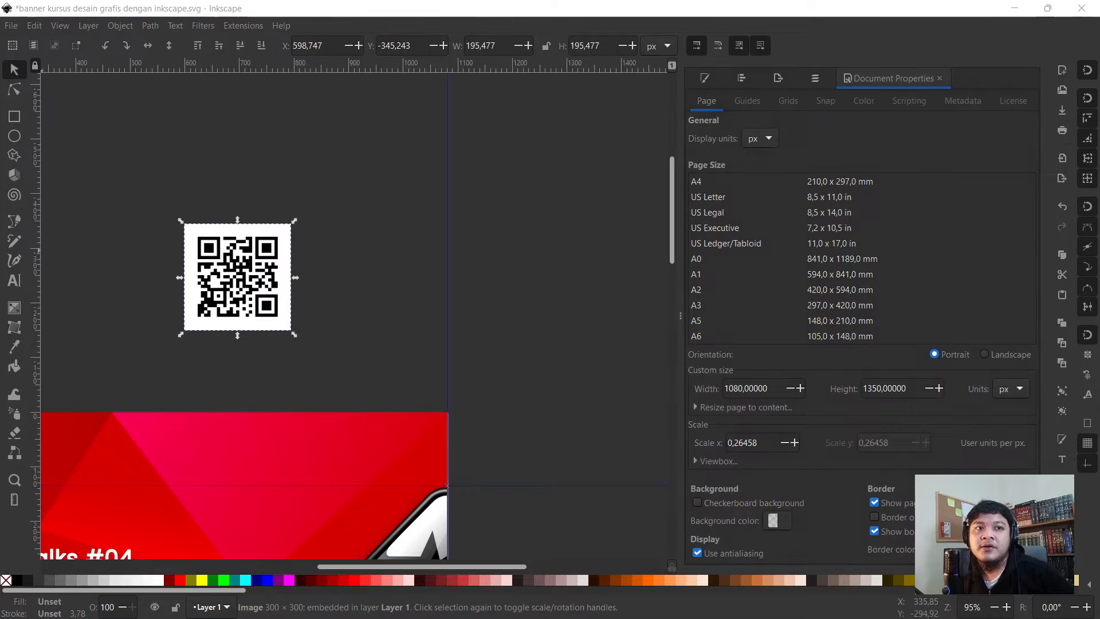
# - Flip the QR code image horizontally
pyautogui.moveTo(245, 281); pyautogui.dragTo(192, 260)
pyautogui.click(151, 46)
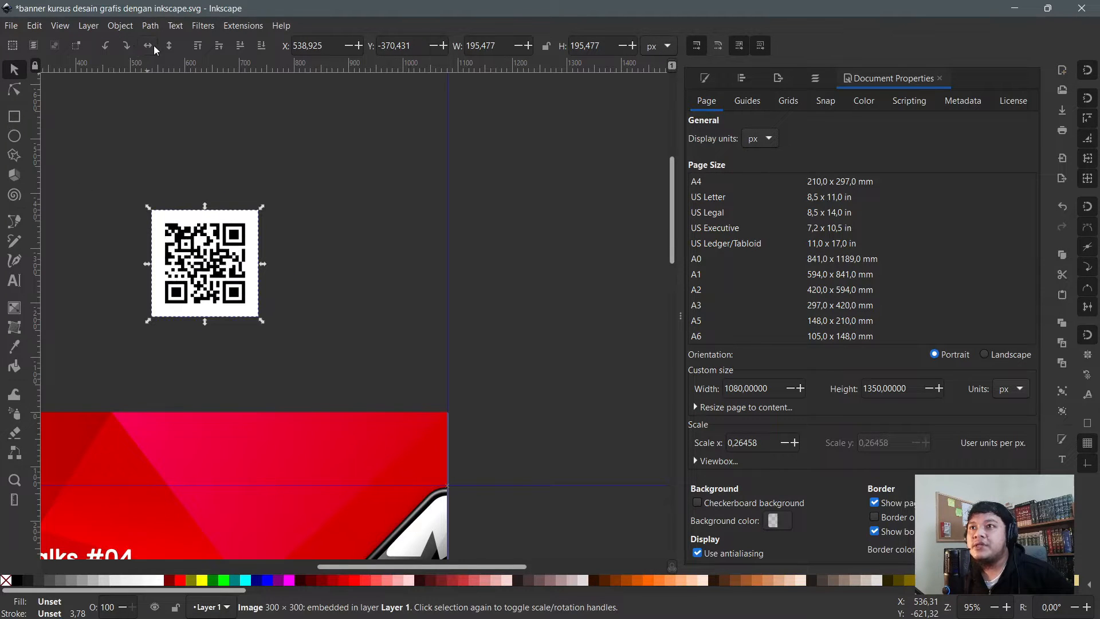
pyautogui.click(165, 47)
pyautogui.click(166, 47)
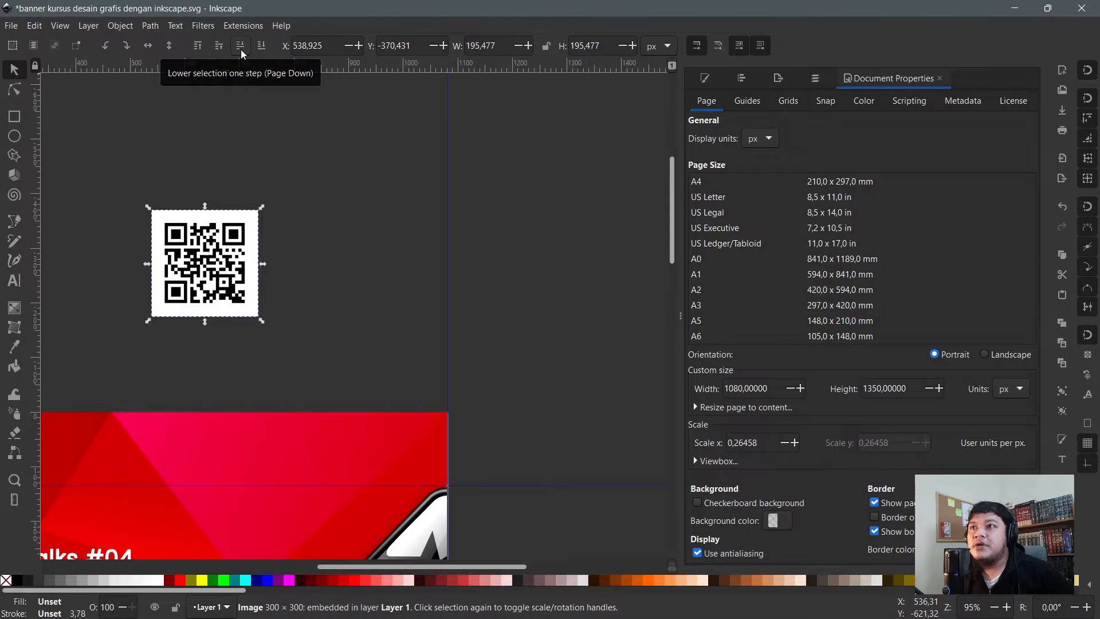
# - Move the Inkscape logo group up from the banner's bottom-right to beside the QR code
pyautogui.scroll(-2, 352, 400)
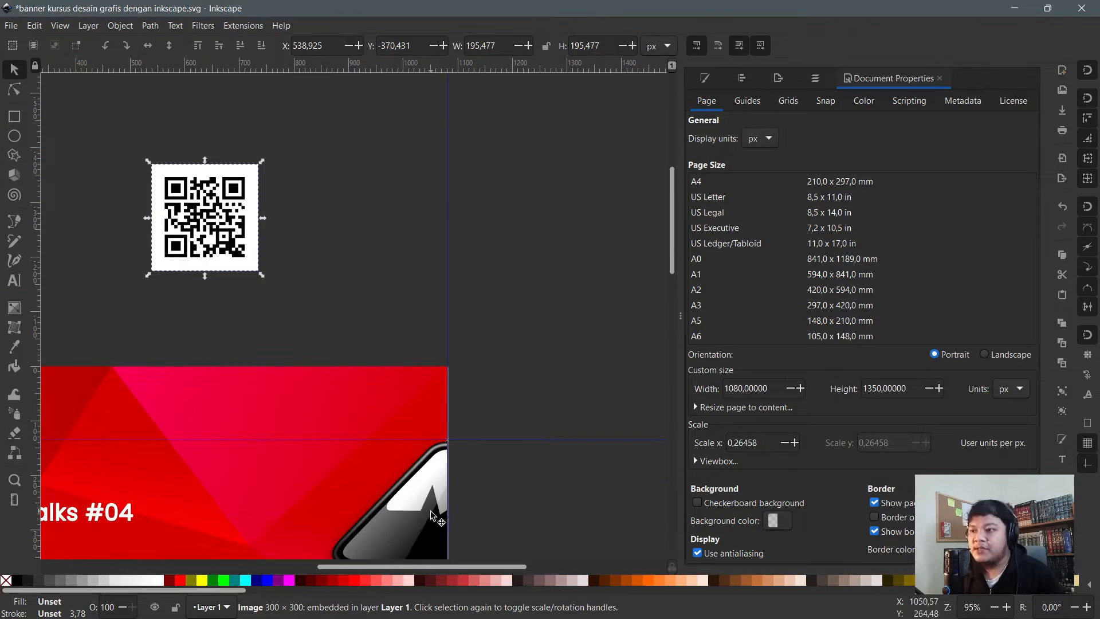
pyautogui.click(405, 520)
pyautogui.moveTo(422, 525); pyautogui.dragTo(250, 198)
pyautogui.moveTo(166, 163); pyautogui.dragTo(203, 152)
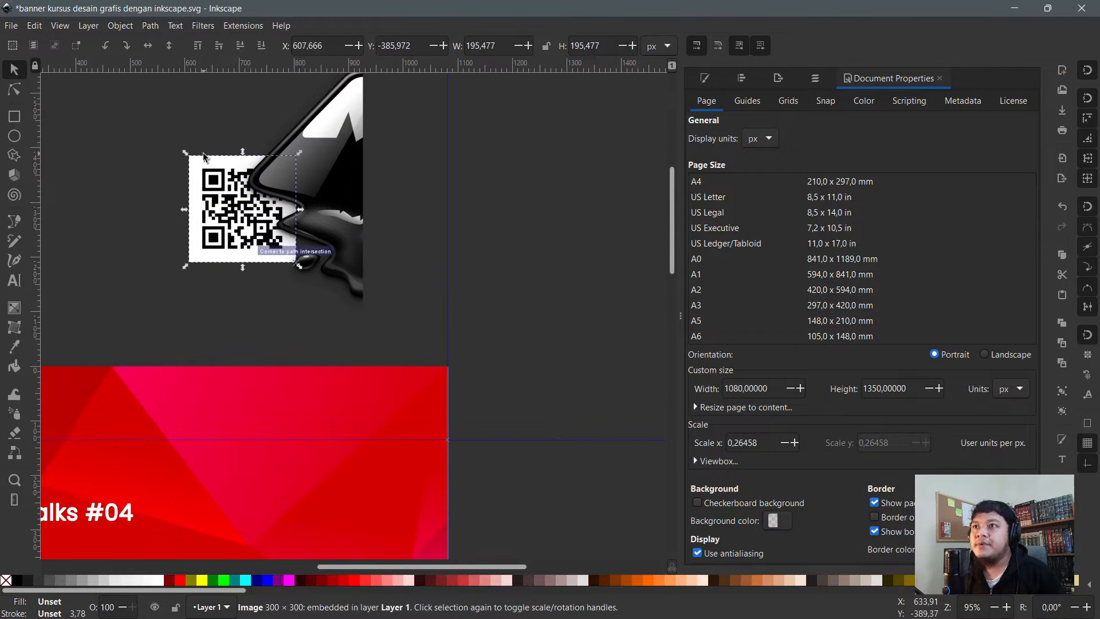
# - Raise the QR code to the top and place it over the logo at X 619.367, Y -407.309
pyautogui.click(196, 50)
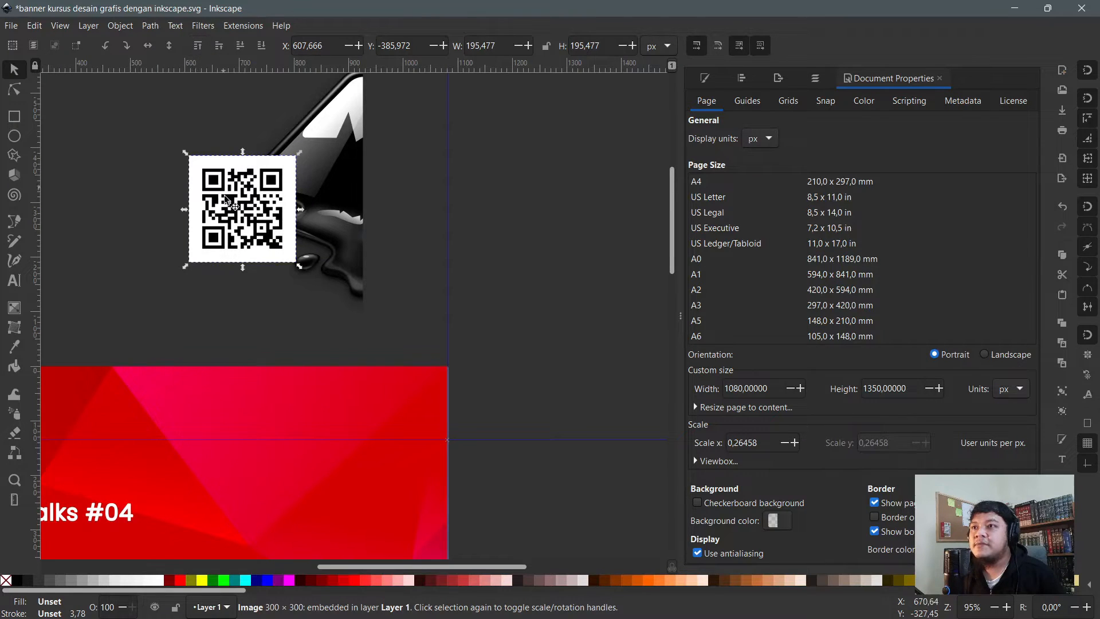
pyautogui.moveTo(238, 243); pyautogui.dragTo(238, 190)
pyautogui.scroll(4, 257, 235)
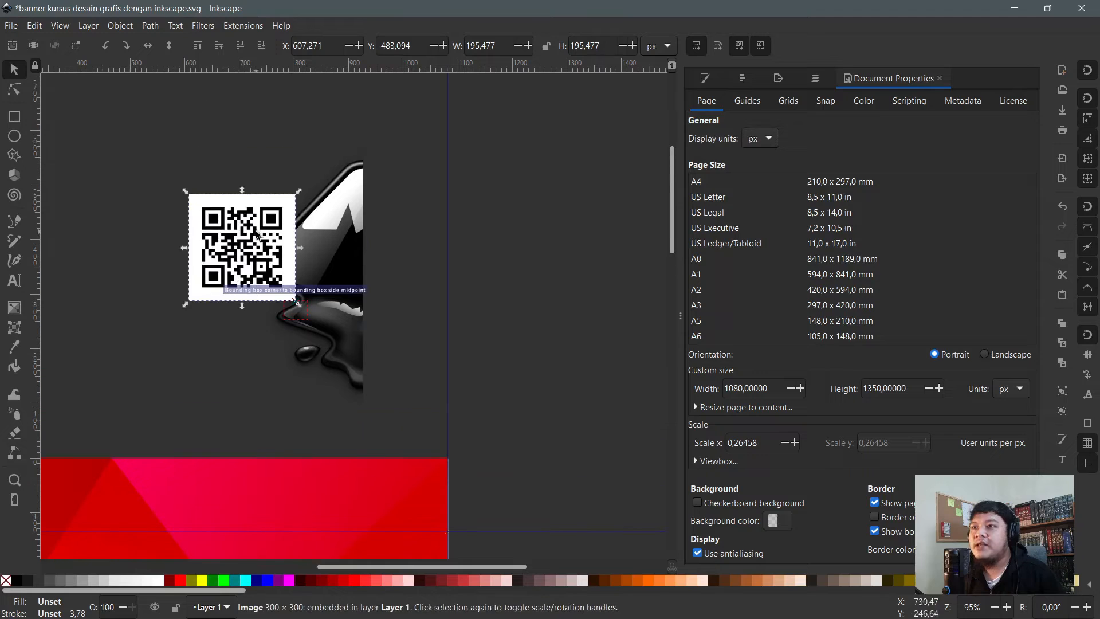
pyautogui.click(403, 217)
pyautogui.moveTo(260, 246); pyautogui.dragTo(276, 227)
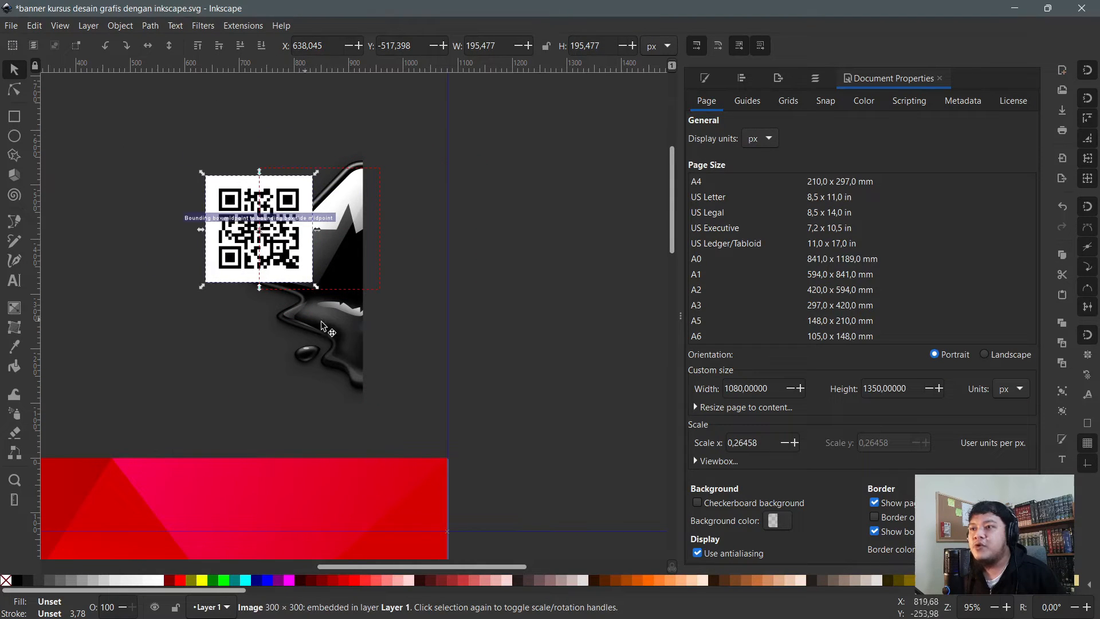
pyautogui.moveTo(322, 327); pyautogui.dragTo(322, 361)
pyautogui.click(236, 263)
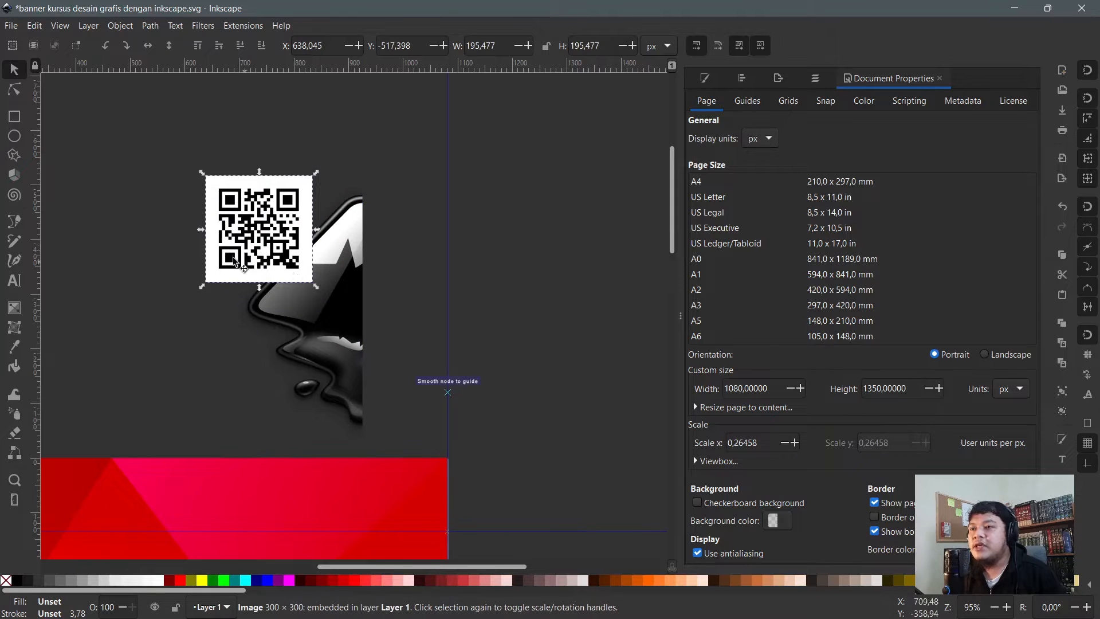
pyautogui.click(195, 49)
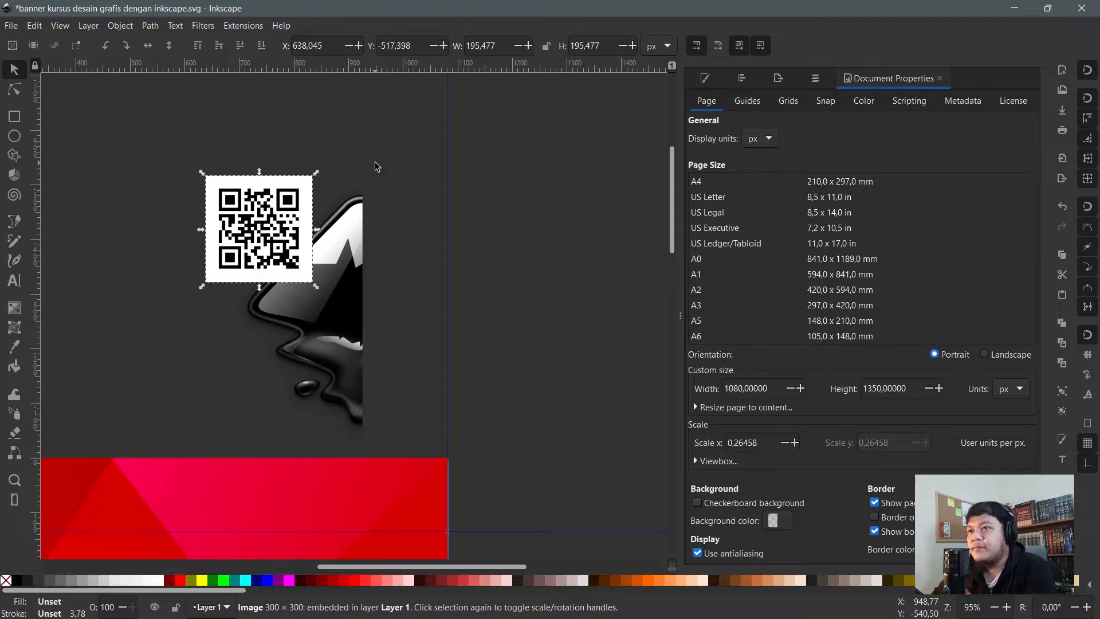
pyautogui.moveTo(302, 210); pyautogui.dragTo(297, 247)
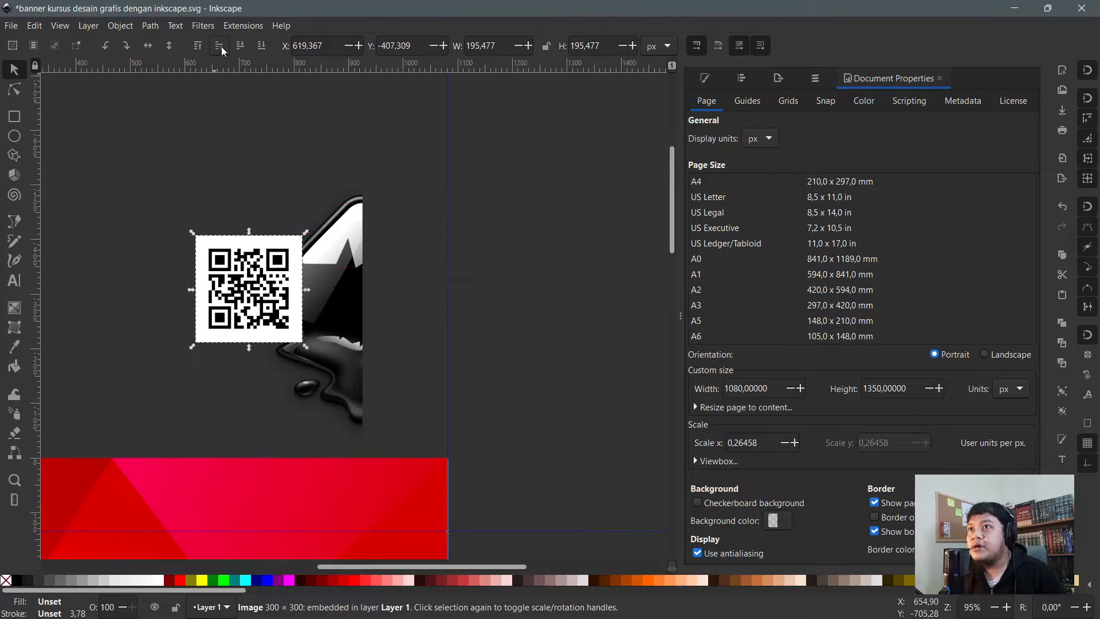
# - Drag the Gratis group from the bottom of the banner up next to the QR code
pyautogui.click(342, 261)
pyautogui.scroll(-3, 238, 423)
pyautogui.scroll(-3, 195, 447)
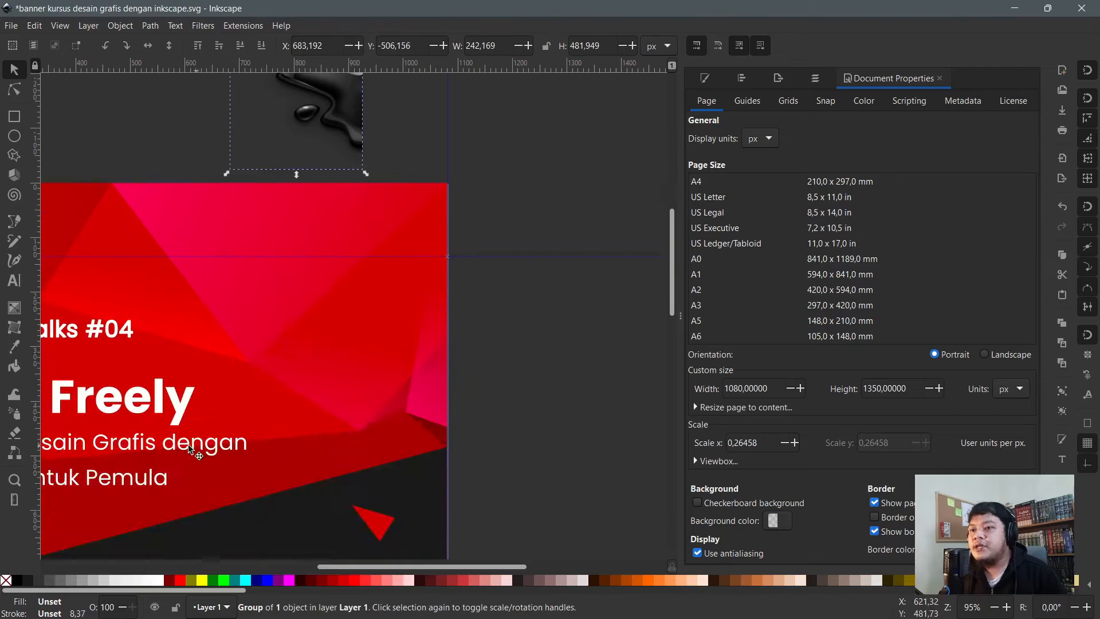
pyautogui.click(154, 403)
pyautogui.scroll(-3, 274, 418)
pyautogui.click(288, 477)
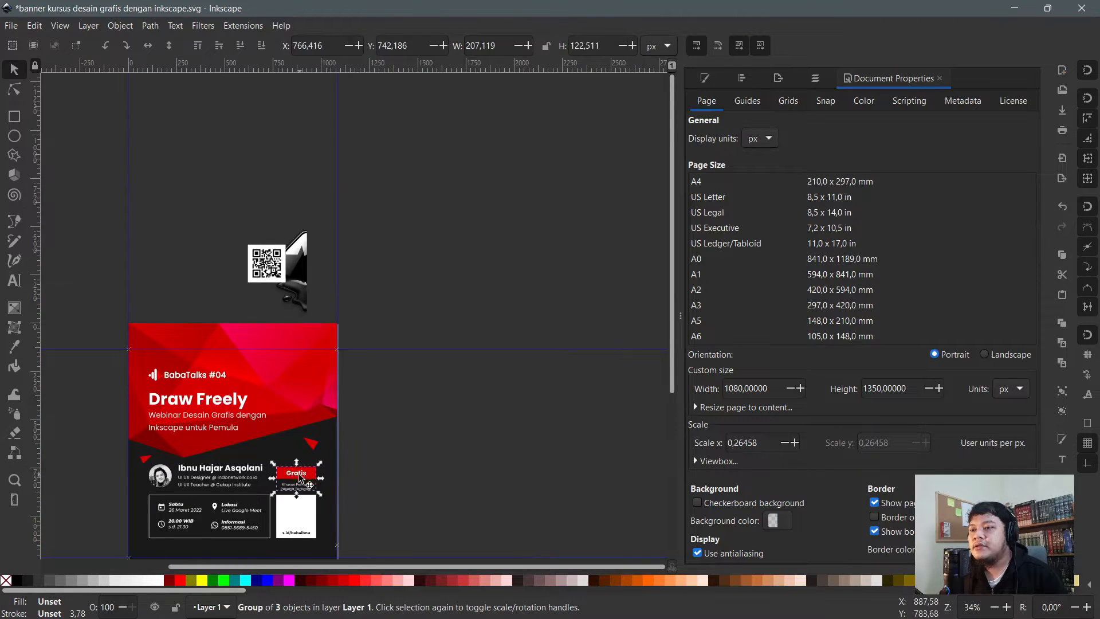
pyautogui.scroll(1, 286, 479)
pyautogui.moveTo(286, 478); pyautogui.dragTo(239, 177)
pyautogui.scroll(2, 299, 150)
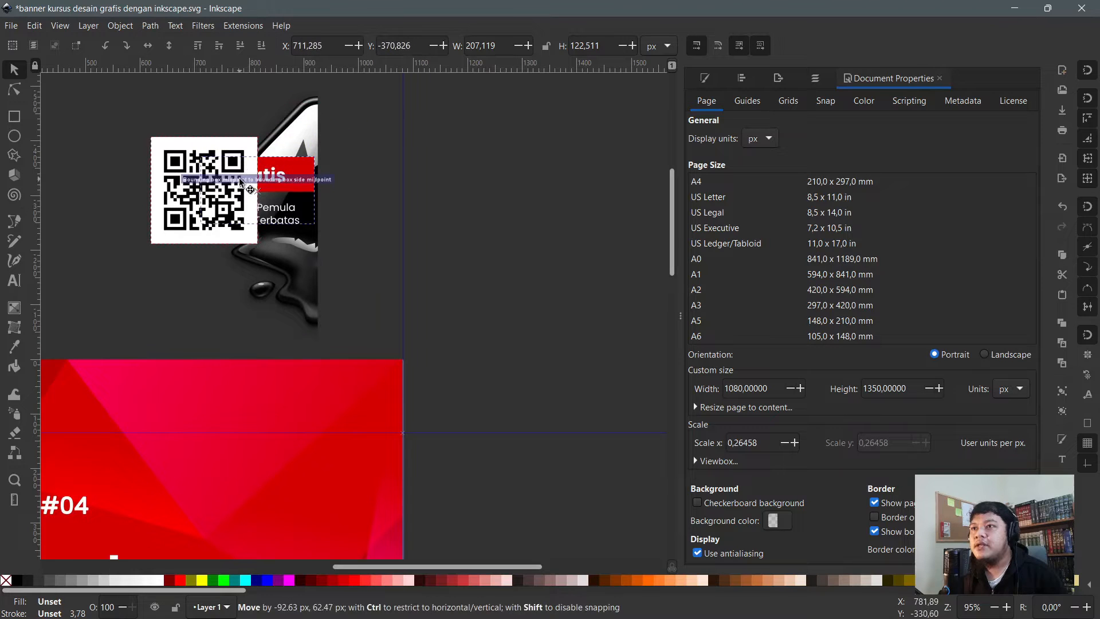
pyautogui.scroll(4, 265, 212)
pyautogui.scroll(1, 194, 212)
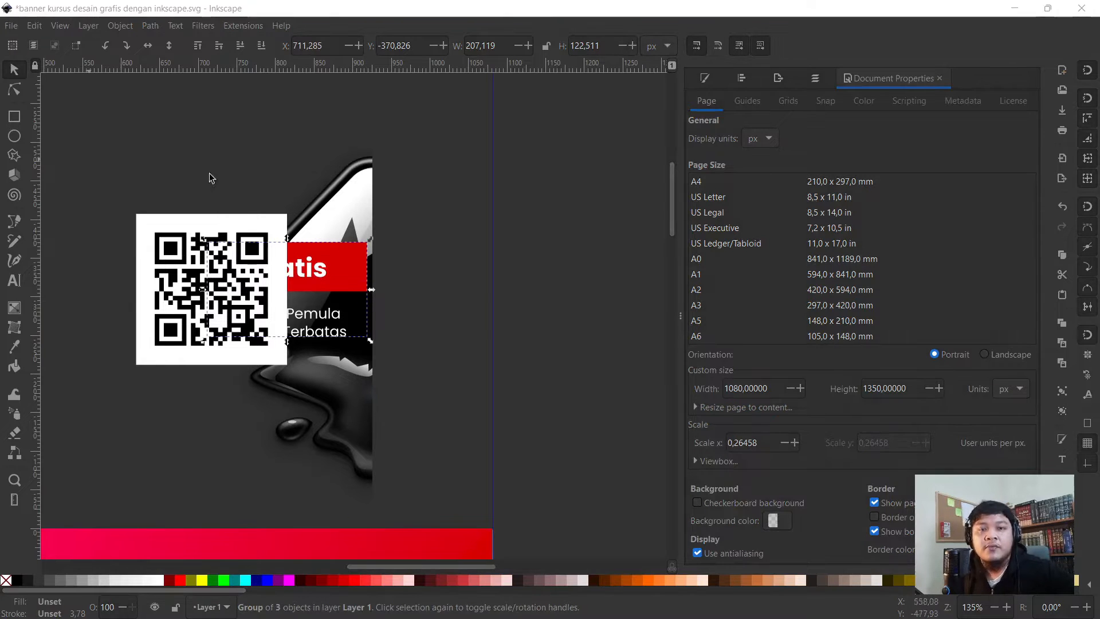
# - Tuck the Gratis group partly behind the QR code at X 689.406, Y -350.080
pyautogui.click(239, 158)
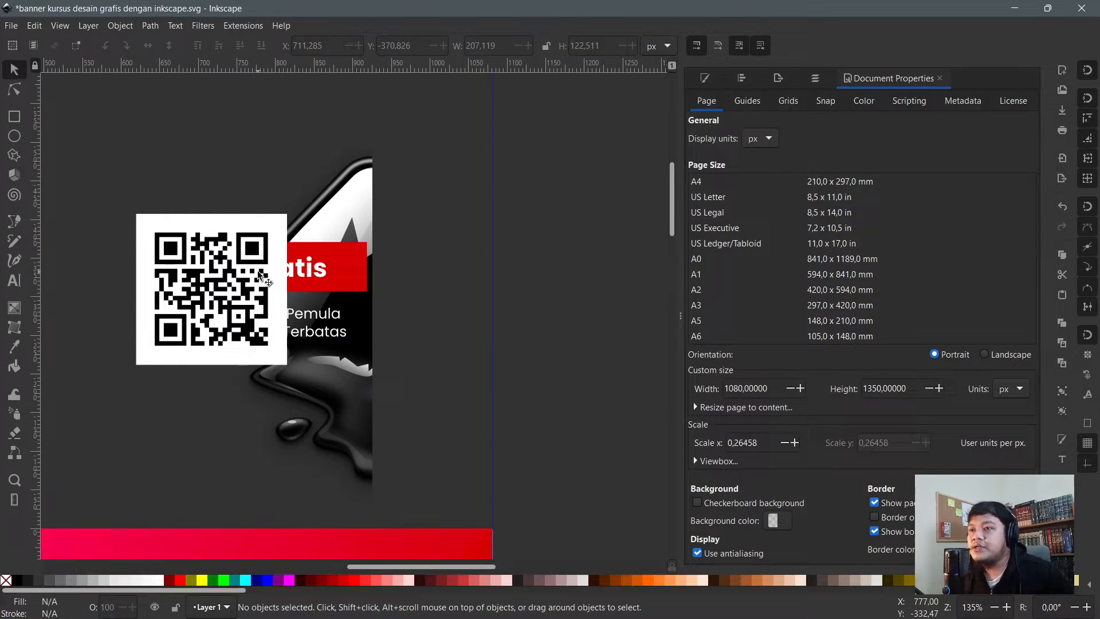
pyautogui.click(328, 257)
pyautogui.moveTo(336, 268)
pyautogui.mouseDown()
pyautogui.moveTo(445, 275)
pyautogui.moveTo(294, 269)
pyautogui.moveTo(328, 267)
pyautogui.mouseUp()
pyautogui.click(363, 229)
pyautogui.press('Escape')
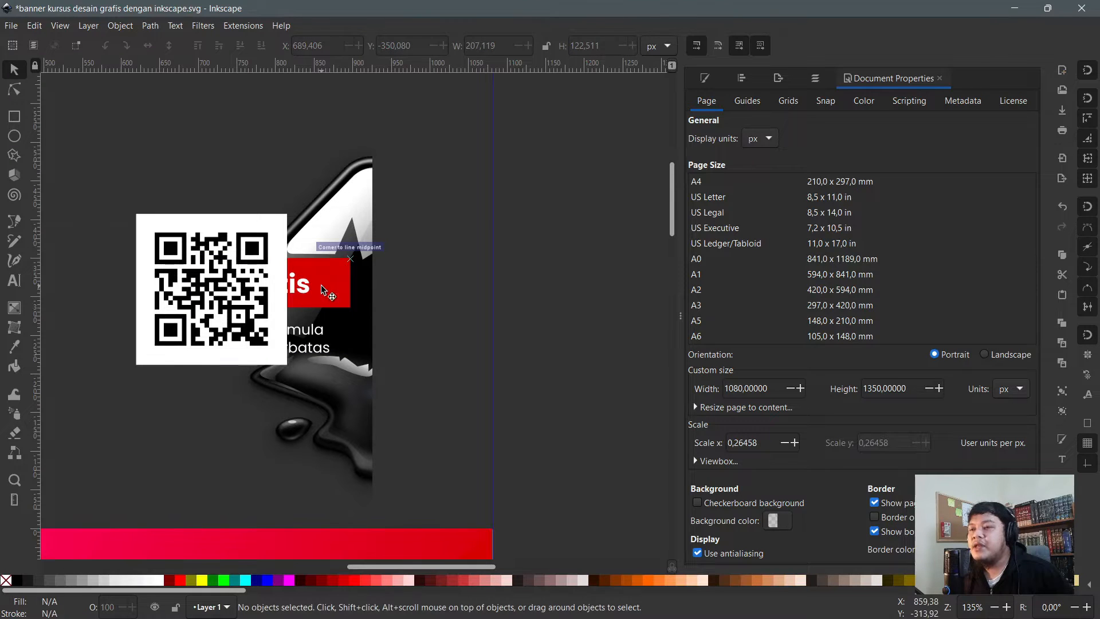
pyautogui.click(360, 283)
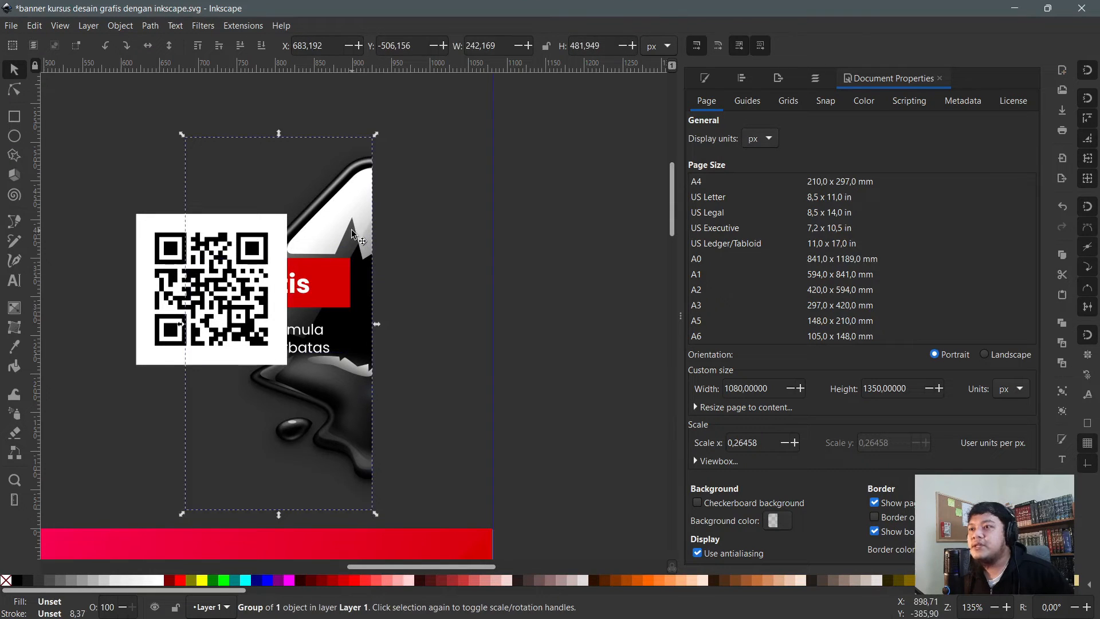
# - Send the mountain logo group to the bottom of the stacking order
pyautogui.click(221, 47)
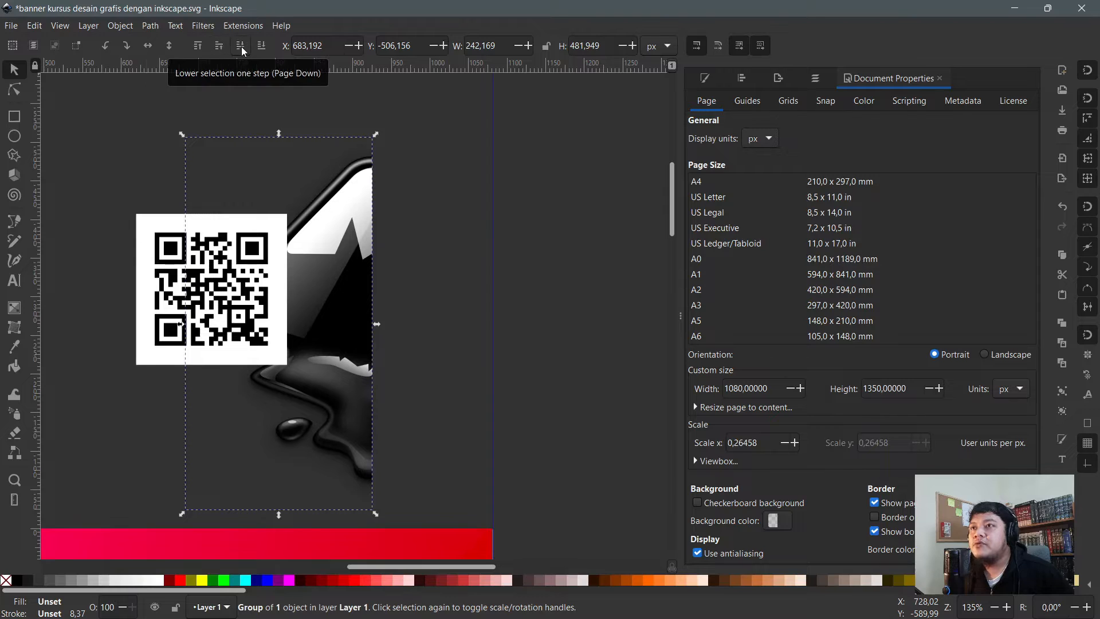
pyautogui.click(241, 47)
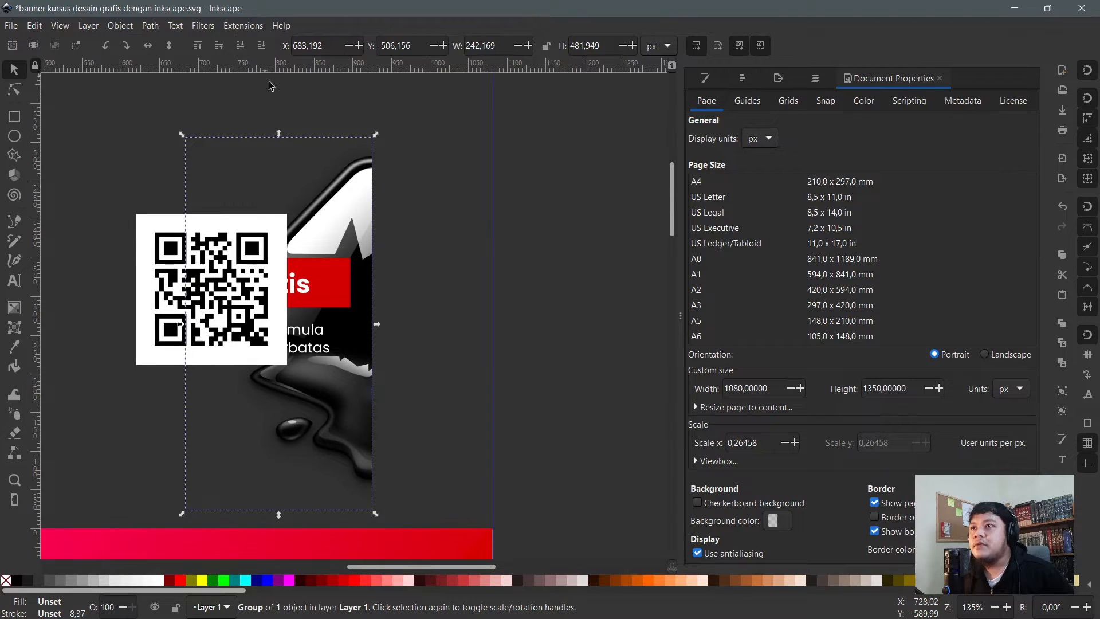
pyautogui.click(403, 183)
pyautogui.click(360, 207)
pyautogui.click(197, 46)
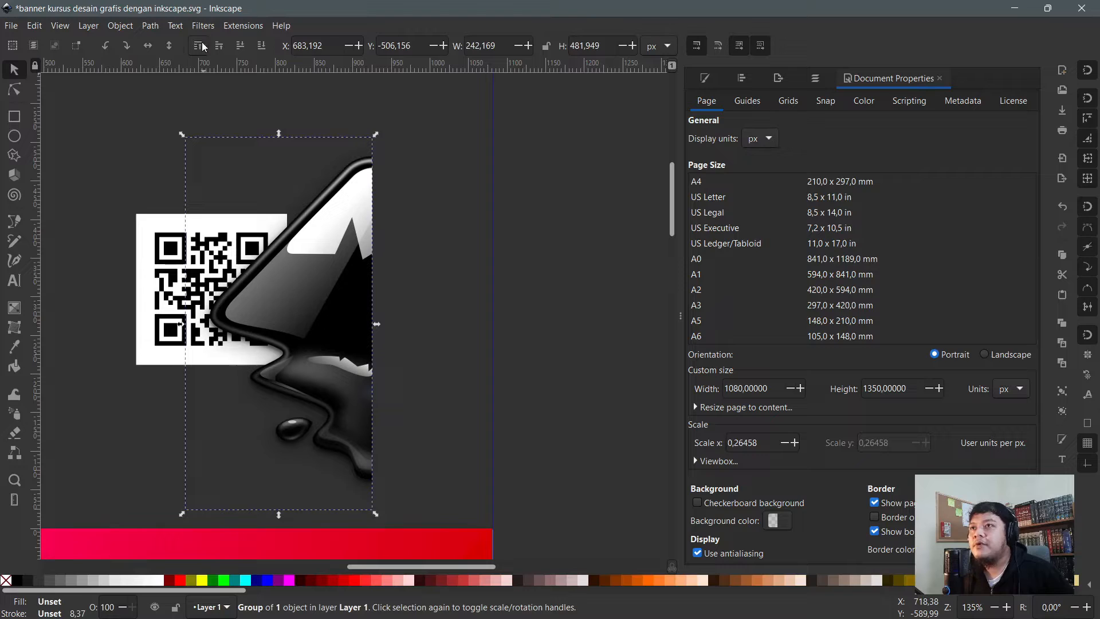
pyautogui.click(261, 46)
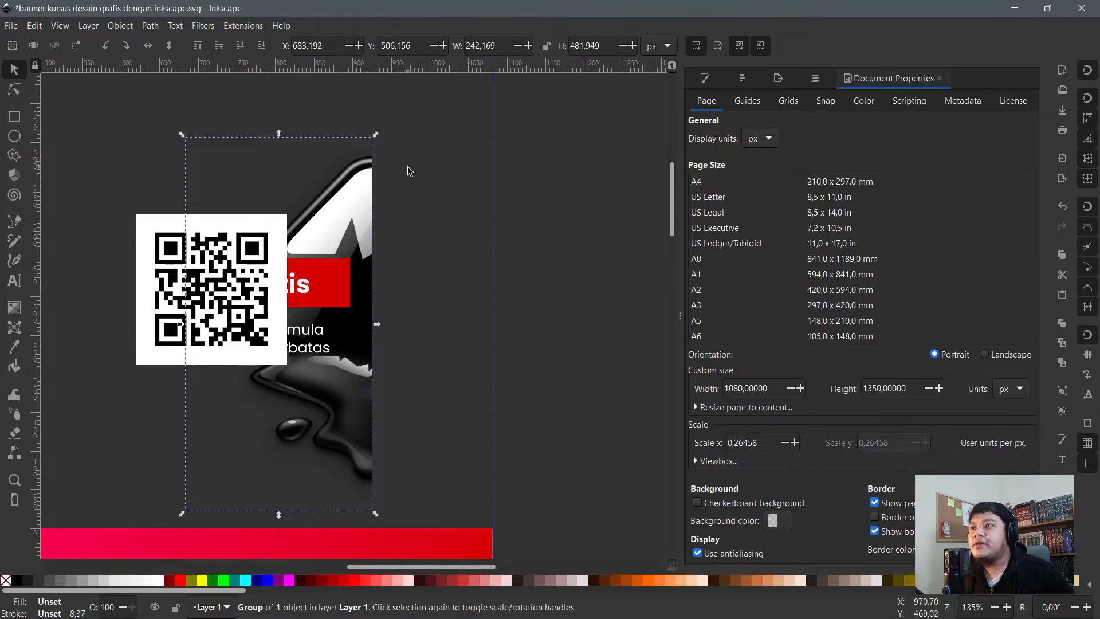
pyautogui.click(398, 184)
pyautogui.click(341, 187)
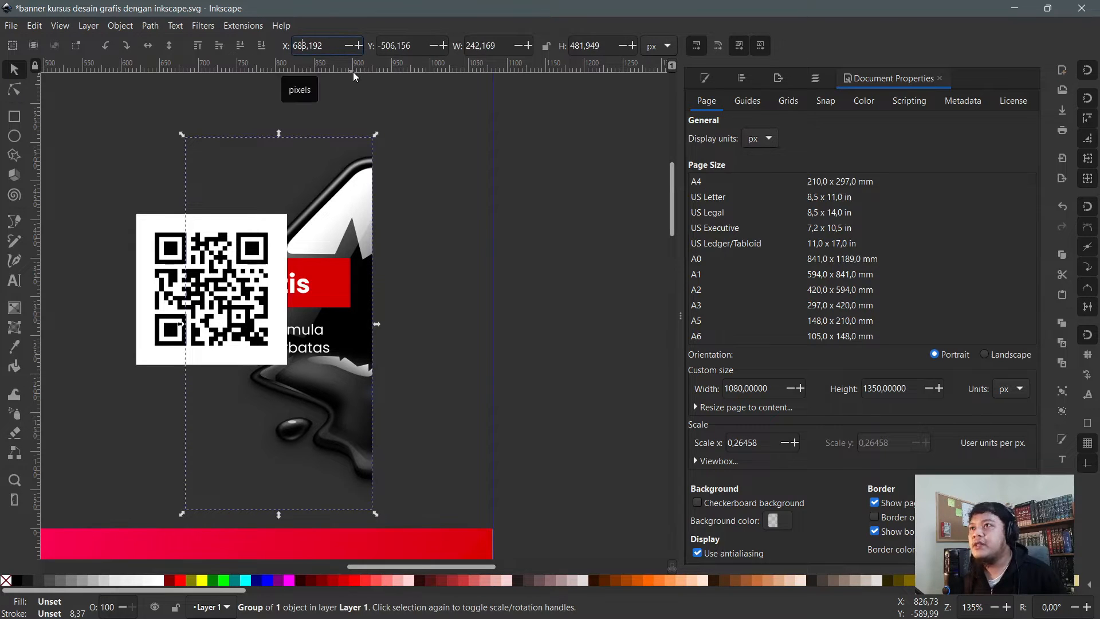
# - Shift the logo right onto the bottom bar and enlarge the QR code to 276.497 px square
pyautogui.moveTo(388, 215); pyautogui.dragTo(435, 205)
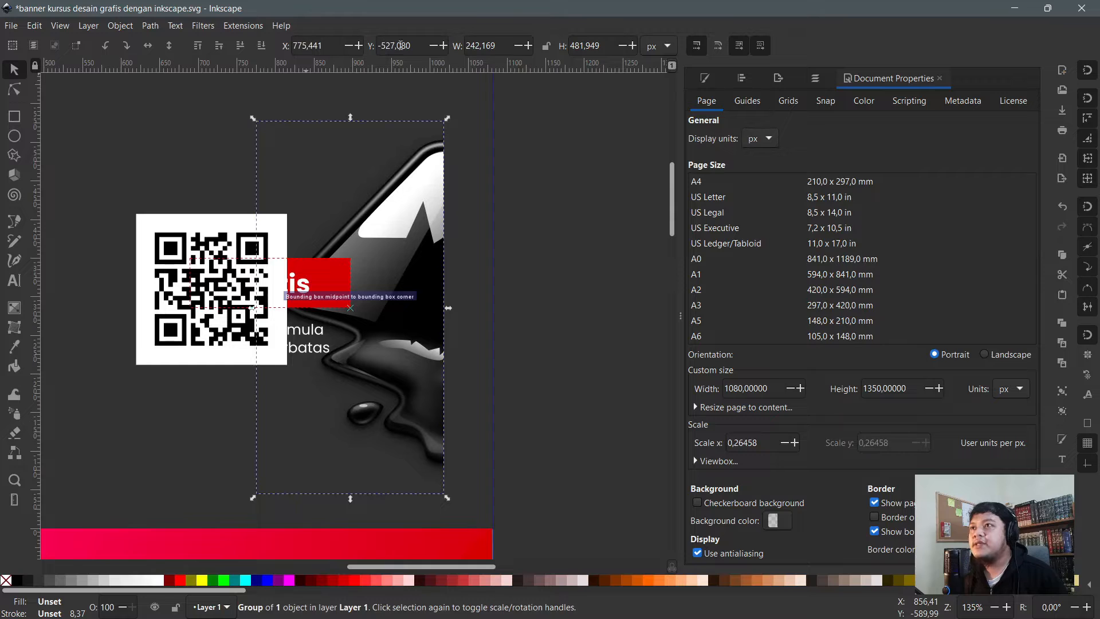
pyautogui.moveTo(364, 178); pyautogui.dragTo(460, 213)
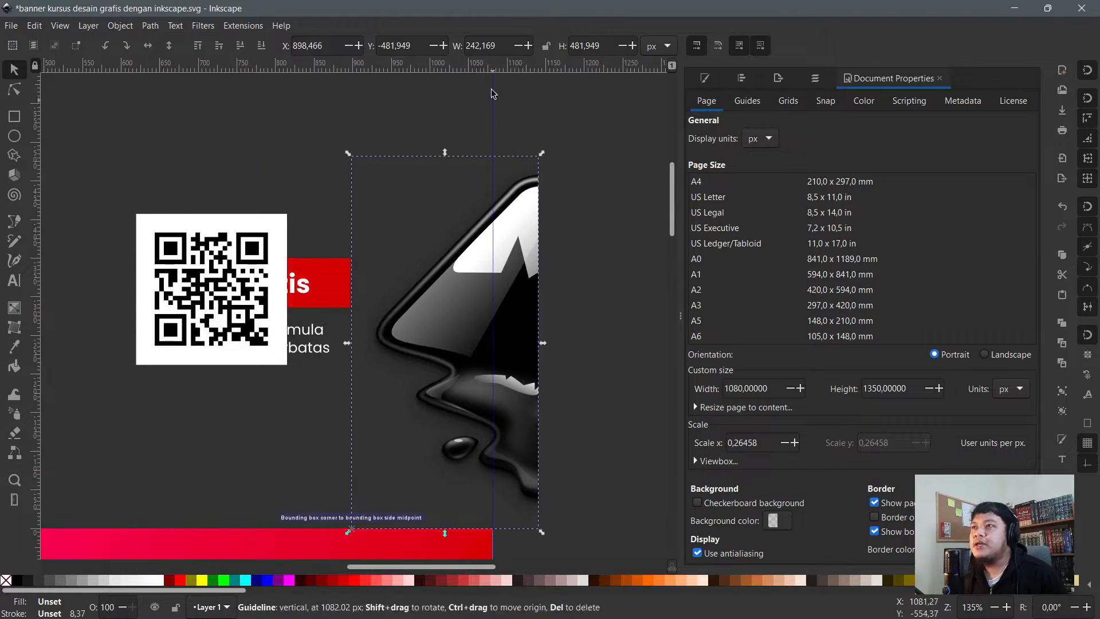
pyautogui.click(506, 45)
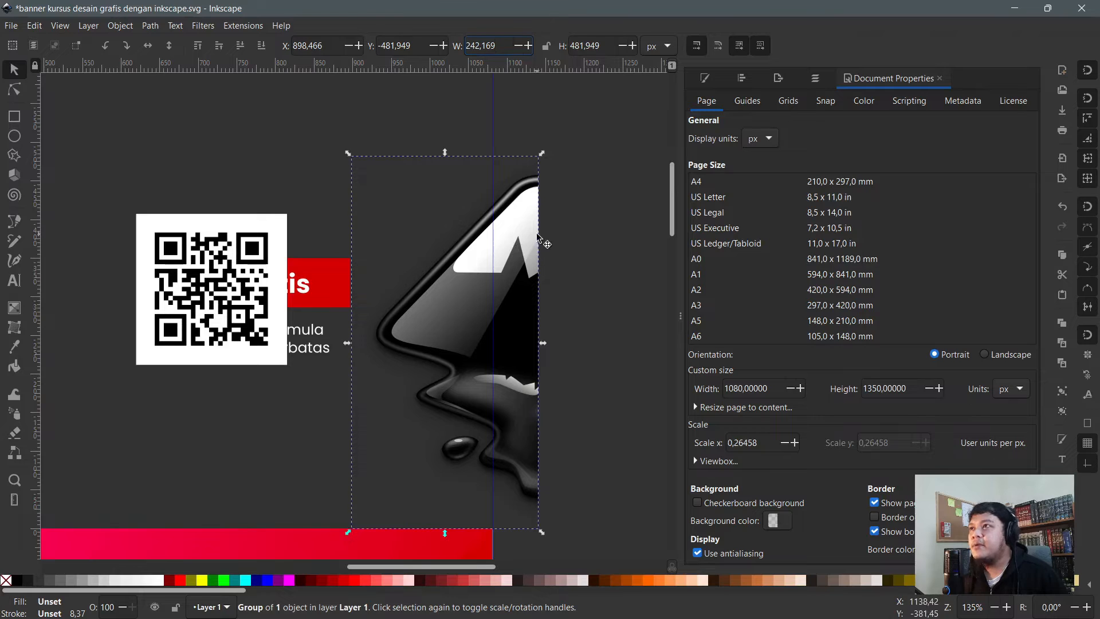
pyautogui.click(260, 240)
pyautogui.moveTo(294, 215); pyautogui.dragTo(374, 96)
# - Try a 400 px width on the QR code, undo it, and lock the width/height ratio
pyautogui.moveTo(352, 161); pyautogui.dragTo(347, 110)
pyautogui.scroll(4, 378, 155)
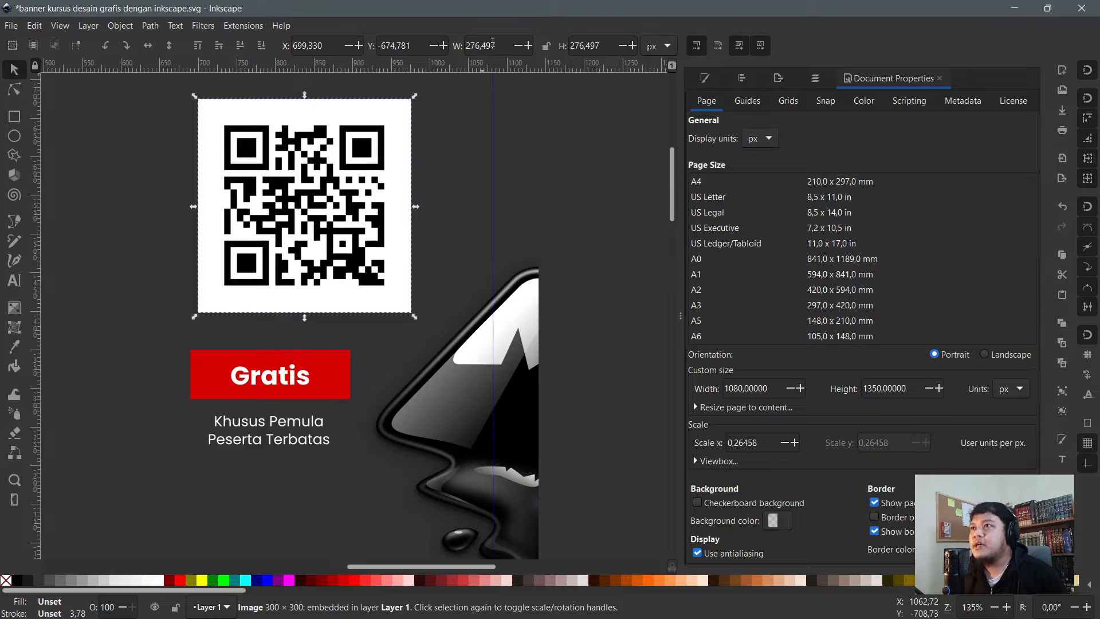
pyautogui.hotkey('ctrl', 'a')
pyautogui.write('400')
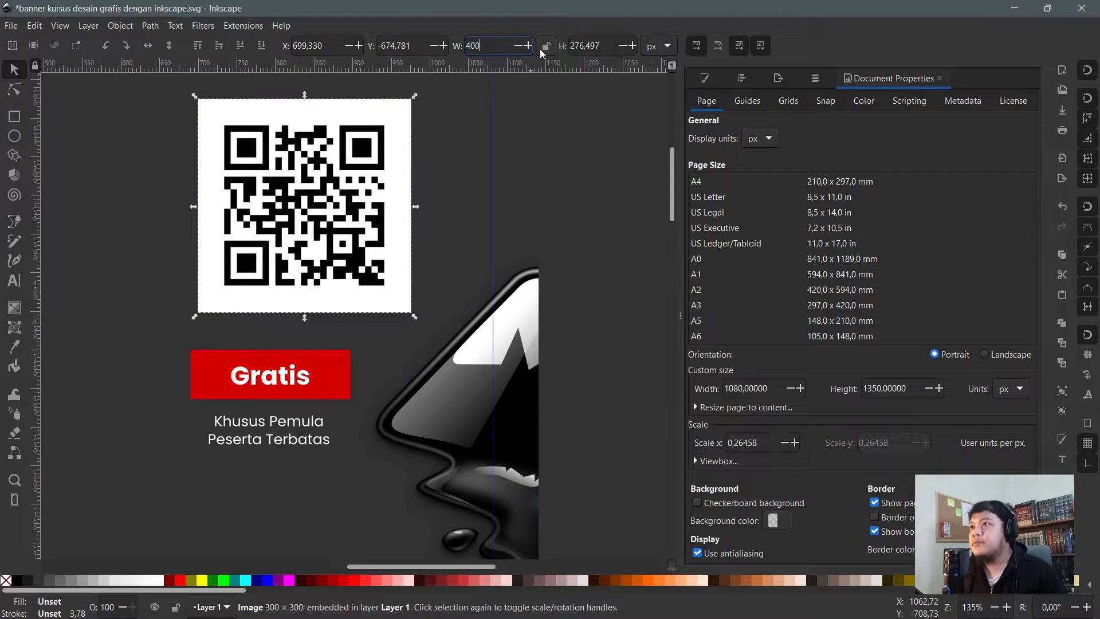
pyautogui.press('Return')
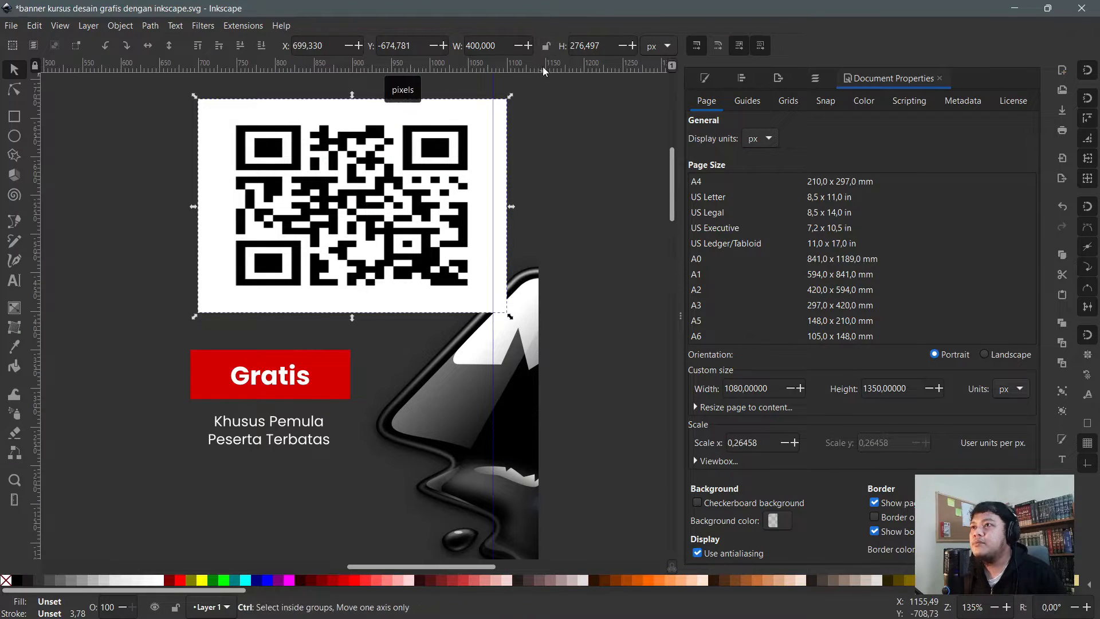
pyautogui.hotkey('ctrl', 'z')
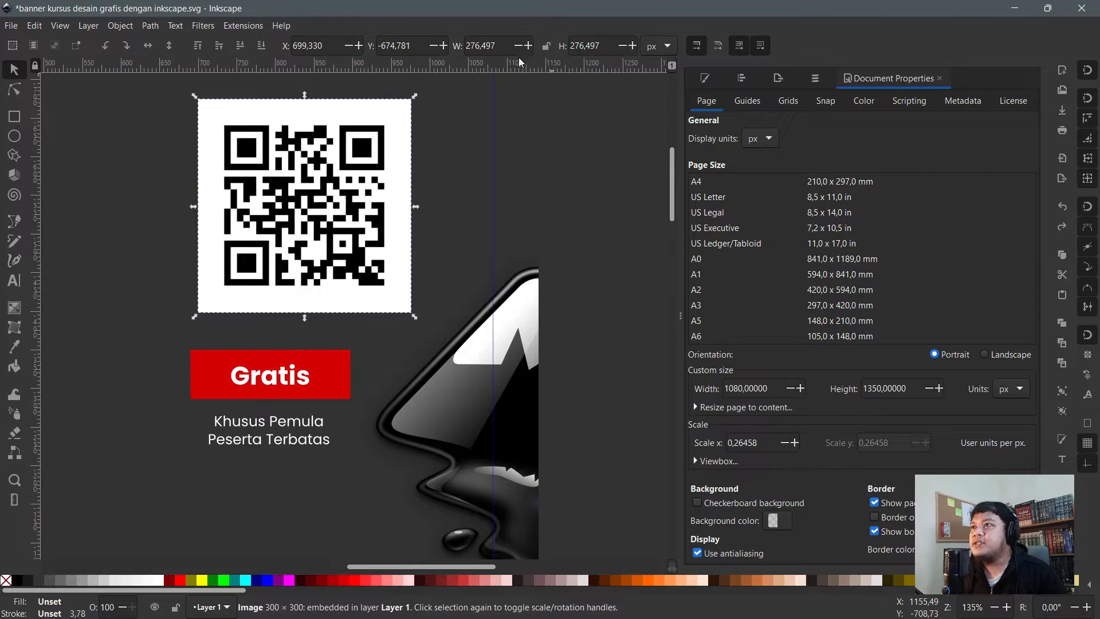
pyautogui.click(544, 46)
# - Try a 500 px width, undo it, and shift the QR code slightly left
pyautogui.click(427, 170)
pyautogui.click(360, 185)
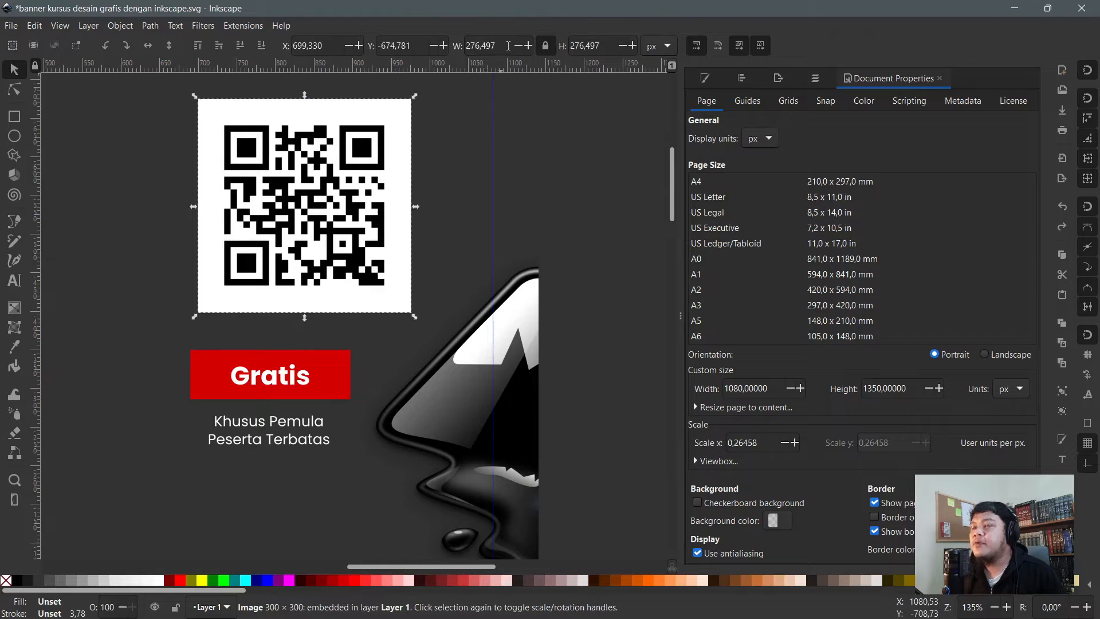
pyautogui.doubleClick(484, 46)
pyautogui.write('500')
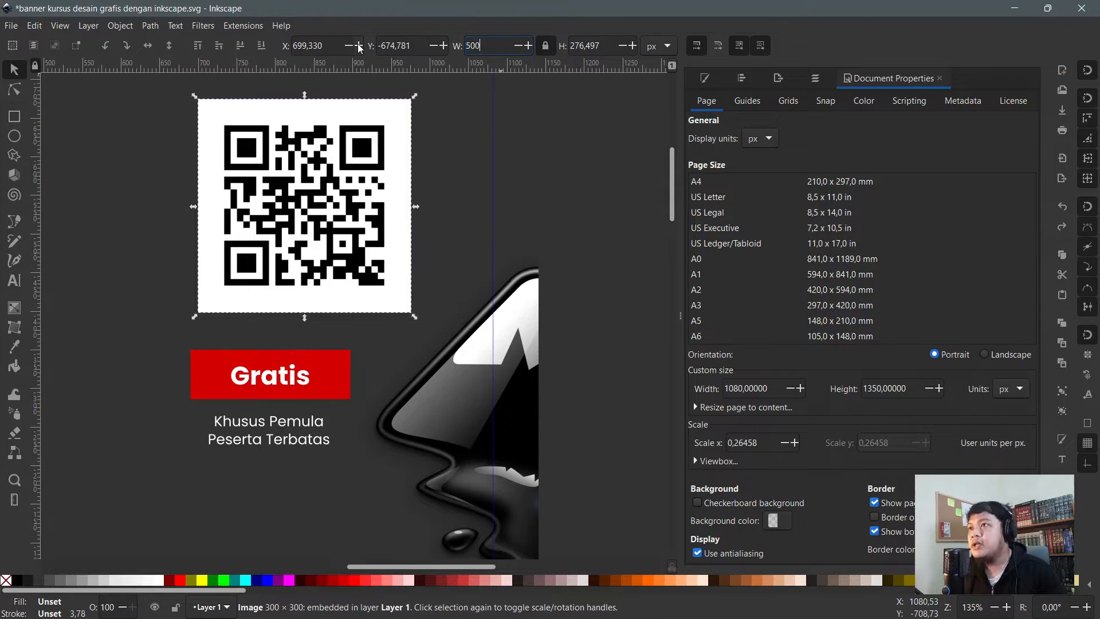
pyautogui.press('Return')
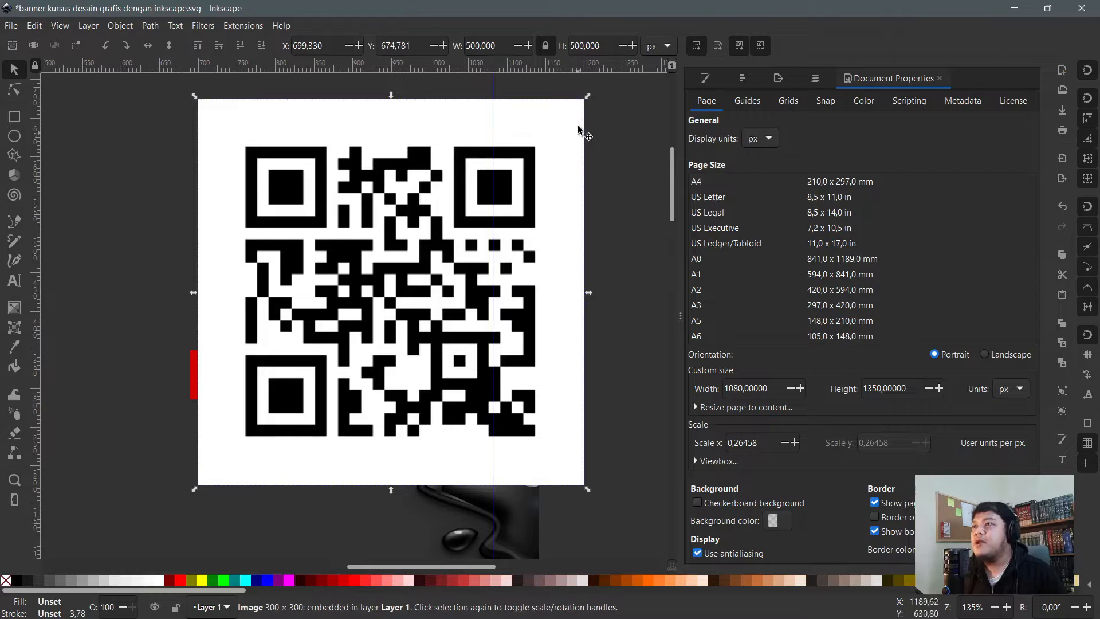
pyautogui.hotkey('ctrl', 'z')
pyautogui.click(590, 139)
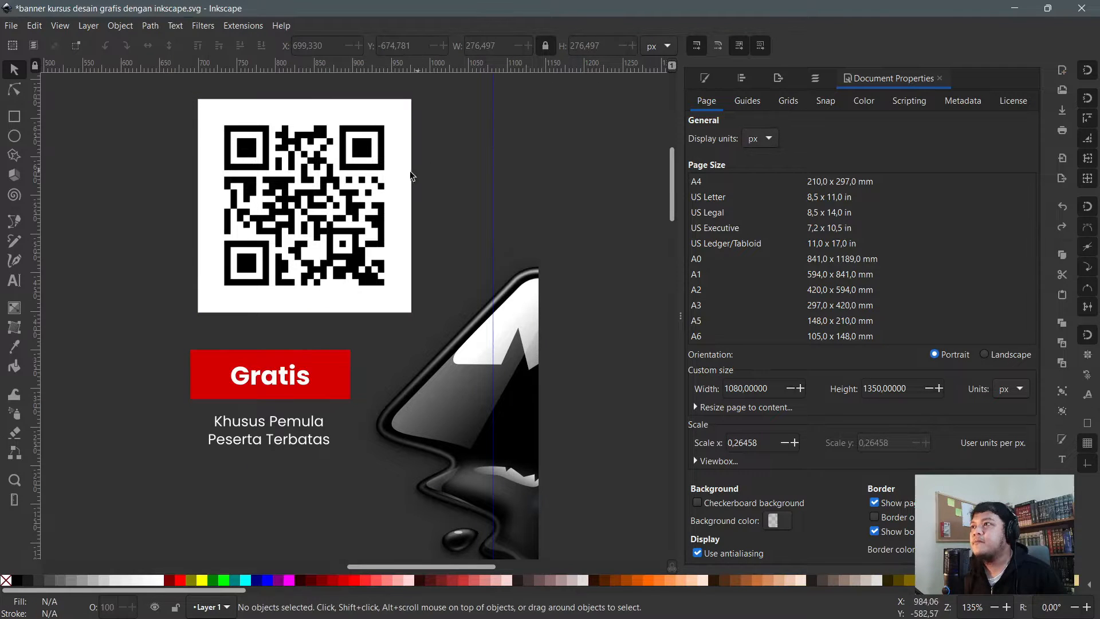
pyautogui.moveTo(337, 190); pyautogui.dragTo(303, 195)
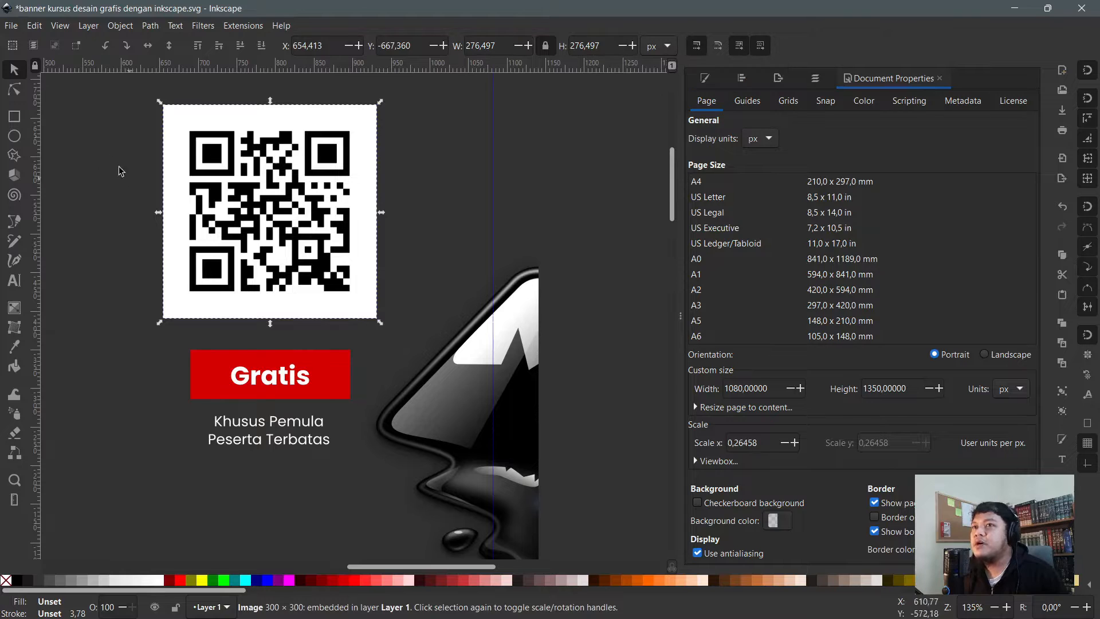
pyautogui.click(13, 119)
pyautogui.scroll(5, 305, 143)
# - Draw a green rectangle with a red outline, plus a red rectangle with a yellow outline beside it
pyautogui.moveTo(305, 135); pyautogui.dragTo(464, 207)
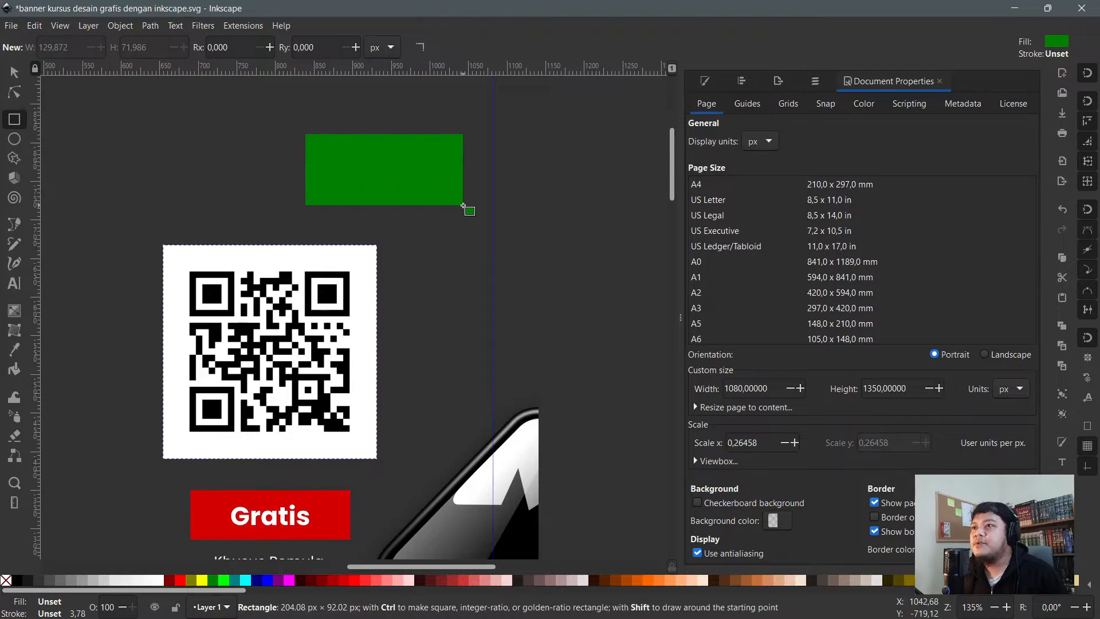
pyautogui.keyDown('shift'); pyautogui.click(344, 581); pyautogui.keyUp('shift')
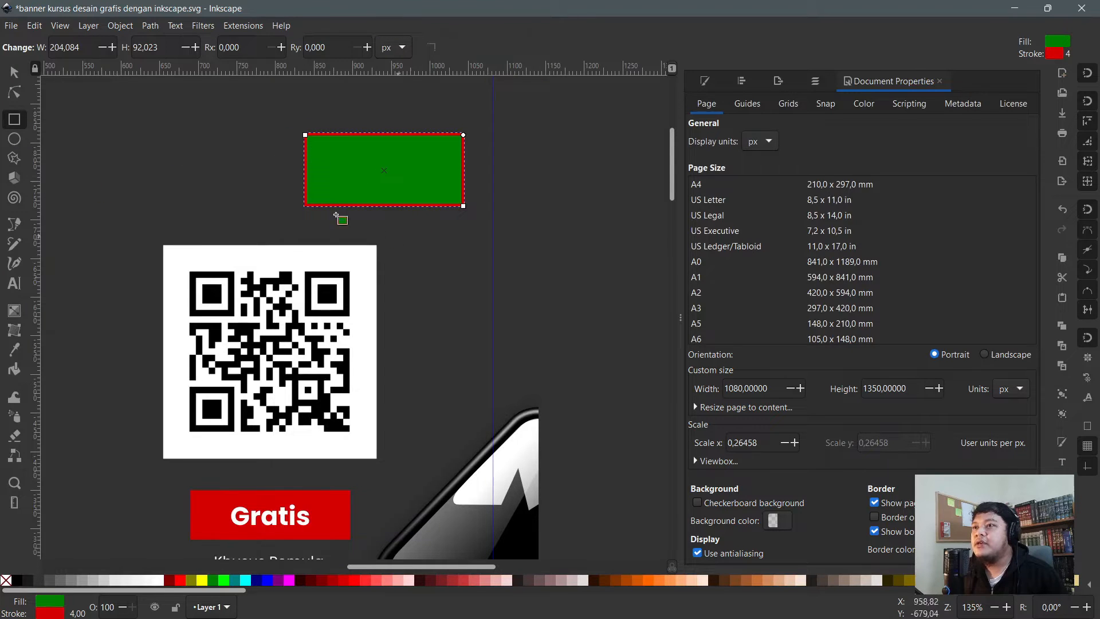
pyautogui.click(18, 125)
pyautogui.moveTo(403, 245); pyautogui.dragTo(597, 365)
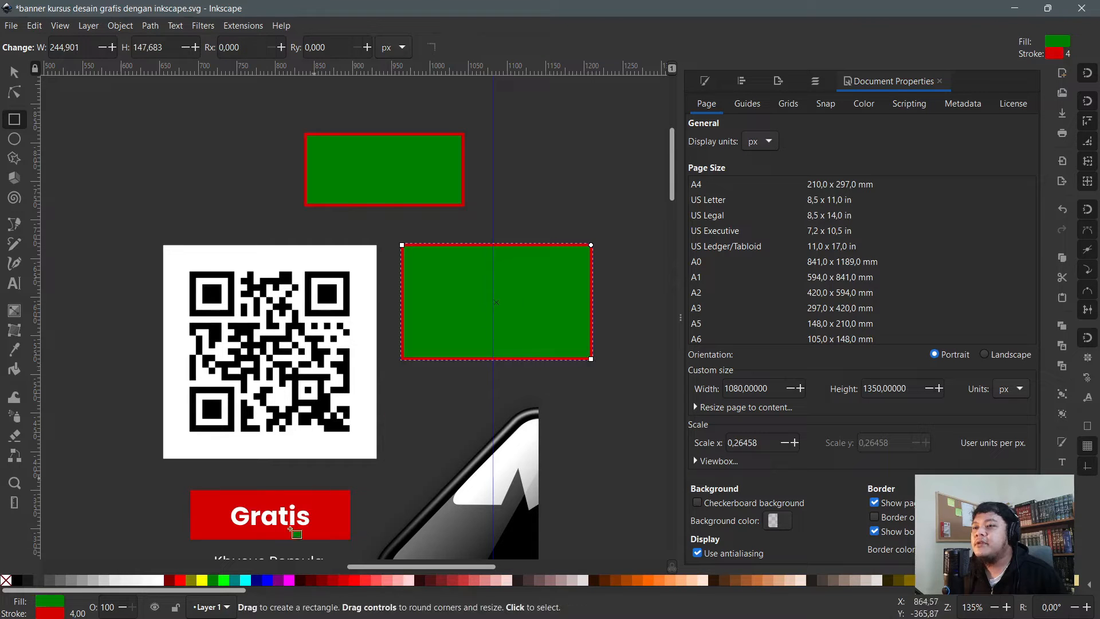
pyautogui.click(362, 579)
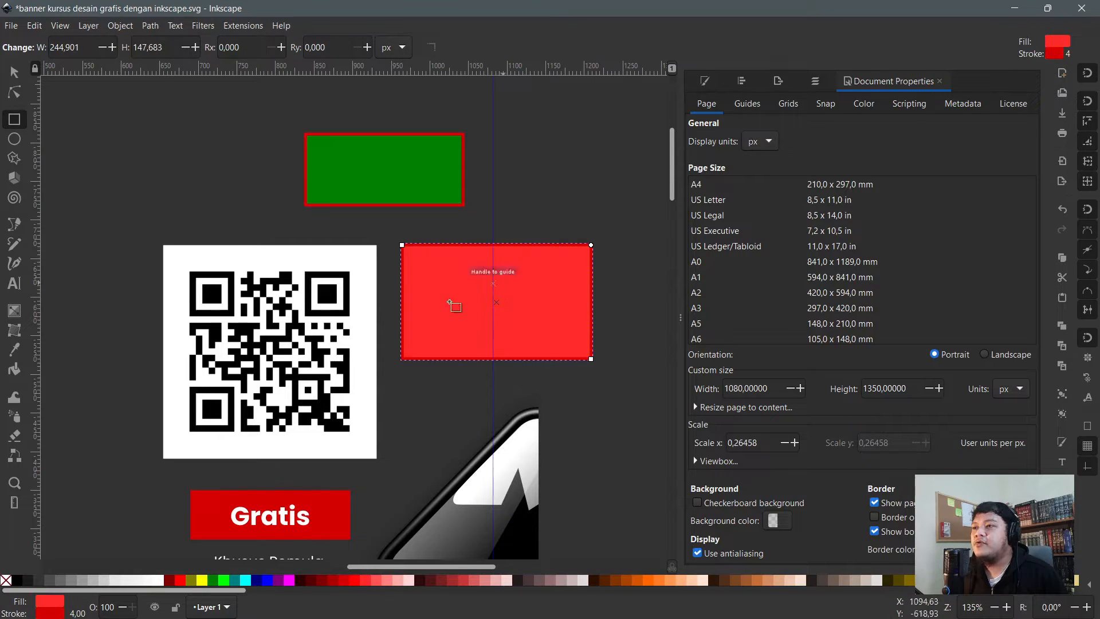
pyautogui.press('shift')
pyautogui.keyDown('shift'); pyautogui.click(648, 581); pyautogui.keyUp('shift')
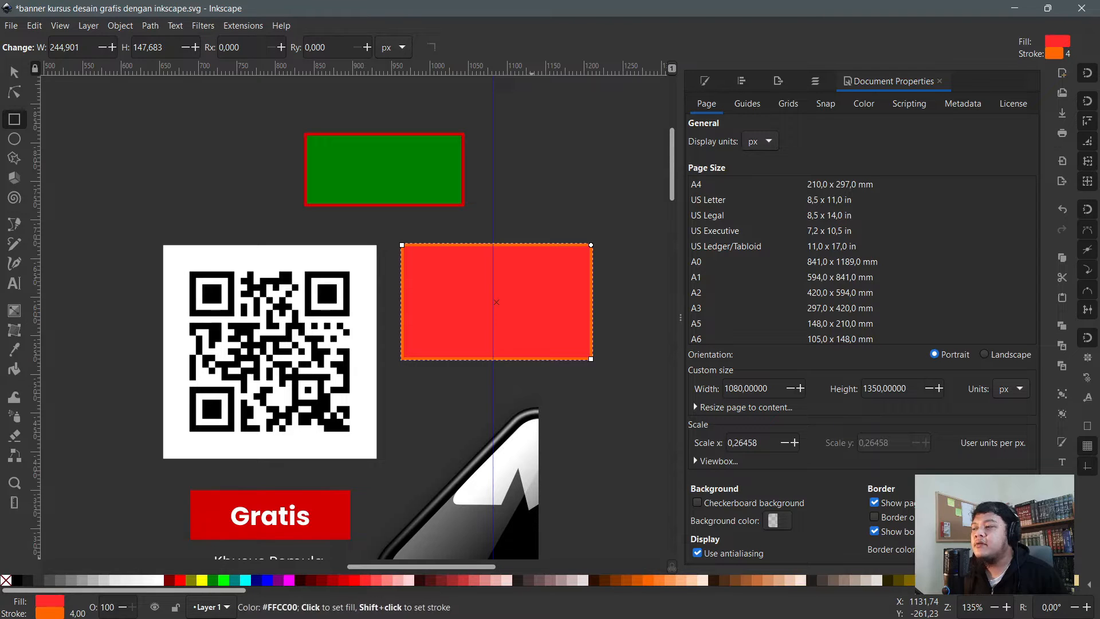
pyautogui.keyDown('shift'); pyautogui.click(884, 580); pyautogui.keyUp('shift')
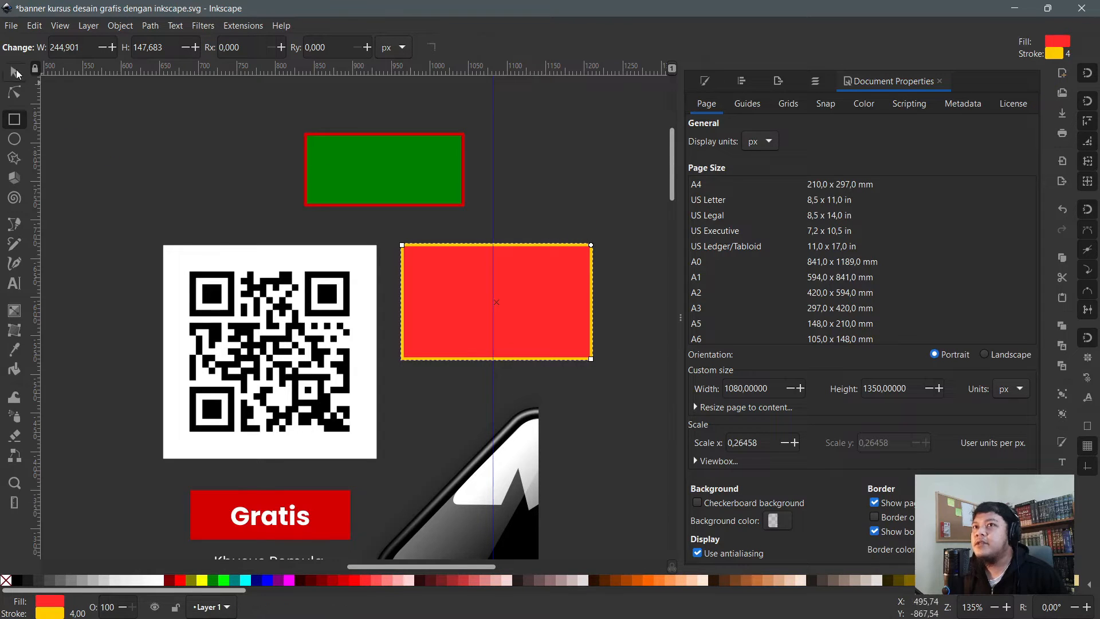
# - Turn off snapping and try enlarging the red rectangle, undoing the attempt
pyautogui.click(13, 71)
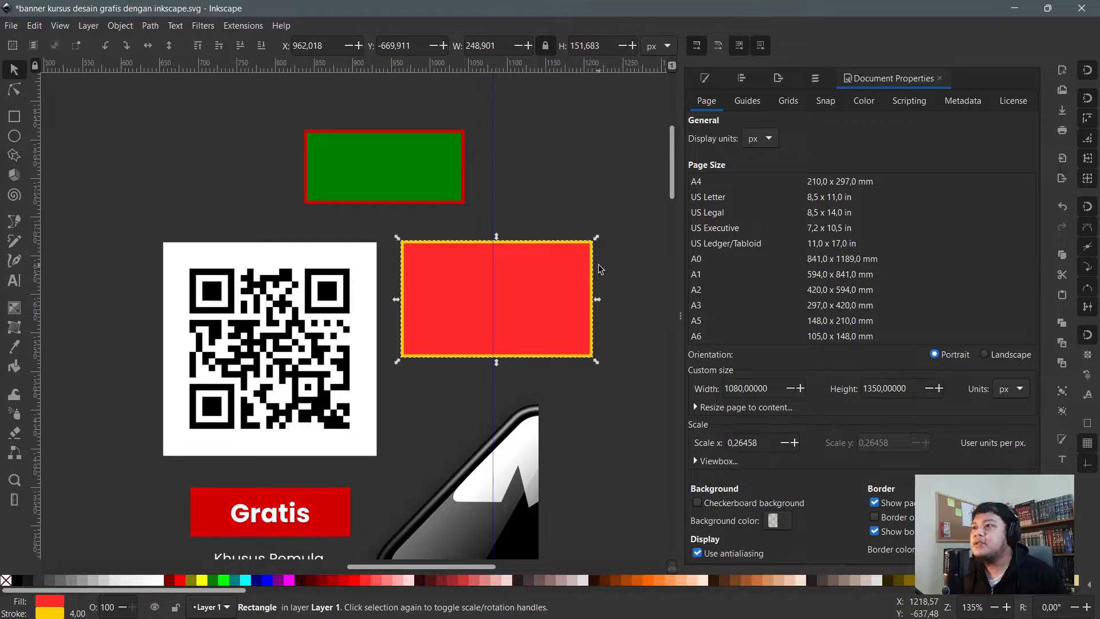
pyautogui.moveTo(597, 238)
pyautogui.mouseDown()
pyautogui.moveTo(654, 204)
pyautogui.moveTo(595, 238)
pyautogui.mouseUp()
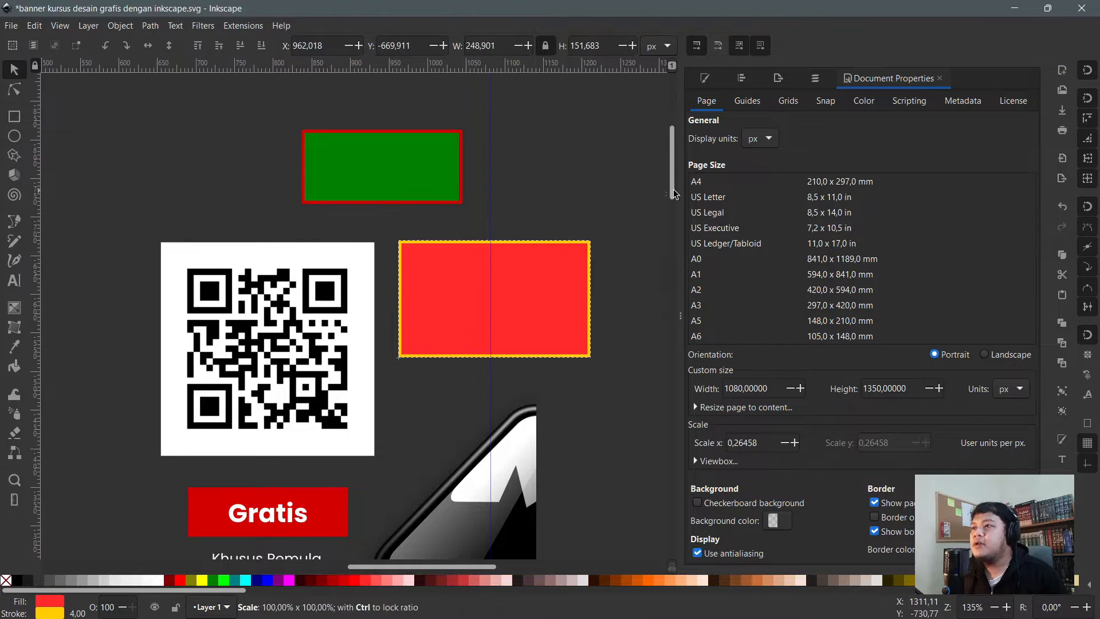
pyautogui.moveTo(595, 362); pyautogui.dragTo(551, 363)
pyautogui.click(1087, 72)
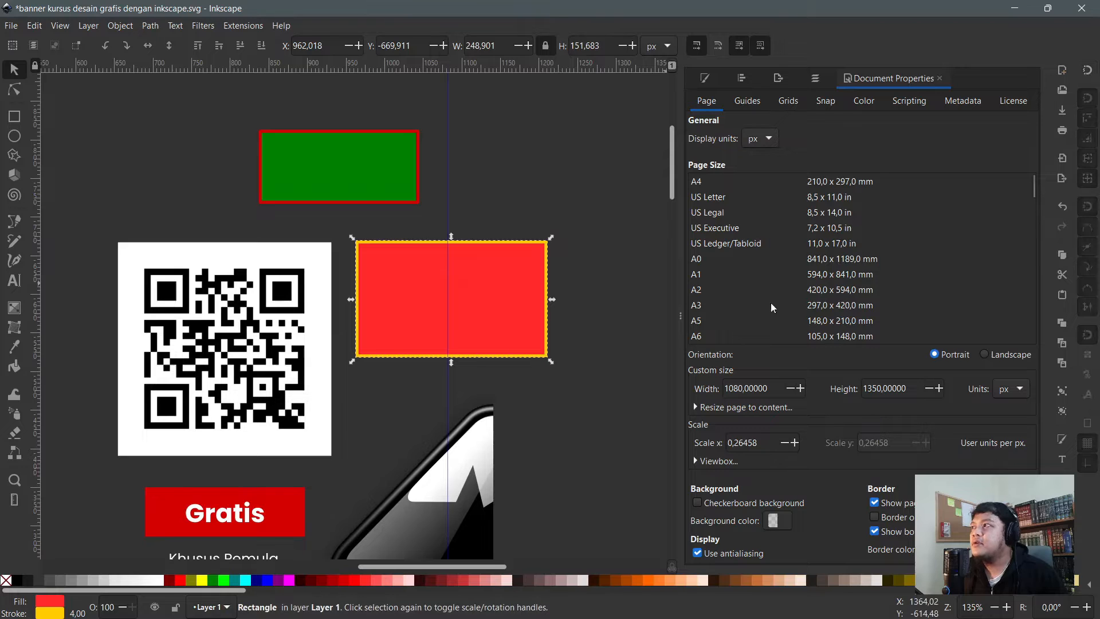
pyautogui.moveTo(562, 369); pyautogui.dragTo(668, 427)
pyautogui.moveTo(606, 395); pyautogui.dragTo(594, 343)
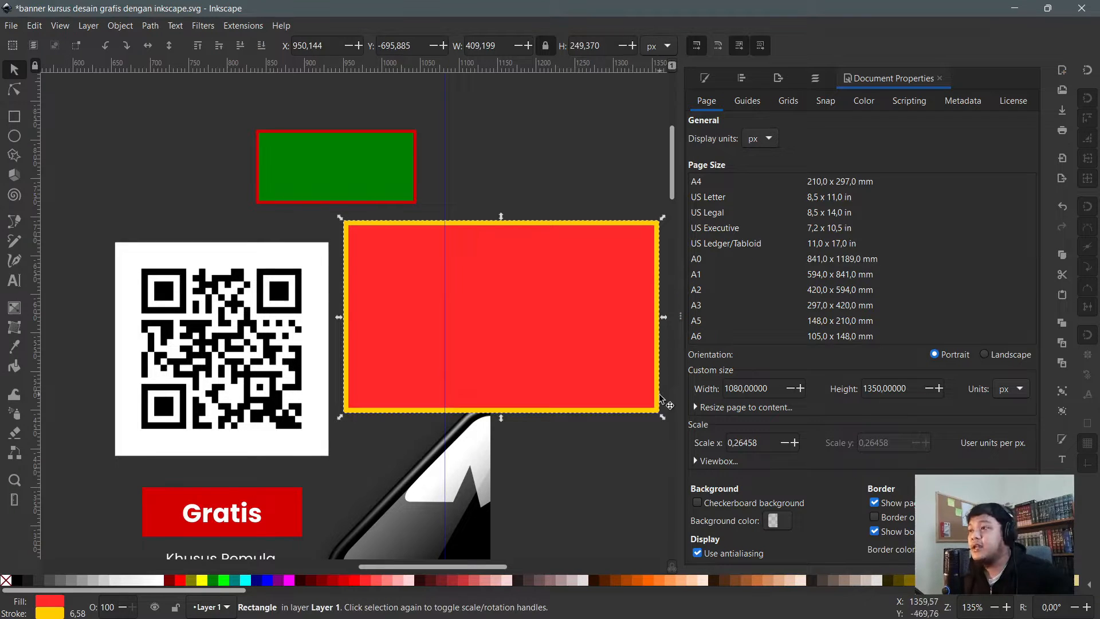
pyautogui.hotkey('ctrl', 'z')
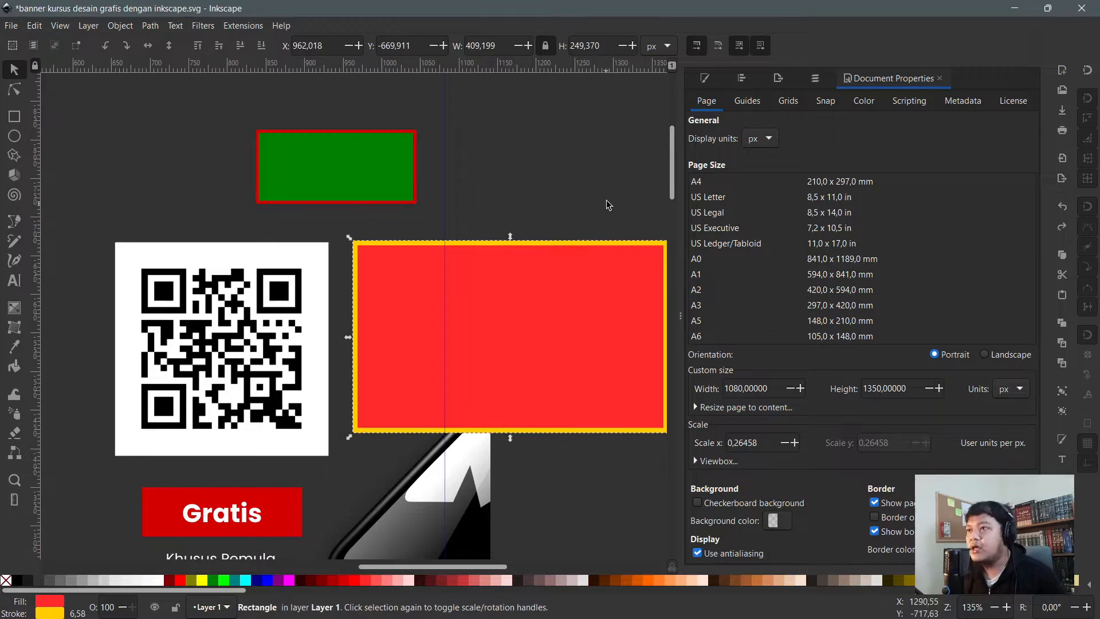
pyautogui.hotkey('ctrl', 'z')
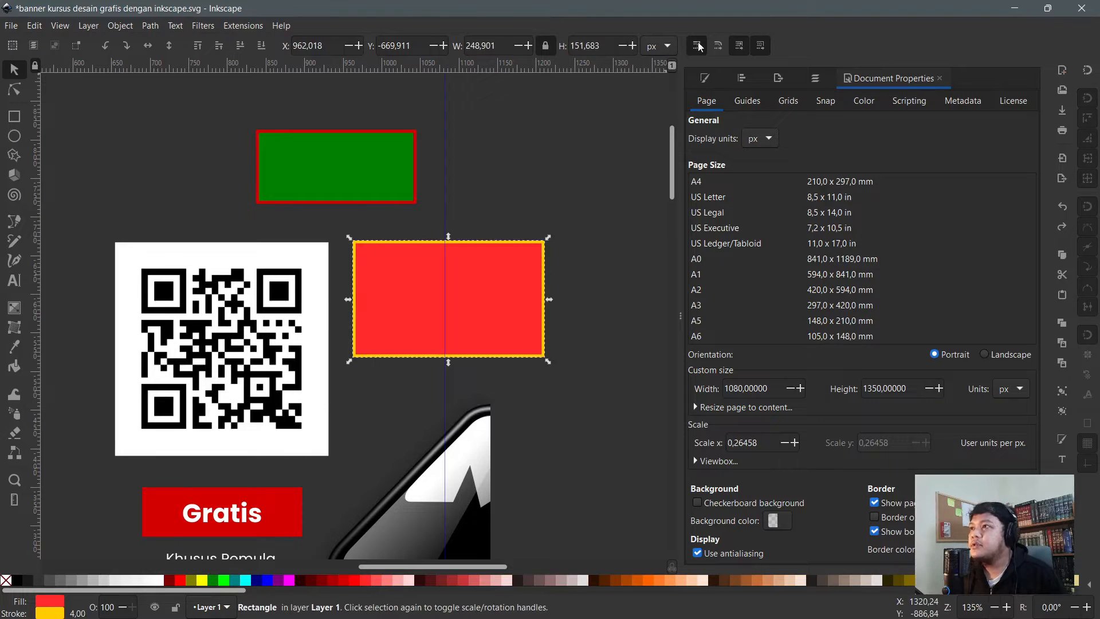
# - Resize the red rectangle to about 261 × 159 px and make rounded corners scale with it
pyautogui.moveTo(548, 362); pyautogui.dragTo(676, 459)
pyautogui.scroll(-1, 403, 406)
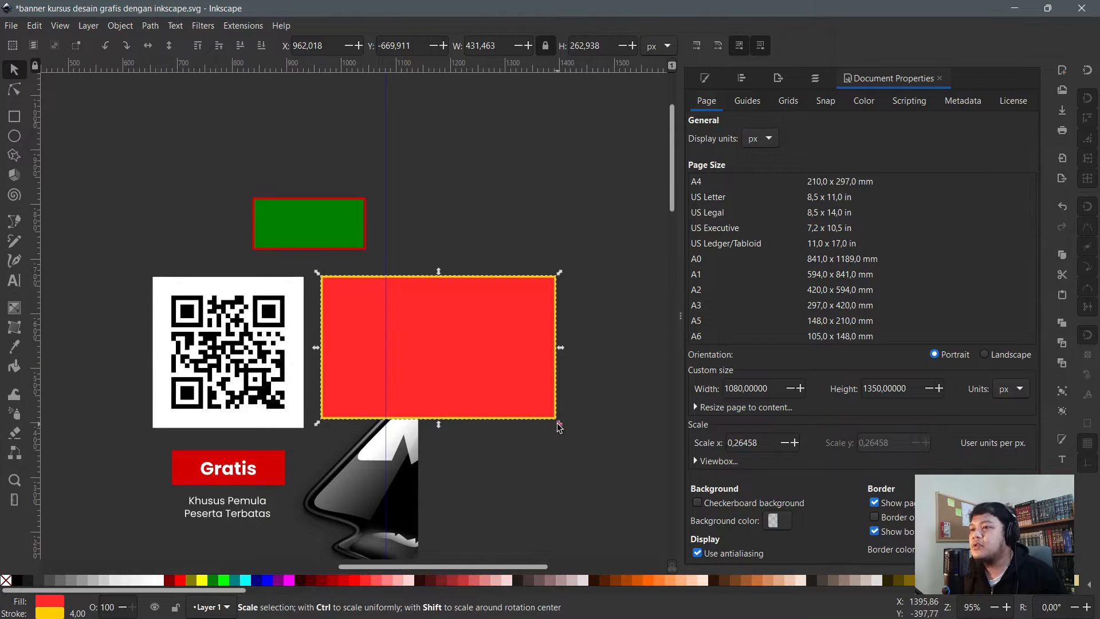
pyautogui.moveTo(559, 427); pyautogui.dragTo(501, 410)
pyautogui.scroll(2, 500, 410)
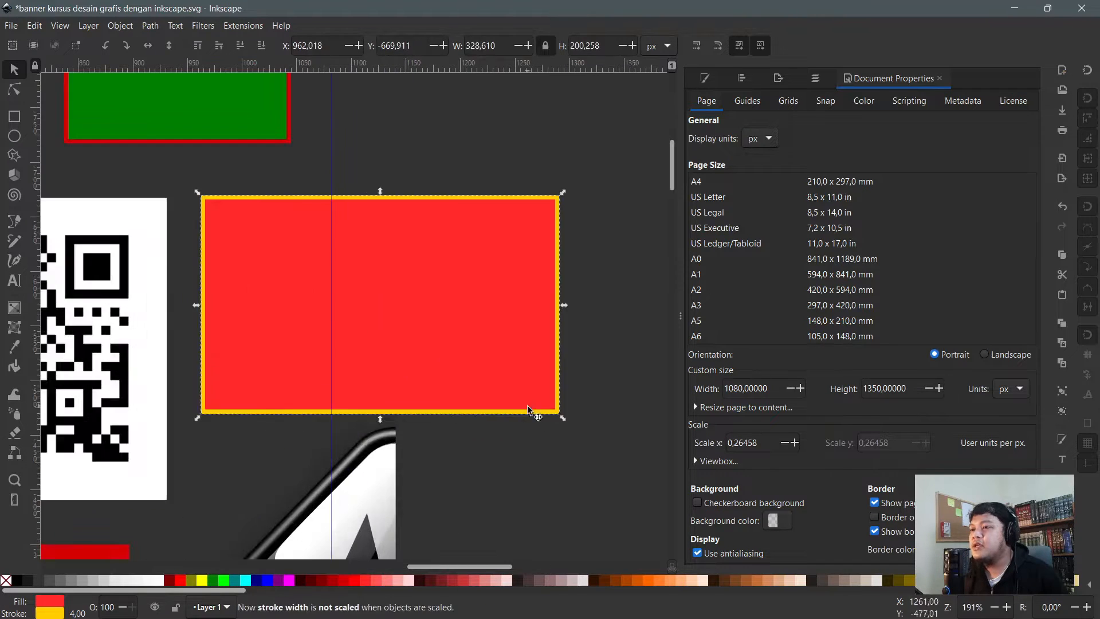
pyautogui.moveTo(565, 425); pyautogui.dragTo(356, 298)
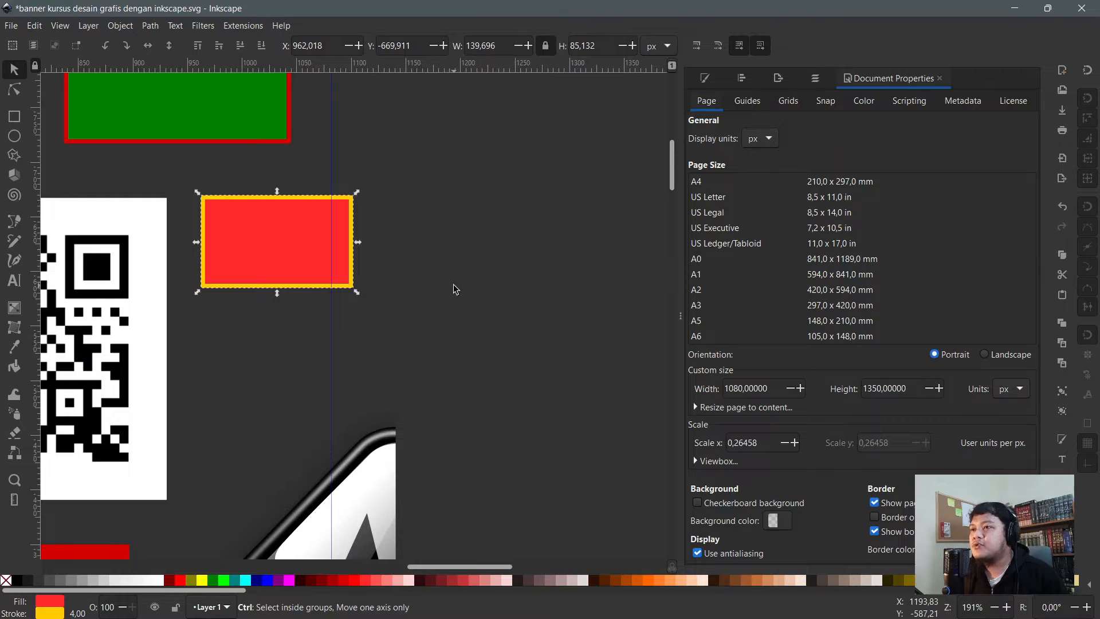
pyautogui.hotkey('ctrl', 'z')
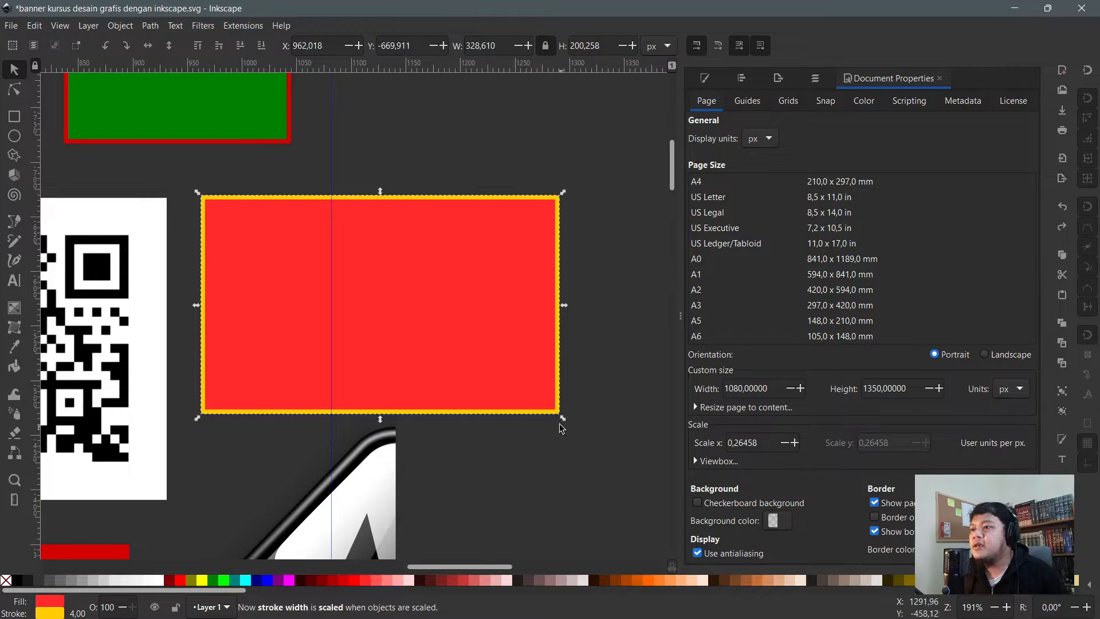
pyautogui.moveTo(563, 422)
pyautogui.mouseDown()
pyautogui.moveTo(364, 336)
pyautogui.moveTo(351, 289)
pyautogui.moveTo(302, 260)
pyautogui.mouseUp()
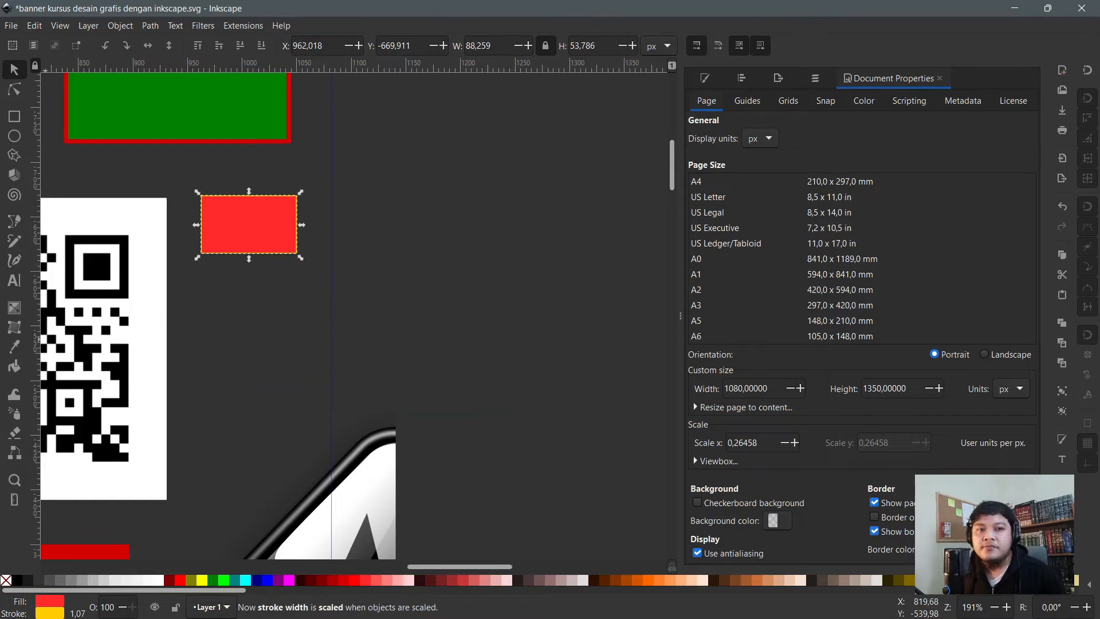
pyautogui.moveTo(301, 258); pyautogui.dragTo(550, 380)
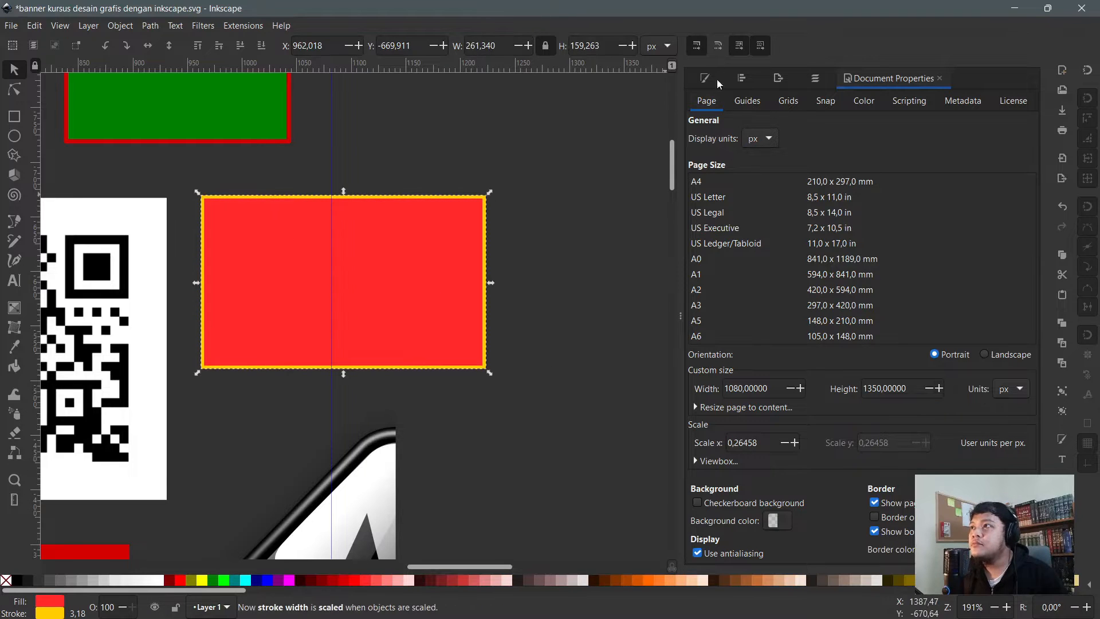
pyautogui.click(720, 49)
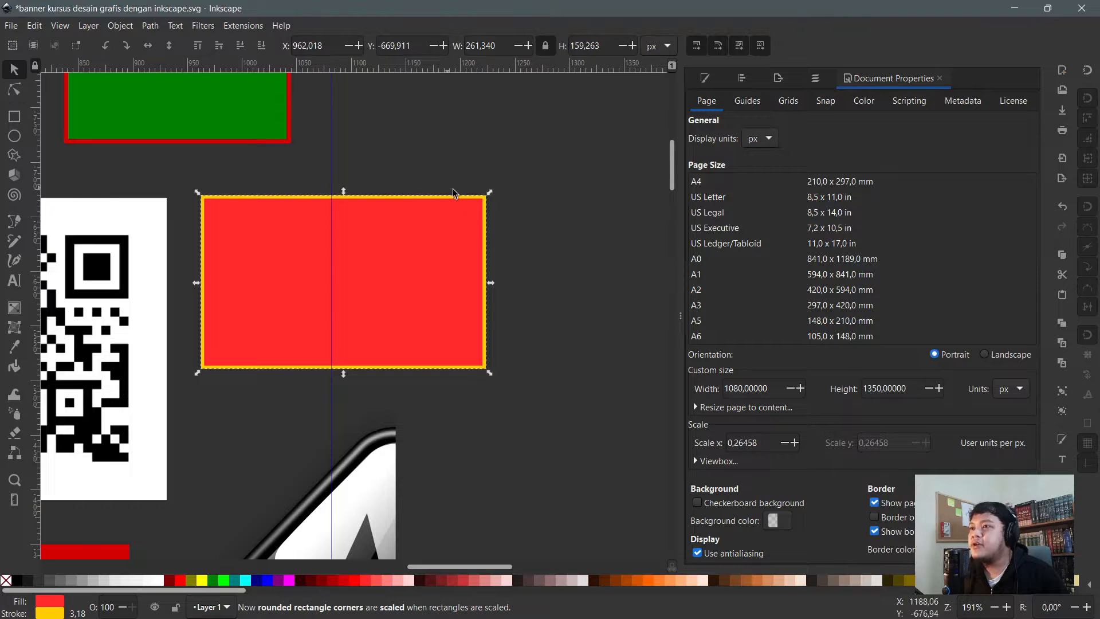
# - Set the red rectangle's horizontal corner radius (Rx) to 20 px
pyautogui.click(22, 118)
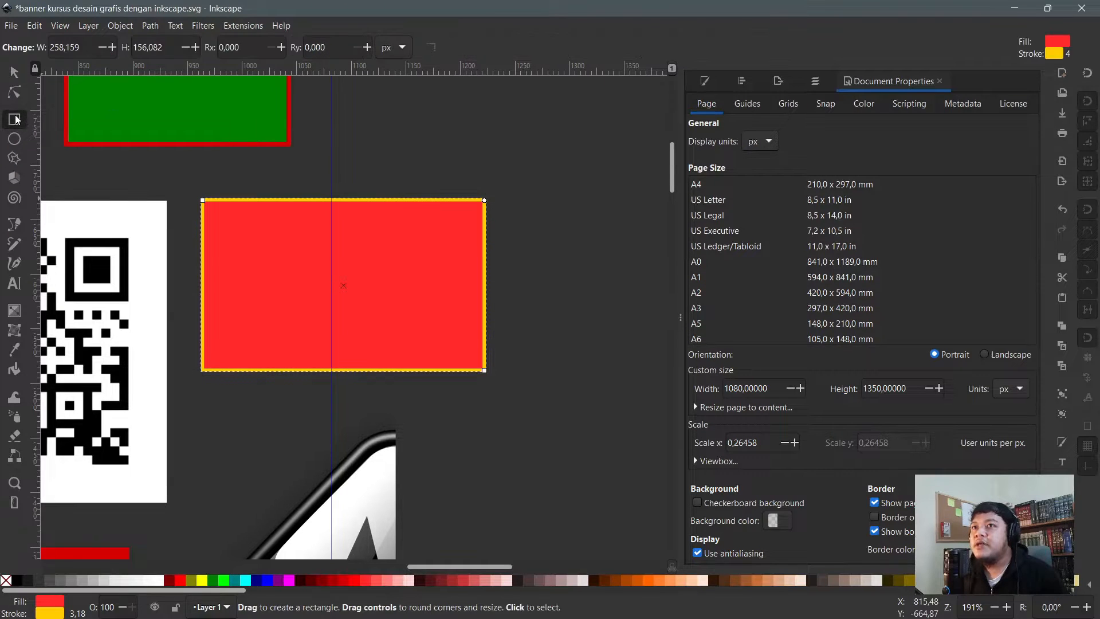
pyautogui.click(250, 50)
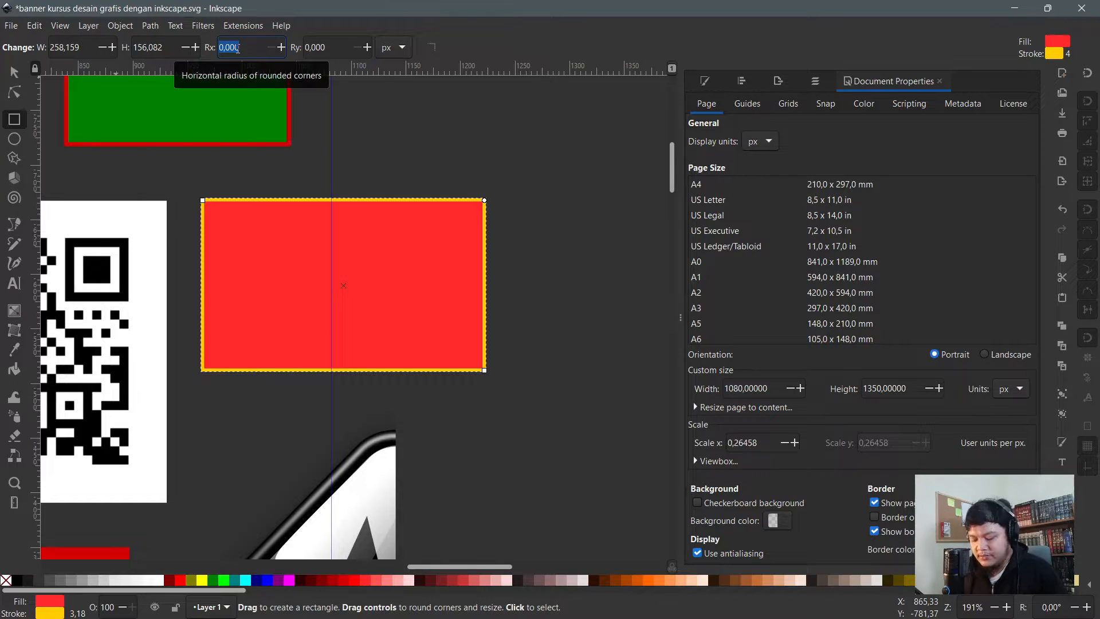
pyautogui.write('2')
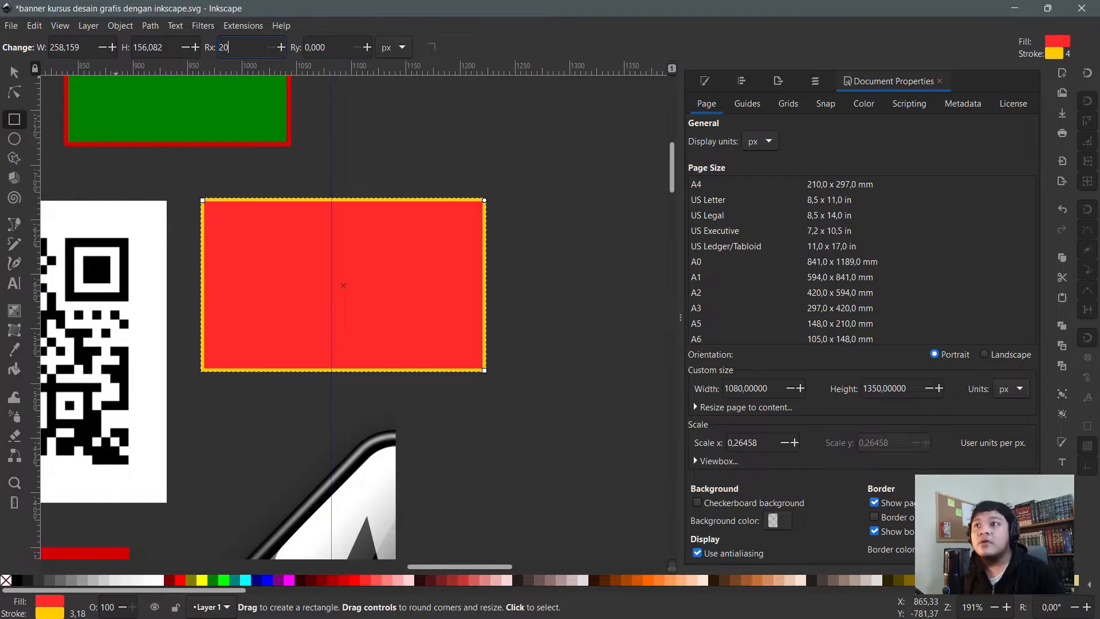
pyautogui.write('0')
pyautogui.press('Return')
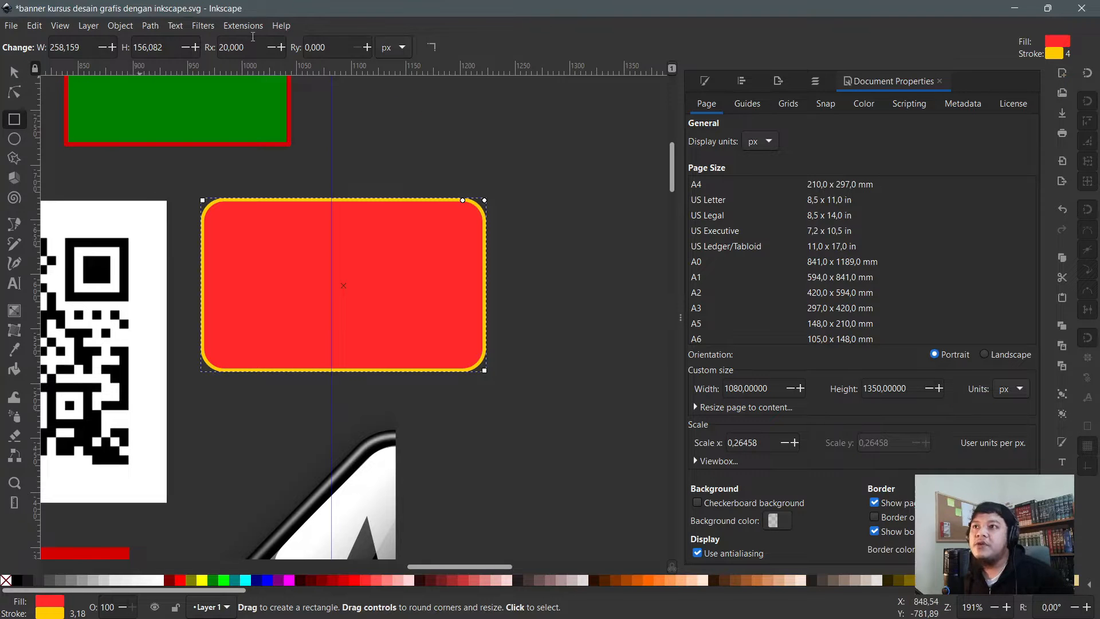
pyautogui.click(281, 25)
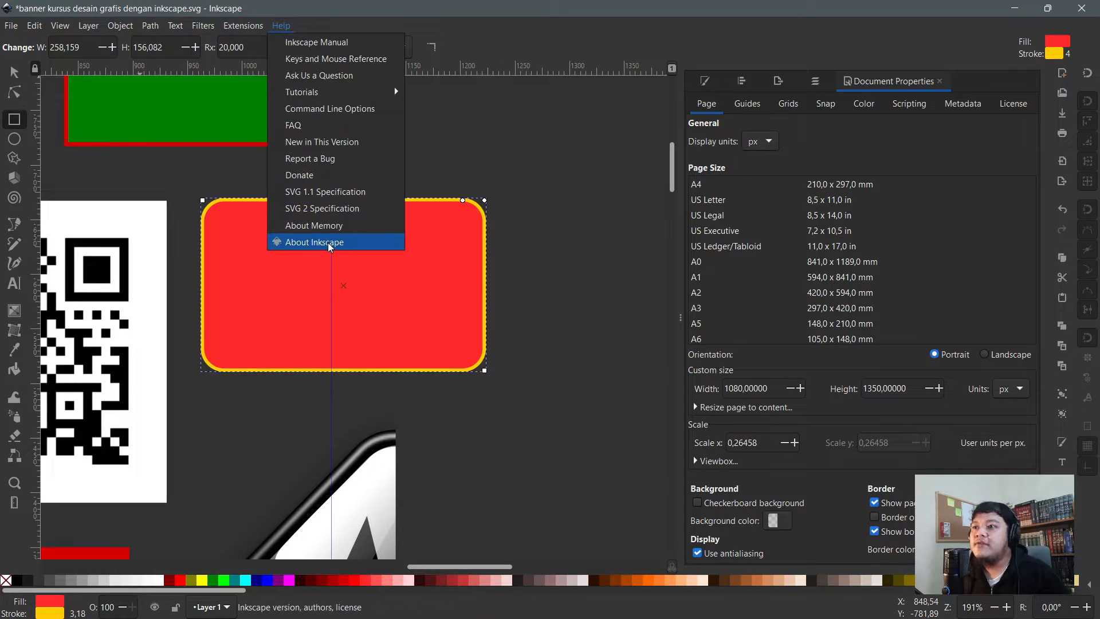
# - View the About Inkscape window showing version 1.1.2, then close it
pyautogui.click(328, 243)
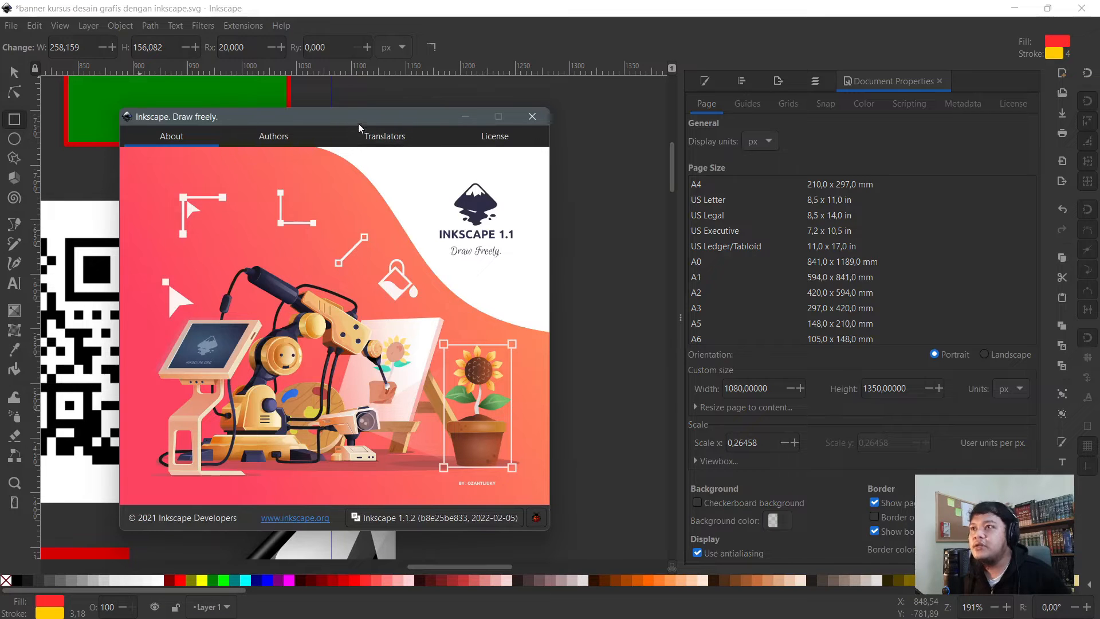
pyautogui.moveTo(364, 114)
pyautogui.mouseDown()
pyautogui.moveTo(427, 110)
pyautogui.moveTo(377, 108)
pyautogui.mouseUp()
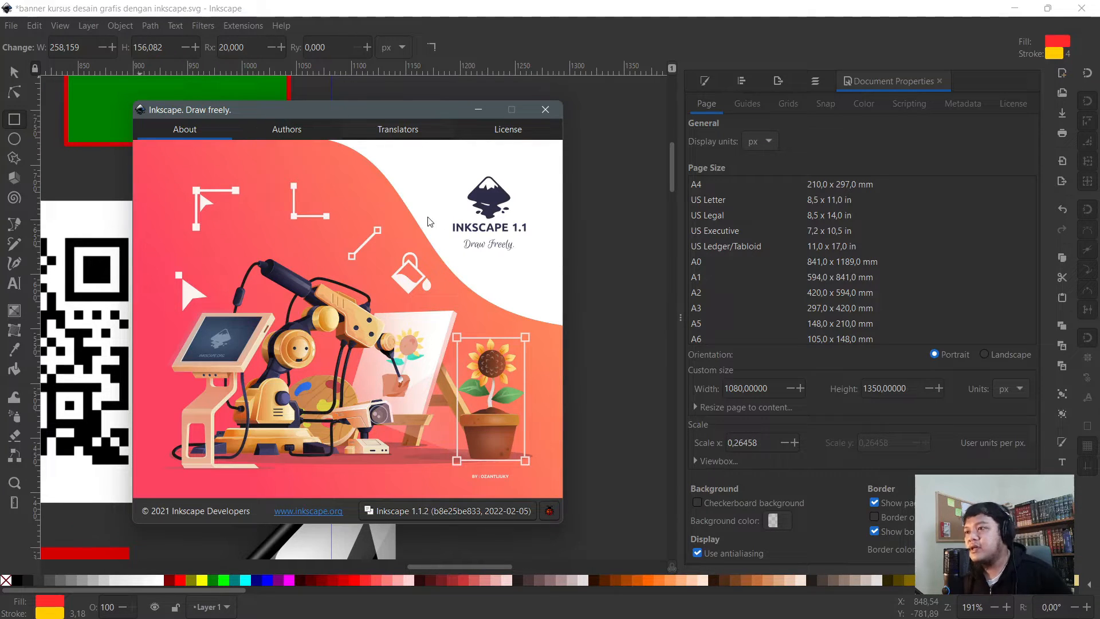
pyautogui.click(553, 112)
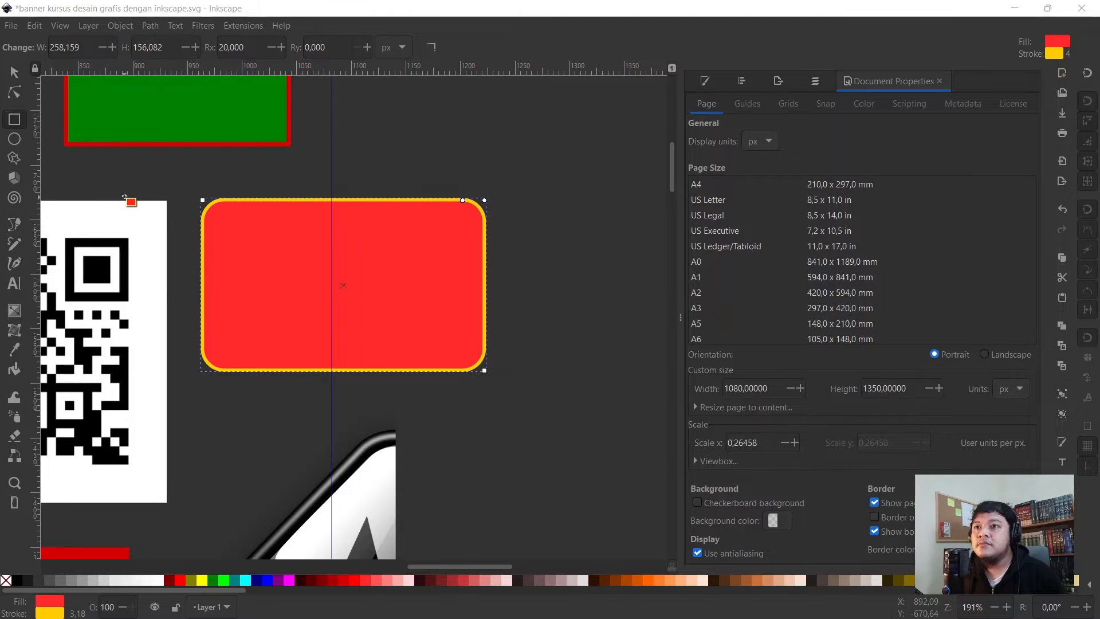
# - Test-scale the red rectangle up to roughly double, then undo the resizing
pyautogui.click(14, 74)
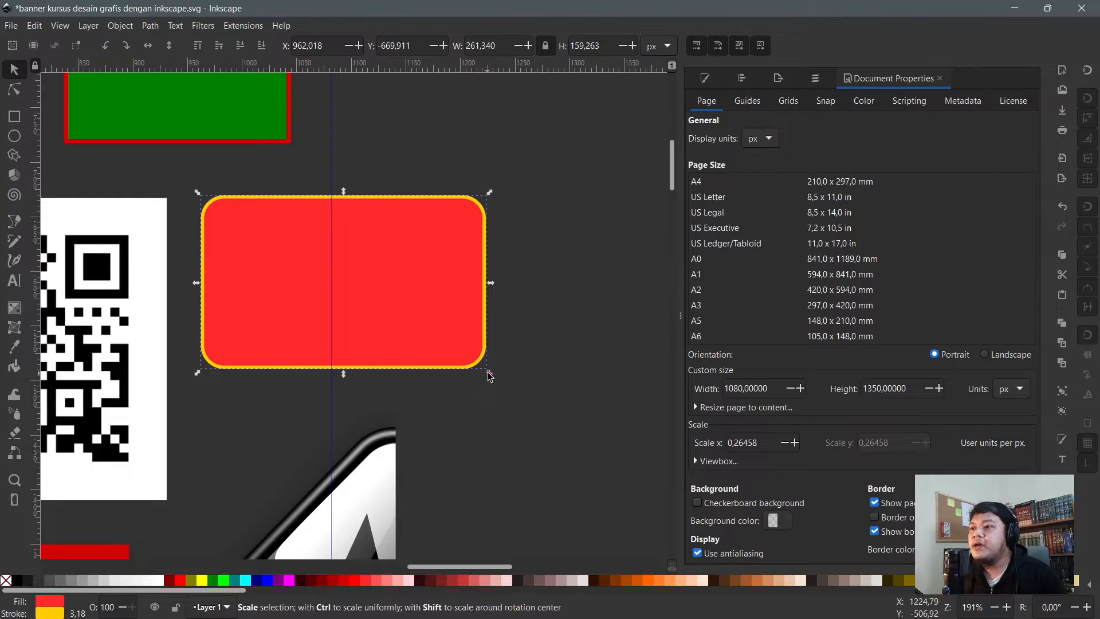
pyautogui.moveTo(492, 375); pyautogui.dragTo(408, 355)
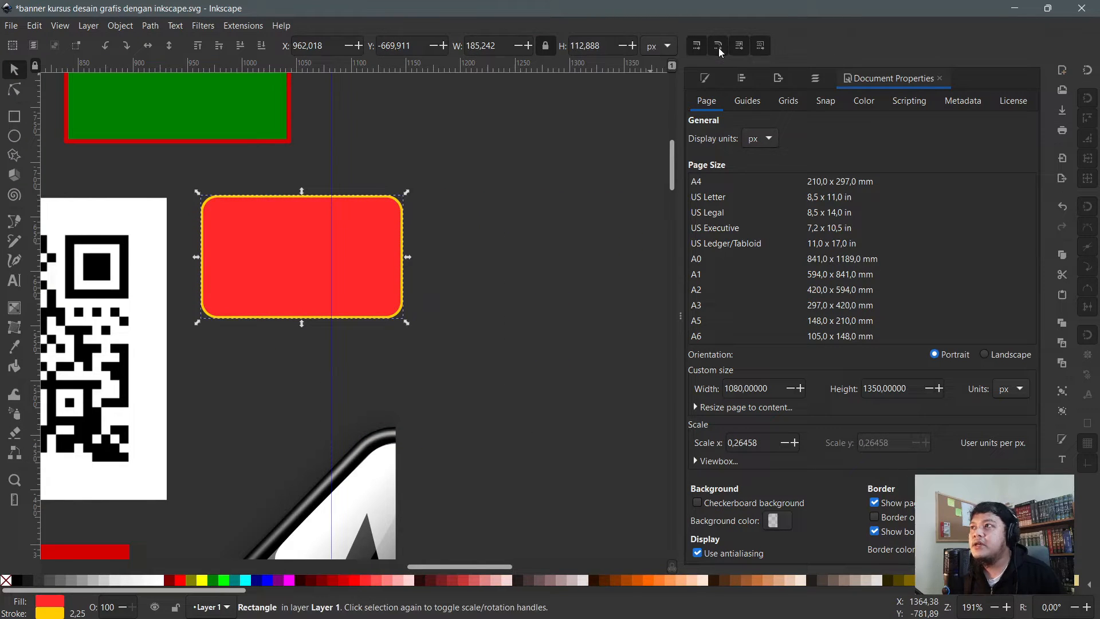
pyautogui.scroll(-1, 247, 309)
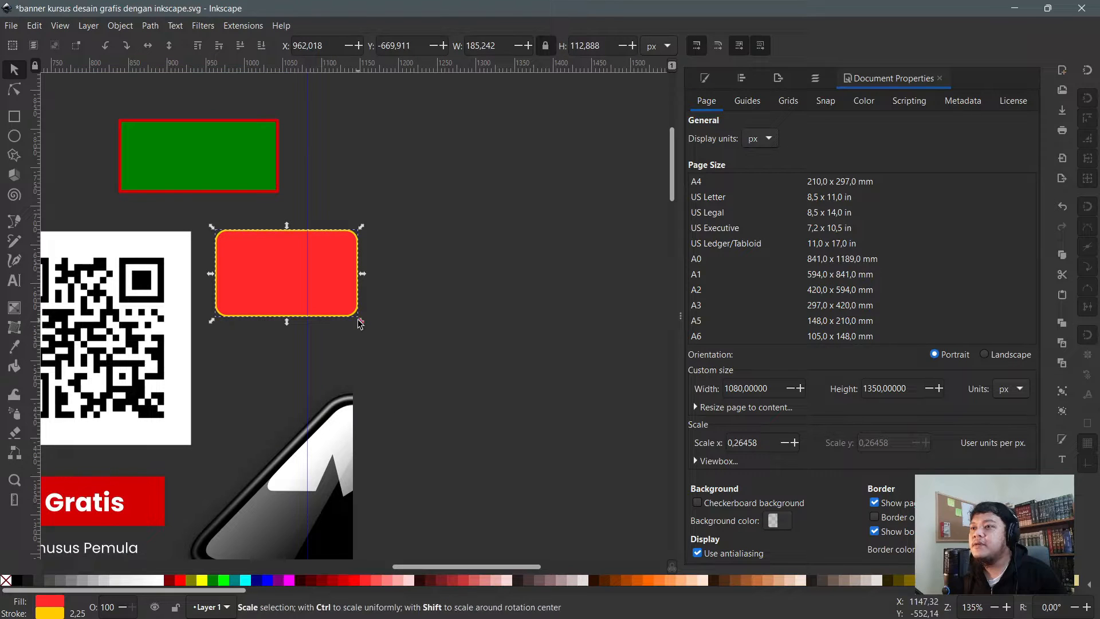
pyautogui.moveTo(359, 323); pyautogui.dragTo(531, 422)
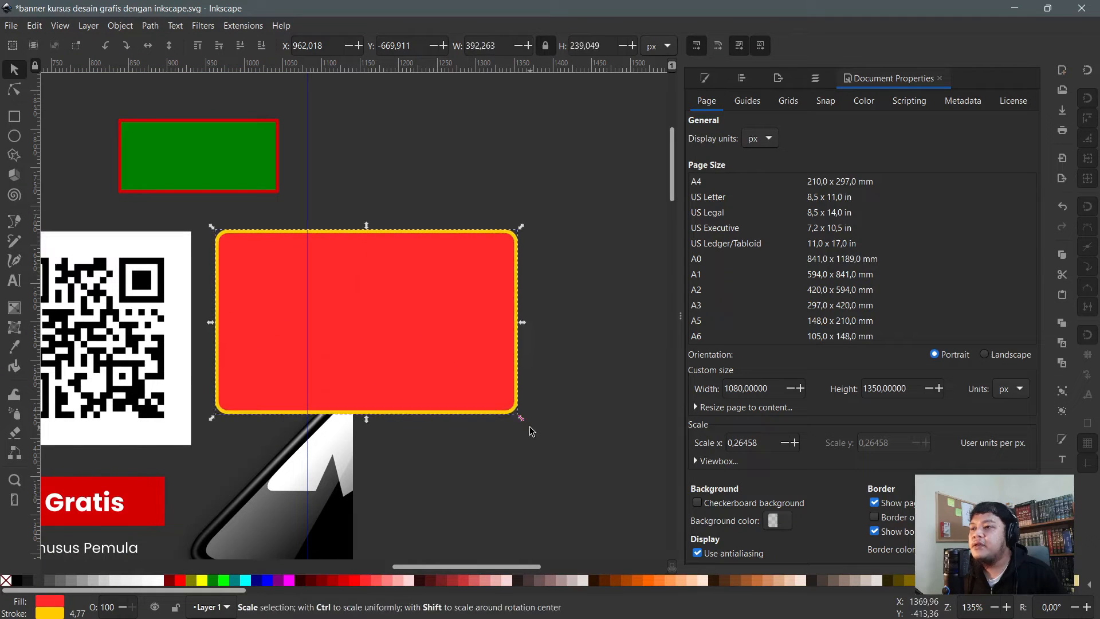
pyautogui.press('ctrl')
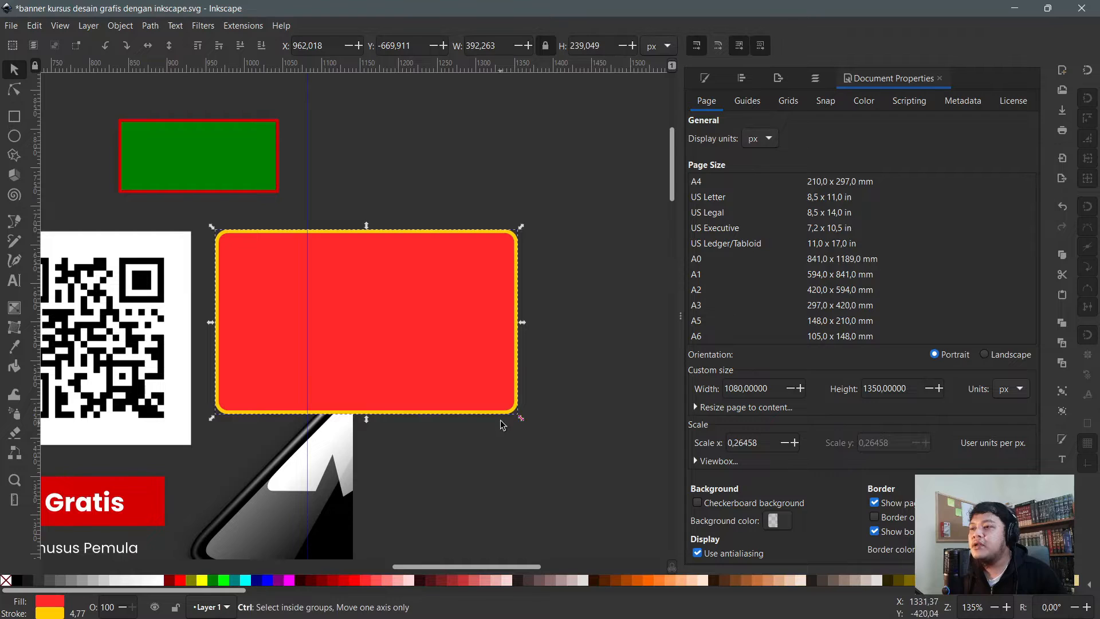
pyautogui.hotkey('ctrl', 'z')
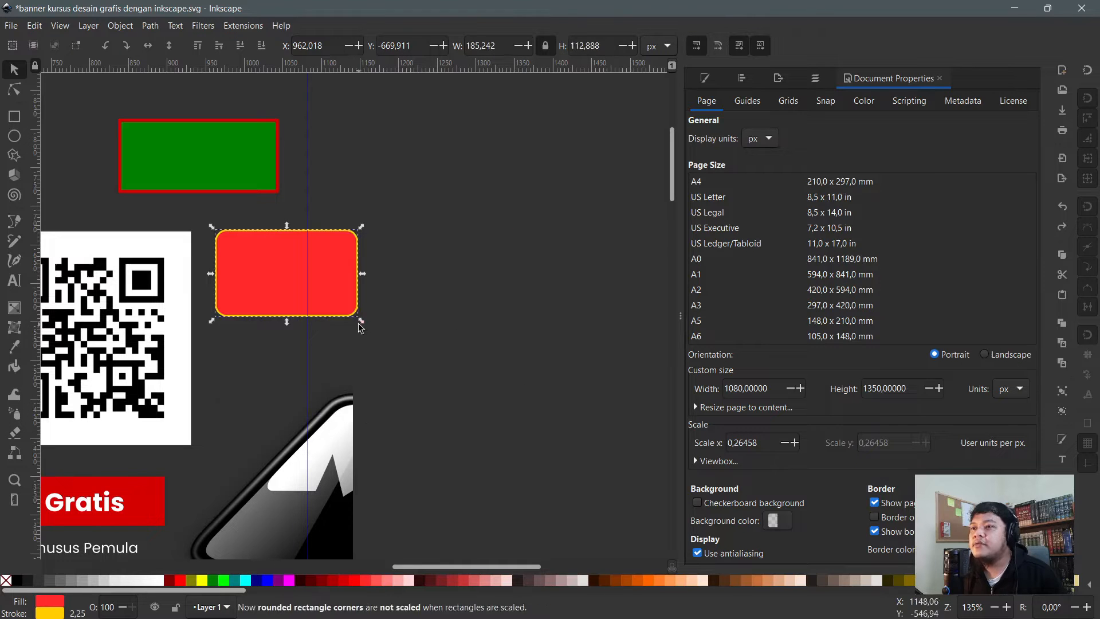
pyautogui.moveTo(360, 324); pyautogui.dragTo(262, 278)
pyautogui.click(352, 309)
pyautogui.scroll(6, 267, 259)
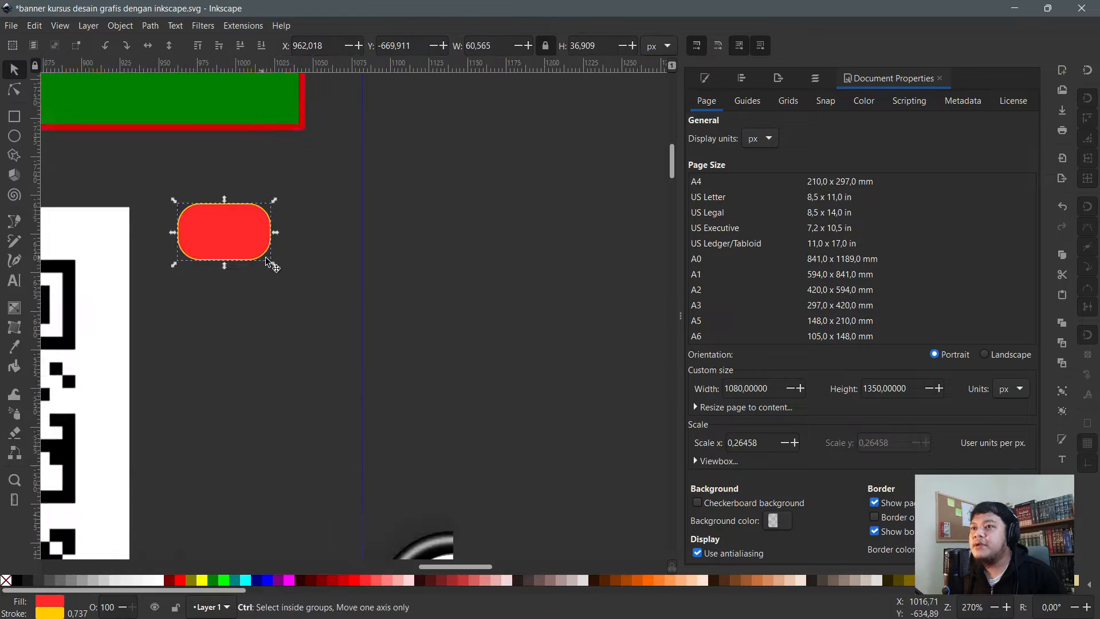
pyautogui.hotkey('ctrl', 'z')
# - Zoom in on the rounded red rectangle with the status-bar zoom control
pyautogui.scroll(-4, 262, 259)
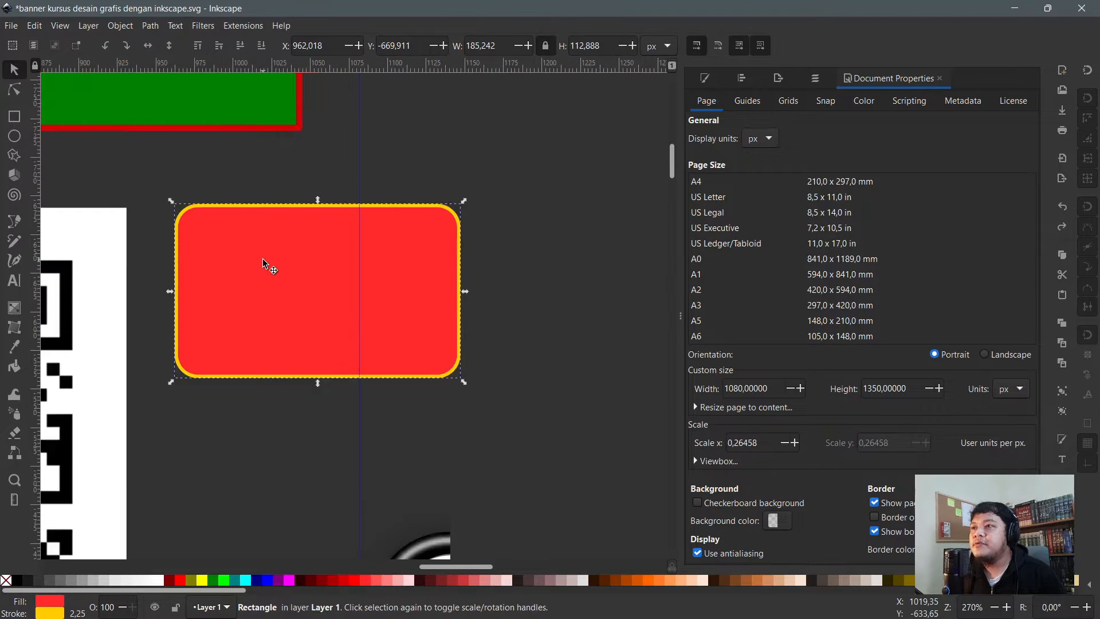
pyautogui.scroll(2, 233, 247)
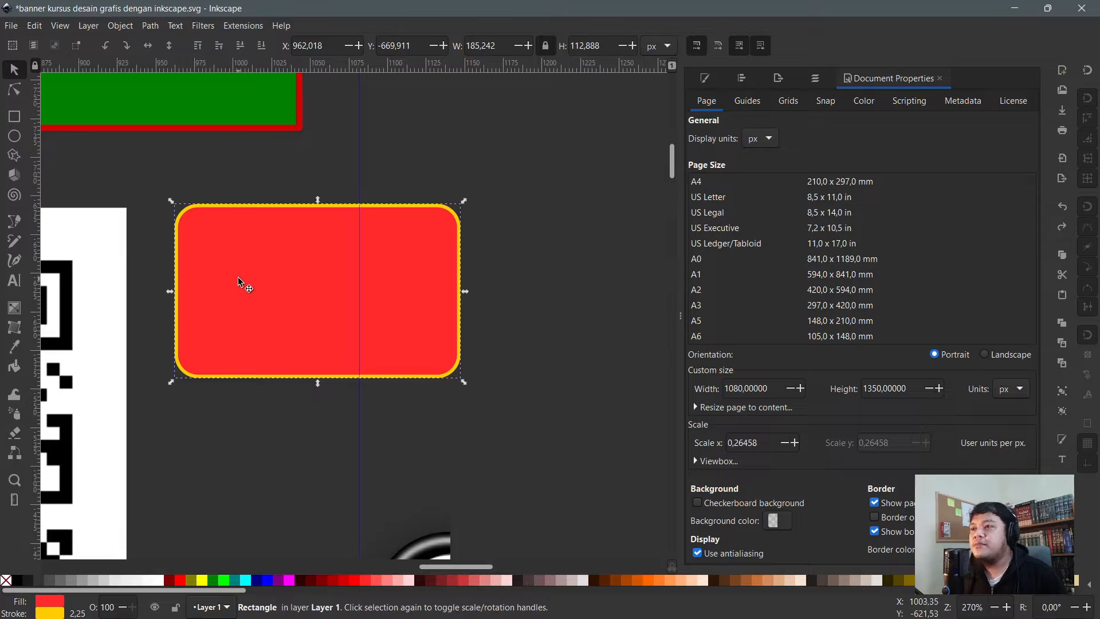
pyautogui.scroll(-1, 275, 280)
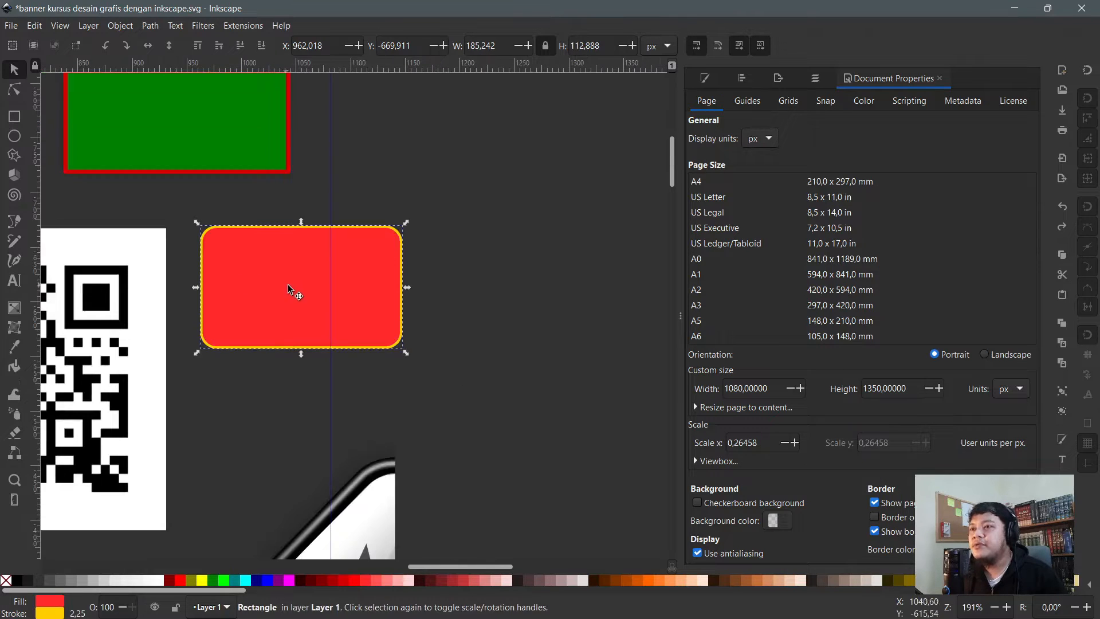
pyautogui.scroll(1, 291, 295)
pyautogui.scroll(2, 291, 295)
pyautogui.scroll(-1, 291, 295)
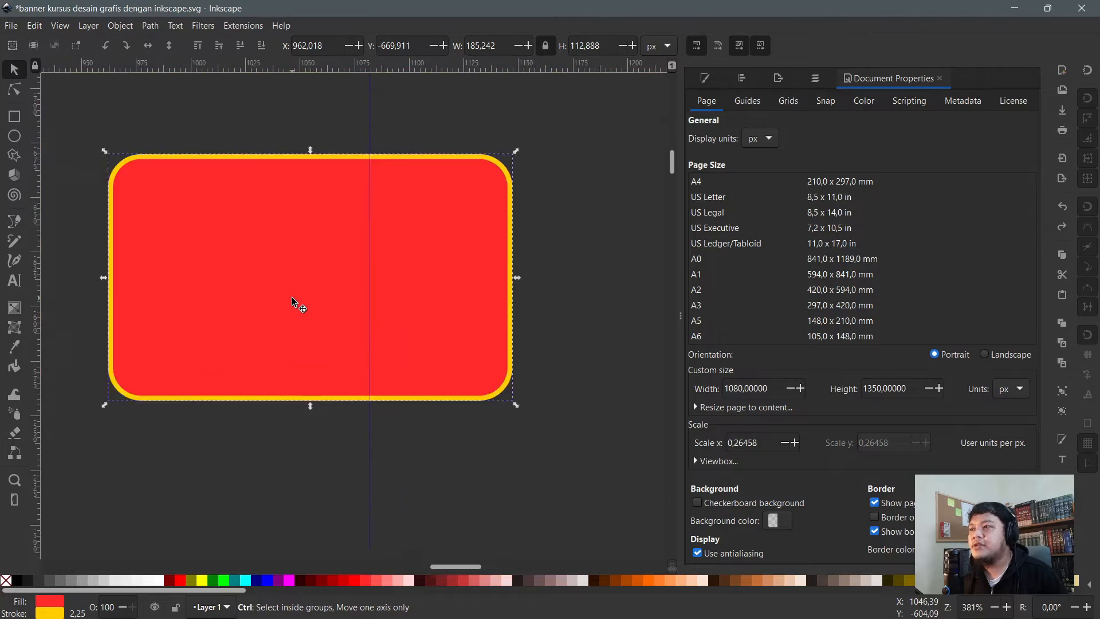
pyautogui.scroll(-1, 291, 297)
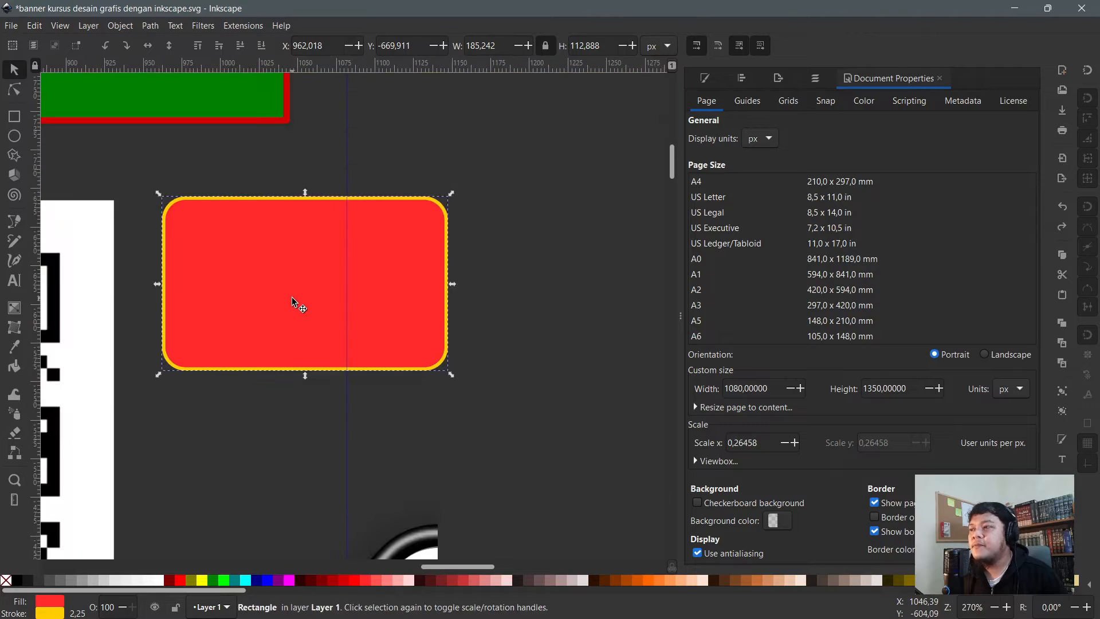
pyautogui.click(1006, 608)
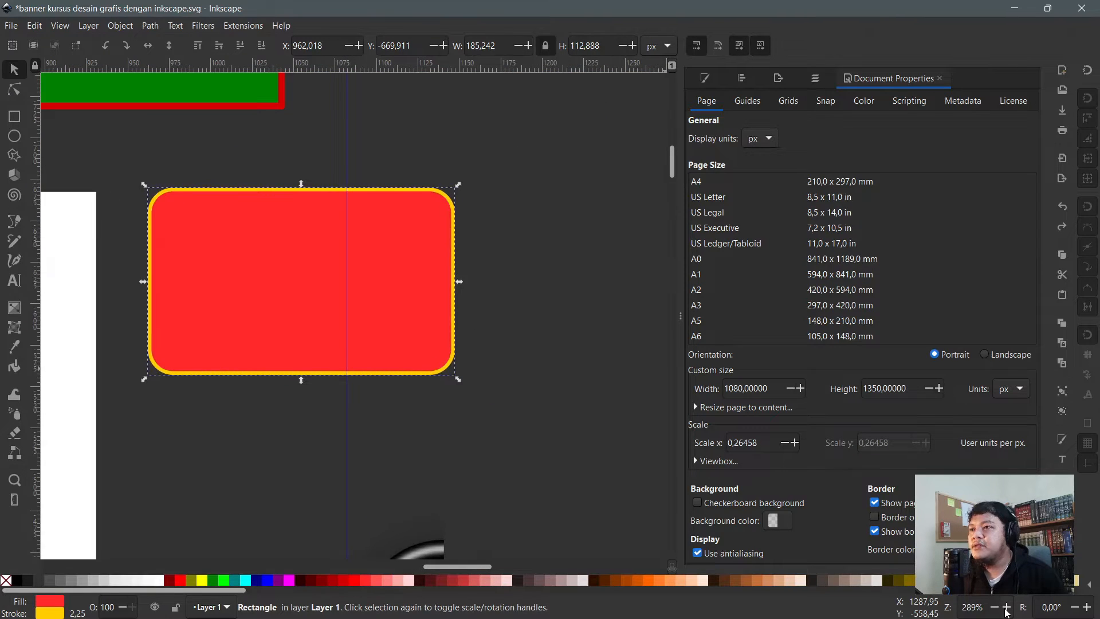
pyautogui.click(1006, 609)
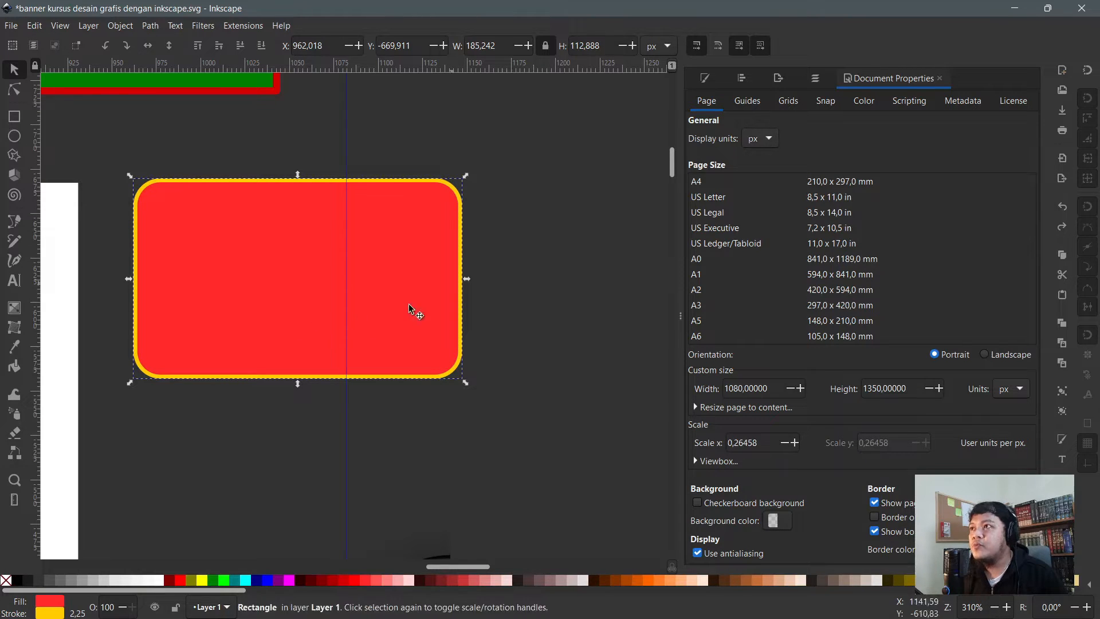
pyautogui.scroll(-1, 309, 299)
pyautogui.scroll(1, 345, 279)
pyautogui.scroll(2, 345, 279)
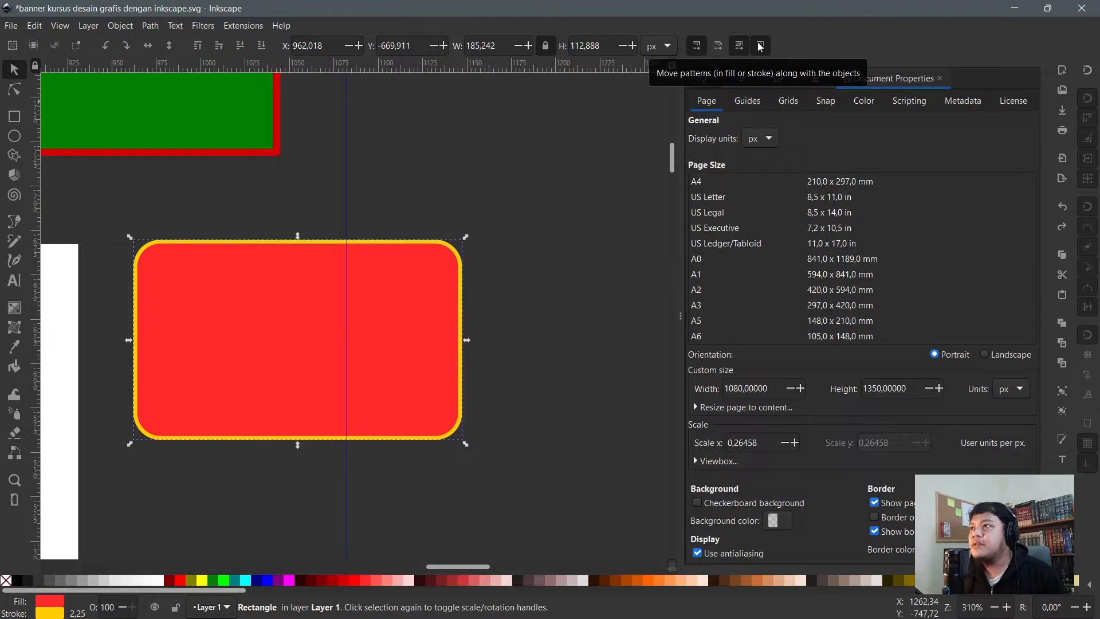
pyautogui.click(739, 46)
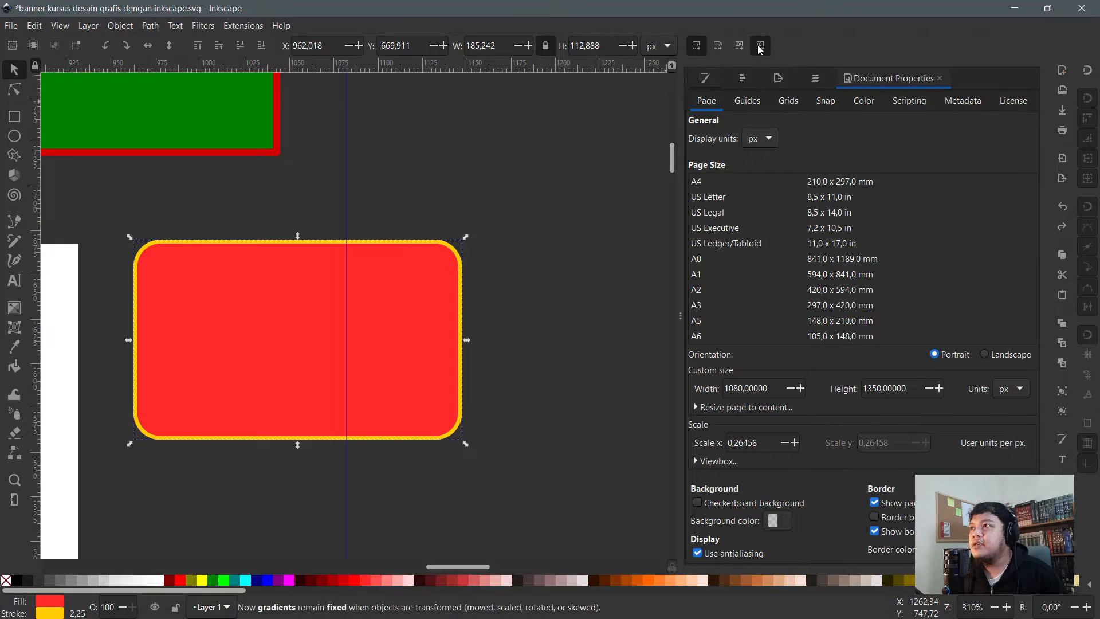
pyautogui.click(760, 48)
pyautogui.click(760, 47)
pyautogui.click(739, 45)
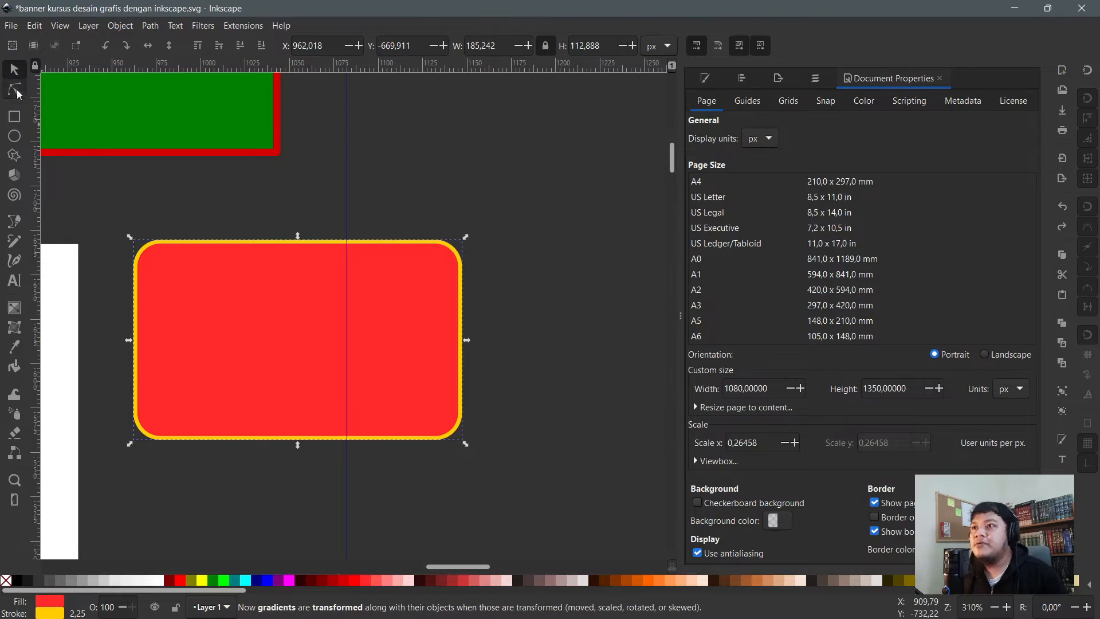
pyautogui.click(16, 91)
pyautogui.click(331, 153)
pyautogui.click(15, 73)
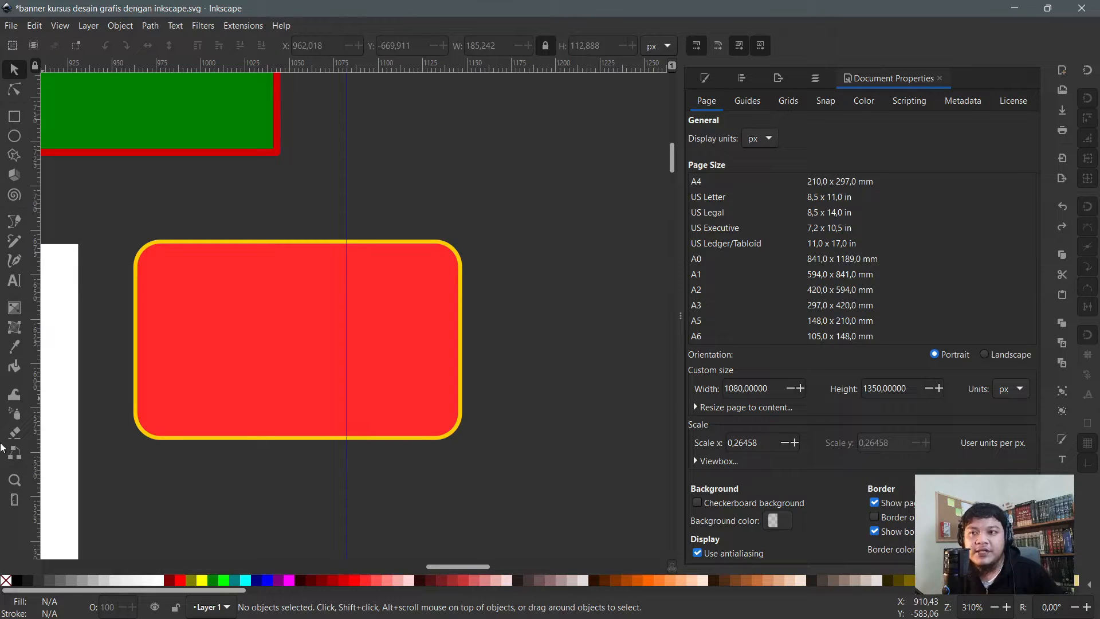
pyautogui.click(136, 332)
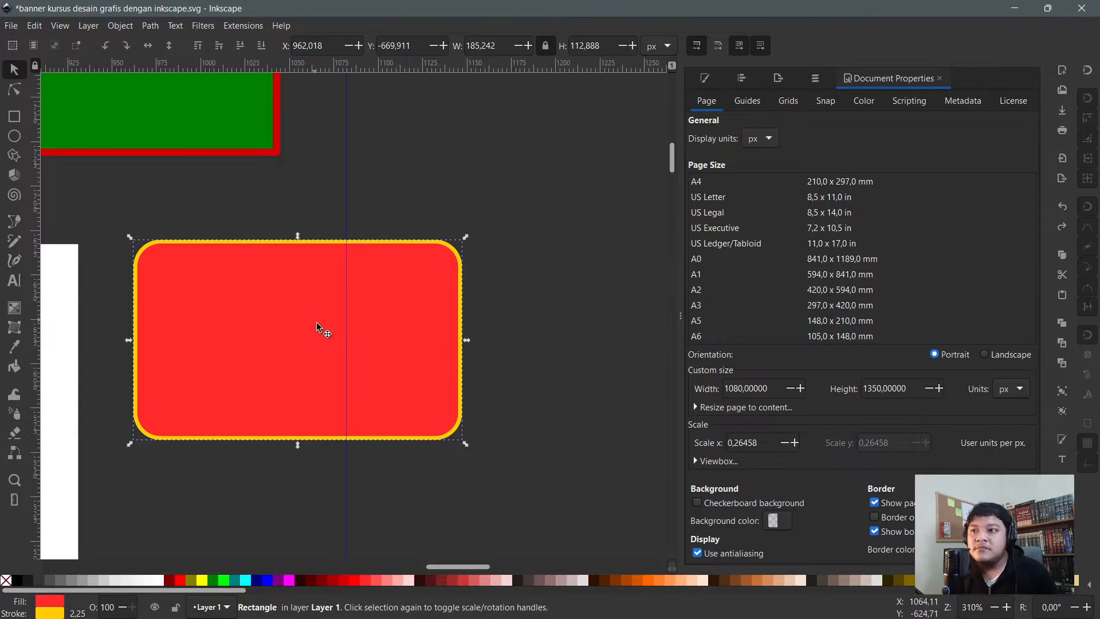
# - Nudge the rounded red rectangle slightly left beside the QR code
pyautogui.scroll(-3, 318, 306)
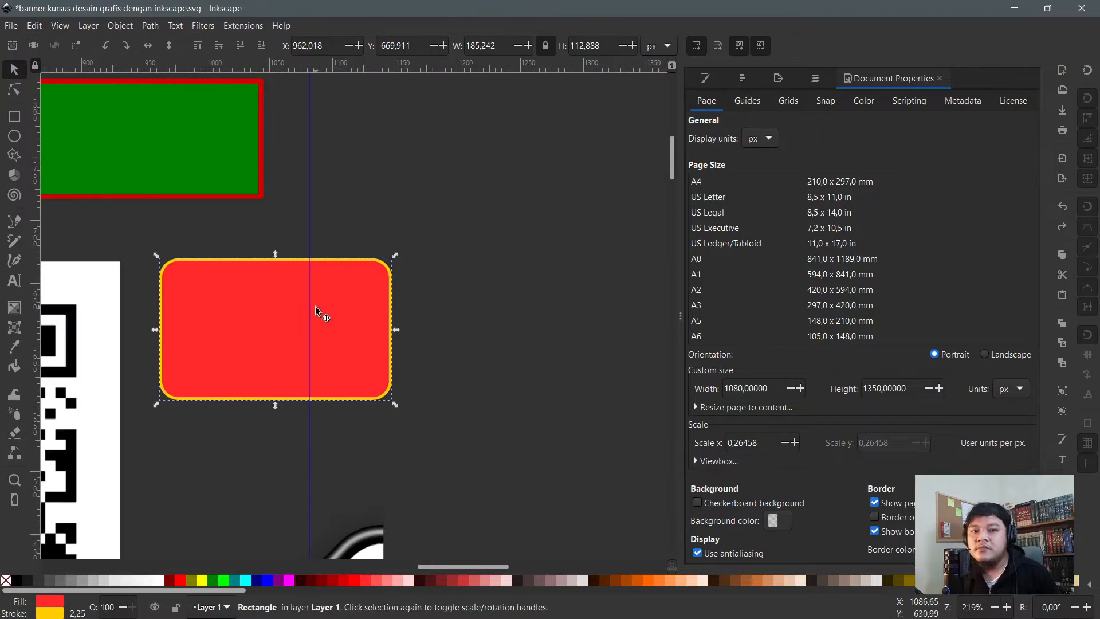
pyautogui.scroll(-2, 344, 287)
pyautogui.scroll(3, 324, 260)
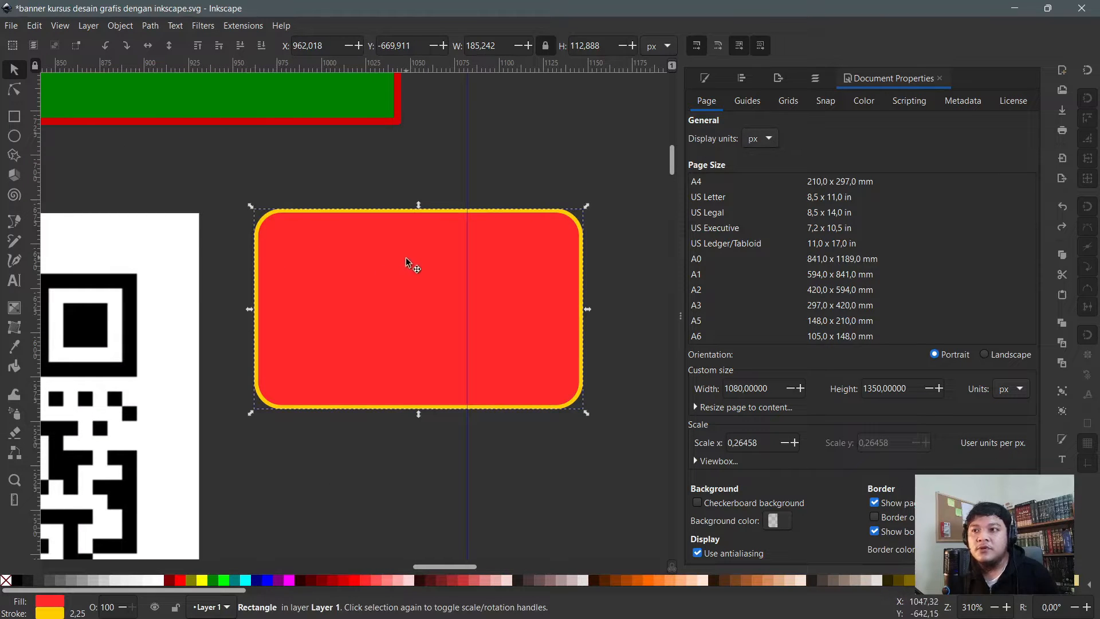
pyautogui.moveTo(405, 258); pyautogui.dragTo(386, 270)
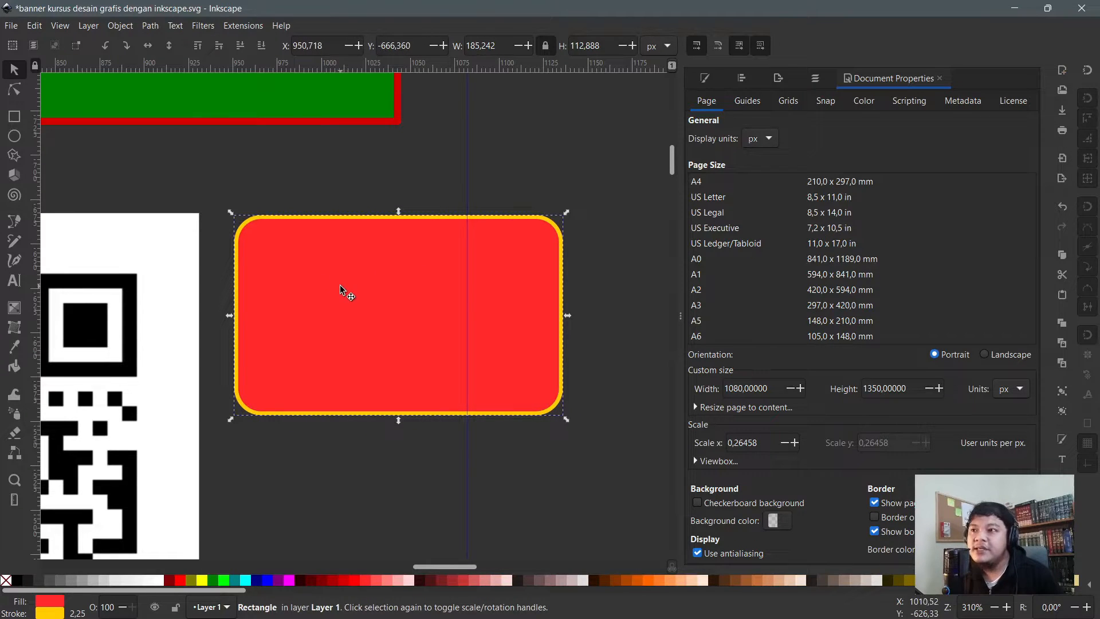
# - Select the green banner shape with the Node tool
pyautogui.click(16, 90)
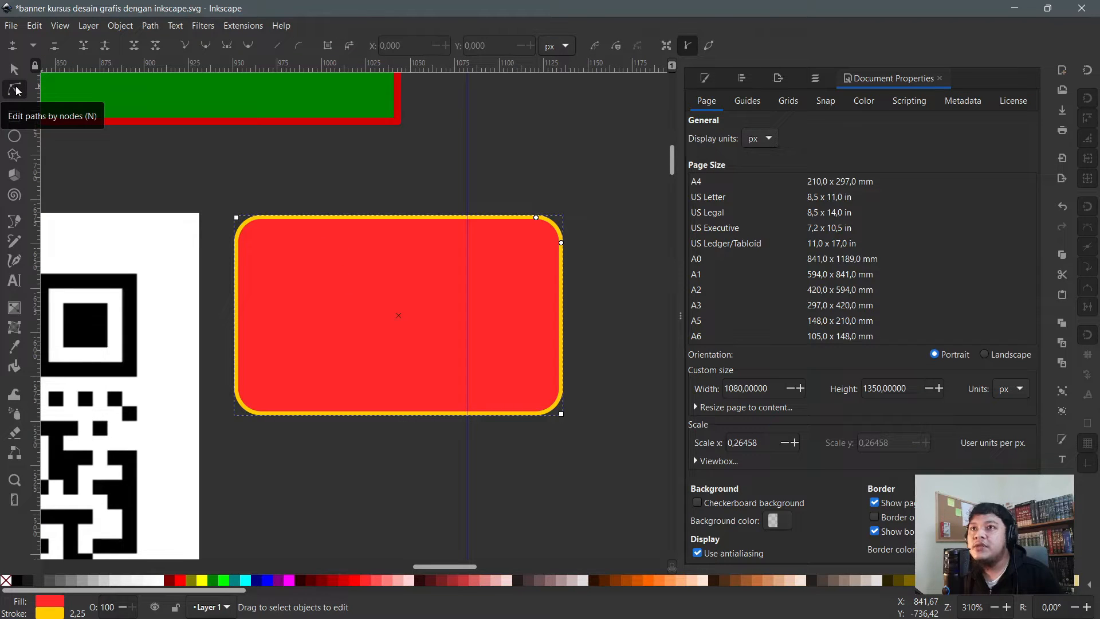
pyautogui.scroll(4, 331, 215)
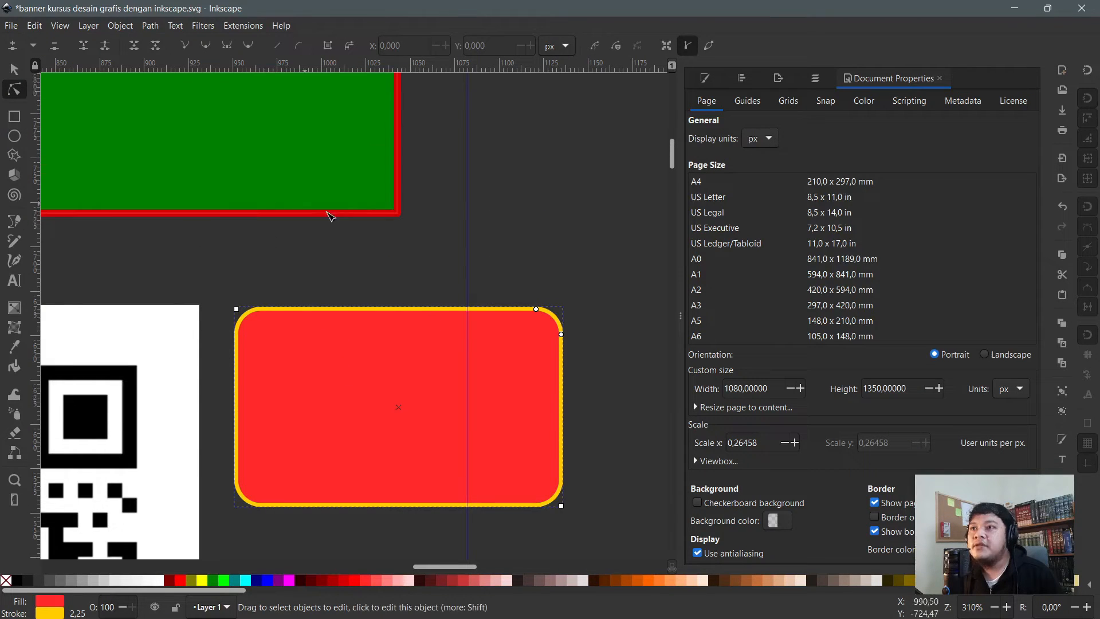
pyautogui.scroll(-2, 399, 252)
pyautogui.click(373, 237)
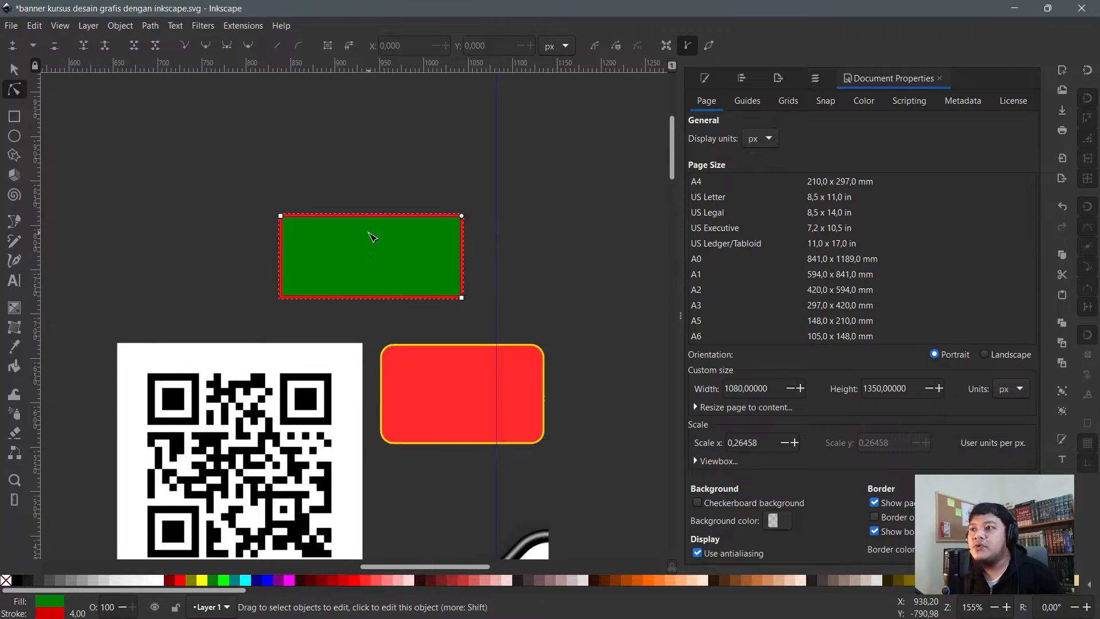
# - Enlarge the green banner rectangle from its top-left corner and unlock its width-to-height ratio
pyautogui.scroll(2, 375, 237)
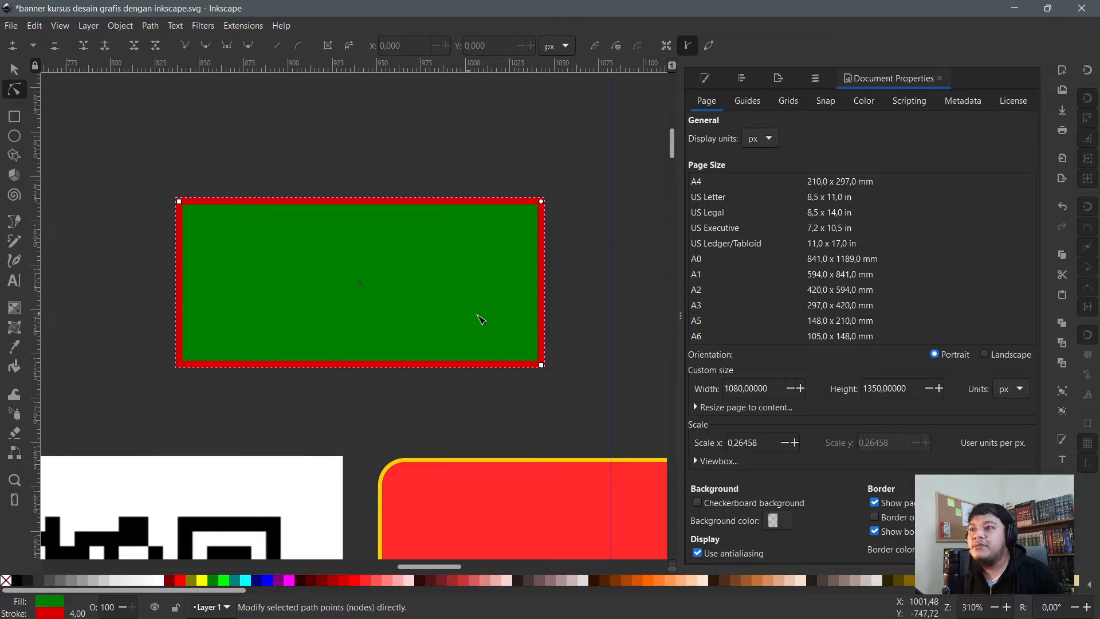
pyautogui.click(14, 65)
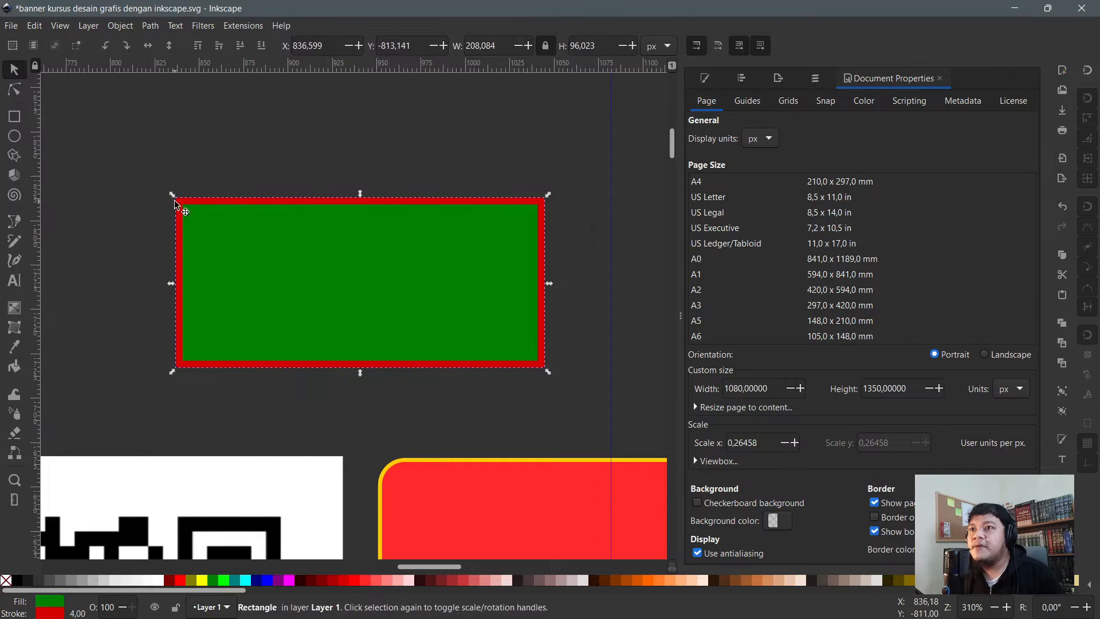
pyautogui.moveTo(174, 202); pyautogui.dragTo(129, 175)
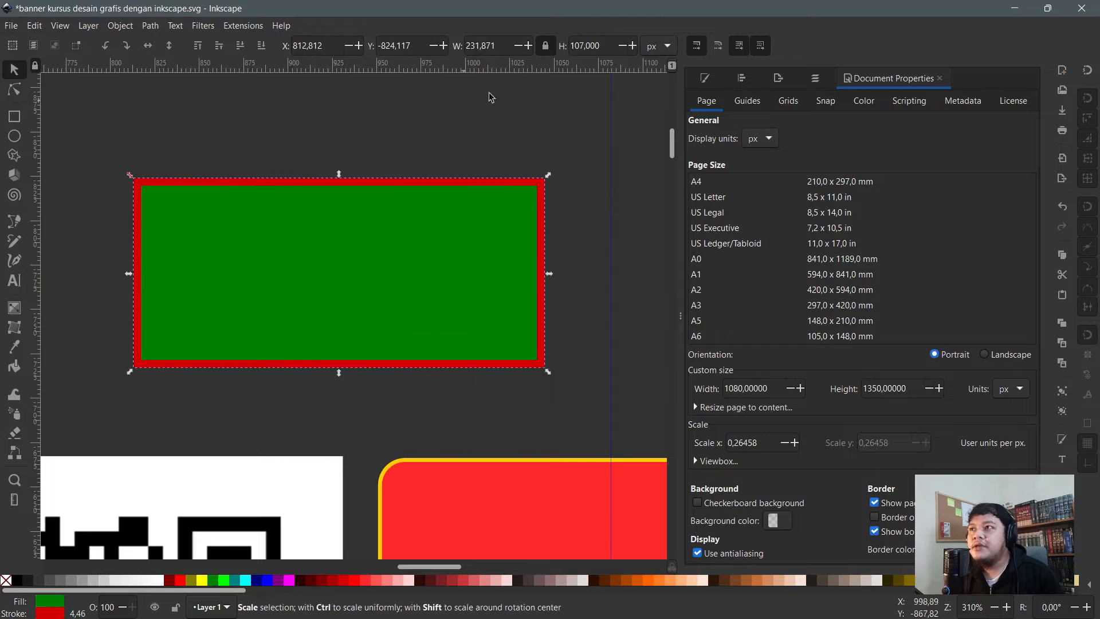
pyautogui.click(544, 45)
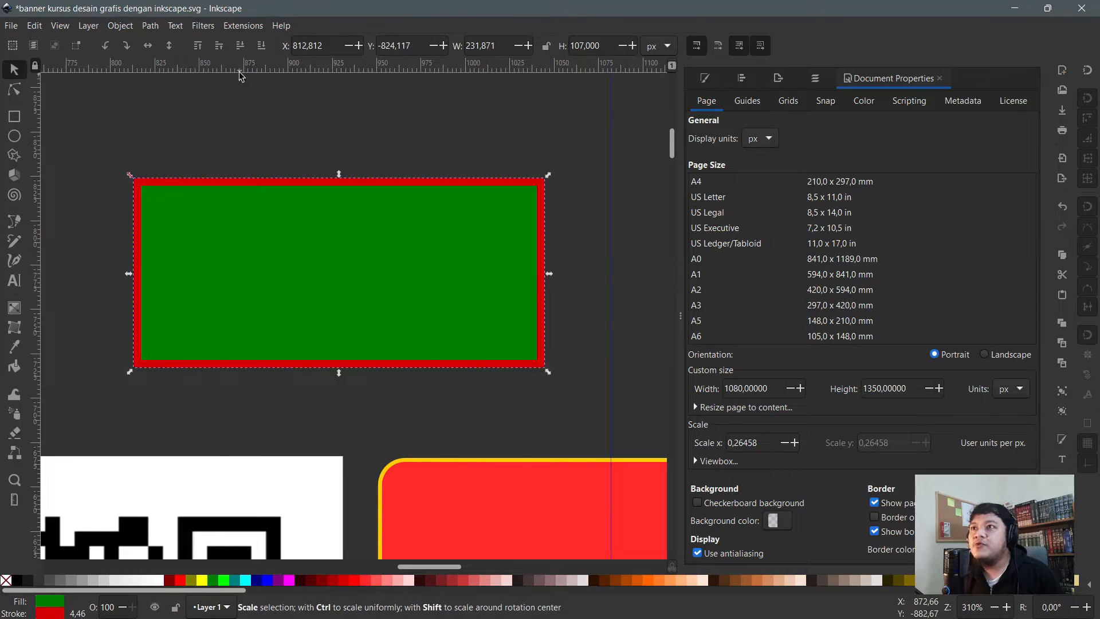
# - Convert the green rectangle to a path, remove its red outline, and show its nodes
pyautogui.click(15, 91)
pyautogui.click(329, 50)
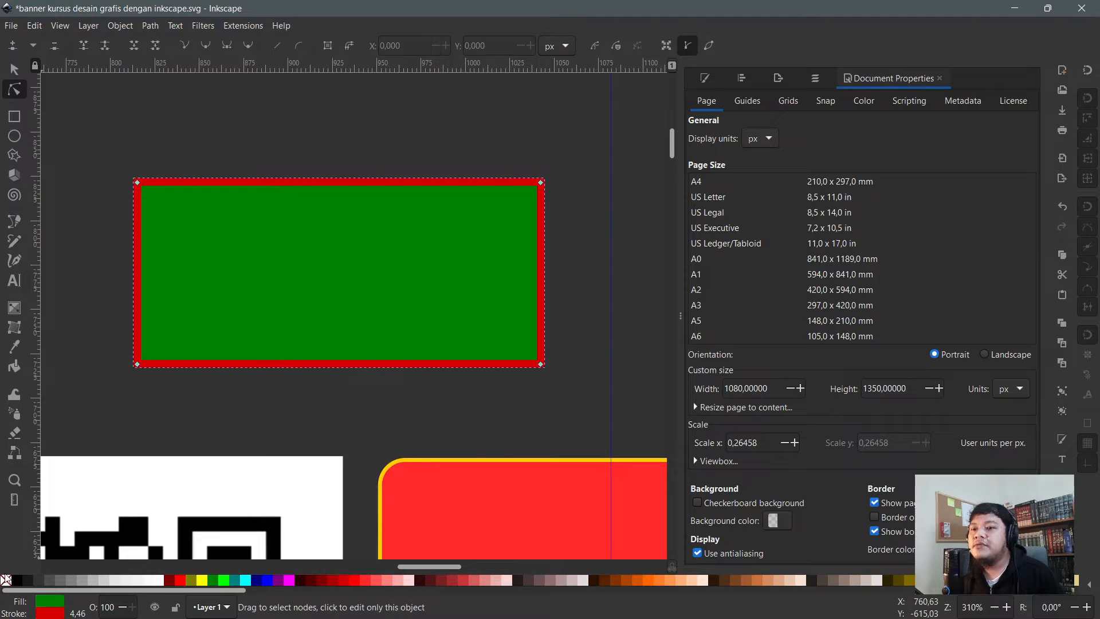
pyautogui.keyDown('shift'); pyautogui.click(6, 579); pyautogui.keyUp('shift')
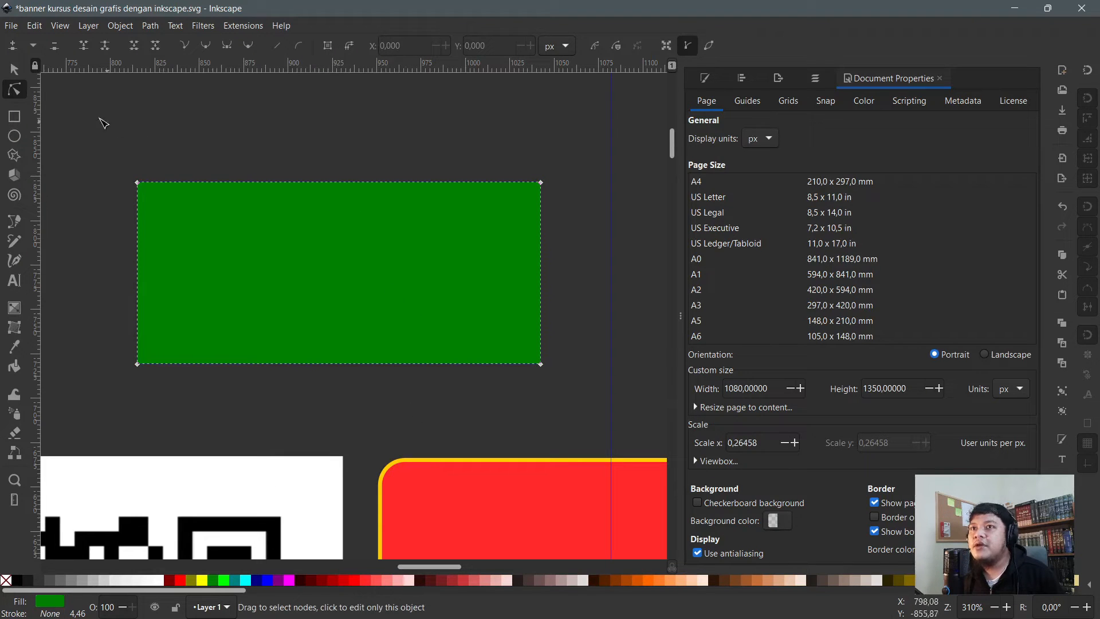
pyautogui.click(15, 70)
pyautogui.press('n')
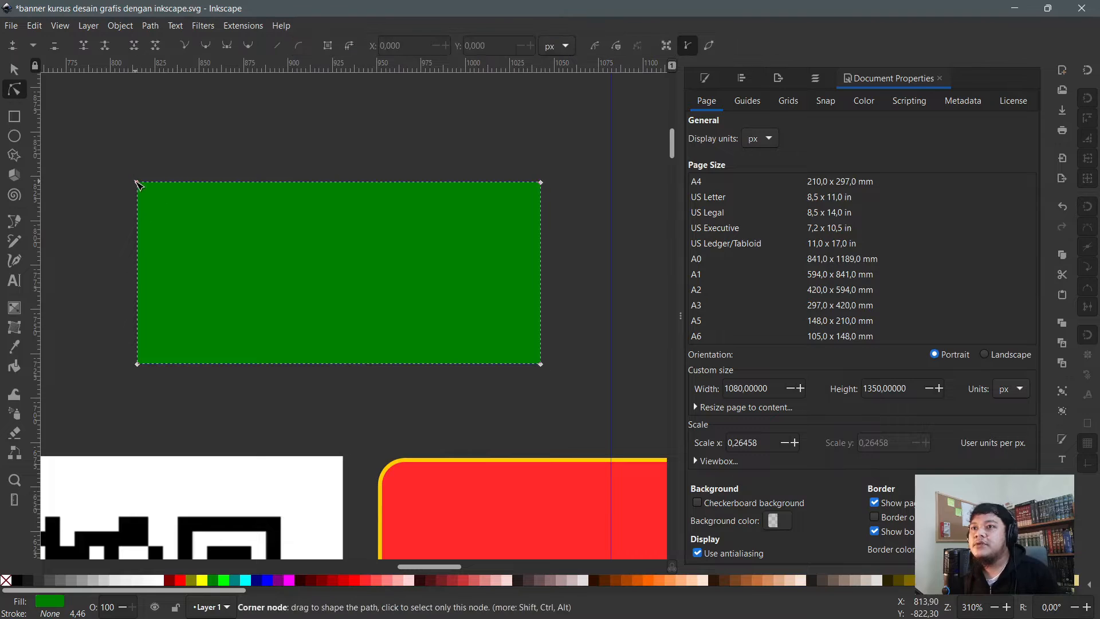
pyautogui.click(15, 118)
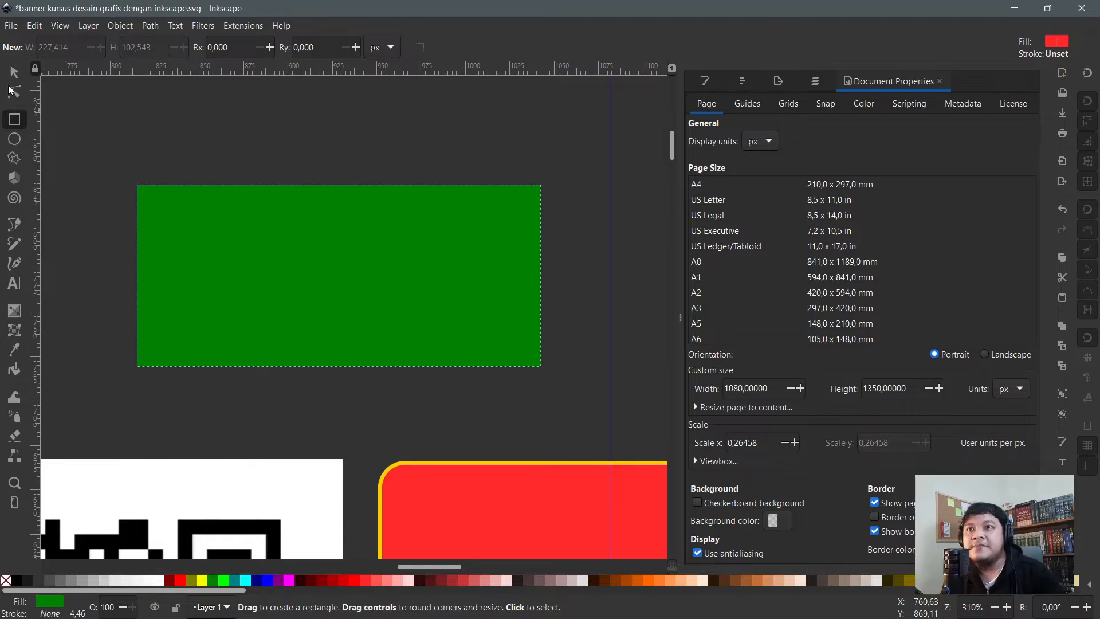
pyautogui.click(14, 71)
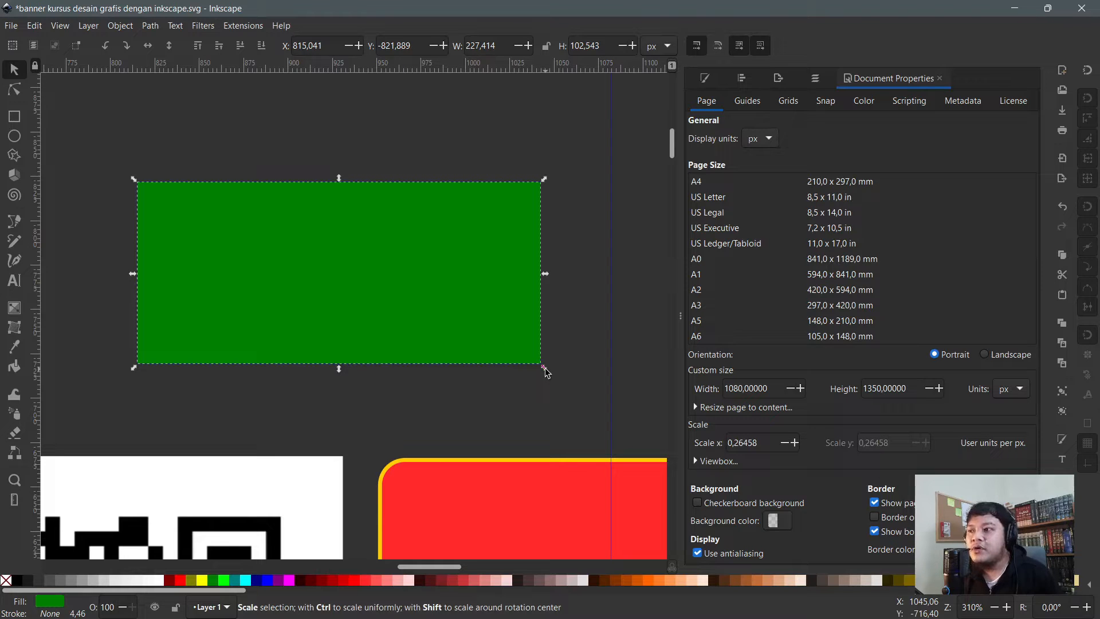
# - Scale the green rectangle to 285.204 × 135.151 px and shift it up-left to X 782.756, Y -844.488
pyautogui.moveTo(546, 373); pyautogui.dragTo(649, 429)
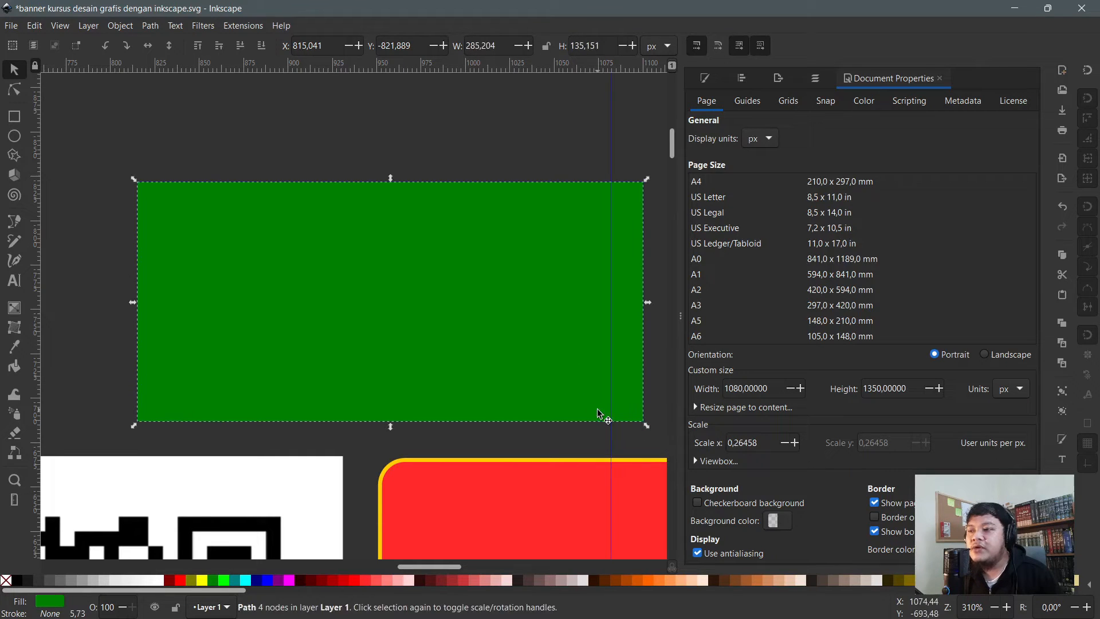
pyautogui.moveTo(509, 387); pyautogui.dragTo(449, 349)
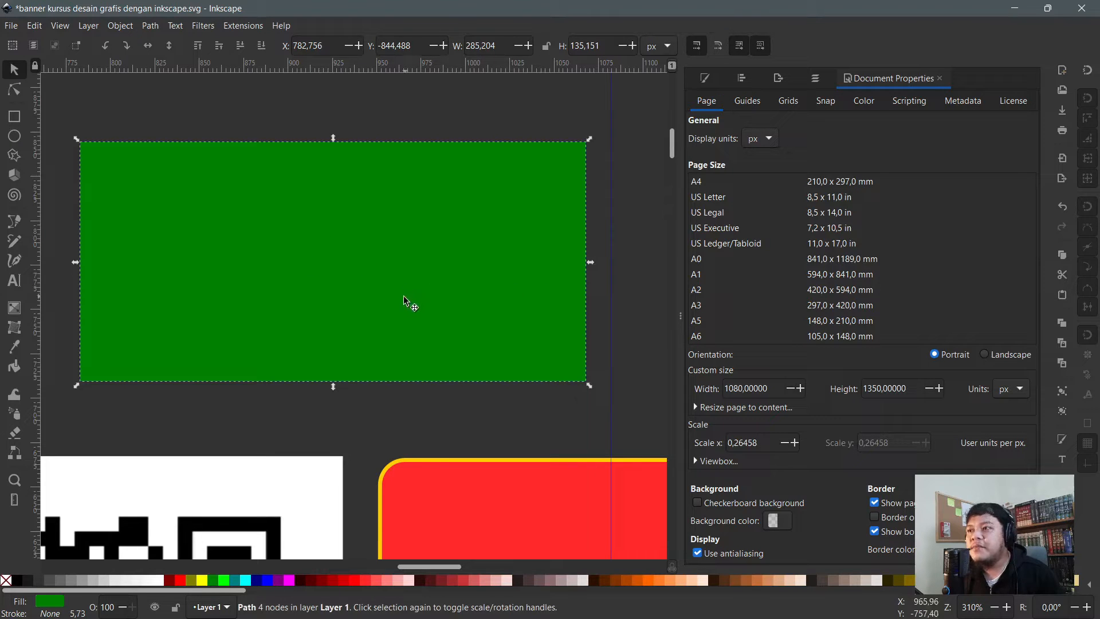
pyautogui.scroll(-3, 423, 304)
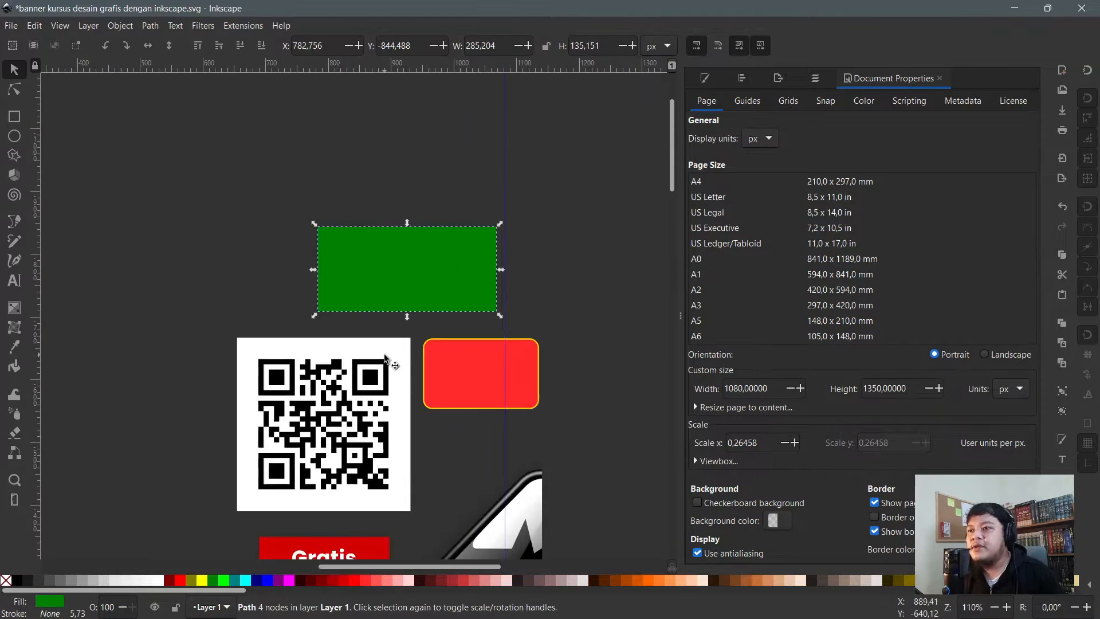
pyautogui.scroll(4, 432, 319)
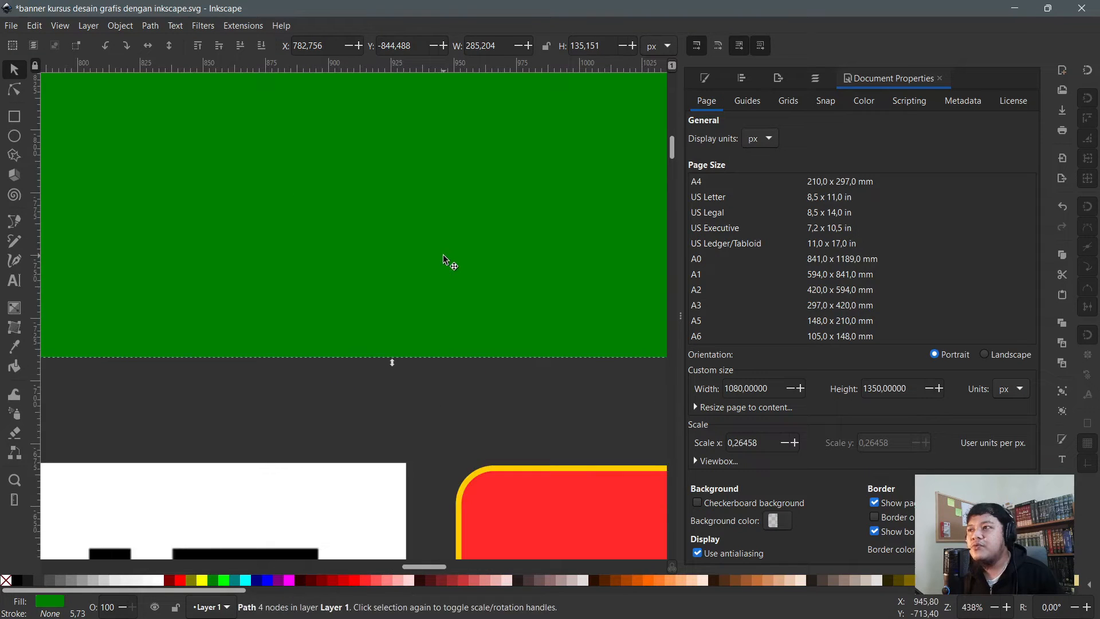
pyautogui.scroll(-2, 444, 259)
pyautogui.scroll(1, 444, 260)
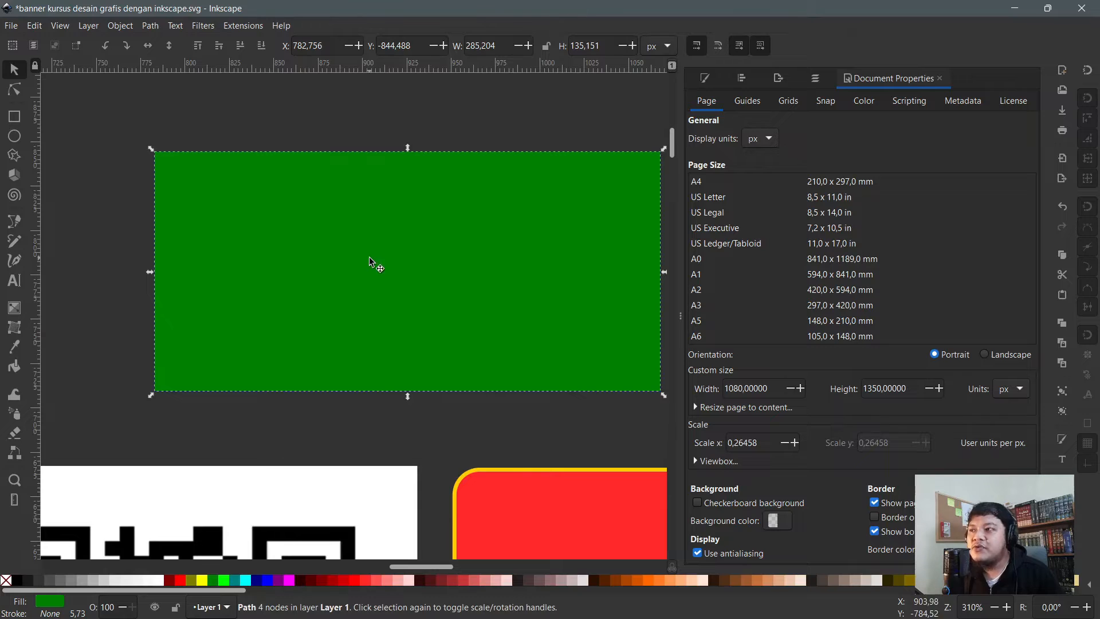
pyautogui.scroll(-2, 99, 298)
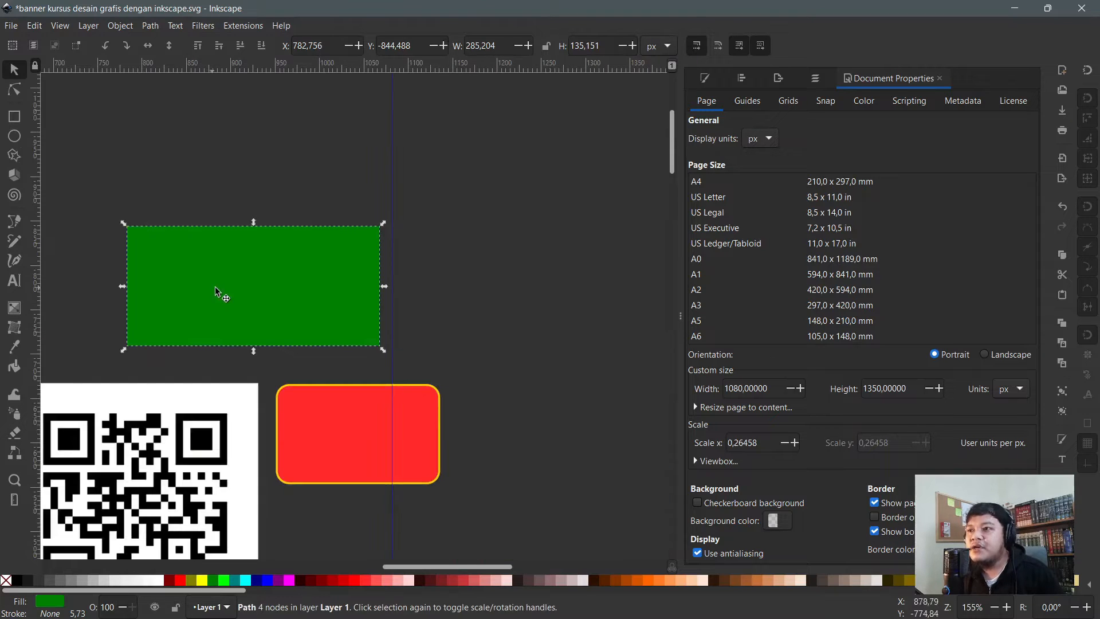
pyautogui.scroll(1, 238, 290)
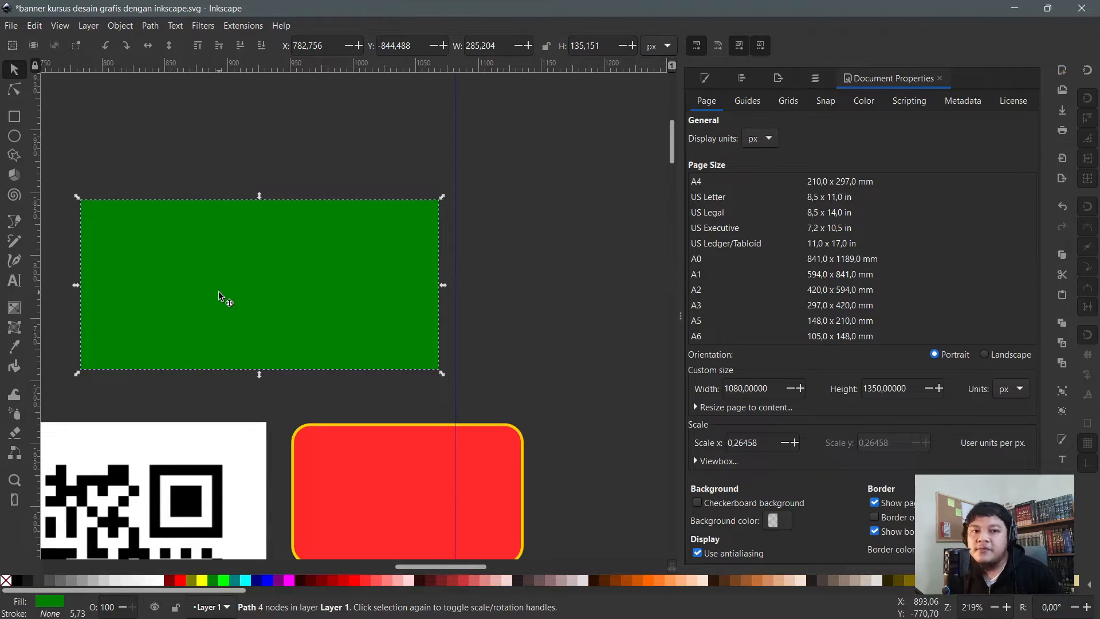
pyautogui.scroll(4, 200, 190)
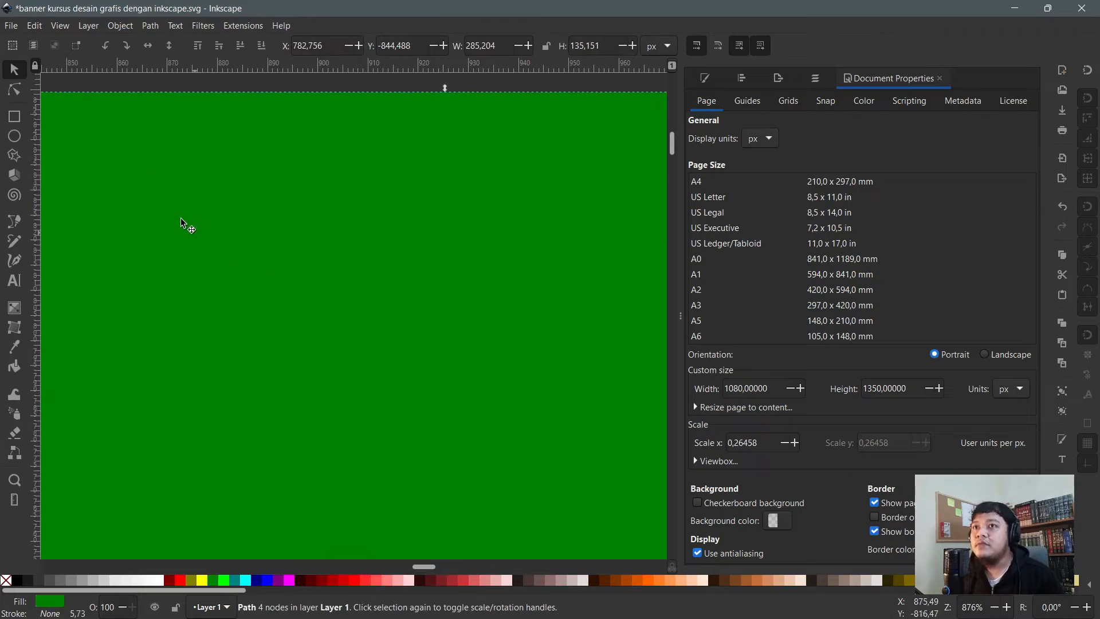
pyautogui.scroll(-2, 181, 217)
pyautogui.scroll(-1, 332, 170)
# - Pull the top-right corner into a peak and add nodes to widen the top and point the bottom
pyautogui.press('n')
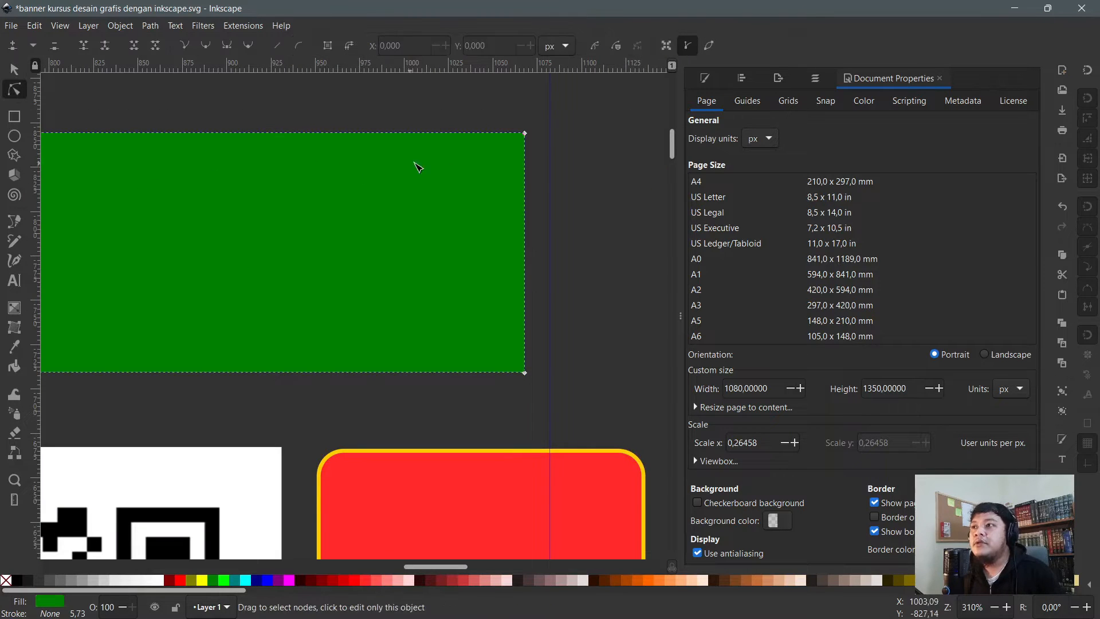
pyautogui.scroll(4, 545, 192)
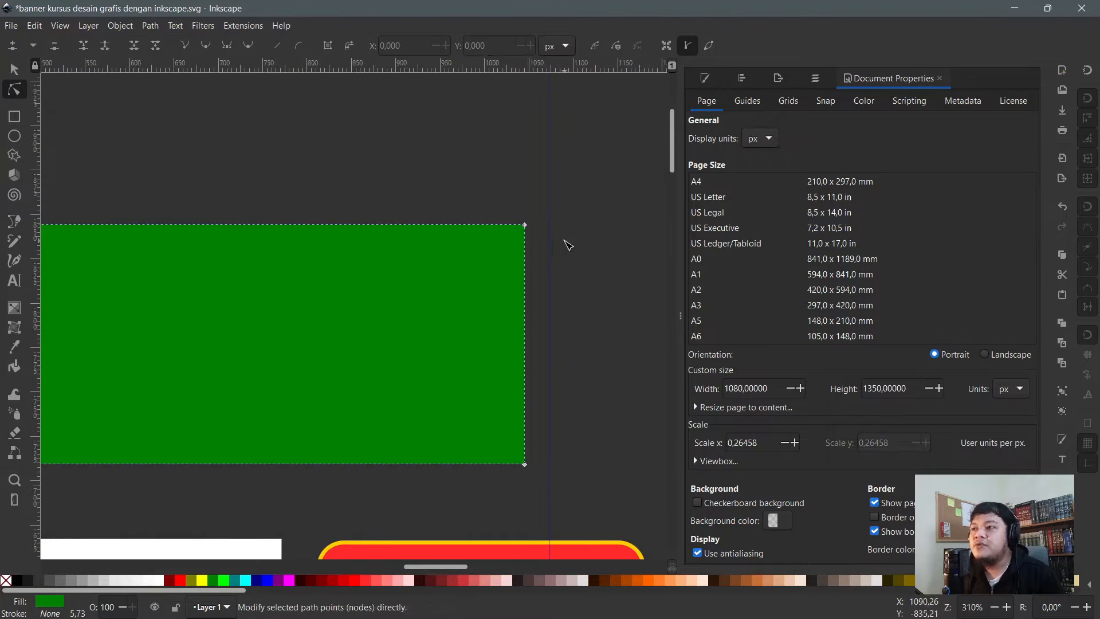
pyautogui.scroll(-1, 561, 240)
pyautogui.moveTo(551, 230); pyautogui.dragTo(370, 165)
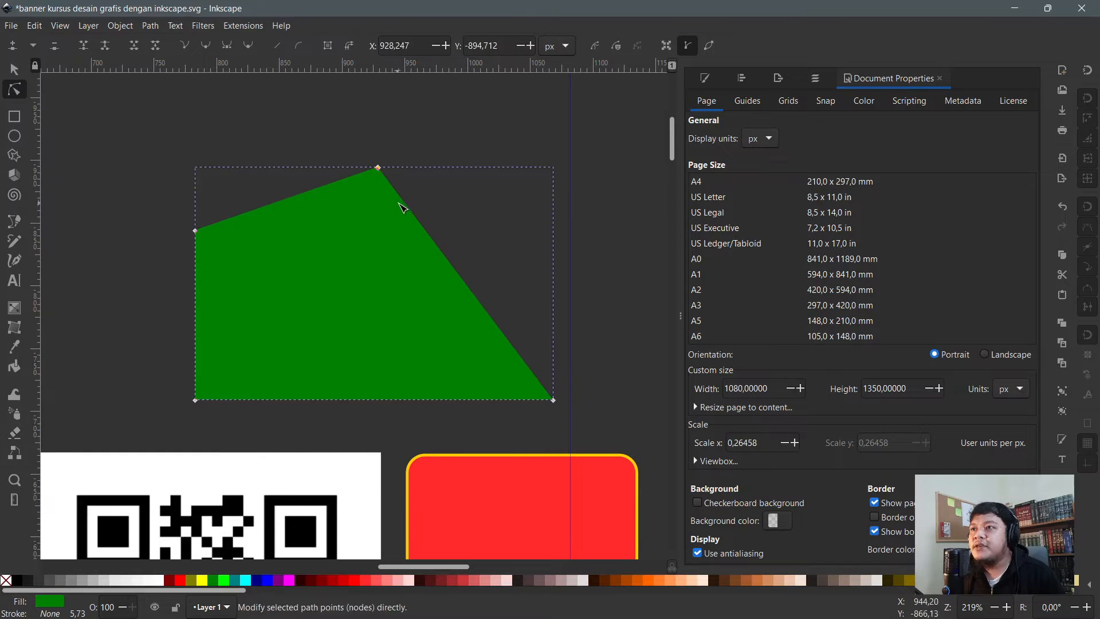
pyautogui.doubleClick(403, 202)
pyautogui.moveTo(404, 202); pyautogui.dragTo(524, 224)
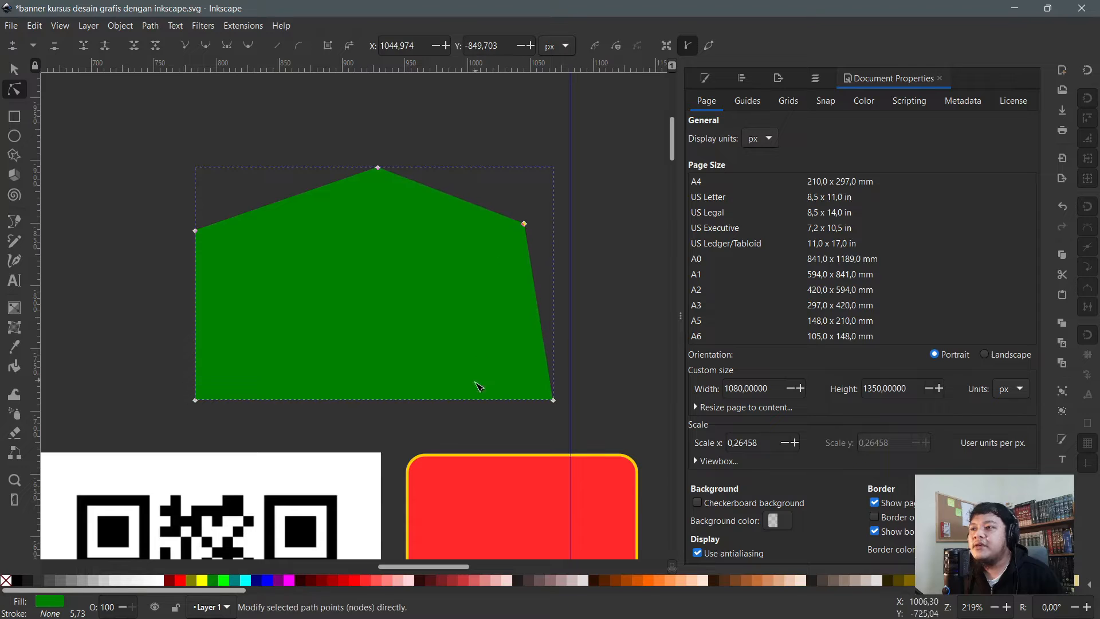
pyautogui.doubleClick(476, 399)
pyautogui.moveTo(476, 400); pyautogui.dragTo(335, 442)
# - Cut a notch into the green shape's left side by adding a mid-edge node and pushing it inward
pyautogui.click(197, 317)
pyautogui.doubleClick(198, 316)
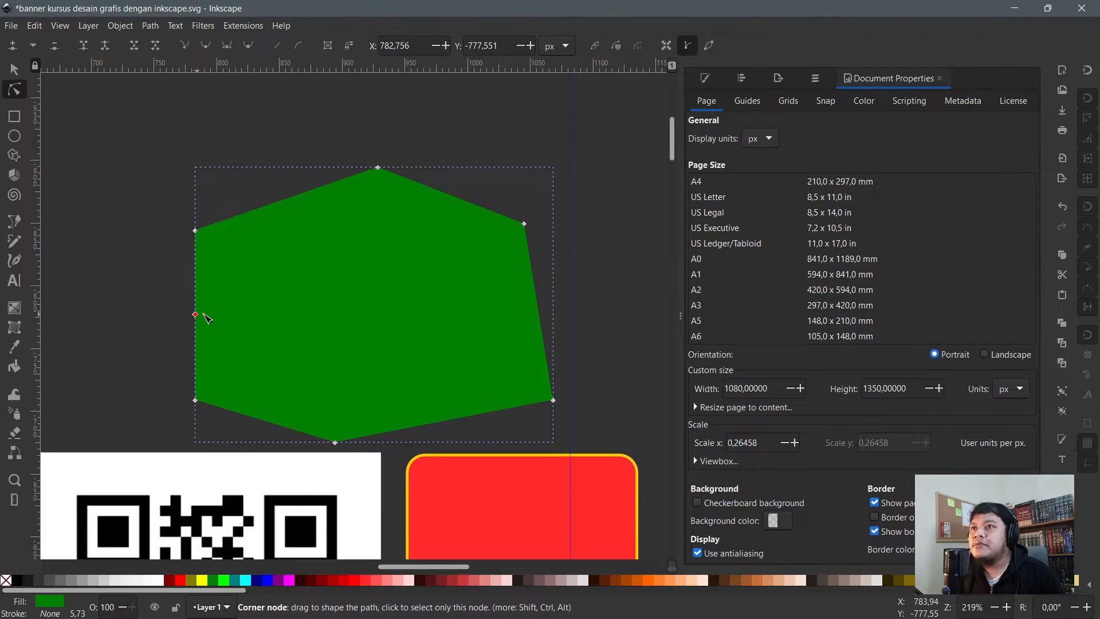
pyautogui.moveTo(198, 316); pyautogui.dragTo(269, 318)
pyautogui.click(453, 126)
pyautogui.scroll(-2, 225, 152)
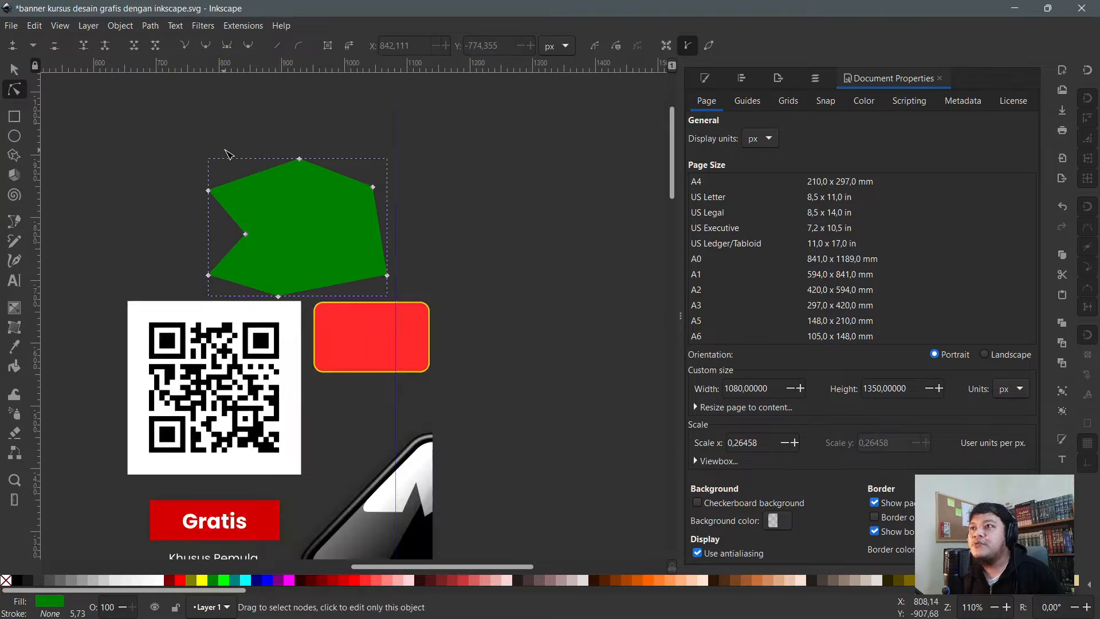
pyautogui.scroll(2, 425, 215)
pyautogui.scroll(4, 409, 231)
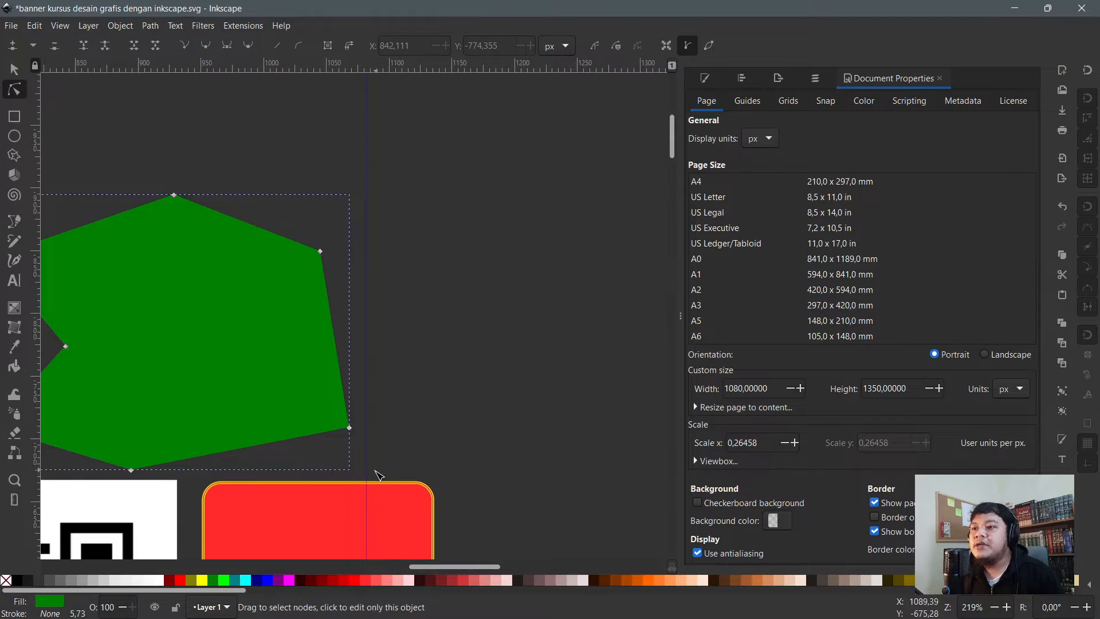
pyautogui.click(378, 504)
pyautogui.press('s')
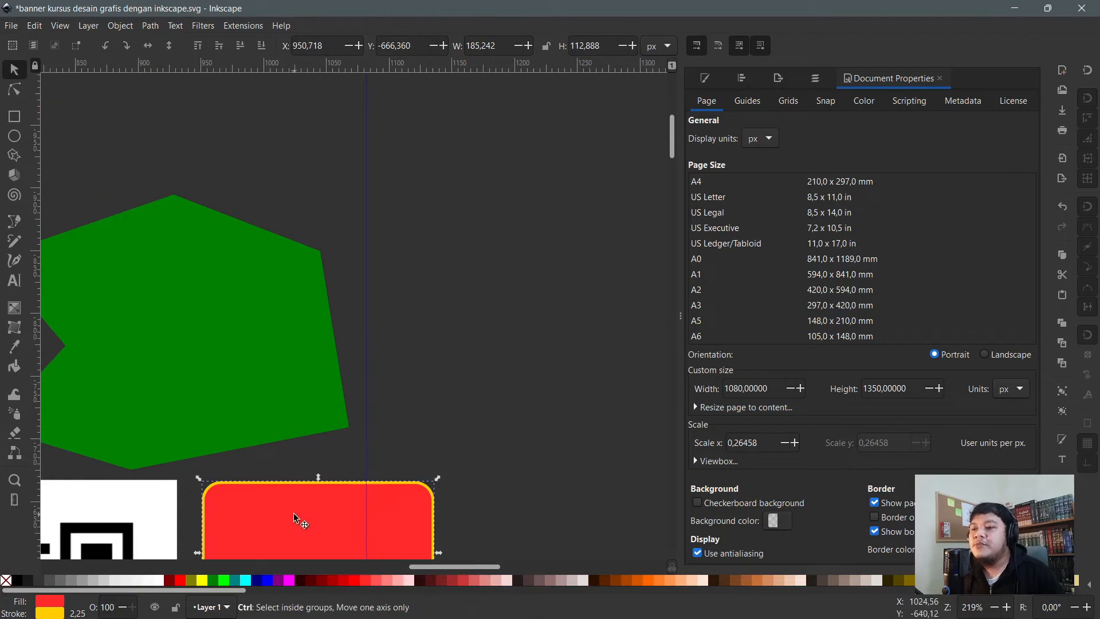
# - Duplicate the red rounded rectangle and move the copy up and to the right
pyautogui.scroll(-3, 303, 473)
pyautogui.hotkey('ctrl', 'd')
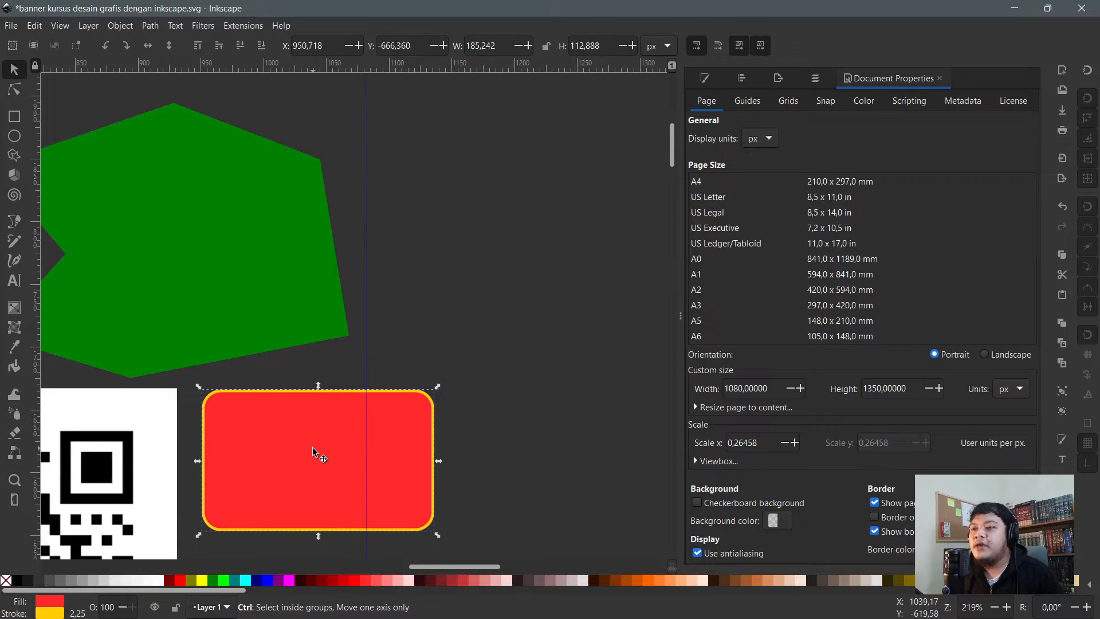
pyautogui.moveTo(292, 450); pyautogui.dragTo(478, 195)
pyautogui.scroll(3, 506, 222)
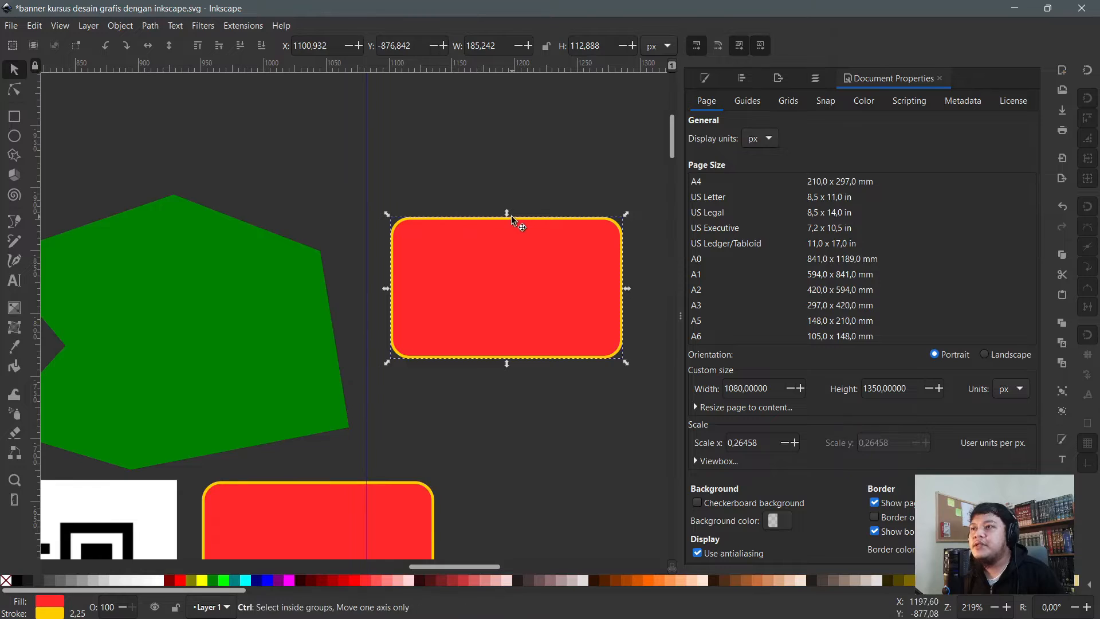
pyautogui.keyDown('ctrl'); pyautogui.scroll(1, 512, 216); pyautogui.keyUp('ctrl')
pyautogui.keyDown('ctrl'); pyautogui.scroll(-1, 578, 400); pyautogui.keyUp('ctrl')
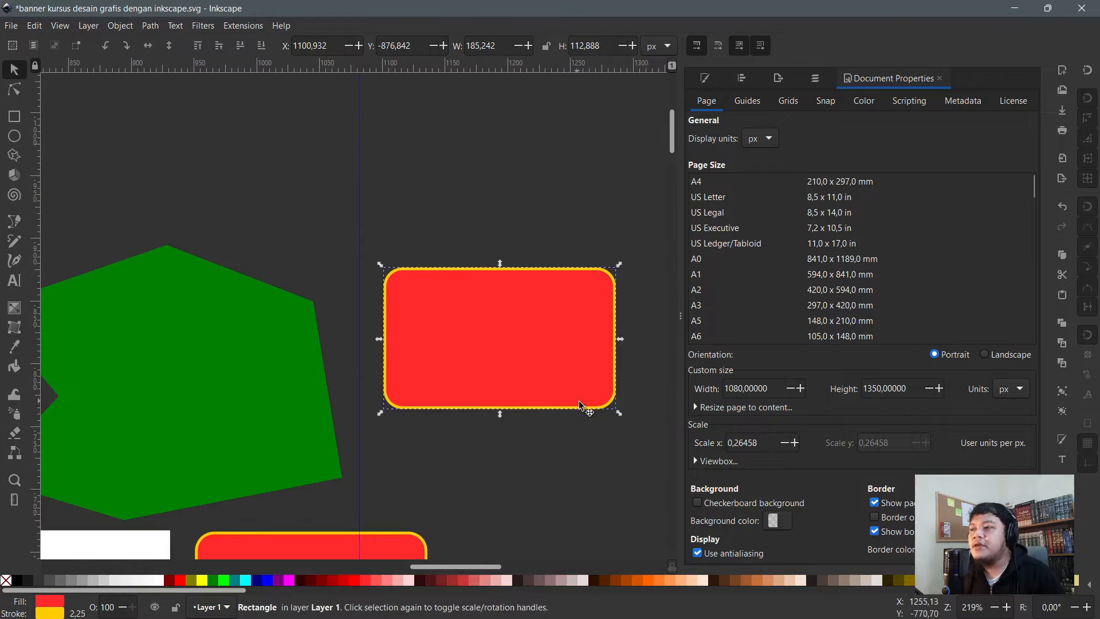
# - With stroke-width scaling turned off, shrink the copy to about 93 × 59 px
pyautogui.moveTo(622, 414); pyautogui.dragTo(611, 410)
pyautogui.click(609, 402)
pyautogui.click(618, 416)
pyautogui.click(614, 407)
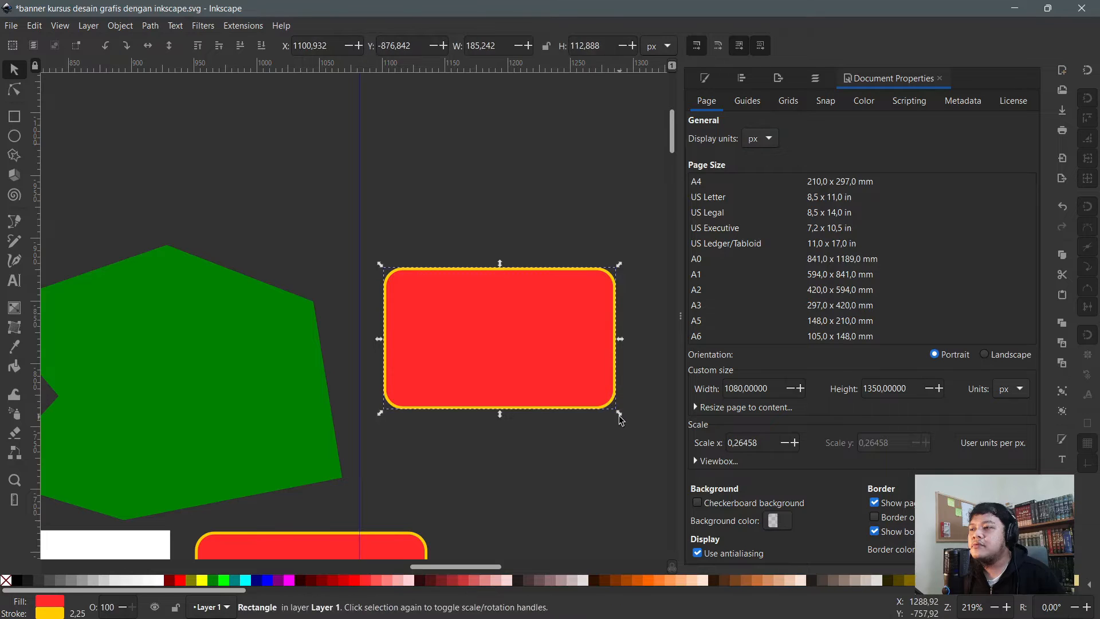
pyautogui.moveTo(618, 413); pyautogui.dragTo(446, 329)
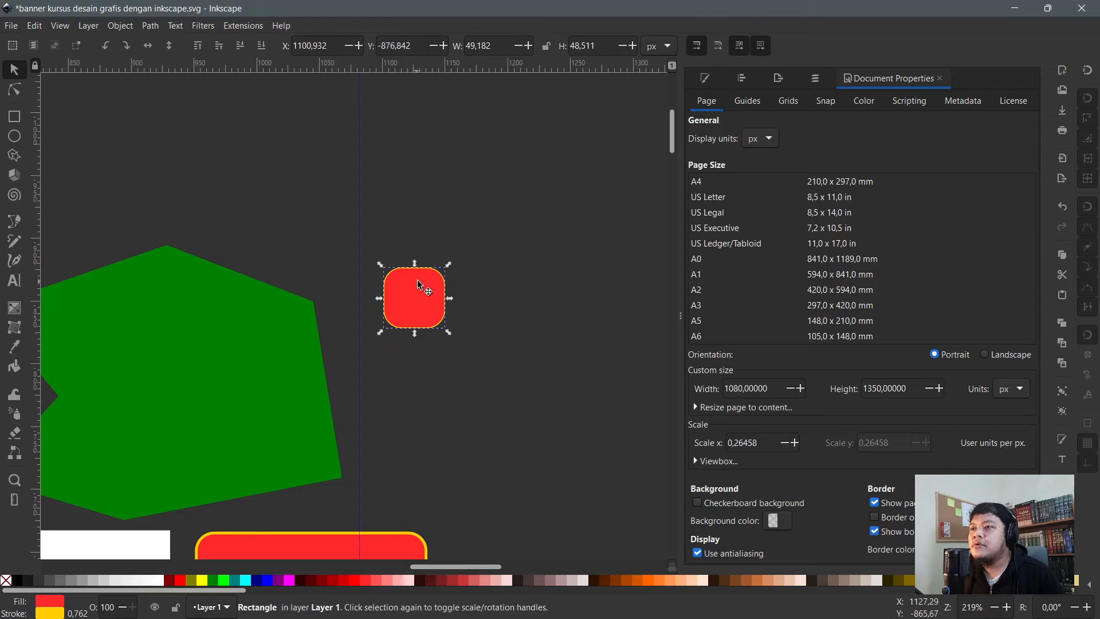
pyautogui.hotkey('ctrl', 'z')
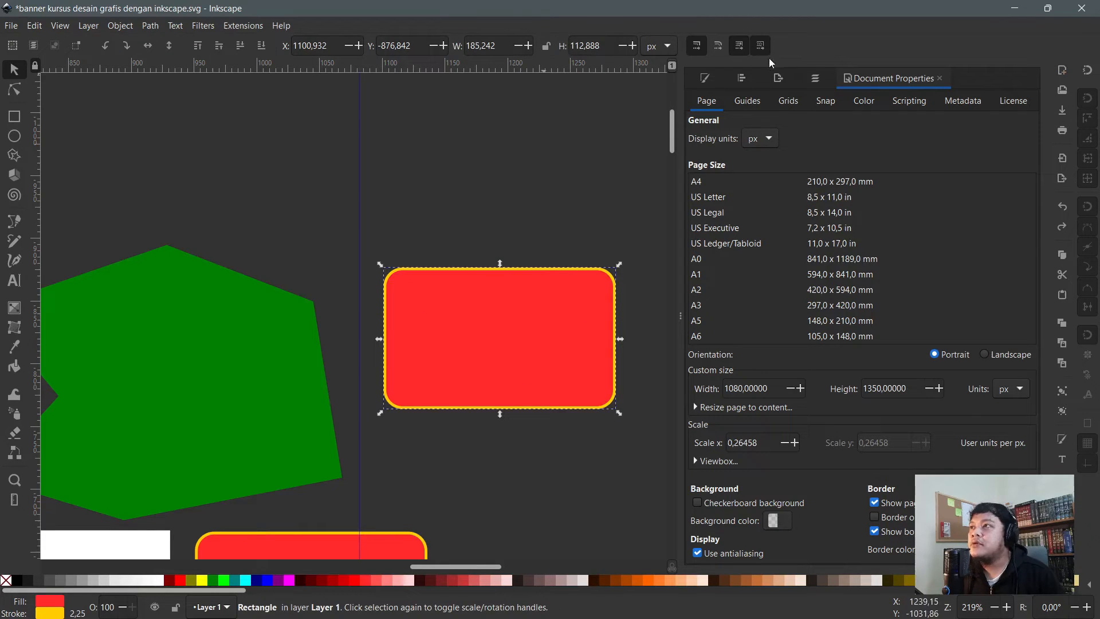
pyautogui.click(705, 48)
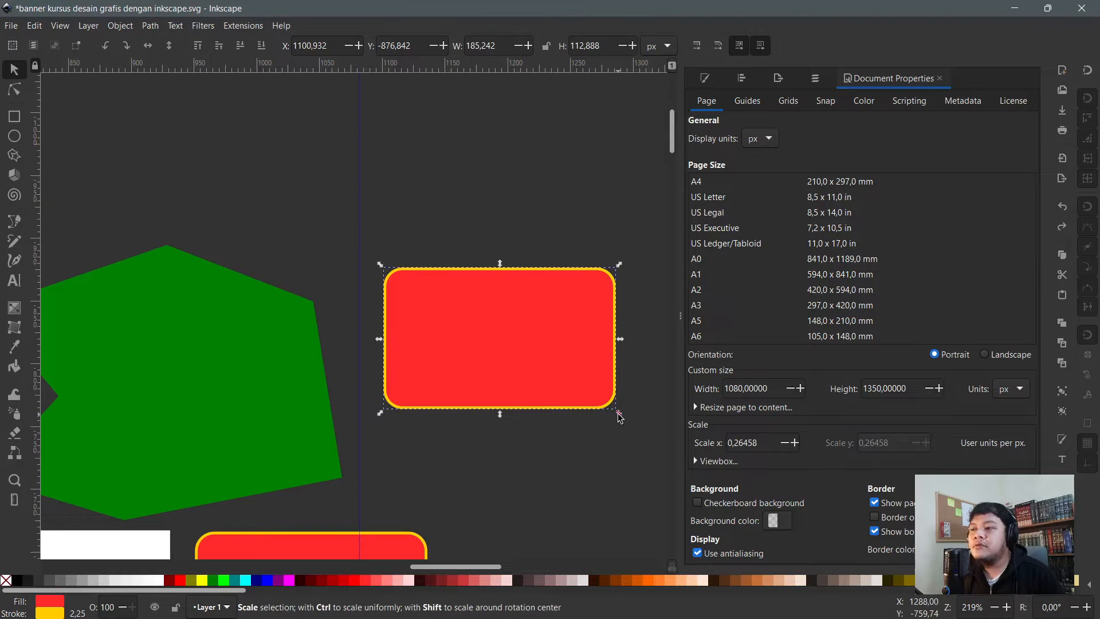
pyautogui.moveTo(618, 413); pyautogui.dragTo(503, 349)
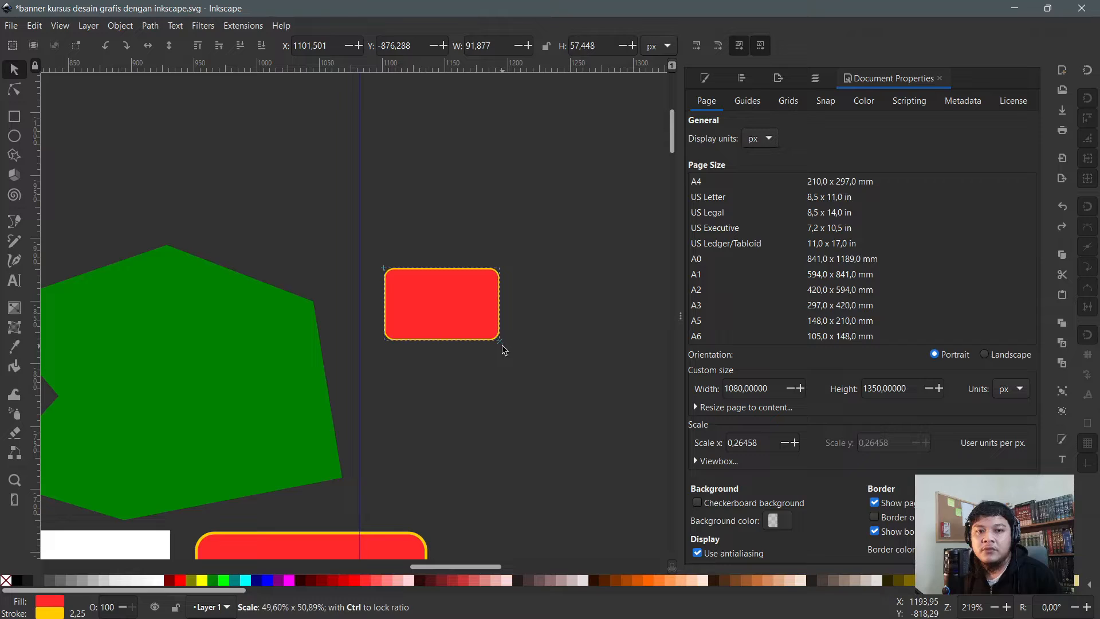
pyautogui.moveTo(501, 345); pyautogui.dragTo(503, 346)
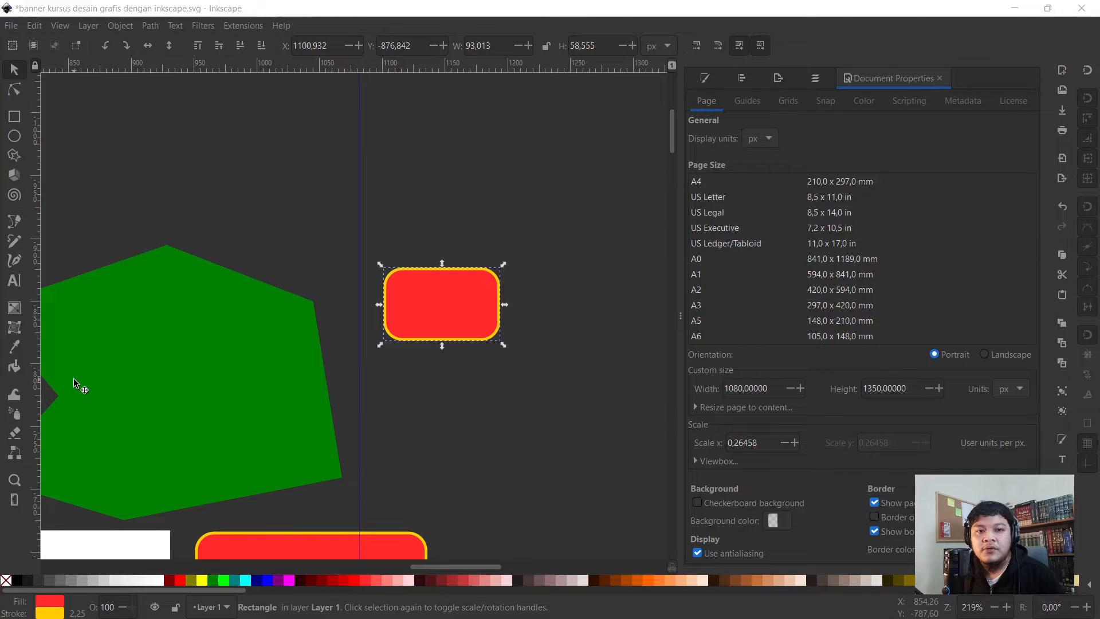
# - Move the small red rectangle up and to the left of the green shape
pyautogui.click(404, 287)
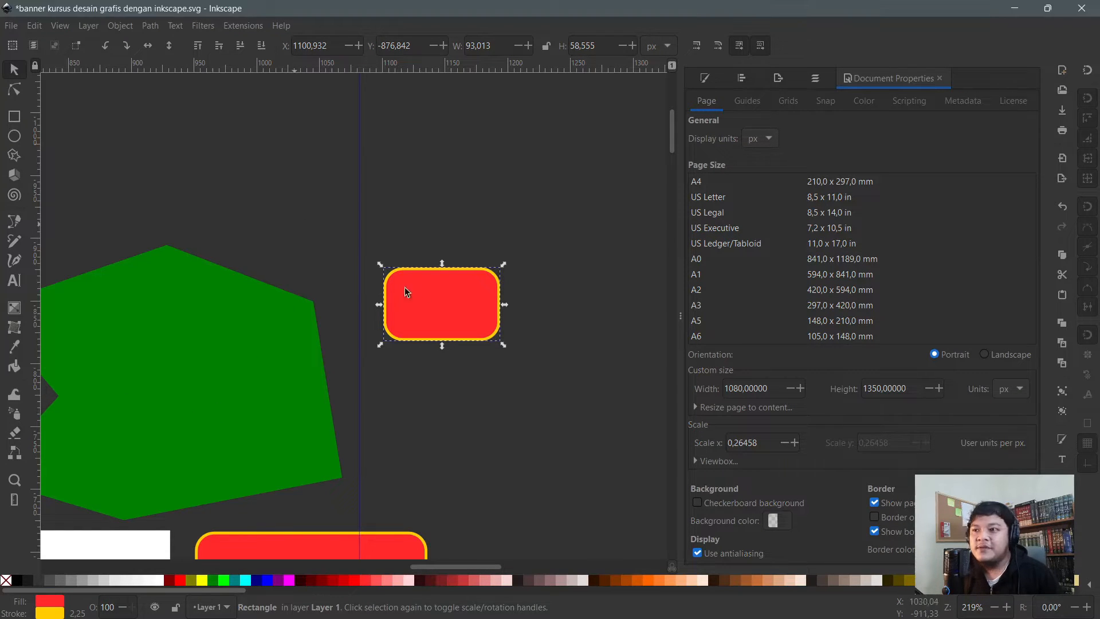
pyautogui.scroll(-1, 426, 287)
pyautogui.click(345, 280)
pyautogui.scroll(4, 312, 275)
pyautogui.scroll(-2, 307, 301)
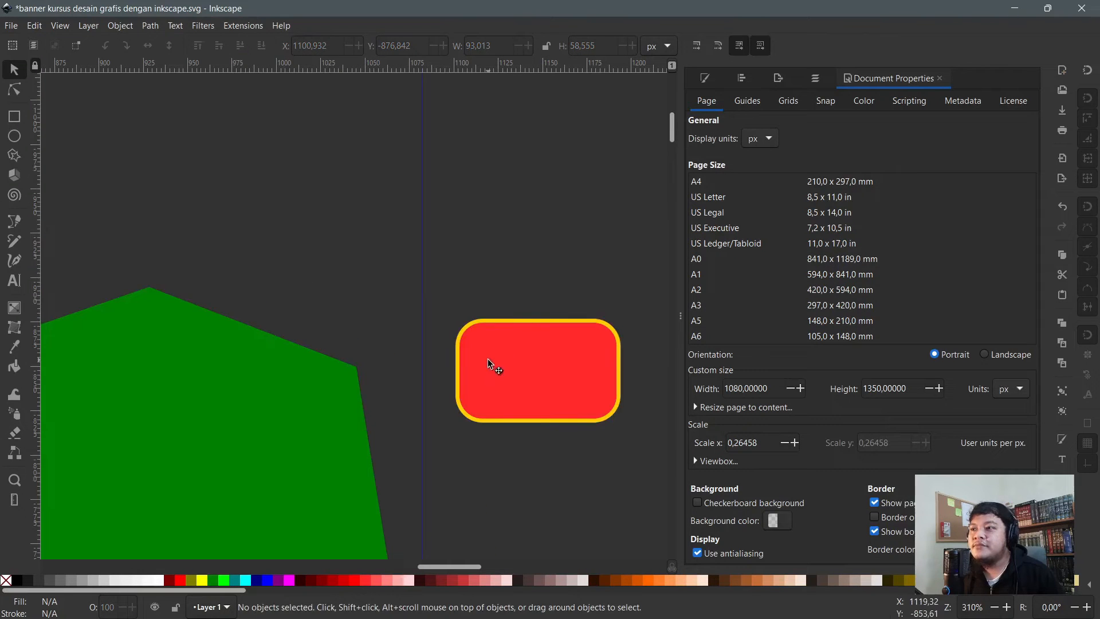
pyautogui.click(596, 387)
pyautogui.moveTo(559, 375); pyautogui.dragTo(417, 295)
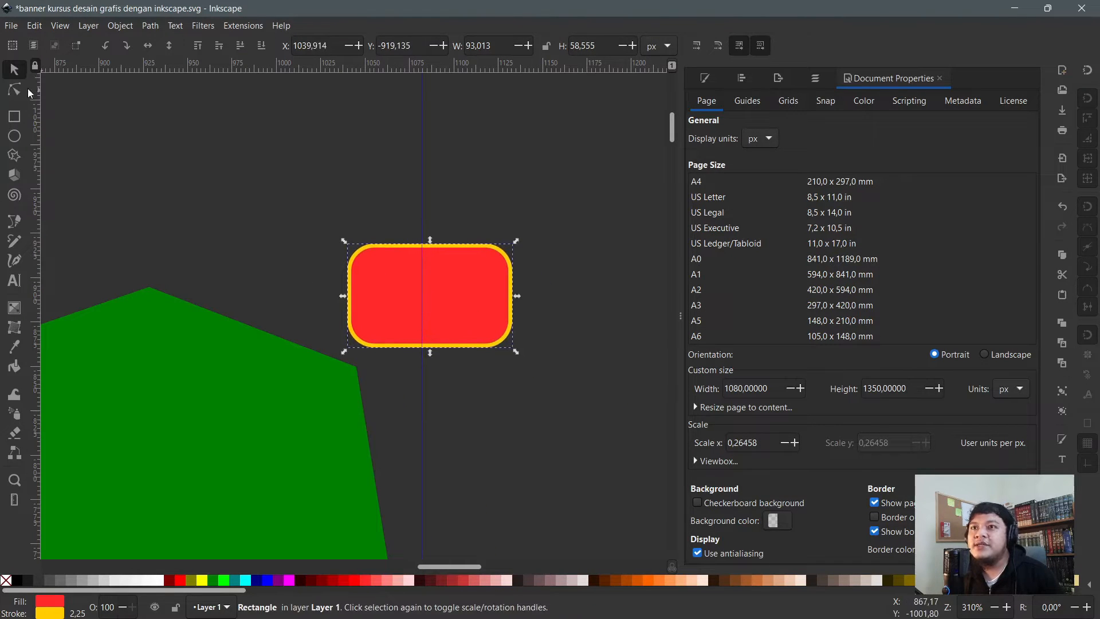
# - Draw a new red rectangle above the existing one and set its corner radius Rx to 0
pyautogui.click(14, 120)
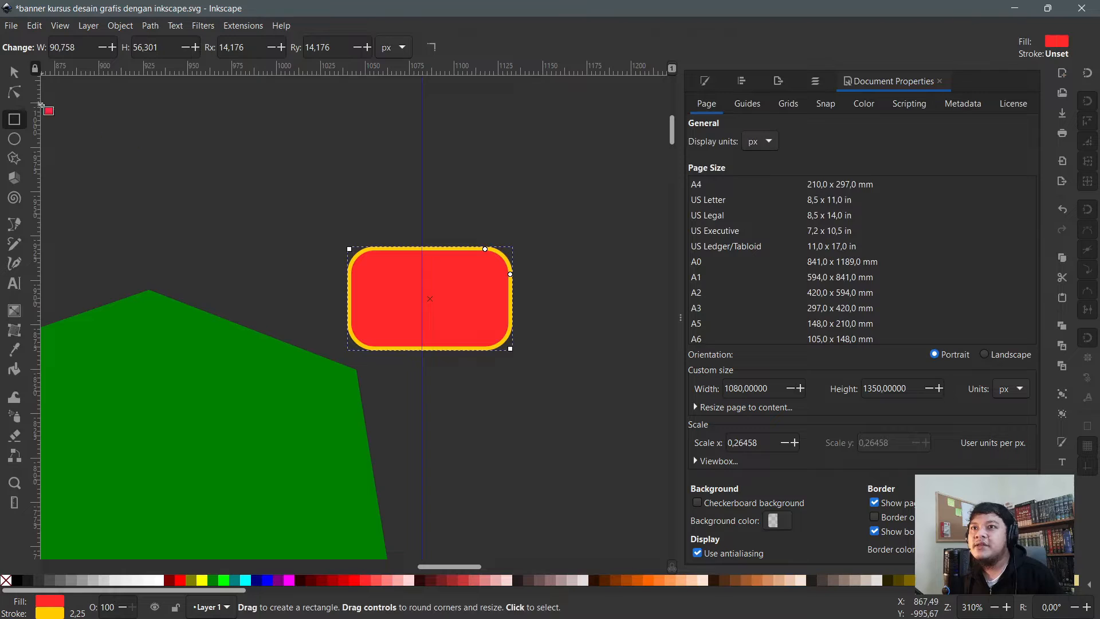
pyautogui.moveTo(246, 130); pyautogui.dragTo(358, 199)
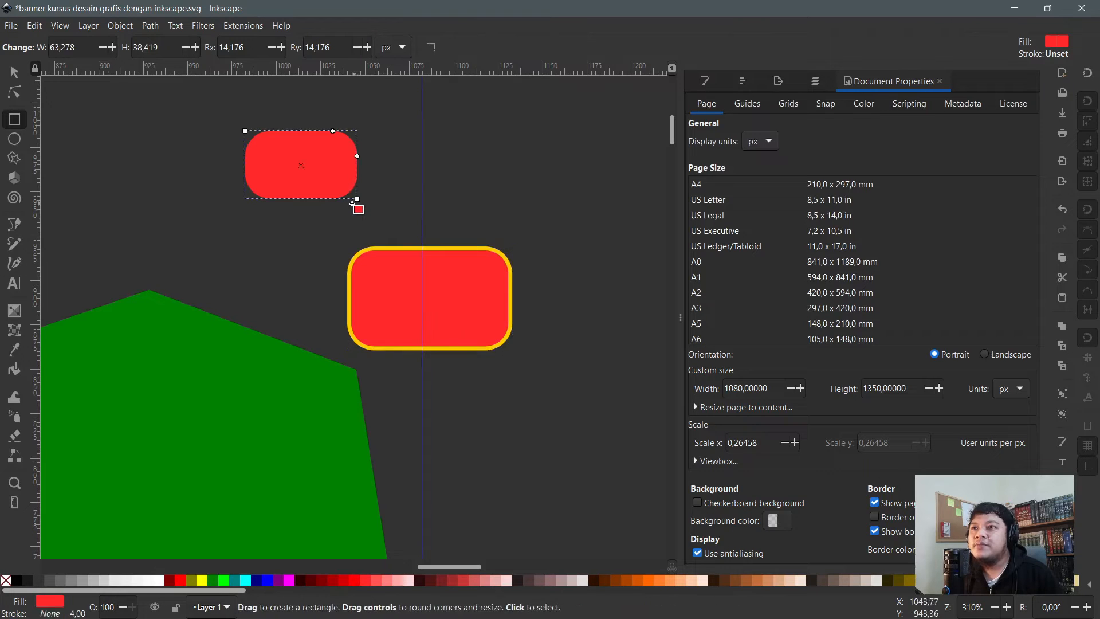
pyautogui.click(207, 47)
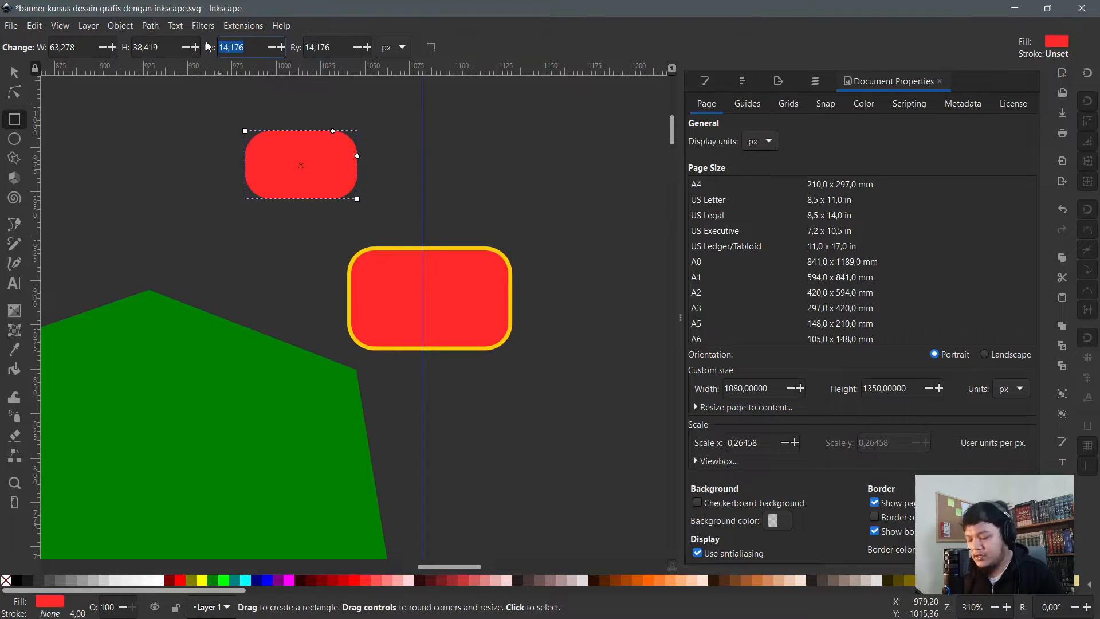
pyautogui.write('0')
pyautogui.press('Return')
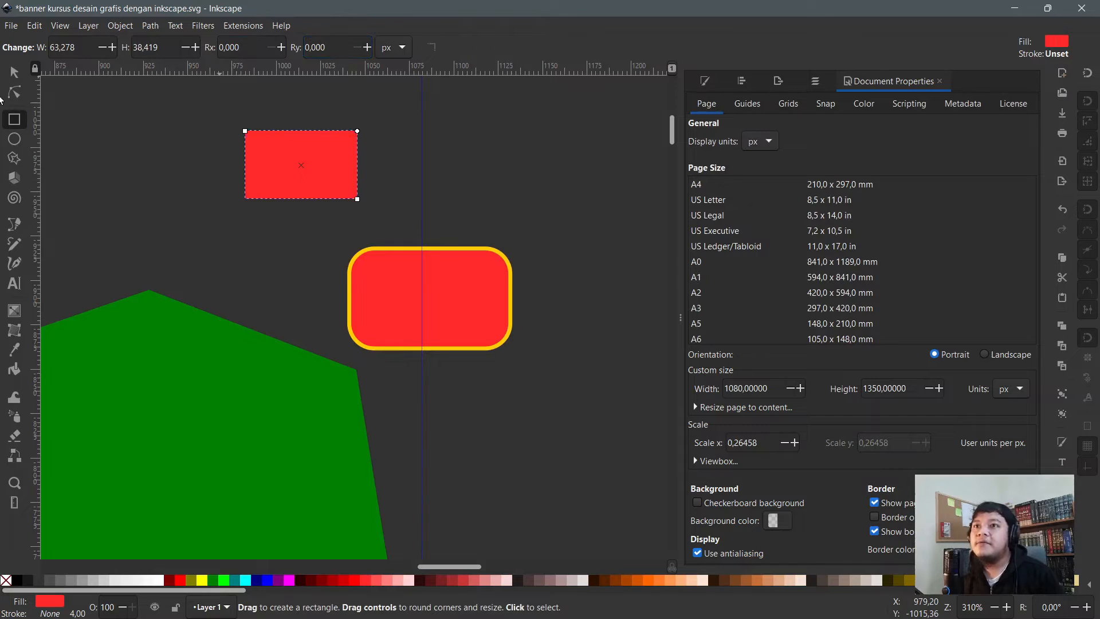
# - Convert the new rectangle to a path and drag and add nodes to make a pentagon
pyautogui.click(16, 94)
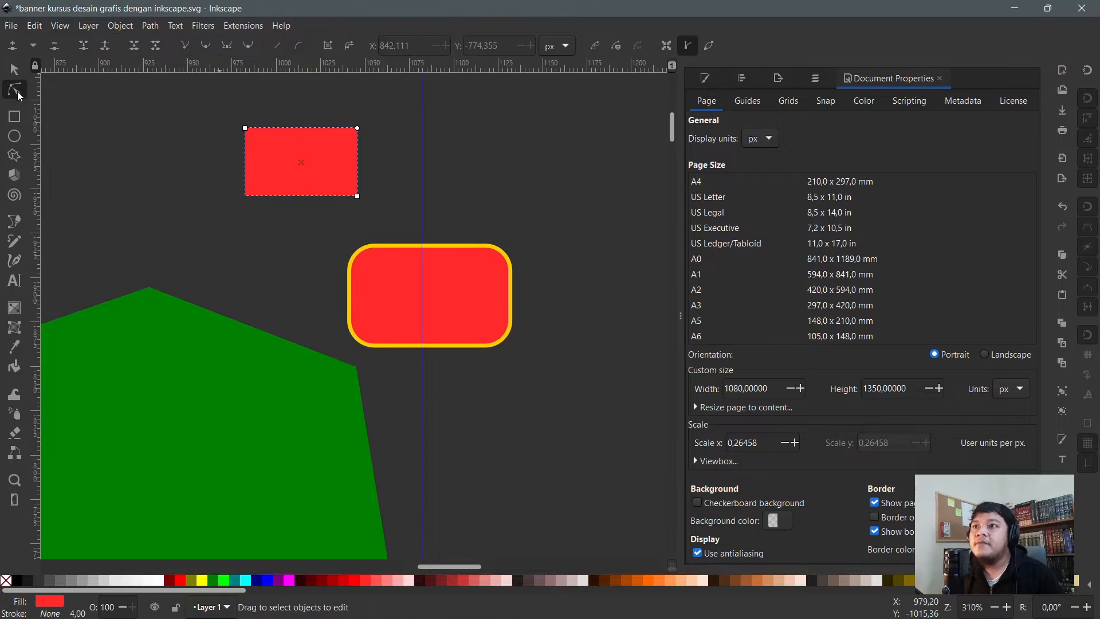
pyautogui.click(331, 44)
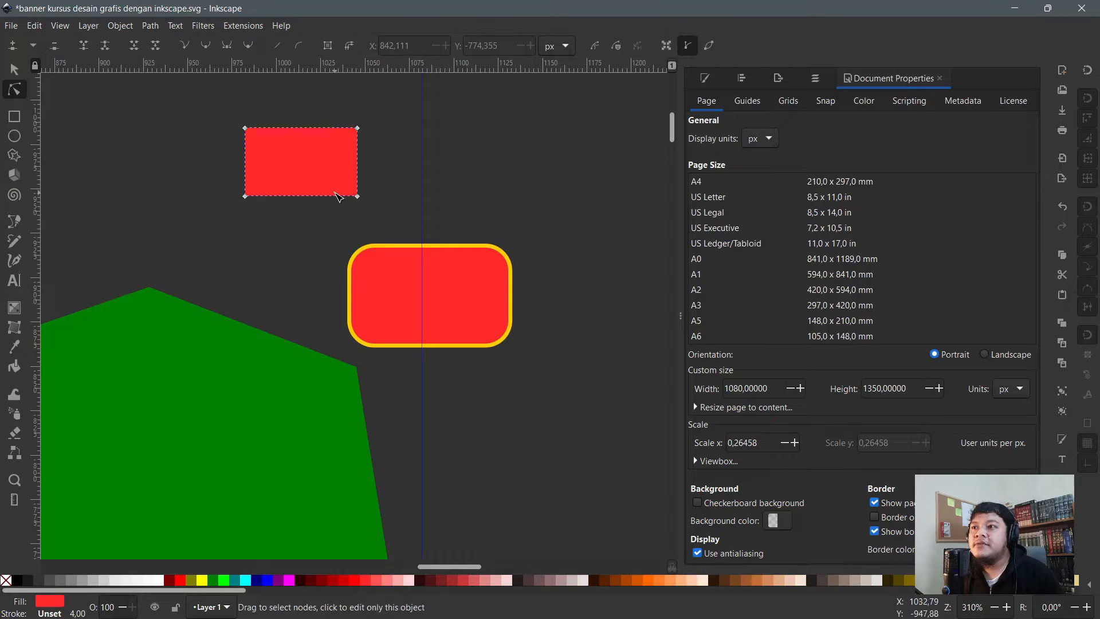
pyautogui.moveTo(357, 197); pyautogui.dragTo(311, 242)
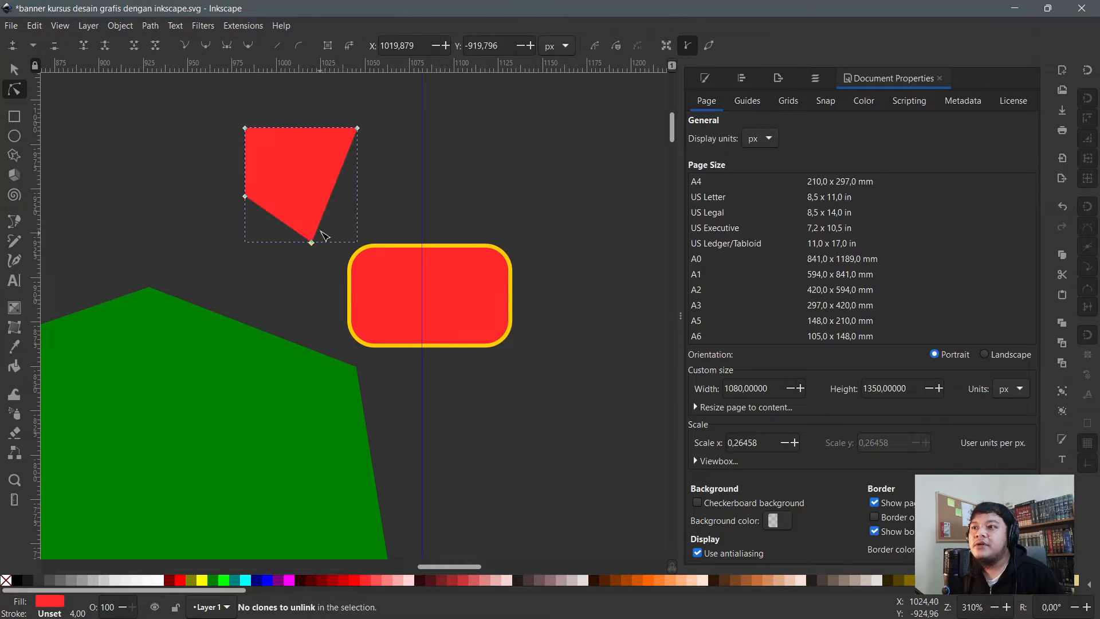
pyautogui.doubleClick(335, 183)
pyautogui.moveTo(335, 184); pyautogui.dragTo(390, 203)
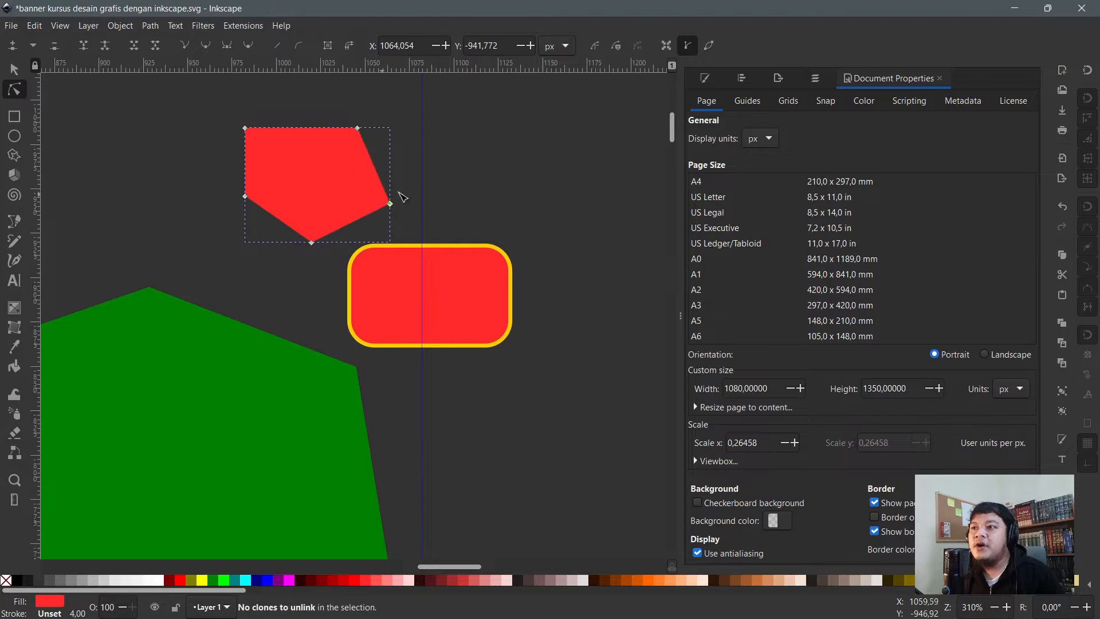
pyautogui.click(498, 258)
# - Shrink the yellow-outlined rounded rectangle and convert its border into a separate path with Stroke to Path
pyautogui.press('s')
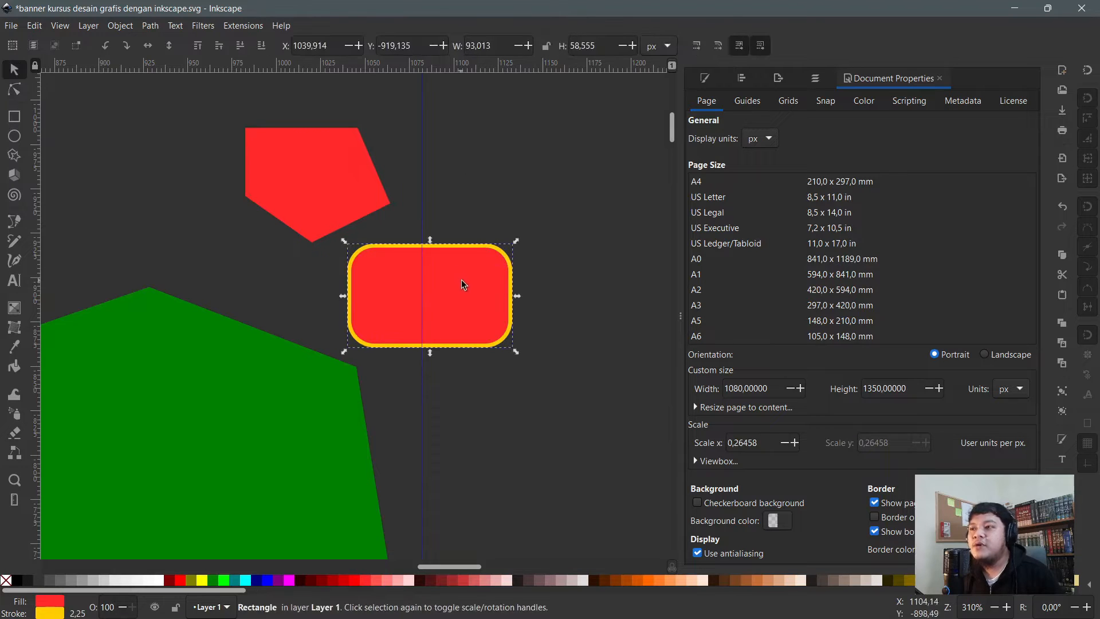
pyautogui.moveTo(454, 282); pyautogui.dragTo(481, 291)
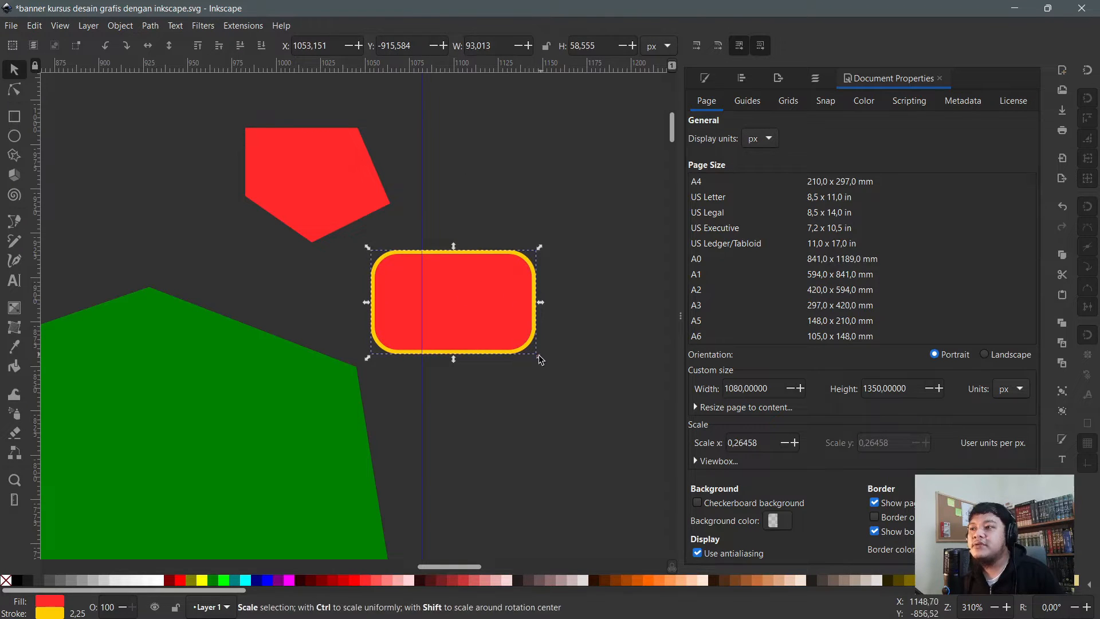
pyautogui.moveTo(543, 357); pyautogui.dragTo(448, 312)
pyautogui.scroll(2, 433, 276)
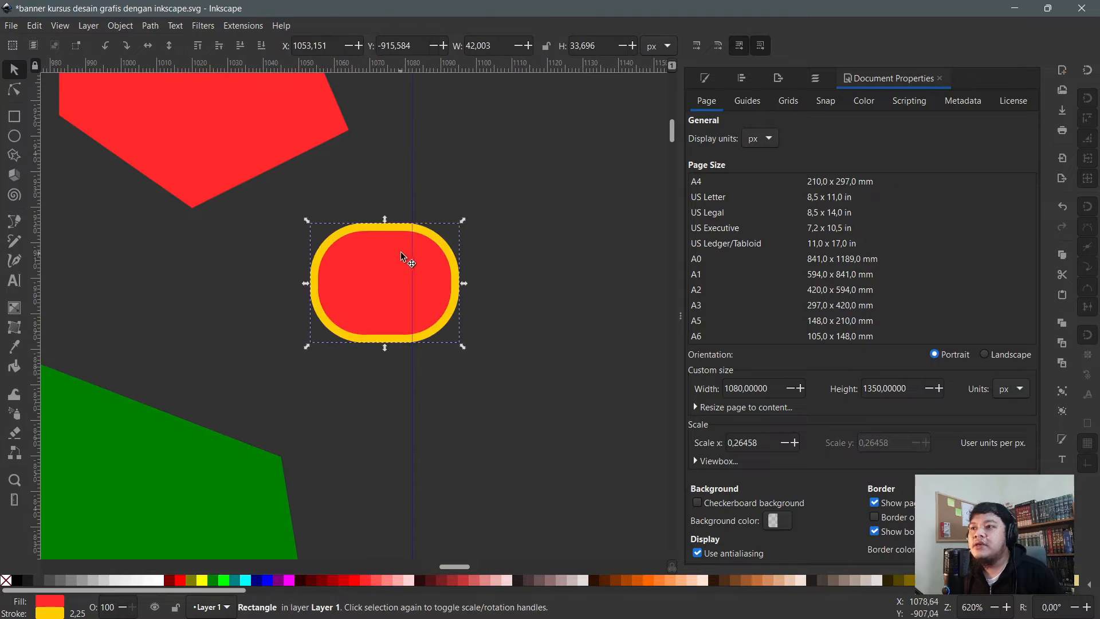
pyautogui.press('n')
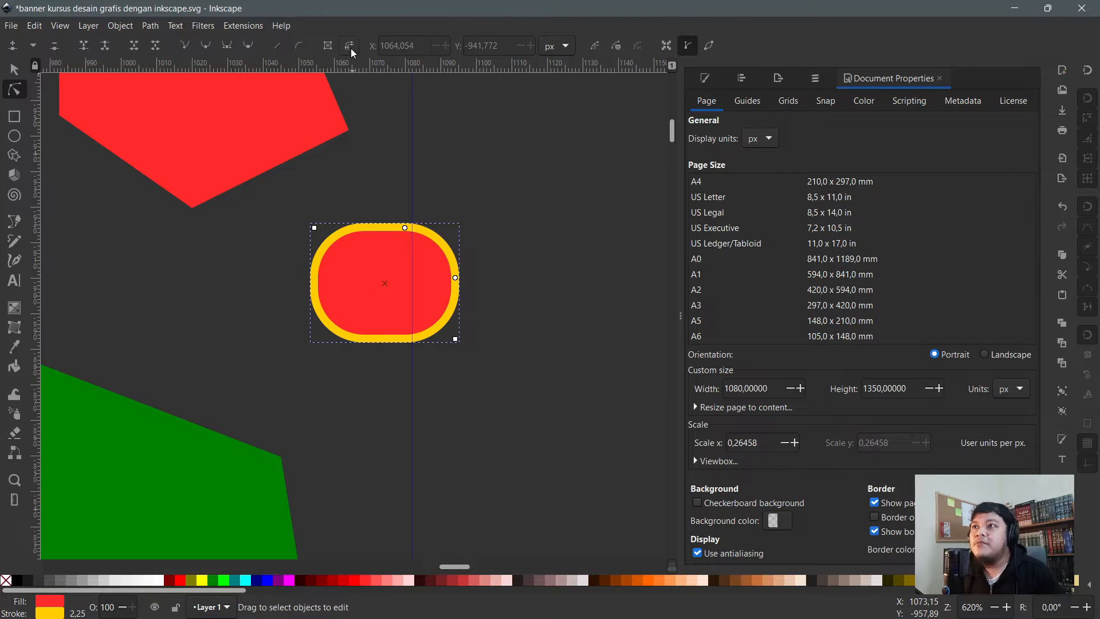
pyautogui.click(350, 46)
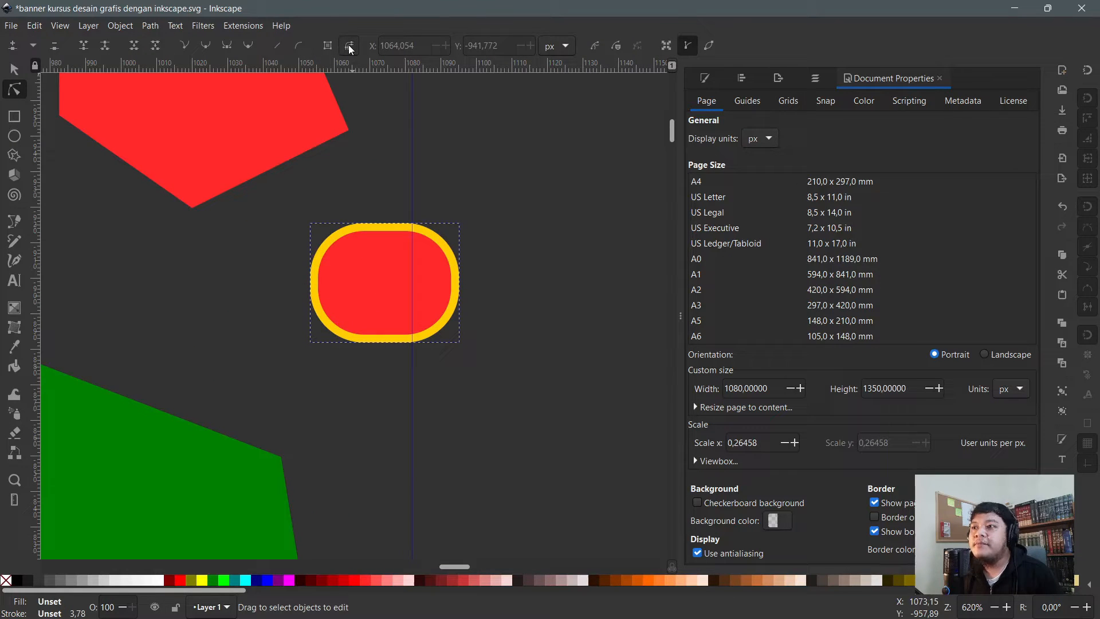
# - Pull the yellow outline aside, delete the red interior, and move the outline ring back
pyautogui.click(438, 240)
pyautogui.press('s')
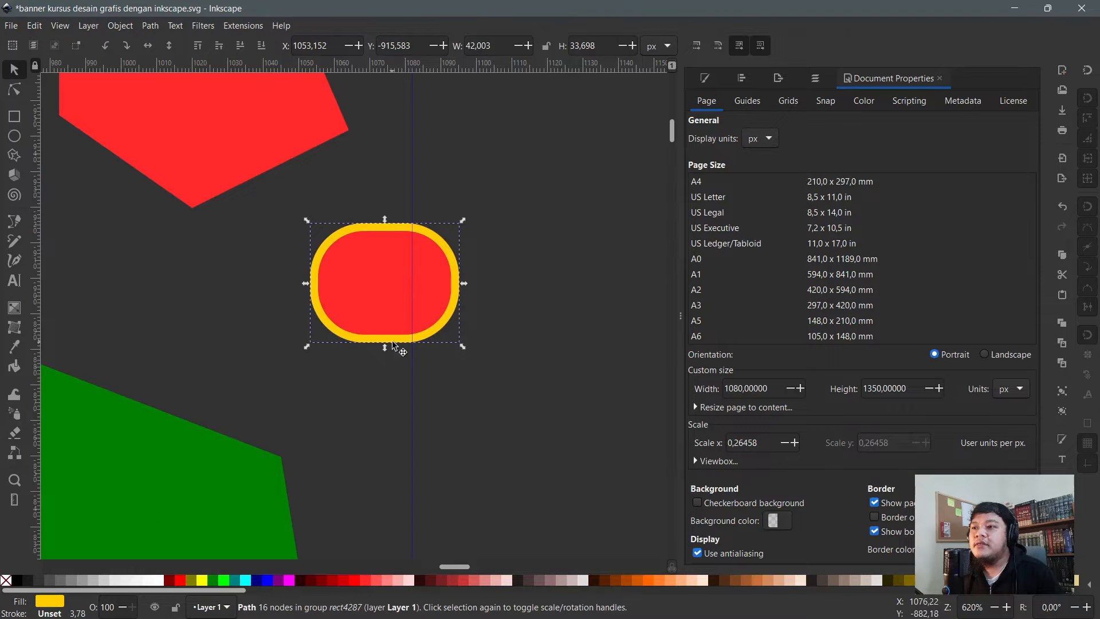
pyautogui.moveTo(434, 243); pyautogui.dragTo(624, 246)
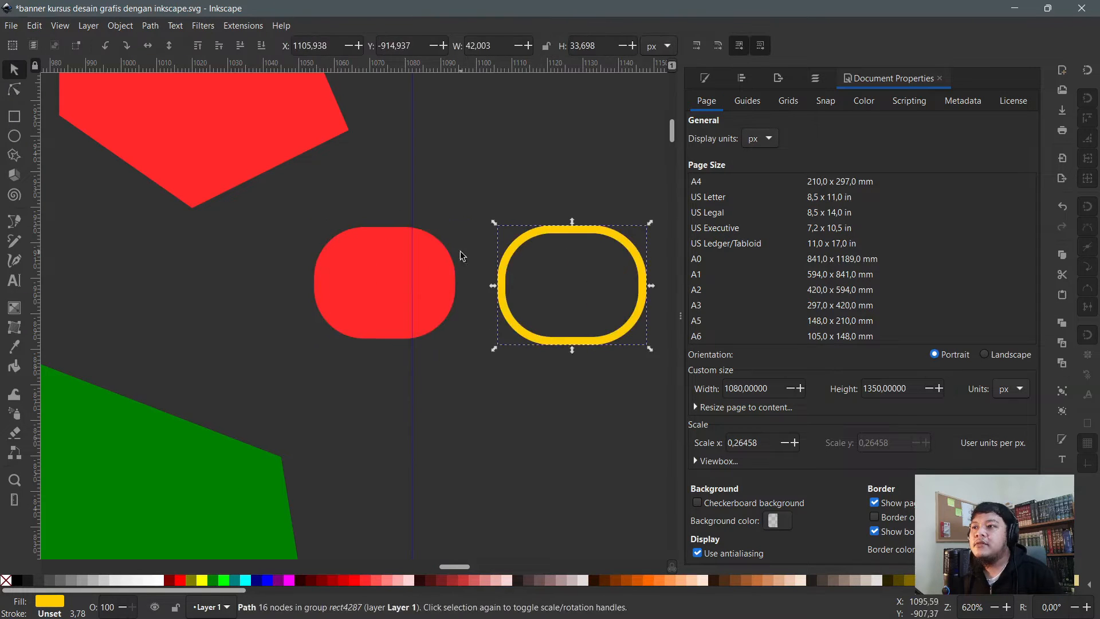
pyautogui.click(443, 251)
pyautogui.press('Delete')
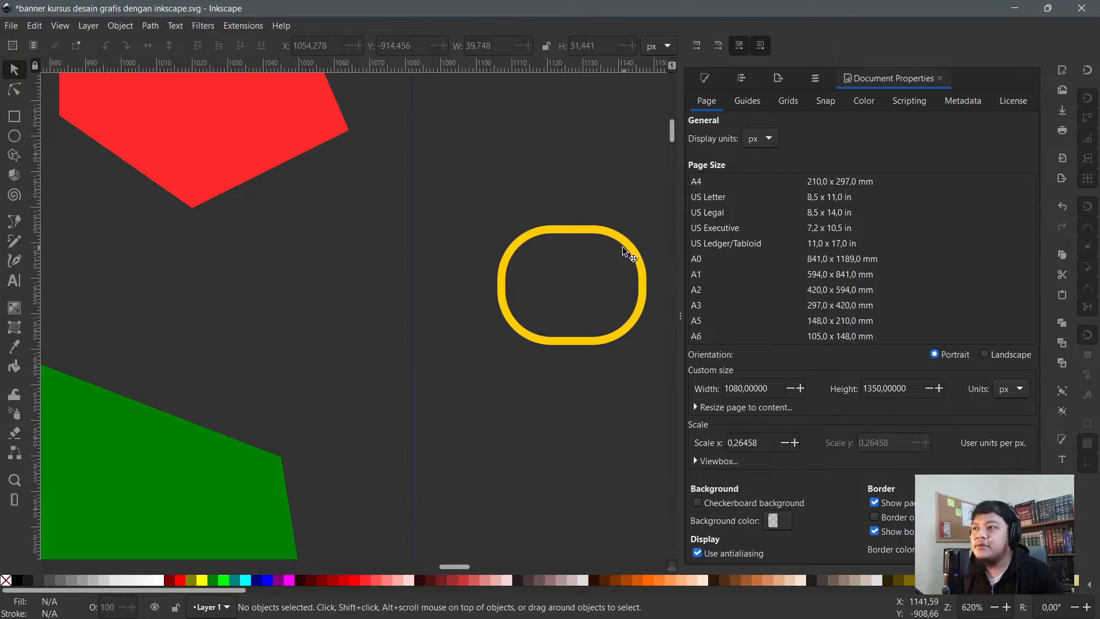
pyautogui.click(622, 247)
pyautogui.moveTo(621, 249); pyautogui.dragTo(400, 262)
# - Give the ring a red fill and a blue outline
pyautogui.press('n')
pyautogui.scroll(1, 358, 246)
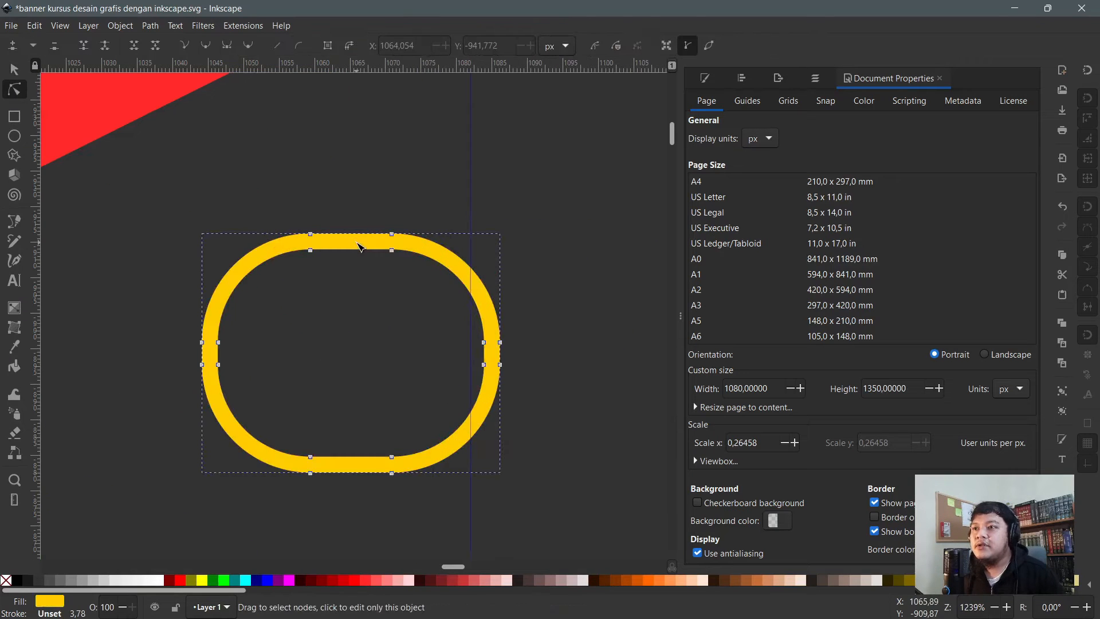
pyautogui.scroll(-1, 393, 311)
pyautogui.click(363, 580)
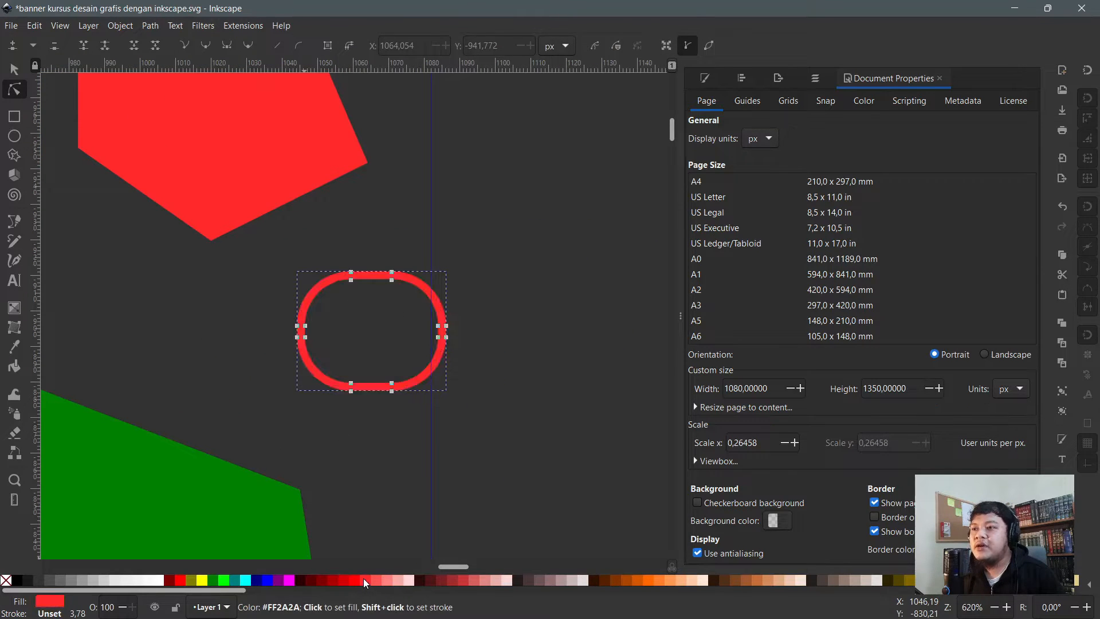
pyautogui.keyDown('shift'); pyautogui.click(268, 581); pyautogui.keyUp('shift')
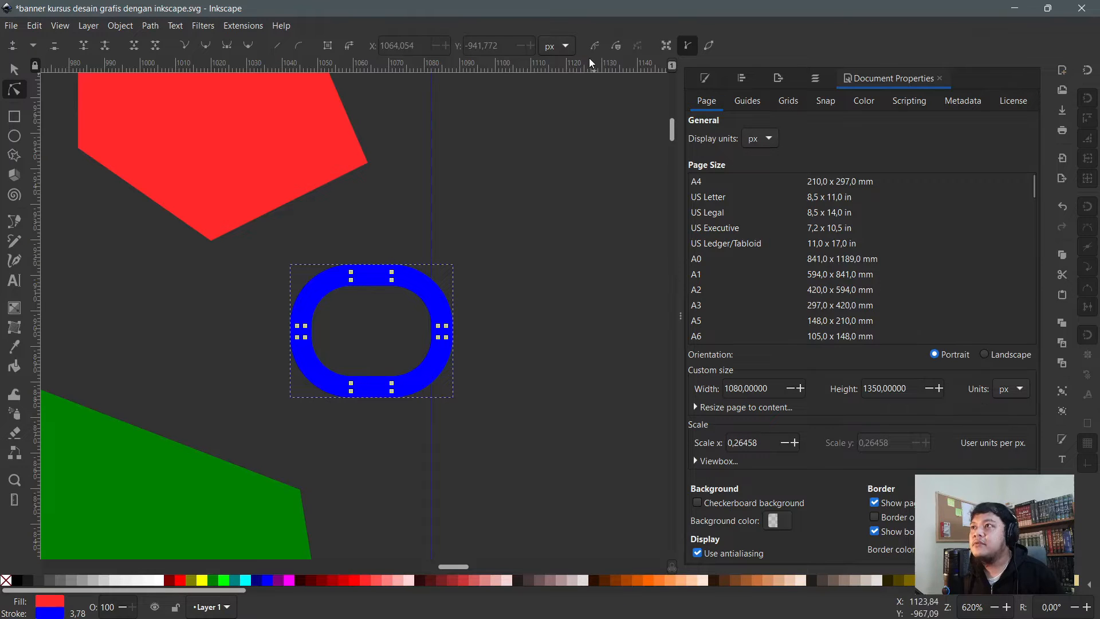
pyautogui.scroll(-1, 305, 335)
# - Enlarge the ring into a wide pill, then narrow it and move it up and right
pyautogui.press('s')
pyautogui.scroll(-2, 312, 331)
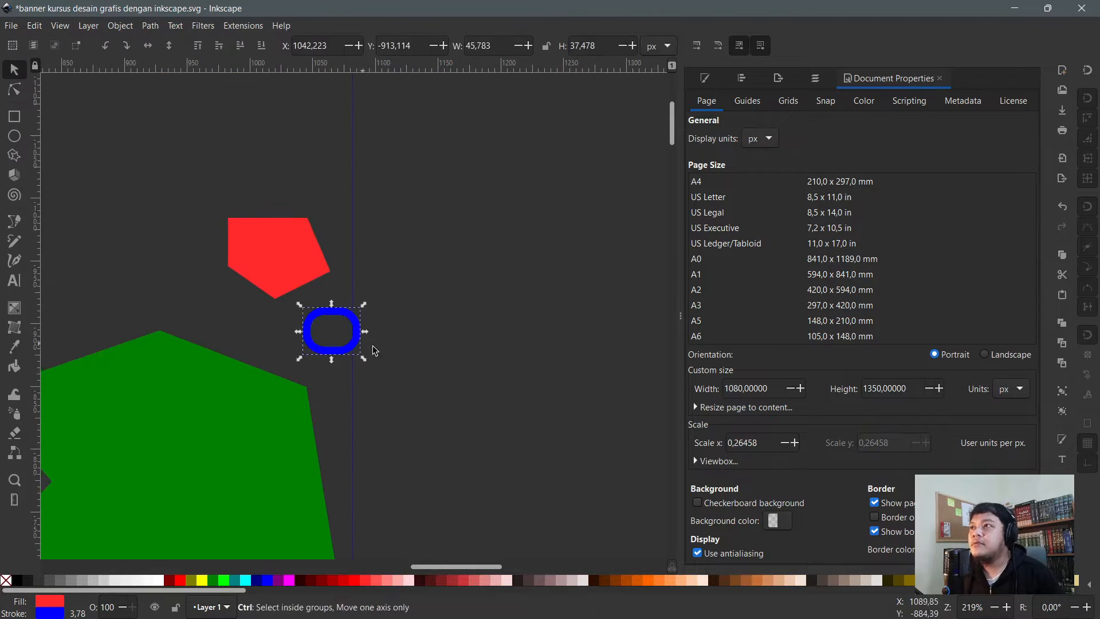
pyautogui.moveTo(364, 359); pyautogui.dragTo(604, 488)
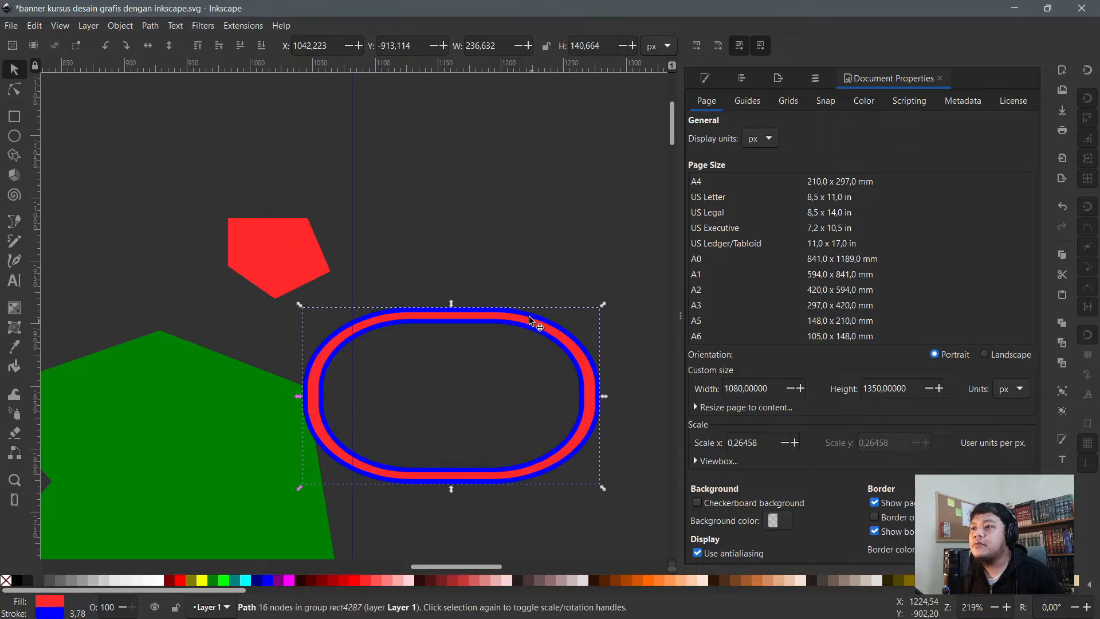
pyautogui.moveTo(558, 329); pyautogui.dragTo(578, 281)
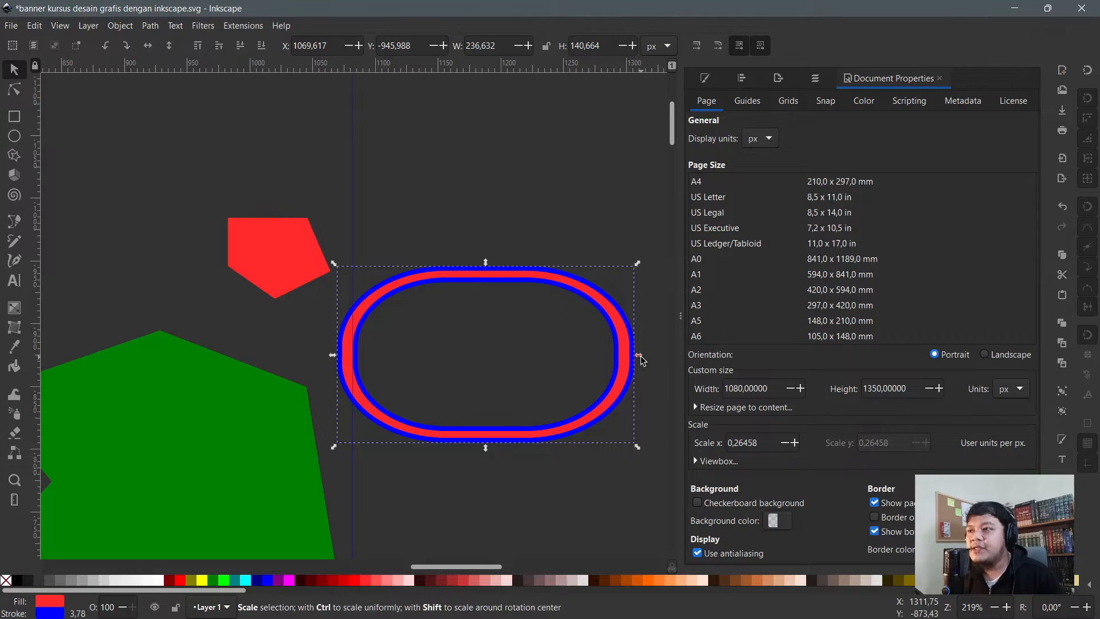
pyautogui.moveTo(639, 356); pyautogui.dragTo(558, 358)
pyautogui.moveTo(538, 313); pyautogui.dragTo(493, 319)
pyautogui.scroll(2, 471, 287)
# - Drag the ring's top inner segment downward to form a thick red top band
pyautogui.press('n')
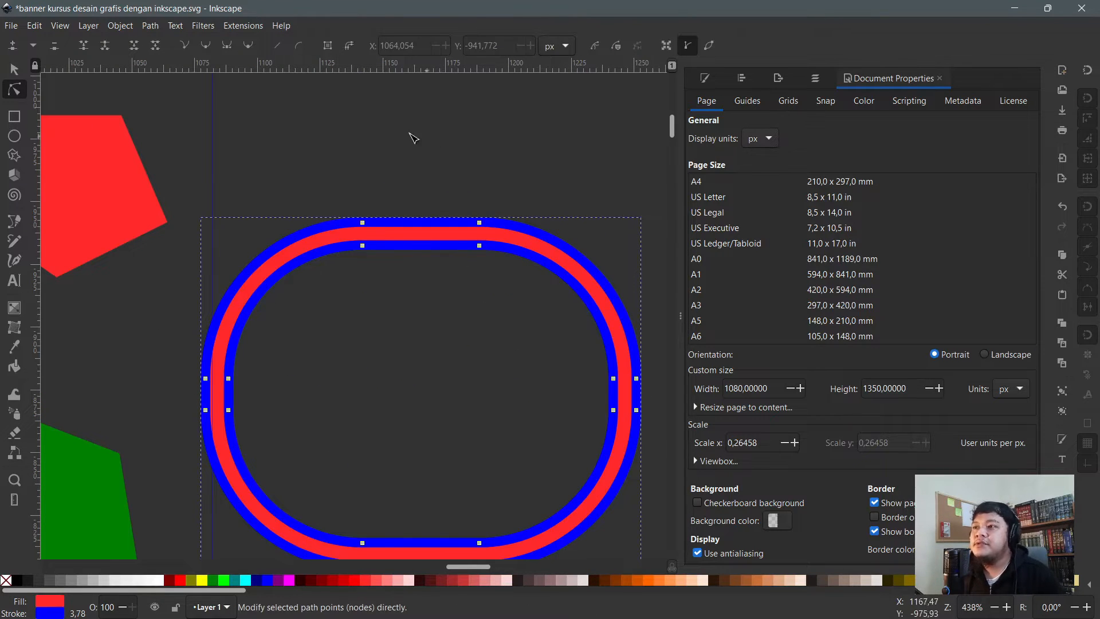
pyautogui.scroll(-2, 414, 138)
pyautogui.click(347, 235)
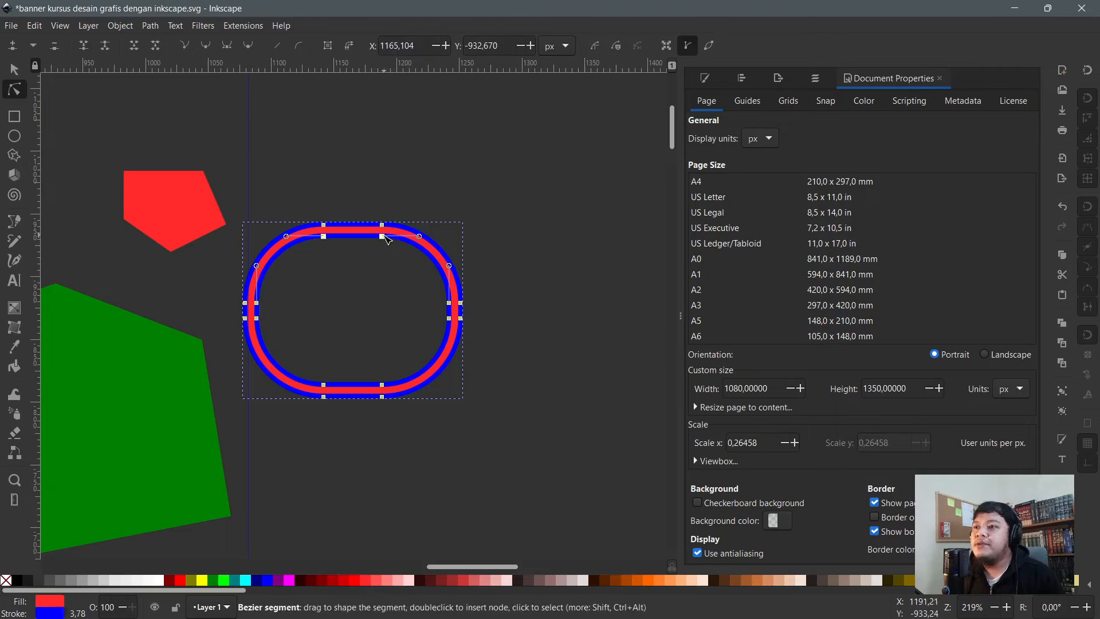
pyautogui.moveTo(388, 239); pyautogui.dragTo(379, 286)
pyautogui.scroll(1, 307, 270)
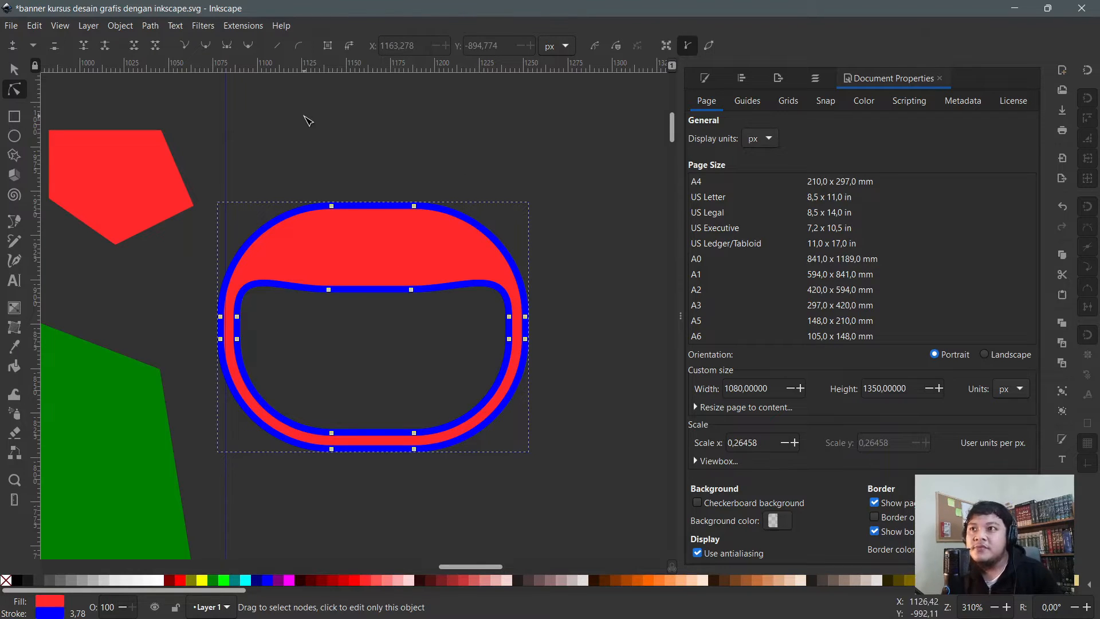
pyautogui.click(275, 117)
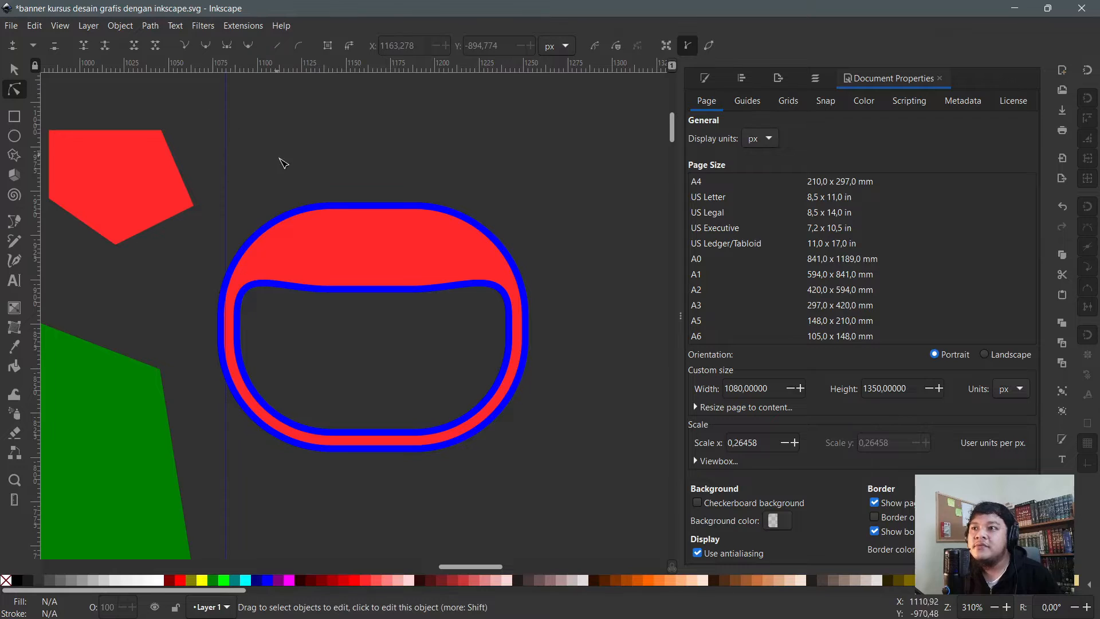
pyautogui.click(354, 239)
# - Move the red pentagon to sit just above the ring and give it a yellow stroke
pyautogui.click(126, 157)
pyautogui.press('s')
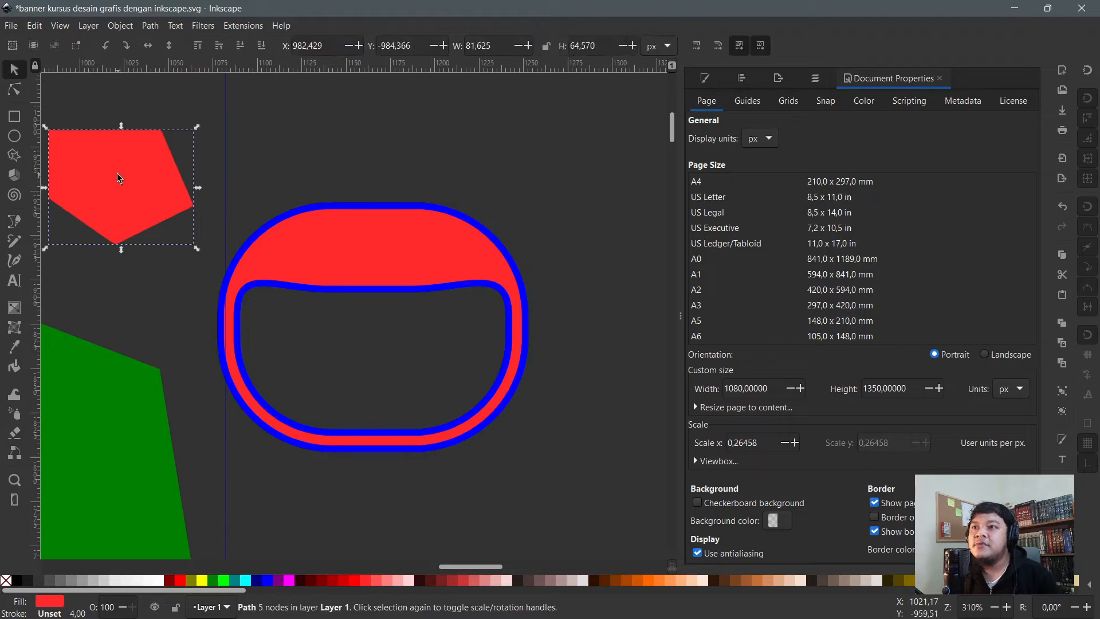
pyautogui.moveTo(120, 166)
pyautogui.mouseDown()
pyautogui.moveTo(268, 133)
pyautogui.moveTo(272, 170)
pyautogui.mouseUp()
pyautogui.scroll(4, 273, 171)
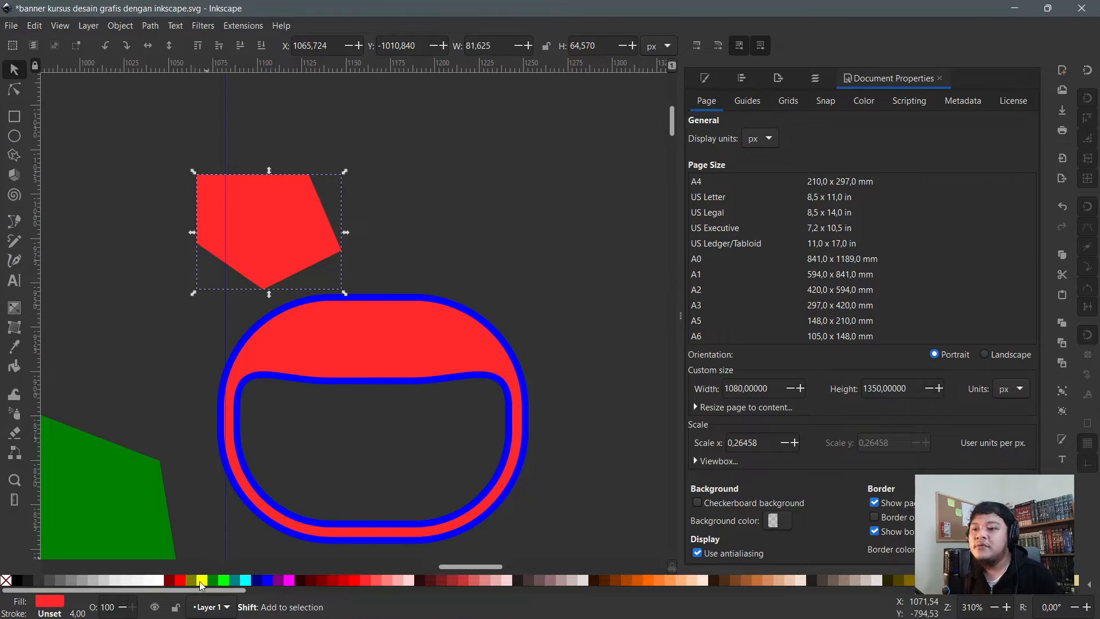
pyautogui.keyDown('shift'); pyautogui.click(203, 580); pyautogui.keyUp('shift')
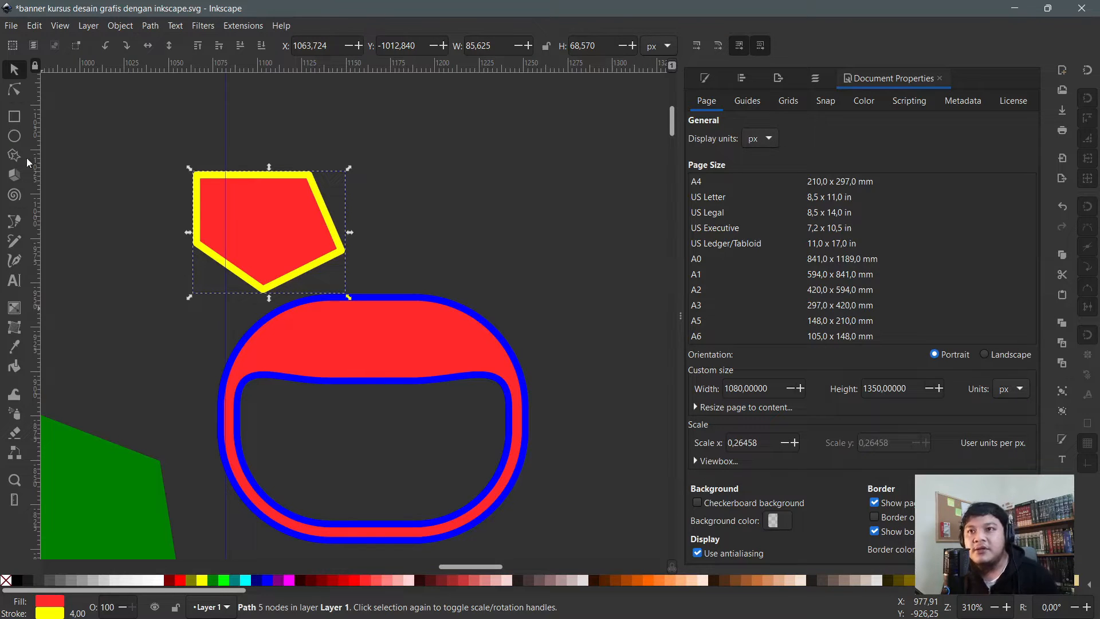
pyautogui.click(14, 89)
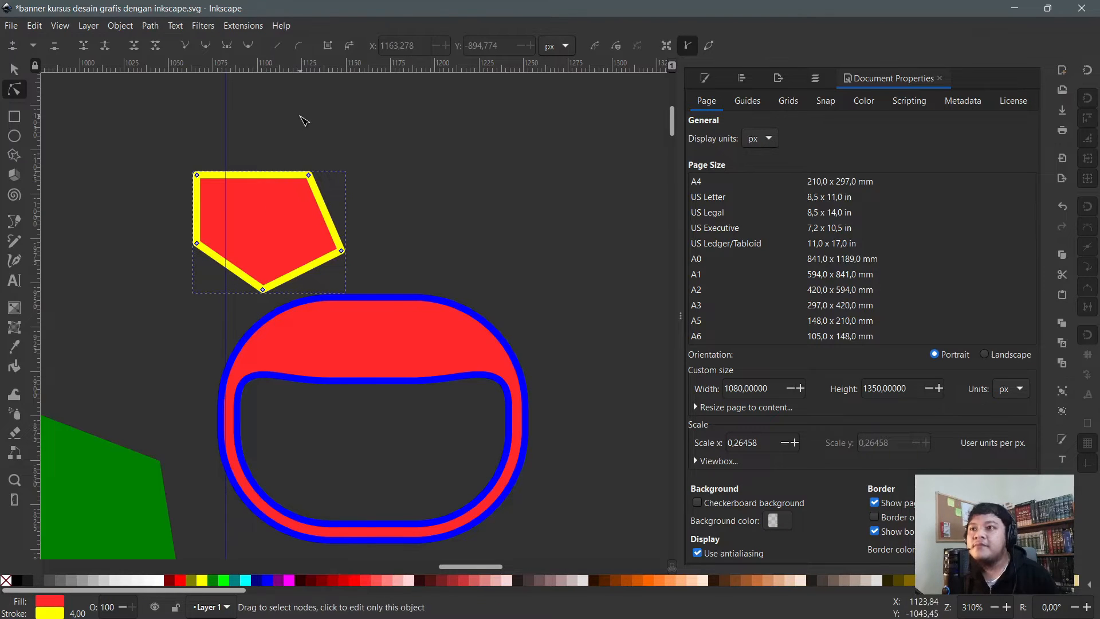
pyautogui.click(304, 120)
# - Shift the pentagon left, reshape its top with a new node, and break the path at the upper-left corner
pyautogui.click(14, 70)
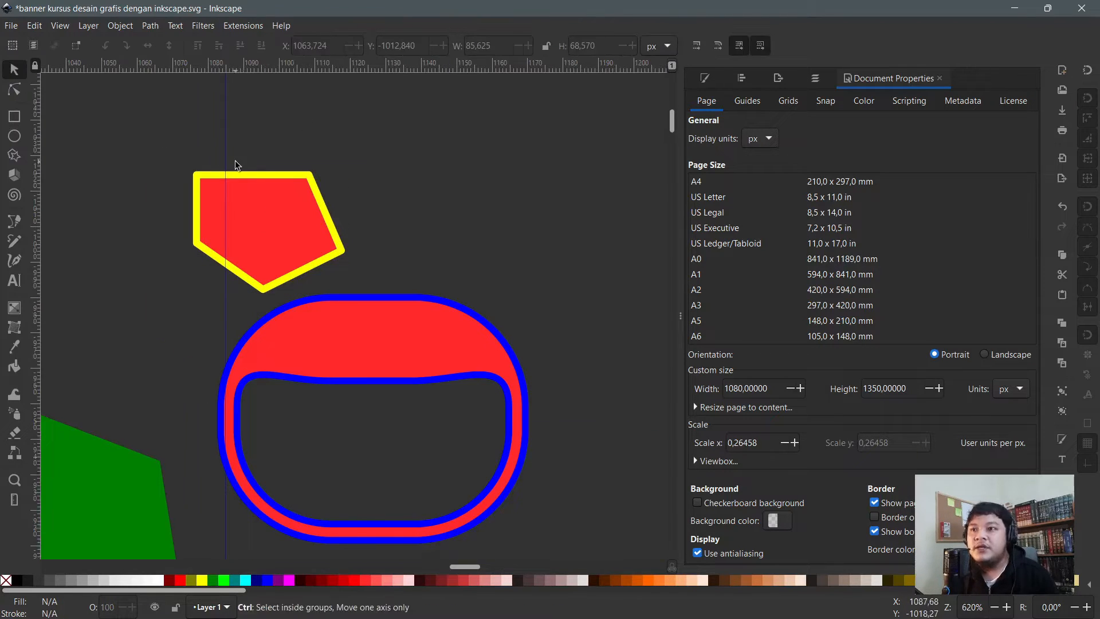
pyautogui.click(301, 219)
pyautogui.moveTo(301, 219); pyautogui.dragTo(258, 232)
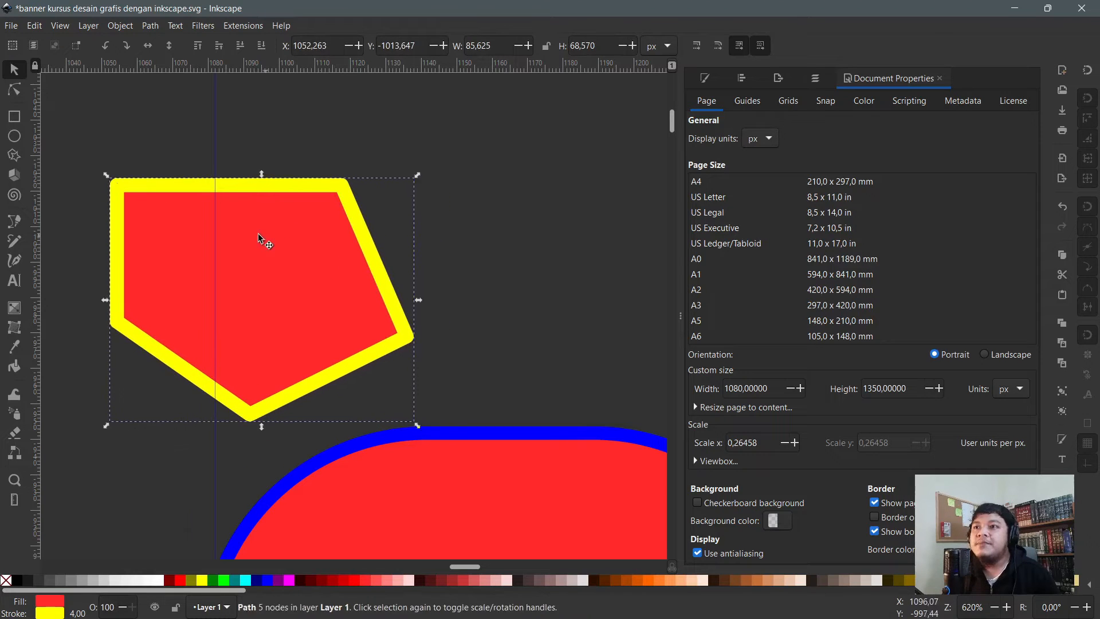
pyautogui.press('n')
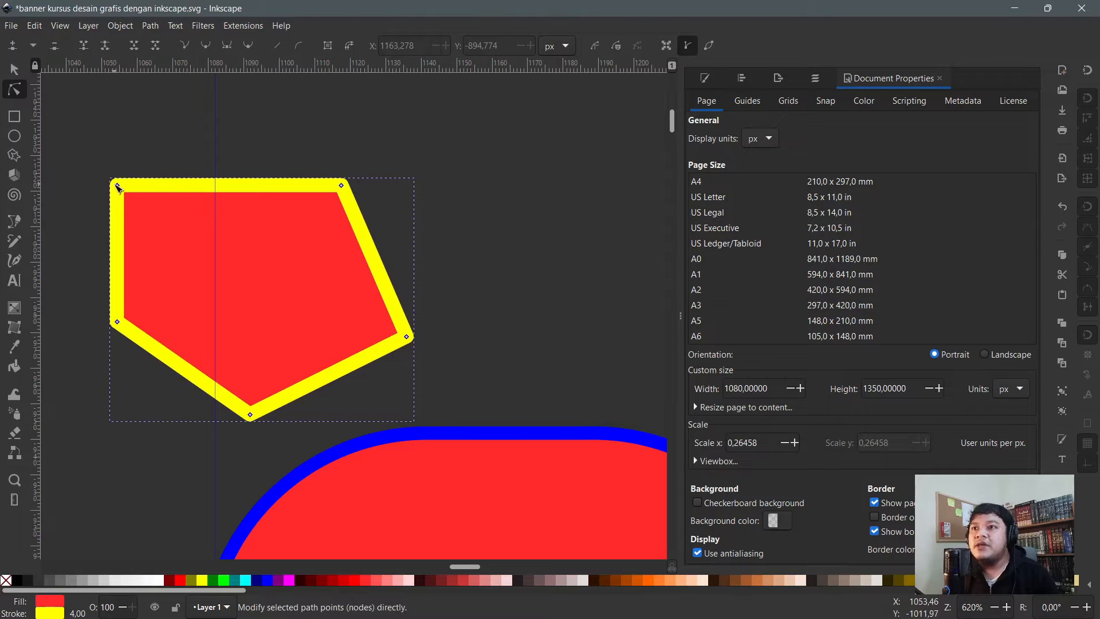
pyautogui.moveTo(118, 188); pyautogui.dragTo(305, 126)
pyautogui.doubleClick(248, 167)
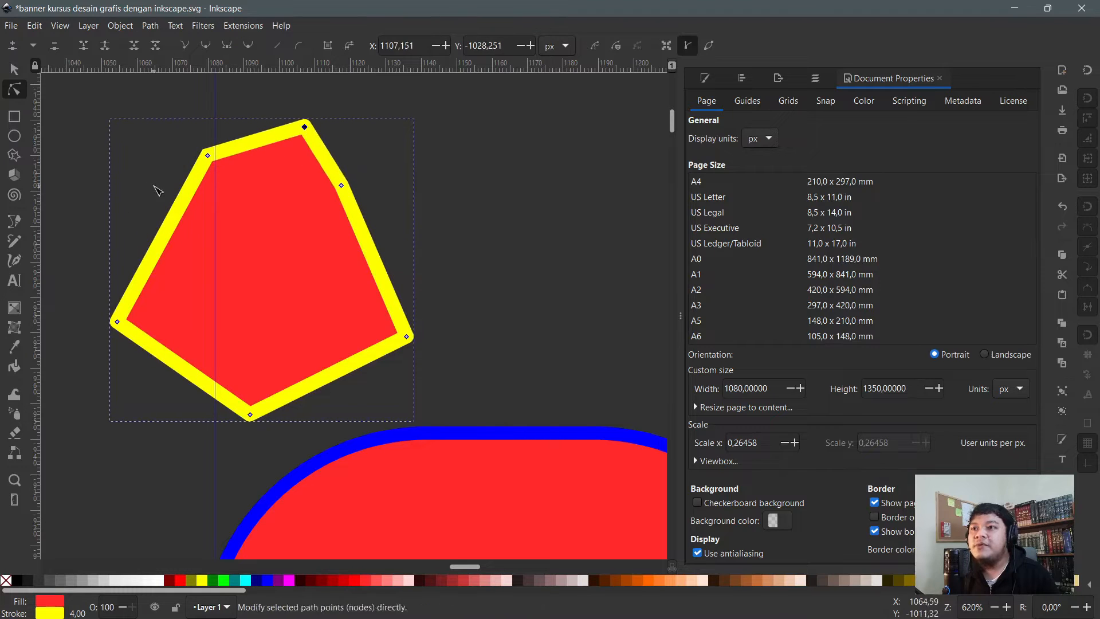
pyautogui.click(208, 156)
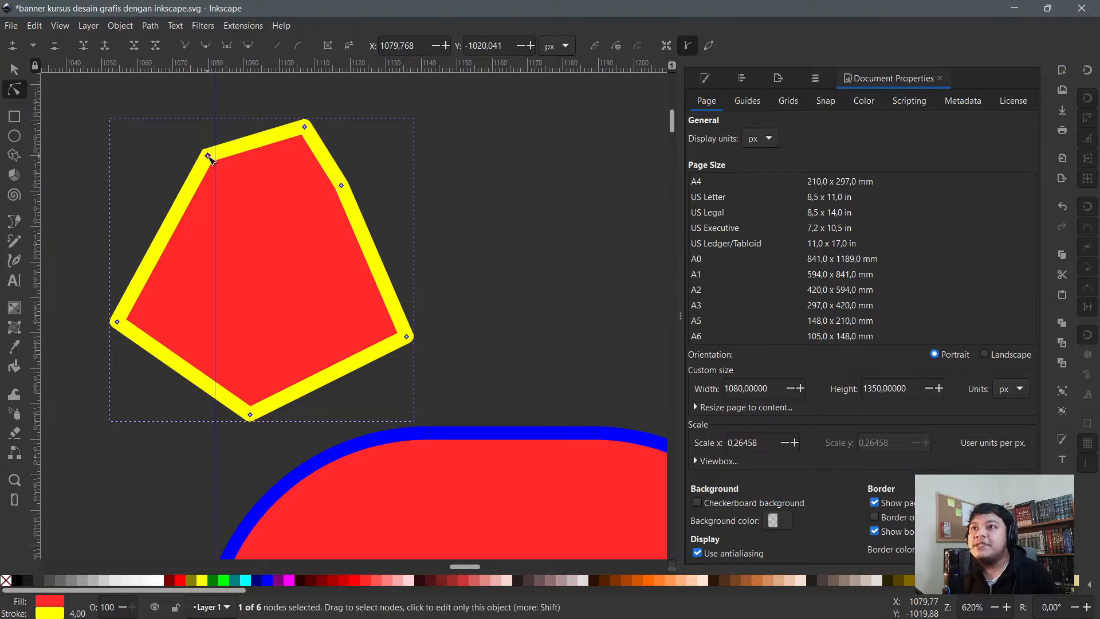
pyautogui.click(107, 47)
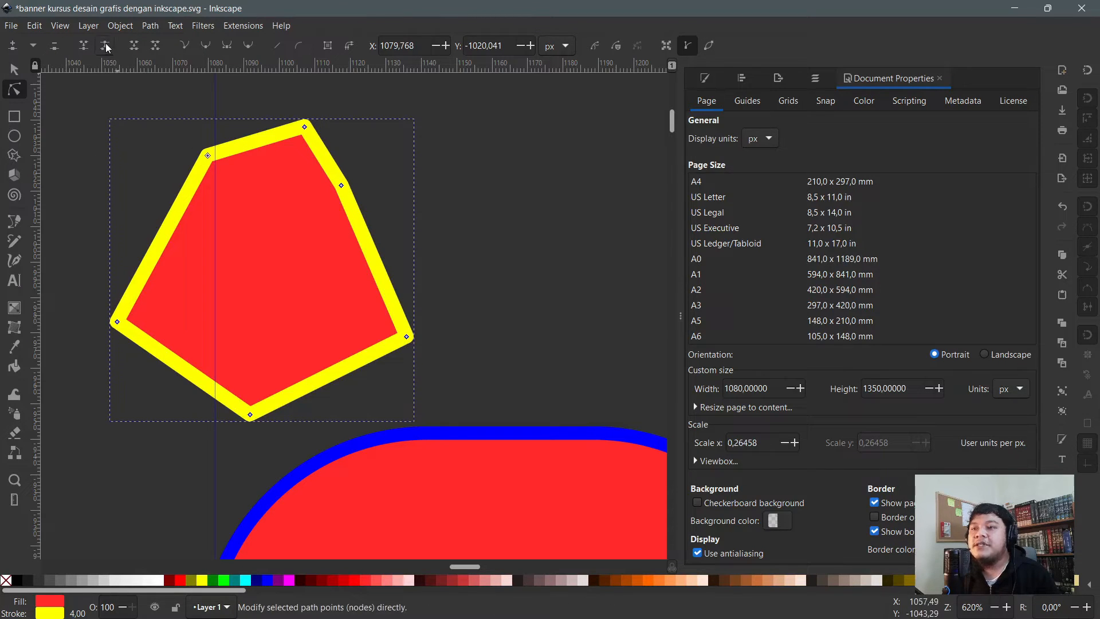
# - Remove the red fill and drag the loose ends and corners into an open yellow outline
pyautogui.moveTo(207, 155); pyautogui.dragTo(191, 94)
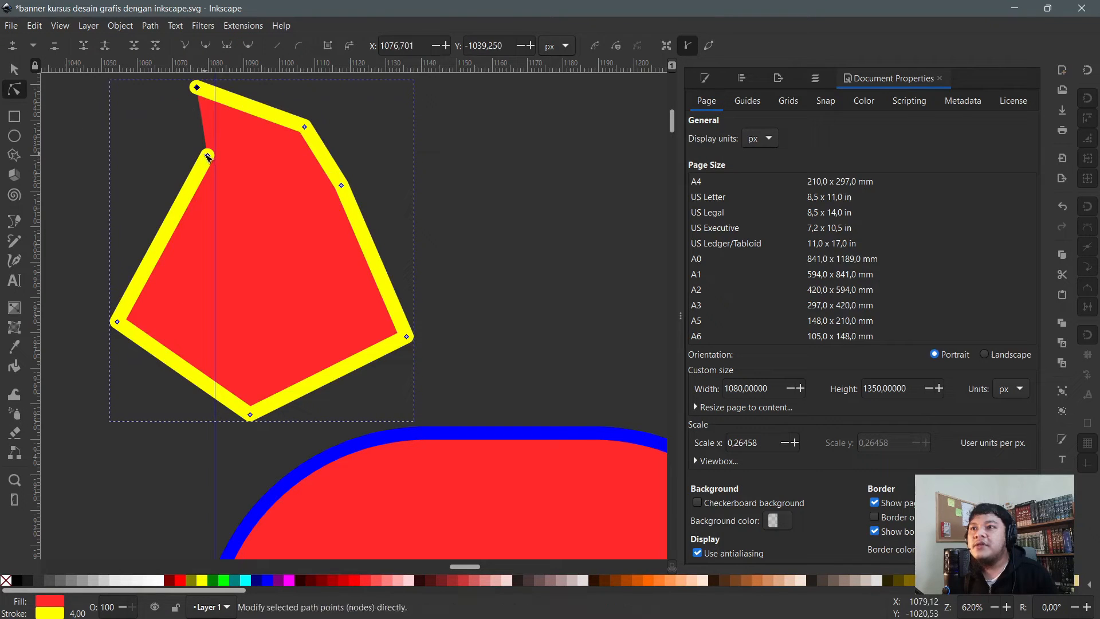
pyautogui.moveTo(207, 156); pyautogui.dragTo(125, 156)
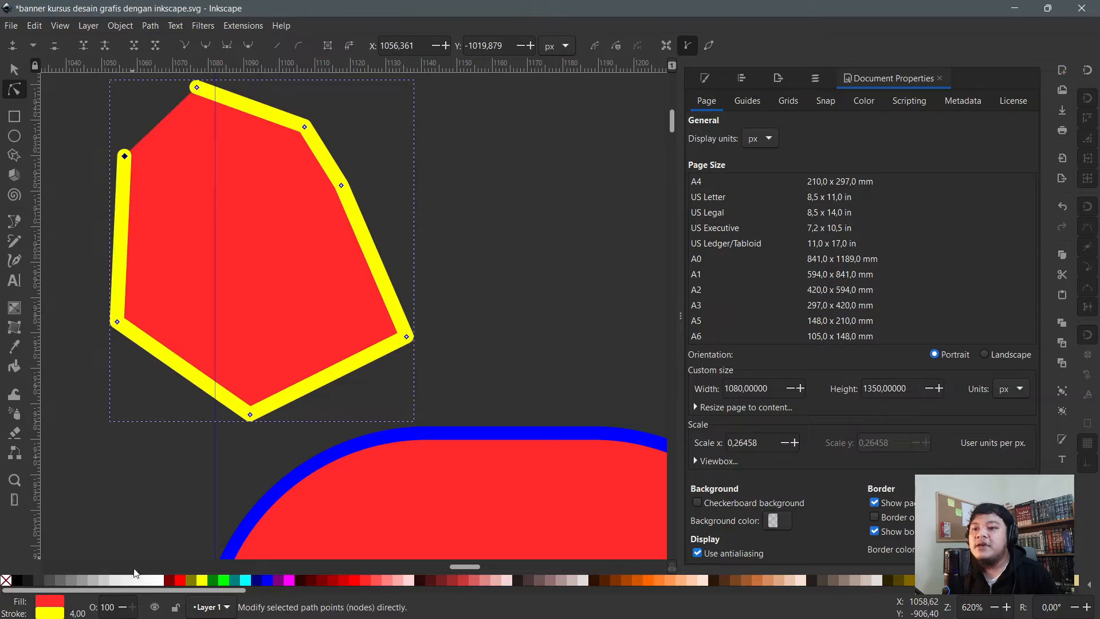
pyautogui.click(5, 581)
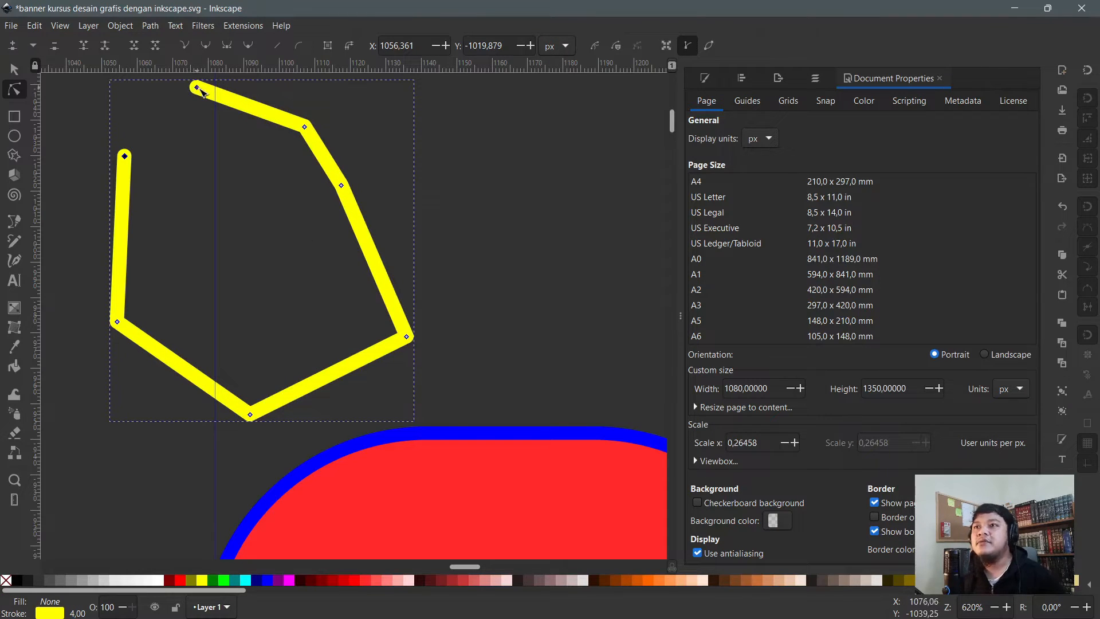
pyautogui.moveTo(200, 90); pyautogui.dragTo(499, 106)
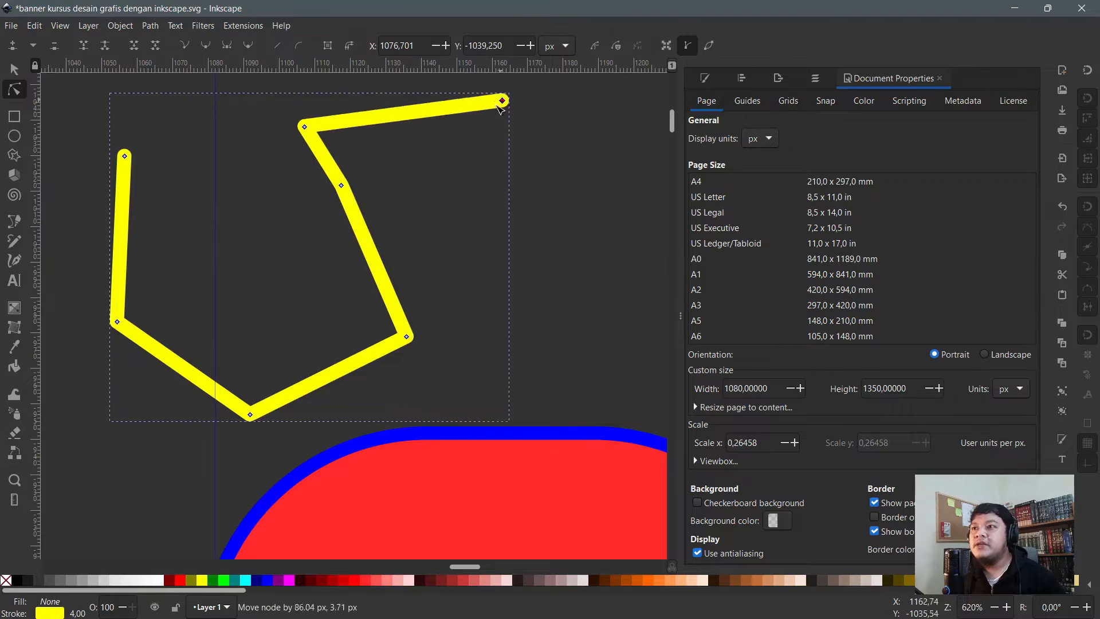
pyautogui.moveTo(304, 126); pyautogui.dragTo(415, 150)
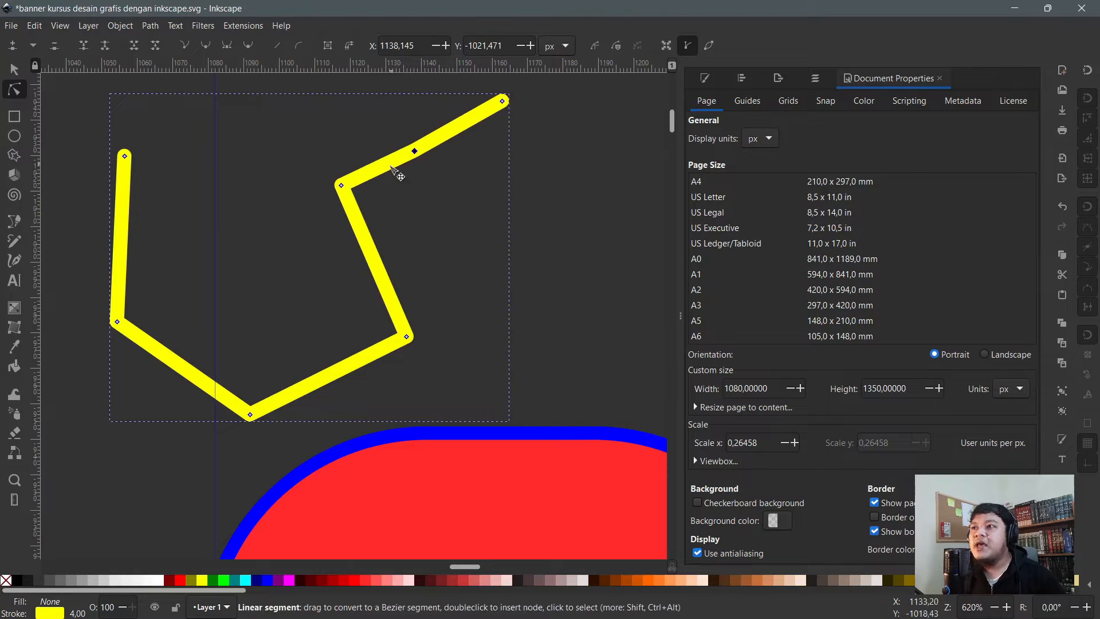
pyautogui.moveTo(340, 185); pyautogui.dragTo(403, 224)
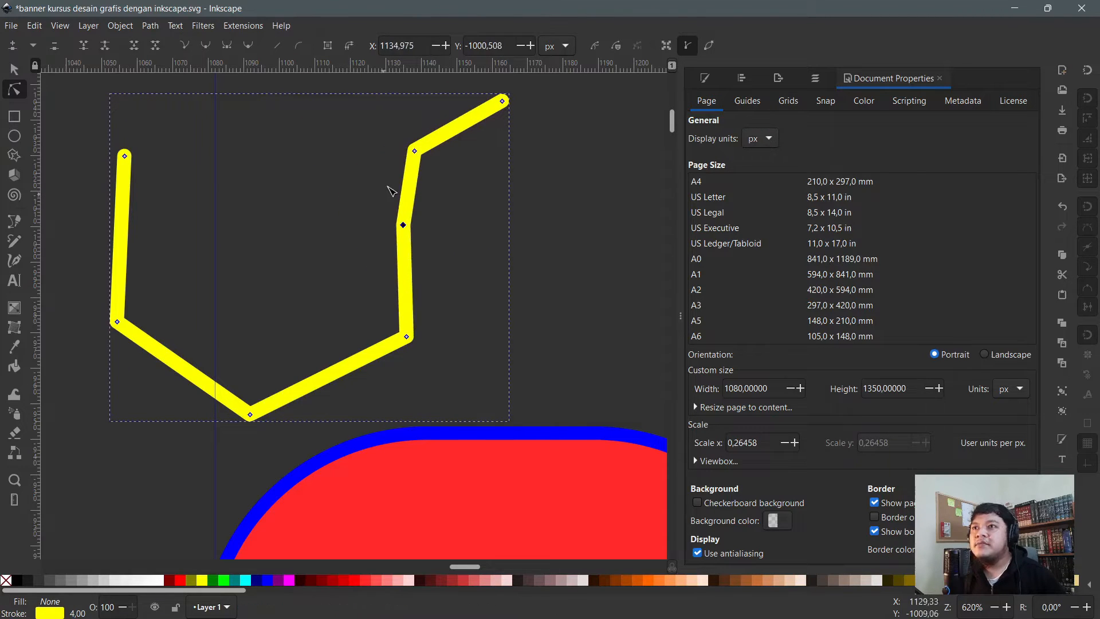
pyautogui.moveTo(503, 100); pyautogui.dragTo(219, 138)
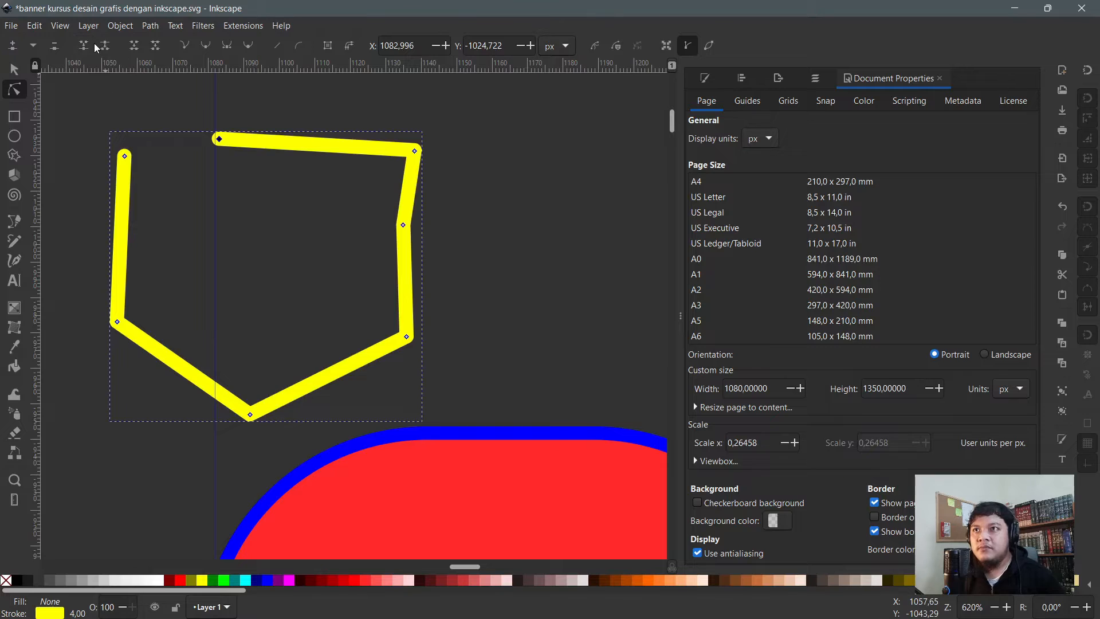
pyautogui.scroll(-6, 151, 295)
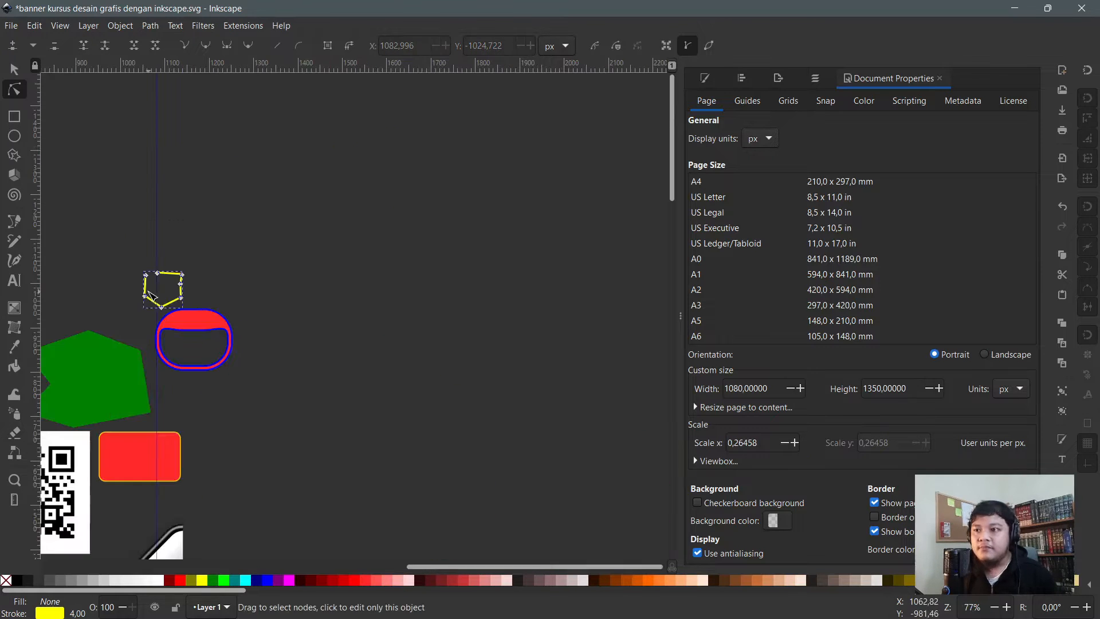
# - Draw a new yellow-outlined rectangle above the open yellow shape
pyautogui.click(249, 229)
pyautogui.scroll(2, 66, 198)
pyautogui.click(14, 118)
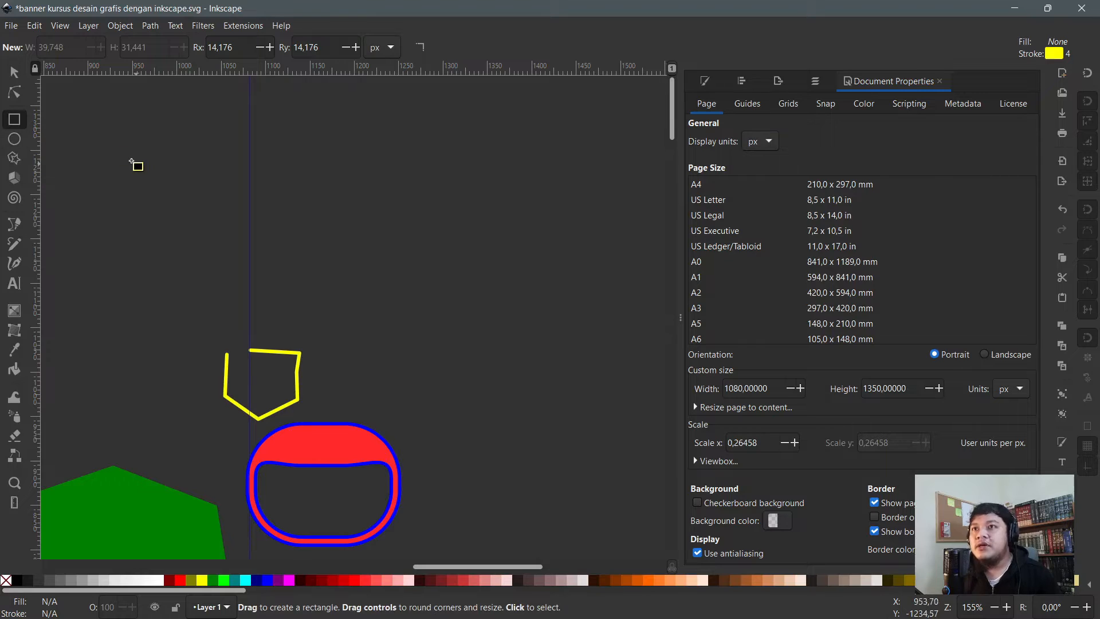
pyautogui.moveTo(314, 214); pyautogui.dragTo(469, 314)
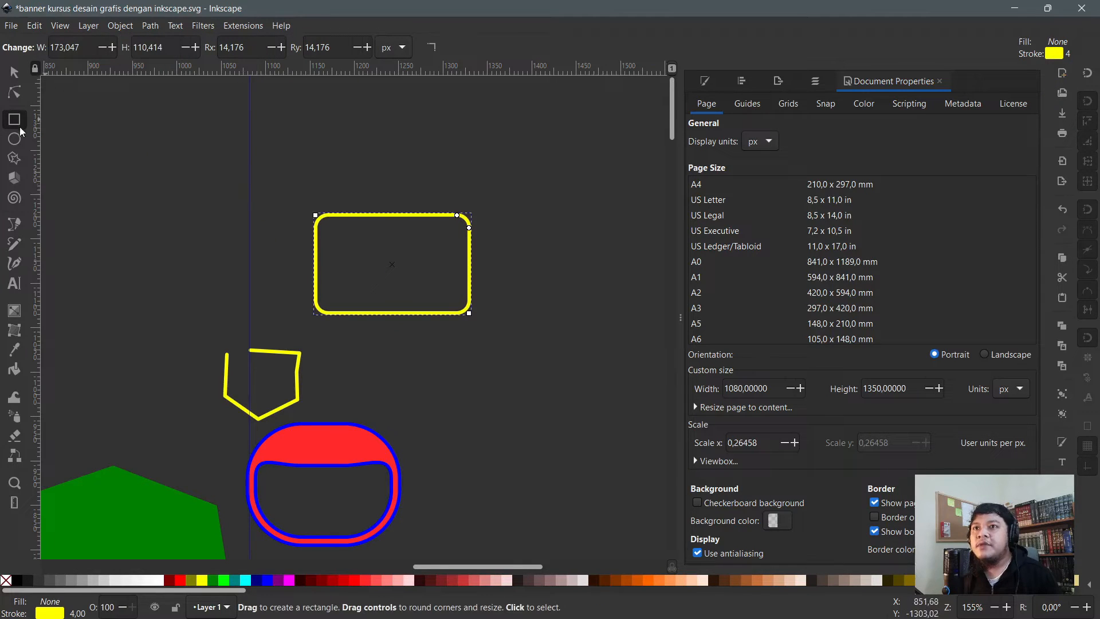
# - Set the rectangle's corner radii Rx and Ry to 0 for sharp corners
pyautogui.moveTo(253, 47); pyautogui.dragTo(146, 27)
pyautogui.write('0')
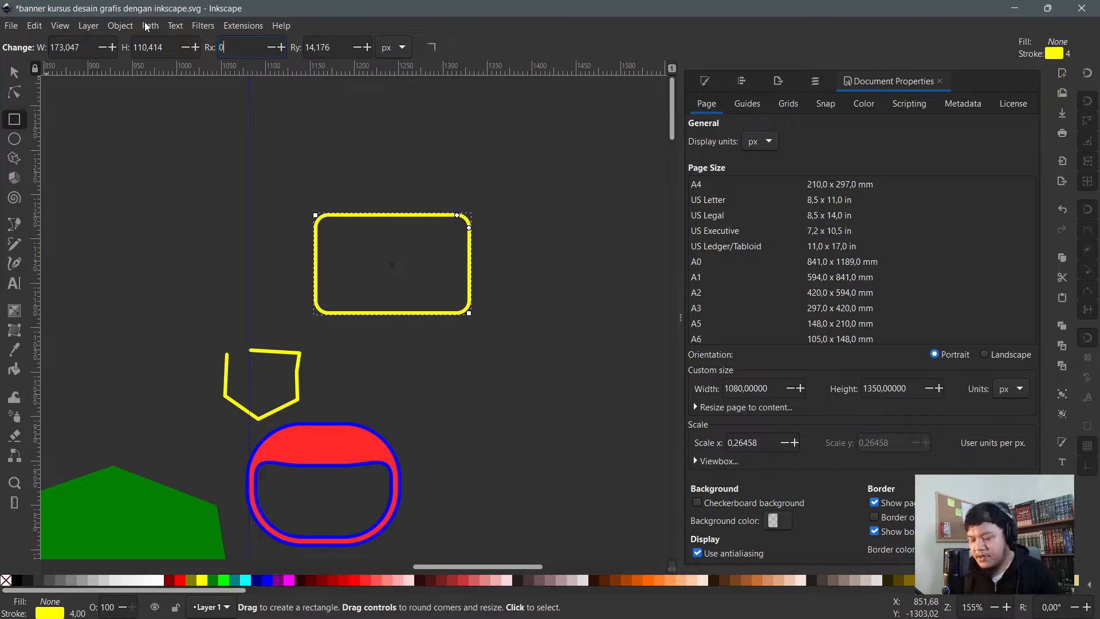
pyautogui.press('Tab')
pyautogui.write('0')
pyautogui.press('Return')
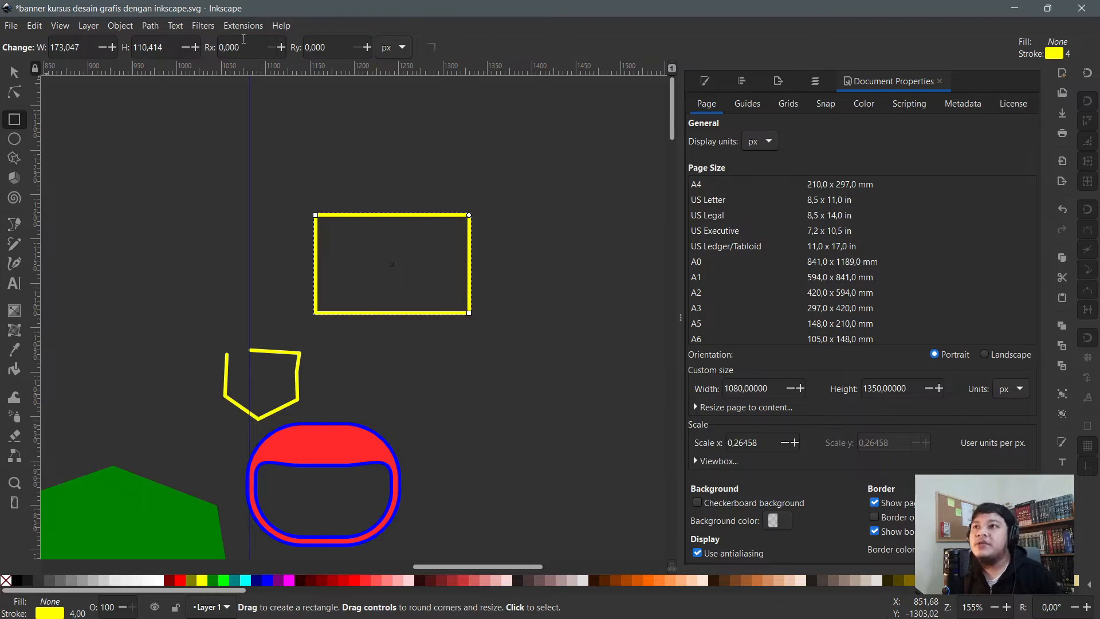
pyautogui.scroll(2, 357, 205)
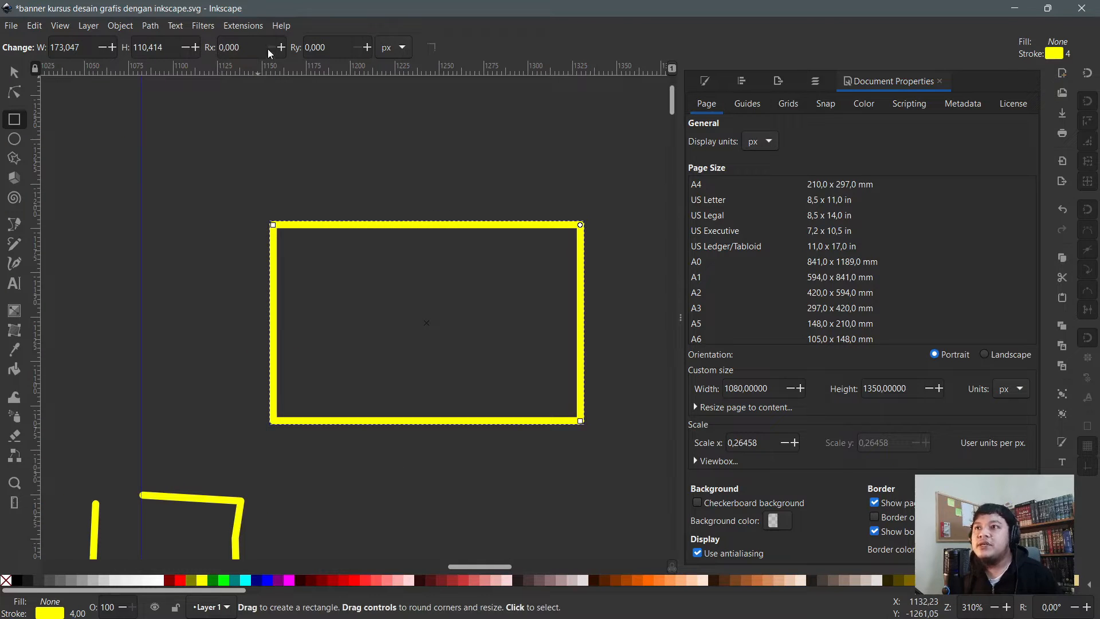
pyautogui.moveTo(262, 50); pyautogui.dragTo(151, 30)
pyautogui.write('20')
pyautogui.press('Return')
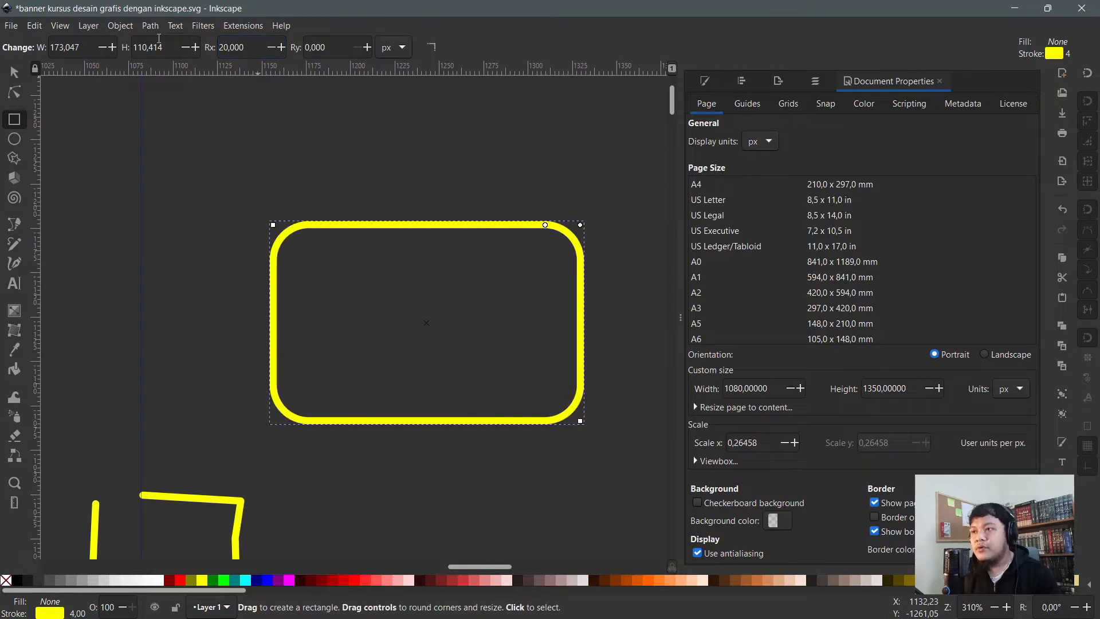
pyautogui.hotkey('ctrl', 'z')
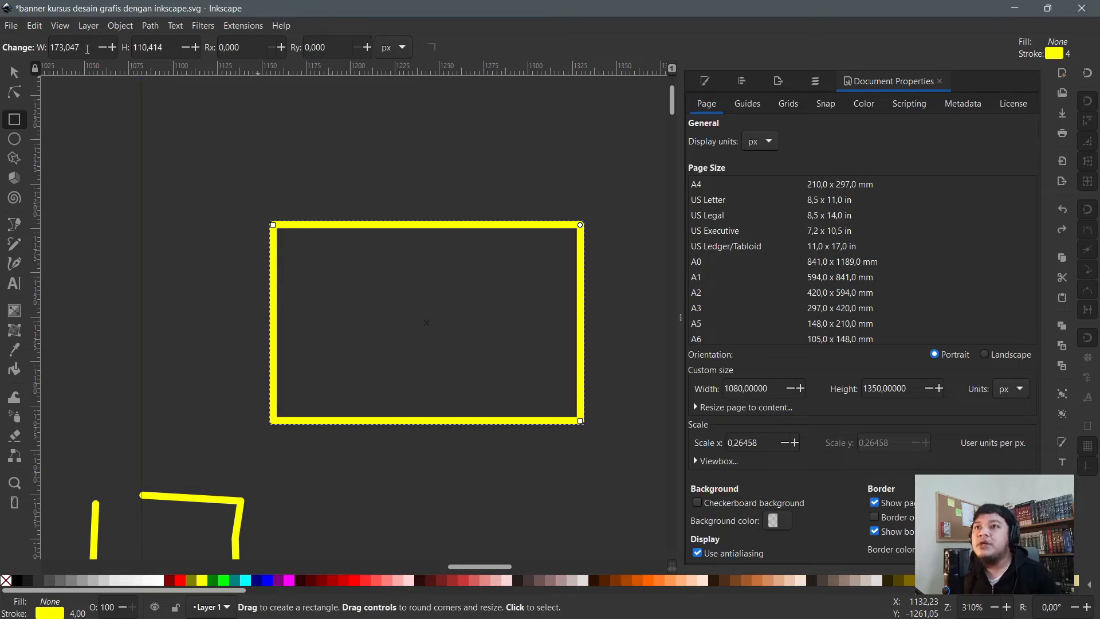
# - Set the rectangle's width and height to 200 each, making a square
pyautogui.tripleClick(87, 49)
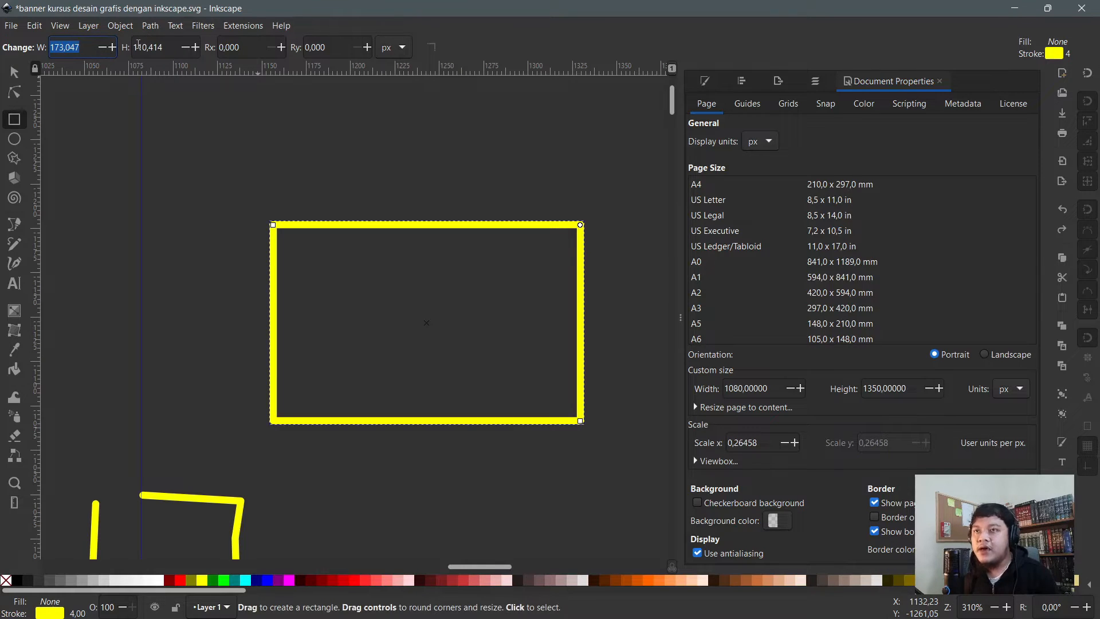
pyautogui.write('200')
pyautogui.press('Tab')
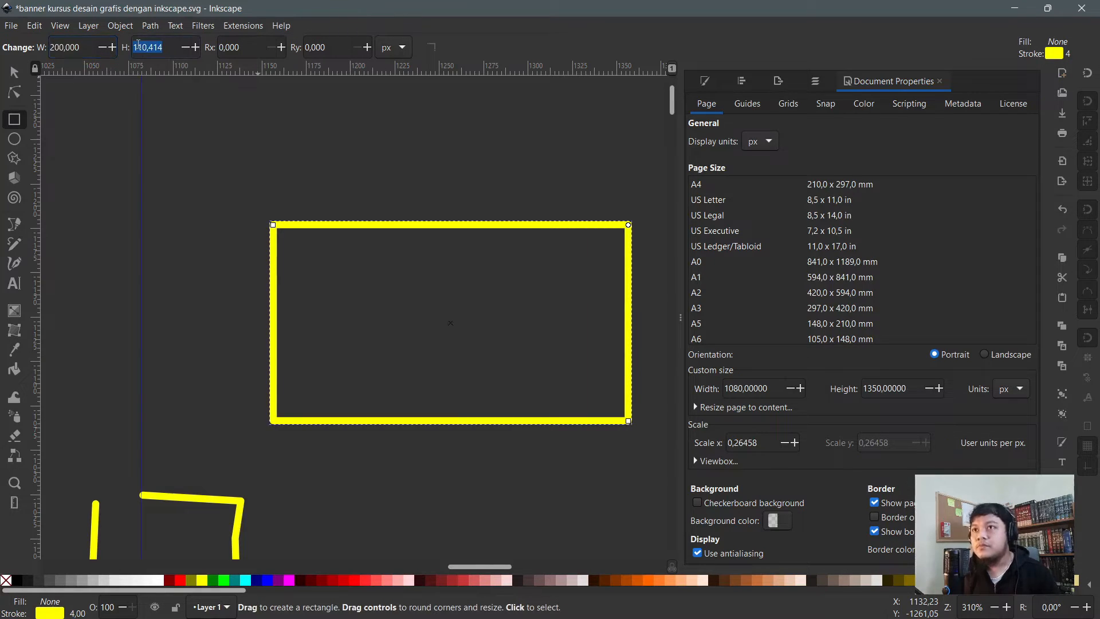
pyautogui.write('200')
pyautogui.press('Return')
pyautogui.scroll(-4, 119, 418)
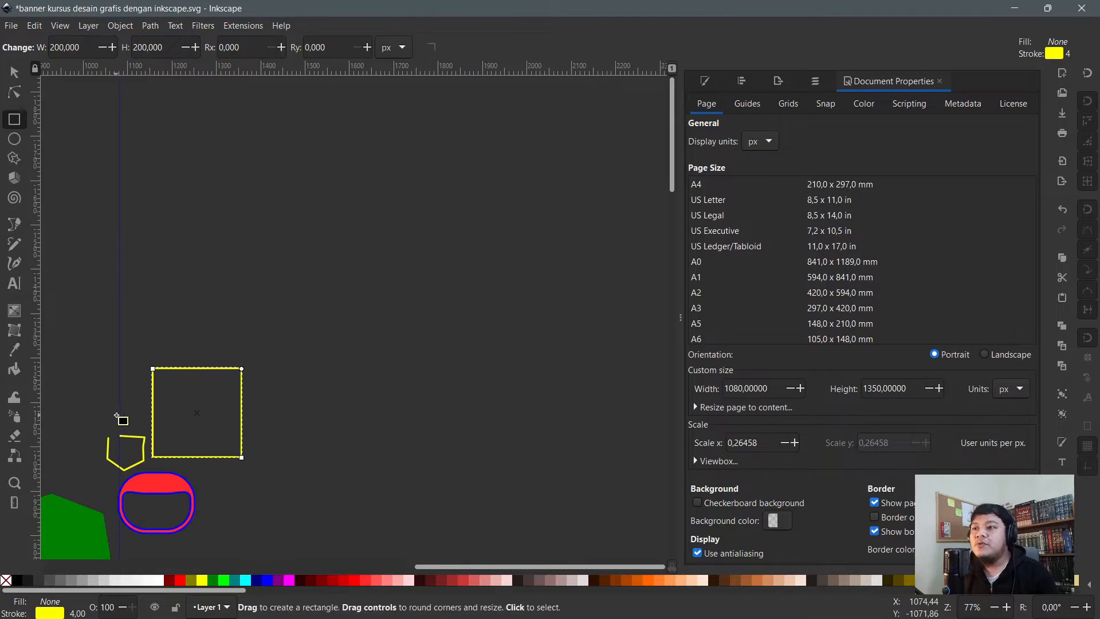
pyautogui.press('s')
pyautogui.scroll(1, 144, 410)
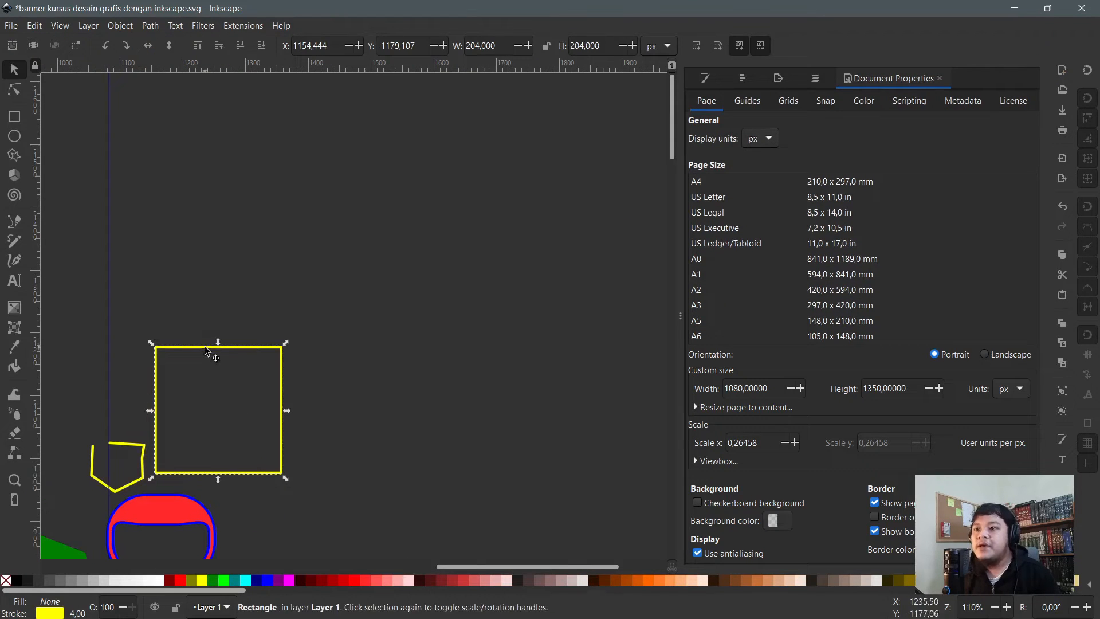
# - Move the square up and to the right and check its width value
pyautogui.moveTo(211, 357); pyautogui.dragTo(231, 292)
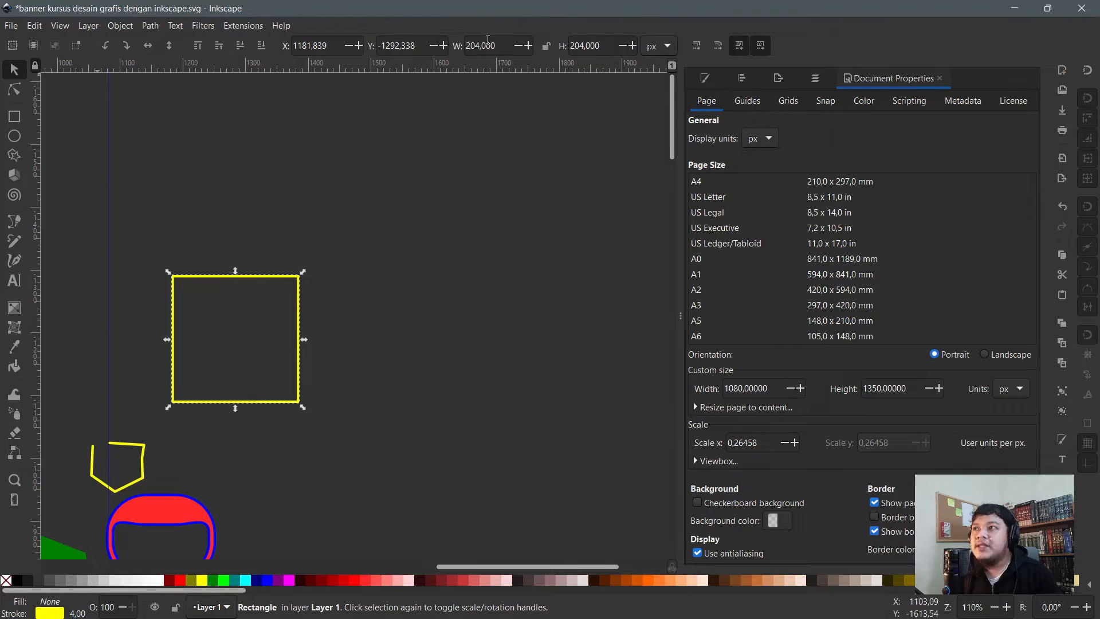
pyautogui.scroll(2, 128, 332)
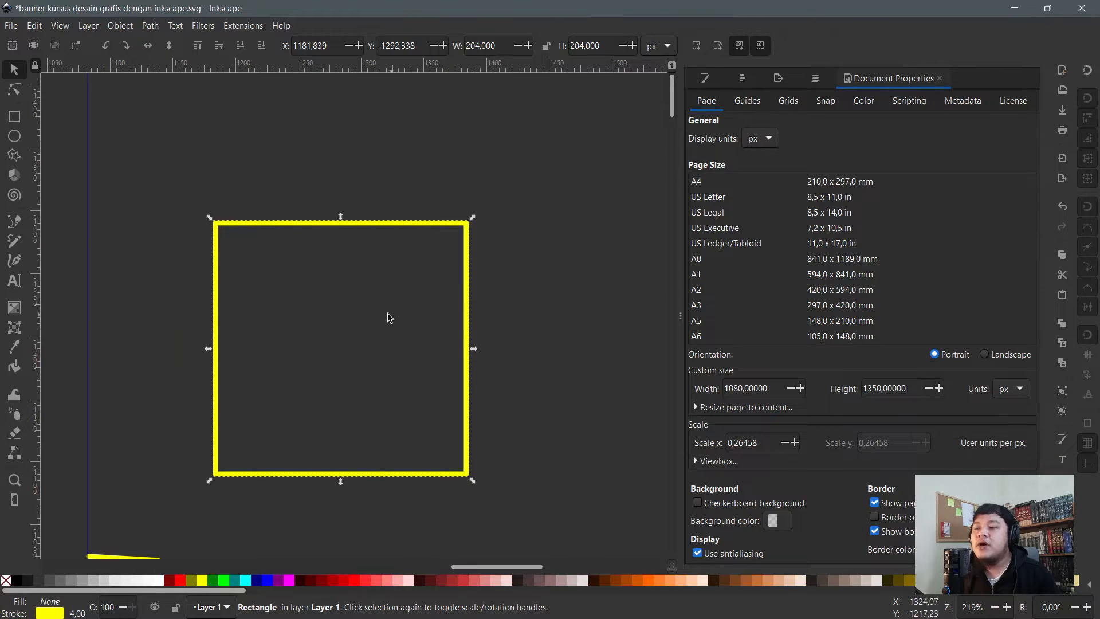
pyautogui.scroll(2, 280, 262)
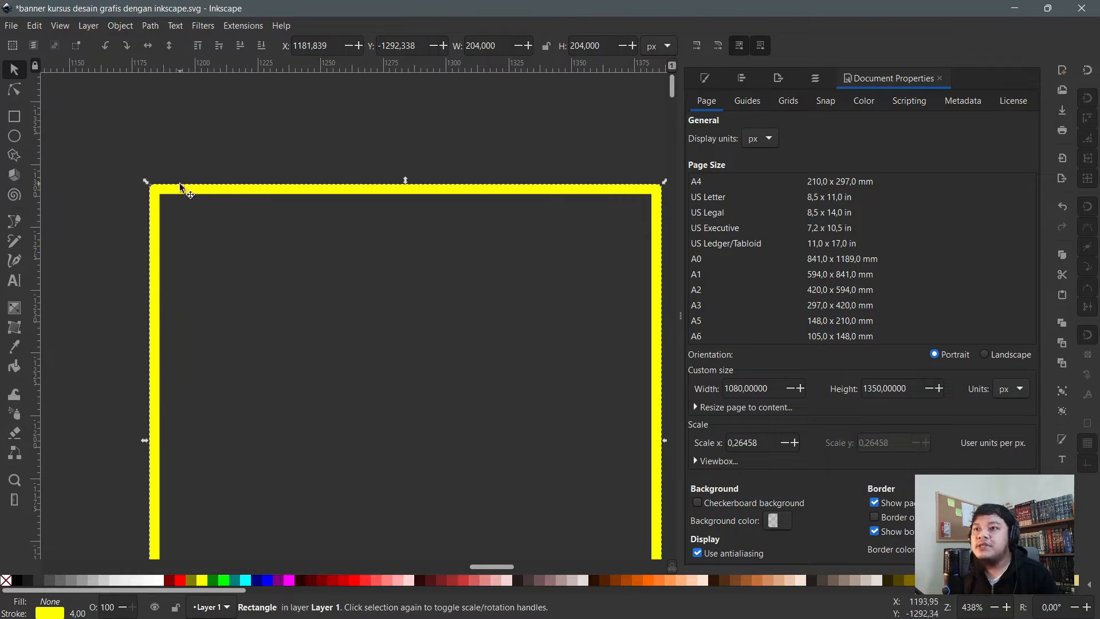
pyautogui.doubleClick(500, 46)
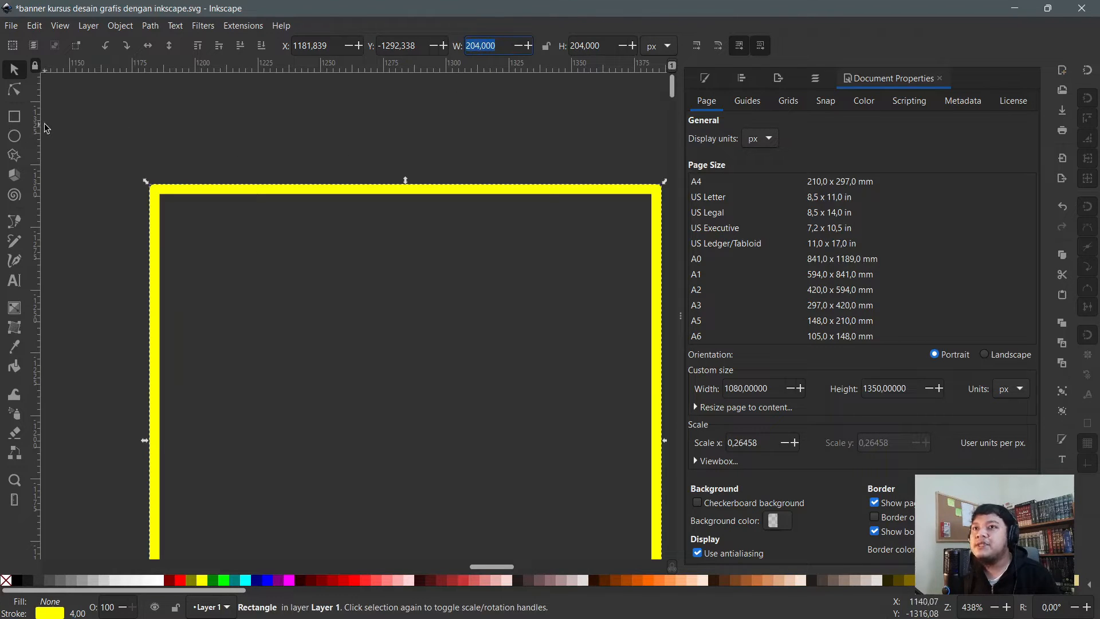
pyautogui.click(15, 121)
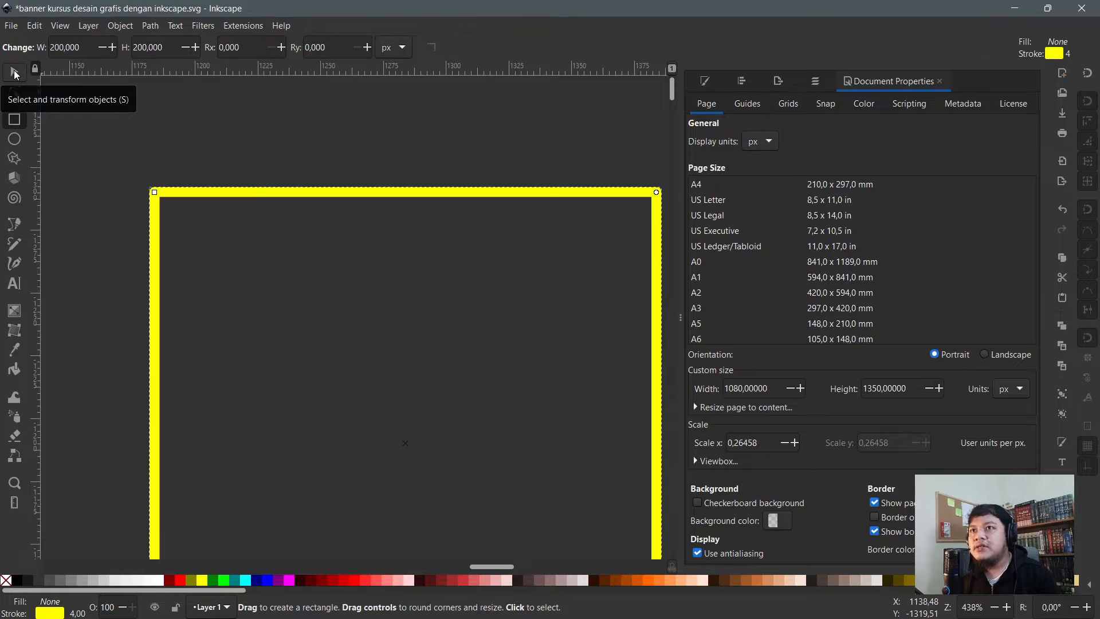
pyautogui.click(14, 72)
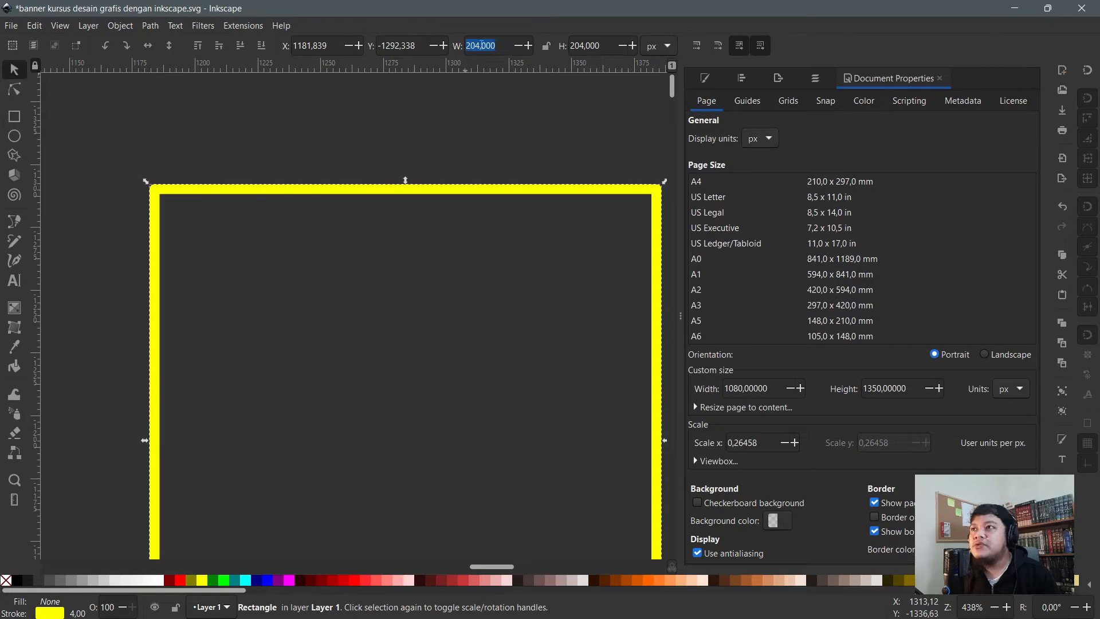
# - Reselect the square by its yellow border and show its Fill and Stroke settings
pyautogui.click(492, 129)
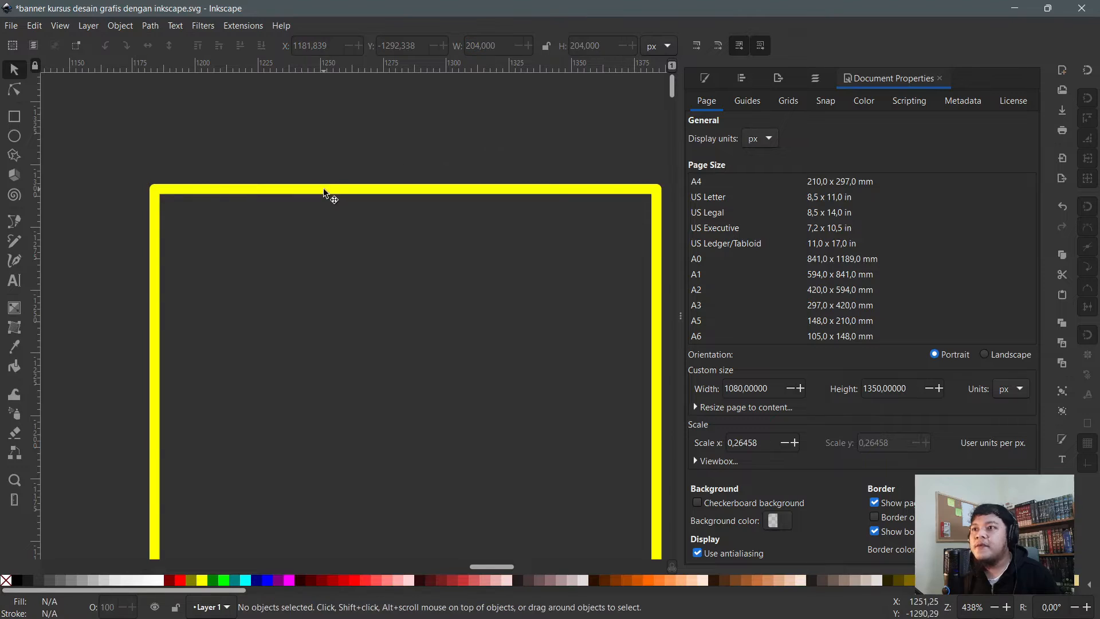
pyautogui.click(319, 192)
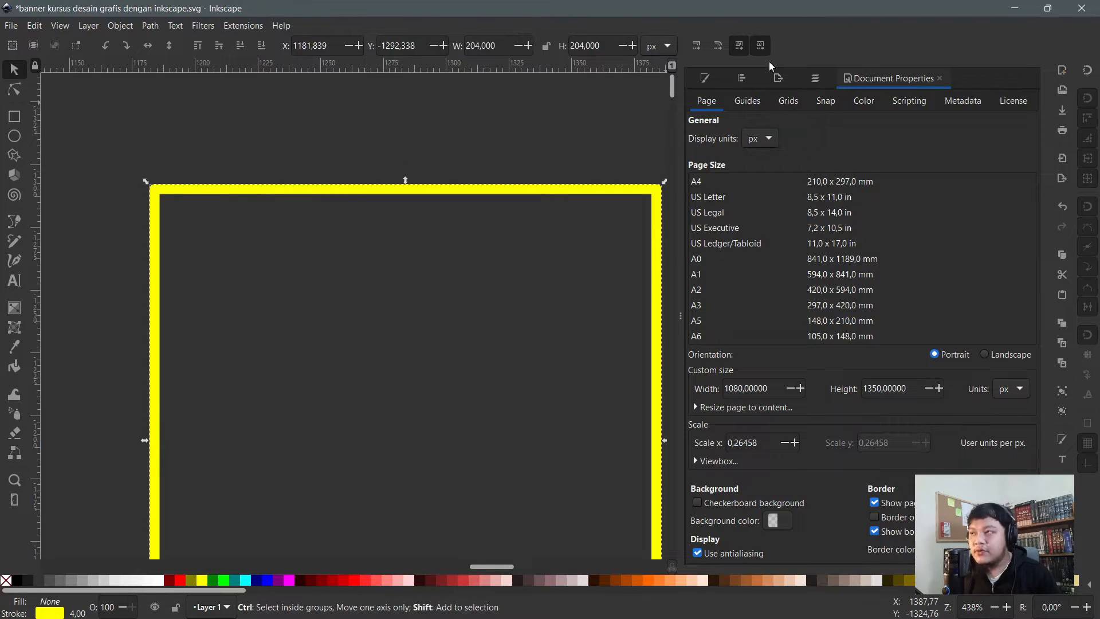
pyautogui.hotkey('ctrl', 'shift', 'f')
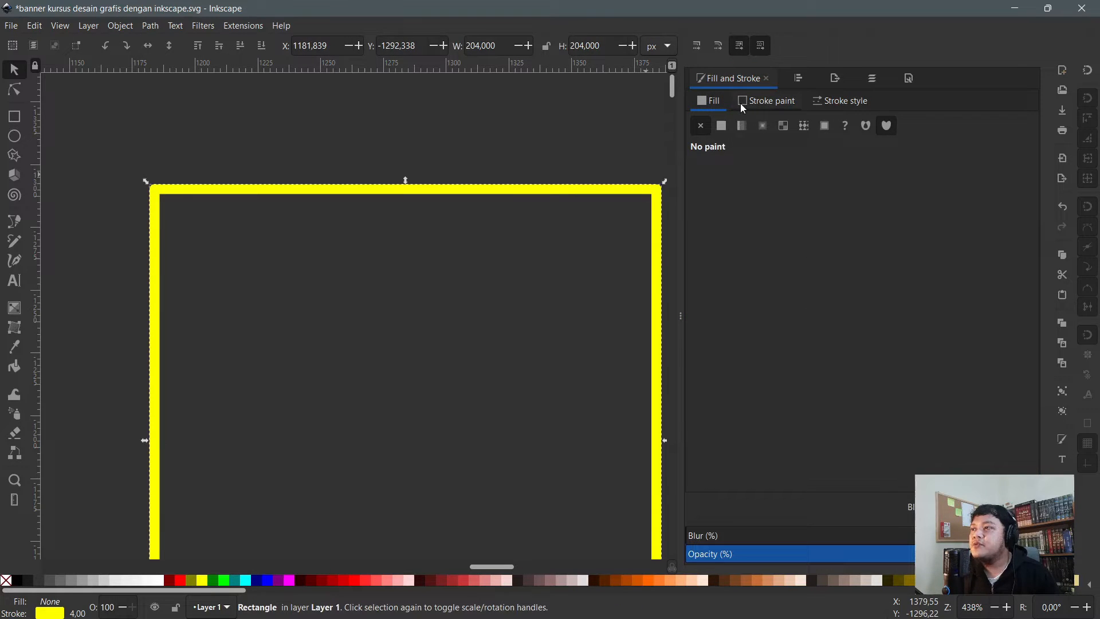
# - Keep the square unfilled and change its outline from yellow to green (R 37, G 255, B 0)
pyautogui.click(722, 126)
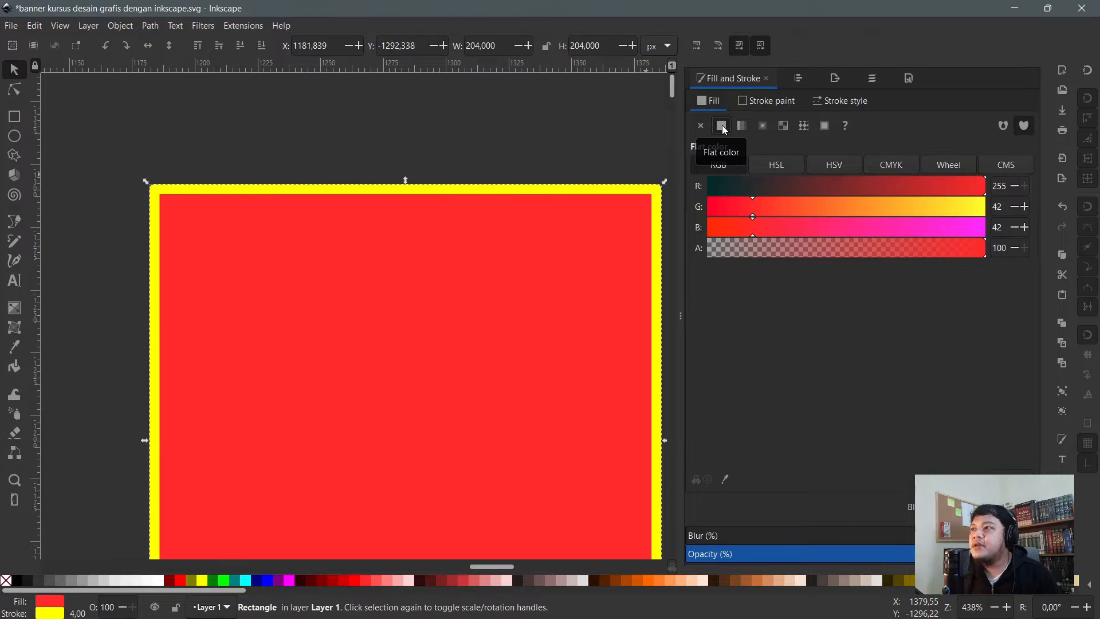
pyautogui.hotkey('ctrl', 'z')
pyautogui.click(767, 104)
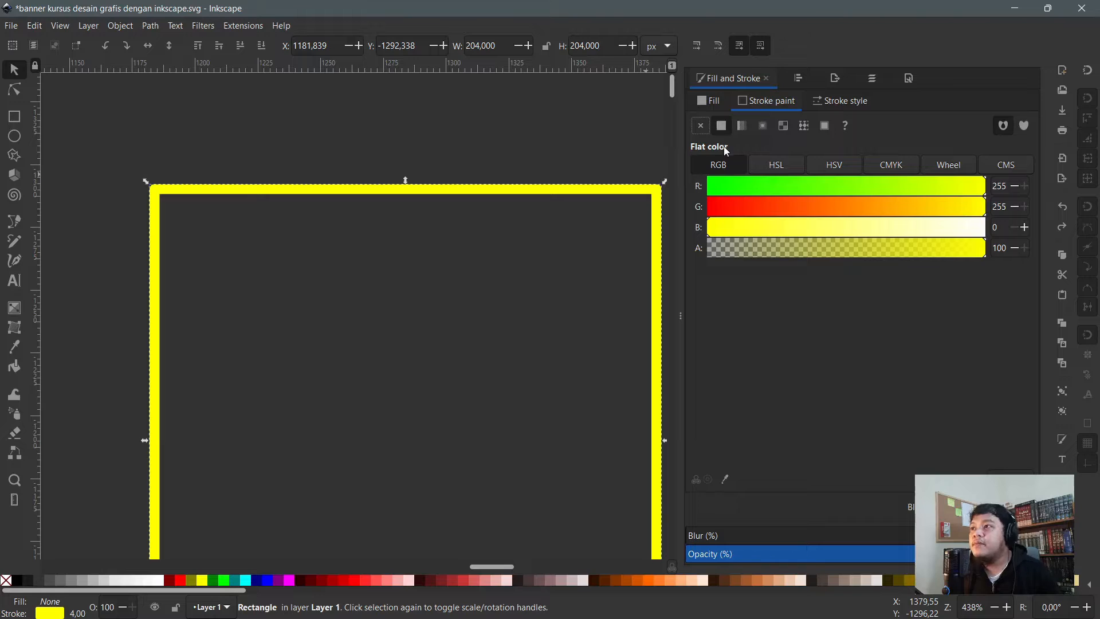
pyautogui.click(745, 185)
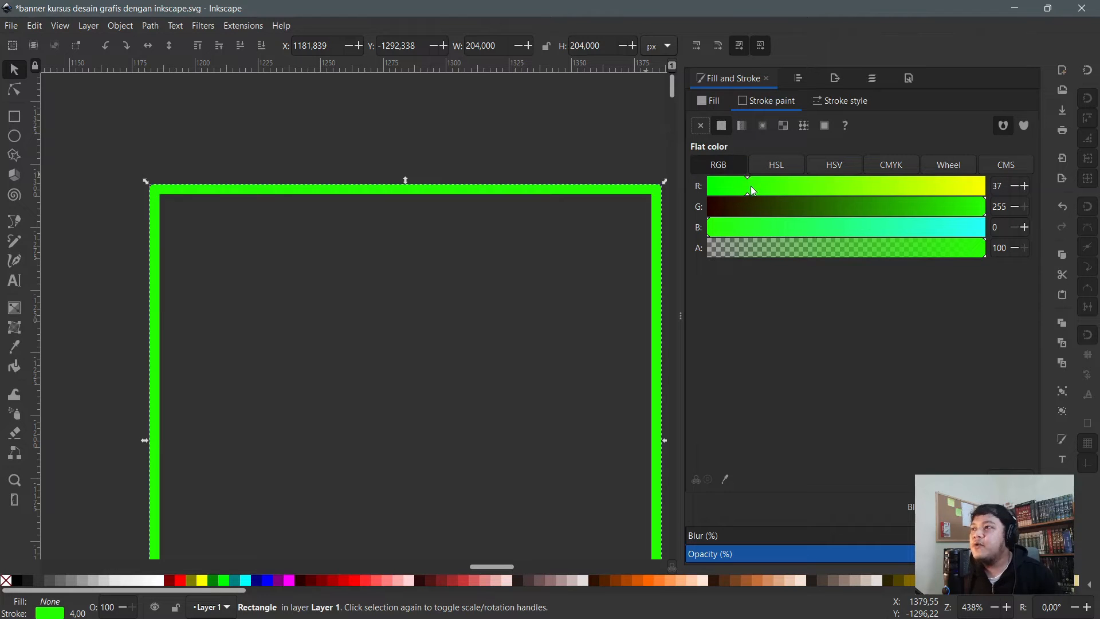
# - Set the square's outline width to 8 px, making it 208 × 208 px
pyautogui.click(835, 101)
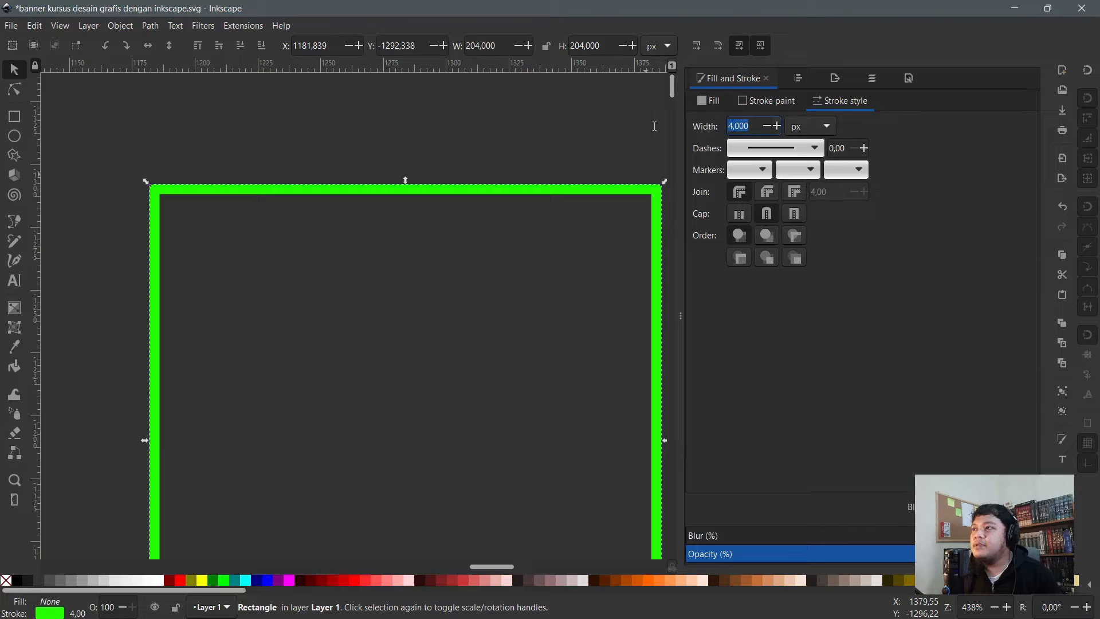
pyautogui.write('8')
pyautogui.press('Return')
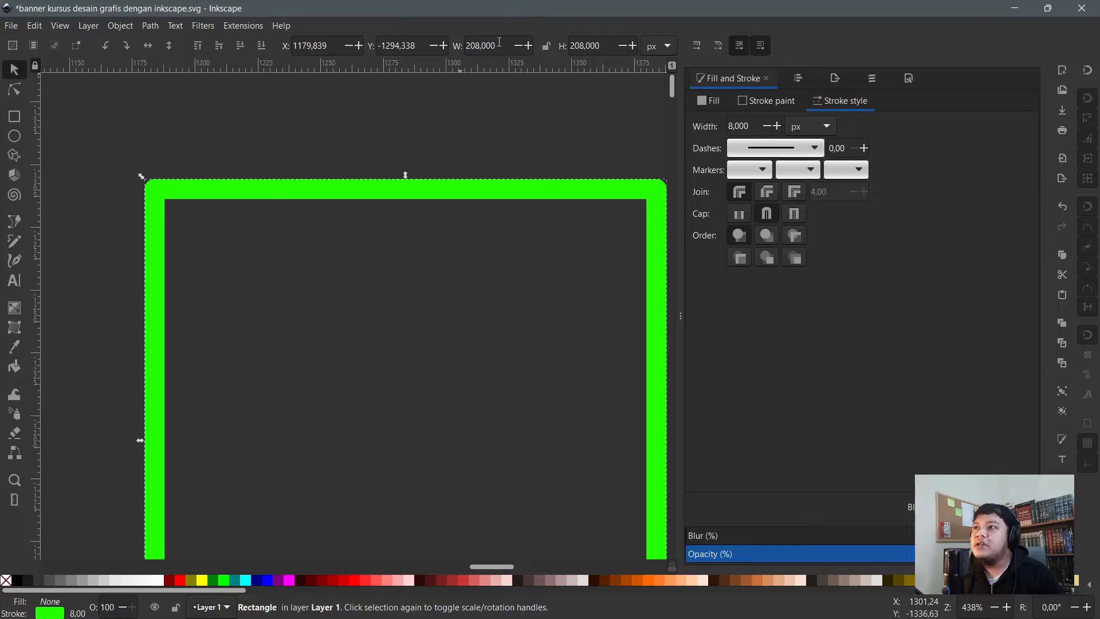
pyautogui.moveTo(499, 42); pyautogui.dragTo(461, 42)
pyautogui.moveTo(602, 40); pyautogui.dragTo(570, 41)
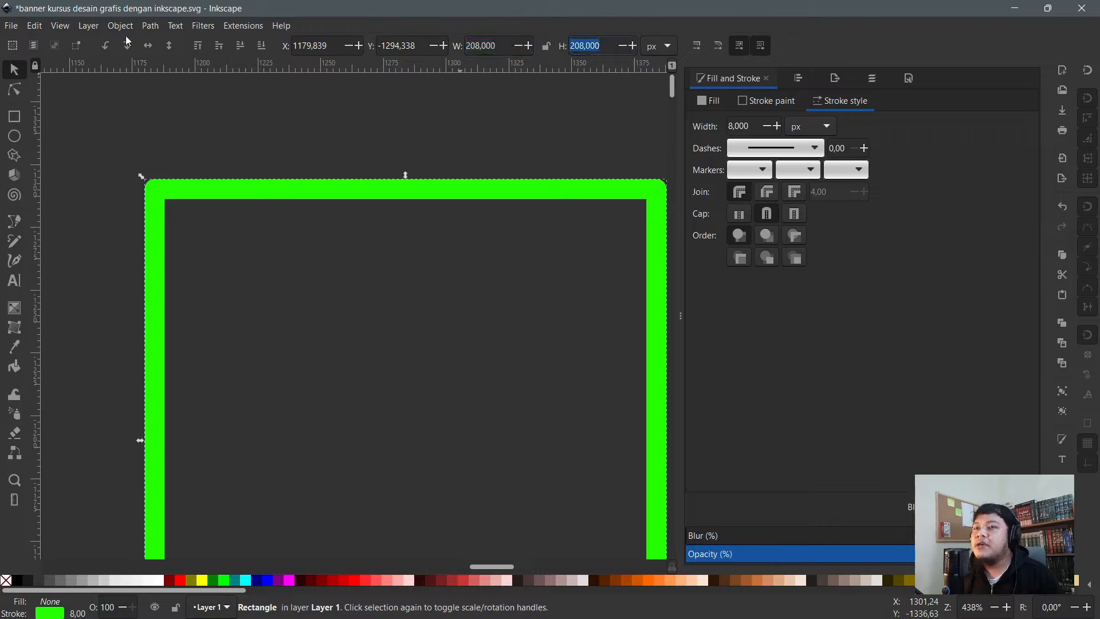
pyautogui.click(19, 116)
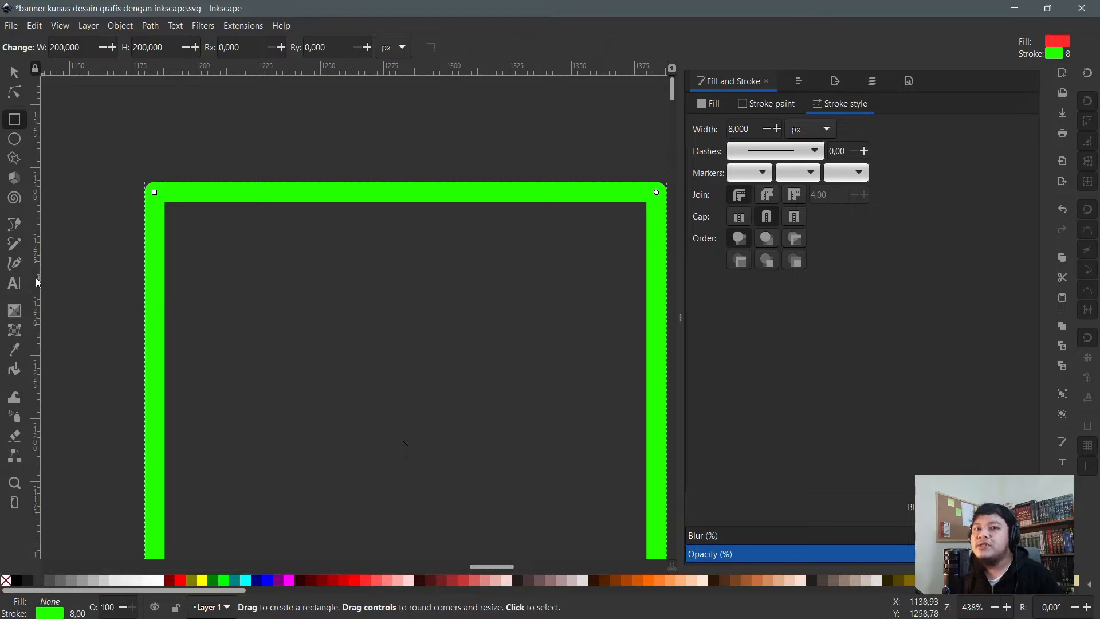
pyautogui.scroll(-2, 260, 248)
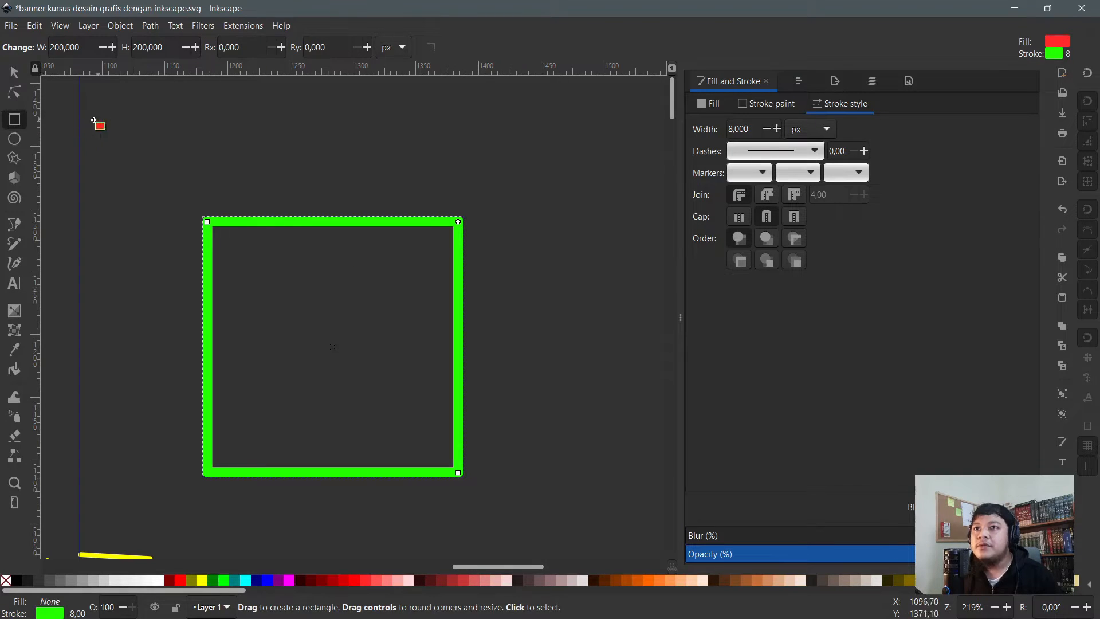
pyautogui.click(15, 71)
pyautogui.scroll(-2, 347, 311)
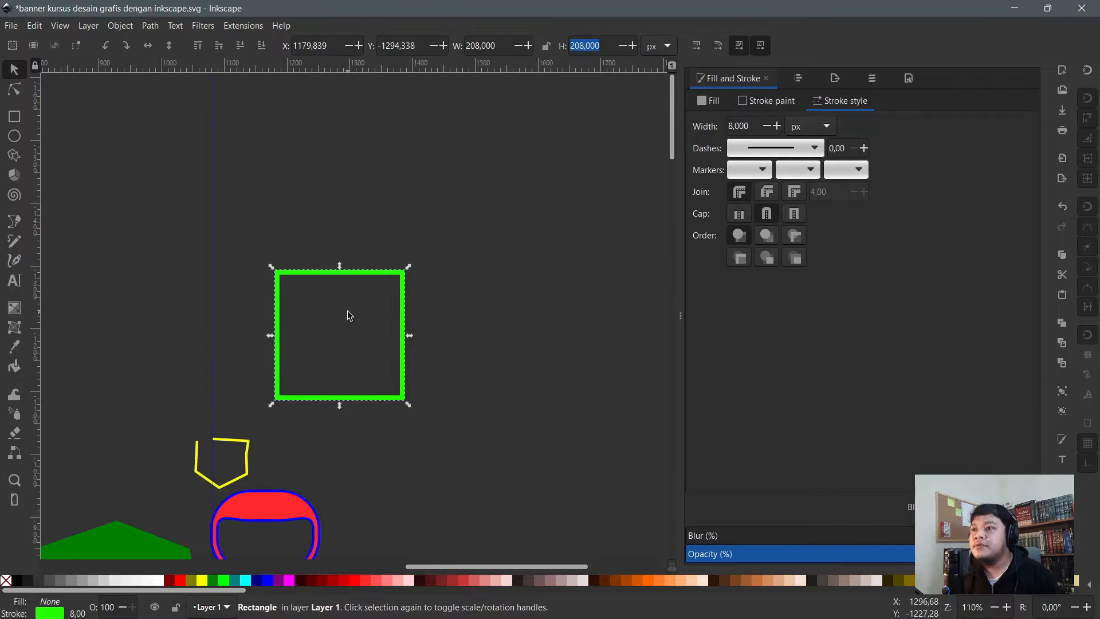
# - Delete the yellow and red shapes together
pyautogui.click(377, 183)
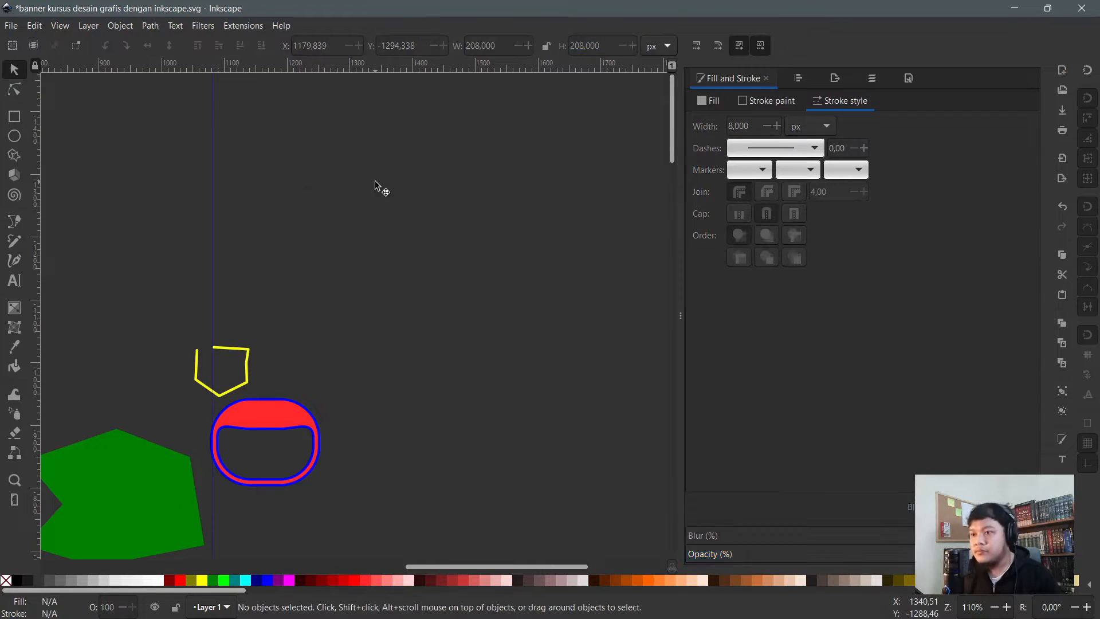
pyautogui.moveTo(131, 271); pyautogui.dragTo(410, 543)
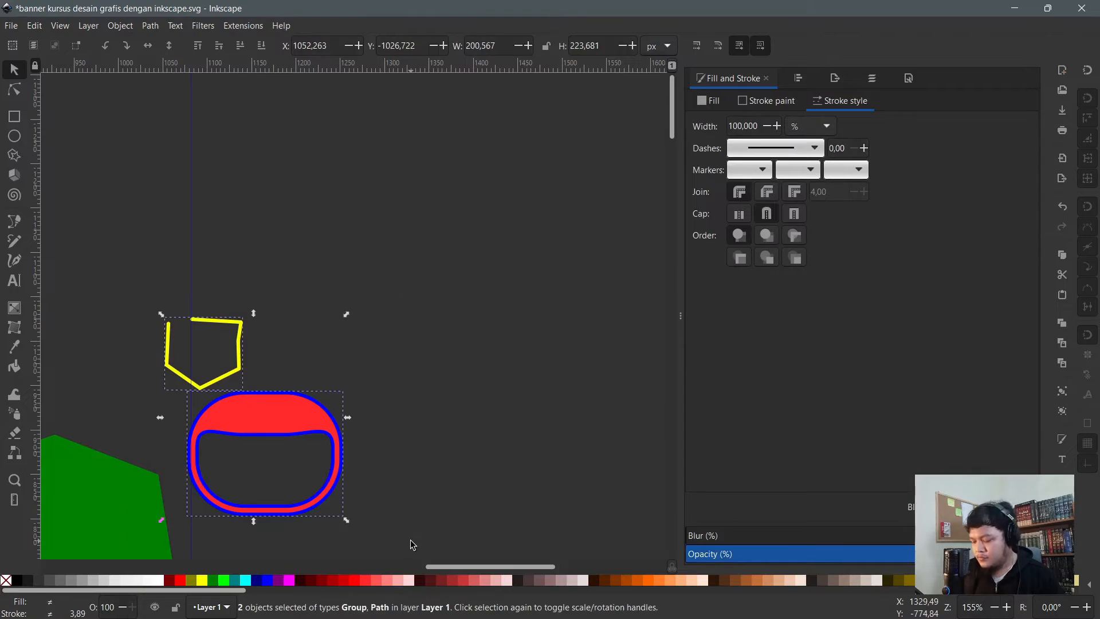
pyautogui.press('+')
pyautogui.press('Delete')
pyautogui.press('+')
pyautogui.press('+')
pyautogui.press('+')
pyautogui.press('+')
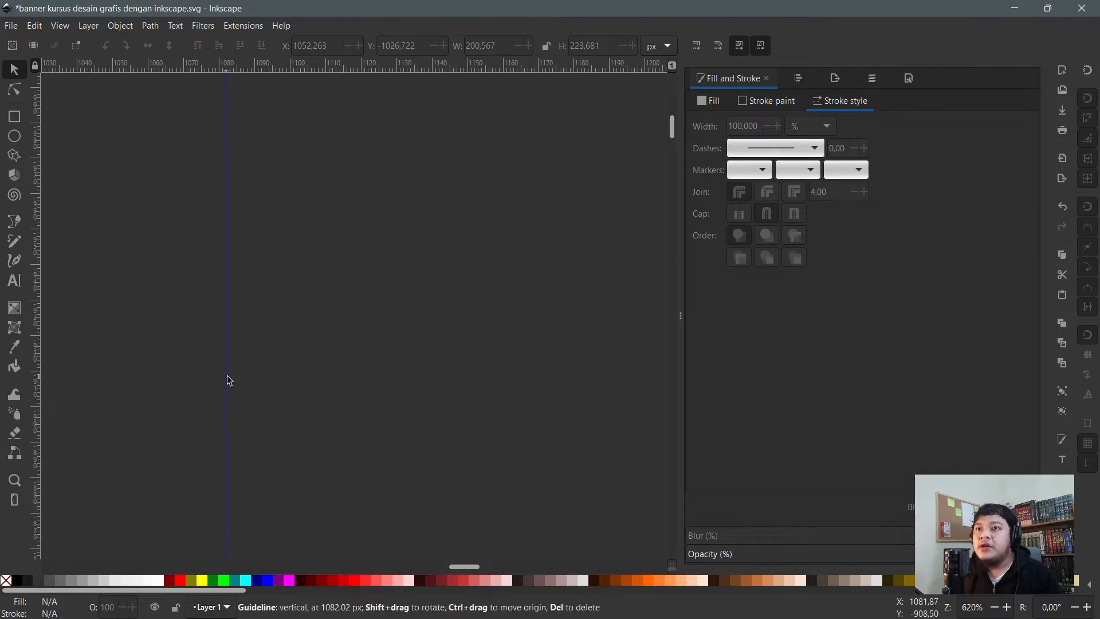
# - Draw a red circle and move it beside the green shape
pyautogui.click(15, 135)
pyautogui.moveTo(255, 205); pyautogui.dragTo(527, 472)
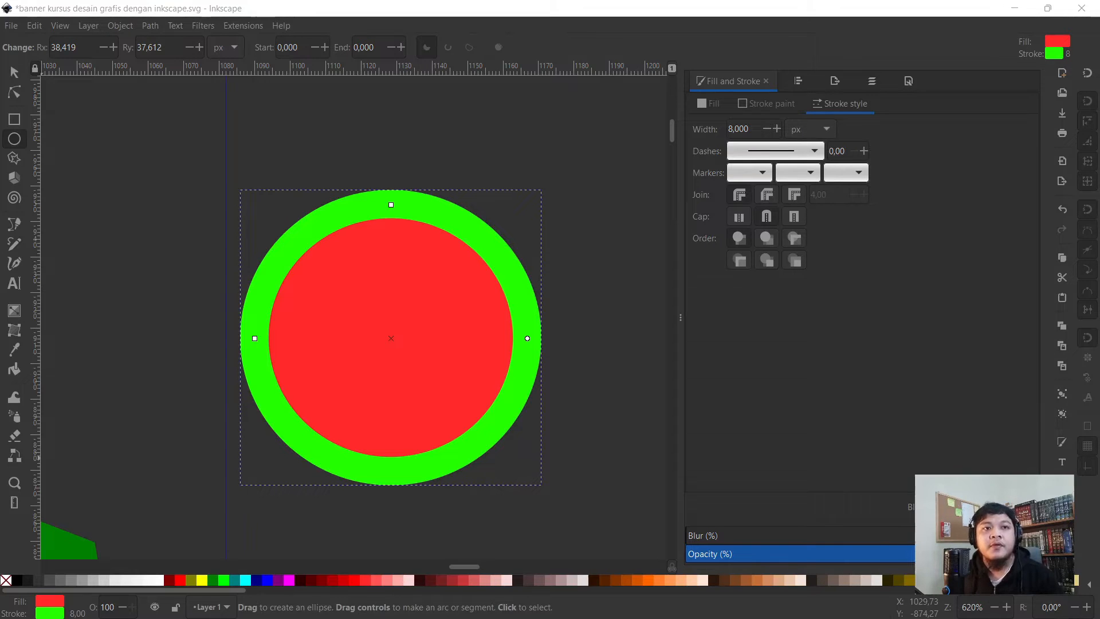
pyautogui.hotkey('alt', 'Tab')
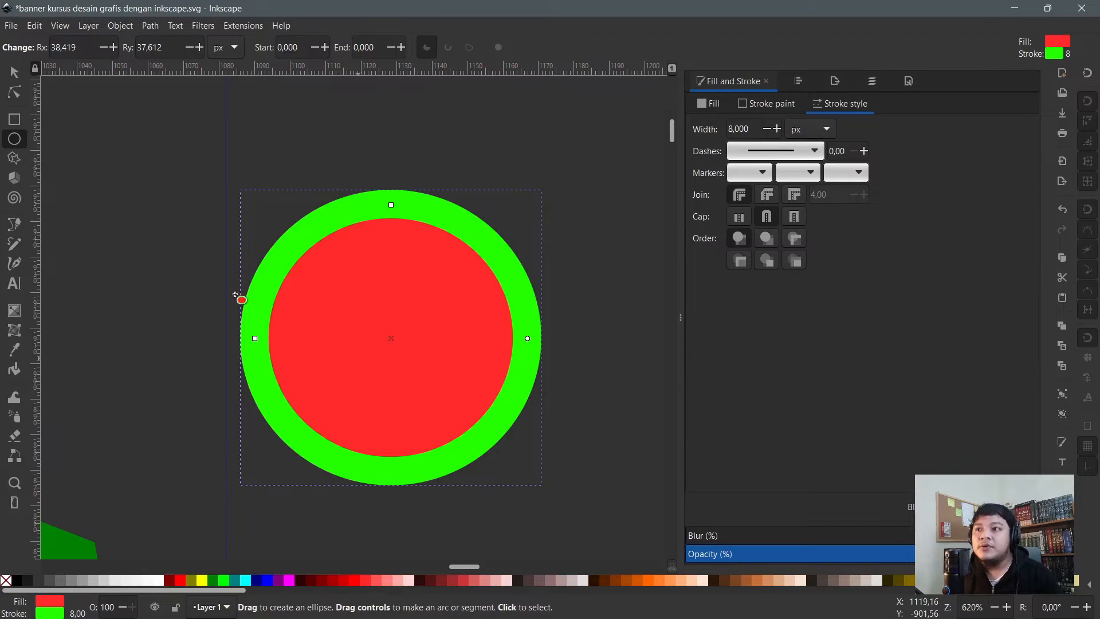
pyautogui.press('s')
pyautogui.moveTo(392, 310); pyautogui.dragTo(289, 261)
pyautogui.scroll(-1, 367, 327)
pyautogui.moveTo(399, 332); pyautogui.dragTo(423, 352)
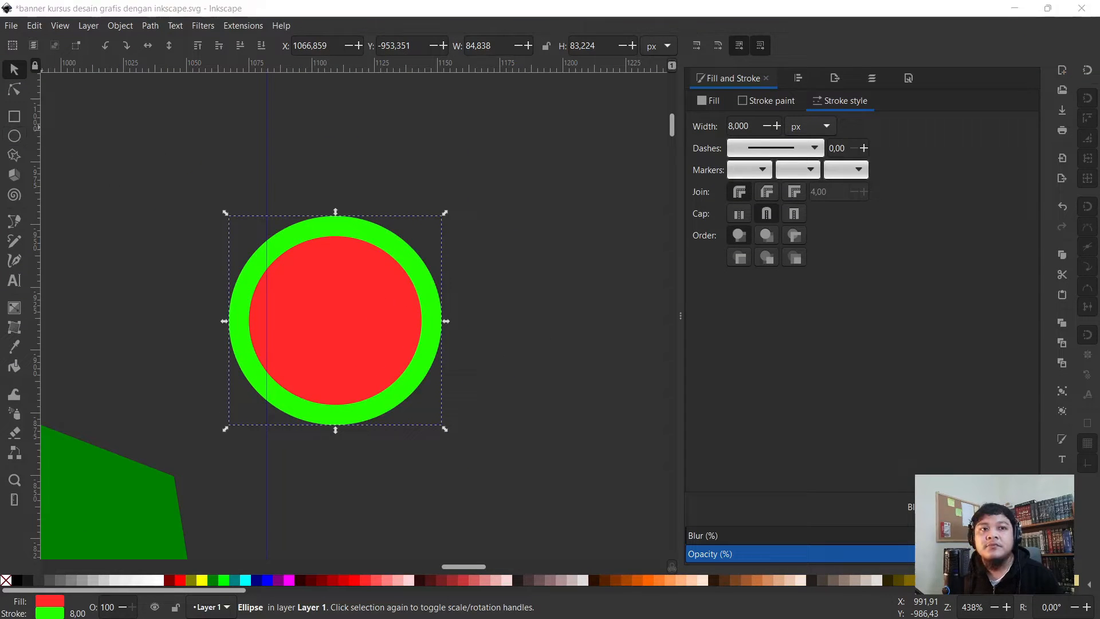
# - Reposition the circle and remove its green outline, leaving it plain red
pyautogui.click(19, 139)
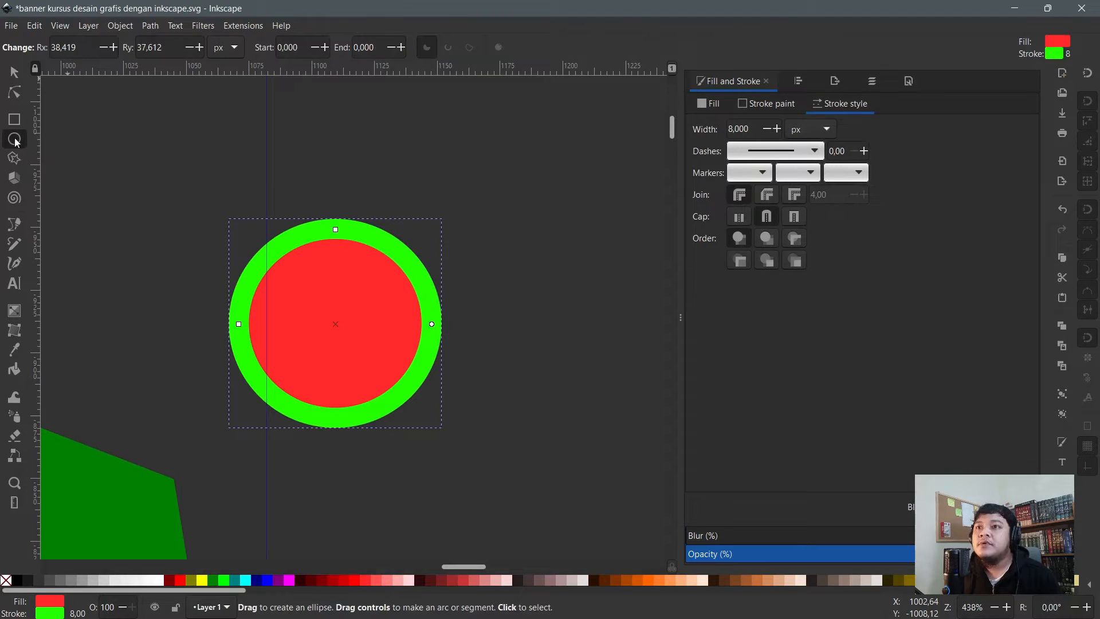
pyautogui.tripleClick(84, 50)
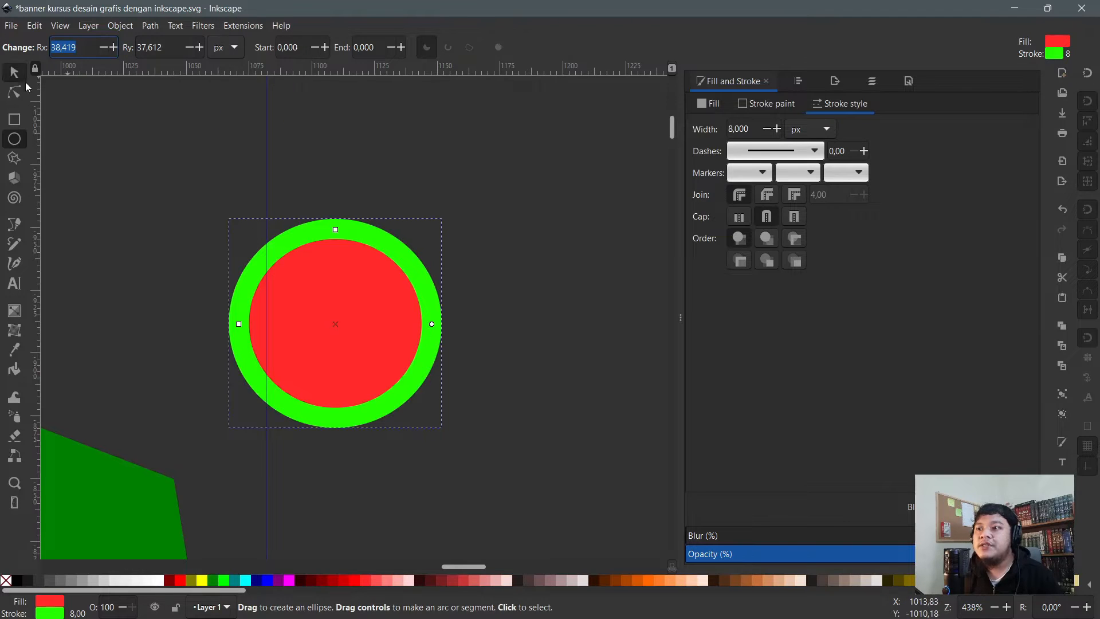
pyautogui.click(14, 72)
pyautogui.moveTo(397, 284); pyautogui.dragTo(391, 256)
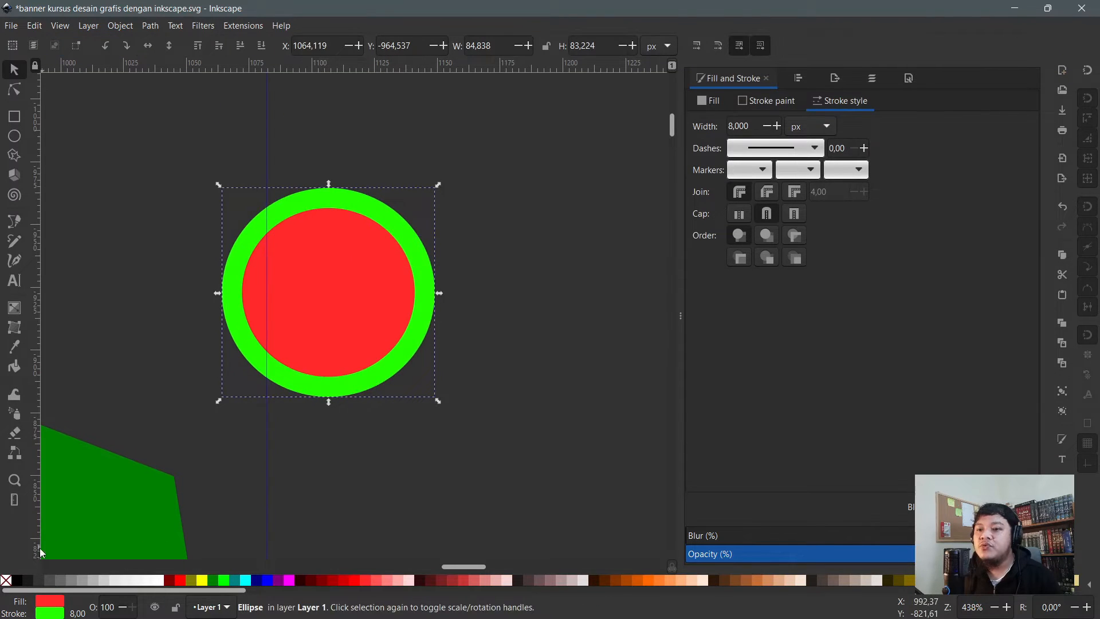
pyautogui.keyDown('shift'); pyautogui.click(6, 580); pyautogui.keyUp('shift')
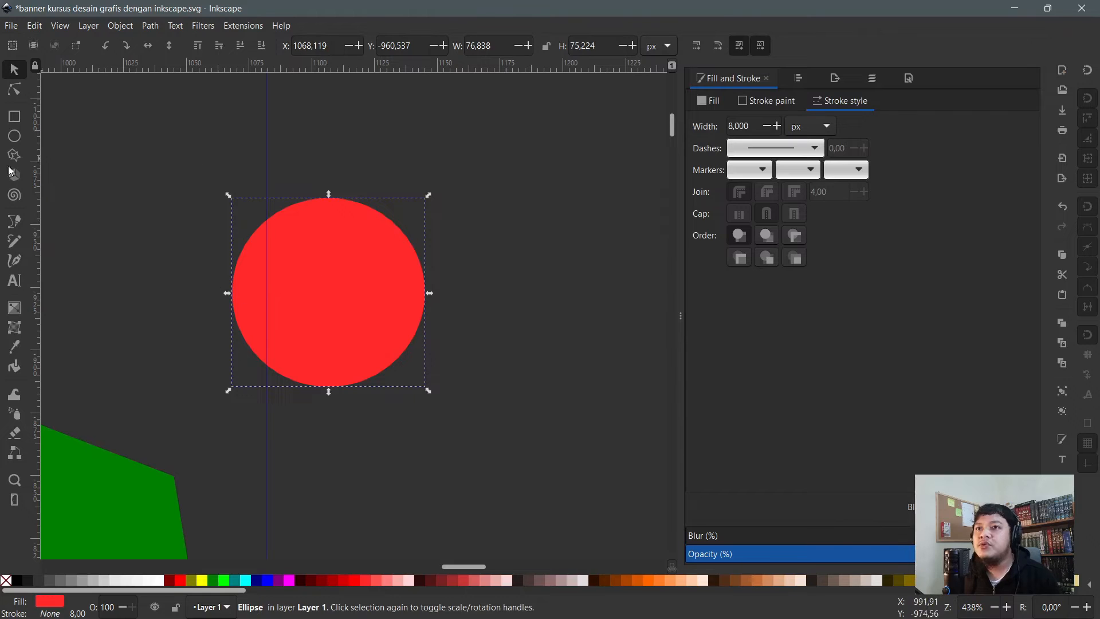
# - Try arc end angles of 90° and then 60° on the red circle
pyautogui.press('r')
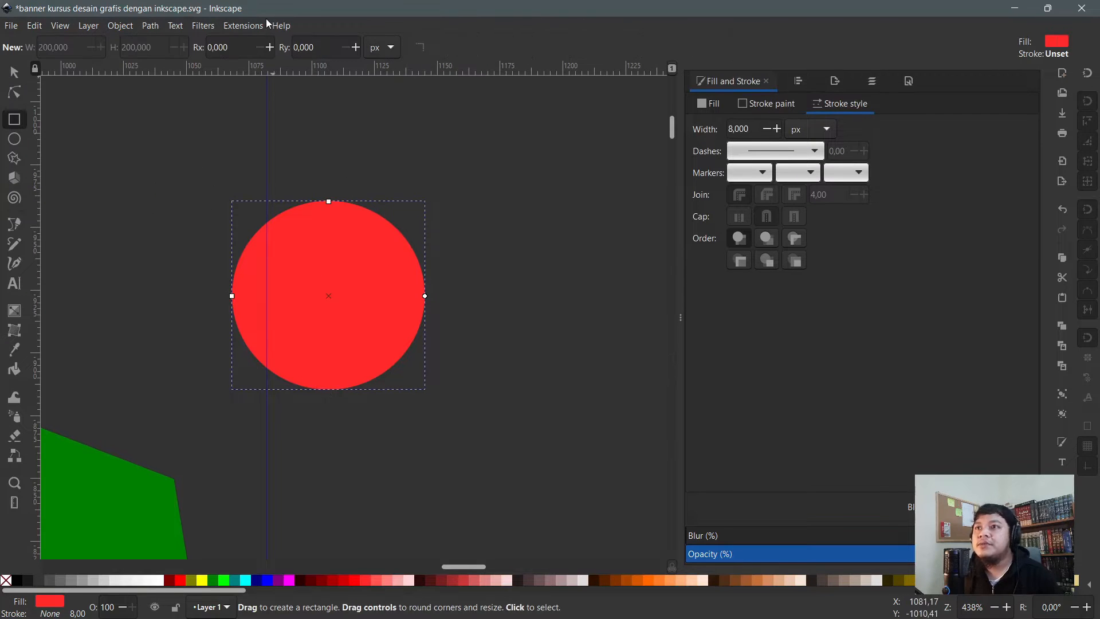
pyautogui.click(15, 138)
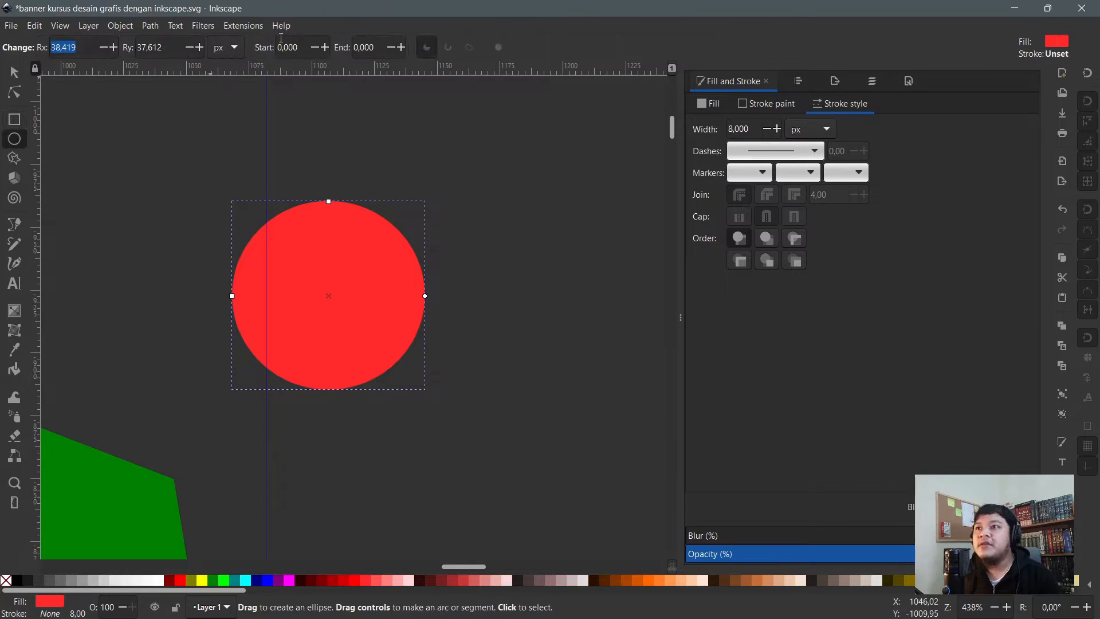
pyautogui.doubleClick(372, 48)
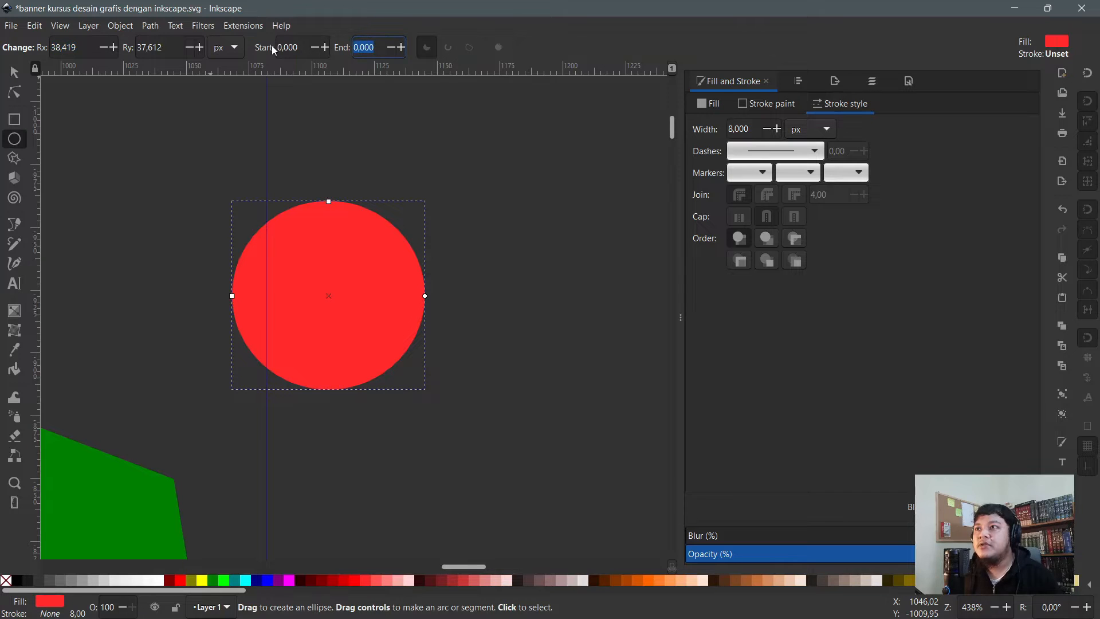
pyautogui.write('90')
pyautogui.press('Return')
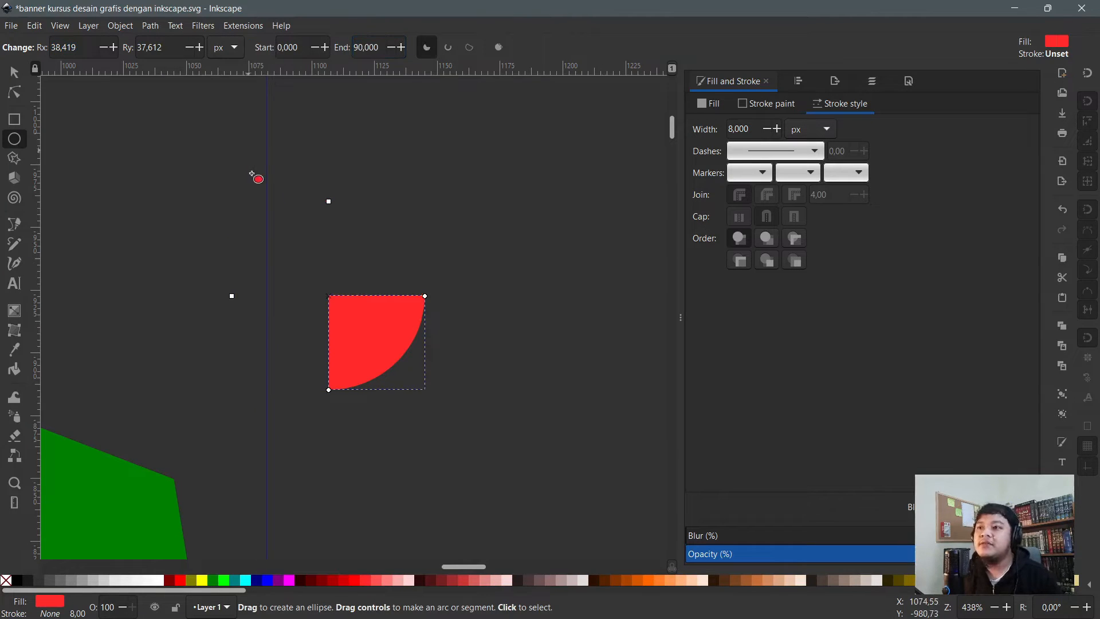
pyautogui.doubleClick(385, 47)
pyautogui.write('60')
pyautogui.press('Return')
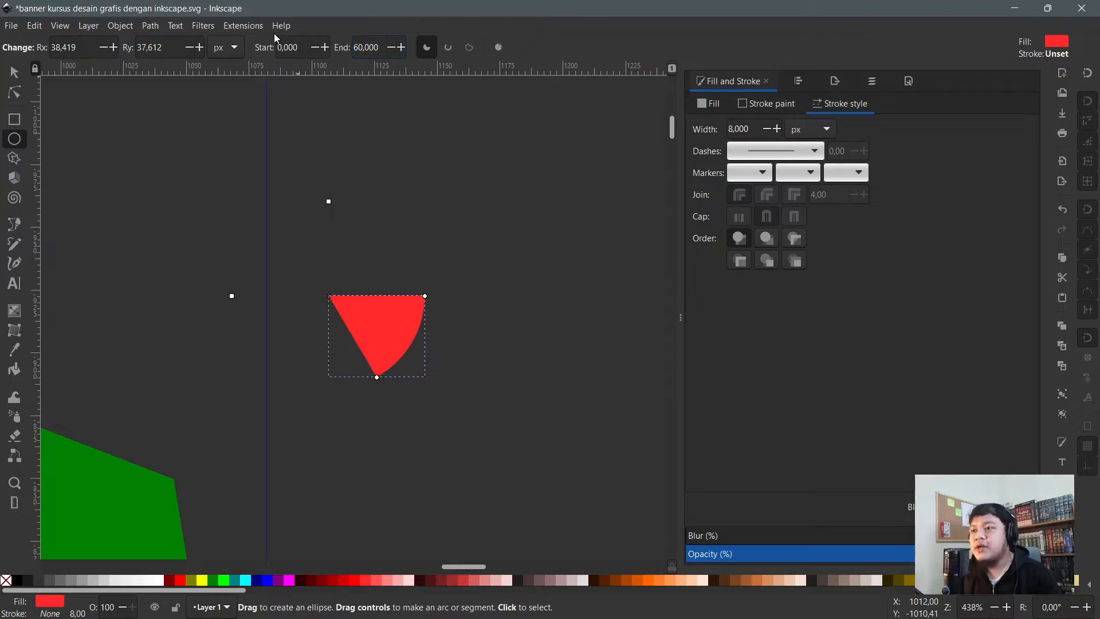
# - Set the arc end to 270° and keep the Slice type for a three-quarter pie
pyautogui.hotkey('ctrl', 'a')
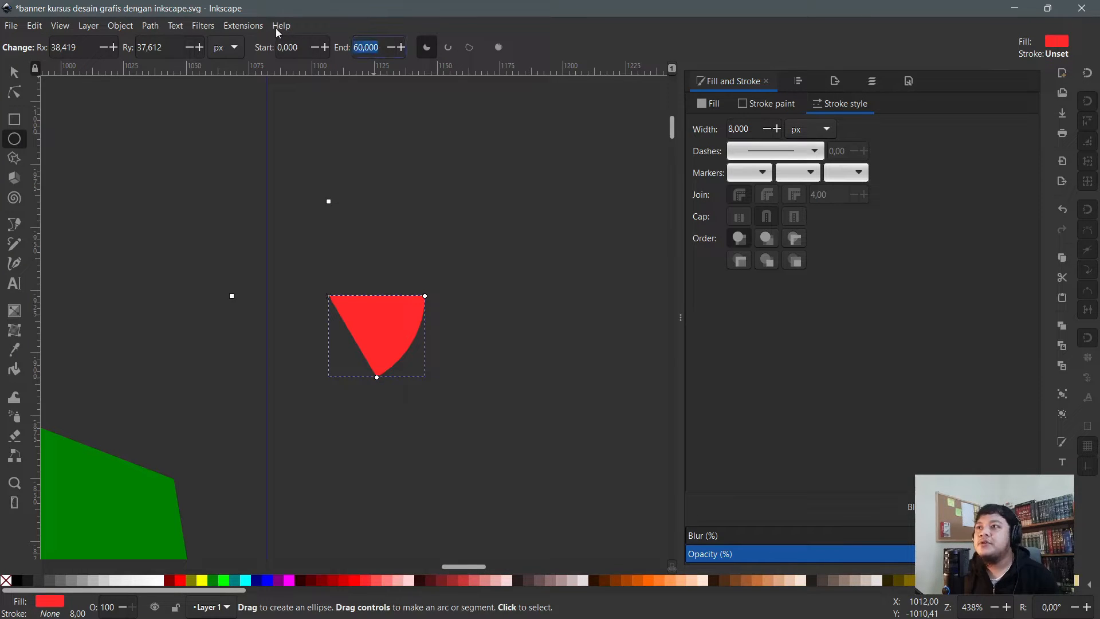
pyautogui.write('270')
pyautogui.press('Return')
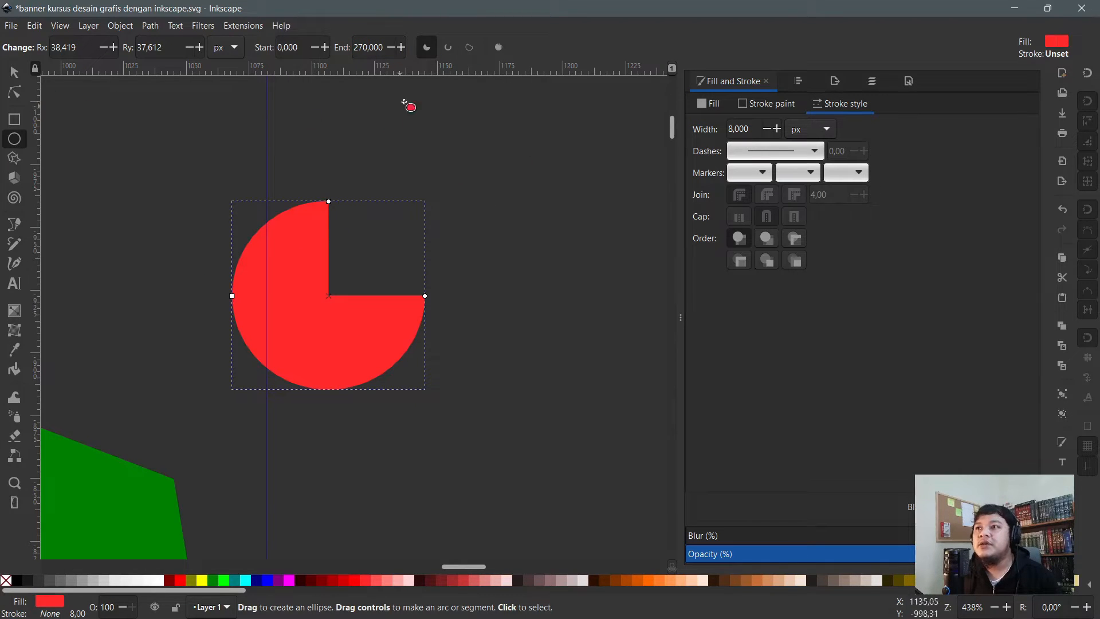
pyautogui.click(448, 49)
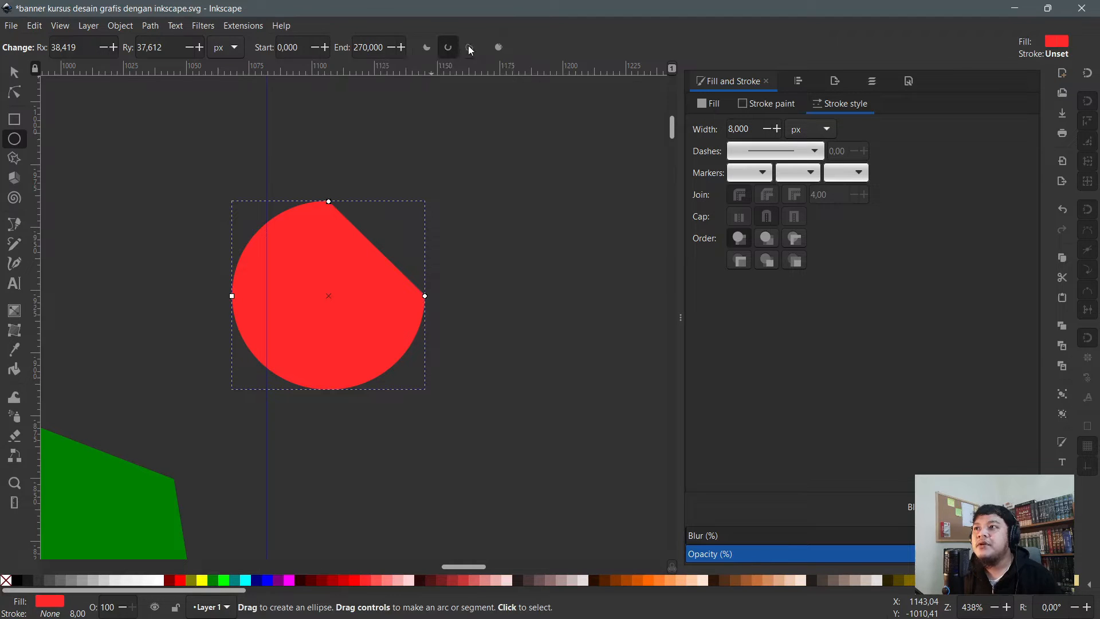
pyautogui.click(421, 52)
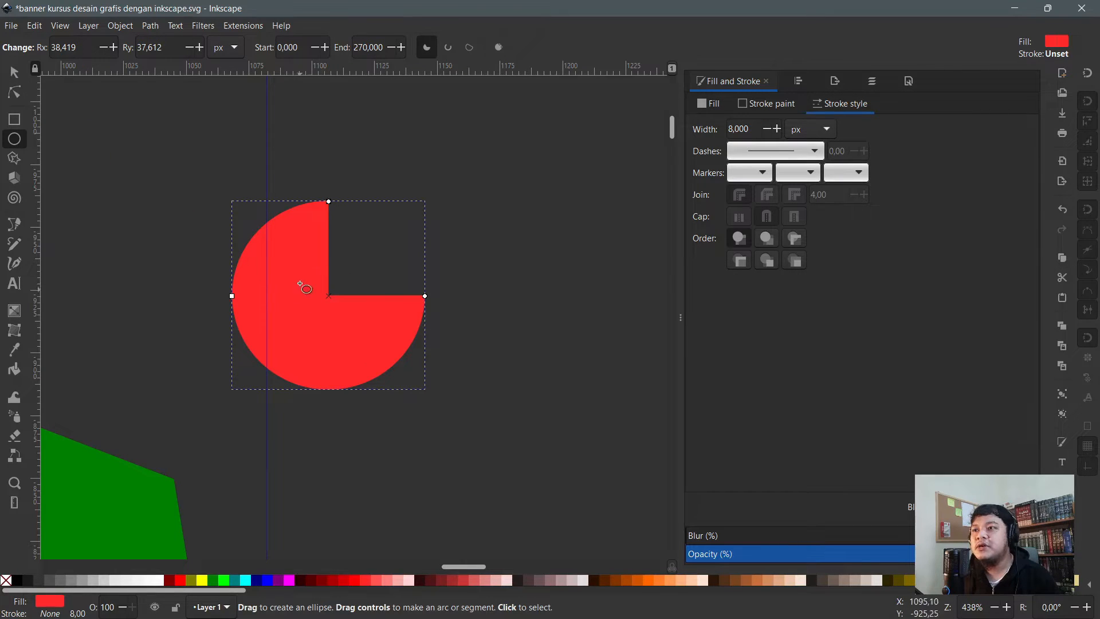
pyautogui.click(14, 72)
# - Delete the pie slice and draw a red square with Rx/Ry 20 above the green shape
pyautogui.press('Escape')
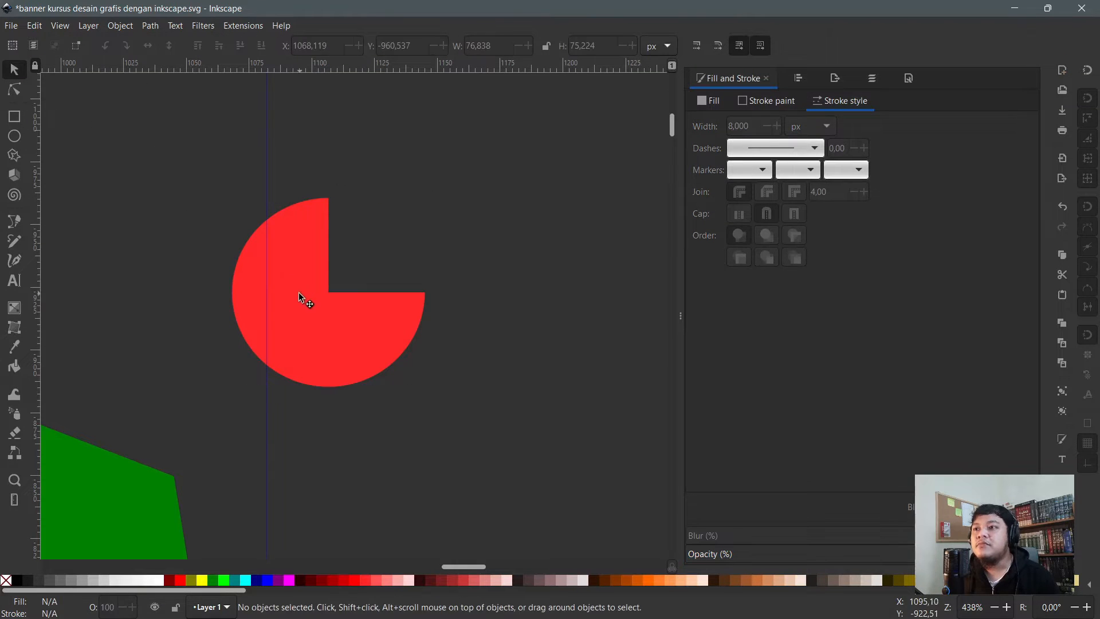
pyautogui.click(290, 288)
pyautogui.press('Delete')
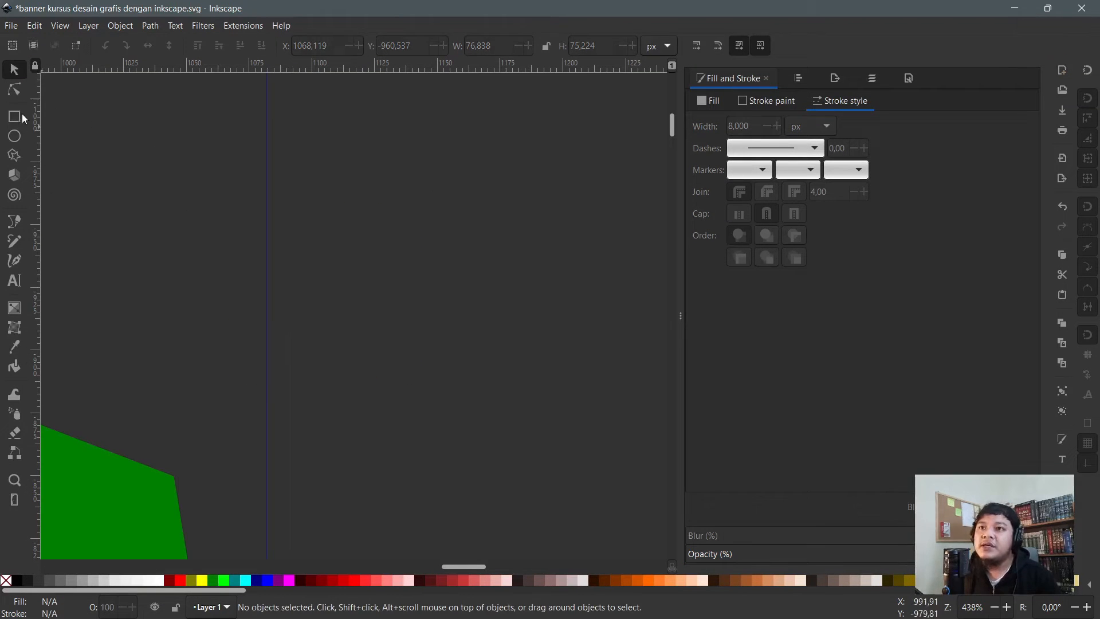
pyautogui.click(14, 117)
pyautogui.moveTo(149, 149); pyautogui.dragTo(328, 350)
# - Draw a red three-quarter pie beside the square, then delete it
pyautogui.click(15, 139)
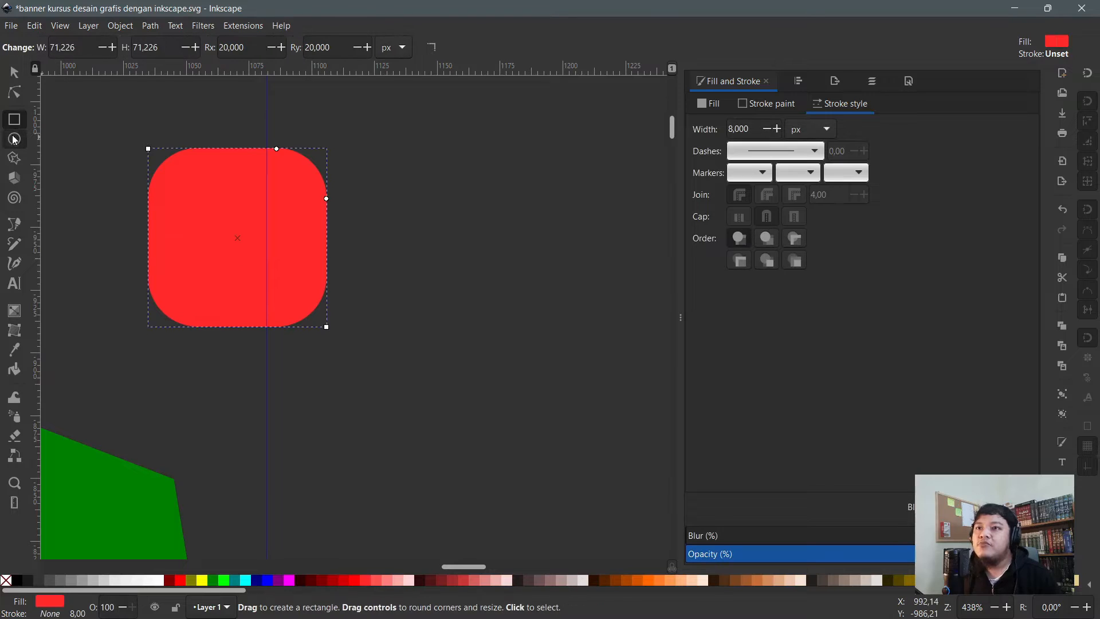
pyautogui.moveTo(366, 209); pyautogui.dragTo(591, 447)
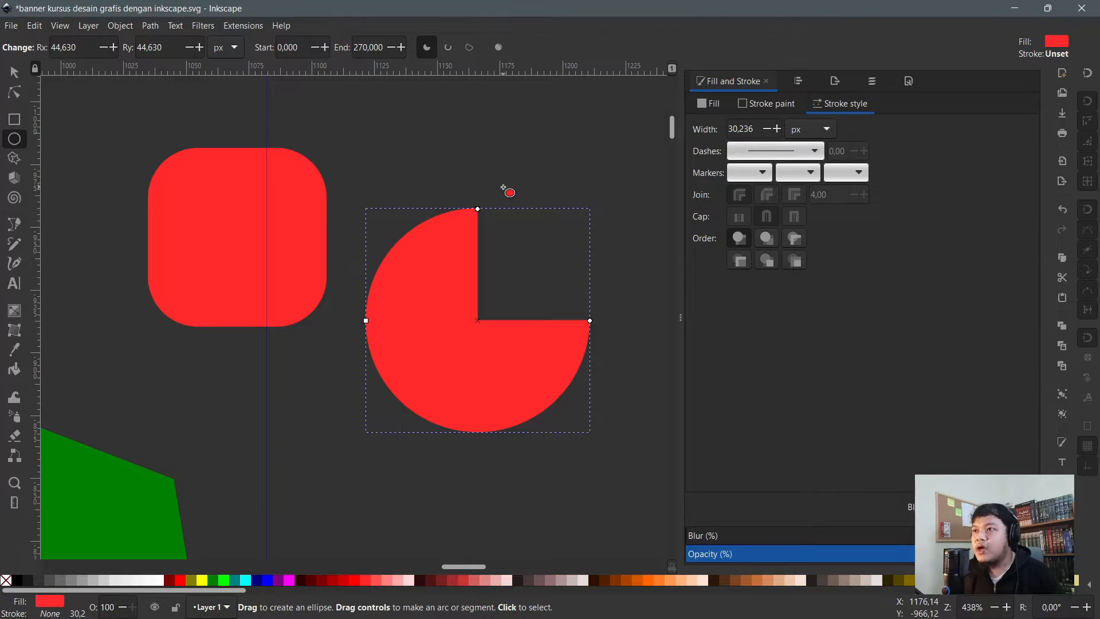
pyautogui.press('s')
pyautogui.press('Delete')
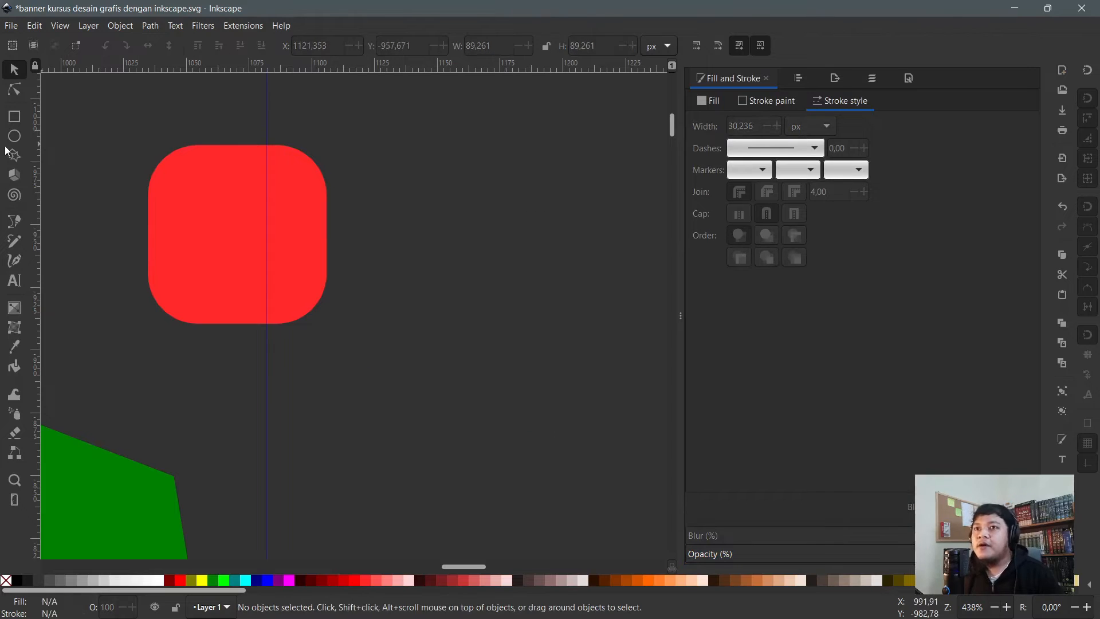
# - Draw a red circle 87.435 px across right of the square and make it whole
pyautogui.click(14, 136)
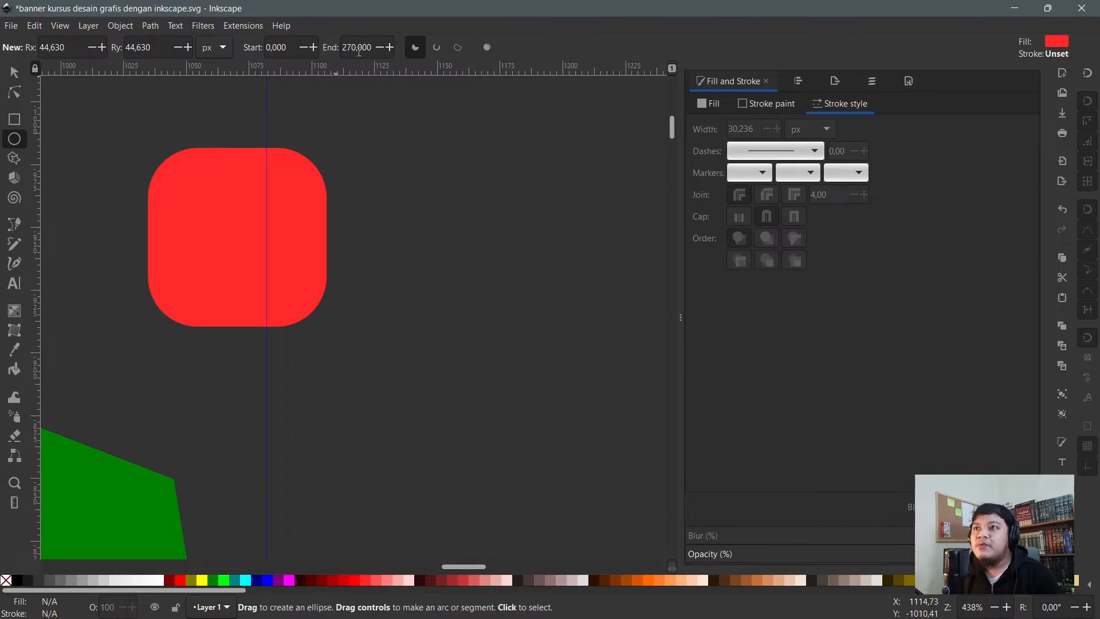
pyautogui.moveTo(354, 139); pyautogui.dragTo(576, 398)
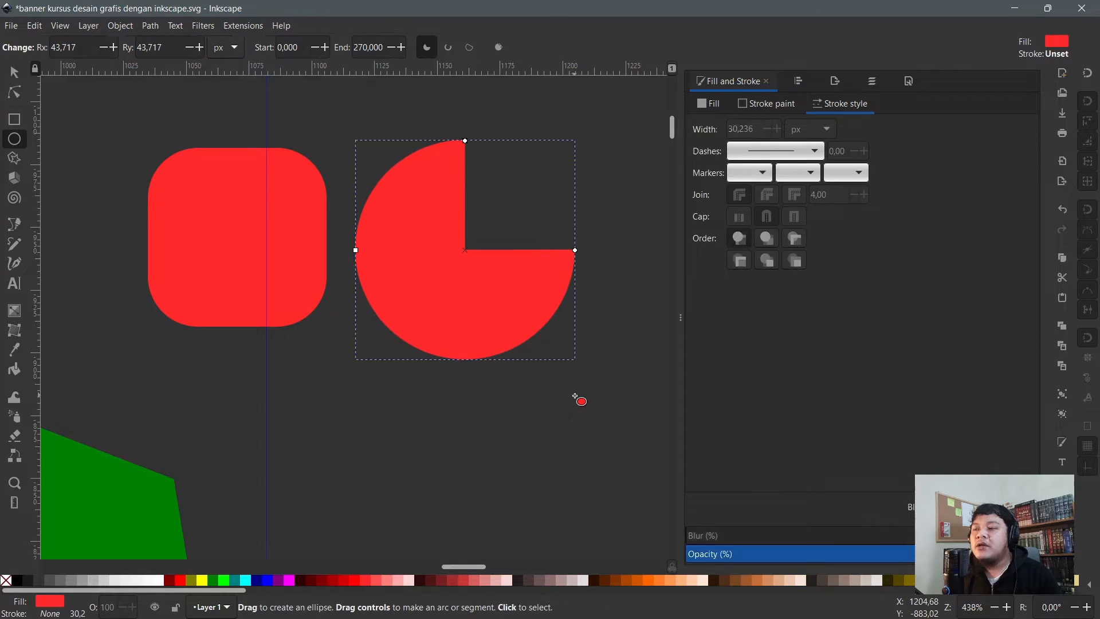
pyautogui.click(504, 48)
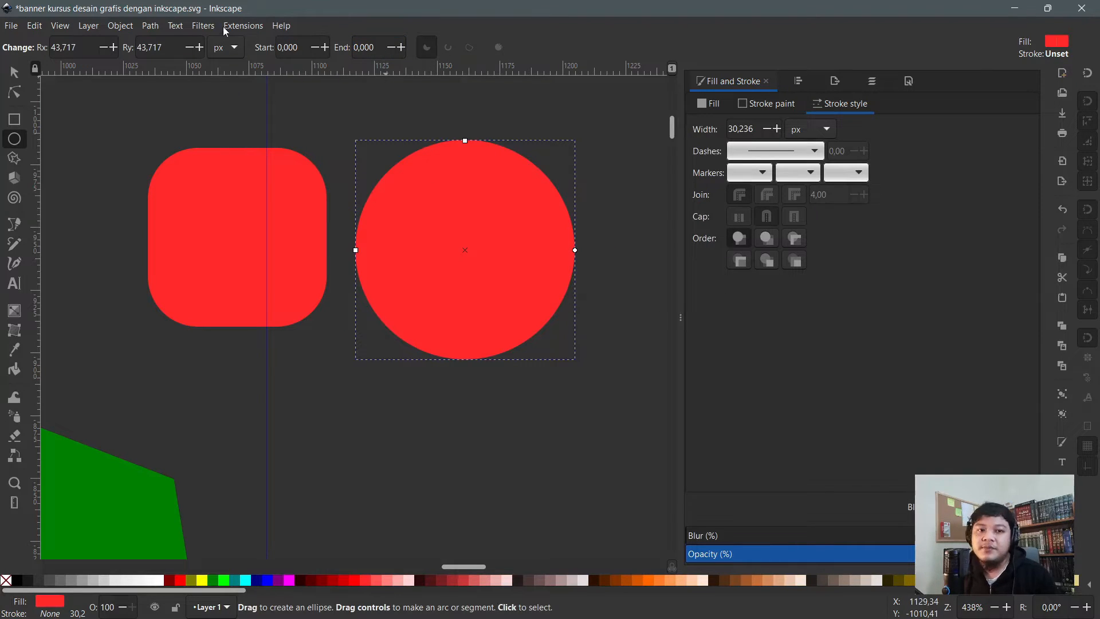
pyautogui.click(15, 71)
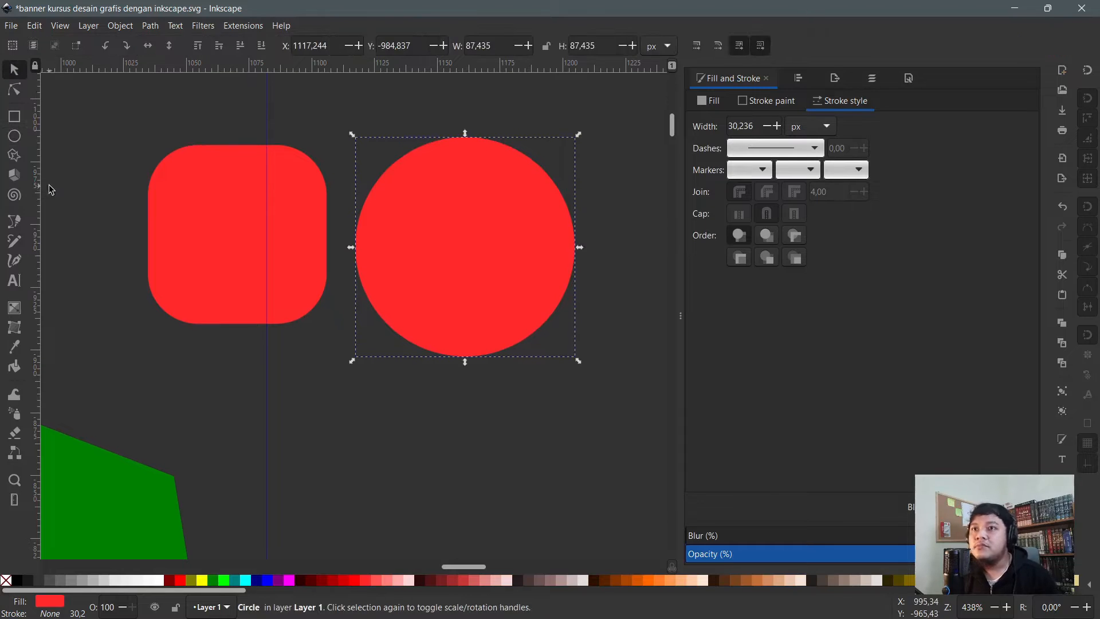
pyautogui.click(14, 156)
# - Draw a red triangle below the square, move it lower, and raise it to a pentagon
pyautogui.scroll(-5, 246, 171)
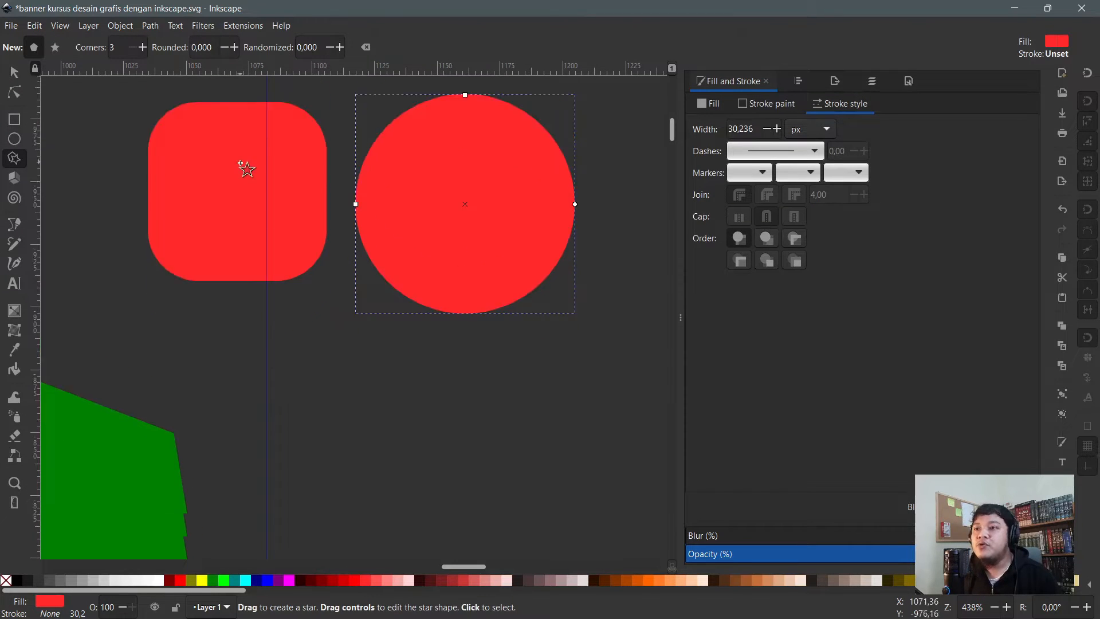
pyautogui.scroll(3, 292, 252)
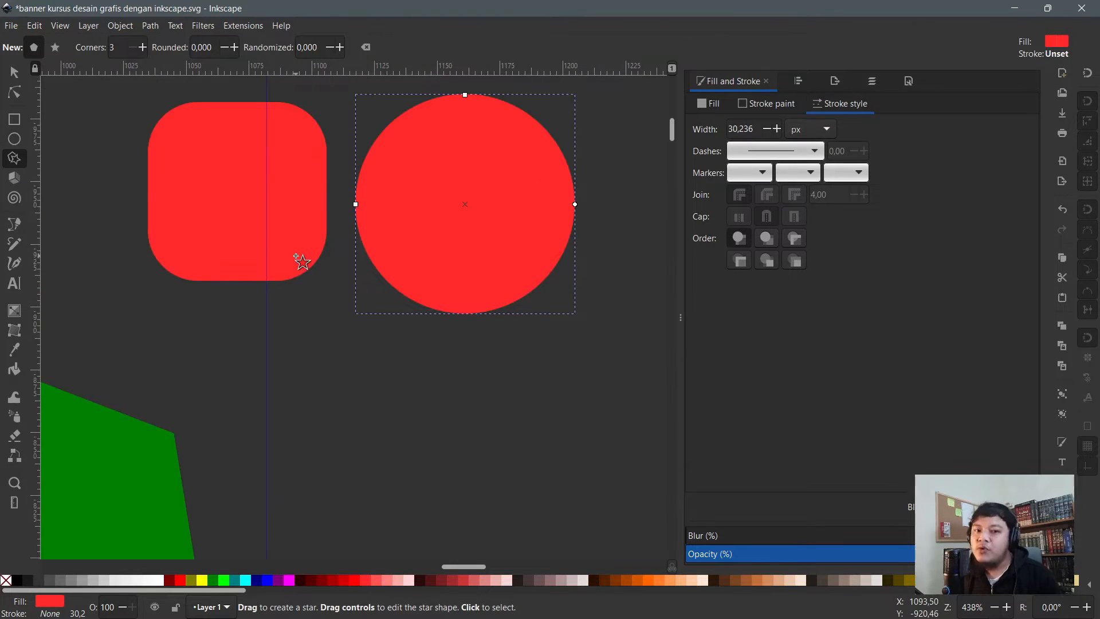
pyautogui.moveTo(340, 352); pyautogui.dragTo(433, 411)
pyautogui.press('s')
pyautogui.moveTo(339, 352); pyautogui.dragTo(387, 468)
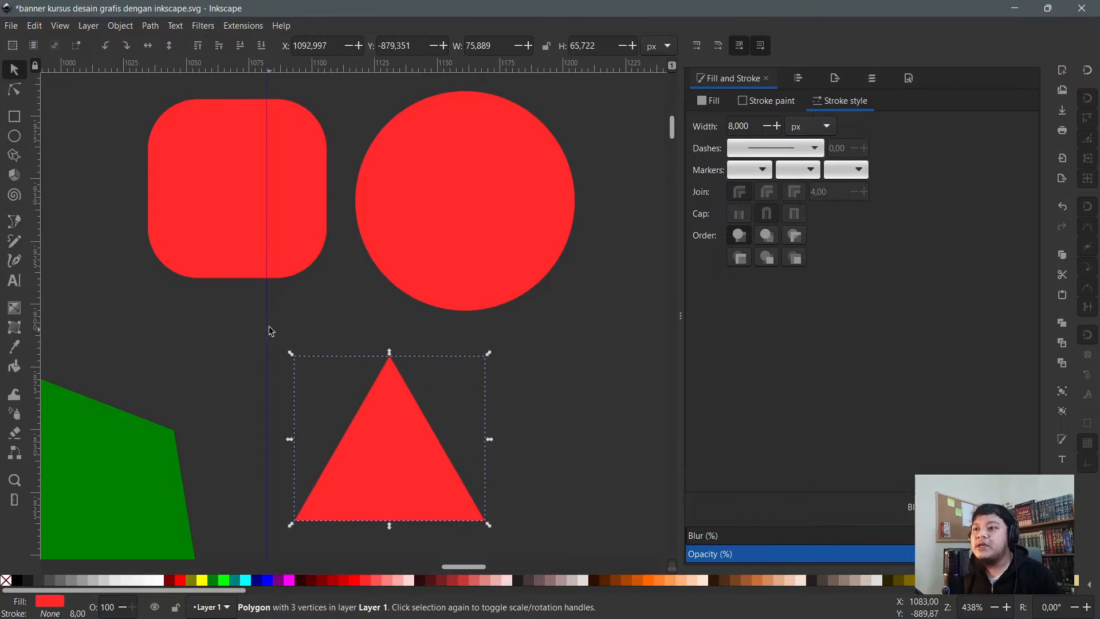
pyautogui.press('n')
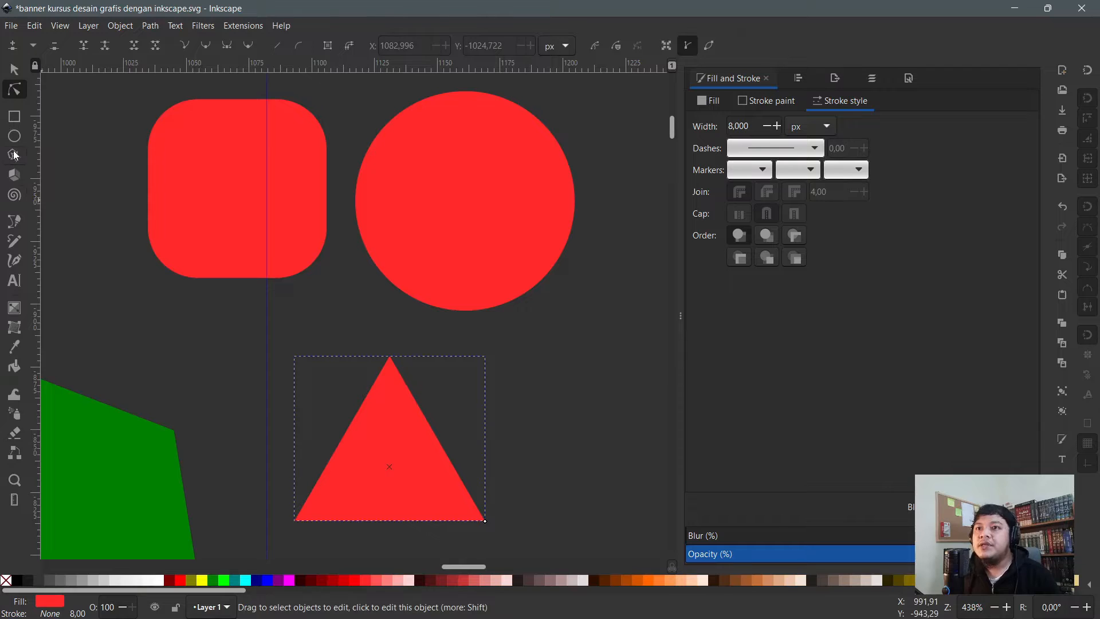
pyautogui.click(14, 155)
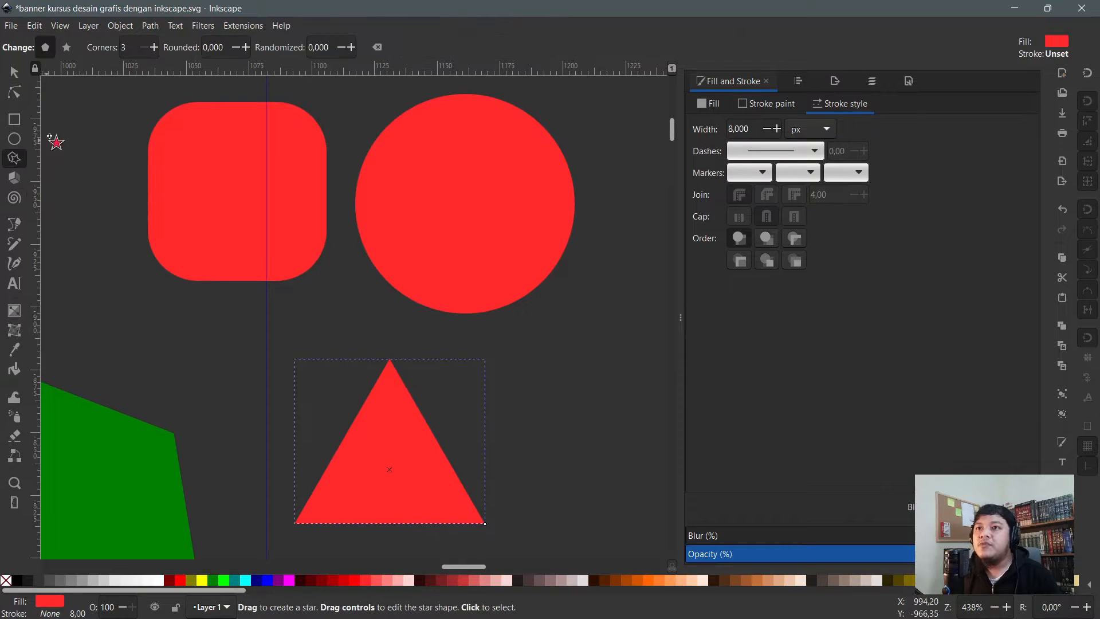
pyautogui.click(157, 52)
pyautogui.click(156, 52)
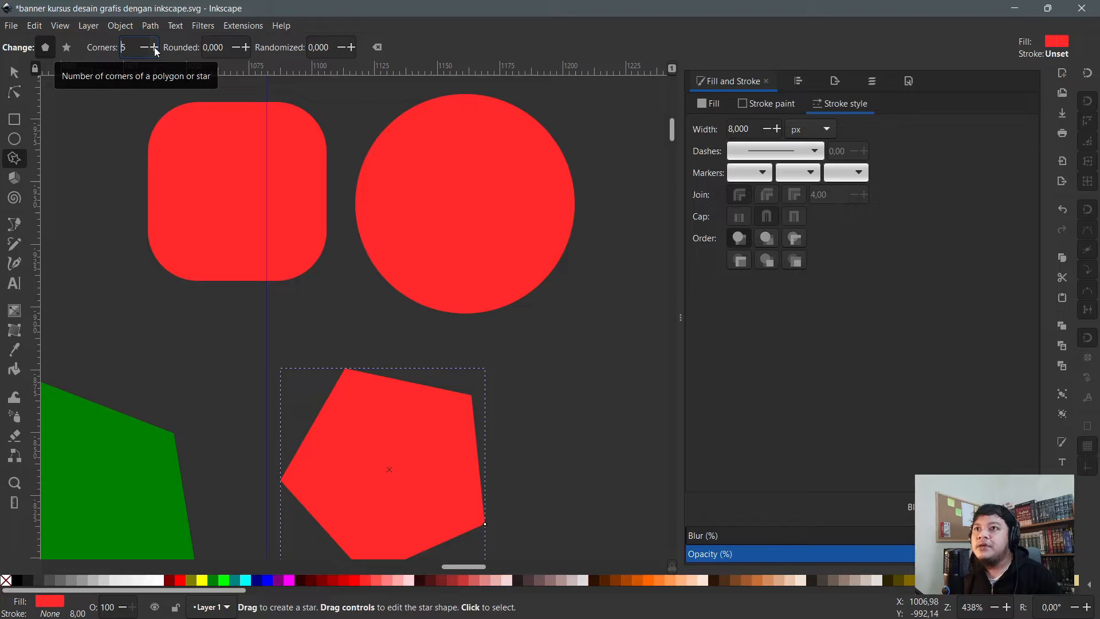
# - Turn the pentagon into a star and raise its corners to 11
pyautogui.click(67, 48)
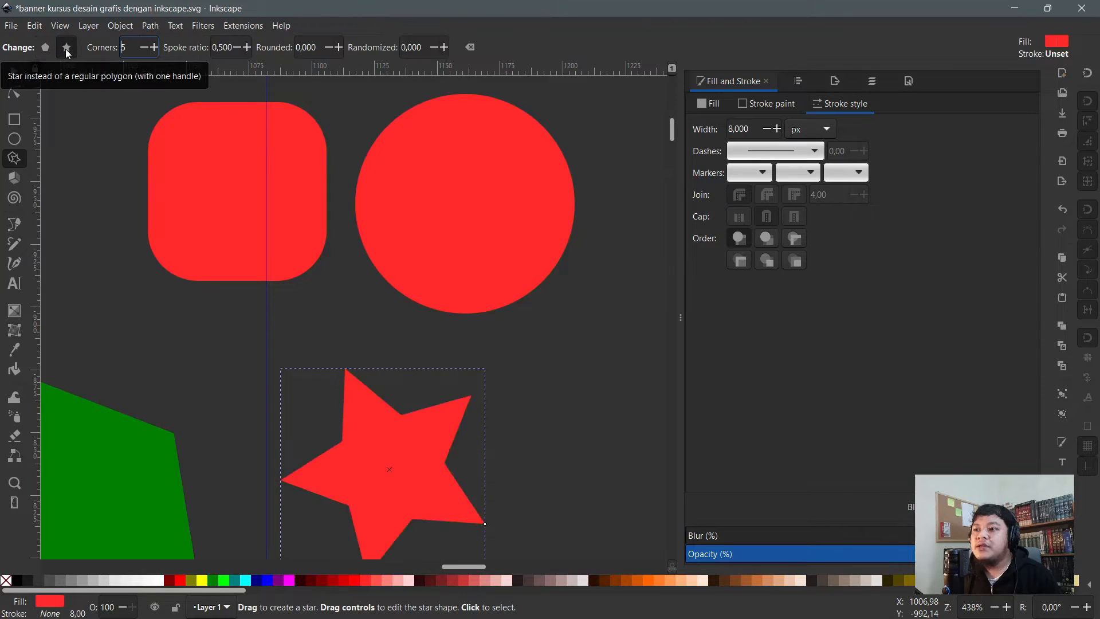
pyautogui.scroll(-3, 339, 147)
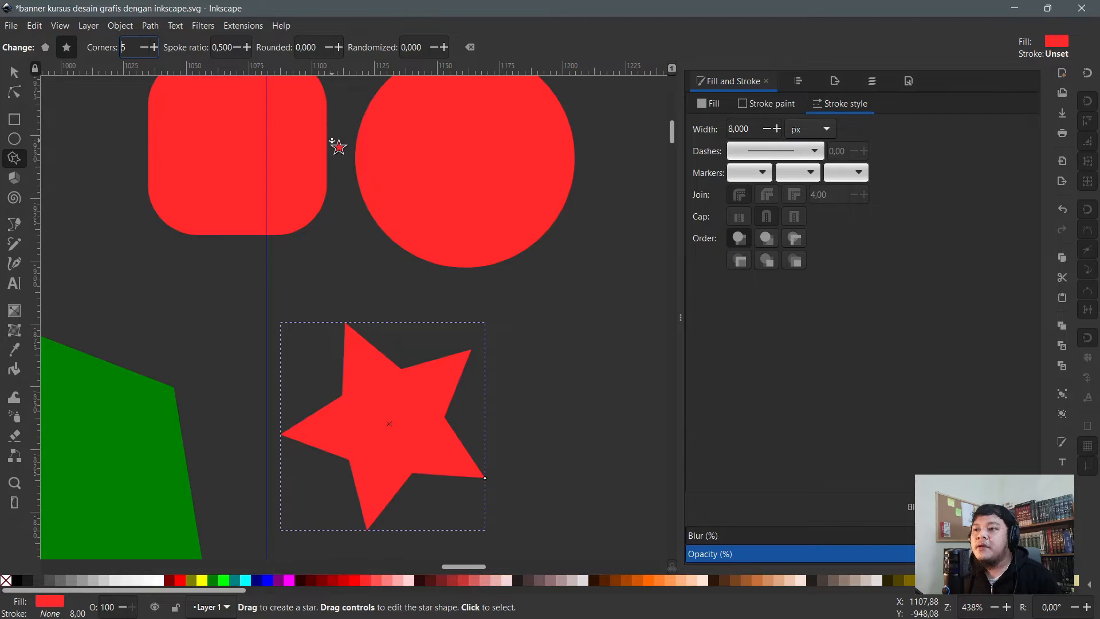
pyautogui.click(154, 47)
pyautogui.click(155, 47)
pyautogui.click(155, 47)
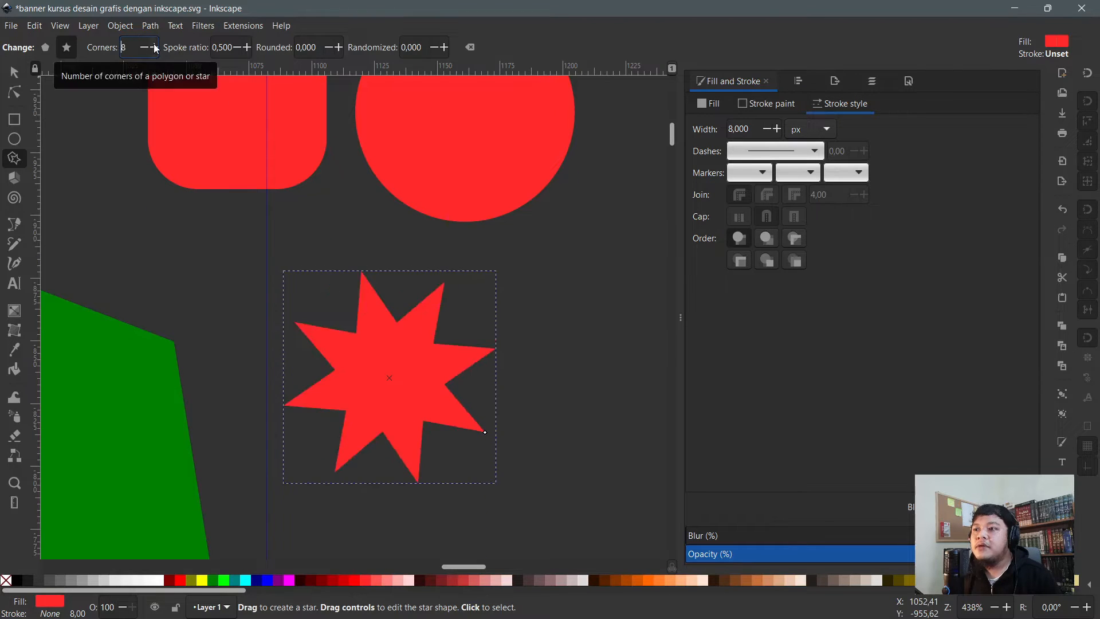
pyautogui.click(154, 47)
pyautogui.click(154, 47)
pyautogui.click(156, 49)
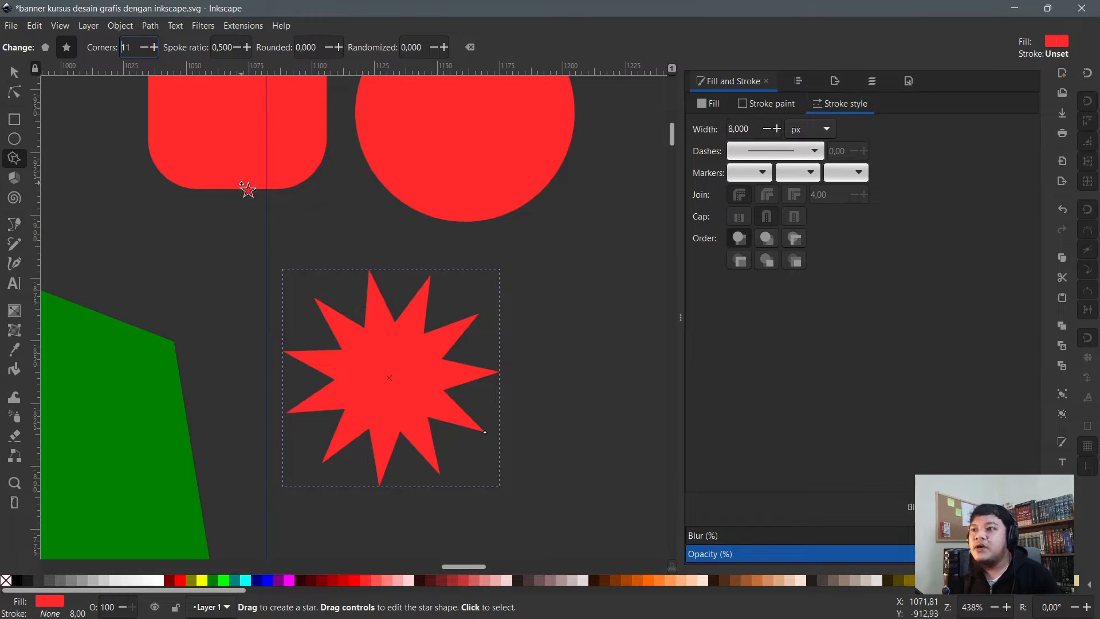
pyautogui.click(713, 101)
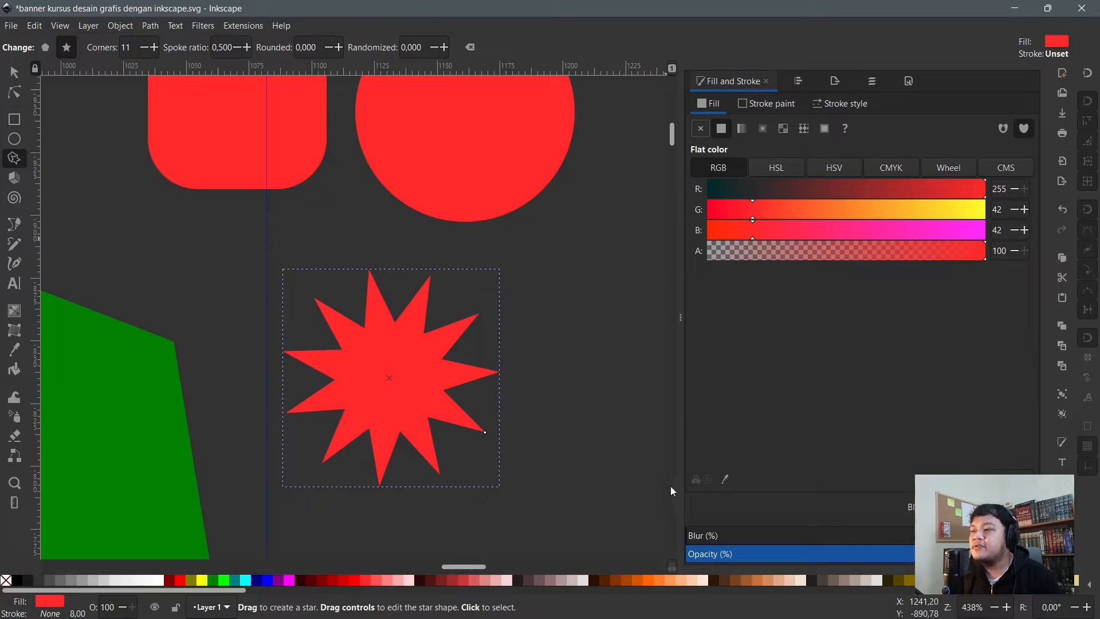
# - Blur the 11-point star heavily and fill it near-white (RGB 249, 249, 249)
pyautogui.moveTo(705, 536); pyautogui.dragTo(763, 542)
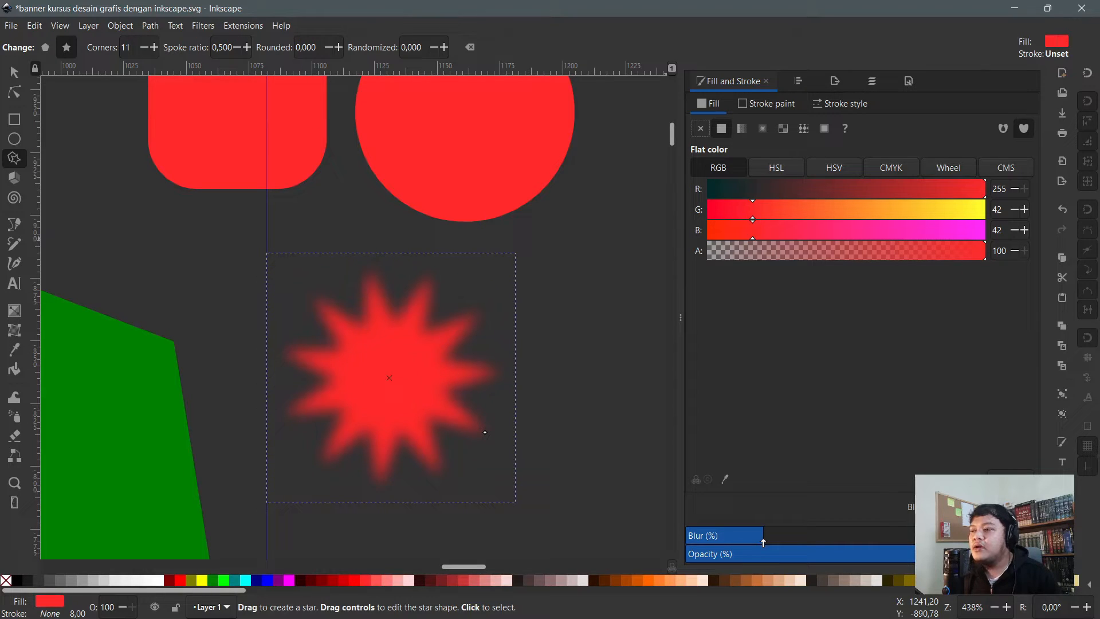
pyautogui.moveTo(763, 541); pyautogui.dragTo(784, 541)
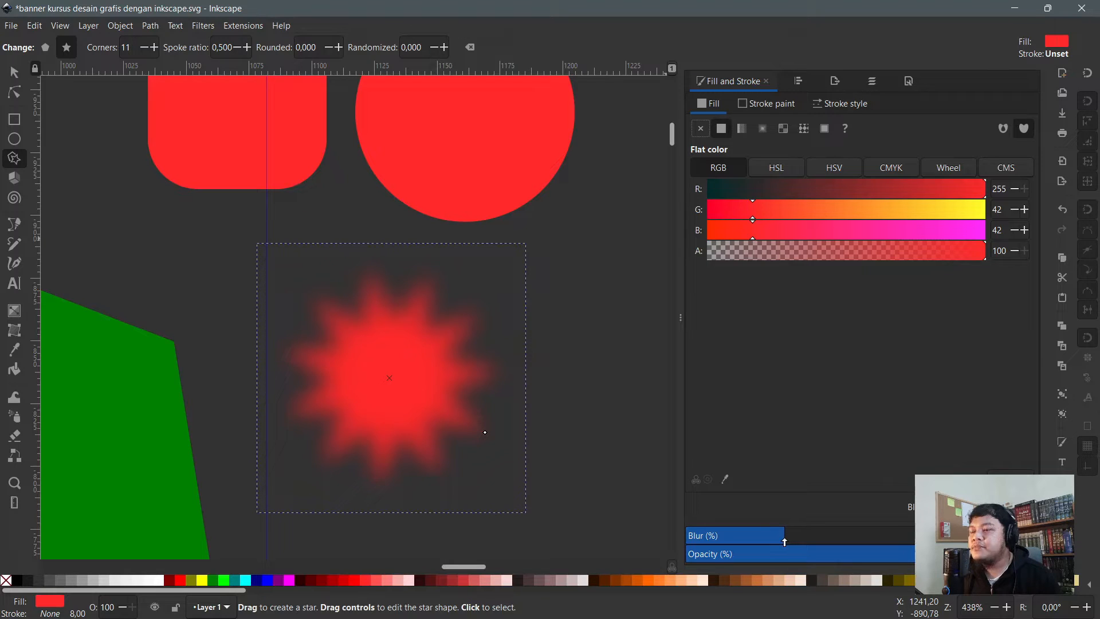
pyautogui.moveTo(769, 541); pyautogui.dragTo(733, 541)
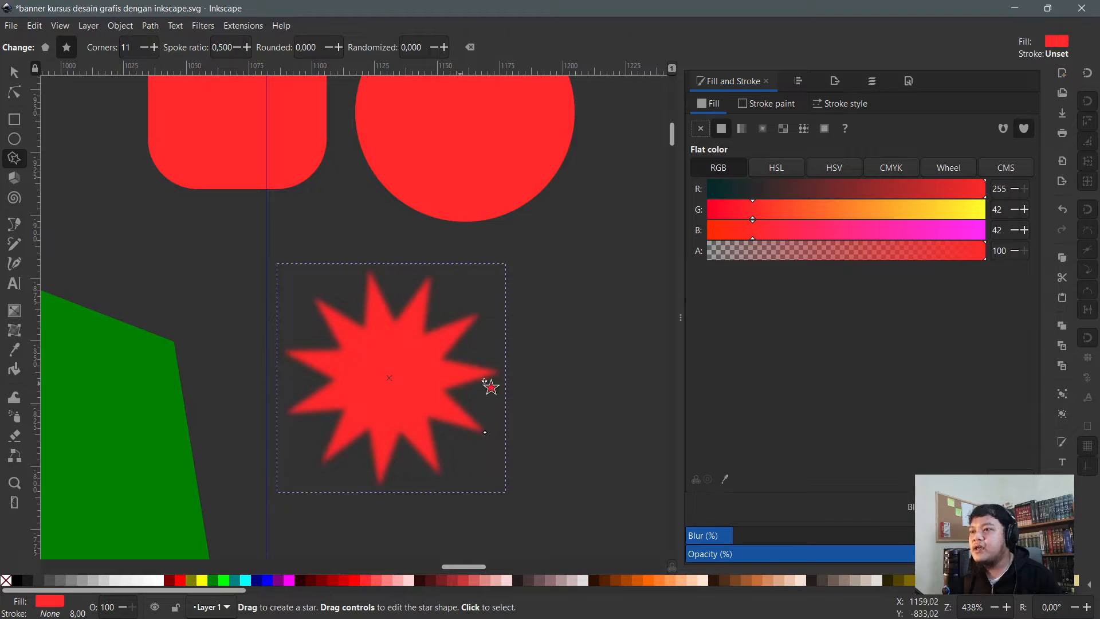
pyautogui.moveTo(712, 534)
pyautogui.mouseDown()
pyautogui.moveTo(809, 538)
pyautogui.moveTo(761, 545)
pyautogui.mouseUp()
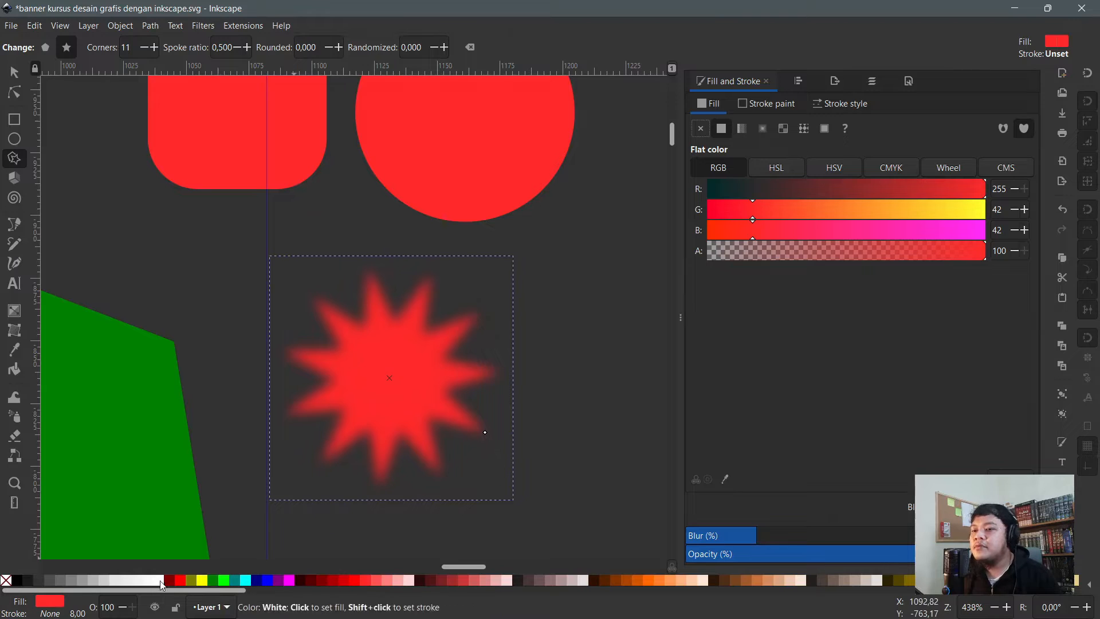
pyautogui.click(159, 580)
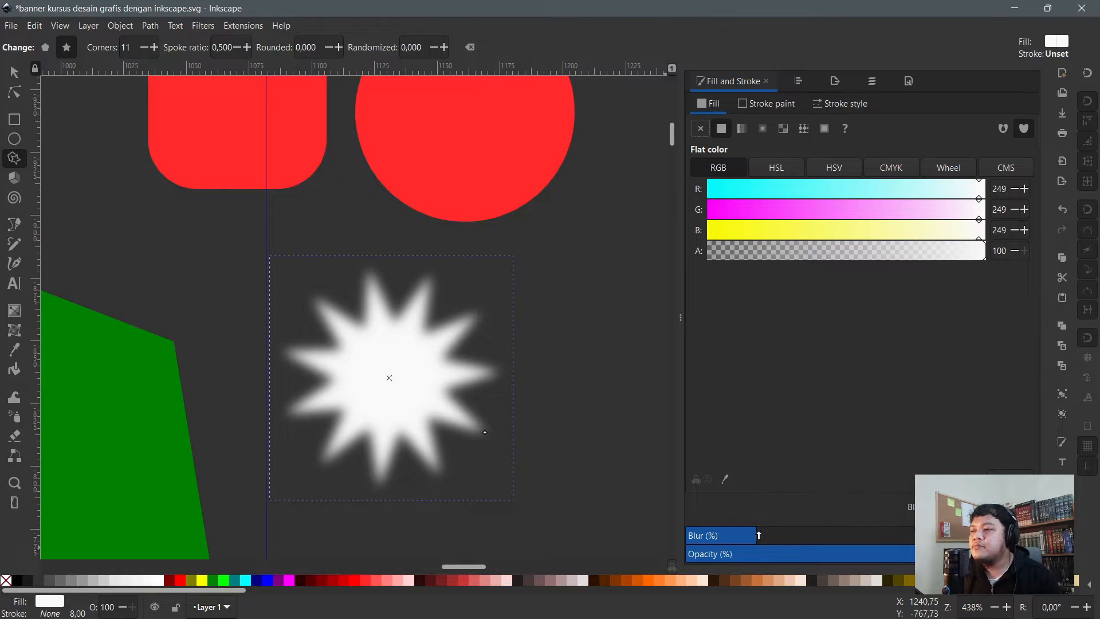
pyautogui.moveTo(758, 535); pyautogui.dragTo(796, 540)
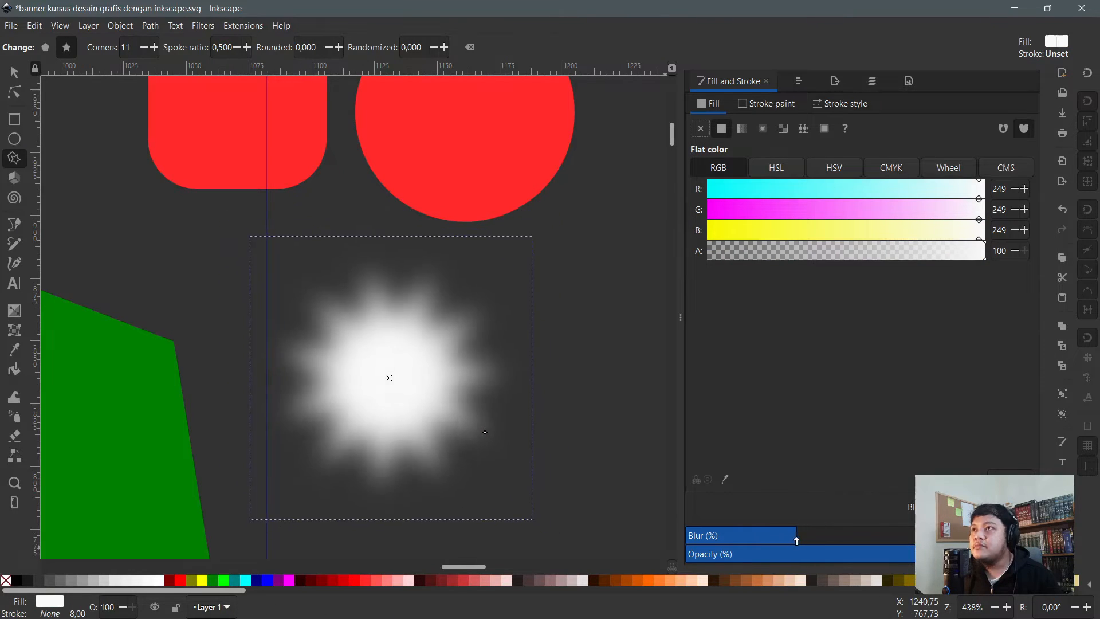
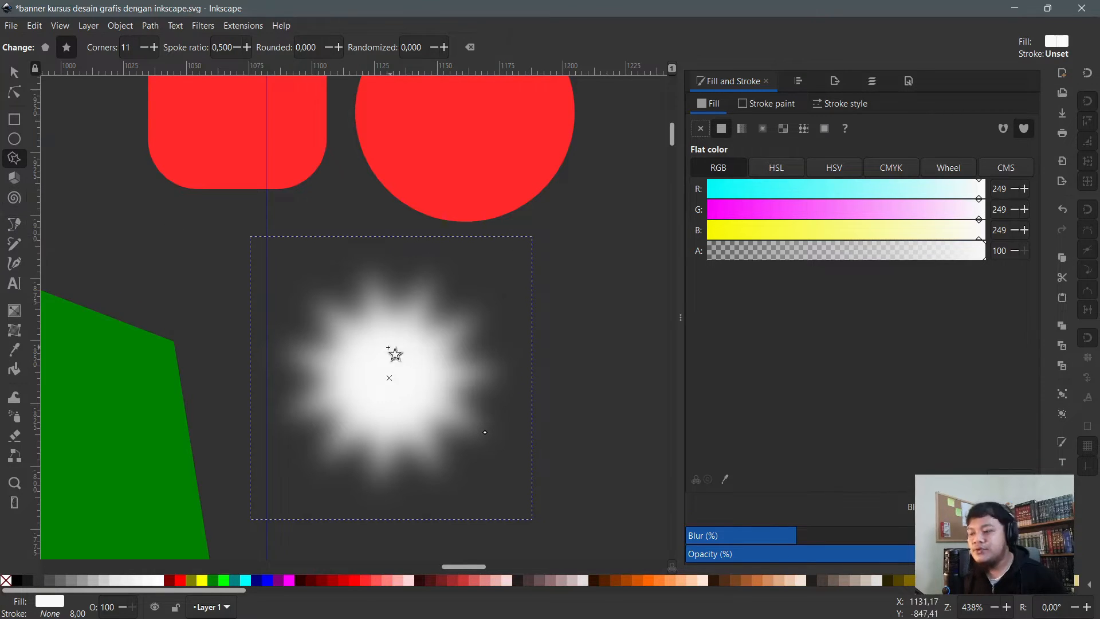
# - Delete the blurred white star
pyautogui.click(18, 78)
pyautogui.click(359, 298)
pyautogui.press('Delete')
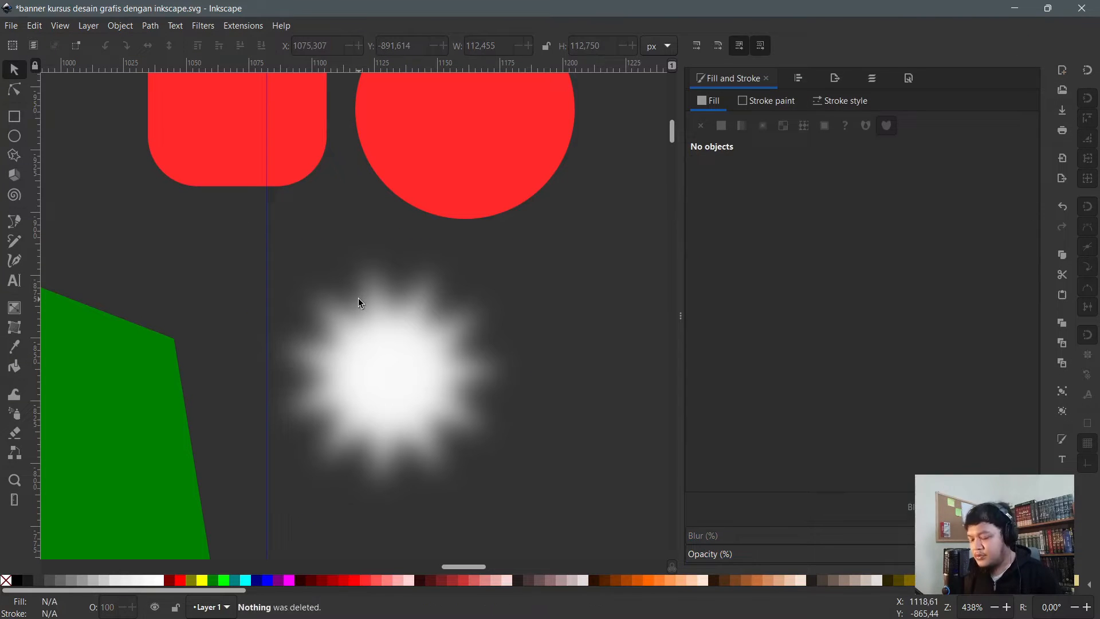
pyautogui.click(407, 391)
pyautogui.press('Delete')
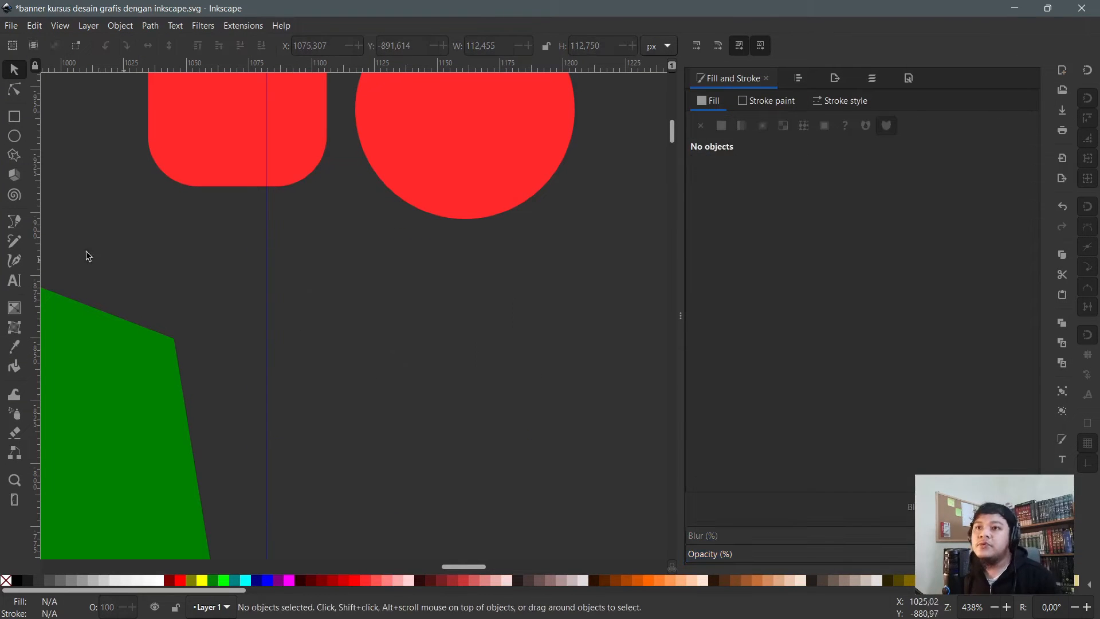
# - Start a straight-edged Bezier pen polygon, placing its top and right-side corners
pyautogui.click(15, 227)
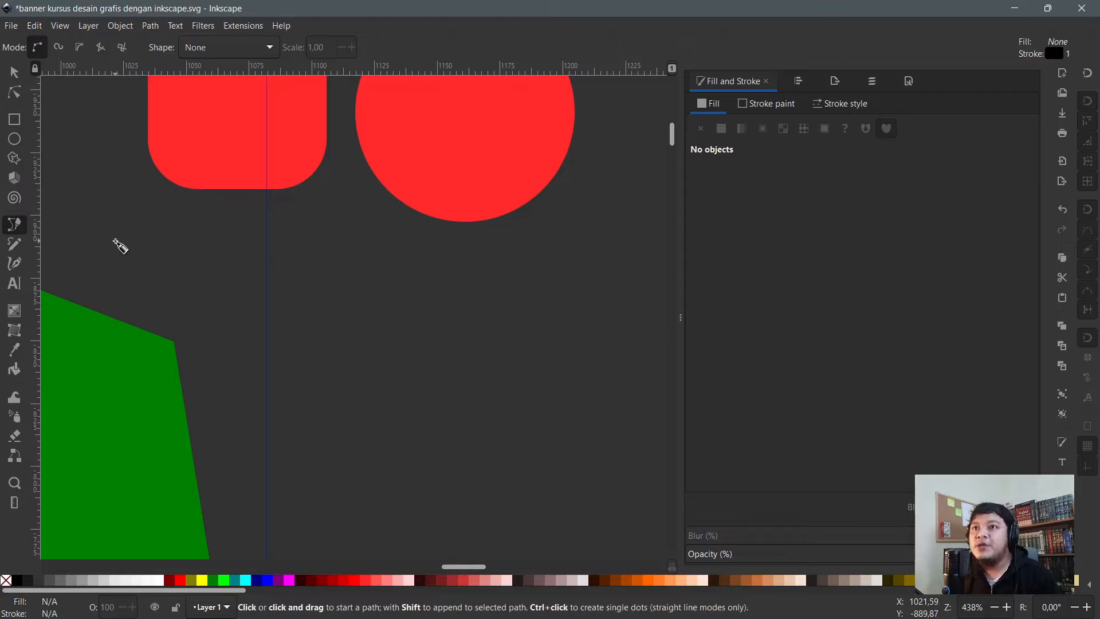
pyautogui.click(304, 314)
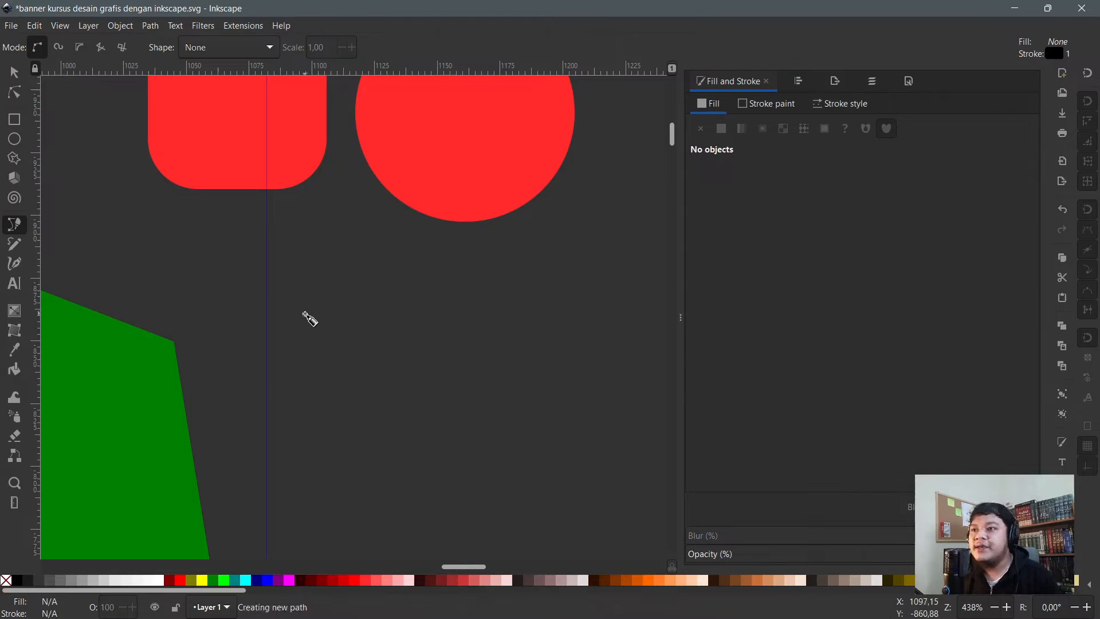
pyautogui.click(342, 260)
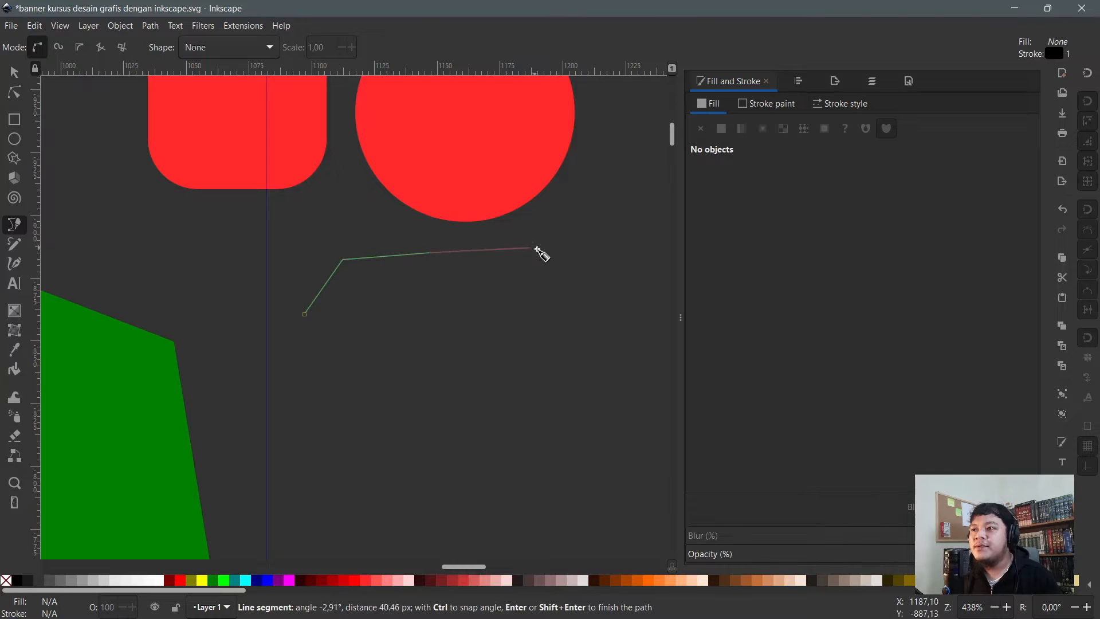
pyautogui.click(548, 267)
pyautogui.click(500, 346)
pyautogui.click(518, 411)
pyautogui.click(558, 443)
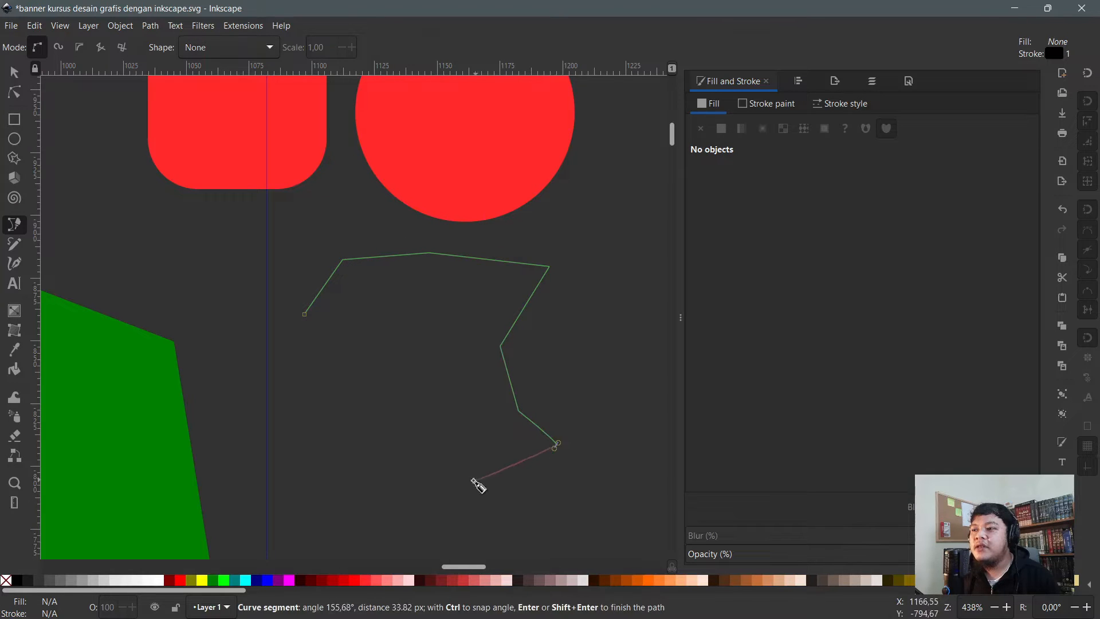
# - Add the bottom and left corners, close the polygon, and fill it red (#FF2A2A)
pyautogui.click(470, 480)
pyautogui.click(353, 484)
pyautogui.click(318, 439)
pyautogui.click(319, 372)
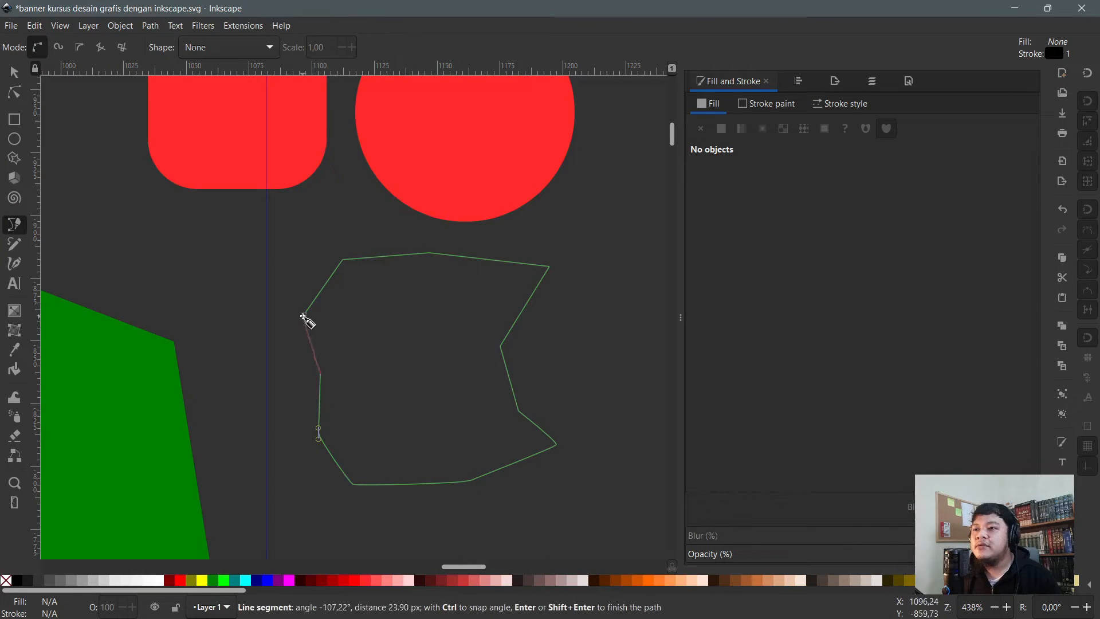
pyautogui.click(306, 315)
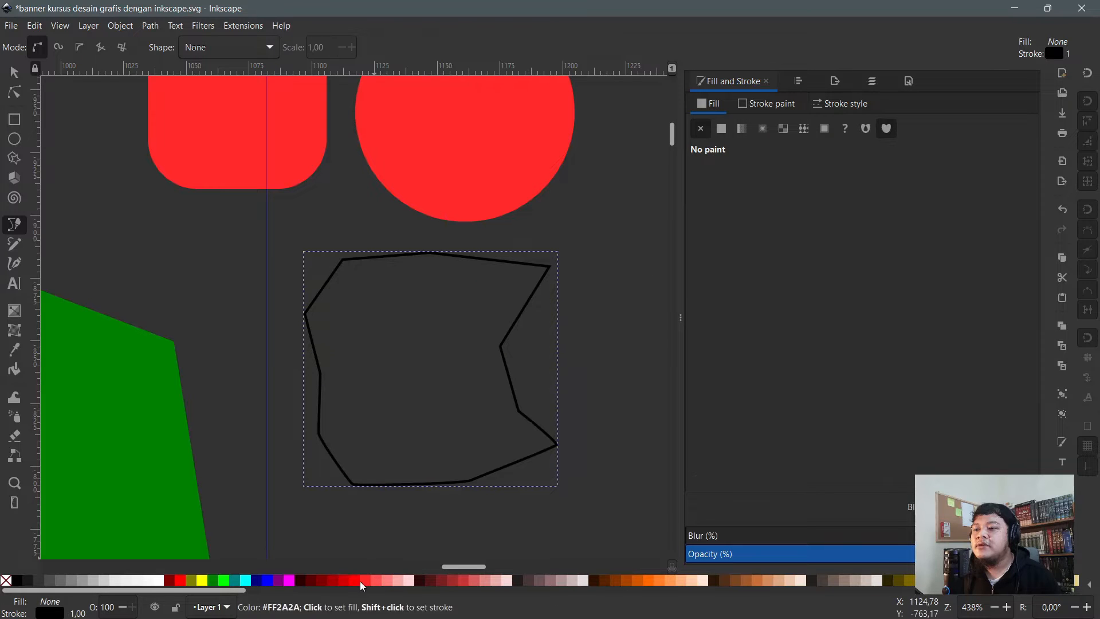
pyautogui.moveTo(376, 580); pyautogui.dragTo(480, 358)
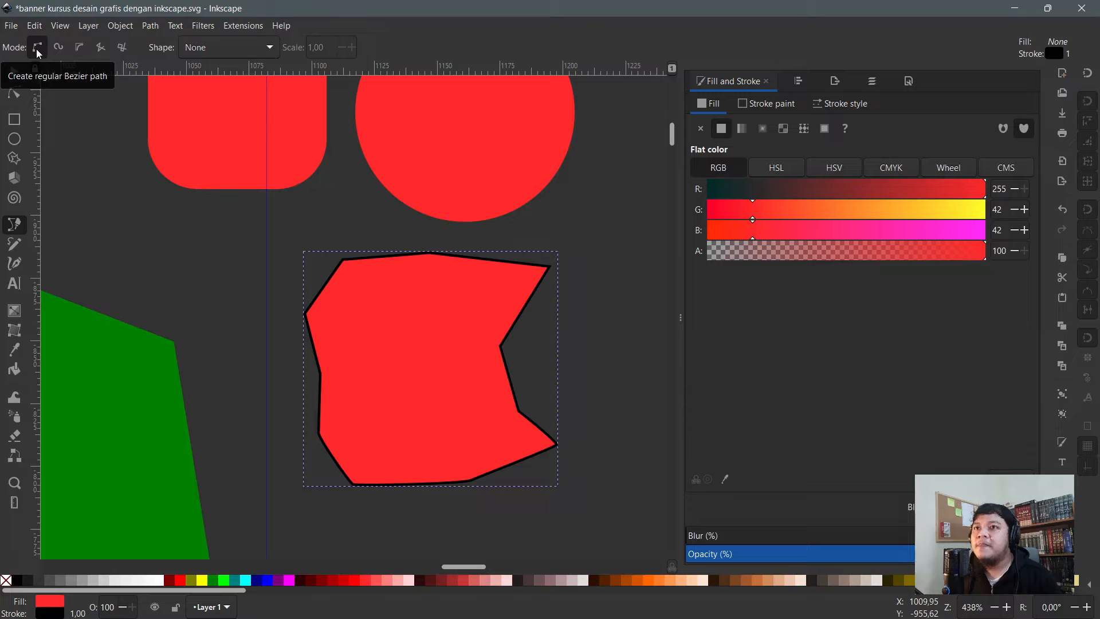
pyautogui.click(67, 47)
# - Draw an unfilled, black-stroked Spiro blob through eight points, closing it at its start node
pyautogui.keyDown('ctrl'); pyautogui.scroll(-4, 166, 183); pyautogui.keyUp('ctrl')
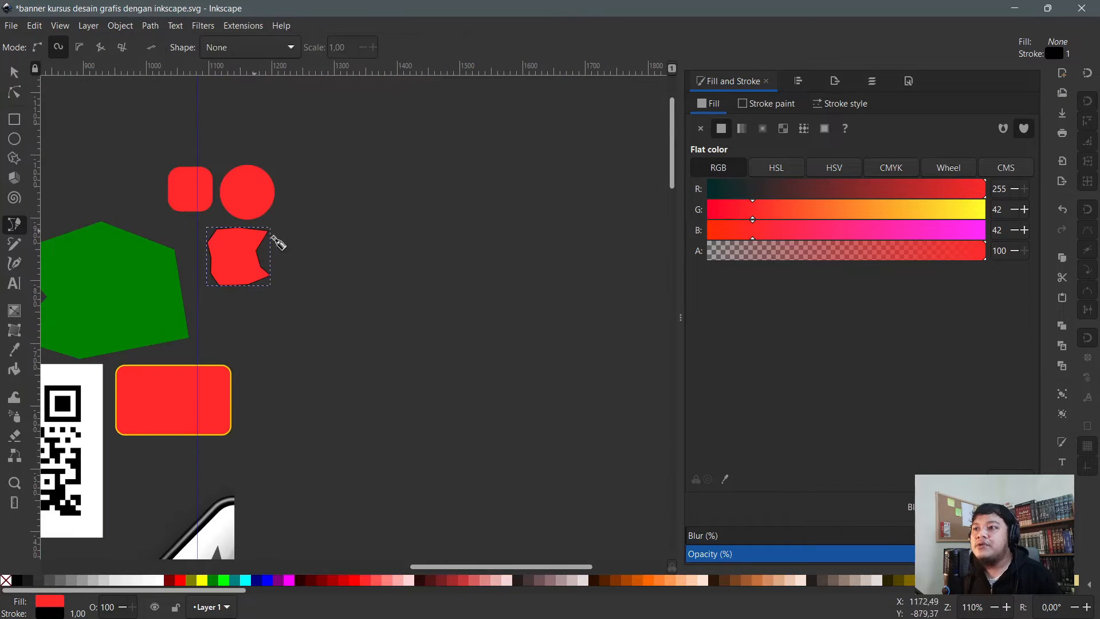
pyautogui.click(308, 249)
pyautogui.click(417, 220)
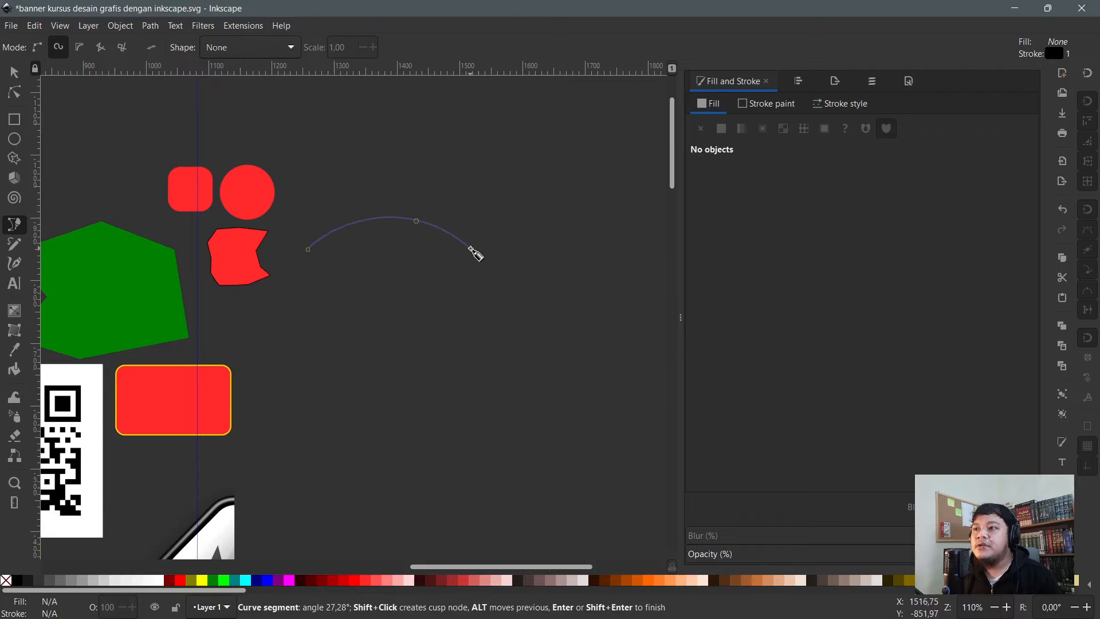
pyautogui.click(560, 368)
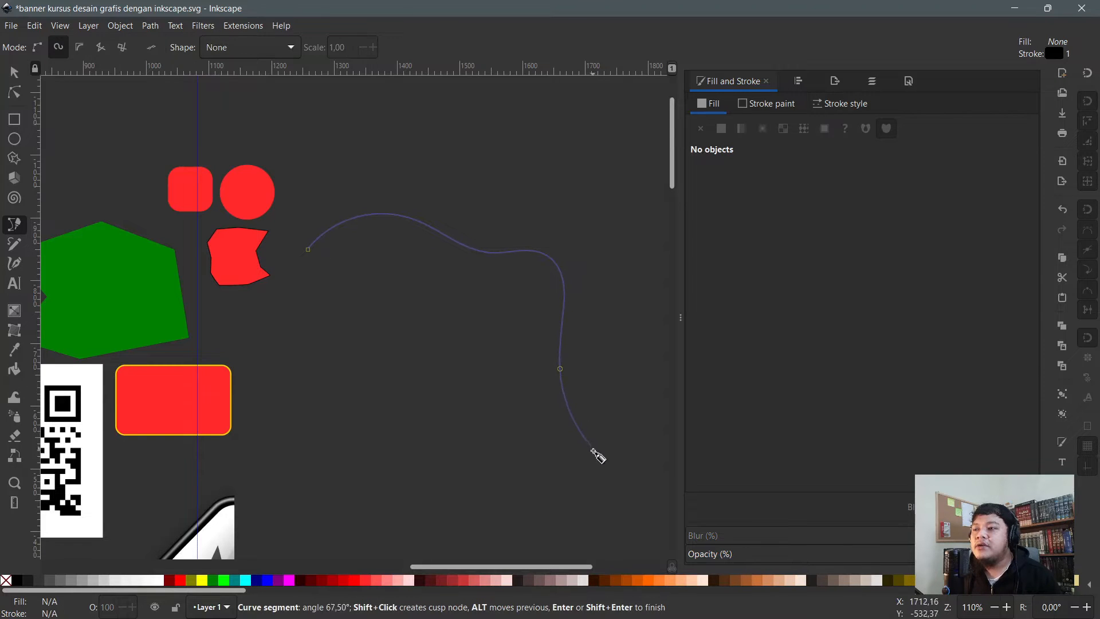
pyautogui.click(355, 502)
pyautogui.click(294, 437)
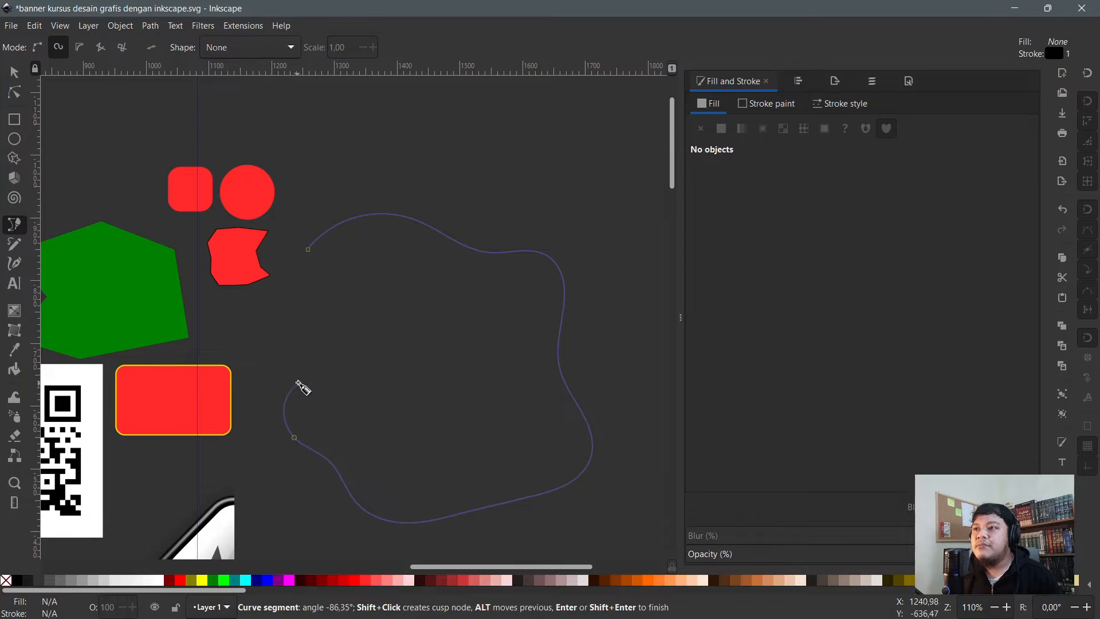
pyautogui.click(281, 334)
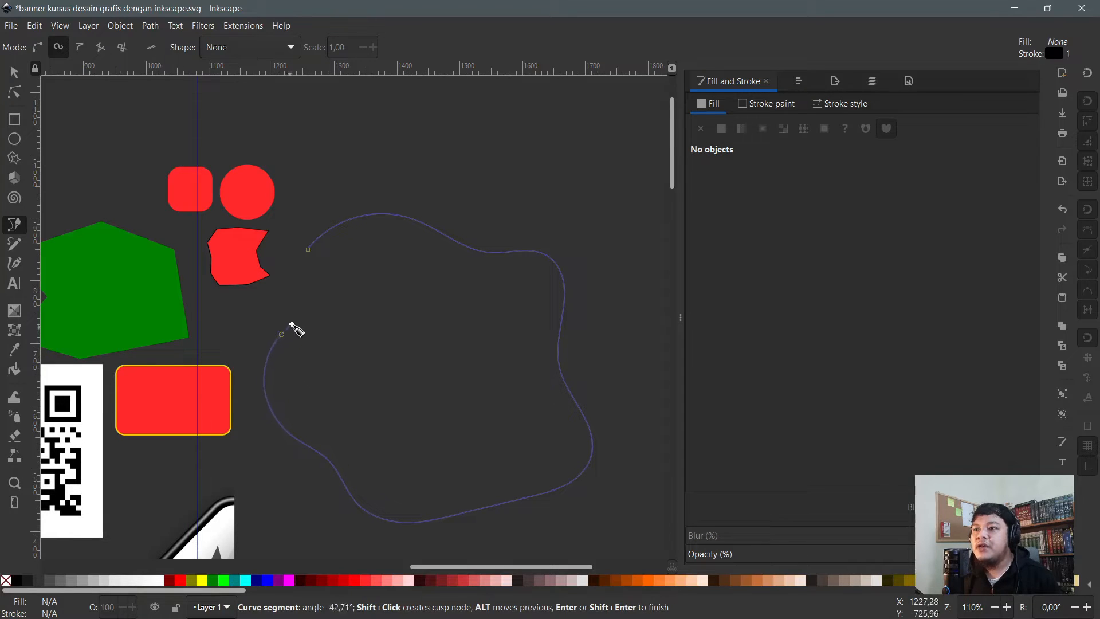
pyautogui.click(285, 306)
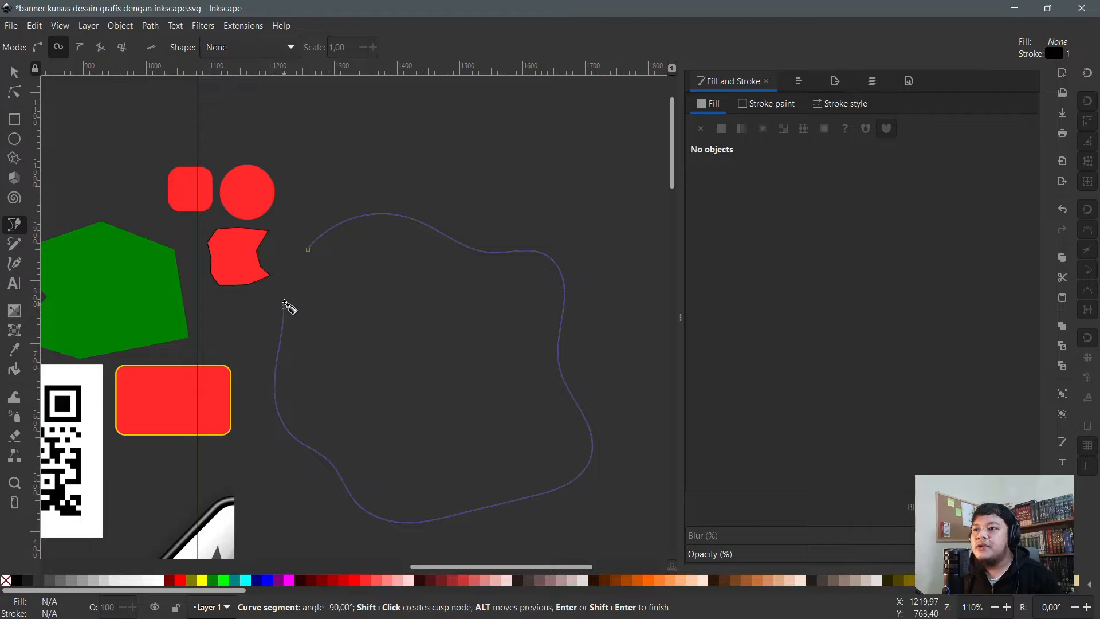
pyautogui.click(319, 262)
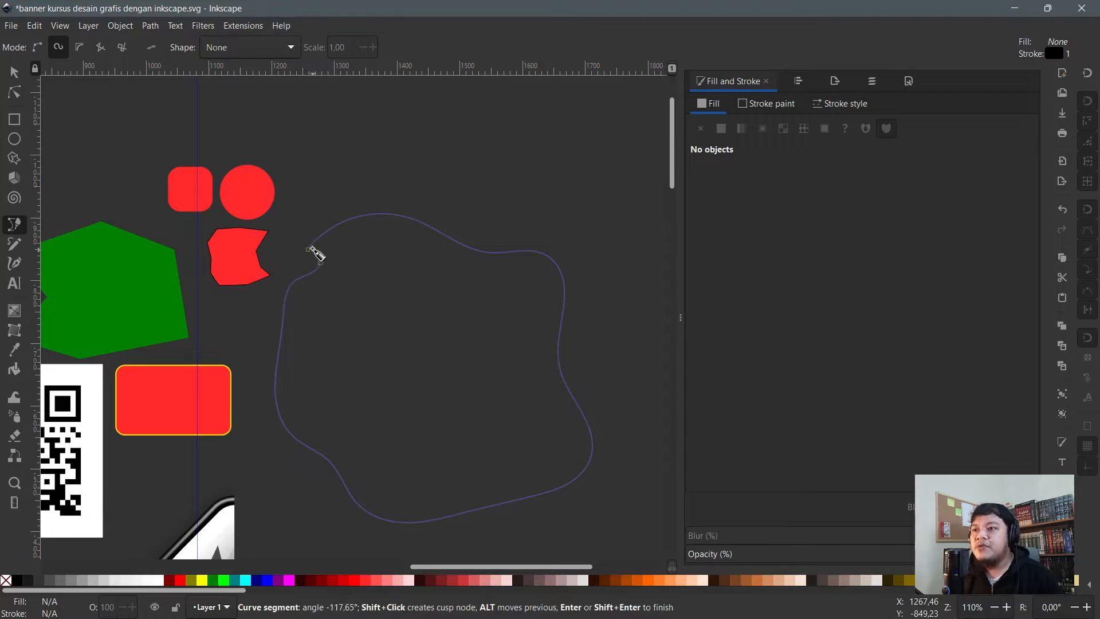
pyautogui.click(309, 252)
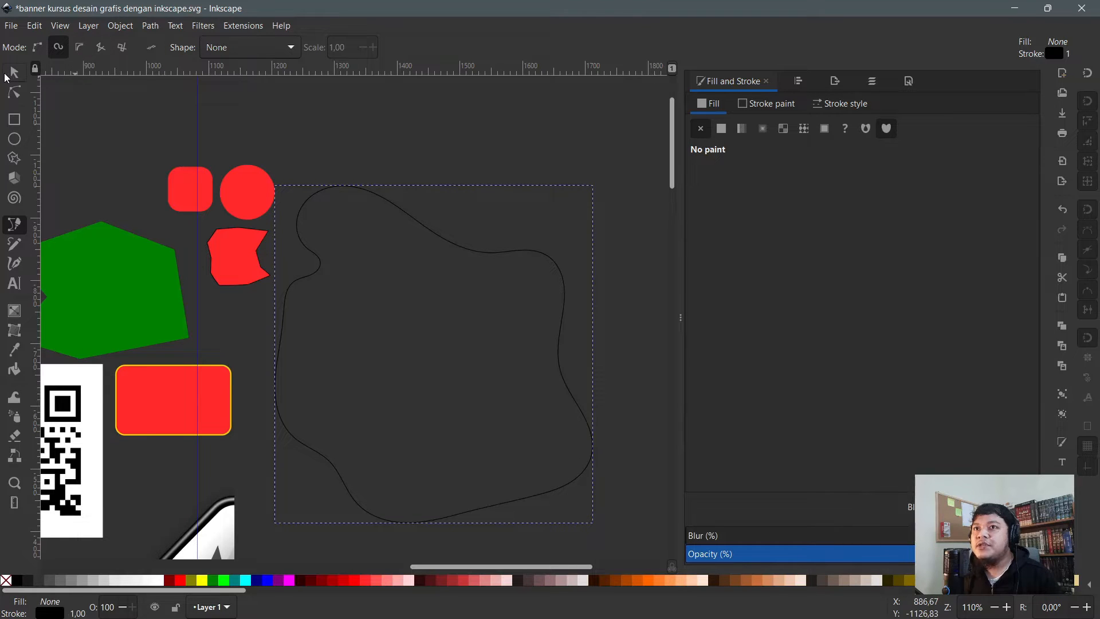
pyautogui.click(19, 93)
# - Bend the red polygon's straight top edge upward into a curve with the Node tool
pyautogui.click(247, 255)
pyautogui.scroll(5, 238, 243)
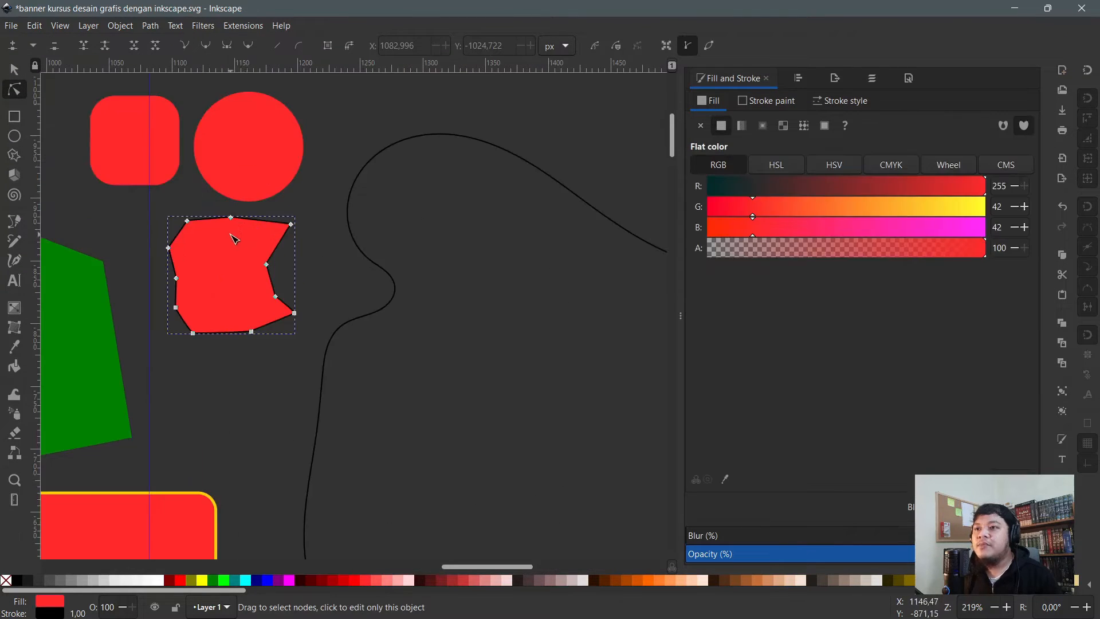
pyautogui.moveTo(108, 179)
pyautogui.mouseDown()
pyautogui.moveTo(163, 218)
pyautogui.moveTo(118, 189)
pyautogui.mouseUp()
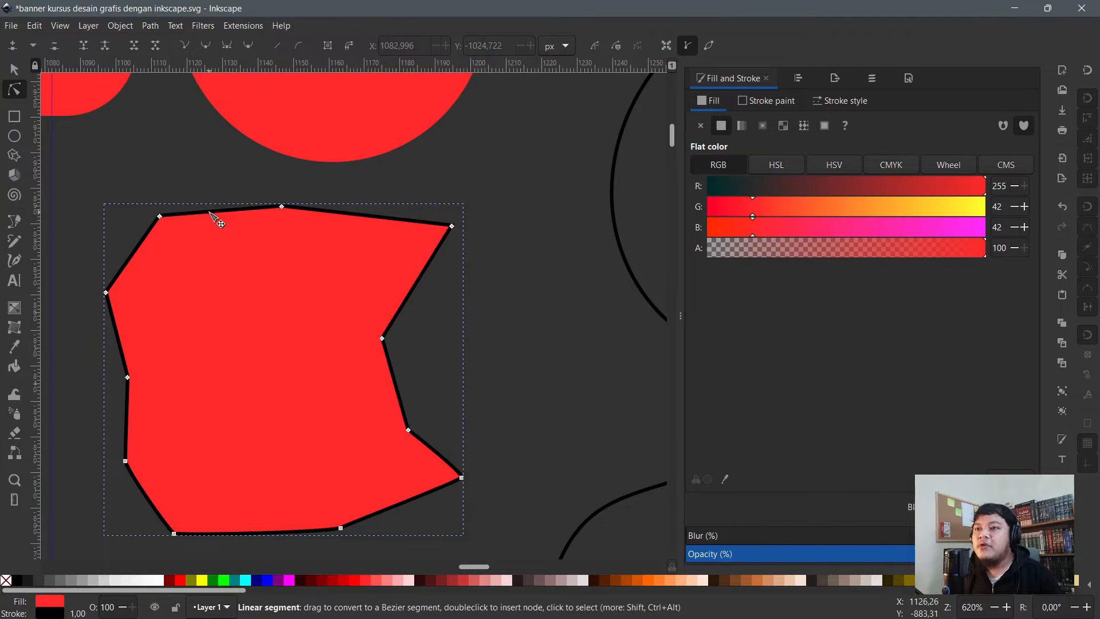
pyautogui.moveTo(209, 212); pyautogui.dragTo(203, 197)
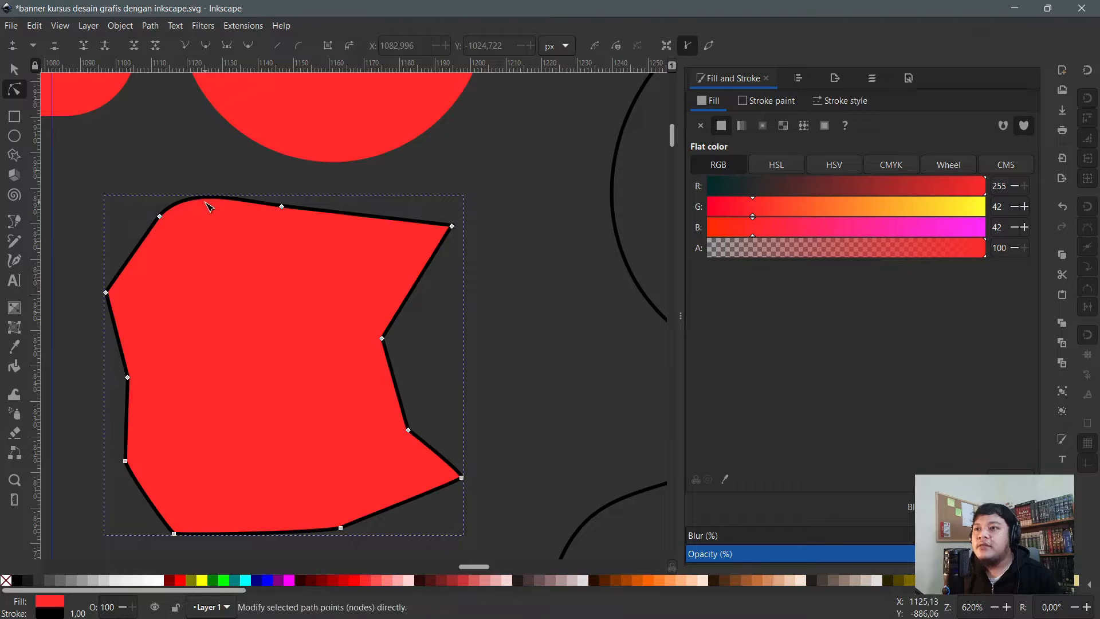
pyautogui.hotkey('ctrl', 'z')
pyautogui.moveTo(210, 212)
pyautogui.mouseDown()
pyautogui.moveTo(210, 166)
pyautogui.moveTo(226, 174)
pyautogui.moveTo(229, 206)
pyautogui.mouseUp()
pyautogui.moveTo(363, 221); pyautogui.dragTo(378, 201)
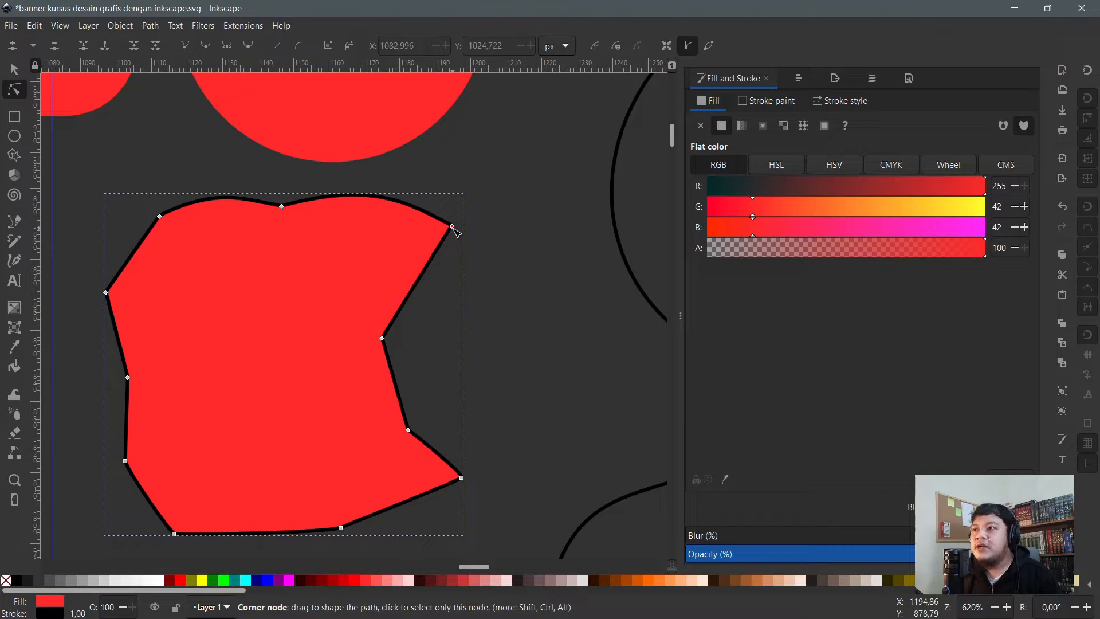
# - Lift the top curve into a rounded lobe and delete the notch node to smooth it
pyautogui.click(453, 227)
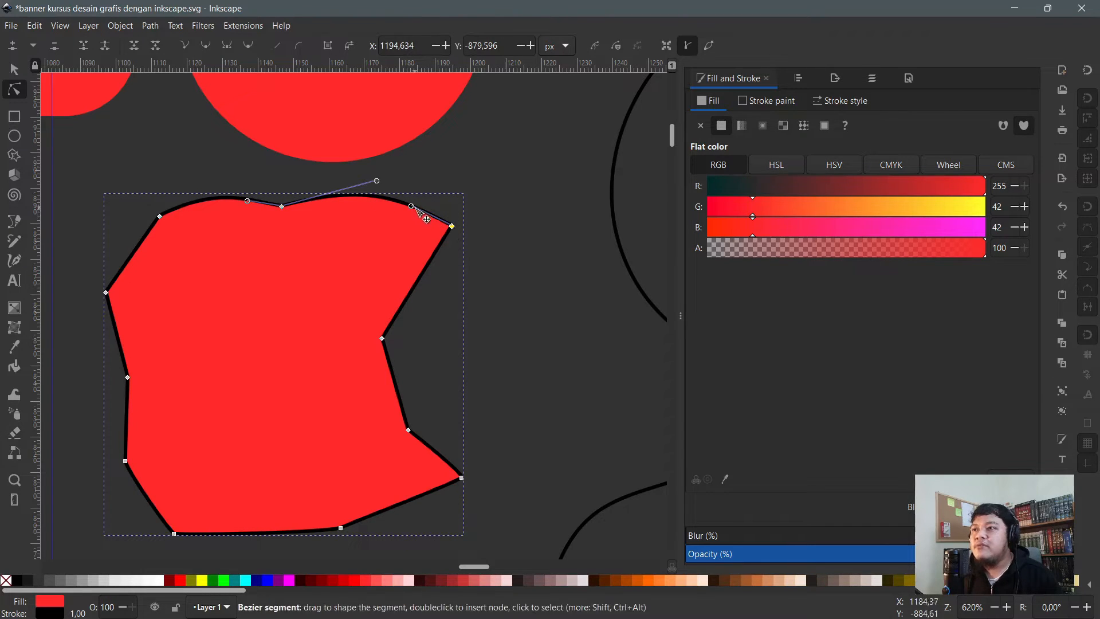
pyautogui.moveTo(412, 206); pyautogui.dragTo(448, 144)
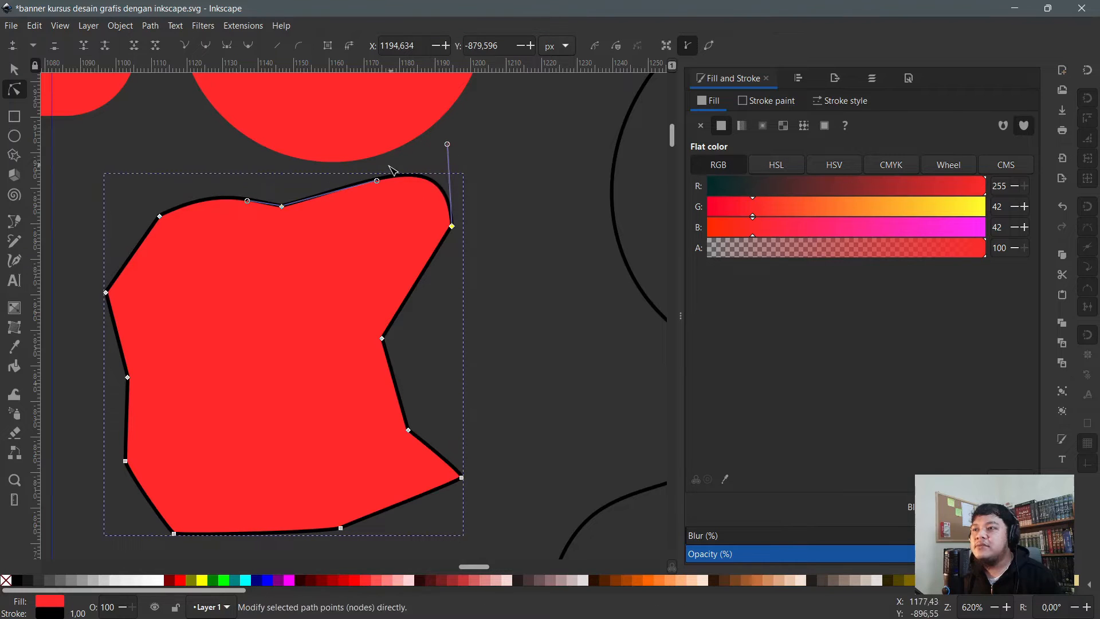
pyautogui.moveTo(377, 181); pyautogui.dragTo(286, 122)
pyautogui.moveTo(331, 249); pyautogui.dragTo(327, 238)
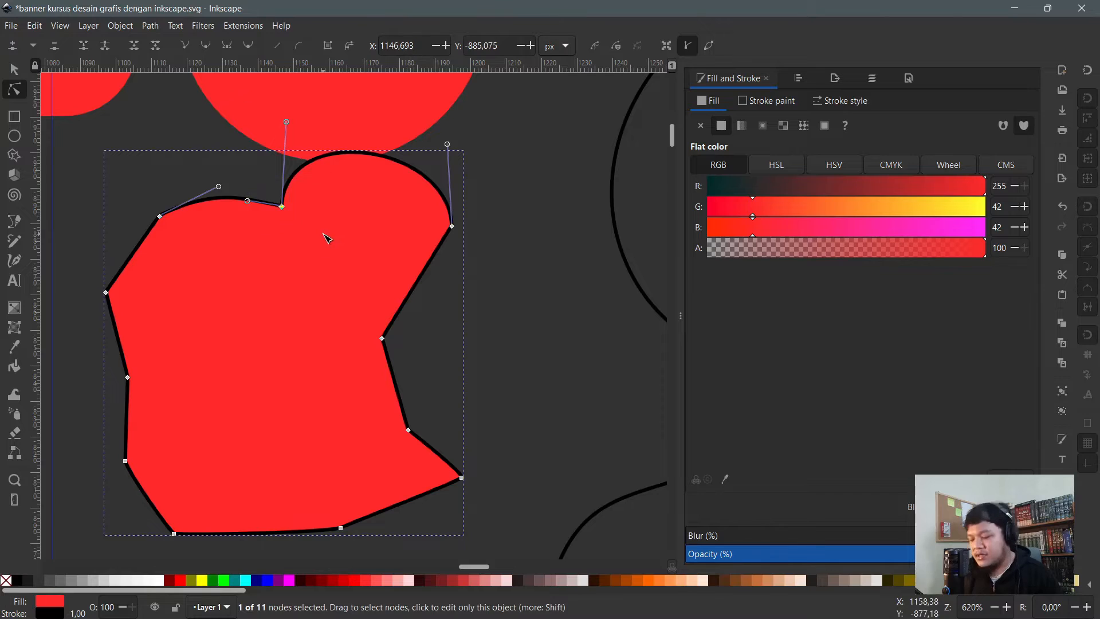
pyautogui.press('Delete')
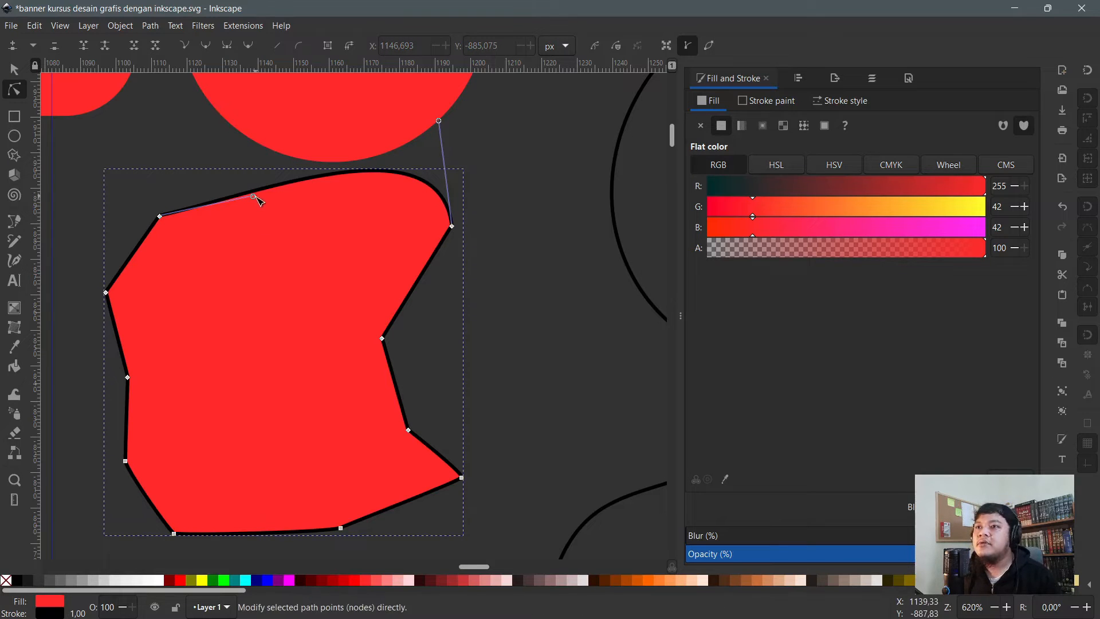
pyautogui.moveTo(253, 197); pyautogui.dragTo(287, 260)
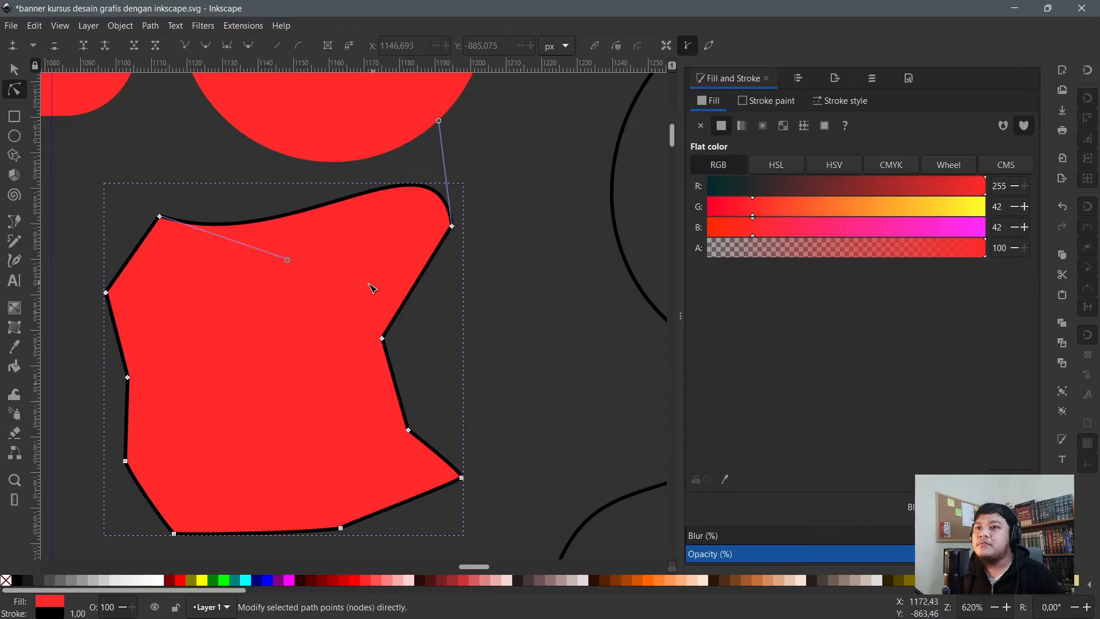
pyautogui.click(15, 243)
pyautogui.keyDown('ctrl'); pyautogui.scroll(-1, 189, 247); pyautogui.keyUp('ctrl')
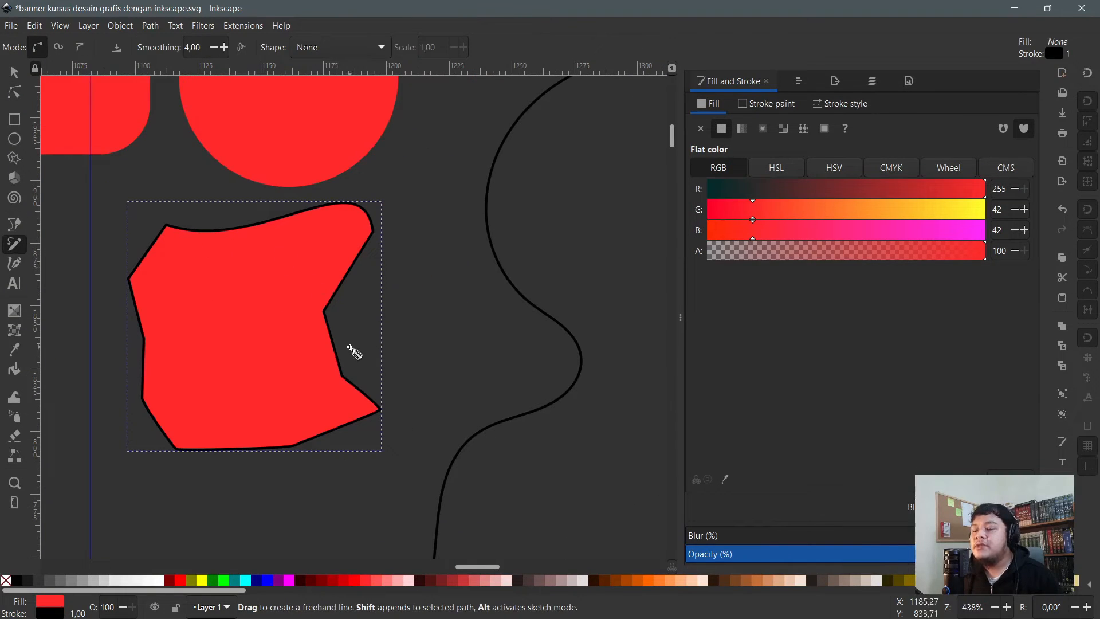
# - Draw a freehand Pencil squiggle beside the red shape and fill it red
pyautogui.keyDown('ctrl'); pyautogui.scroll(-1, 319, 315); pyautogui.keyUp('ctrl')
pyautogui.keyDown('ctrl'); pyautogui.scroll(2, 383, 324); pyautogui.keyUp('ctrl')
pyautogui.moveTo(299, 318)
pyautogui.mouseDown()
pyautogui.moveTo(413, 265)
pyautogui.moveTo(463, 322)
pyautogui.moveTo(458, 394)
pyautogui.moveTo(586, 396)
pyautogui.moveTo(442, 501)
pyautogui.moveTo(289, 462)
pyautogui.moveTo(297, 316)
pyautogui.mouseUp()
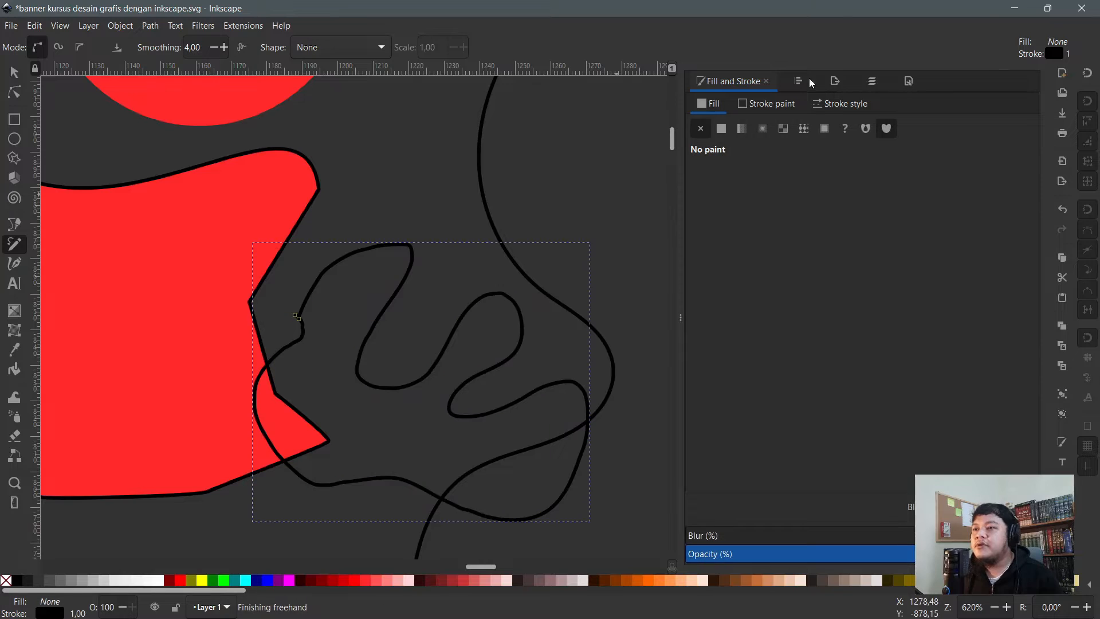
pyautogui.click(356, 584)
pyautogui.scroll(-1, 213, 314)
pyautogui.scroll(-4, 223, 404)
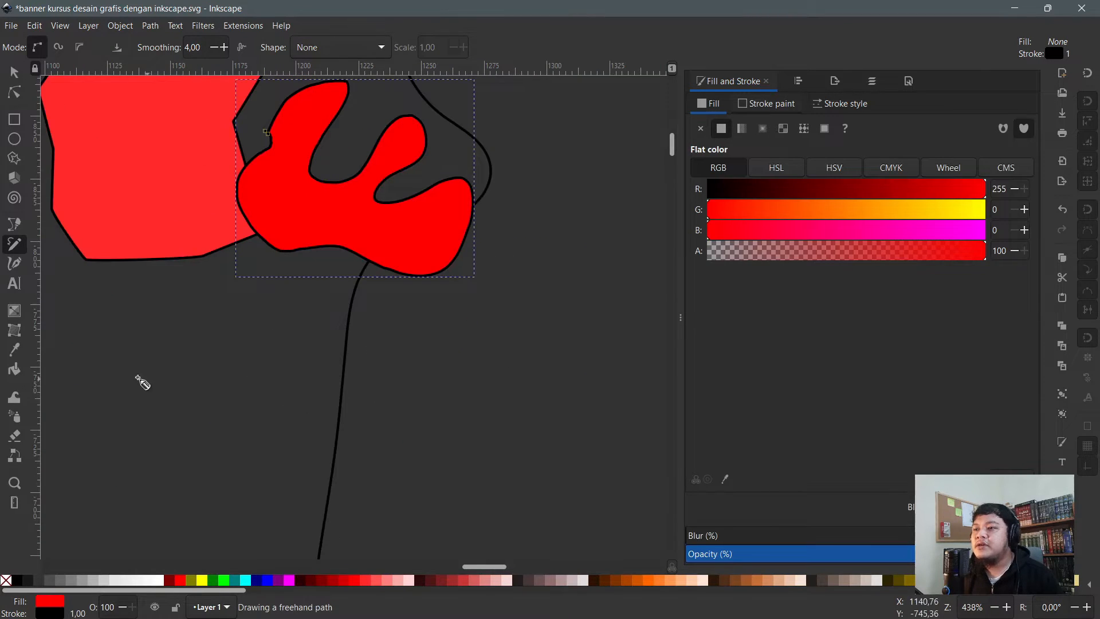
pyautogui.scroll(-2, 263, 387)
pyautogui.scroll(2, 391, 322)
# - Draw another freehand line below the shapes, then delete the scribble
pyautogui.moveTo(413, 305)
pyautogui.mouseDown()
pyautogui.moveTo(379, 447)
pyautogui.moveTo(338, 352)
pyautogui.moveTo(392, 452)
pyautogui.moveTo(385, 386)
pyautogui.moveTo(383, 425)
pyautogui.moveTo(427, 408)
pyautogui.moveTo(460, 429)
pyautogui.moveTo(610, 431)
pyautogui.mouseUp()
pyautogui.scroll(-1, 420, 395)
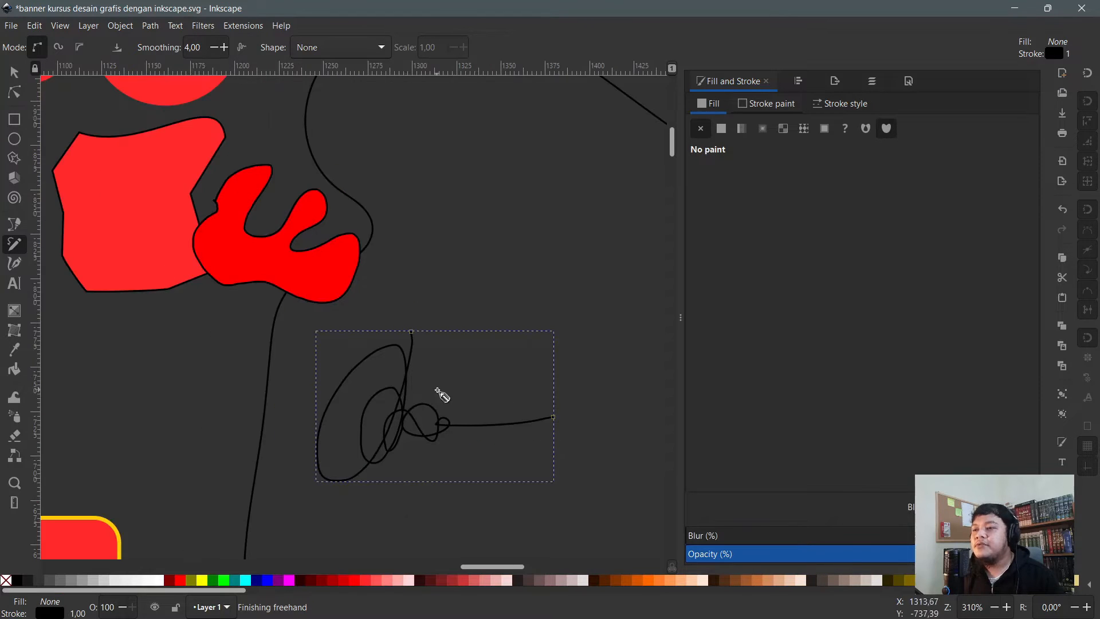
pyautogui.scroll(2, 441, 394)
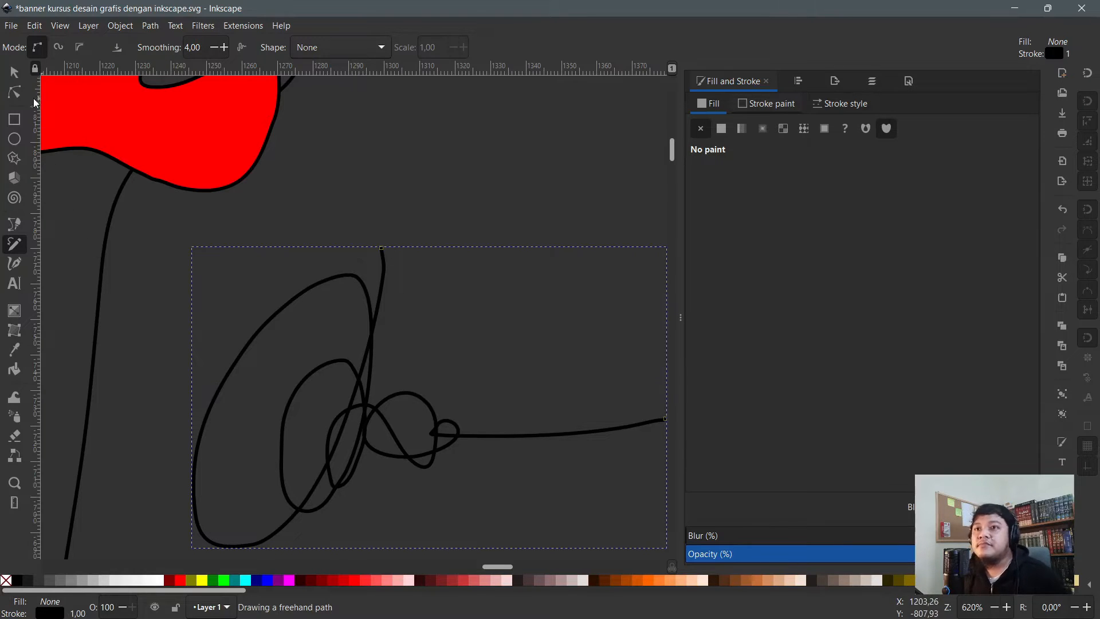
pyautogui.click(14, 73)
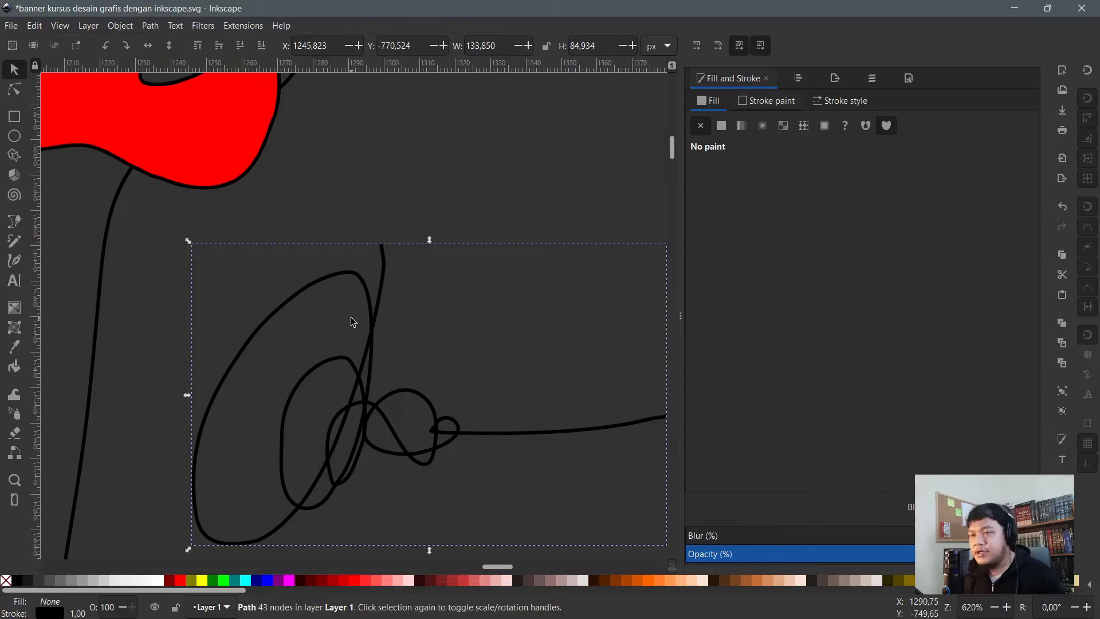
pyautogui.press('Delete')
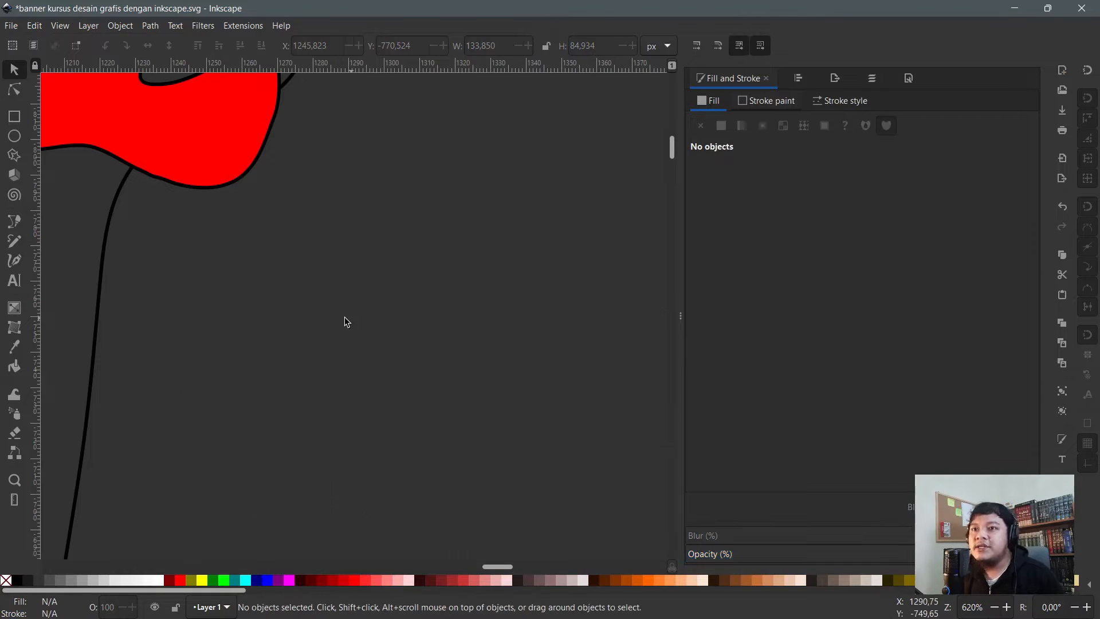
# - Draw looping red strokes with the Calligraphy Dip pen
pyautogui.click(17, 263)
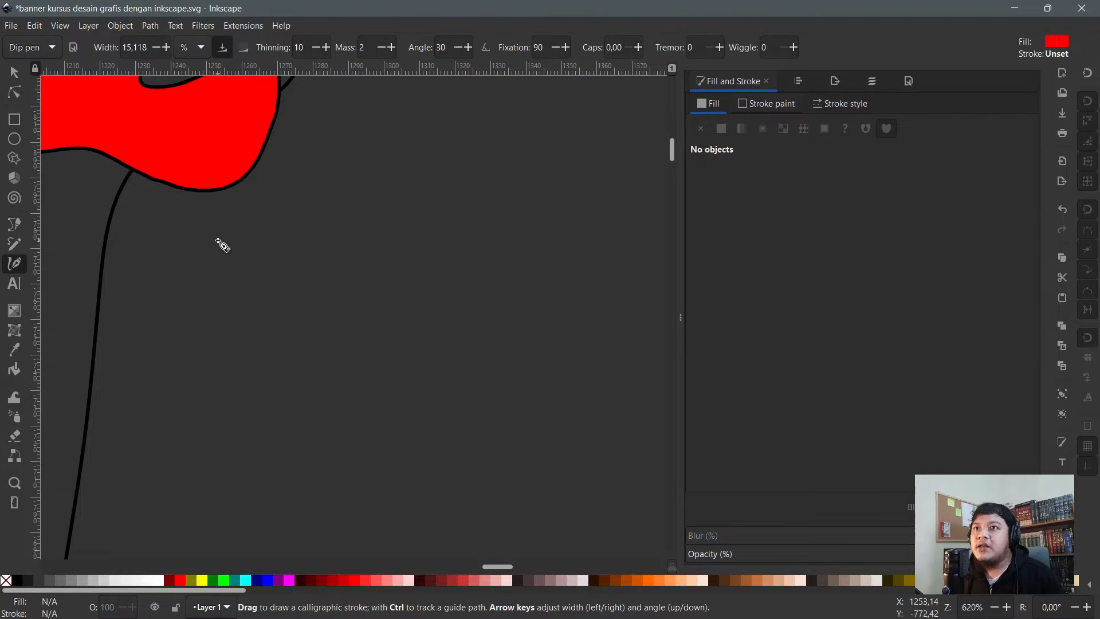
pyautogui.moveTo(308, 232)
pyautogui.mouseDown()
pyautogui.moveTo(428, 259)
pyautogui.moveTo(515, 243)
pyautogui.moveTo(548, 215)
pyautogui.mouseUp()
pyautogui.moveTo(472, 262)
pyautogui.mouseDown()
pyautogui.moveTo(389, 320)
pyautogui.moveTo(327, 335)
pyautogui.moveTo(263, 333)
pyautogui.moveTo(242, 314)
pyautogui.moveTo(258, 291)
pyautogui.moveTo(291, 290)
pyautogui.moveTo(356, 353)
pyautogui.moveTo(392, 366)
pyautogui.moveTo(462, 339)
pyautogui.moveTo(505, 300)
pyautogui.moveTo(520, 332)
pyautogui.moveTo(513, 374)
pyautogui.moveTo(591, 374)
pyautogui.moveTo(557, 468)
pyautogui.moveTo(491, 417)
pyautogui.moveTo(401, 460)
pyautogui.moveTo(292, 429)
pyautogui.moveTo(146, 445)
pyautogui.moveTo(243, 380)
pyautogui.mouseUp()
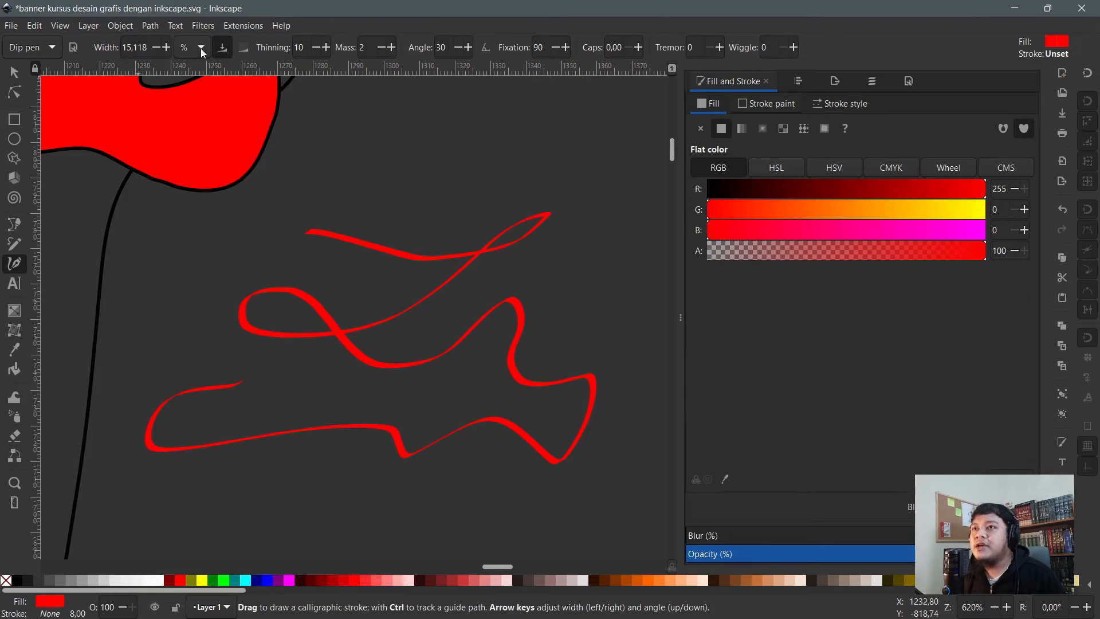
# - Raise the calligraphy Width to about 25 and draw thicker crossing red strokes
pyautogui.click(170, 46)
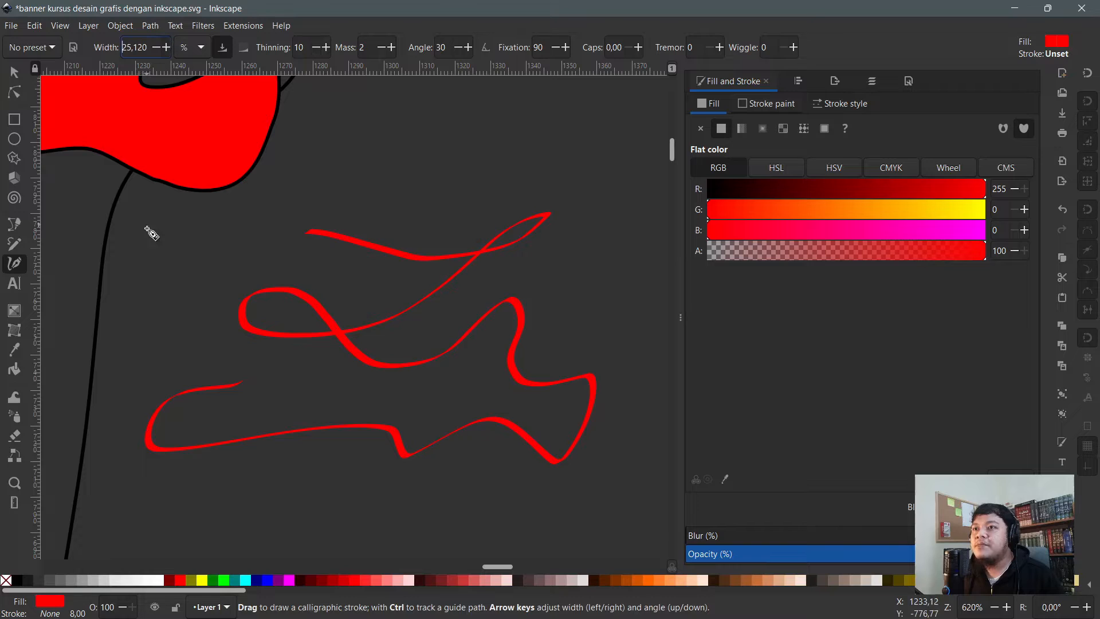
pyautogui.moveTo(135, 274)
pyautogui.mouseDown()
pyautogui.moveTo(206, 304)
pyautogui.moveTo(360, 275)
pyautogui.mouseUp()
pyautogui.moveTo(247, 209)
pyautogui.mouseDown()
pyautogui.moveTo(277, 287)
pyautogui.moveTo(301, 240)
pyautogui.mouseUp()
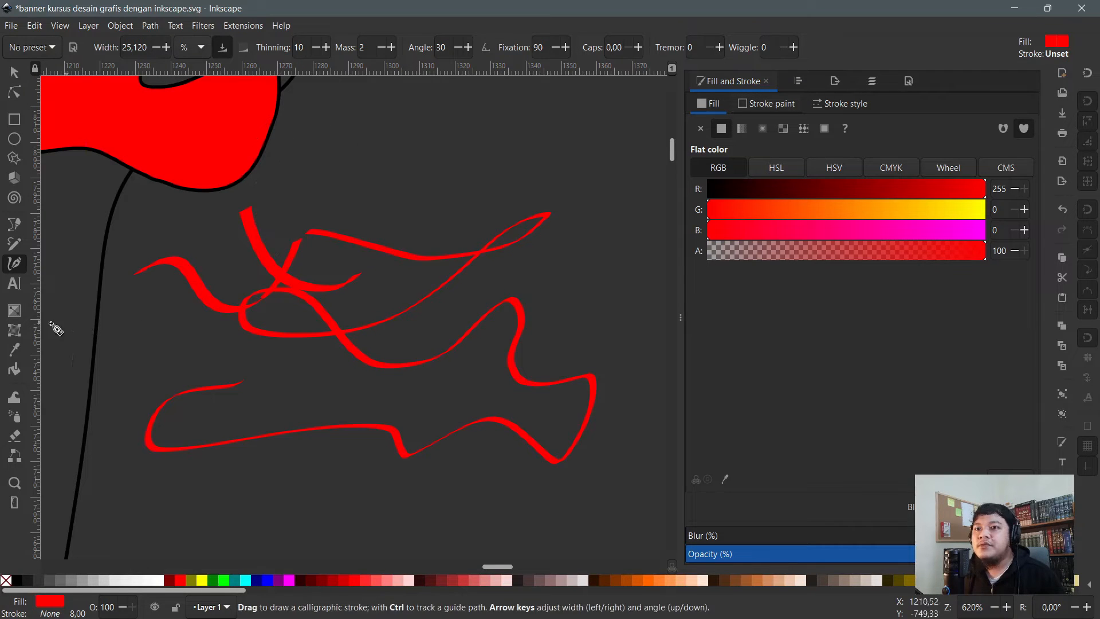
pyautogui.scroll(-2, 304, 291)
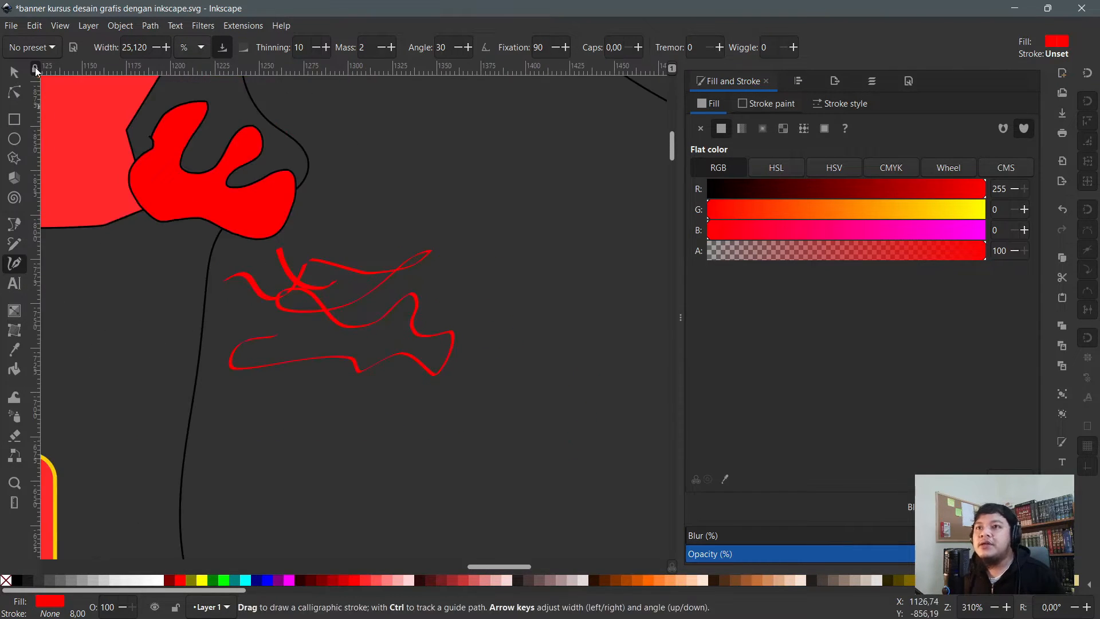
pyautogui.click(14, 73)
pyautogui.scroll(-4, 404, 212)
# - Rubber-band and delete the red strokes, then delete the outlined blob
pyautogui.scroll(4, 404, 224)
pyautogui.moveTo(250, 150); pyautogui.dragTo(631, 391)
pyautogui.press('Delete')
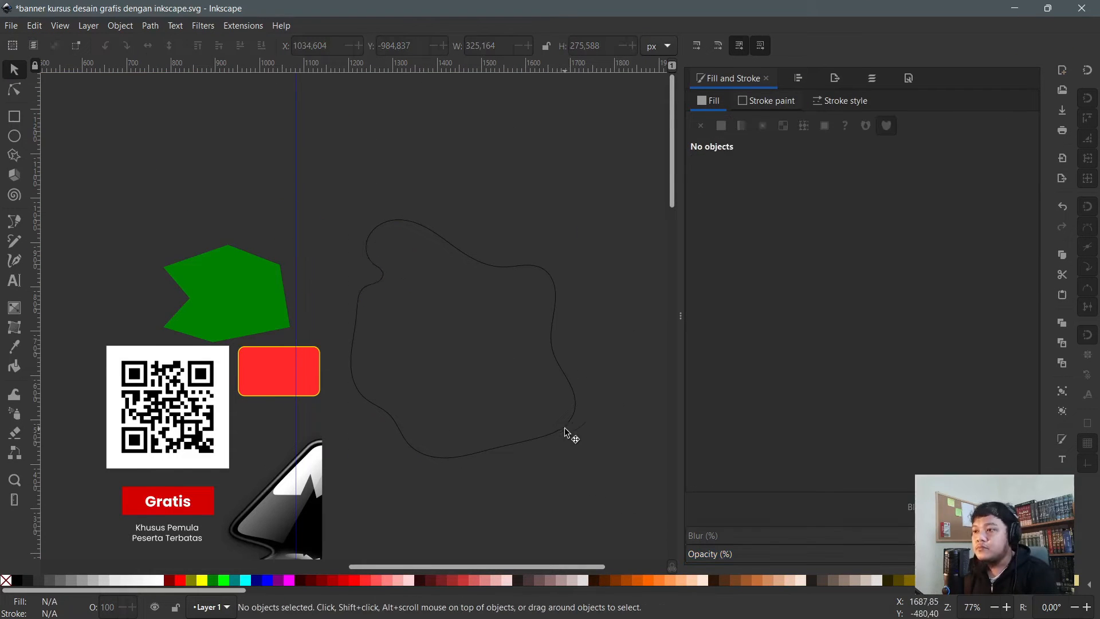
pyautogui.click(564, 427)
pyautogui.press('Delete')
# - Delete the red rectangle and the green shape
pyautogui.click(314, 369)
pyautogui.press('Delete')
pyautogui.click(235, 301)
pyautogui.press('Delete')
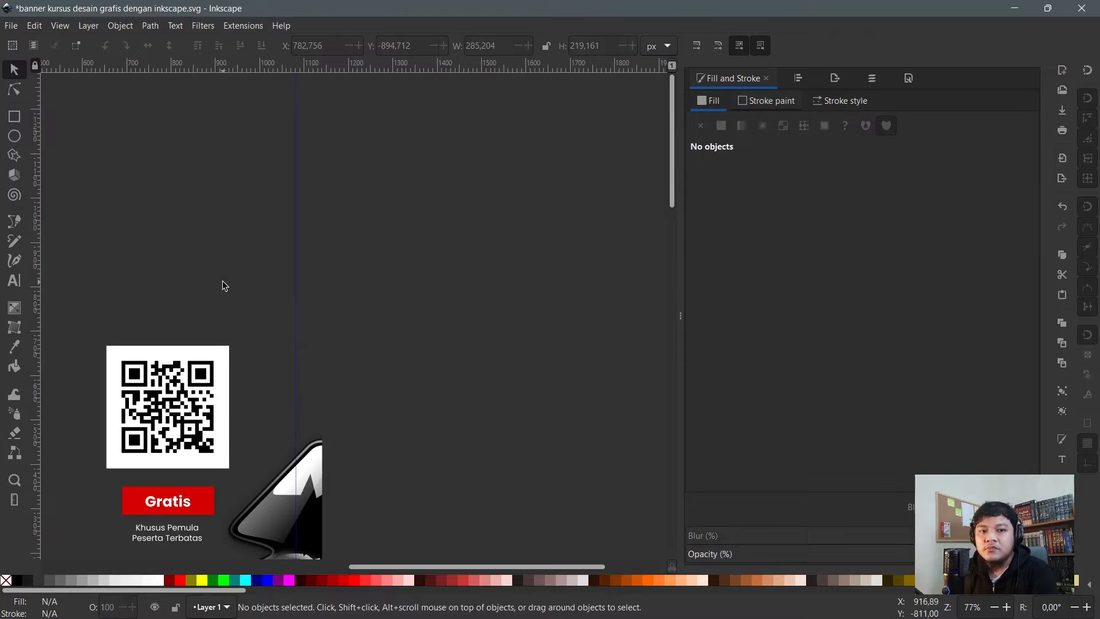
pyautogui.click(15, 281)
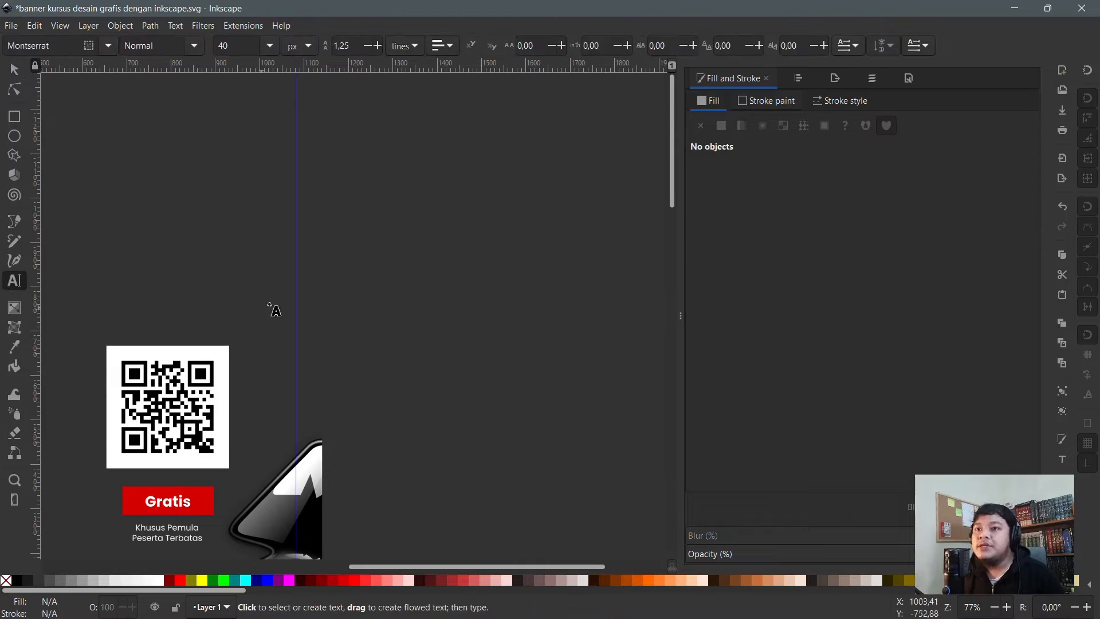
pyautogui.scroll(2, 270, 307)
pyautogui.click(400, 333)
# - Type 'Inkscape' as a new text object and select all of it
pyautogui.scroll(4, 479, 331)
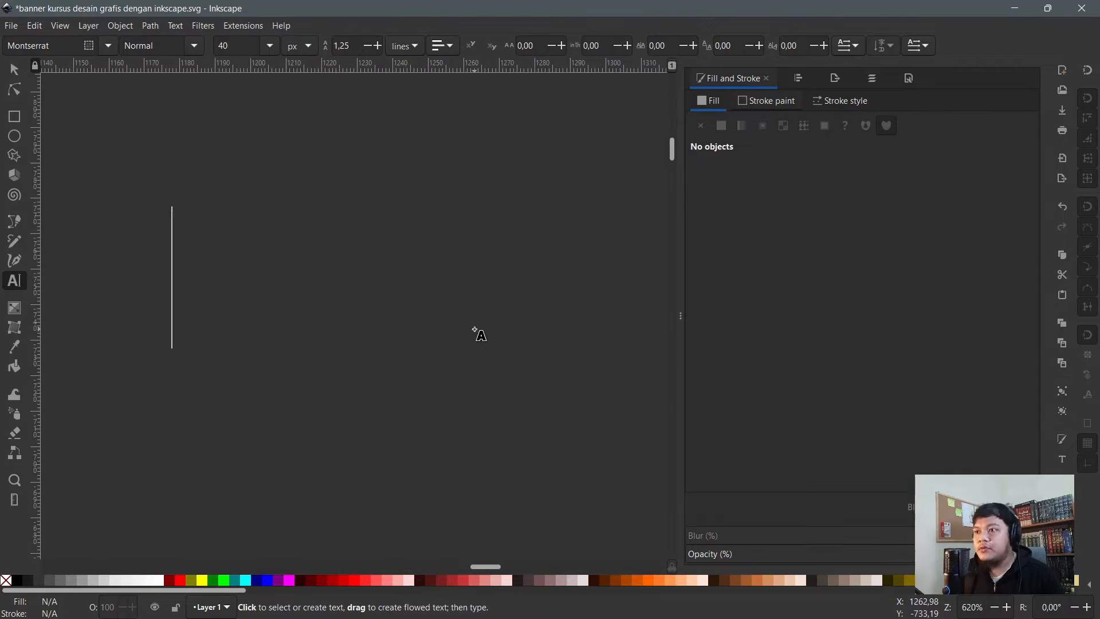
pyautogui.write('Inkscape')
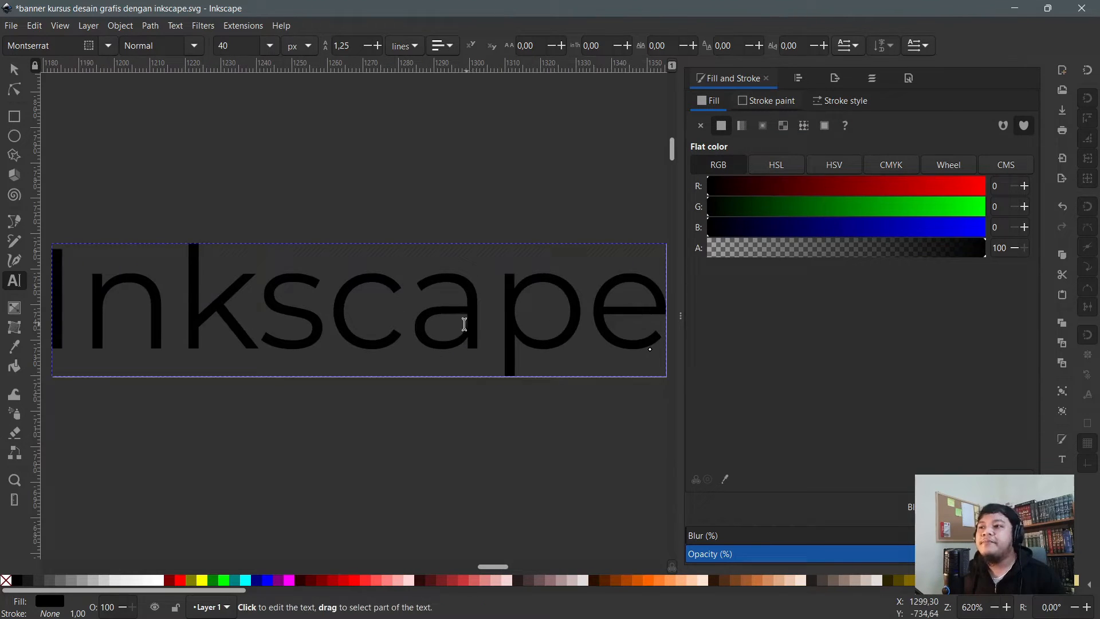
pyautogui.scroll(-1, 464, 325)
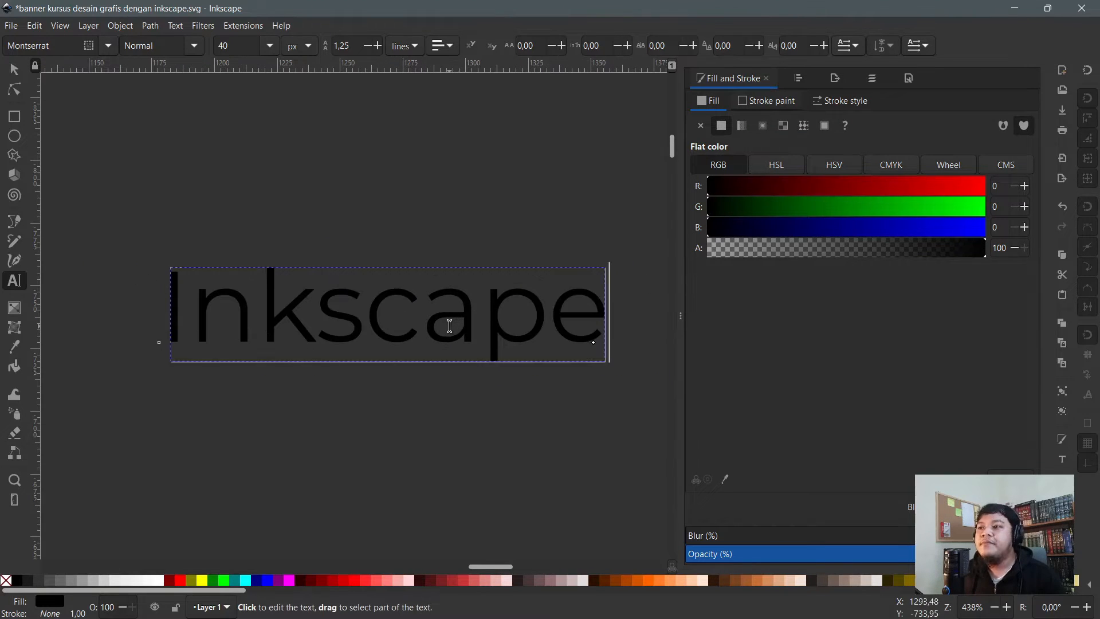
pyautogui.hotkey('ctrl', 'a')
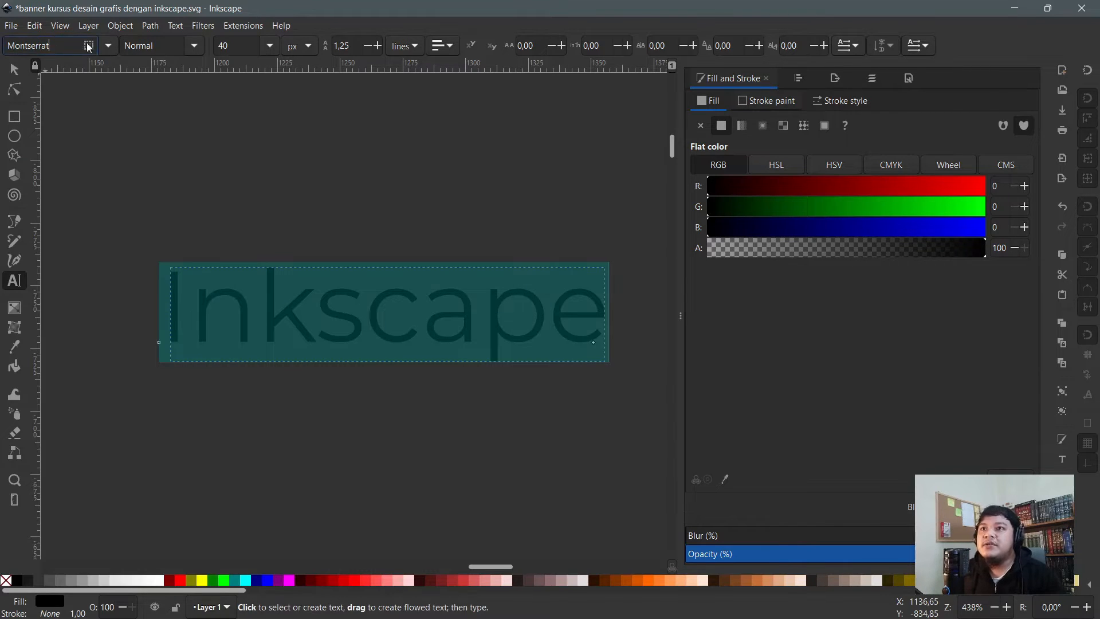
# - Browse the font-family list and close it, keeping Montserrat
pyautogui.click(110, 44)
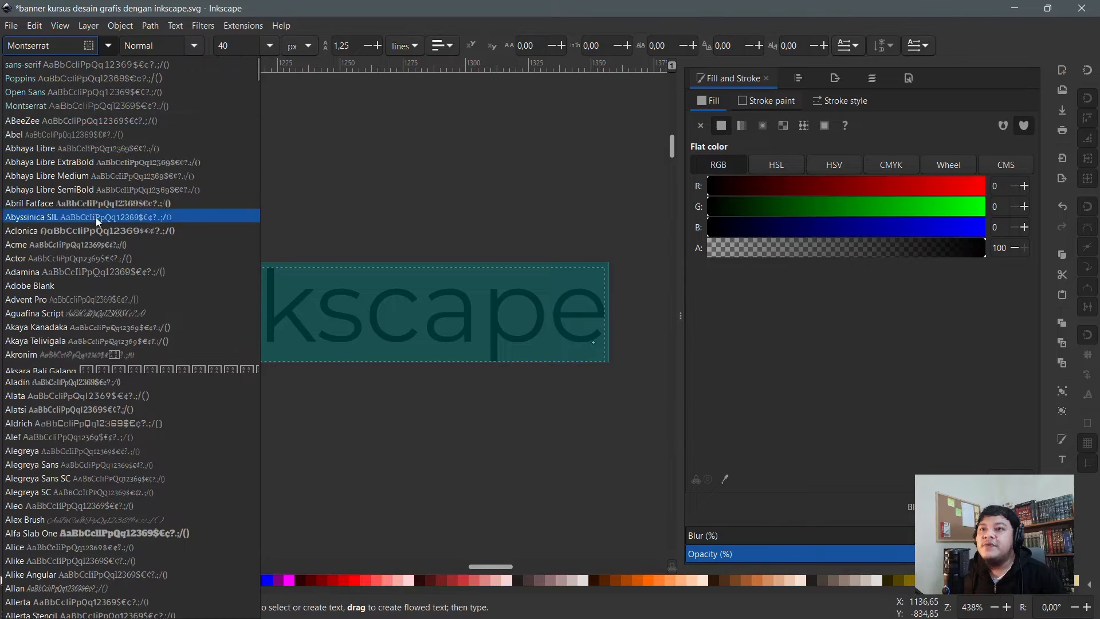
pyautogui.scroll(-3, 96, 224)
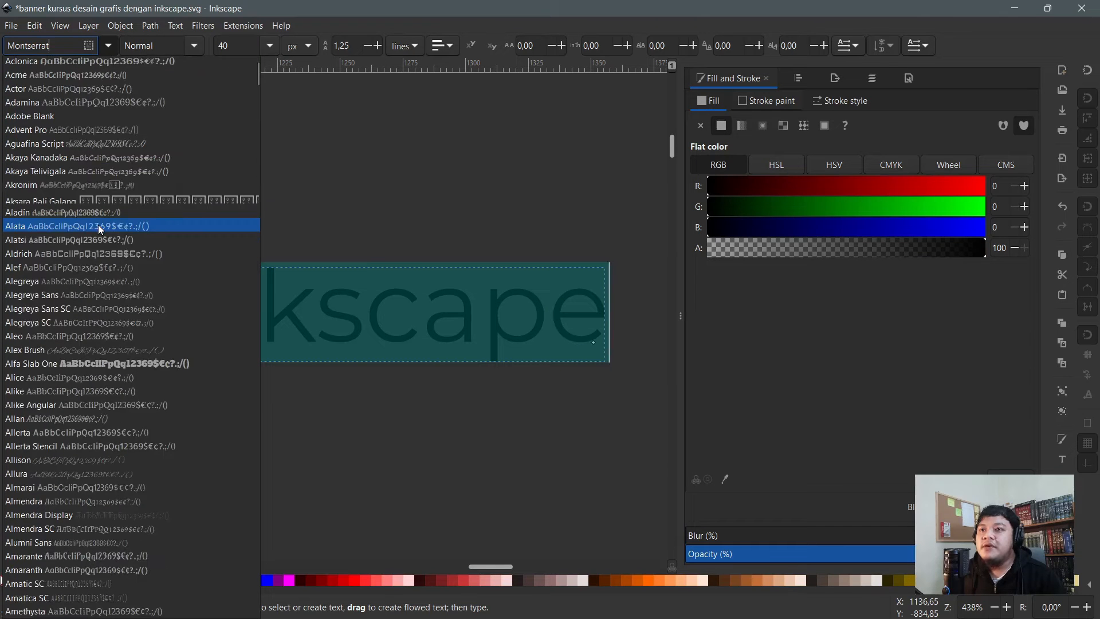
pyautogui.scroll(-8, 98, 225)
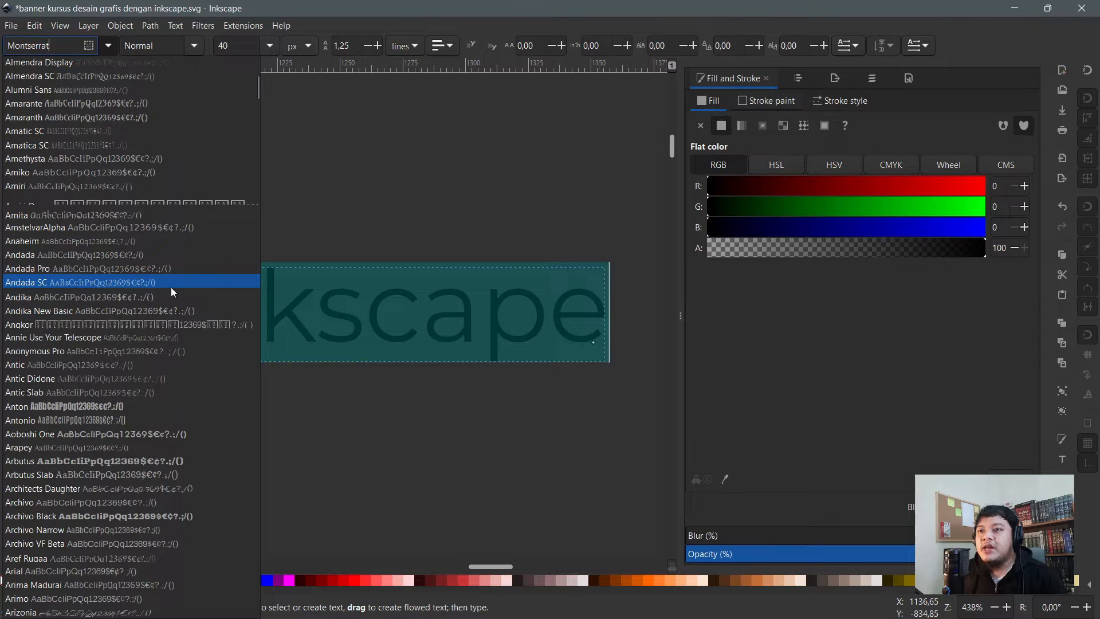
pyautogui.scroll(4, 108, 245)
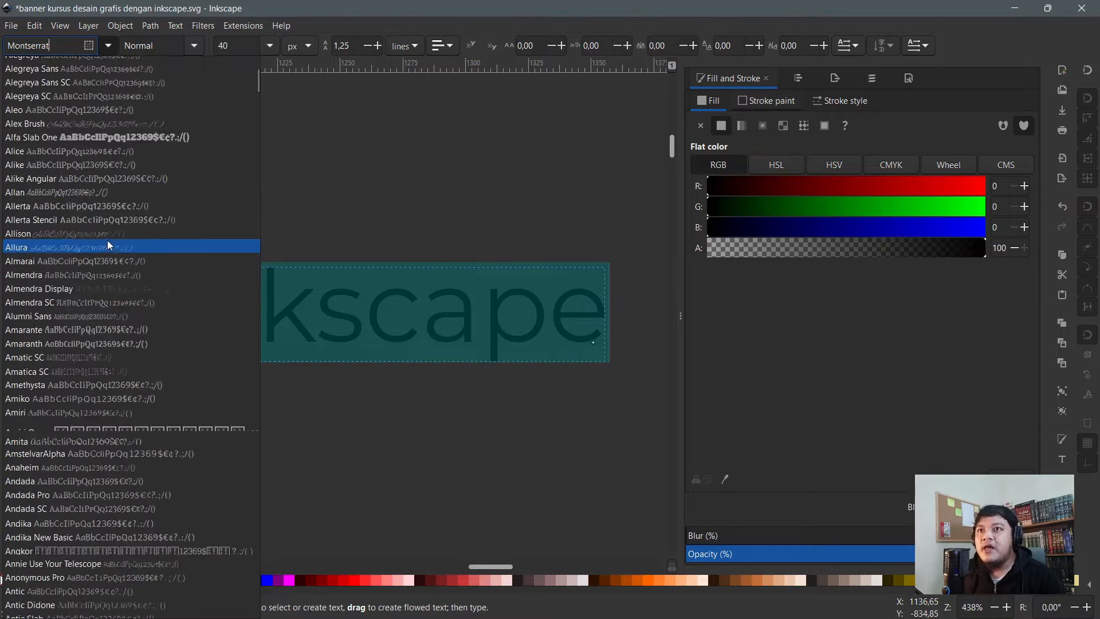
pyautogui.scroll(7, 109, 239)
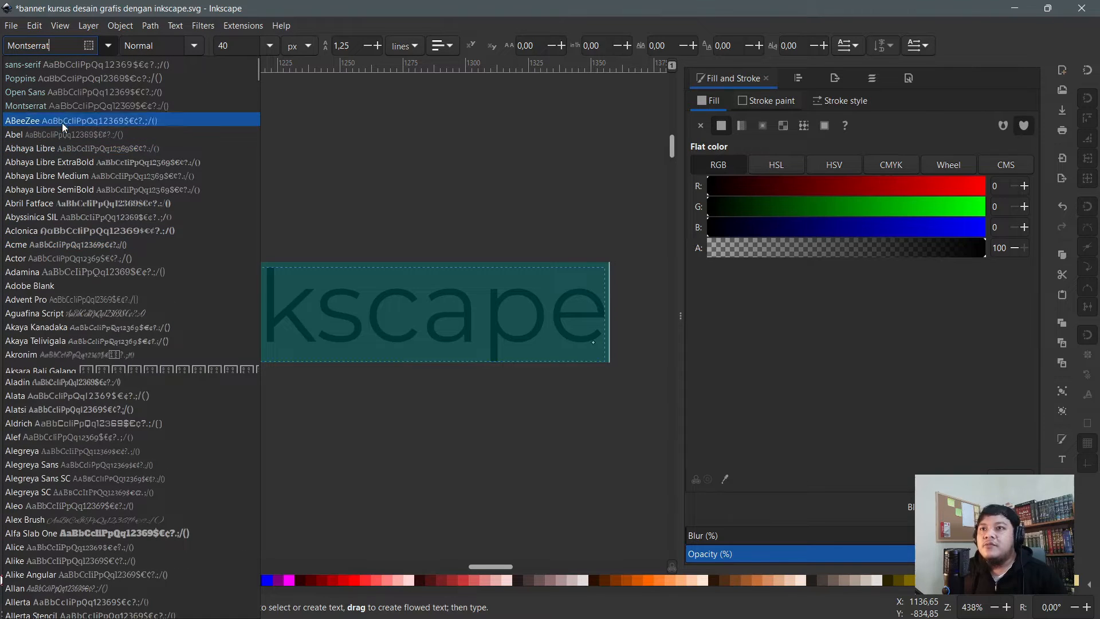
pyautogui.scroll(-4, 99, 286)
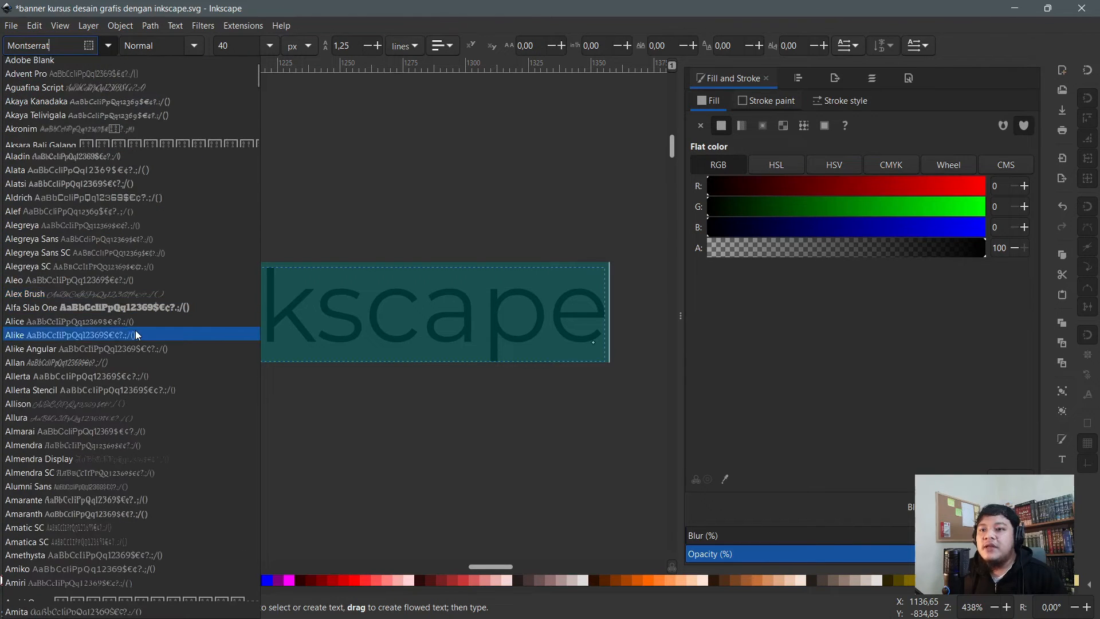
pyautogui.scroll(-8, 136, 335)
pyautogui.scroll(-5, 136, 334)
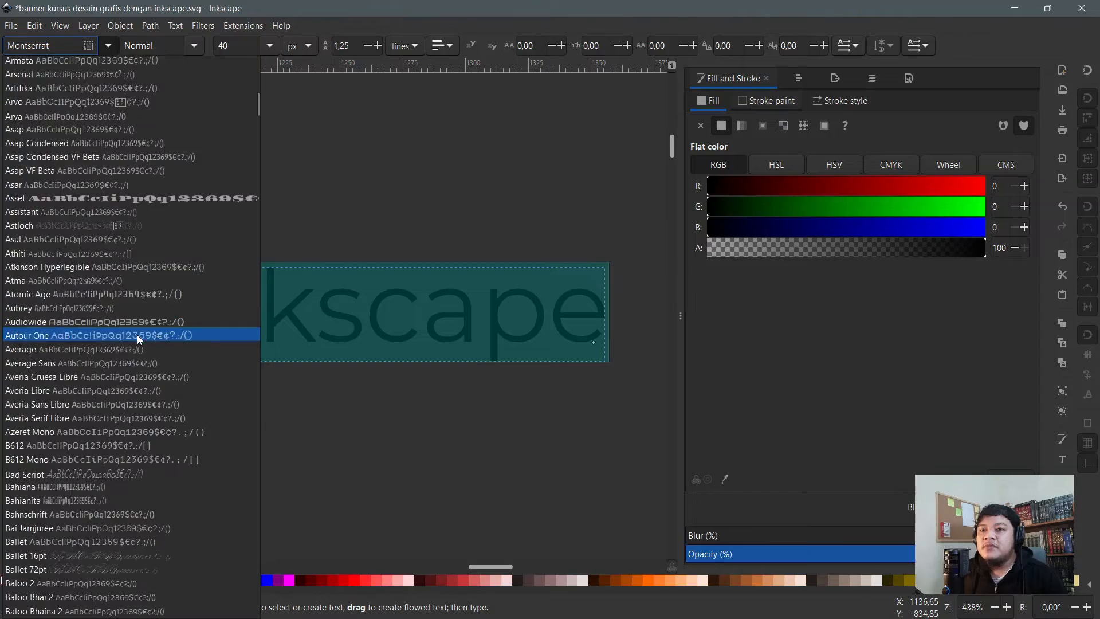
pyautogui.scroll(-5, 136, 334)
pyautogui.scroll(-5, 130, 329)
pyautogui.scroll(15, 130, 329)
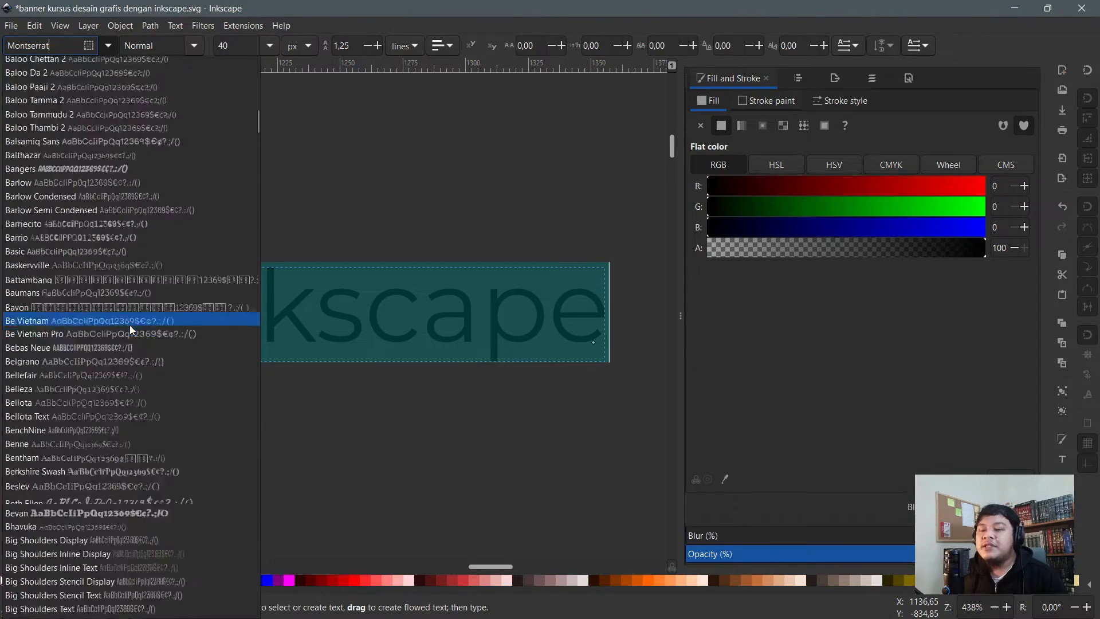
pyautogui.scroll(1, 137, 309)
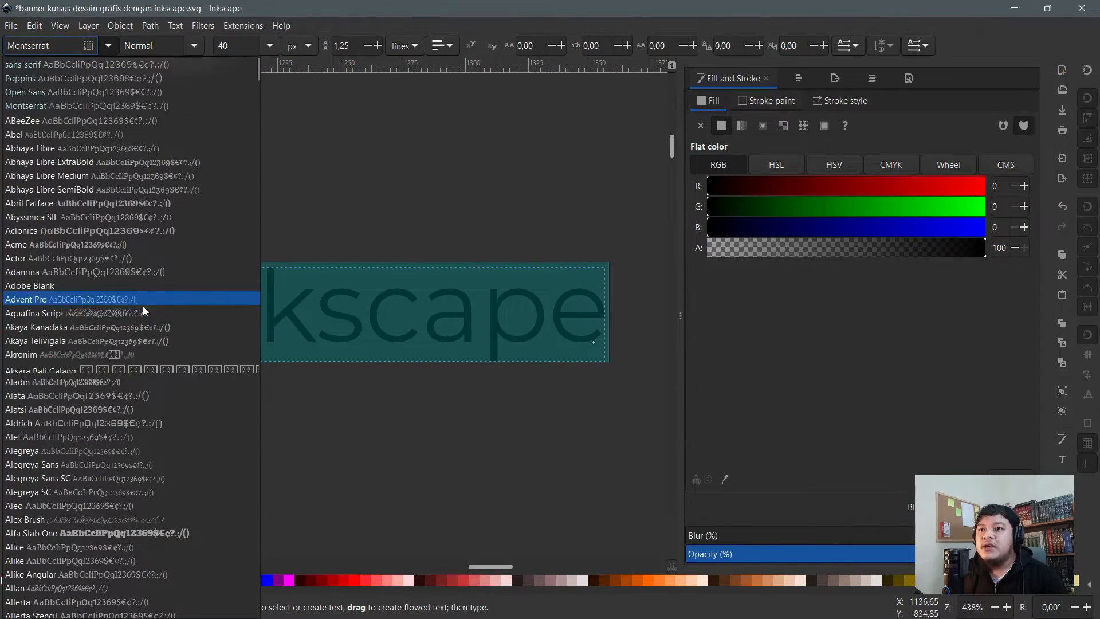
pyautogui.click(339, 4)
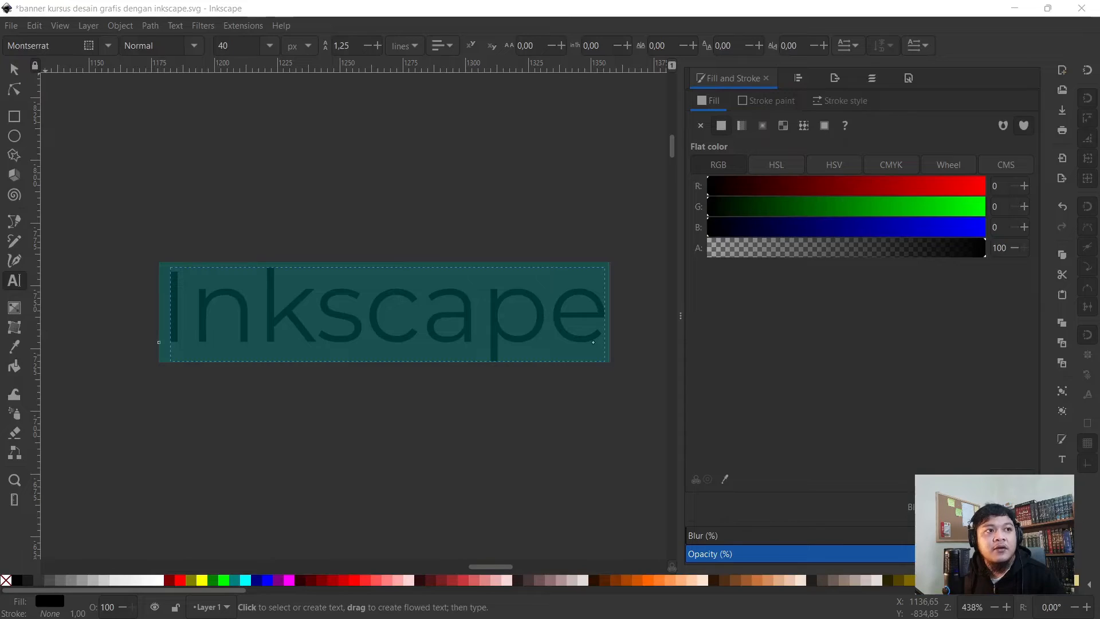
# - Enlarge the Google Fonts window, browse its 1364-family catalogue, then minimize the browser
pyautogui.moveTo(0, 171); pyautogui.dragTo(314, 50)
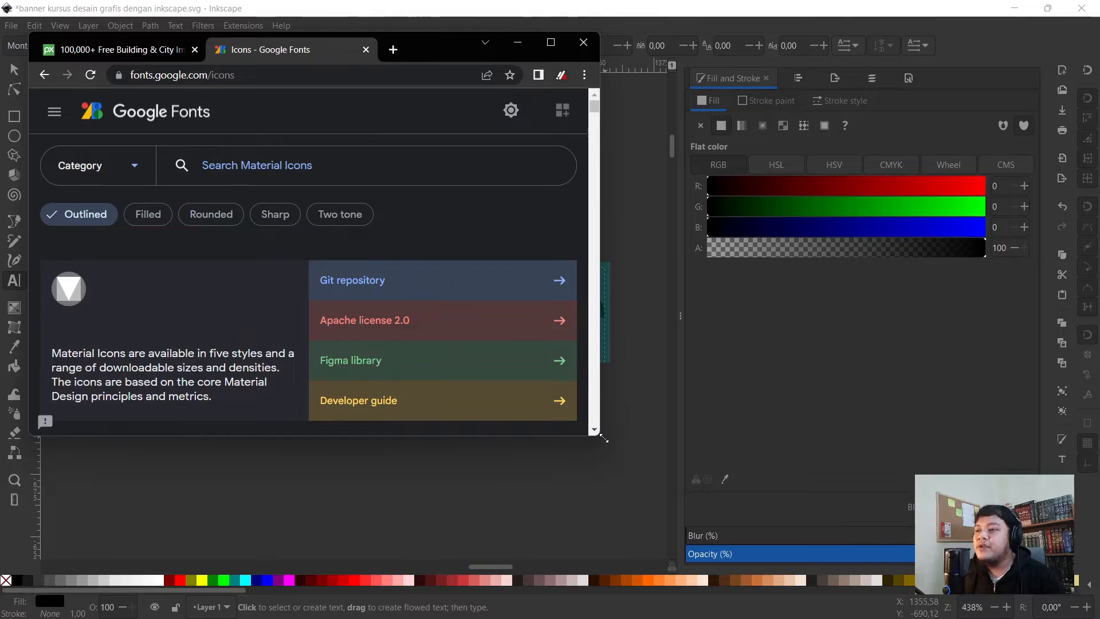
pyautogui.moveTo(600, 434); pyautogui.dragTo(1055, 590)
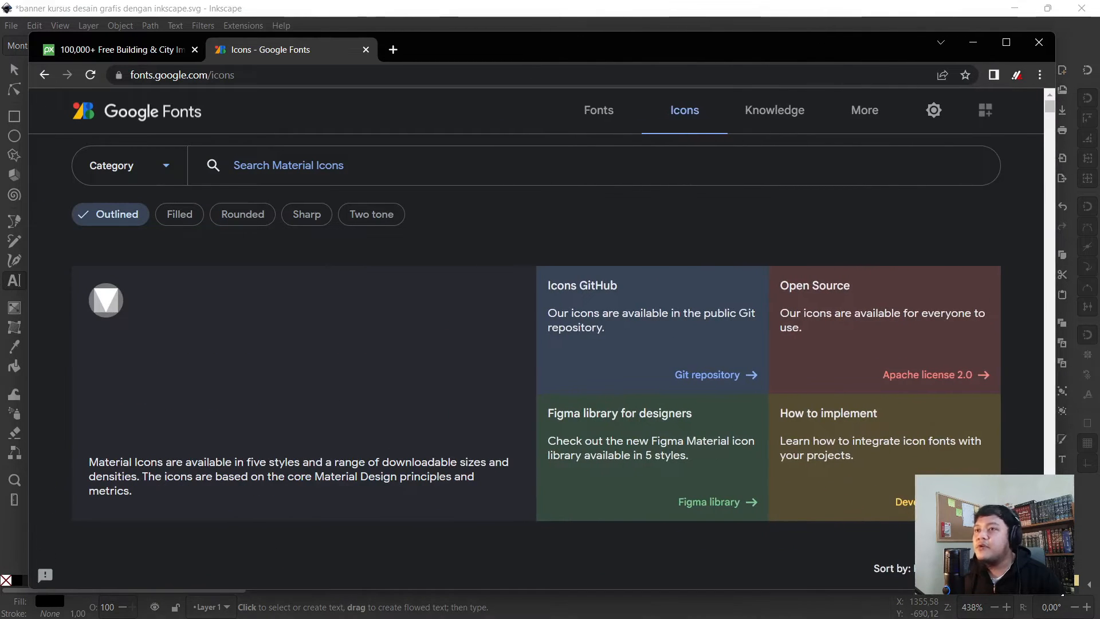
pyautogui.scroll(-3, 395, 268)
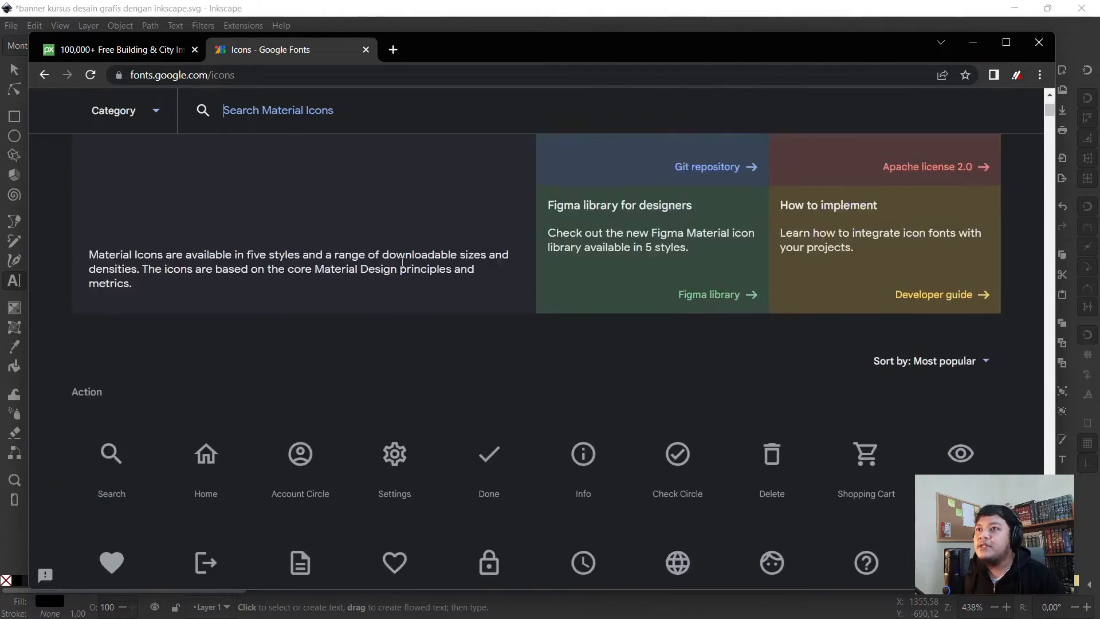
pyautogui.scroll(3, 633, 112)
pyautogui.scroll(2, 633, 112)
pyautogui.click(598, 110)
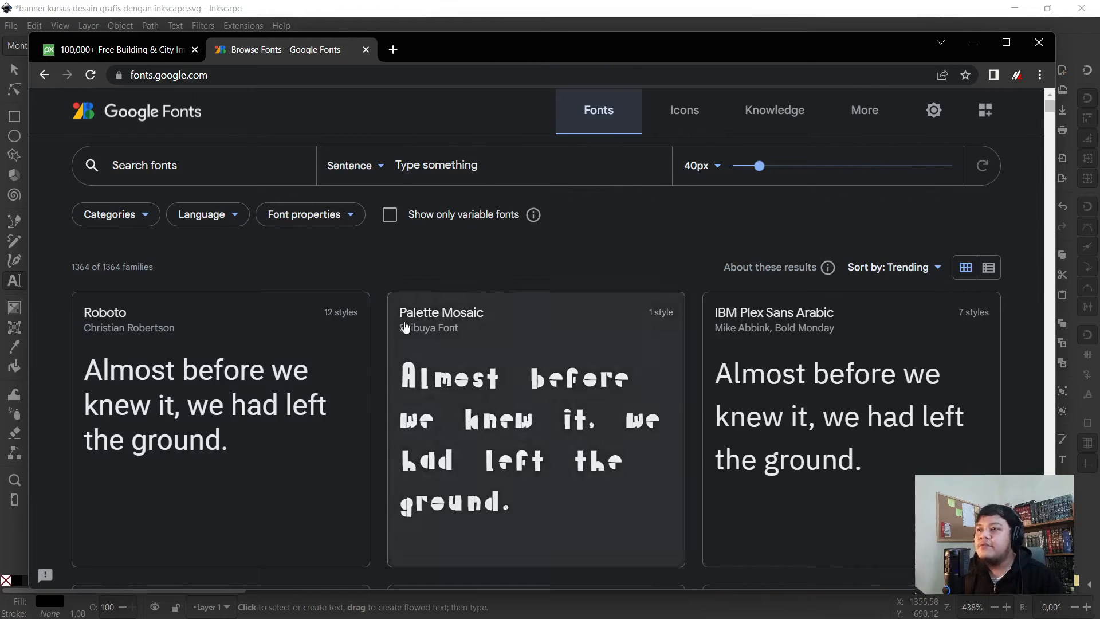
pyautogui.scroll(-5, 361, 322)
pyautogui.scroll(-4, 366, 322)
pyautogui.scroll(10, 386, 314)
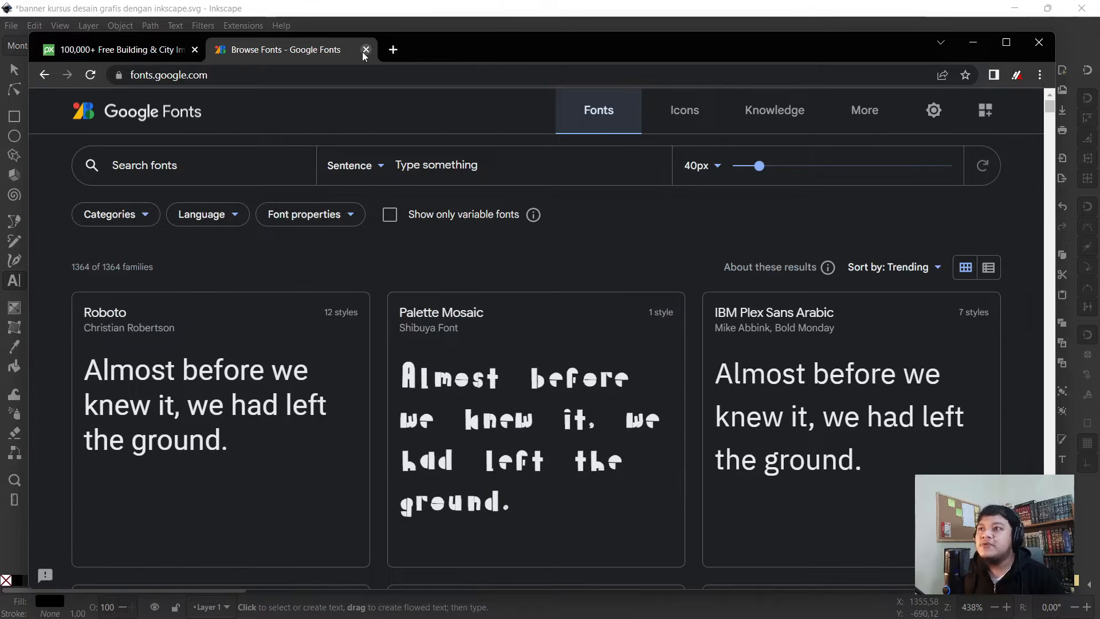
pyautogui.click(967, 44)
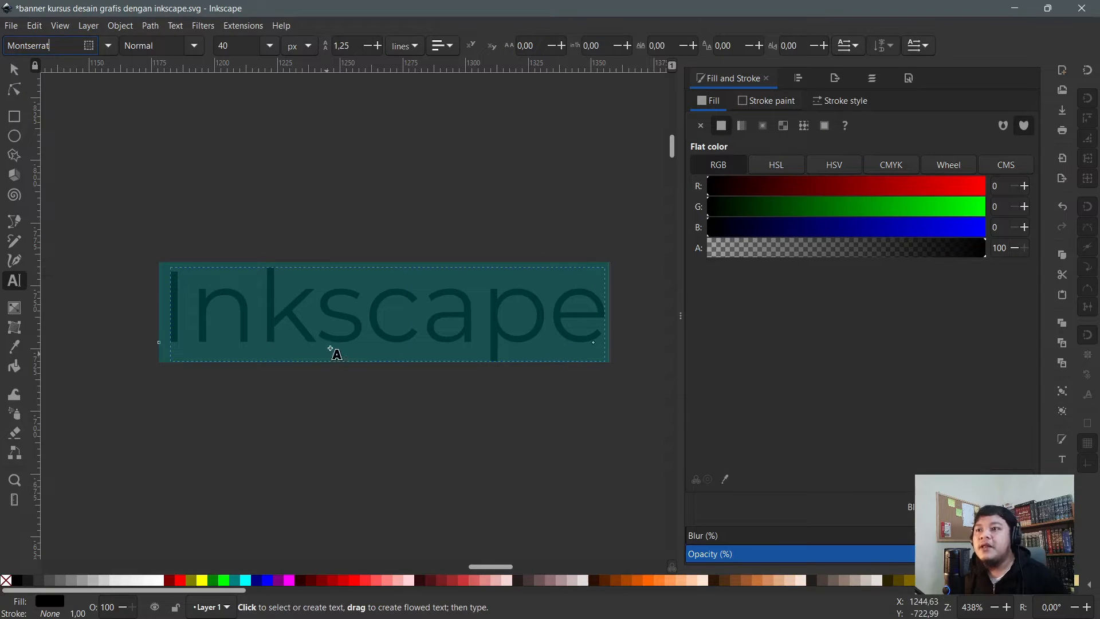
# - Change the 'Inkscape' text's font to Poppins by typing 'pop' in the family box
pyautogui.click(370, 323)
pyautogui.hotkey('ctrl', 'a')
pyautogui.click(109, 46)
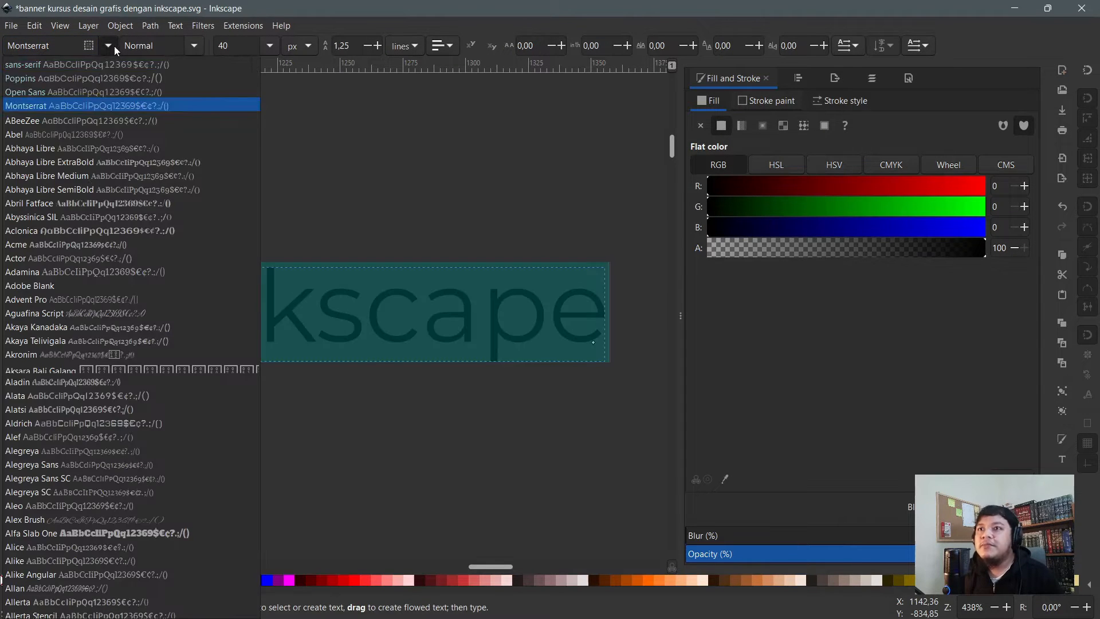
pyautogui.click(63, 46)
pyautogui.hotkey('ctrl', 'a')
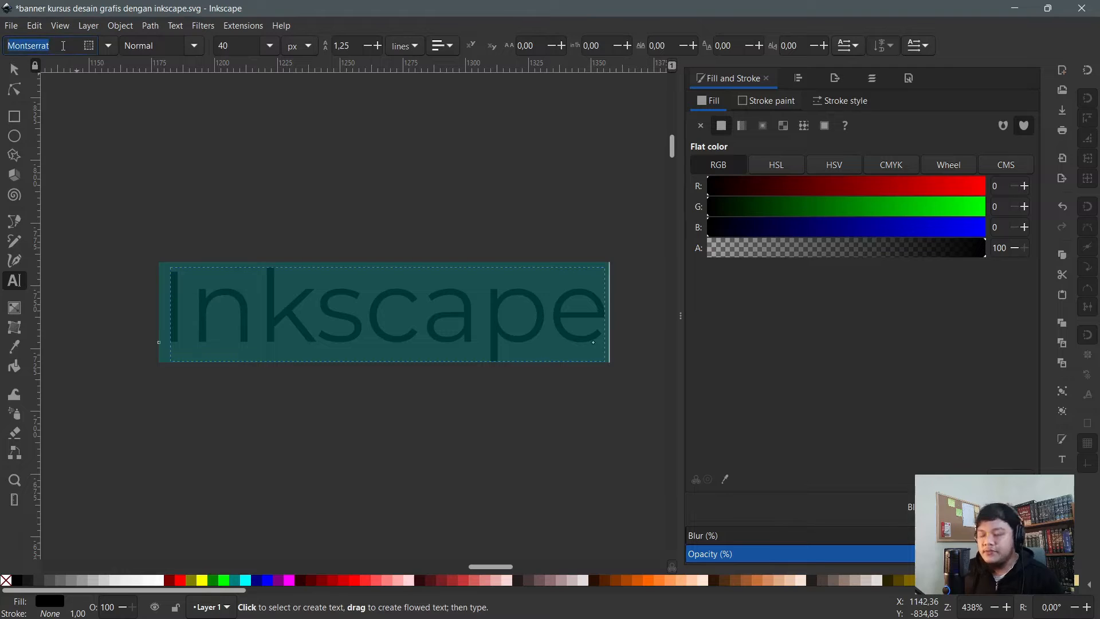
pyautogui.write('pop')
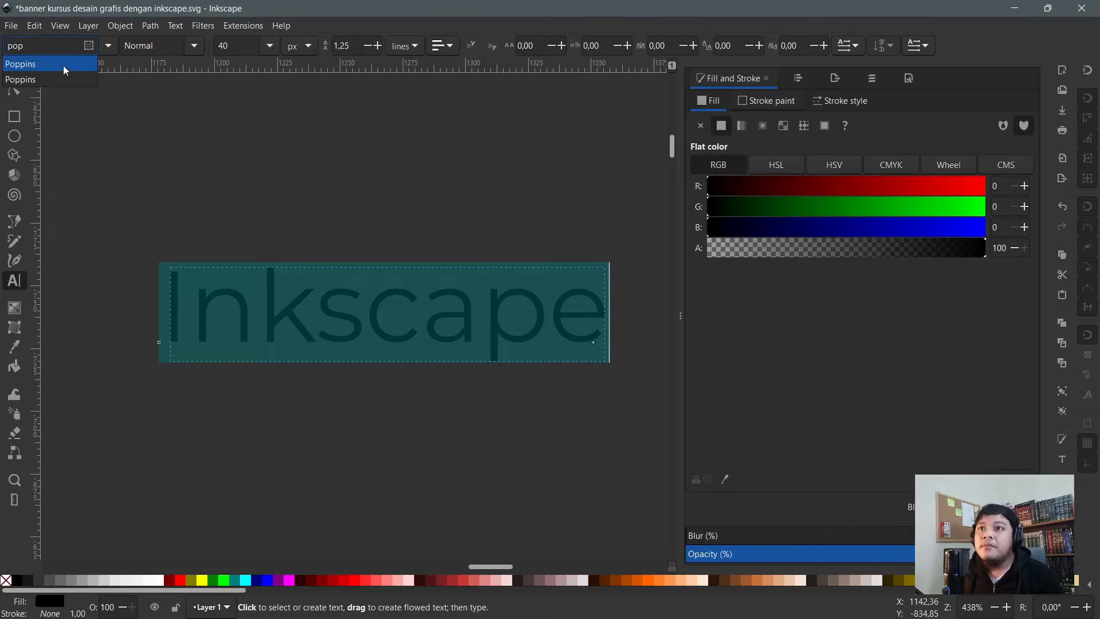
pyautogui.click(63, 65)
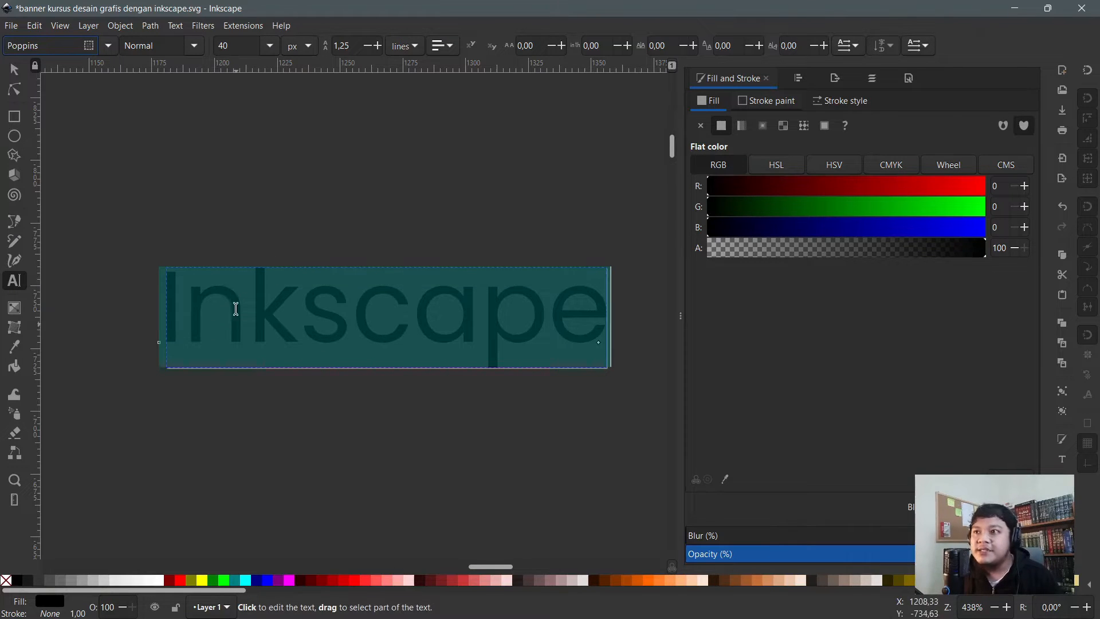
# - Move the Poppins text left and slightly down, then reselect all its characters
pyautogui.click(14, 90)
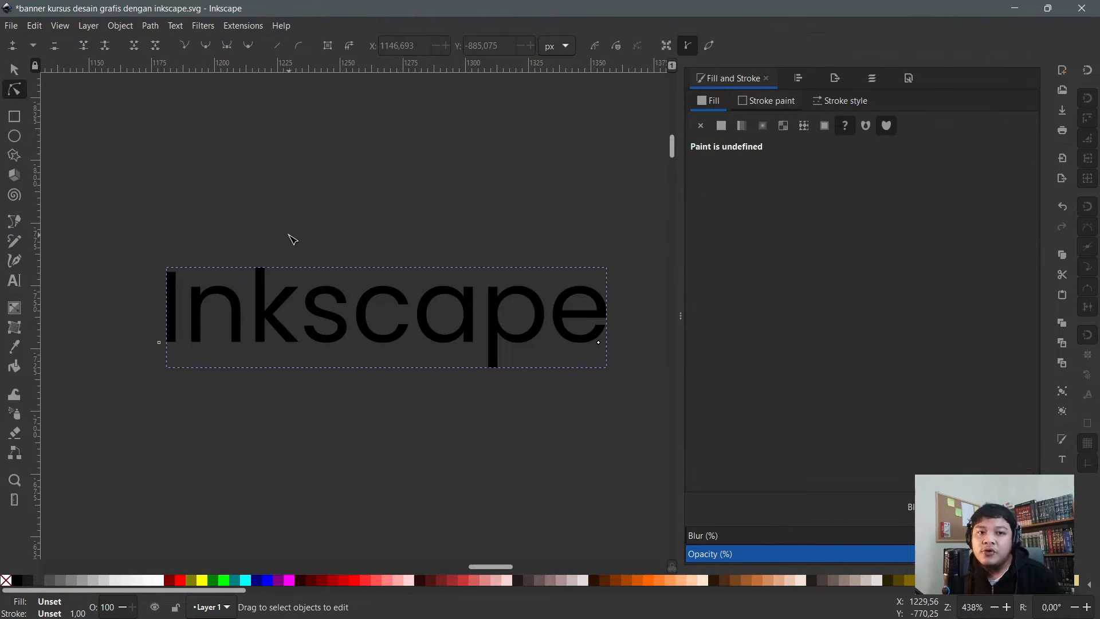
pyautogui.click(15, 70)
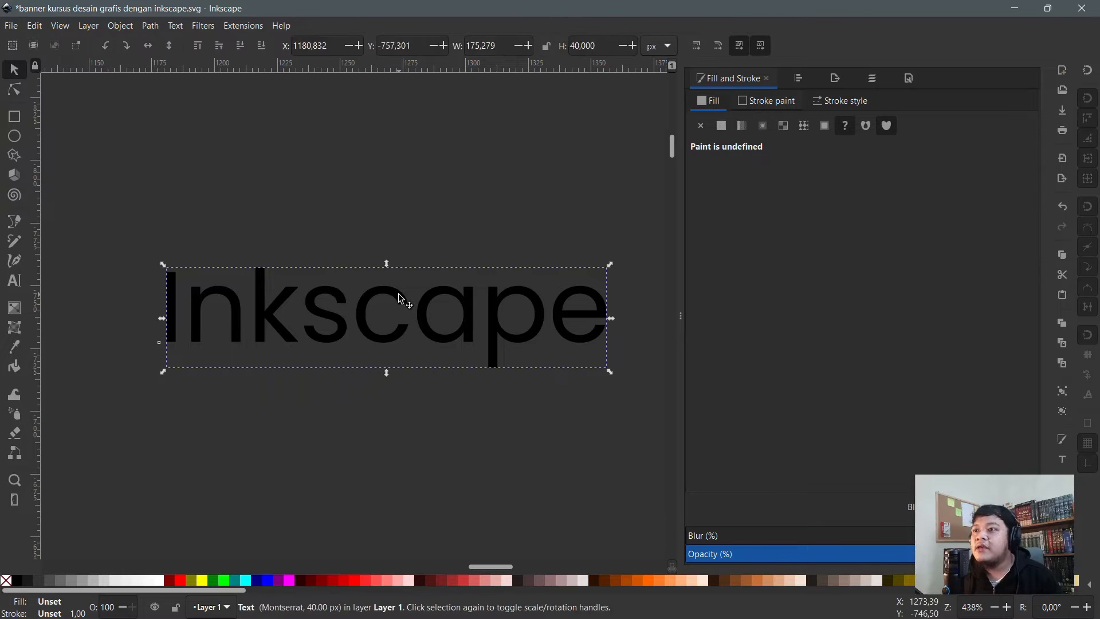
pyautogui.moveTo(385, 291); pyautogui.dragTo(315, 313)
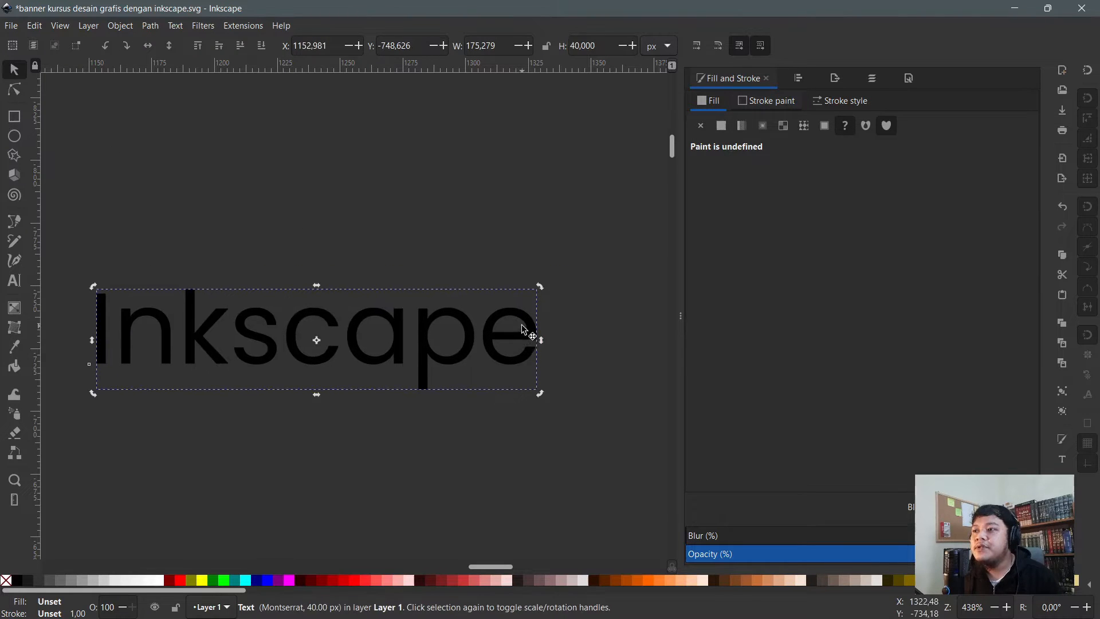
pyautogui.doubleClick(465, 346)
pyautogui.hotkey('ctrl', 'a')
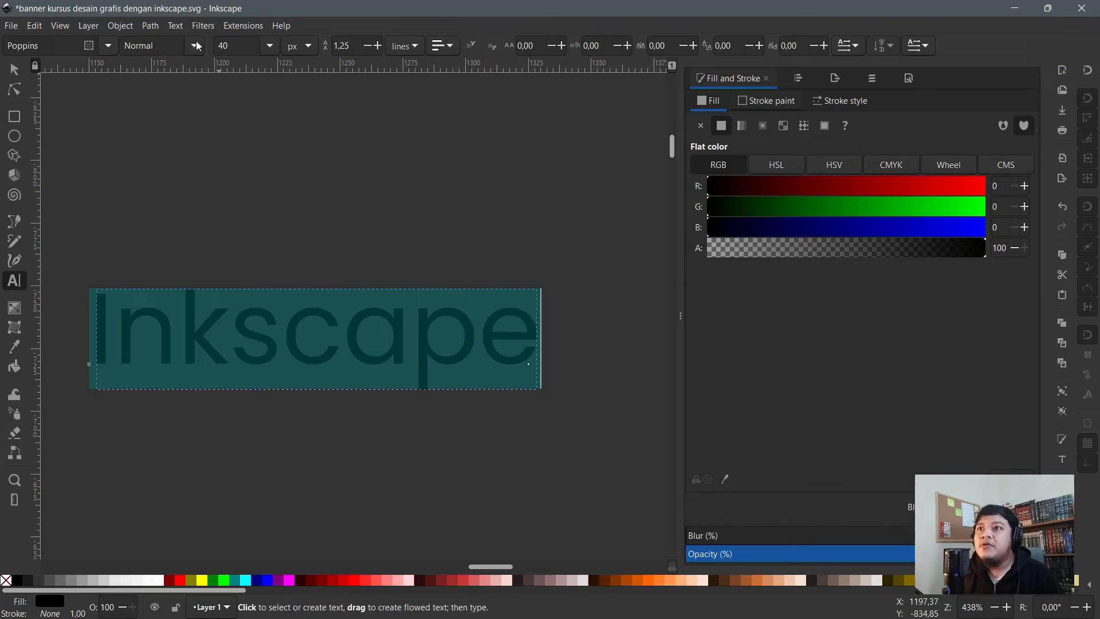
# - Try the Light and then Light Italic Poppins styles on the text
pyautogui.click(194, 46)
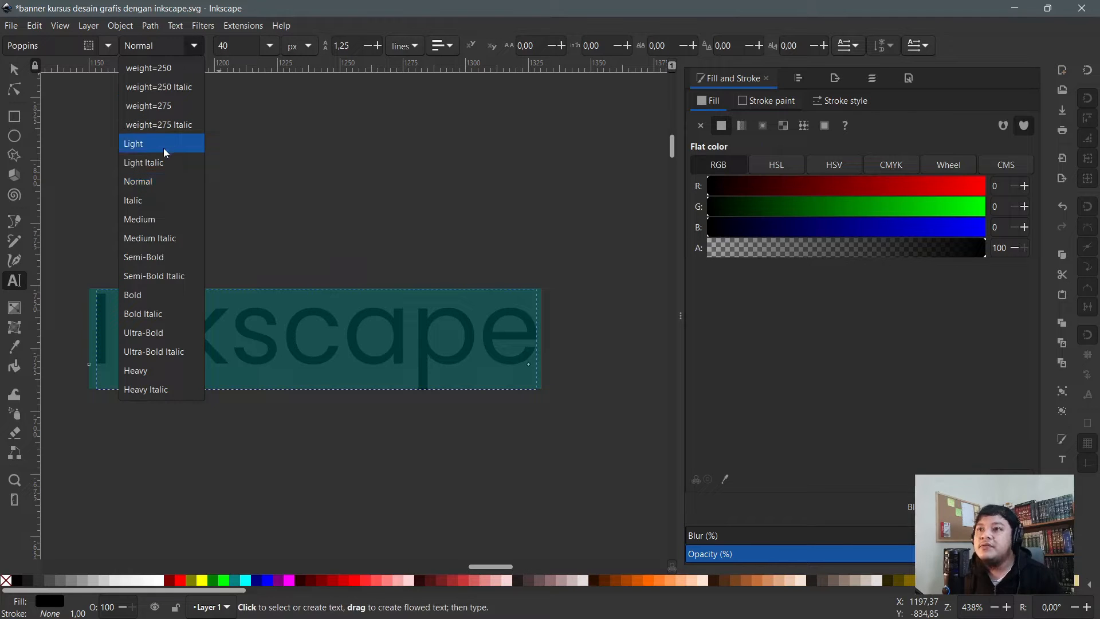
pyautogui.click(163, 148)
pyautogui.click(194, 46)
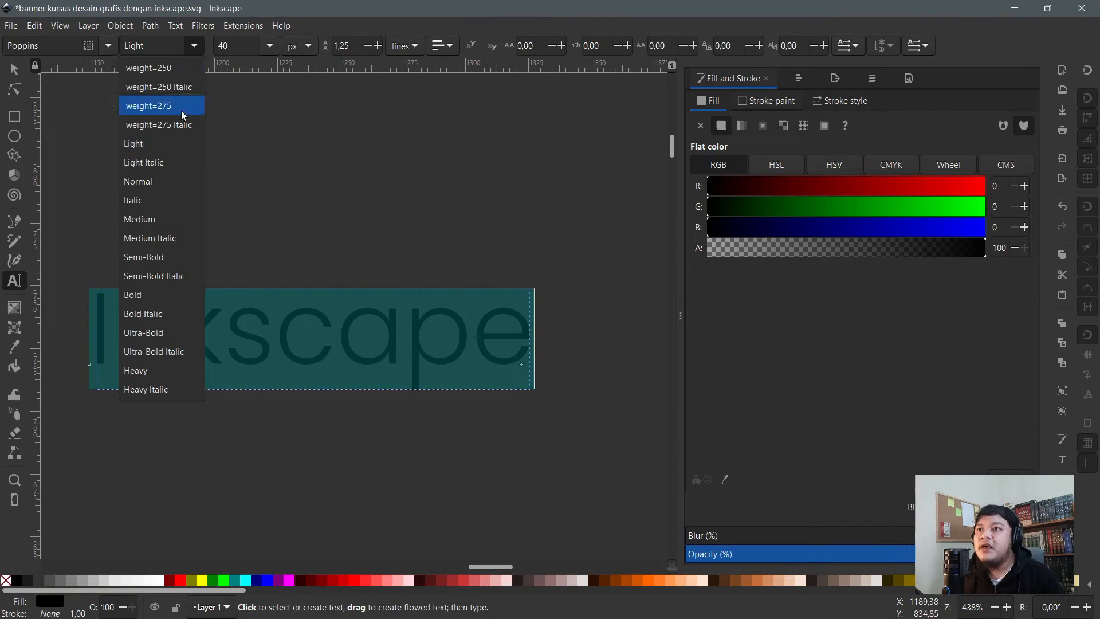
pyautogui.click(166, 164)
# - Switch the text to Ultra-Bold, then settle on Poppins Heavy
pyautogui.click(197, 44)
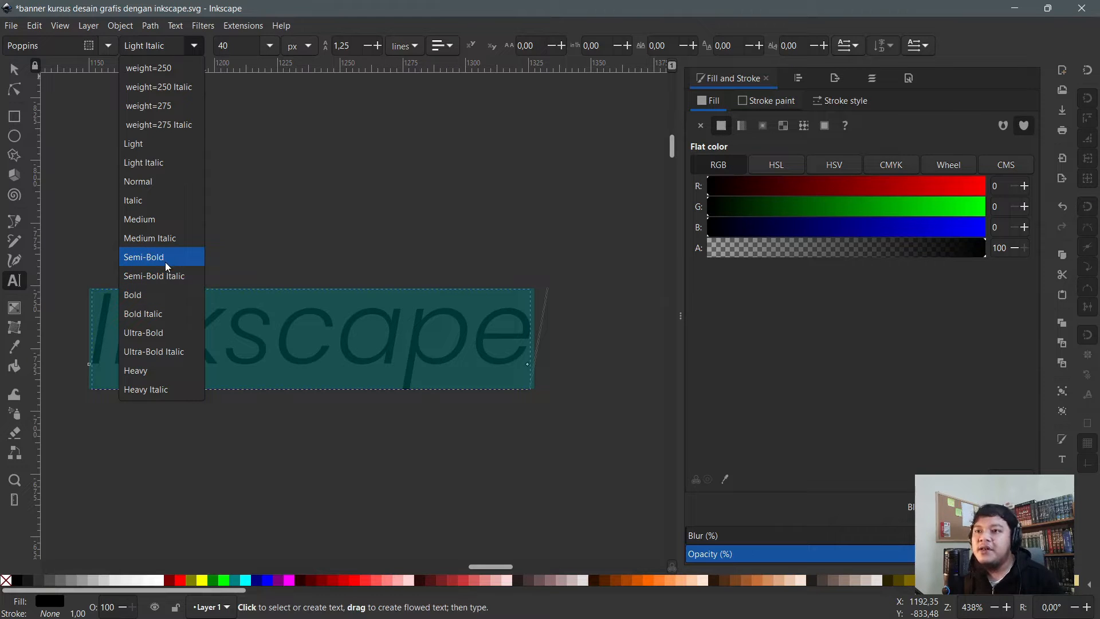
pyautogui.click(170, 335)
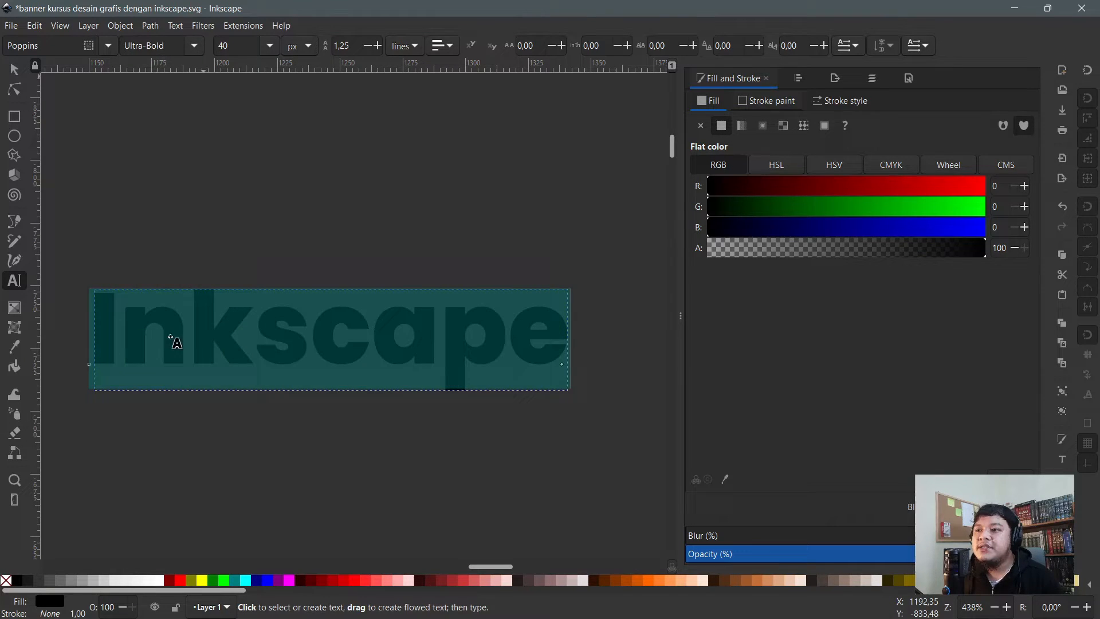
pyautogui.click(194, 45)
pyautogui.click(160, 372)
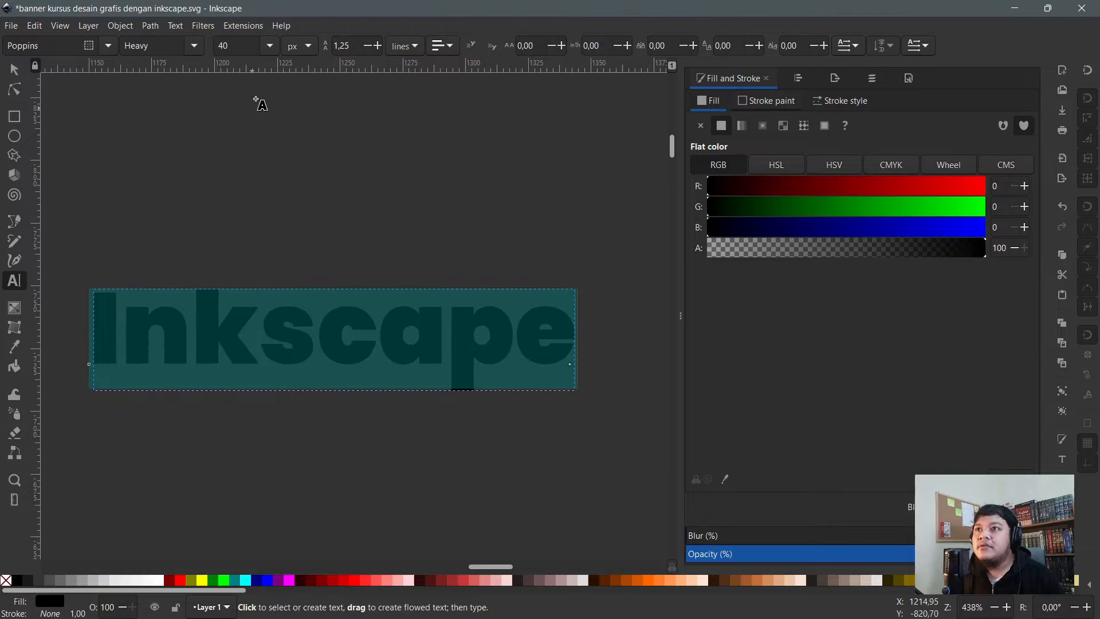
pyautogui.click(271, 44)
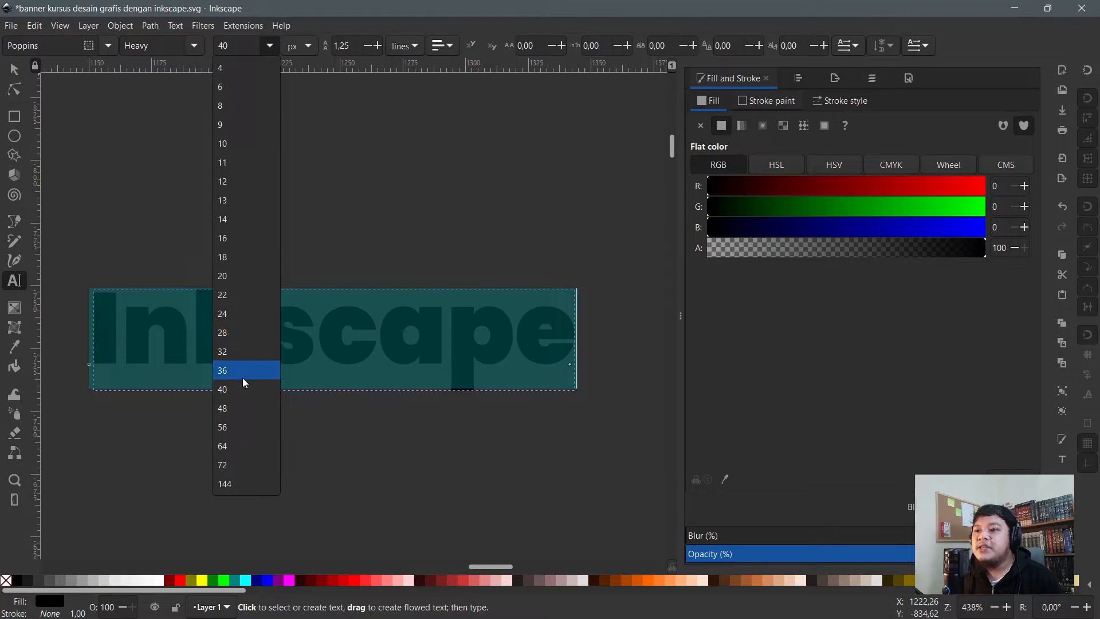
# - Set the heavy sample text's font size to 14
pyautogui.click(242, 374)
pyautogui.click(281, 25)
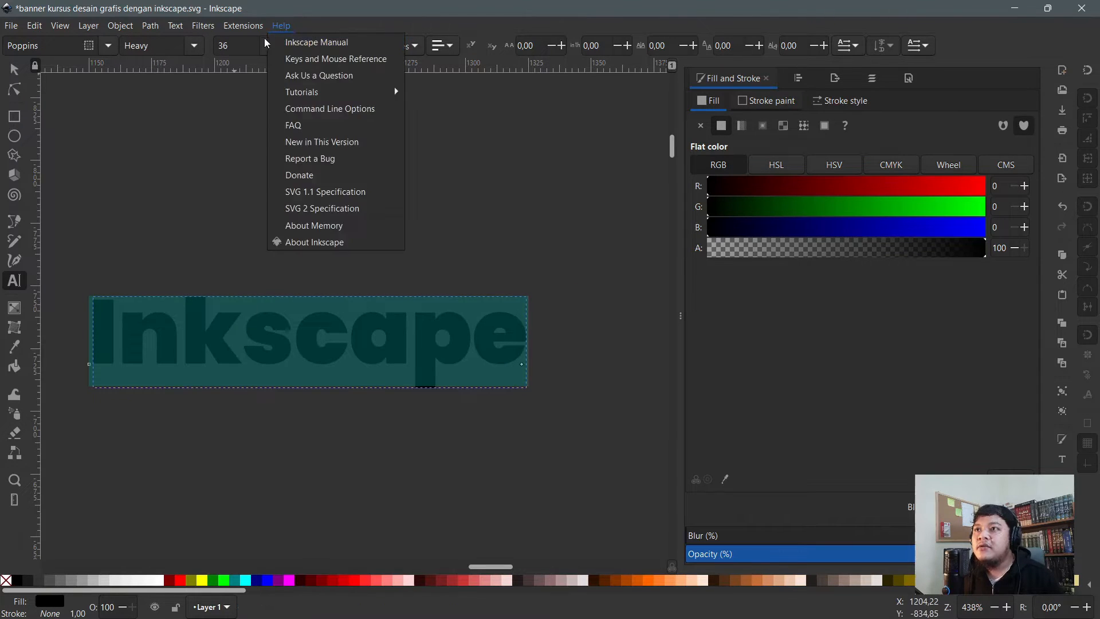
pyautogui.click(264, 40)
pyautogui.click(269, 45)
pyautogui.click(227, 220)
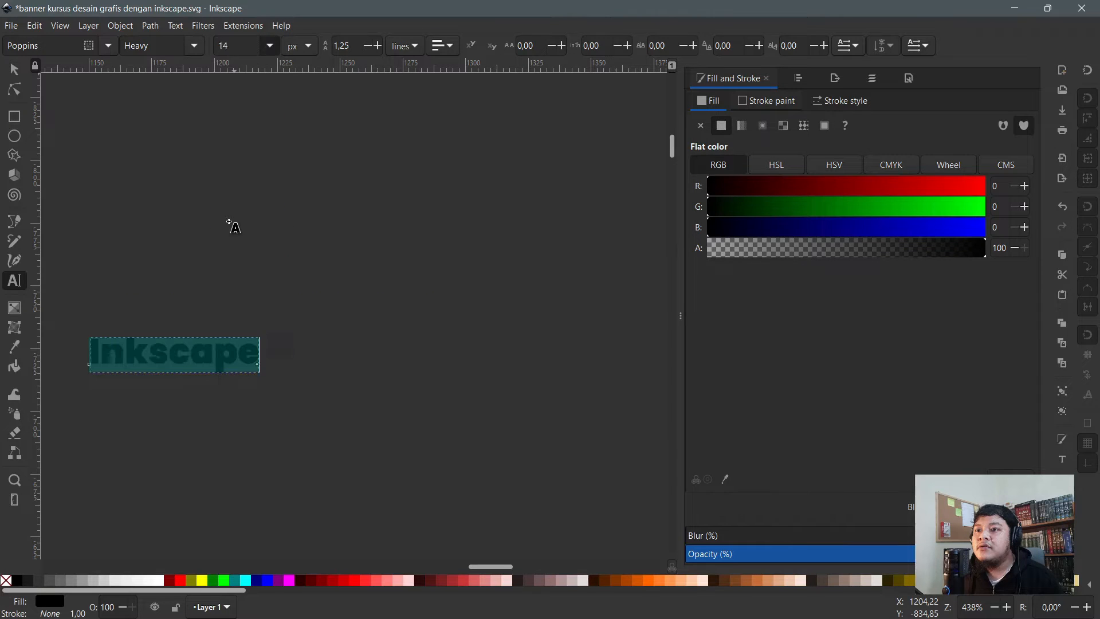
# - Try pt and mm as the font size unit, then return to px
pyautogui.hotkey('ctrl', 'a')
pyautogui.click(305, 47)
pyautogui.scroll(2, 298, 57)
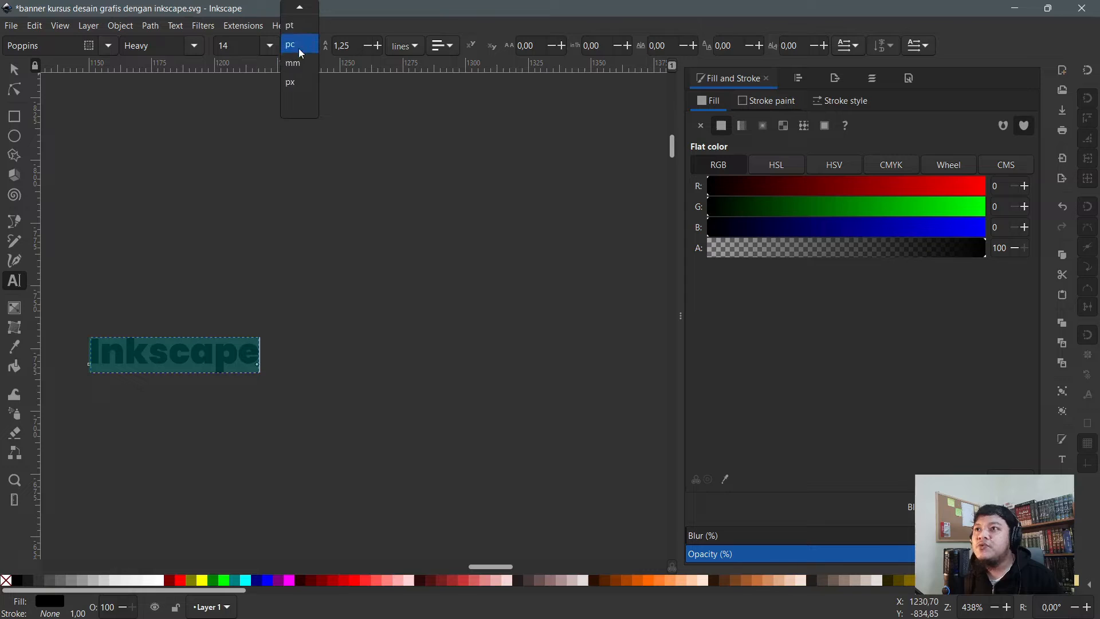
pyautogui.click(302, 40)
pyautogui.click(299, 45)
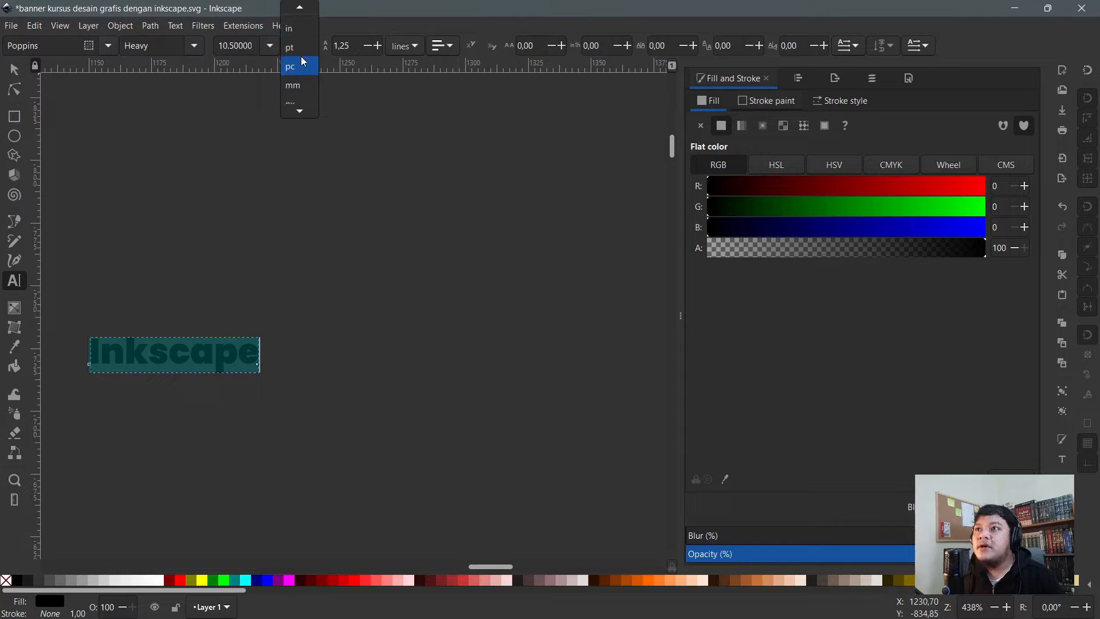
pyautogui.click(297, 88)
pyautogui.click(301, 45)
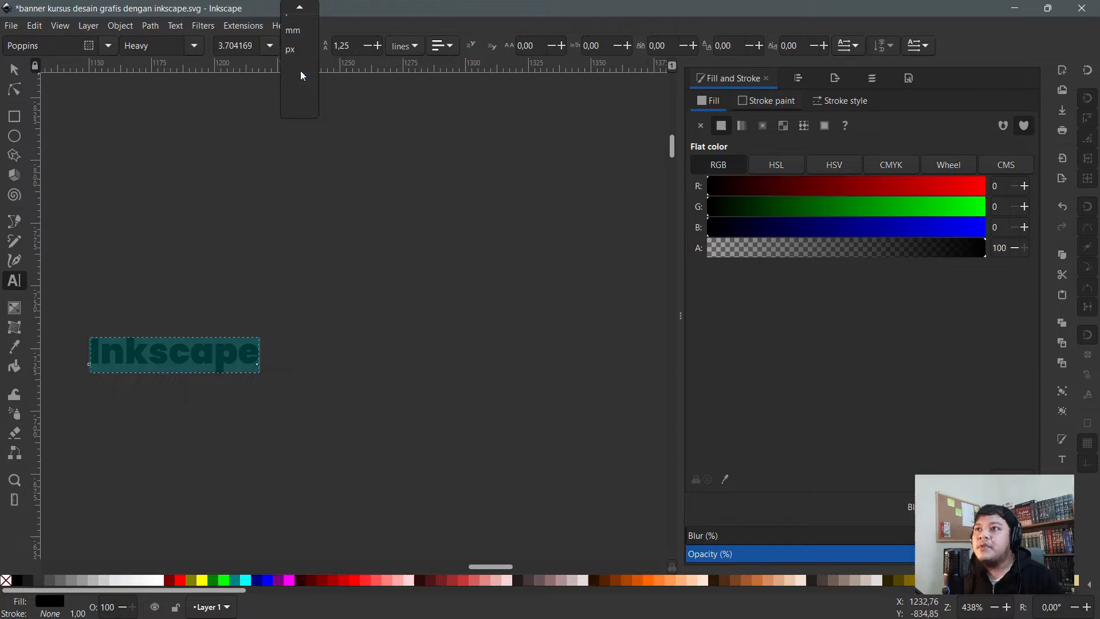
pyautogui.click(297, 49)
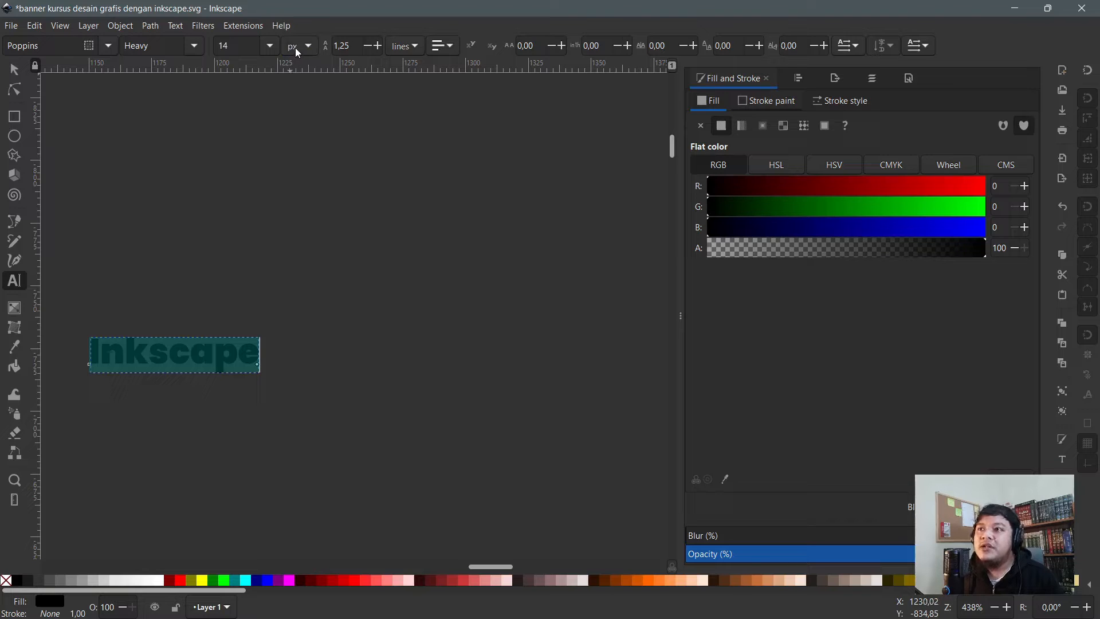
# - Add a second line 'tes' below 'Inkscape' and select both lines
pyautogui.click(217, 347)
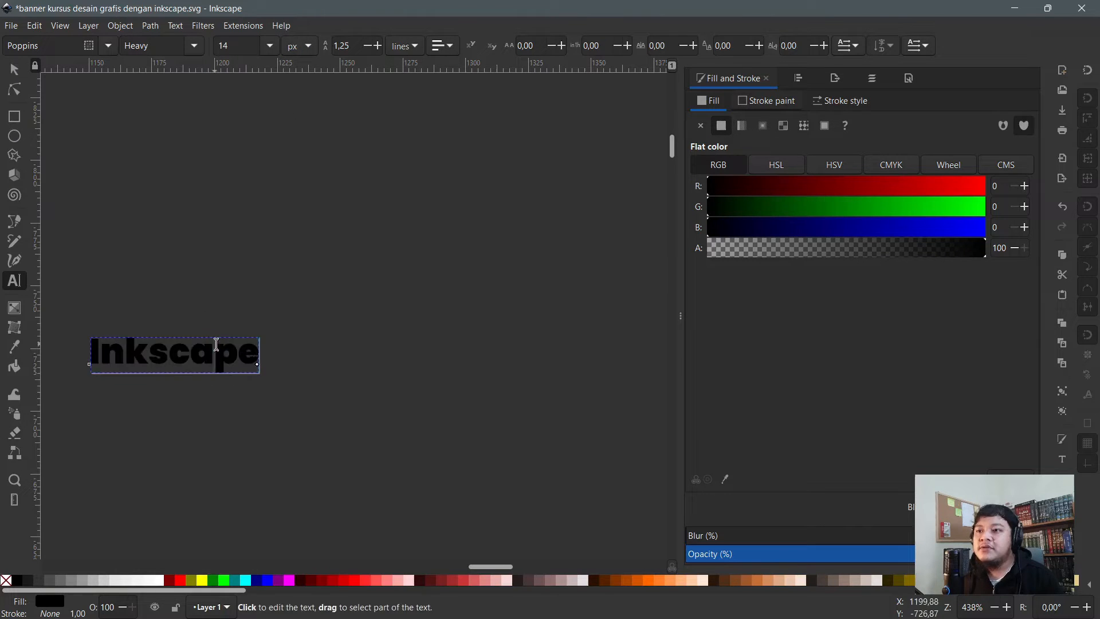
pyautogui.press('End')
pyautogui.press('Return')
pyautogui.write('t')
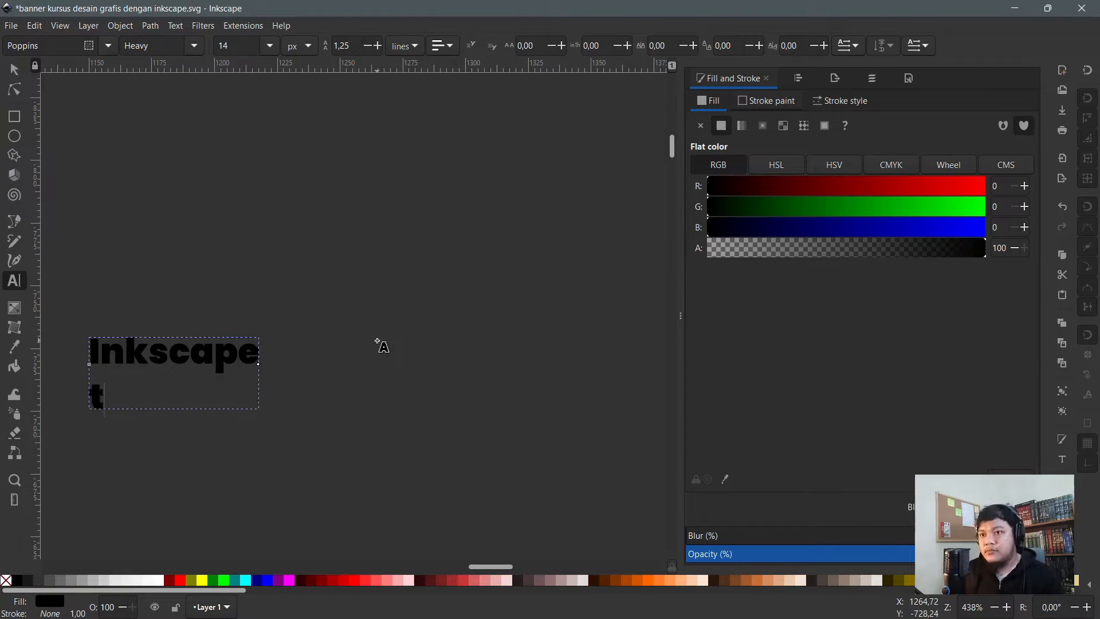
pyautogui.write('es')
pyautogui.hotkey('ctrl', 'a')
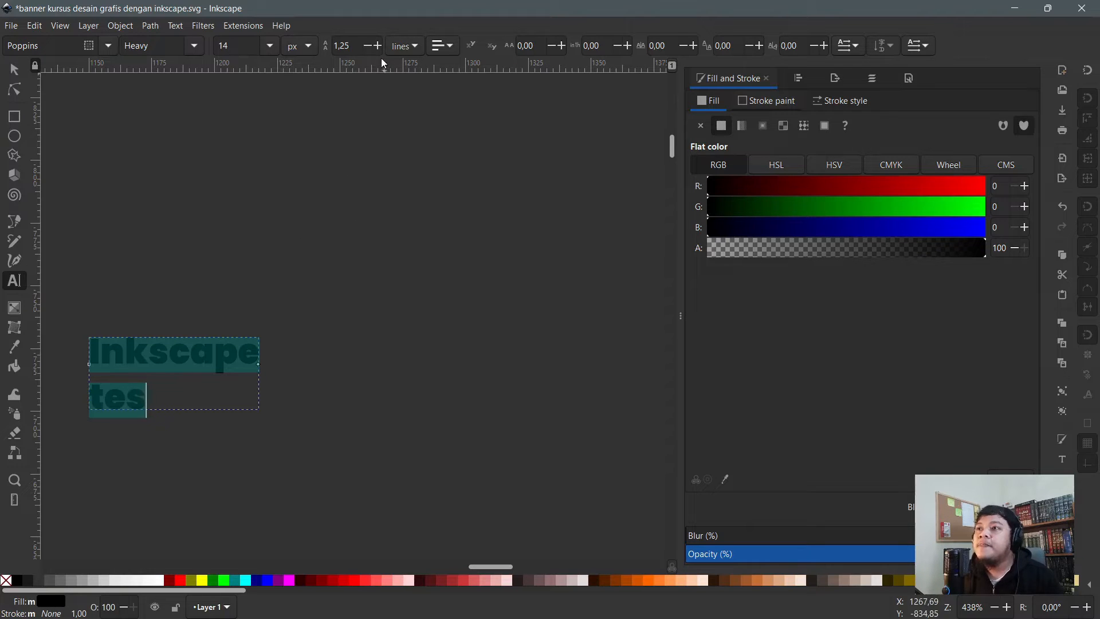
# - Try a line spacing of 2 on the two-line text
pyautogui.click(403, 45)
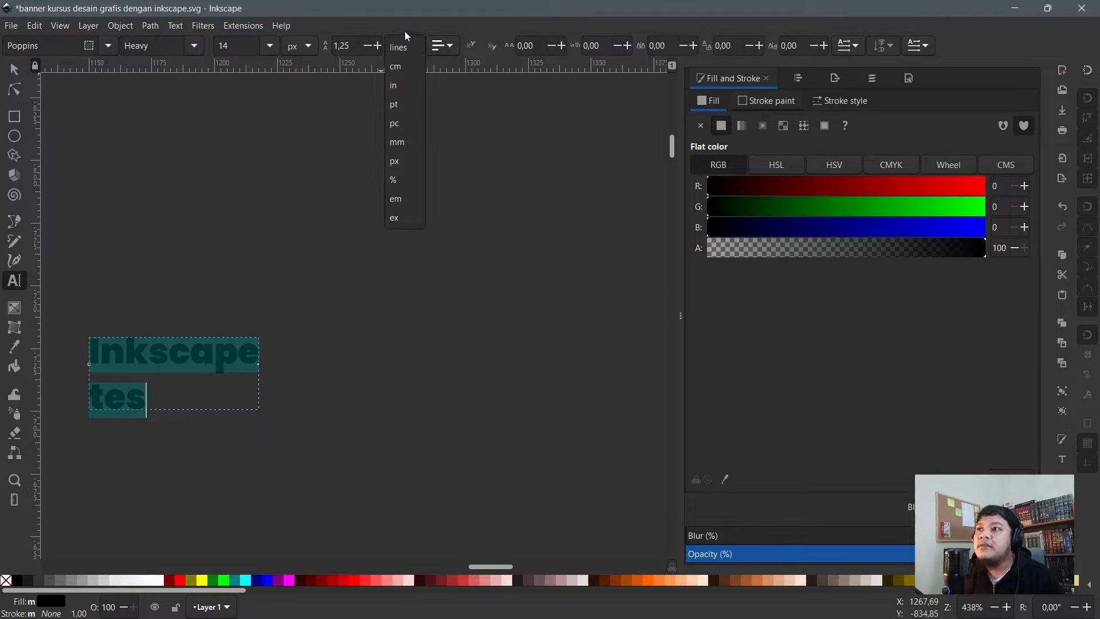
pyautogui.click(405, 31)
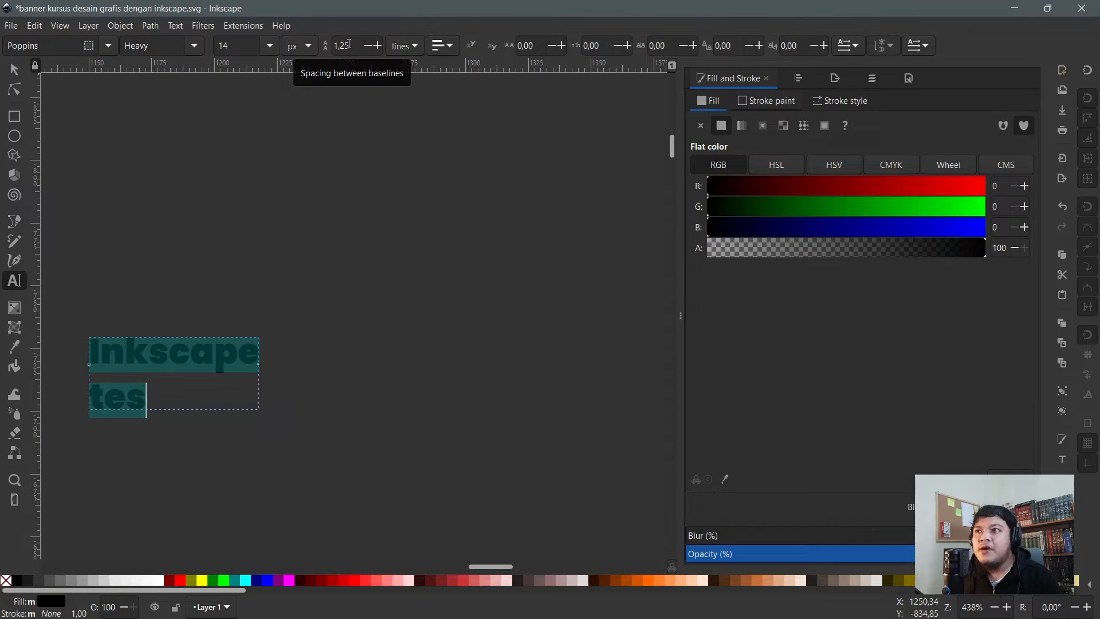
pyautogui.moveTo(356, 45); pyautogui.dragTo(321, 47)
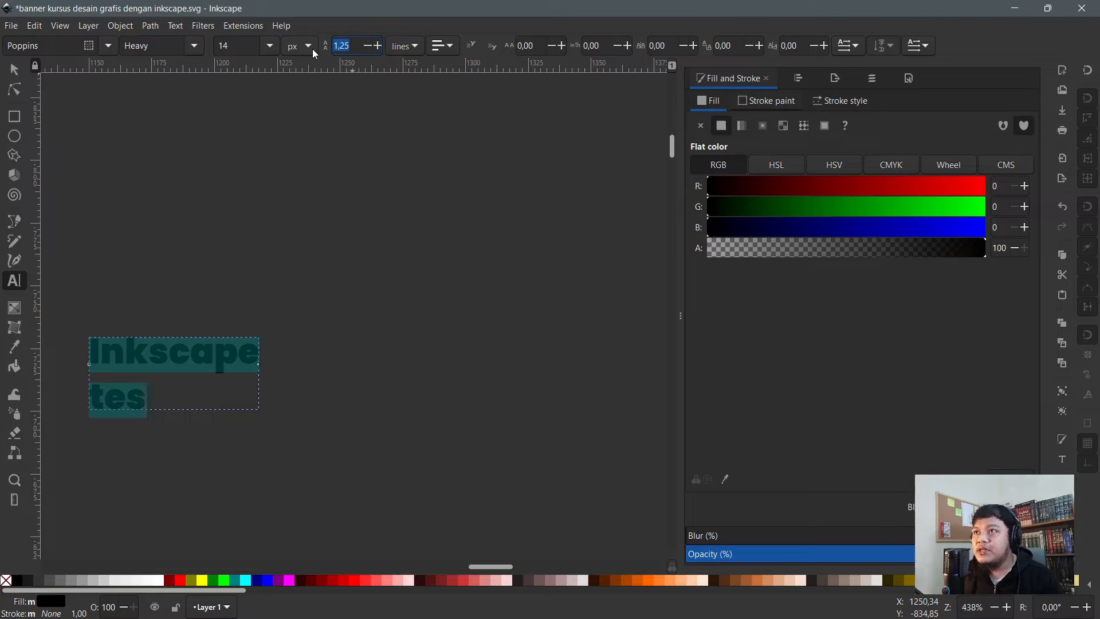
pyautogui.write('2')
pyautogui.press('Return')
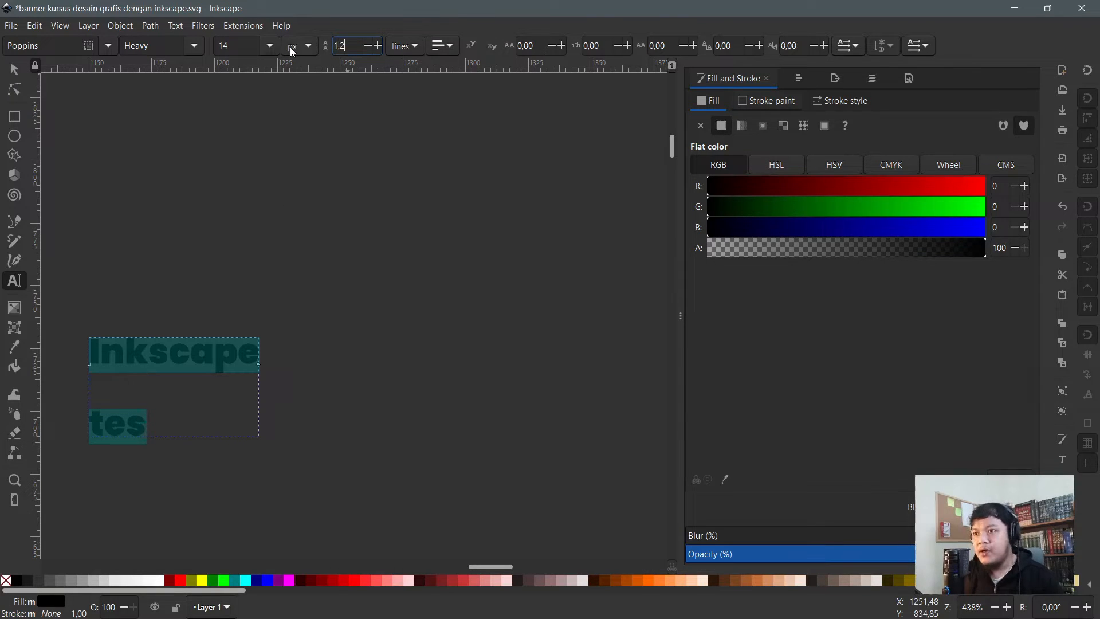
# - Try 1.50 line spacing, then set it back to 1.25
pyautogui.write('5')
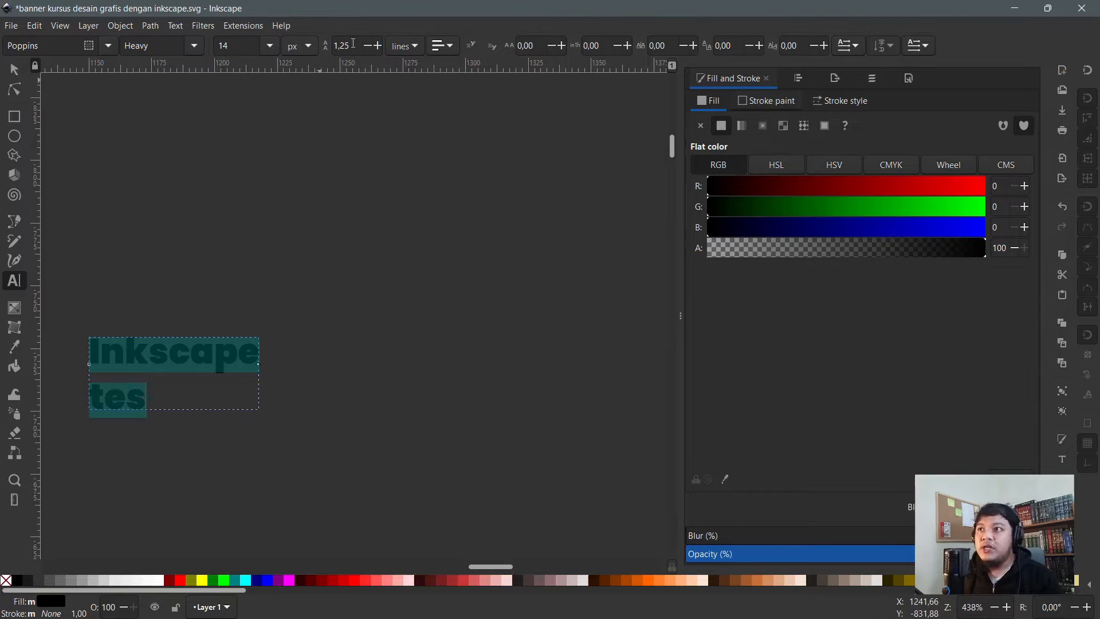
pyautogui.moveTo(354, 44); pyautogui.dragTo(283, 45)
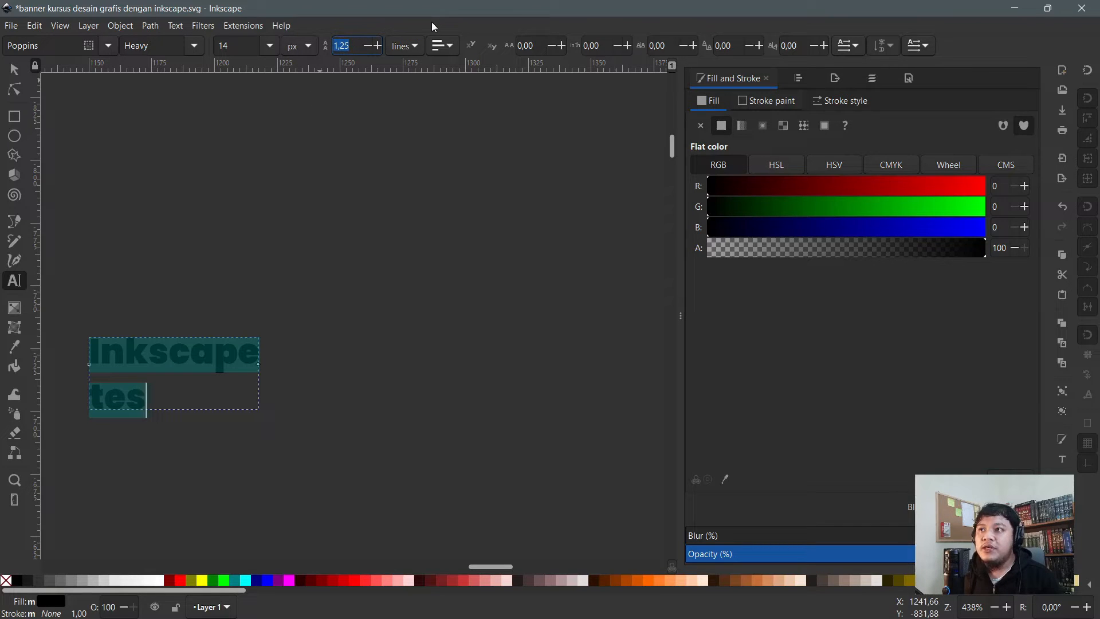
pyautogui.click(360, 45)
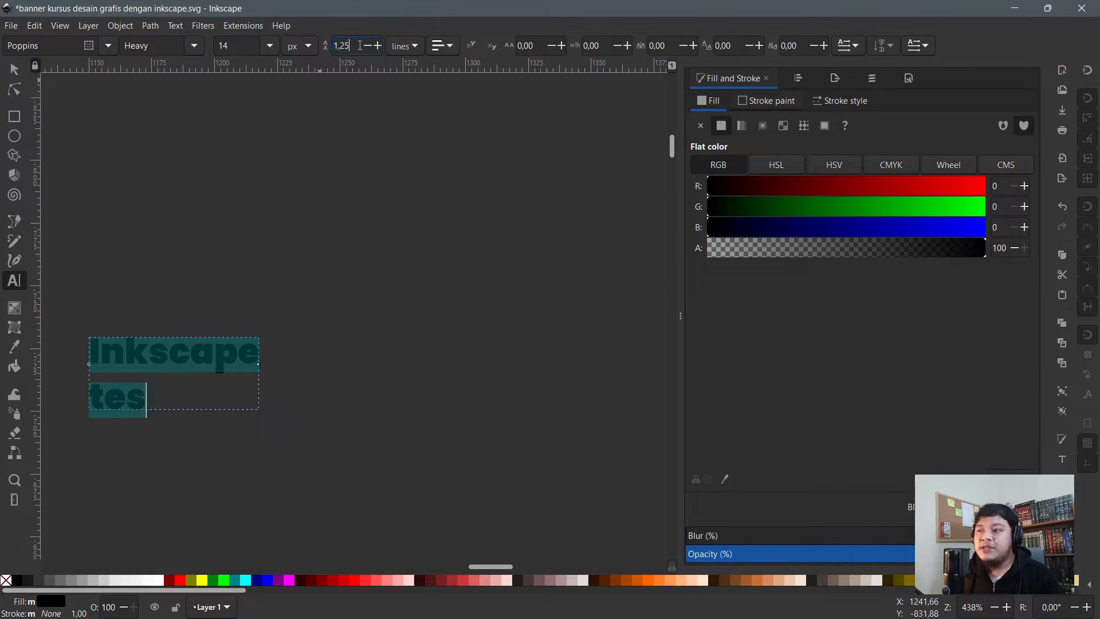
pyautogui.press('BackSpace')
pyautogui.press('BackSpace')
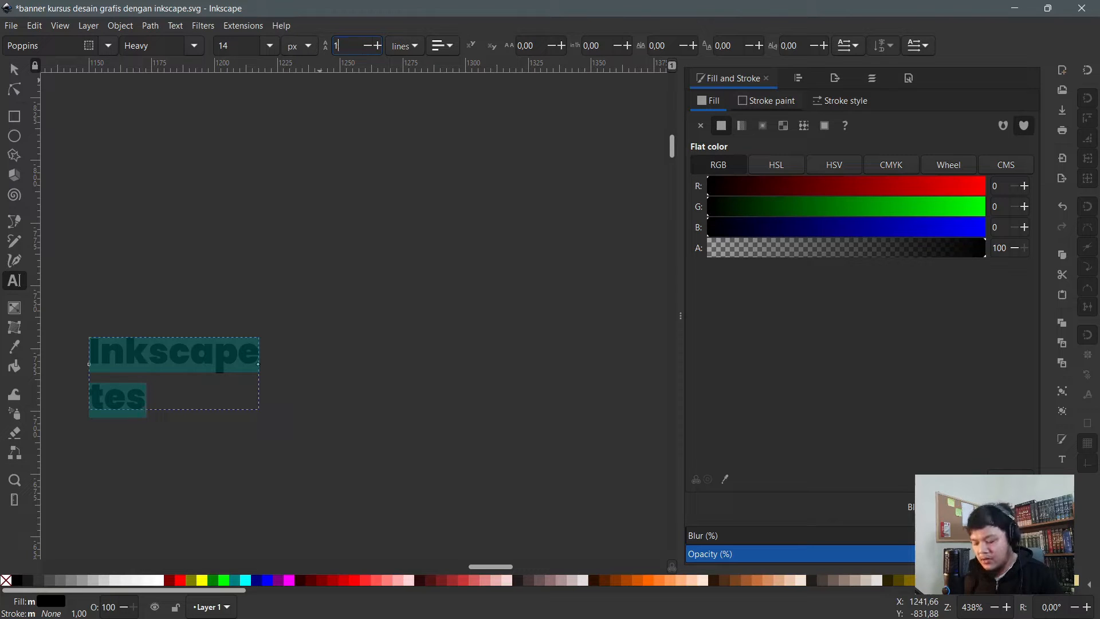
pyautogui.write(',5')
pyautogui.press('Return')
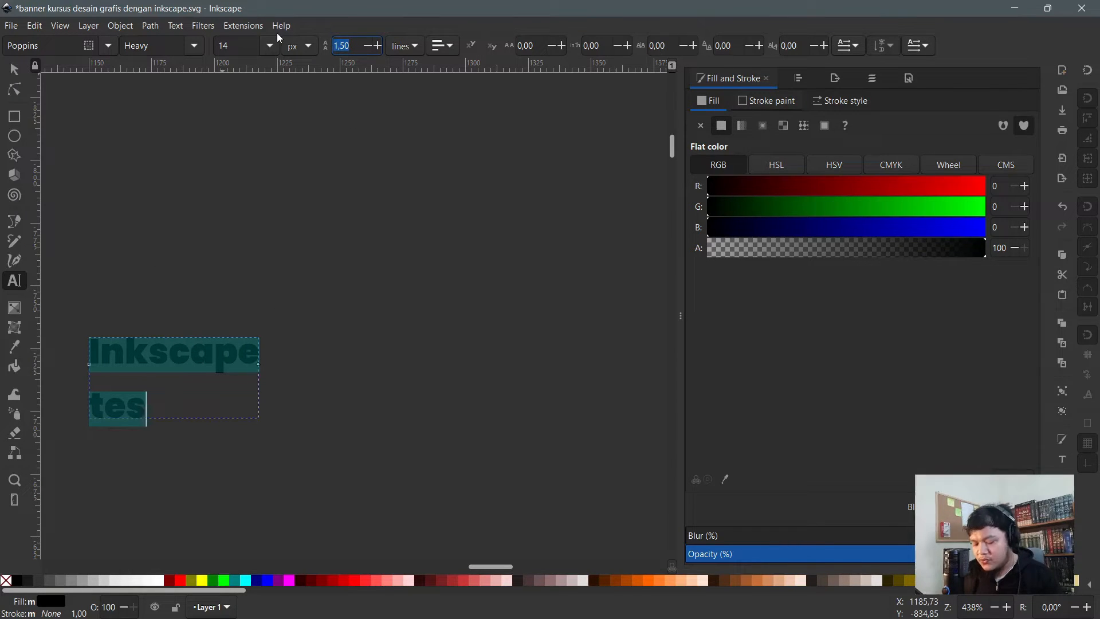
pyautogui.write('1,25')
pyautogui.press('Return')
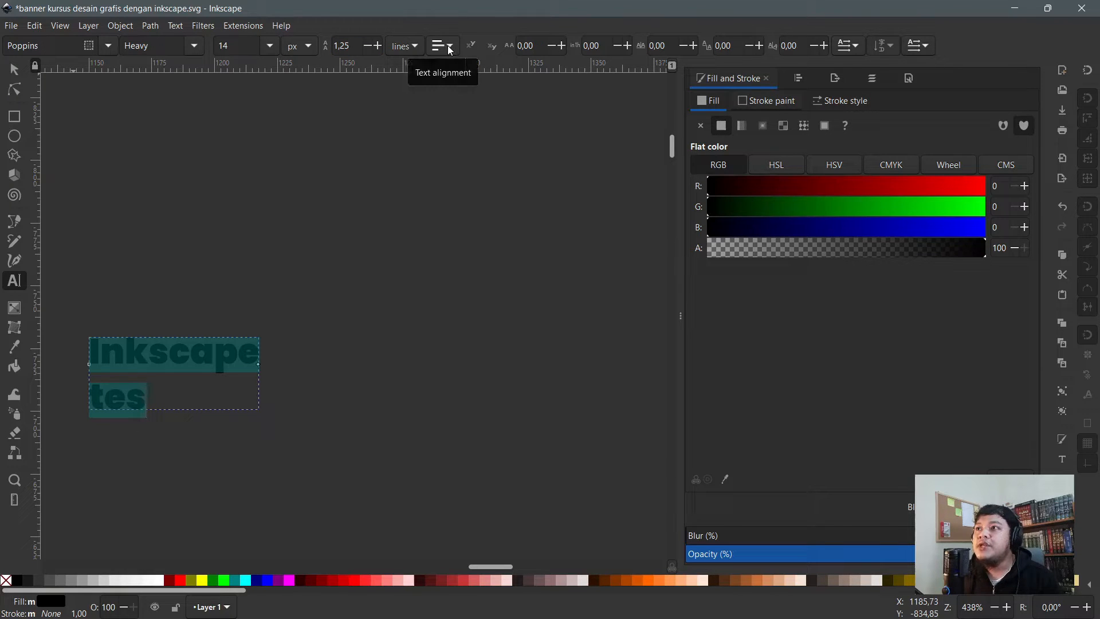
# - Draw a flowed text frame with 'test tes' at font size 20
pyautogui.moveTo(217, 162); pyautogui.dragTo(481, 293)
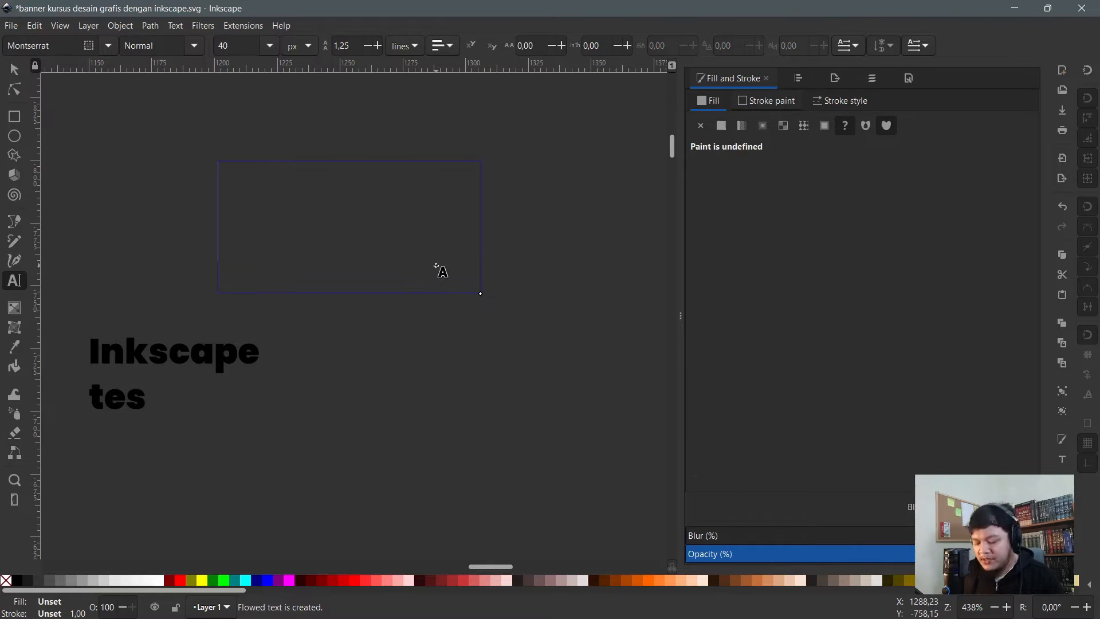
pyautogui.write('test tes')
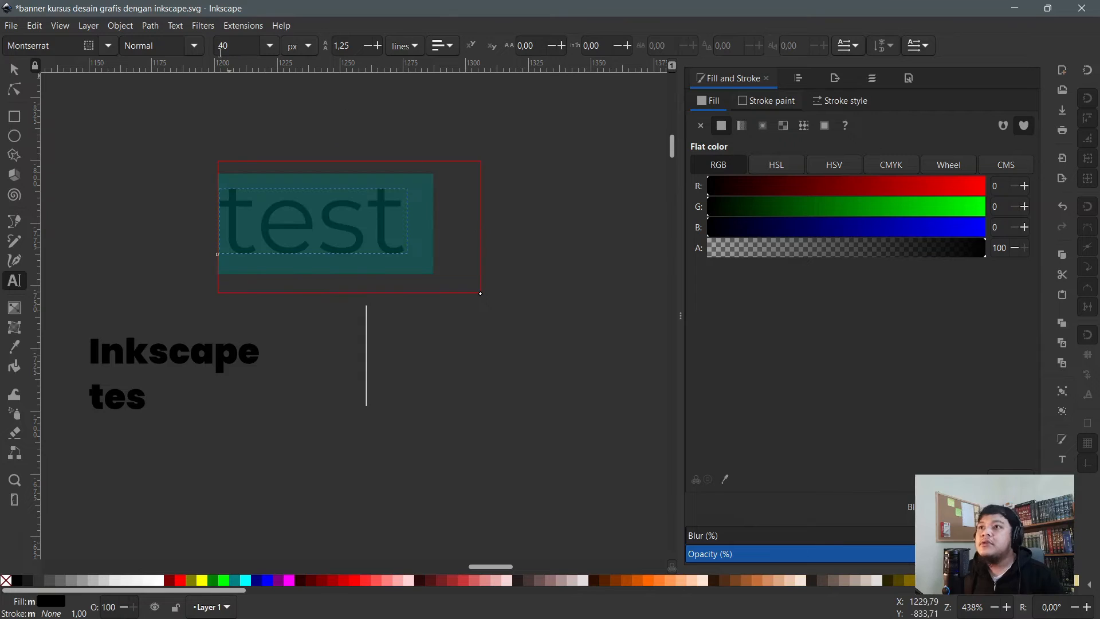
pyautogui.hotkey('ctrl', 'a')
pyautogui.write('20')
pyautogui.press('Return')
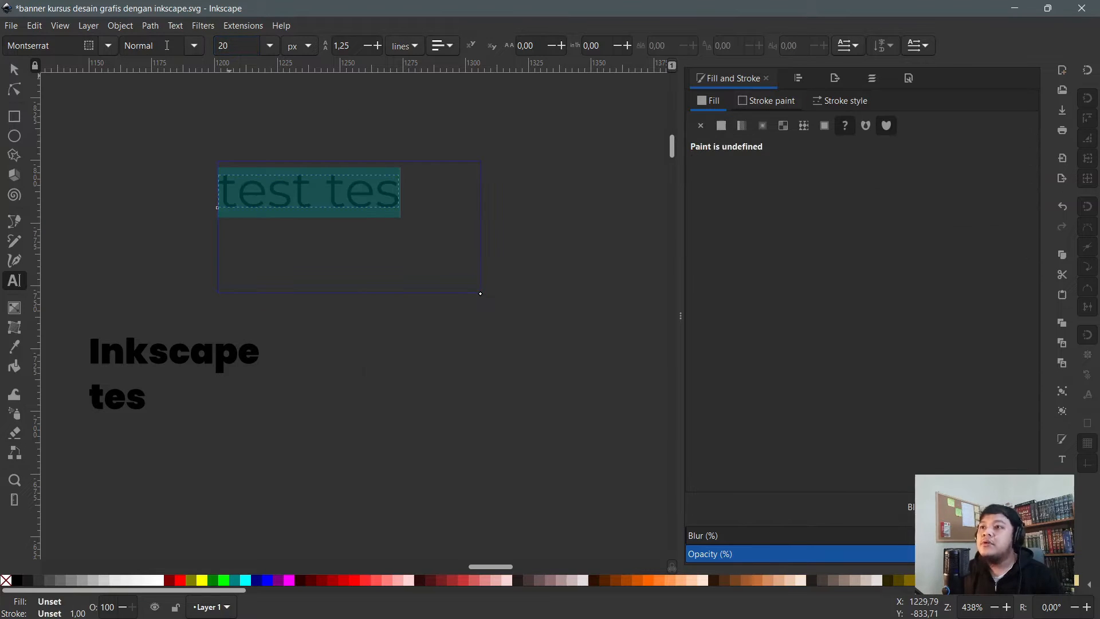
# - Add lines 'Inkscape' and 'babaibnhu', enlarging the frame to fit them
pyautogui.click(399, 204)
pyautogui.press('Return')
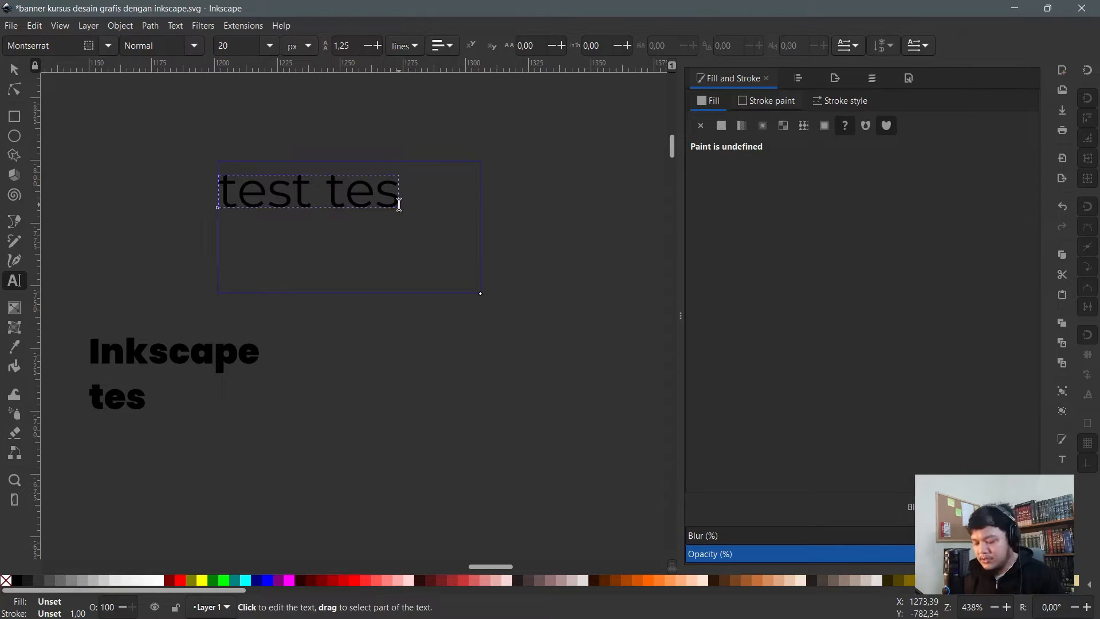
pyautogui.write('Inkscape')
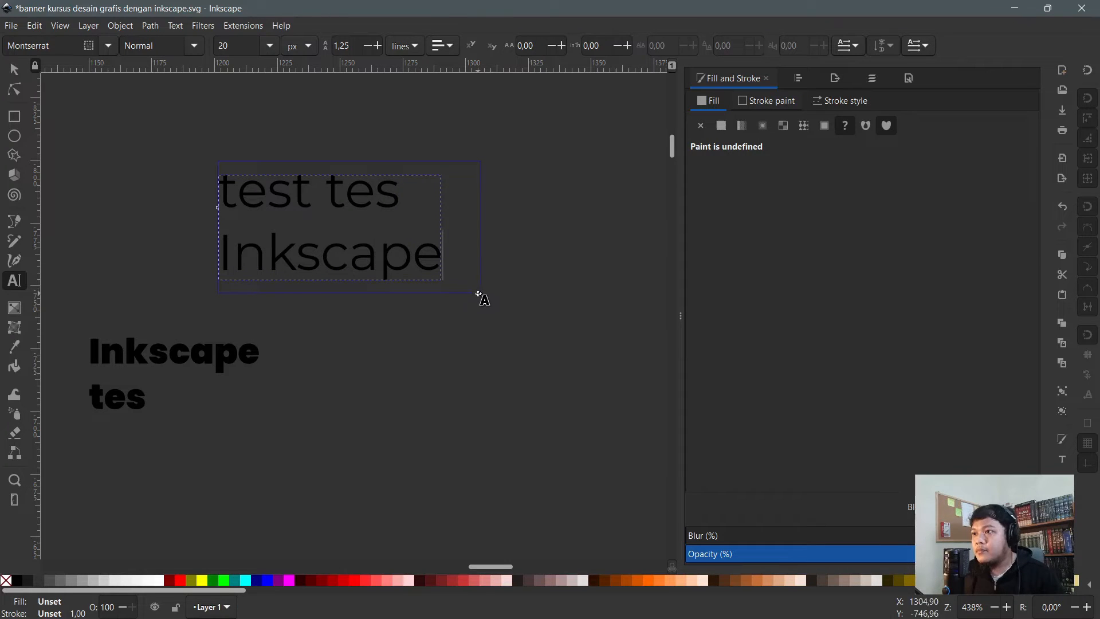
pyautogui.moveTo(480, 294); pyautogui.dragTo(547, 365)
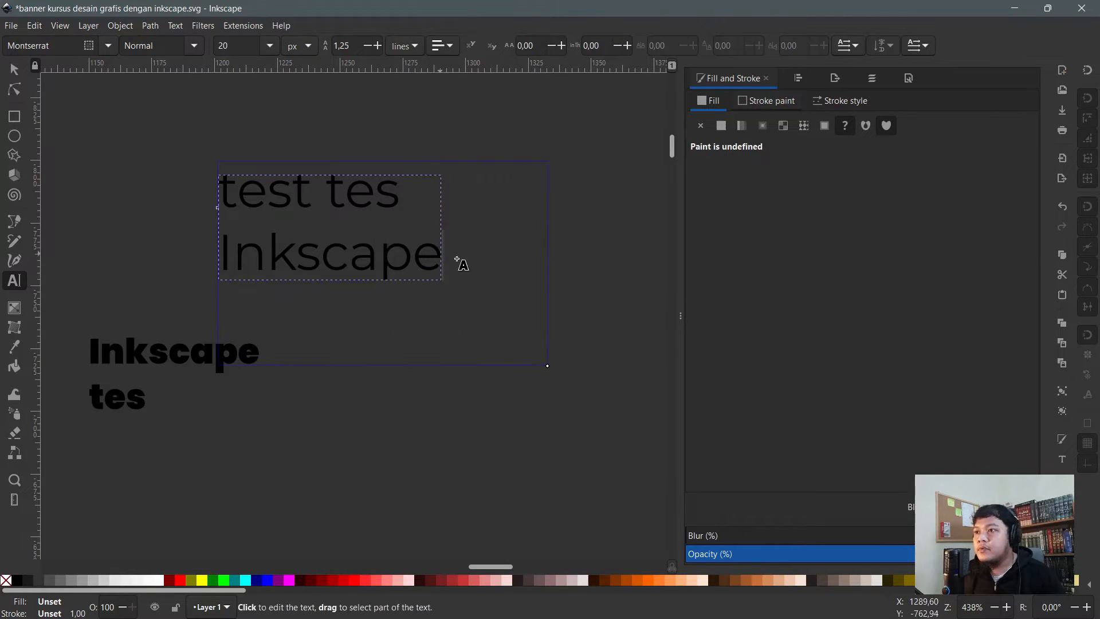
pyautogui.press('Return')
pyautogui.write('babaibnhju')
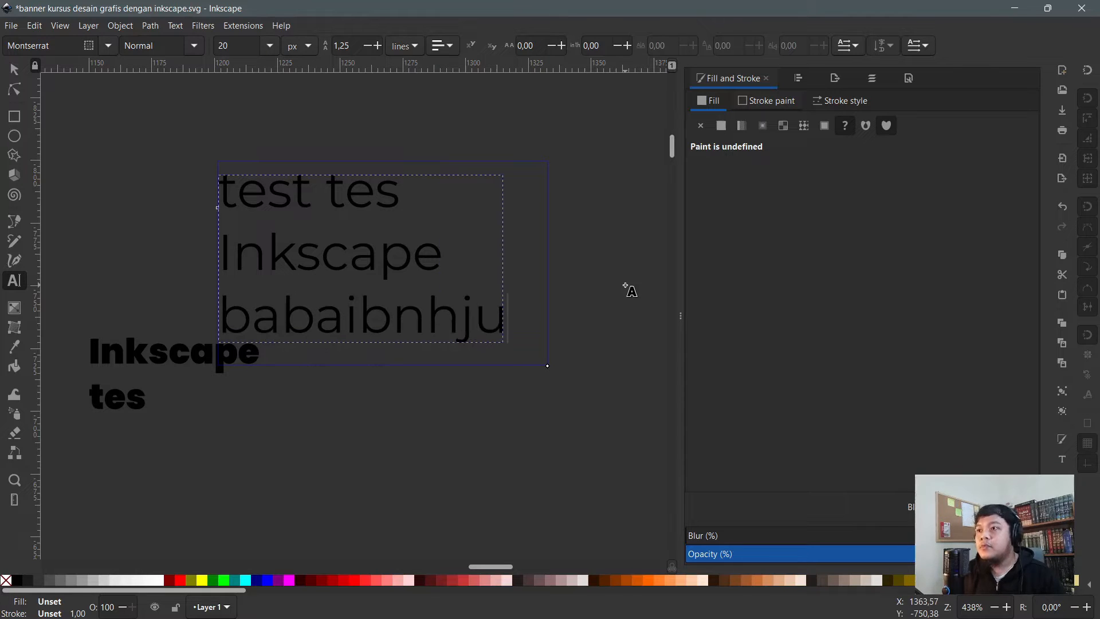
pyautogui.press('BackSpace')
pyautogui.press('BackSpace')
pyautogui.write('u')
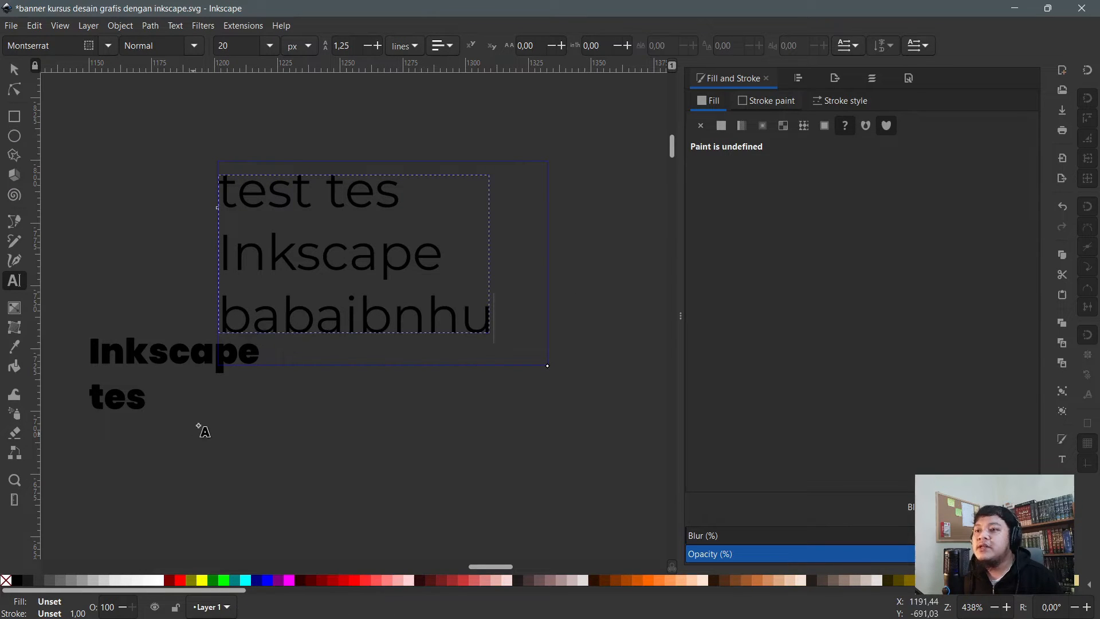
# - Discard an accidental empty frame and select all three lines of text
pyautogui.moveTo(235, 397); pyautogui.dragTo(547, 539)
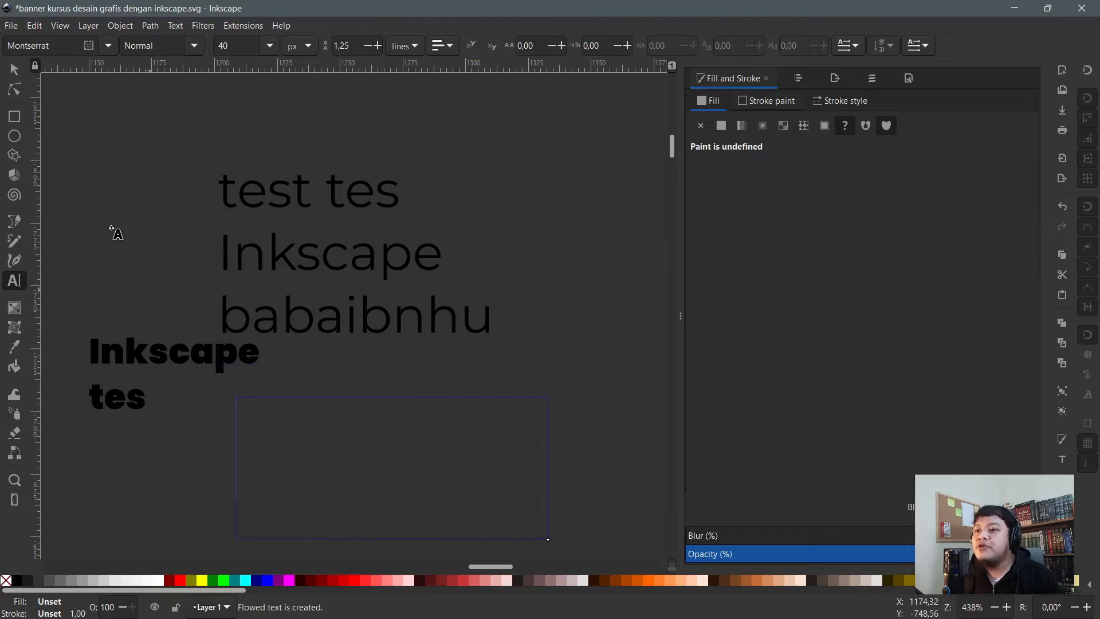
pyautogui.press('Escape')
pyautogui.click(256, 177)
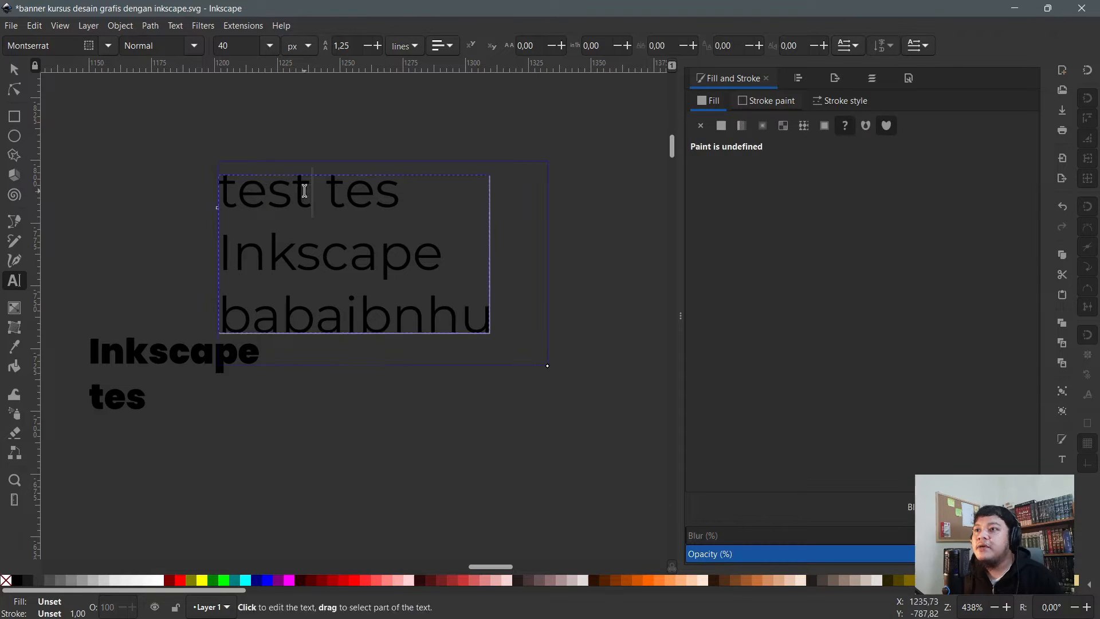
pyautogui.hotkey('ctrl', 'a')
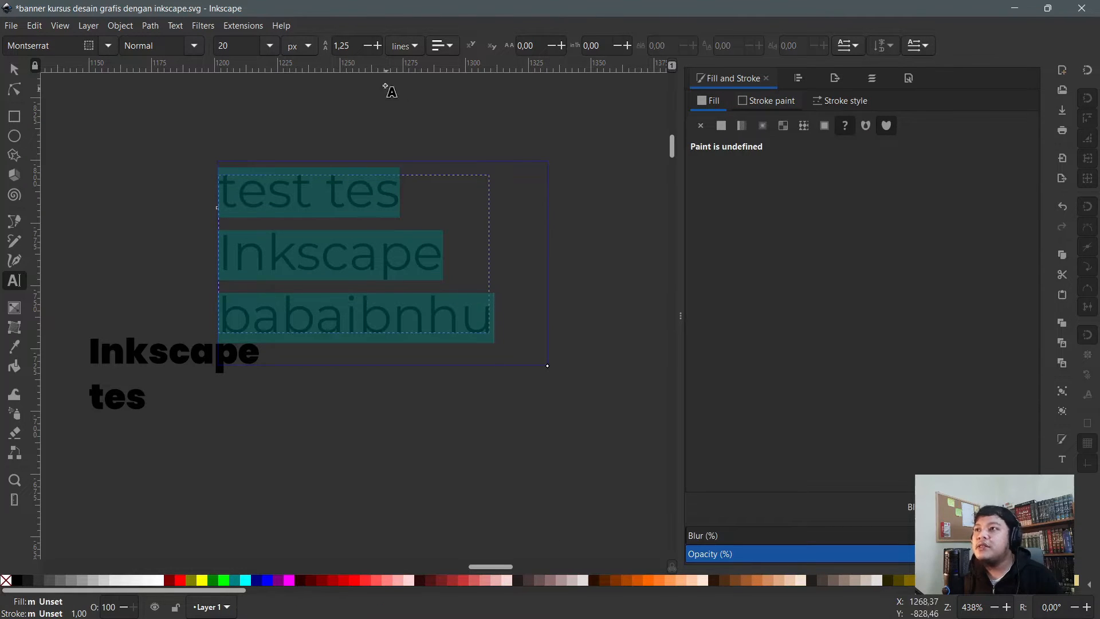
# - Try Justify on the Montserrat paragraph, then undo it
pyautogui.click(441, 46)
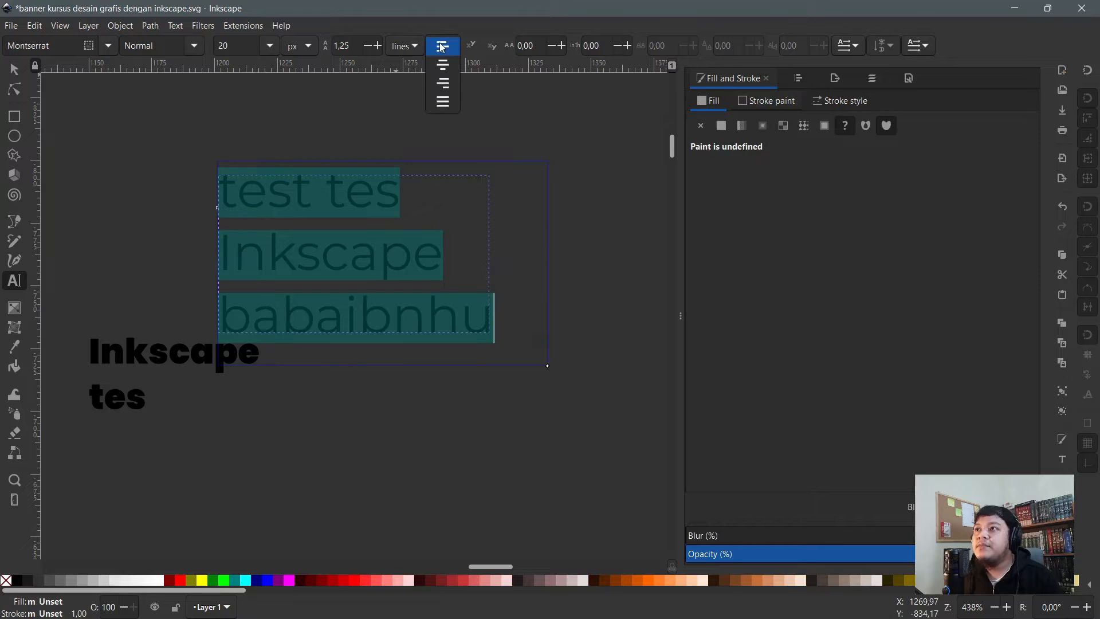
pyautogui.click(442, 102)
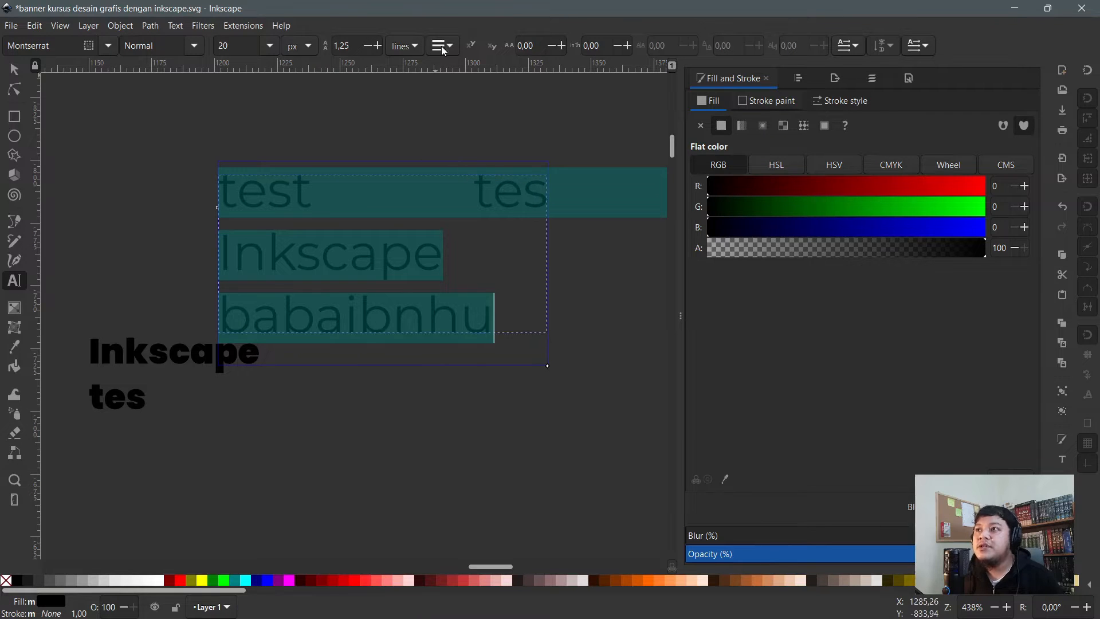
pyautogui.hotkey('ctrl', 'z')
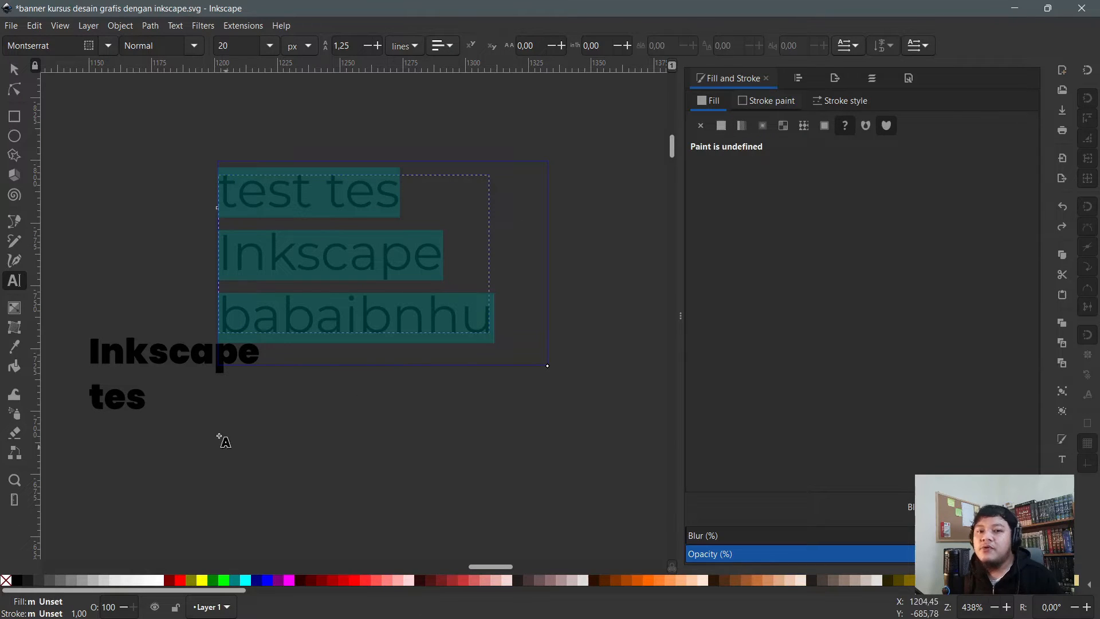
# - Append 'as' to the bold text's second line and justify the bold text
pyautogui.click(143, 395)
pyautogui.write('a')
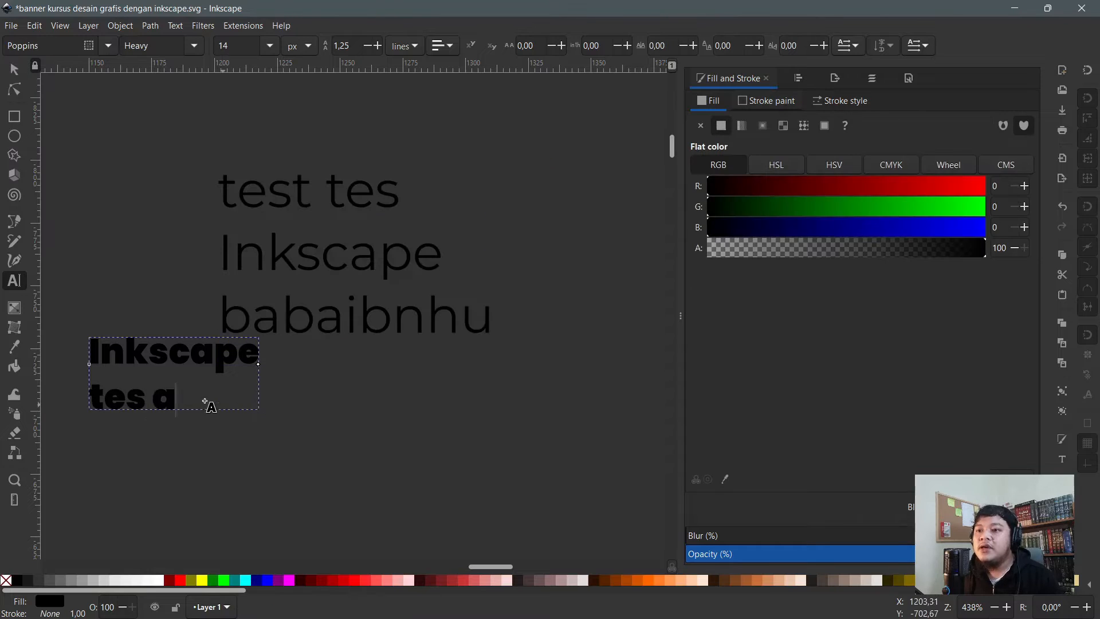
pyautogui.write('s')
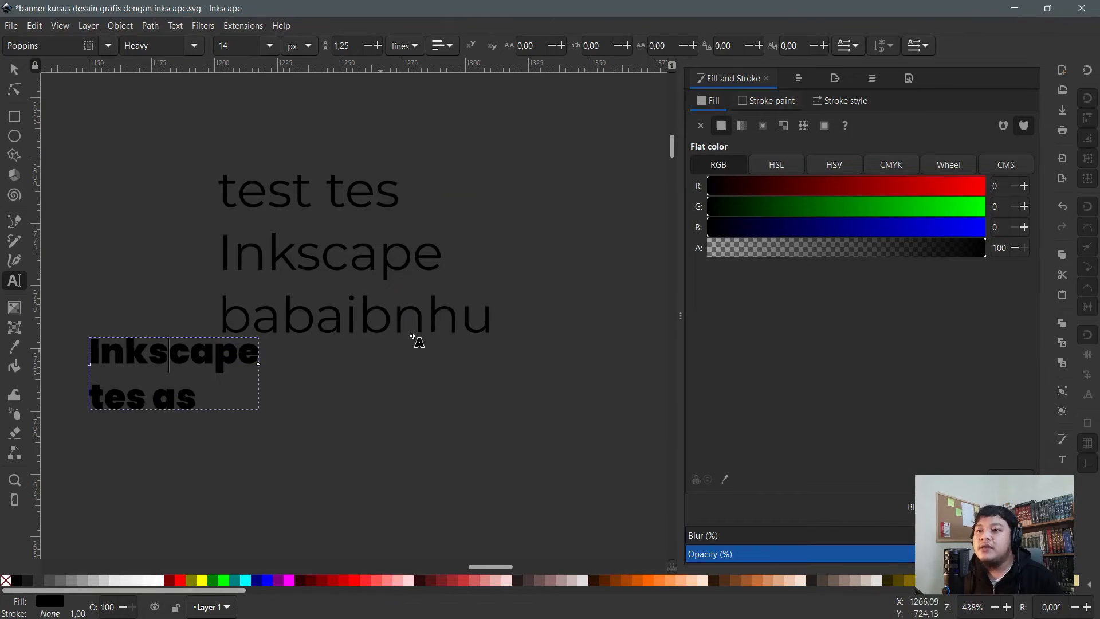
pyautogui.hotkey('ctrl', 'a')
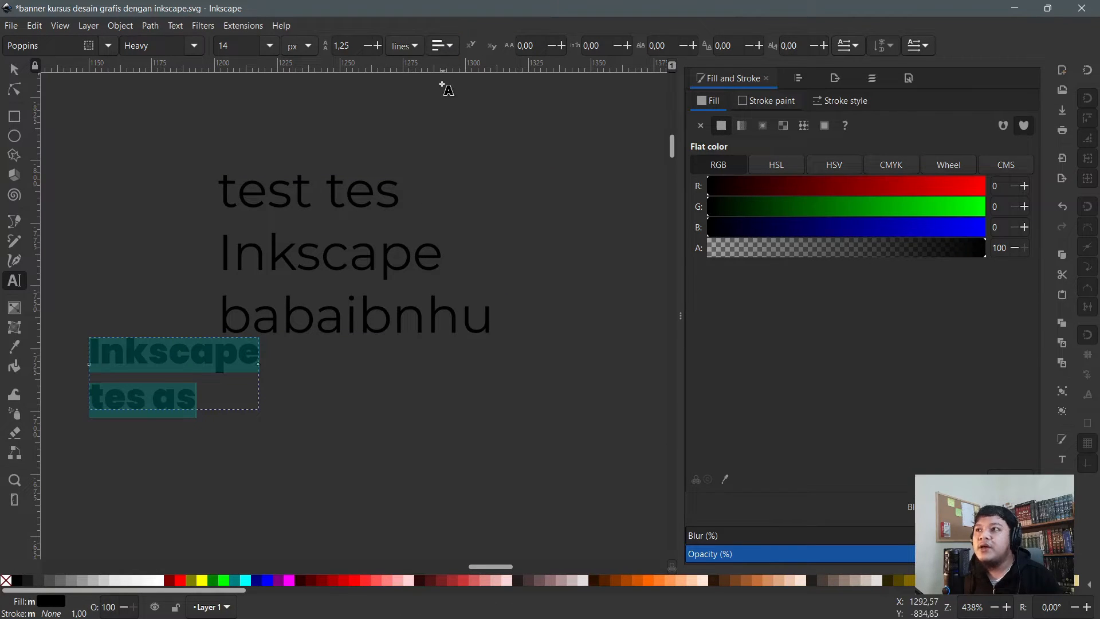
pyautogui.click(440, 51)
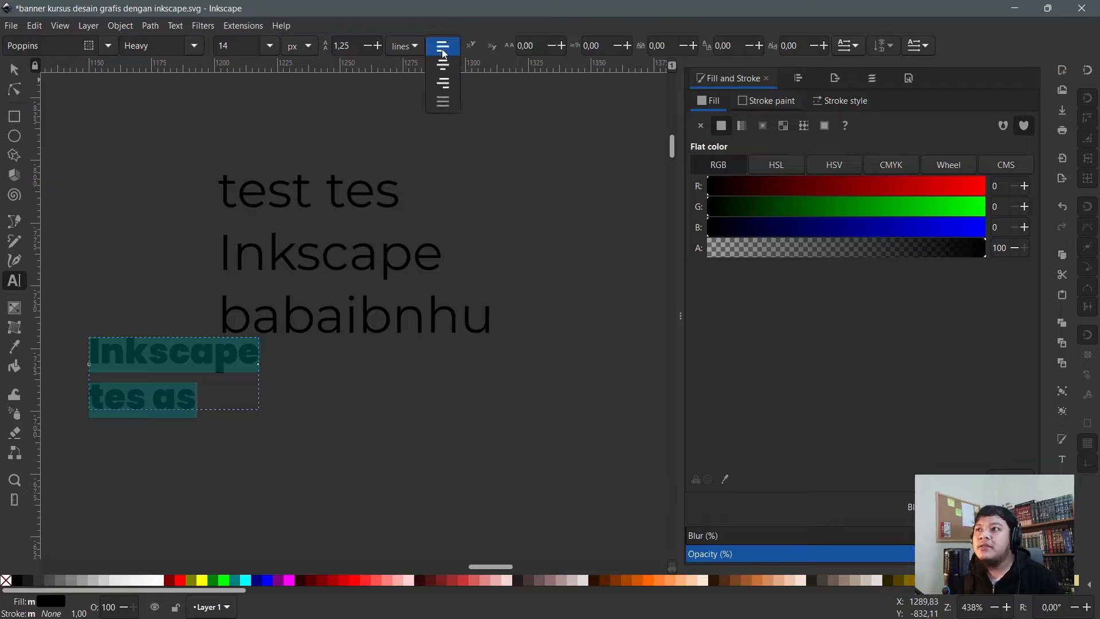
pyautogui.click(446, 103)
pyautogui.click(374, 189)
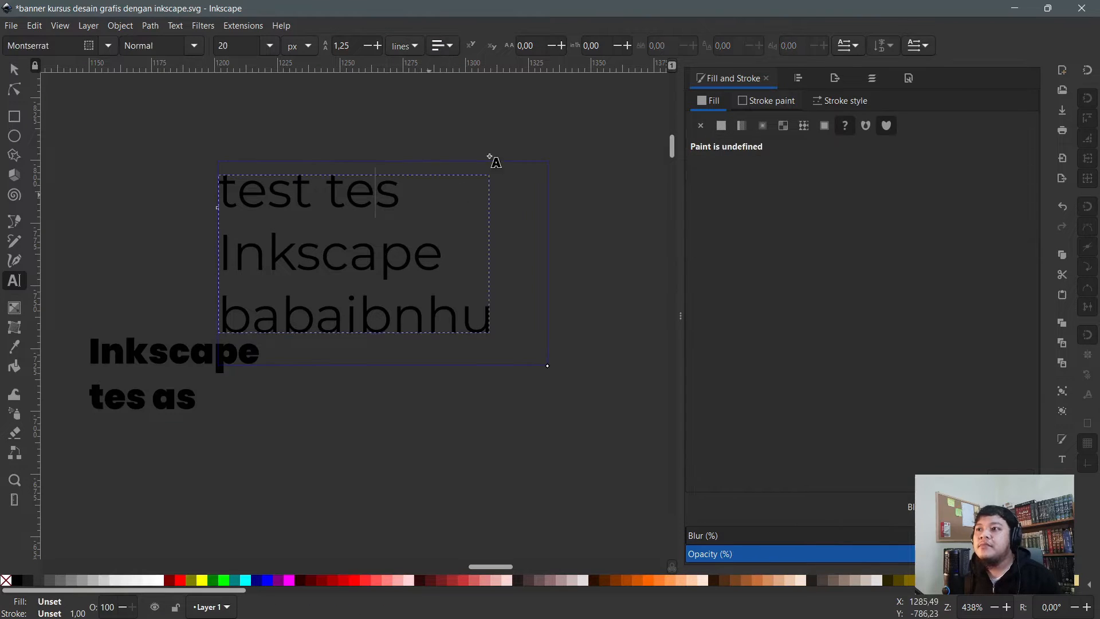
pyautogui.hotkey('ctrl', 'a')
pyautogui.click(442, 46)
pyautogui.click(446, 70)
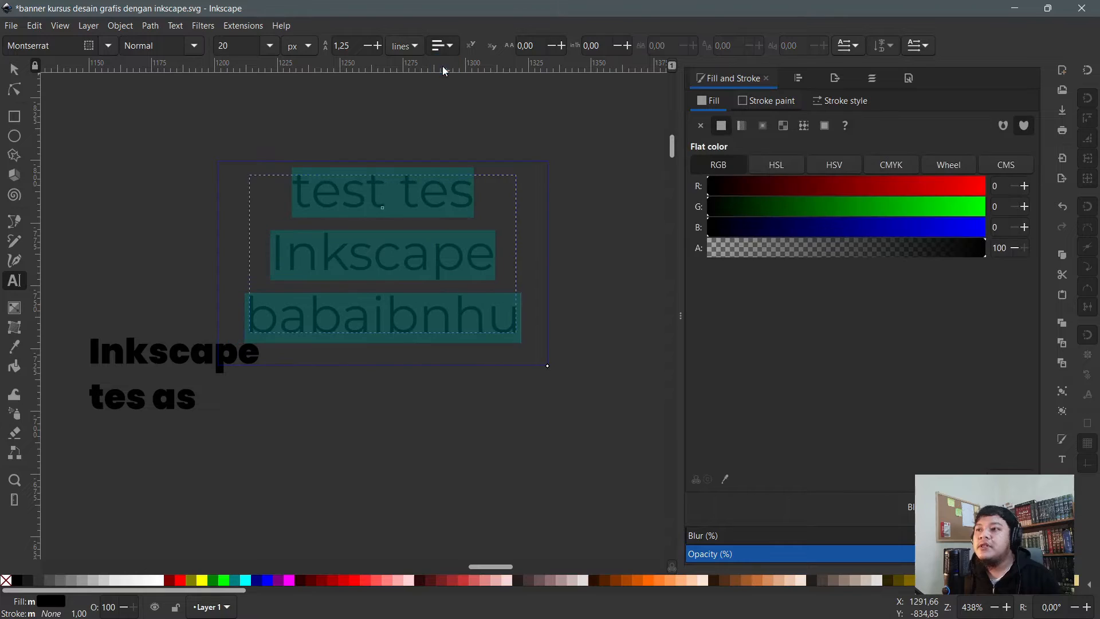
pyautogui.click(445, 51)
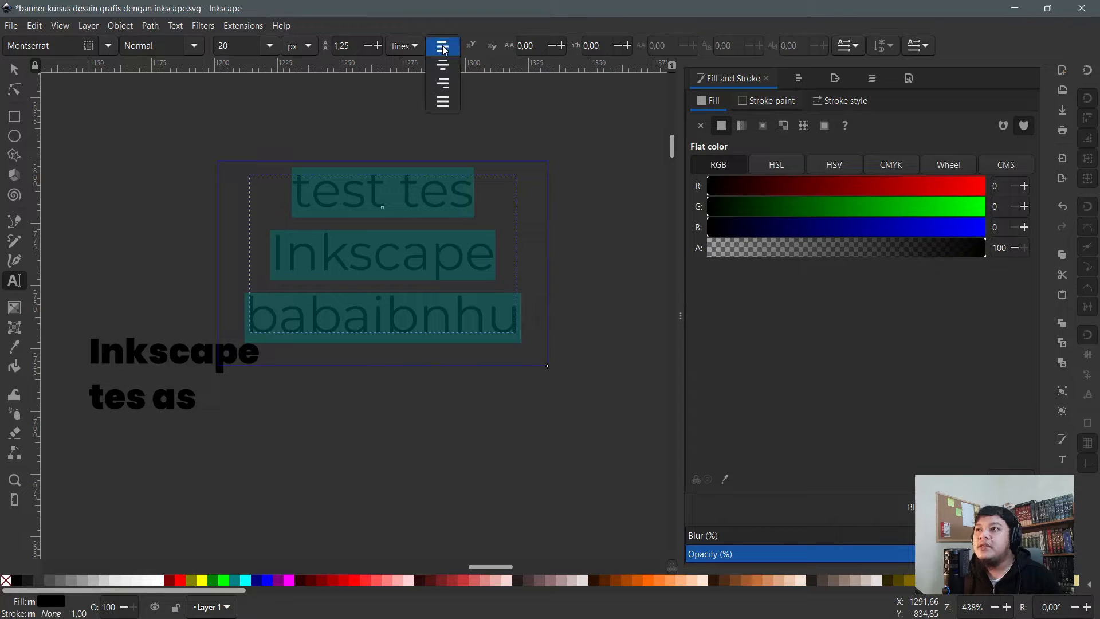
pyautogui.click(447, 85)
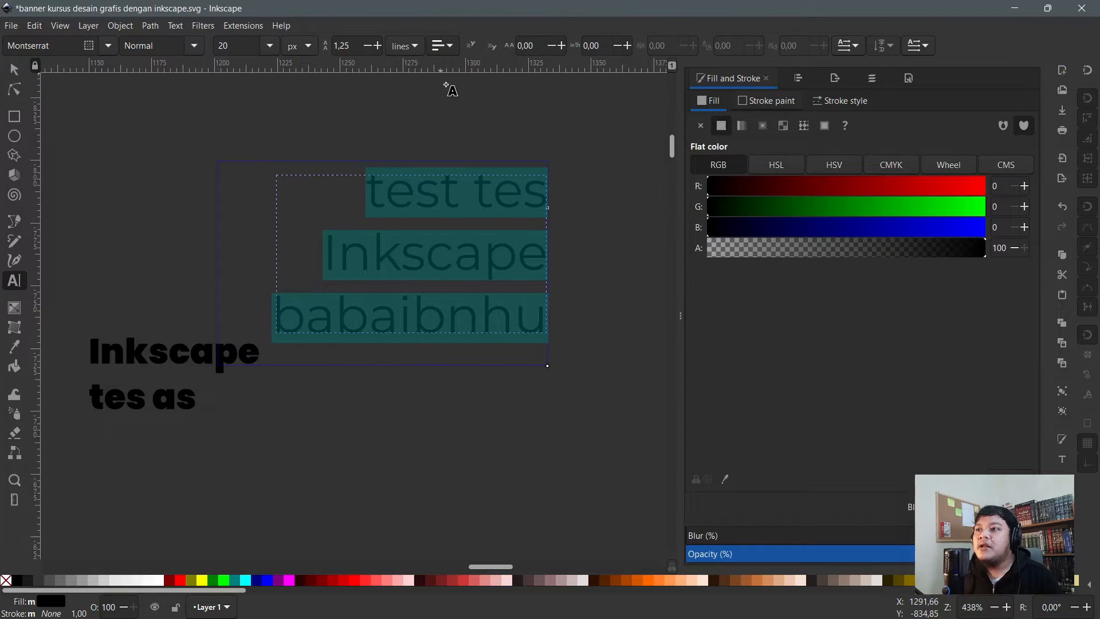
pyautogui.click(504, 203)
pyautogui.hotkey('ctrl', 'a')
pyautogui.click(453, 49)
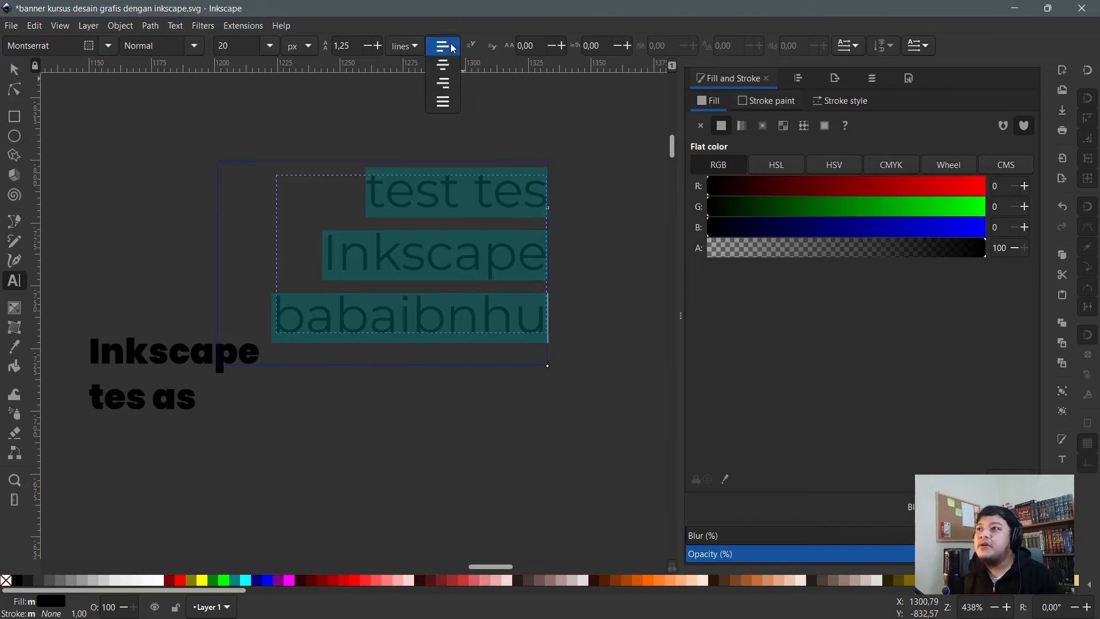
pyautogui.click(446, 66)
pyautogui.click(443, 46)
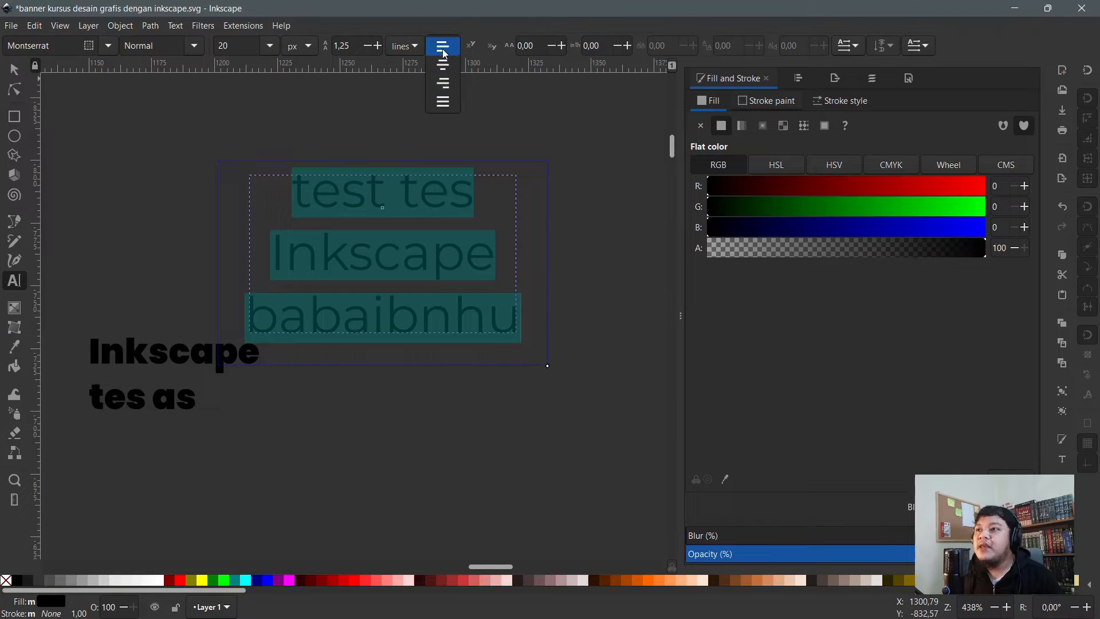
pyautogui.click(445, 53)
pyautogui.click(445, 50)
pyautogui.click(441, 50)
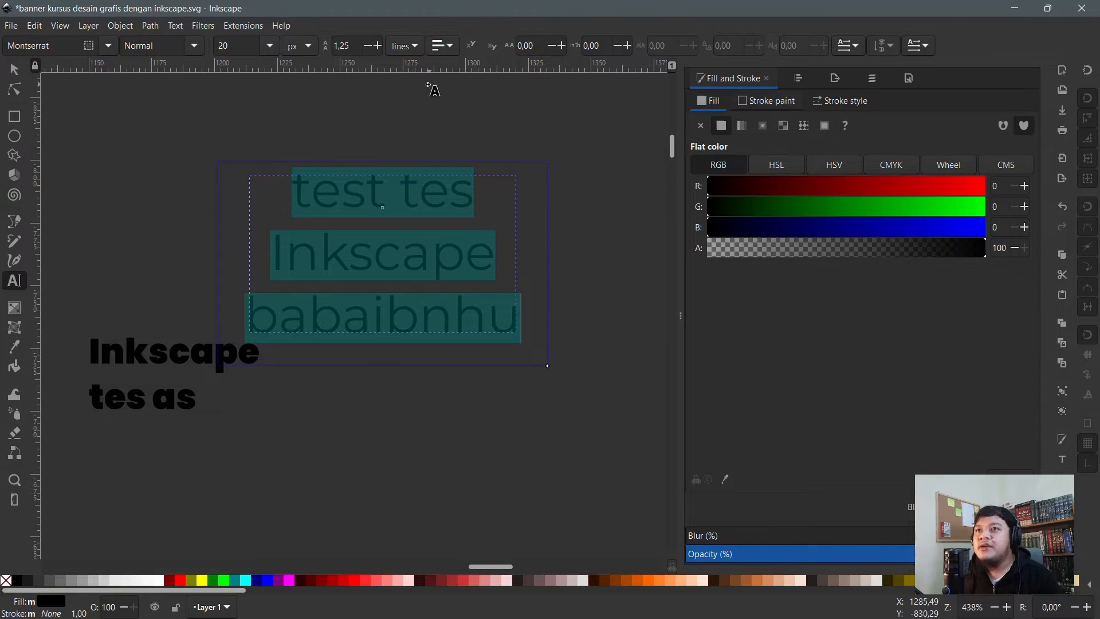
pyautogui.click(449, 51)
pyautogui.click(455, 202)
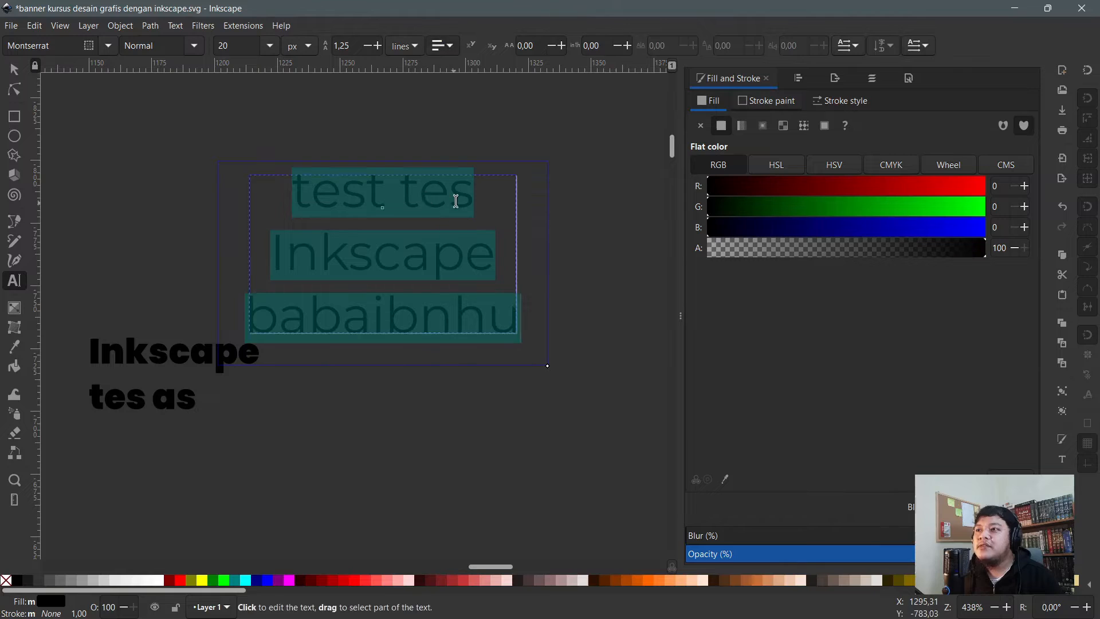
pyautogui.click(455, 201)
pyautogui.click(365, 426)
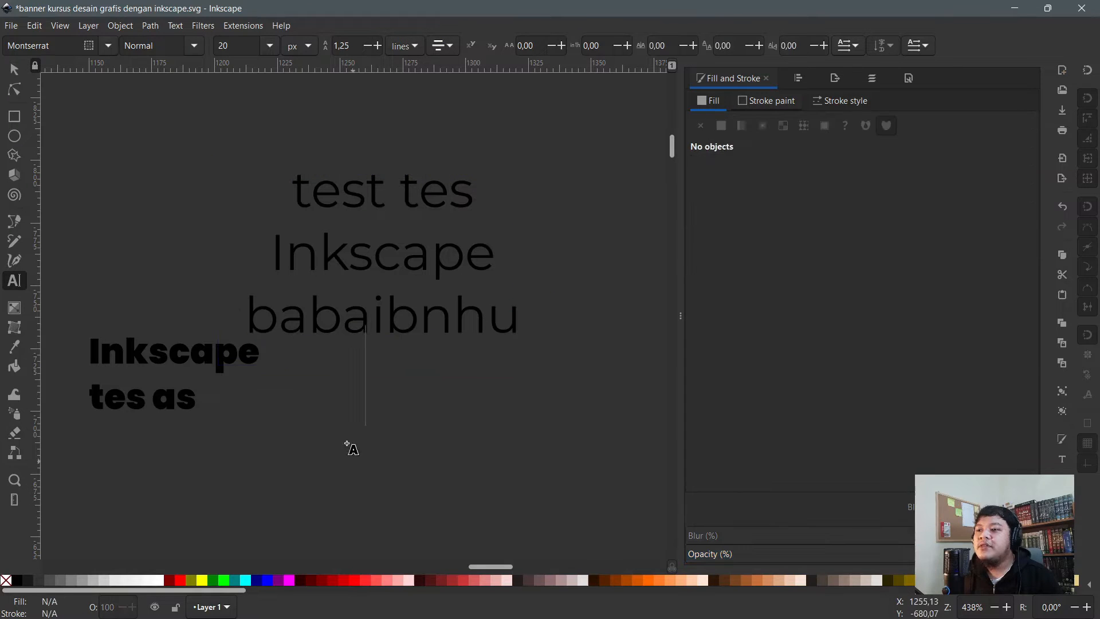
pyautogui.click(451, 46)
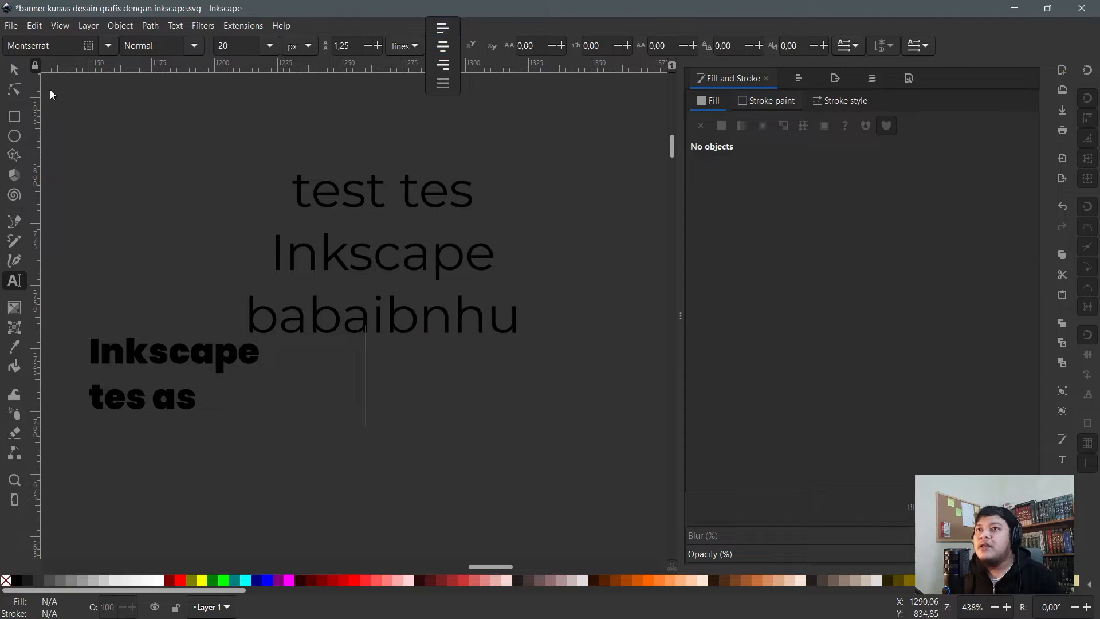
pyautogui.click(403, 192)
pyautogui.hotkey('ctrl', 'a')
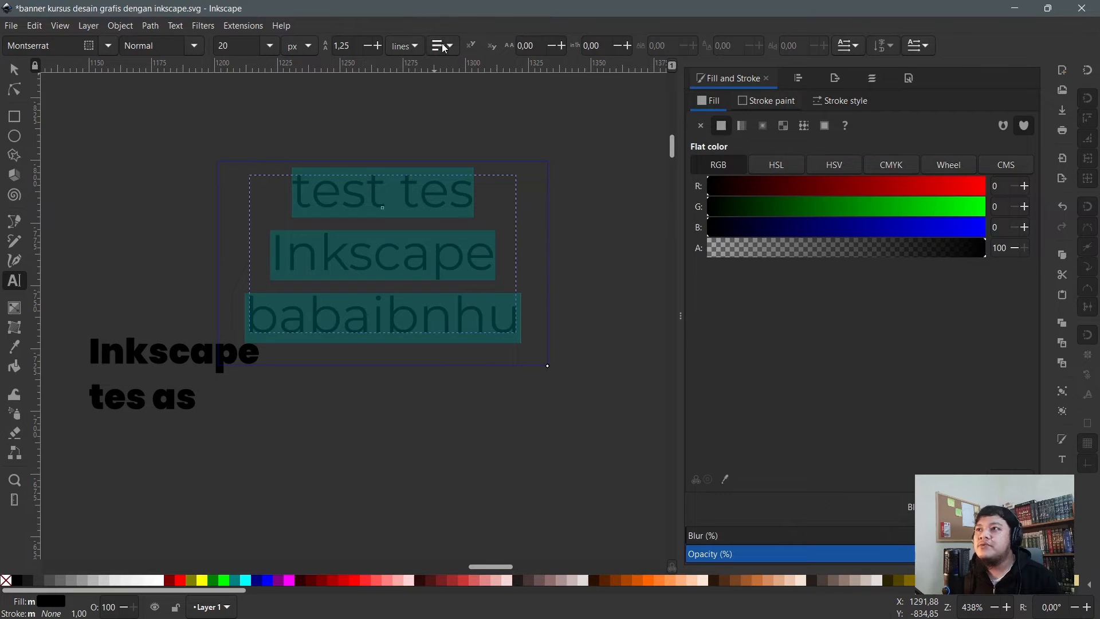
pyautogui.click(446, 48)
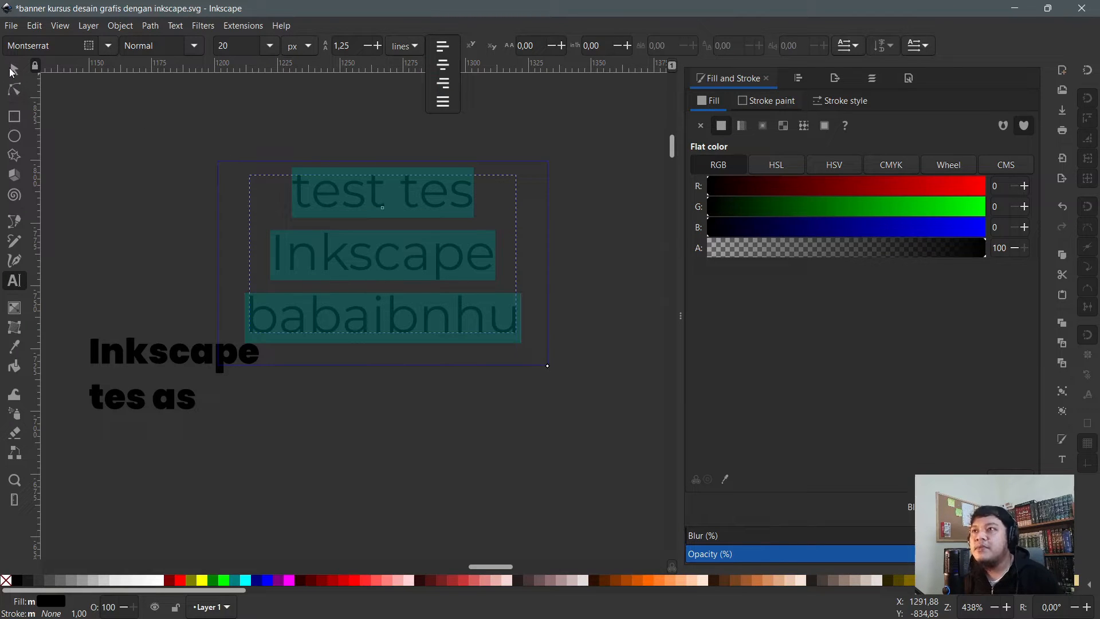
pyautogui.click(13, 72)
pyautogui.click(432, 151)
pyautogui.click(14, 73)
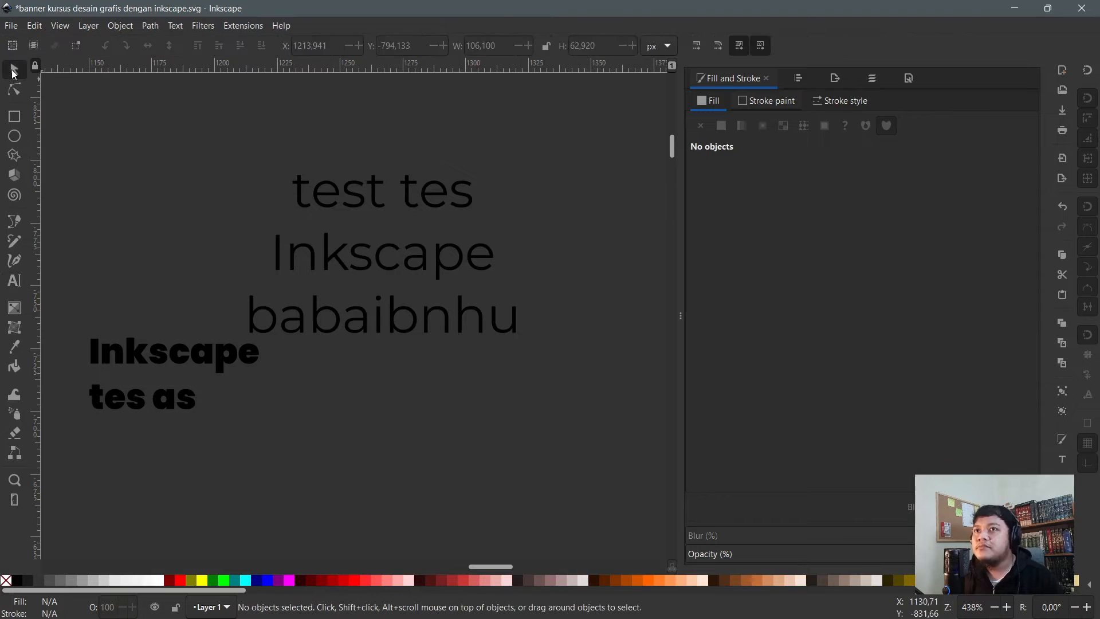
pyautogui.click(411, 204)
# - Delete the three-line sample text; a stray 't' gets typed into the bold text
pyautogui.press('Delete')
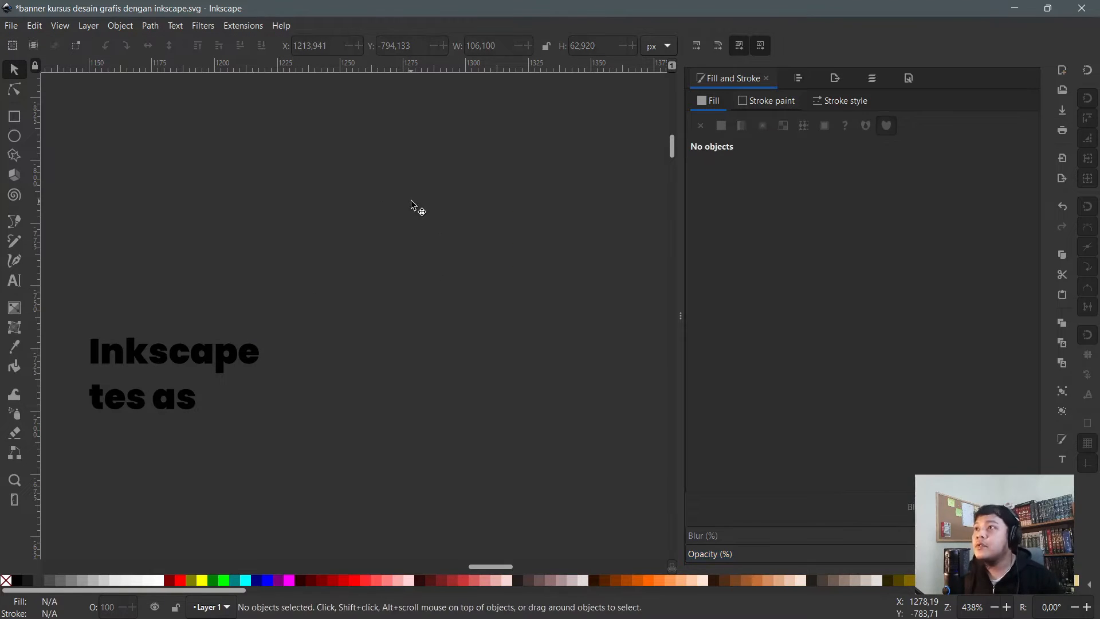
pyautogui.keyDown('ctrl'); pyautogui.scroll(-2, 372, 168); pyautogui.keyUp('ctrl')
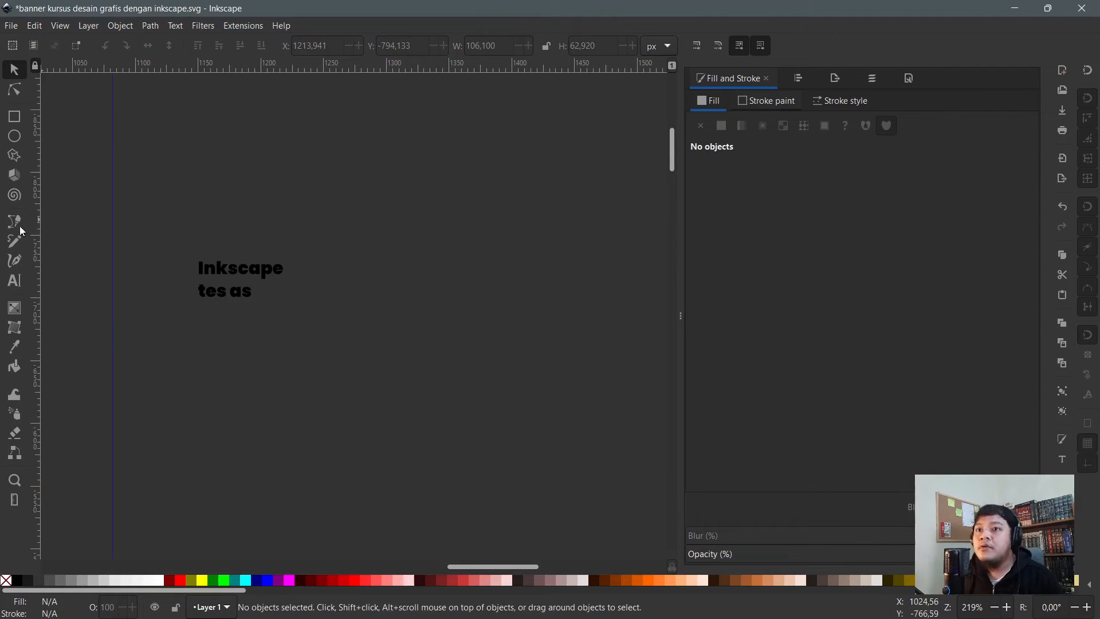
pyautogui.doubleClick(232, 268)
pyautogui.write('t')
pyautogui.press('Escape')
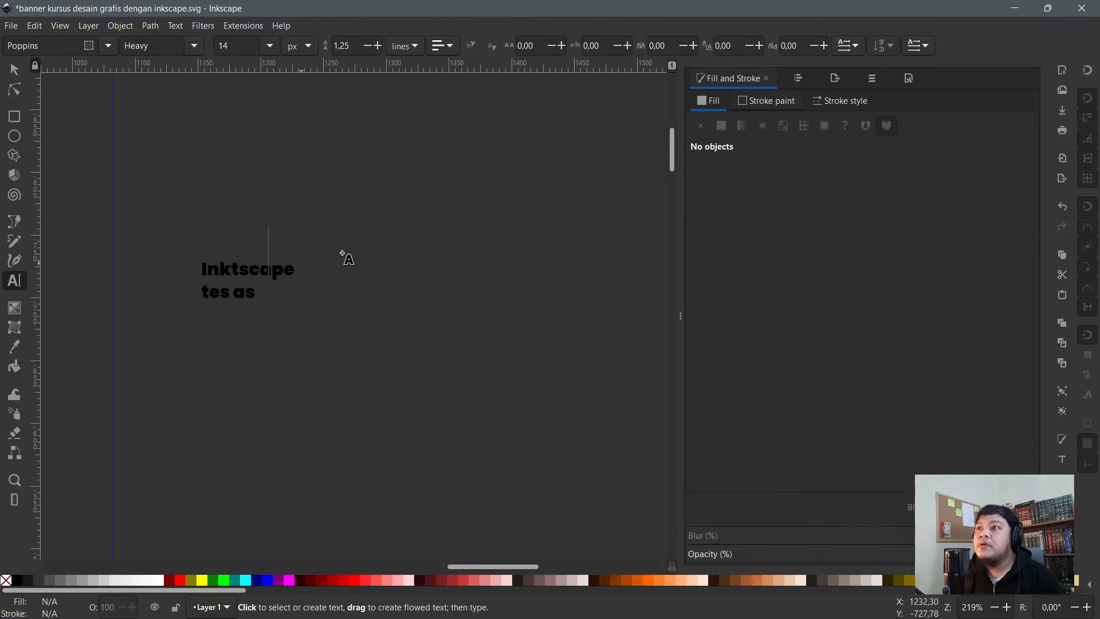
# - Increase the bold text's letter spacing and try word spacing 10, then undo it
pyautogui.click(282, 271)
pyautogui.keyDown('ctrl'); pyautogui.scroll(4, 323, 275); pyautogui.keyUp('ctrl')
pyautogui.keyDown('ctrl'); pyautogui.scroll(-2, 508, 278); pyautogui.keyUp('ctrl')
pyautogui.keyDown('ctrl'); pyautogui.scroll(2, 502, 282); pyautogui.keyUp('ctrl')
pyautogui.hotkey('ctrl', 'a')
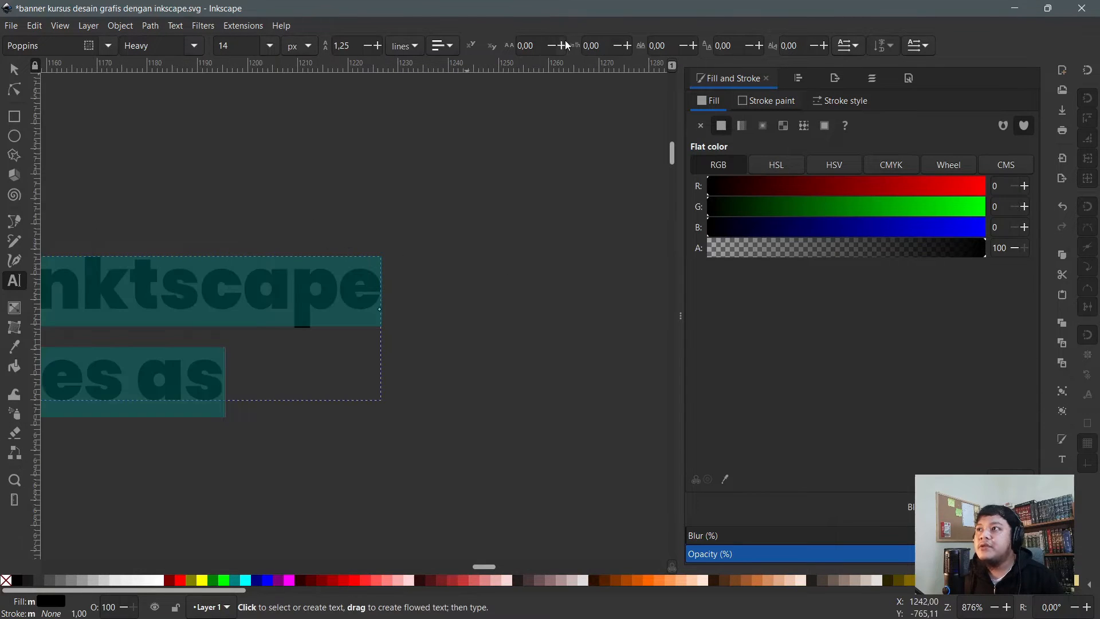
pyautogui.click(564, 45)
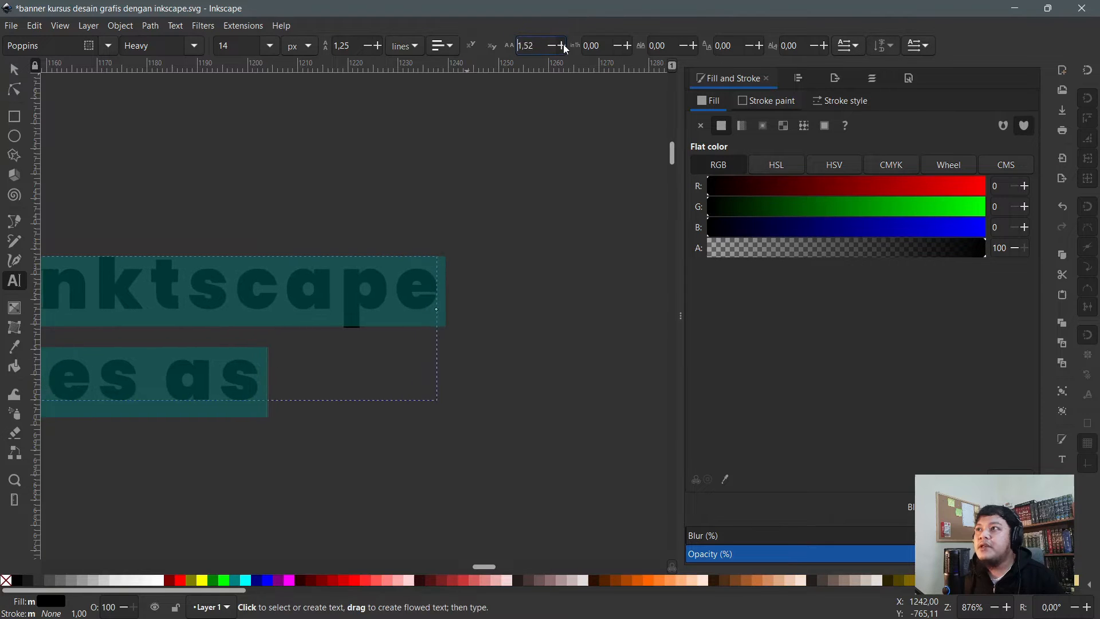
pyautogui.click(562, 45)
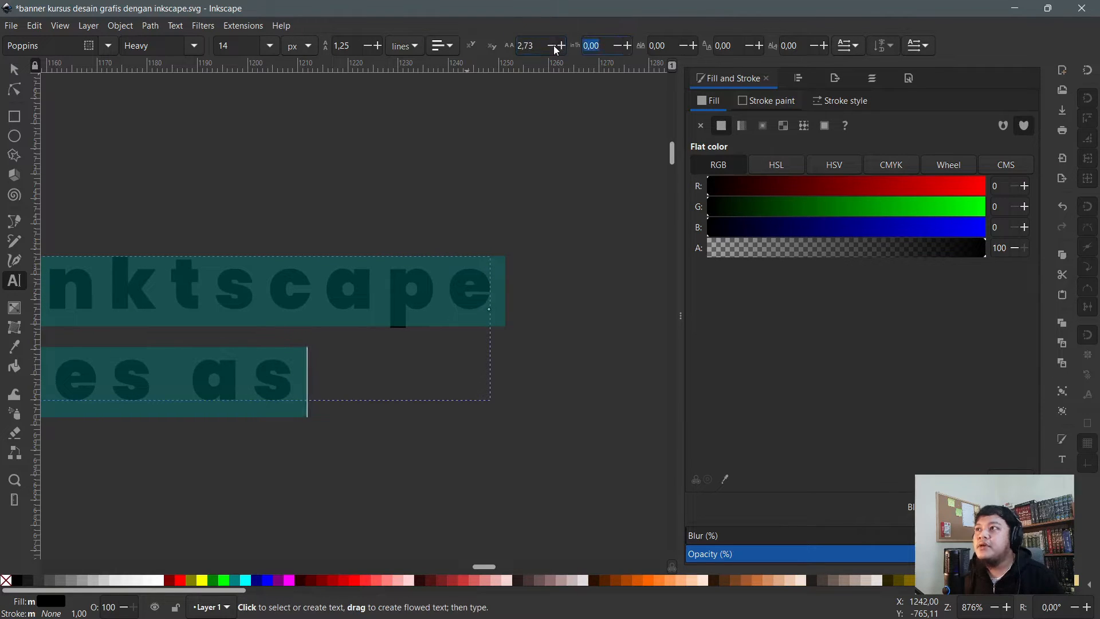
pyautogui.write('10')
pyautogui.press('Return')
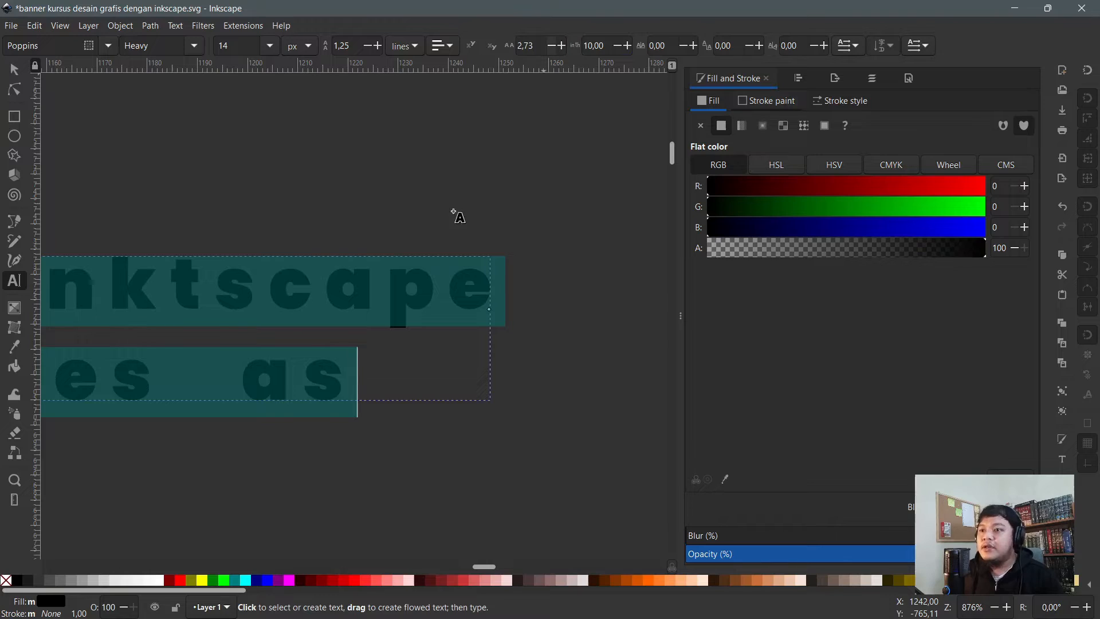
pyautogui.hotkey('ctrl', 'z')
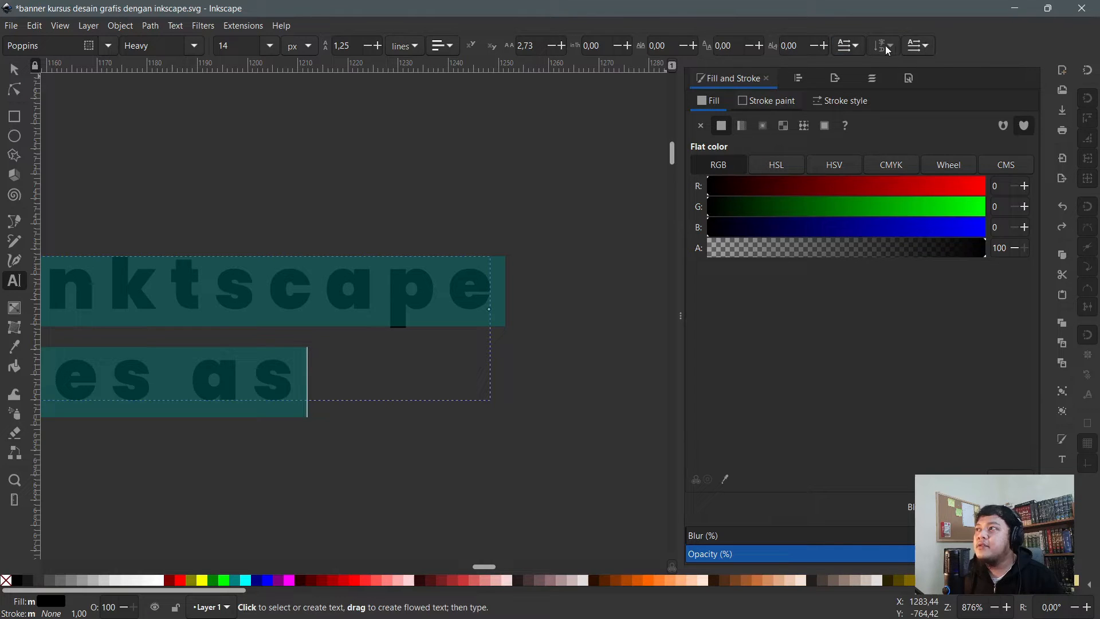
# - Select the bold 'Inktscape' / 'tes as' text object and delete it
pyautogui.click(16, 67)
pyautogui.click(14, 70)
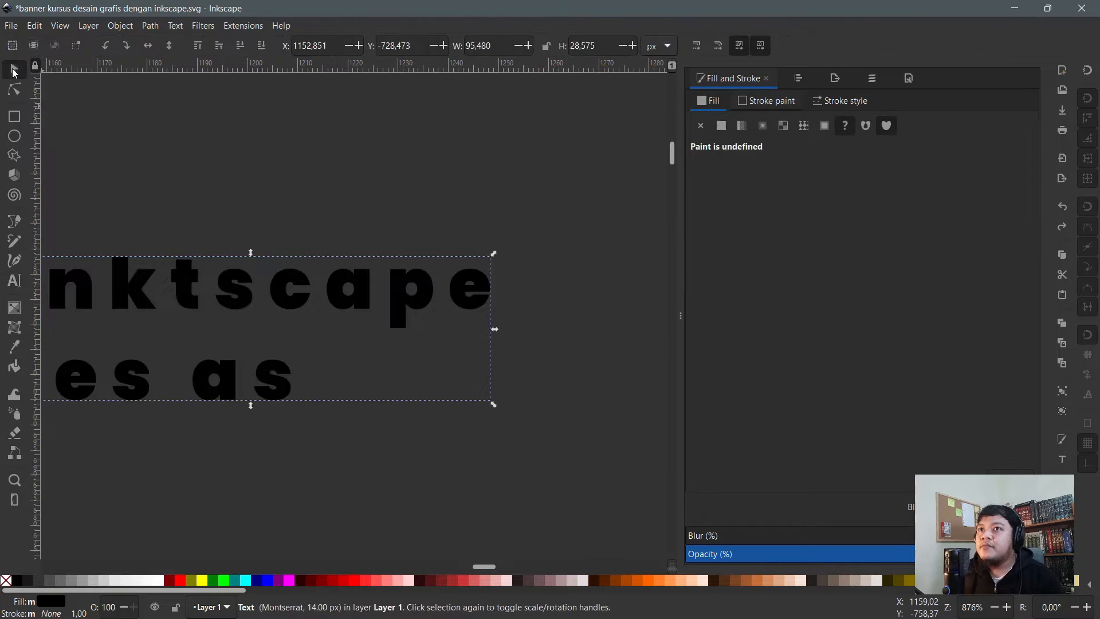
pyautogui.scroll(-3, 355, 206)
pyautogui.scroll(2, 164, 222)
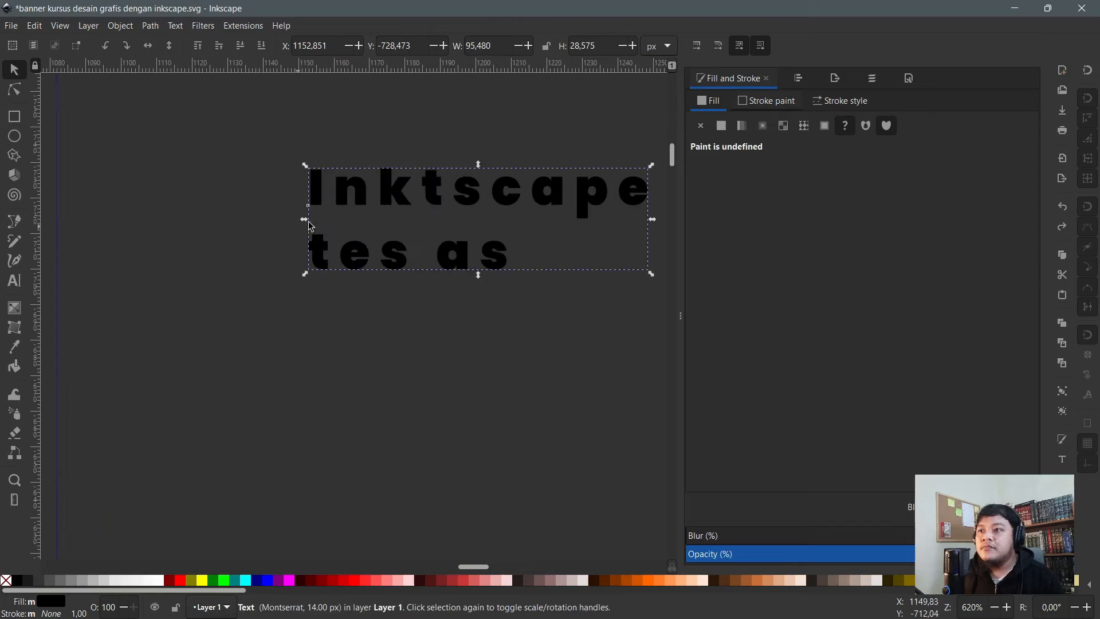
pyautogui.press('Delete')
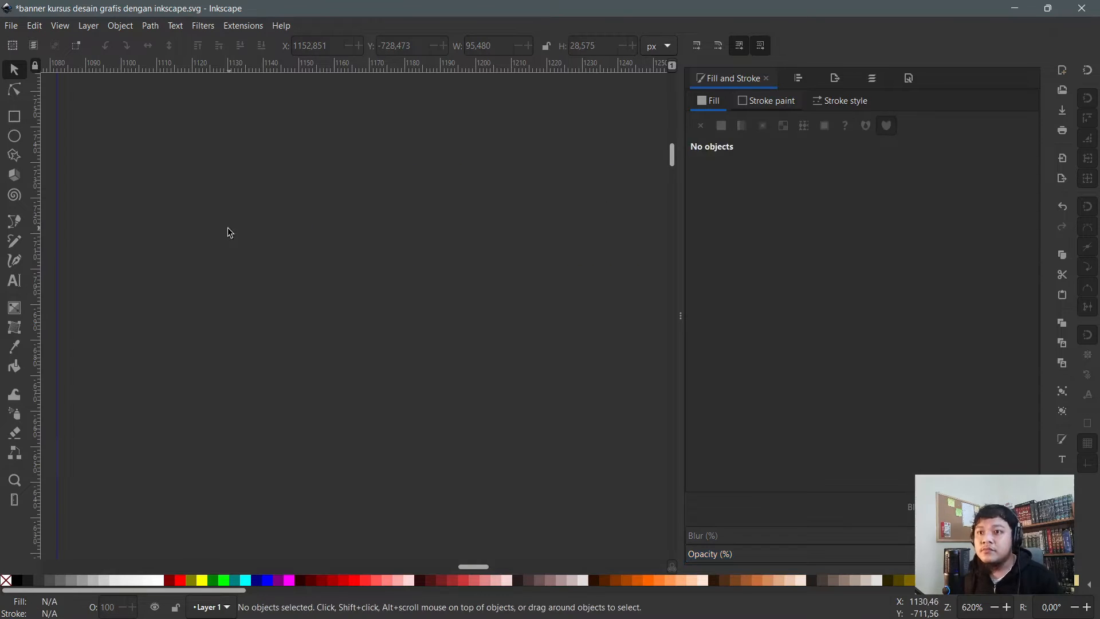
# - Draw a red rounded rectangle
pyautogui.scroll(-4, 342, 288)
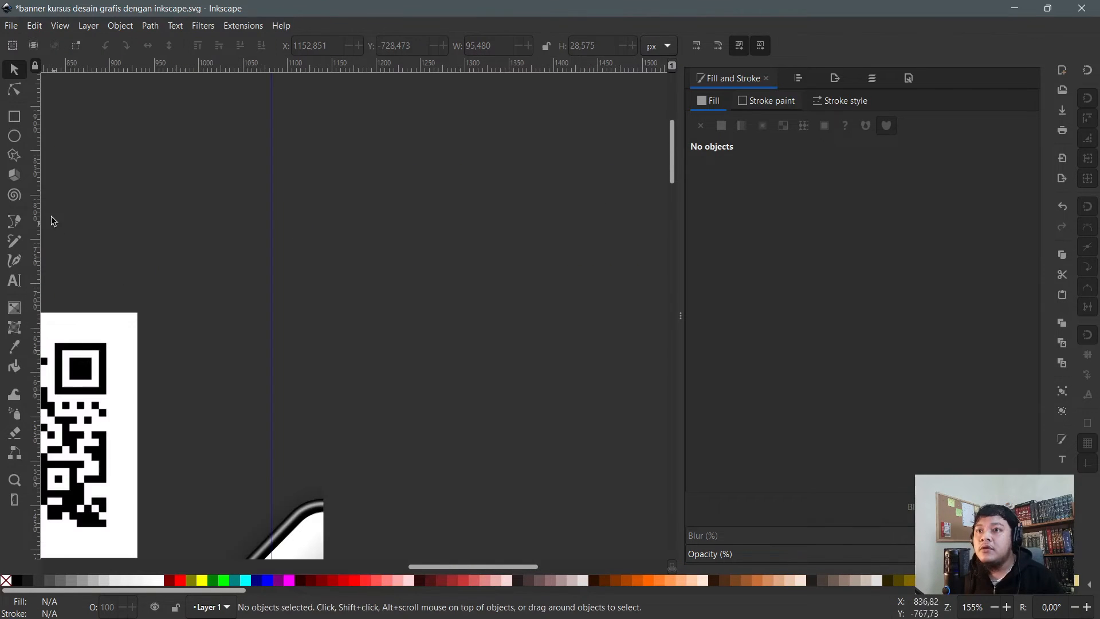
pyautogui.click(11, 117)
pyautogui.moveTo(297, 221)
pyautogui.mouseDown()
pyautogui.moveTo(452, 331)
pyautogui.moveTo(550, 381)
pyautogui.mouseUp()
pyautogui.scroll(1, 528, 369)
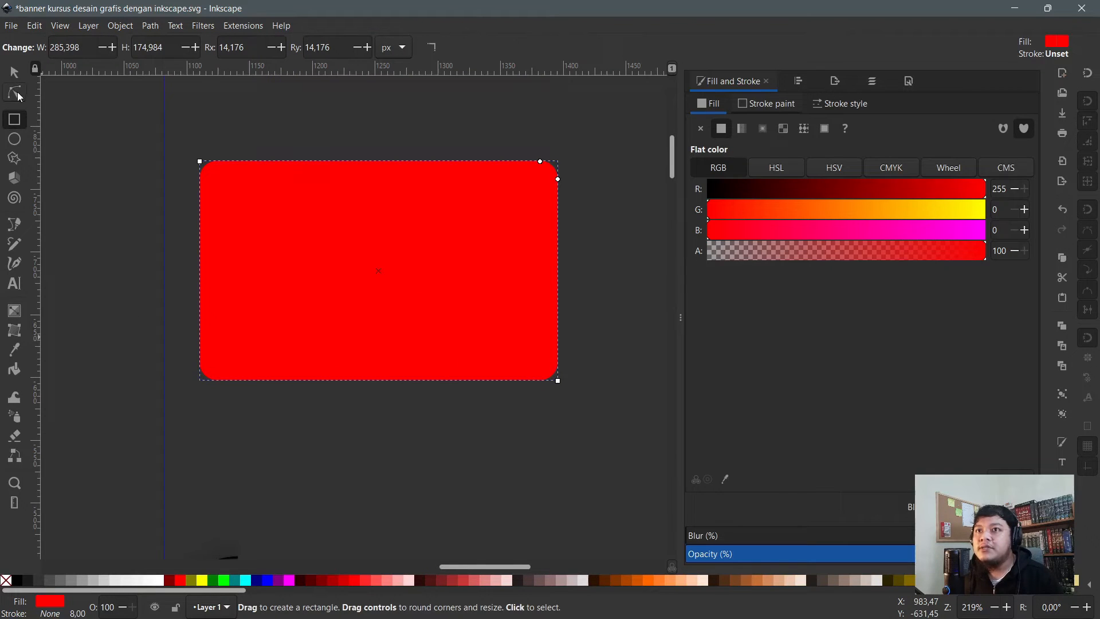
# - Apply a radial gradient from its left side and extend the radius upward
pyautogui.click(14, 311)
pyautogui.moveTo(246, 290); pyautogui.dragTo(538, 292)
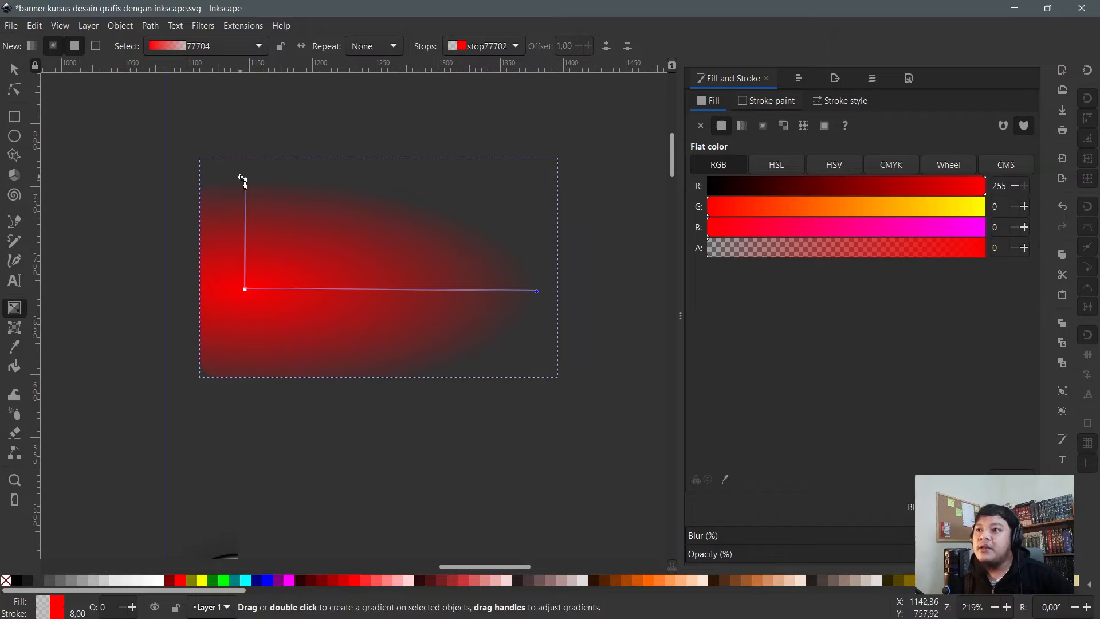
pyautogui.moveTo(247, 181); pyautogui.dragTo(247, 126)
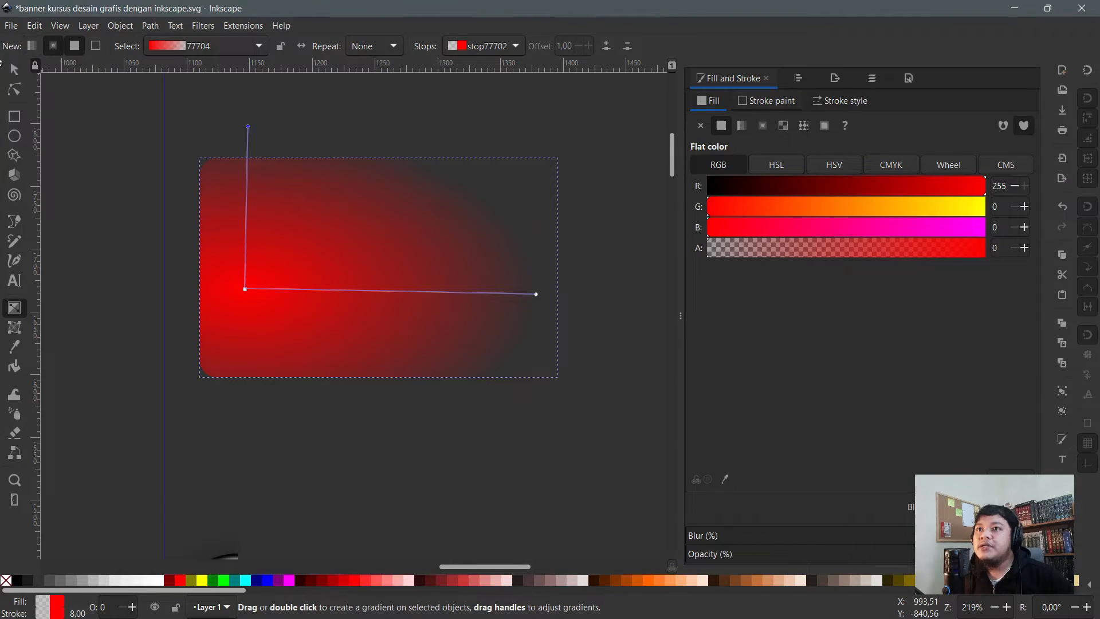
# - Duplicate the gradient rectangle, move the copy below, and fill it solid dark red
pyautogui.press('s')
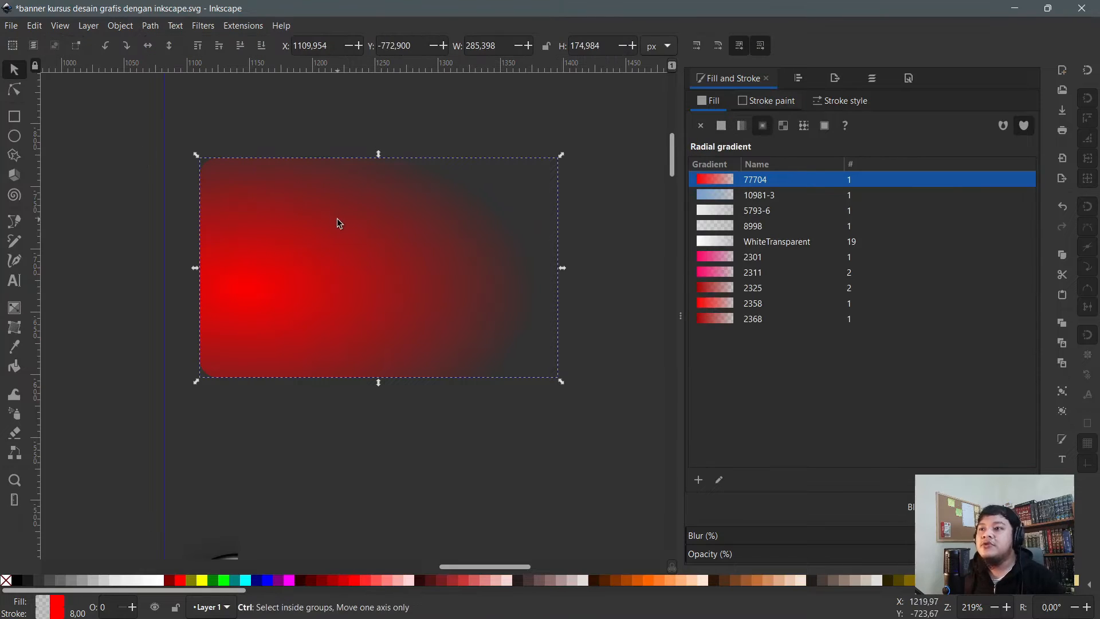
pyautogui.hotkey('ctrl', 'd')
pyautogui.moveTo(344, 212); pyautogui.dragTo(339, 436)
pyautogui.scroll(-5, 338, 424)
pyautogui.moveTo(339, 348); pyautogui.dragTo(382, 367)
pyautogui.scroll(-1, 389, 365)
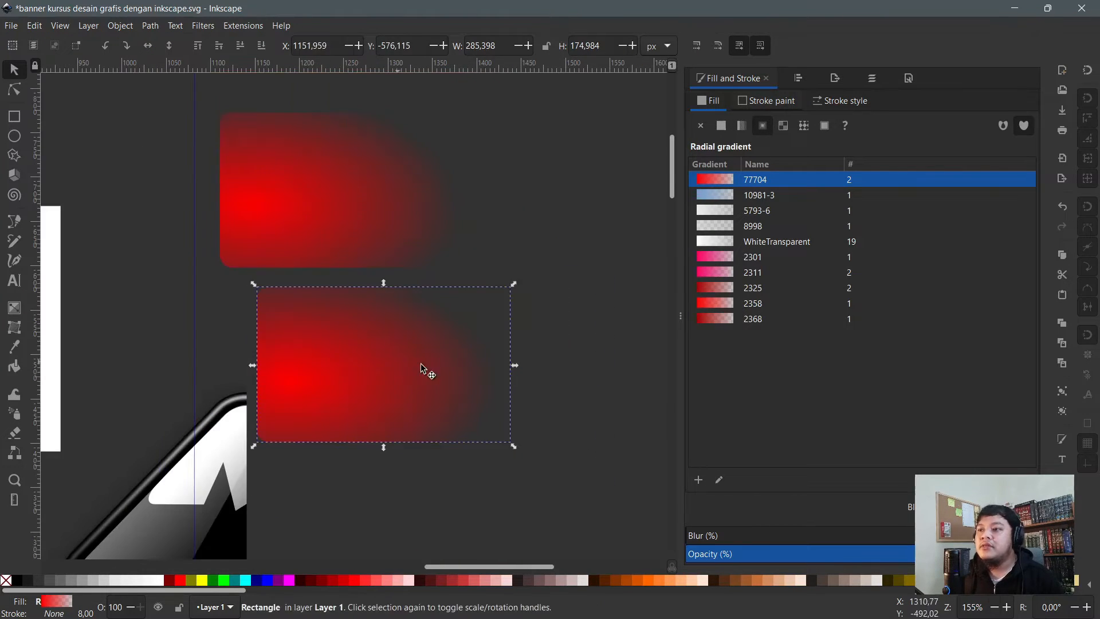
pyautogui.click(723, 127)
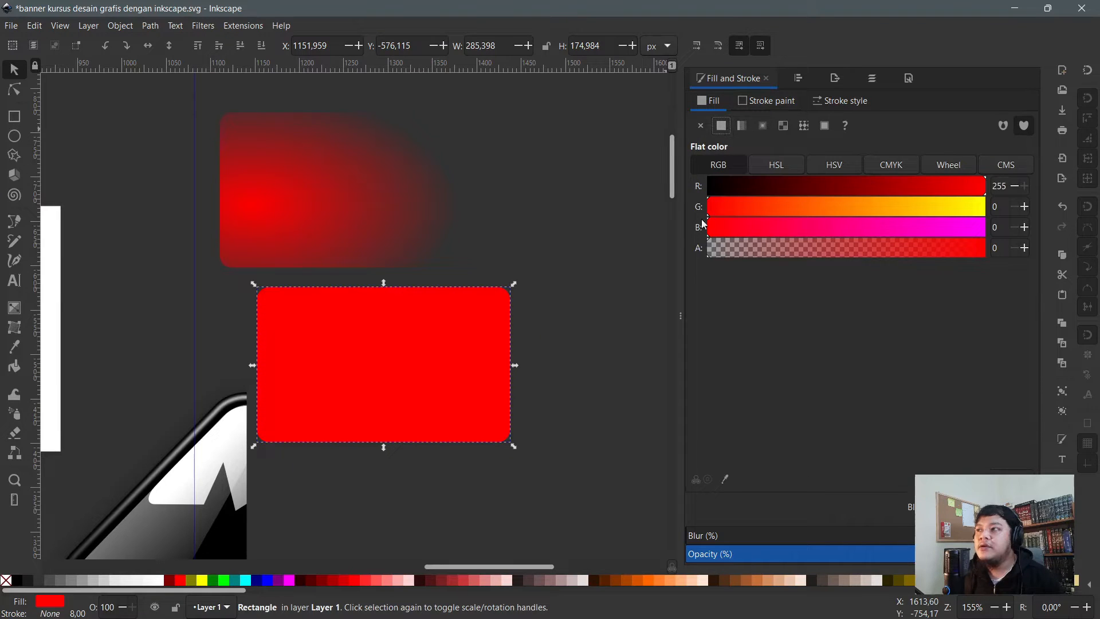
pyautogui.click(344, 581)
pyautogui.scroll(1, 428, 394)
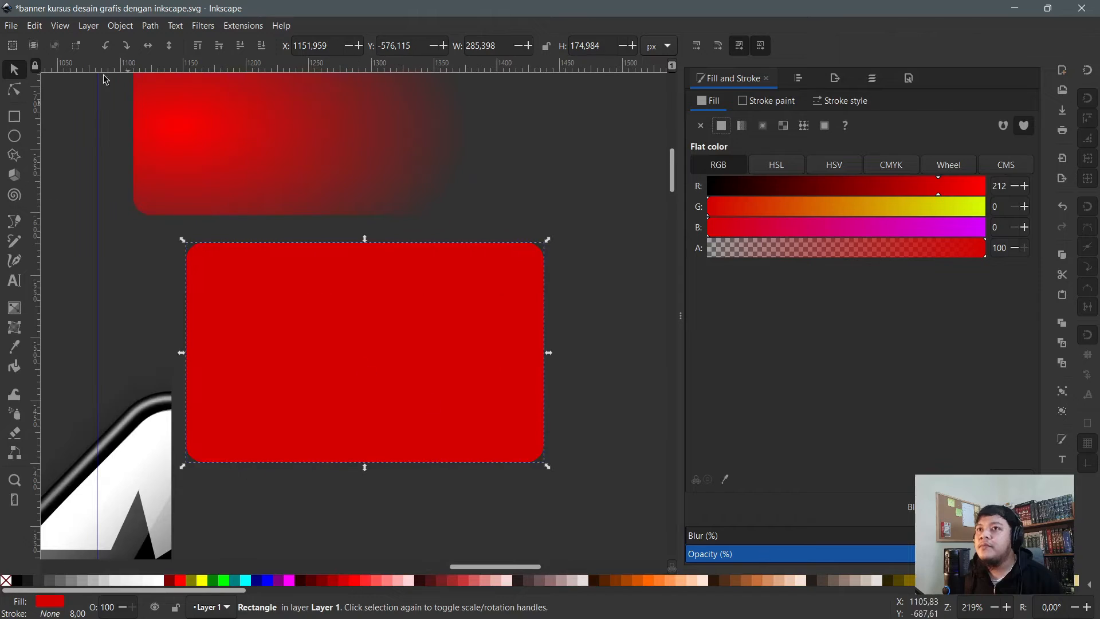
# - Give the copy a linear gradient and angle it toward the lower right
pyautogui.click(14, 307)
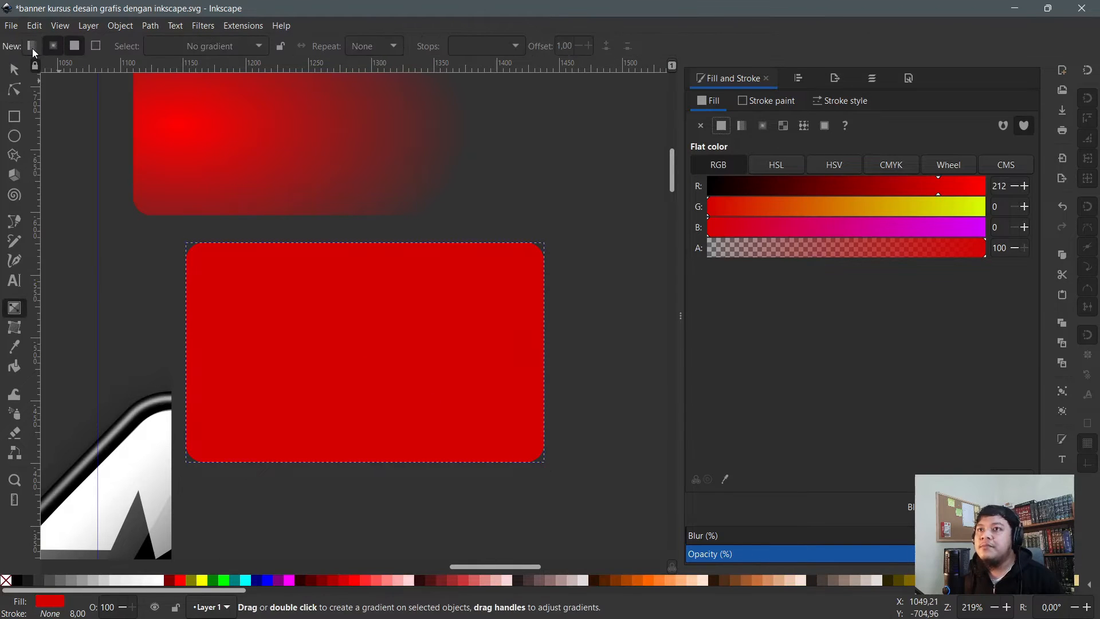
pyautogui.click(32, 49)
pyautogui.moveTo(237, 343); pyautogui.dragTo(374, 178)
pyautogui.press('n')
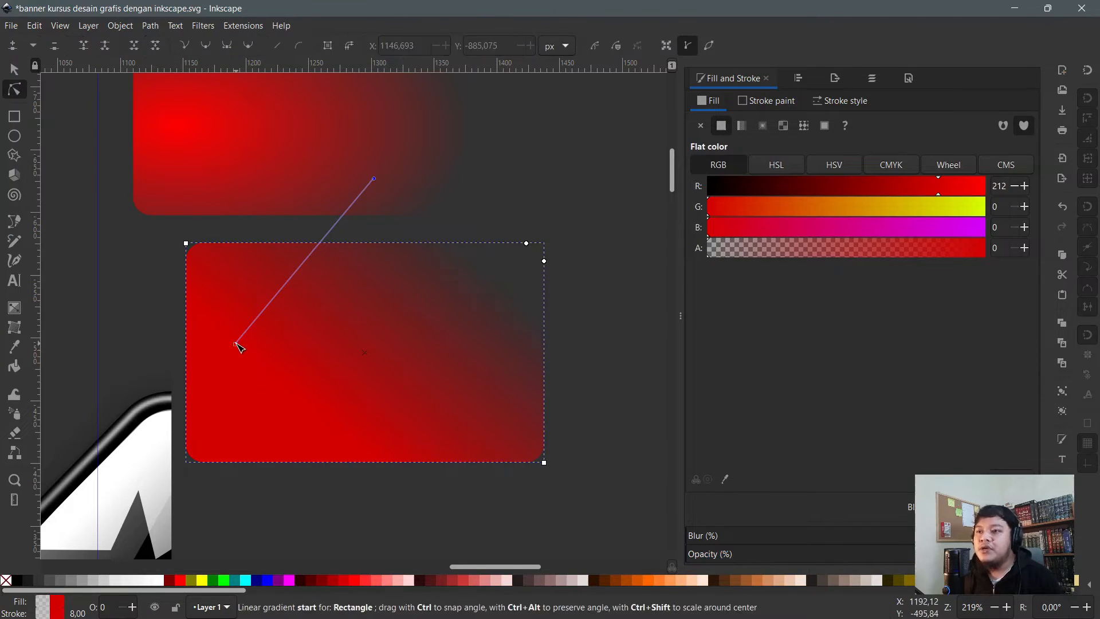
pyautogui.moveTo(238, 346); pyautogui.dragTo(172, 416)
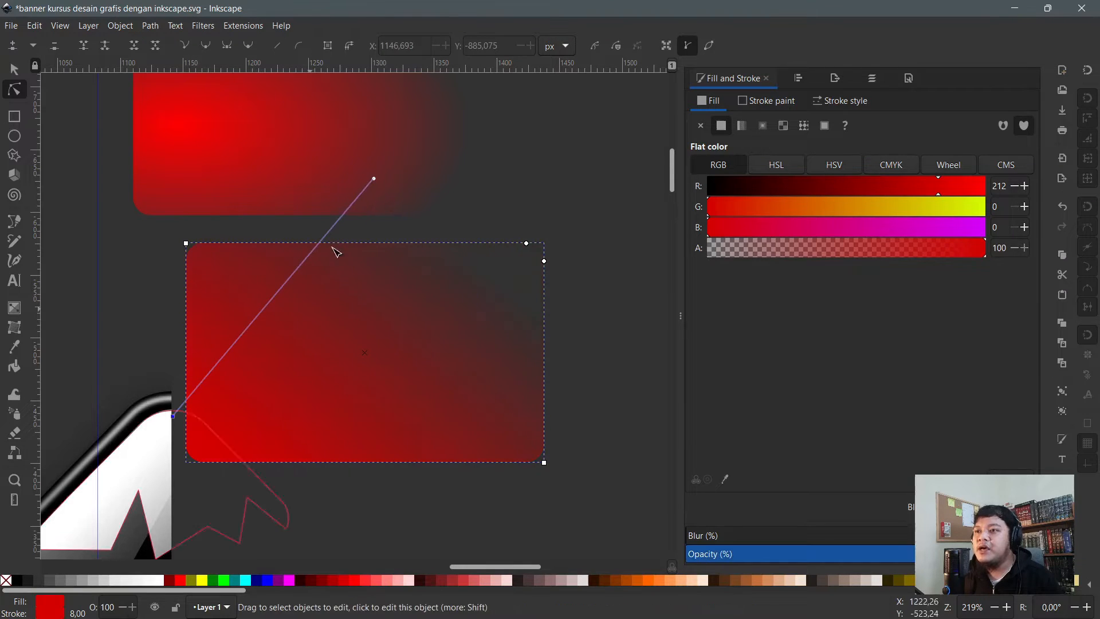
pyautogui.click(374, 179)
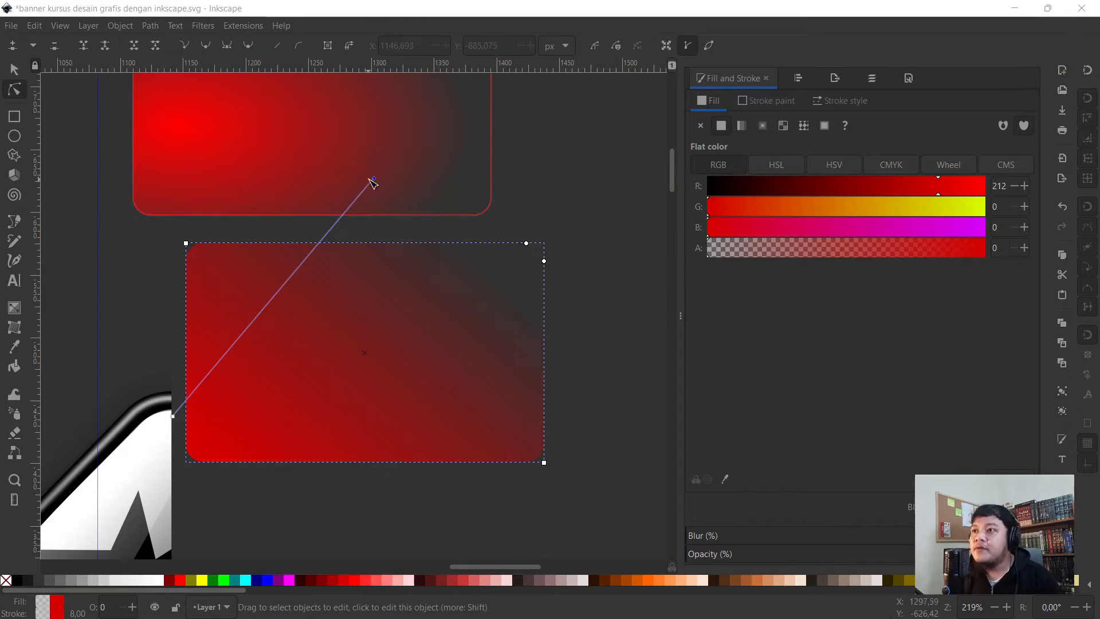
pyautogui.moveTo(373, 179); pyautogui.dragTo(443, 284)
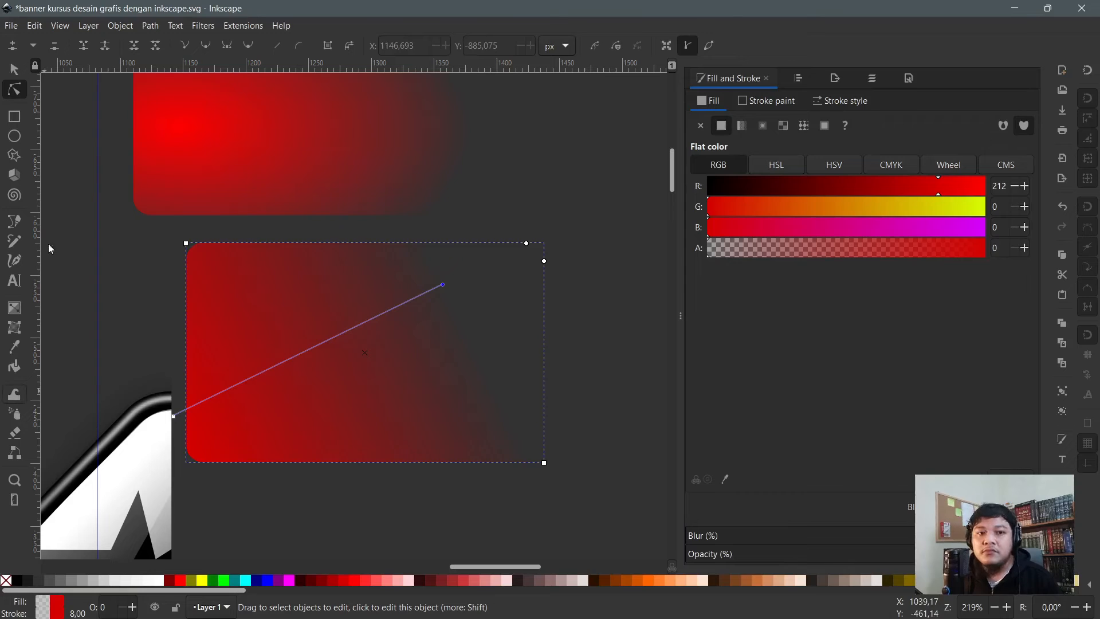
# - Reselect the lower rectangle and redirect its gradient to fade toward the right
pyautogui.click(614, 260)
pyautogui.click(422, 298)
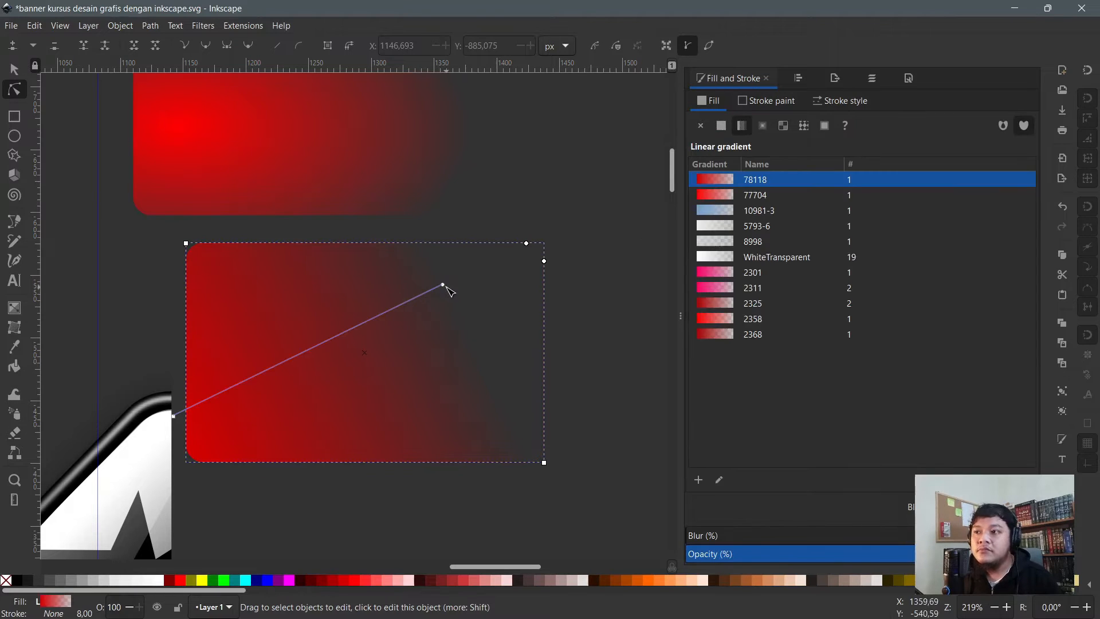
pyautogui.moveTo(445, 288); pyautogui.dragTo(468, 360)
pyautogui.scroll(-1, 447, 350)
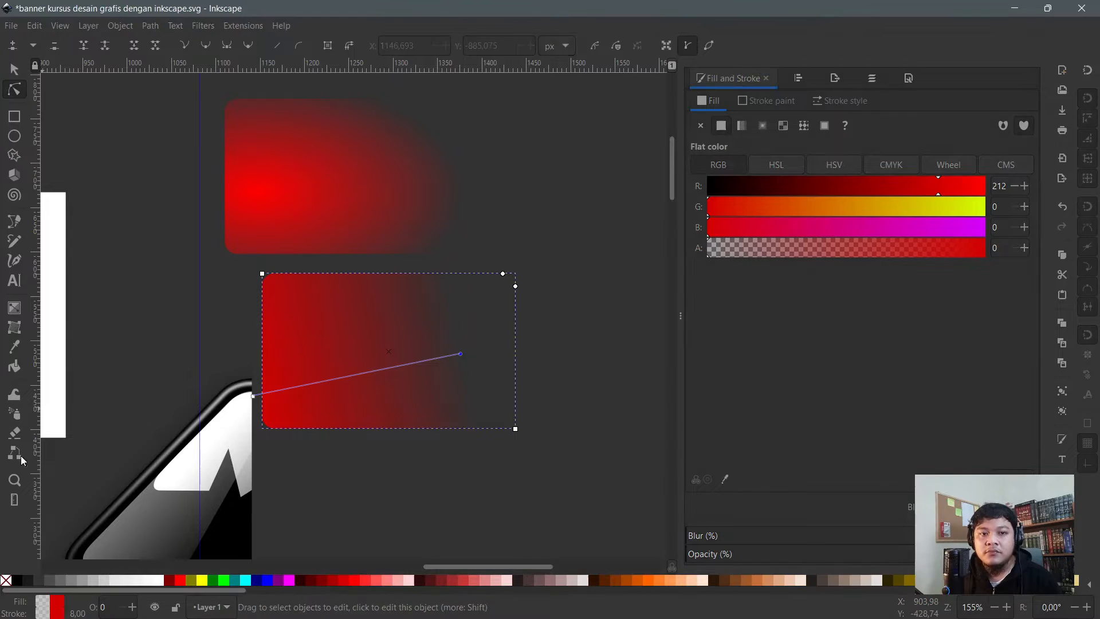
# - Angle the lower rectangle's gradient by dragging its end stop up-right
pyautogui.press('Escape')
pyautogui.scroll(1, 385, 369)
pyautogui.click(386, 369)
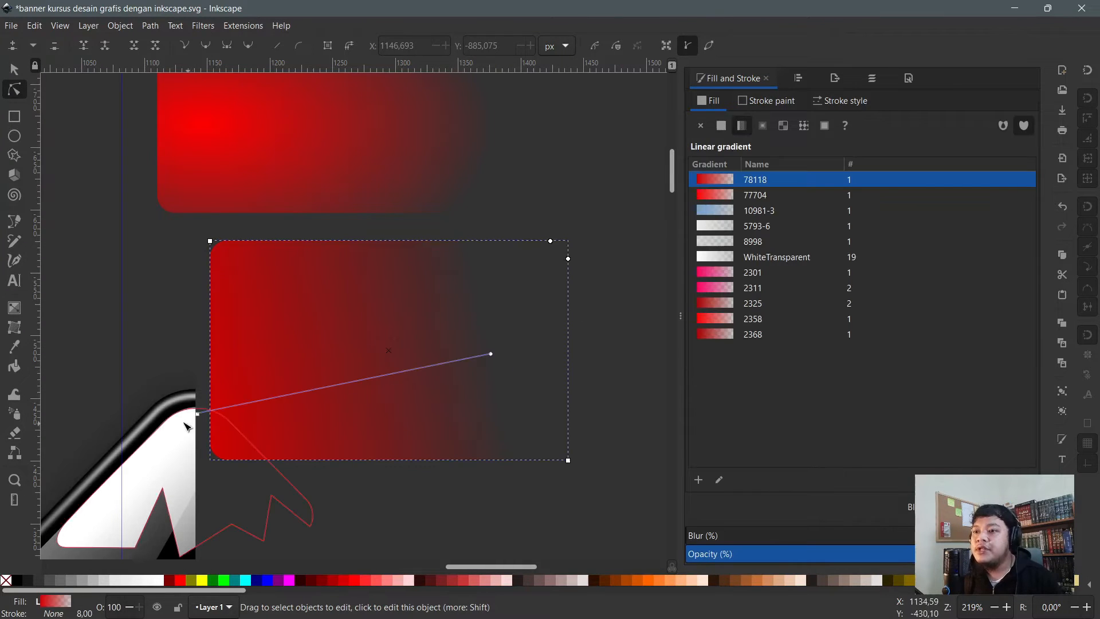
pyautogui.click(313, 458)
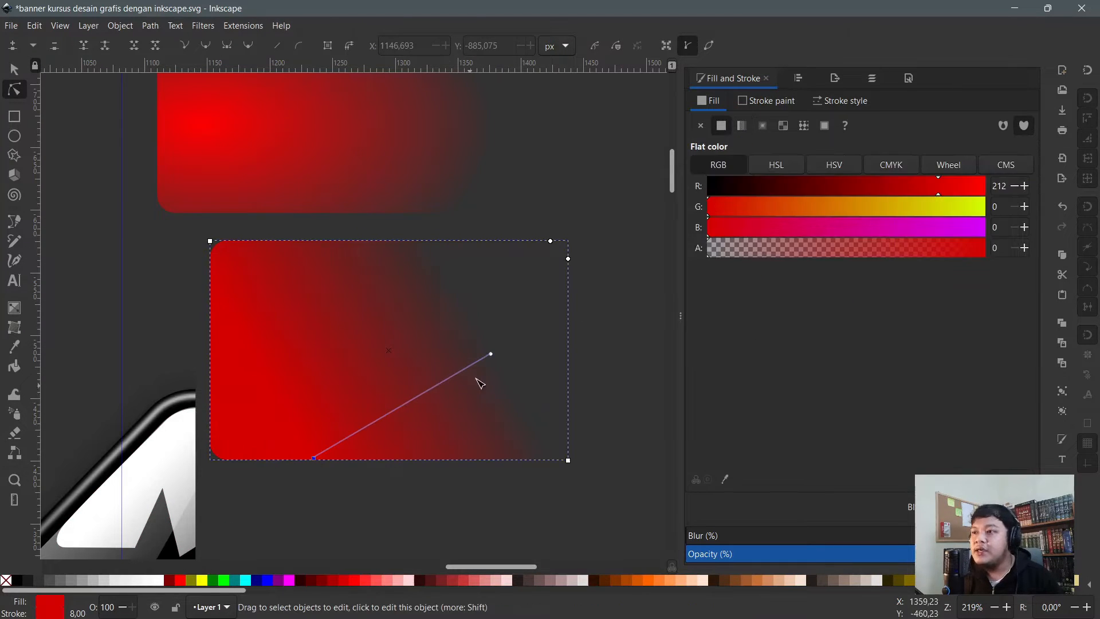
pyautogui.moveTo(496, 359); pyautogui.dragTo(487, 248)
# - Stretch the upper rectangle's radial gradient radius so the red glow spreads further
pyautogui.scroll(4, 307, 218)
pyautogui.click(308, 219)
pyautogui.scroll(4, 310, 232)
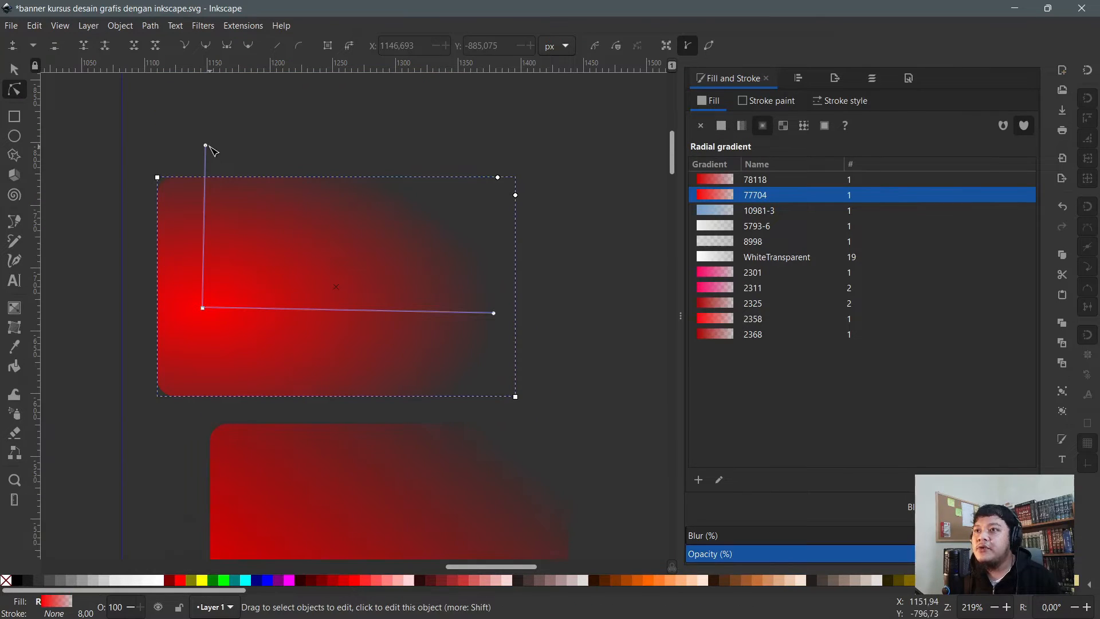
pyautogui.moveTo(206, 147); pyautogui.dragTo(412, 161)
pyautogui.scroll(-4, 372, 377)
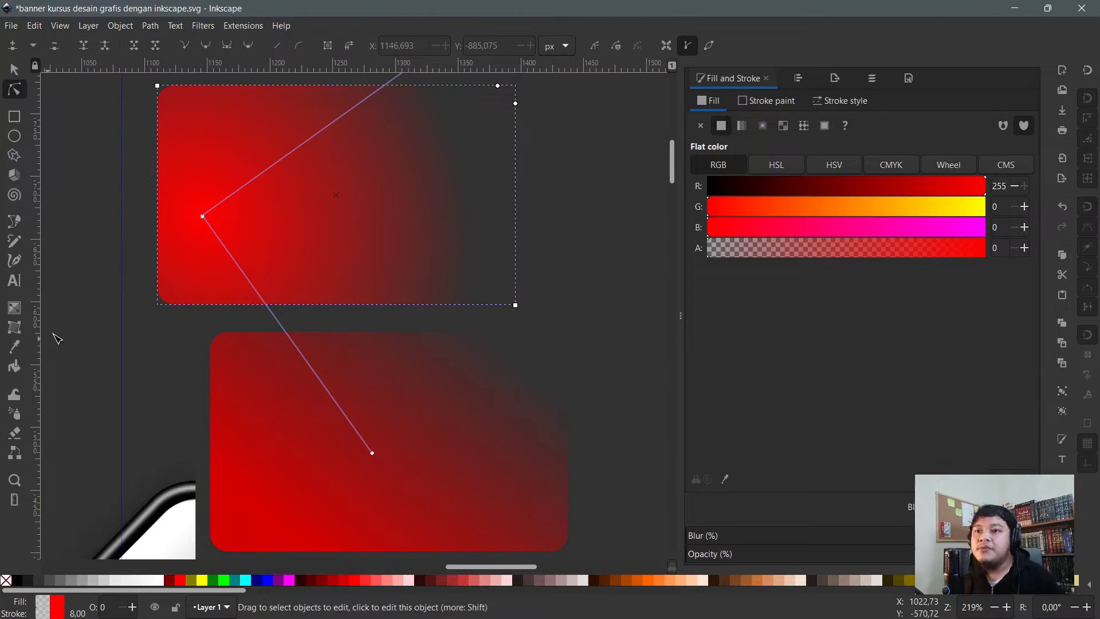
pyautogui.keyDown('ctrl'); pyautogui.scroll(-4, 176, 332); pyautogui.keyUp('ctrl')
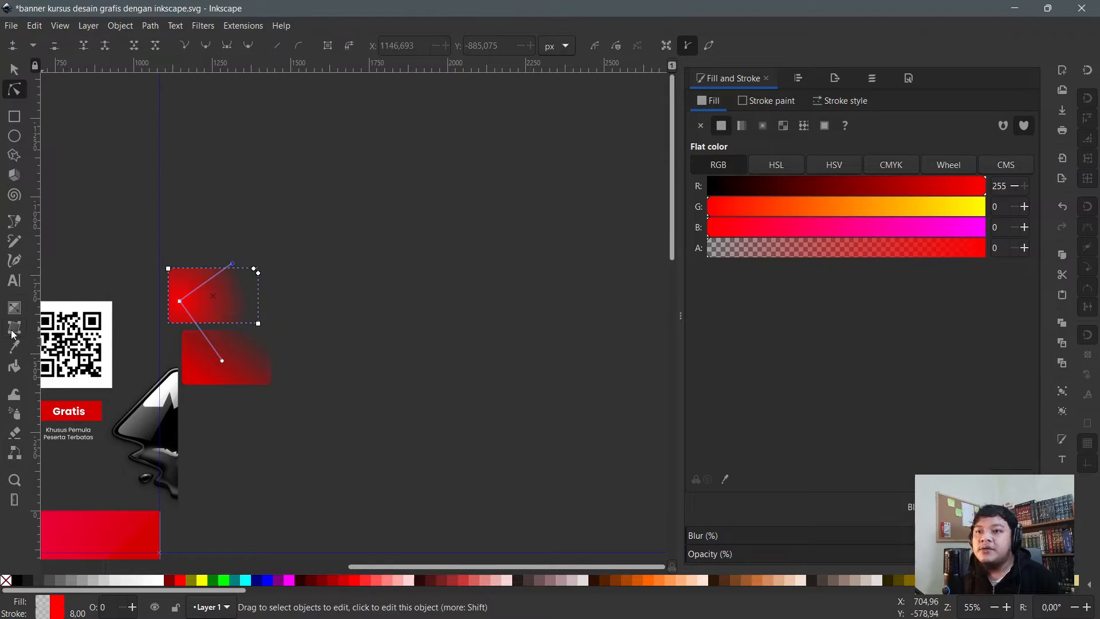
pyautogui.keyDown('ctrl'); pyautogui.scroll(-2, 359, 394); pyautogui.keyUp('ctrl')
pyautogui.scroll(-4, 278, 389)
pyautogui.keyDown('ctrl'); pyautogui.scroll(2, 260, 346); pyautogui.keyUp('ctrl')
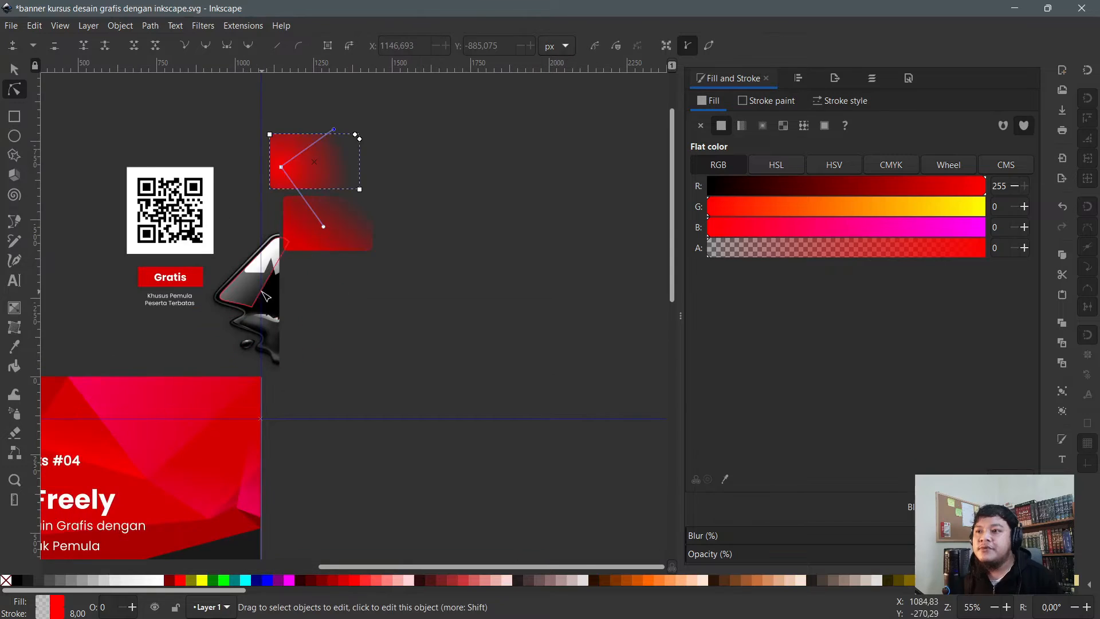
# - Move the Inkscape logo group right and down out of the way
pyautogui.press('s')
pyautogui.click(256, 315)
pyautogui.moveTo(258, 299); pyautogui.dragTo(419, 349)
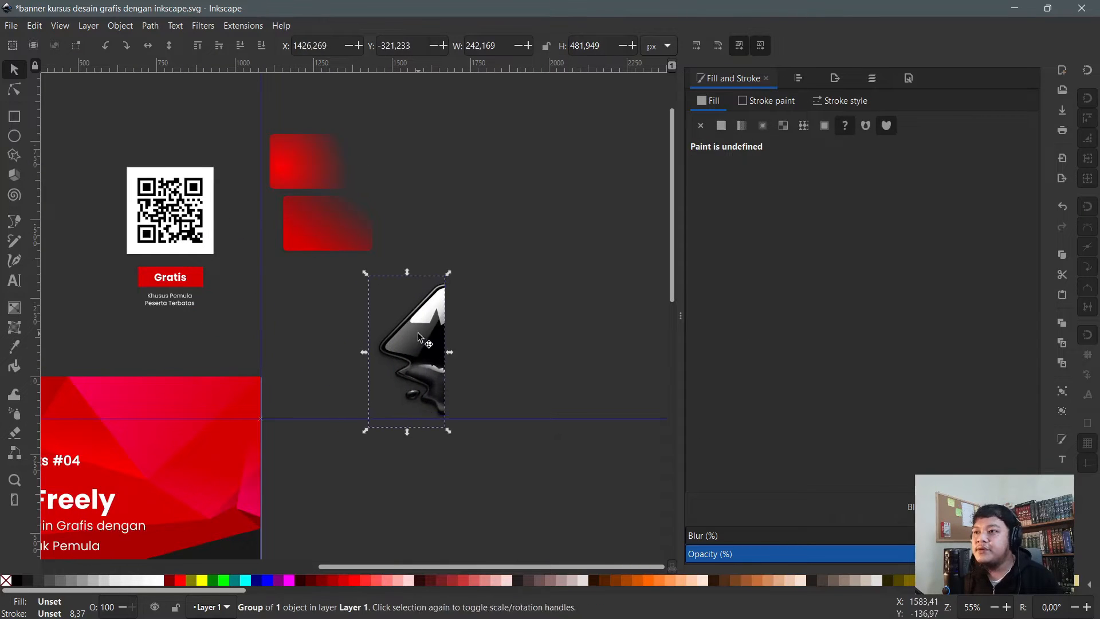
pyautogui.rightClick(419, 349)
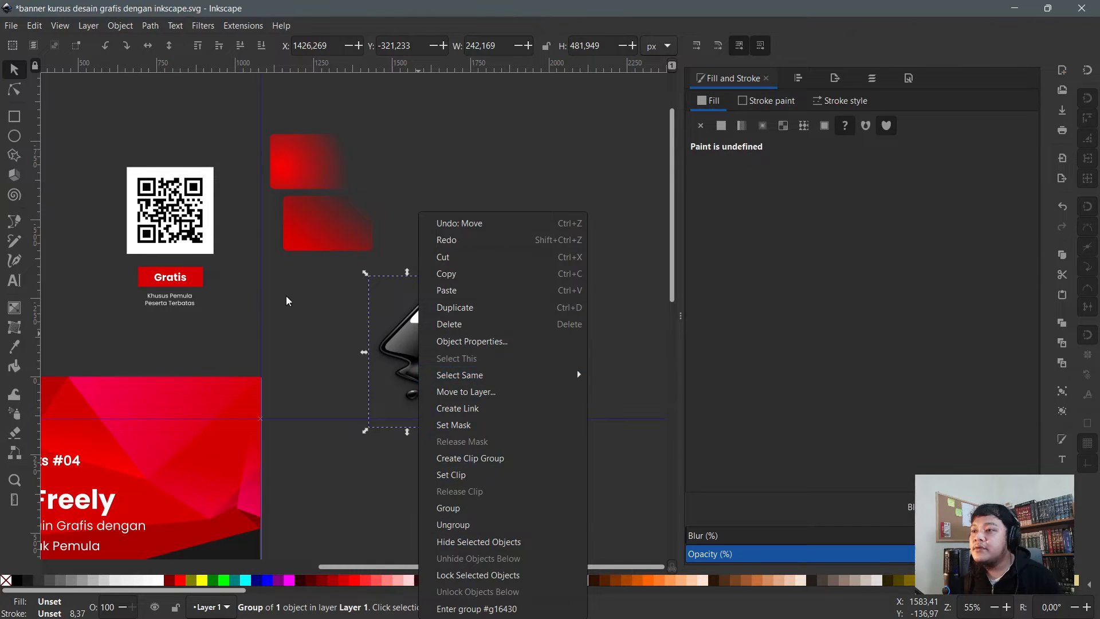
pyautogui.click(287, 321)
pyautogui.scroll(-6, 343, 385)
pyautogui.scroll(-4, 345, 385)
pyautogui.scroll(4, 325, 355)
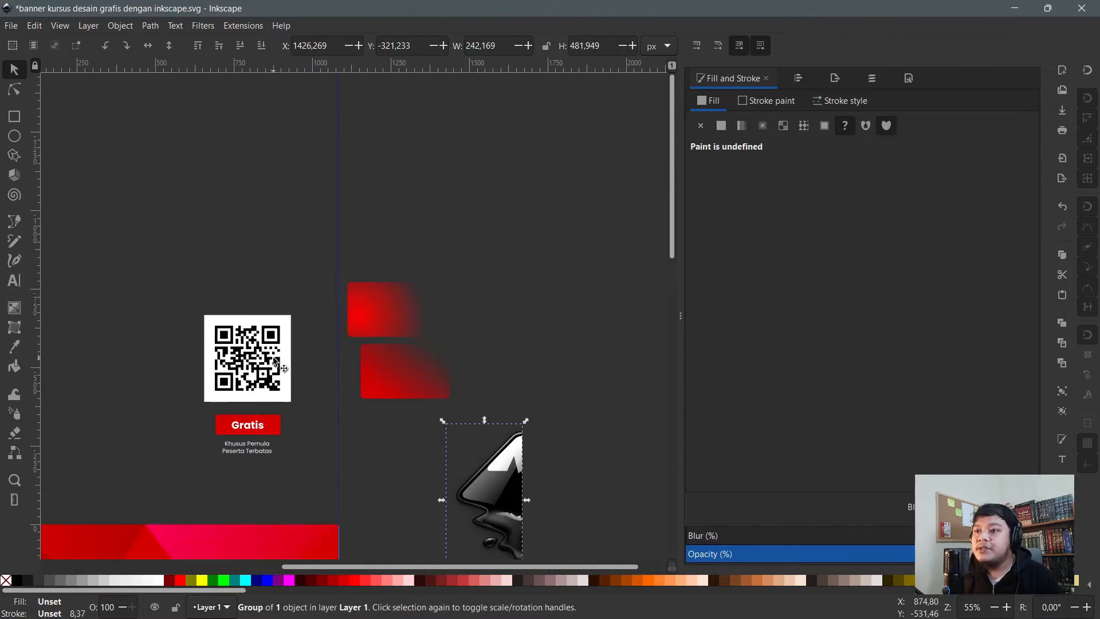
# - Place the QR code next to the upper red rectangle, adjusting both positions
pyautogui.click(275, 362)
pyautogui.moveTo(275, 362); pyautogui.dragTo(480, 360)
pyautogui.scroll(4, 412, 249)
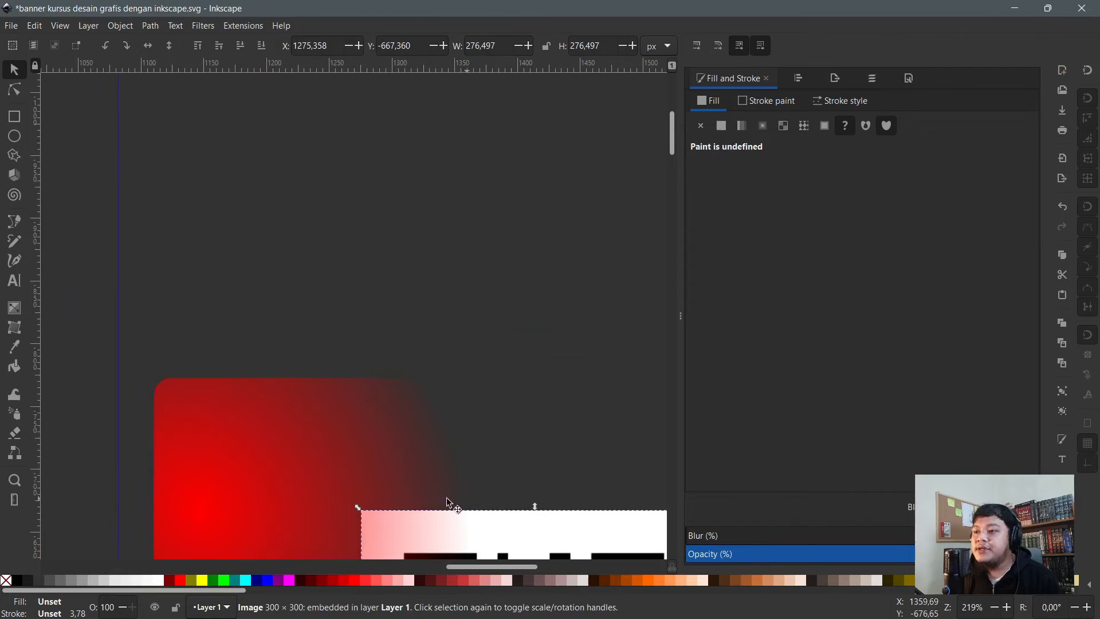
pyautogui.scroll(-1, 269, 408)
pyautogui.moveTo(401, 515); pyautogui.dragTo(386, 238)
pyautogui.click(278, 449)
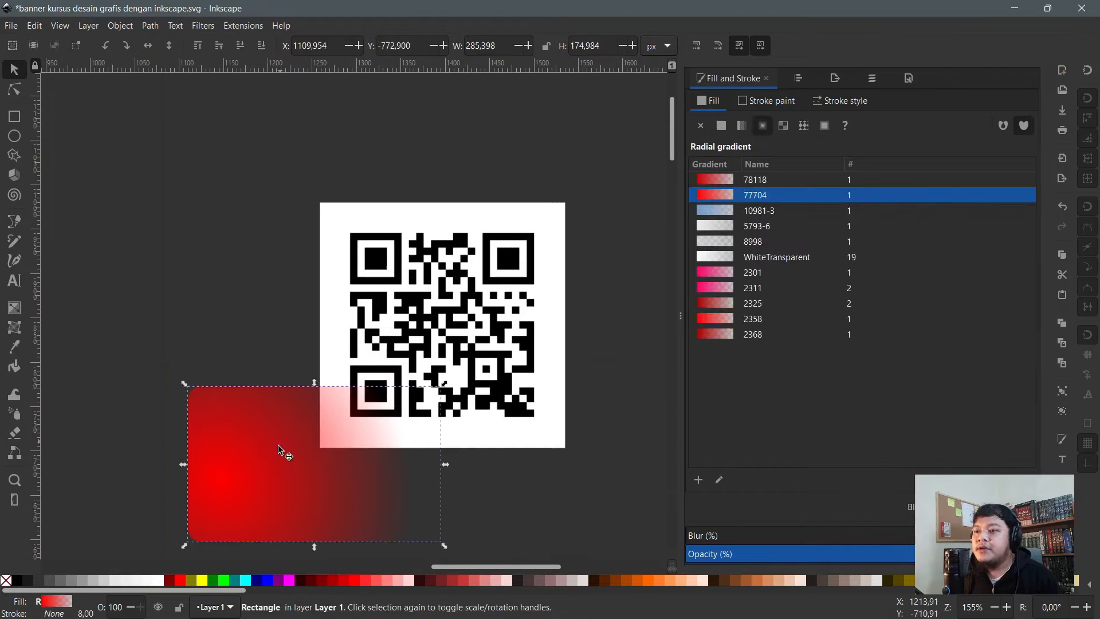
pyautogui.moveTo(278, 450); pyautogui.dragTo(295, 405)
pyautogui.keyDown('shift'); pyautogui.click(455, 288); pyautogui.keyUp('shift')
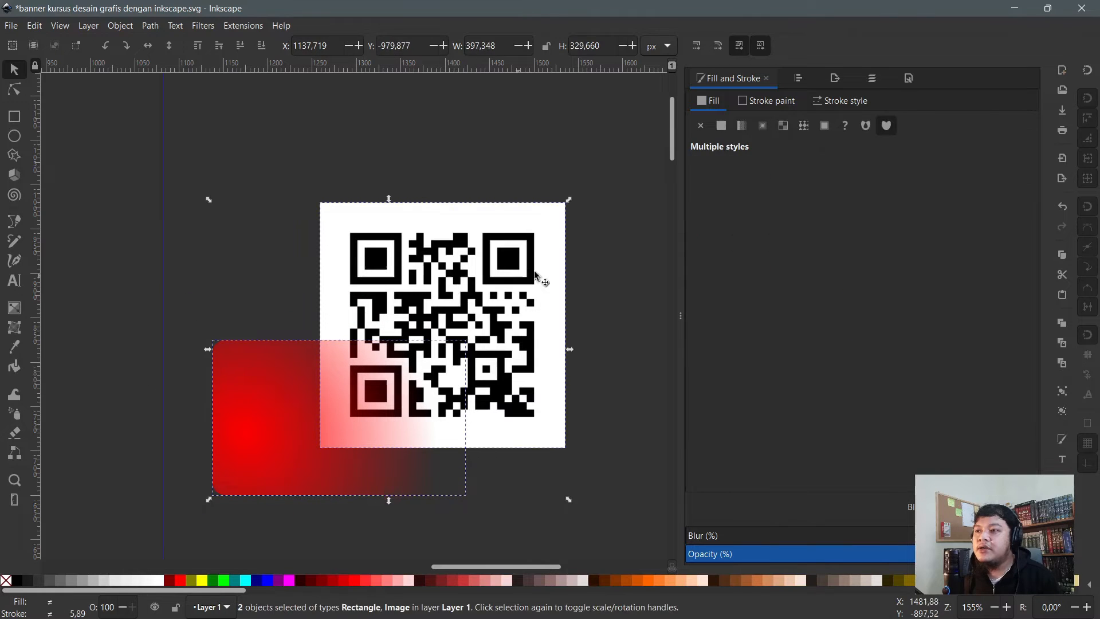
pyautogui.press('Escape')
pyautogui.moveTo(405, 269)
pyautogui.mouseDown()
pyautogui.moveTo(460, 270)
pyautogui.moveTo(423, 279)
pyautogui.mouseUp()
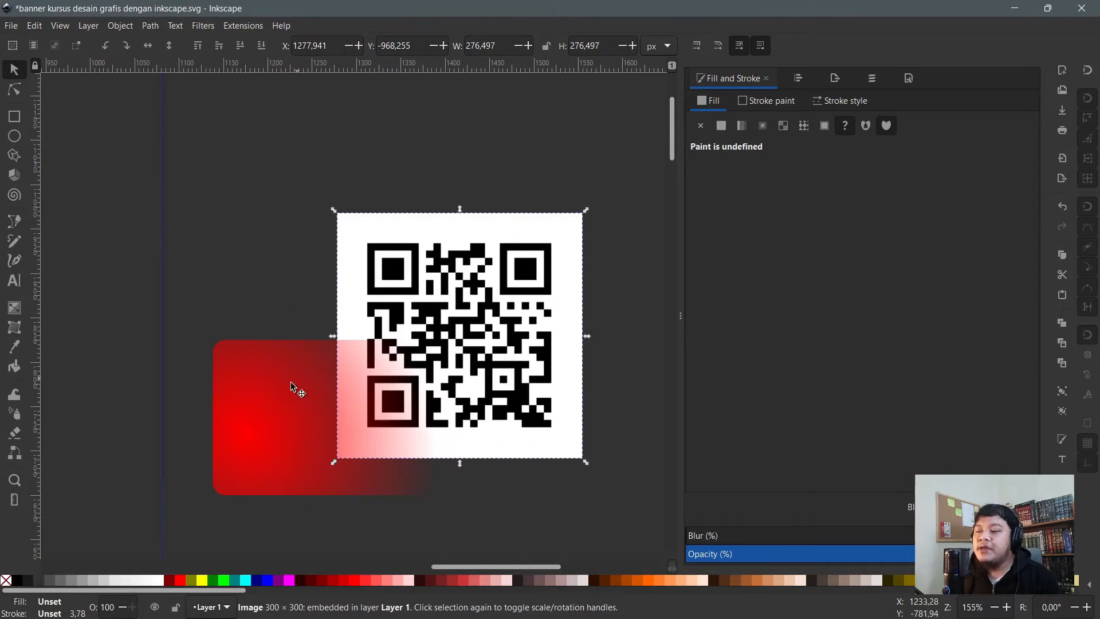
# - Fill the rectangle solid red and move it over the QR code's lower-left part
pyautogui.click(295, 390)
pyautogui.moveTo(275, 393); pyautogui.dragTo(286, 336)
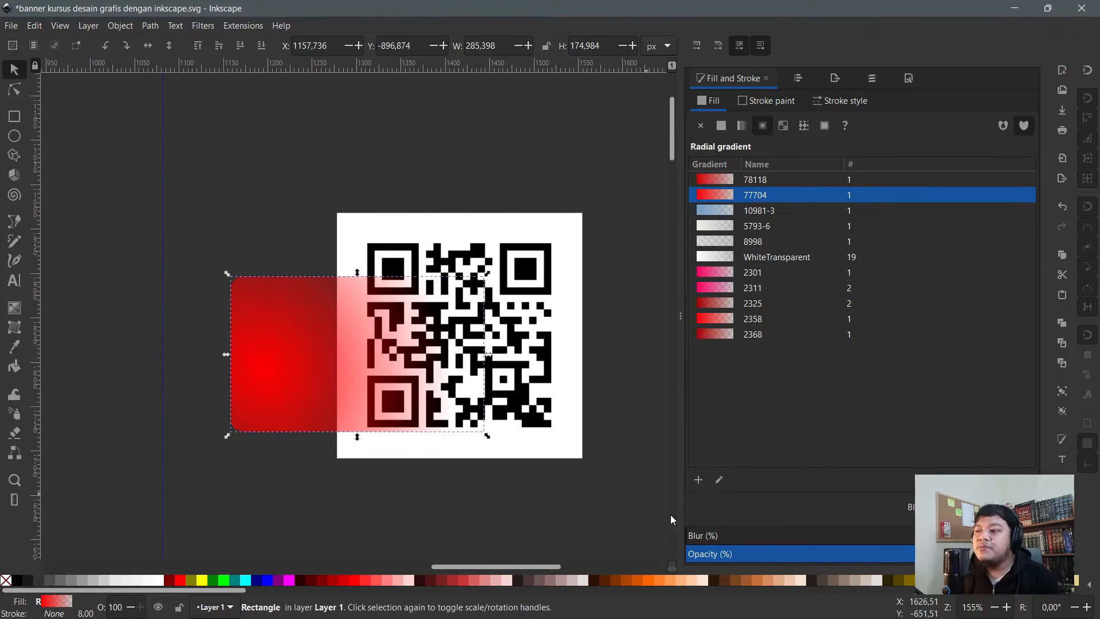
pyautogui.click(355, 579)
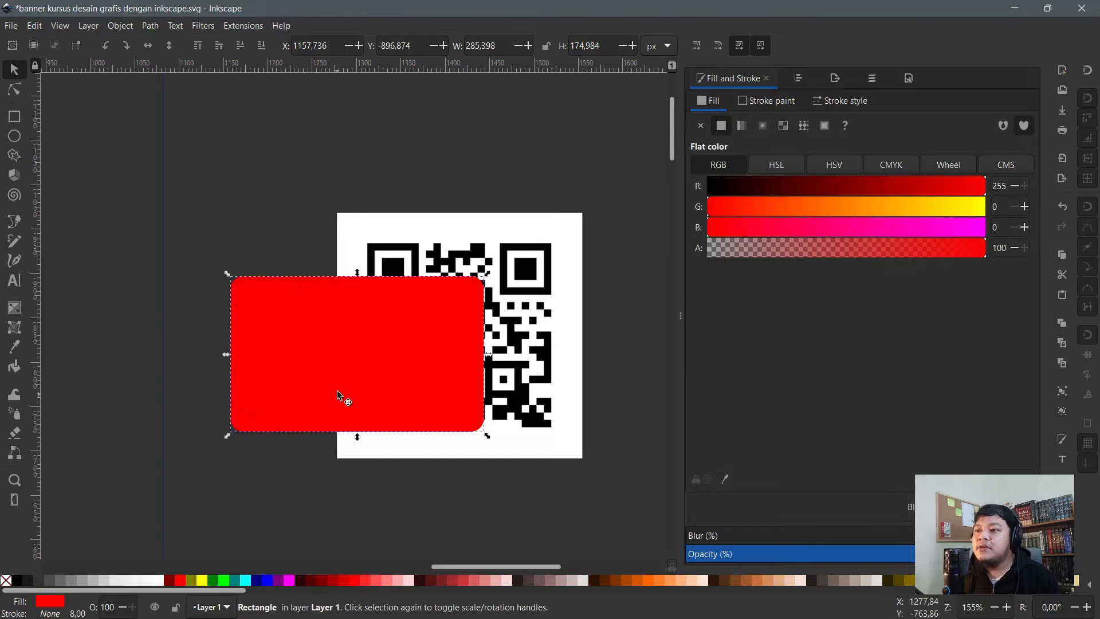
pyautogui.moveTo(337, 390); pyautogui.dragTo(358, 432)
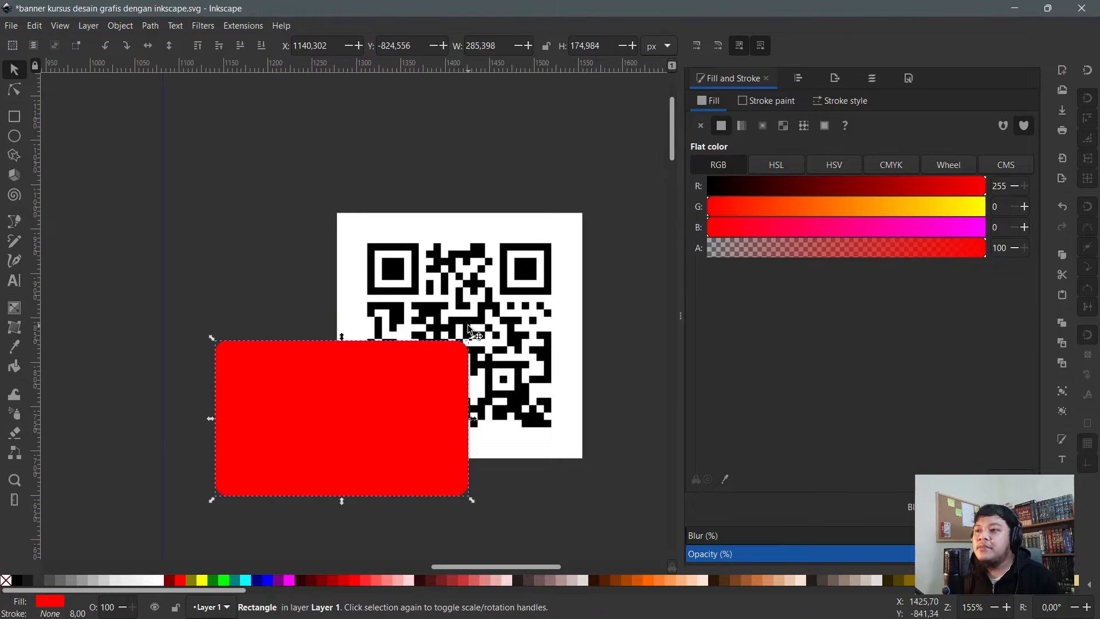
# - Clip the QR code image to the red rectangle's shape with Object > Clip > Set
pyautogui.click(286, 310)
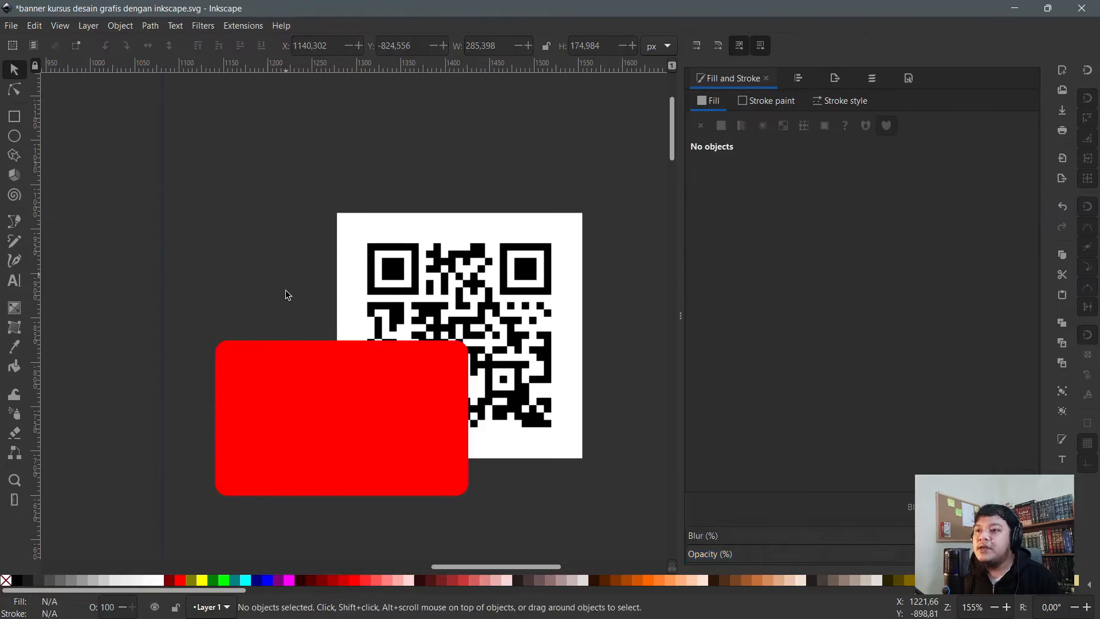
pyautogui.click(280, 366)
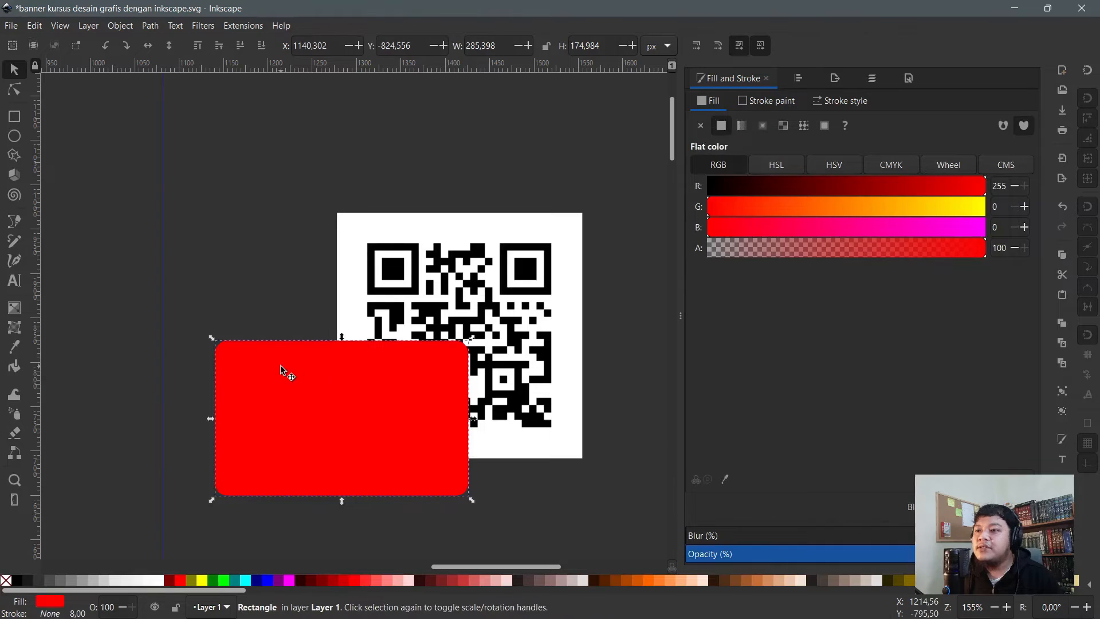
pyautogui.keyDown('ctrl'); pyautogui.click(464, 271); pyautogui.keyUp('ctrl')
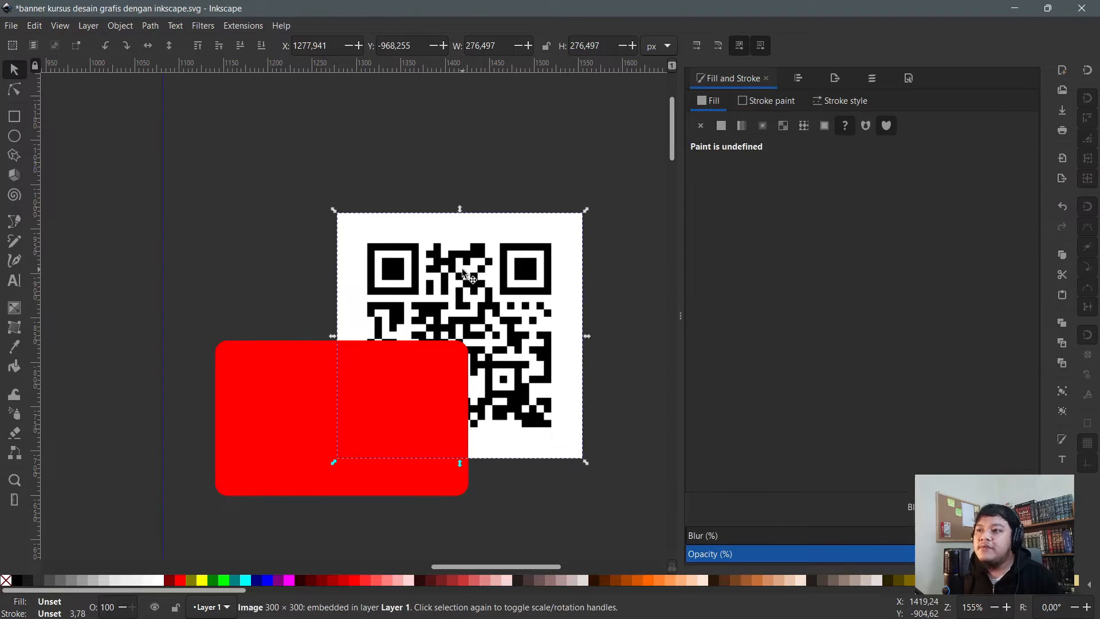
pyautogui.click(300, 379)
pyautogui.keyDown('shift'); pyautogui.click(421, 274); pyautogui.keyUp('shift')
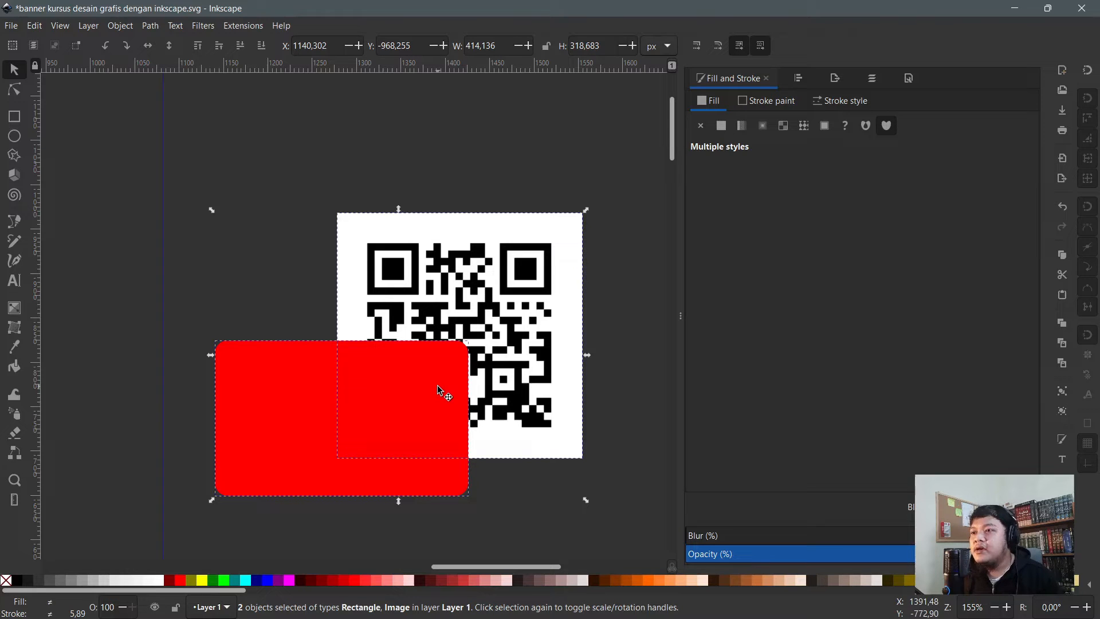
pyautogui.click(120, 26)
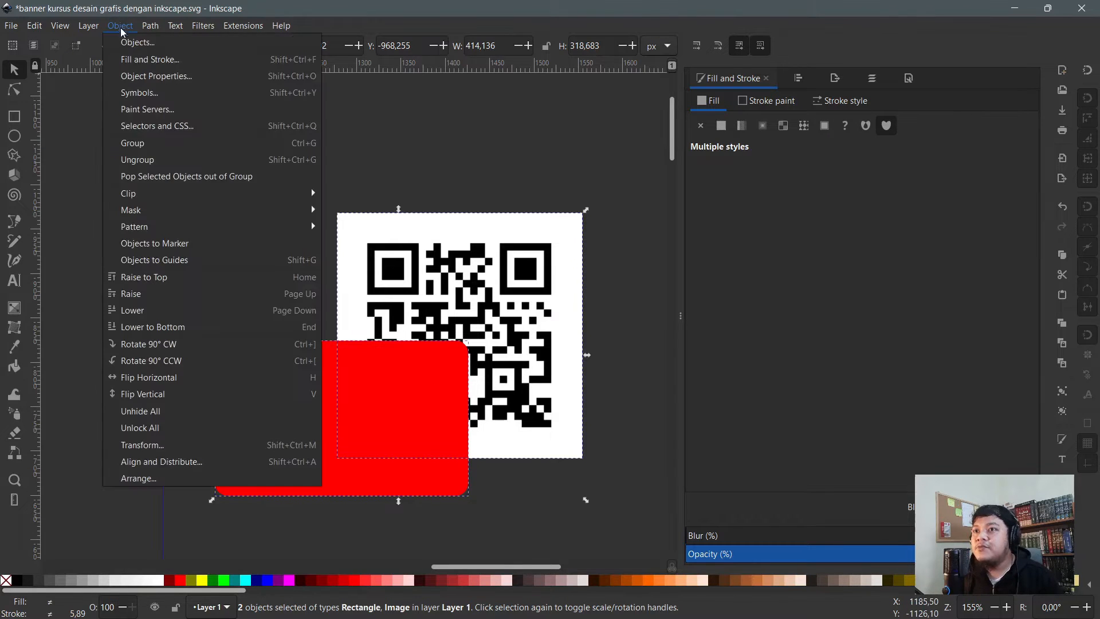
pyautogui.moveTo(221, 195)
pyautogui.click(369, 202)
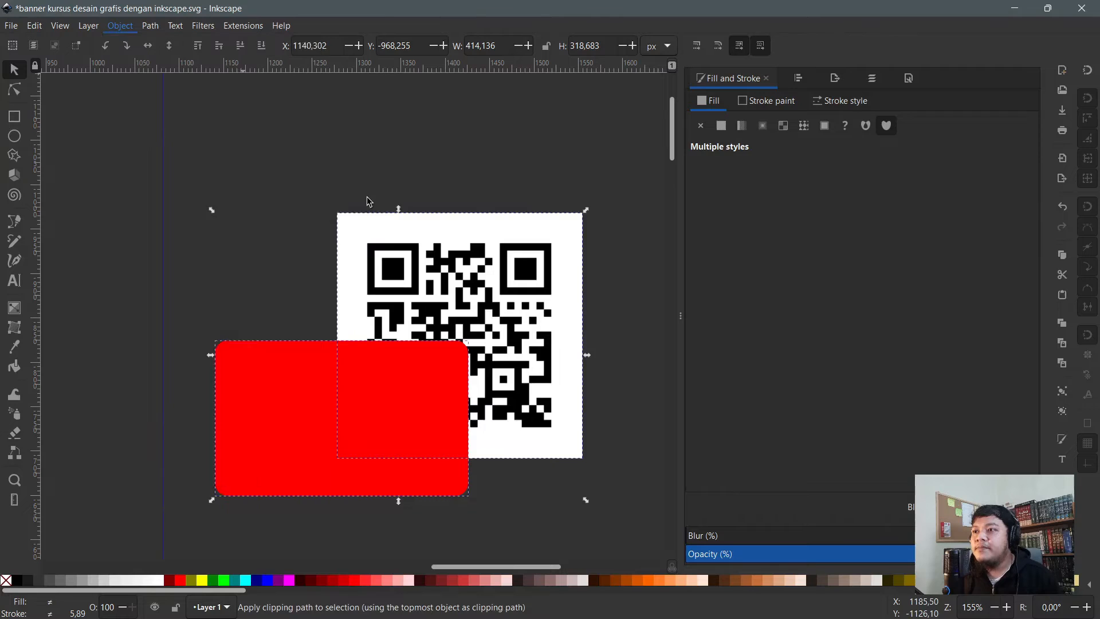
# - Move the clipped QR code up-left, then release the clip to restore both objects
pyautogui.click(378, 185)
pyautogui.moveTo(417, 380); pyautogui.dragTo(346, 373)
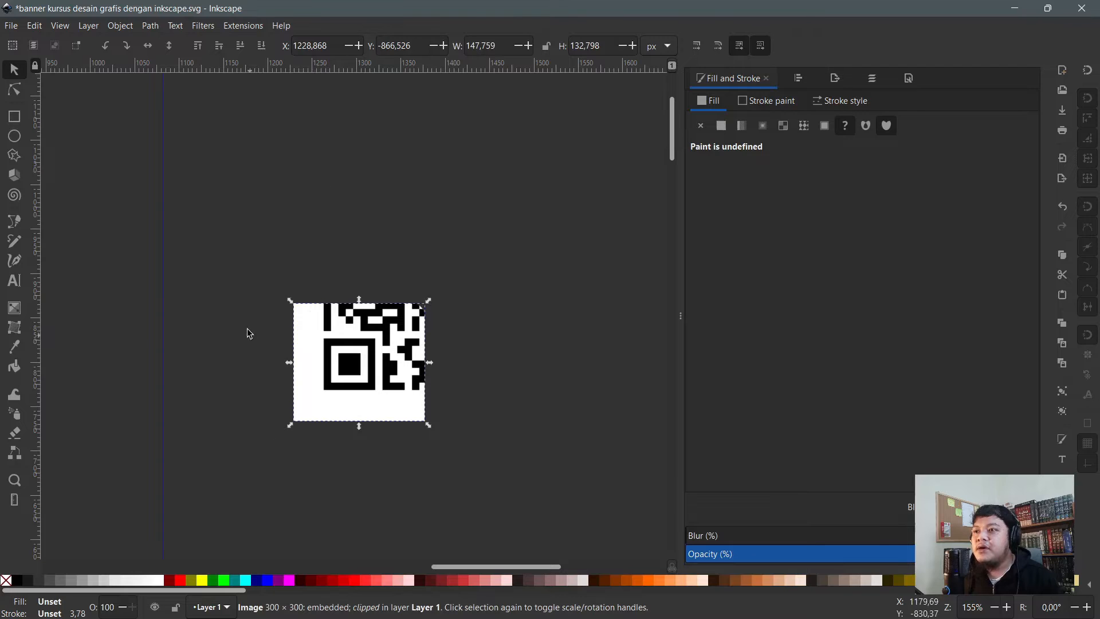
pyautogui.moveTo(365, 406); pyautogui.dragTo(266, 346)
pyautogui.rightClick(266, 346)
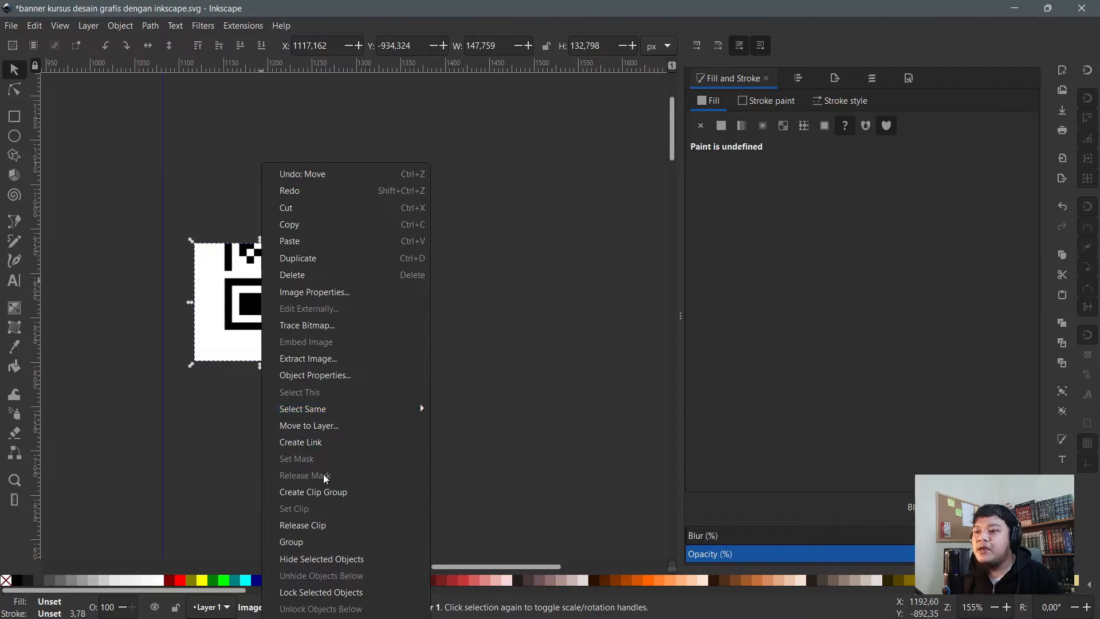
pyautogui.click(327, 525)
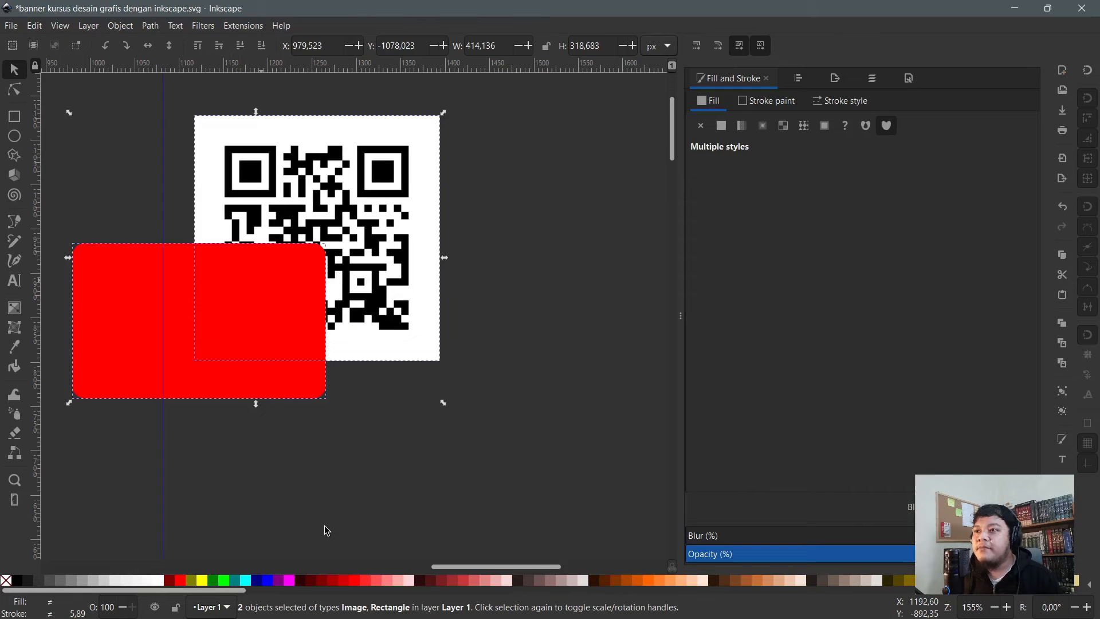
pyautogui.press('Escape')
# - Move and stretch the red rectangle, then delete it together with the QR code
pyautogui.click(235, 309)
pyautogui.moveTo(227, 305); pyautogui.dragTo(204, 342)
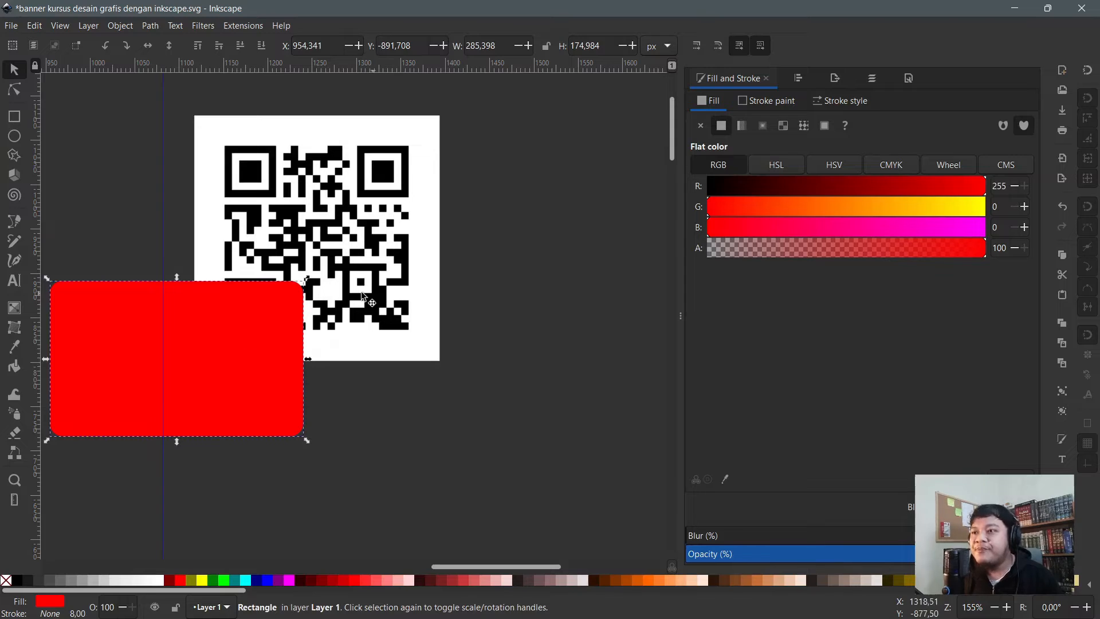
pyautogui.moveTo(173, 279); pyautogui.dragTo(177, 249)
pyautogui.scroll(-1, 349, 252)
pyautogui.keyDown('shift'); pyautogui.click(349, 252); pyautogui.keyUp('shift')
pyautogui.scroll(-1, 281, 250)
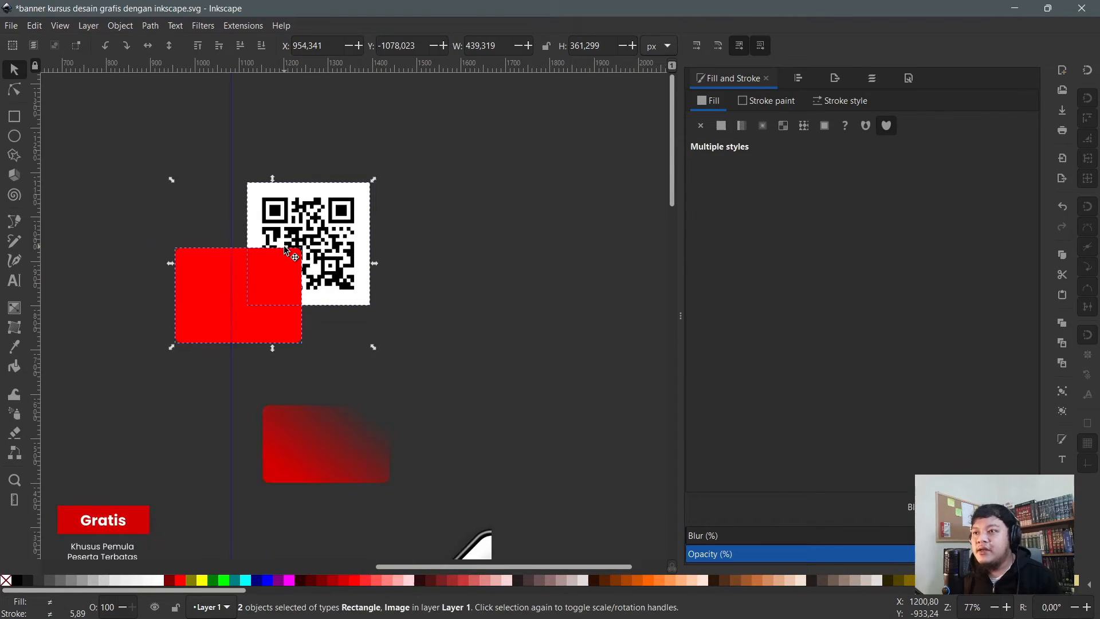
pyautogui.press('Delete')
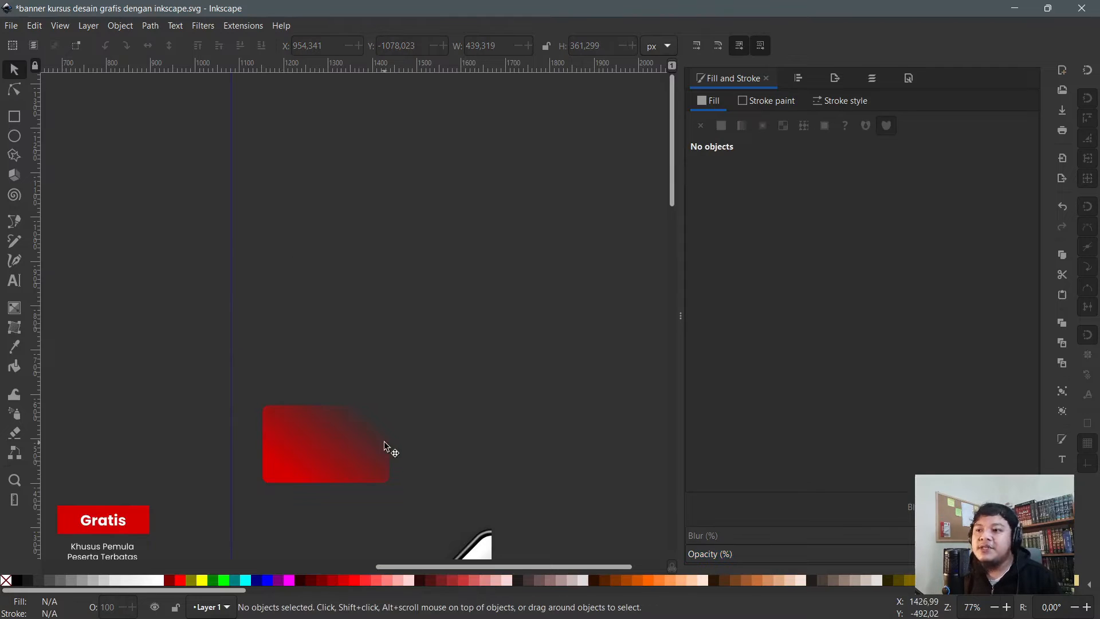
# - Drag the remaining rectangle's gradient start handle down-left, beyond its lower-left corner
pyautogui.click(383, 442)
pyautogui.press('n')
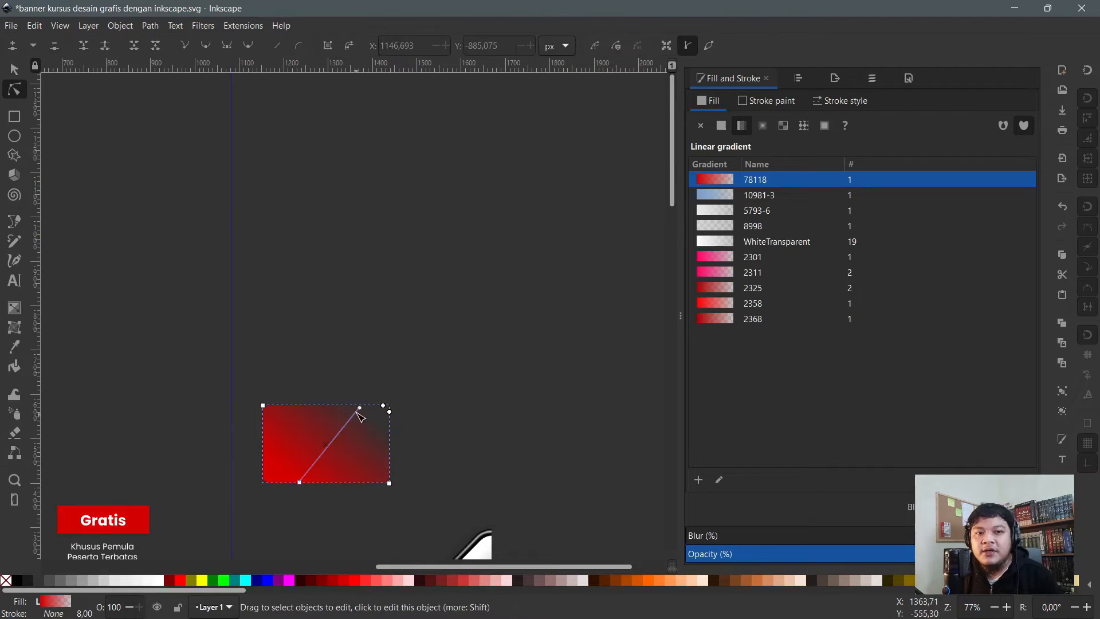
pyautogui.scroll(1, 368, 449)
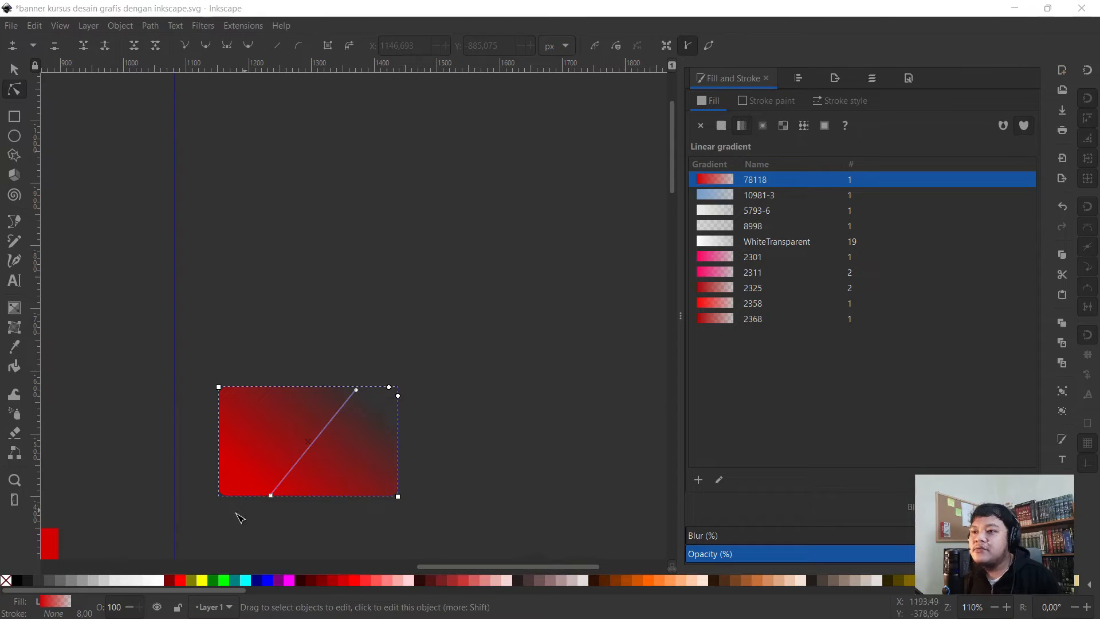
pyautogui.moveTo(270, 496); pyautogui.dragTo(228, 508)
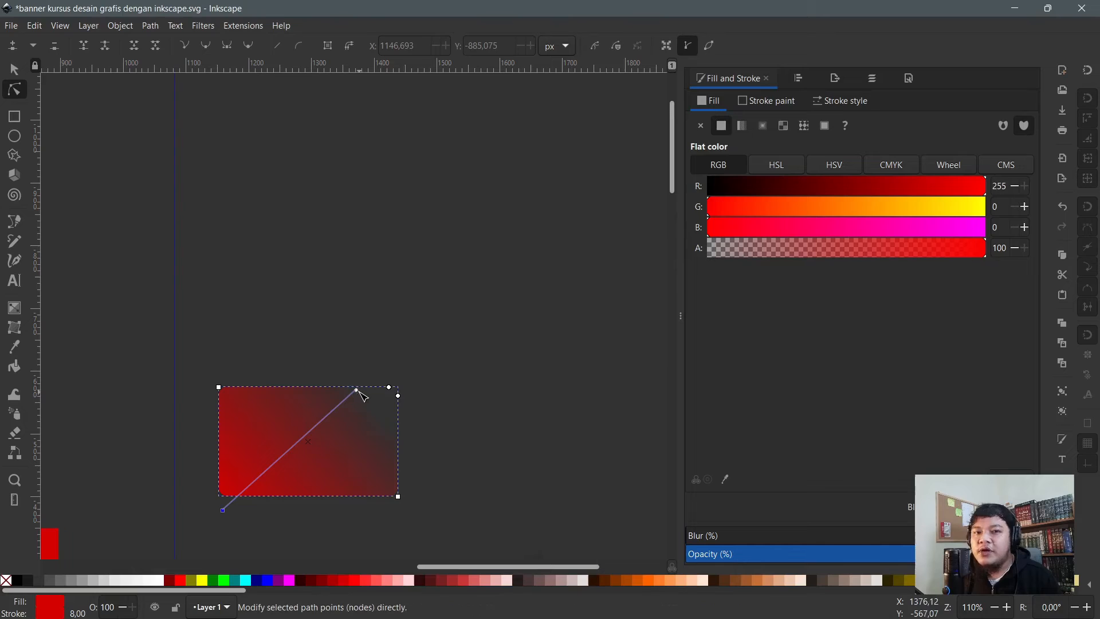
pyautogui.scroll(-4, 315, 362)
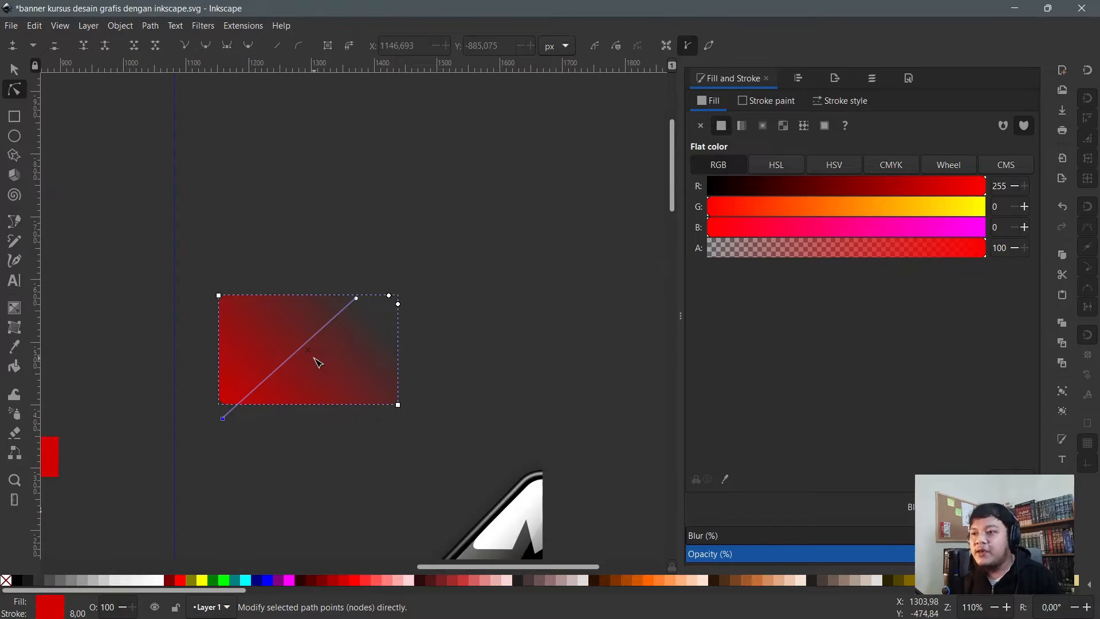
pyautogui.click(524, 328)
pyautogui.scroll(-2, 357, 376)
pyautogui.scroll(1, 374, 382)
pyautogui.scroll(-4, 332, 384)
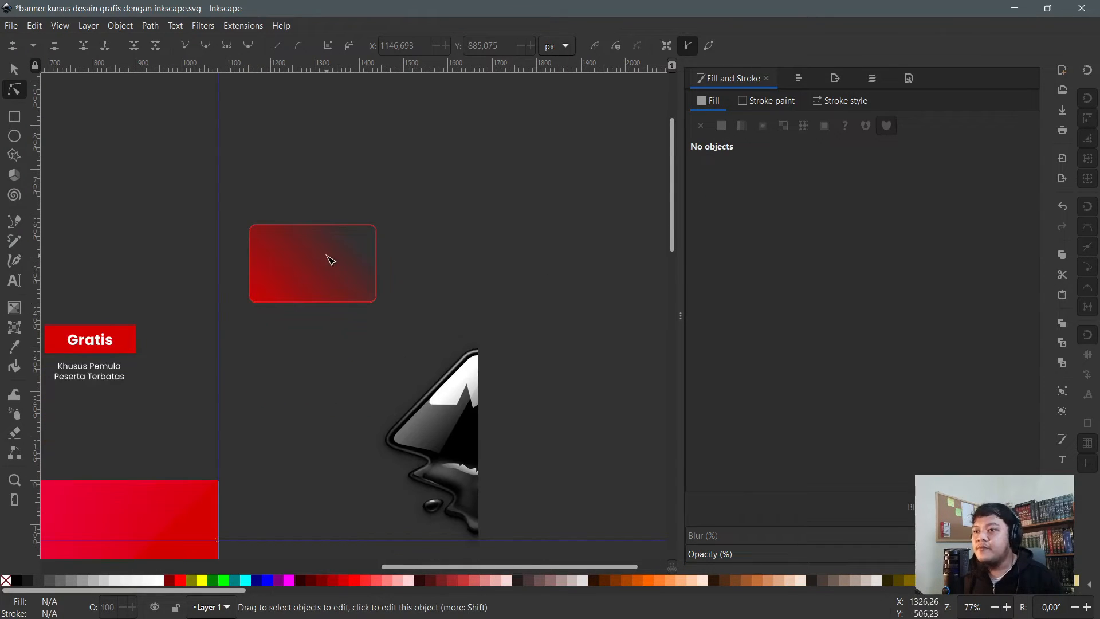
pyautogui.click(326, 256)
pyautogui.scroll(2, 307, 276)
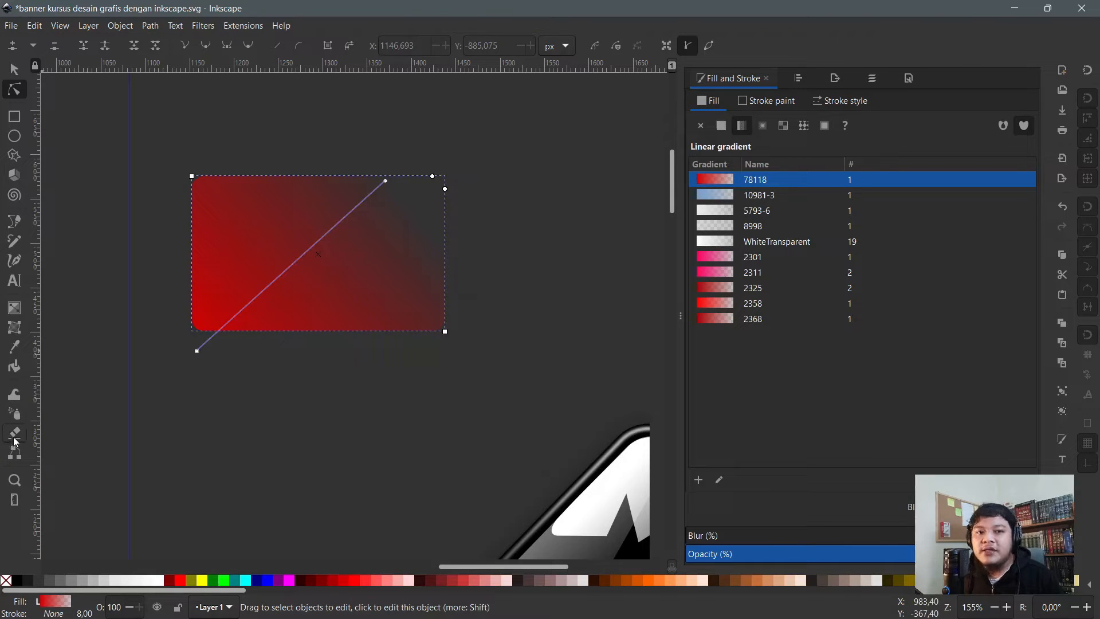
# - Sample the logo's dark areas with the Dropper to fill the rectangle flat grey RGB 52
pyautogui.click(18, 352)
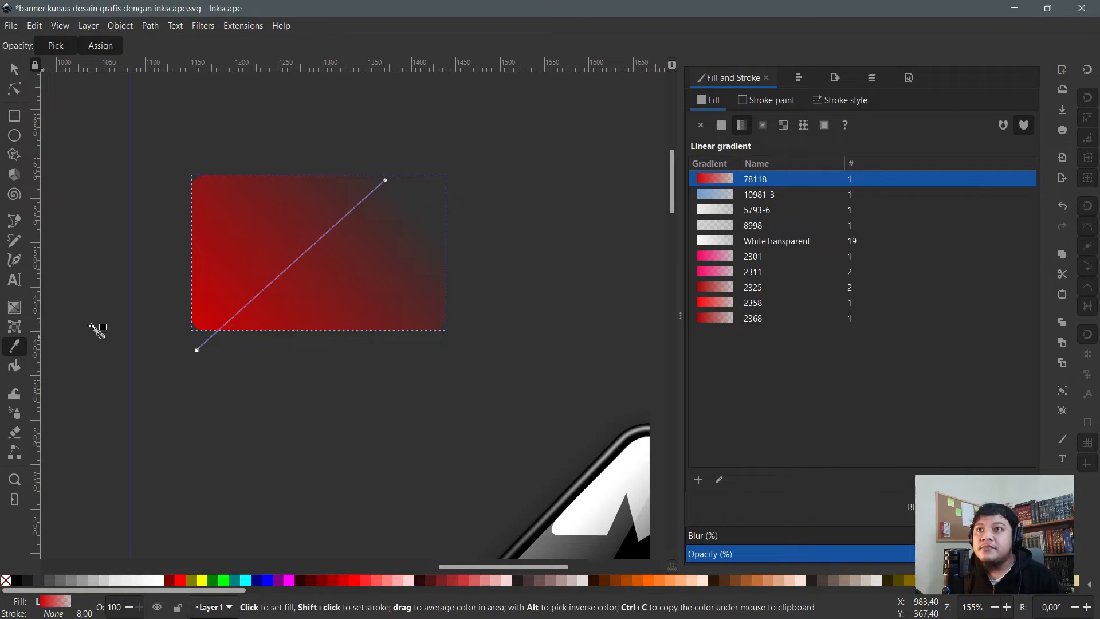
pyautogui.scroll(-4, 298, 437)
pyautogui.scroll(-4, 419, 404)
pyautogui.scroll(-4, 359, 391)
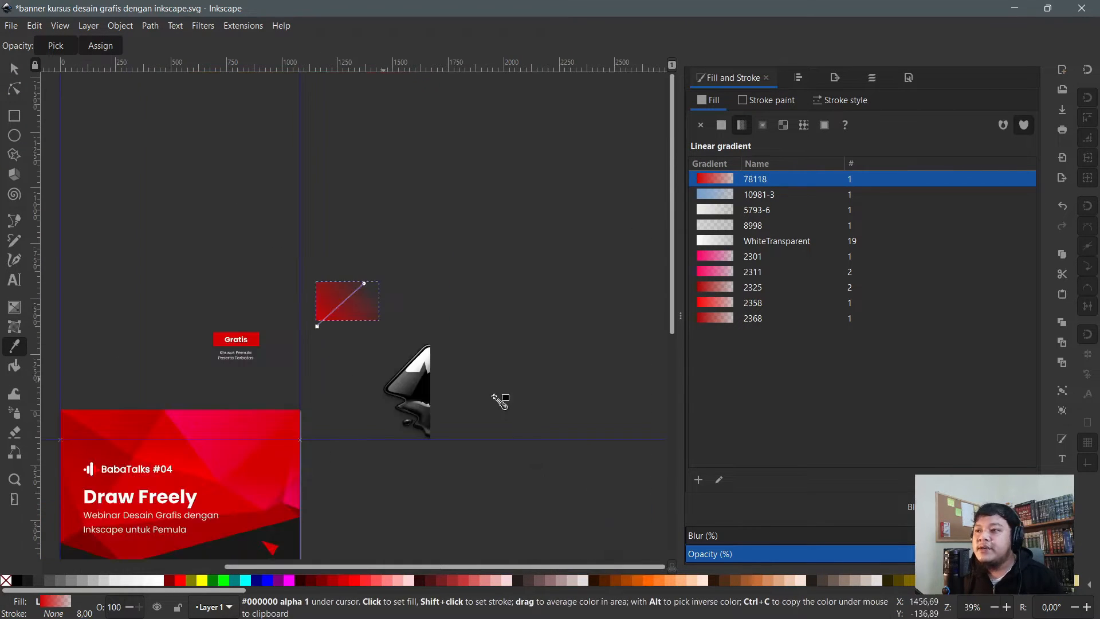
pyautogui.scroll(4, 349, 375)
pyautogui.scroll(-3, 447, 406)
pyautogui.scroll(2, 452, 403)
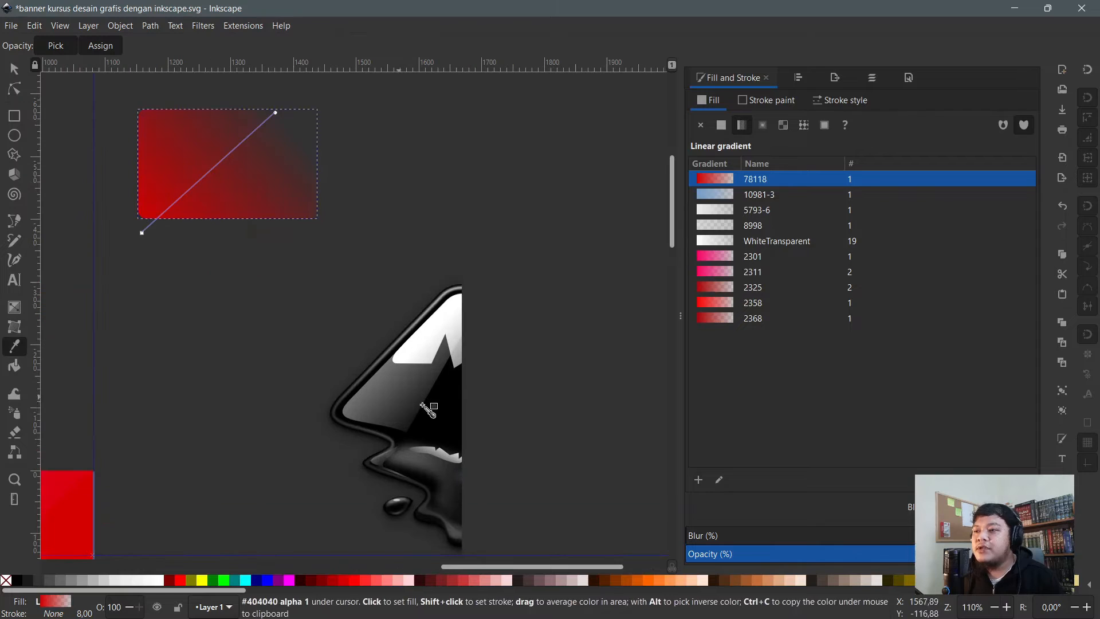
pyautogui.click(428, 410)
pyautogui.click(382, 396)
pyautogui.click(379, 414)
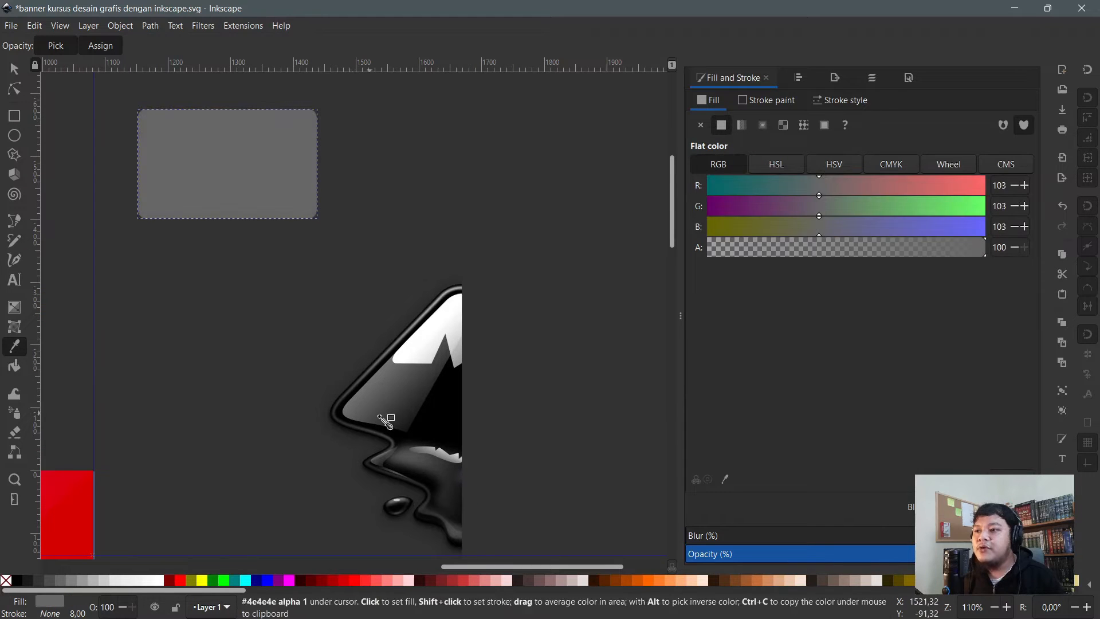
pyautogui.click(398, 408)
pyautogui.click(412, 396)
pyautogui.click(234, 388)
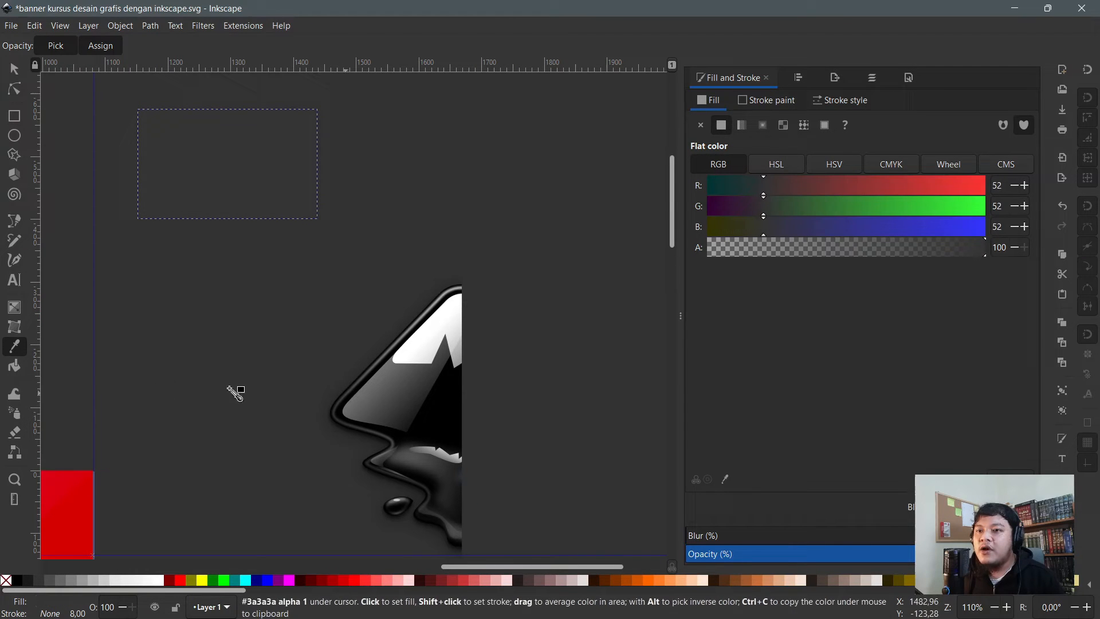
# - Test-spray copies over the logo, undo them, and reselect the dark grey rectangle
pyautogui.click(15, 413)
pyautogui.press('Escape')
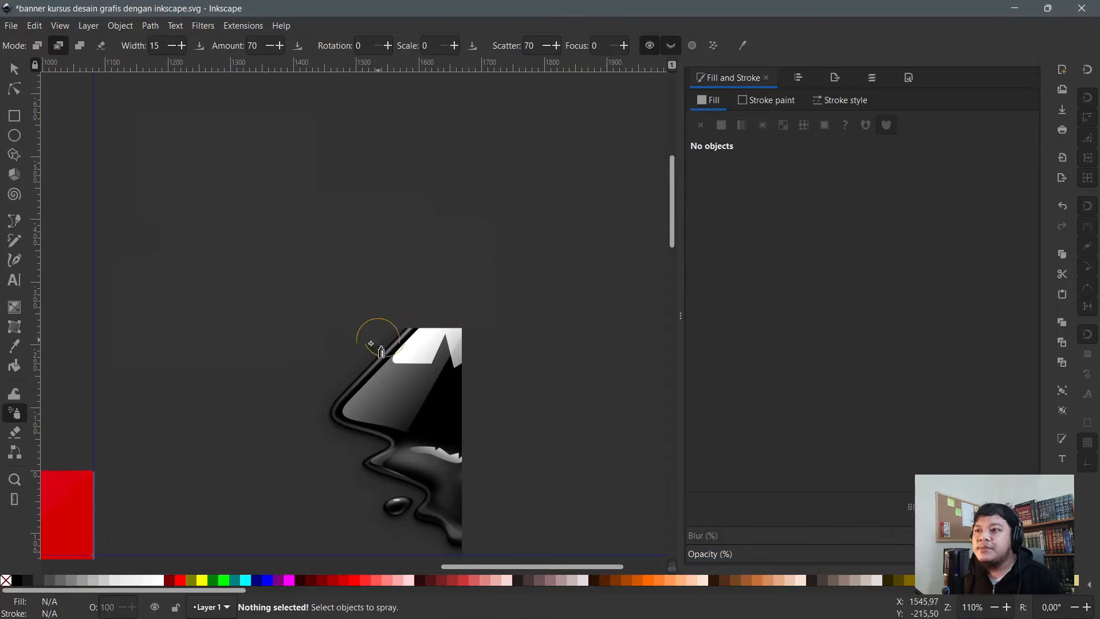
pyautogui.moveTo(407, 392)
pyautogui.mouseDown()
pyautogui.moveTo(469, 371)
pyautogui.moveTo(402, 393)
pyautogui.moveTo(444, 255)
pyautogui.mouseUp()
pyautogui.hotkey('ctrl', 'z')
pyautogui.hotkey('ctrl', 'z')
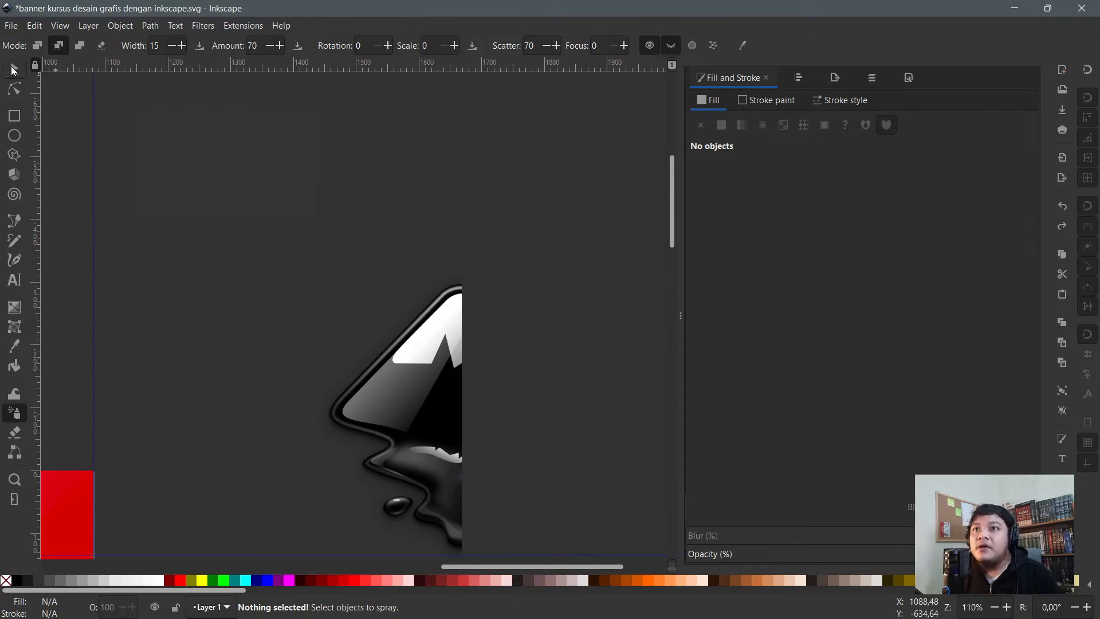
pyautogui.click(13, 70)
pyautogui.click(181, 114)
# - Browse the Layer and Object menus without choosing a command
pyautogui.click(133, 102)
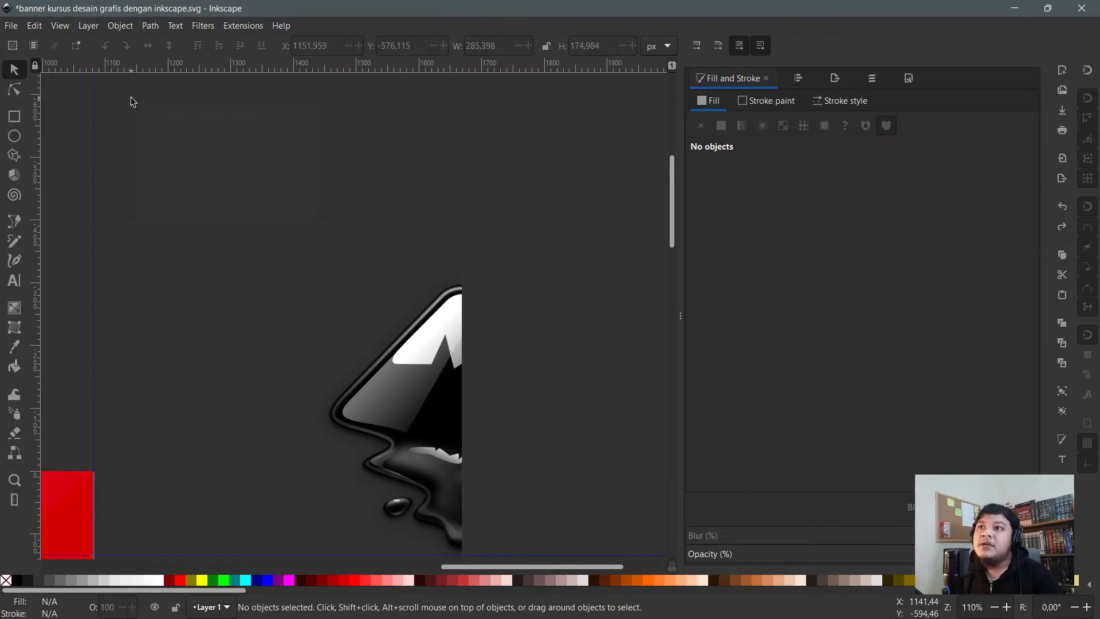
pyautogui.click(85, 25)
pyautogui.moveTo(120, 25)
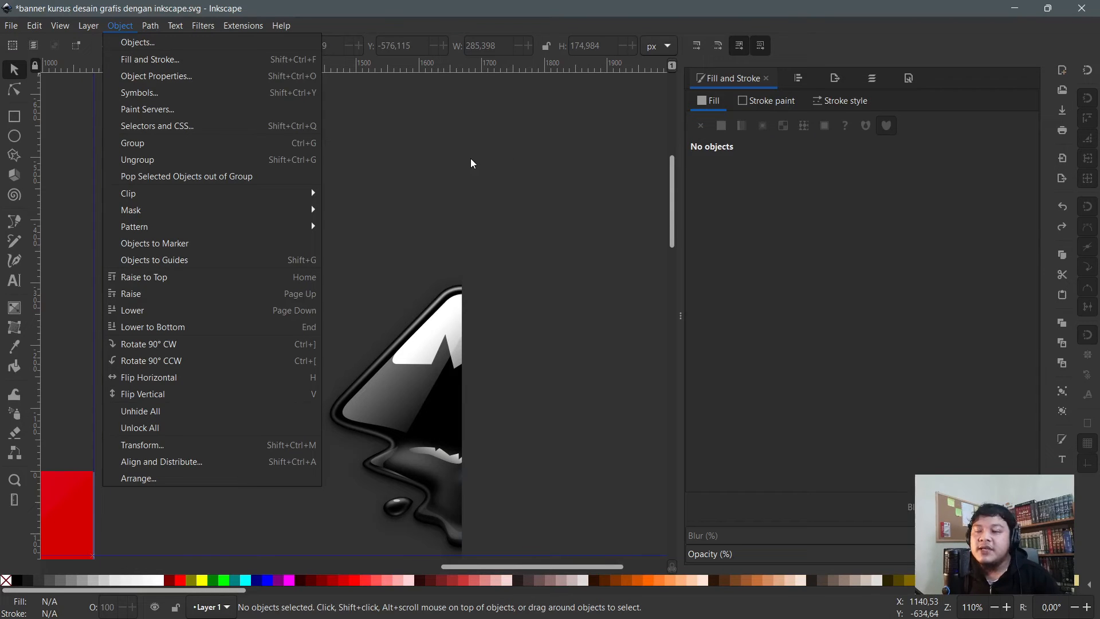
pyautogui.click(414, 162)
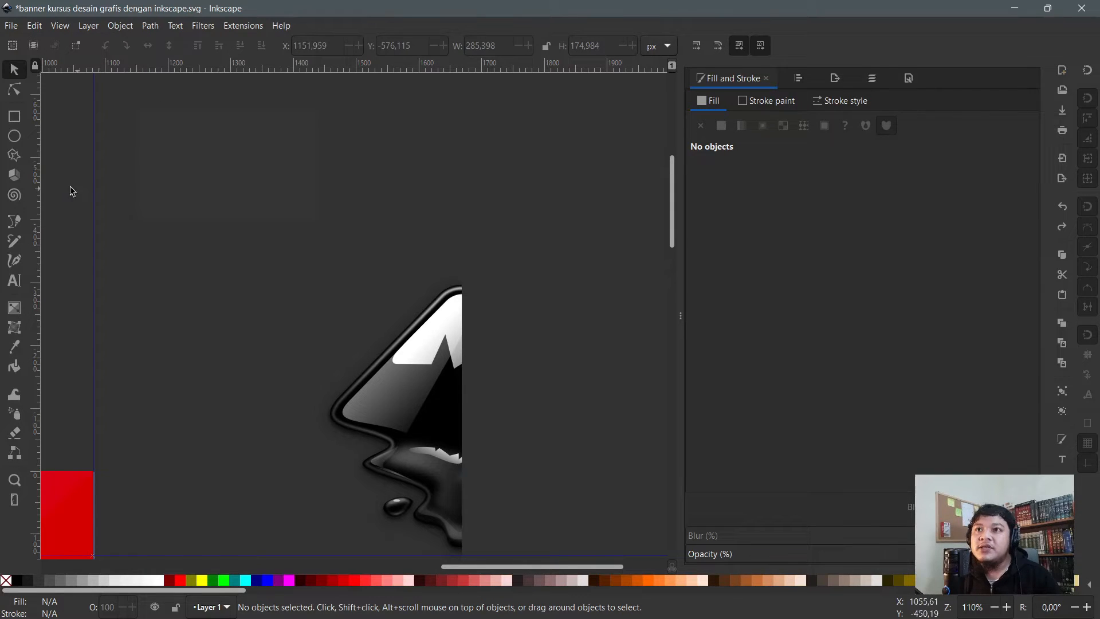
# - Stretch the dark grey rectangle's bottom edge down and move it slightly lower
pyautogui.click(223, 154)
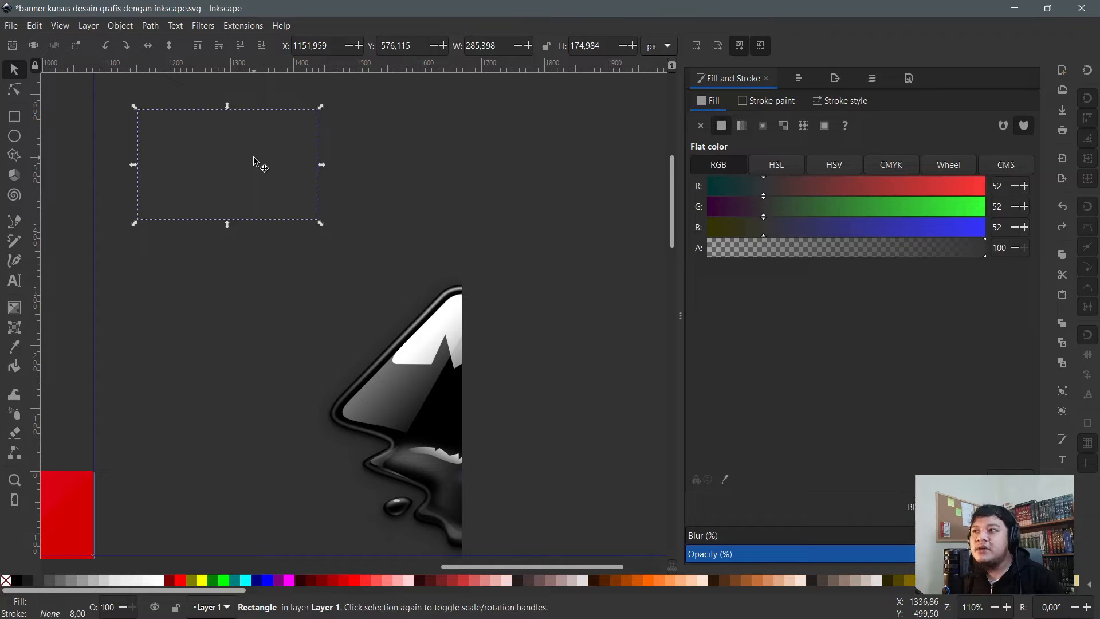
pyautogui.click(353, 193)
pyautogui.click(269, 180)
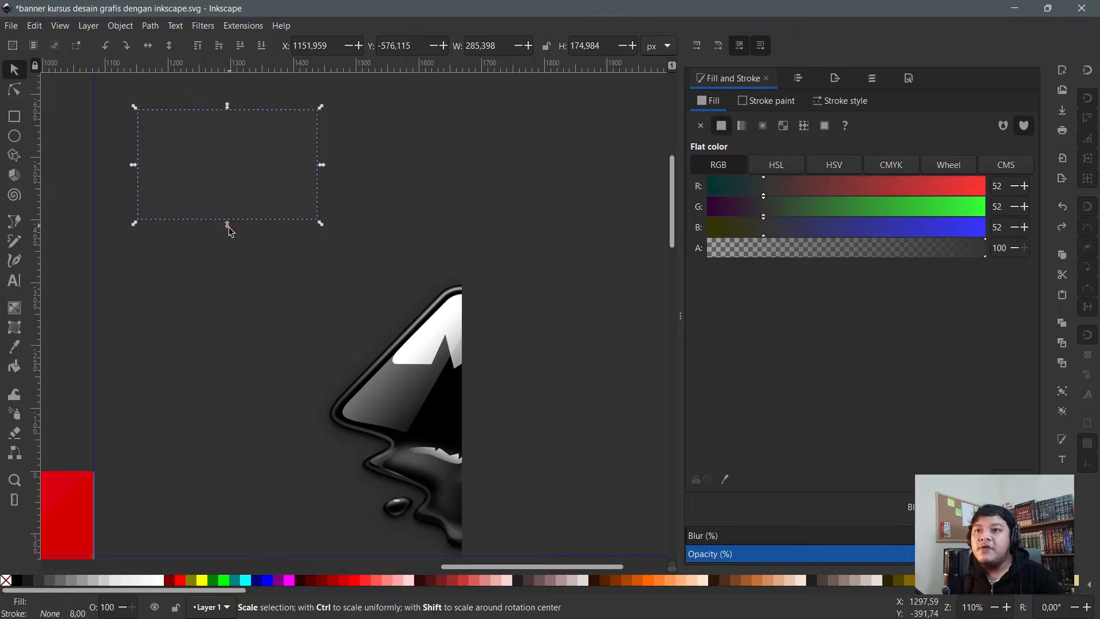
pyautogui.moveTo(229, 226); pyautogui.dragTo(231, 238)
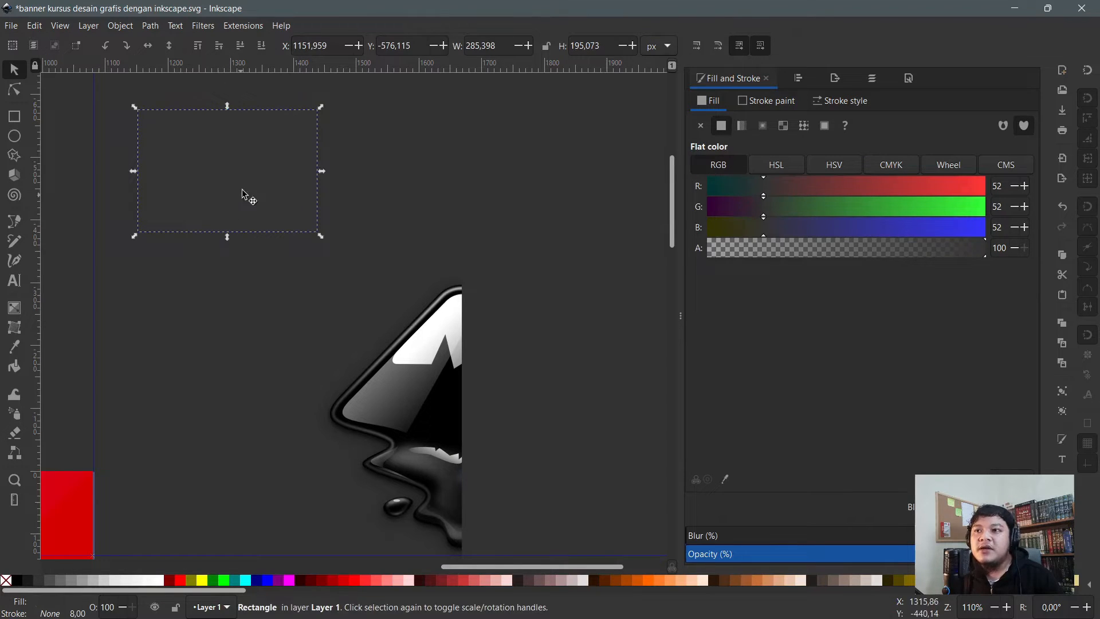
pyautogui.moveTo(246, 197); pyautogui.dragTo(241, 226)
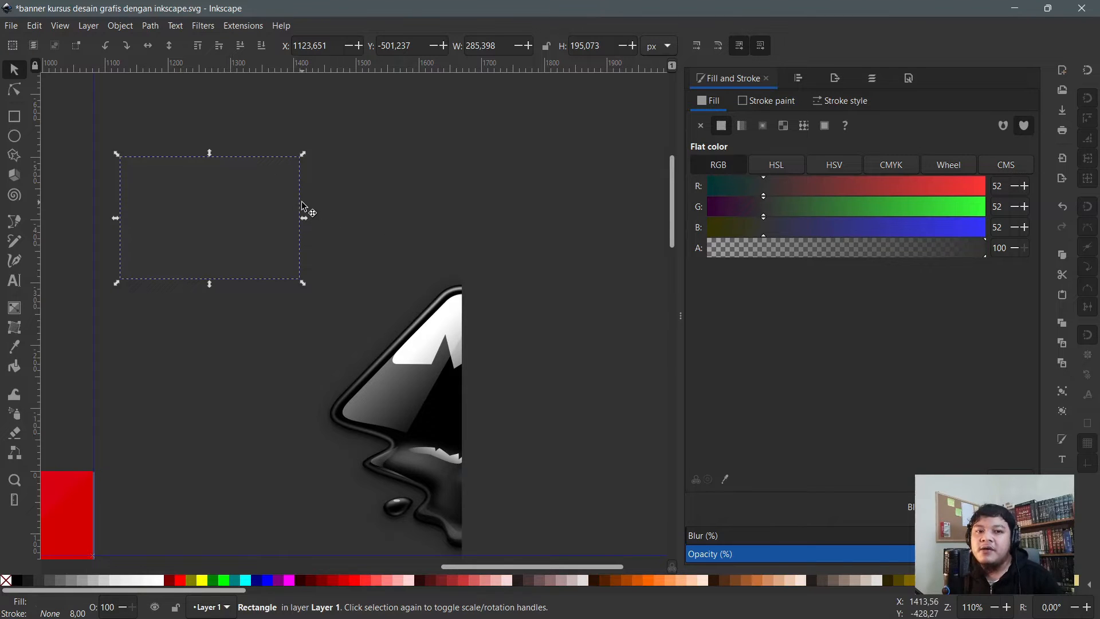
pyautogui.press('Escape')
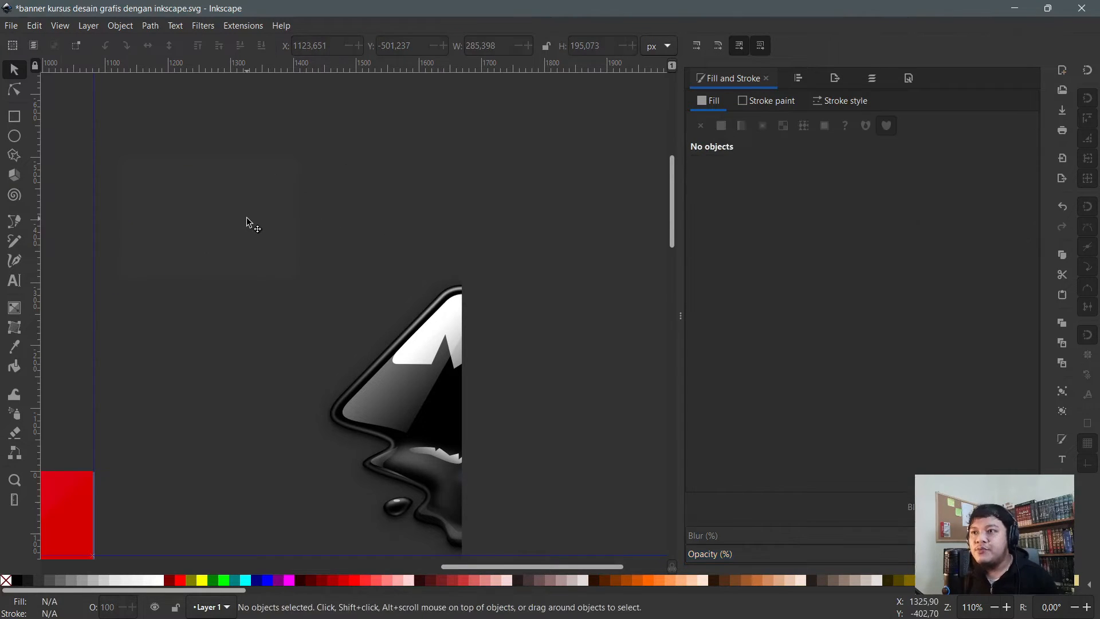
# - Delete the Inkscape logo group
pyautogui.click(275, 218)
pyautogui.press('Escape')
pyautogui.keyDown('ctrl'); pyautogui.scroll(-4, 271, 217); pyautogui.keyUp('ctrl')
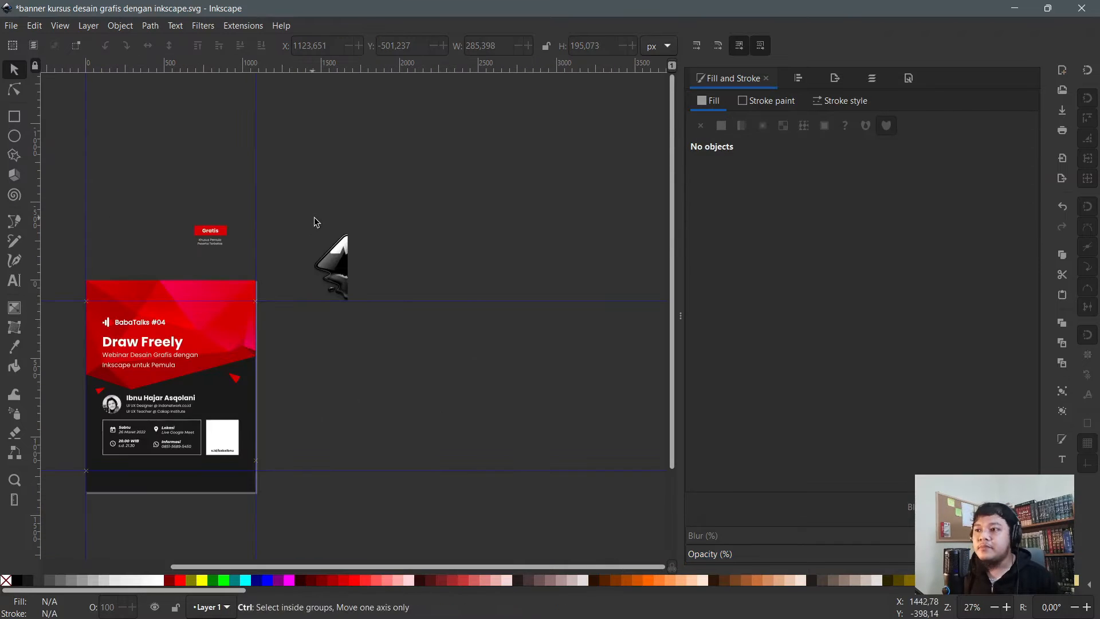
pyautogui.scroll(-4, 314, 221)
pyautogui.scroll(2, 314, 217)
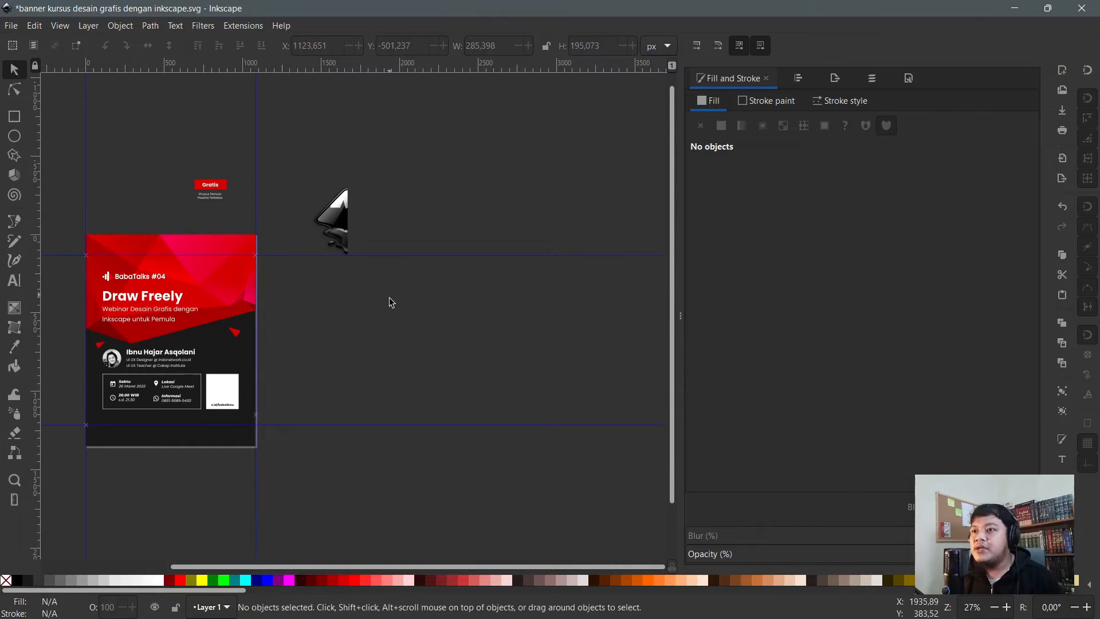
pyautogui.keyDown('ctrl'); pyautogui.scroll(-1, 410, 304); pyautogui.keyUp('ctrl')
pyautogui.keyDown('ctrl'); pyautogui.scroll(2, 410, 304); pyautogui.keyUp('ctrl')
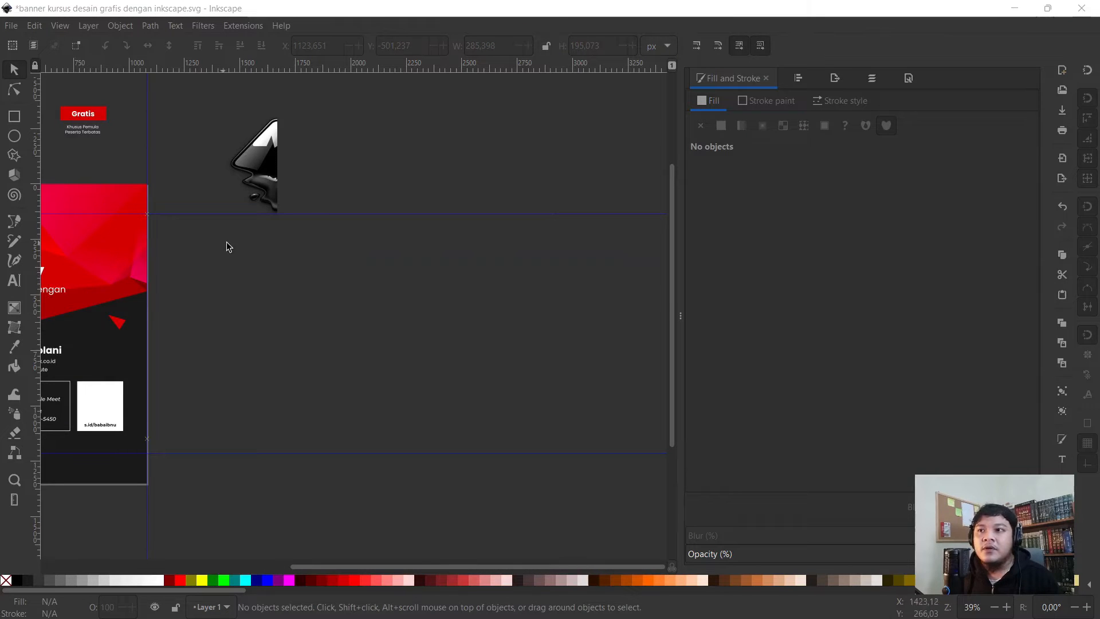
pyautogui.keyDown('ctrl'); pyautogui.scroll(2, 254, 241); pyautogui.keyUp('ctrl')
pyautogui.keyDown('ctrl'); pyautogui.scroll(-2, 259, 230); pyautogui.keyUp('ctrl')
pyautogui.click(281, 160)
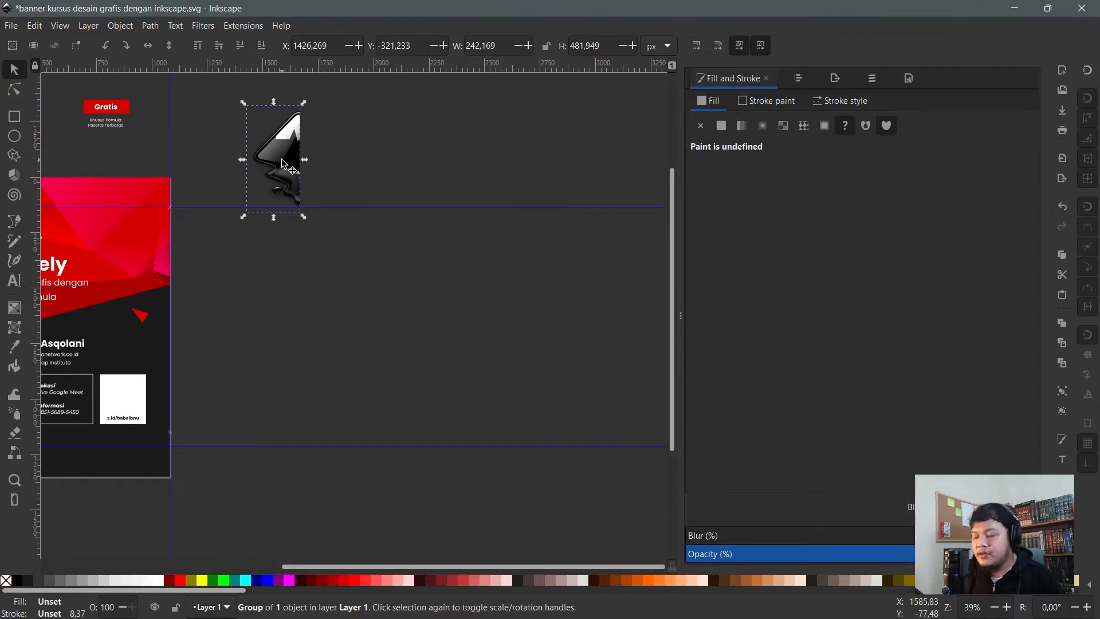
pyautogui.press('Delete')
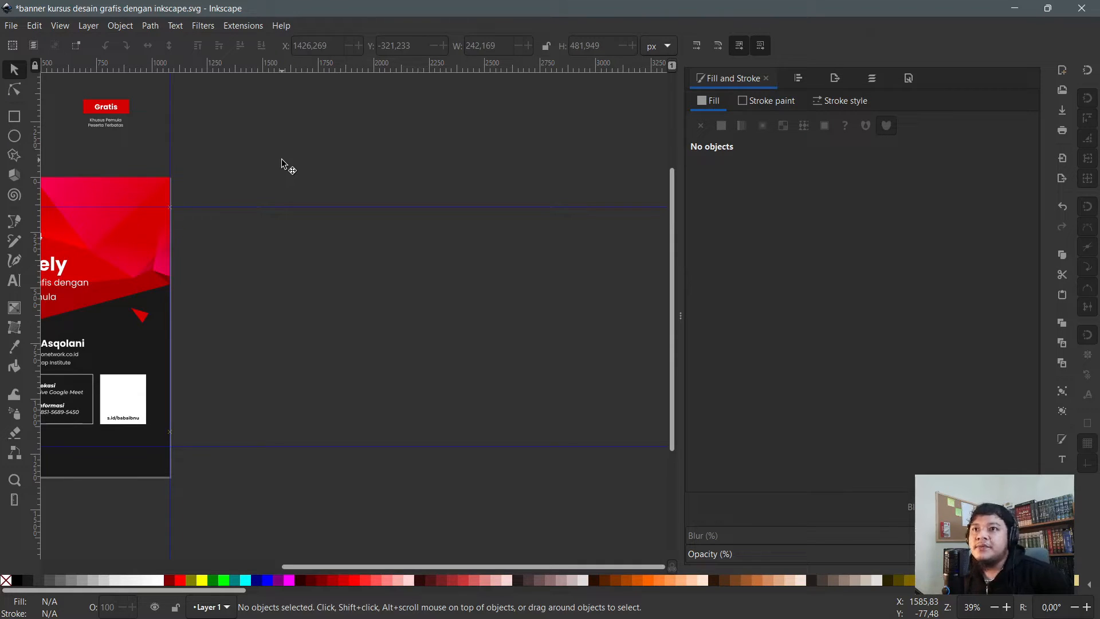
# - Draw a new dark grey rectangle to the right of the banner
pyautogui.click(16, 117)
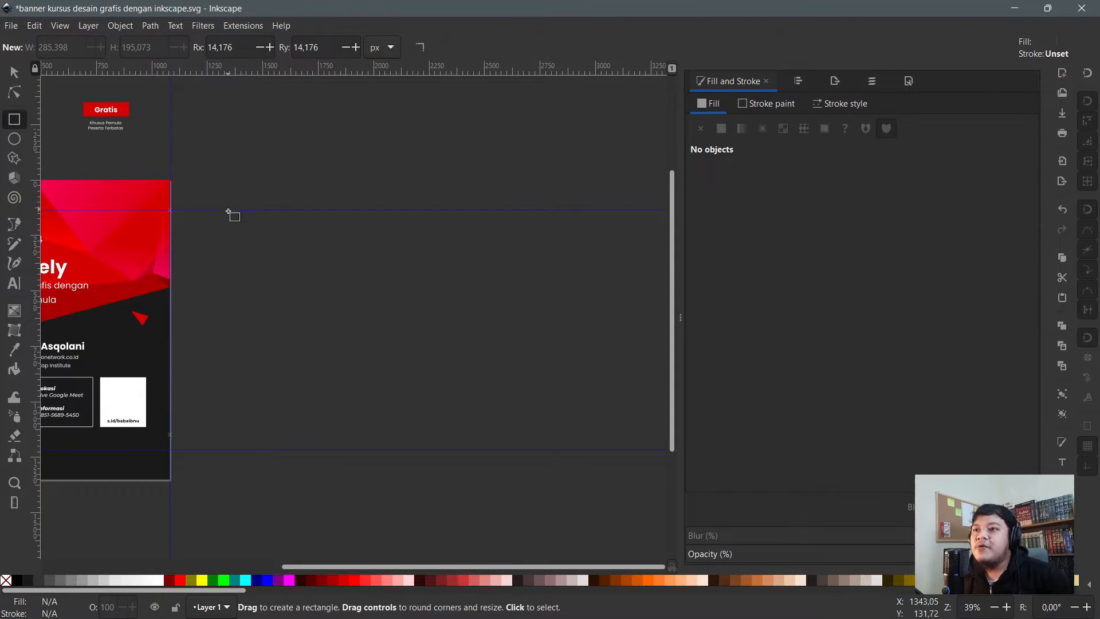
pyautogui.moveTo(231, 225); pyautogui.dragTo(399, 327)
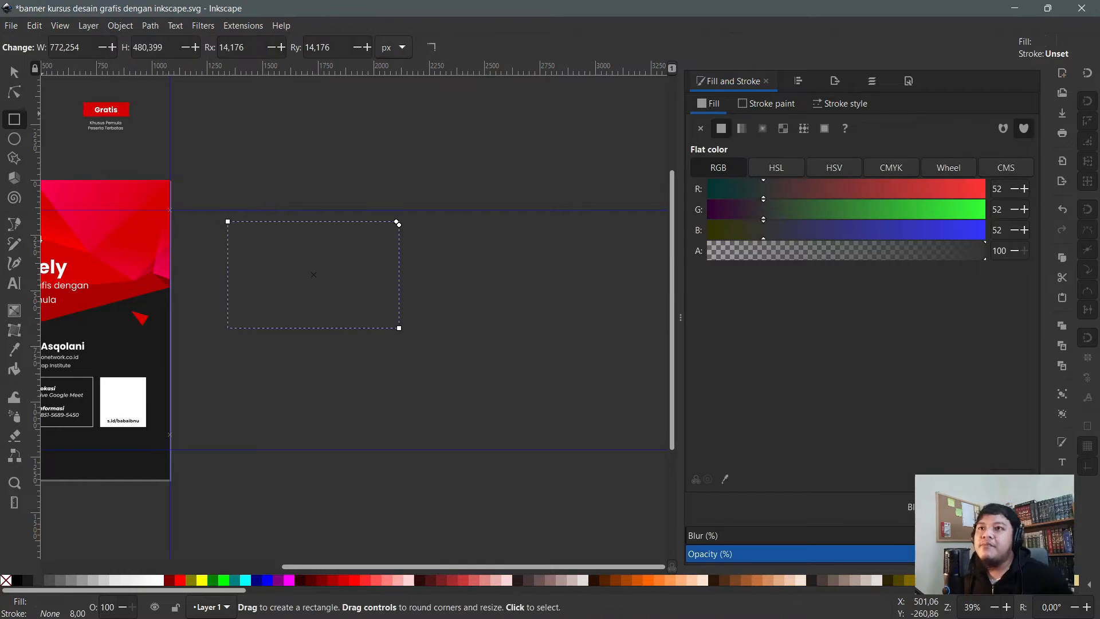
pyautogui.click(15, 72)
pyautogui.press('Delete')
# - Delete all banner artwork and drag the new rectangle onto the empty page
pyautogui.scroll(-2, 365, 153)
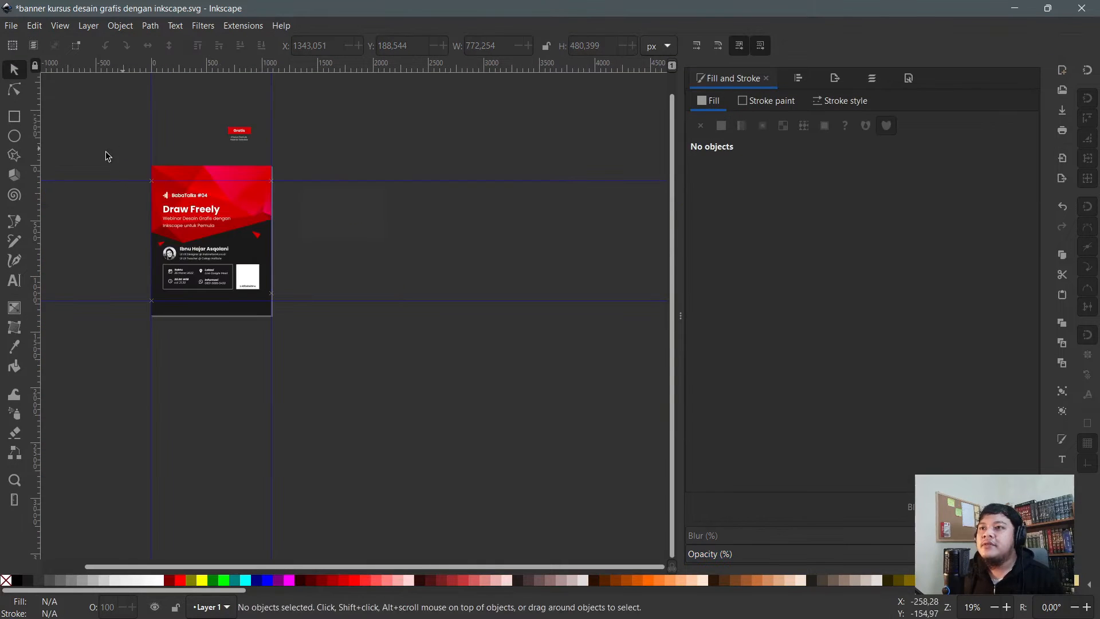
pyautogui.moveTo(105, 153); pyautogui.dragTo(288, 341)
pyautogui.press('Delete')
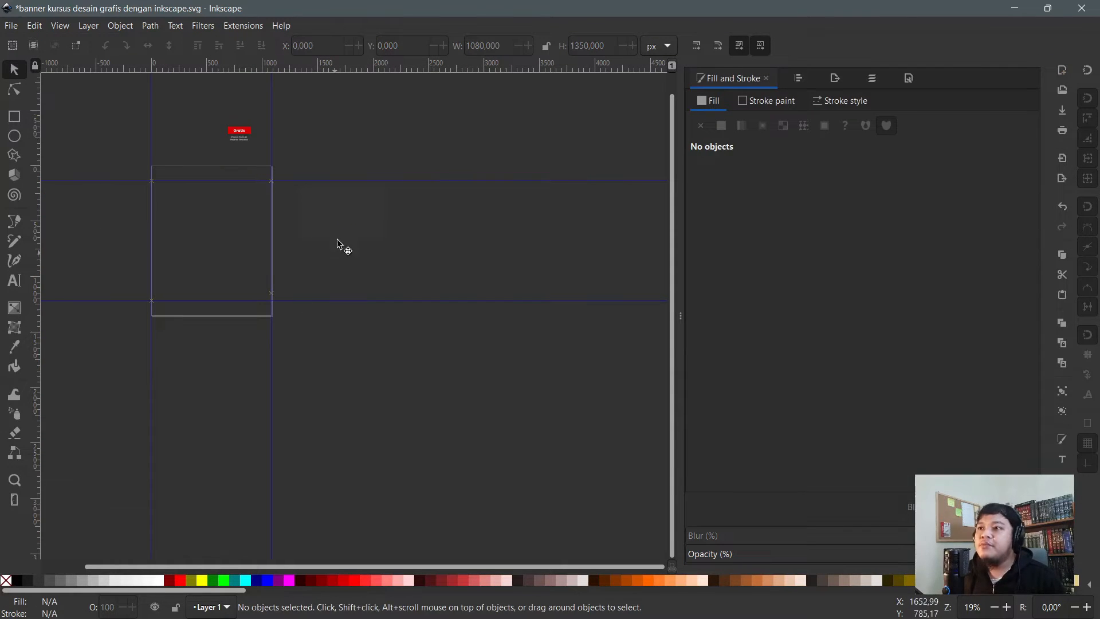
pyautogui.click(362, 225)
pyautogui.moveTo(362, 225); pyautogui.dragTo(200, 236)
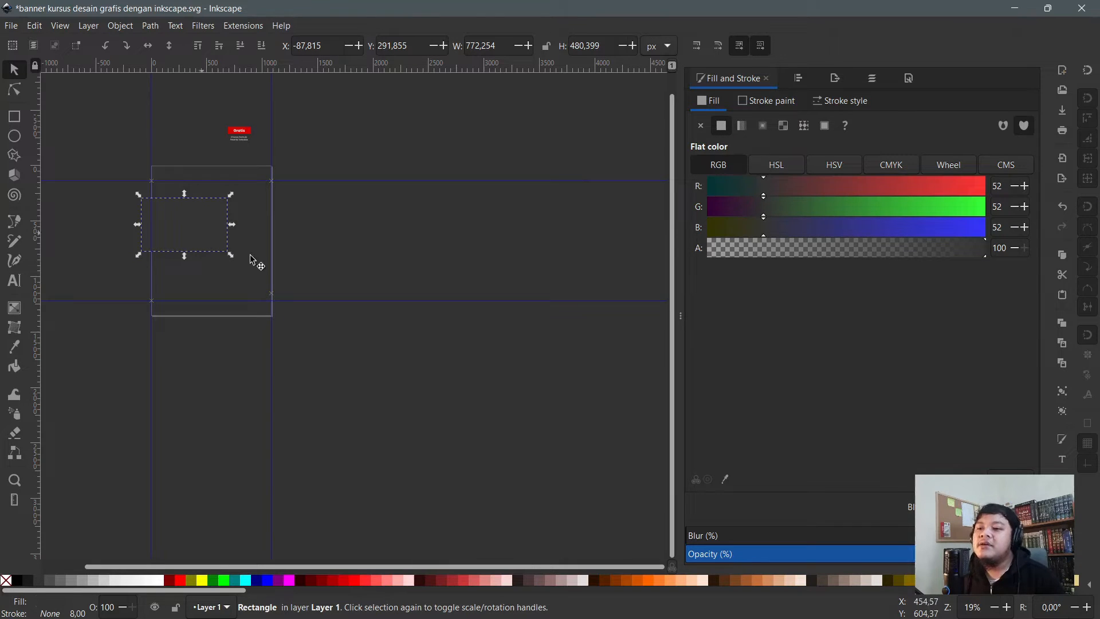
# - Recolour the rectangle yellow, drag it onto the page, and open Document Properties (Shift+Ctrl+D)
pyautogui.click(201, 580)
pyautogui.scroll(1, 196, 238)
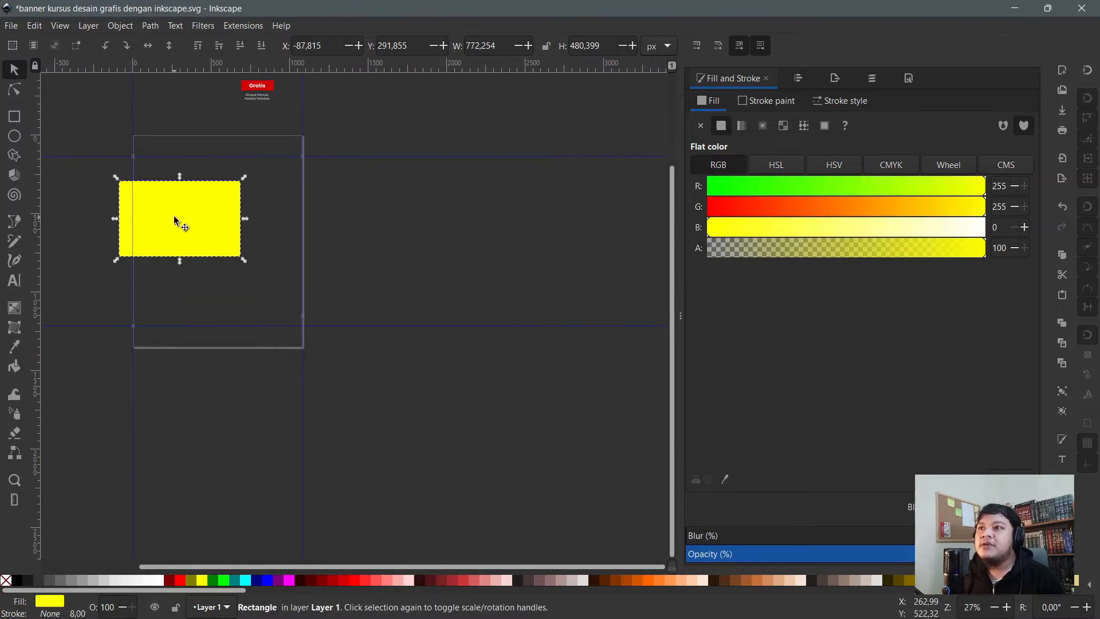
pyautogui.moveTo(174, 215); pyautogui.dragTo(210, 218)
pyautogui.scroll(2, 210, 218)
pyautogui.scroll(-1, 287, 239)
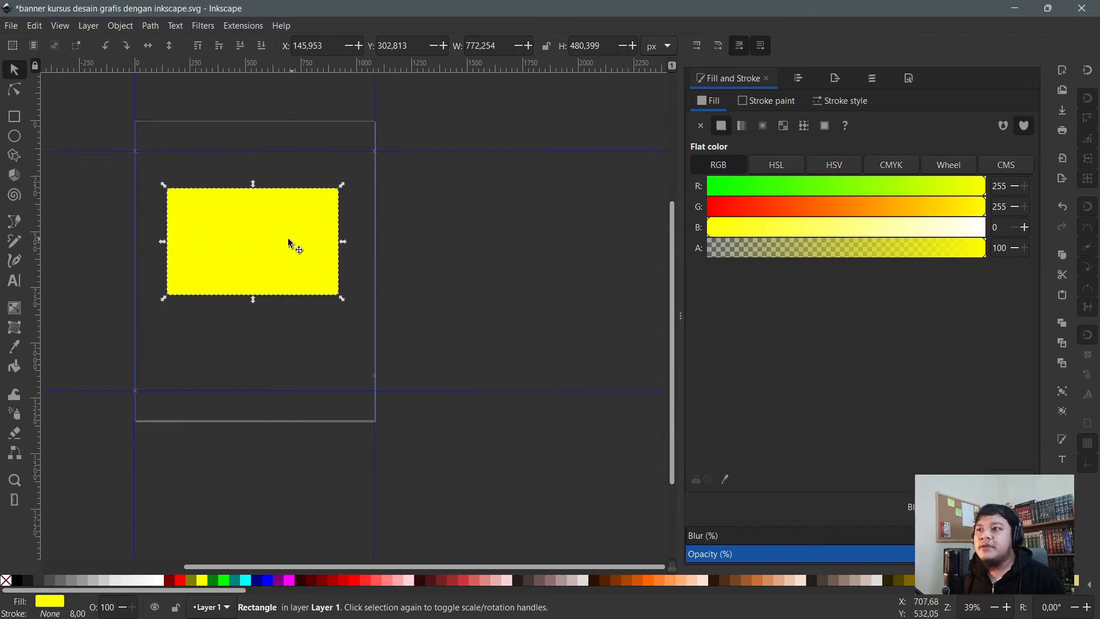
pyautogui.scroll(2, 287, 238)
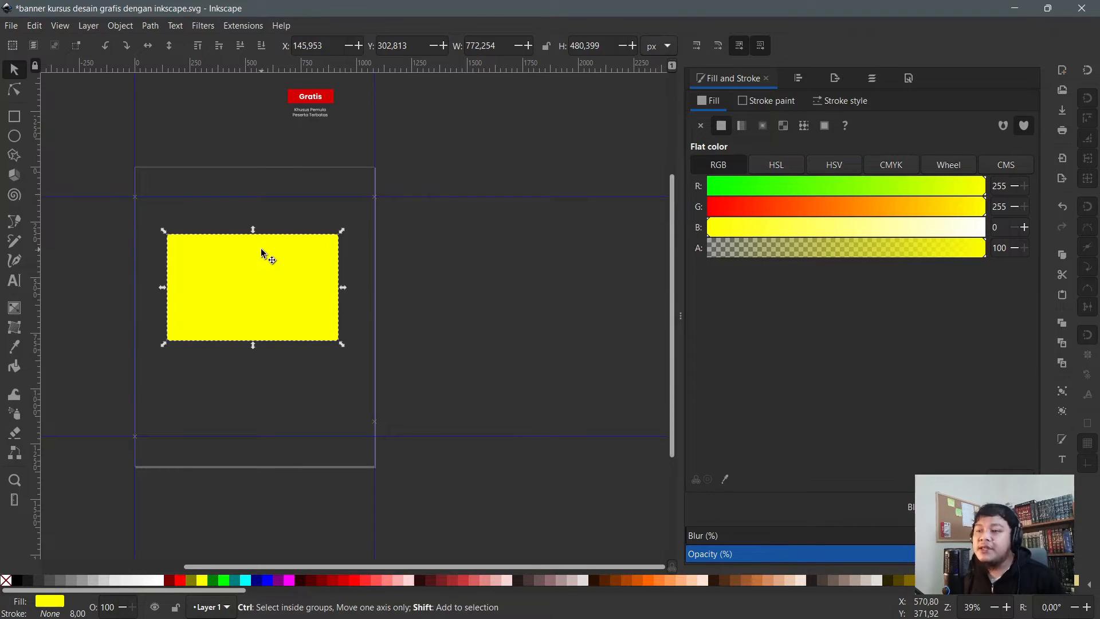
pyautogui.hotkey('ctrl', 'shift', 'd')
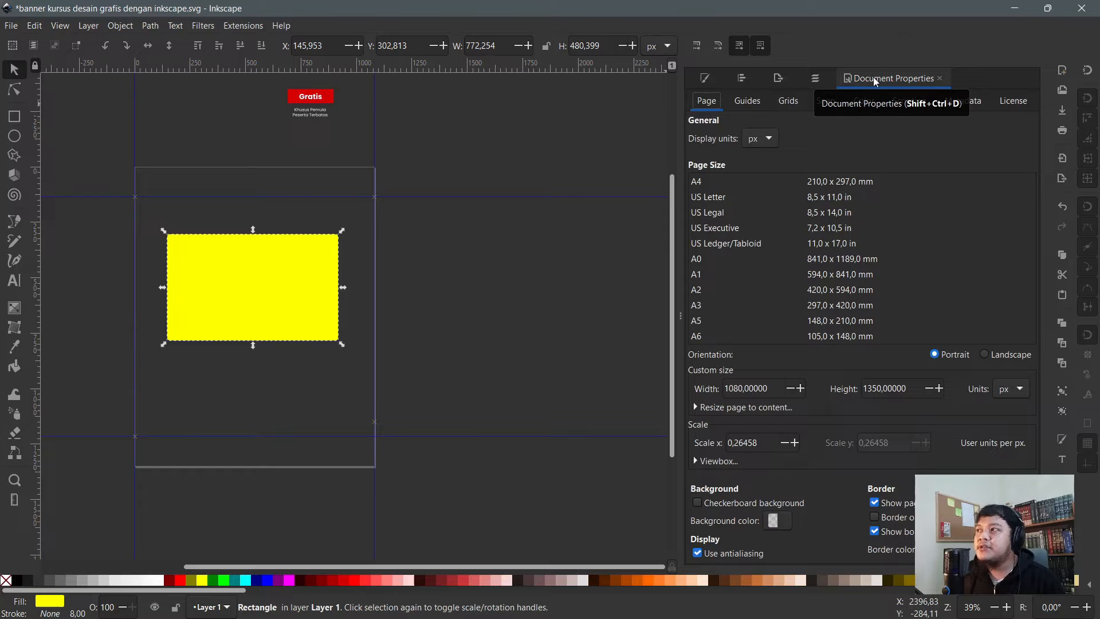
# - Set both the display units and the custom page-size units to millimetres
pyautogui.click(12, 27)
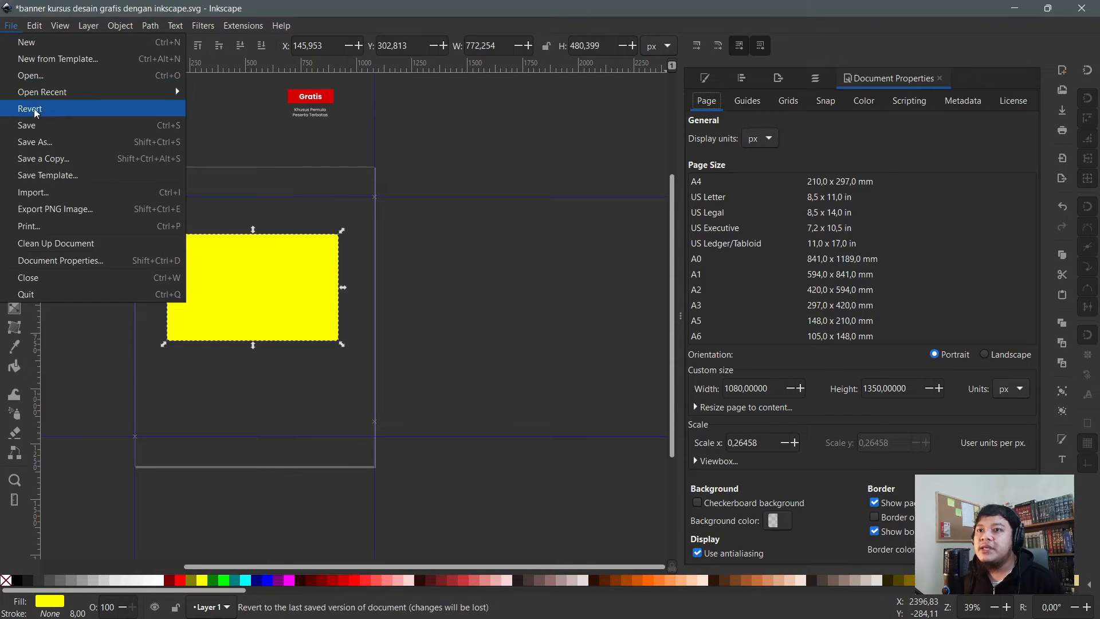
pyautogui.click(46, 263)
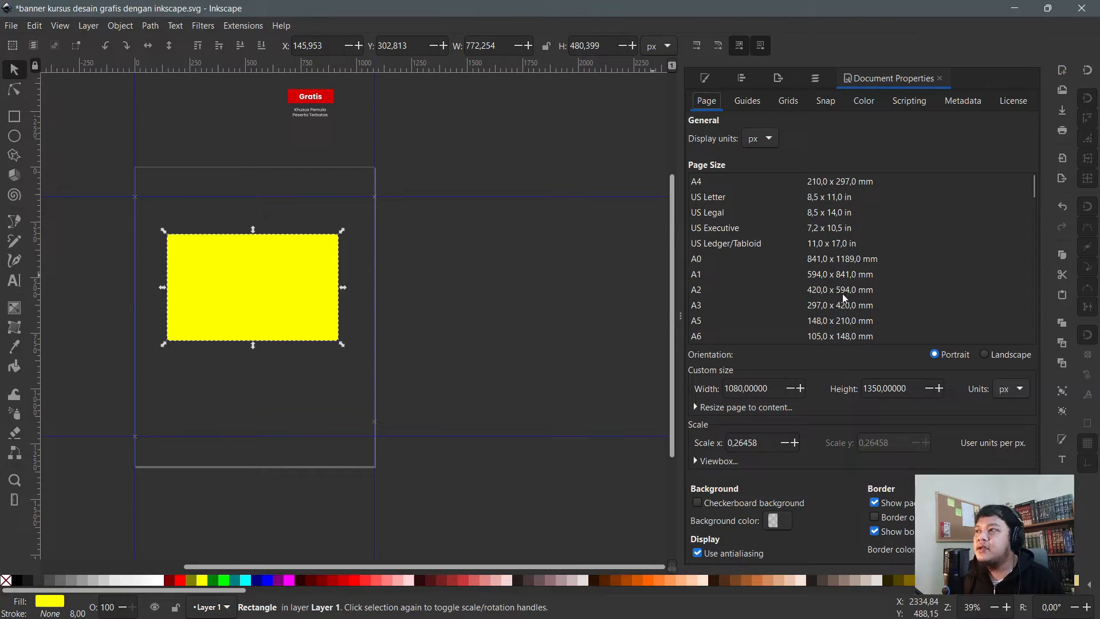
pyautogui.click(760, 143)
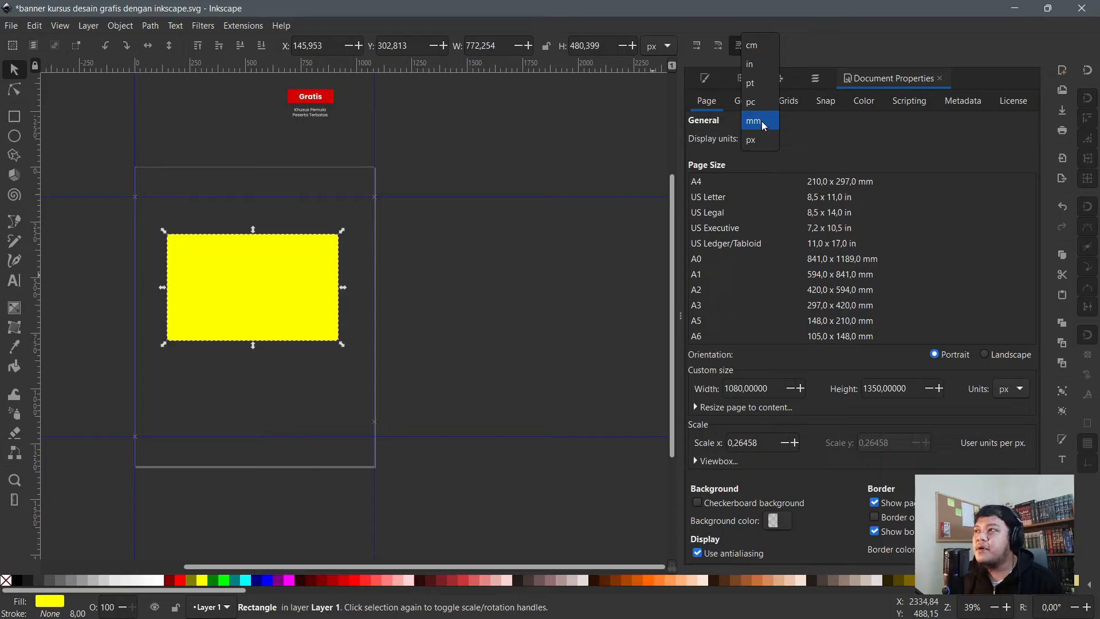
pyautogui.click(762, 121)
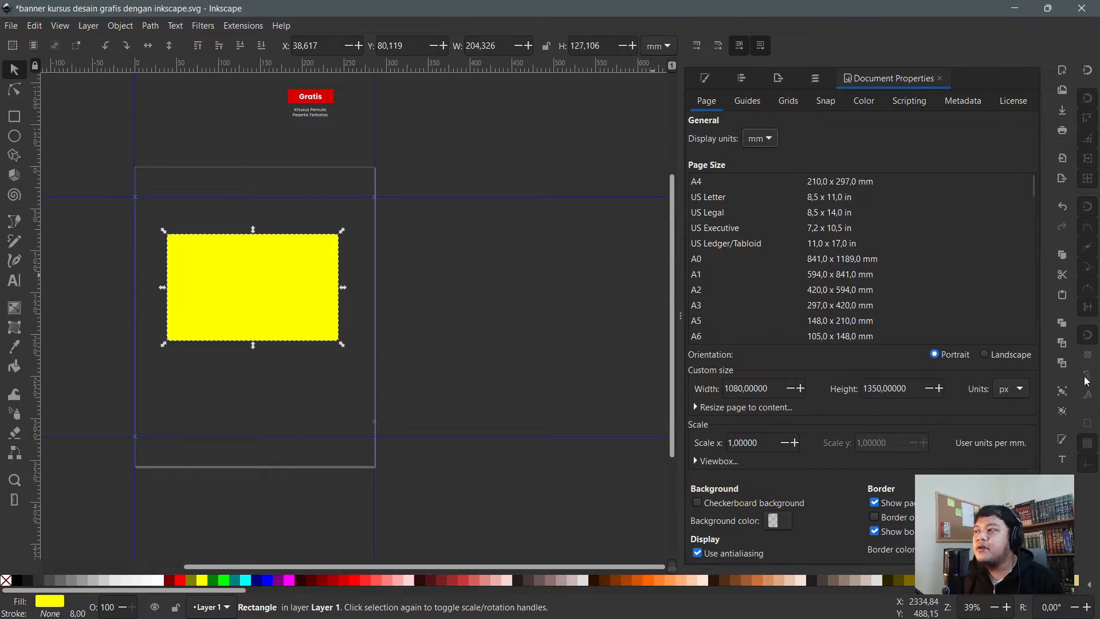
pyautogui.click(1019, 389)
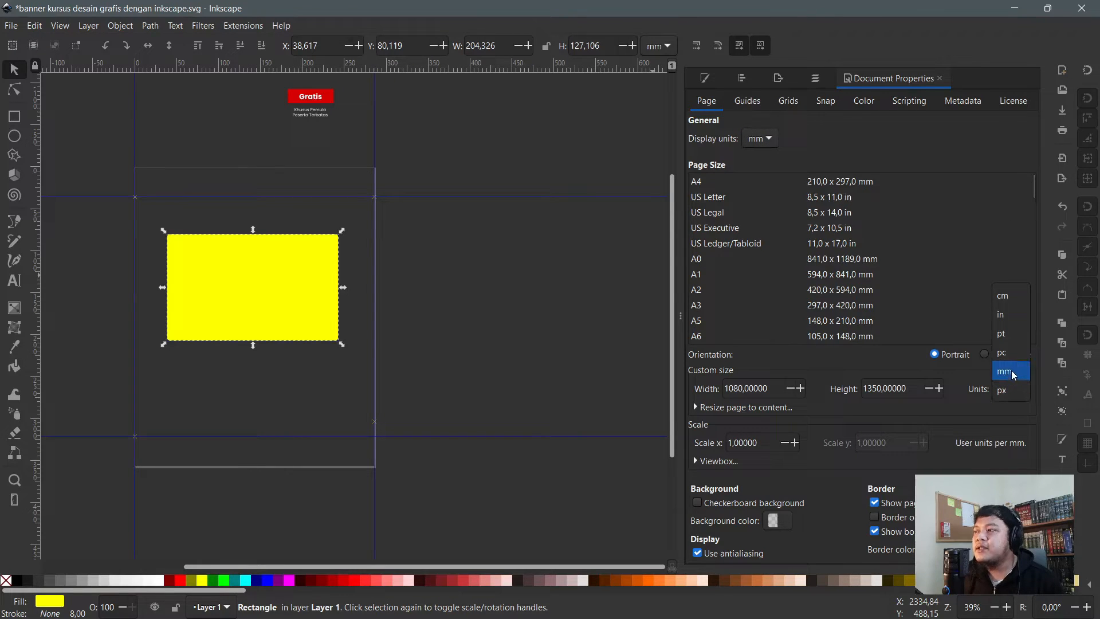
pyautogui.click(1012, 375)
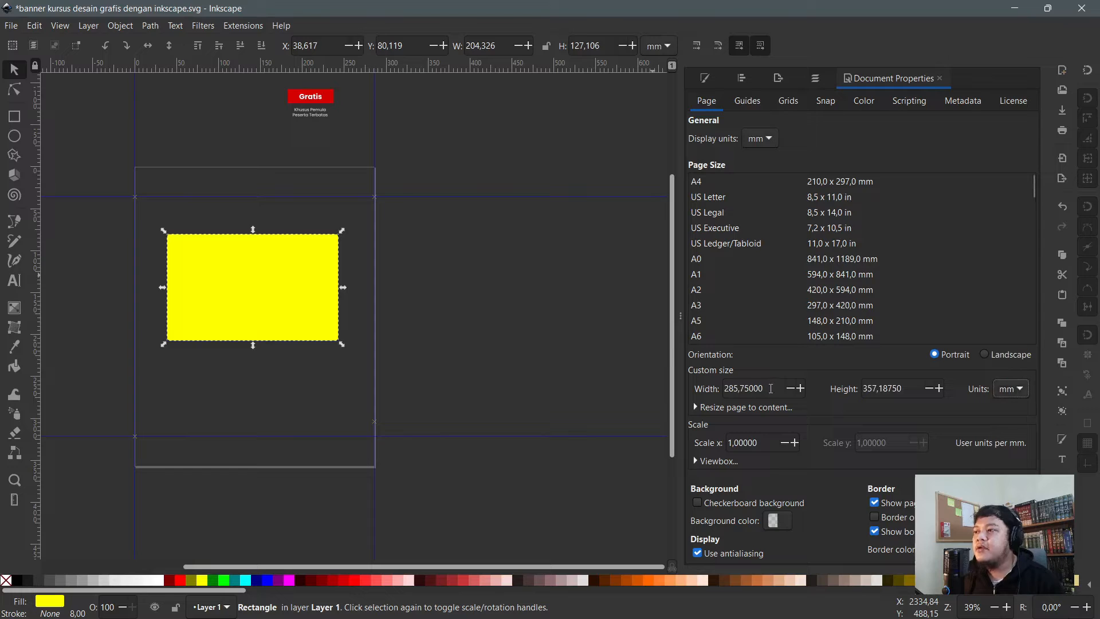
# - Resize the page to 90 × 55 mm and move the yellow rectangle toward its top-left
pyautogui.moveTo(770, 389); pyautogui.dragTo(653, 378)
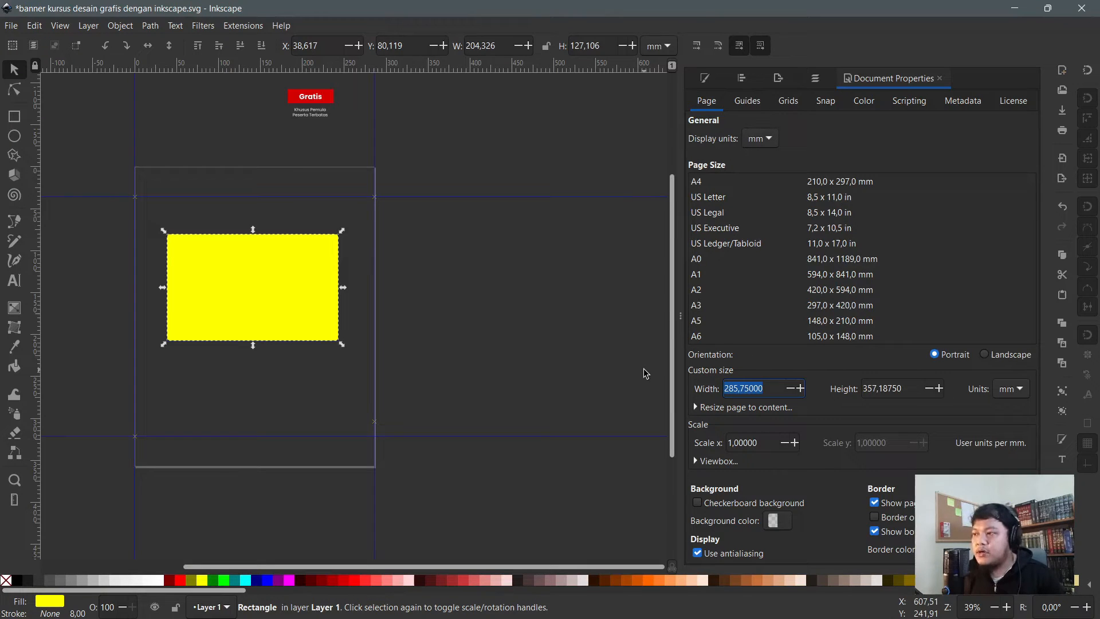
pyautogui.write('90')
pyautogui.press('Tab')
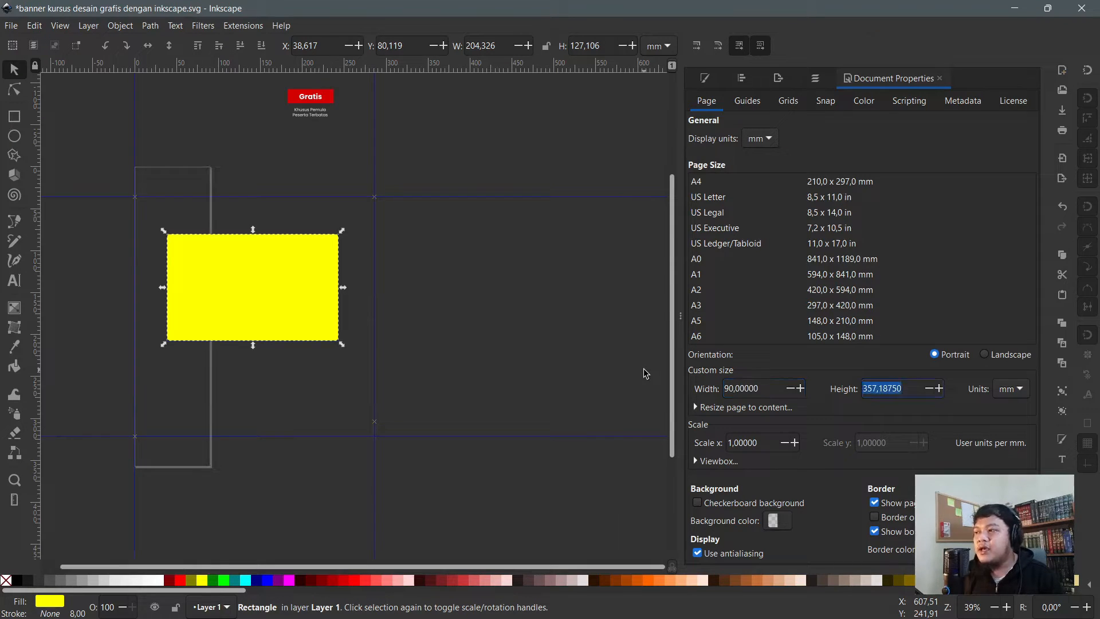
pyautogui.write('55')
pyautogui.press('Return')
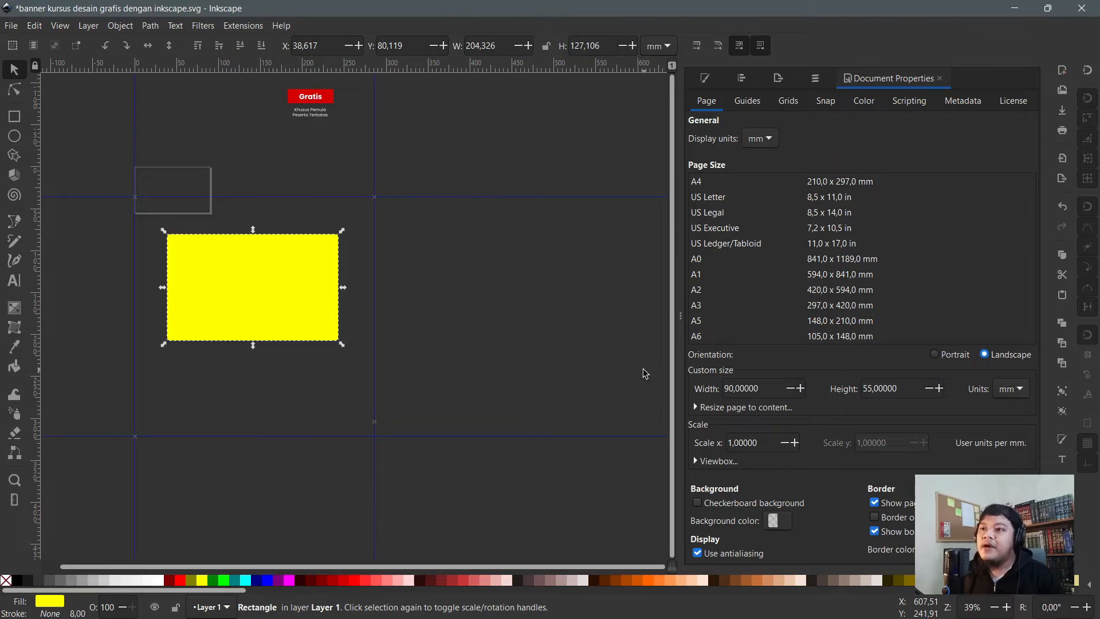
pyautogui.moveTo(228, 287); pyautogui.dragTo(246, 186)
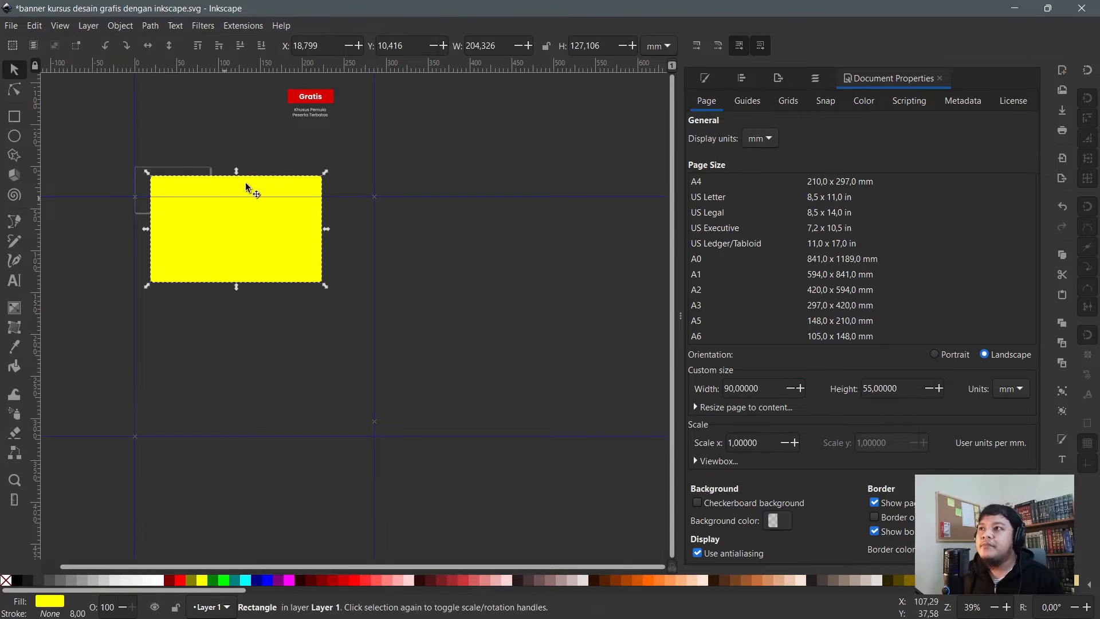
# - Set the yellow rectangle's width to 90 mm and height to 55 mm
pyautogui.click(19, 116)
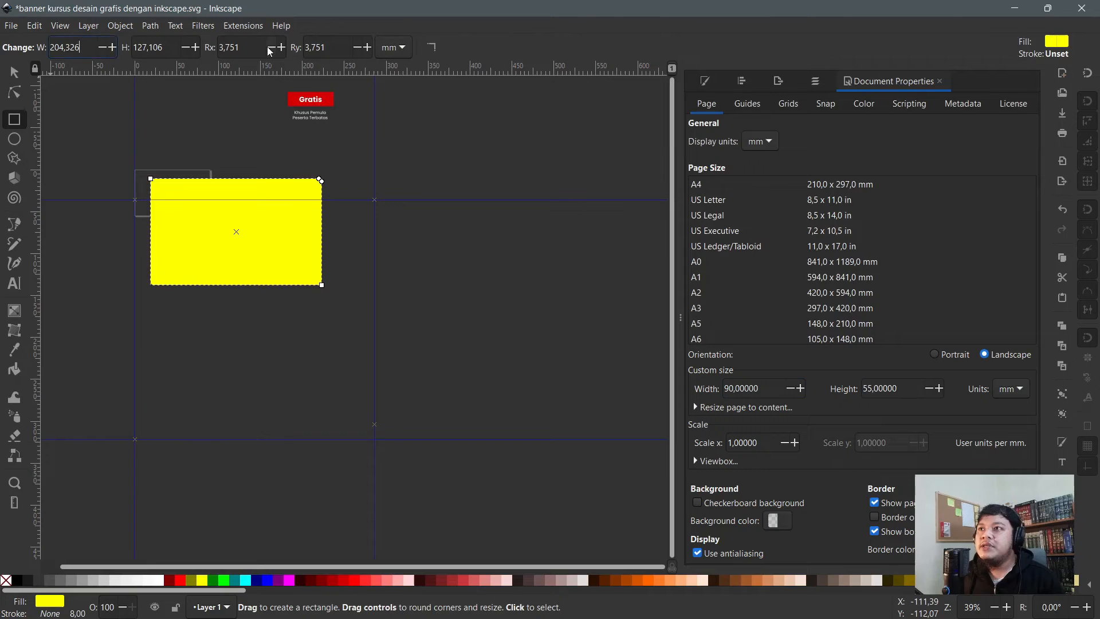
pyautogui.hotkey('ctrl', 'a')
pyautogui.write('9')
pyautogui.press('Tab')
pyautogui.write('55')
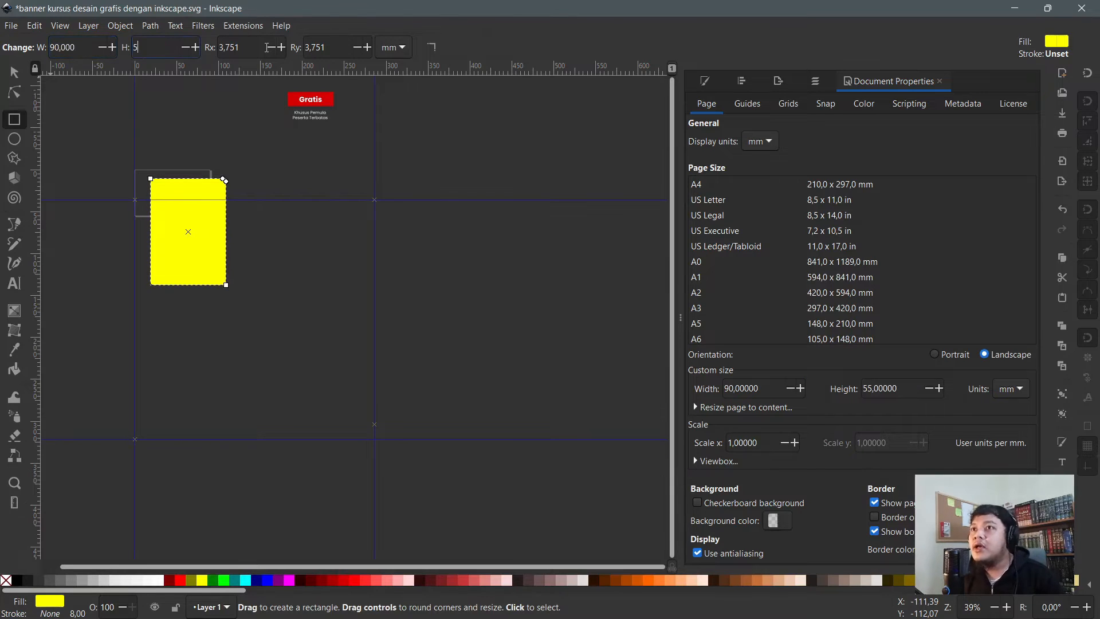
pyautogui.press('Return')
# - Position the rectangle at X 0, Y 0, undoing an accidental drag afterwards
pyautogui.press('s')
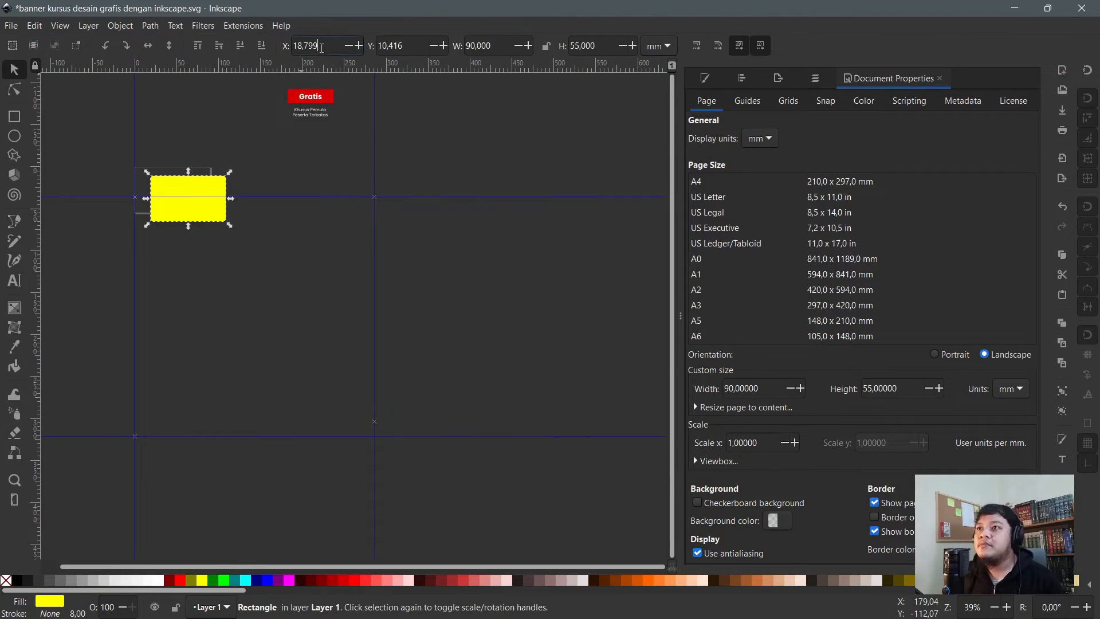
pyautogui.hotkey('ctrl', 'a')
pyautogui.write('0')
pyautogui.press('Tab')
pyautogui.write('0')
pyautogui.press('Return')
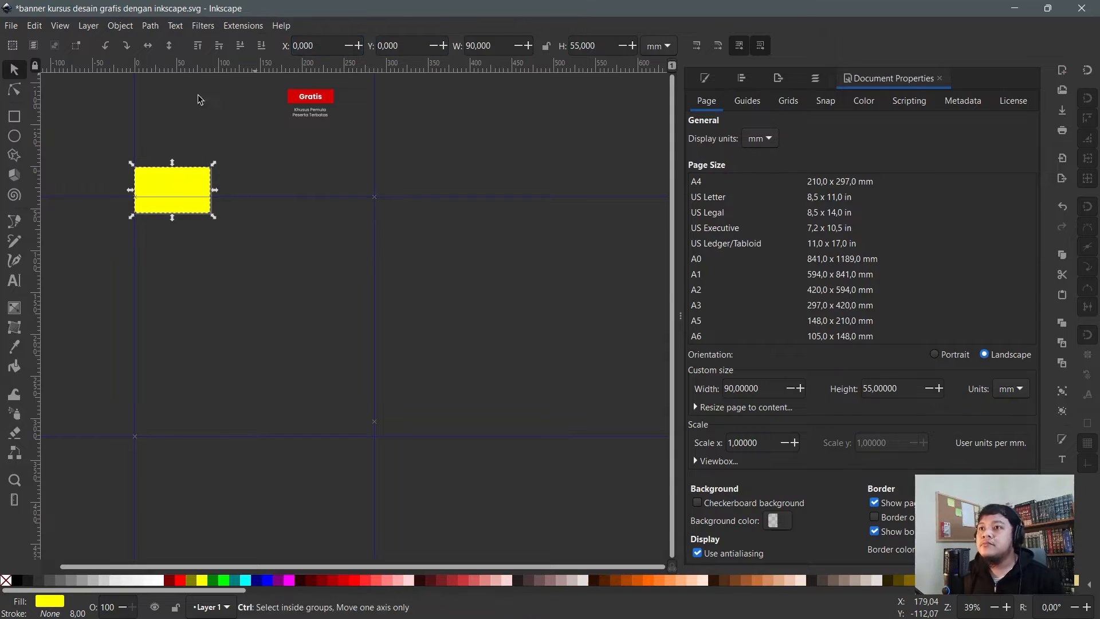
pyautogui.keyDown('ctrl'); pyautogui.scroll(4, 144, 163); pyautogui.keyUp('ctrl')
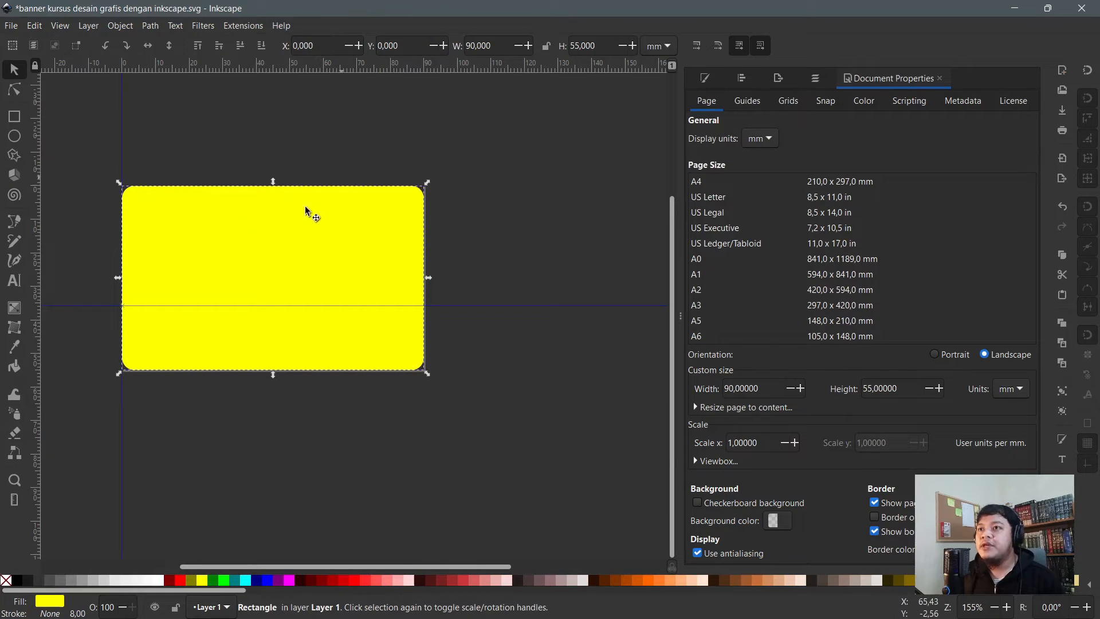
pyautogui.moveTo(153, 215); pyautogui.dragTo(229, 278)
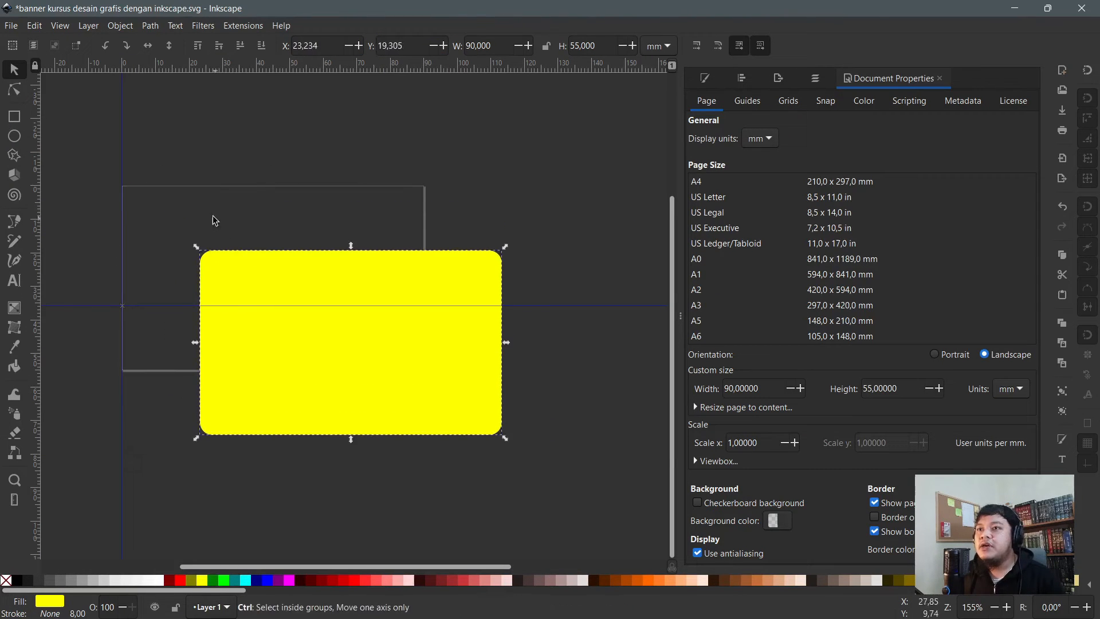
pyautogui.hotkey('ctrl', 'z')
pyautogui.keyDown('ctrl'); pyautogui.scroll(2, 149, 152); pyautogui.keyUp('ctrl')
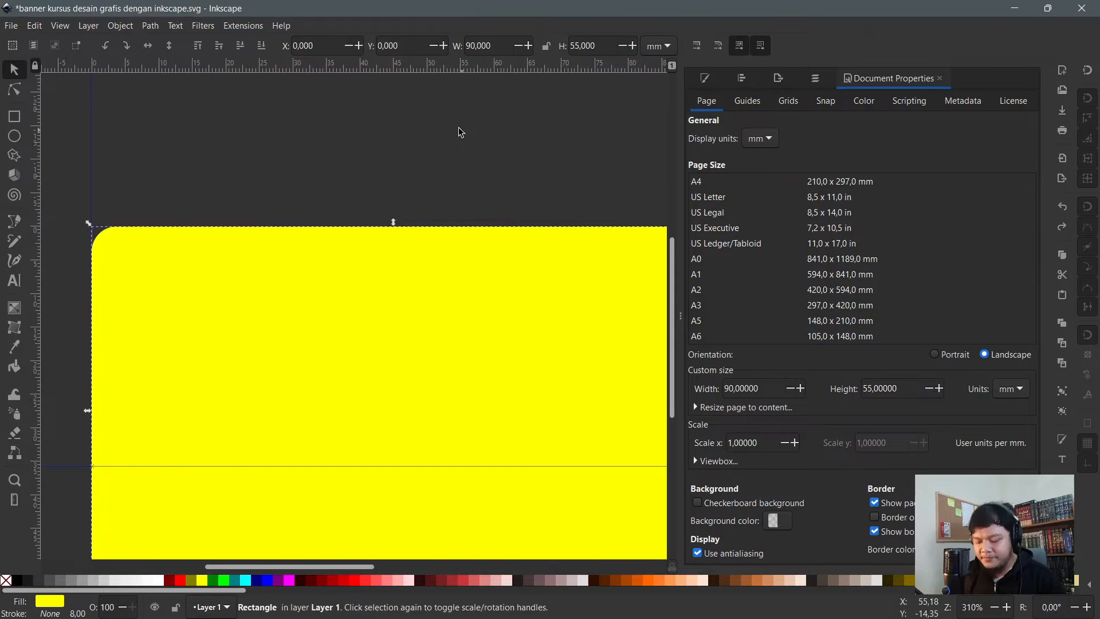
# - Switch among the Selector, Node, Rectangle and Ellipse tools to reach the rectangle's corner settings
pyautogui.press('r')
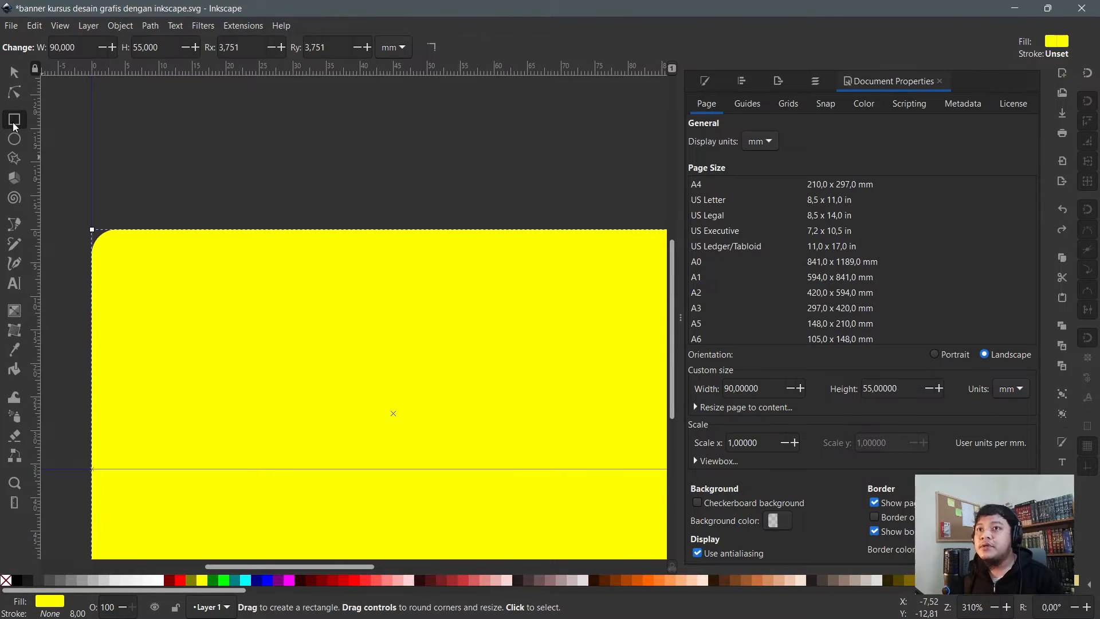
pyautogui.click(240, 47)
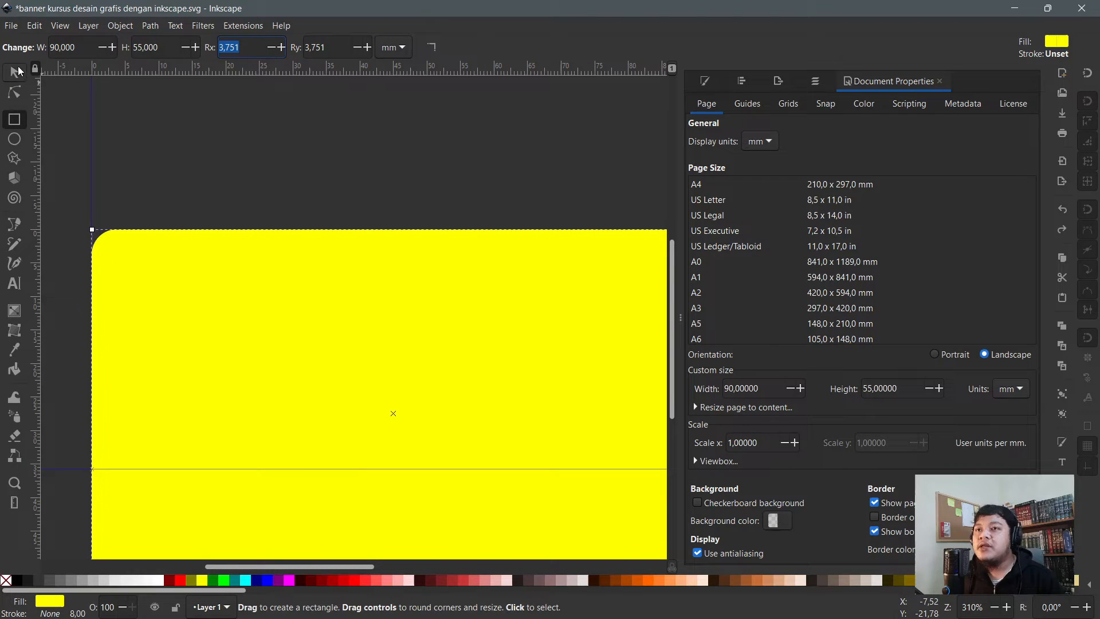
pyautogui.click(15, 72)
pyautogui.click(14, 92)
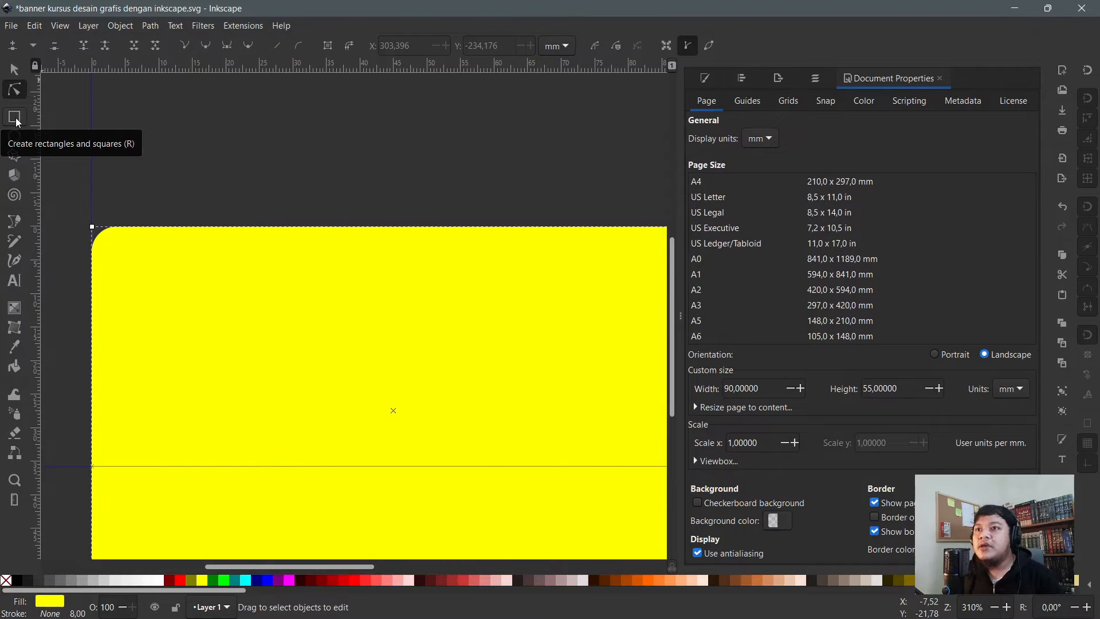
pyautogui.click(15, 118)
pyautogui.click(24, 139)
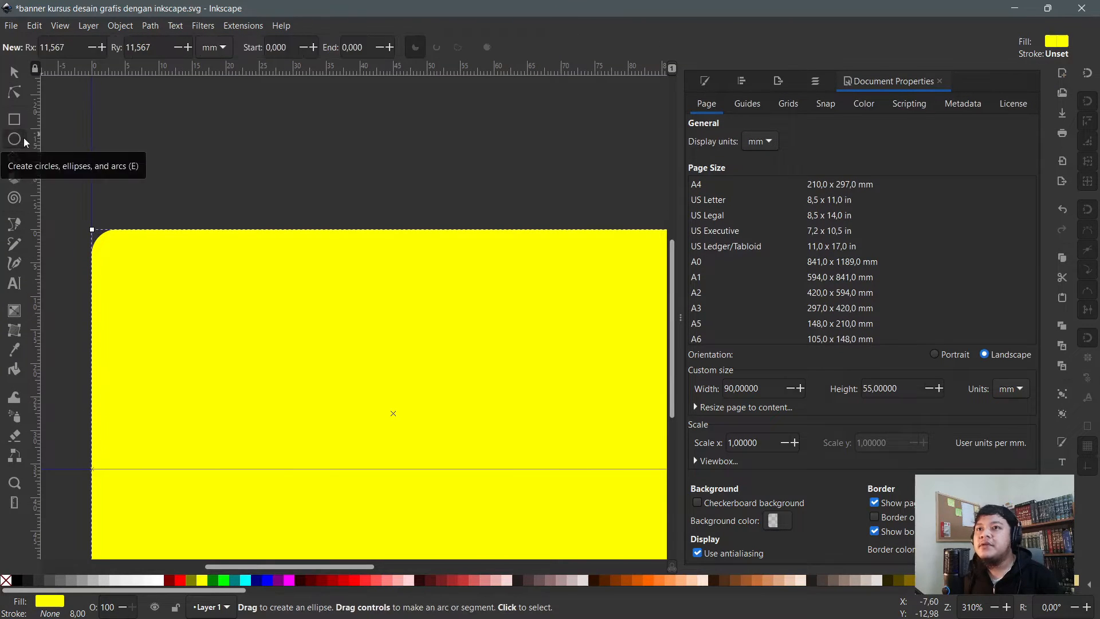
pyautogui.press('r')
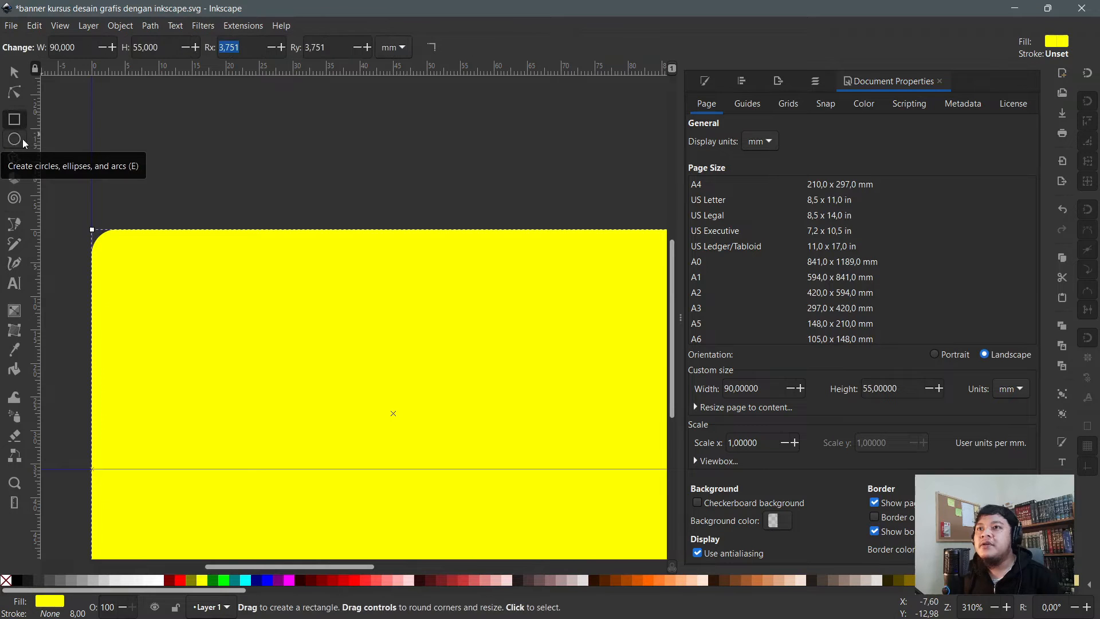
pyautogui.click(16, 71)
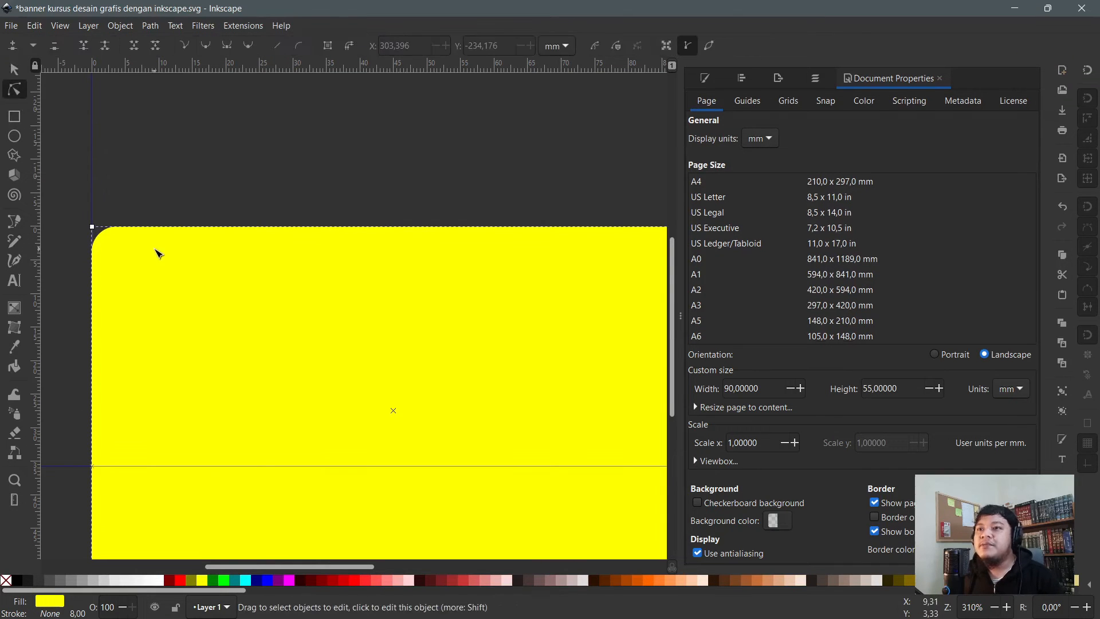
# - Set the rectangle's corner radius to 0 so all corners are square
pyautogui.press('r')
pyautogui.click(237, 47)
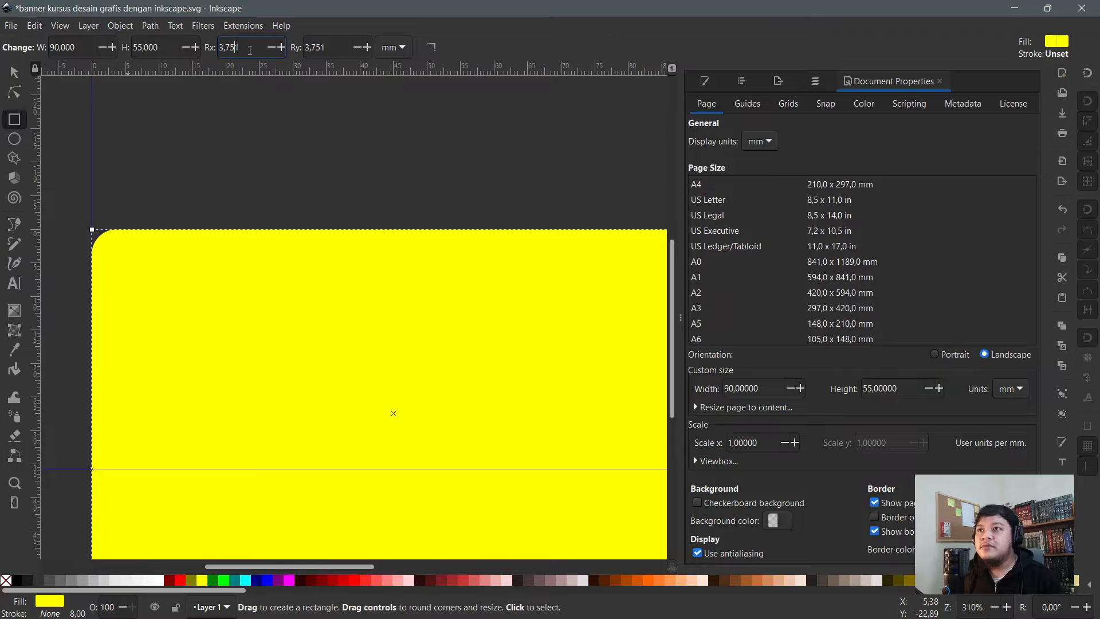
pyautogui.moveTo(249, 50); pyautogui.dragTo(167, 48)
pyautogui.write('0')
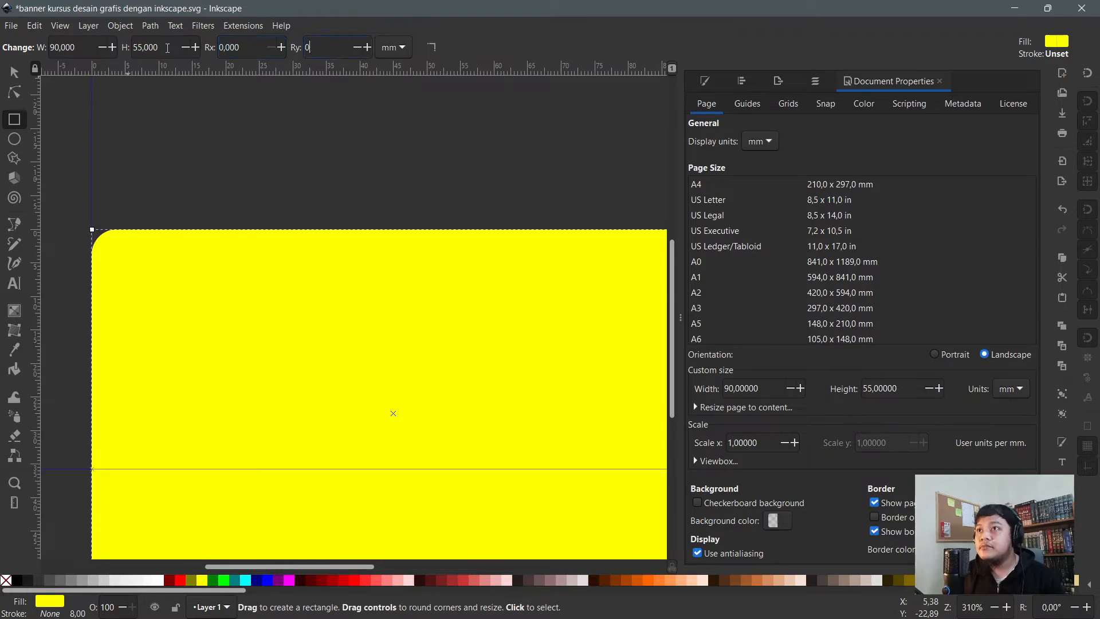
pyautogui.press('Return')
pyautogui.scroll(-3, 192, 201)
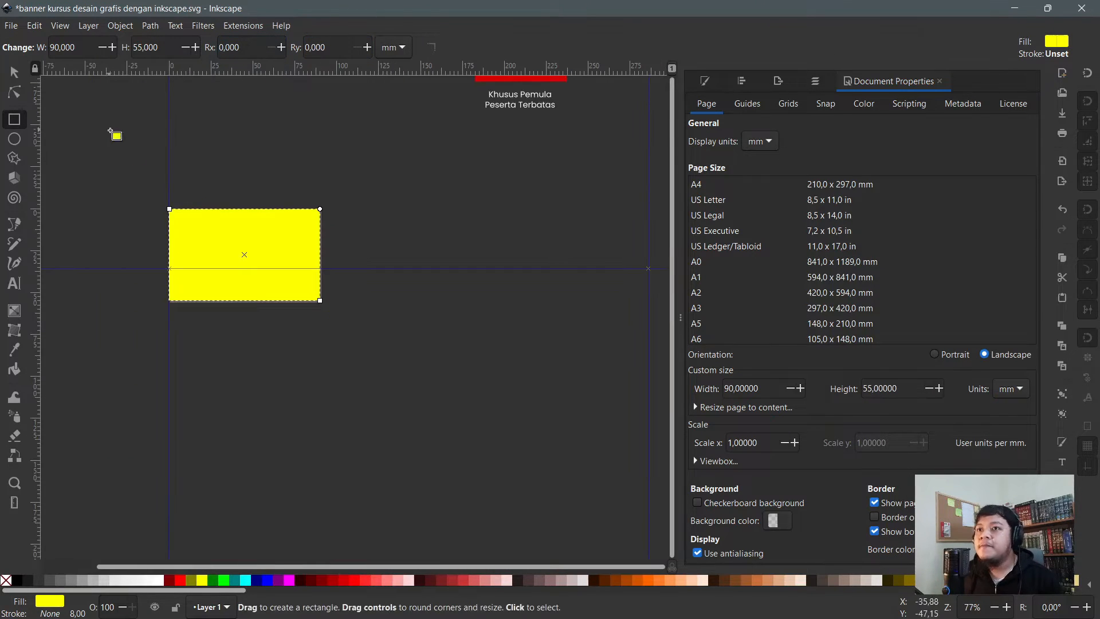
# - Try the 80% and 70% gray swatches, settle on 60% gray, then deselect the card
pyautogui.click(39, 581)
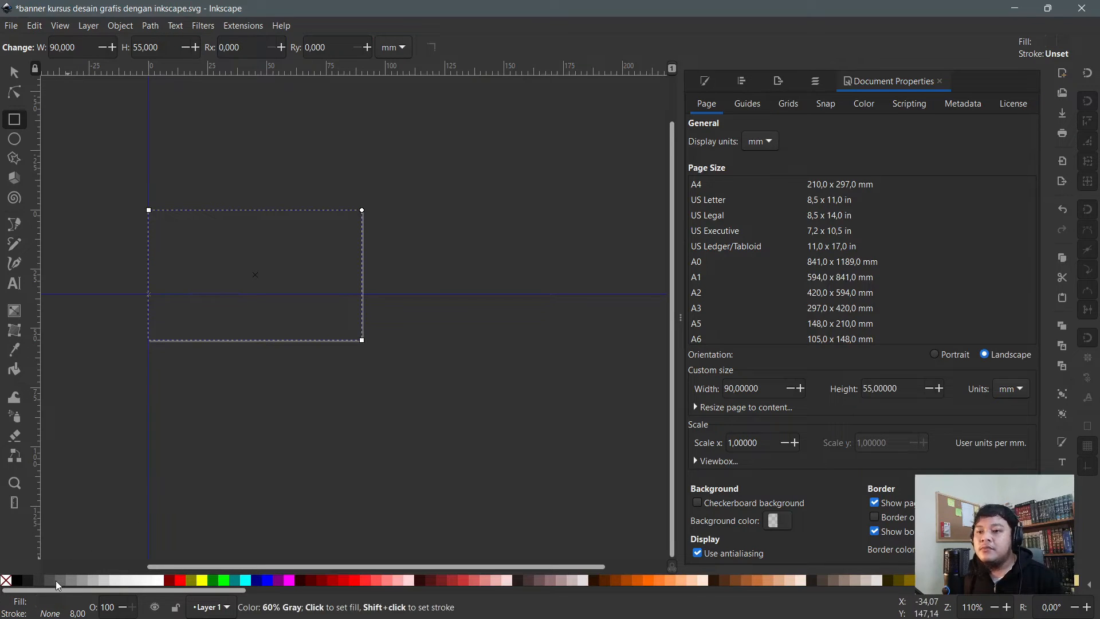
pyautogui.click(52, 582)
pyautogui.click(65, 580)
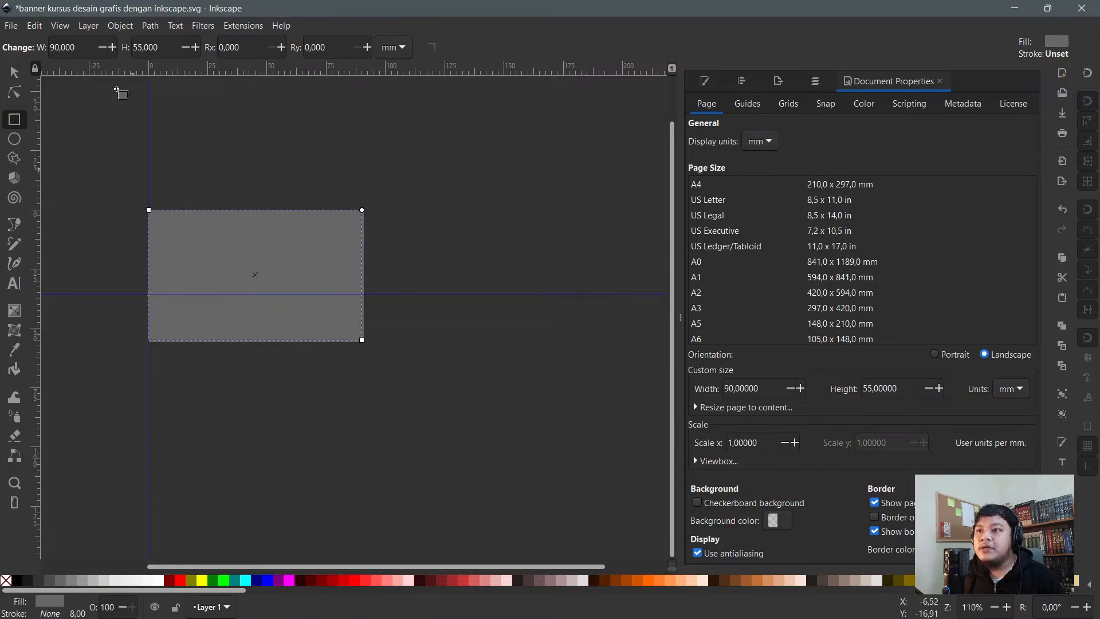
pyautogui.click(14, 71)
pyautogui.click(282, 179)
pyautogui.scroll(2, 247, 242)
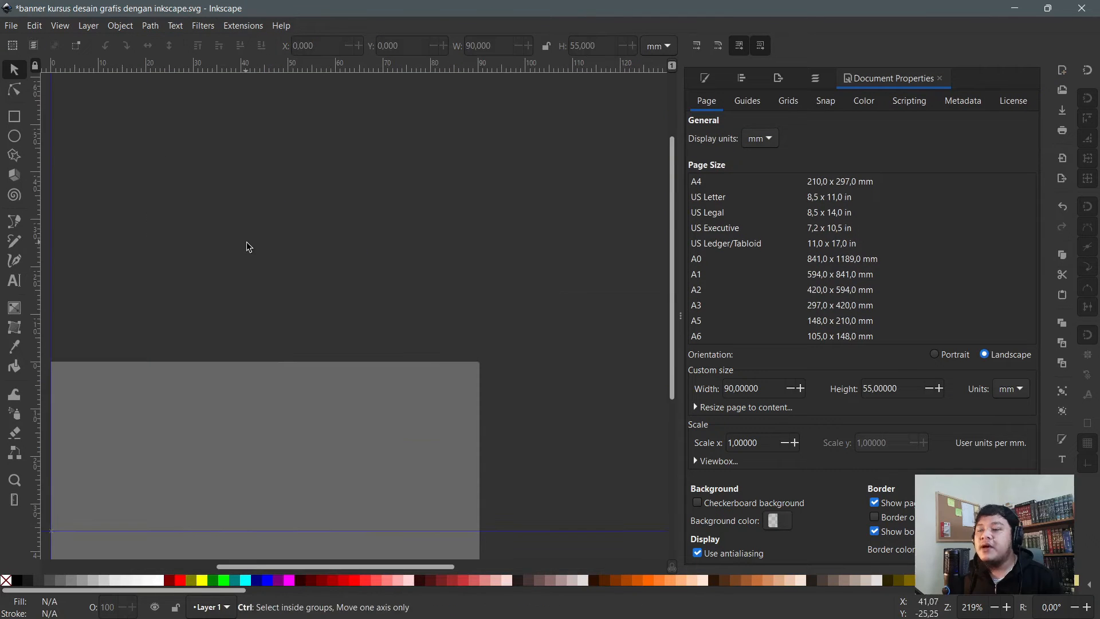
pyautogui.scroll(-1, 247, 242)
pyautogui.scroll(-2, 278, 272)
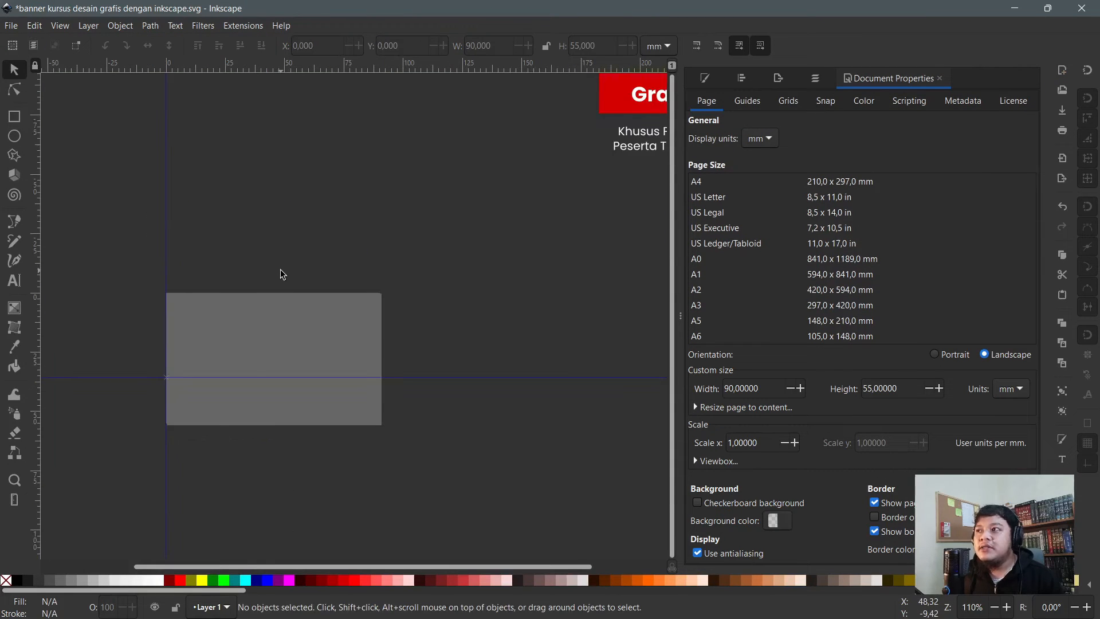
pyautogui.scroll(-2, 242, 227)
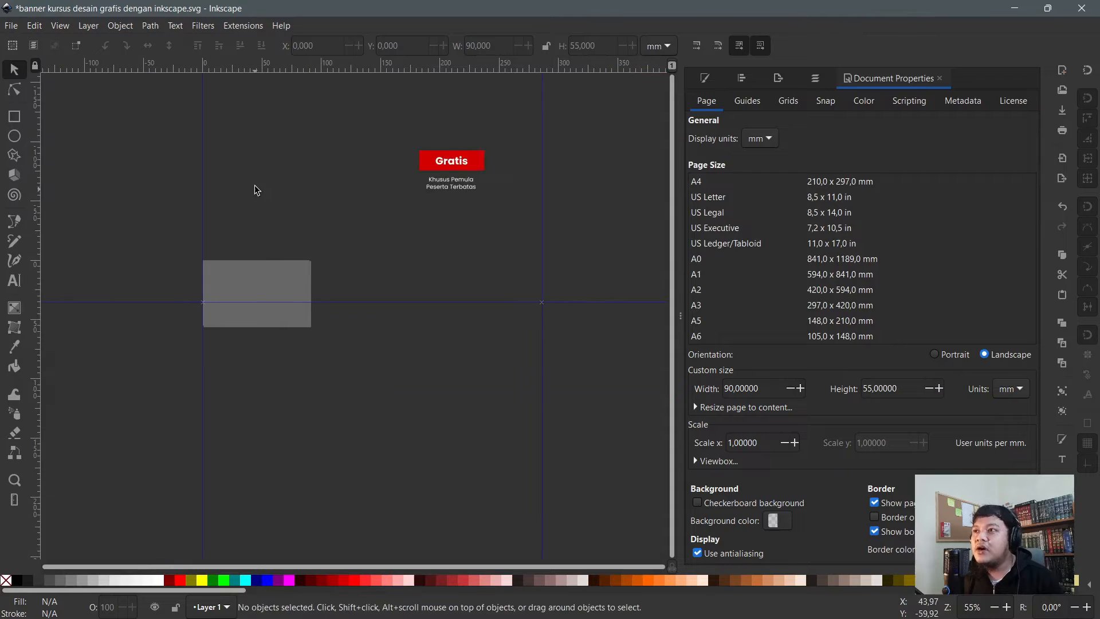
pyautogui.scroll(2, 254, 184)
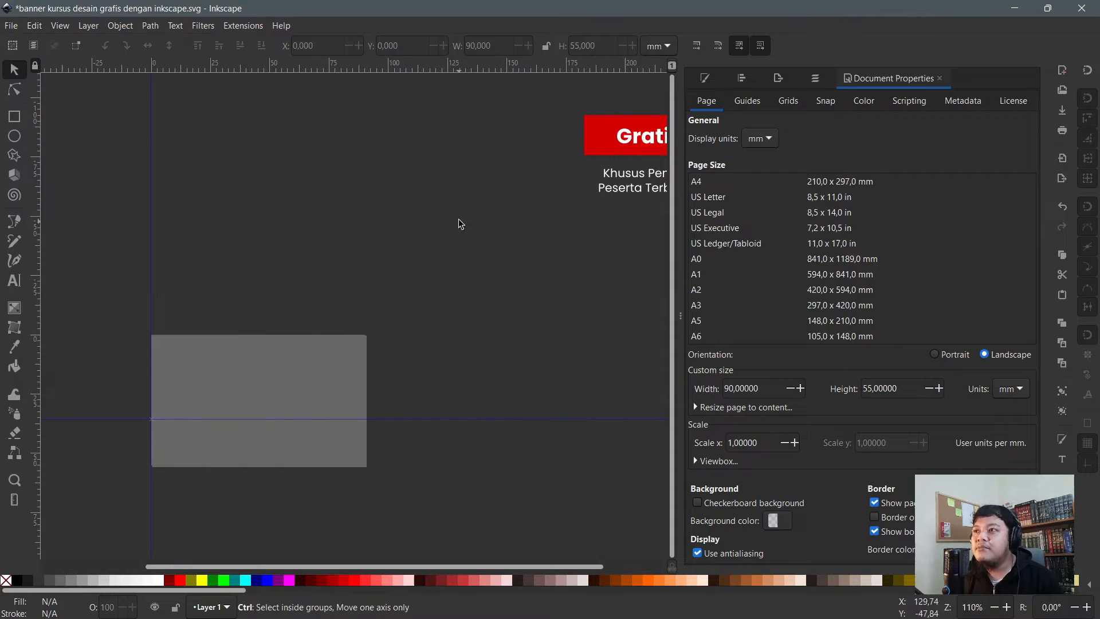
# - Ungroup the banner that holds the Gratis heading
pyautogui.click(644, 173)
pyautogui.scroll(-6, 506, 156)
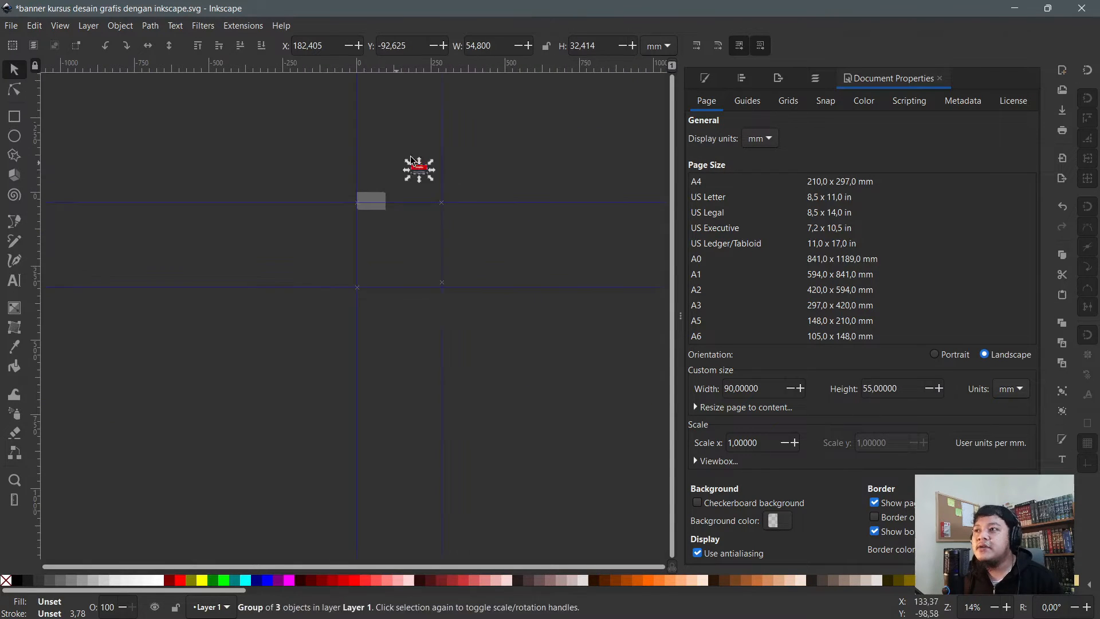
pyautogui.scroll(6, 416, 155)
pyautogui.scroll(-3, 484, 267)
pyautogui.scroll(-2, 484, 267)
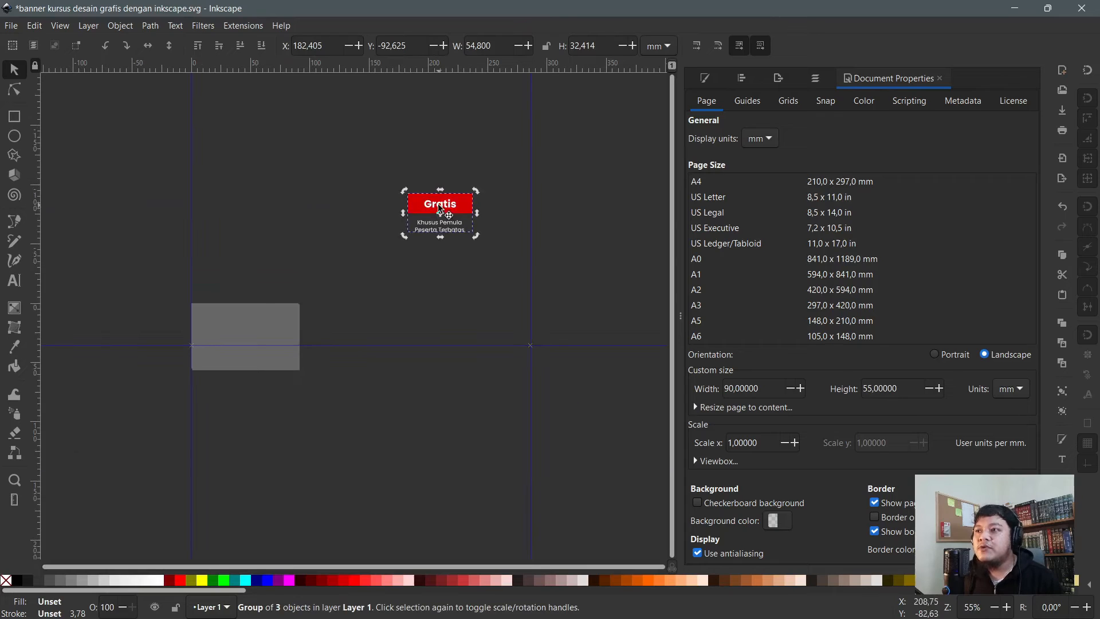
pyautogui.hotkey('ctrl', 'shift', 'g')
# - Move the Gratis and Khusus Pemula texts off the red banner onto the grey card
pyautogui.click(467, 149)
pyautogui.click(440, 207)
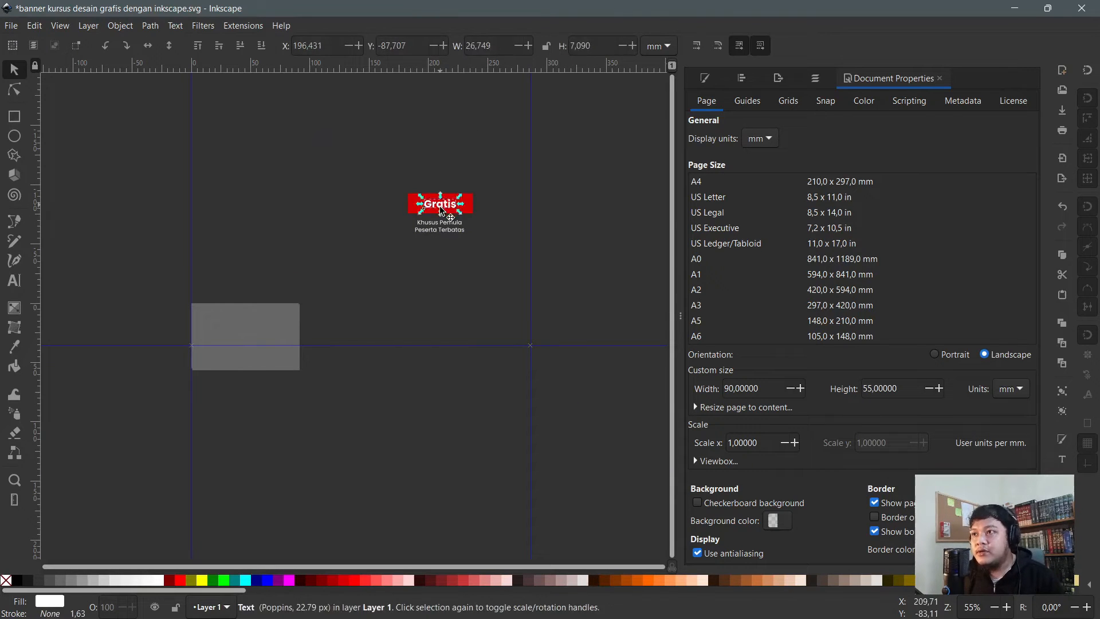
pyautogui.keyDown('shift'); pyautogui.click(440, 224); pyautogui.keyUp('shift')
pyautogui.moveTo(440, 223); pyautogui.dragTo(229, 348)
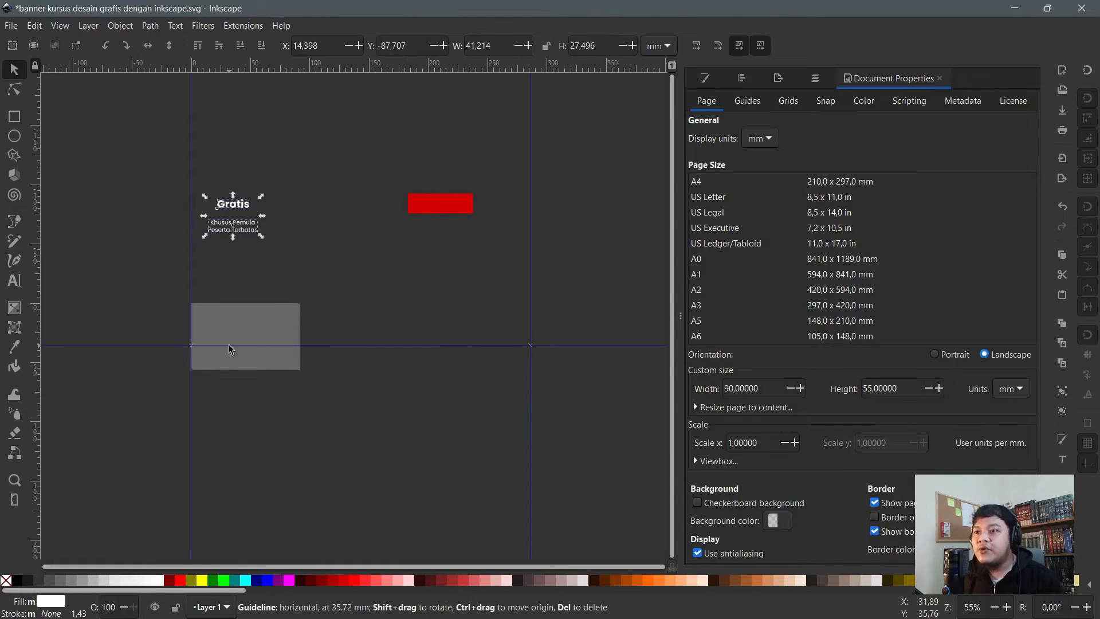
pyautogui.moveTo(241, 213); pyautogui.dragTo(237, 343)
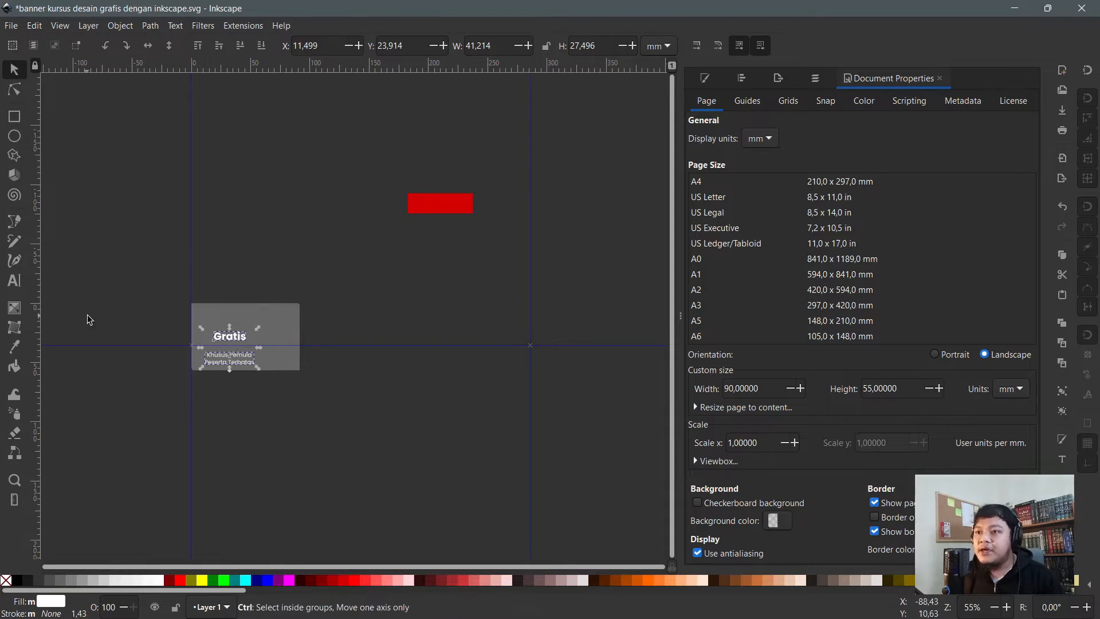
# - Raise both texts to the top so they appear in front of the grey card
pyautogui.scroll(1, 241, 339)
pyautogui.scroll(1, 241, 339)
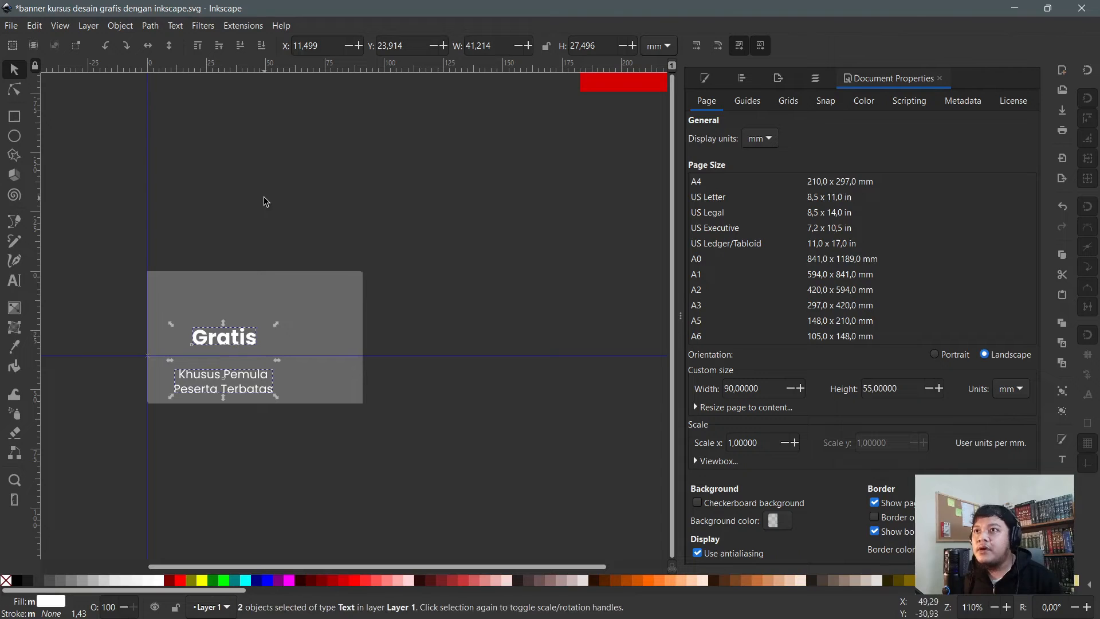
pyautogui.click(199, 48)
pyautogui.click(201, 50)
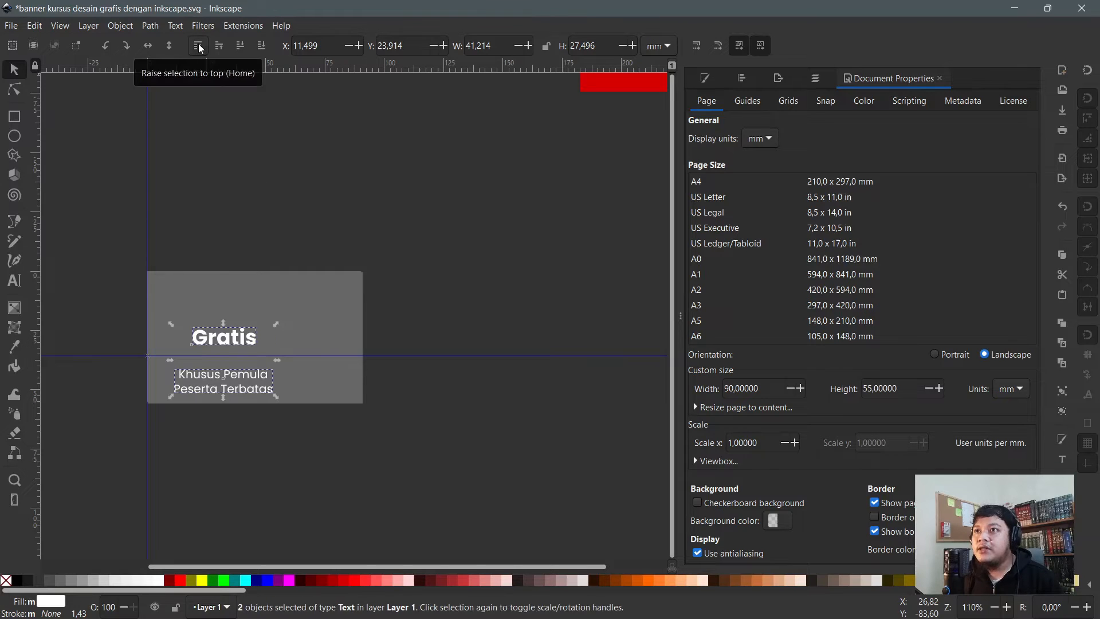
pyautogui.click(238, 206)
# - Shift the Gratis heading up and to the left on the card
pyautogui.scroll(1, 216, 394)
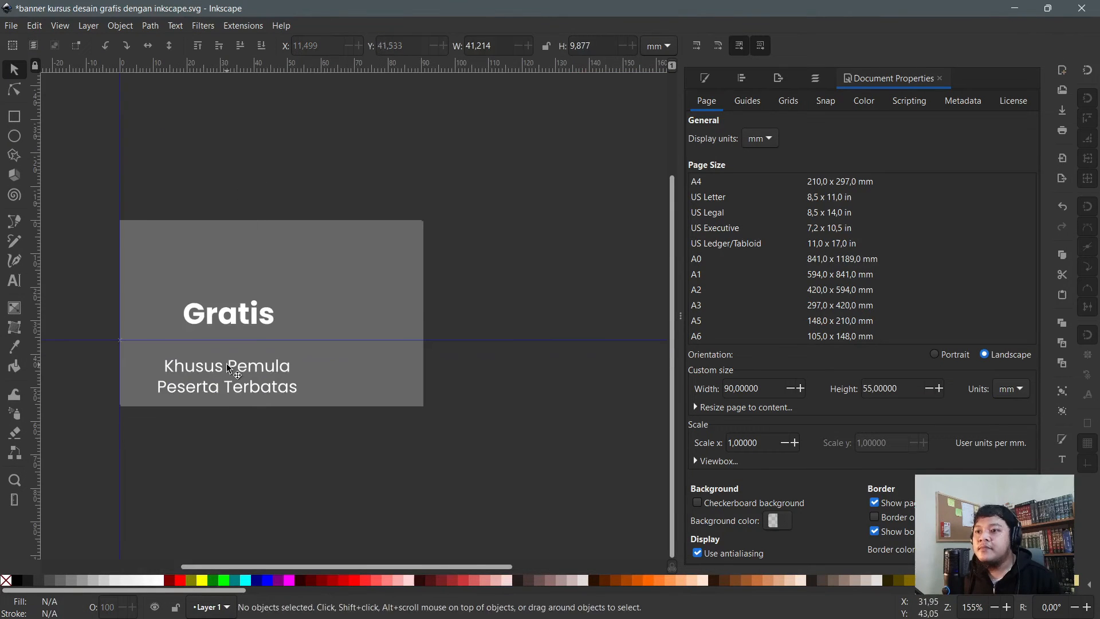
pyautogui.click(240, 312)
pyautogui.click(240, 312)
pyautogui.moveTo(240, 312); pyautogui.dragTo(204, 294)
pyautogui.scroll(2, 211, 304)
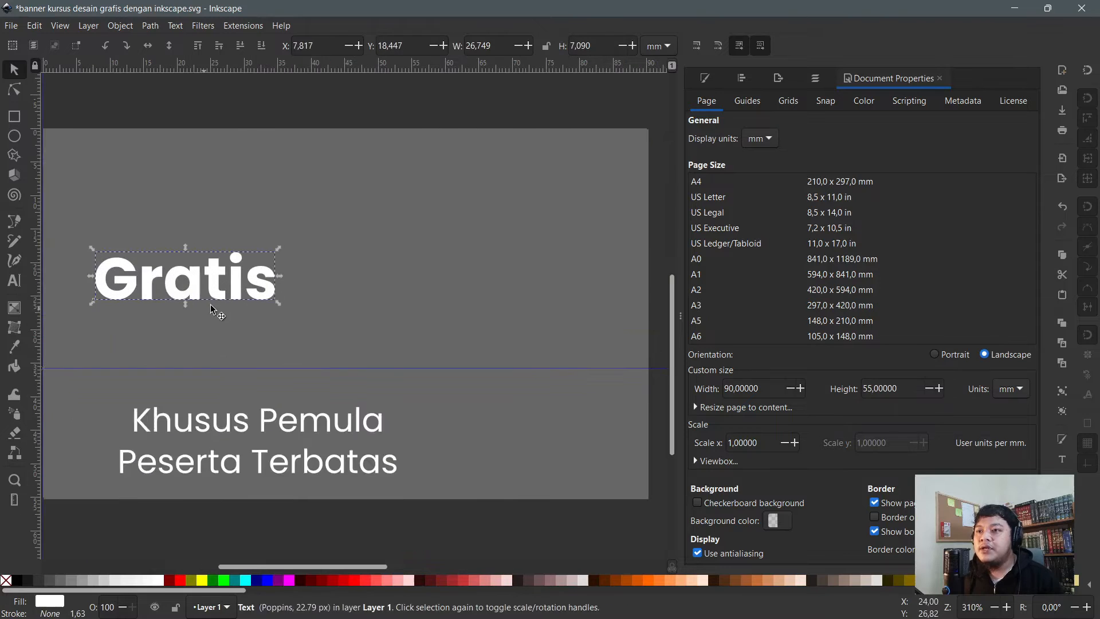
# - Replace the Gratis text with the person's full name and shrink it to about 86%
pyautogui.doubleClick(224, 295)
pyautogui.hotkey('ctrl', 'a')
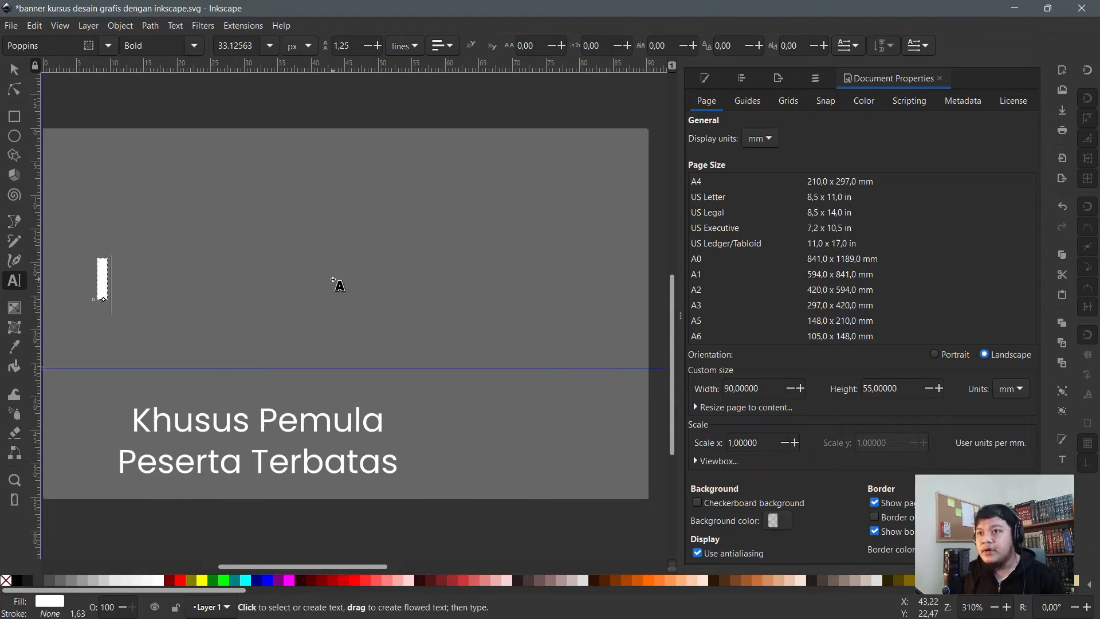
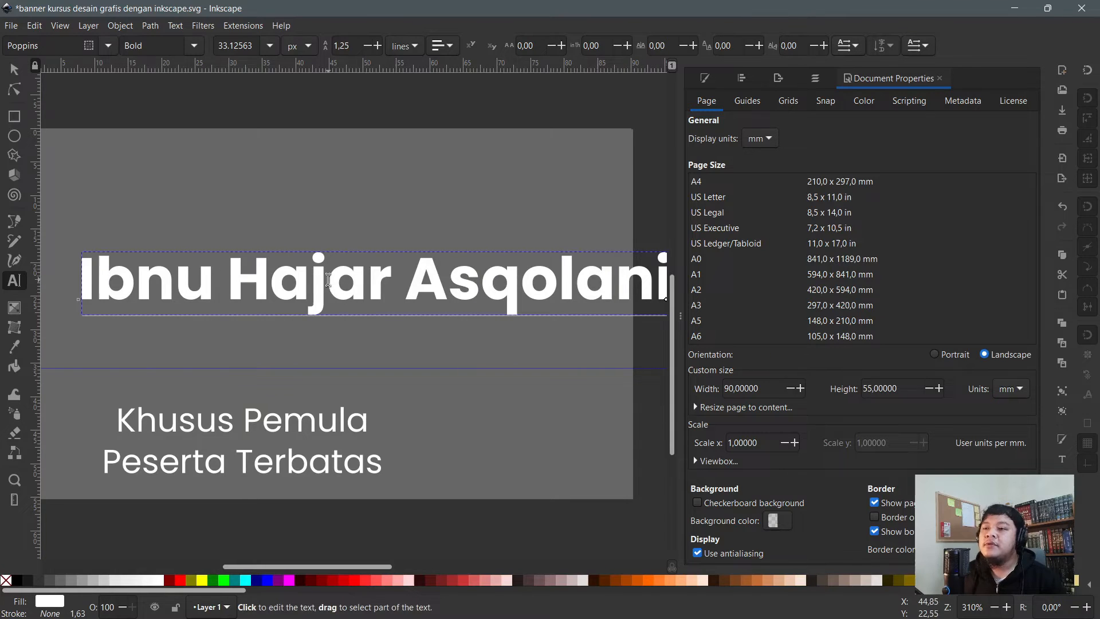
pyautogui.scroll(-1, 344, 289)
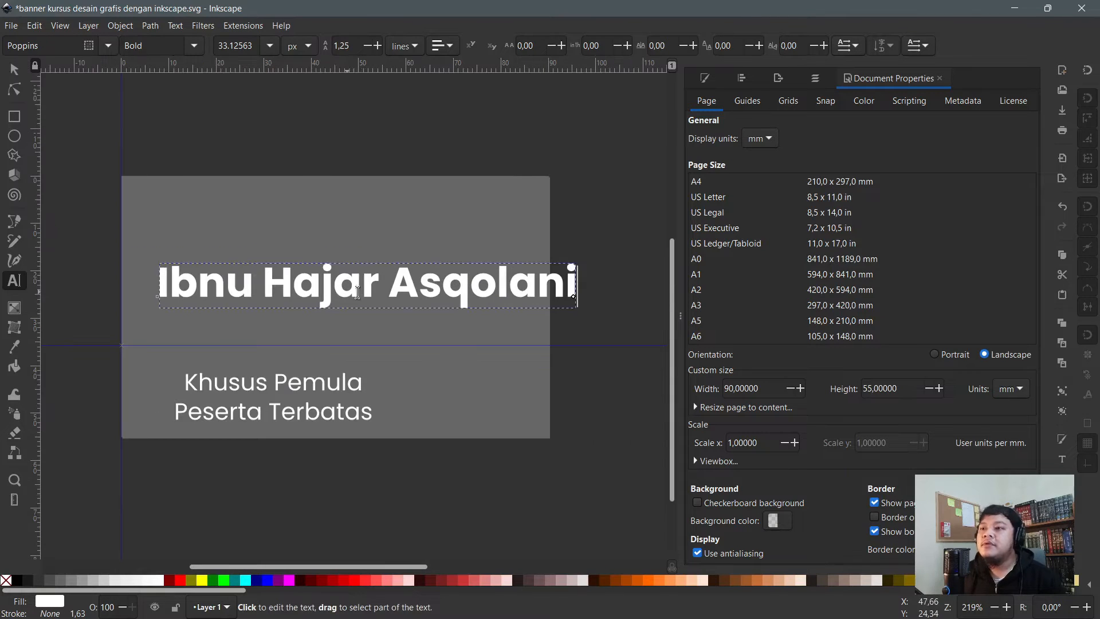
pyautogui.press('F1')
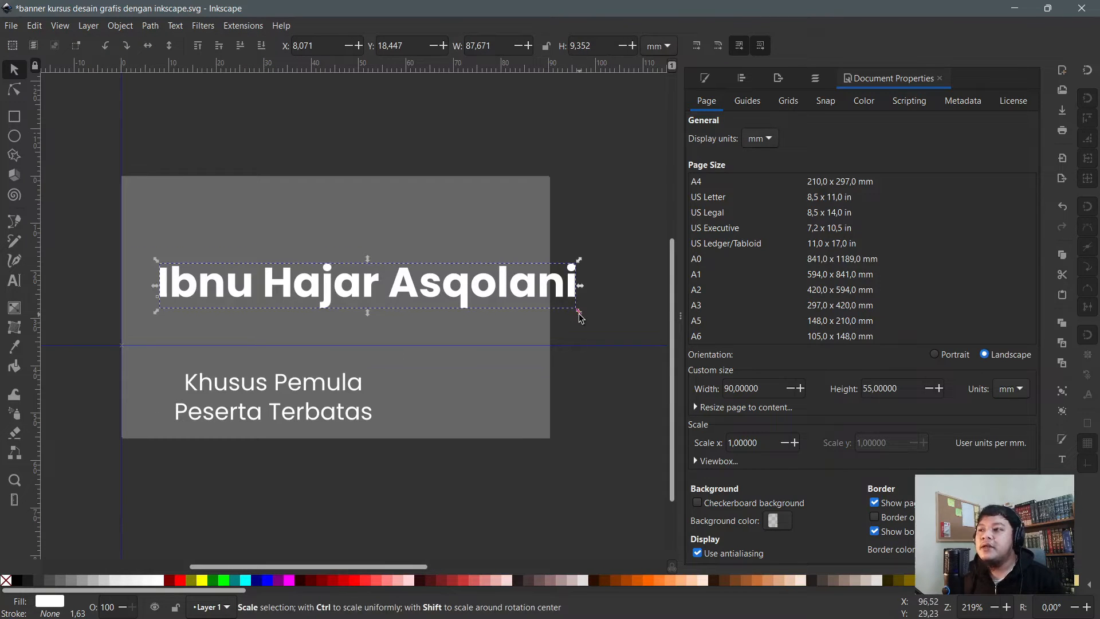
pyautogui.moveTo(578, 313); pyautogui.dragTo(416, 304)
# - Set the name's font size to 14 px, then scale it up slightly
pyautogui.press('t')
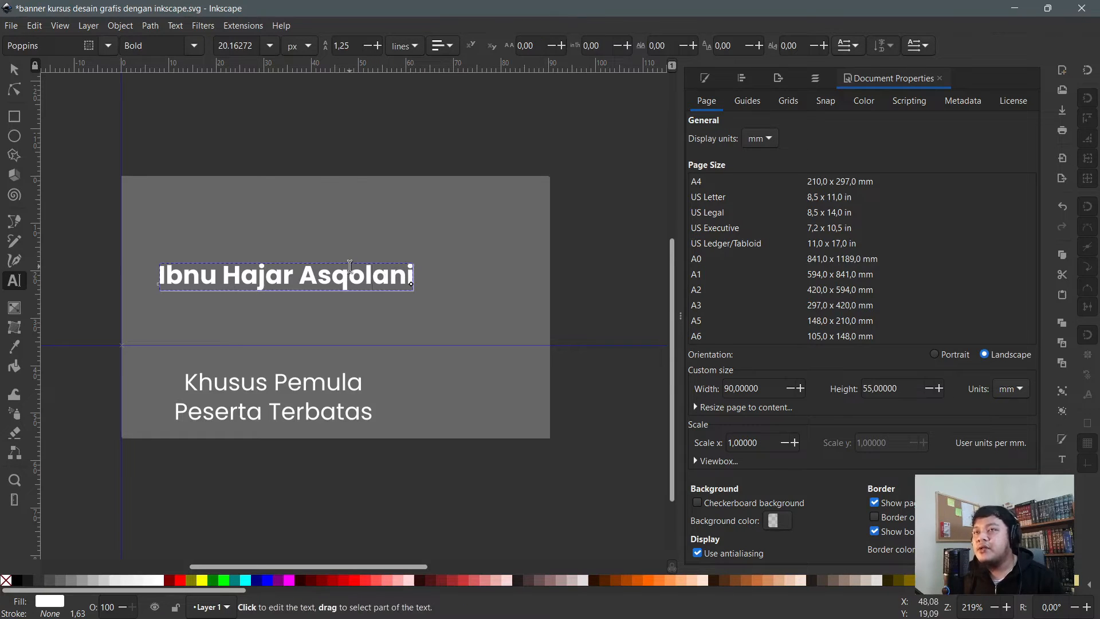
pyautogui.hotkey('ctrl', 'a')
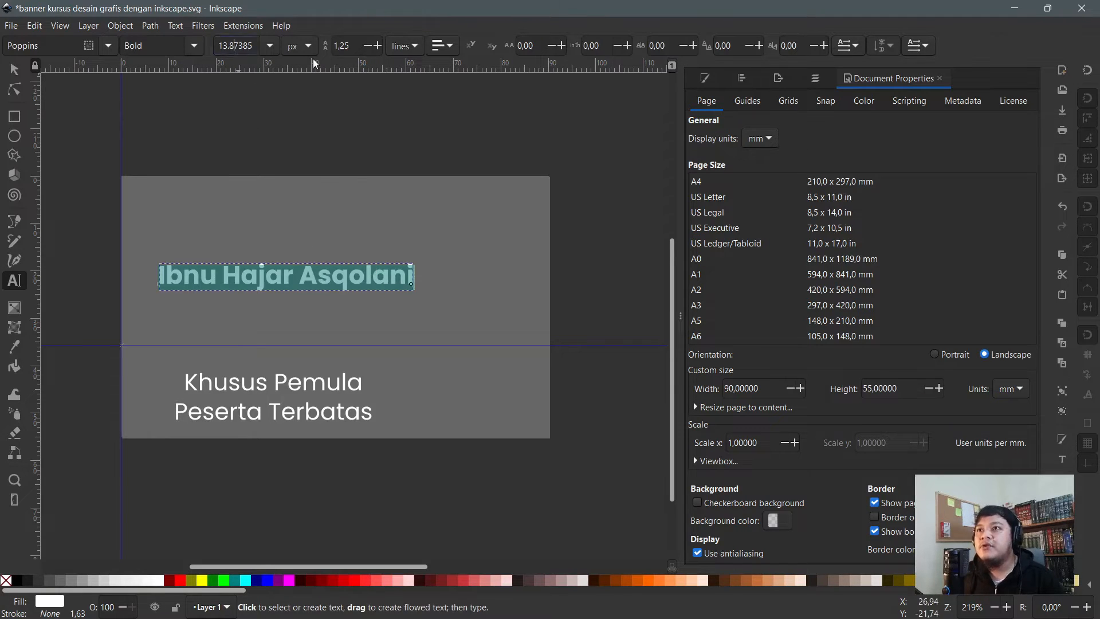
pyautogui.hotkey('ctrl', 'a')
pyautogui.write('1')
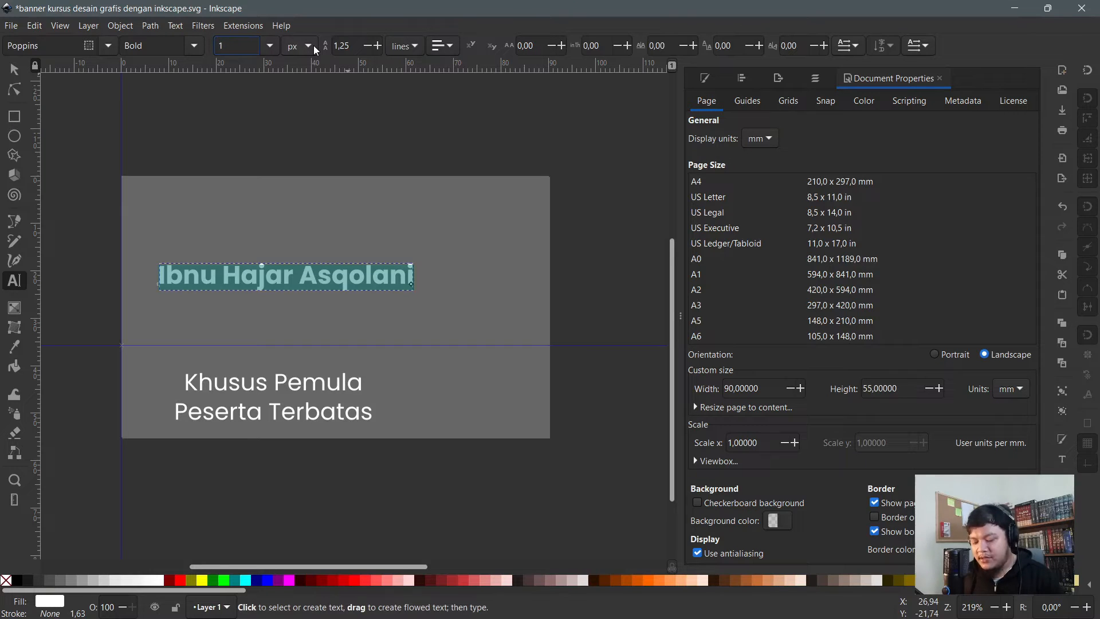
pyautogui.write('2')
pyautogui.press('Return')
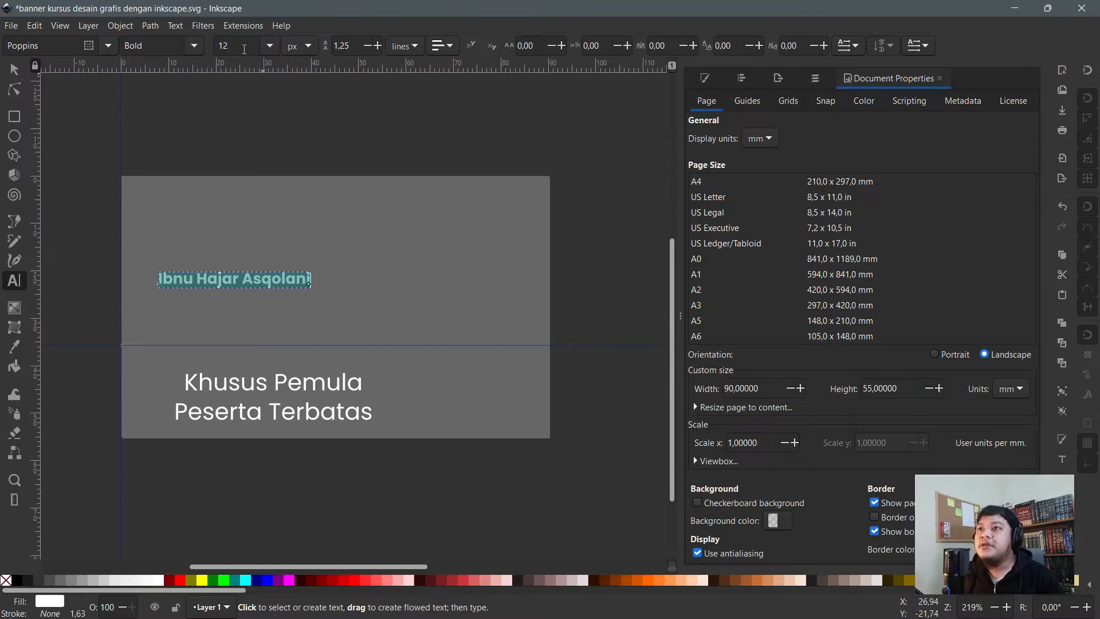
pyautogui.press('Return')
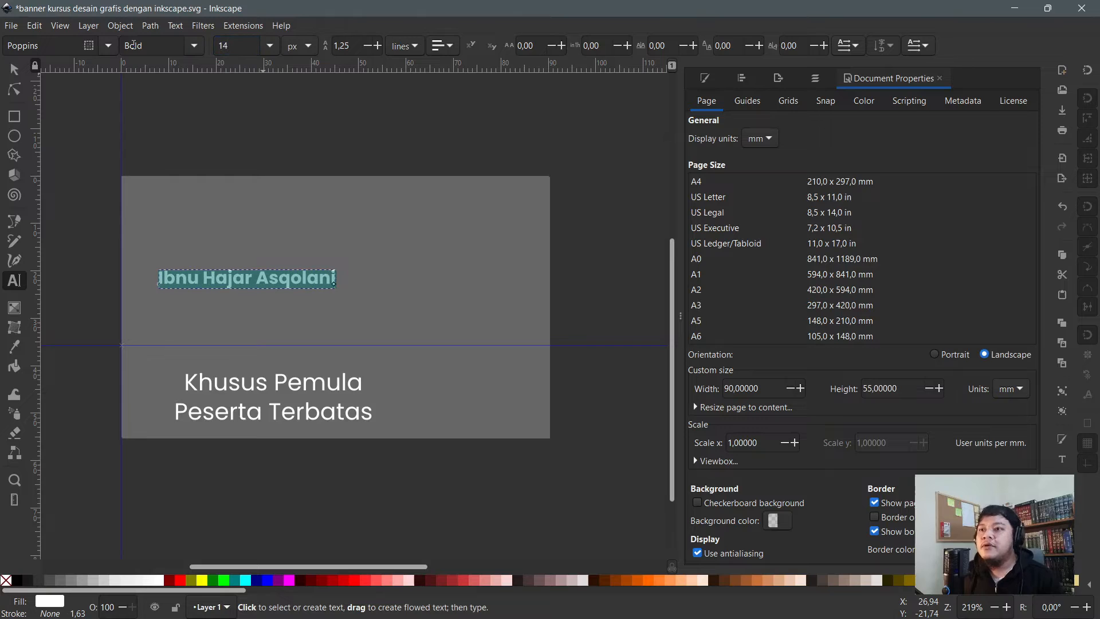
pyautogui.click(14, 69)
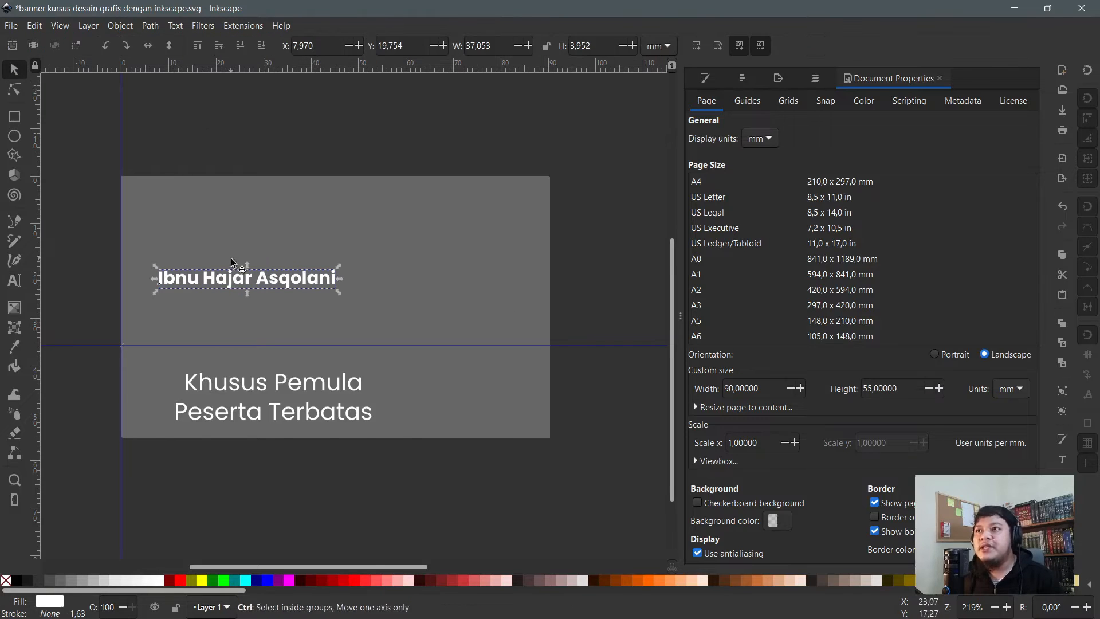
pyautogui.keyDown('ctrl'); pyautogui.scroll(1, 197, 233); pyautogui.keyUp('ctrl')
pyautogui.moveTo(396, 317); pyautogui.dragTo(424, 322)
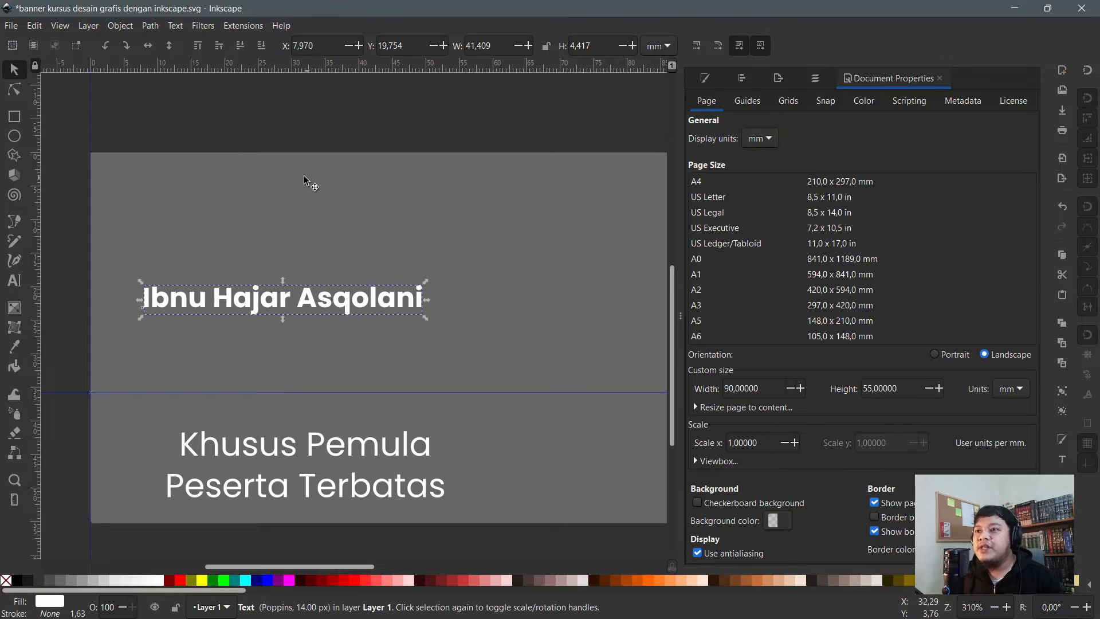
# - Delete the two-line Khusus Pemula text and place a duplicate of the name just below it
pyautogui.click(313, 451)
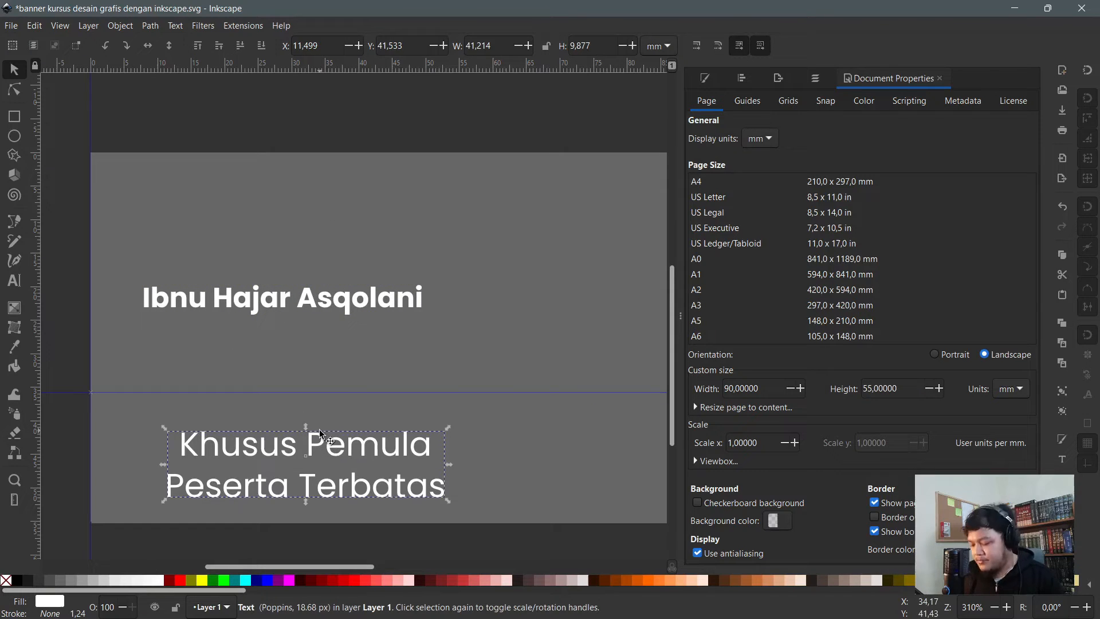
pyautogui.press('Delete')
pyautogui.click(286, 306)
pyautogui.hotkey('ctrl', 'd')
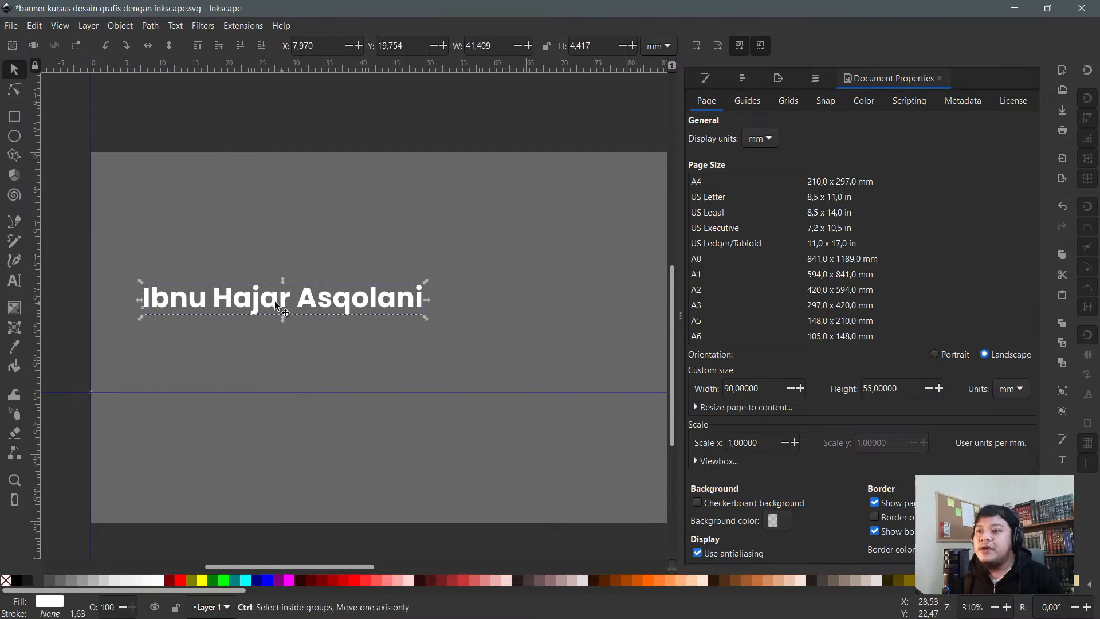
pyautogui.moveTo(262, 304); pyautogui.dragTo(256, 339)
# - Retype the duplicate as 'UI UX Designer' and change its weight to Normal
pyautogui.doubleClick(257, 341)
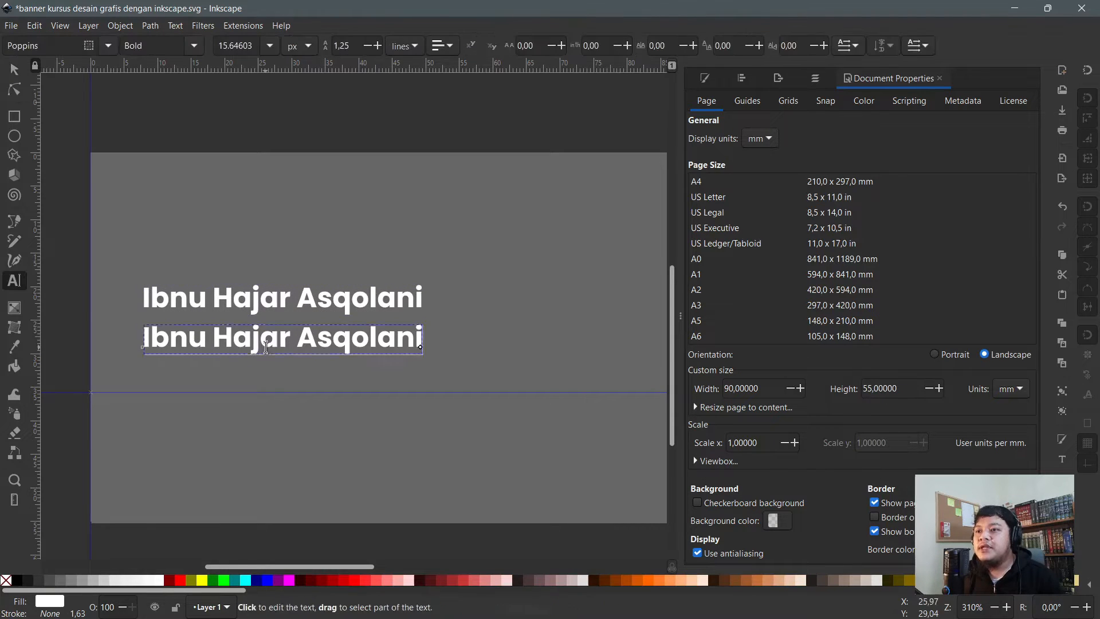
pyautogui.hotkey('ctrl', 'a')
pyautogui.write('UO')
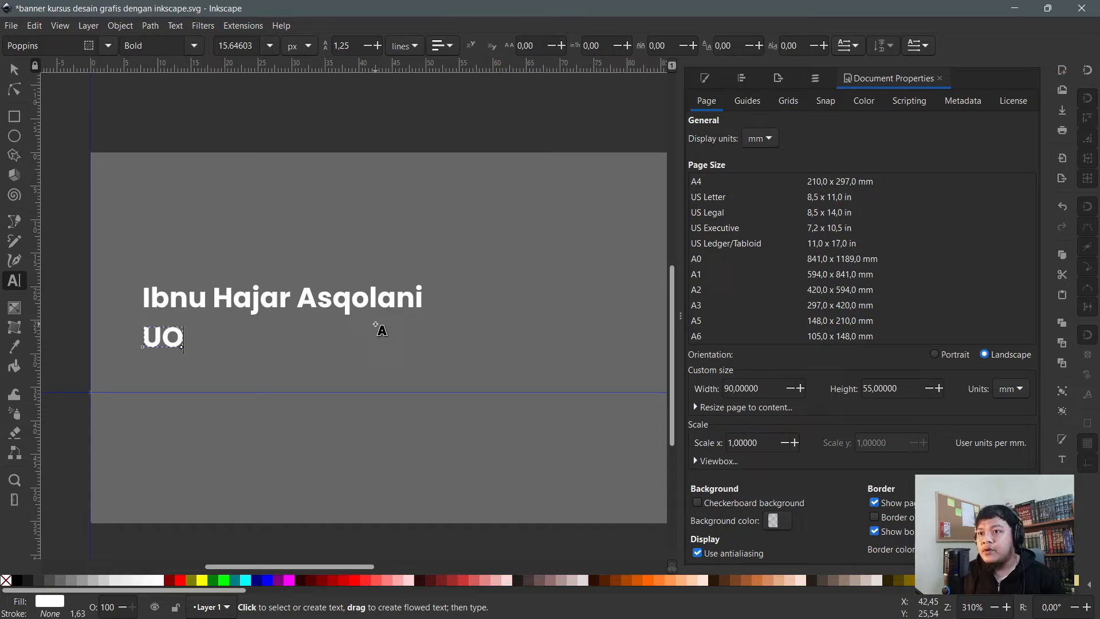
pyautogui.press('BackSpace')
pyautogui.write('I UX Designer')
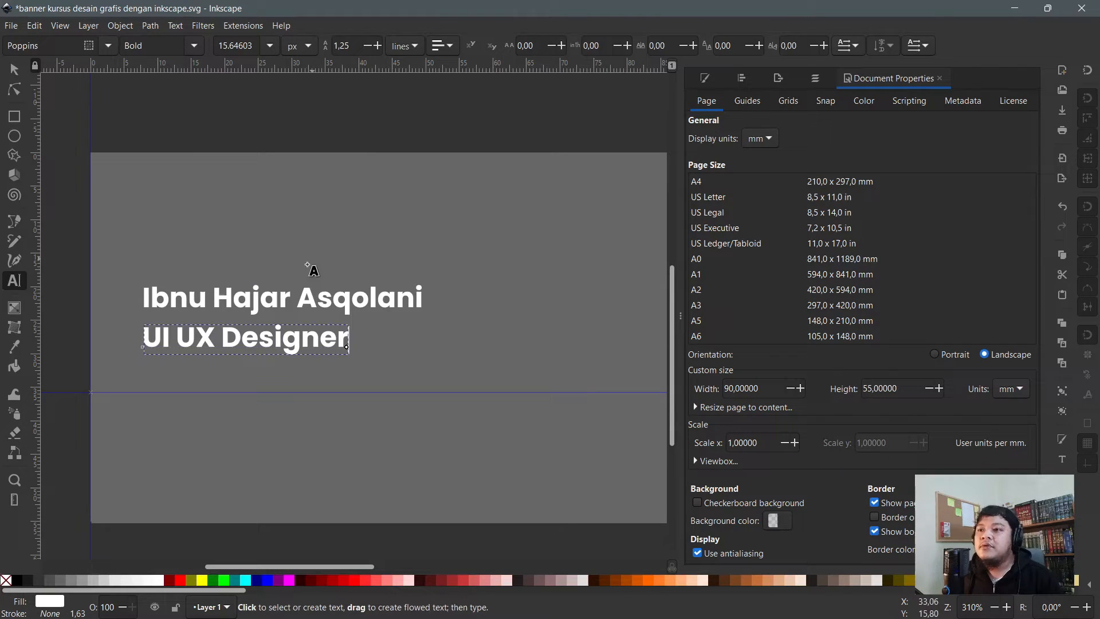
pyautogui.hotkey('ctrl', 'a')
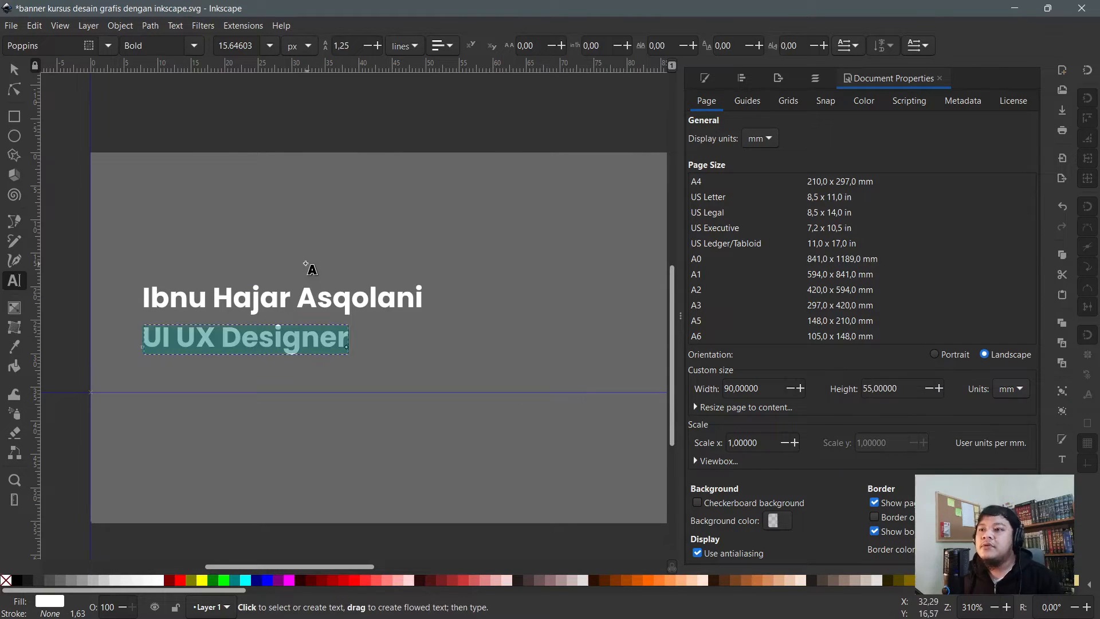
pyautogui.scroll(1, 286, 358)
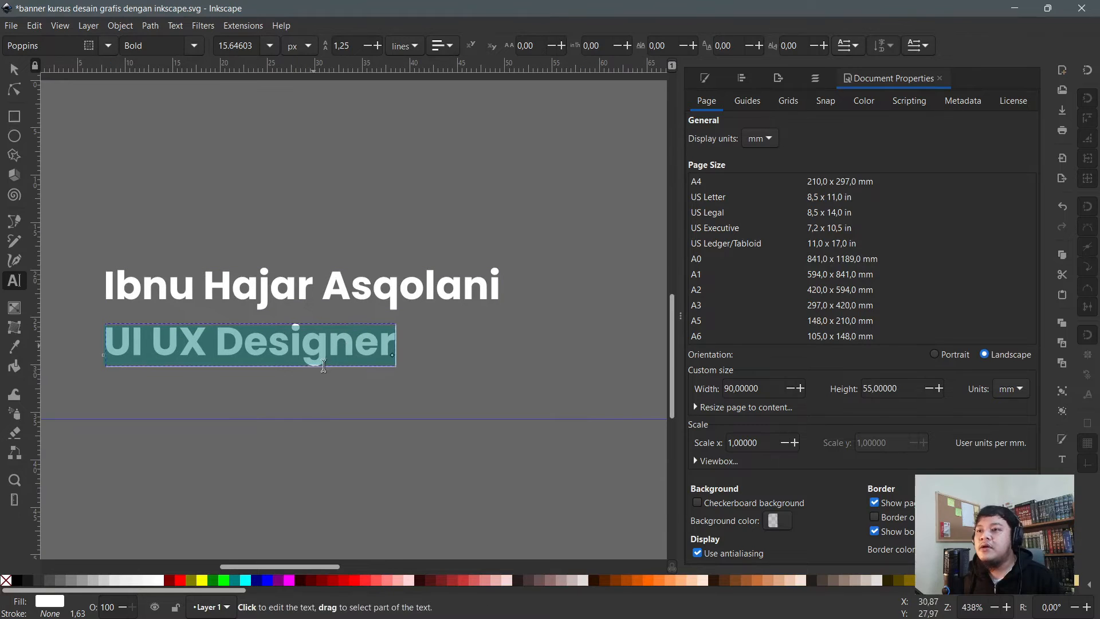
pyautogui.click(194, 45)
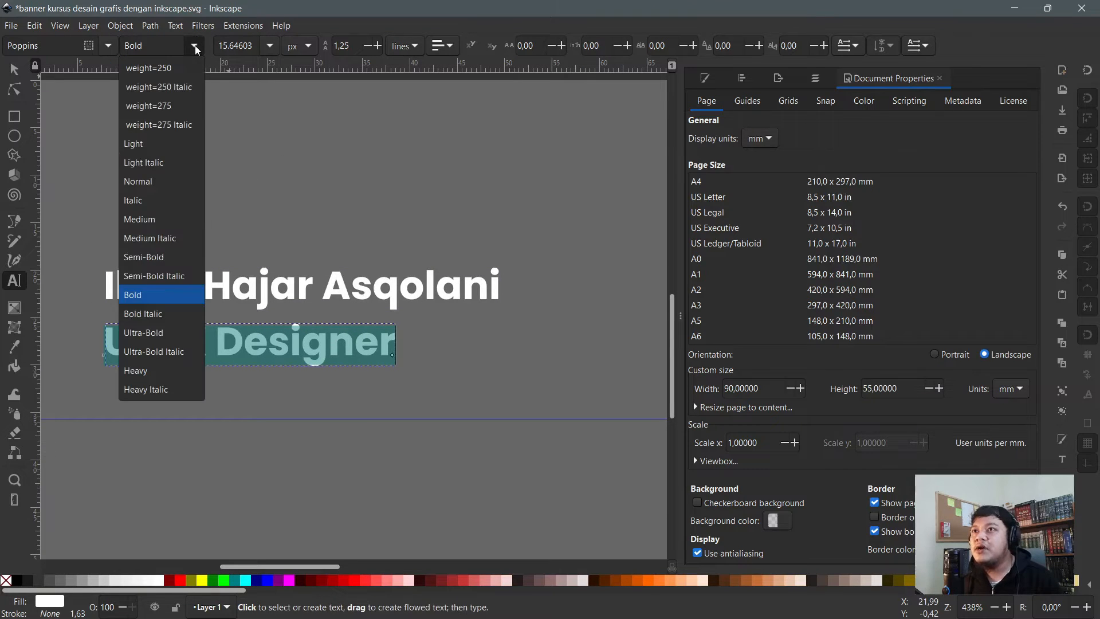
pyautogui.click(167, 194)
# - Scale the subtitle down, tuck it under the name, and shift both texts down slightly
pyautogui.press('F1')
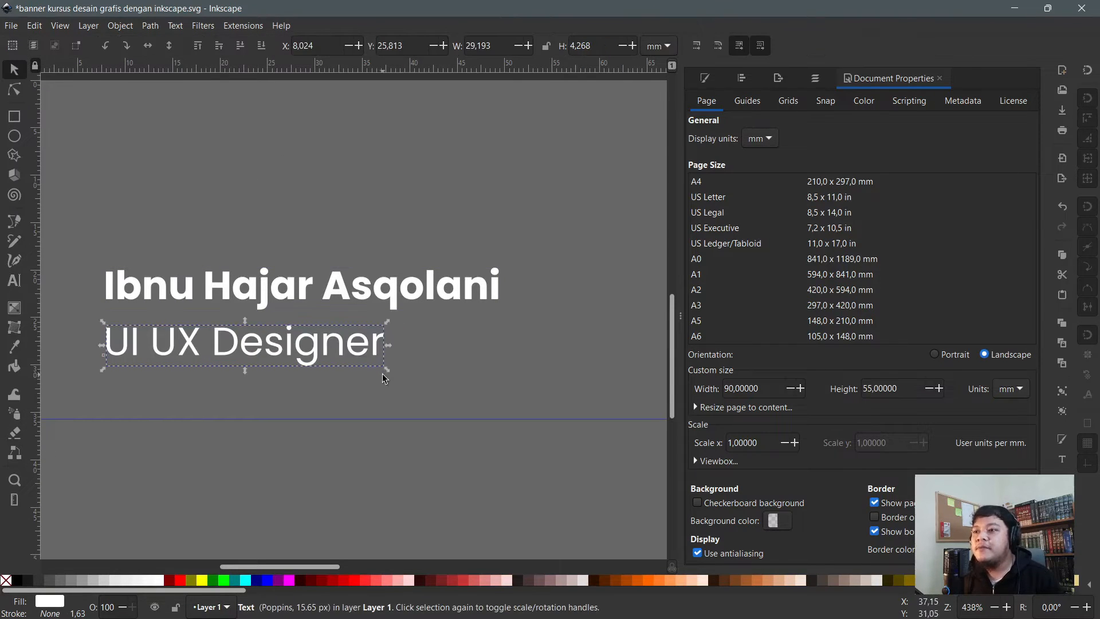
pyautogui.moveTo(385, 372); pyautogui.dragTo(349, 365)
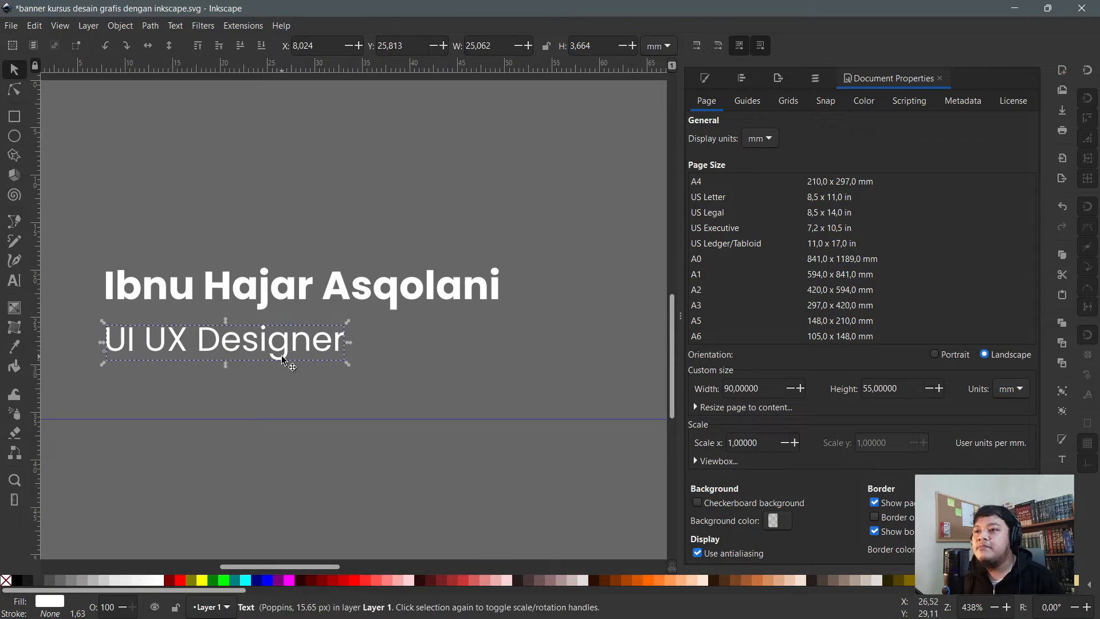
pyautogui.moveTo(276, 348); pyautogui.dragTo(276, 340)
pyautogui.moveTo(347, 355); pyautogui.dragTo(312, 352)
pyautogui.press('-')
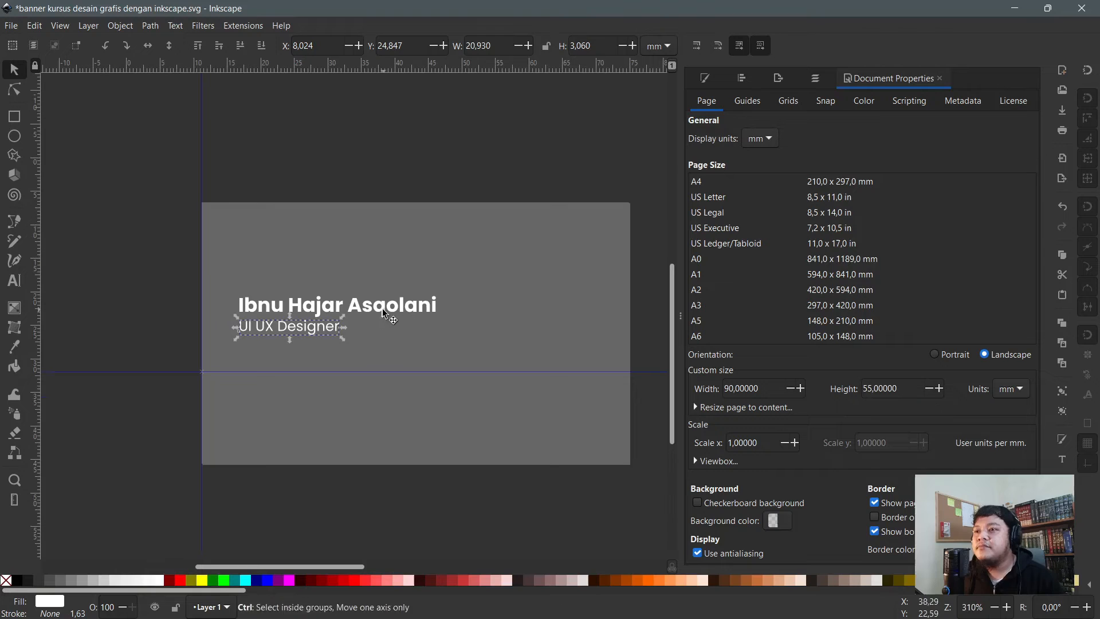
pyautogui.moveTo(61, 243); pyautogui.dragTo(495, 377)
pyautogui.moveTo(413, 308); pyautogui.dragTo(483, 325)
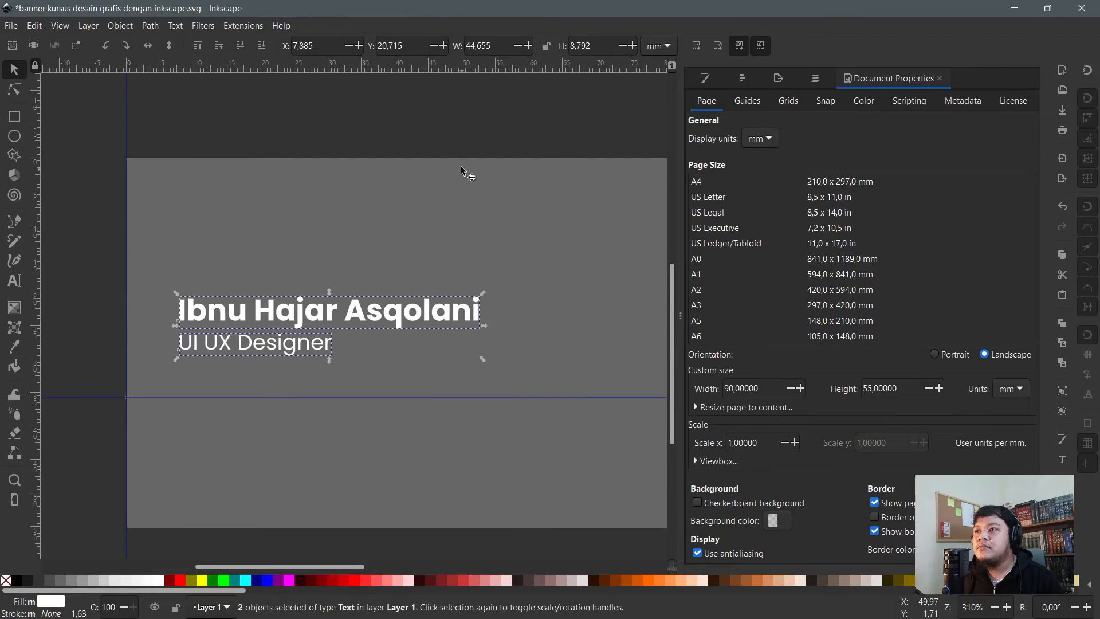
pyautogui.click(444, 123)
pyautogui.scroll(-1, 327, 210)
pyautogui.scroll(1, 327, 263)
pyautogui.scroll(1, 273, 329)
pyautogui.click(272, 327)
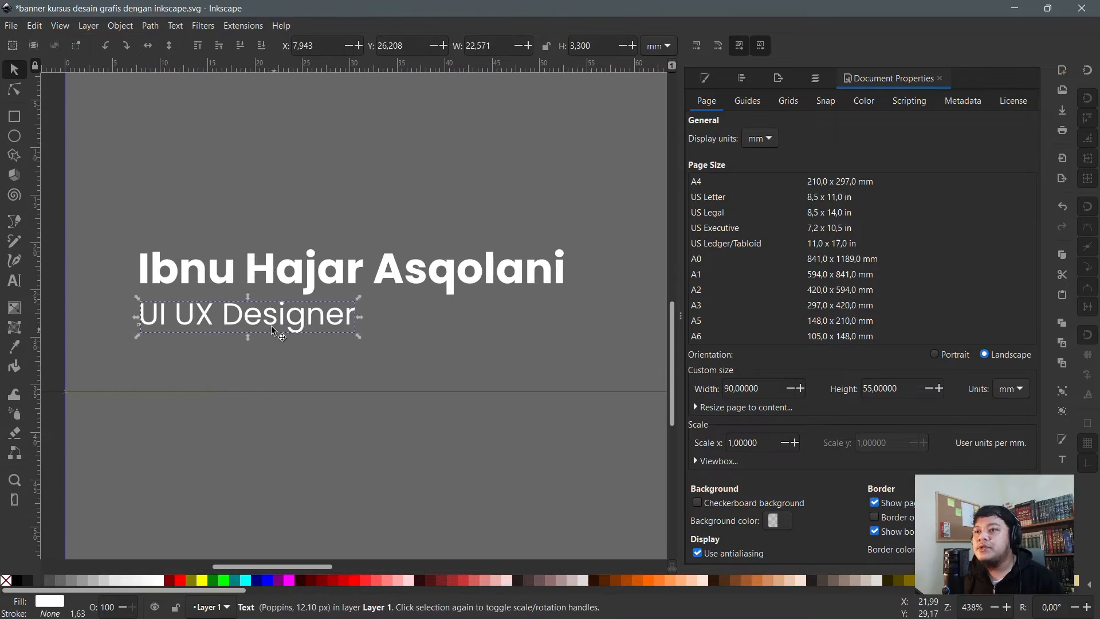
# - Duplicate the subtitle below itself and retype it as the two-line street and city address
pyautogui.hotkey('ctrl', 'd')
pyautogui.moveTo(273, 330); pyautogui.dragTo(260, 416)
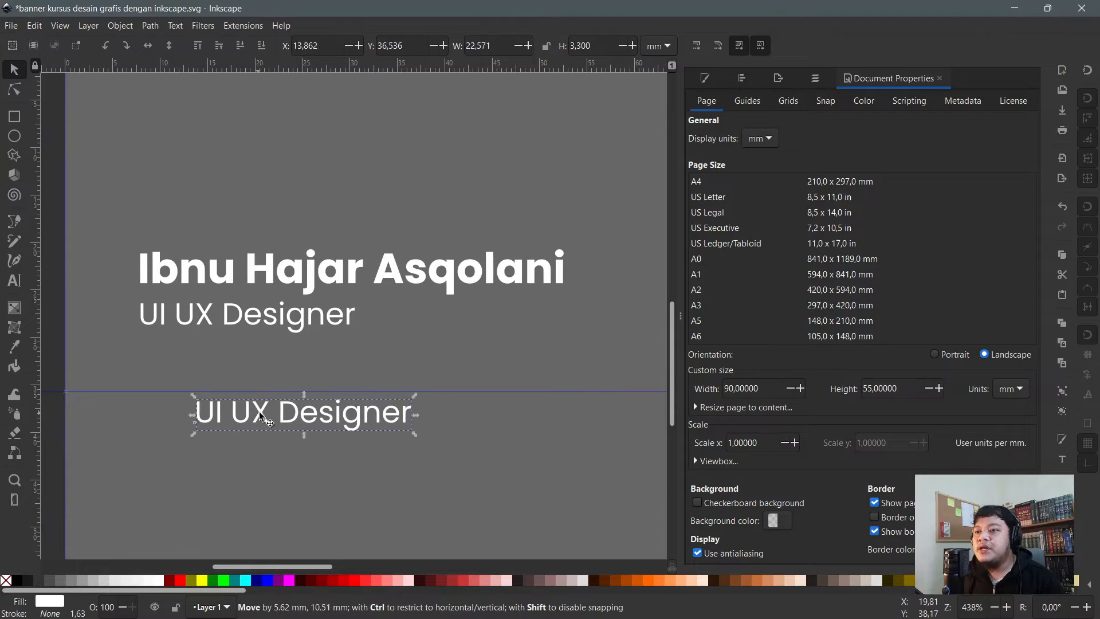
pyautogui.press('t')
pyautogui.hotkey('ctrl', 'a')
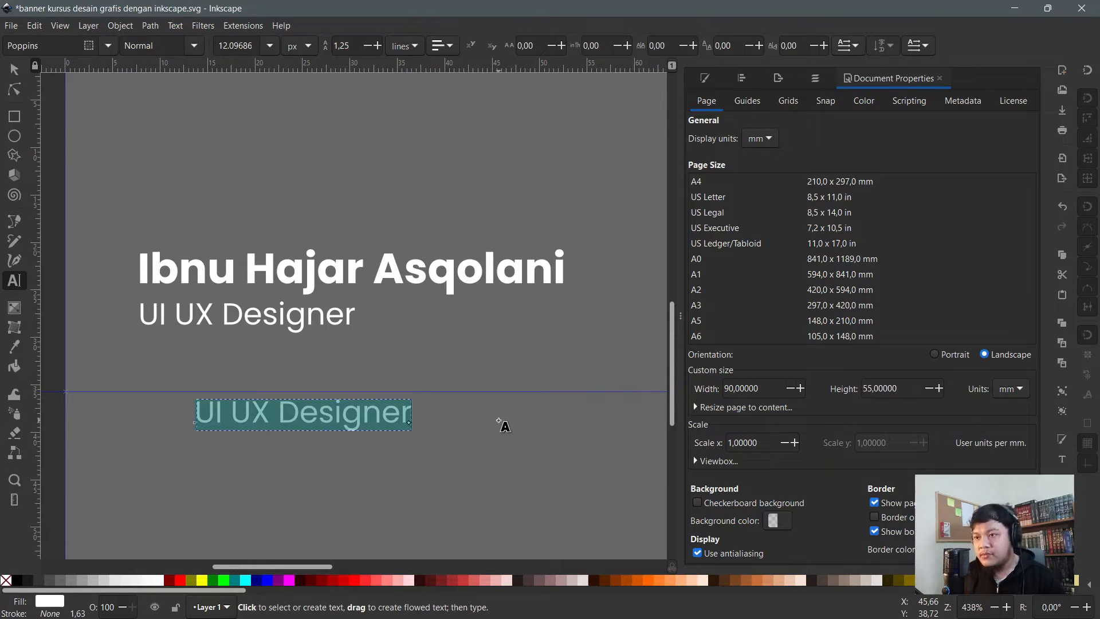
pyautogui.write('Jal')
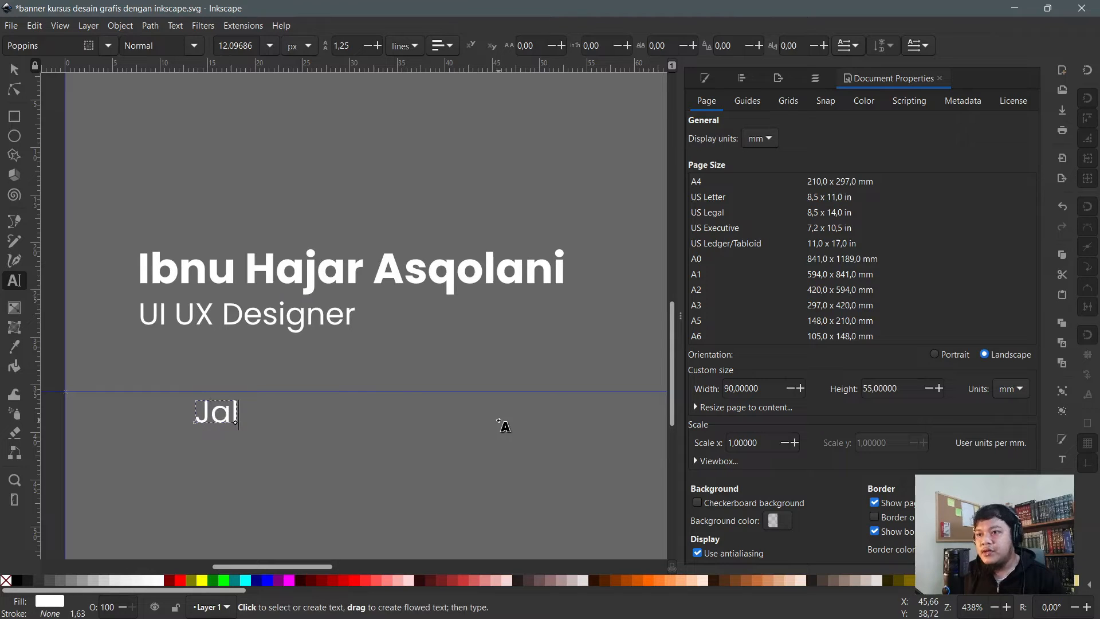
pyautogui.write('an Oml')
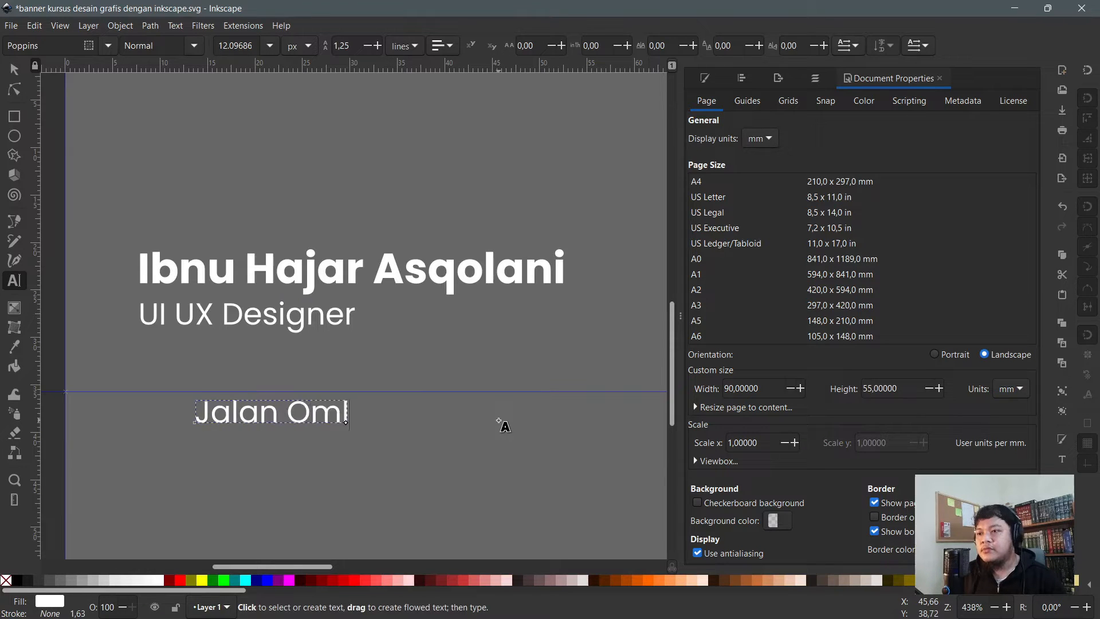
pyautogui.press('BackSpace')
pyautogui.press('BackSpace')
pyautogui.press('BackSpace')
pyautogui.write('Inkscapre')
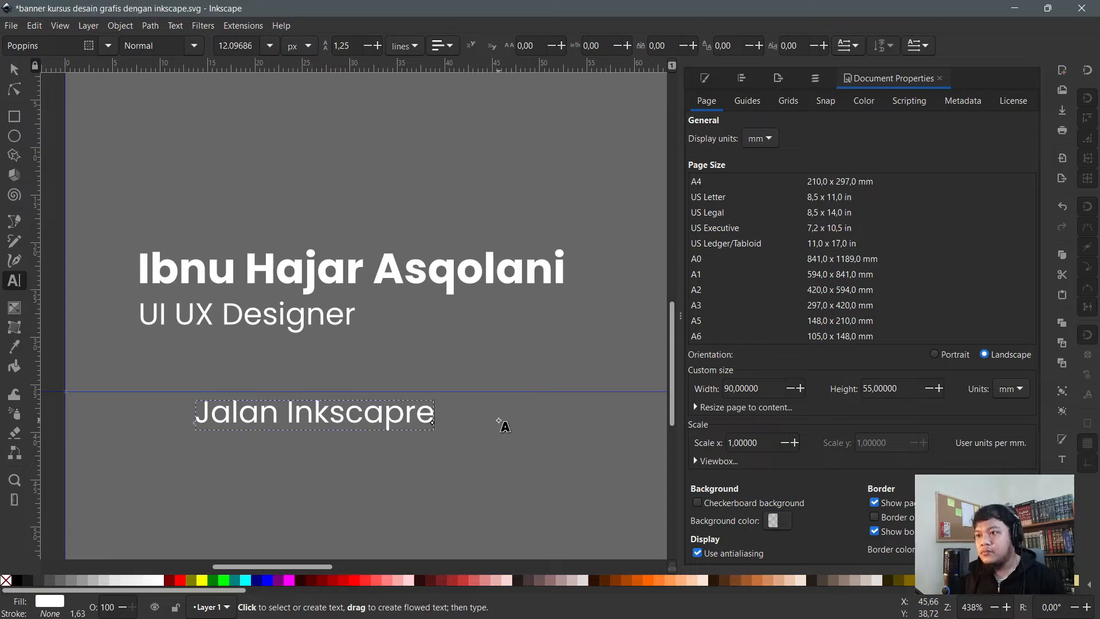
pyautogui.press('BackSpace')
pyautogui.press('BackSpace')
pyautogui.write('e Indo')
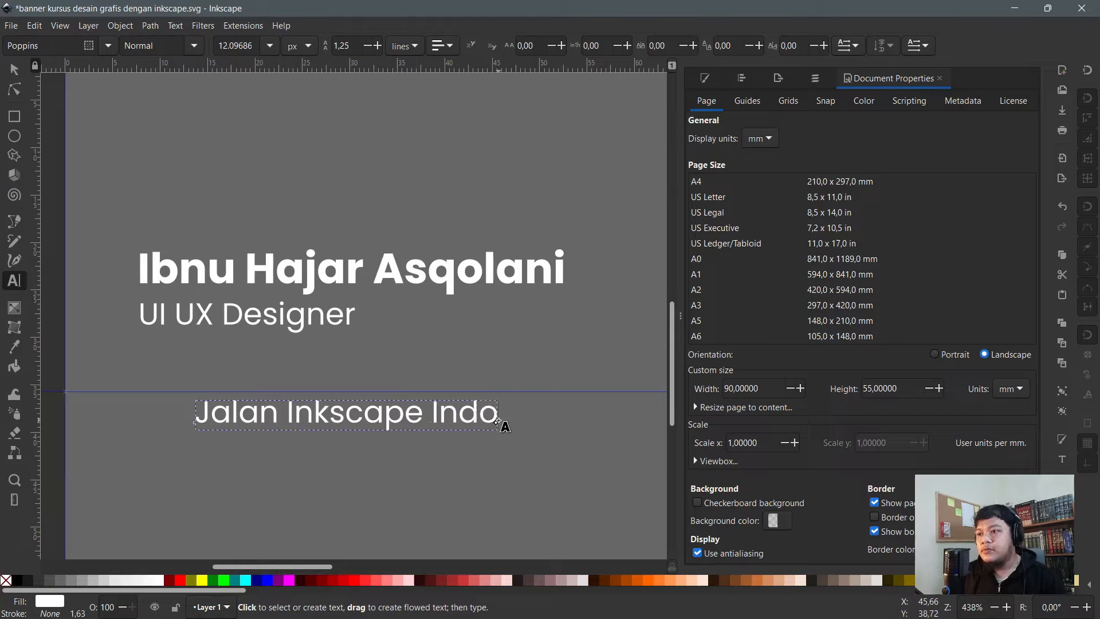
pyautogui.write('nesia ')
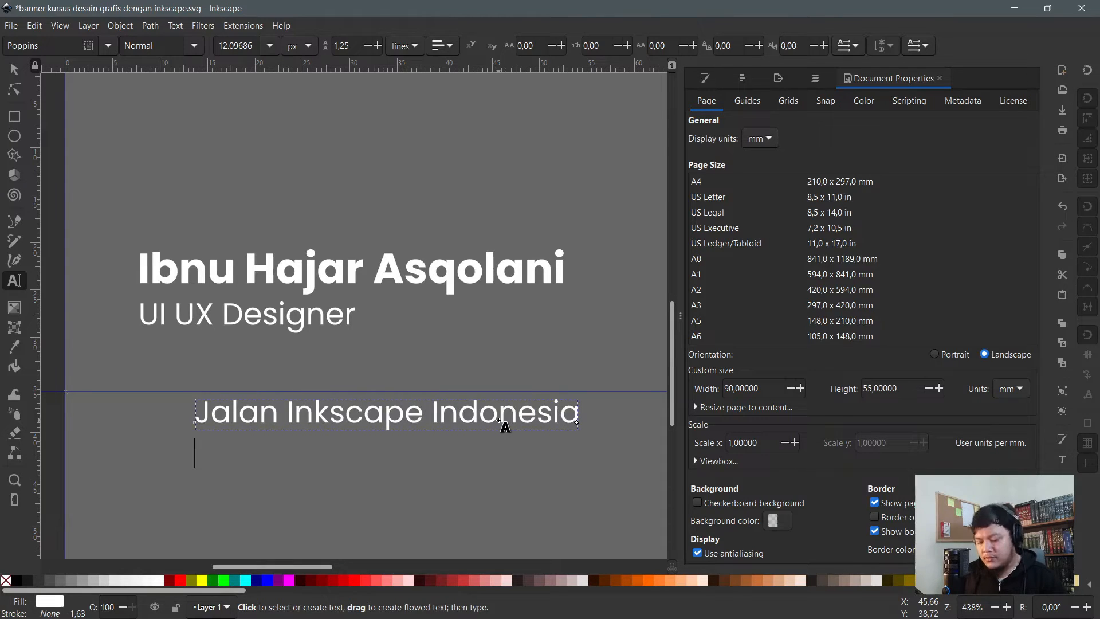
pyautogui.write('Jakarta -')
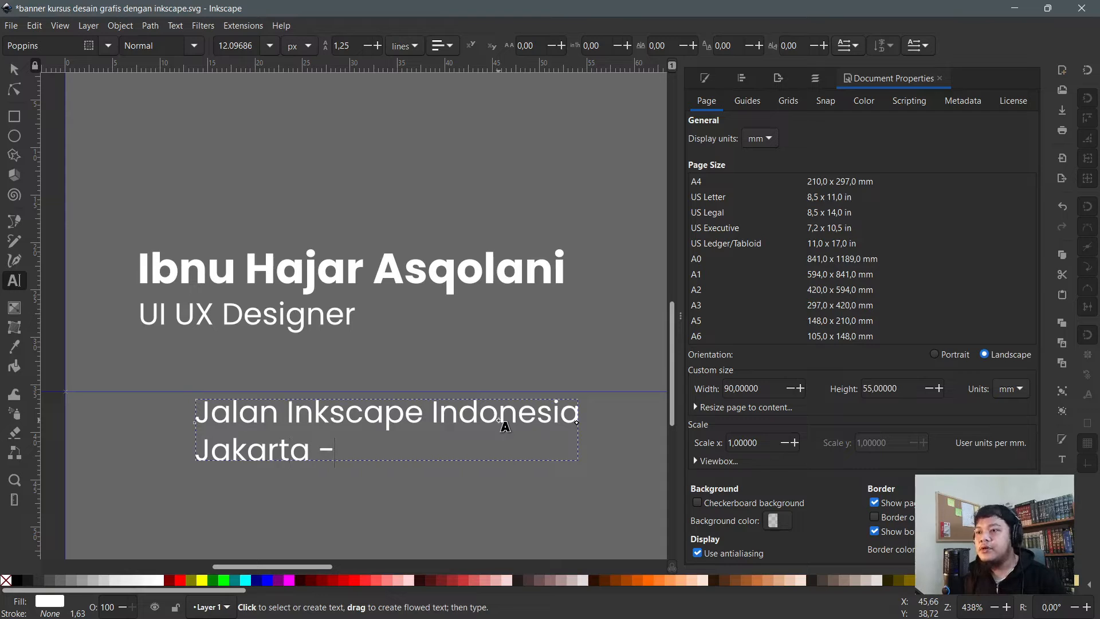
pyautogui.write(' Indonesia')
# - Scale the address text down so it is smaller than the name
pyautogui.press('F2')
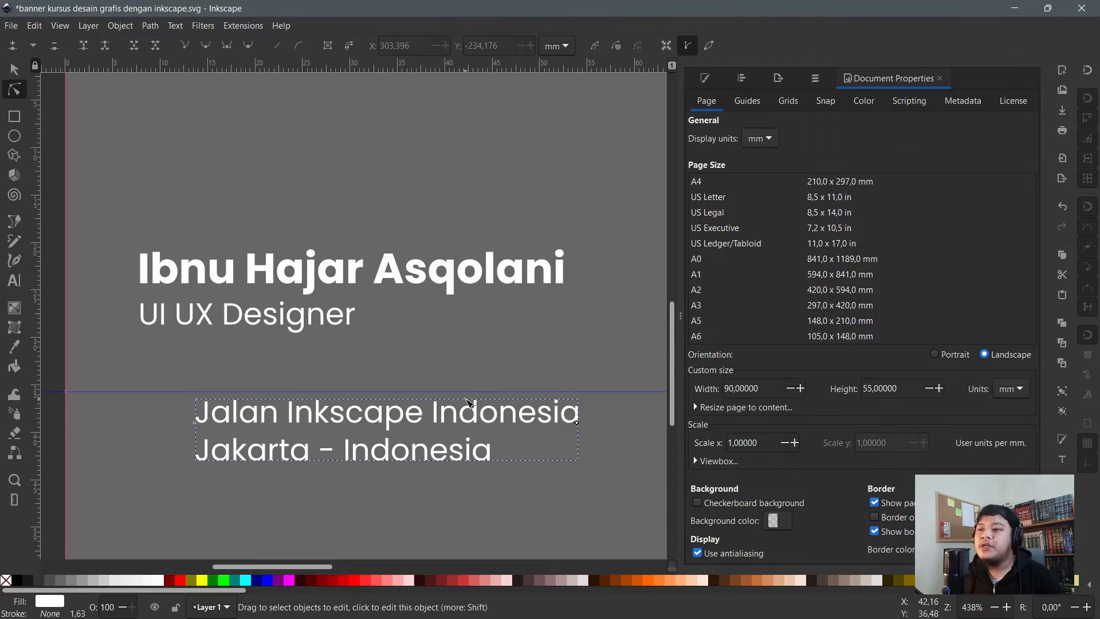
pyautogui.click(492, 312)
pyautogui.doubleClick(453, 414)
pyautogui.press('F1')
pyautogui.scroll(-1, 467, 423)
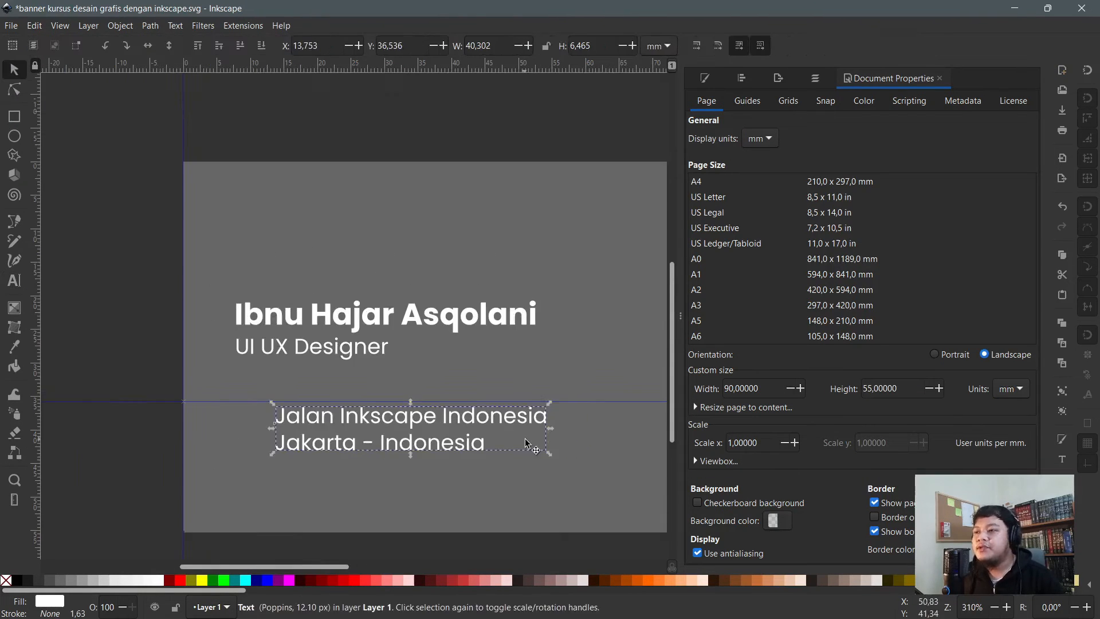
pyautogui.moveTo(548, 452); pyautogui.dragTo(461, 449)
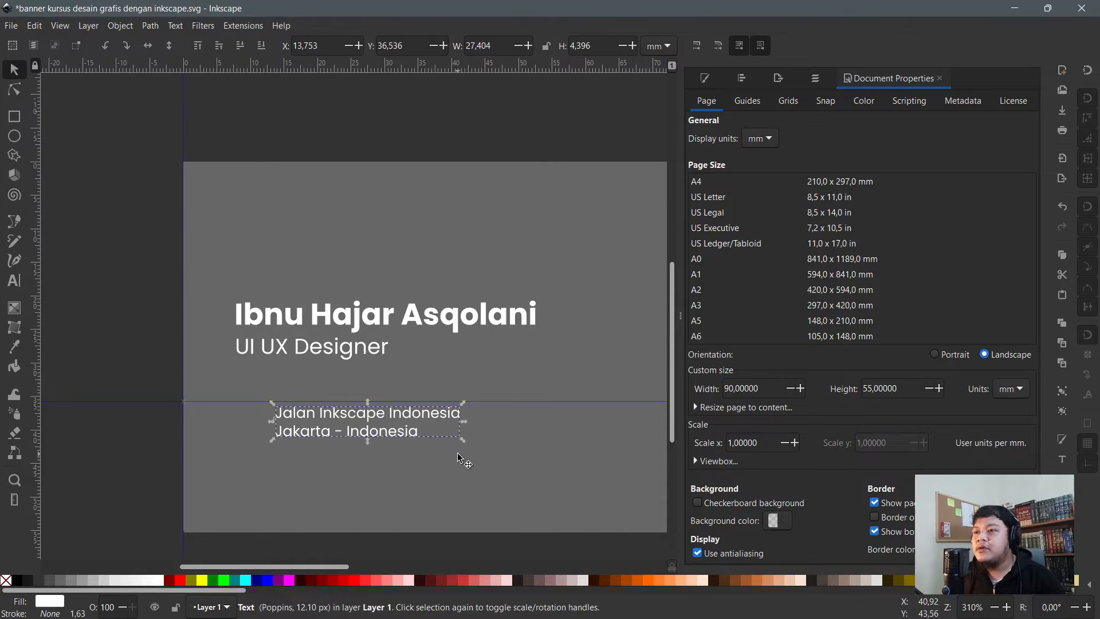
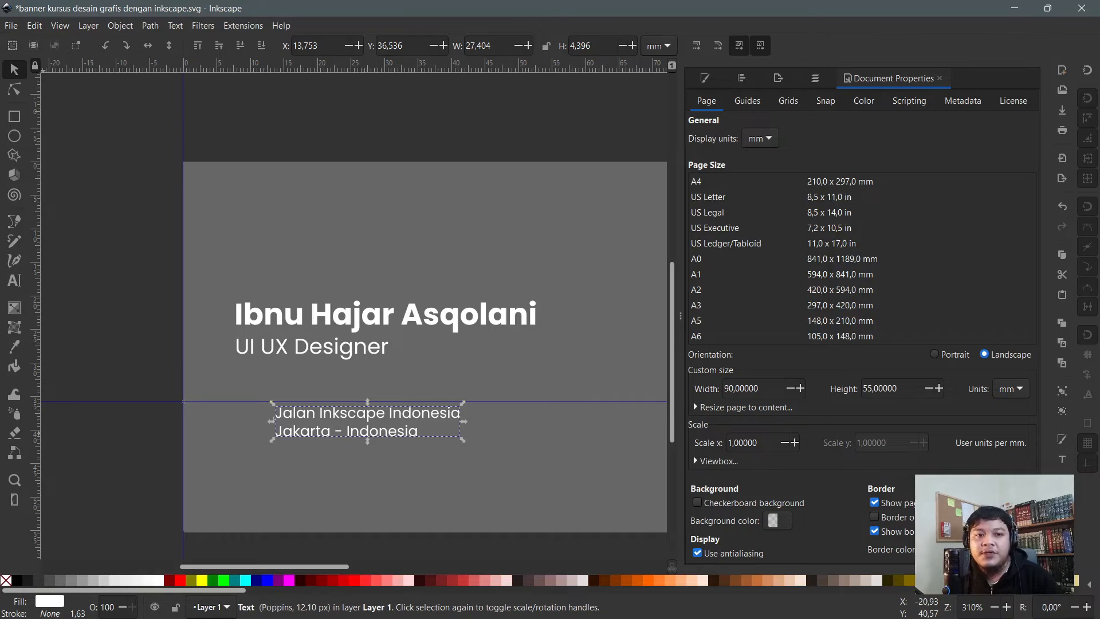
# - Duplicate the card's background rectangle and bold name to make a second card
pyautogui.click(98, 218)
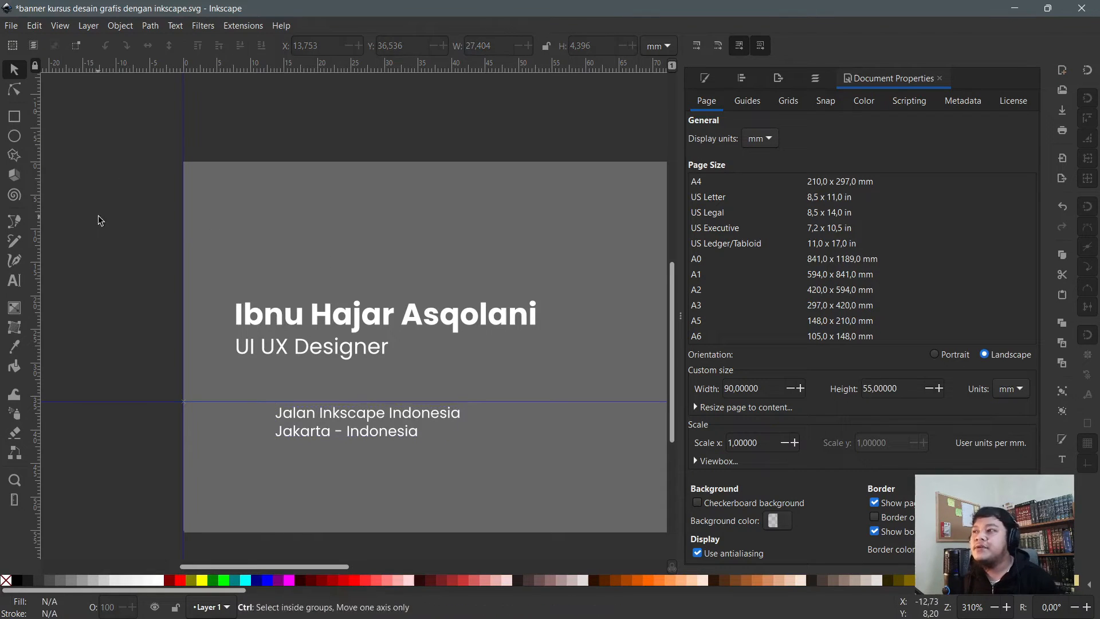
pyautogui.scroll(-2, 98, 217)
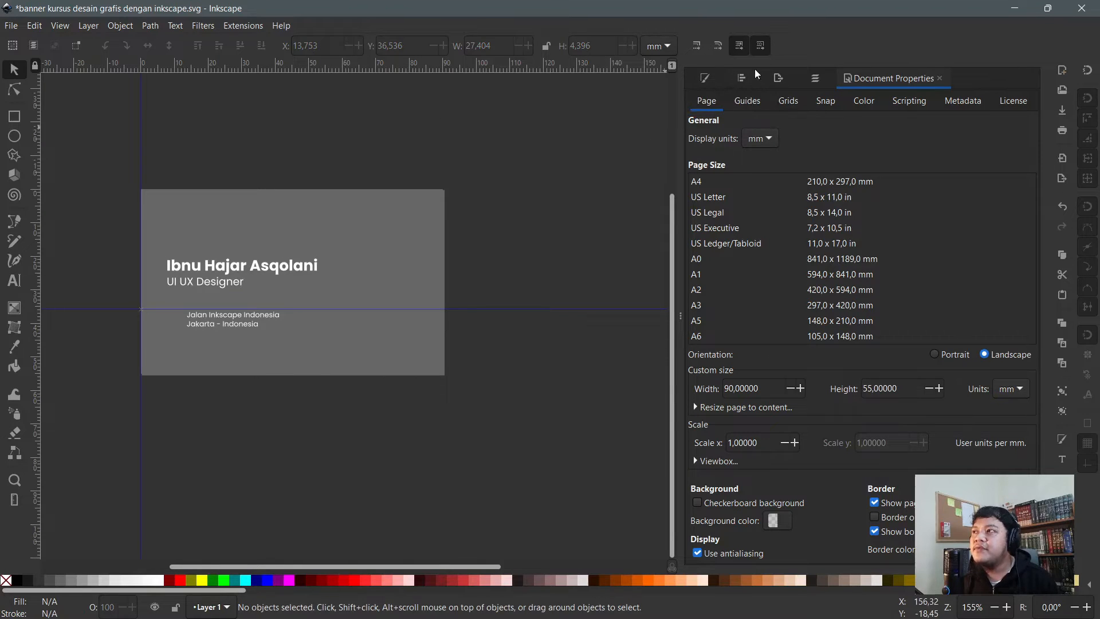
pyautogui.scroll(1, 229, 210)
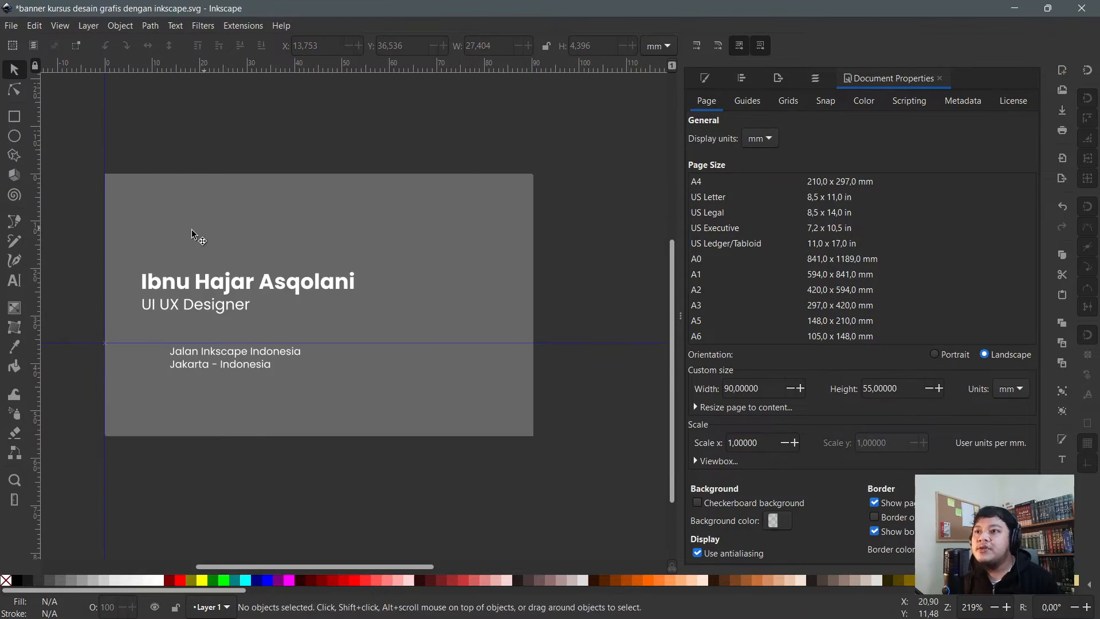
pyautogui.click(263, 252)
pyautogui.keyDown('shift'); pyautogui.click(252, 281); pyautogui.keyUp('shift')
pyautogui.scroll(-1, 136, 212)
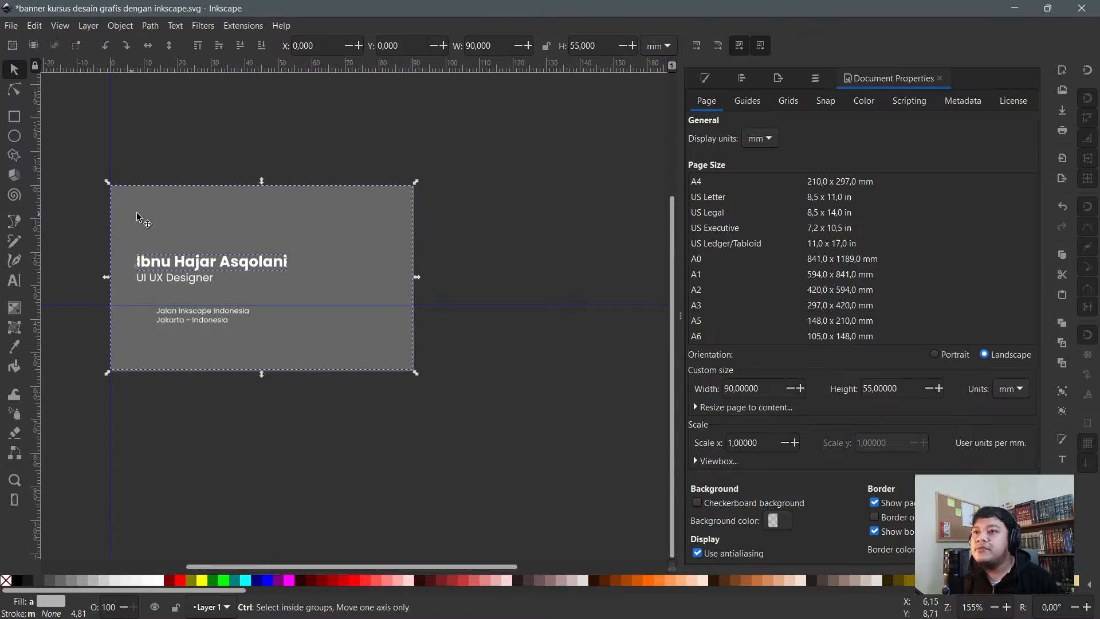
pyautogui.moveTo(137, 212); pyautogui.dragTo(479, 216)
pyautogui.hotkey('ctrl', 'z')
pyautogui.hotkey('ctrl', 'd')
pyautogui.scroll(-1, 162, 216)
pyautogui.scroll(1, 412, 207)
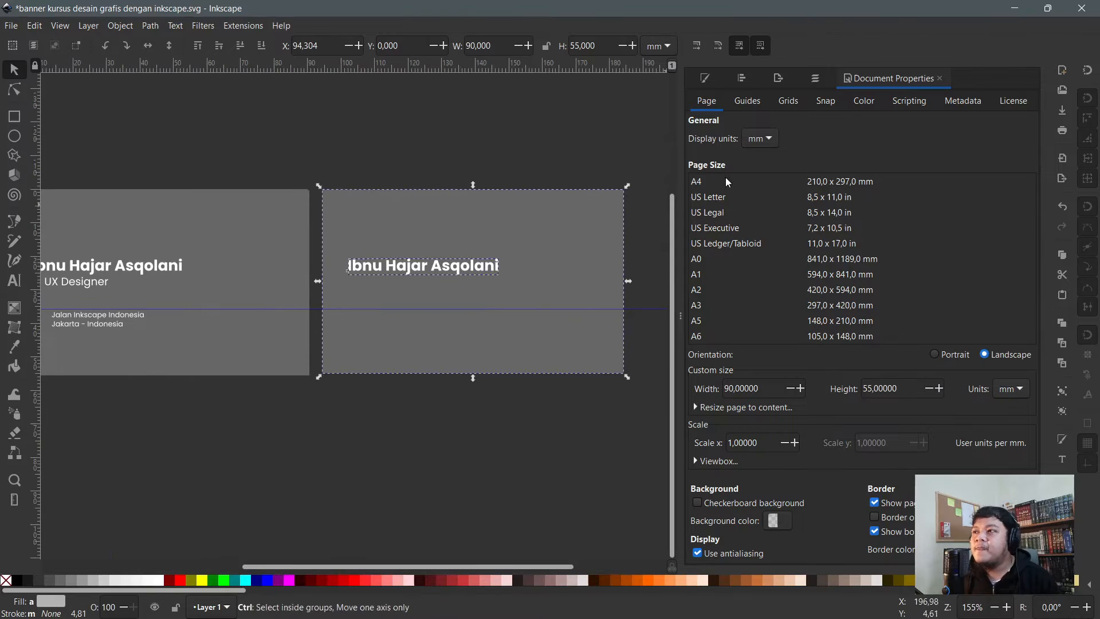
# - Set Align and Distribute to align relative to the Selection Area
pyautogui.click(740, 79)
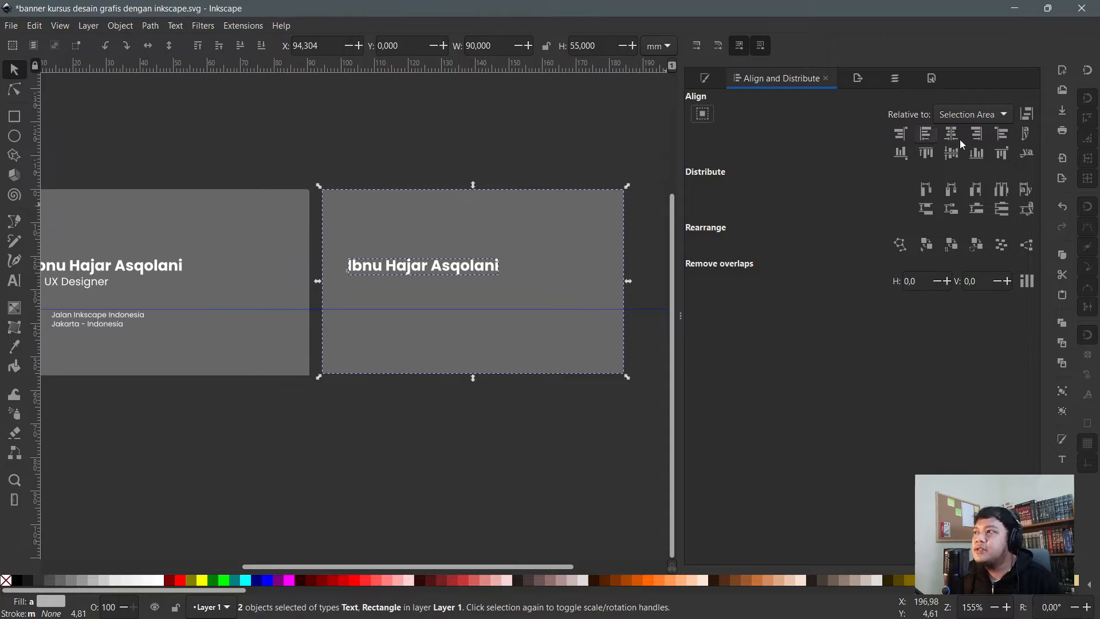
pyautogui.click(967, 115)
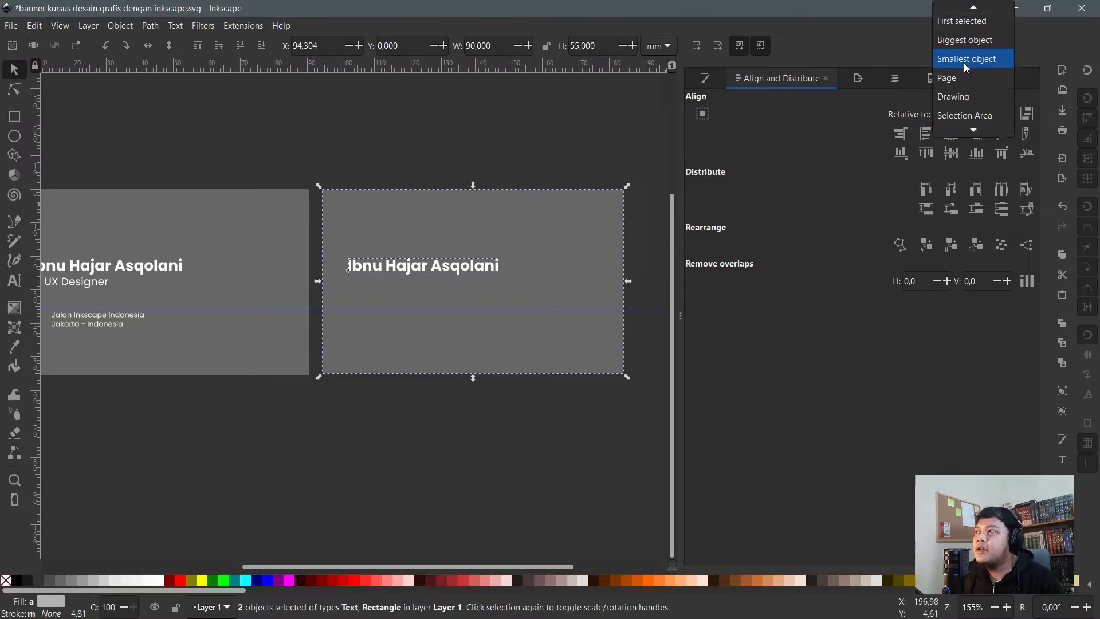
pyautogui.scroll(1, 972, 42)
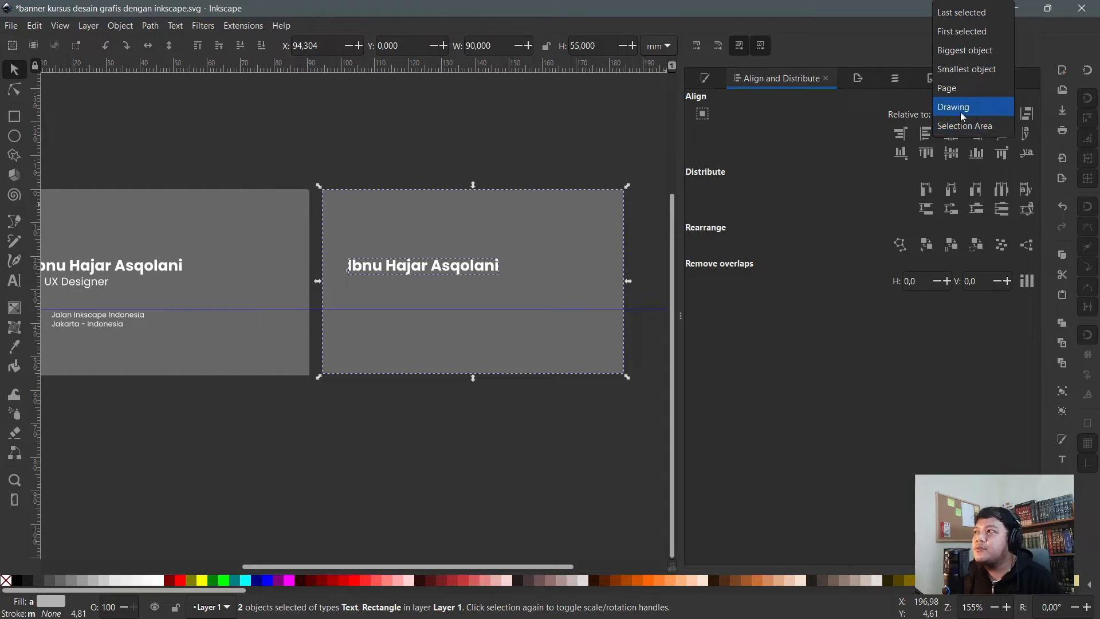
pyautogui.click(972, 126)
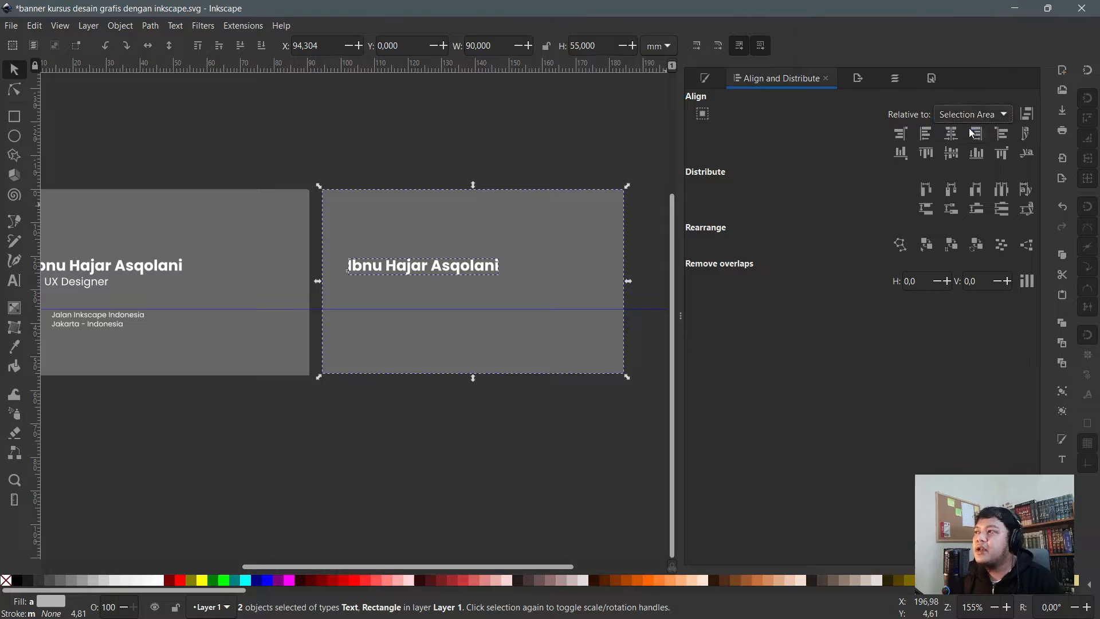
# - Align the name flush to the second card's bottom-left corner
pyautogui.click(332, 146)
pyautogui.moveTo(286, 130)
pyautogui.mouseDown()
pyautogui.moveTo(448, 235)
pyautogui.moveTo(641, 385)
pyautogui.moveTo(651, 431)
pyautogui.moveTo(297, 123)
pyautogui.mouseUp()
pyautogui.click(655, 426)
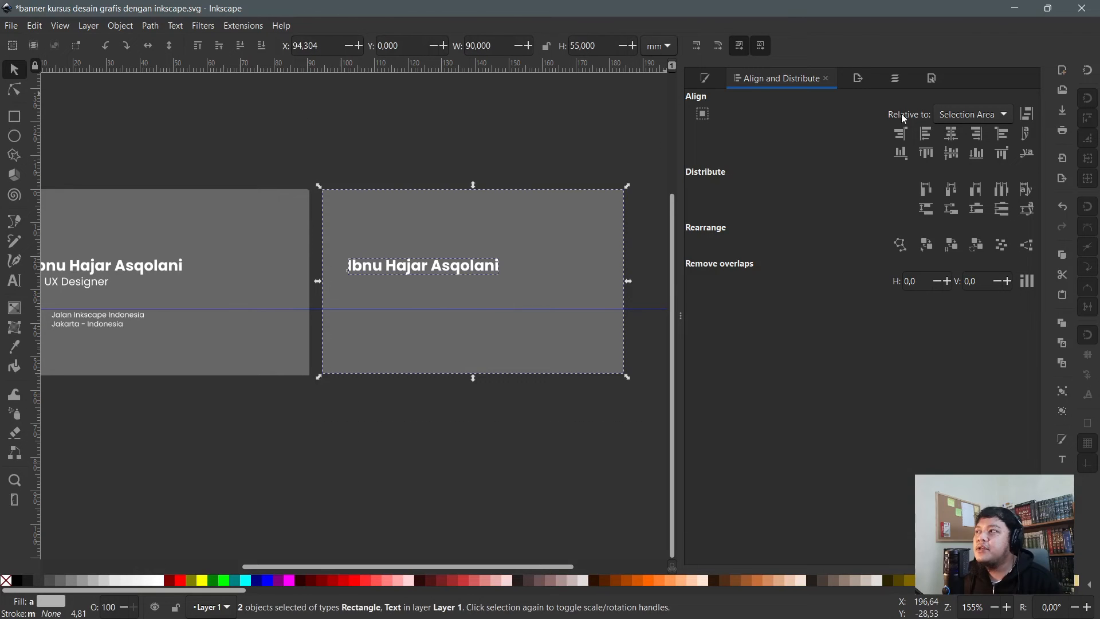
pyautogui.click(952, 136)
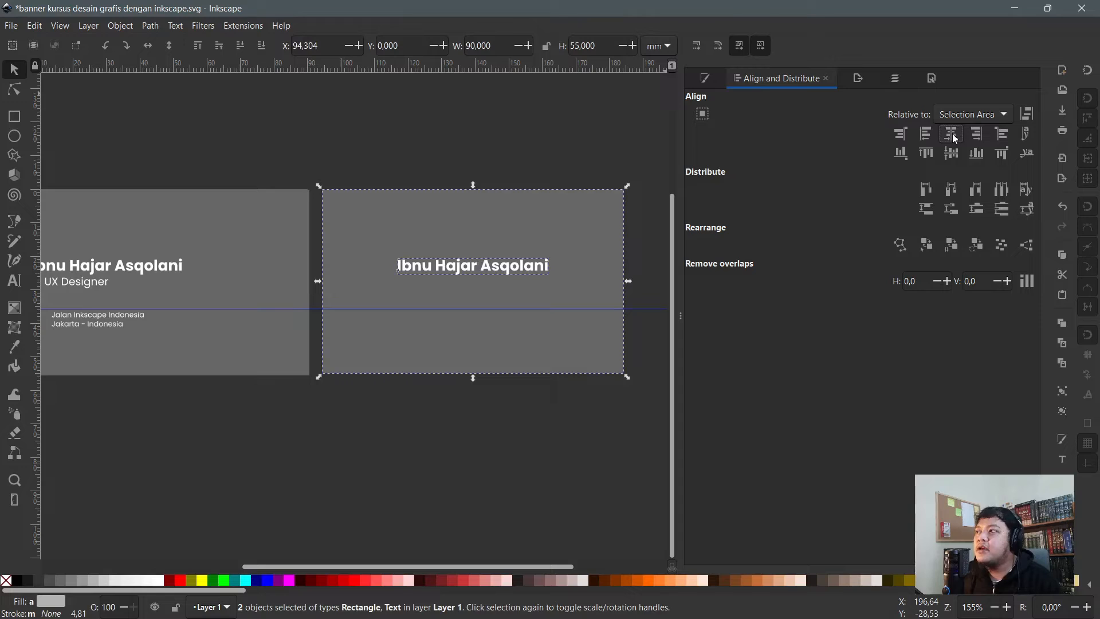
pyautogui.click(954, 159)
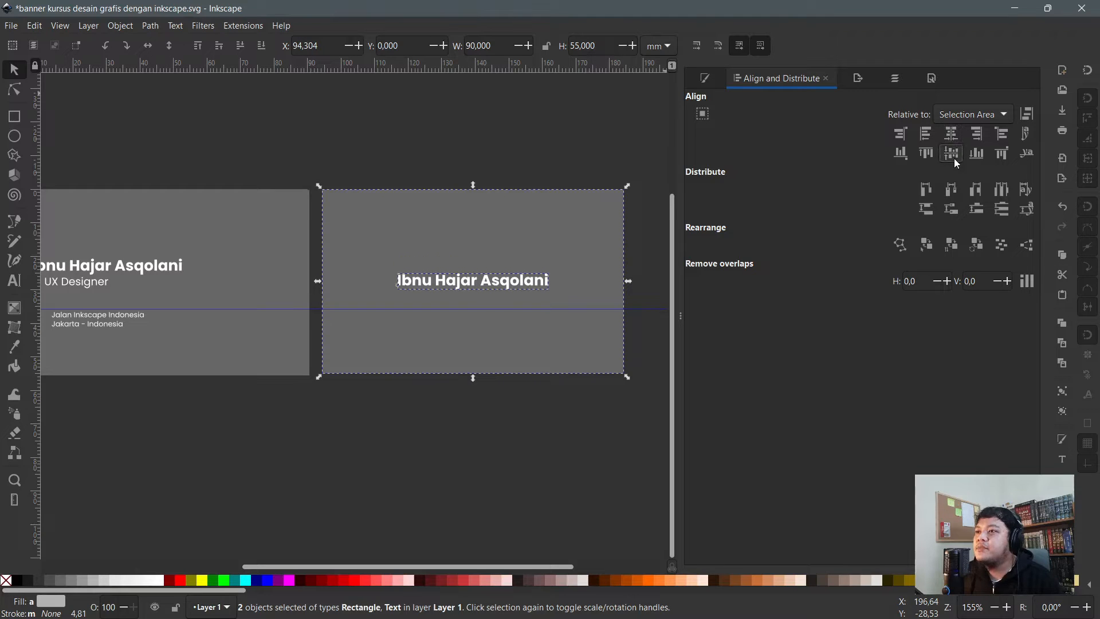
pyautogui.click(980, 138)
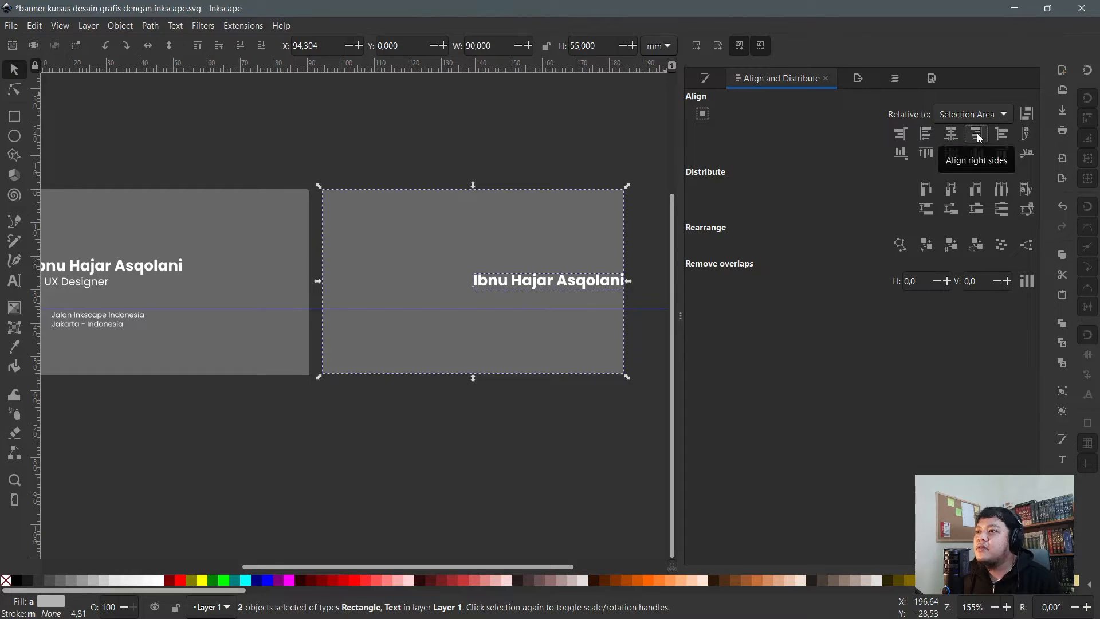
pyautogui.click(924, 136)
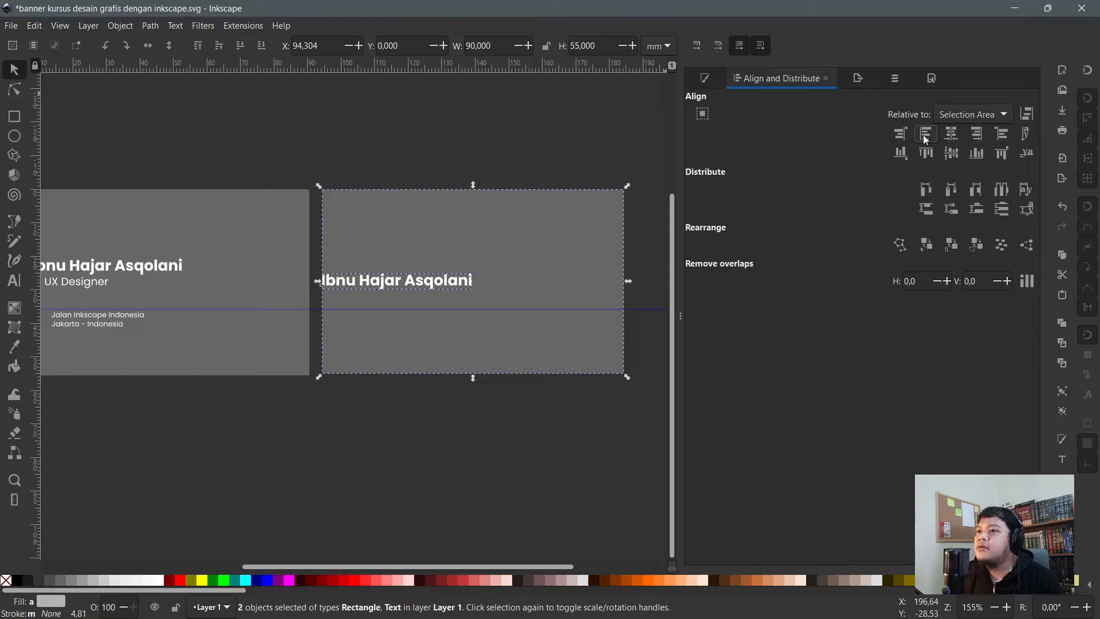
pyautogui.click(928, 154)
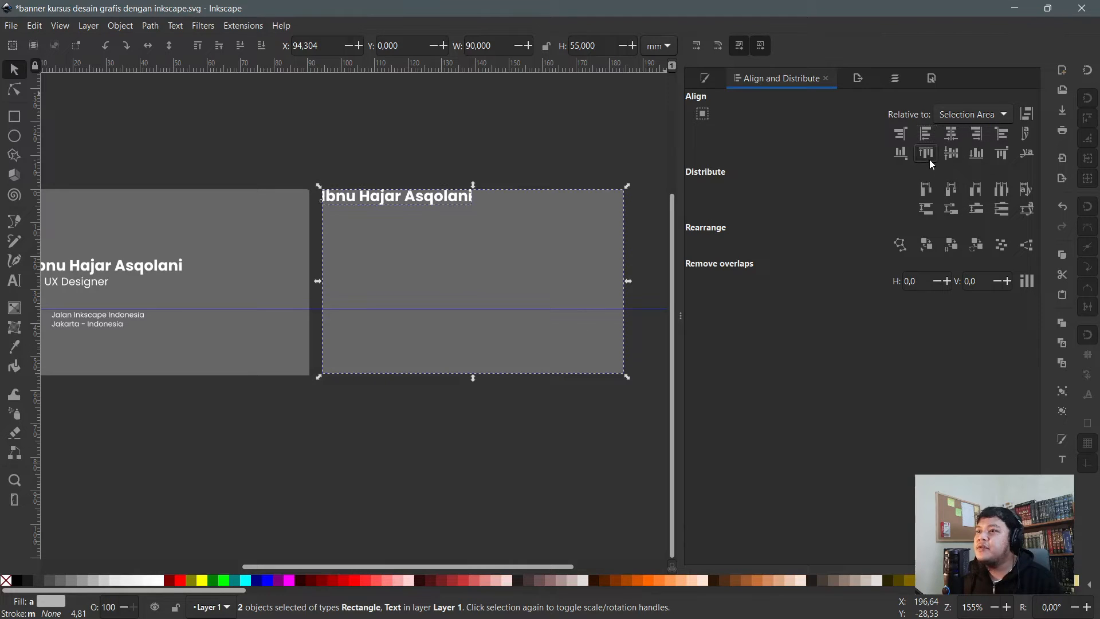
pyautogui.click(976, 154)
pyautogui.click(587, 164)
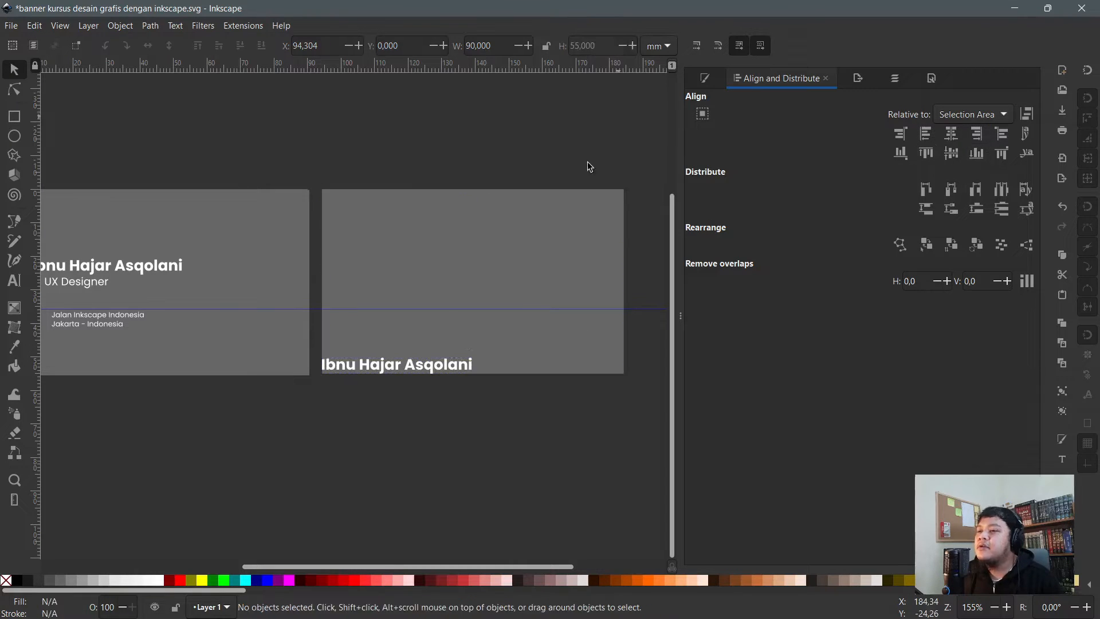
# - Duplicate the name twice and stack the three copies vertically on the second card
pyautogui.click(406, 370)
pyautogui.hotkey('ctrl', 'd')
pyautogui.moveTo(406, 369); pyautogui.dragTo(419, 273)
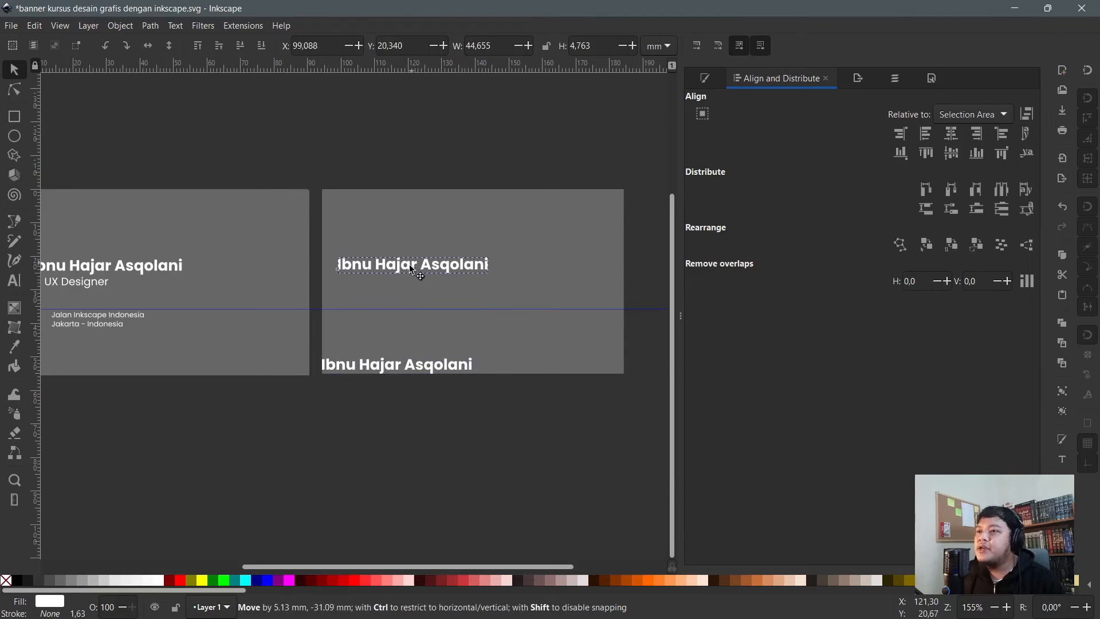
pyautogui.click(388, 367)
pyautogui.hotkey('ctrl', 'd')
pyautogui.moveTo(388, 366); pyautogui.dragTo(390, 299)
pyautogui.click(401, 370)
pyautogui.moveTo(401, 371); pyautogui.dragTo(414, 347)
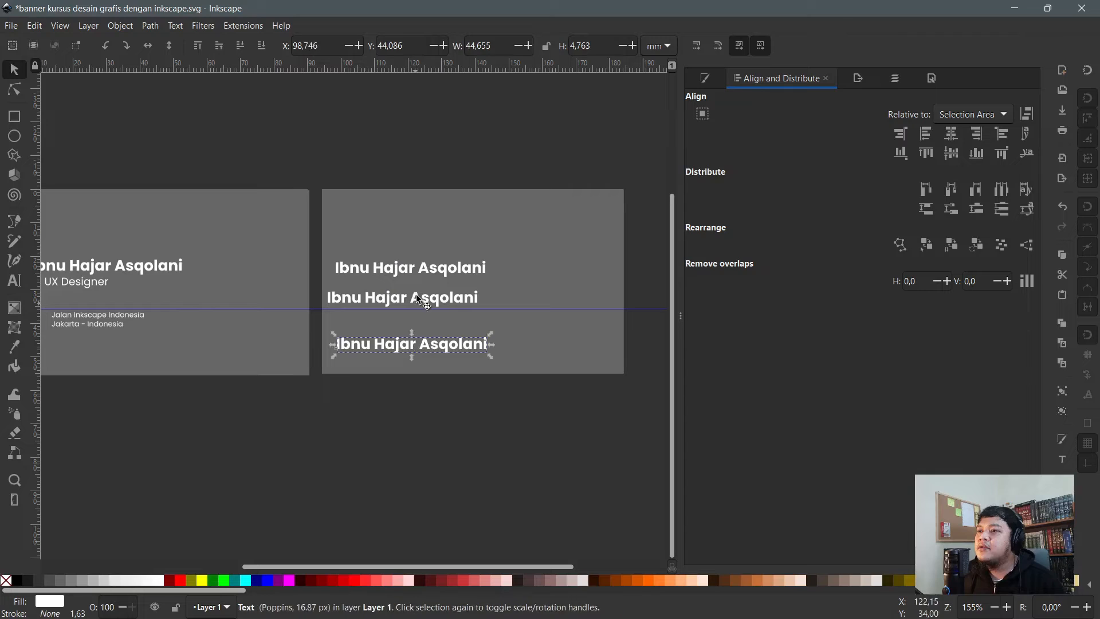
pyautogui.moveTo(345, 307); pyautogui.dragTo(357, 308)
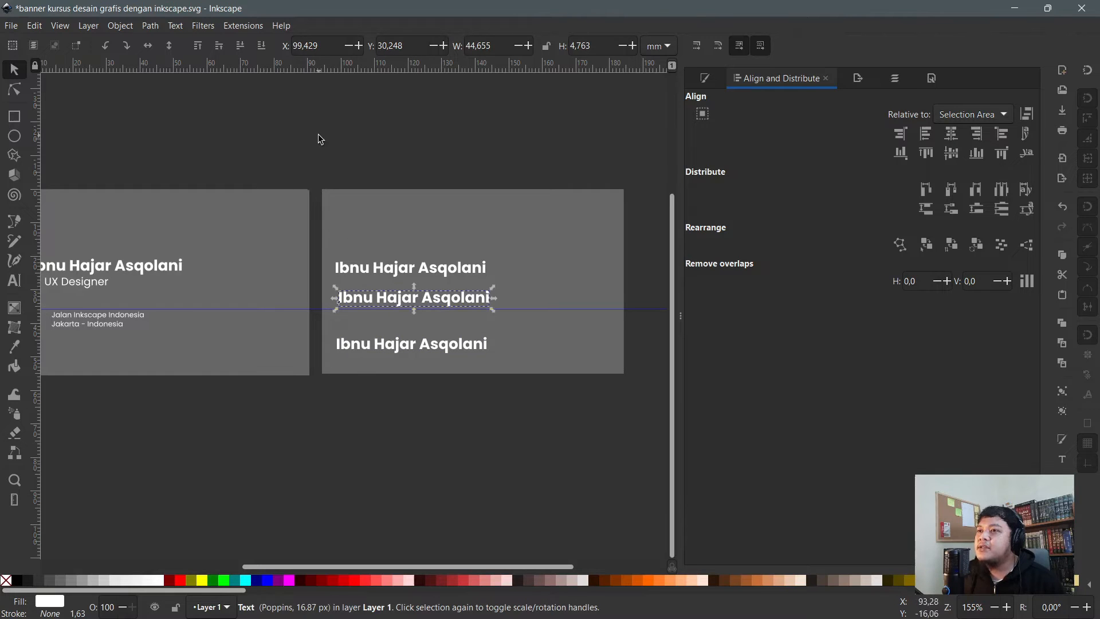
# - Make the vertical gaps between the three names equal, shift them up-right, and group them
pyautogui.moveTo(306, 135); pyautogui.dragTo(524, 387)
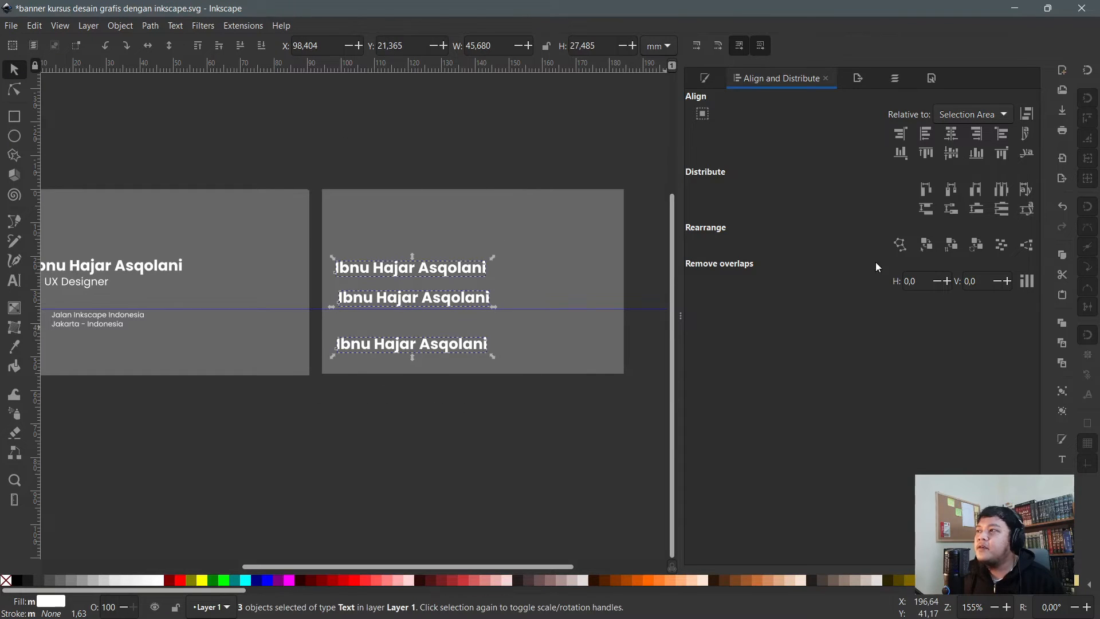
pyautogui.click(1003, 212)
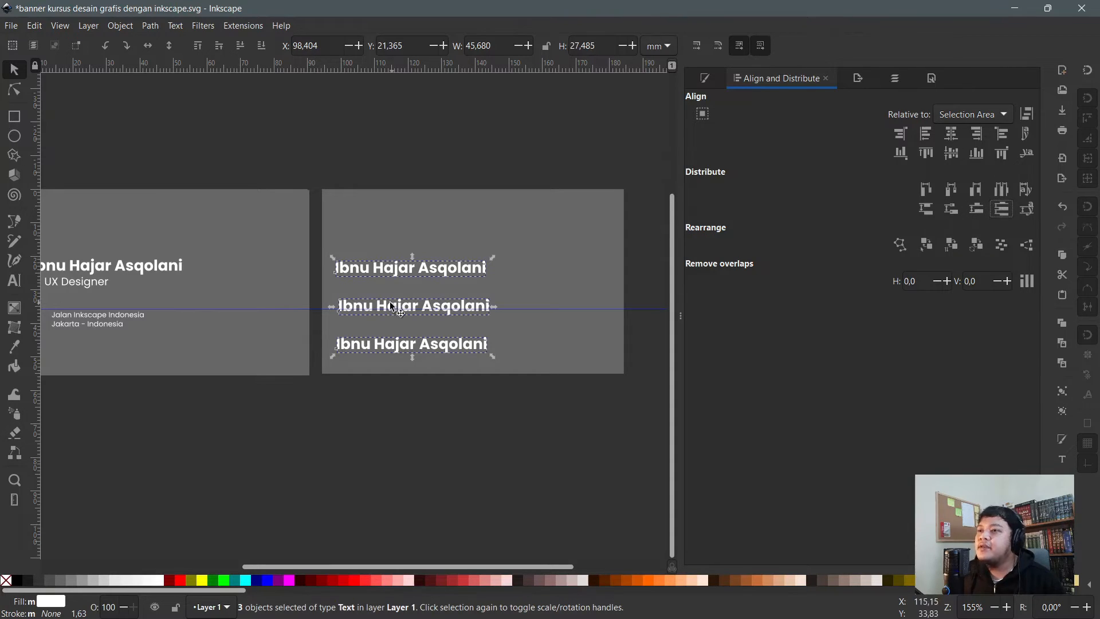
pyautogui.scroll(2, 391, 305)
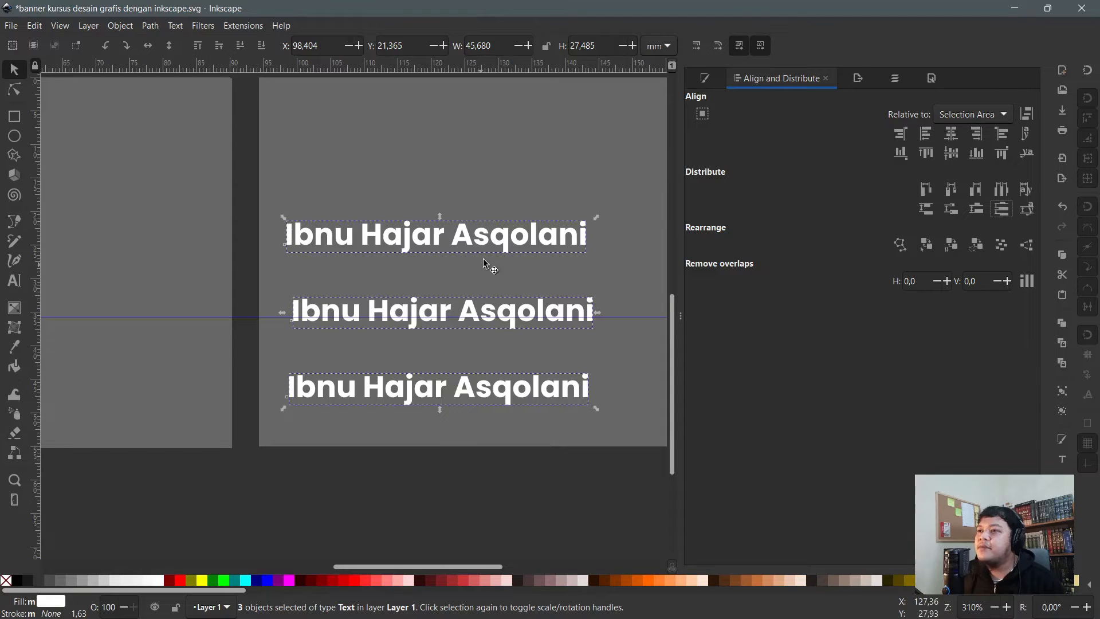
pyautogui.scroll(-2, 504, 292)
pyautogui.moveTo(510, 269); pyautogui.dragTo(531, 255)
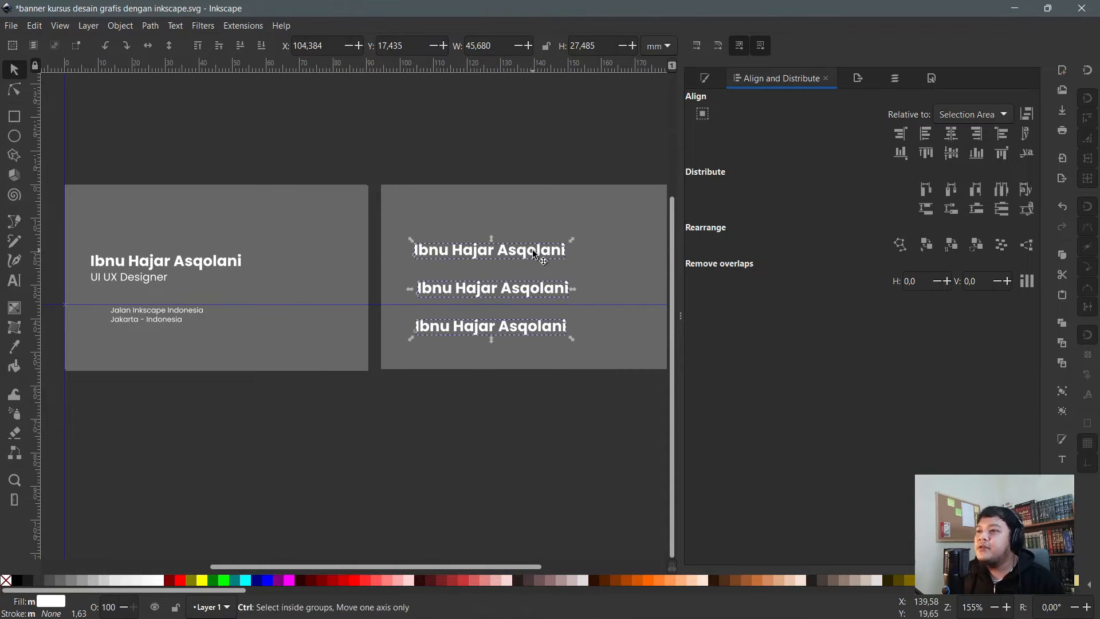
pyautogui.hotkey('ctrl', 'g')
# - Center the three-name group horizontally and vertically on the second card
pyautogui.keyDown('shift'); pyautogui.click(575, 210); pyautogui.keyUp('shift')
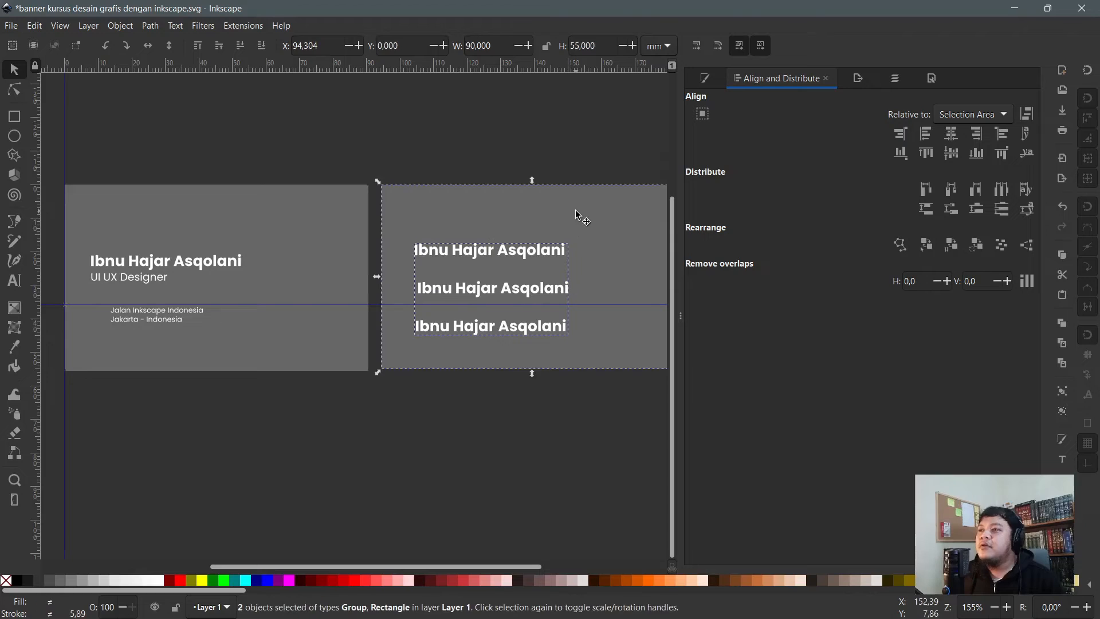
pyautogui.scroll(-1, 395, 197)
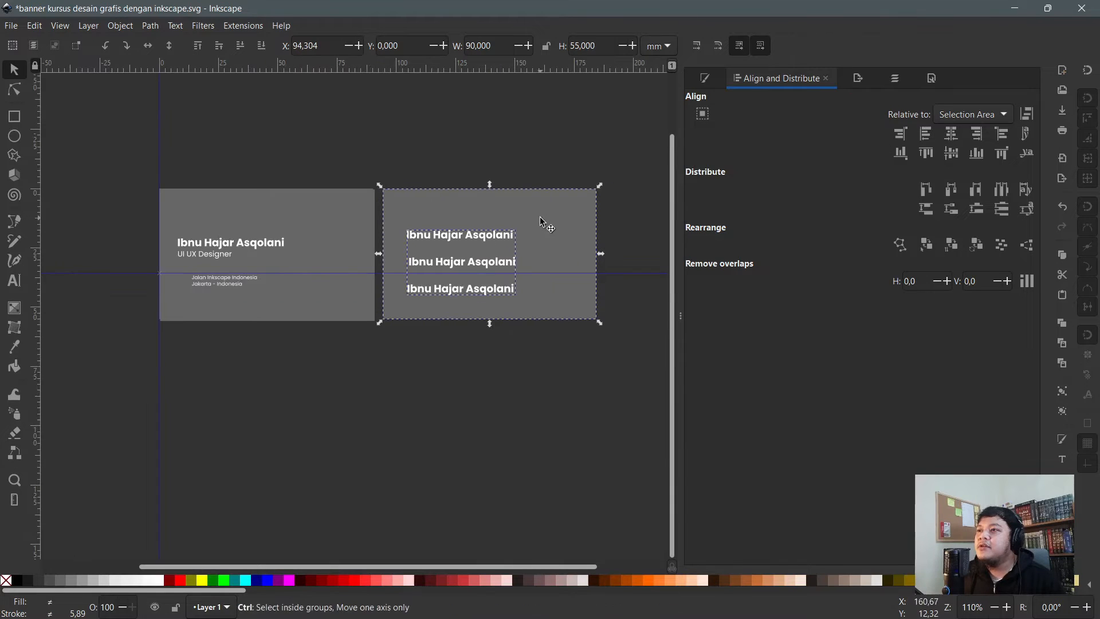
pyautogui.click(953, 156)
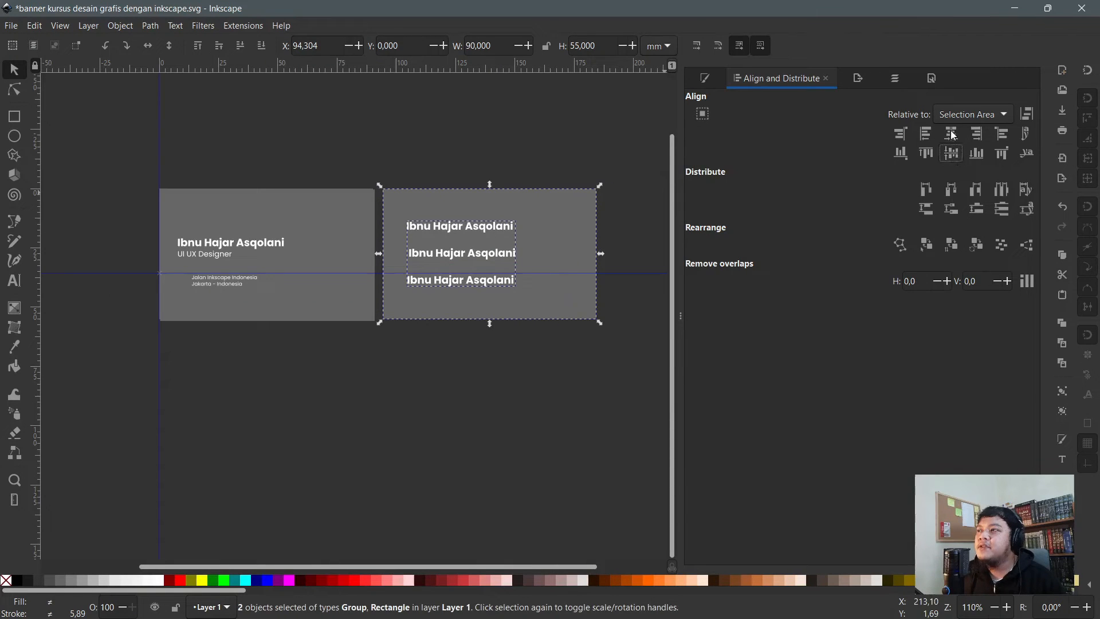
pyautogui.click(952, 135)
pyautogui.click(978, 132)
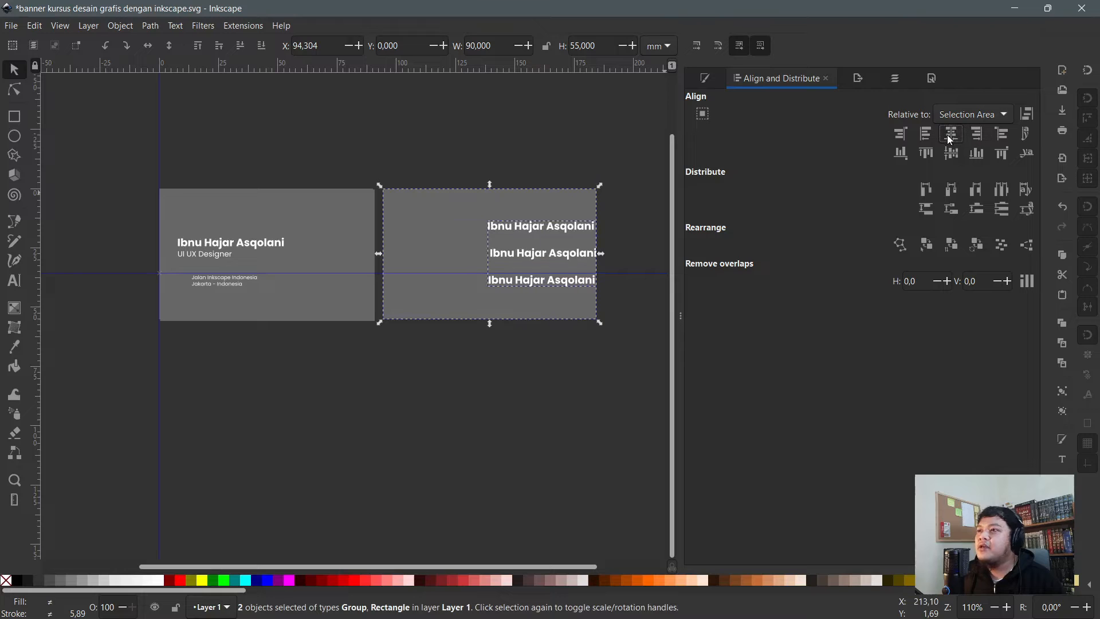
pyautogui.click(949, 134)
pyautogui.click(348, 147)
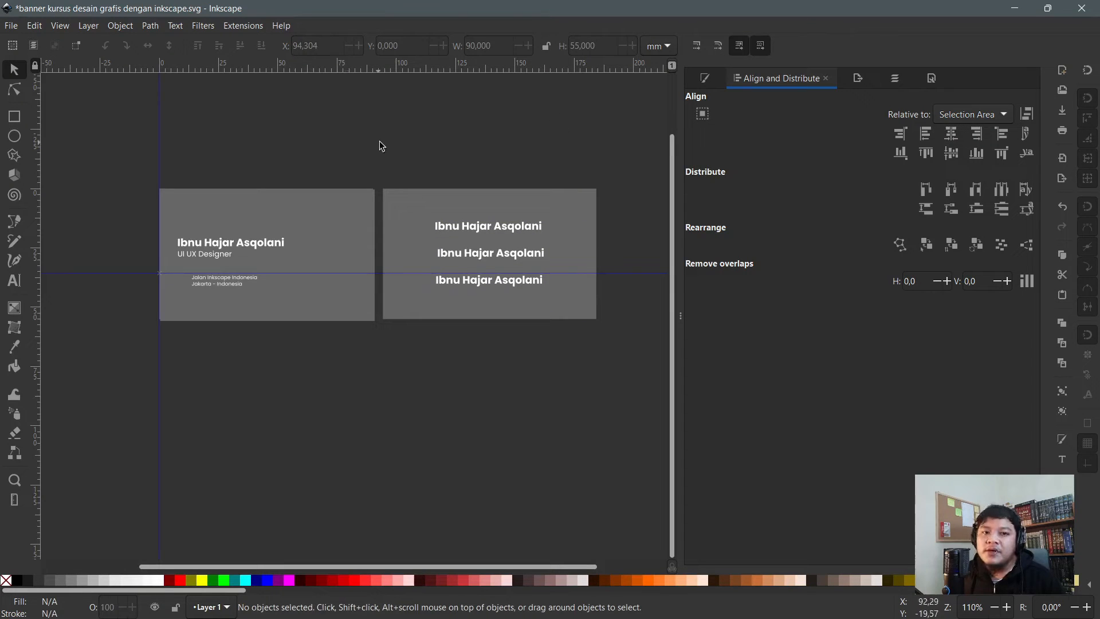
# - Delete the second card with its names and zoom in on the remaining card
pyautogui.moveTo(381, 130); pyautogui.dragTo(666, 389)
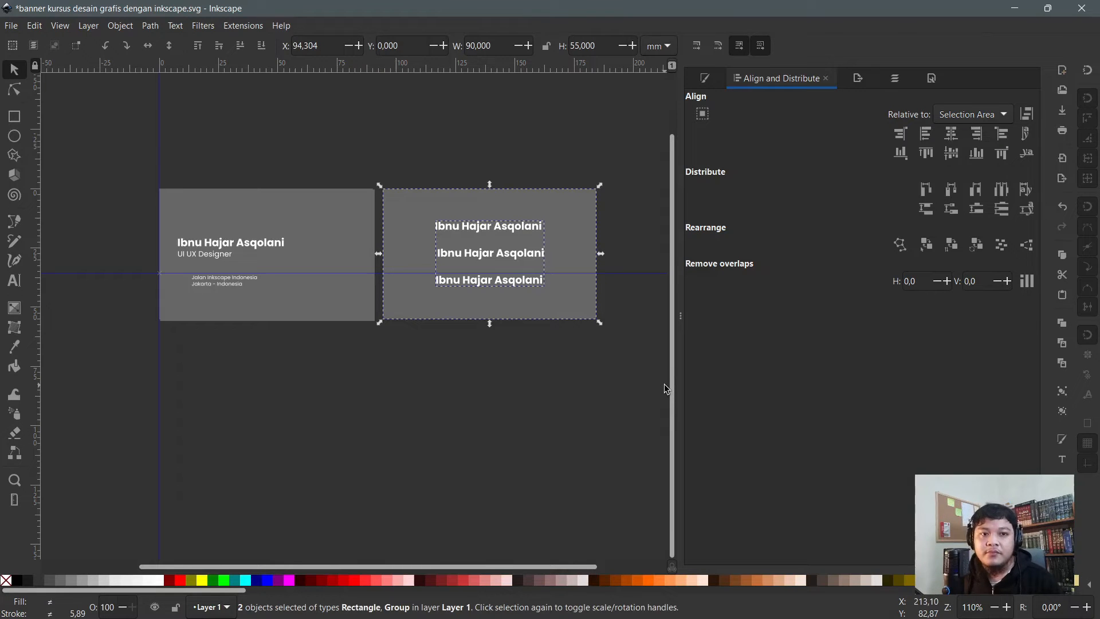
pyautogui.press('Delete')
pyautogui.scroll(2, 202, 286)
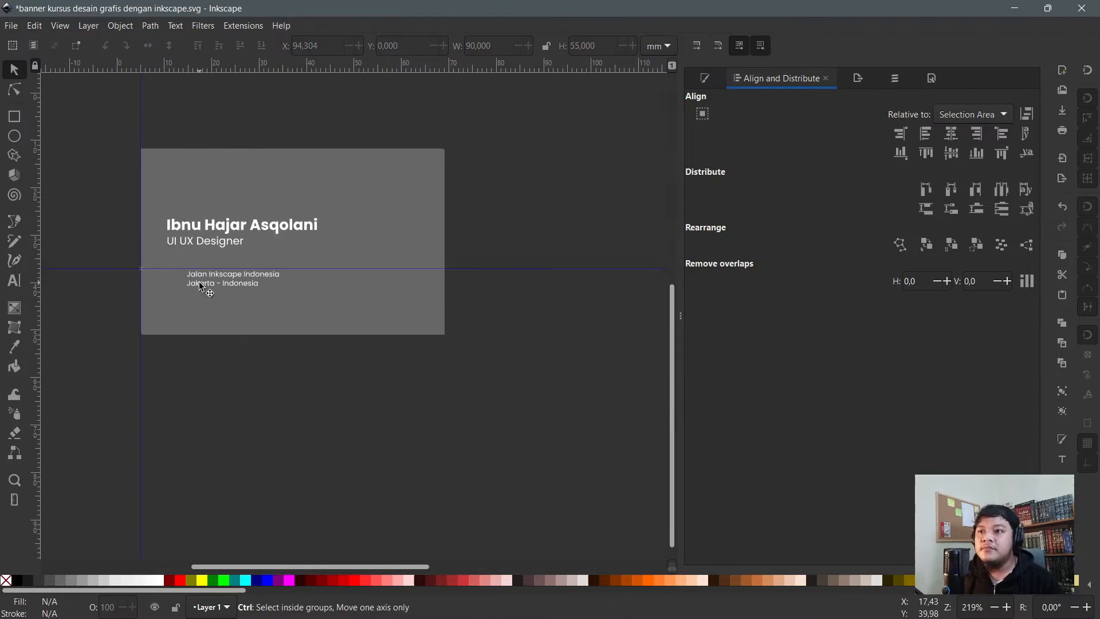
pyautogui.scroll(2, 202, 286)
pyautogui.scroll(1, 205, 306)
pyautogui.scroll(1, 204, 306)
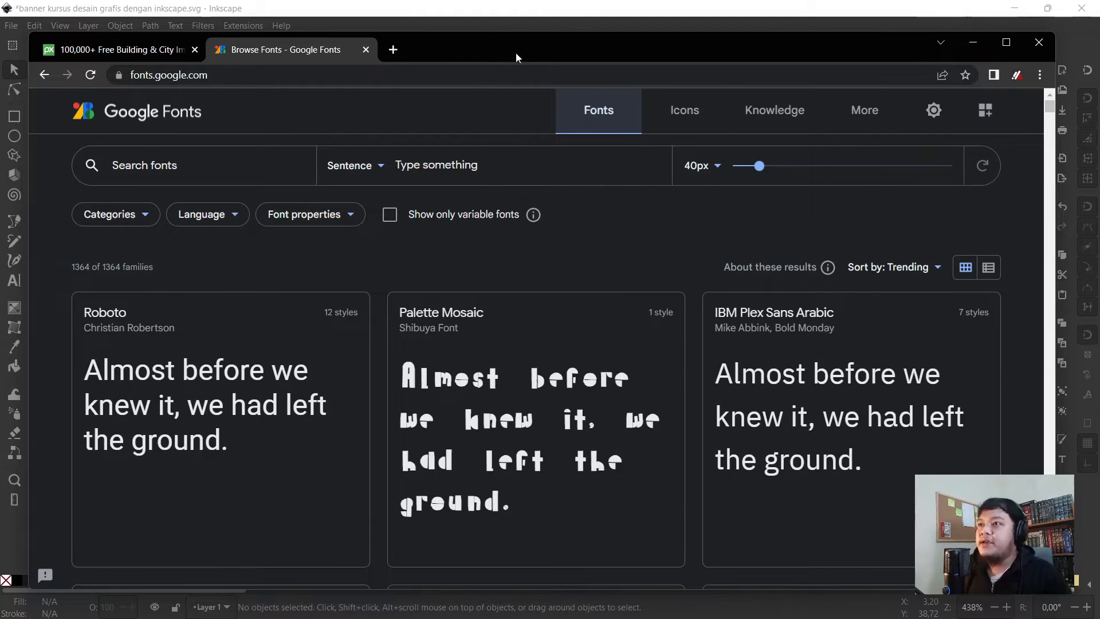
# - In Google Fonts, browse the Material Icons in the Rounded style with the browser maximized
pyautogui.click(689, 127)
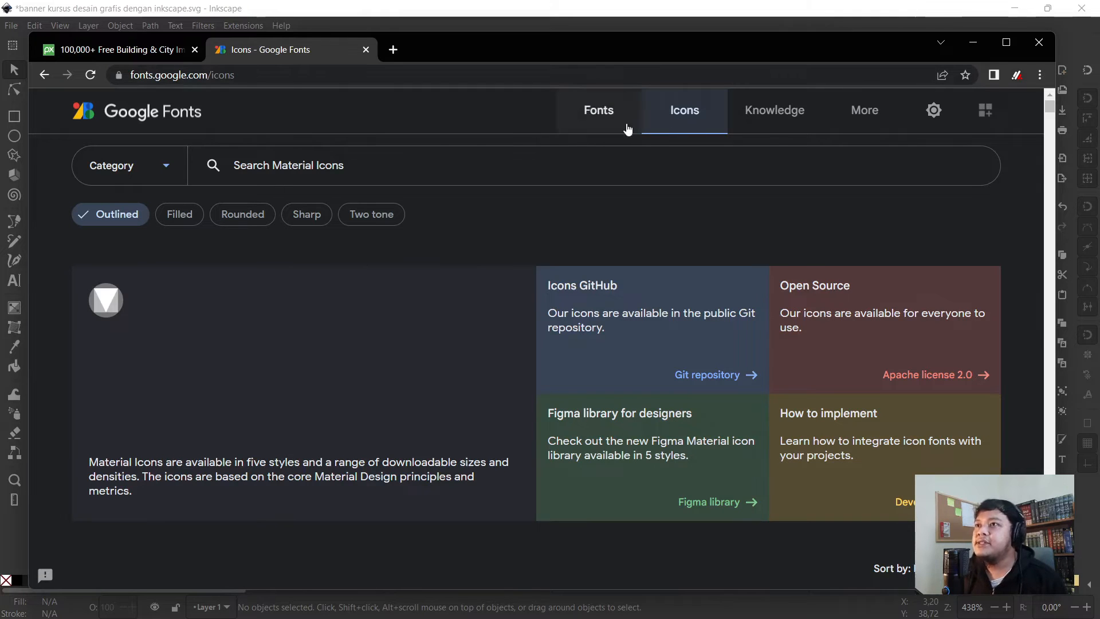
pyautogui.doubleClick(538, 42)
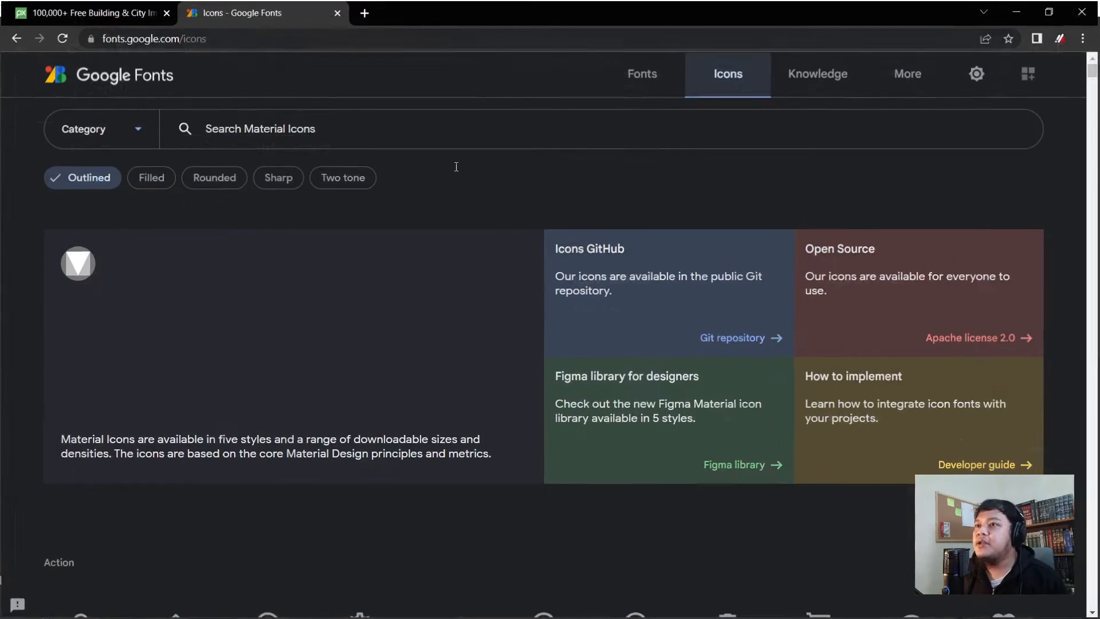
pyautogui.scroll(-12, 349, 252)
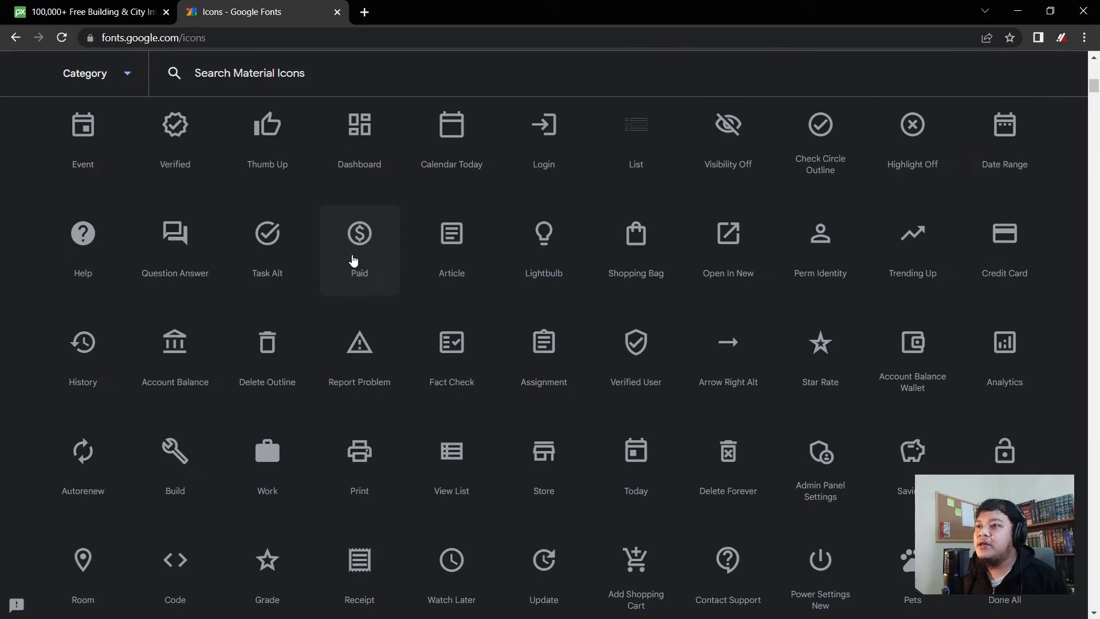
pyautogui.scroll(4, 351, 261)
pyautogui.scroll(8, 325, 271)
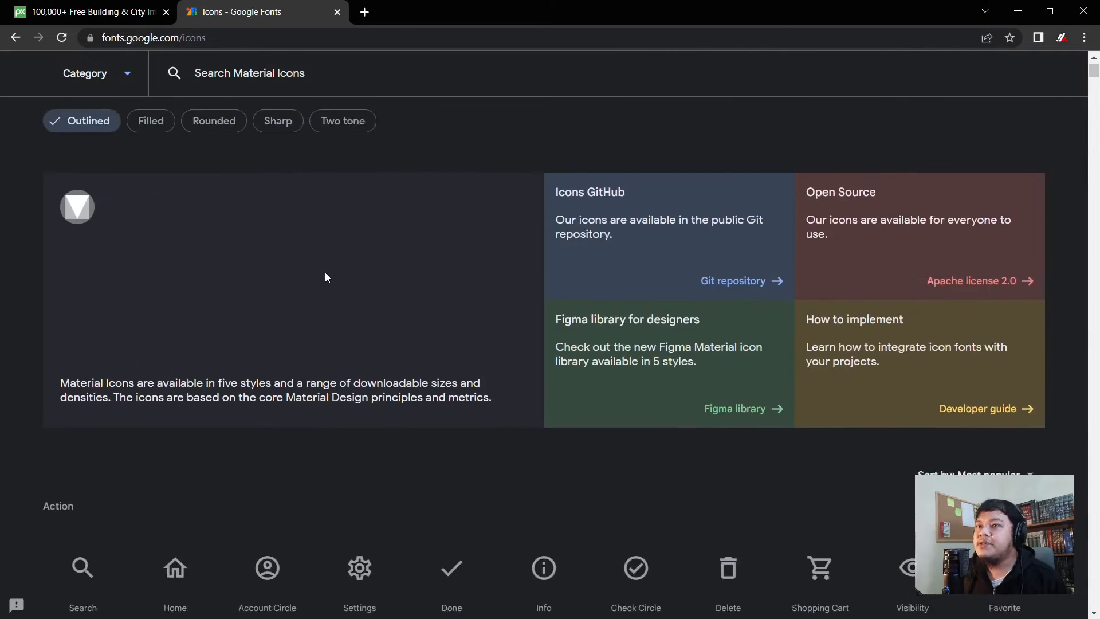
pyautogui.scroll(-9, 325, 272)
pyautogui.scroll(10, 318, 281)
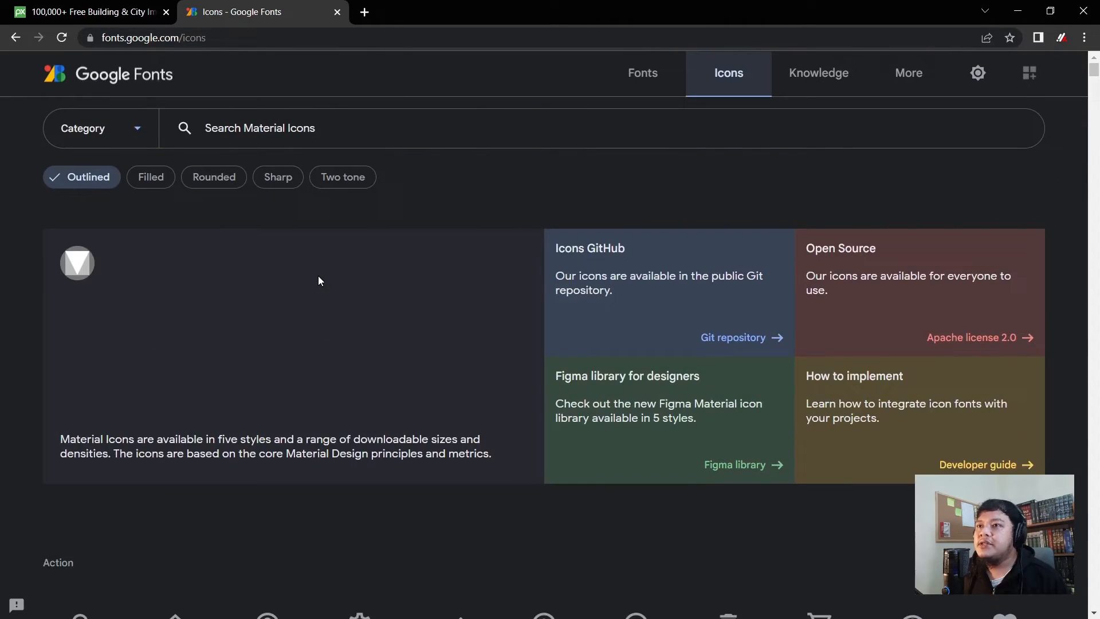
pyautogui.click(229, 176)
pyautogui.scroll(-5, 349, 276)
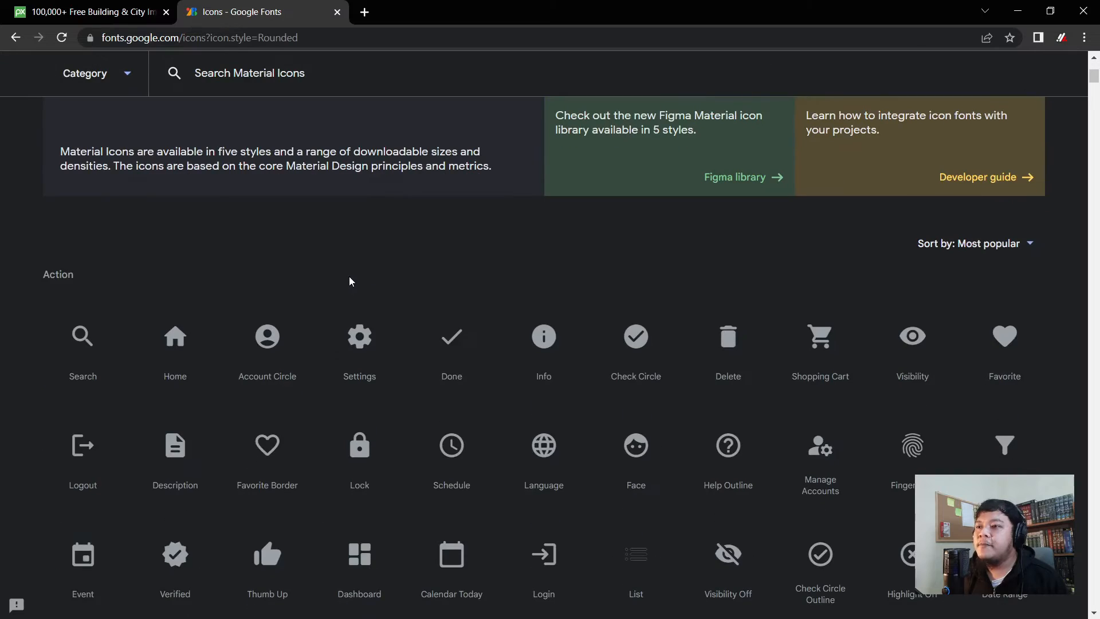
pyautogui.scroll(5, 349, 276)
# - Search 'location', download the Location On icon as SVG, and return to Inkscape
pyautogui.click(353, 127)
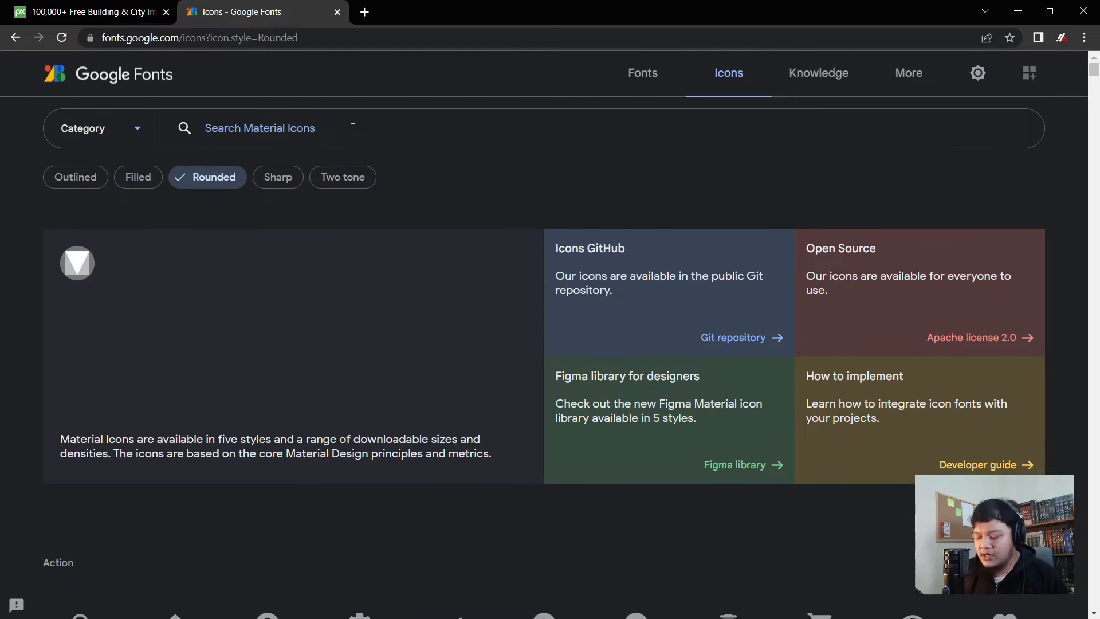
pyautogui.write('l')
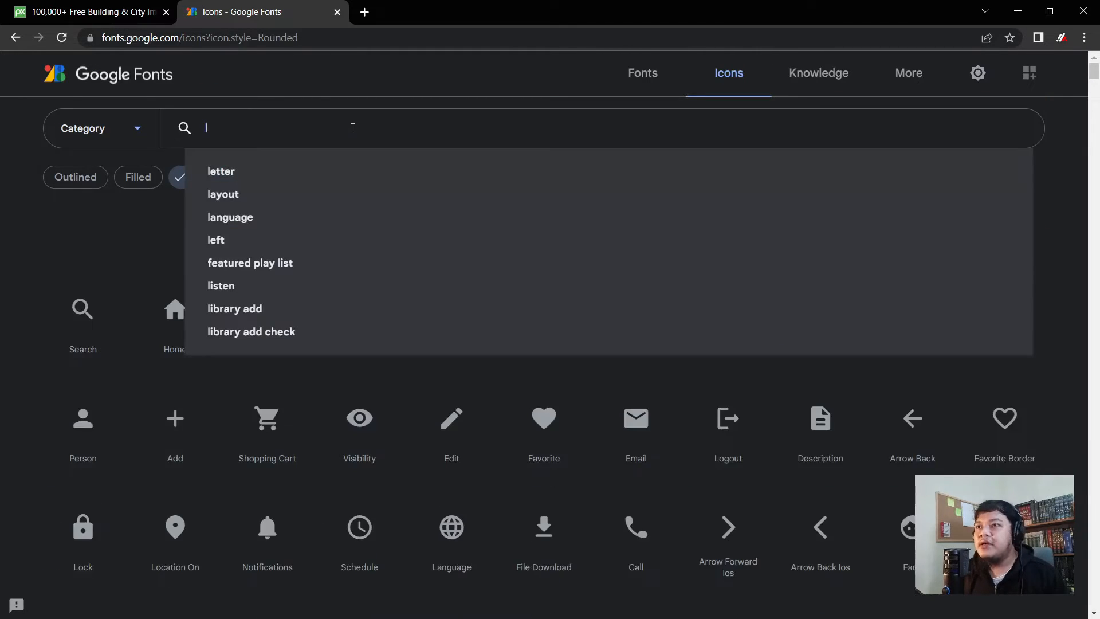
pyautogui.write('ocation')
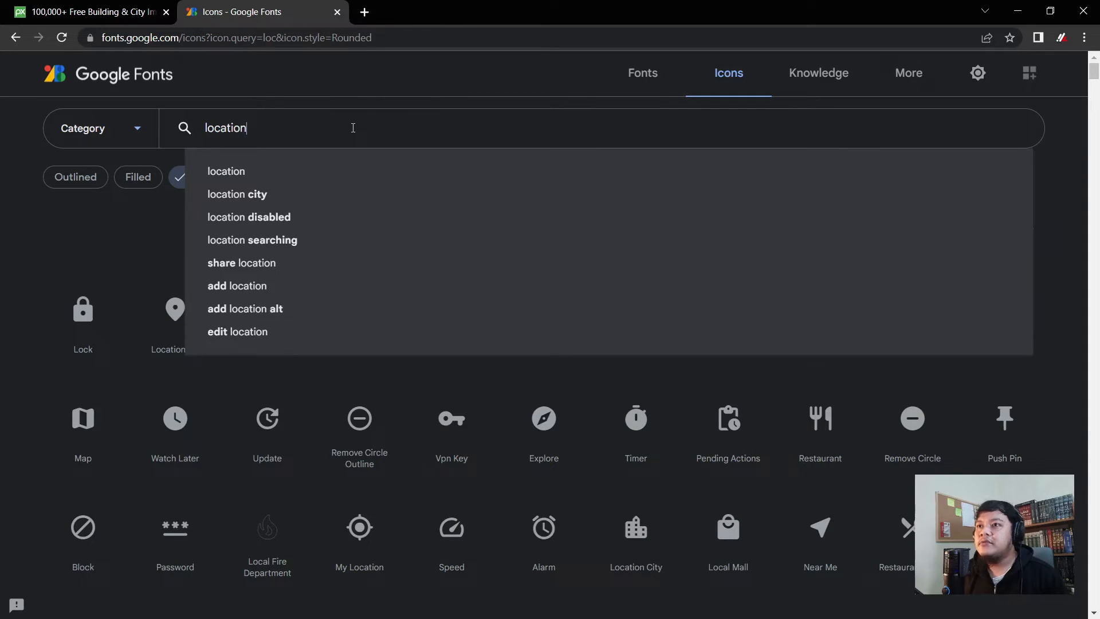
pyautogui.click(287, 172)
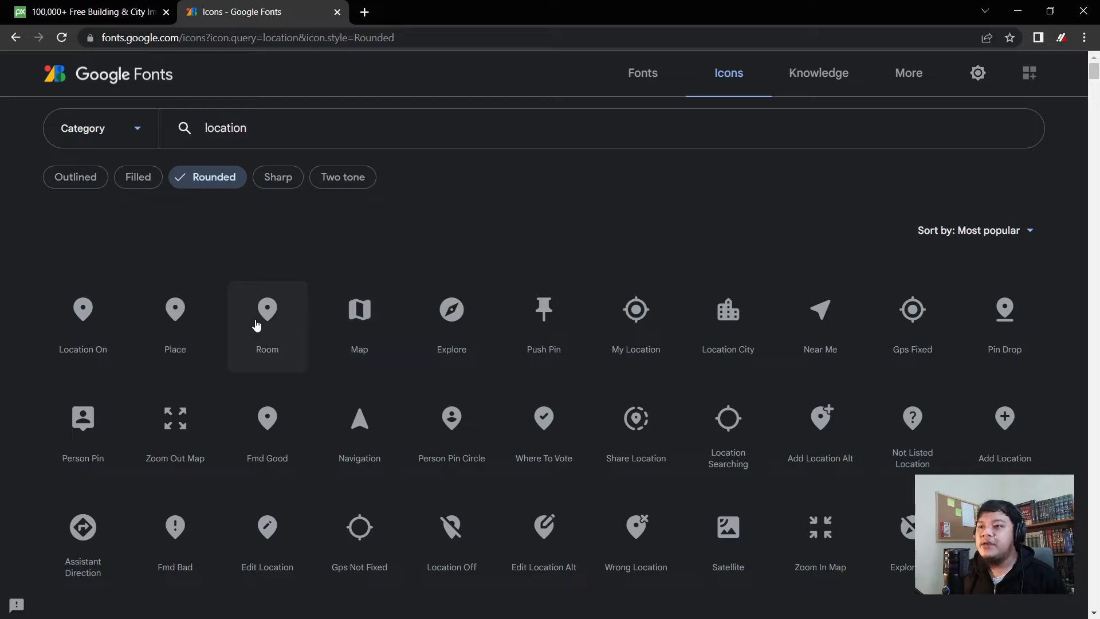
pyautogui.click(73, 309)
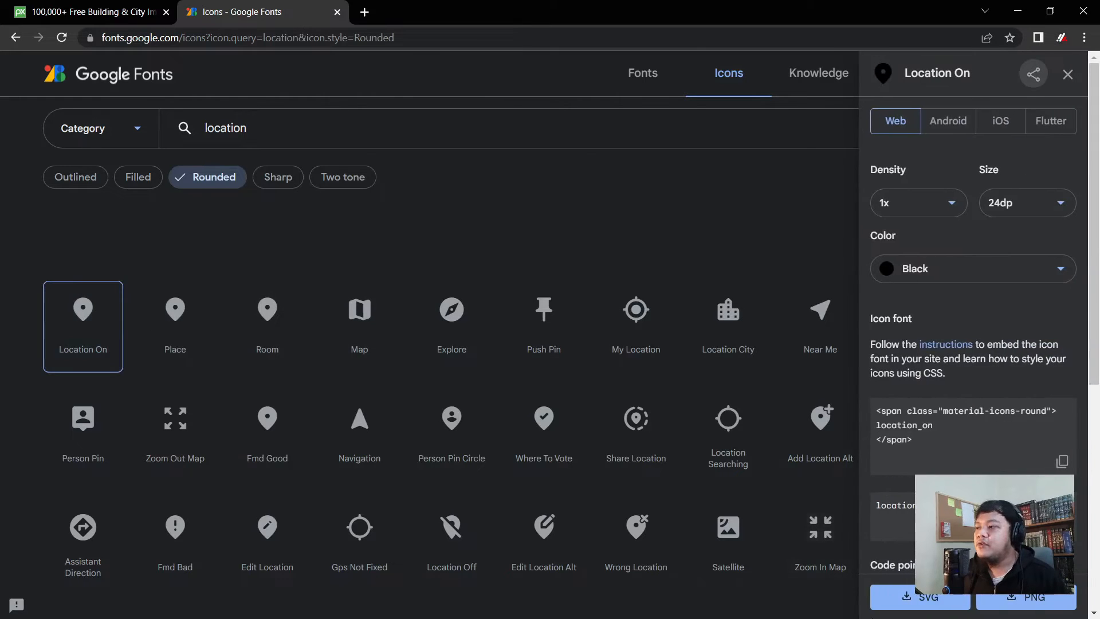
pyautogui.scroll(-2, 920, 597)
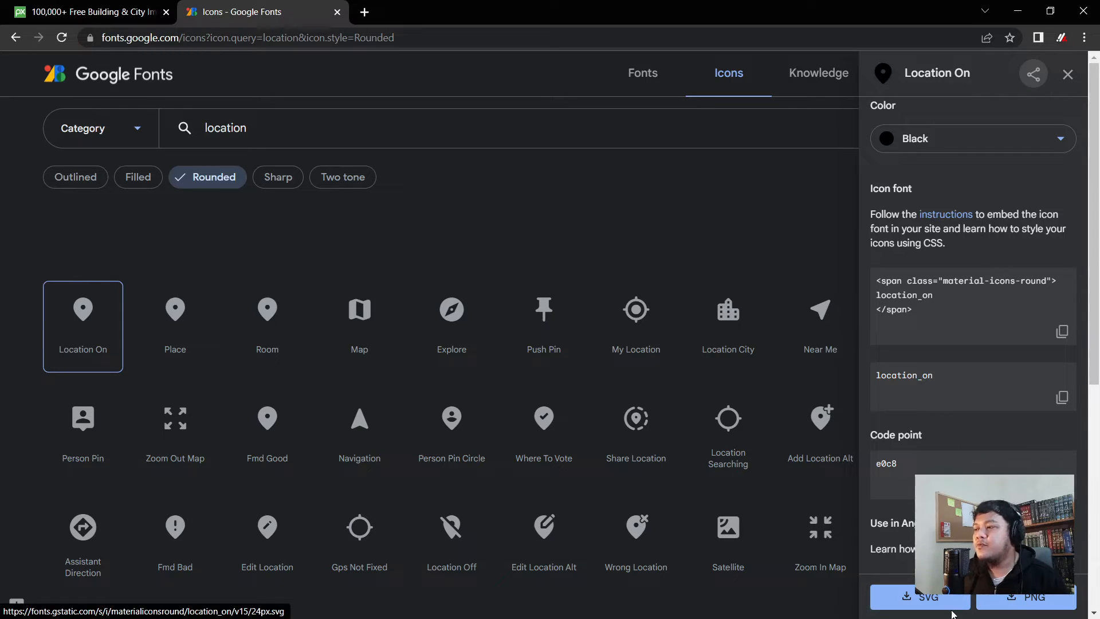
pyautogui.click(948, 604)
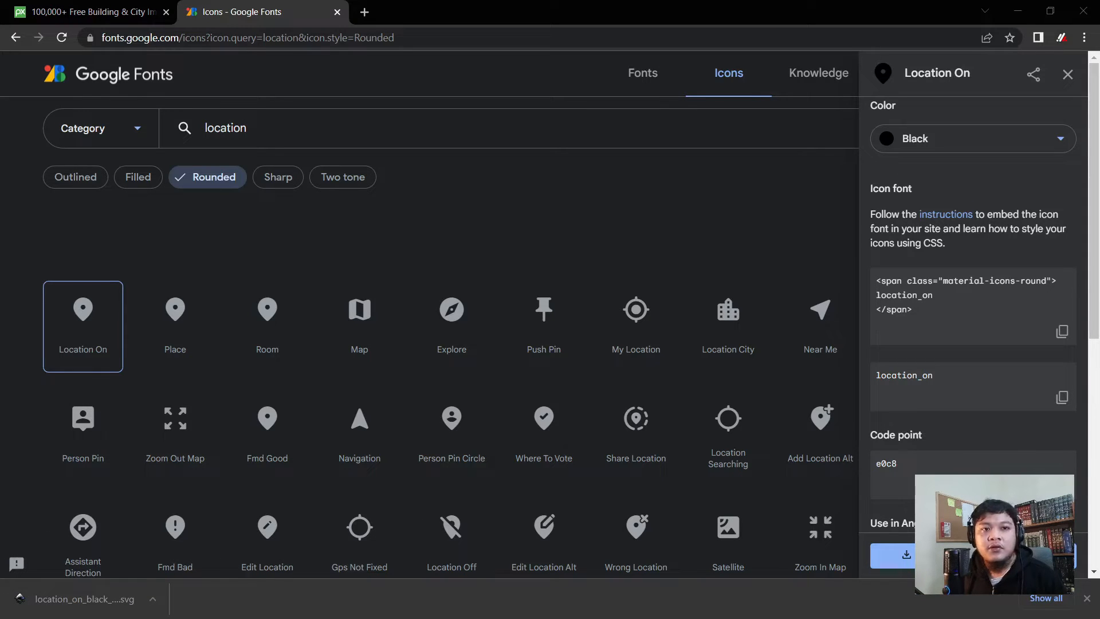
pyautogui.click(1017, 11)
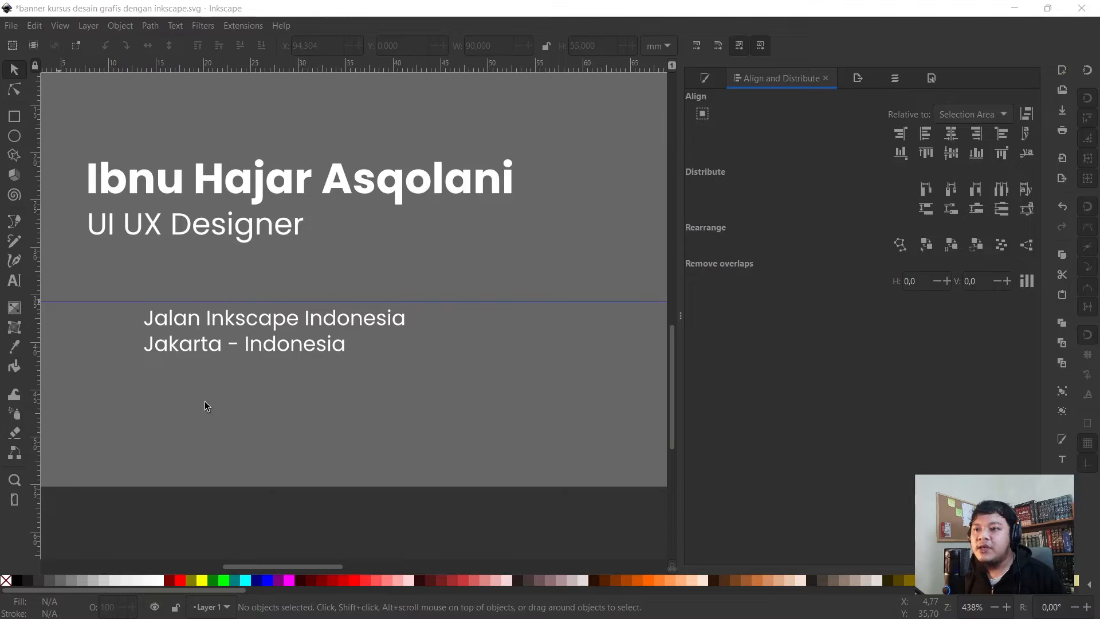
# - Import the Location On SVG, place the pin left of the address lines, and regroup its parts
pyautogui.moveTo(143, 108); pyautogui.dragTo(321, 113)
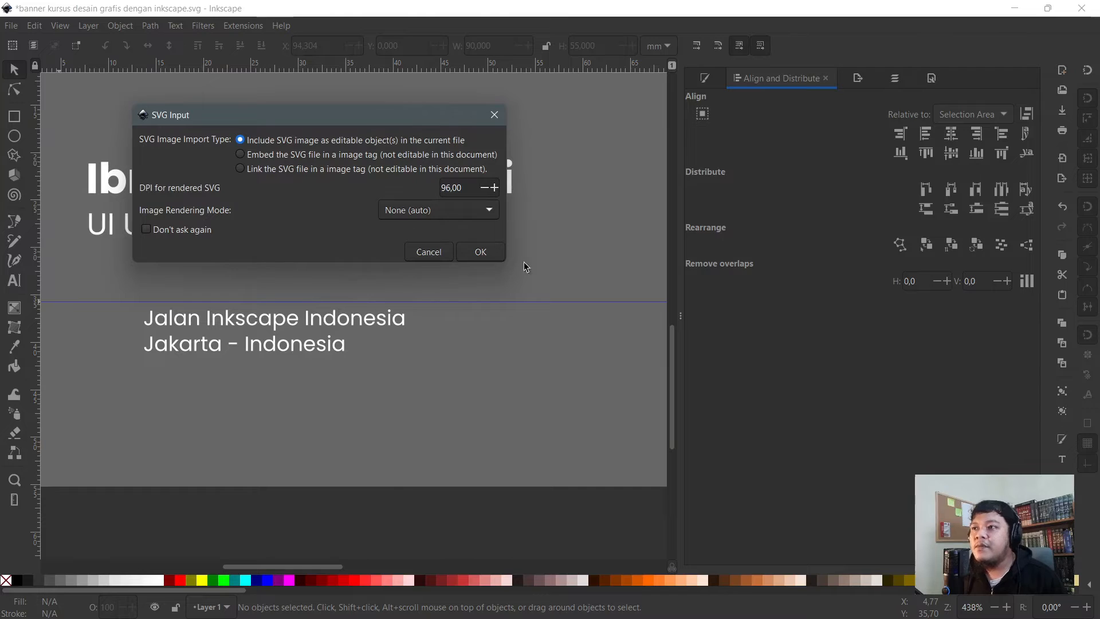
pyautogui.click(487, 253)
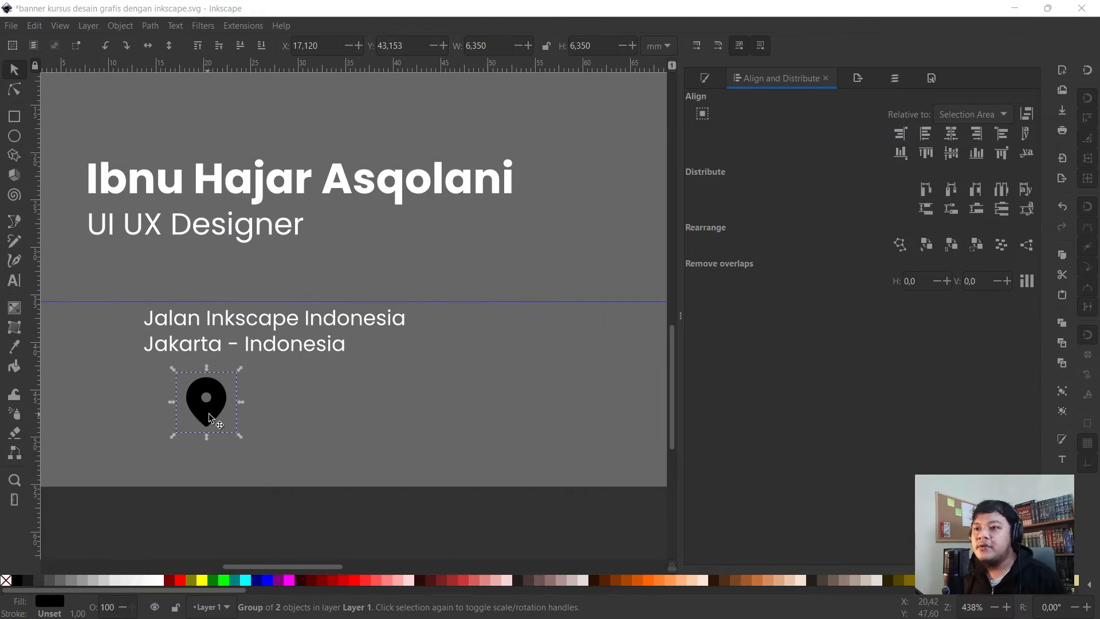
pyautogui.moveTo(101, 349); pyautogui.dragTo(106, 344)
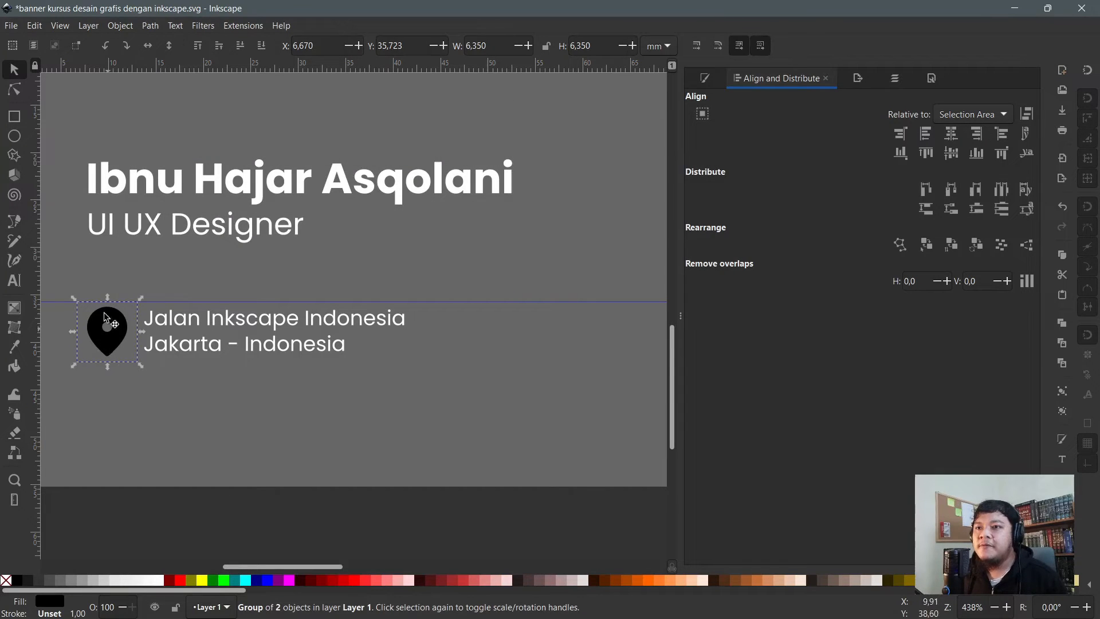
pyautogui.scroll(-1, 246, 329)
pyautogui.scroll(3, 172, 320)
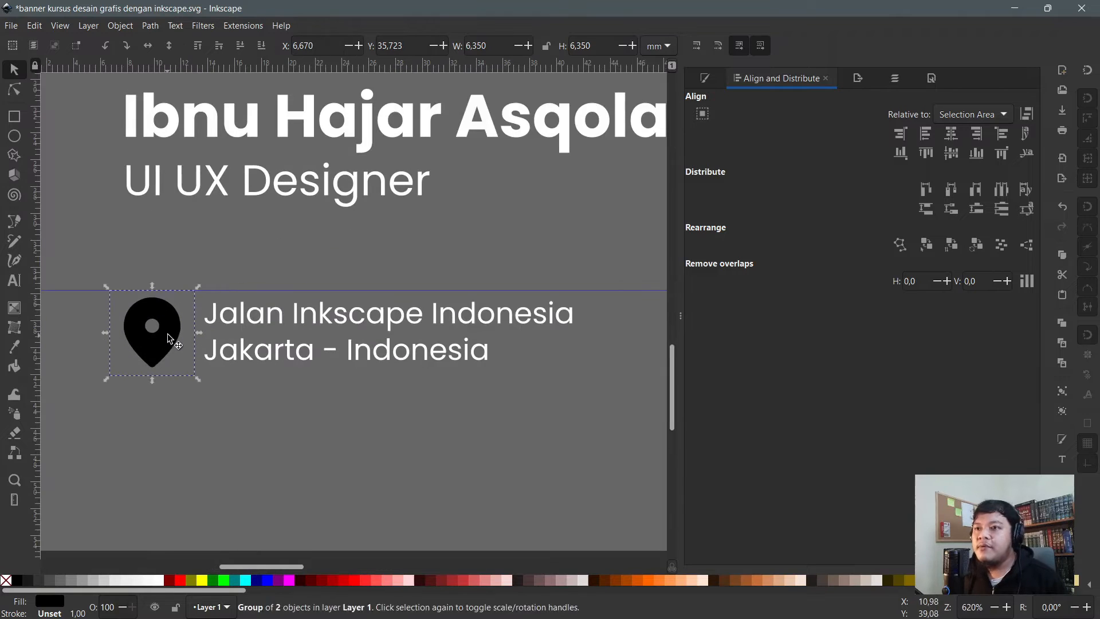
pyautogui.hotkey('ctrl', 'shift', 'g')
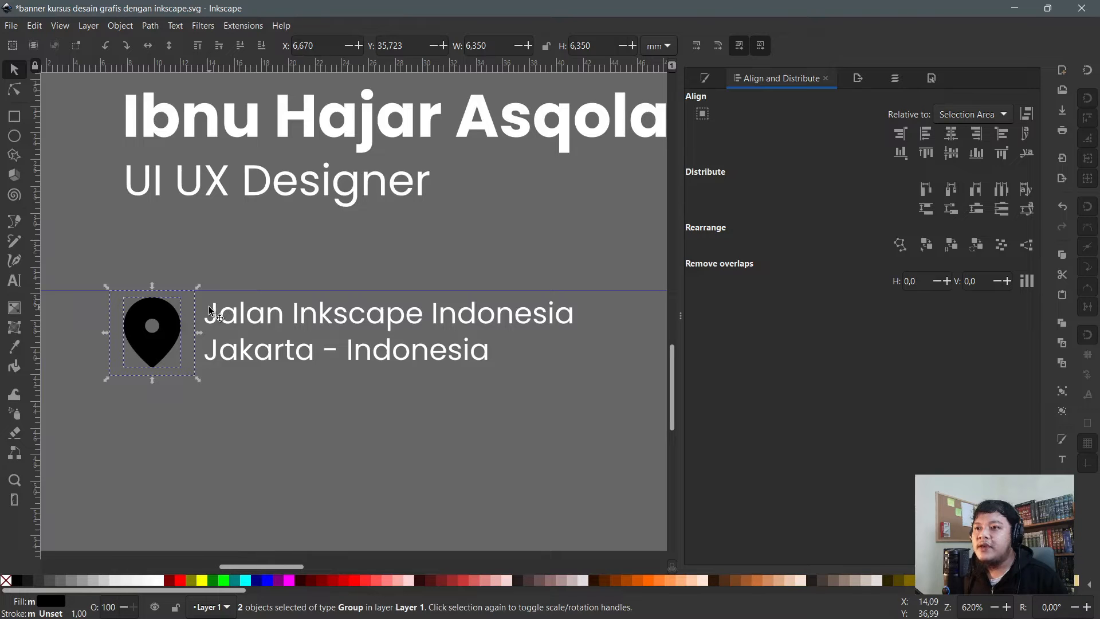
pyautogui.hotkey('ctrl', 'g')
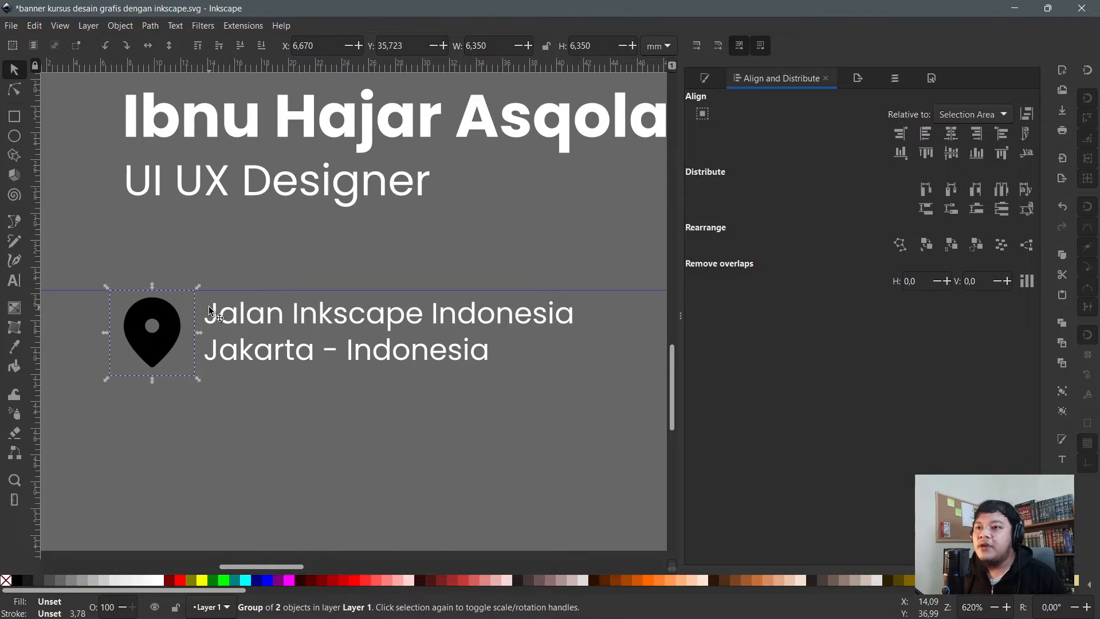
pyautogui.click(158, 252)
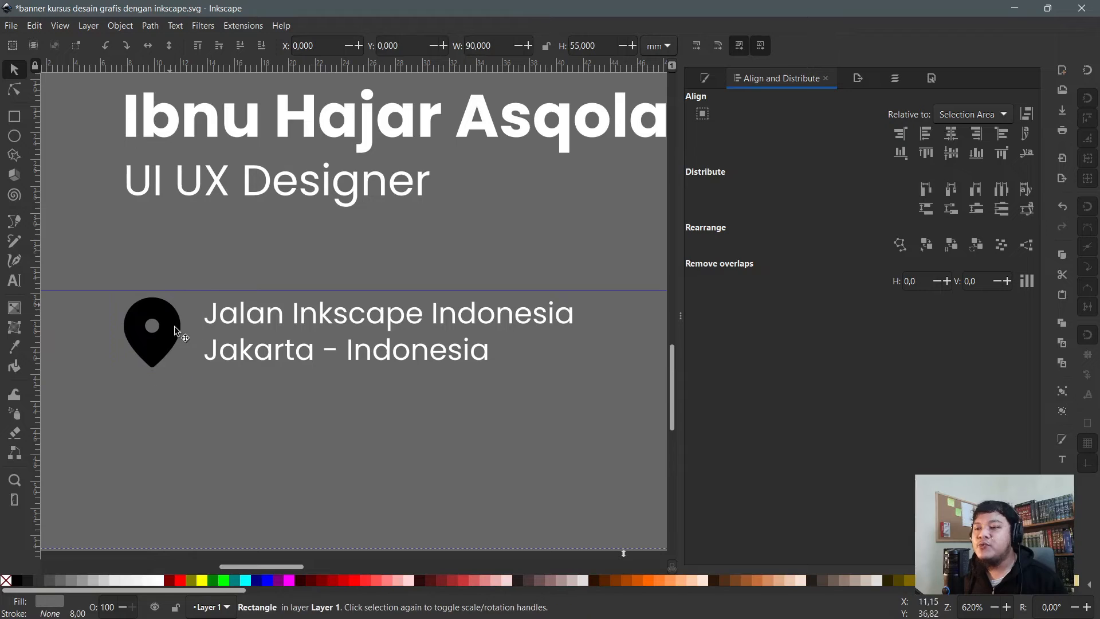
# - Nudge the pin up-left and try a red fill on it, then undo the fill
pyautogui.moveTo(160, 338); pyautogui.dragTo(142, 323)
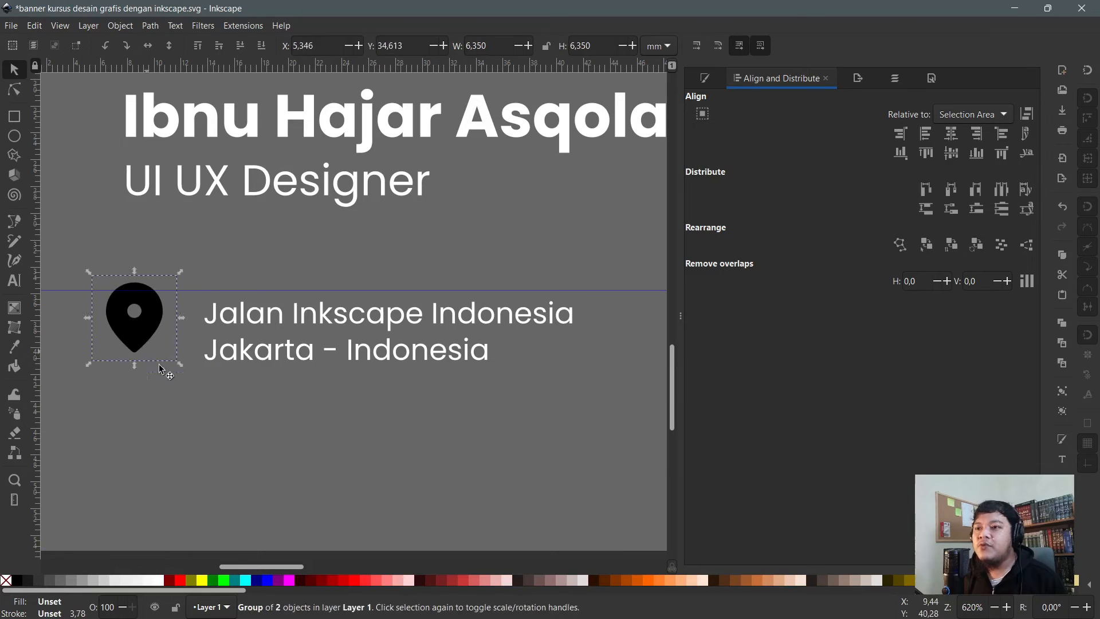
pyautogui.click(355, 582)
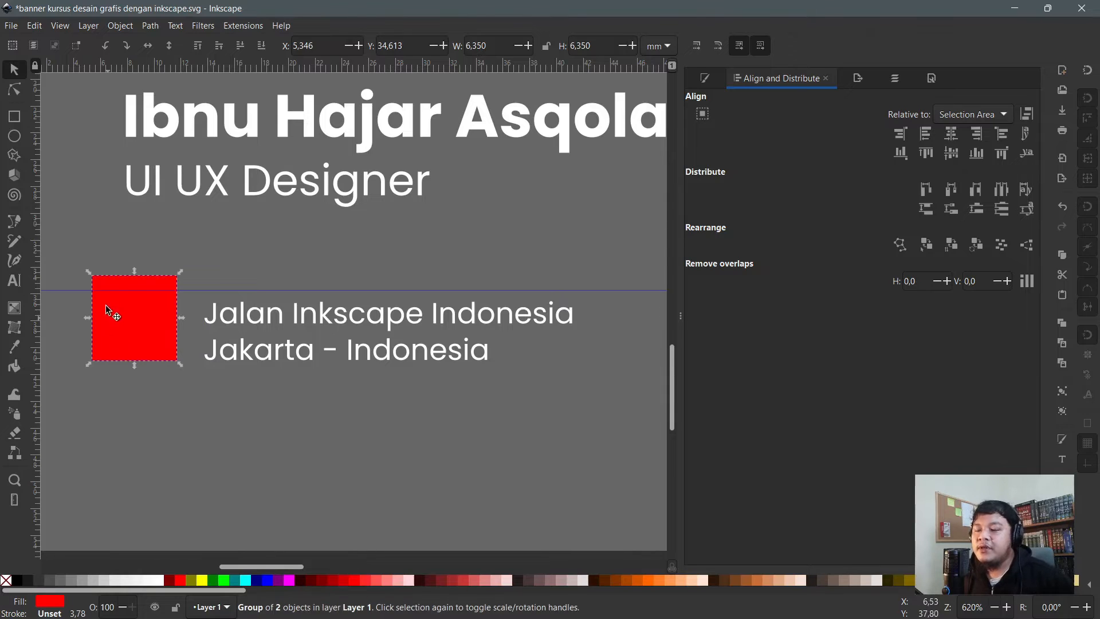
pyautogui.press('n')
pyautogui.click(159, 305)
pyautogui.press('s')
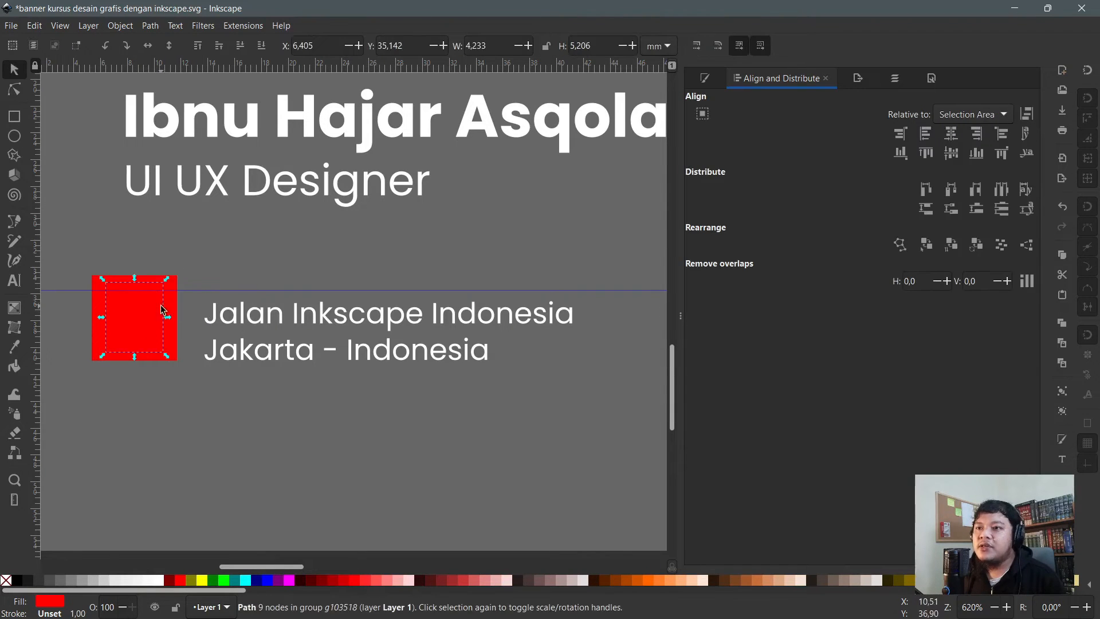
pyautogui.keyDown('alt'); pyautogui.click(154, 309); pyautogui.keyUp('alt')
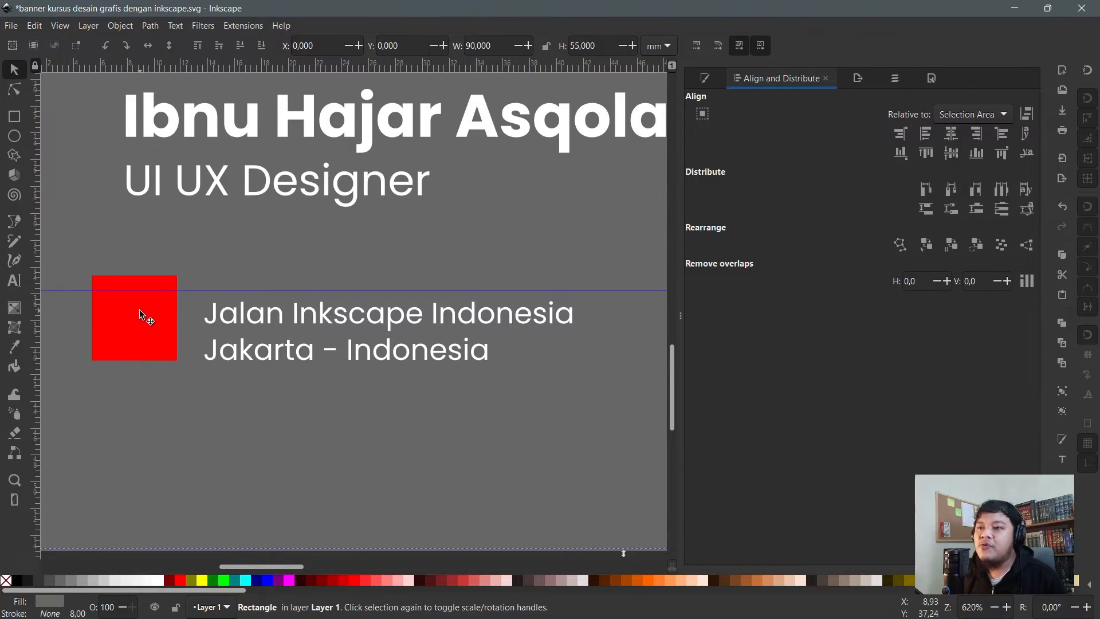
pyautogui.press('n')
pyautogui.hotkey('ctrl', 'z')
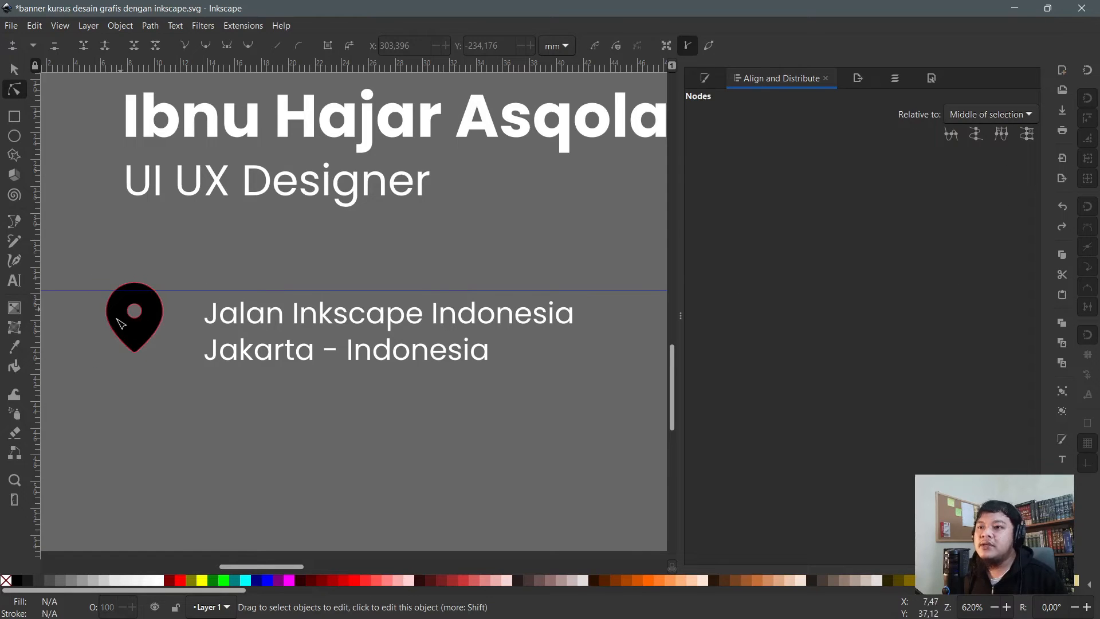
# - Fill the pin path white, shift the pin slightly right and down, and show sizes in px
pyautogui.click(149, 319)
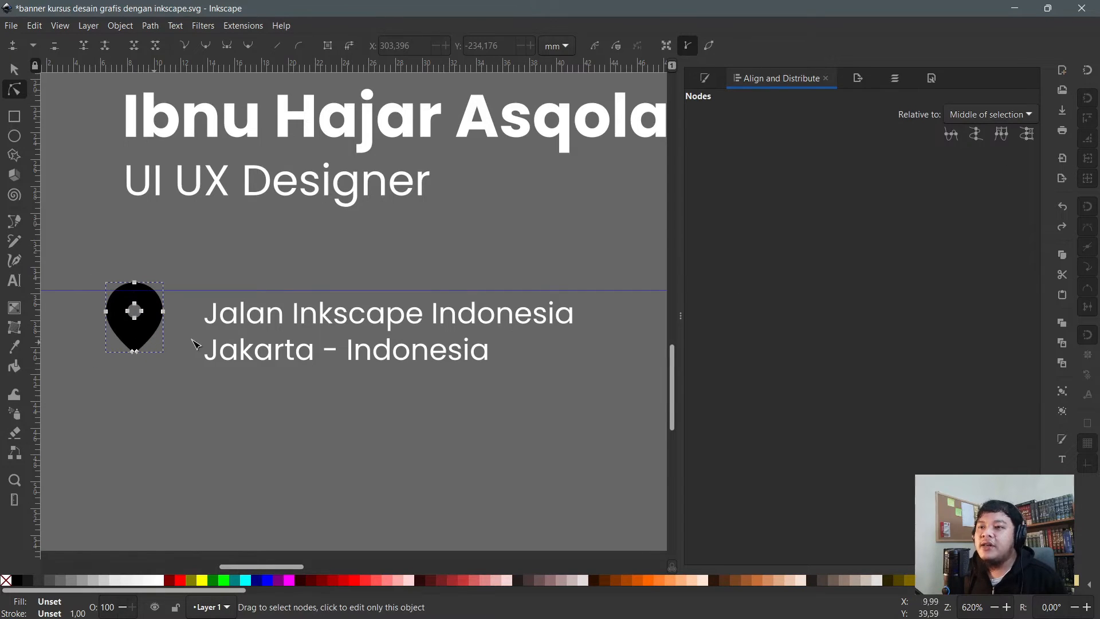
pyautogui.moveTo(211, 409); pyautogui.dragTo(67, 226)
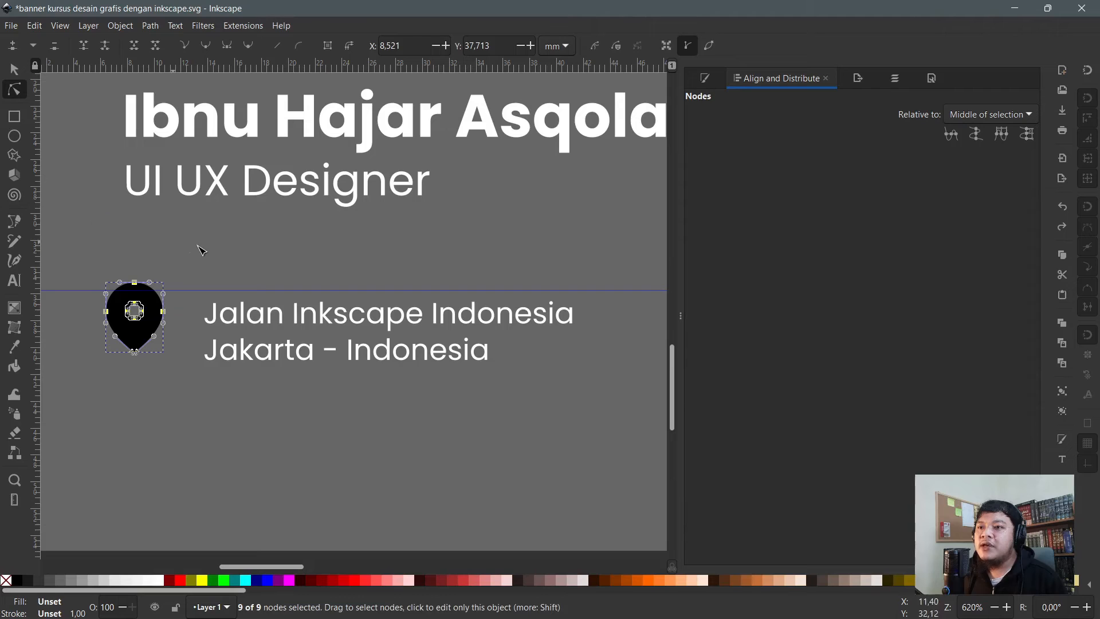
pyautogui.click(141, 273)
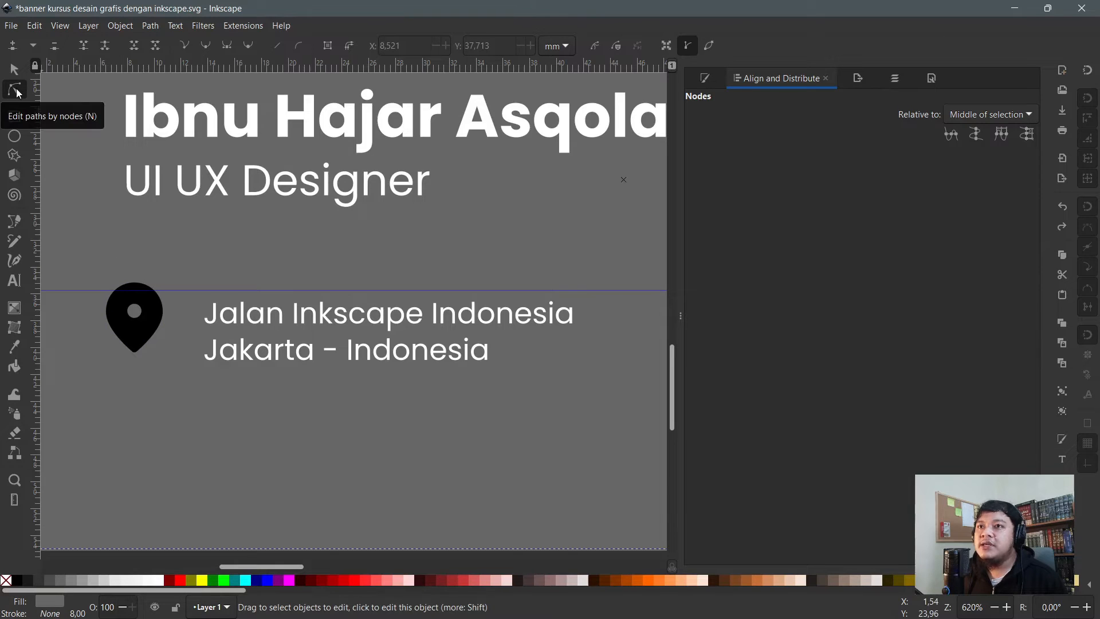
pyautogui.click(153, 312)
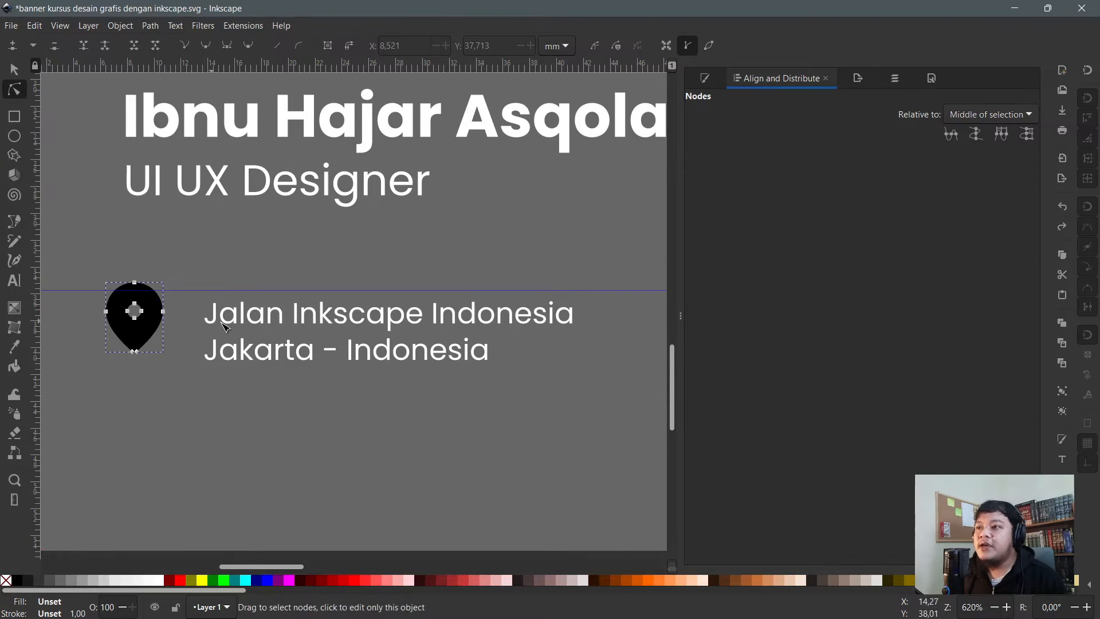
pyautogui.click(161, 580)
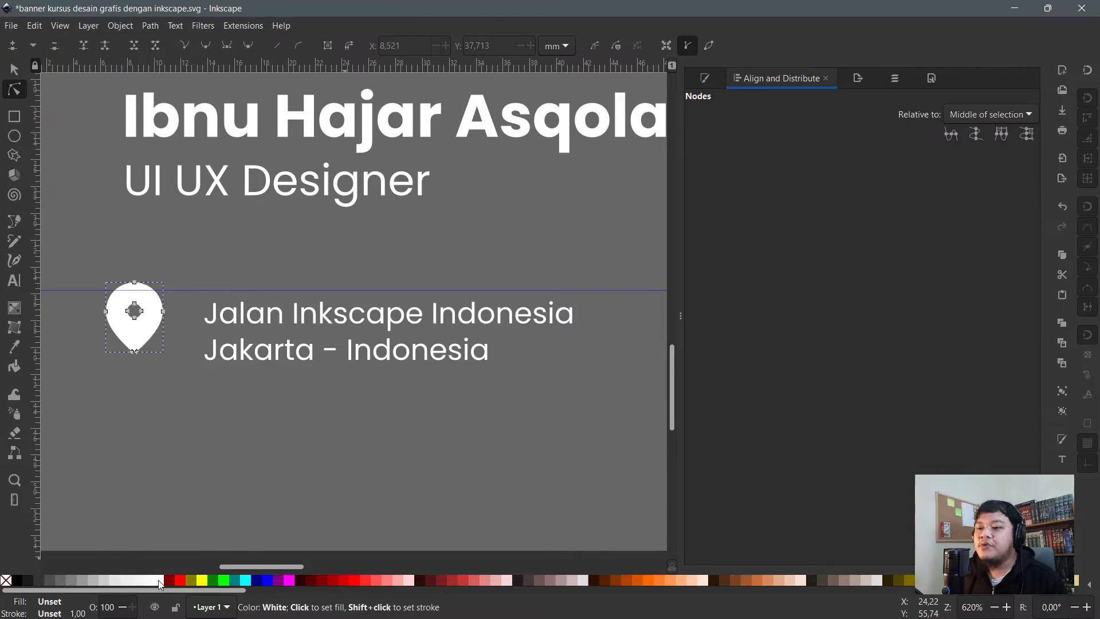
pyautogui.click(14, 69)
pyautogui.click(142, 307)
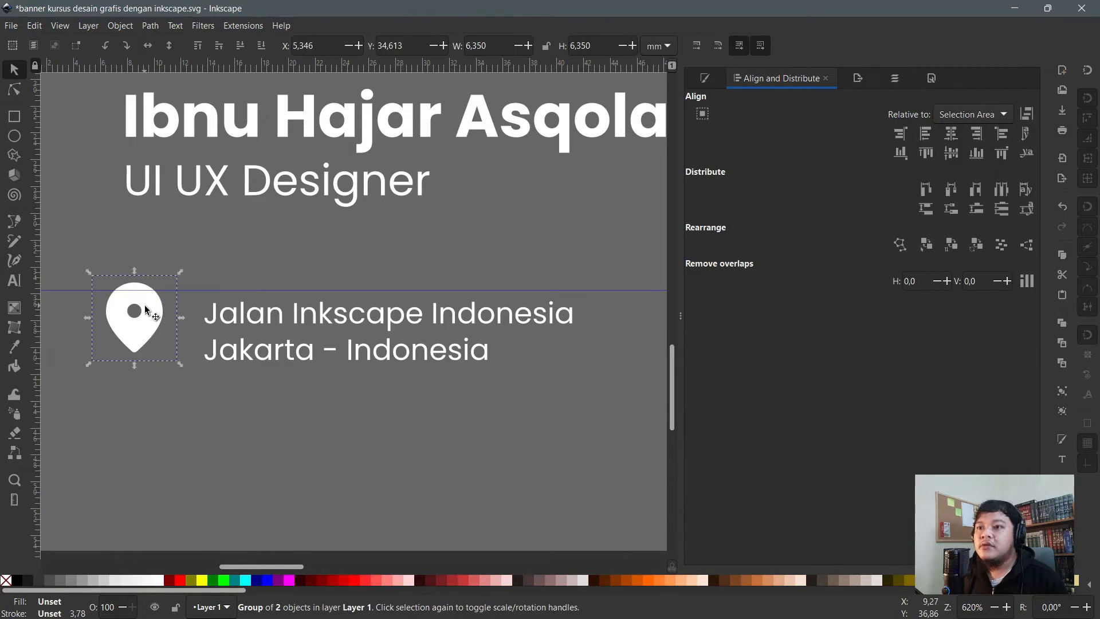
pyautogui.moveTo(143, 324); pyautogui.dragTo(156, 342)
pyautogui.click(659, 45)
pyautogui.click(659, 23)
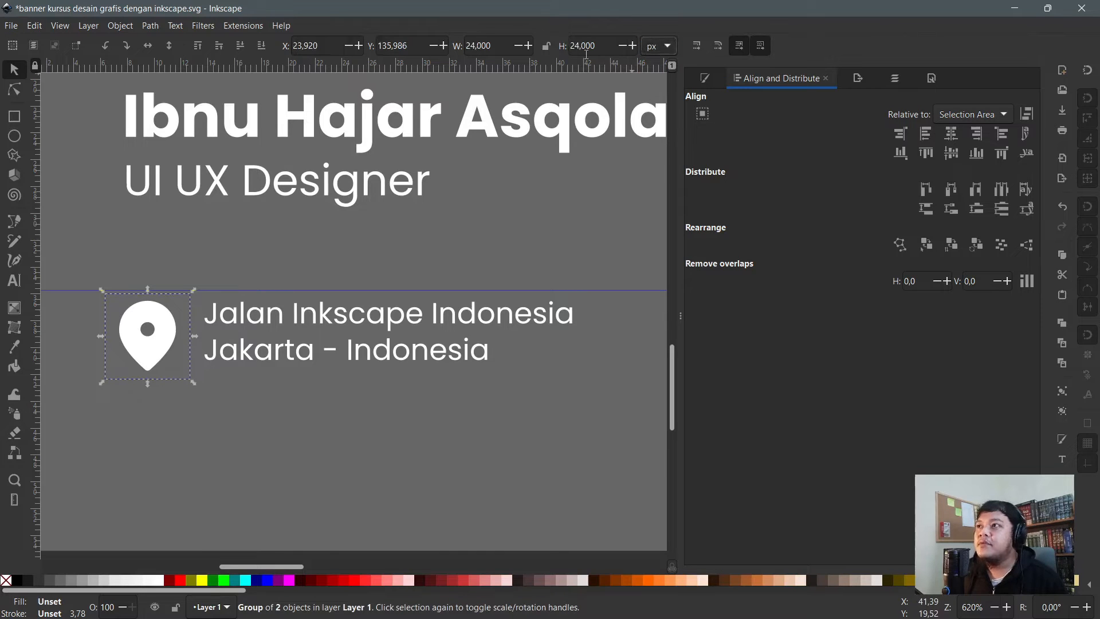
# - Lock the W/H ratio, resize the pin to 16 × 16 px, and move it beside the address lines
pyautogui.doubleClick(494, 45)
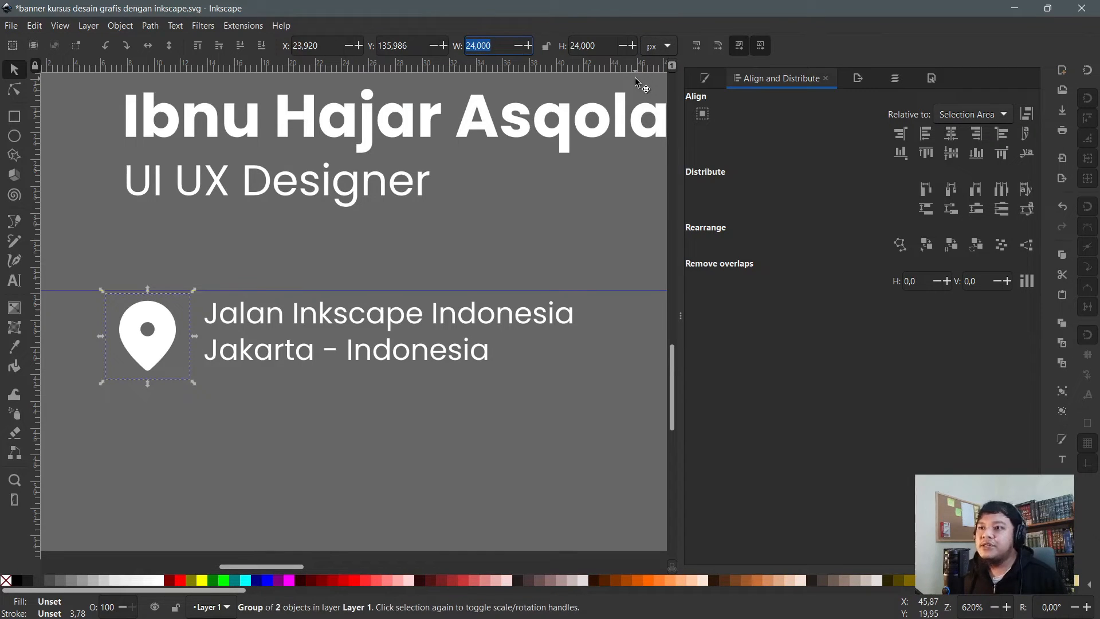
pyautogui.write('18')
pyautogui.press('Return')
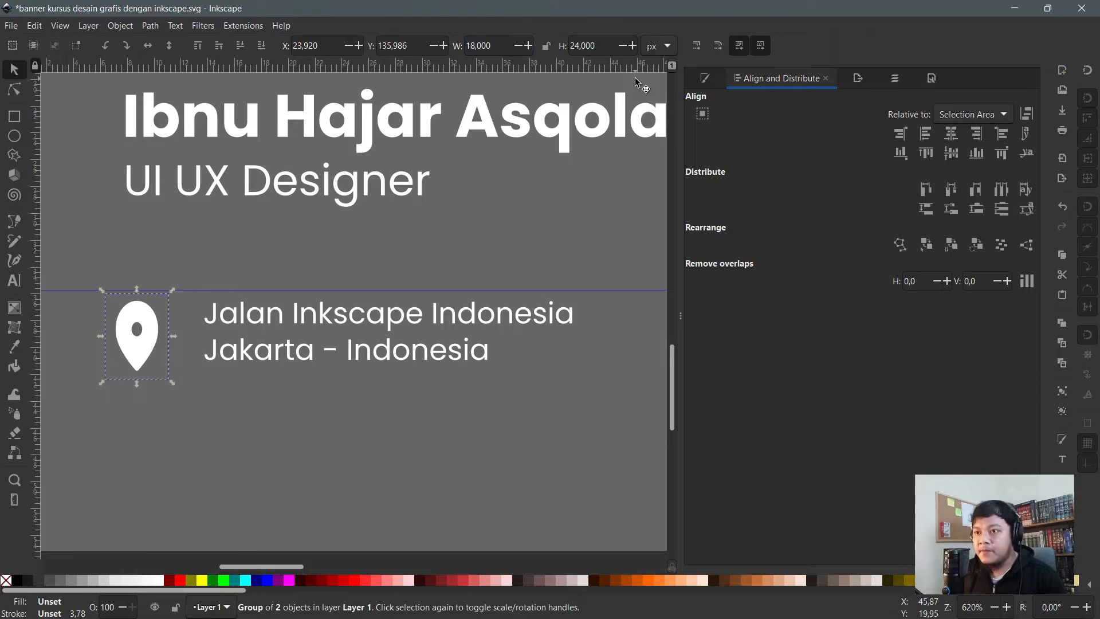
pyautogui.hotkey('ctrl', 'z')
pyautogui.click(546, 46)
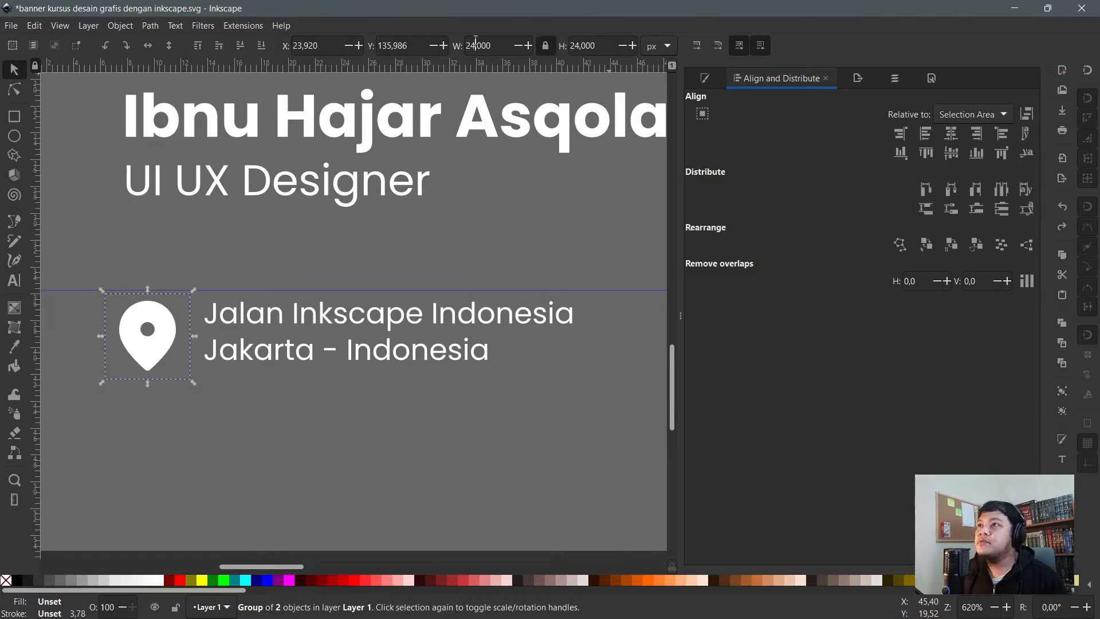
pyautogui.hotkey('ctrl', 'a')
pyautogui.write('18')
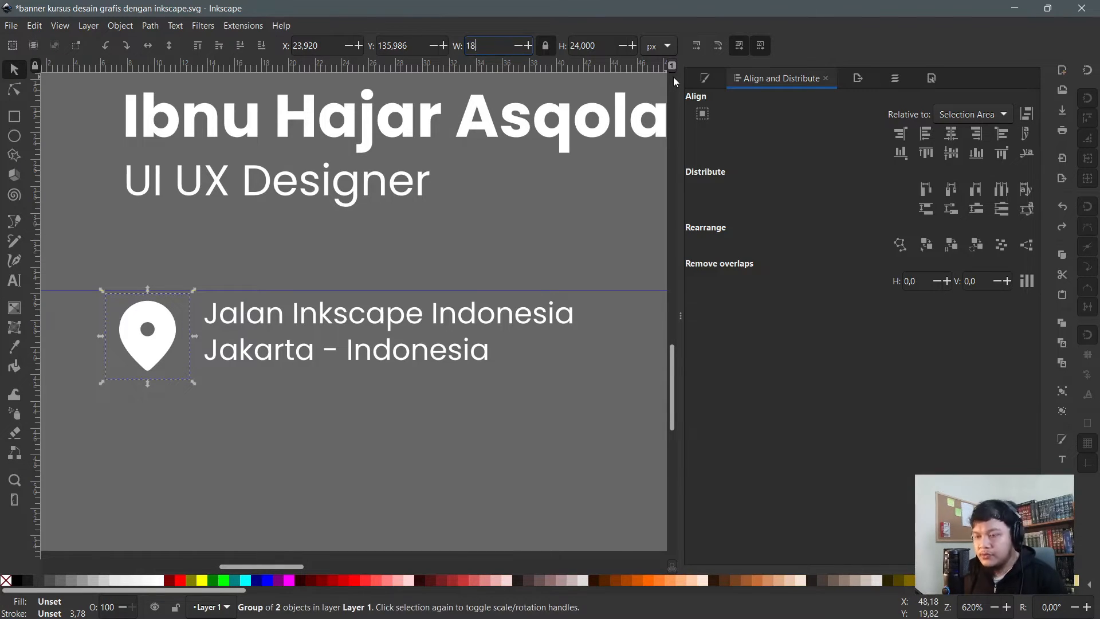
pyautogui.press('Return')
pyautogui.hotkey('ctrl', 'a')
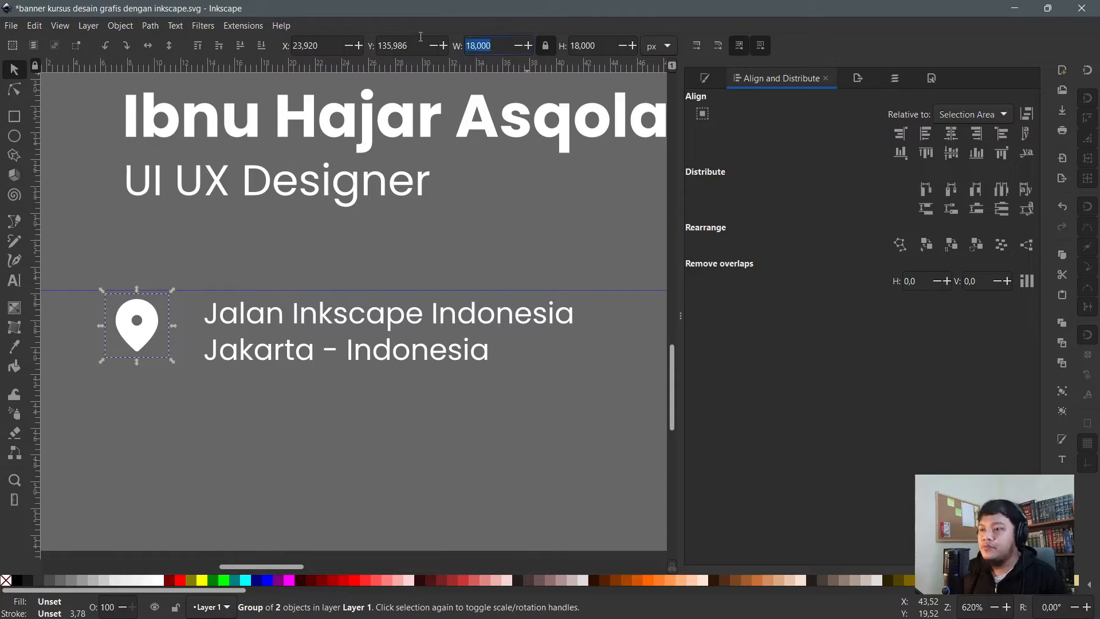
pyautogui.write('16')
pyautogui.press('Return')
pyautogui.moveTo(149, 332); pyautogui.dragTo(178, 341)
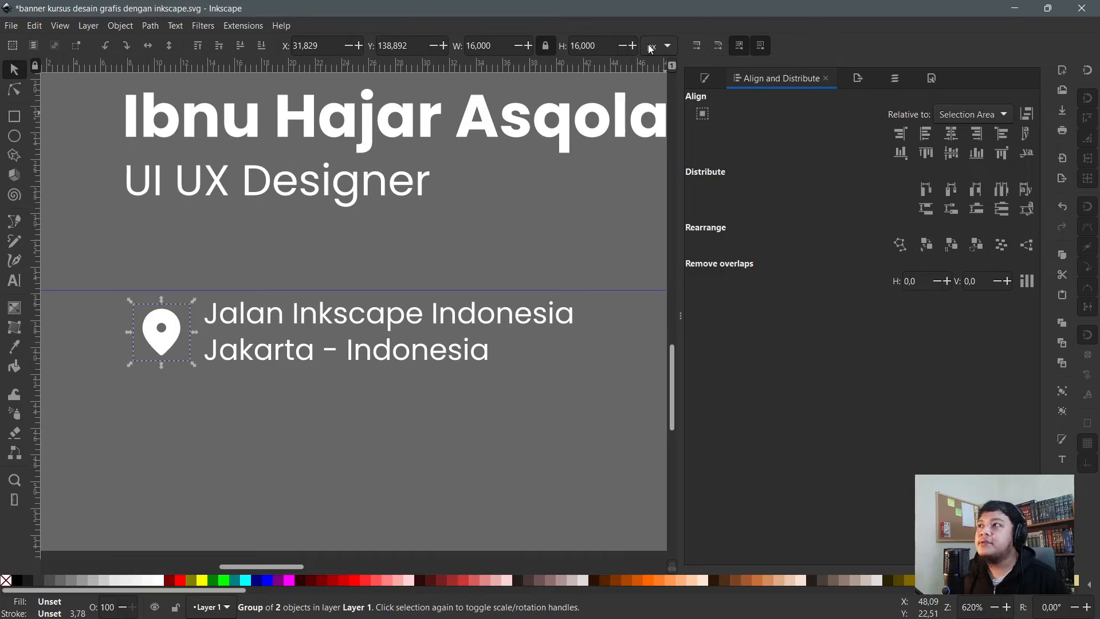
pyautogui.click(651, 48)
pyautogui.click(654, 29)
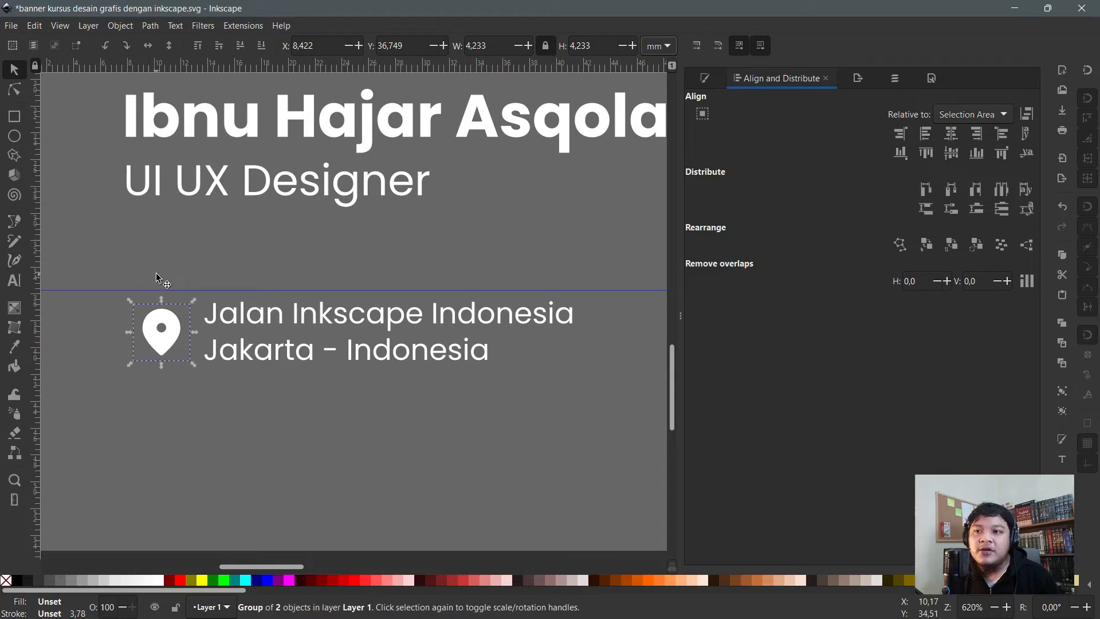
# - Zoom in and select the location pin together with the address text
pyautogui.keyDown('ctrl'); pyautogui.scroll(-2, 219, 280); pyautogui.keyUp('ctrl')
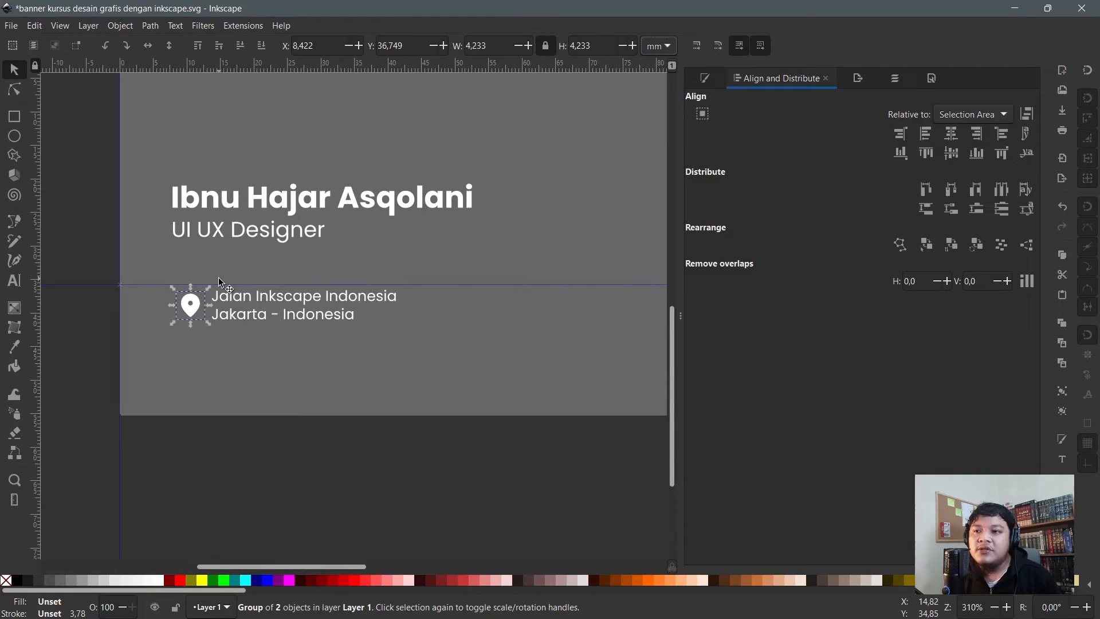
pyautogui.keyDown('ctrl'); pyautogui.scroll(3, 218, 280); pyautogui.keyUp('ctrl')
pyautogui.scroll(-3, 218, 279)
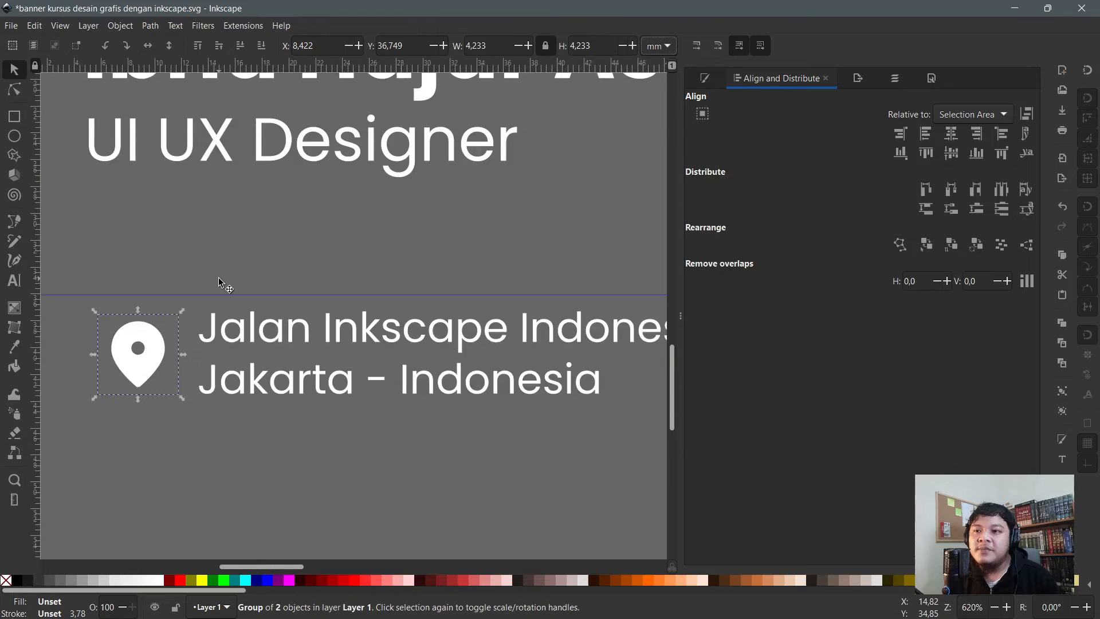
pyautogui.click(93, 219)
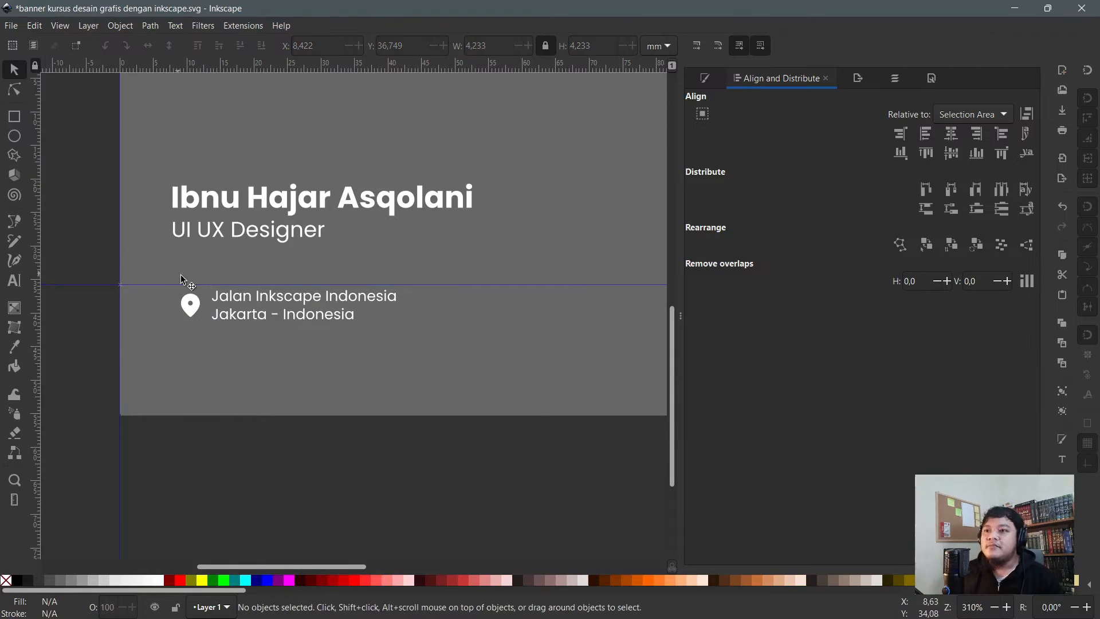
pyautogui.click(1006, 607)
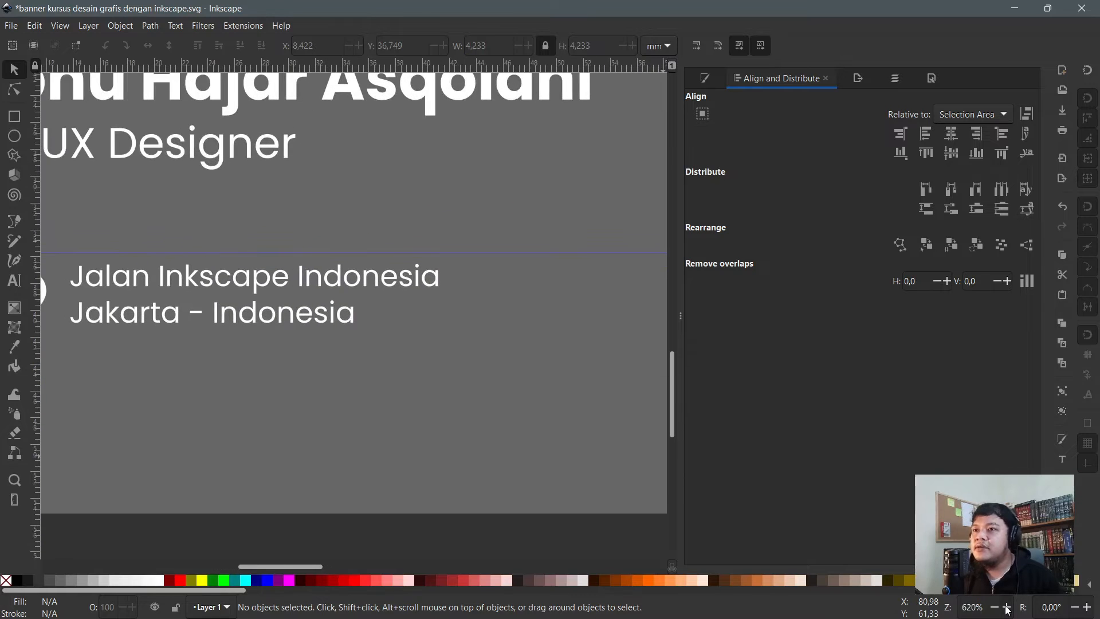
pyautogui.click(1006, 607)
pyautogui.click(1006, 607)
pyautogui.click(1006, 607)
pyautogui.scroll(-2, 542, 449)
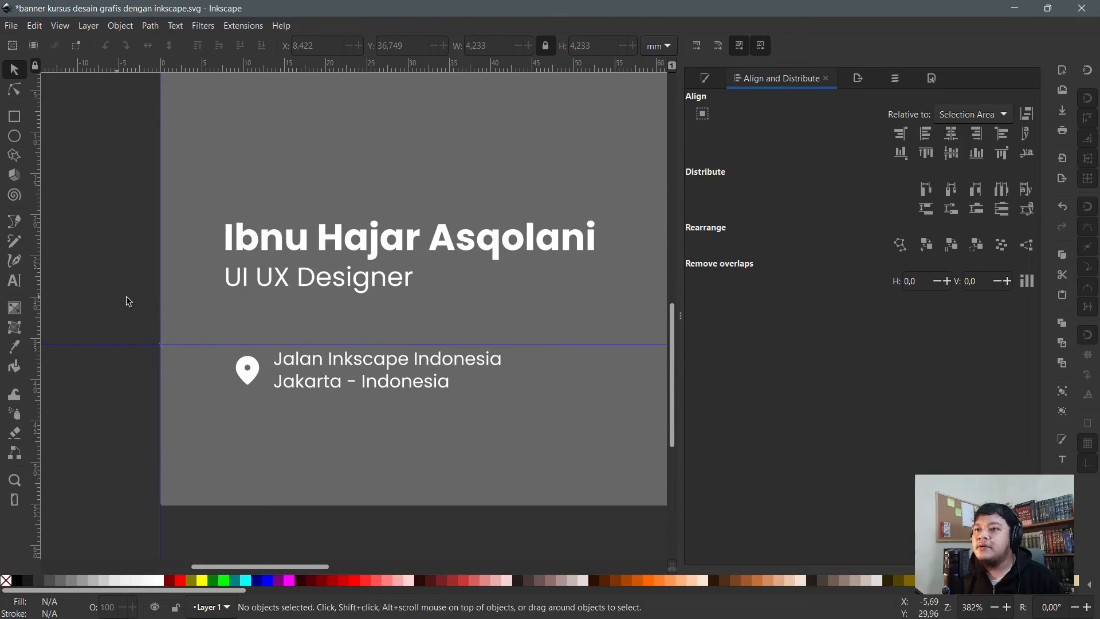
pyautogui.moveTo(110, 295); pyautogui.dragTo(564, 427)
pyautogui.scroll(1, 325, 410)
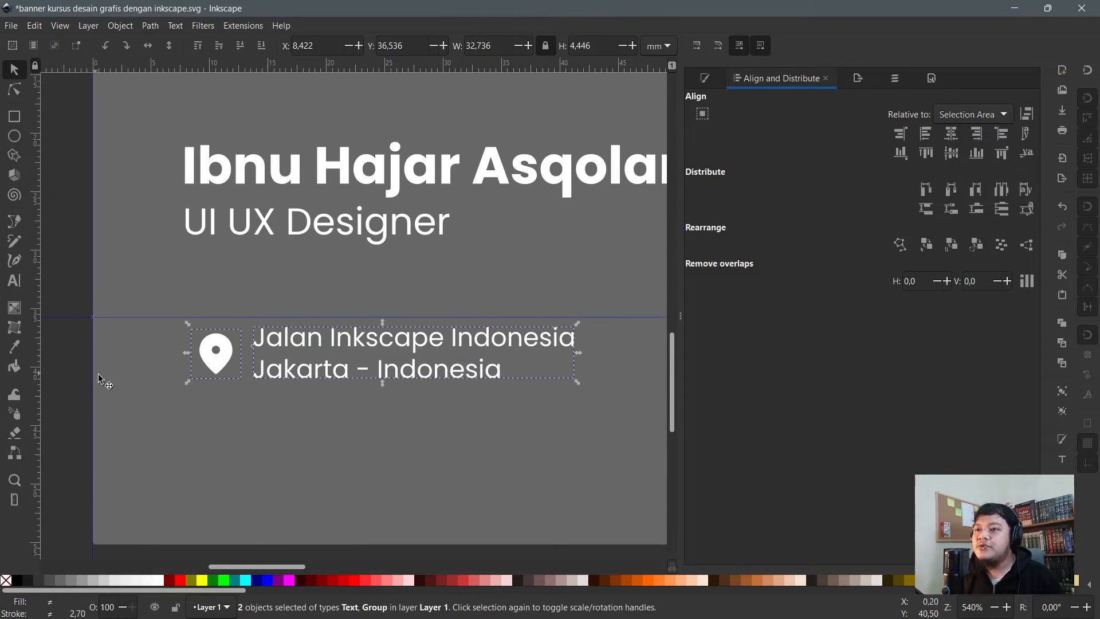
pyautogui.click(80, 375)
pyautogui.click(303, 345)
pyautogui.click(314, 346)
pyautogui.moveTo(56, 247); pyautogui.dragTo(637, 434)
# - Duplicate the pin and address below the original and replace the copy's text with a phone number
pyautogui.hotkey('ctrl', 'd')
pyautogui.moveTo(348, 336); pyautogui.dragTo(348, 422)
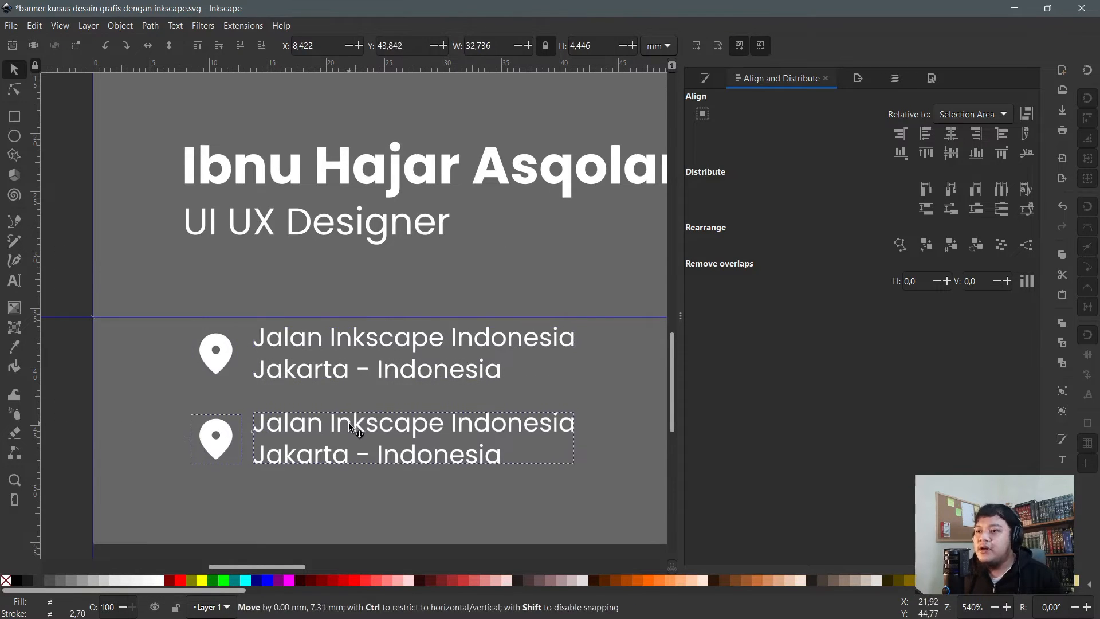
pyautogui.doubleClick(452, 432)
pyautogui.hotkey('ctrl', 'a')
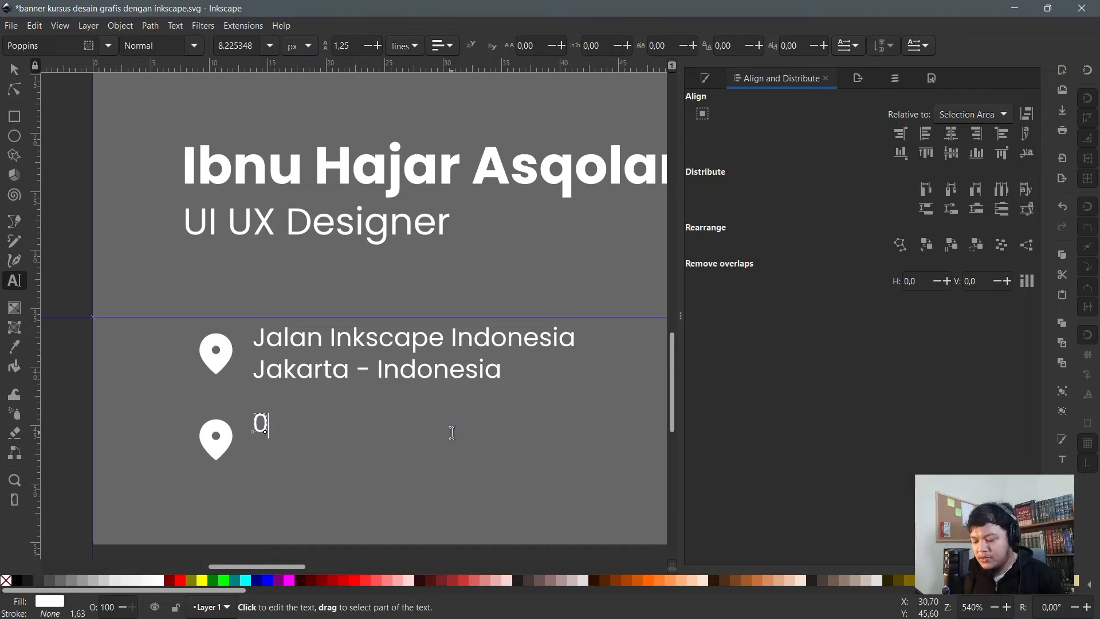
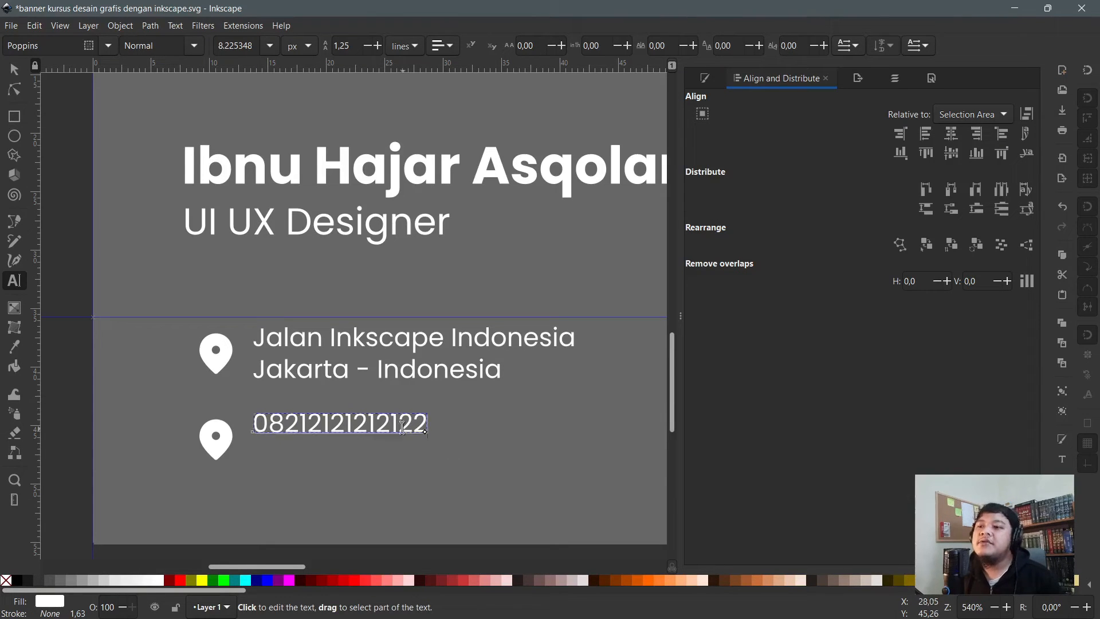
pyautogui.click(16, 69)
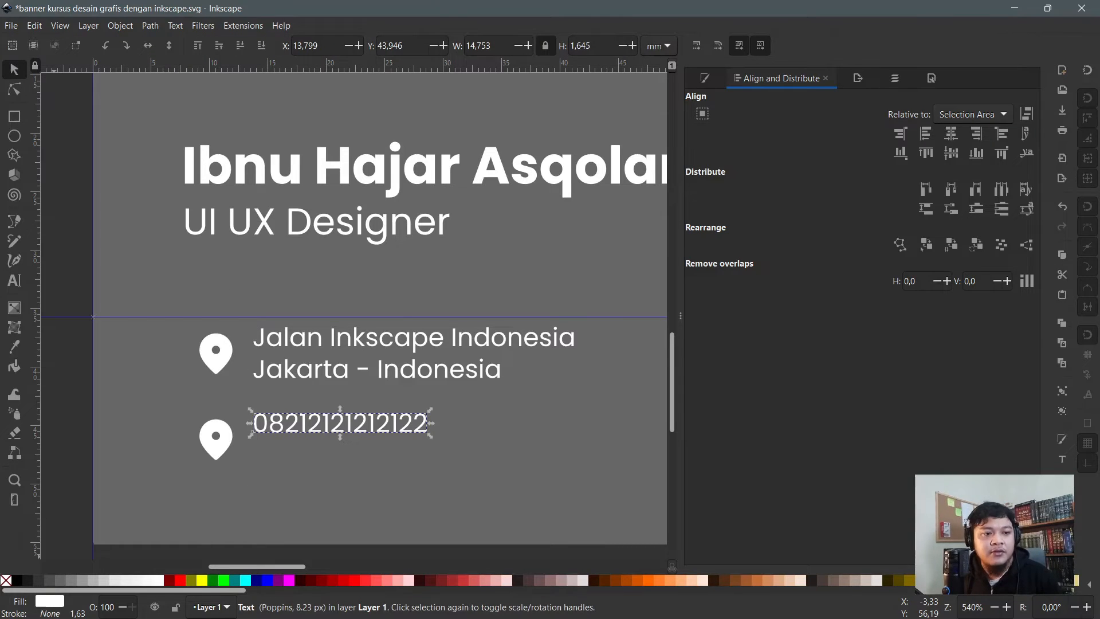
# - Search Google Fonts icons for 'phone' and download the Phone icon as SVG
pyautogui.hotkey('alt', 'Tab')
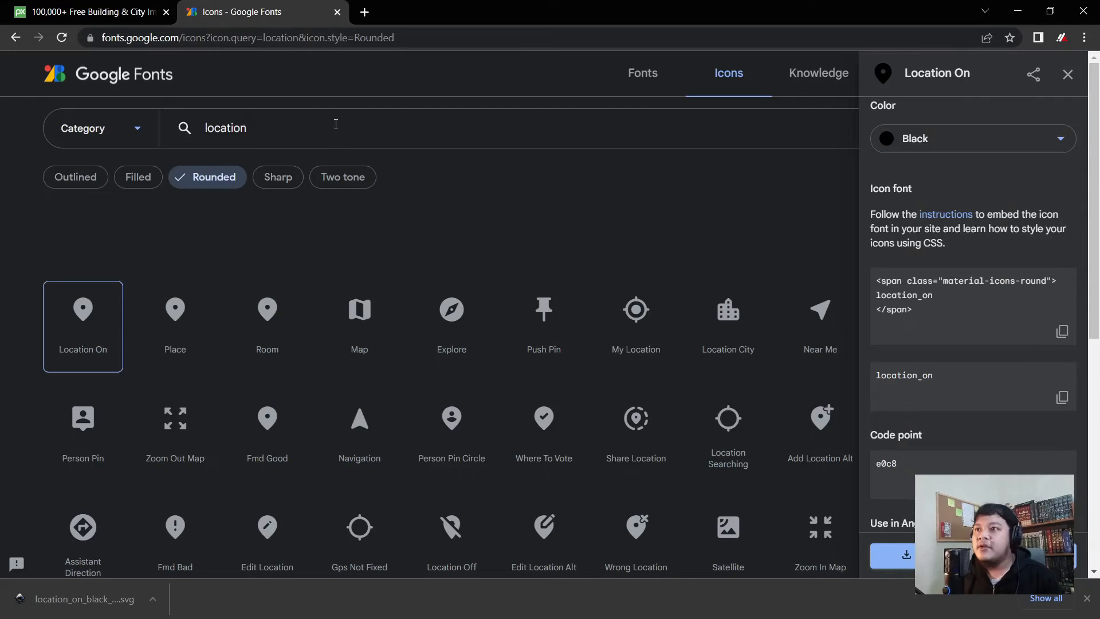
pyautogui.click(336, 124)
pyautogui.hotkey('ctrl', 'a')
pyautogui.write('phon')
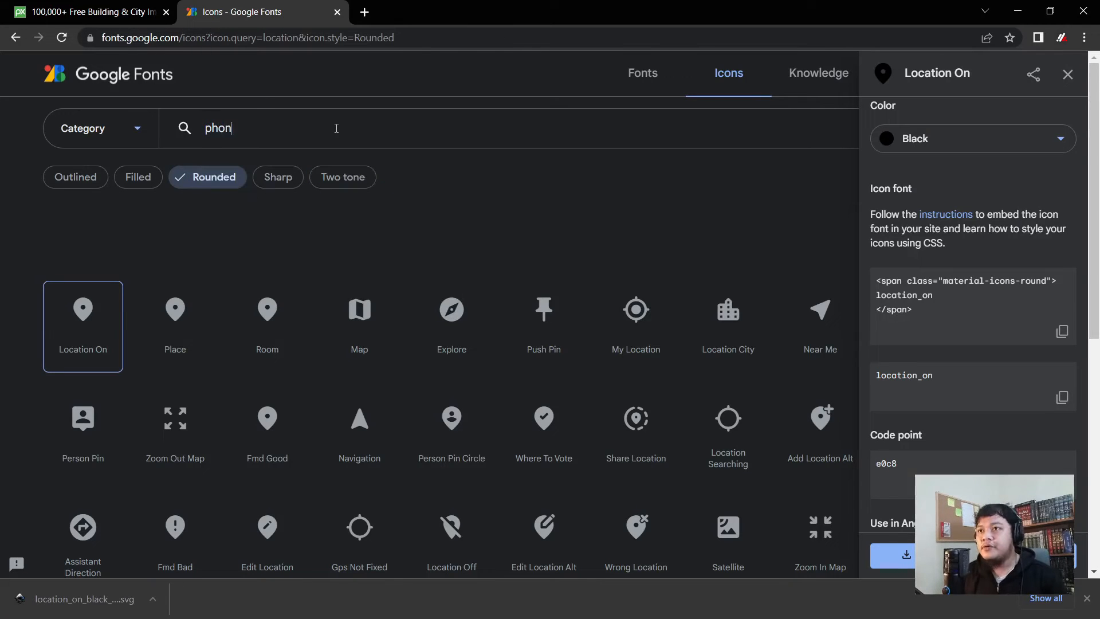
pyautogui.write('e')
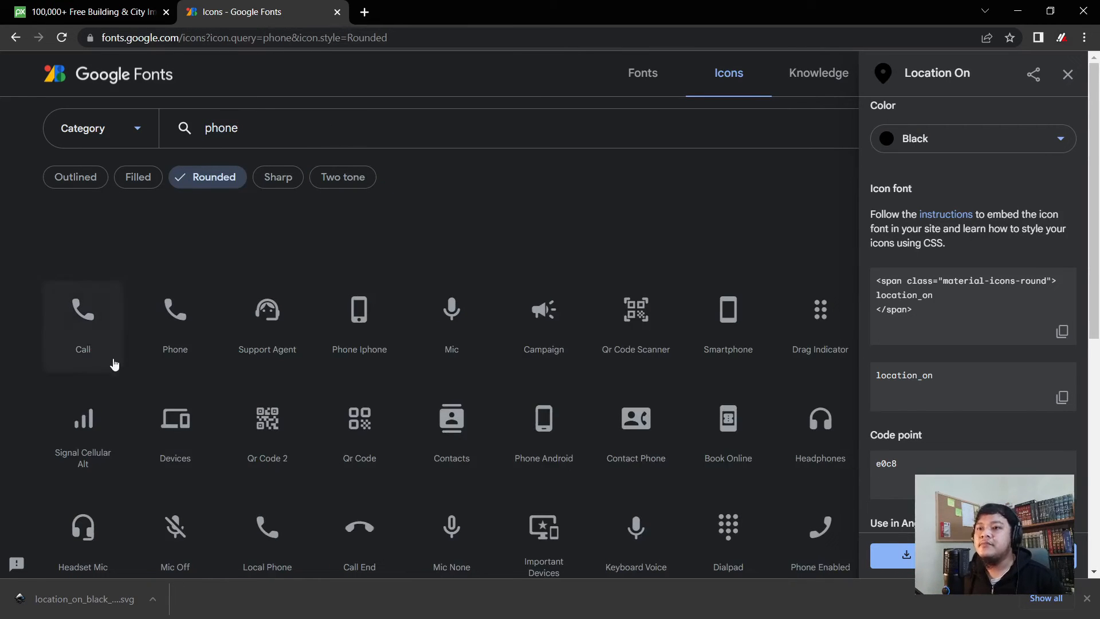
pyautogui.click(160, 338)
pyautogui.click(902, 556)
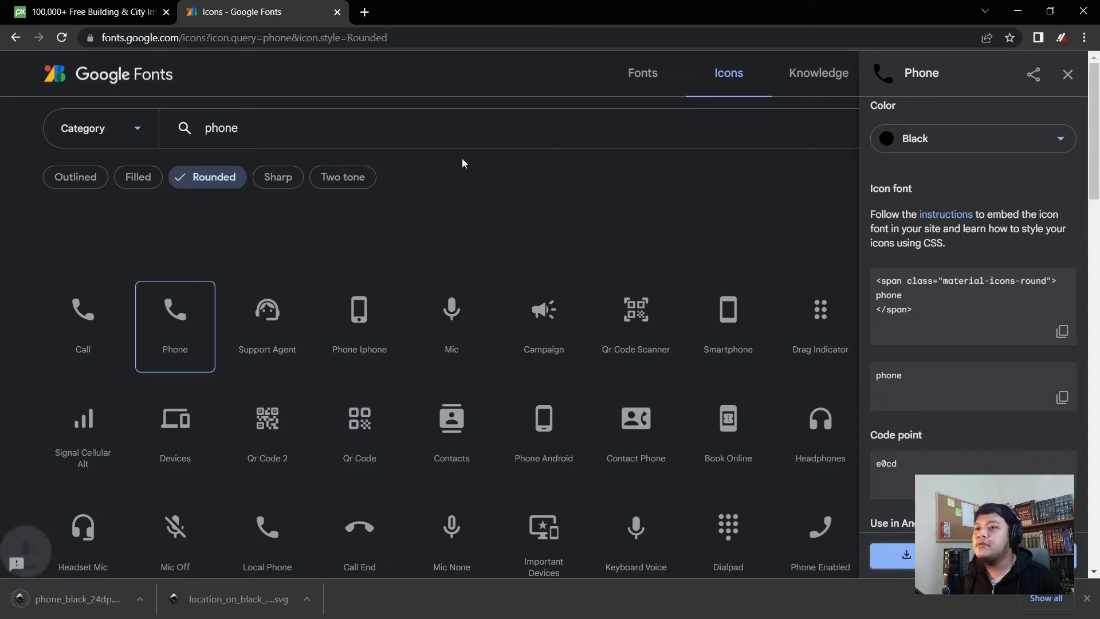
# - Search for 'email' and download the Send icon as an SVG
pyautogui.doubleClick(261, 128)
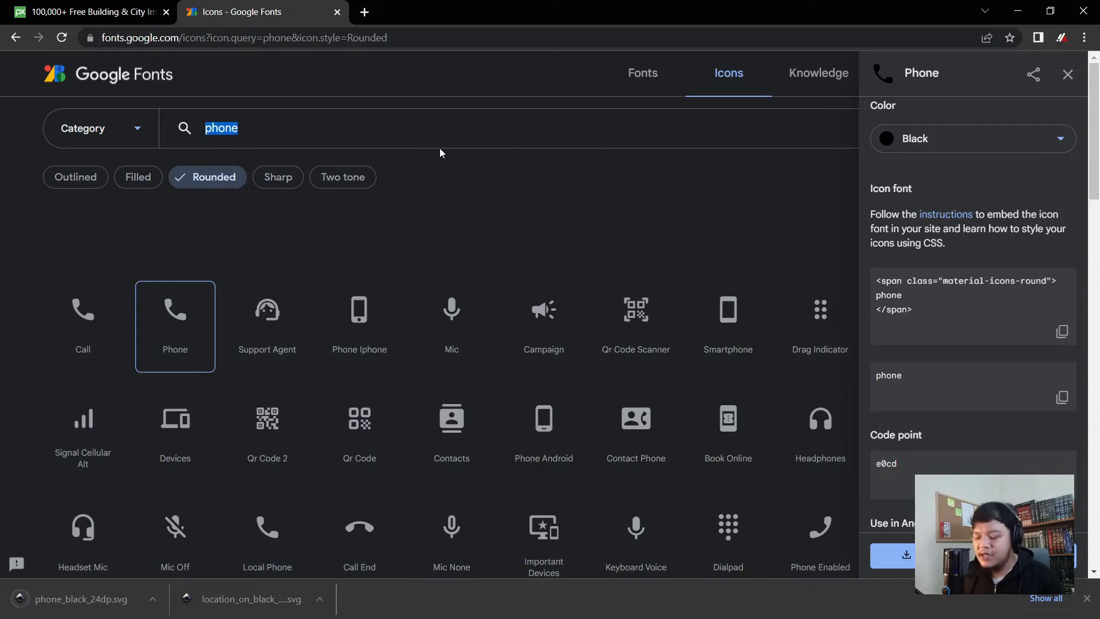
pyautogui.write('e')
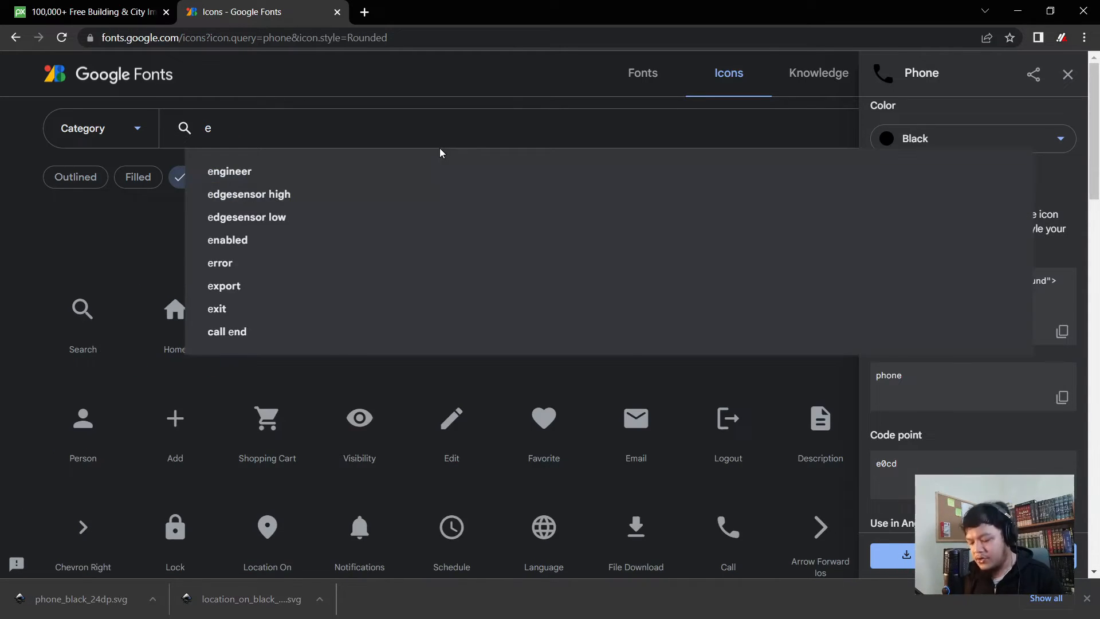
pyautogui.write('mail')
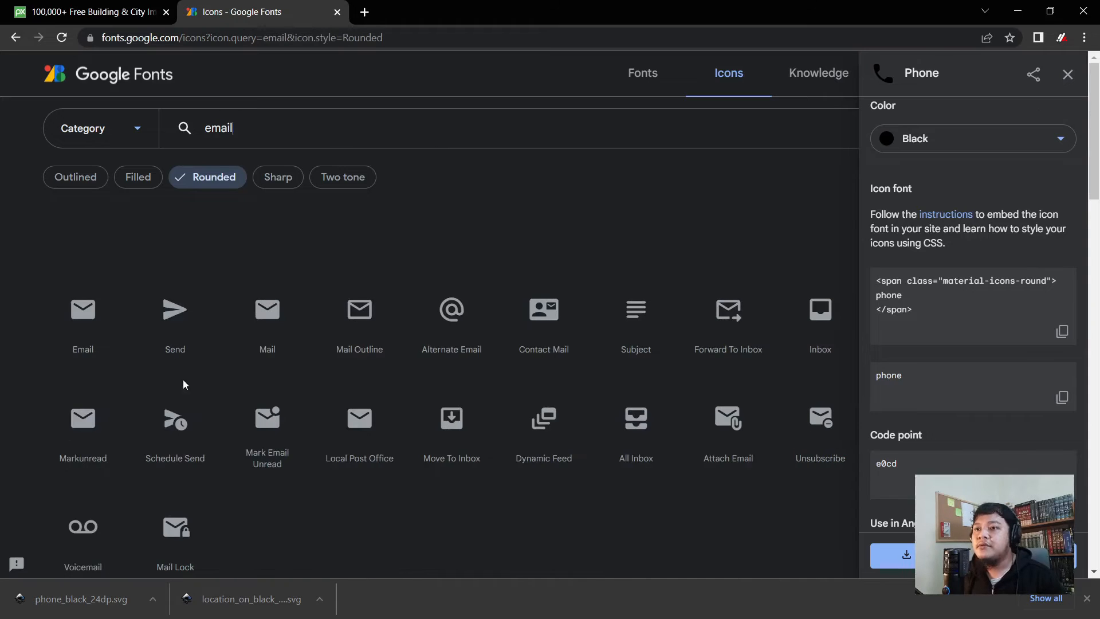
pyautogui.click(86, 312)
pyautogui.click(194, 321)
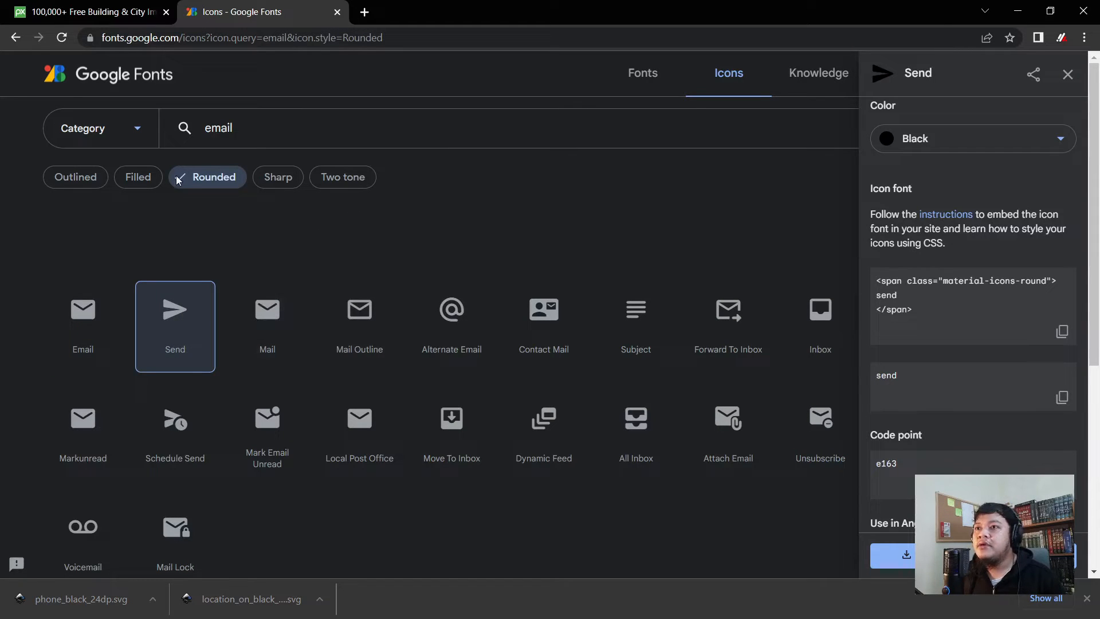
pyautogui.click(904, 554)
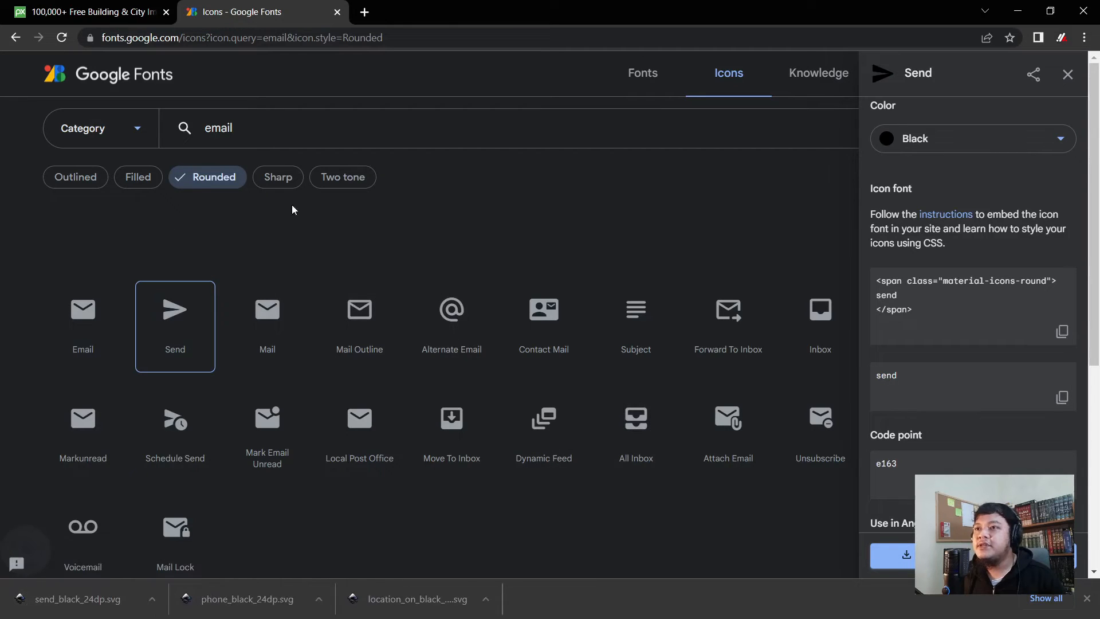
# - Find the website icons, download the Language globe icon as SVG, and minimise Chrome
pyautogui.doubleClick(316, 134)
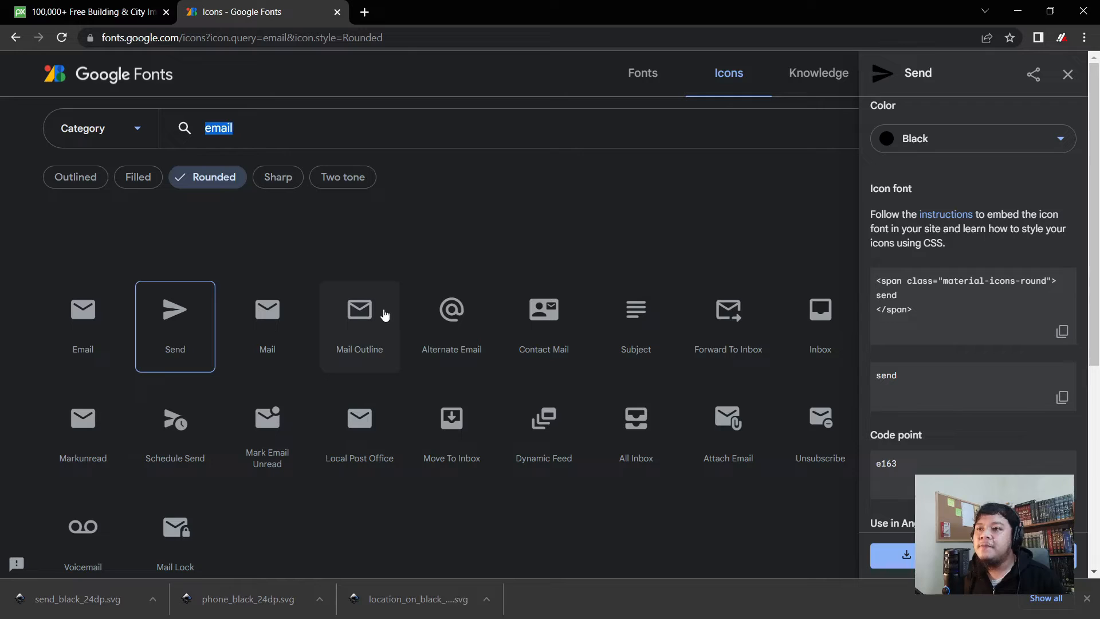
pyautogui.write('webv')
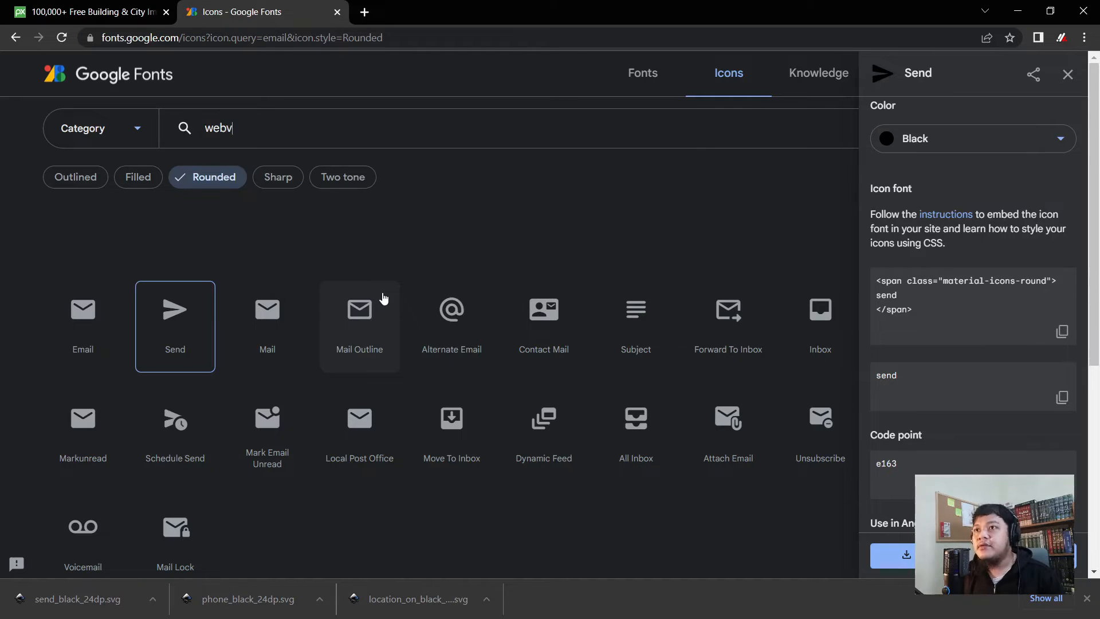
pyautogui.press('BackSpace')
pyautogui.write('site')
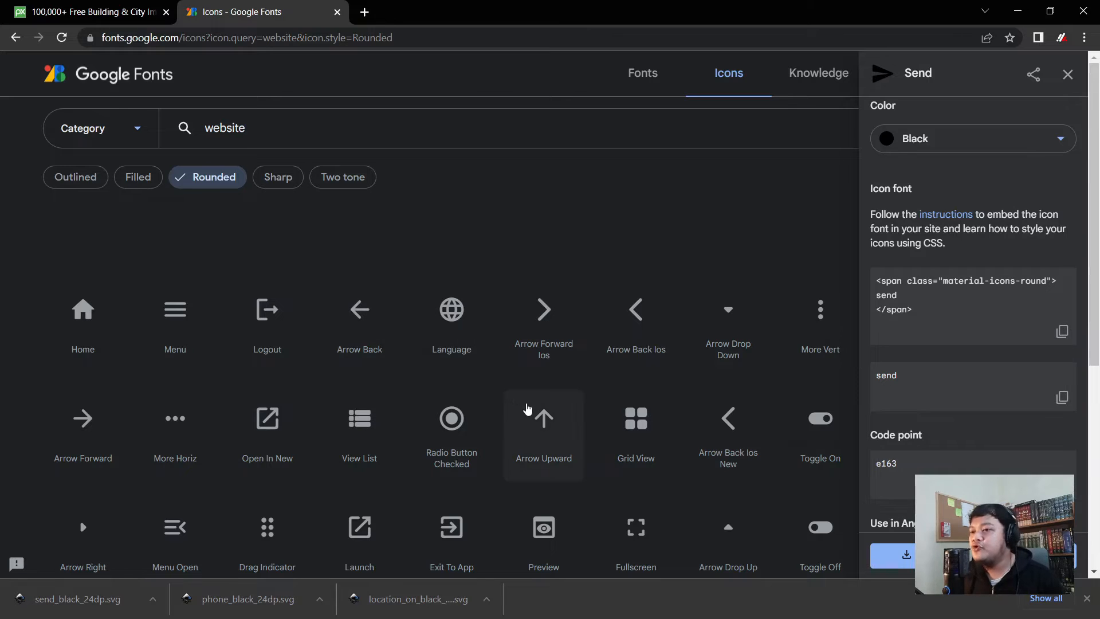
pyautogui.scroll(-2, 441, 320)
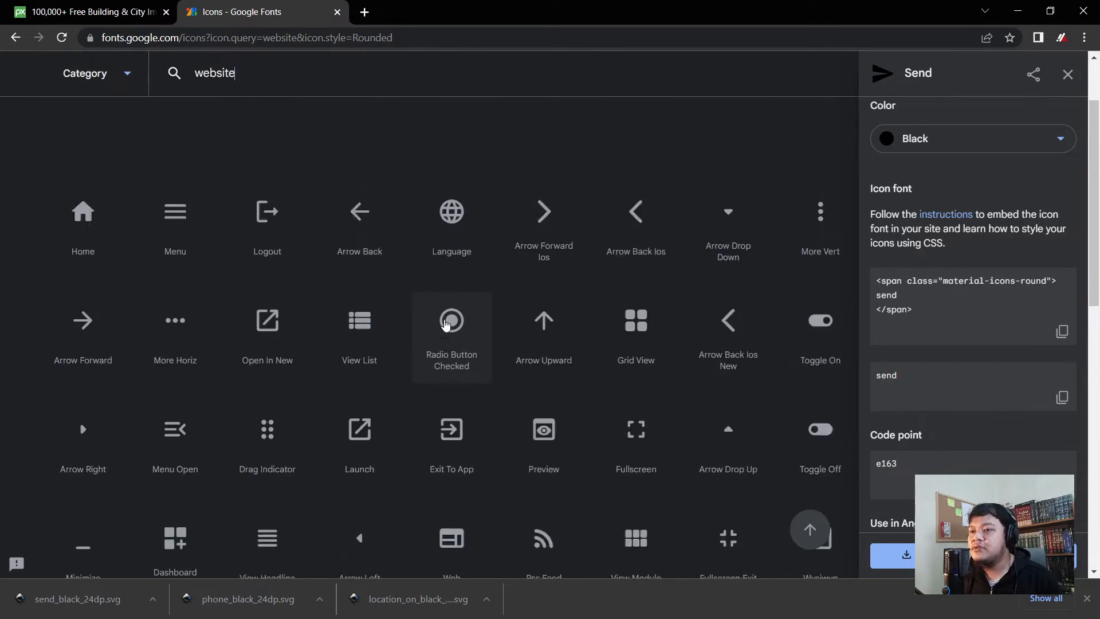
pyautogui.scroll(2, 449, 321)
pyautogui.click(460, 322)
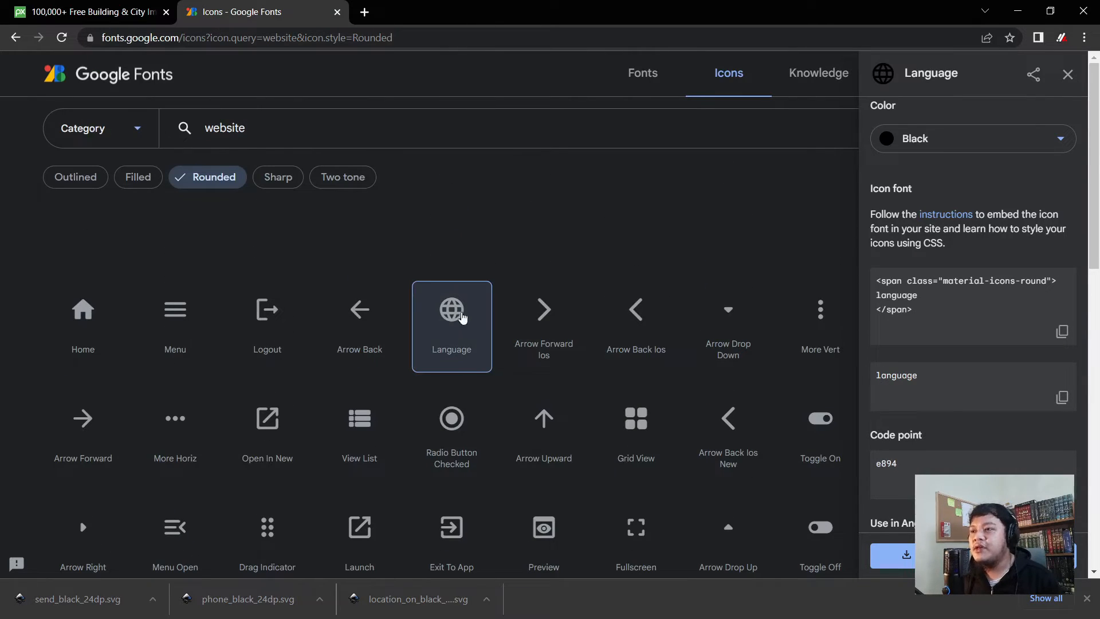
pyautogui.click(902, 555)
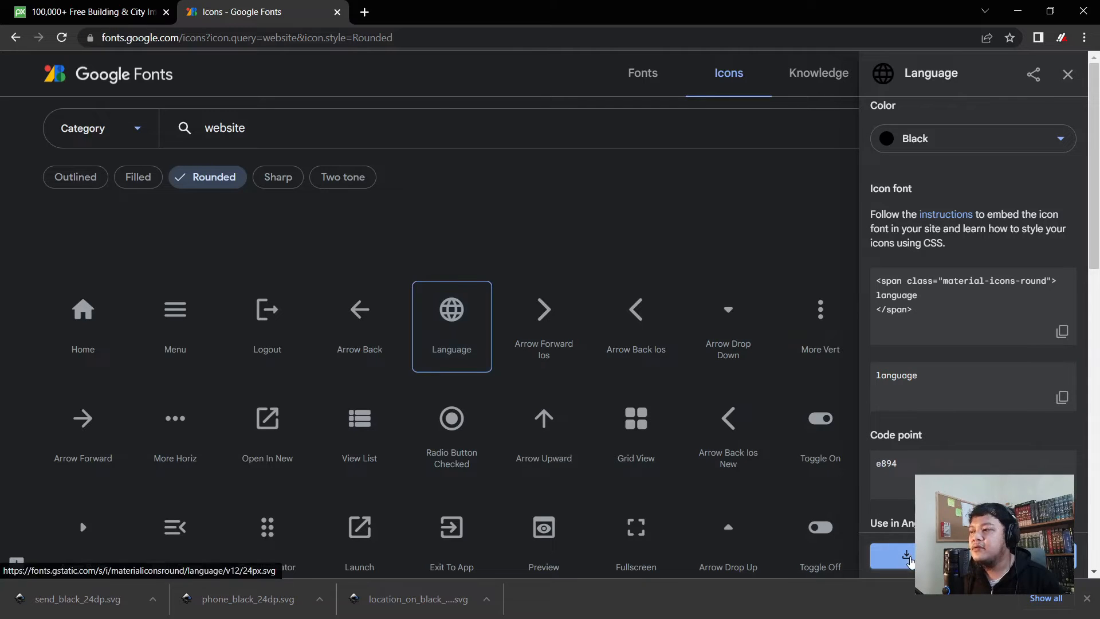
pyautogui.click(1017, 10)
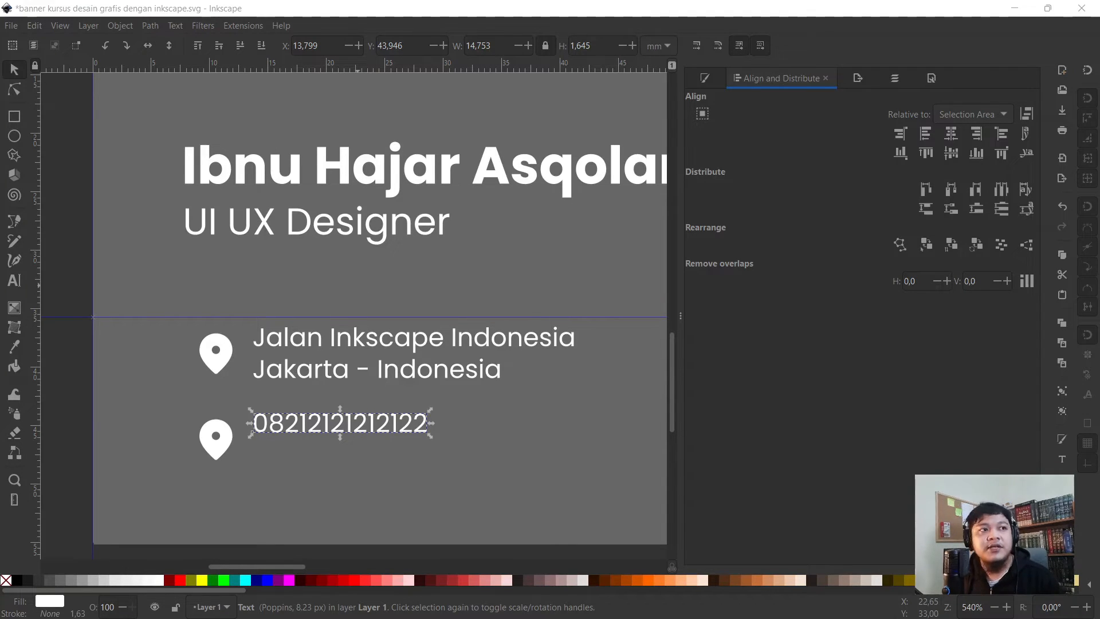
# - Import the Language, Send and Phone SVGs onto the card and select all three icons
pyautogui.moveTo(264, 135); pyautogui.dragTo(447, 194)
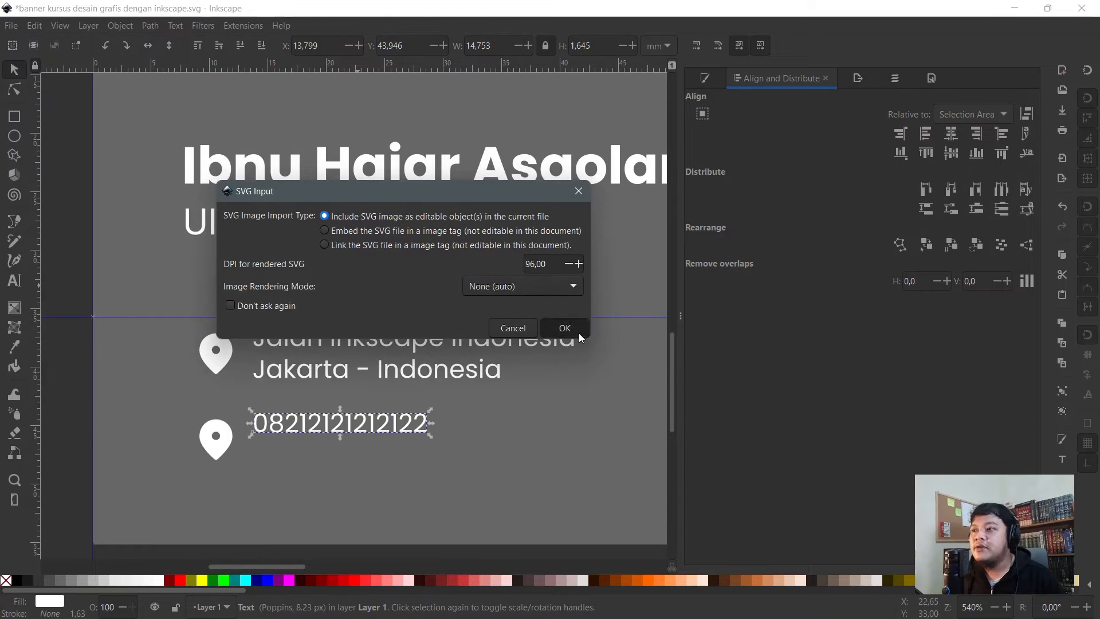
pyautogui.click(579, 332)
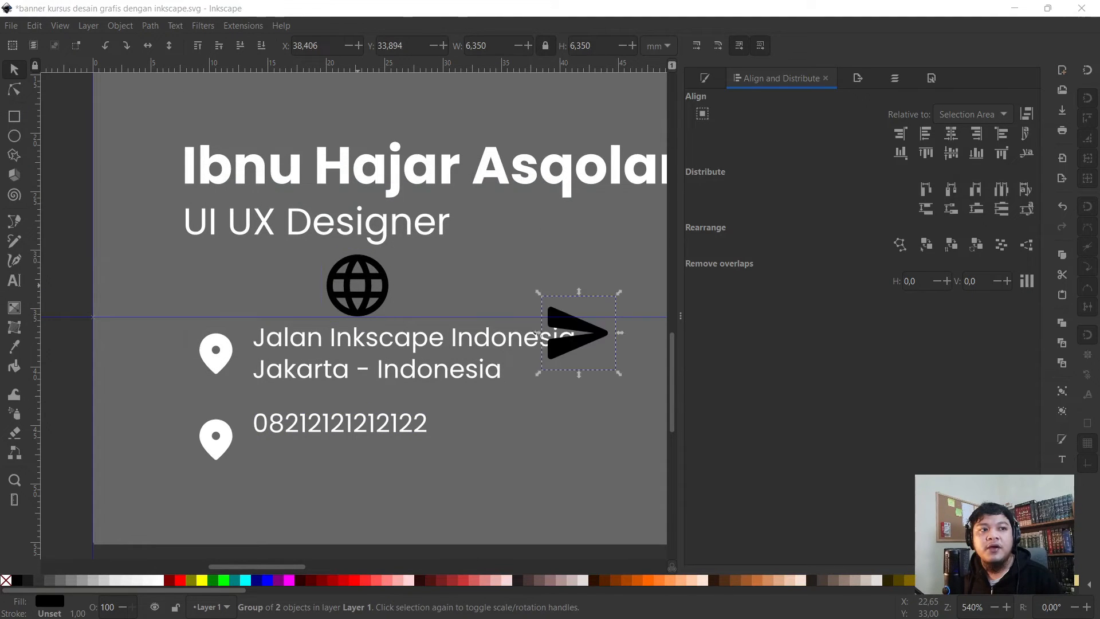
pyautogui.moveTo(348, 342); pyautogui.dragTo(340, 471)
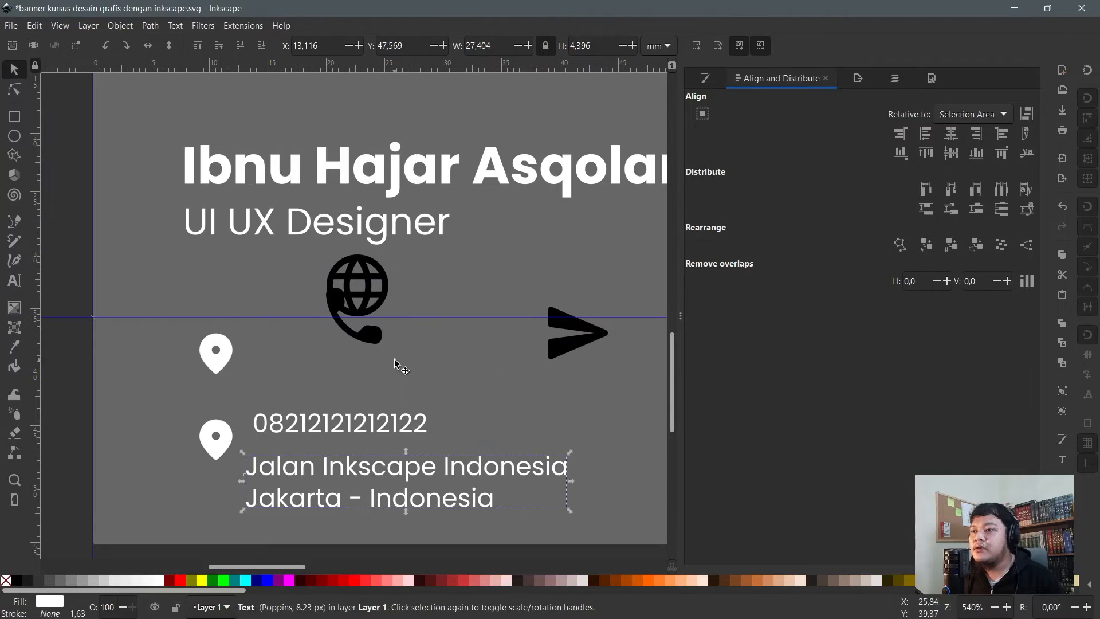
pyautogui.hotkey('ctrl', 'z')
pyautogui.moveTo(375, 339); pyautogui.dragTo(451, 480)
pyautogui.keyDown('shift'); pyautogui.click(357, 285); pyautogui.keyUp('shift')
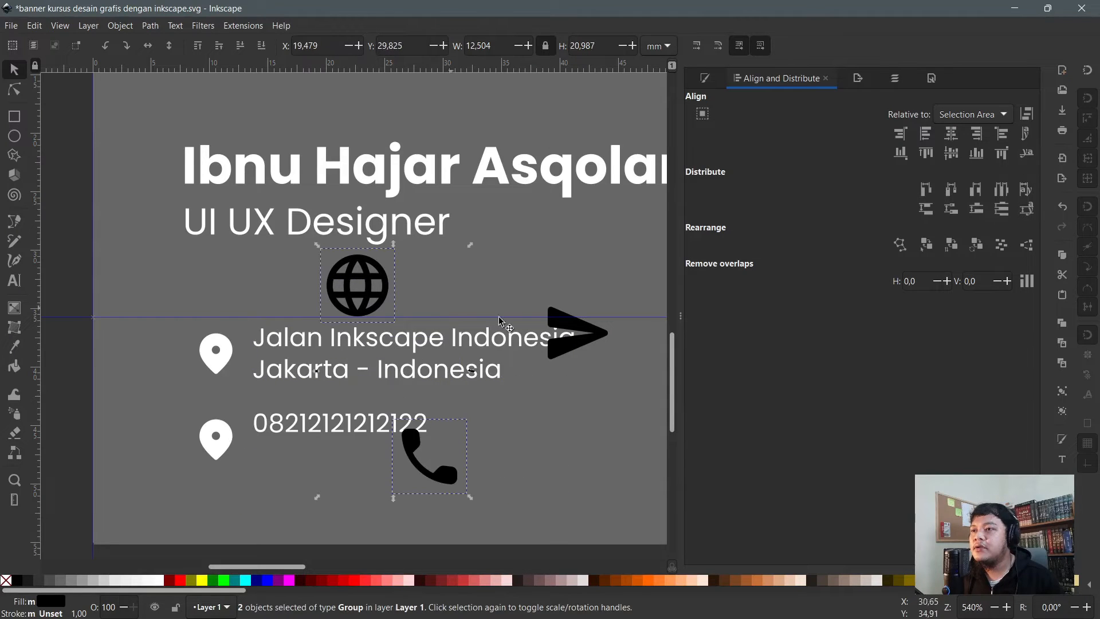
pyautogui.keyDown('shift'); pyautogui.click(599, 343); pyautogui.keyUp('shift')
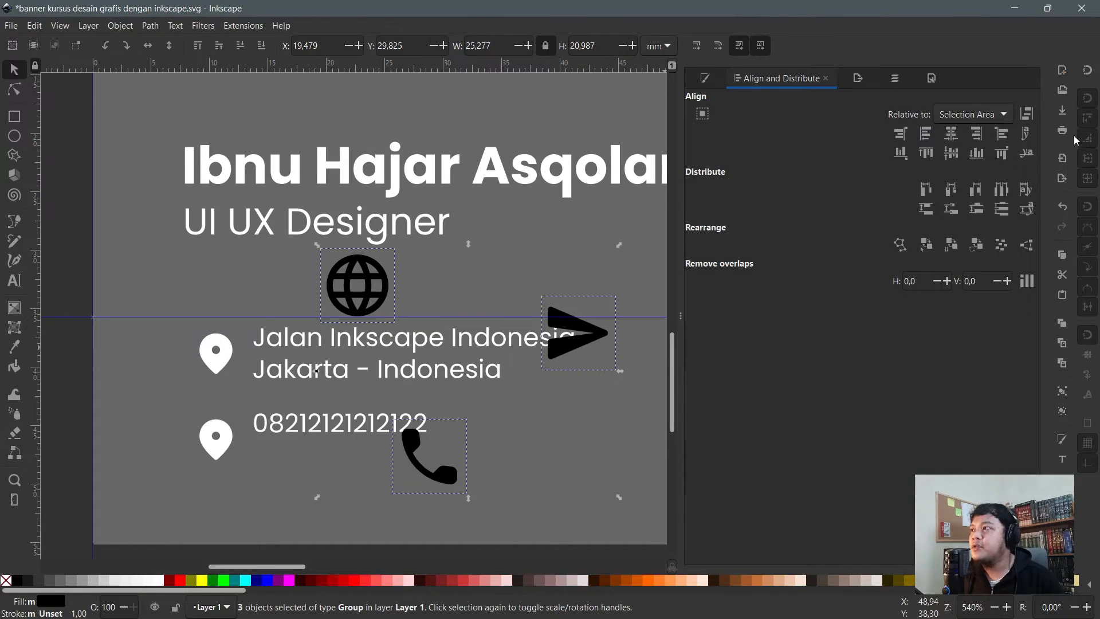
pyautogui.scroll(-1, 224, 244)
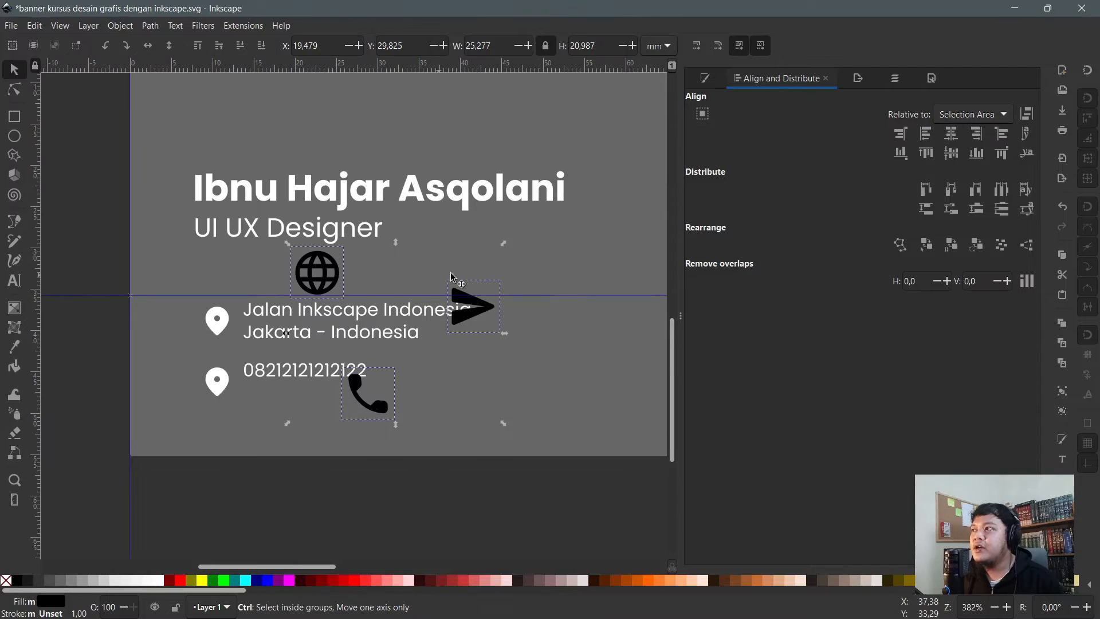
# - Centre the three icons on each other and scale them to 16 px wide
pyautogui.click(955, 139)
pyautogui.click(953, 154)
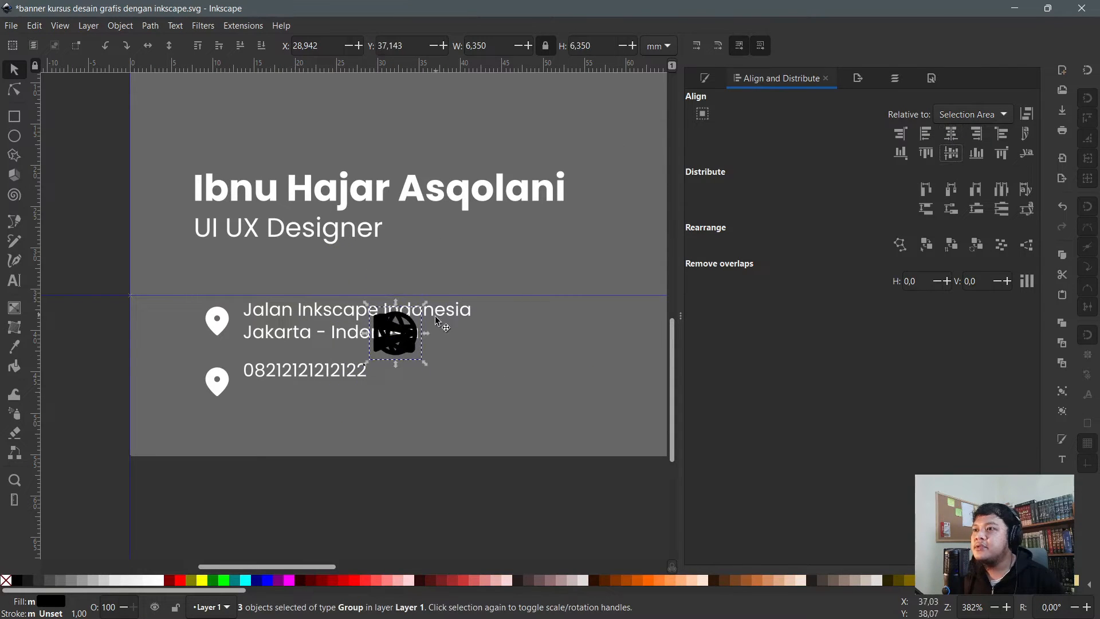
pyautogui.scroll(1, 397, 338)
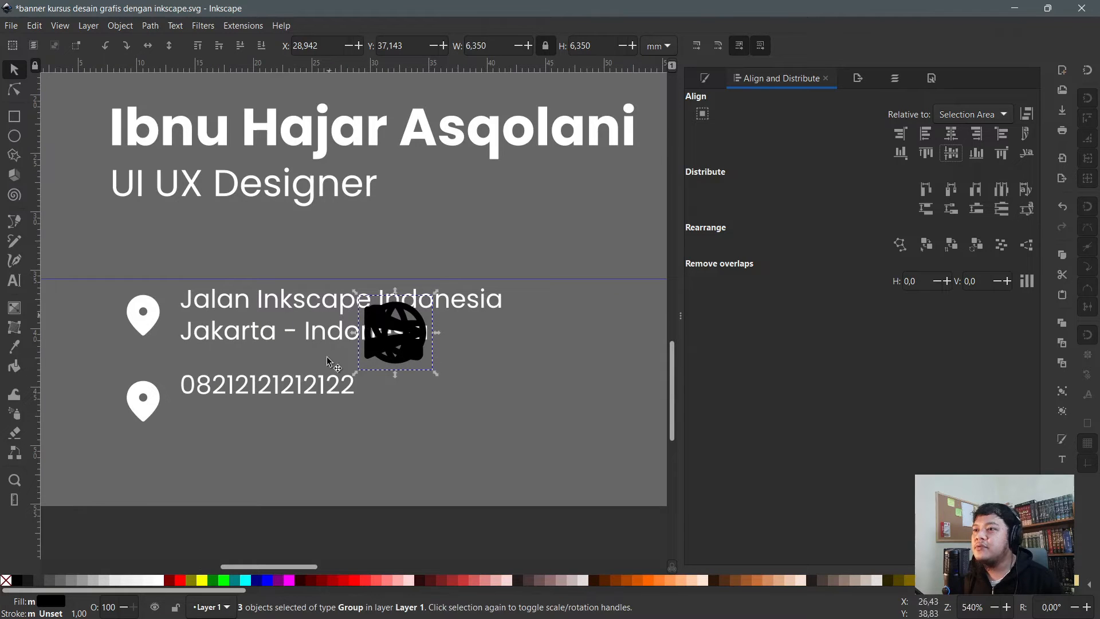
pyautogui.click(656, 50)
pyautogui.click(652, 64)
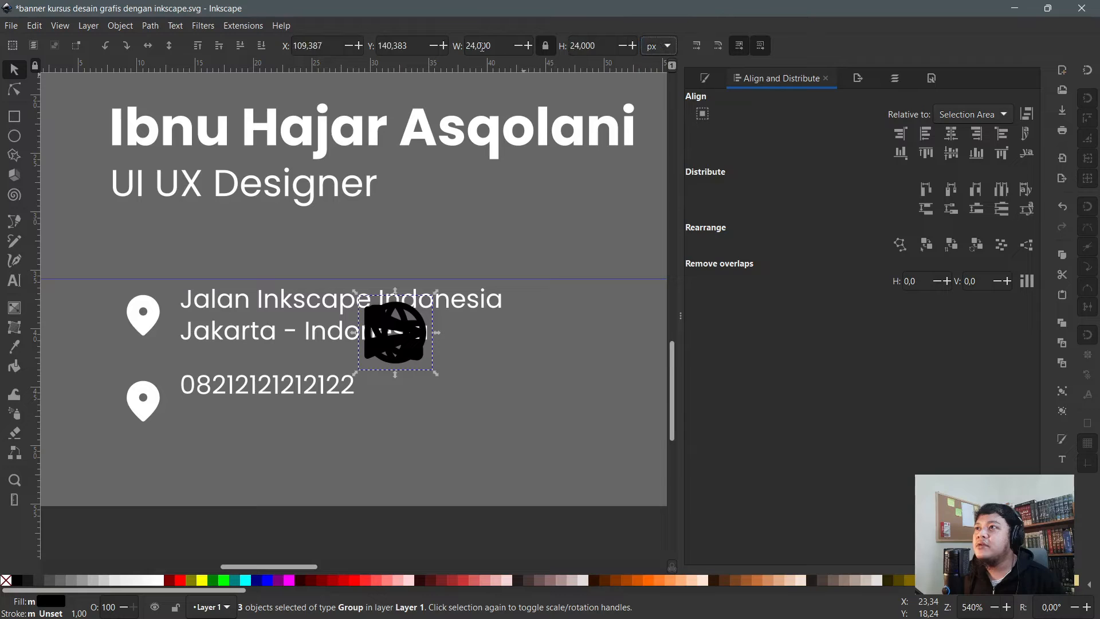
pyautogui.moveTo(498, 46); pyautogui.dragTo(396, 39)
pyautogui.write('16')
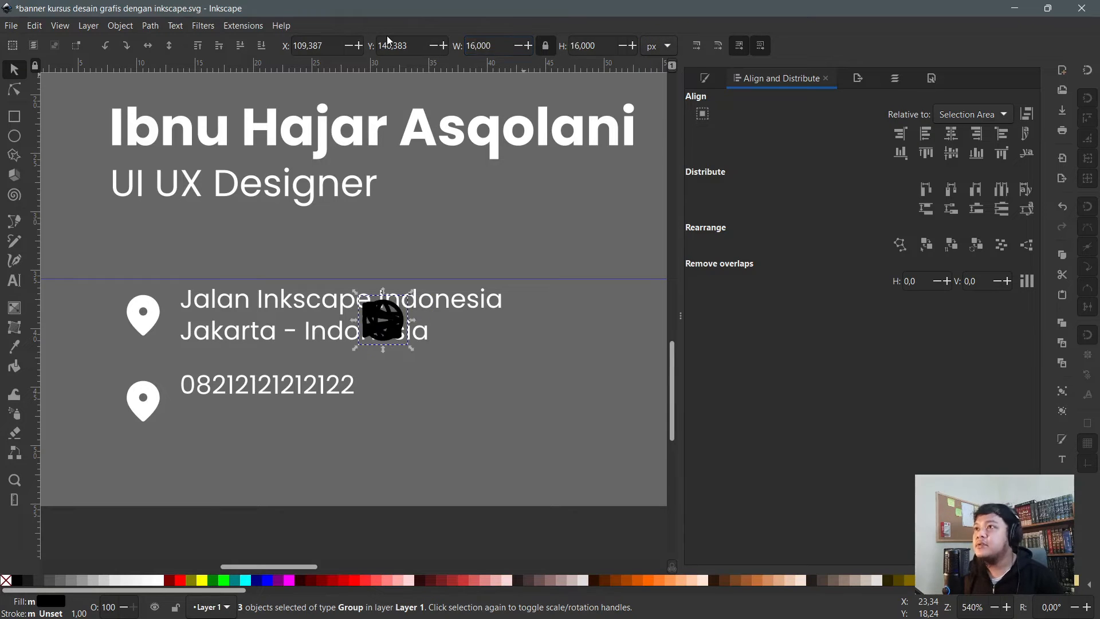
pyautogui.press('Return')
# - Spread the icons apart, put the phone icon beside the phone number, and delete that pin
pyautogui.click(380, 535)
pyautogui.moveTo(378, 324); pyautogui.dragTo(476, 439)
pyautogui.click(385, 327)
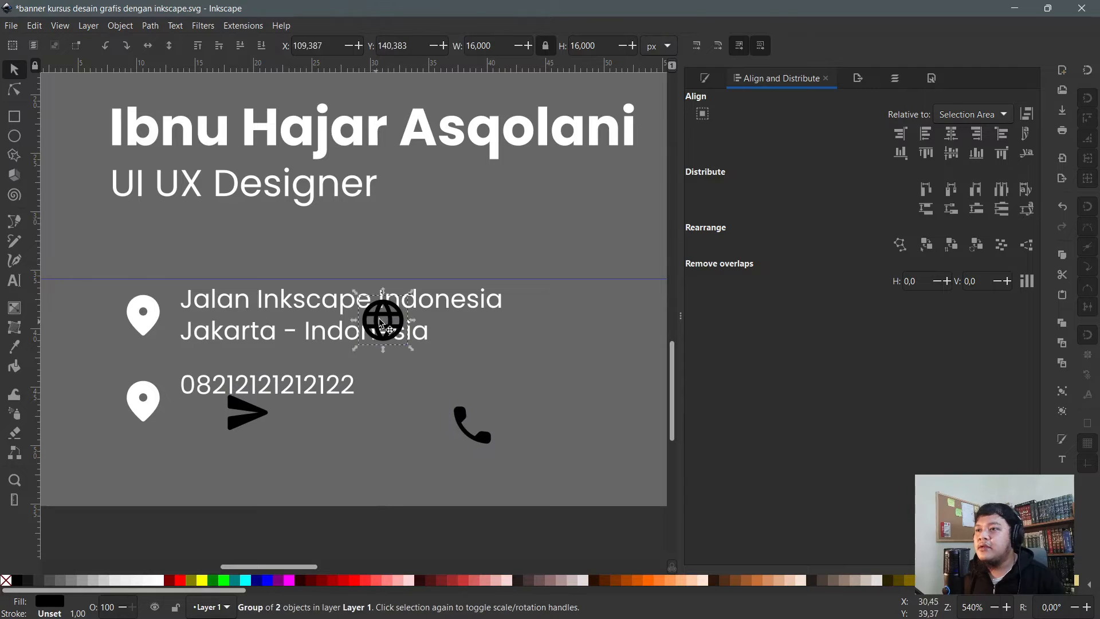
pyautogui.moveTo(378, 334); pyautogui.dragTo(568, 355)
pyautogui.click(485, 437)
pyautogui.moveTo(484, 437); pyautogui.dragTo(154, 403)
pyautogui.click(136, 397)
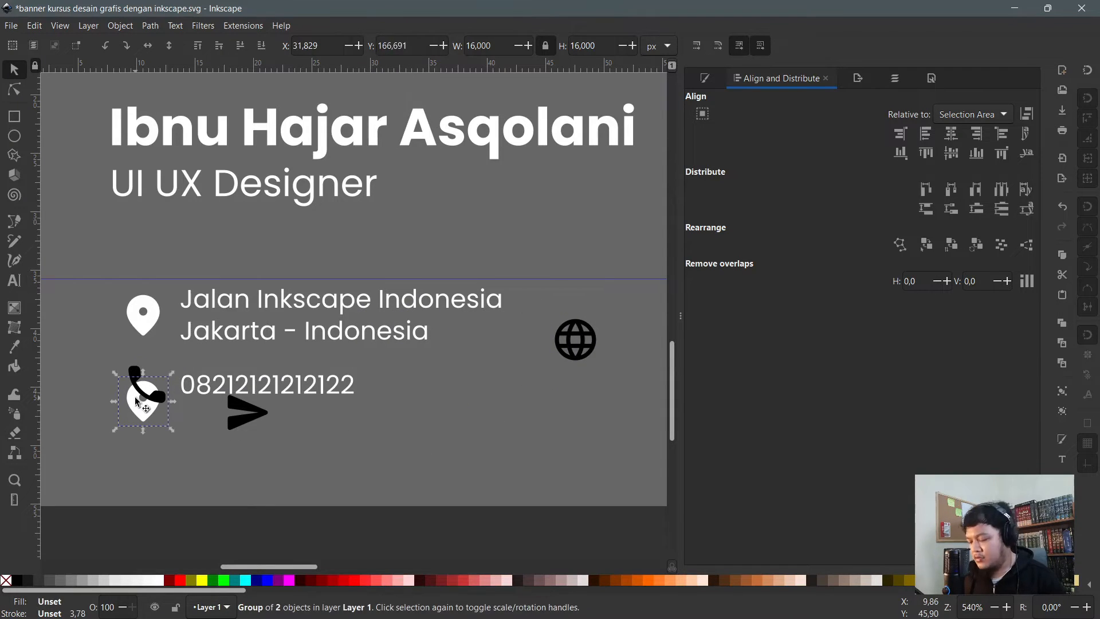
pyautogui.press('Delete')
pyautogui.scroll(-2, 305, 340)
pyautogui.scroll(1, 228, 371)
pyautogui.keyDown('ctrl'); pyautogui.click(229, 363); pyautogui.keyUp('ctrl')
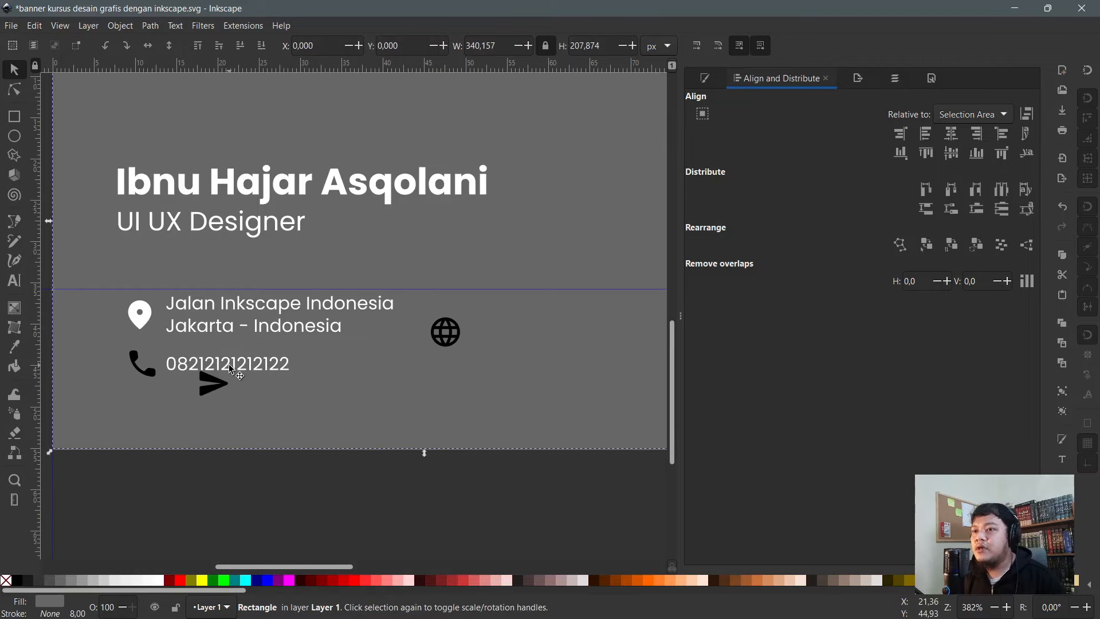
pyautogui.hotkey('ctrl', 'd')
pyautogui.moveTo(223, 370); pyautogui.dragTo(546, 313)
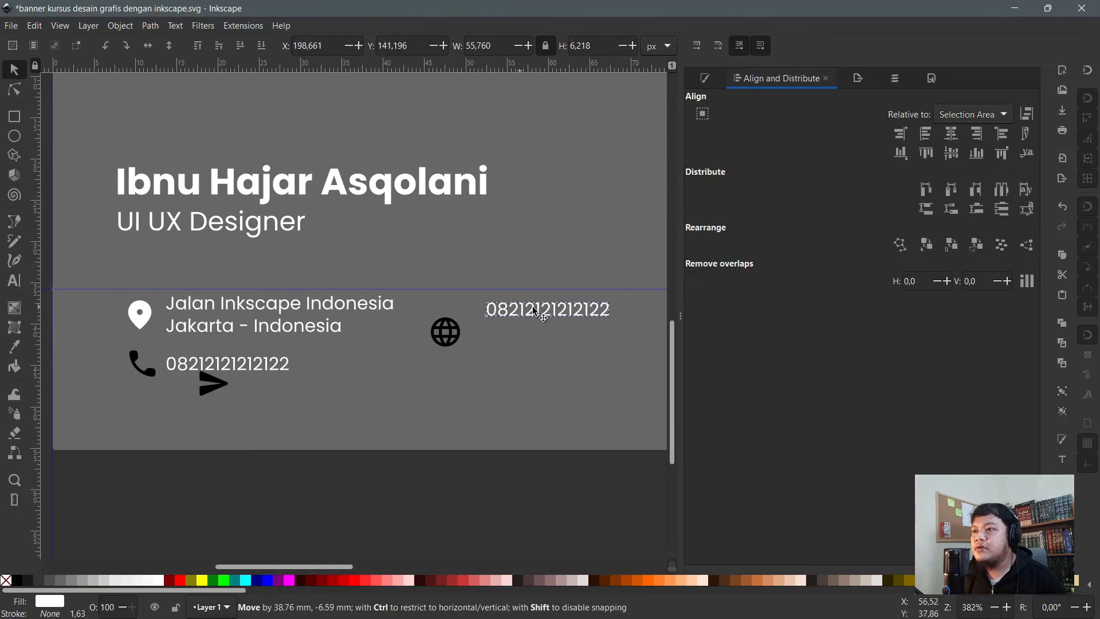
pyautogui.doubleClick(554, 310)
pyautogui.hotkey('ctrl', 'a')
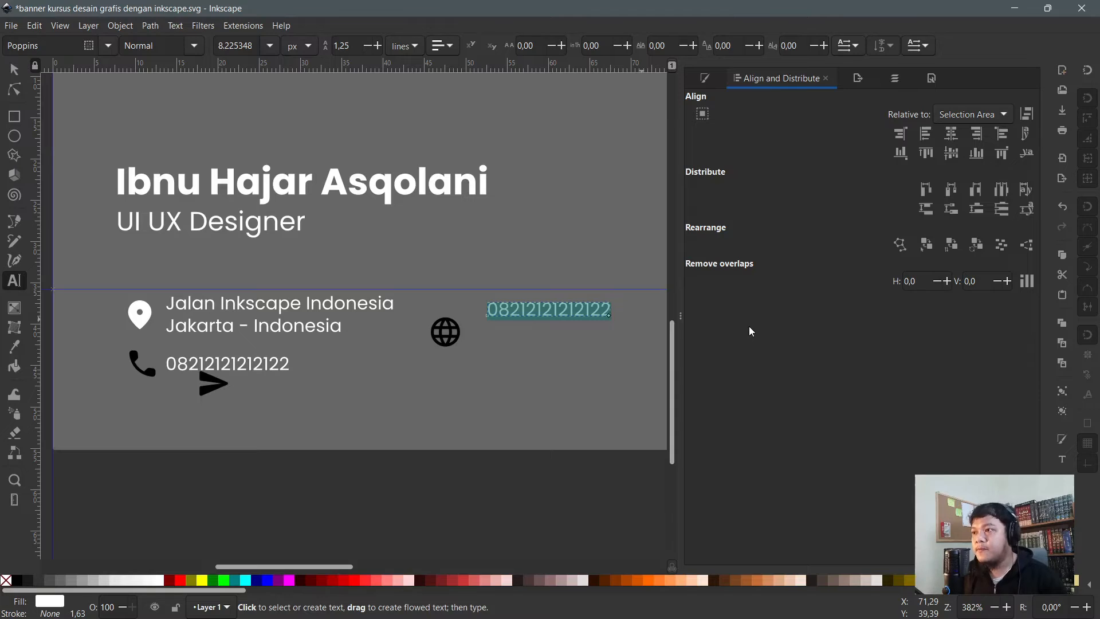
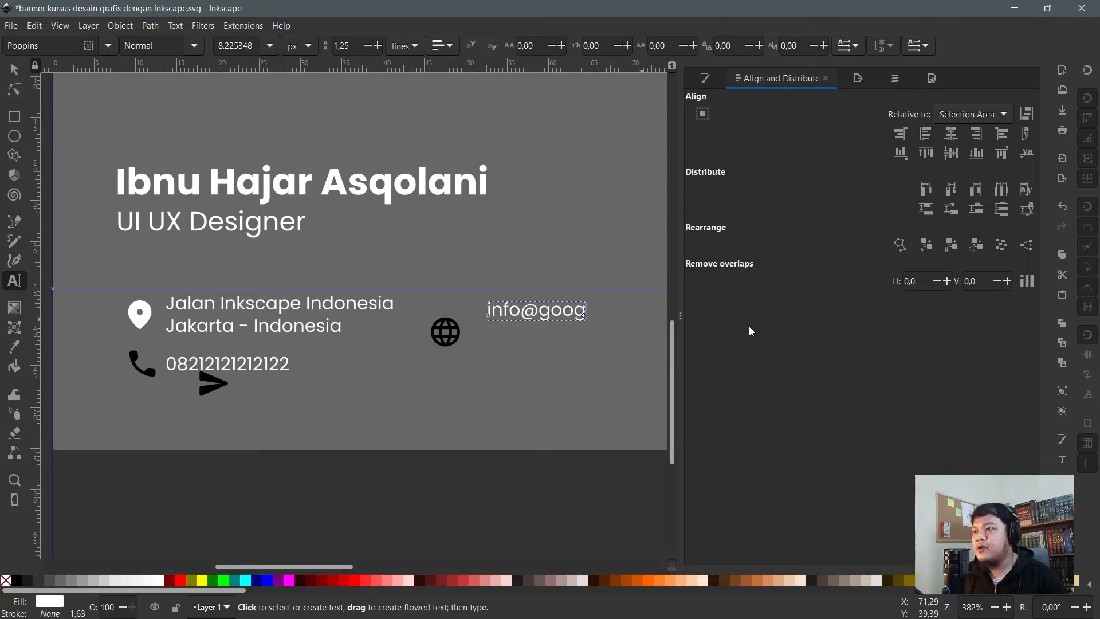
pyautogui.press('F1')
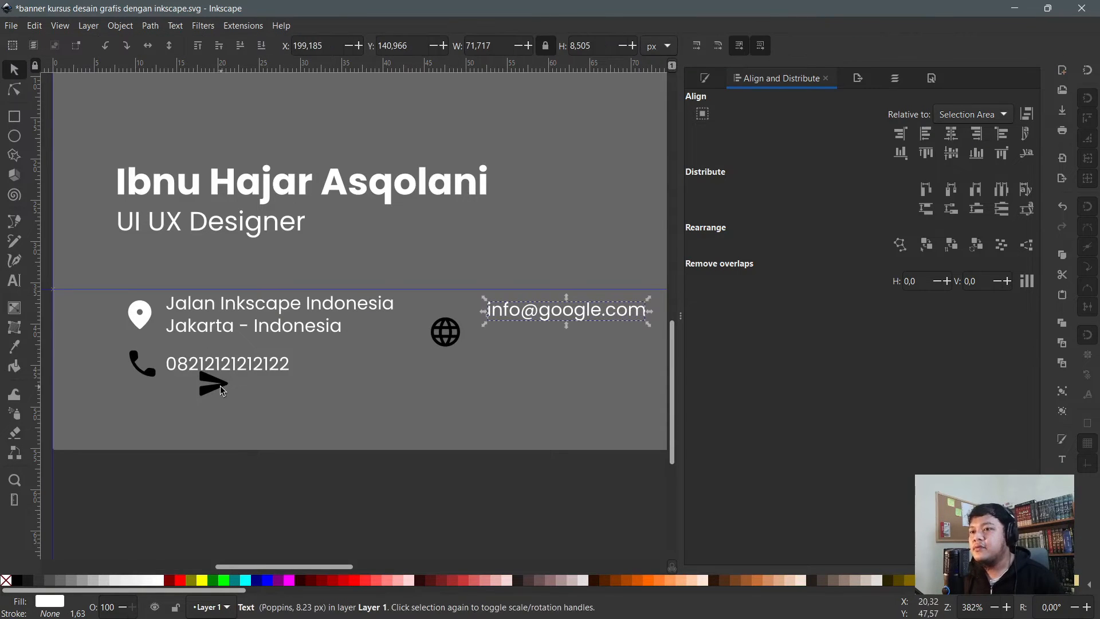
pyautogui.click(220, 384)
pyautogui.moveTo(214, 386); pyautogui.dragTo(448, 323)
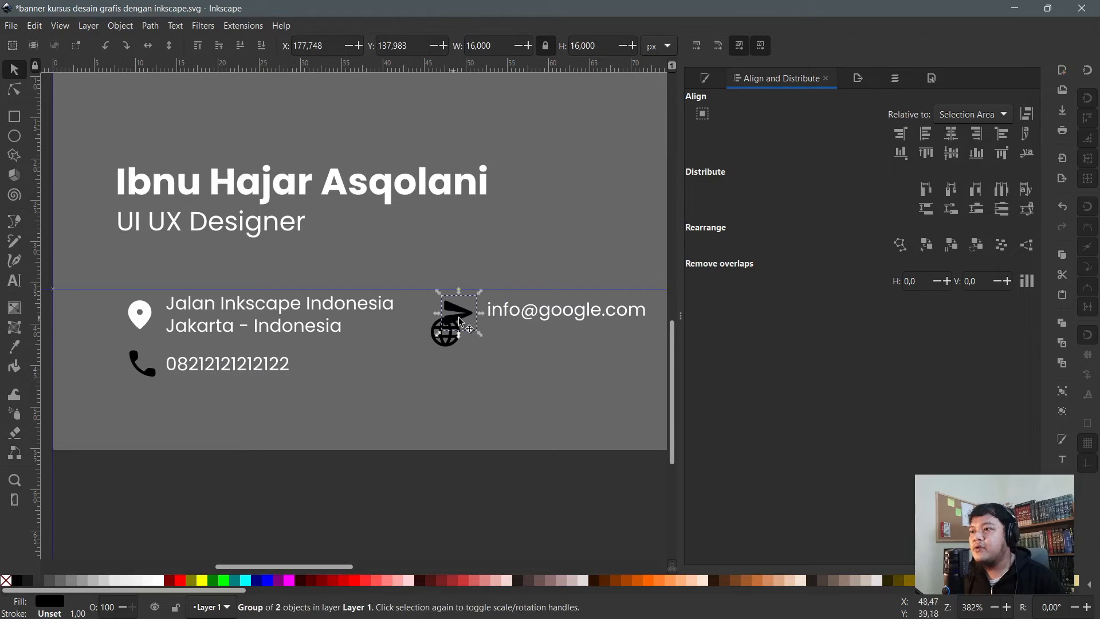
# - Move the globe icon off the send arrow to sit below it
pyautogui.scroll(2, 550, 323)
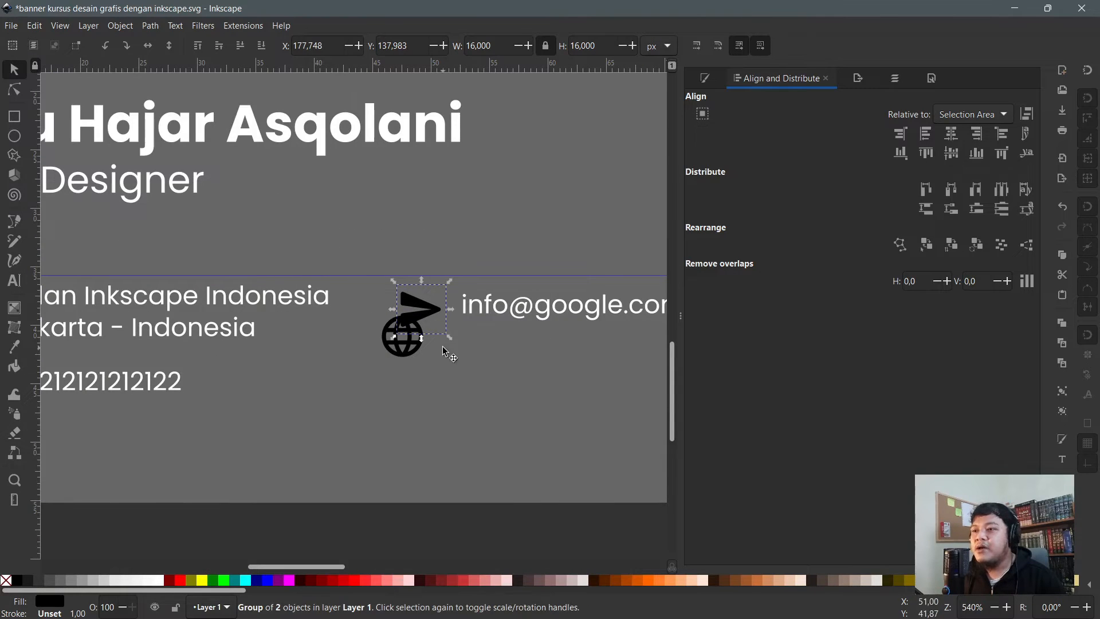
pyautogui.scroll(3, 544, 281)
pyautogui.press('t')
pyautogui.moveTo(550, 292); pyautogui.dragTo(497, 292)
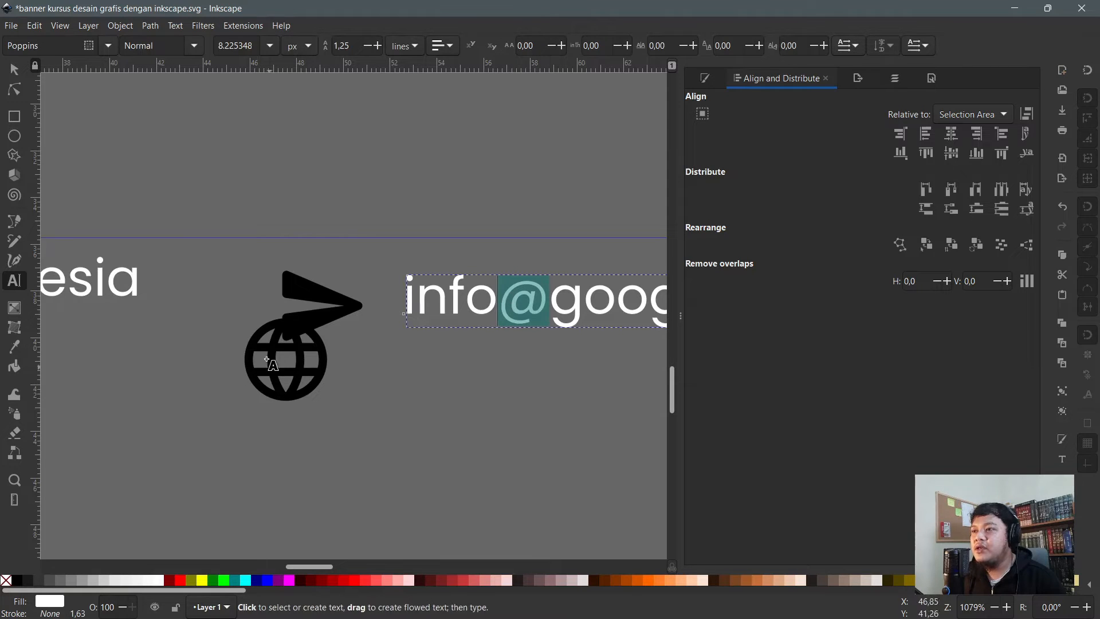
pyautogui.click(14, 69)
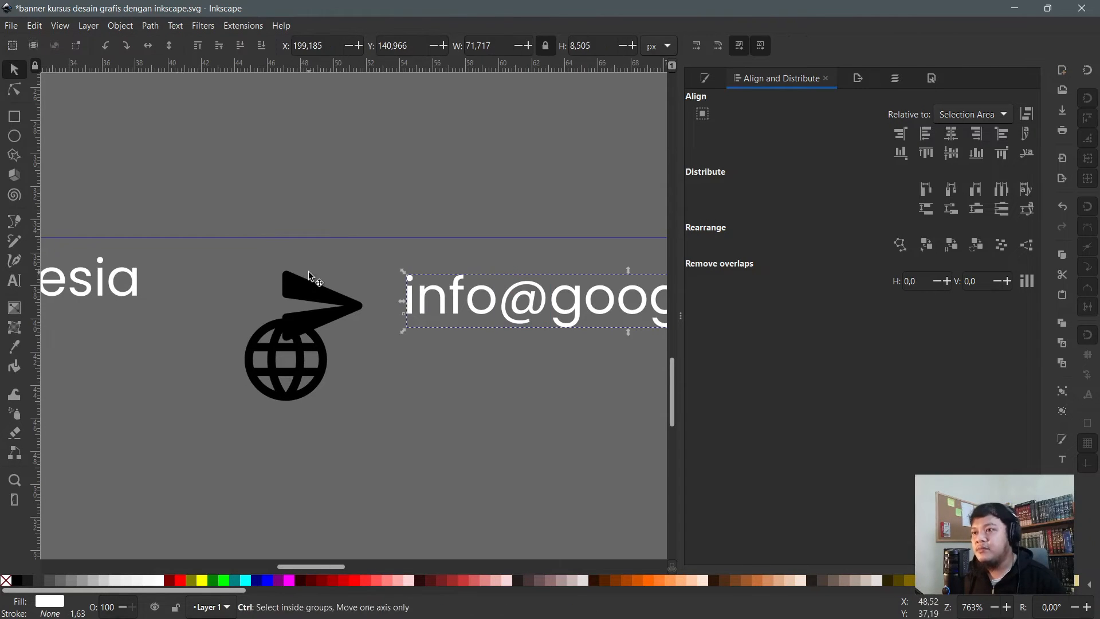
pyautogui.click(312, 348)
pyautogui.moveTo(312, 348); pyautogui.dragTo(347, 390)
pyautogui.moveTo(335, 410); pyautogui.dragTo(342, 411)
pyautogui.click(444, 298)
pyautogui.moveTo(444, 297); pyautogui.dragTo(459, 407)
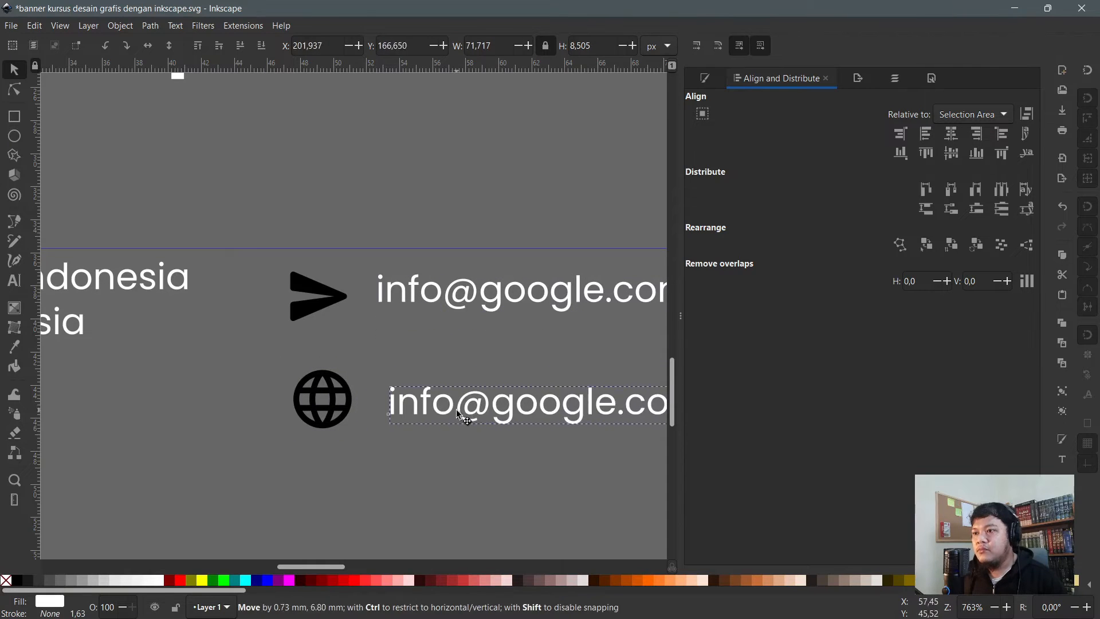
pyautogui.doubleClick(477, 406)
pyautogui.hotkey('ctrl', 'a')
pyautogui.write('W')
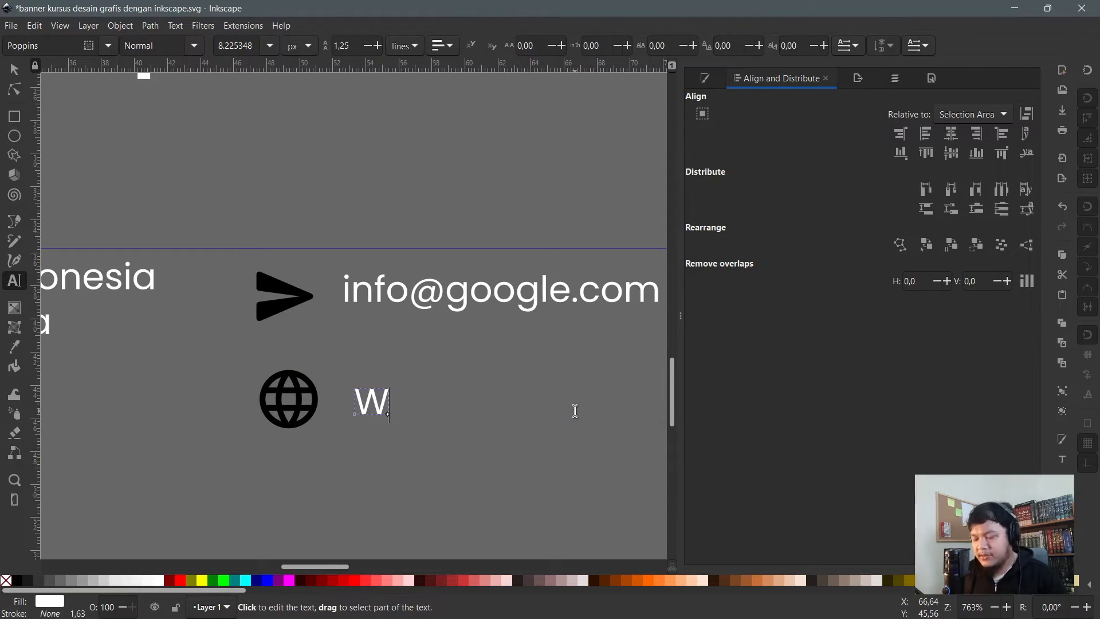
pyautogui.press('BackSpace')
pyautogui.write('WWW.DPO')
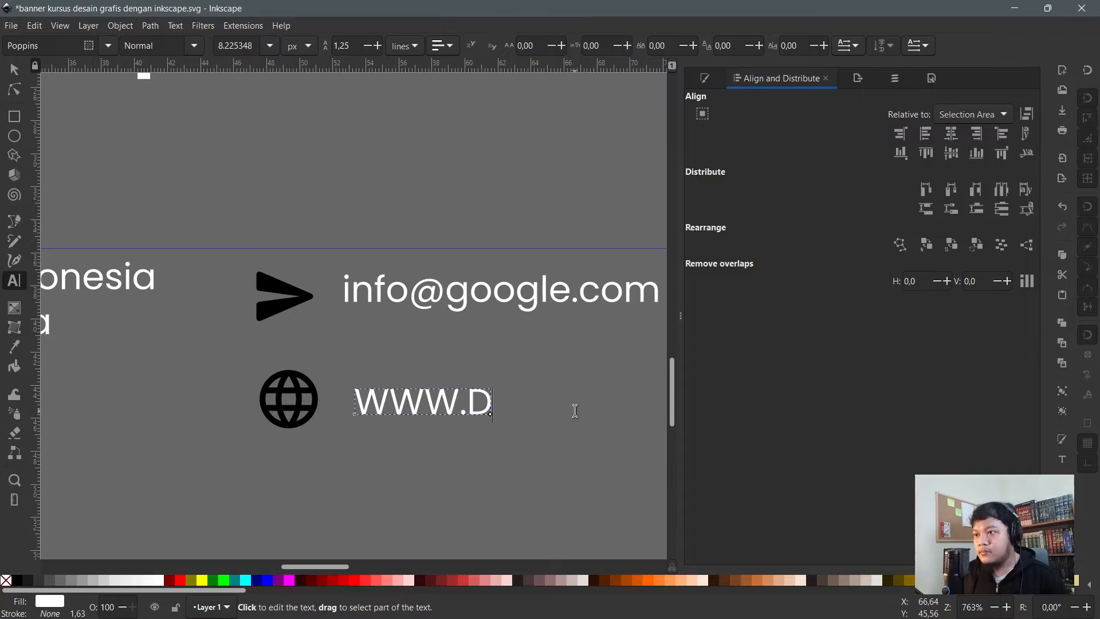
pyautogui.press('BackSpace')
pyautogui.press('BackSpace')
pyautogui.press('BackSpace')
pyautogui.press('BackSpace')
pyautogui.press('BackSpace')
pyautogui.press('BackSpace')
pyautogui.press('BackSpace')
pyautogui.write('www/')
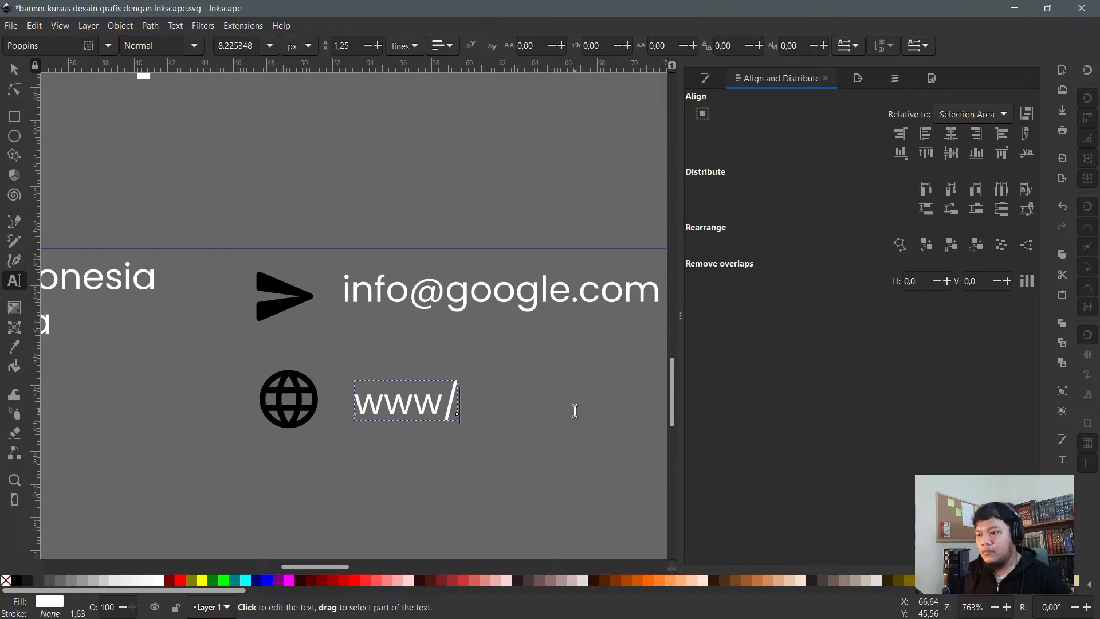
pyautogui.press('BackSpace')
pyautogui.write('.b')
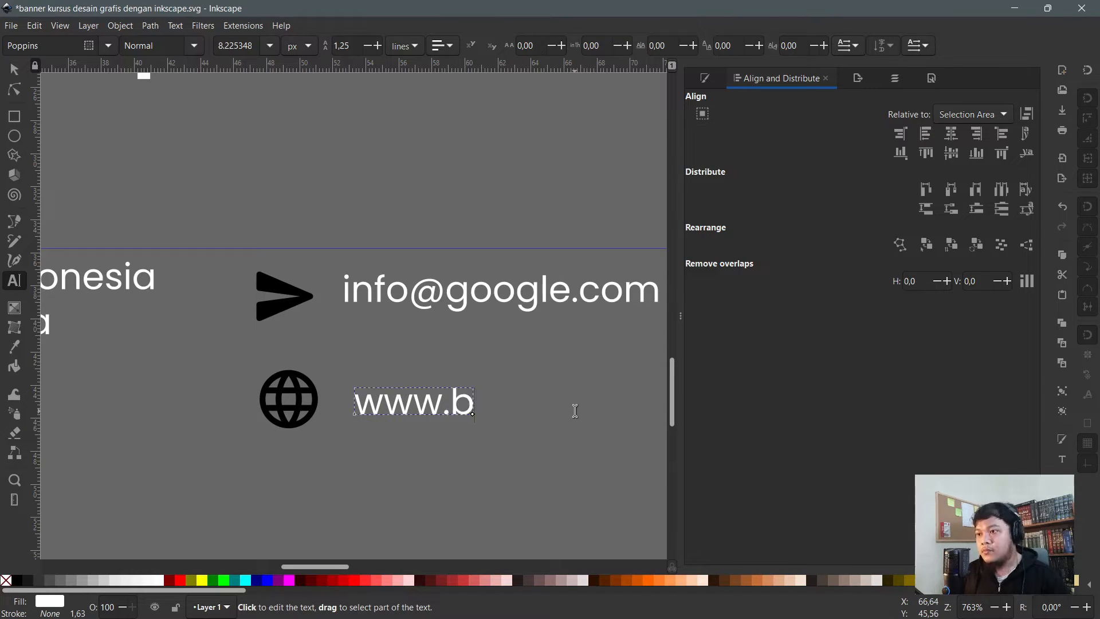
pyautogui.write('abaibnu.com')
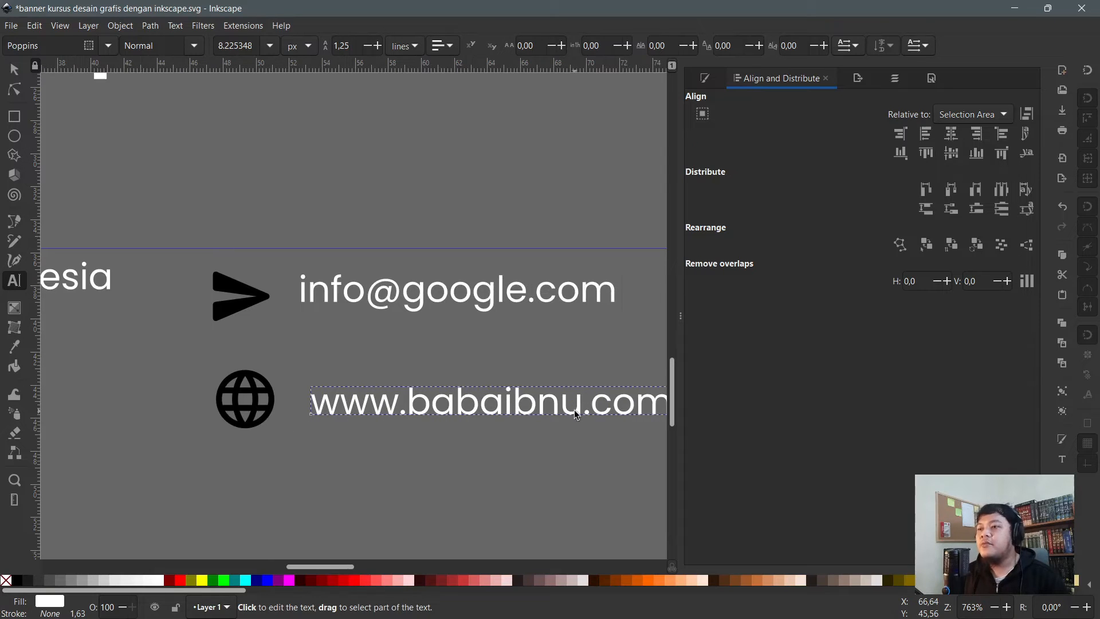
pyautogui.click(14, 69)
pyautogui.moveTo(422, 403); pyautogui.dragTo(413, 398)
pyautogui.scroll(-3, 414, 397)
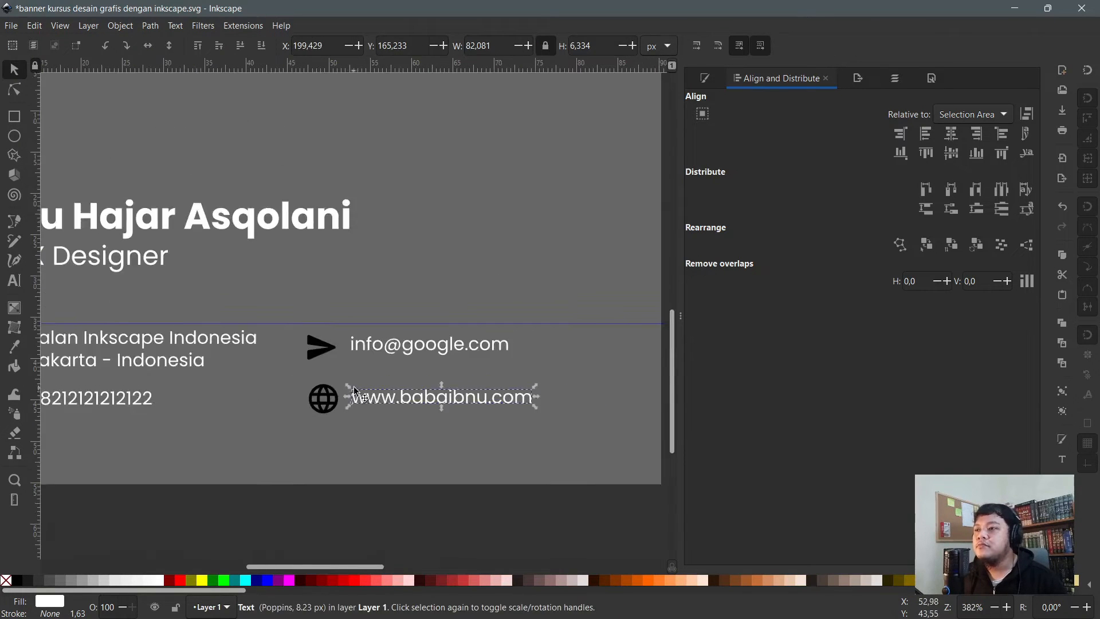
pyautogui.moveTo(556, 516); pyautogui.dragTo(351, 331)
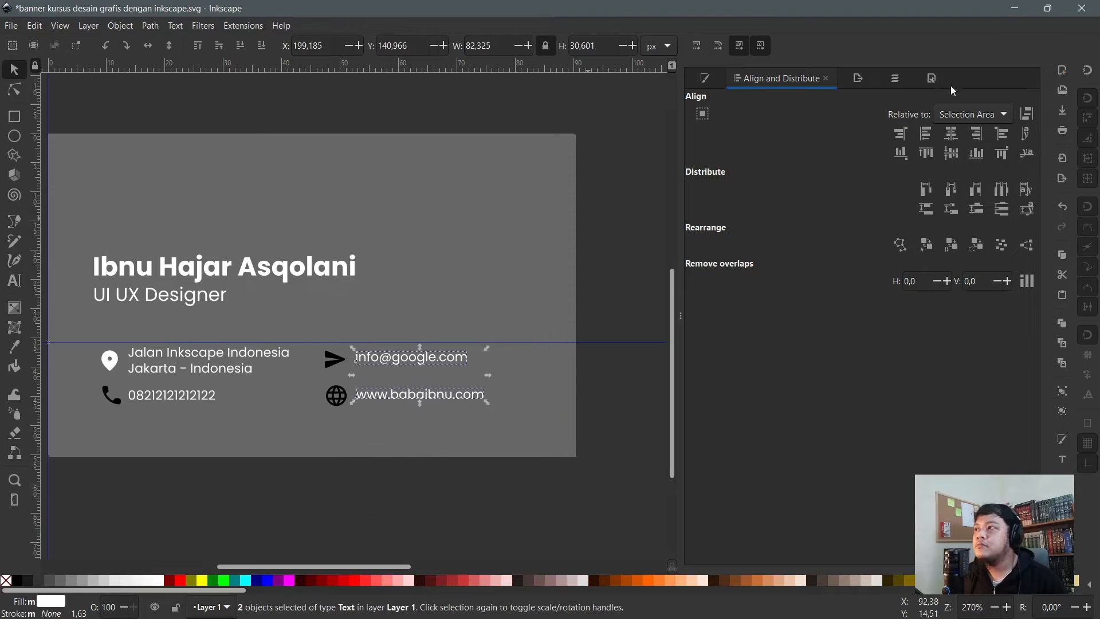
# - Select the phone, send and globe icons with the Node tool and colour them white
pyautogui.scroll(1, 170, 416)
pyautogui.moveTo(440, 532); pyautogui.dragTo(178, 295)
pyautogui.moveTo(409, 510); pyautogui.dragTo(106, 287)
pyautogui.click(146, 437)
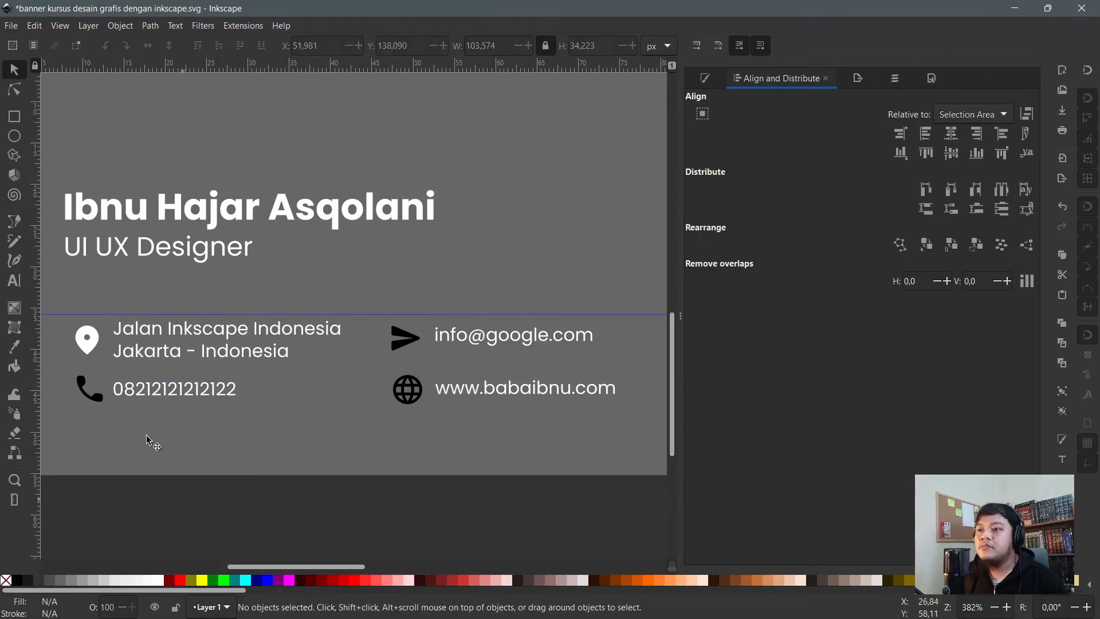
pyautogui.press('n')
pyautogui.scroll(1, 86, 384)
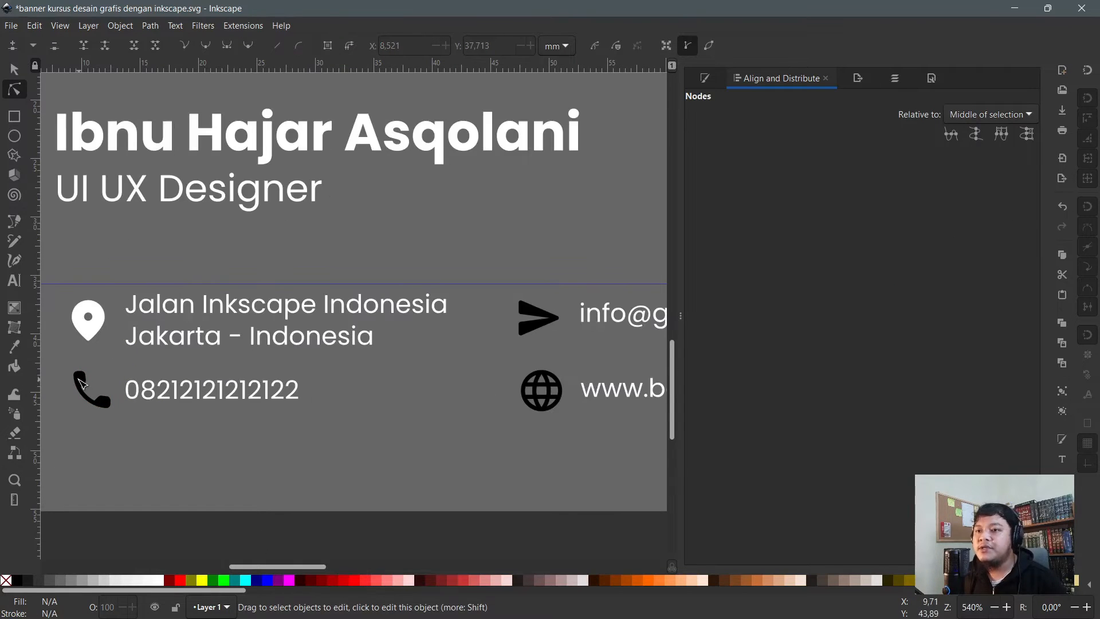
pyautogui.click(82, 383)
pyautogui.keyDown('shift'); pyautogui.click(518, 304); pyautogui.keyUp('shift')
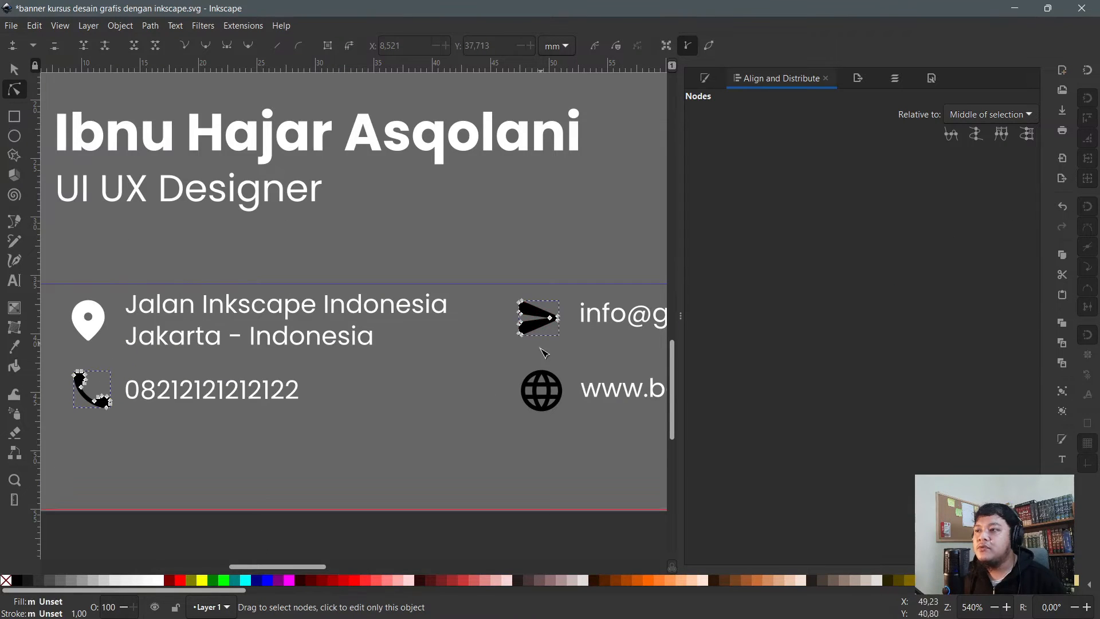
pyautogui.keyDown('shift'); pyautogui.click(542, 387); pyautogui.keyUp('shift')
pyautogui.click(153, 580)
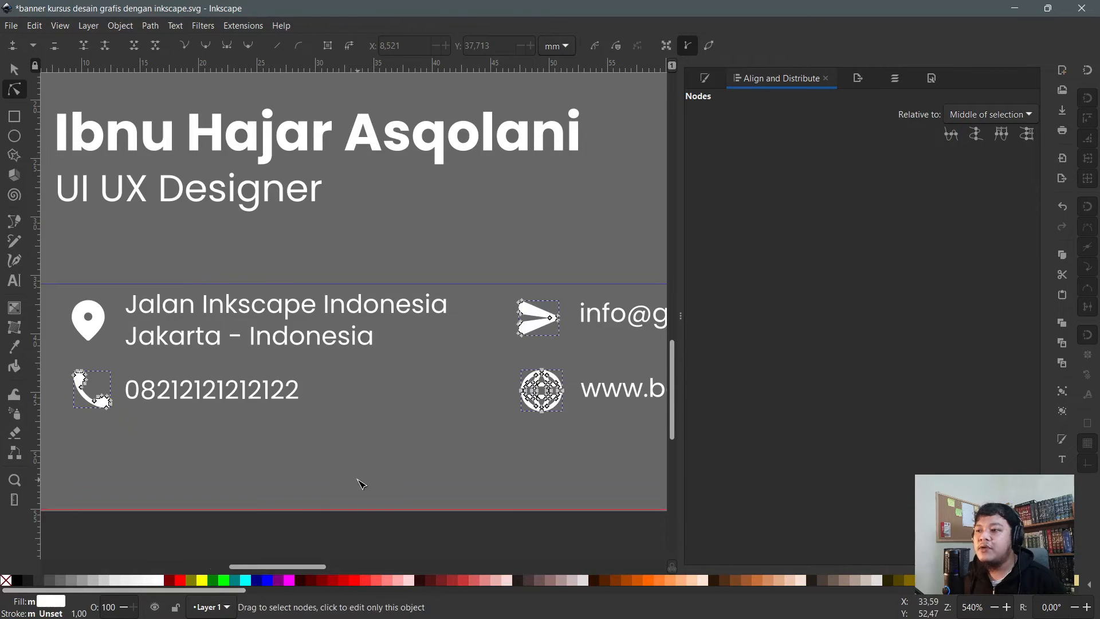
# - Nudge the phone and website row down and the address and phone items slightly left
pyautogui.scroll(-2, 452, 532)
pyautogui.press('s')
pyautogui.click(619, 530)
pyautogui.moveTo(633, 534)
pyautogui.mouseDown()
pyautogui.moveTo(249, 493)
pyautogui.moveTo(157, 413)
pyautogui.mouseUp()
pyautogui.moveTo(241, 444); pyautogui.dragTo(247, 451)
pyautogui.click(390, 538)
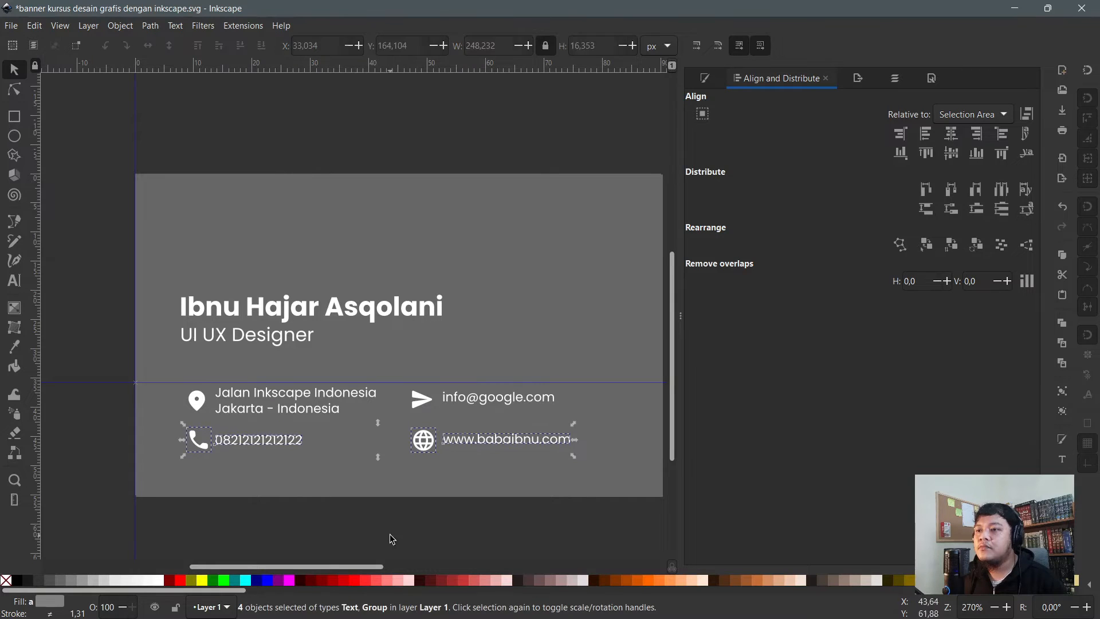
pyautogui.moveTo(417, 539); pyautogui.dragTo(160, 366)
pyautogui.moveTo(198, 402); pyautogui.dragTo(195, 402)
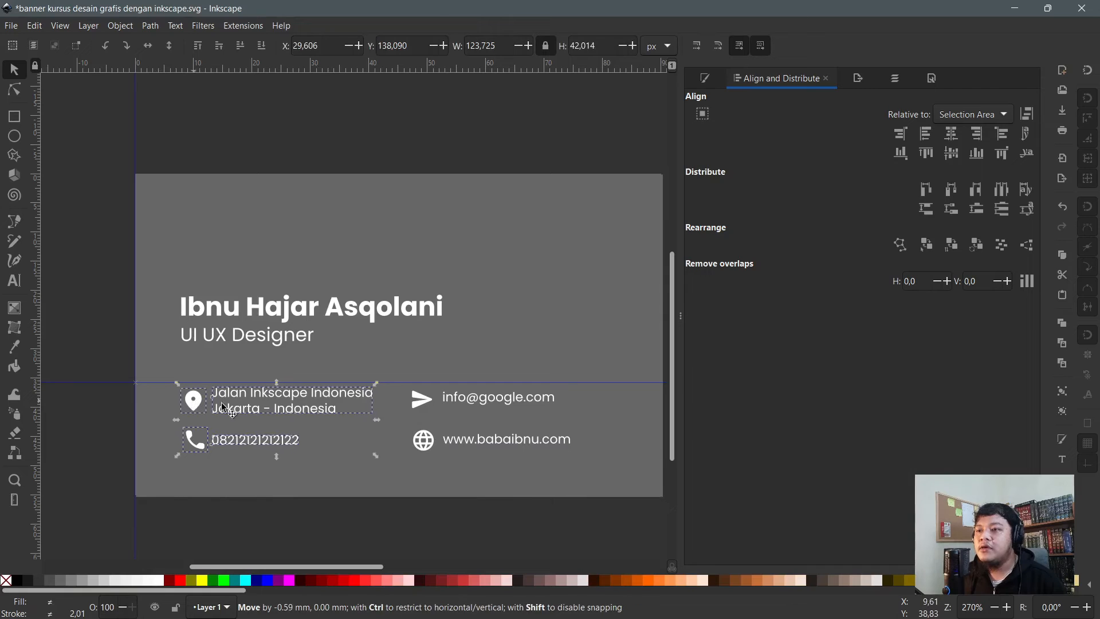
pyautogui.click(464, 509)
# - Left-align the send and globe icons, then the e-mail and website texts
pyautogui.moveTo(458, 524); pyautogui.dragTo(367, 374)
pyautogui.scroll(3, 382, 415)
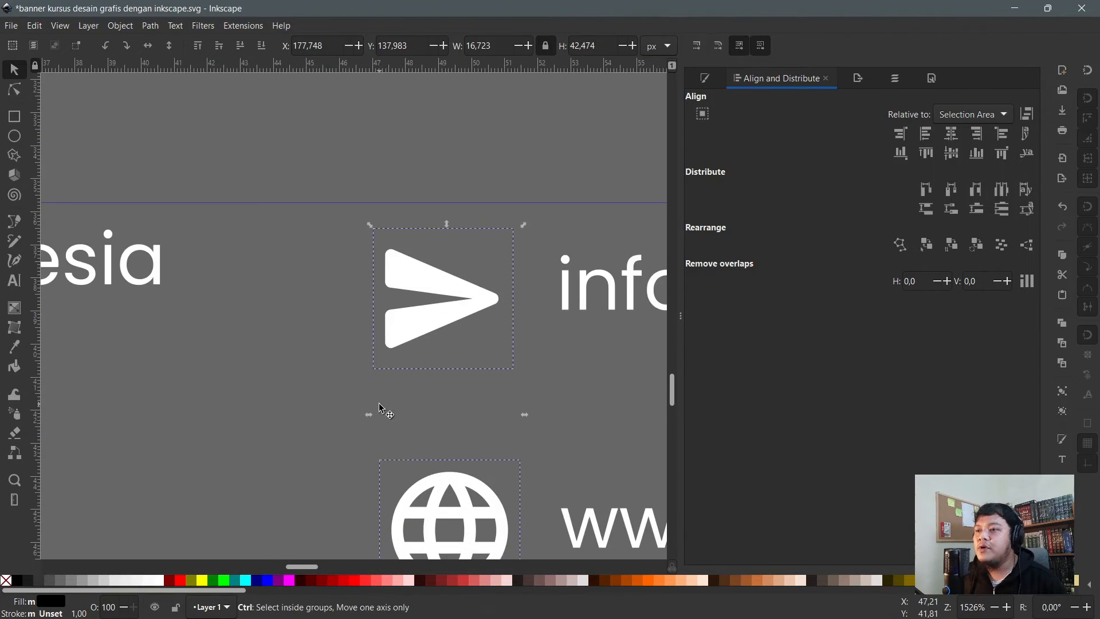
pyautogui.click(929, 137)
pyautogui.scroll(-2, 311, 292)
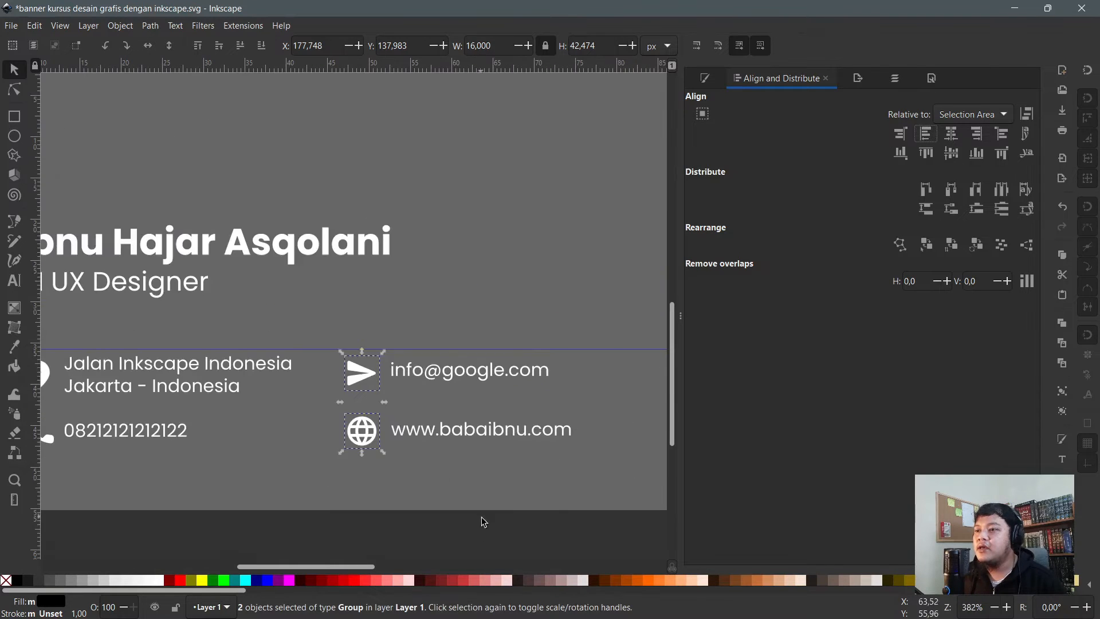
pyautogui.moveTo(637, 538); pyautogui.dragTo(402, 355)
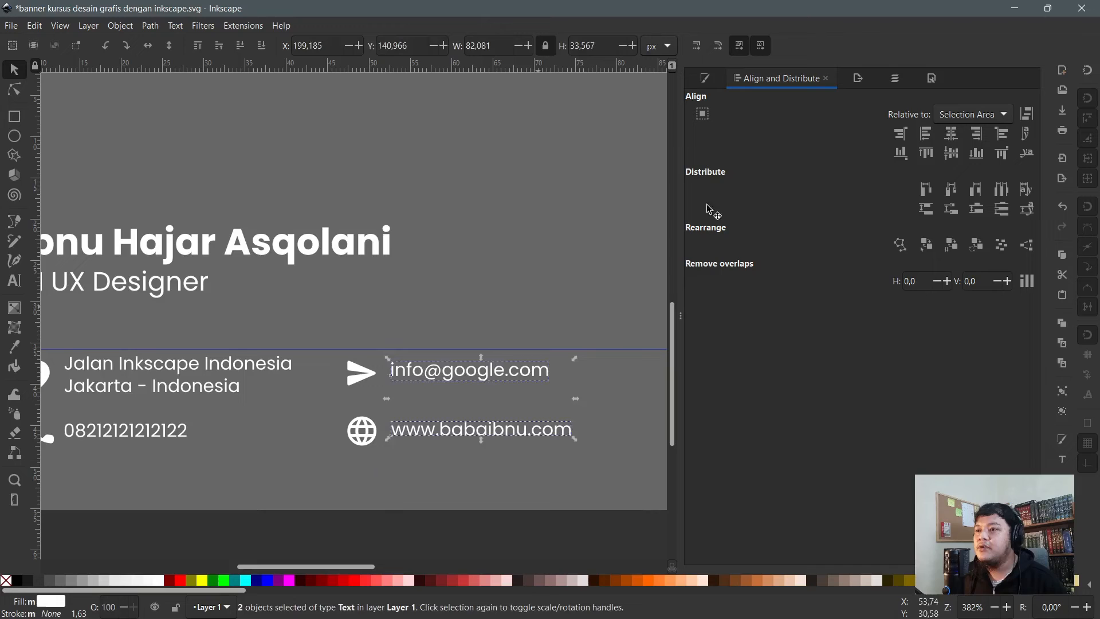
pyautogui.click(925, 133)
pyautogui.scroll(-1, 496, 388)
pyautogui.moveTo(596, 524); pyautogui.dragTo(264, 391)
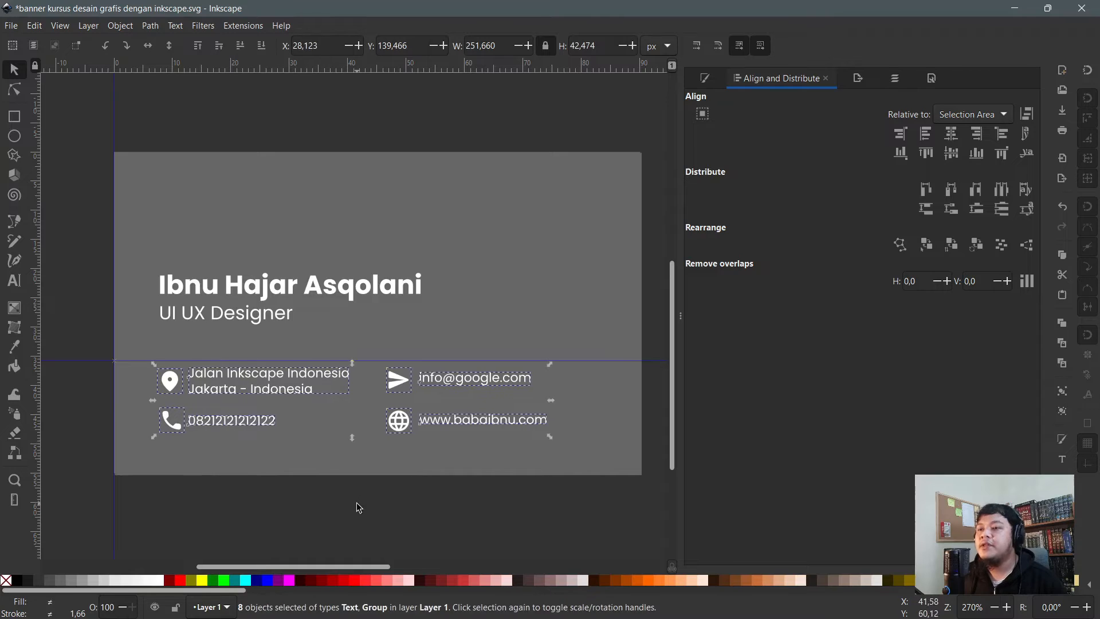
pyautogui.click(356, 503)
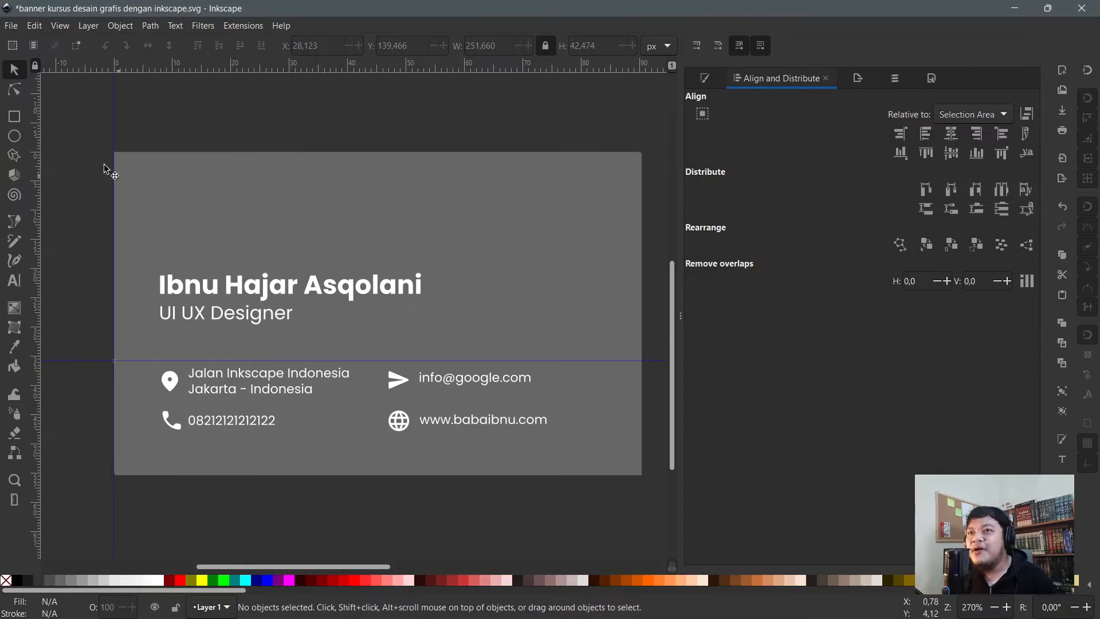
# - Select the grey card background rectangle, trying and undoing a move and a deletion
pyautogui.doubleClick(264, 204)
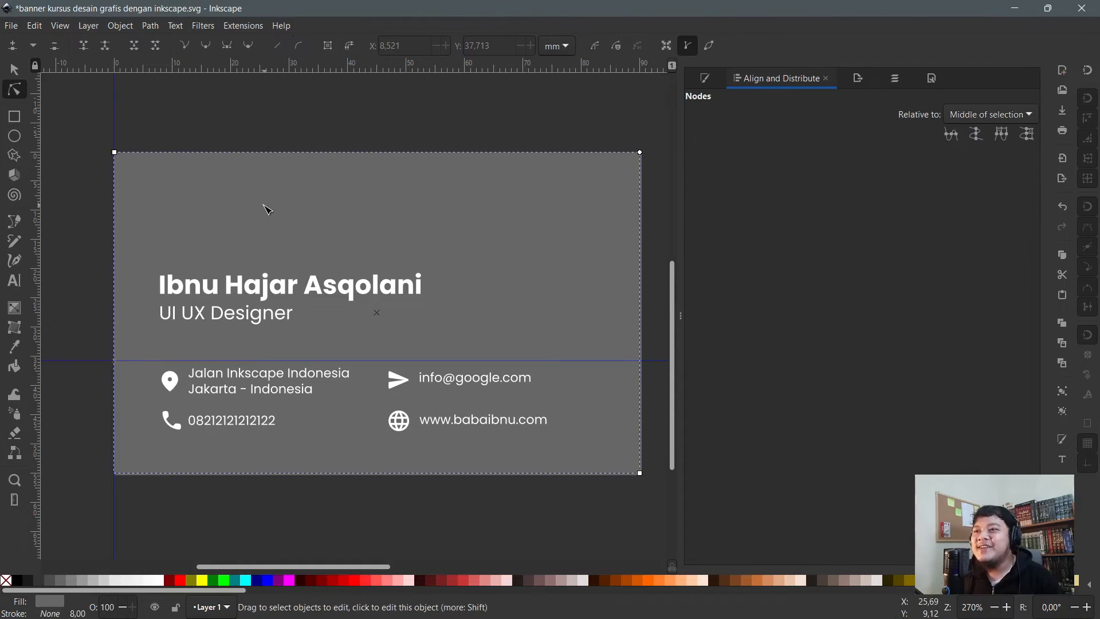
pyautogui.press('s')
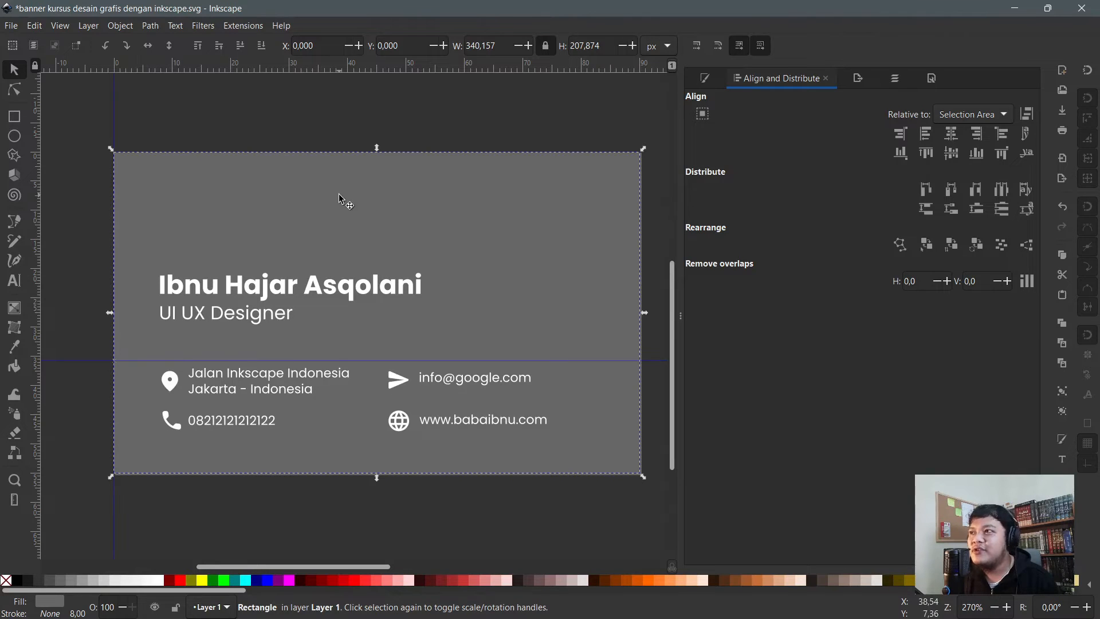
pyautogui.moveTo(342, 203); pyautogui.dragTo(369, 246)
pyautogui.hotkey('ctrl', 'z')
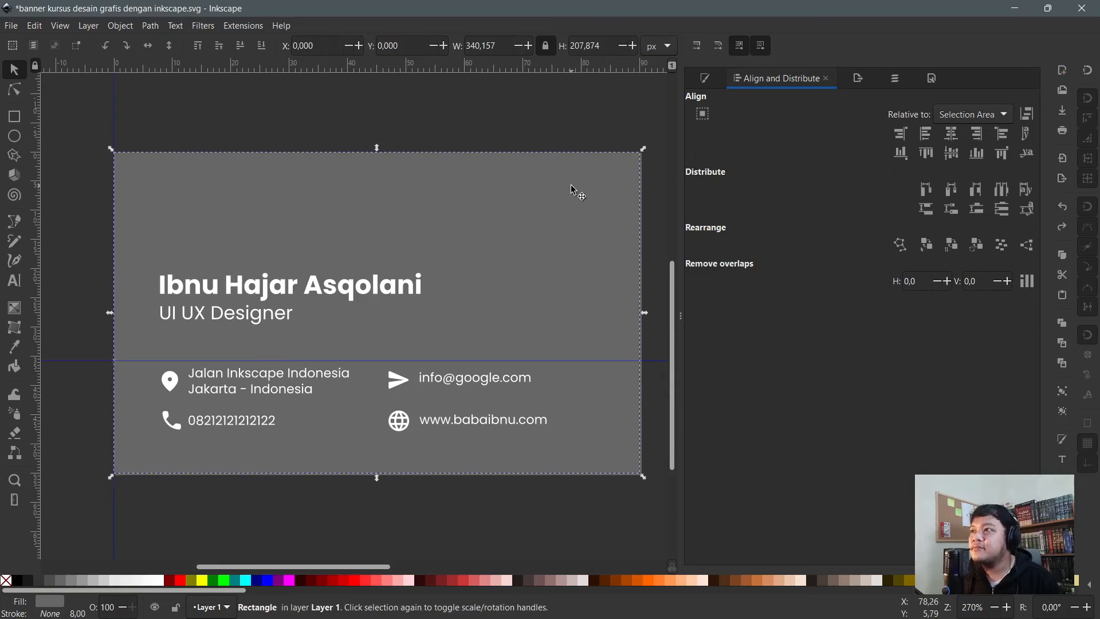
pyautogui.press('Delete')
pyautogui.hotkey('ctrl', 'z')
pyautogui.click(267, 189)
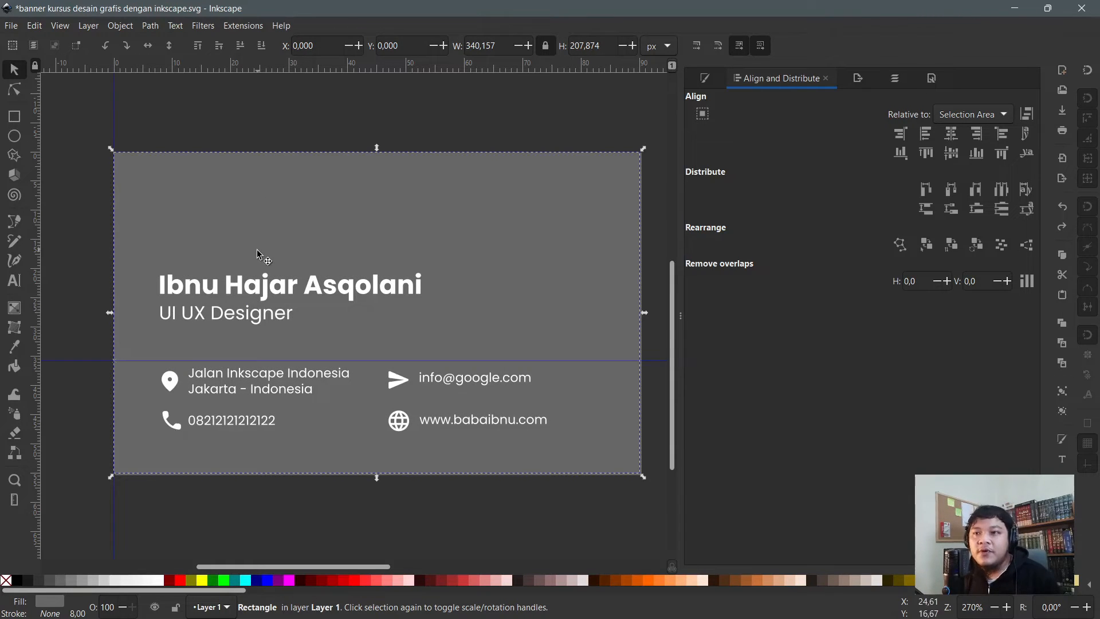
pyautogui.click(97, 114)
pyautogui.click(200, 178)
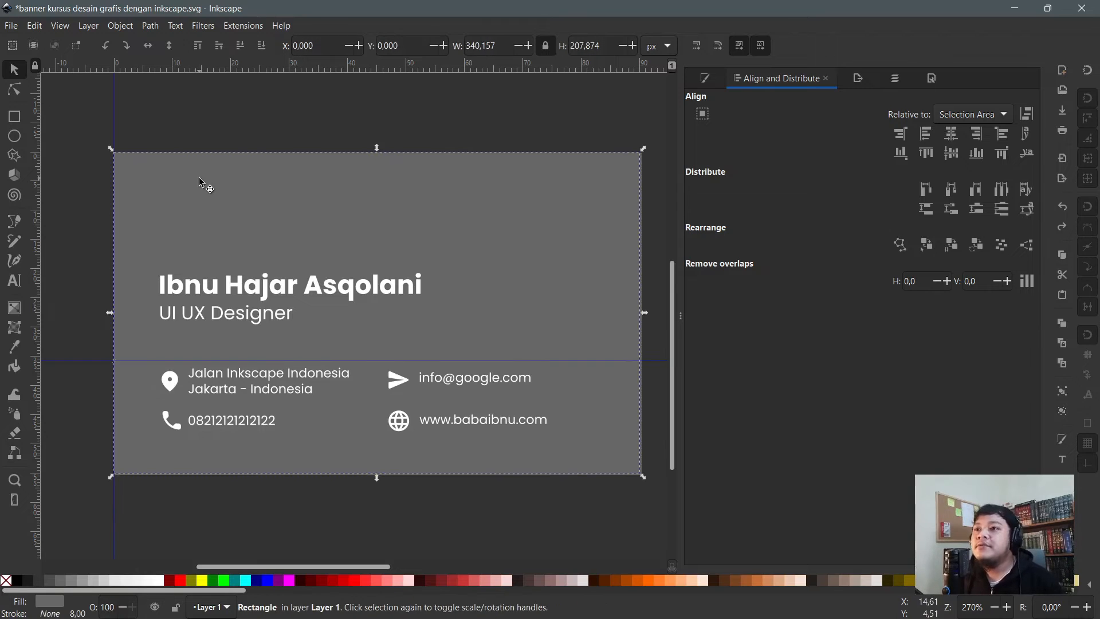
# - Raise the address and e-mail row a few pixels and inspect the background rectangle's nodes
pyautogui.moveTo(106, 340); pyautogui.dragTo(589, 406)
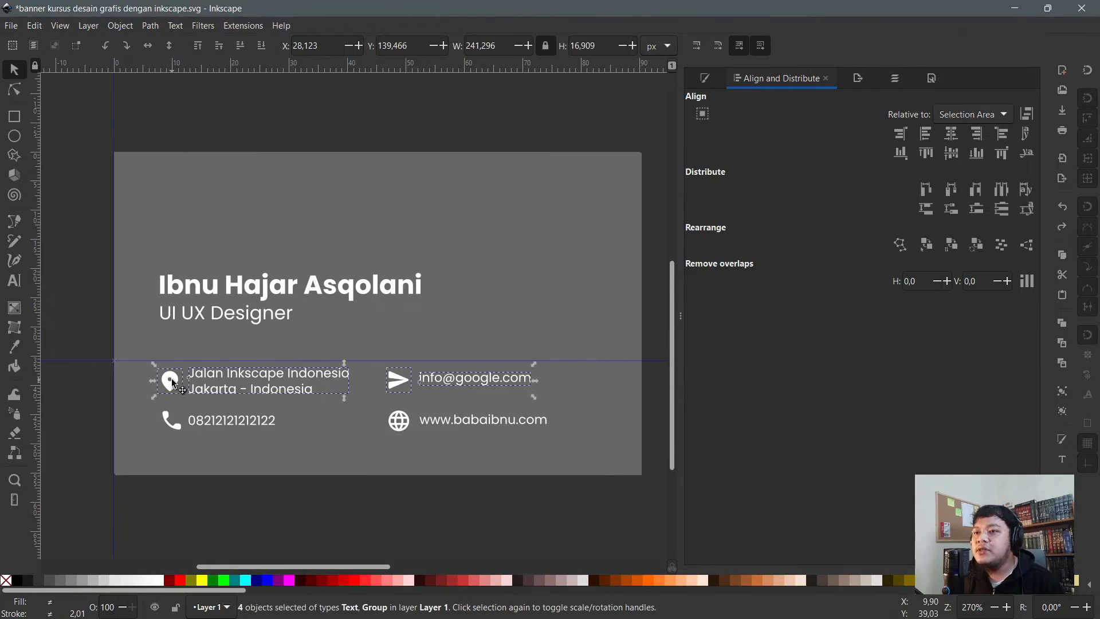
pyautogui.moveTo(173, 380); pyautogui.dragTo(173, 377)
pyautogui.press('Escape')
pyautogui.press('n')
pyautogui.click(273, 198)
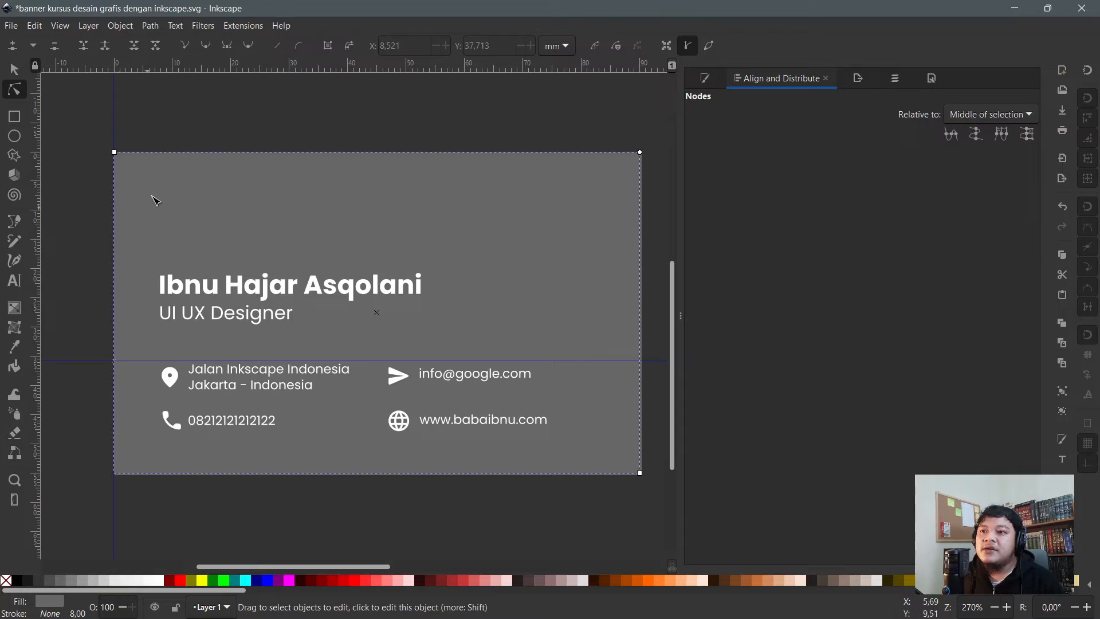
pyautogui.press('s')
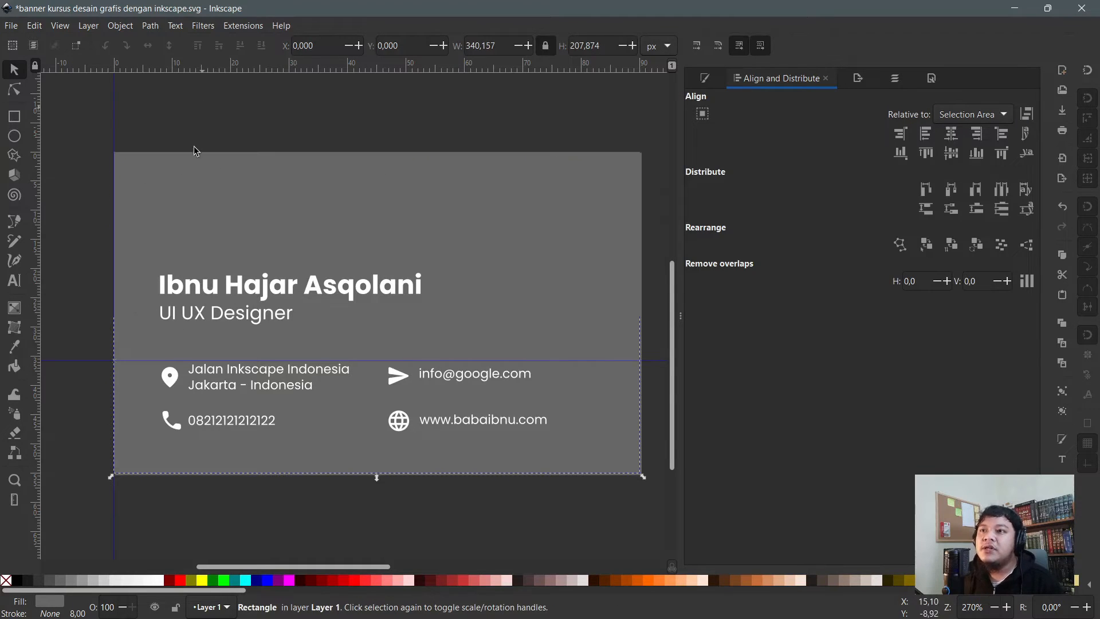
# - Raise the background rectangle above all texts and icons
pyautogui.press('n')
pyautogui.press('s')
pyautogui.moveTo(155, 174)
pyautogui.mouseDown()
pyautogui.moveTo(177, 184)
pyautogui.moveTo(158, 194)
pyautogui.mouseUp()
pyautogui.hotkey('ctrl', 'z')
pyautogui.press('Home')
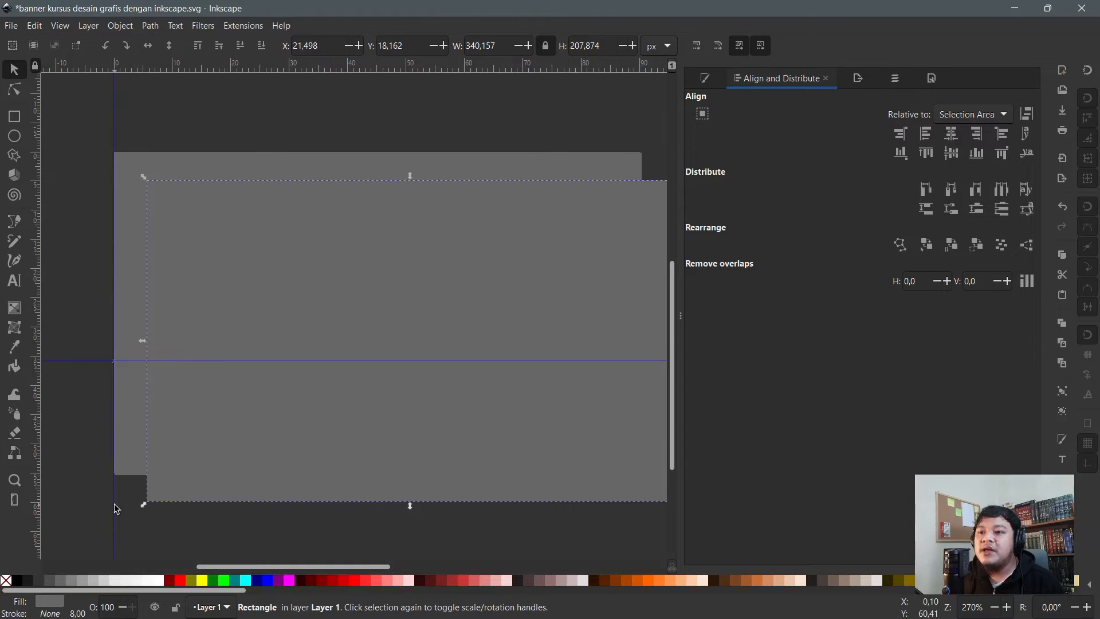
pyautogui.click(118, 93)
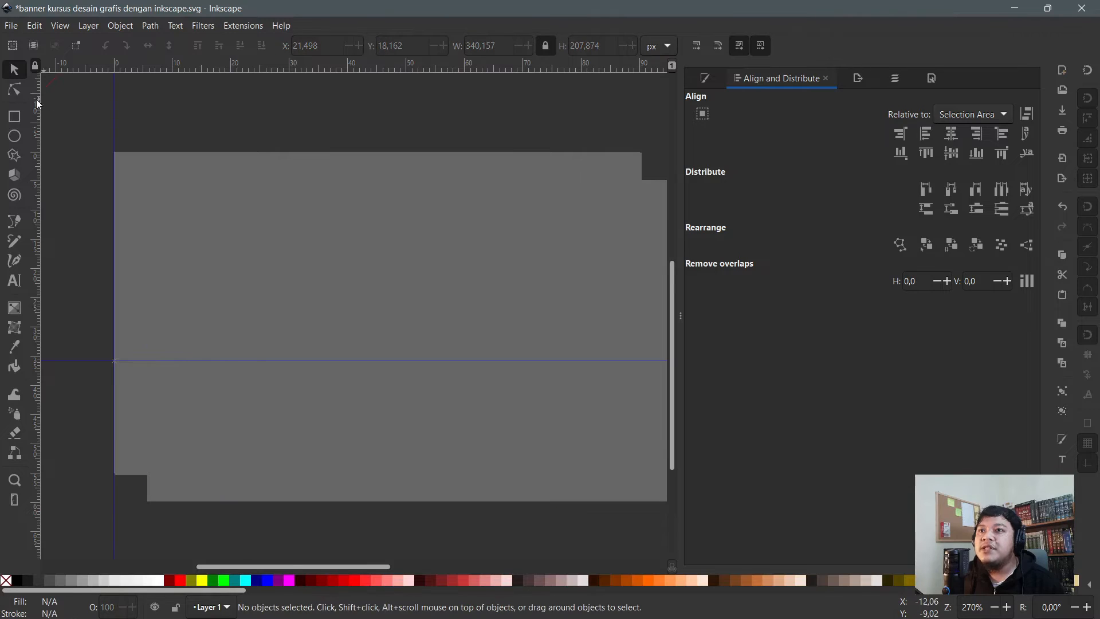
# - Add vertical and horizontal guides on the card, deleting the stray vertical and extra horizontal ones
pyautogui.moveTo(36, 99); pyautogui.dragTo(231, 161)
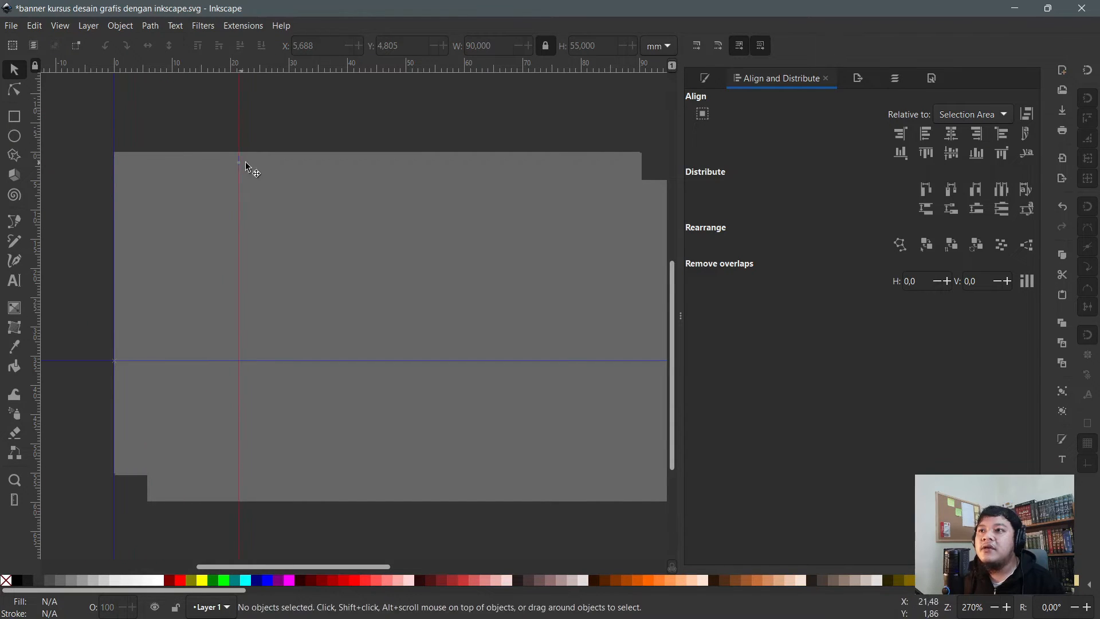
pyautogui.moveTo(320, 63); pyautogui.dragTo(311, 218)
pyautogui.scroll(-2, 312, 218)
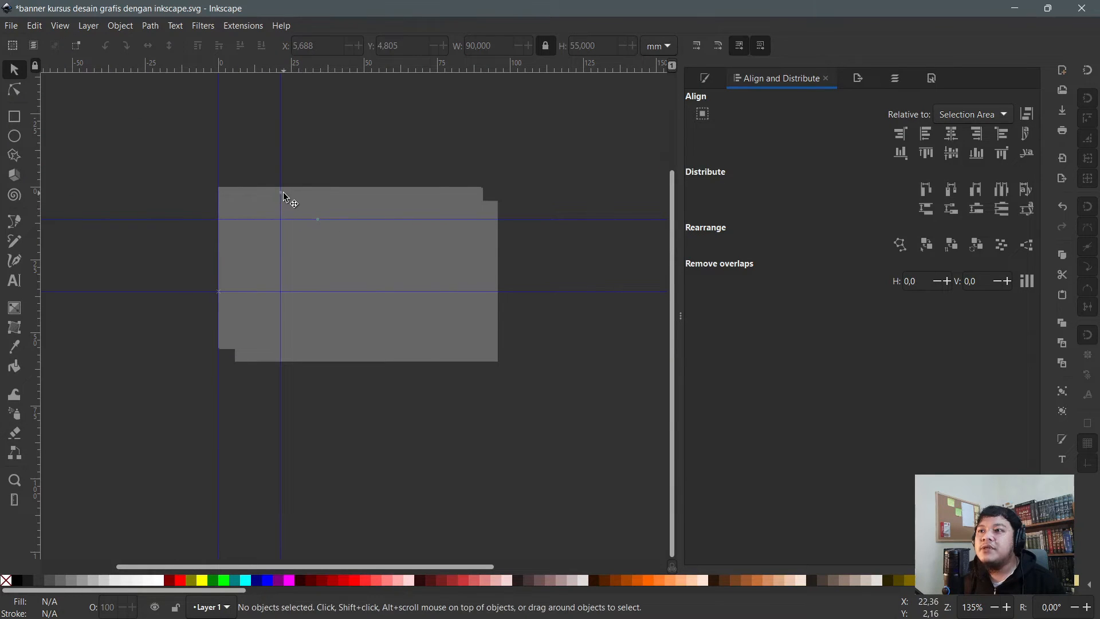
pyautogui.press('Delete')
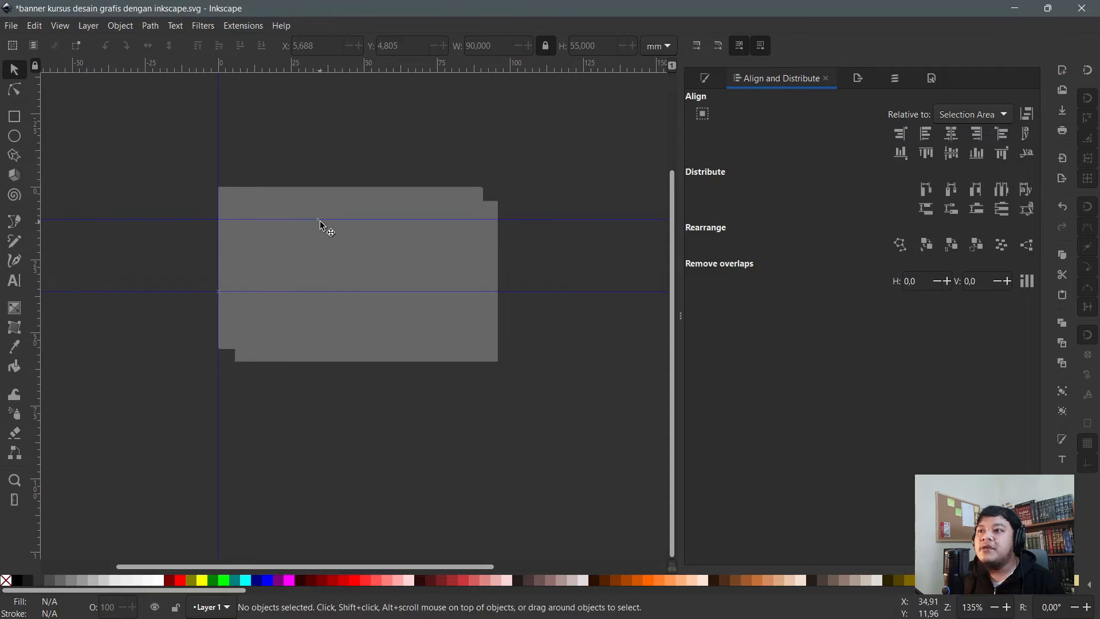
pyautogui.moveTo(317, 219); pyautogui.dragTo(332, 51)
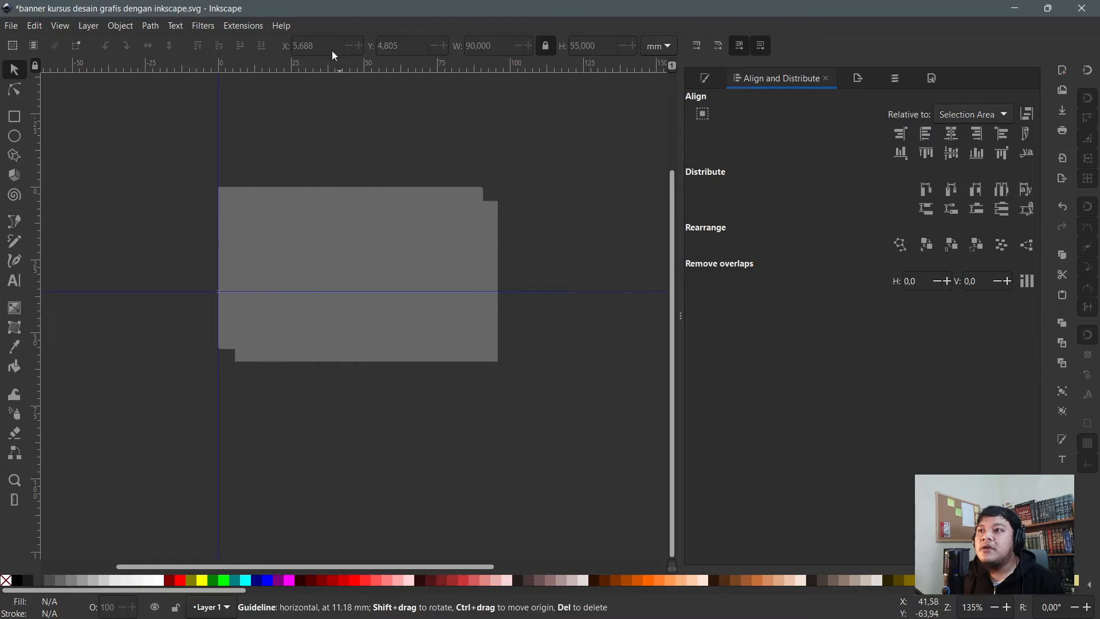
pyautogui.click(335, 231)
pyautogui.scroll(1, 323, 298)
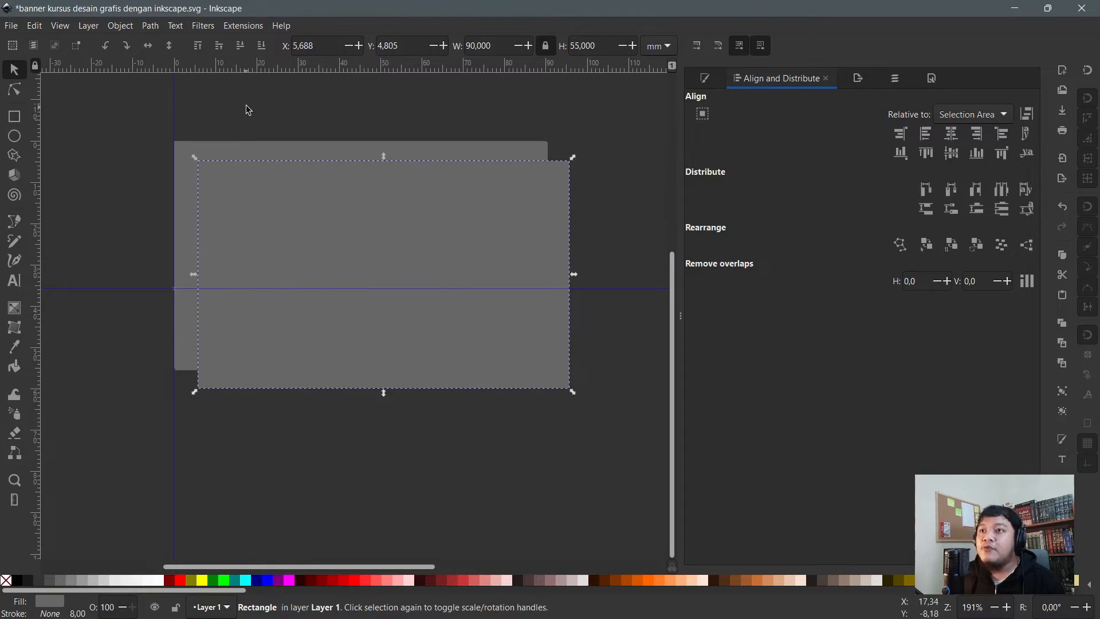
# - Resize the front rectangle to 80 mm wide and, with proportions unlocked, 35 mm high
pyautogui.click(444, 51)
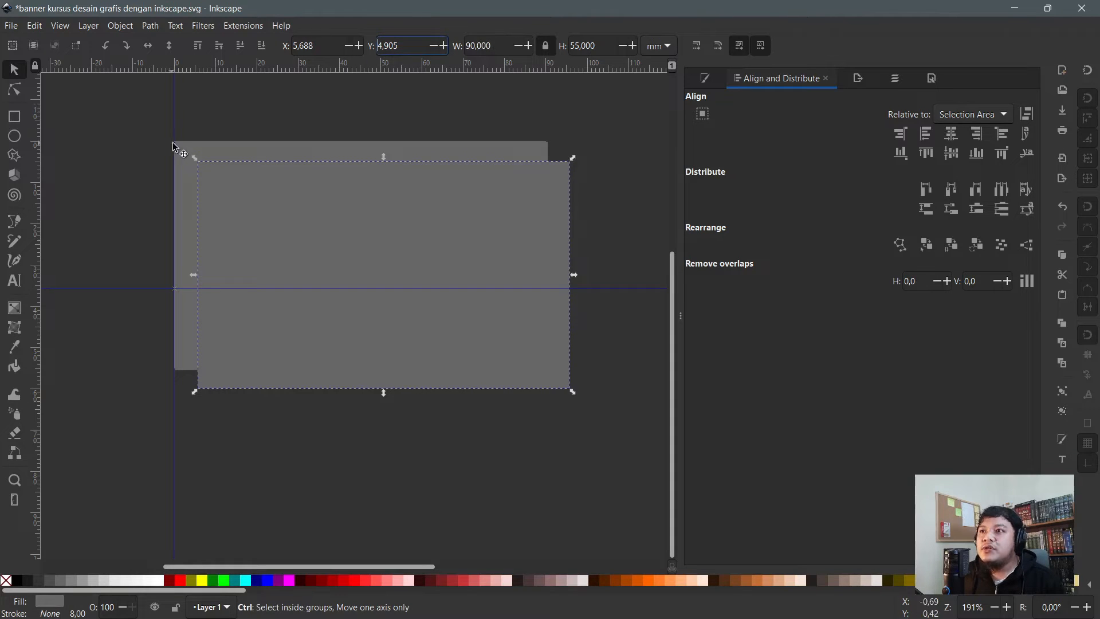
pyautogui.click(488, 45)
pyautogui.write('8')
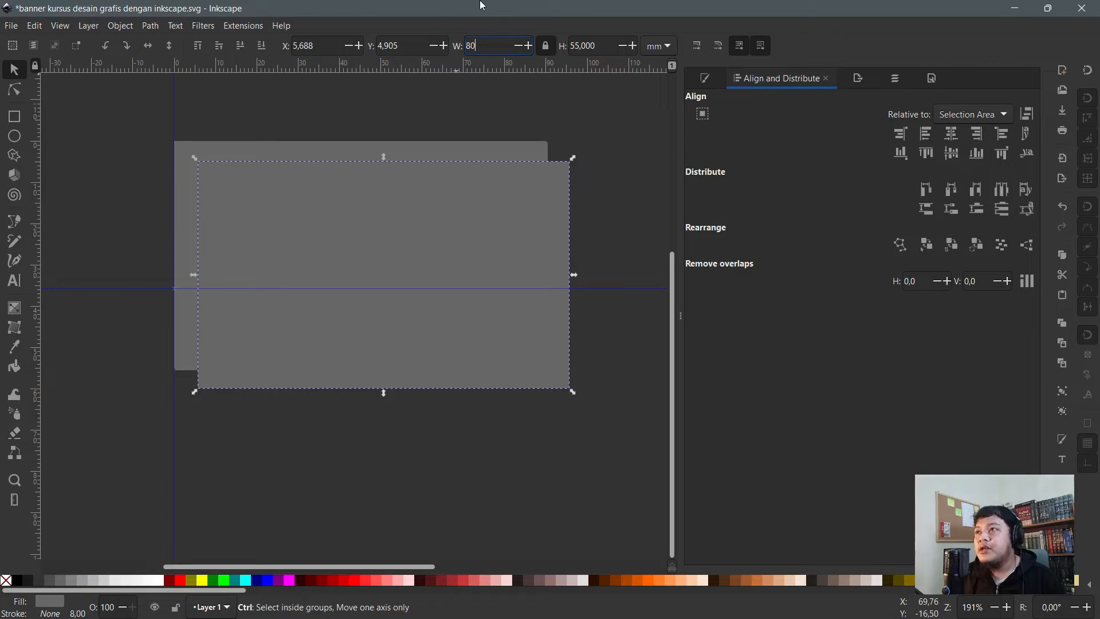
pyautogui.write('0')
pyautogui.press('Tab')
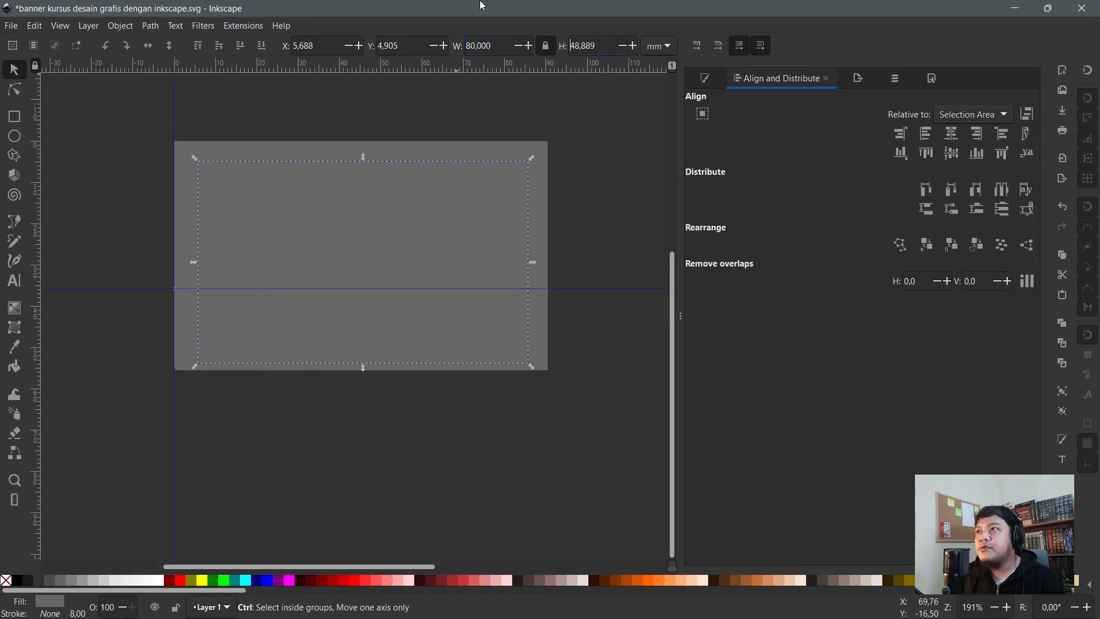
pyautogui.click(545, 45)
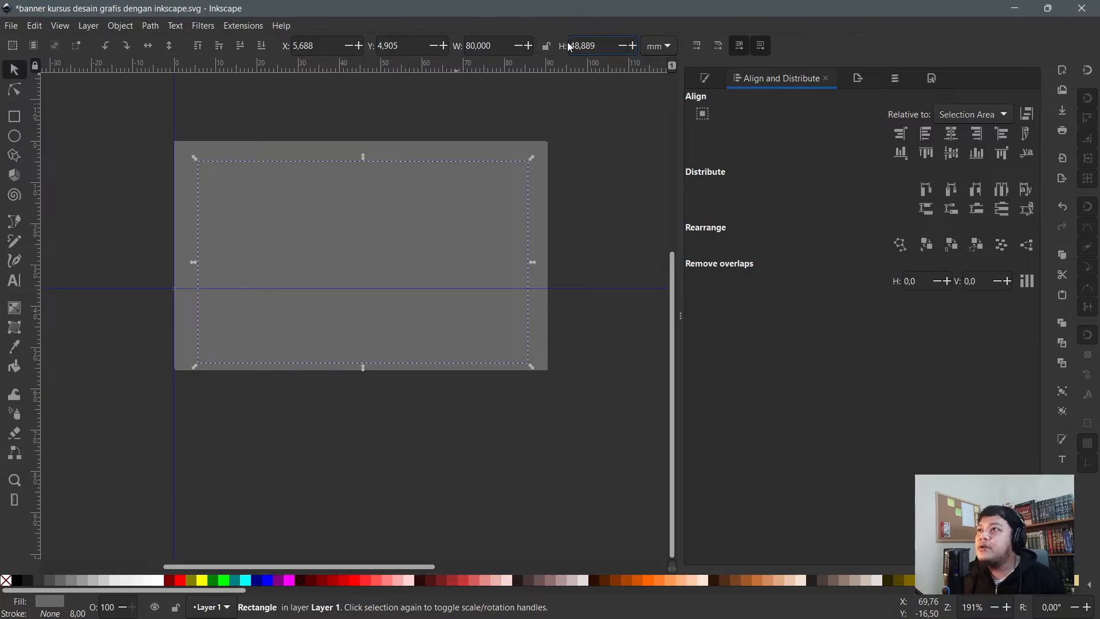
pyautogui.doubleClick(600, 46)
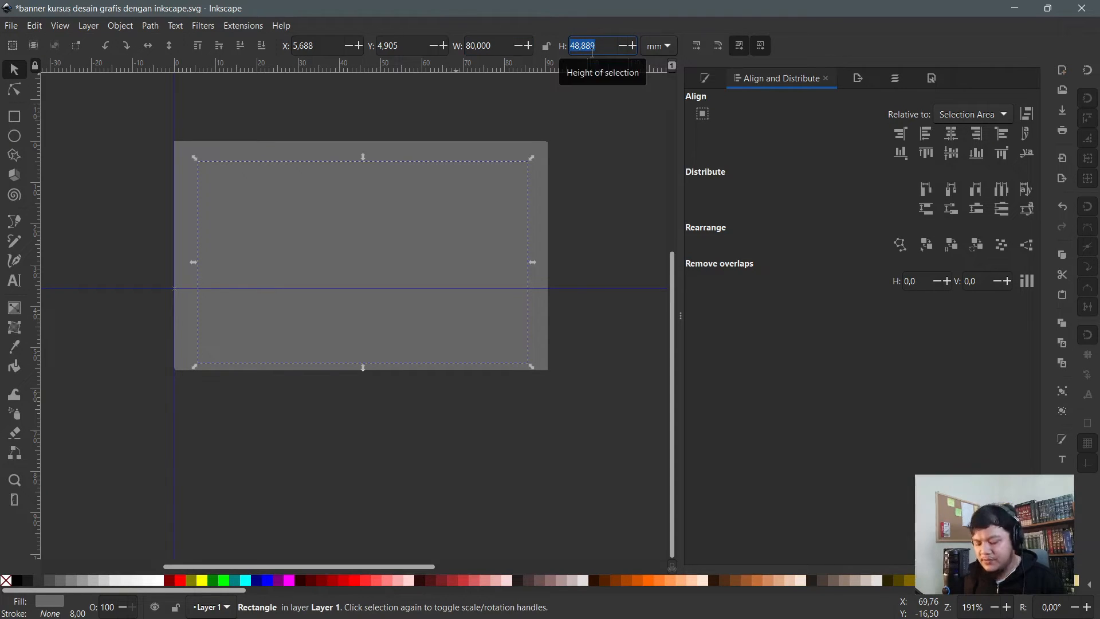
pyautogui.write('35')
pyautogui.press('Return')
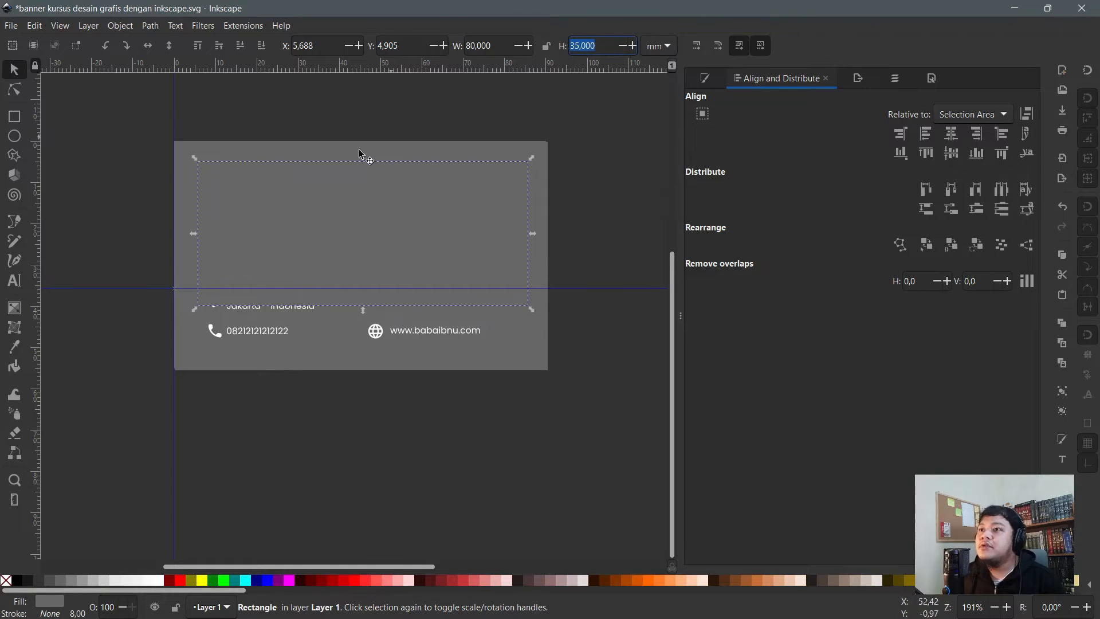
# - Move the rectangle slightly lower and change its height to 45 mm
pyautogui.press('n')
pyautogui.press('r')
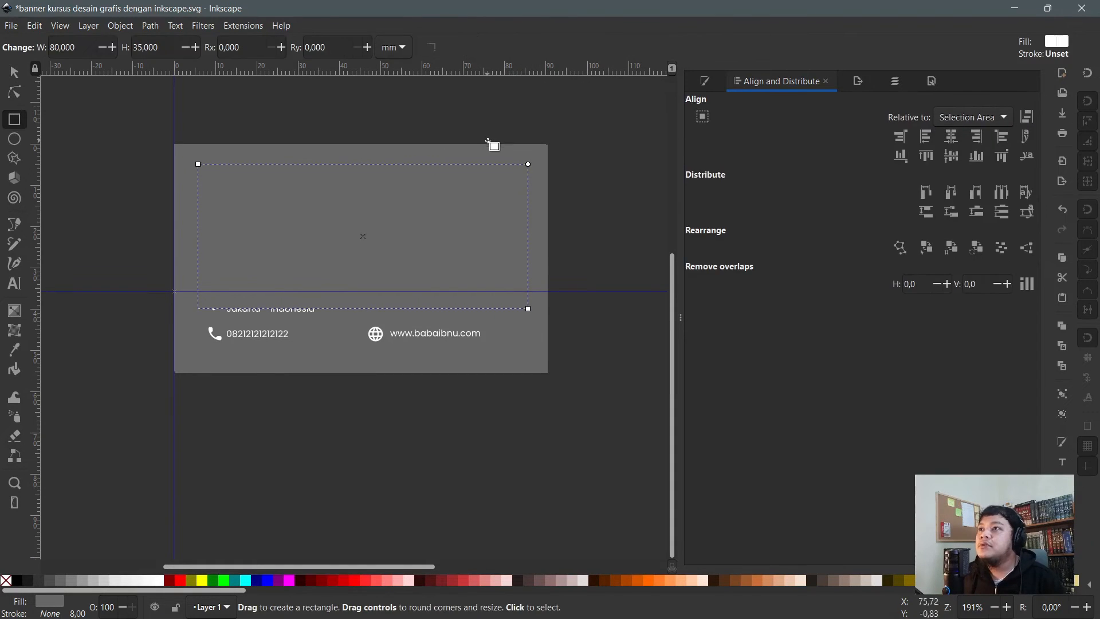
pyautogui.press('s')
pyautogui.moveTo(309, 215)
pyautogui.mouseDown()
pyautogui.moveTo(304, 224)
pyautogui.moveTo(315, 211)
pyautogui.mouseUp()
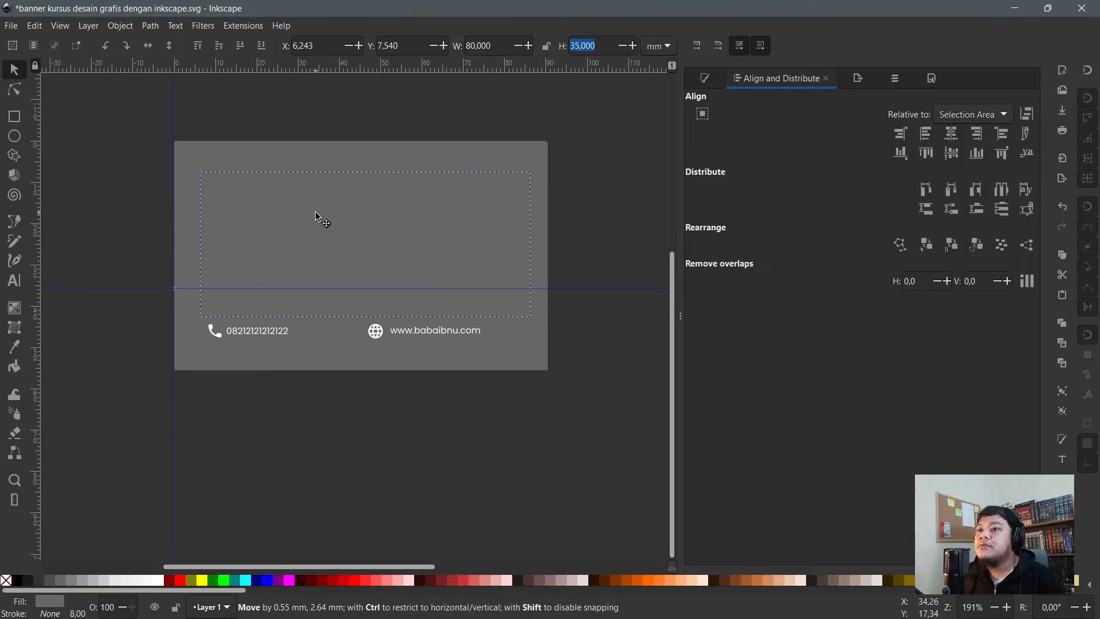
pyautogui.press('r')
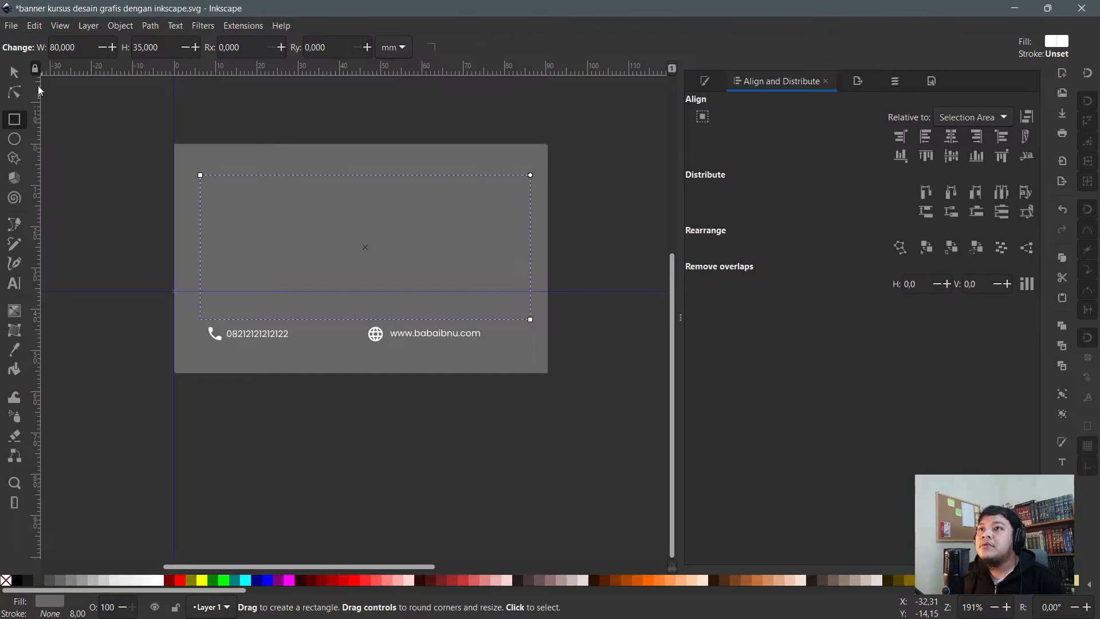
pyautogui.moveTo(158, 49); pyautogui.dragTo(74, 47)
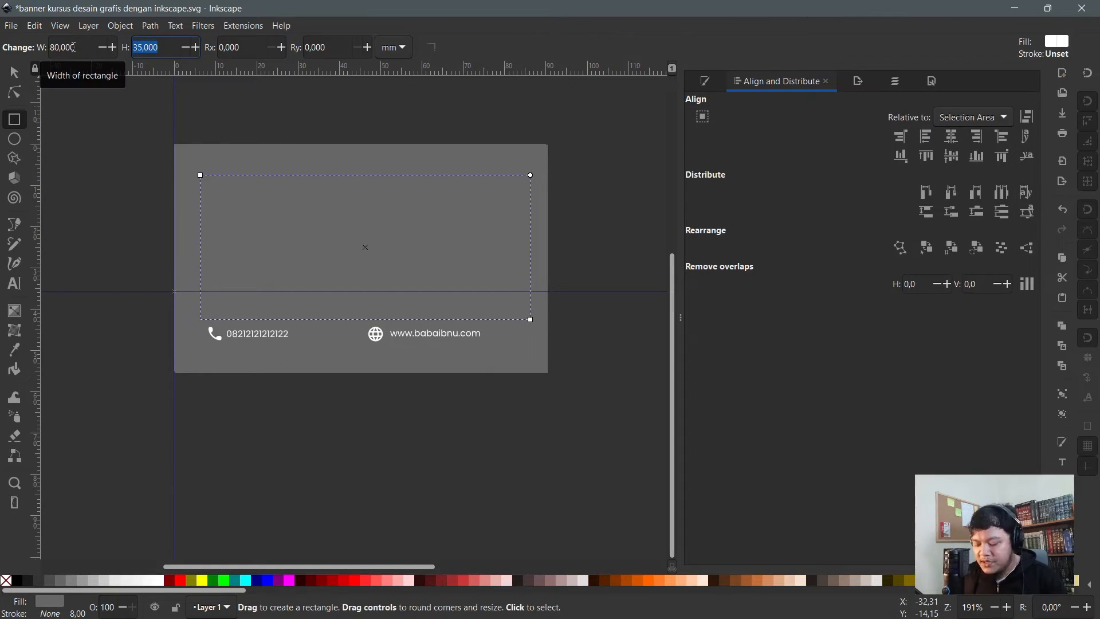
pyautogui.write('45')
pyautogui.press('Return')
# - Centre the 80×45 mm rectangle on the card background on both axes
pyautogui.press('s')
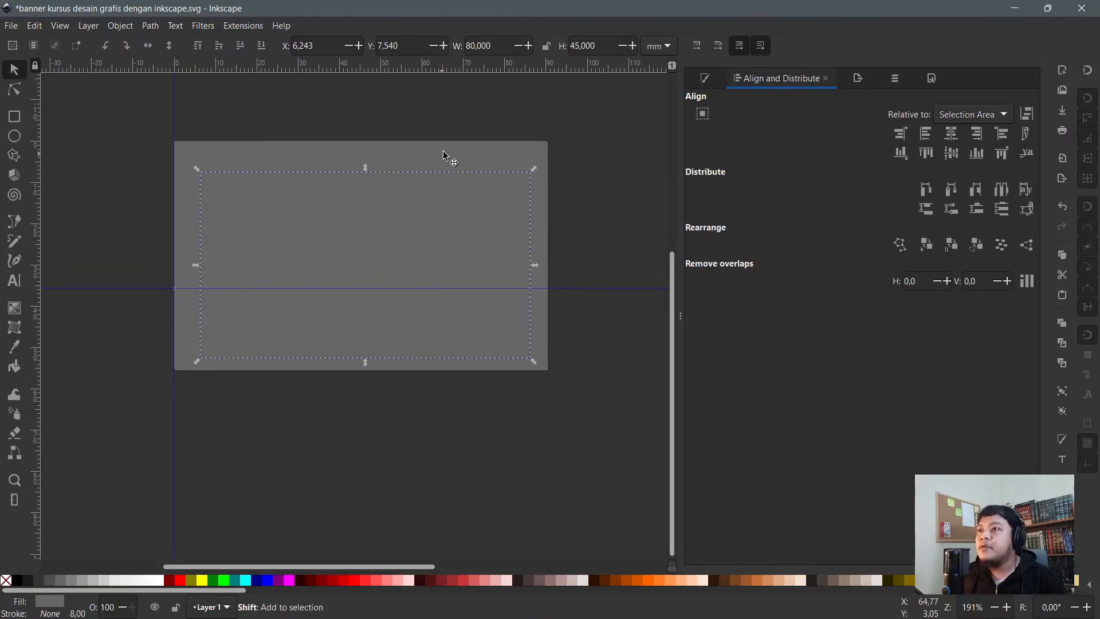
pyautogui.keyDown('shift'); pyautogui.click(445, 154); pyautogui.keyUp('shift')
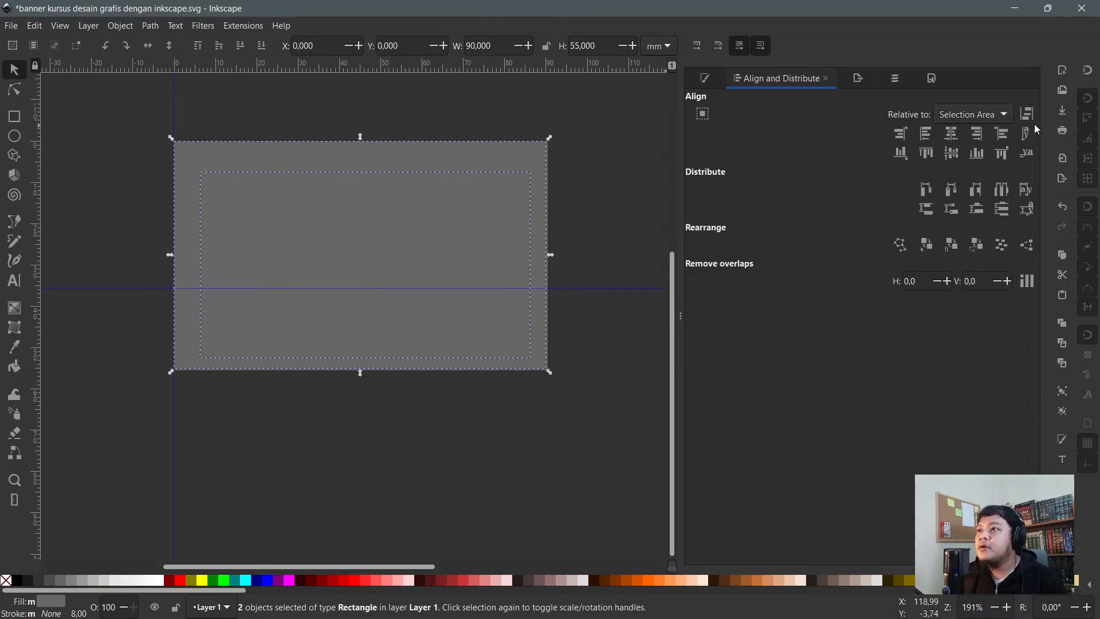
pyautogui.click(955, 158)
pyautogui.click(463, 206)
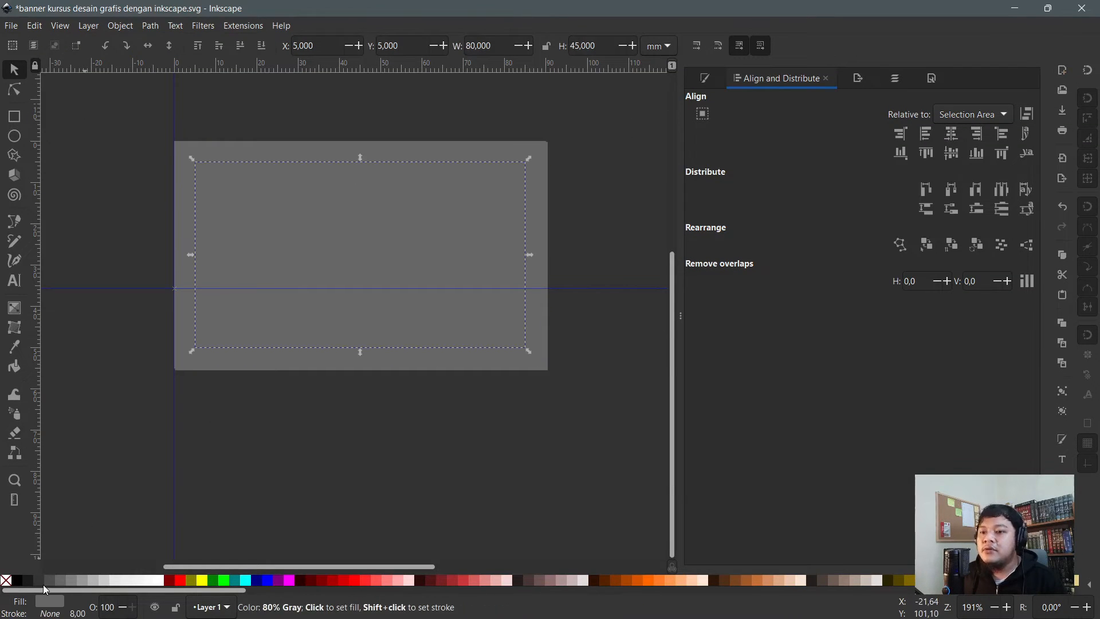
# - Fill the panel with 80% Gray and lower it beneath the contact details
pyautogui.click(45, 584)
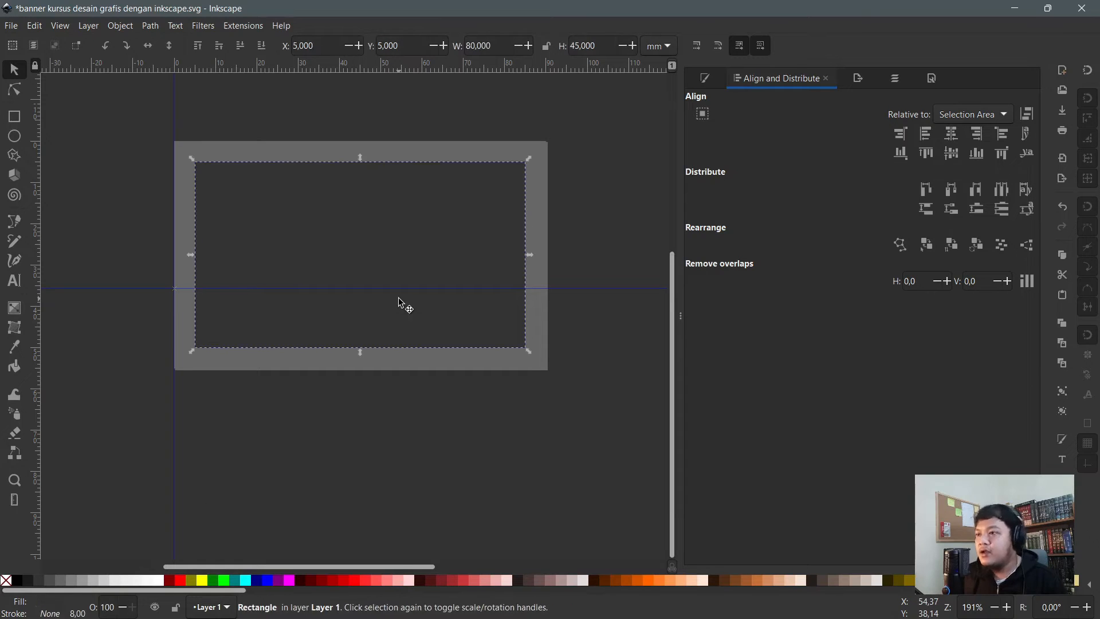
pyautogui.press('pagedown')
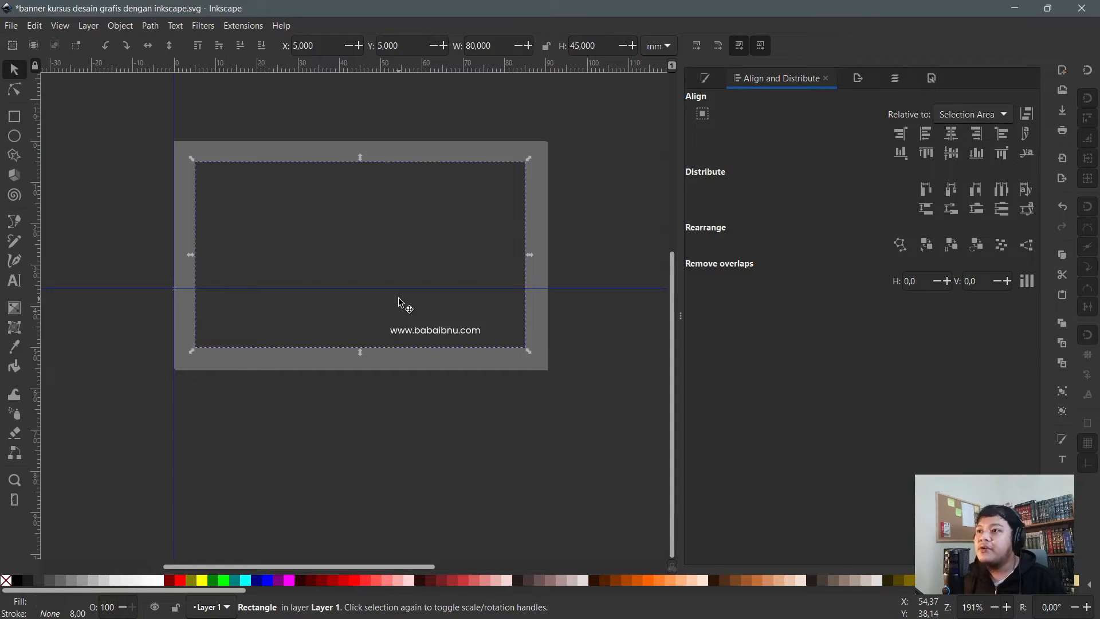
pyautogui.click(239, 50)
pyautogui.click(238, 50)
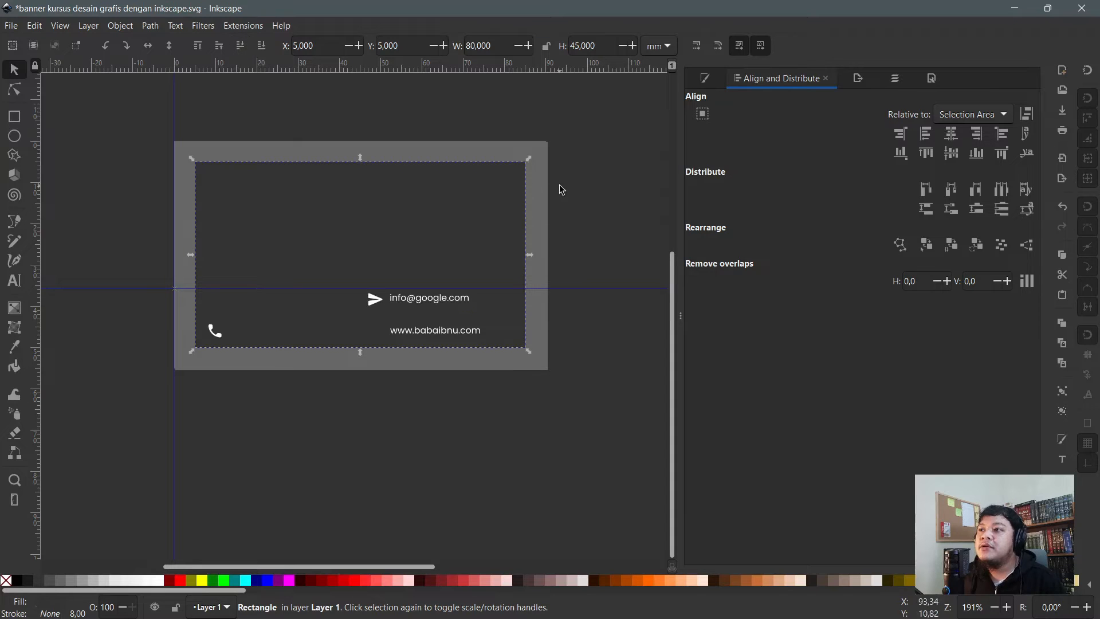
pyautogui.click(581, 175)
pyautogui.click(525, 182)
# - Bring the dark panel back above the background and select it
pyautogui.press('pagedown')
pyautogui.press('pagedown')
pyautogui.press('pagedown')
pyautogui.press('pagedown')
pyautogui.press('pagedown')
pyautogui.press('pagedown')
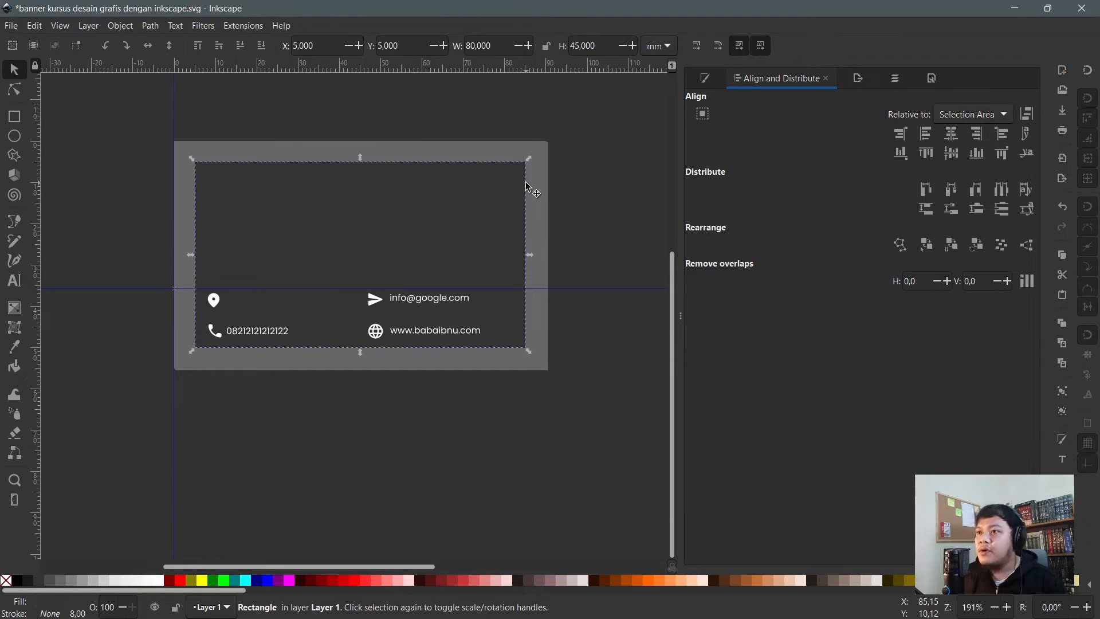
pyautogui.press('pageup')
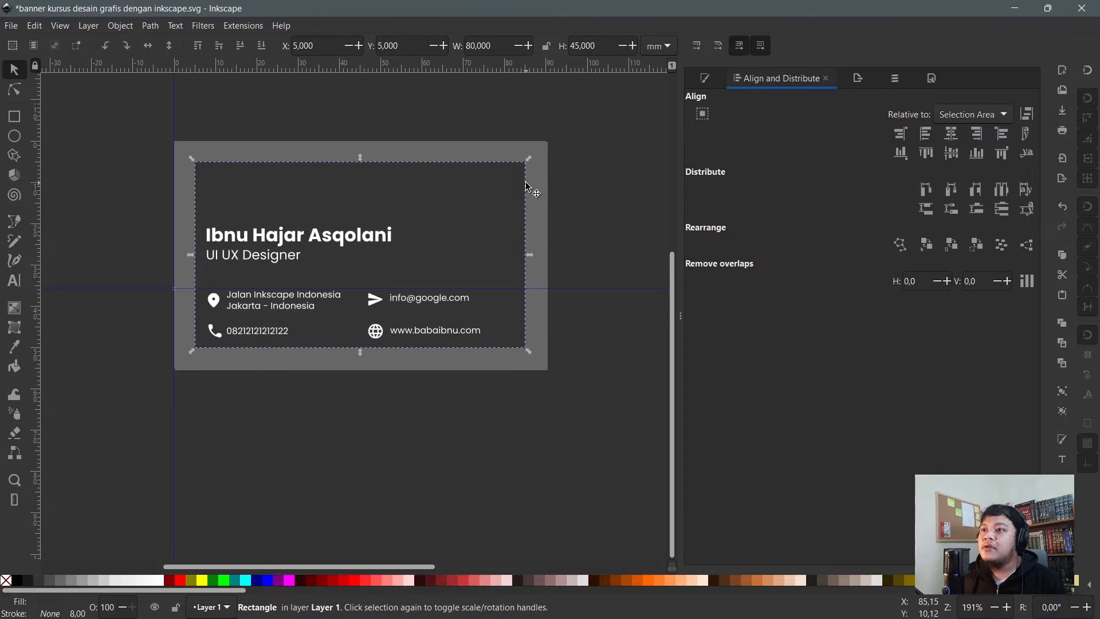
pyautogui.click(515, 114)
pyautogui.click(480, 190)
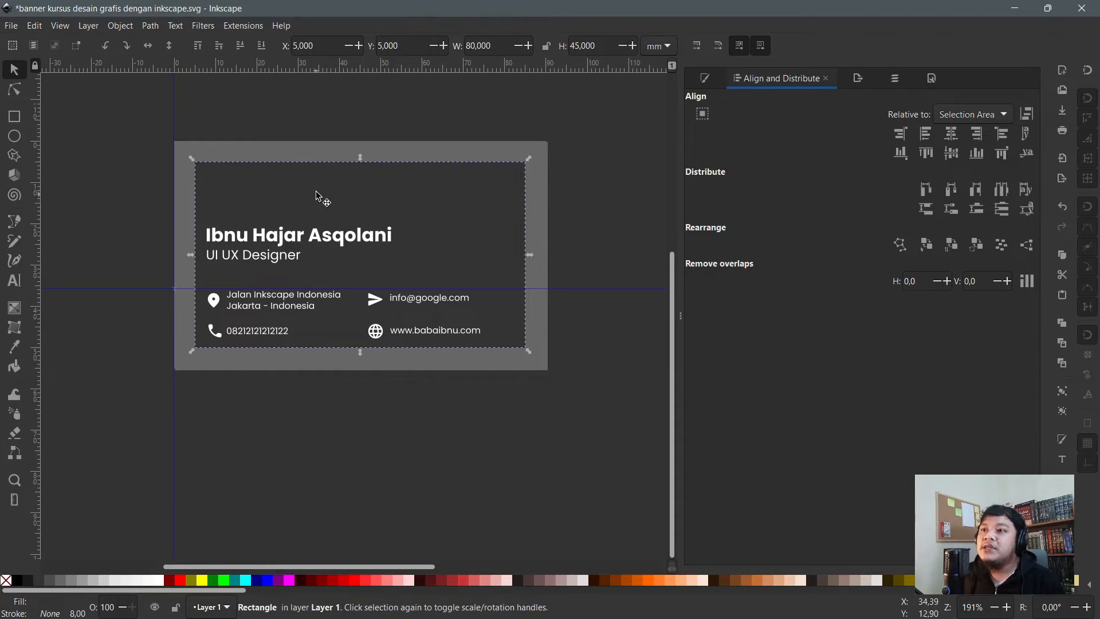
# - Convert the dark 80×45 mm rectangle into guides with Object > Objects to Guides
pyautogui.click(121, 27)
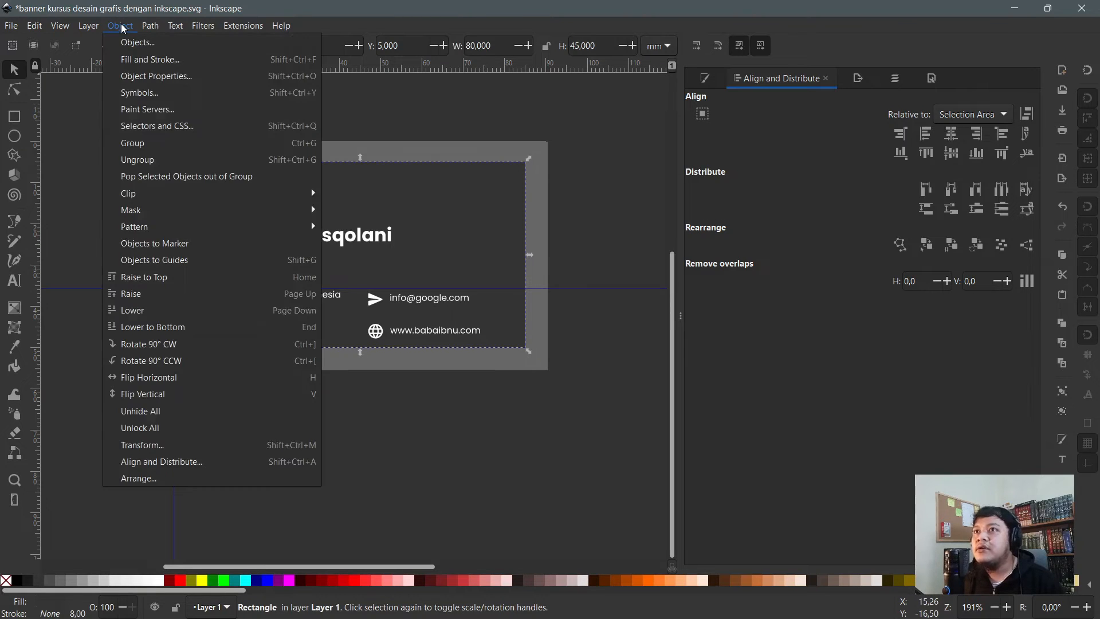
pyautogui.click(150, 26)
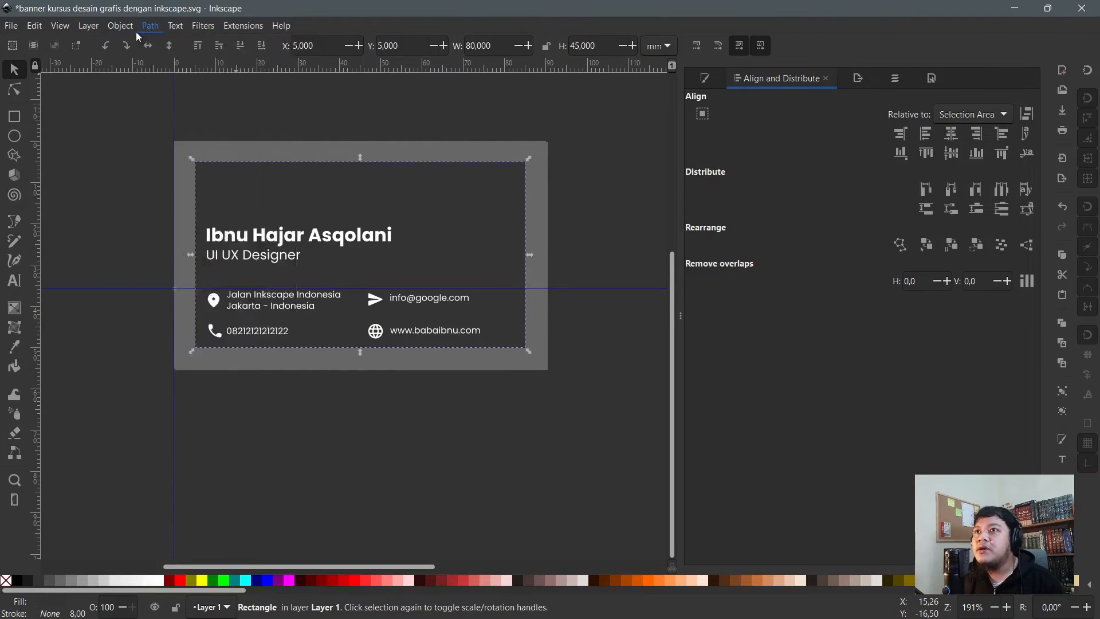
pyautogui.click(121, 25)
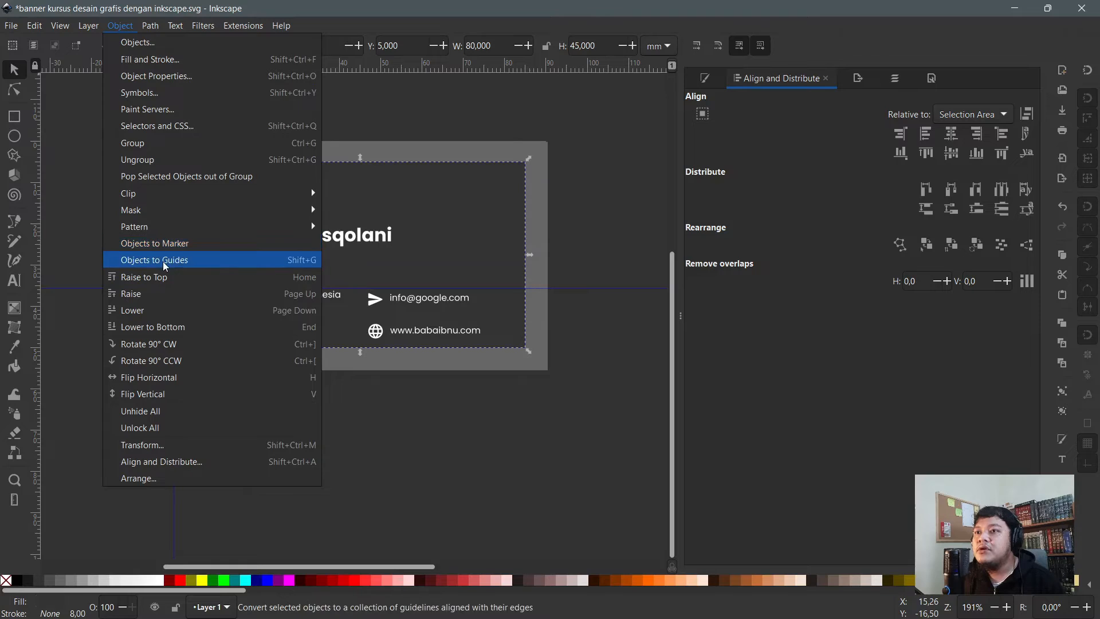
pyautogui.press('Escape')
pyautogui.press('Escape')
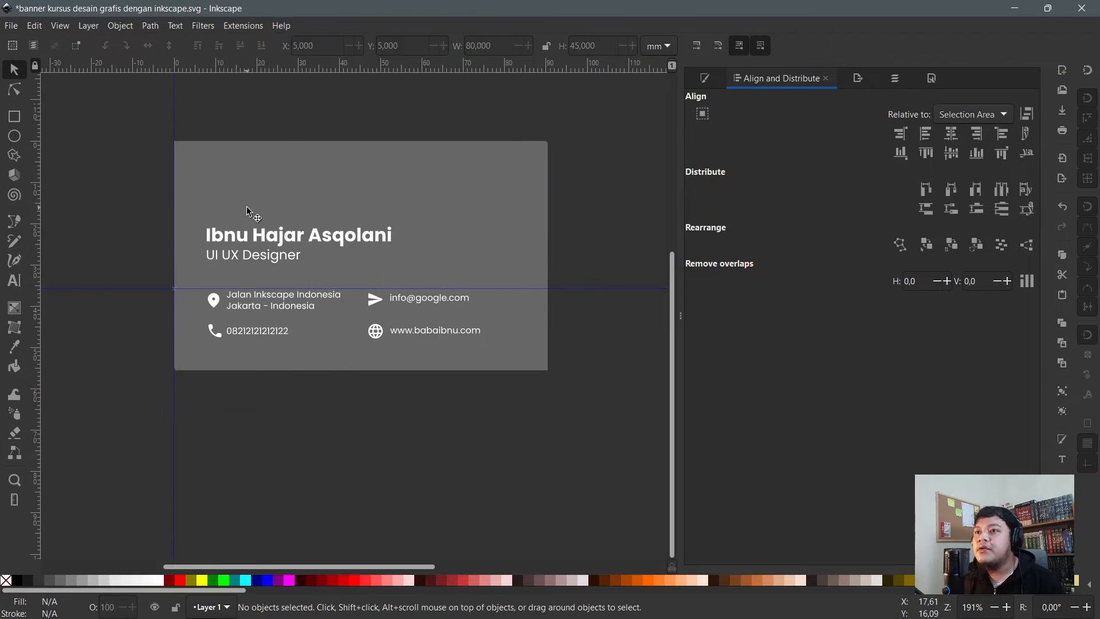
pyautogui.click(246, 167)
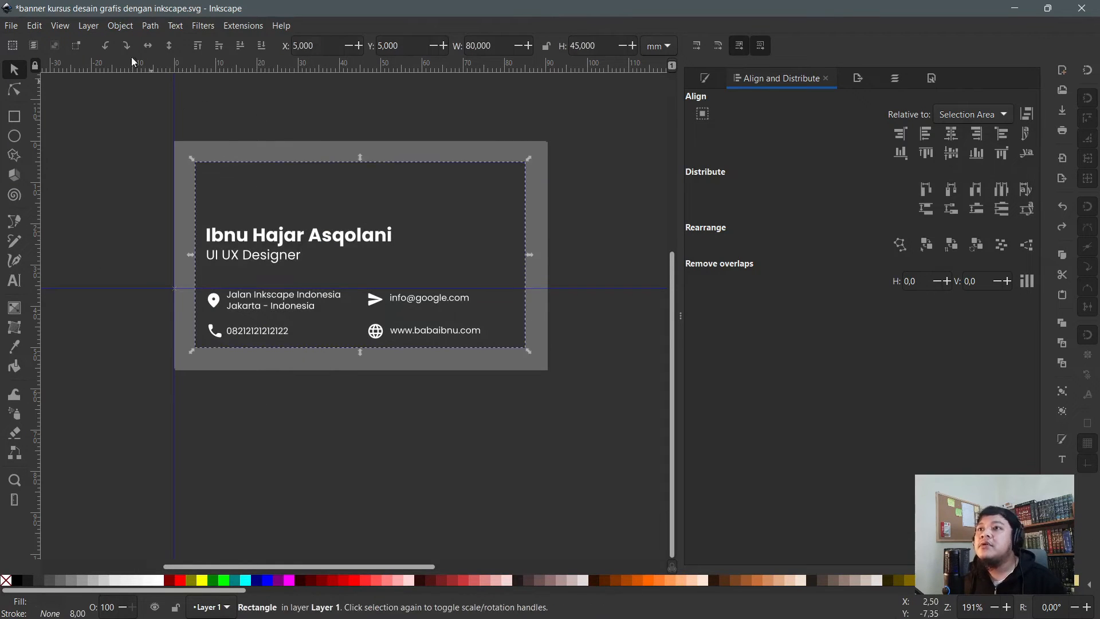
pyautogui.click(120, 25)
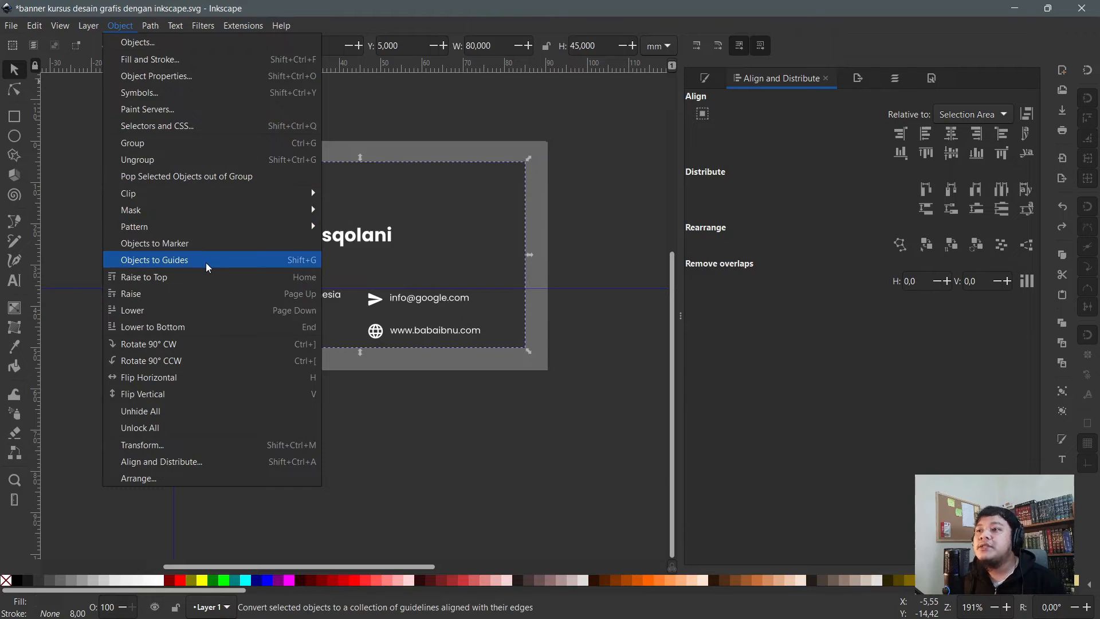
pyautogui.click(205, 262)
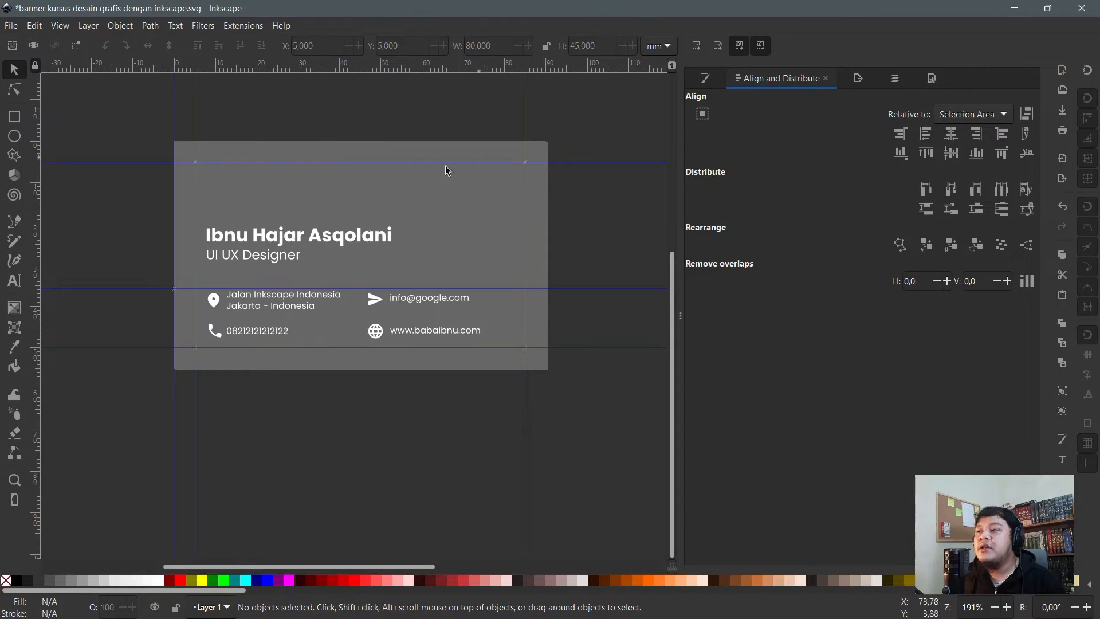
# - Select all the card's text and icons and shift them up slightly
pyautogui.keyDown('ctrl'); pyautogui.scroll(1, 296, 274); pyautogui.keyUp('ctrl')
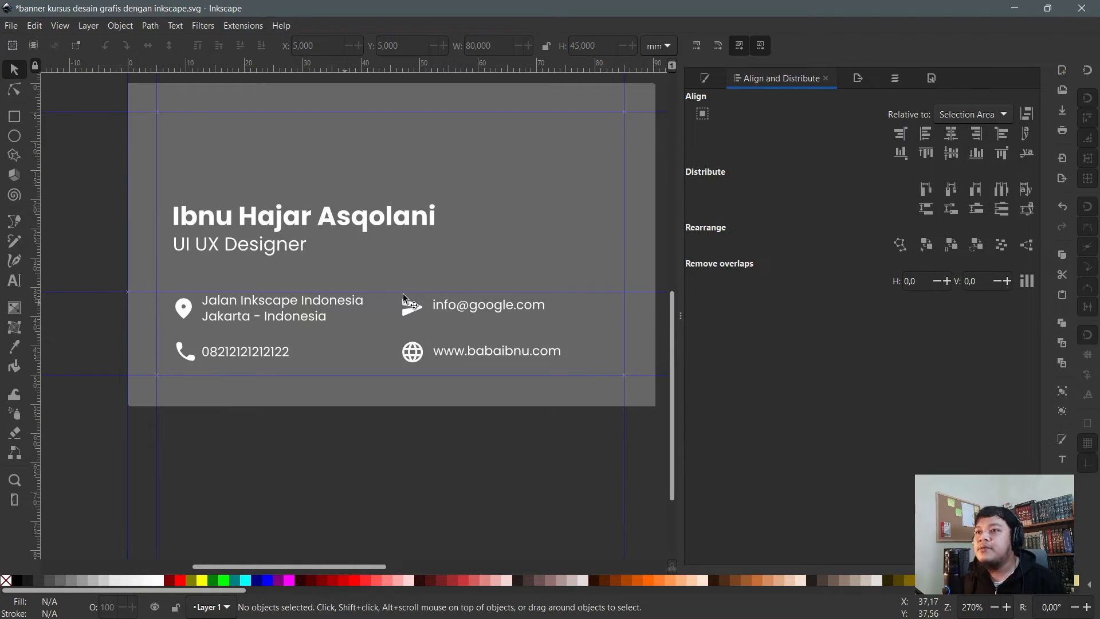
pyautogui.keyDown('ctrl'); pyautogui.scroll(-3, 409, 302); pyautogui.keyUp('ctrl')
pyautogui.keyDown('ctrl'); pyautogui.scroll(2, 424, 252); pyautogui.keyUp('ctrl')
pyautogui.keyDown('ctrl'); pyautogui.scroll(1, 265, 222); pyautogui.keyUp('ctrl')
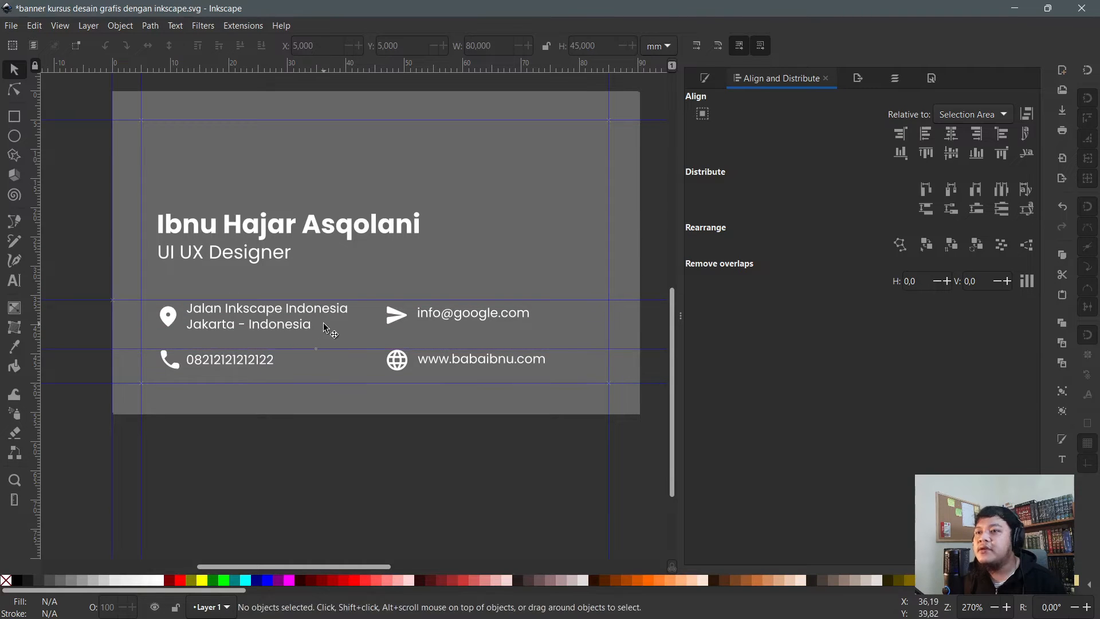
pyautogui.scroll(4, 310, 375)
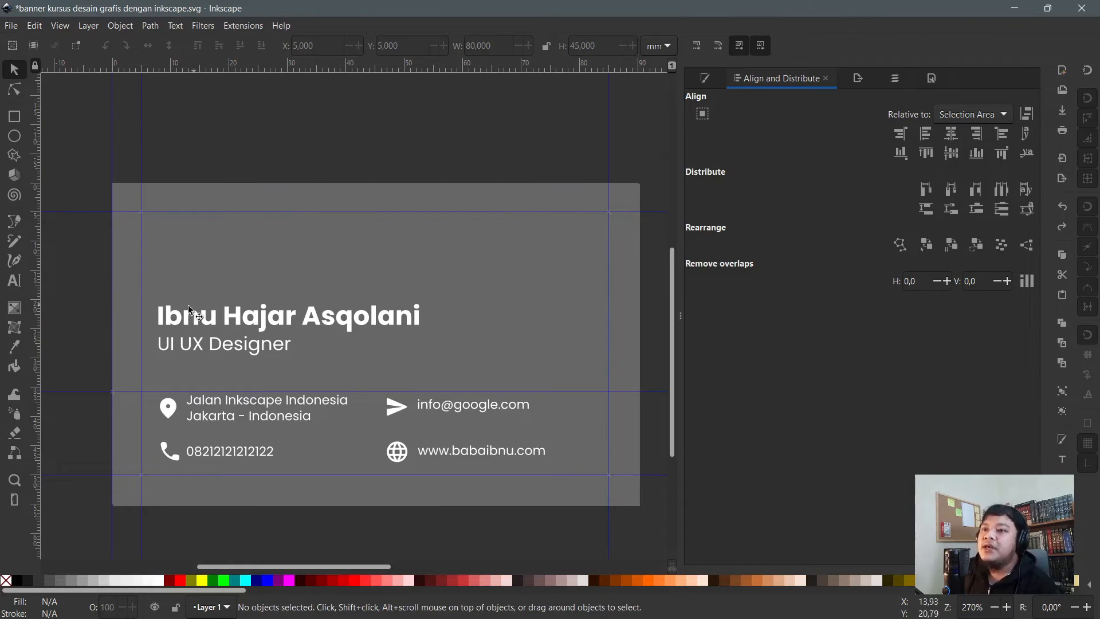
pyautogui.moveTo(105, 280); pyautogui.dragTo(576, 513)
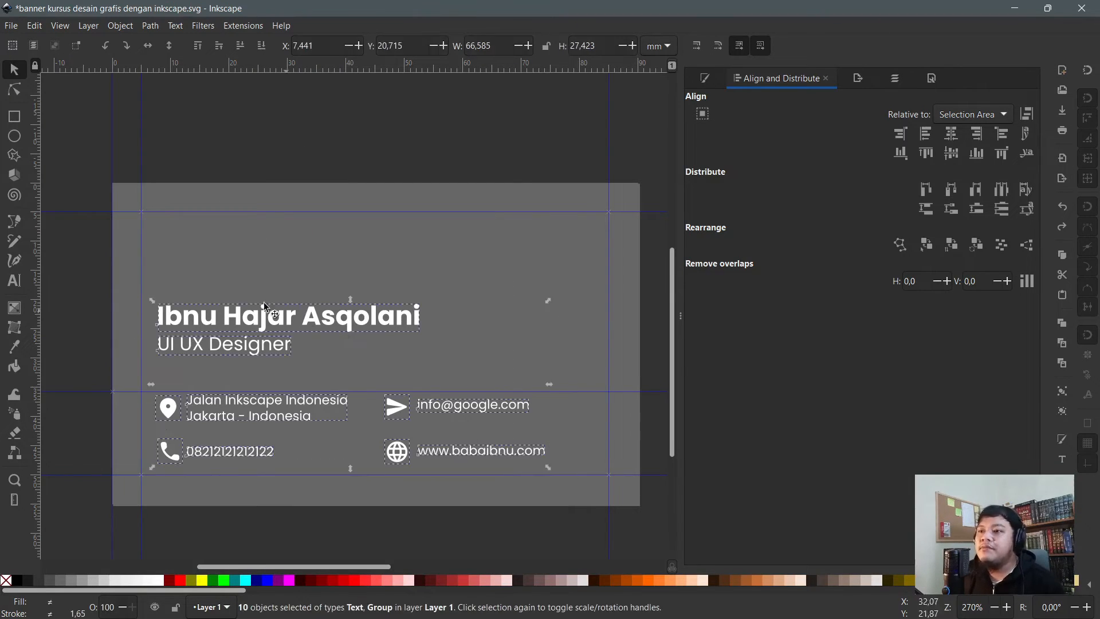
pyautogui.moveTo(269, 322); pyautogui.dragTo(269, 314)
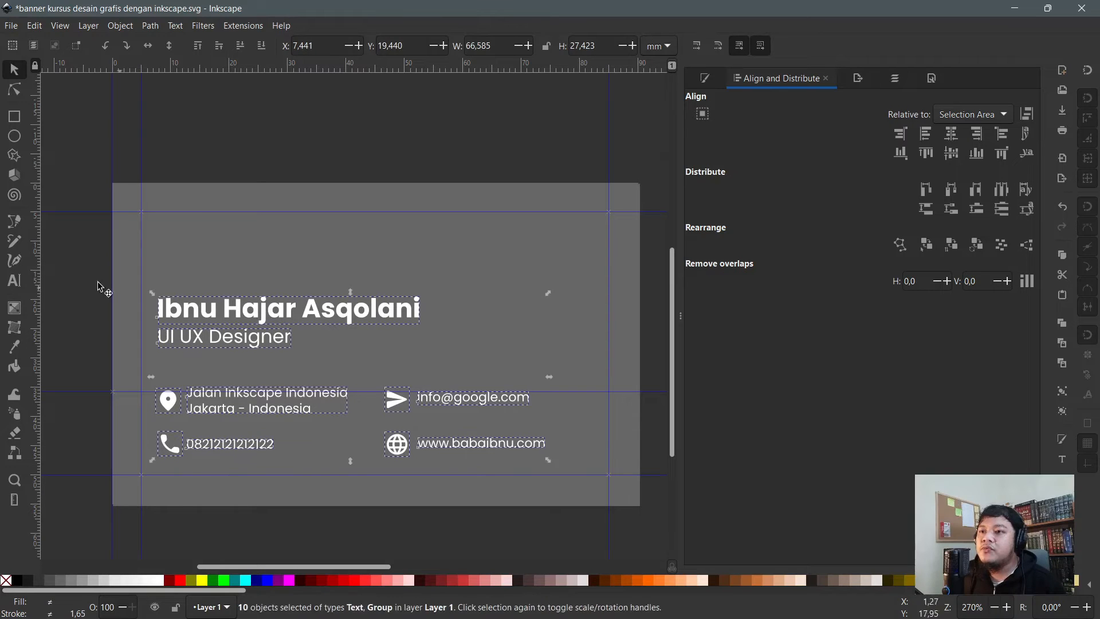
# - Move the name and job title back down to their original position
pyautogui.click(90, 265)
pyautogui.moveTo(86, 264); pyautogui.dragTo(463, 359)
pyautogui.moveTo(340, 313); pyautogui.dragTo(341, 320)
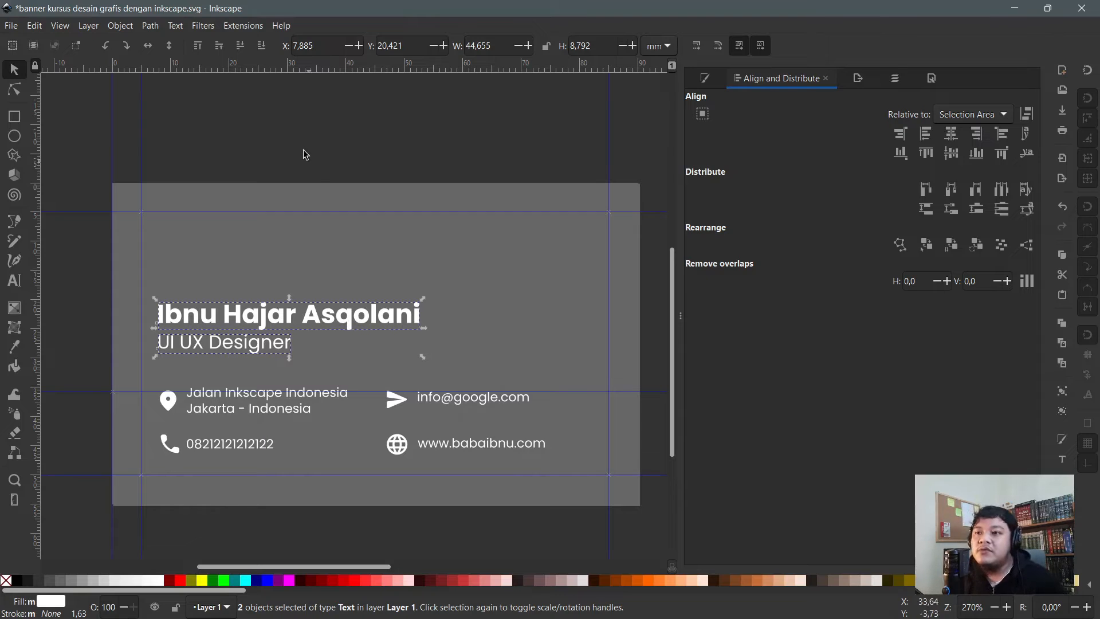
pyautogui.doubleClick(167, 401)
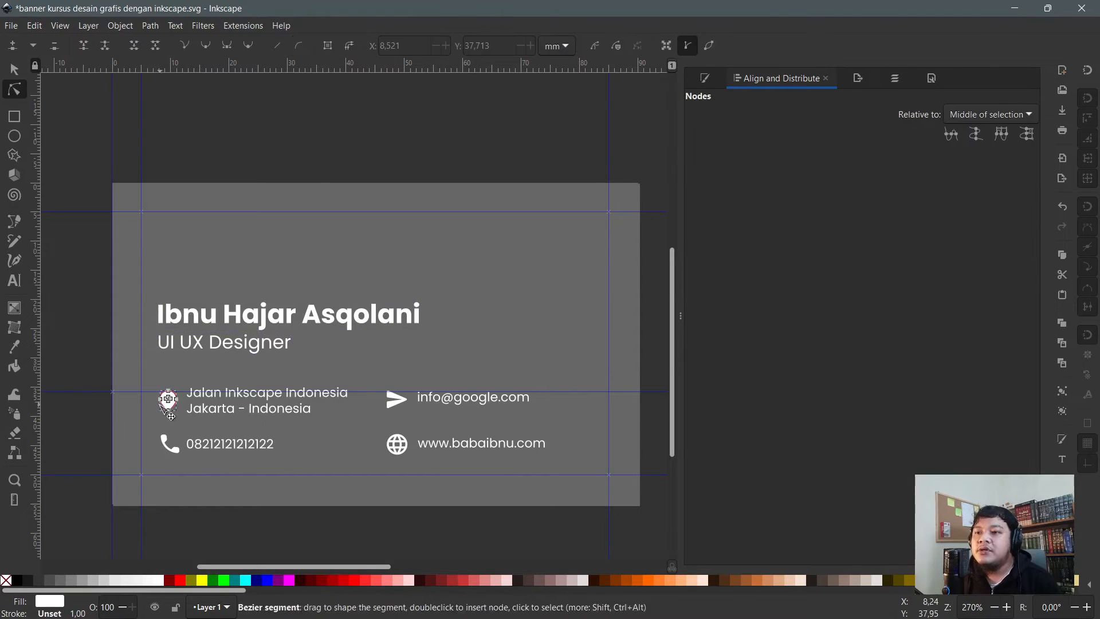
pyautogui.click(308, 133)
pyautogui.scroll(1, 185, 392)
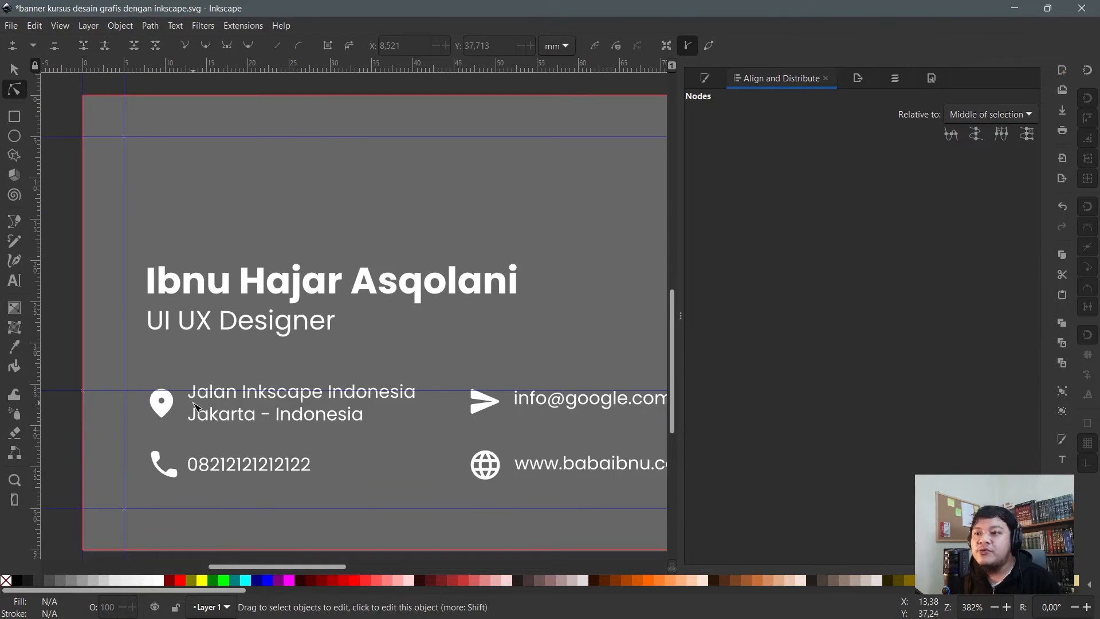
pyautogui.scroll(1, 172, 447)
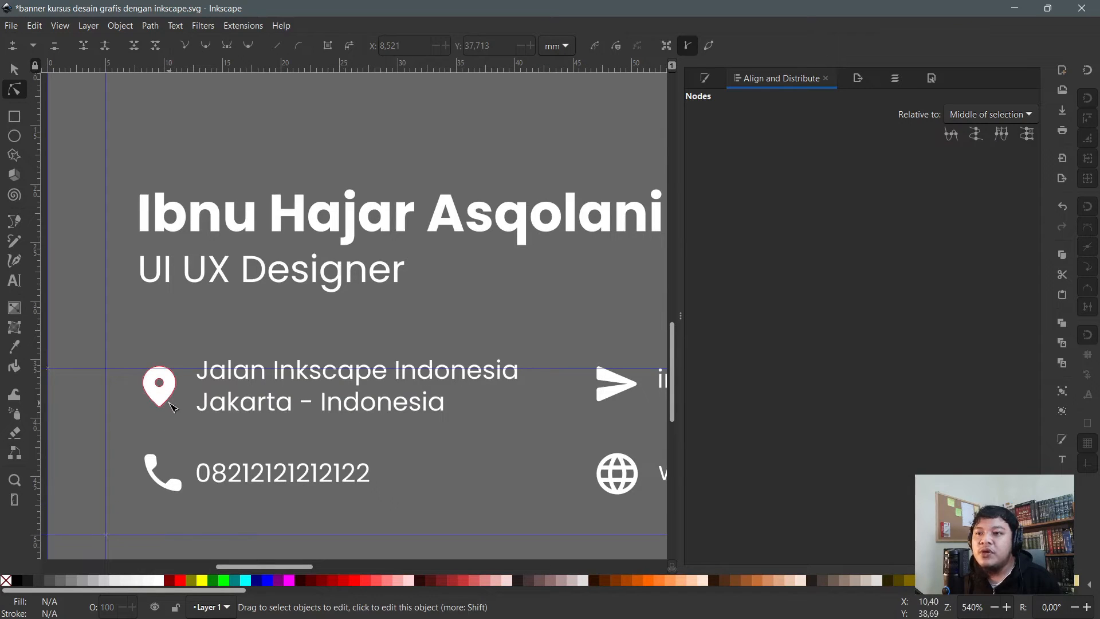
pyautogui.click(158, 401)
pyautogui.scroll(3, 153, 381)
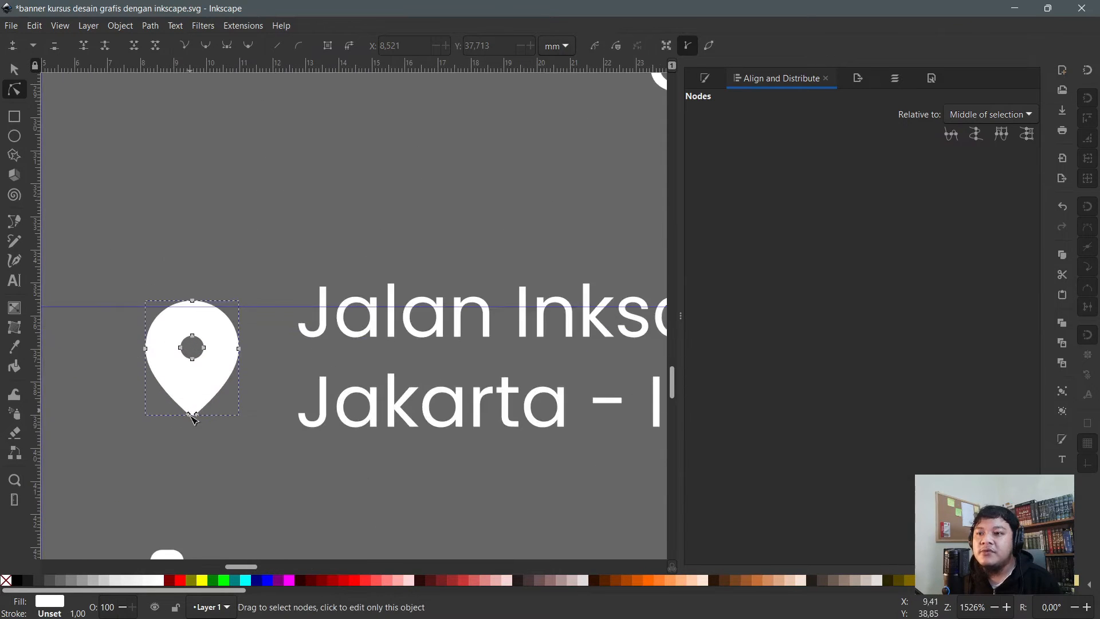
pyautogui.moveTo(188, 418); pyautogui.dragTo(132, 404)
pyautogui.hotkey('ctrl', 'z')
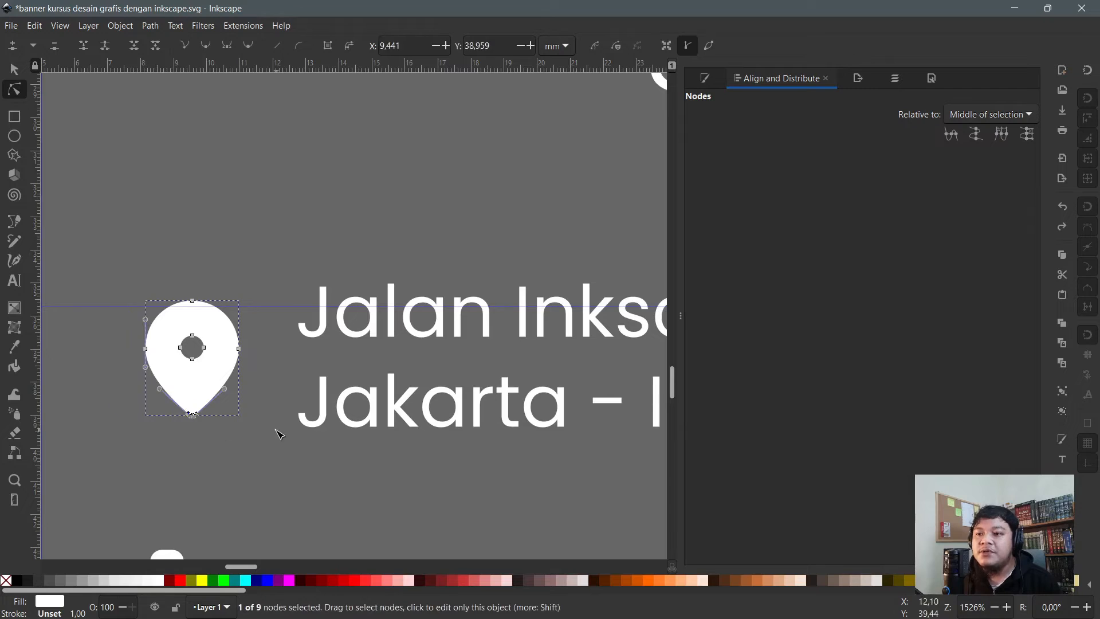
pyautogui.click(250, 457)
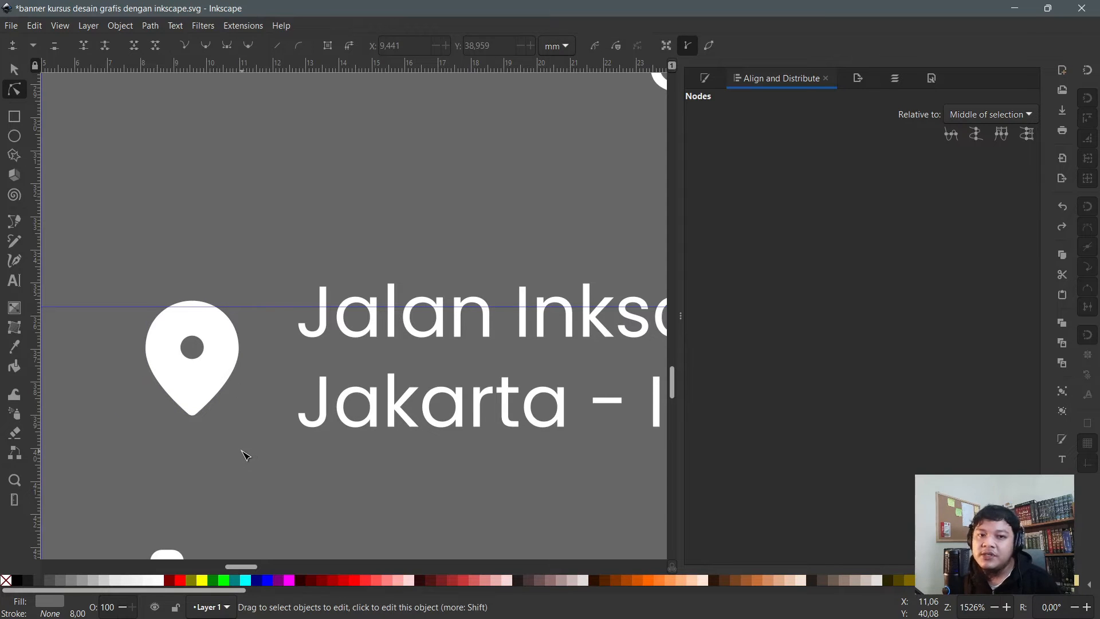
pyautogui.scroll(-3, 191, 451)
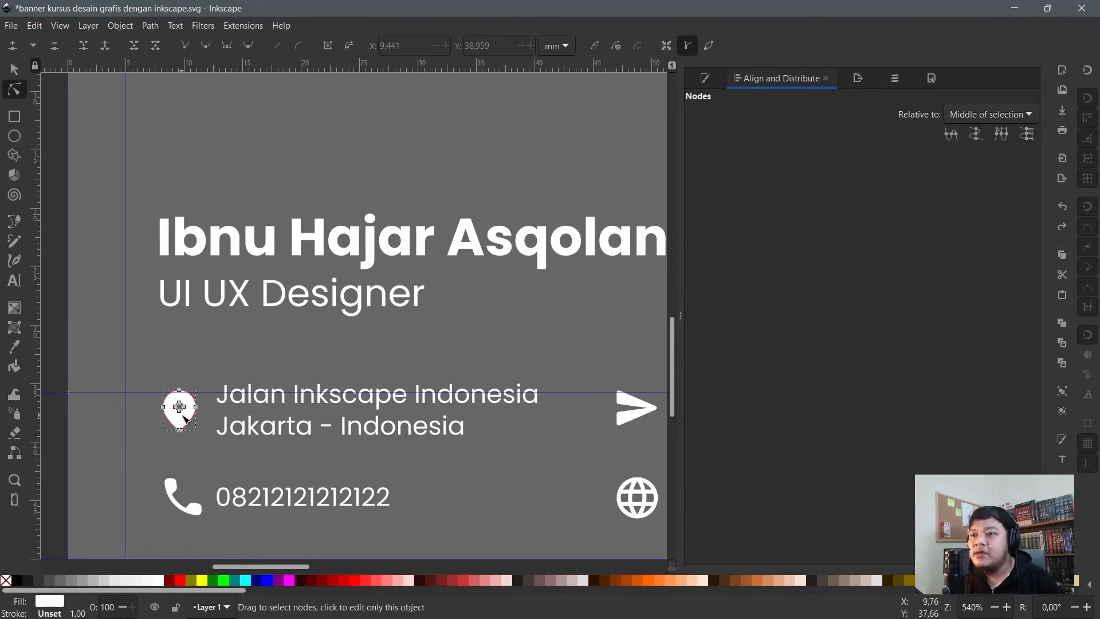
pyautogui.press('s')
pyautogui.click(183, 424)
pyautogui.scroll(2, 183, 424)
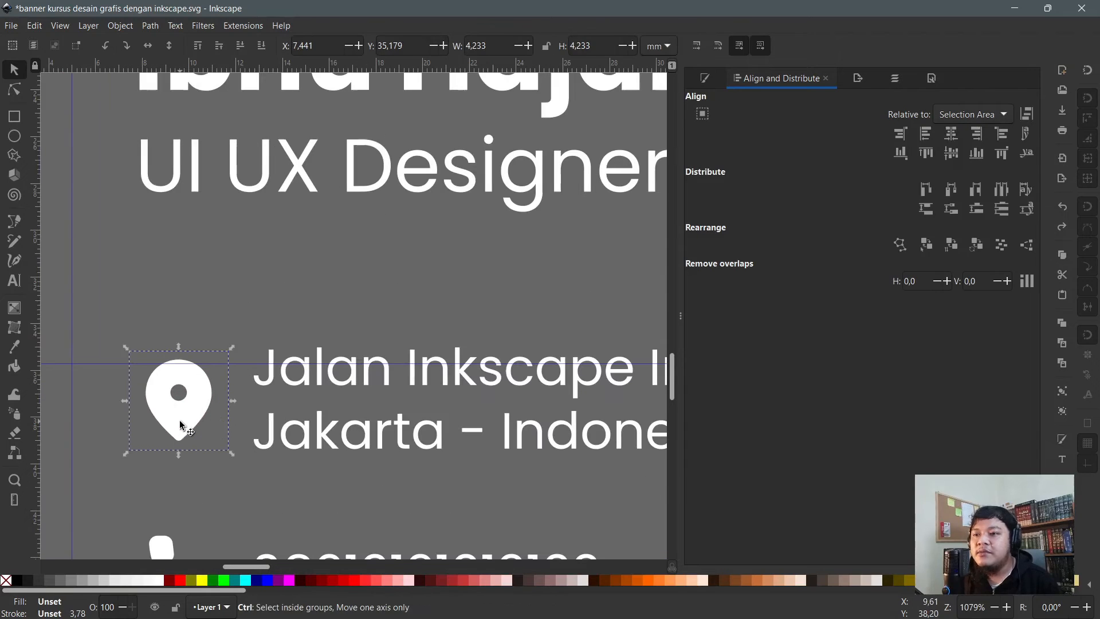
pyautogui.click(204, 325)
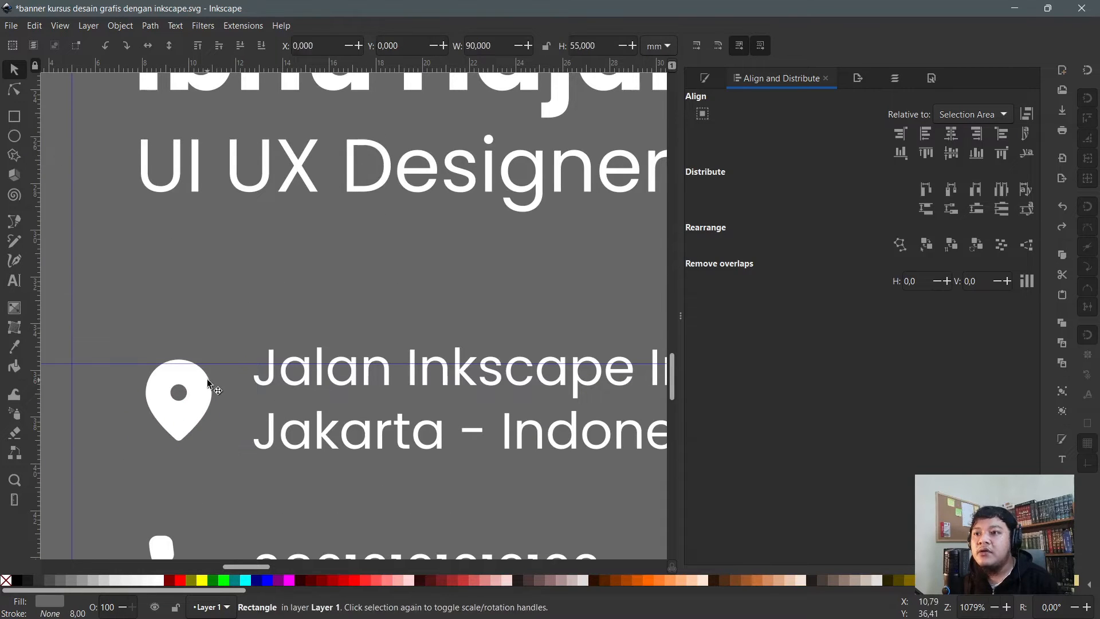
pyautogui.press('n')
pyautogui.press('s')
pyautogui.click(199, 383)
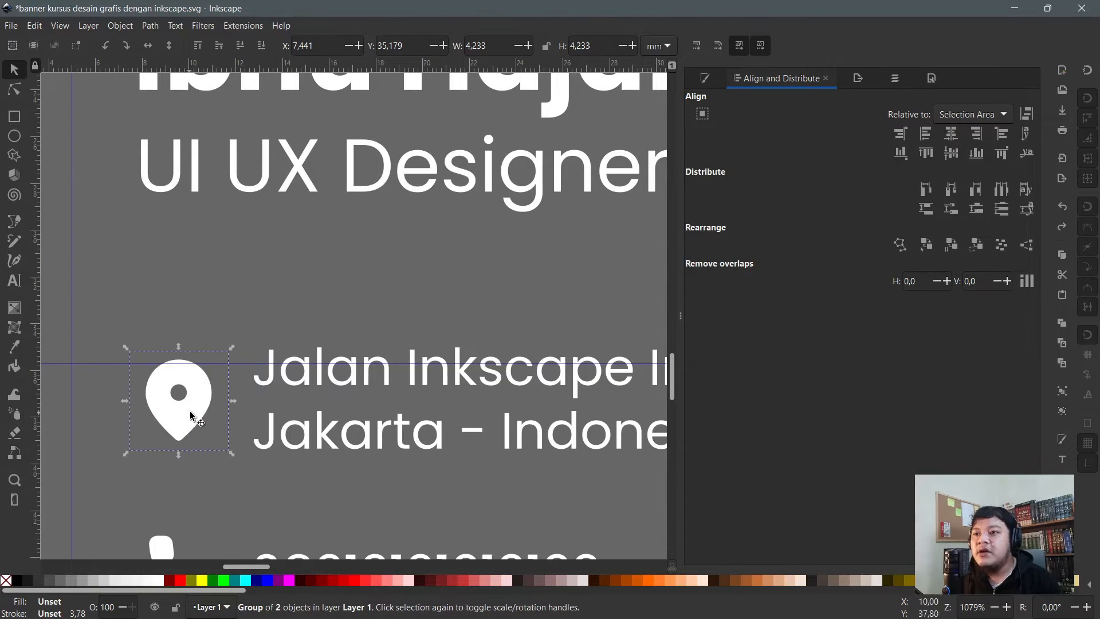
pyautogui.click(180, 580)
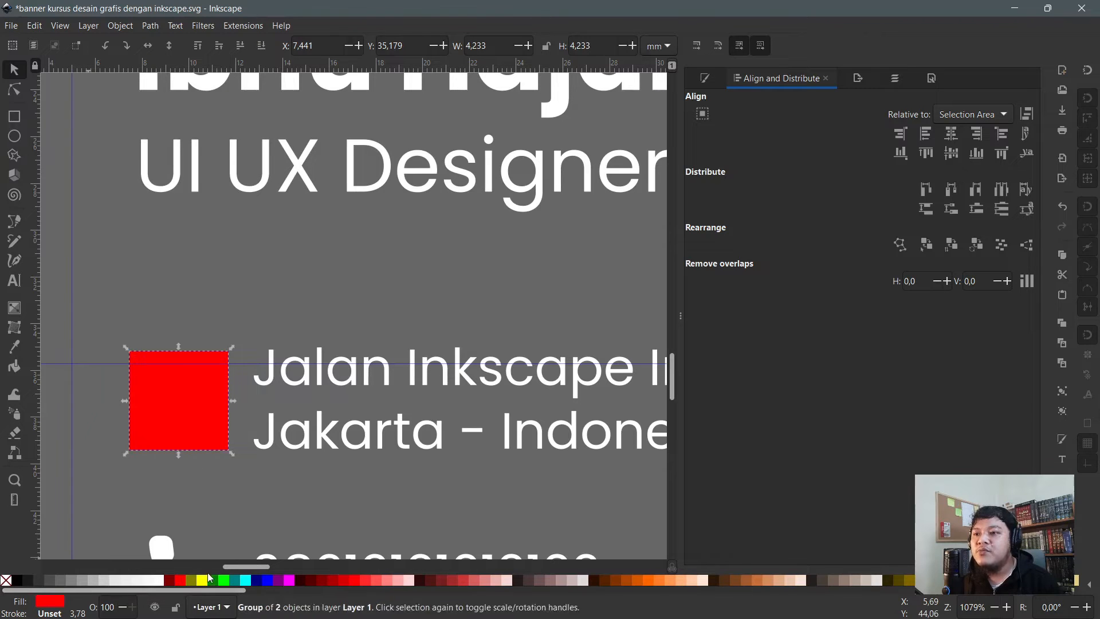
pyautogui.hotkey('ctrl', 'z')
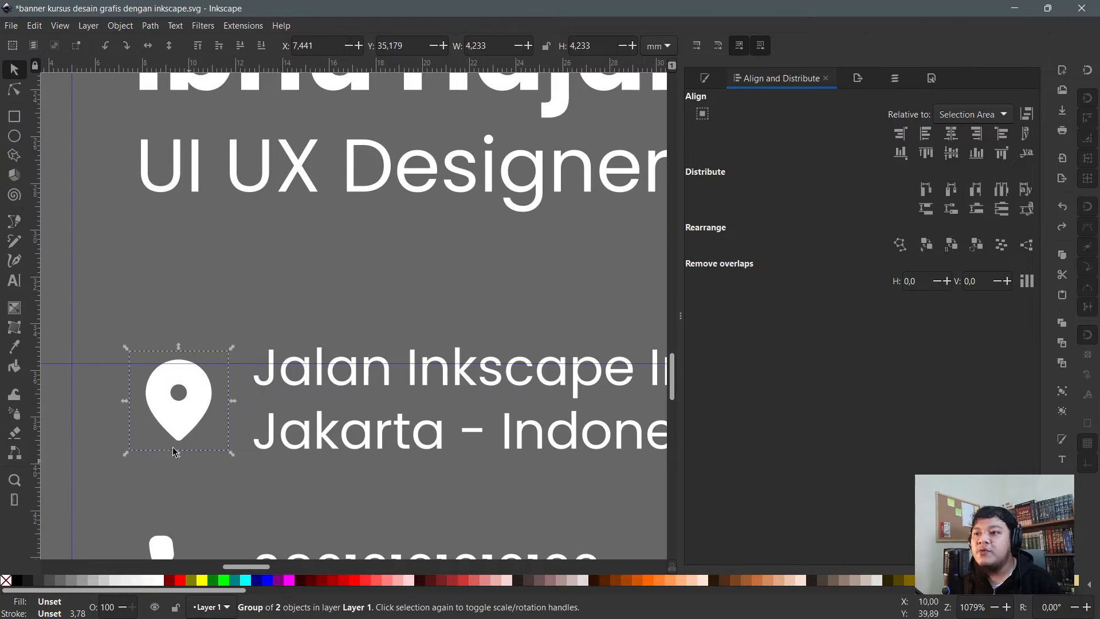
pyautogui.press('n')
pyautogui.click(186, 411)
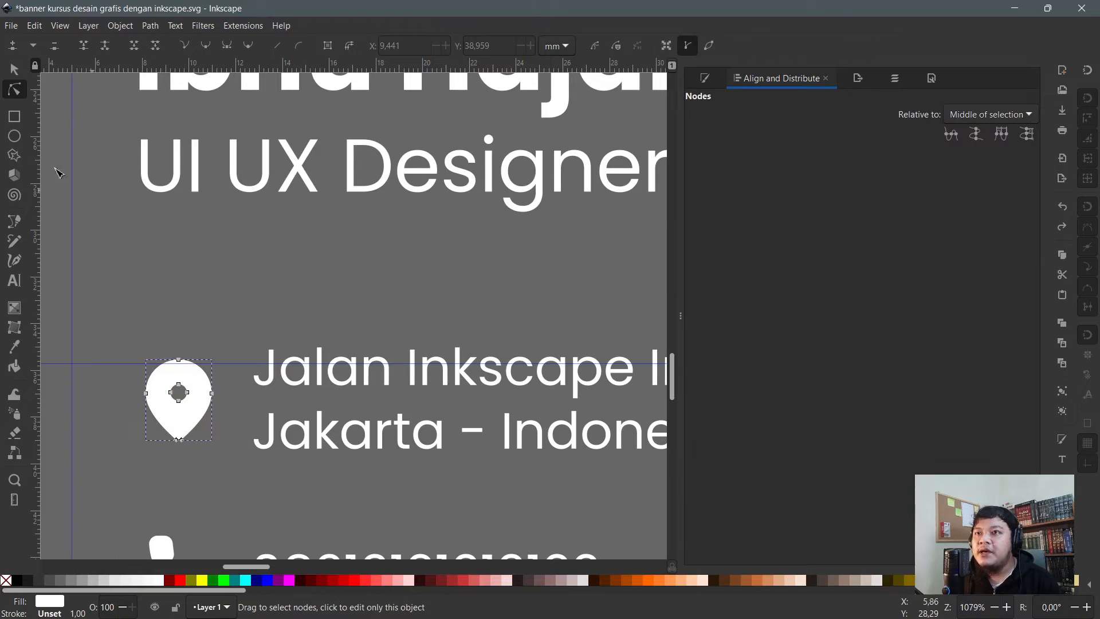
pyautogui.click(209, 580)
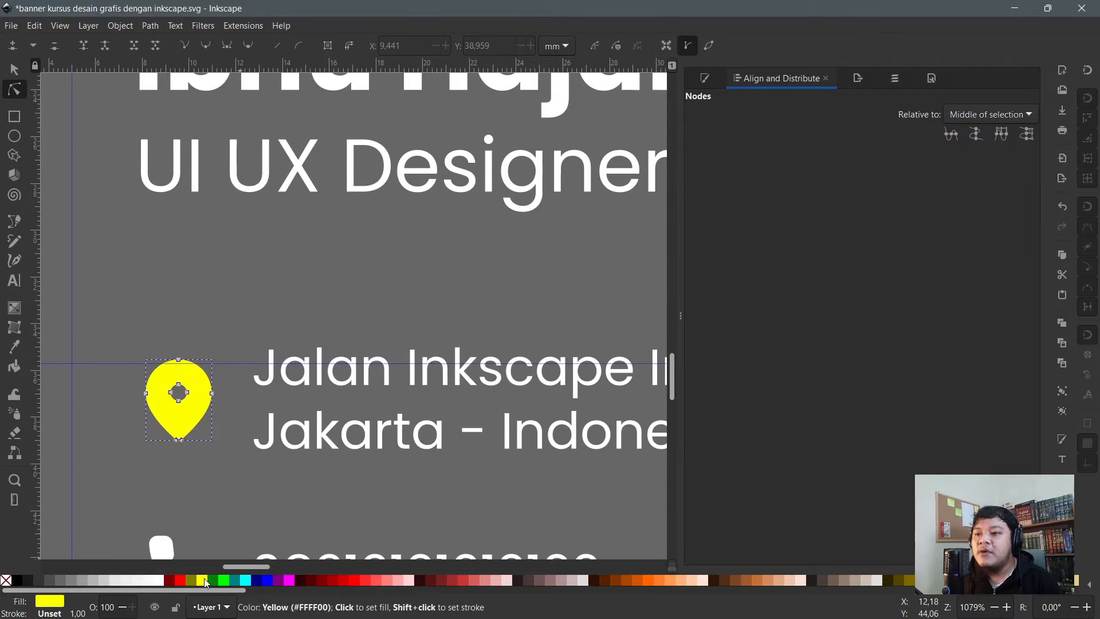
pyautogui.click(241, 505)
pyautogui.hotkey('ctrl', 'z')
pyautogui.scroll(-3, 147, 362)
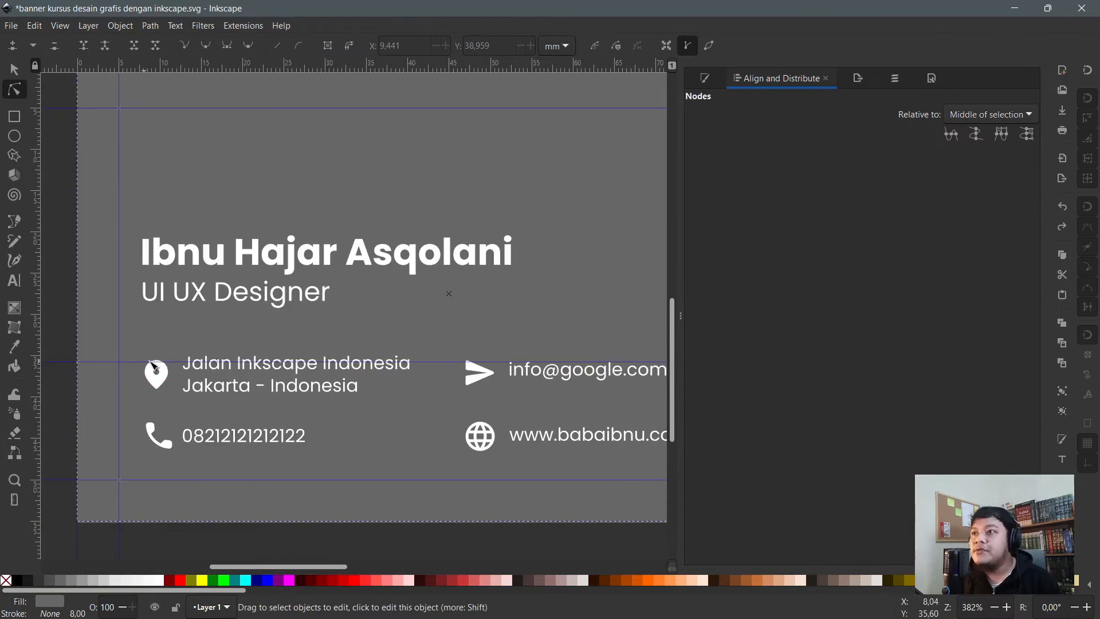
pyautogui.scroll(-3, 217, 324)
pyautogui.click(14, 69)
pyautogui.scroll(3, 321, 283)
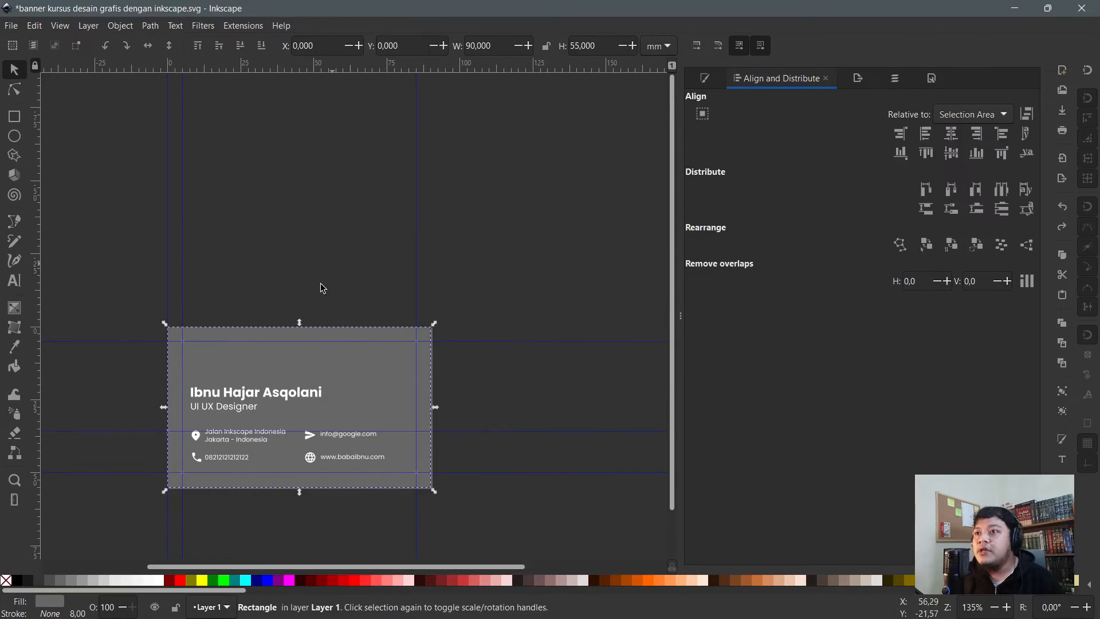
pyautogui.scroll(4, 232, 348)
pyautogui.scroll(-2, 349, 403)
pyautogui.scroll(-2, 372, 395)
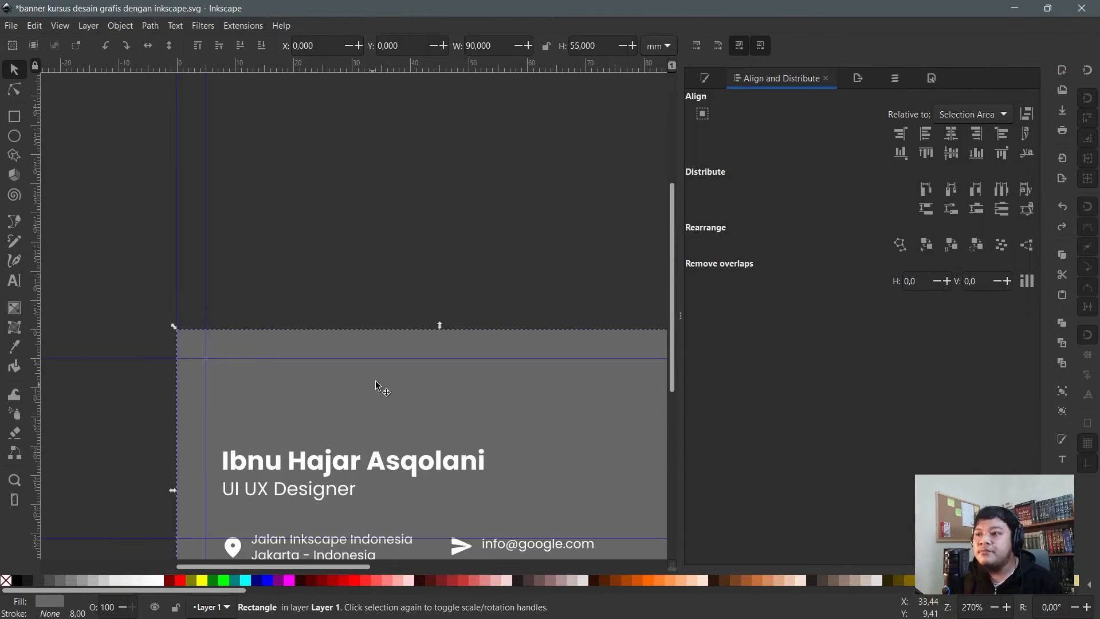
# - Draw a yellow circle above the card and move it up and left
pyautogui.click(15, 137)
pyautogui.scroll(2, 321, 195)
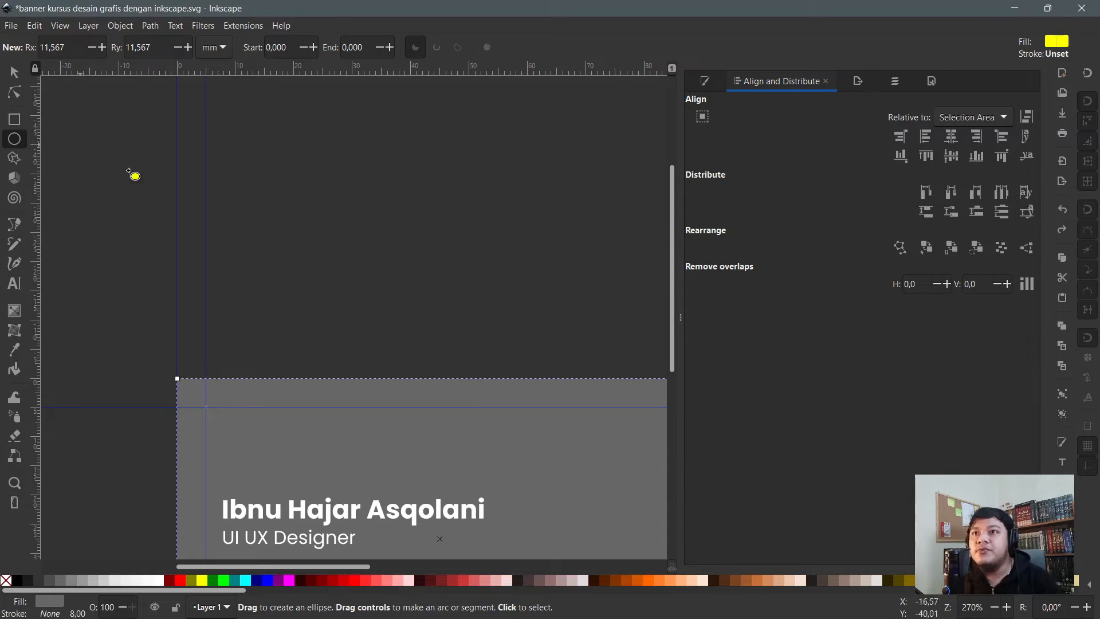
pyautogui.press('-')
pyautogui.press('-')
pyautogui.scroll(2, 366, 252)
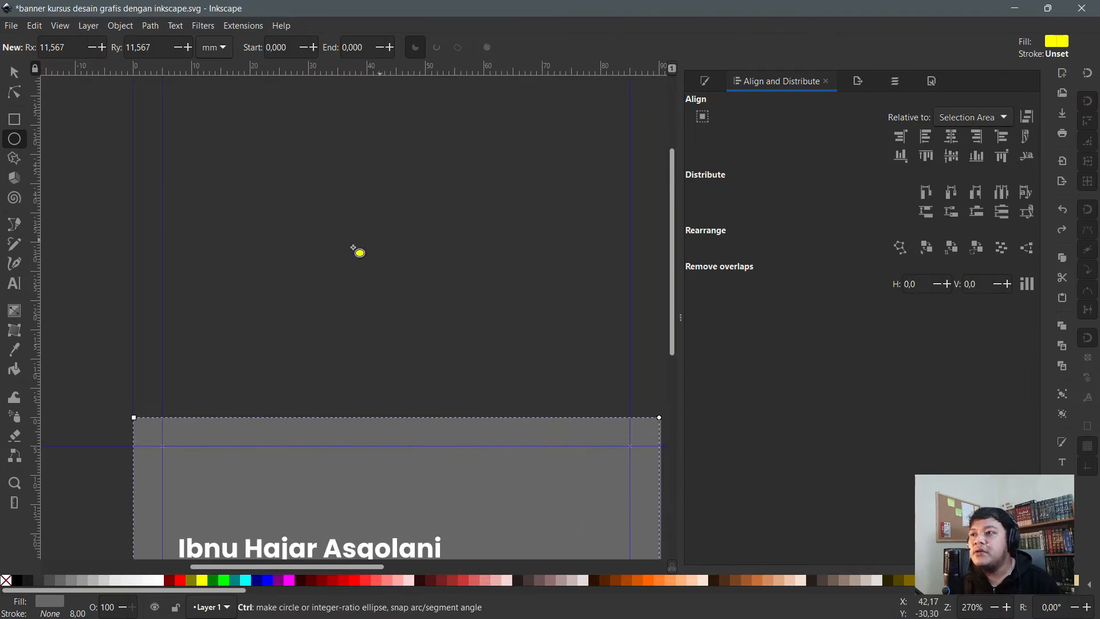
pyautogui.scroll(2, 252, 266)
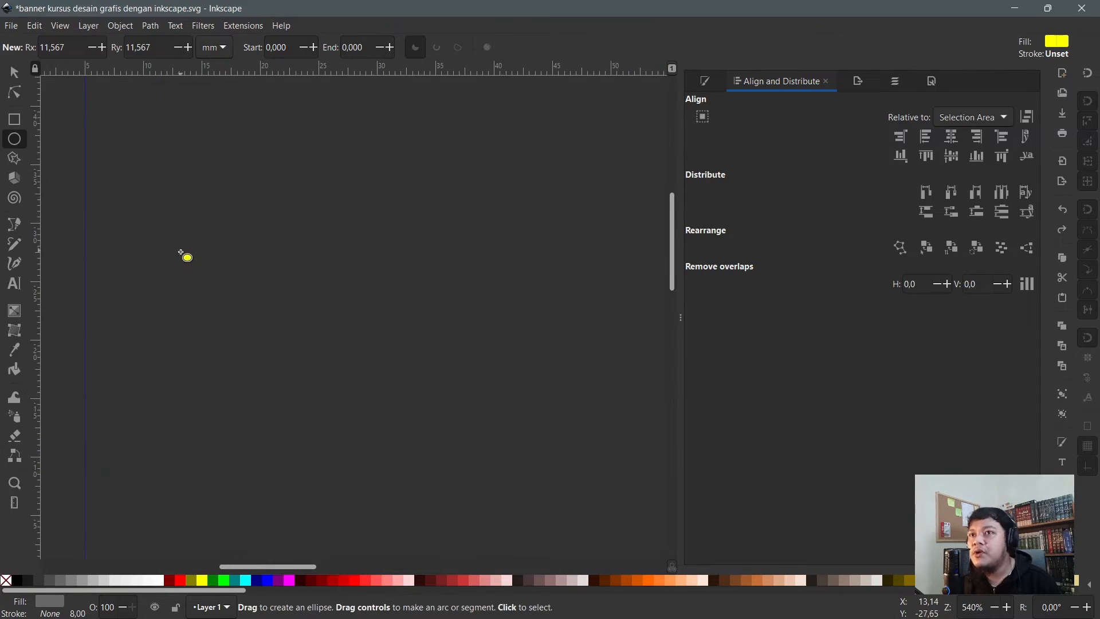
pyautogui.scroll(-2, 255, 269)
pyautogui.moveTo(235, 189); pyautogui.dragTo(419, 354)
pyautogui.press('s')
pyautogui.moveTo(323, 274); pyautogui.dragTo(310, 229)
# - Duplicate the yellow circle, shrink the copy inside it and fill it orange
pyautogui.scroll(1, 264, 205)
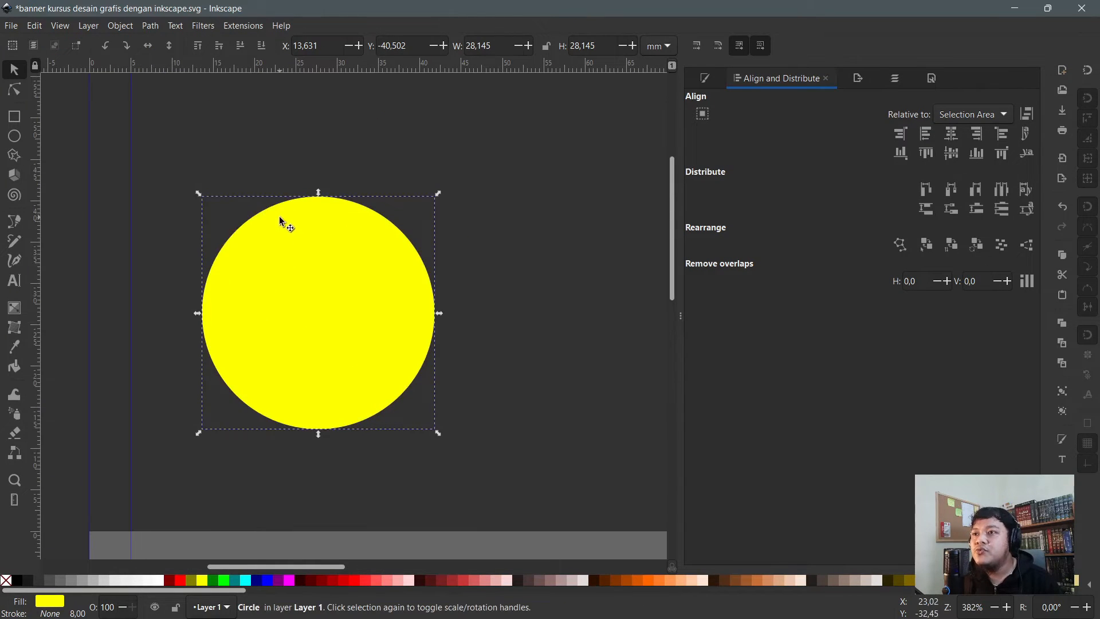
pyautogui.scroll(1, 296, 225)
pyautogui.press('ctrl')
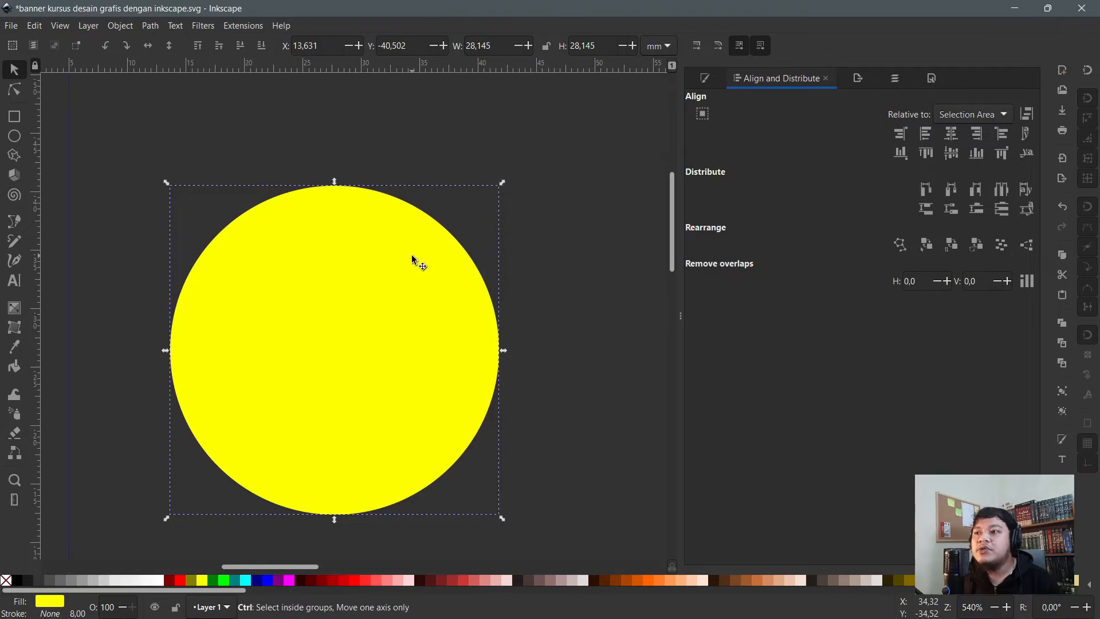
pyautogui.moveTo(502, 183); pyautogui.dragTo(464, 223)
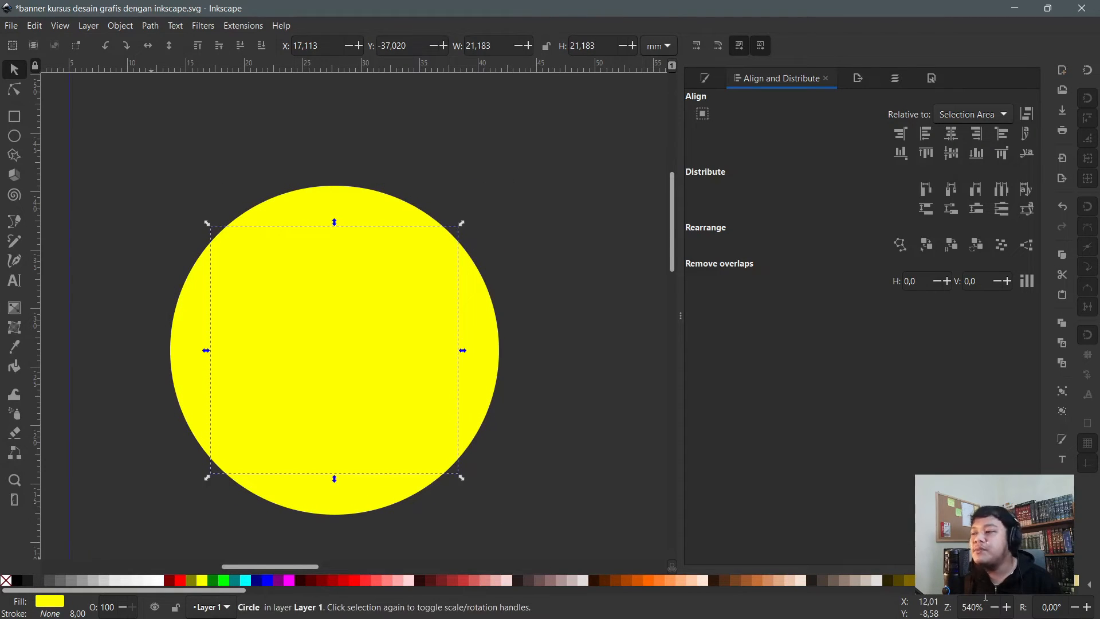
pyautogui.click(942, 580)
# - Scale the orange circle down around its centre to about 16.868 mm
pyautogui.click(531, 300)
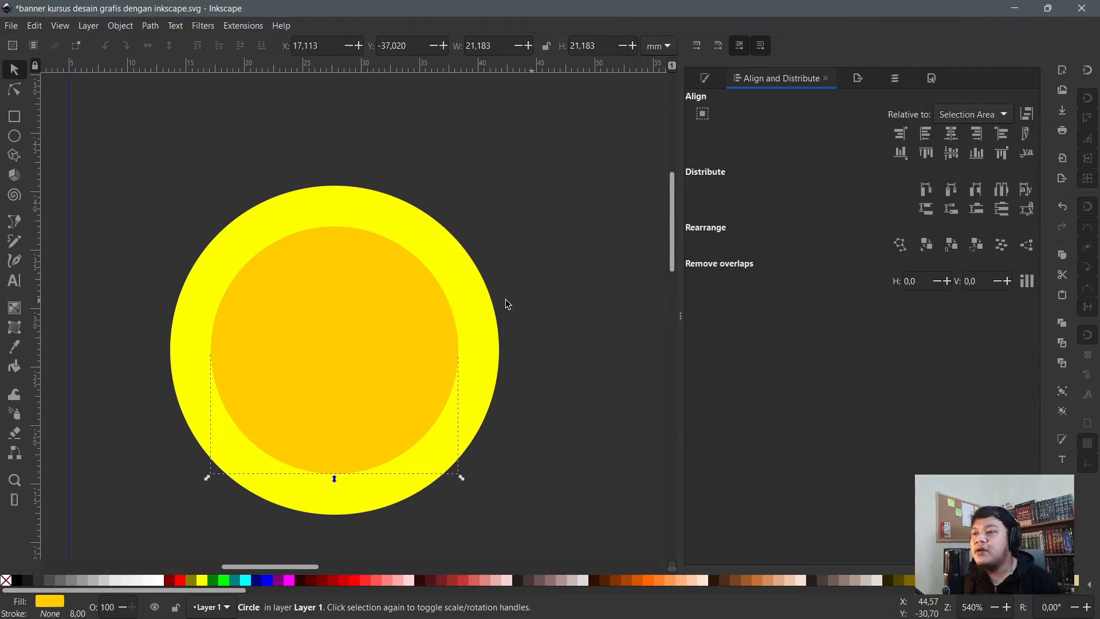
pyautogui.click(355, 306)
pyautogui.hotkey('ctrl', 'shift', 'f')
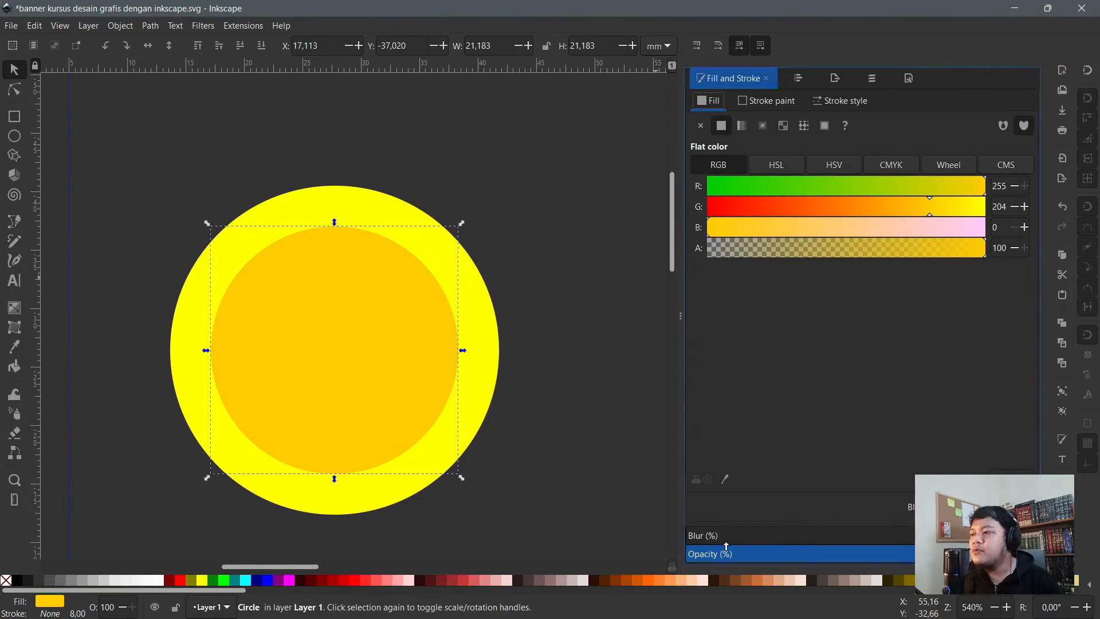
pyautogui.click(545, 297)
pyautogui.click(375, 304)
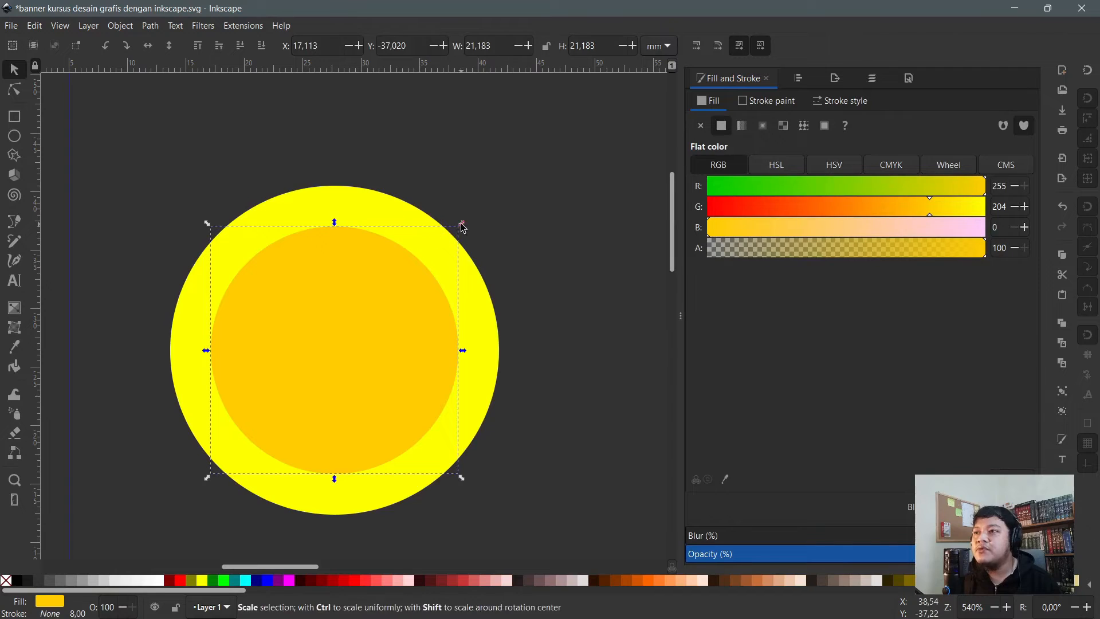
pyautogui.moveTo(462, 228); pyautogui.dragTo(406, 268)
# - Duplicate the orange circle, fill the copy olive and shrink it inside the orange ring
pyautogui.hotkey('ctrl', 'd')
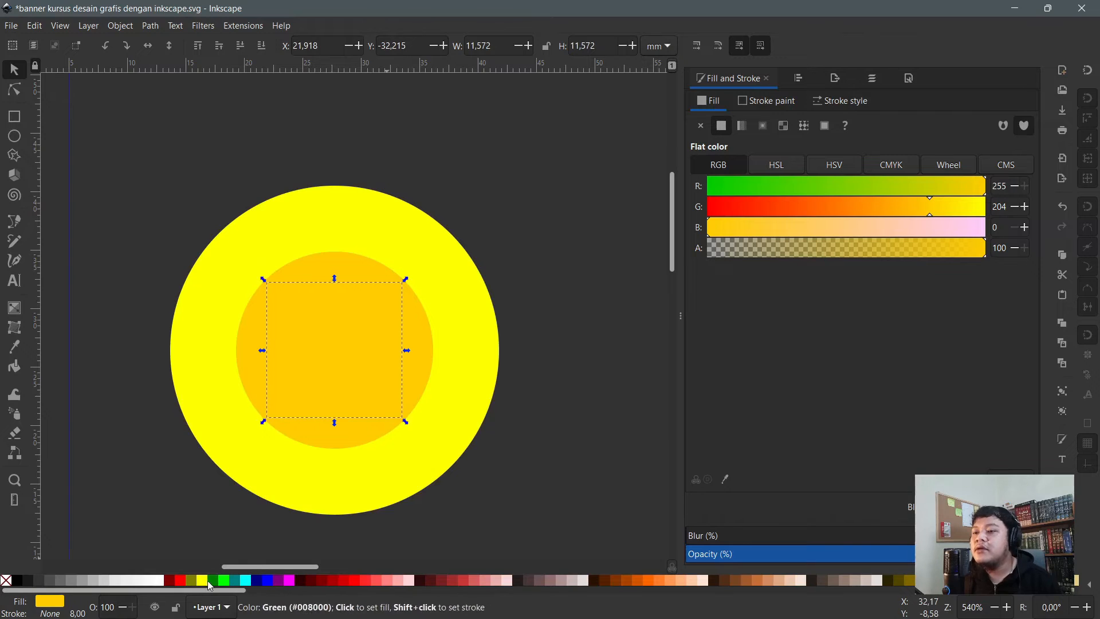
pyautogui.click(196, 580)
pyautogui.scroll(1, 431, 354)
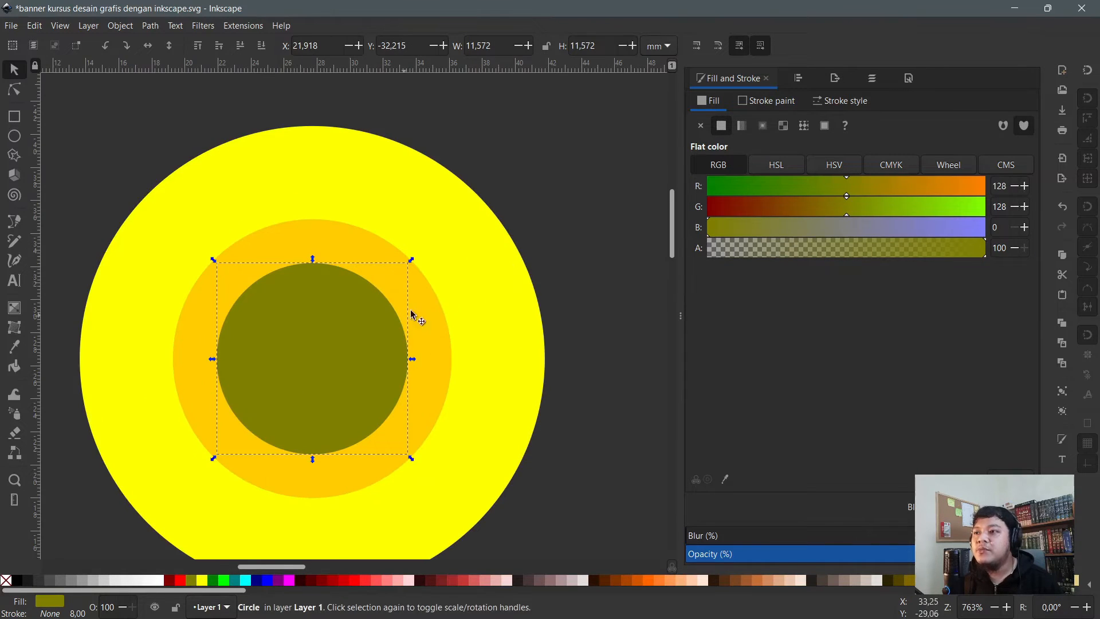
pyautogui.click(555, 201)
pyautogui.click(403, 291)
pyautogui.click(344, 323)
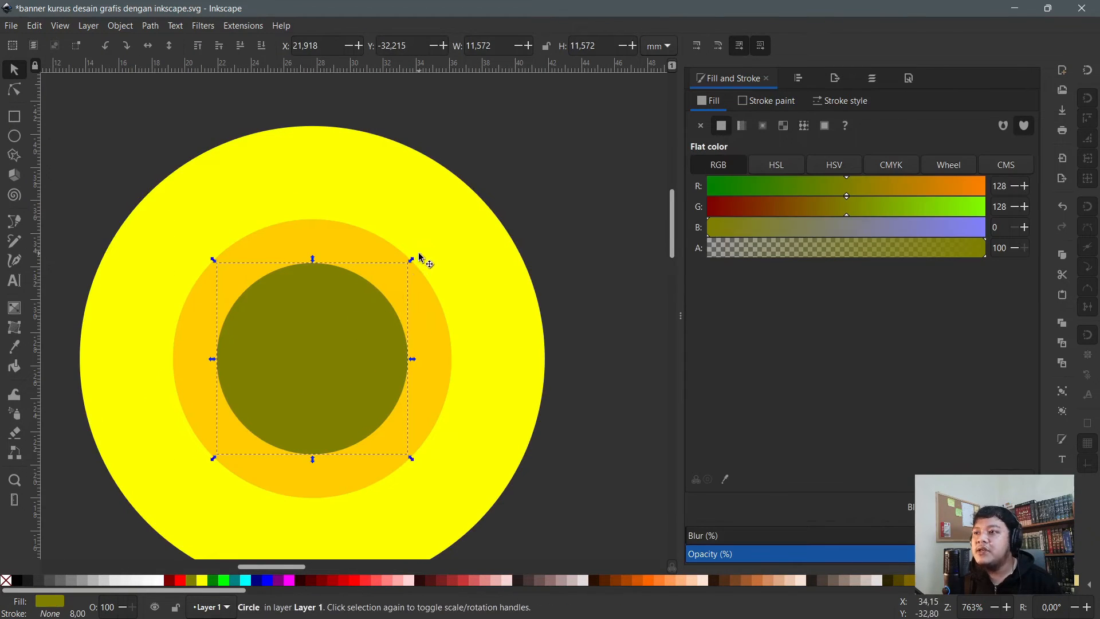
pyautogui.moveTo(418, 256); pyautogui.dragTo(393, 267)
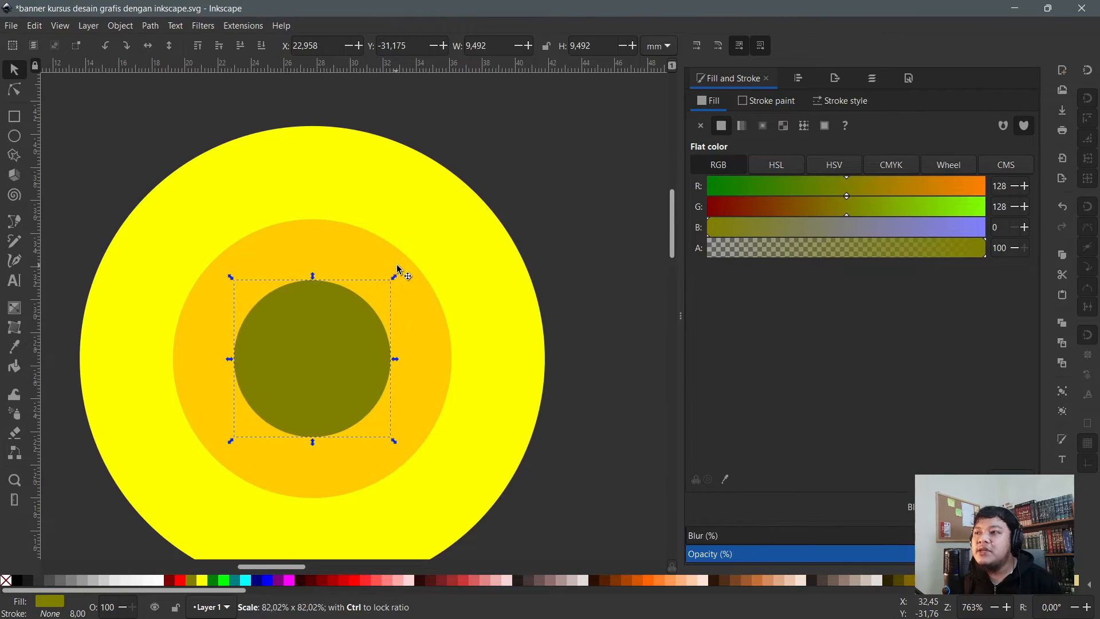
# - Inspect the orange ring and olive circle with the node tool, then reselect the olive circle
pyautogui.click(537, 200)
pyautogui.press('n')
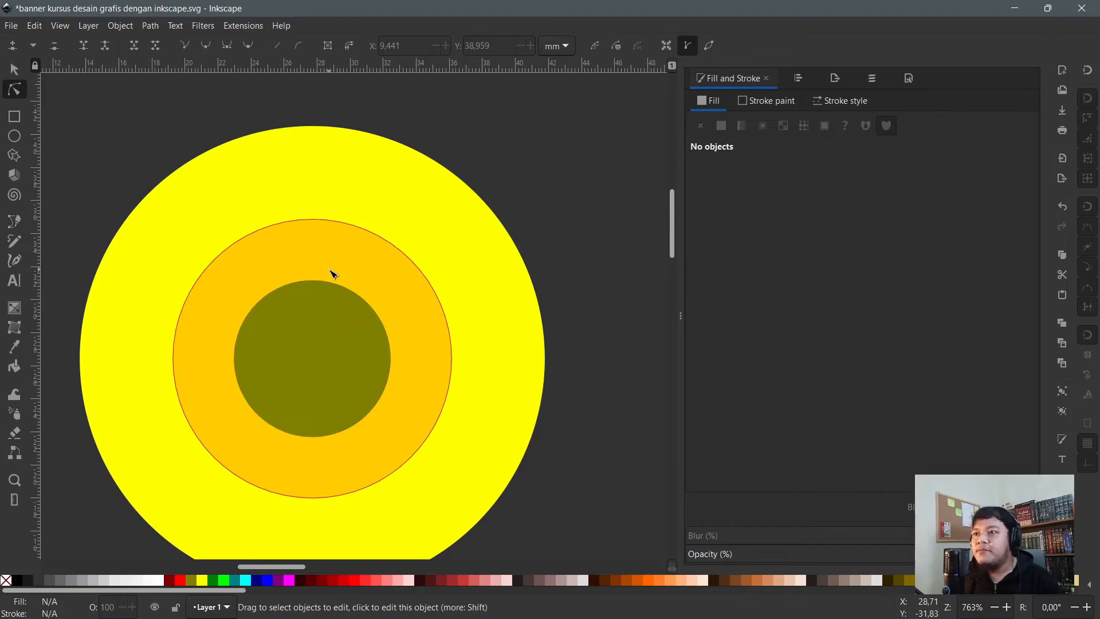
pyautogui.click(330, 278)
pyautogui.click(318, 305)
pyautogui.scroll(1, 384, 287)
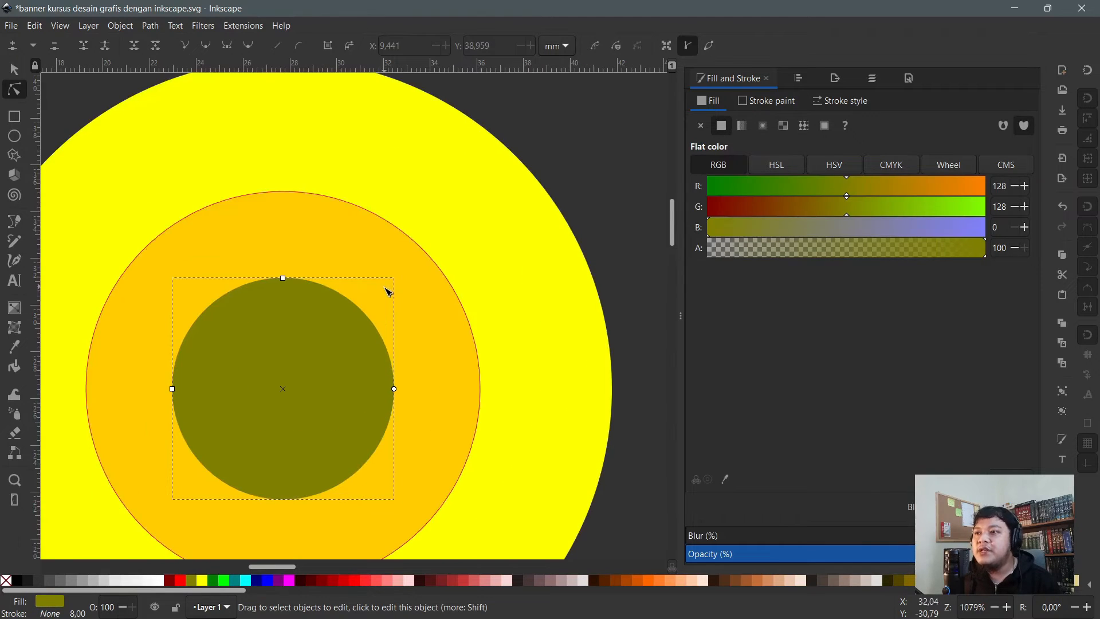
pyautogui.scroll(-1, 367, 279)
pyautogui.click(542, 173)
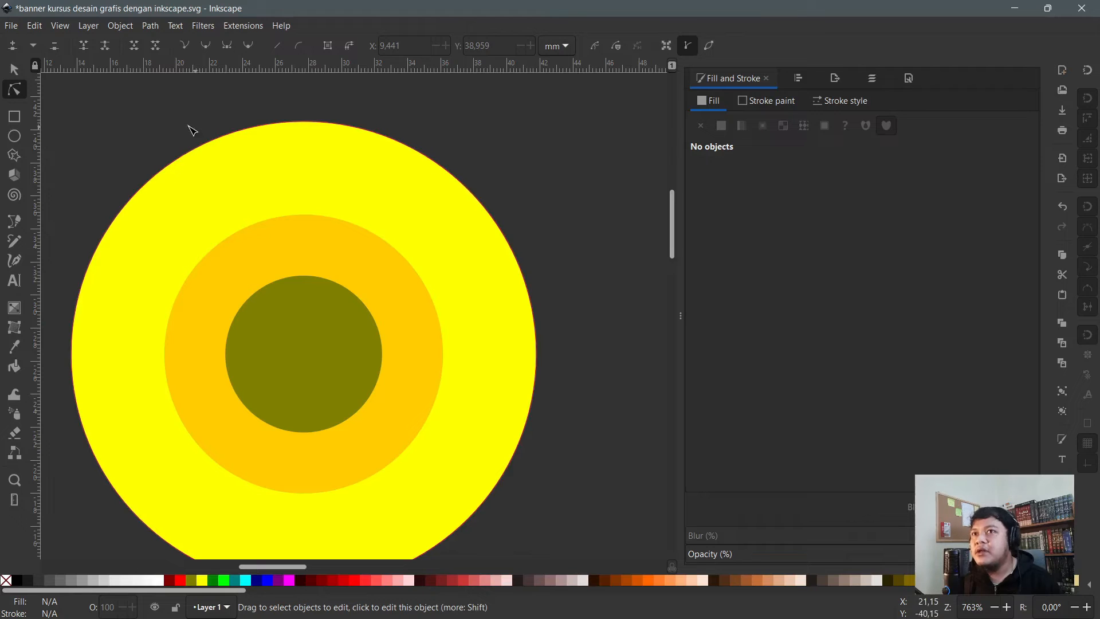
pyautogui.click(15, 69)
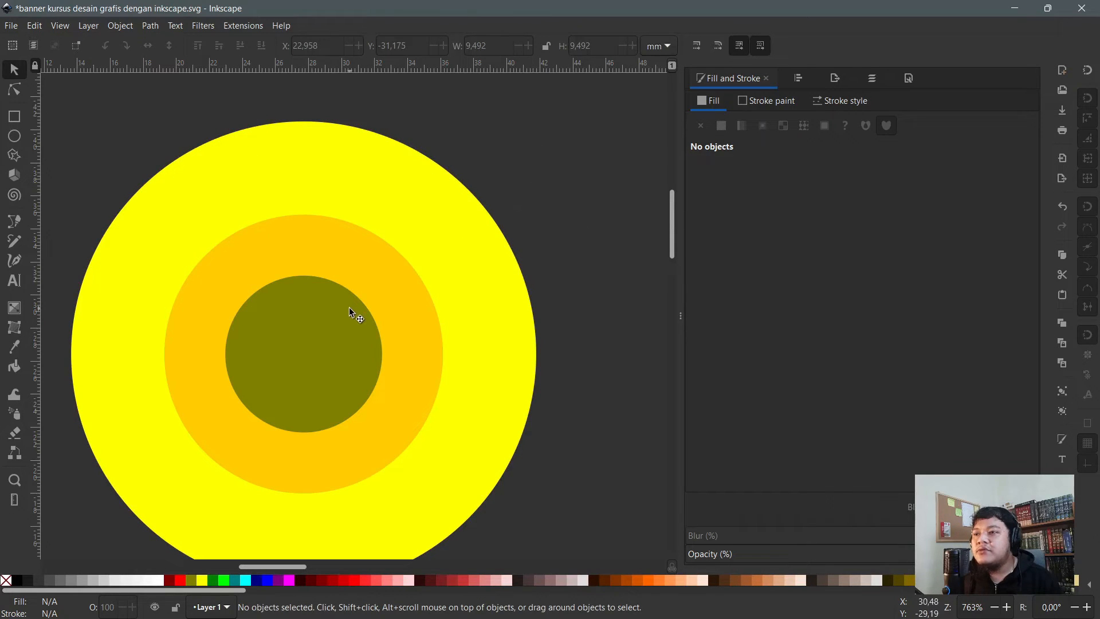
pyautogui.click(323, 342)
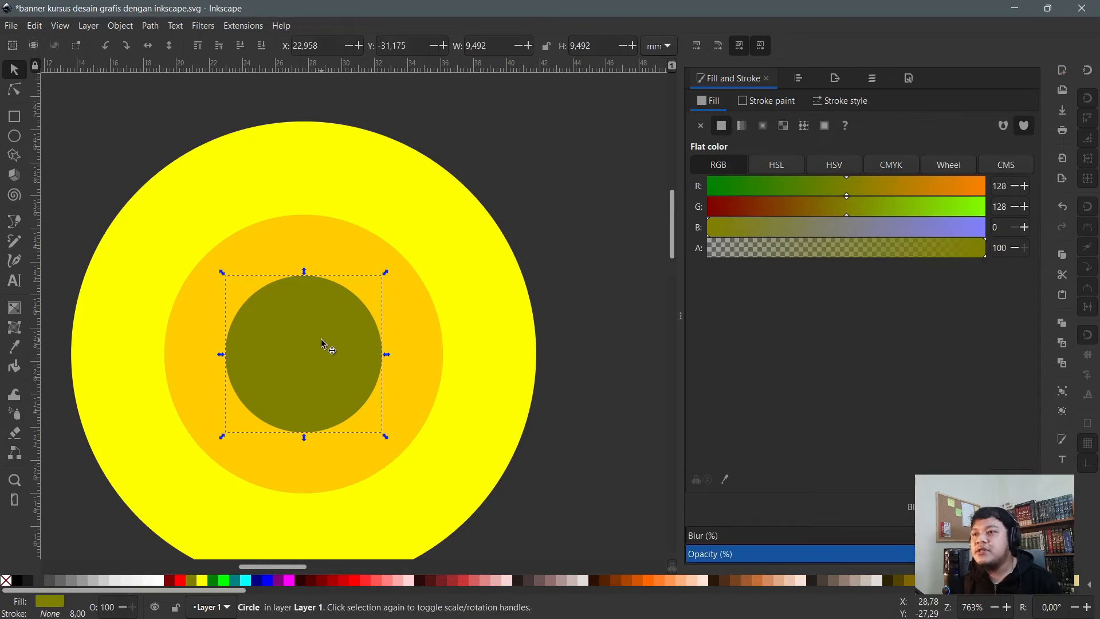
pyautogui.scroll(1, 326, 332)
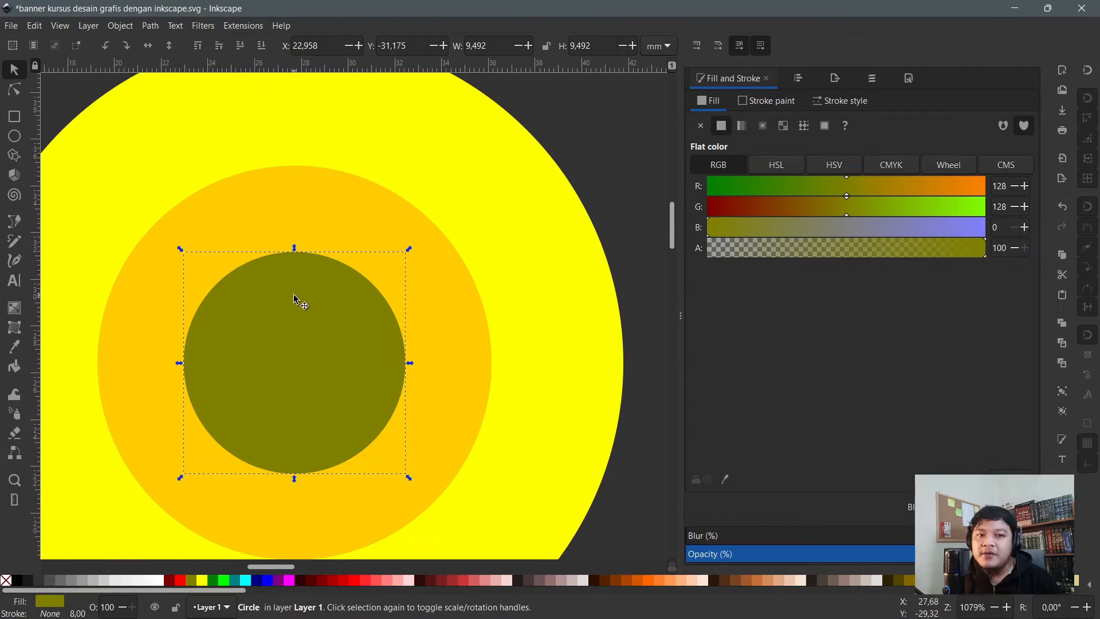
pyautogui.scroll(4, 559, 183)
pyautogui.click(559, 181)
pyautogui.scroll(-4, 550, 189)
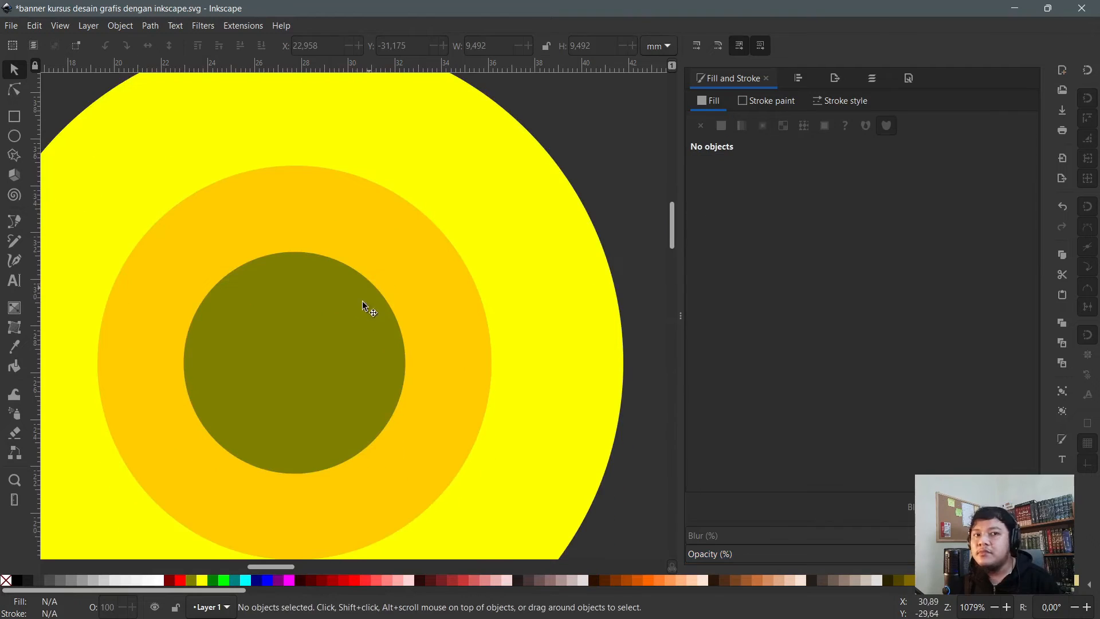
# - Check the 9.492 mm olive circle with the node tool again and return to the selector
pyautogui.press('n')
pyautogui.click(310, 326)
pyautogui.scroll(-2, 340, 301)
pyautogui.click(517, 216)
pyautogui.scroll(1, 343, 319)
pyautogui.click(322, 331)
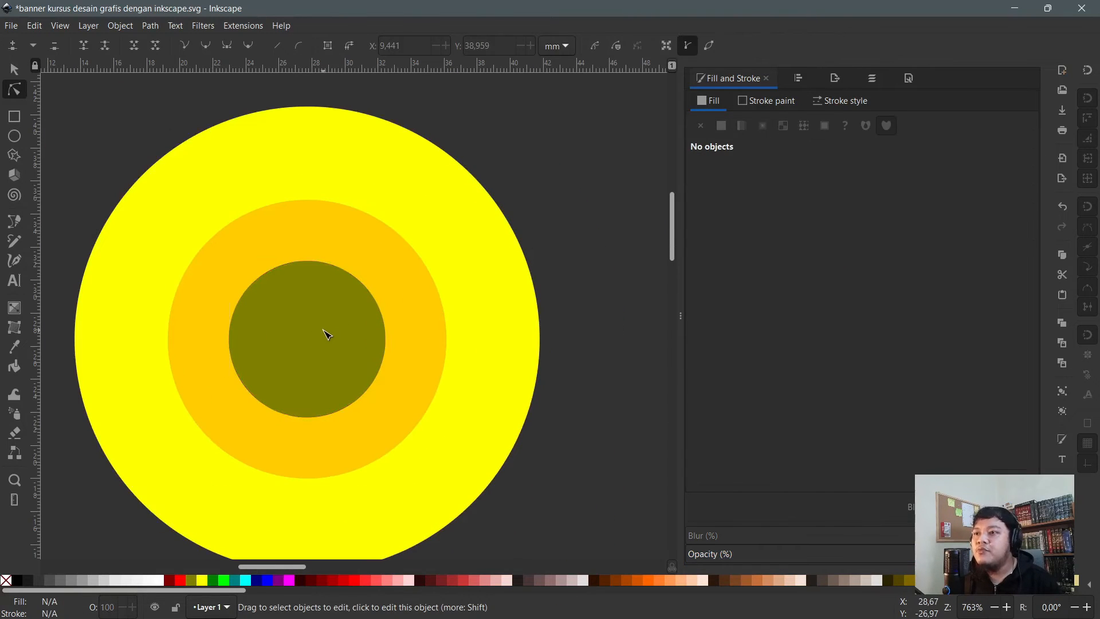
pyautogui.scroll(-2, 258, 309)
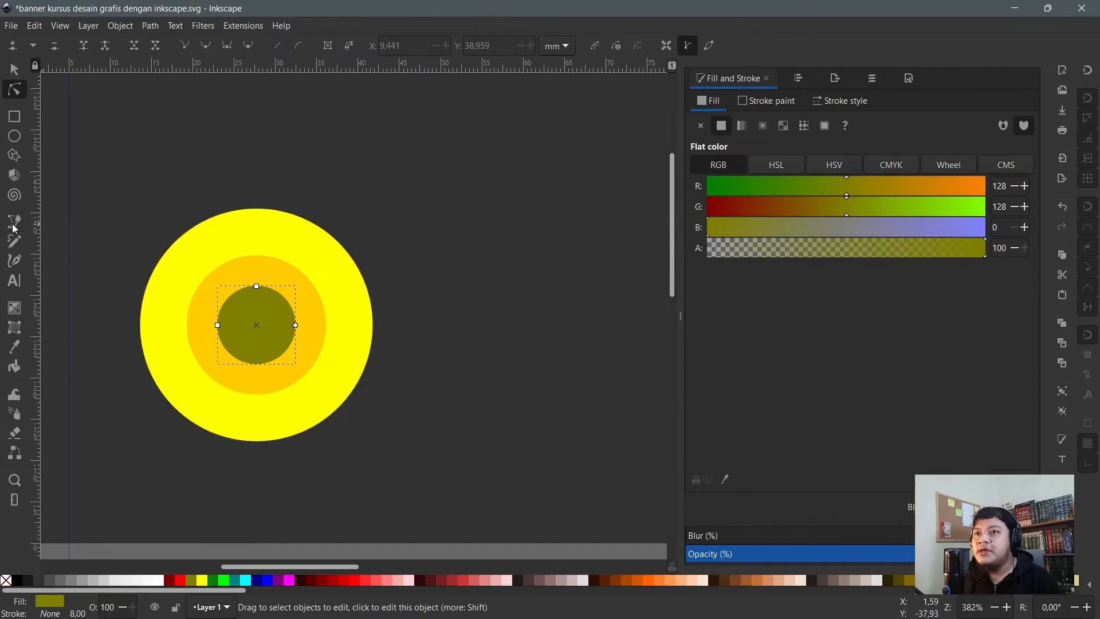
pyautogui.scroll(2, 252, 318)
pyautogui.scroll(1, 247, 292)
pyautogui.press('s')
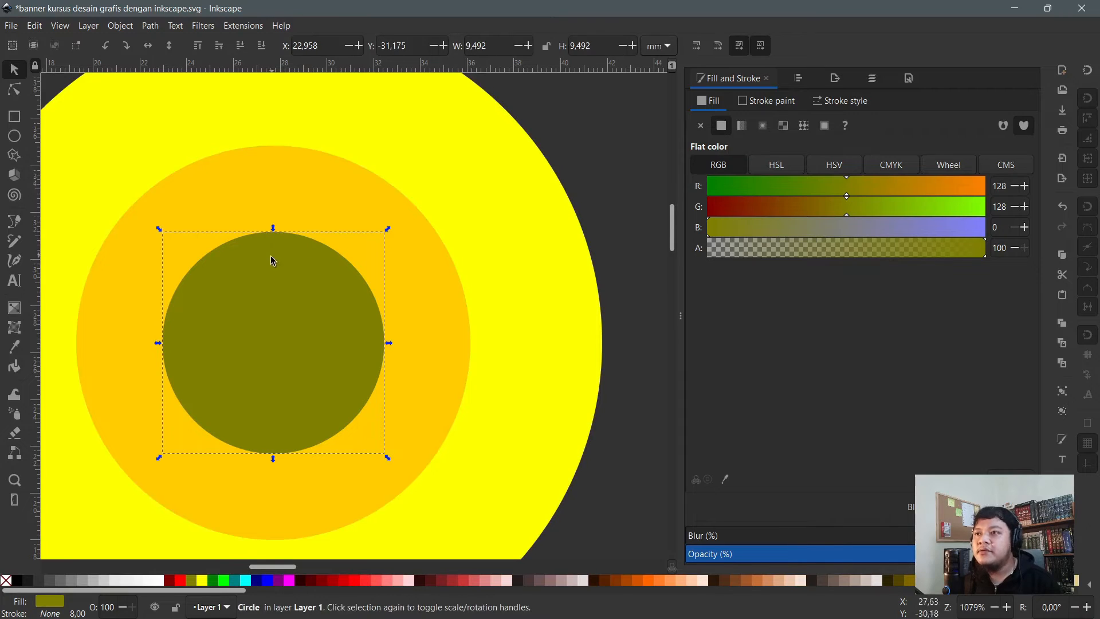
pyautogui.scroll(-2, 200, 296)
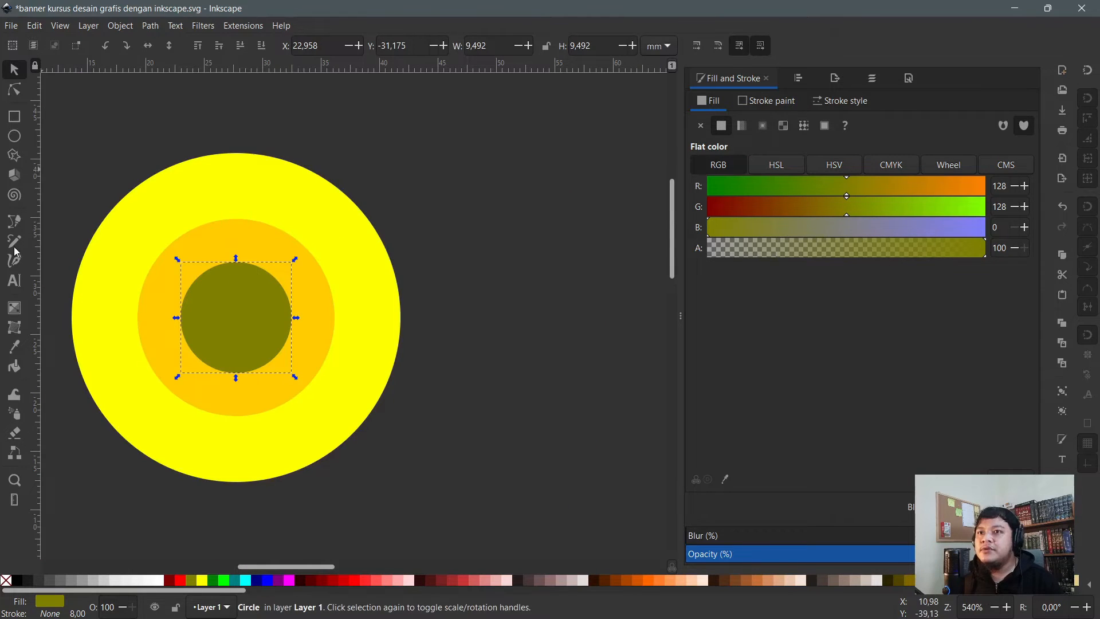
pyautogui.click(15, 283)
# - Type 'Persona' and 'Teknik' on two lines to the right of the logo
pyautogui.click(449, 248)
pyautogui.write('P')
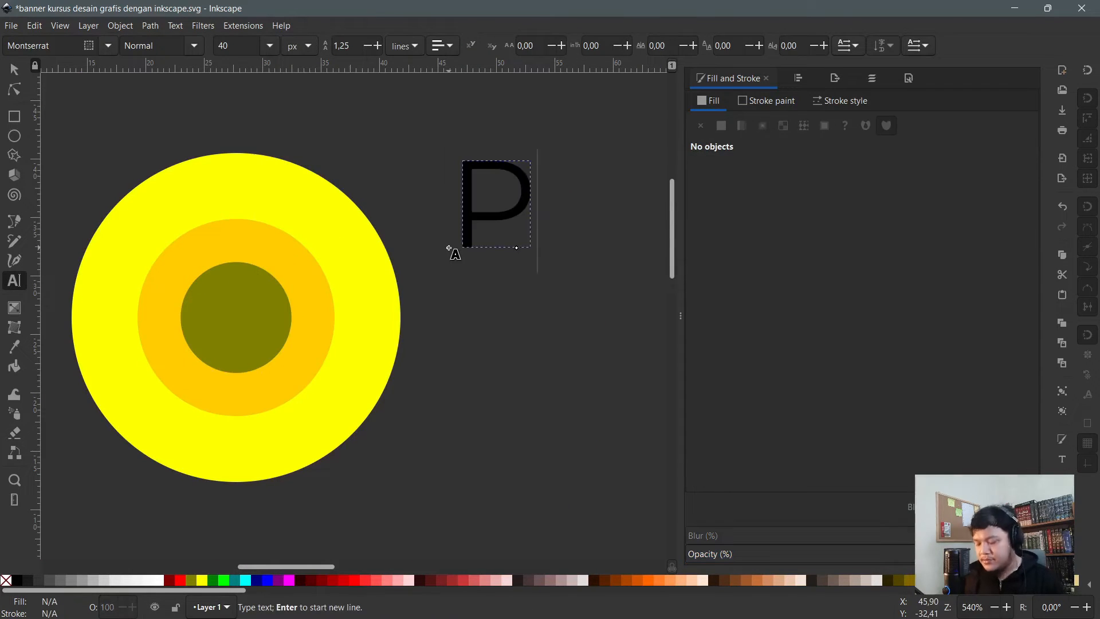
pyautogui.write('ersona')
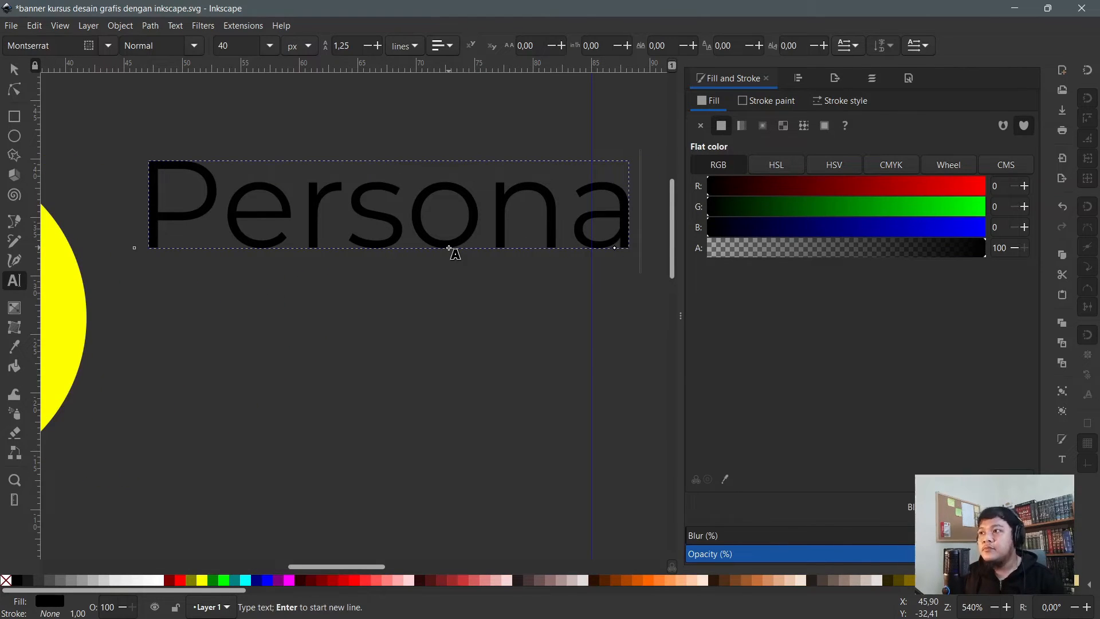
pyautogui.press('Return')
pyautogui.write('T')
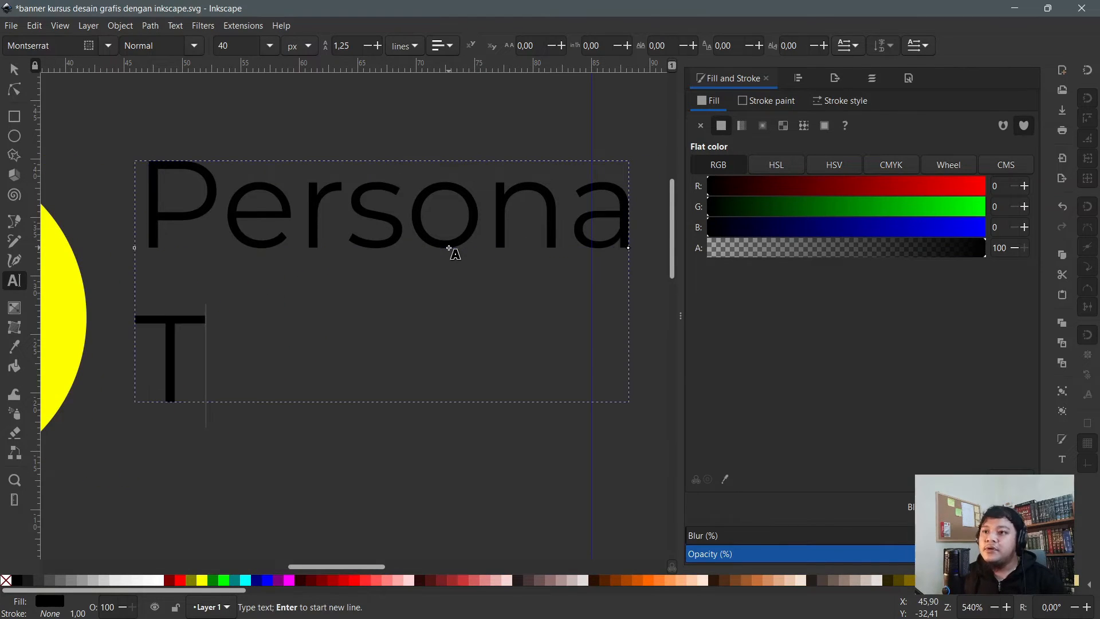
pyautogui.write('eknik')
pyautogui.press('F1')
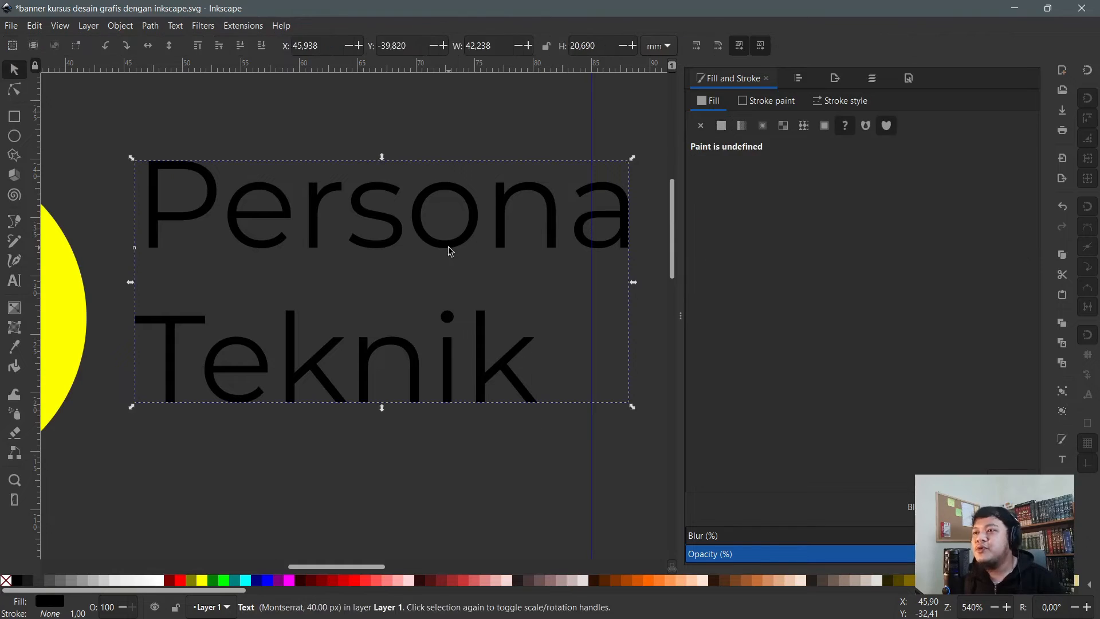
# - Join the text into a single line reading 'Persona Teknik'
pyautogui.scroll(-1, 486, 234)
pyautogui.doubleClick(526, 230)
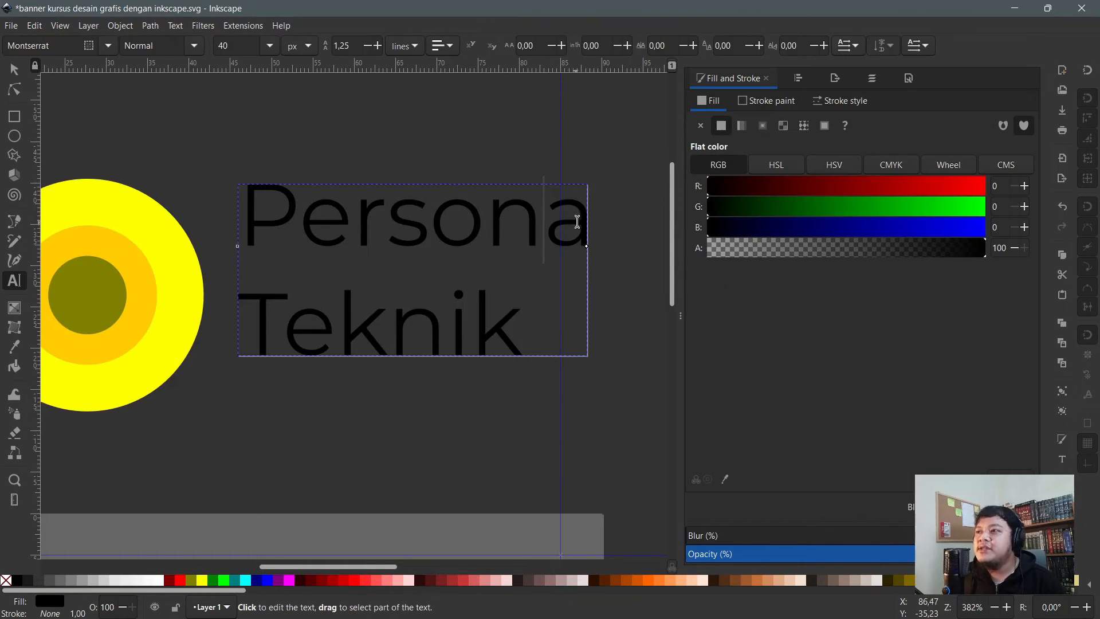
pyautogui.click(246, 307)
pyautogui.press('BackSpace')
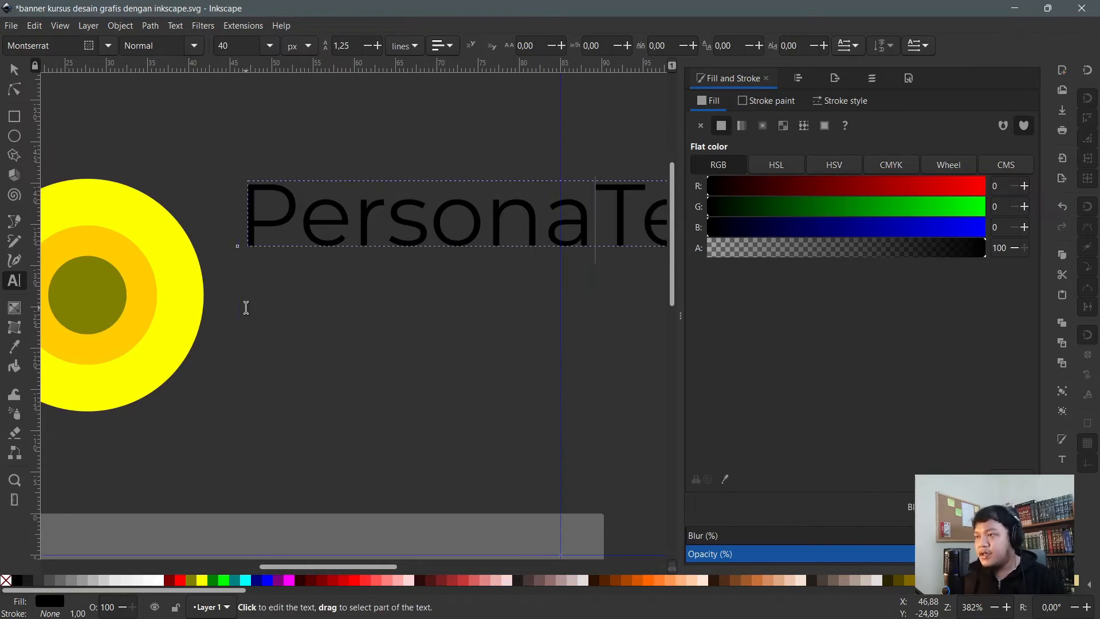
pyautogui.scroll(-2, 216, 302)
pyautogui.hotkey('ctrl', 'a')
# - Set the font to Poppins and move the text level with the logo
pyautogui.doubleClick(54, 47)
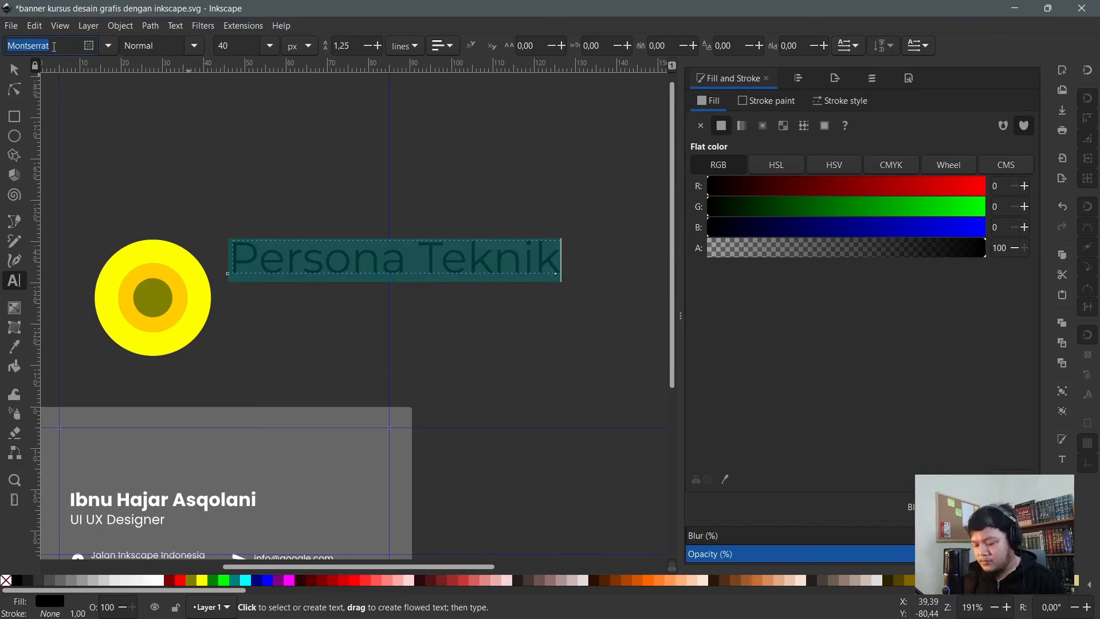
pyautogui.write('poppins')
pyautogui.click(77, 70)
pyautogui.press('F1')
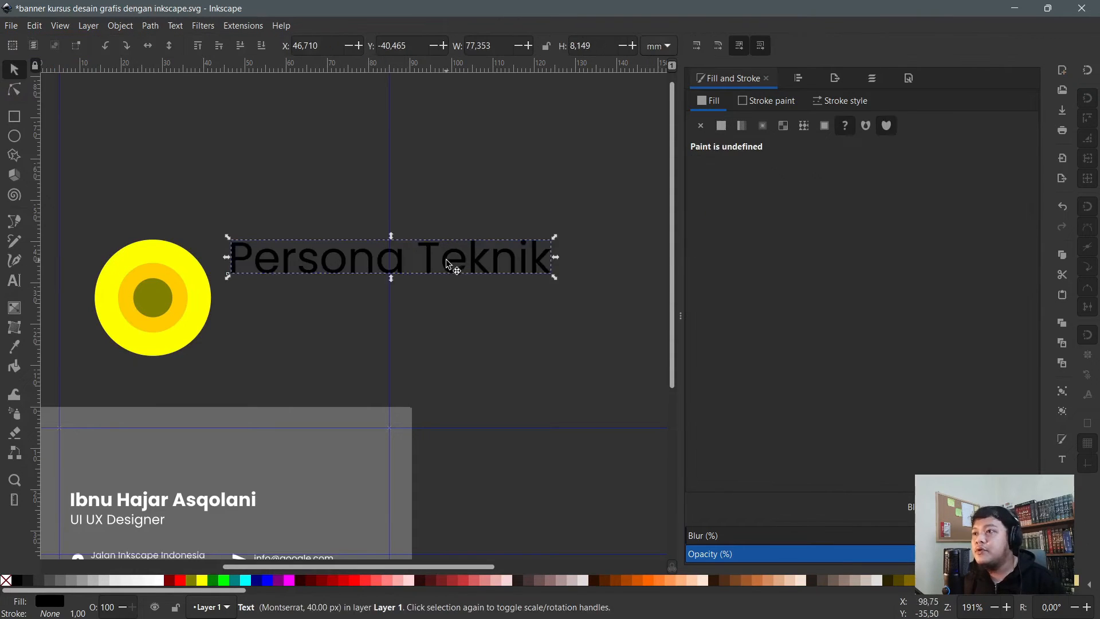
pyautogui.moveTo(437, 267); pyautogui.dragTo(443, 289)
# - Make 'Persona Teknik' bold and nudge it into place beside the logo
pyautogui.doubleClick(444, 289)
pyautogui.hotkey('ctrl', 'a')
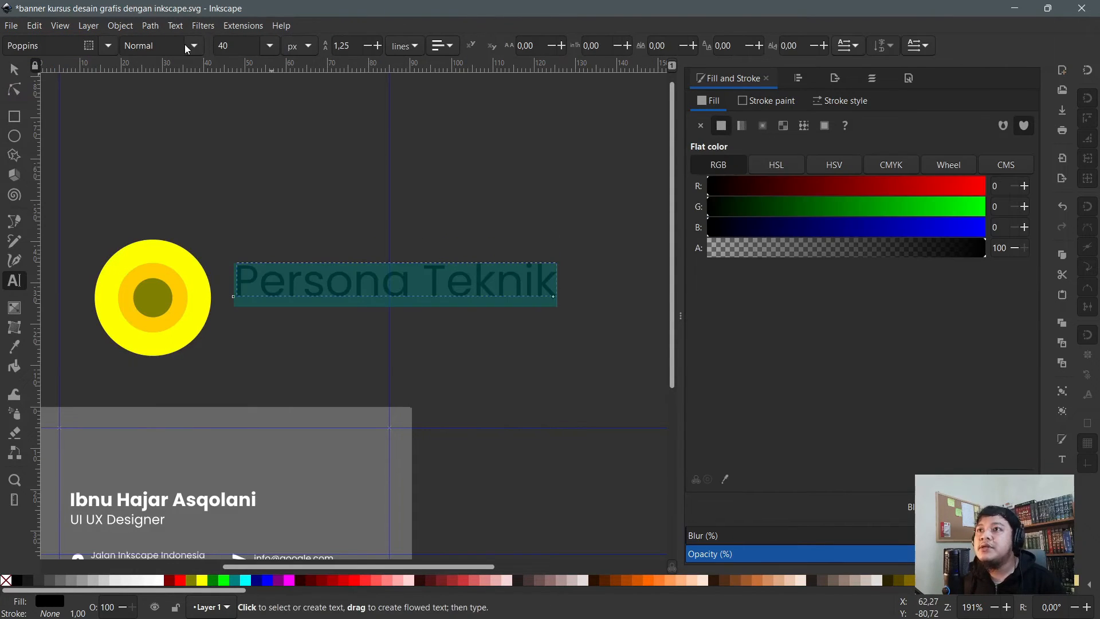
pyautogui.click(186, 49)
pyautogui.click(152, 293)
pyautogui.press('F1')
pyautogui.moveTo(493, 294); pyautogui.dragTo(489, 305)
pyautogui.press('F2')
# - Deselect the text, zoom in on the logo and pick out the olive inner circle
pyautogui.click(408, 207)
pyautogui.scroll(1, 143, 344)
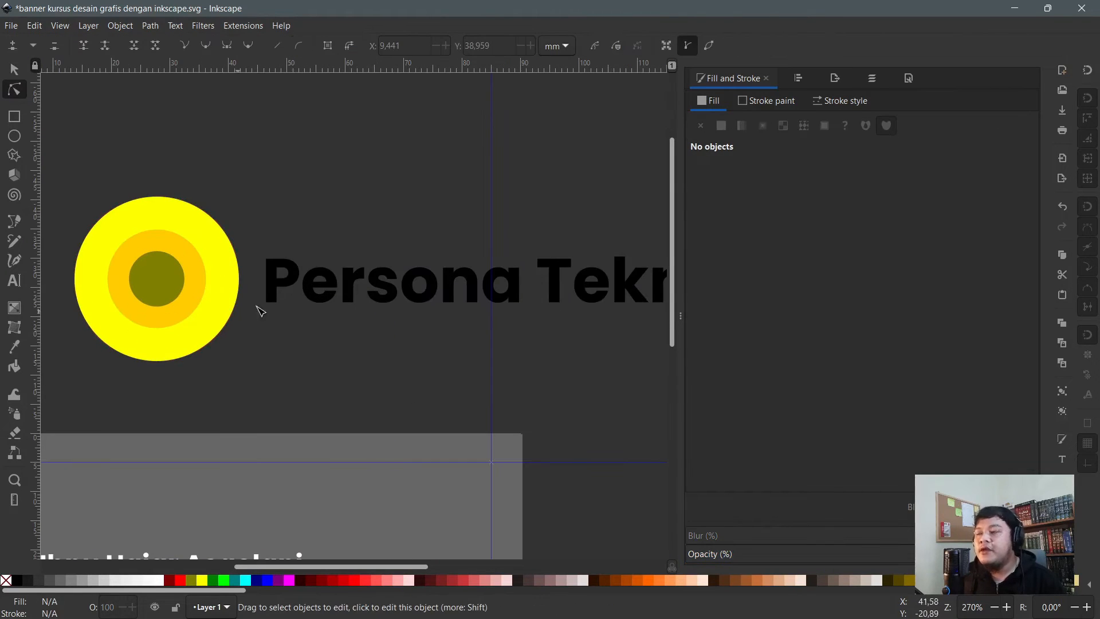
pyautogui.scroll(1, 183, 296)
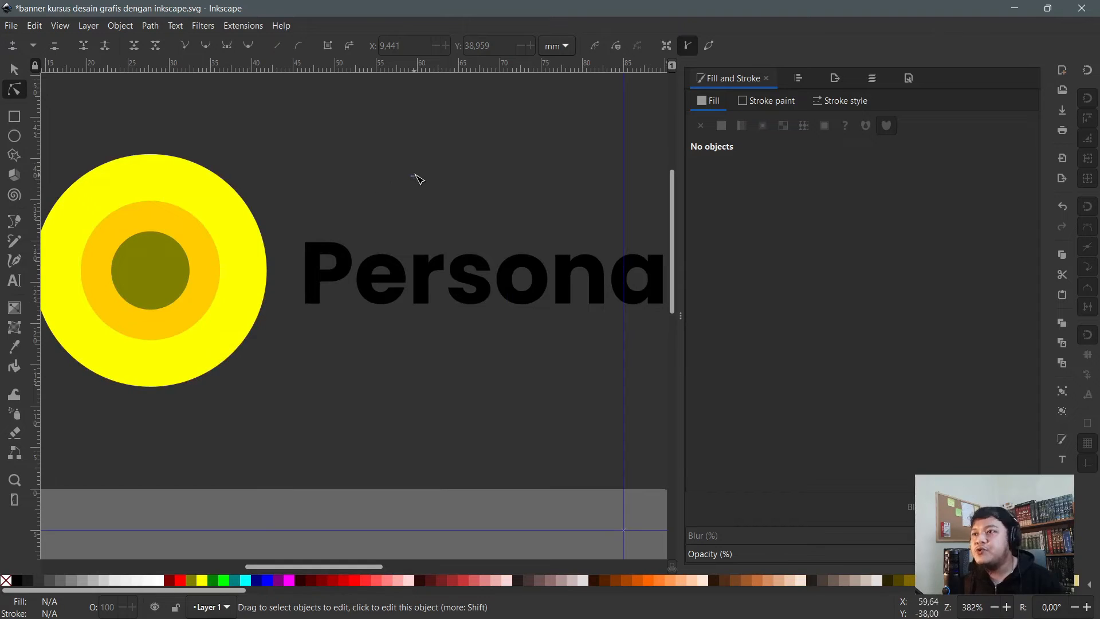
pyautogui.scroll(3, 199, 260)
pyautogui.scroll(-1, 367, 321)
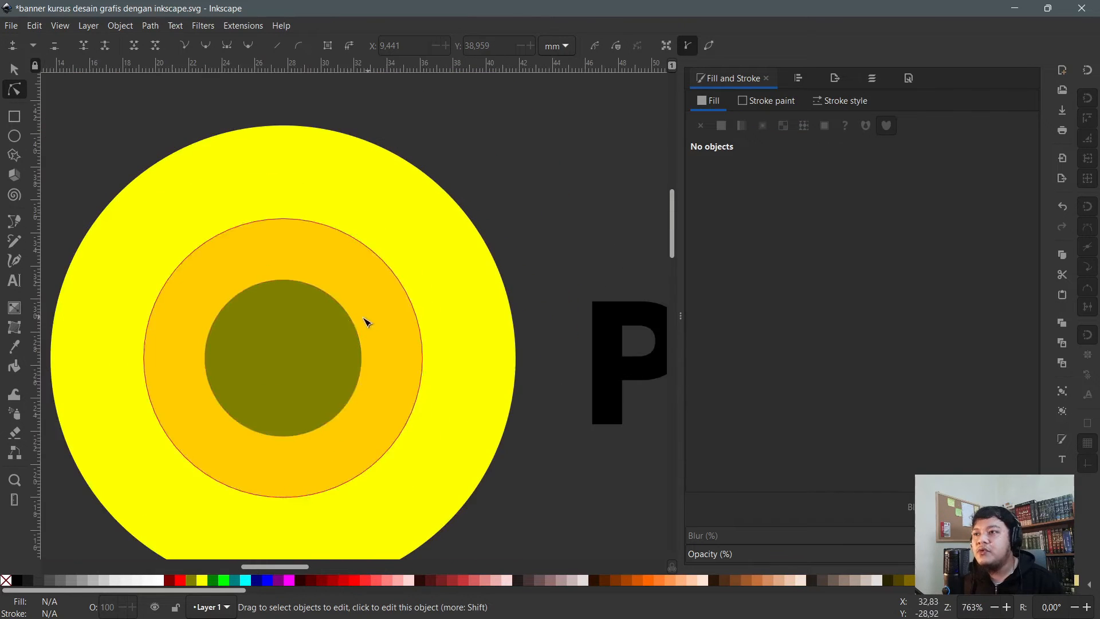
pyautogui.scroll(1, 320, 333)
pyautogui.scroll(-2, 289, 342)
pyautogui.scroll(1, 303, 332)
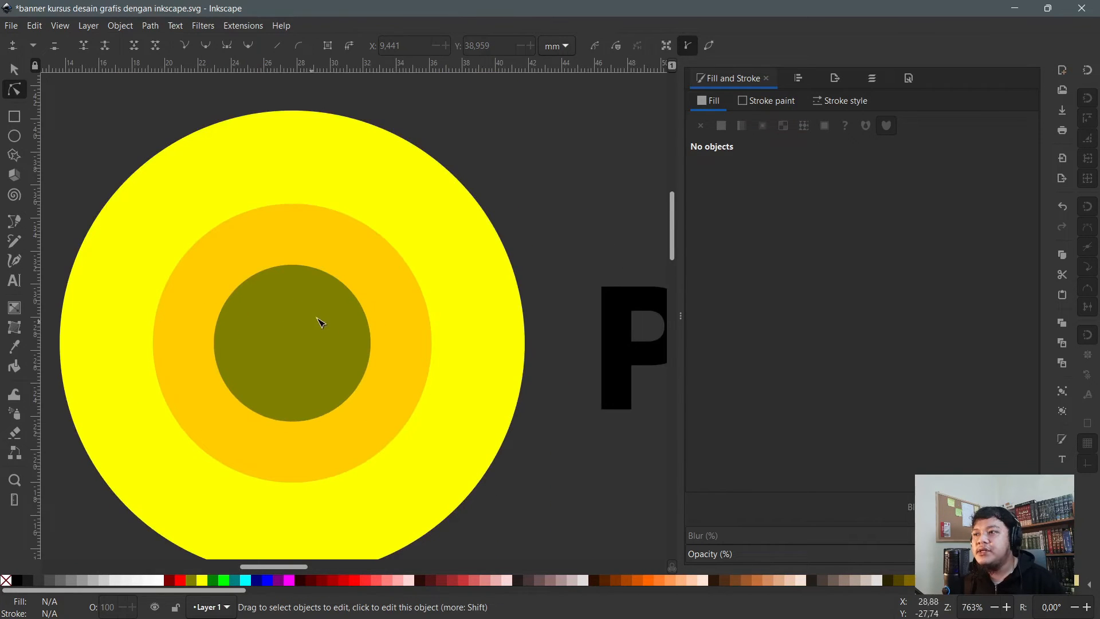
pyautogui.click(270, 282)
pyautogui.click(520, 149)
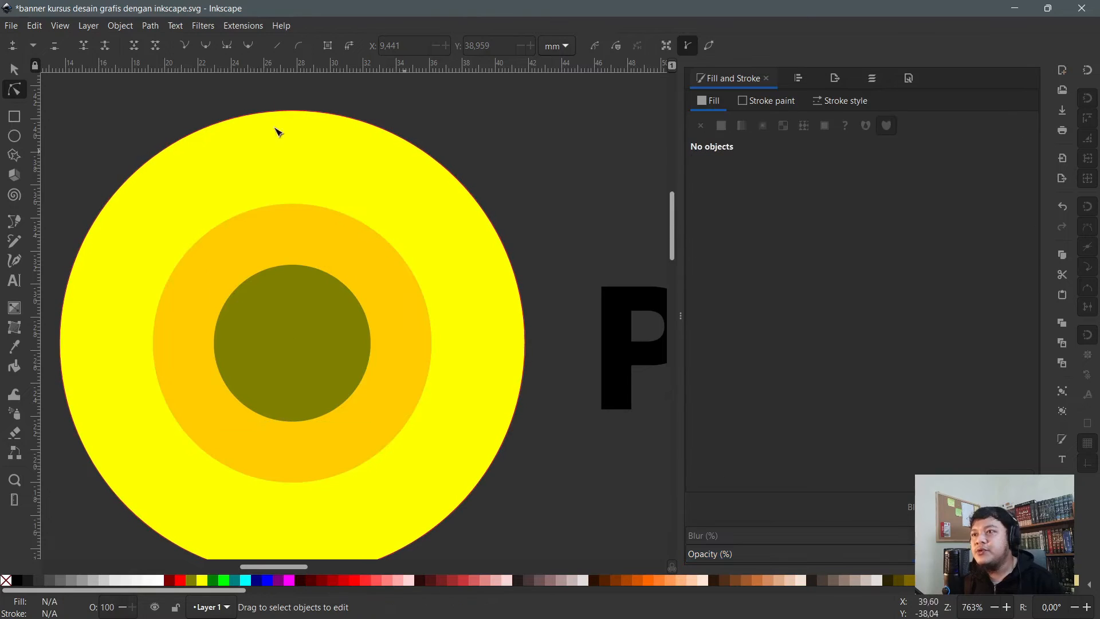
pyautogui.click(25, 69)
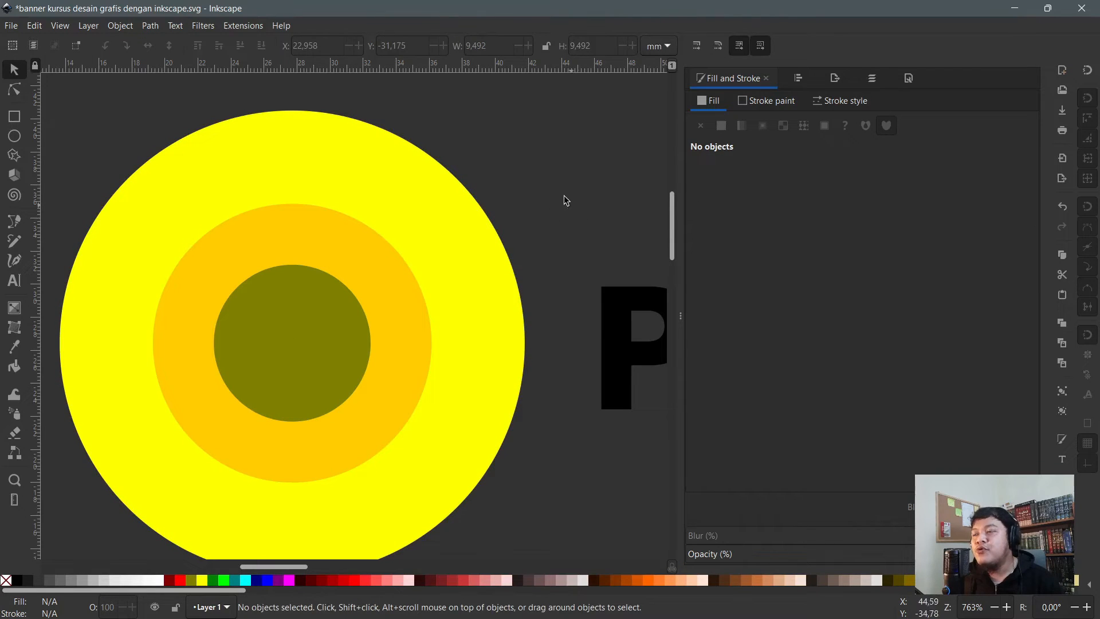
pyautogui.press('n')
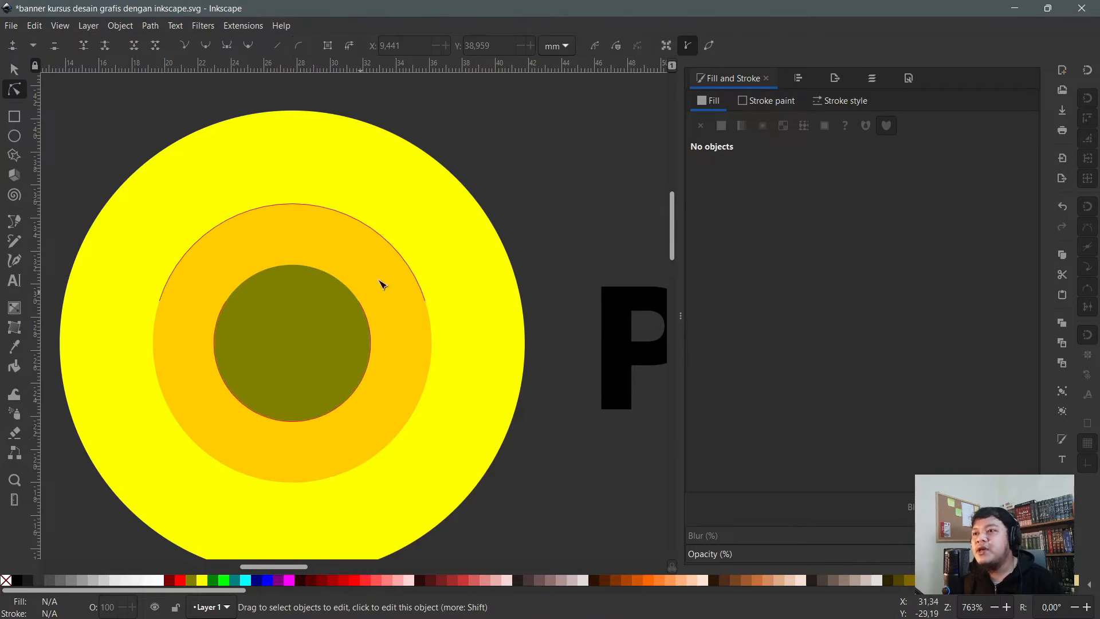
pyautogui.click(321, 308)
# - Select all three circles and scale them up evenly about their centre to 35.773 mm wide
pyautogui.scroll(-1, 315, 322)
pyautogui.hotkey('ctrl', 'a')
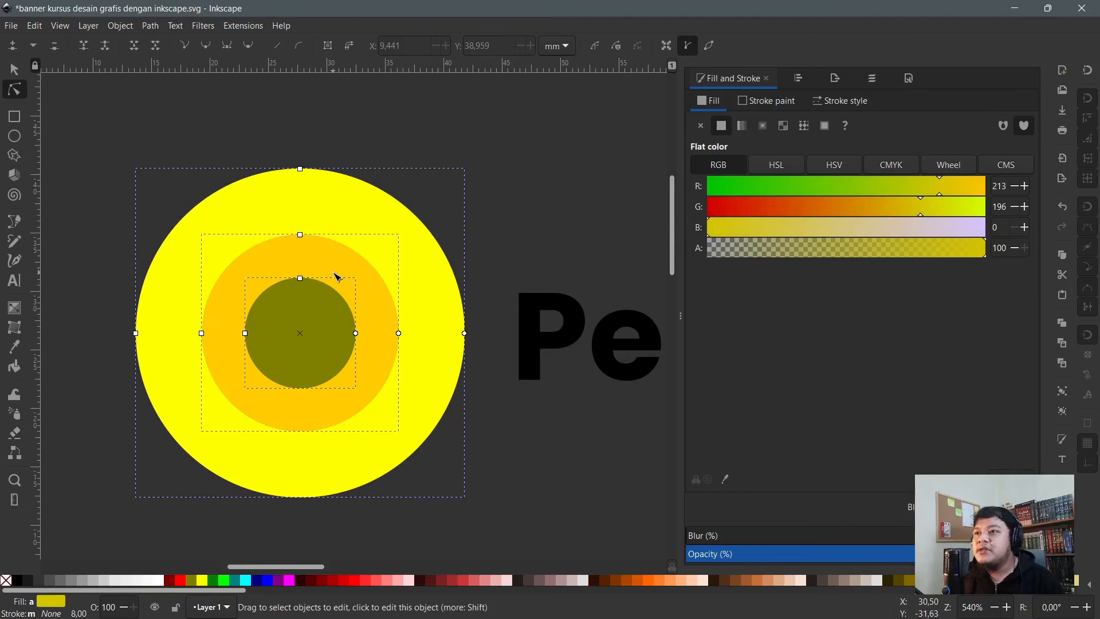
pyautogui.press('s')
pyautogui.scroll(-1, 393, 325)
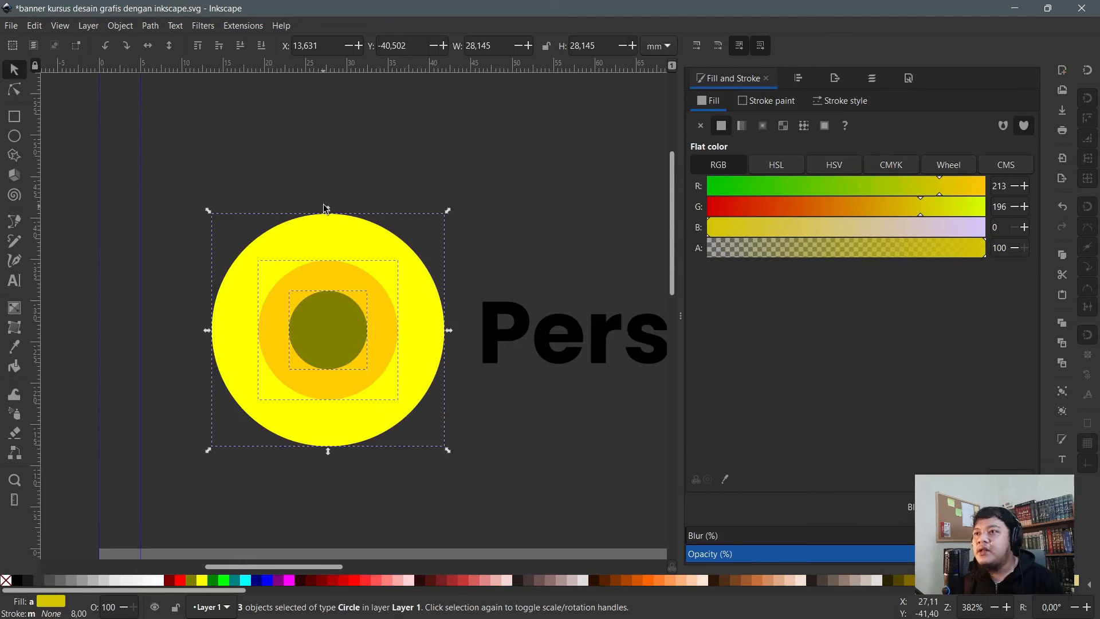
pyautogui.moveTo(325, 208); pyautogui.dragTo(355, 178)
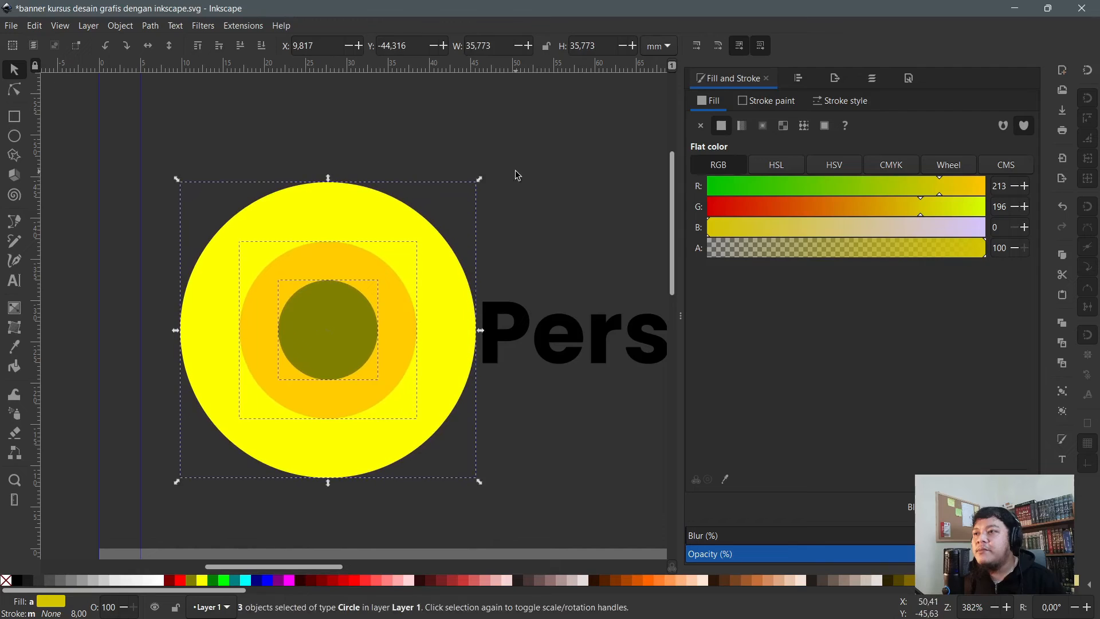
# - Clear the selection and click the yellow and olive circles to check their new size
pyautogui.press('Escape')
pyautogui.press('n')
pyautogui.scroll(2, 329, 299)
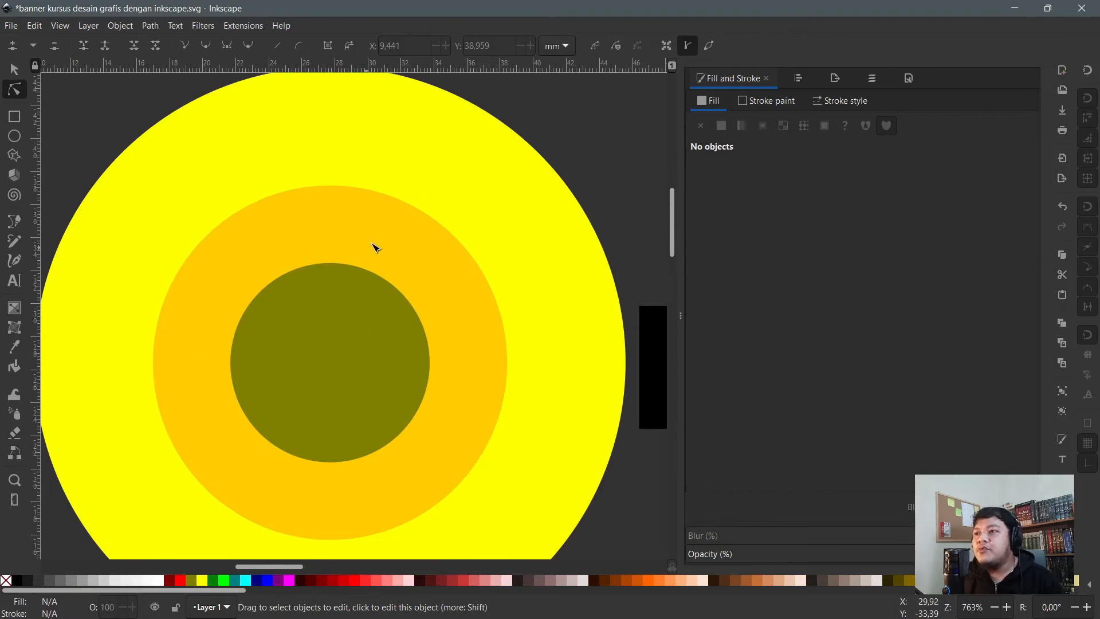
pyautogui.click(533, 151)
pyautogui.press('Escape')
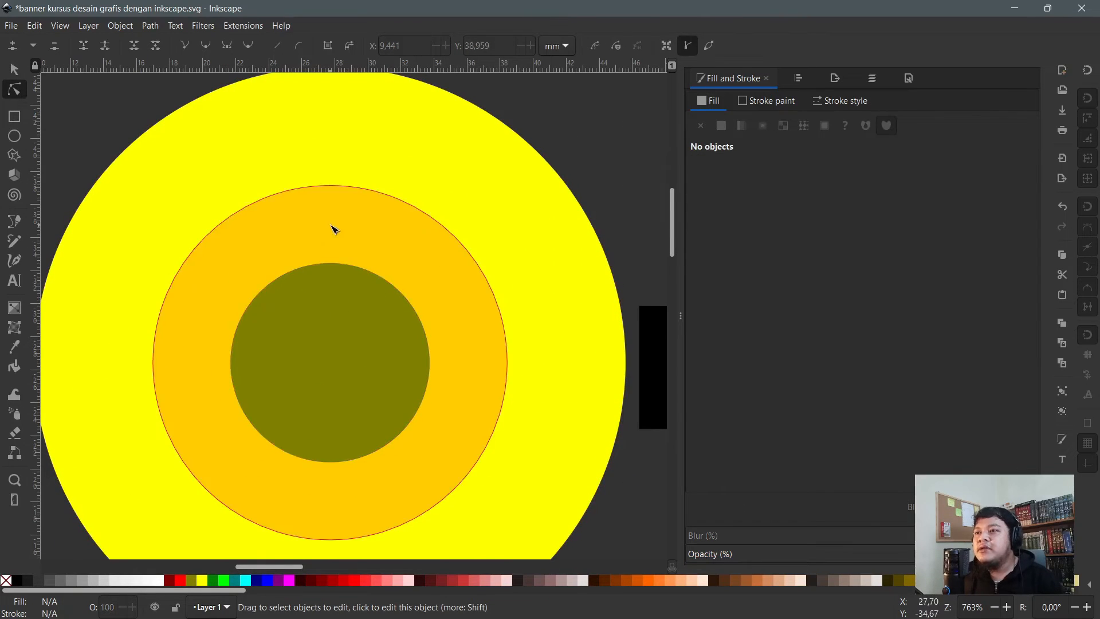
pyautogui.click(315, 309)
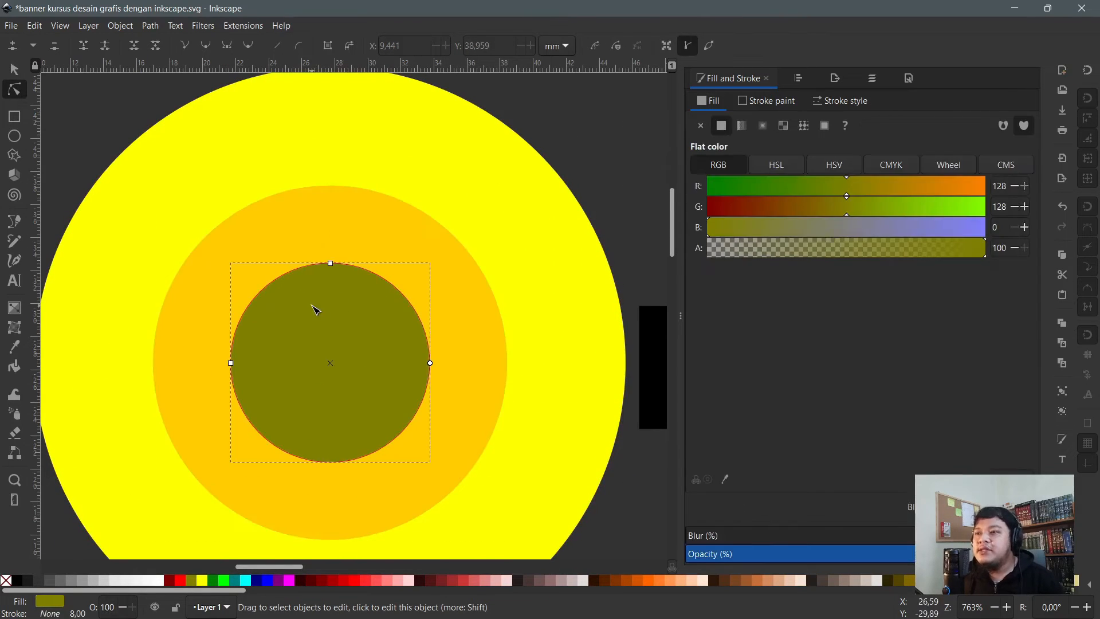
# - Draw a rectangle over the olive circle and fill it red
pyautogui.click(14, 117)
pyautogui.moveTo(286, 297); pyautogui.dragTo(434, 395)
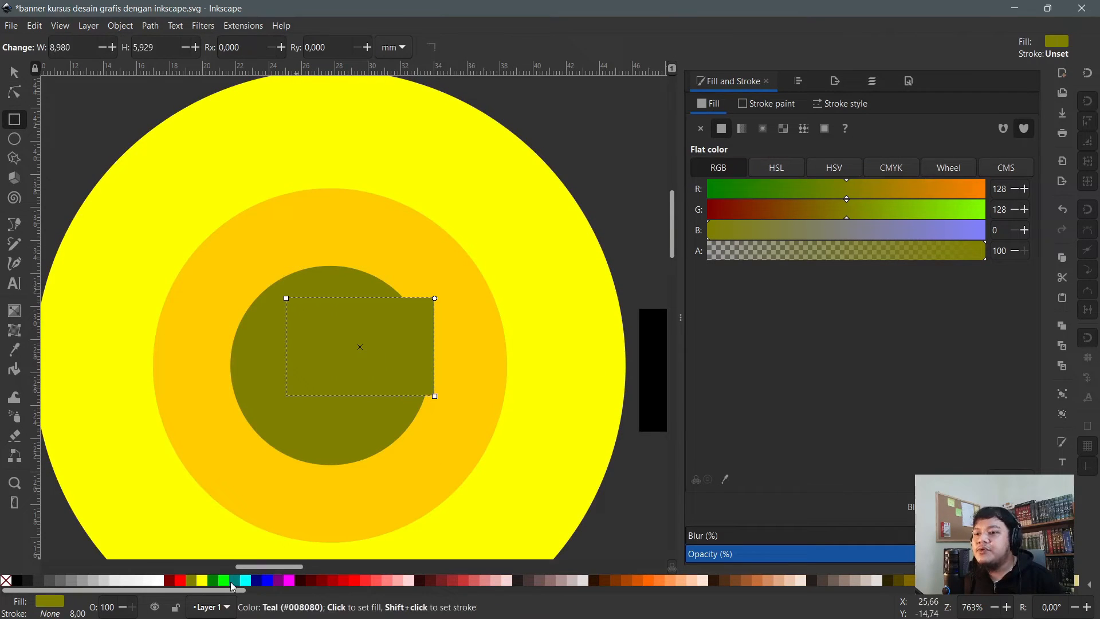
pyautogui.click(185, 582)
# - Stretch the red rectangle from the olive circle's middle to the yellow edge and lower it behind the olive circle
pyautogui.press('s')
pyautogui.moveTo(323, 325); pyautogui.dragTo(370, 302)
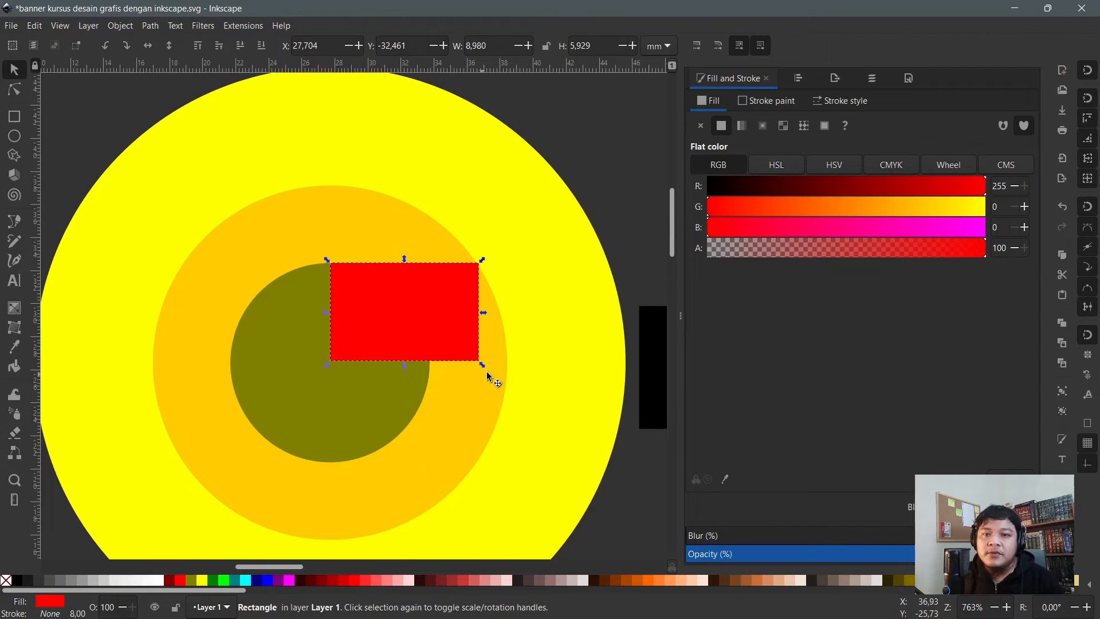
pyautogui.moveTo(480, 362); pyautogui.dragTo(602, 437)
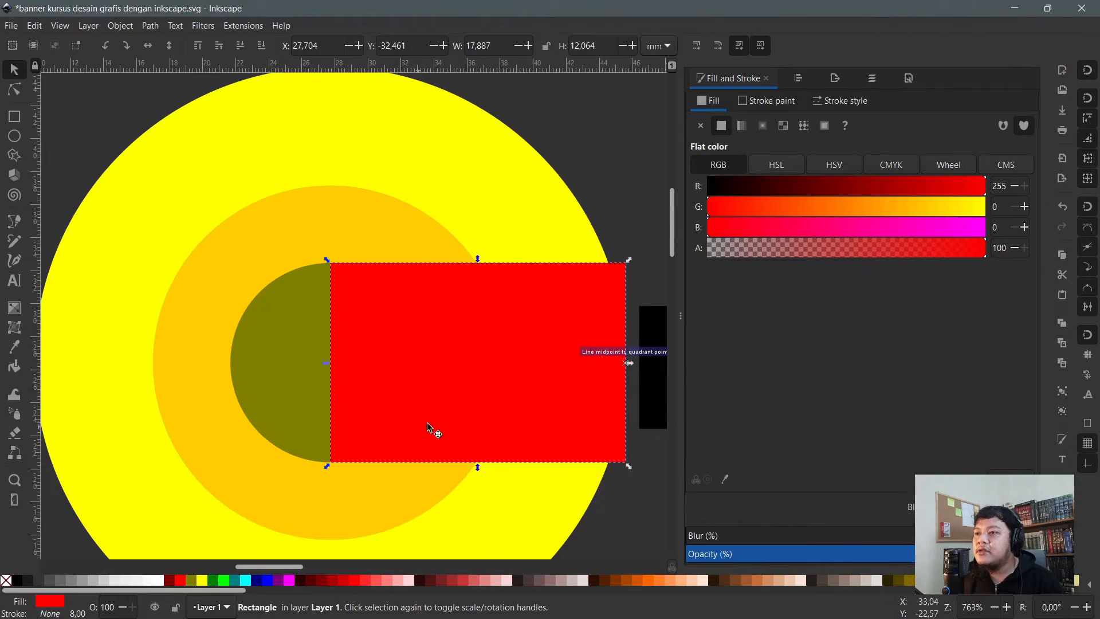
pyautogui.keyDown('ctrl'); pyautogui.scroll(-1, 201, 307); pyautogui.keyUp('ctrl')
pyautogui.keyDown('ctrl'); pyautogui.scroll(1, 319, 310); pyautogui.keyUp('ctrl')
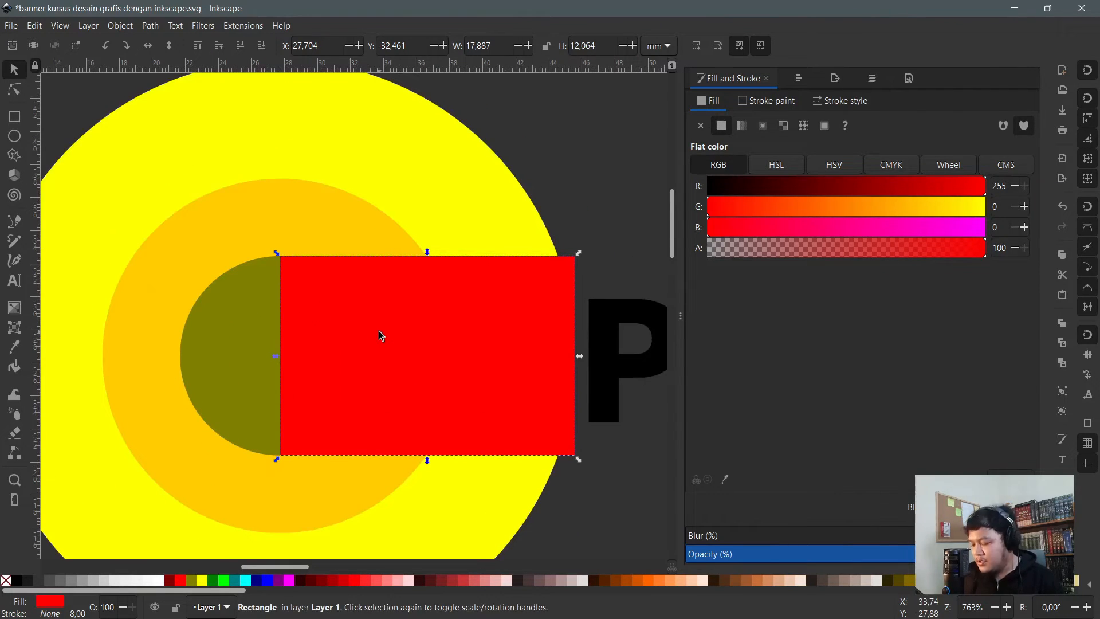
pyautogui.press('pagedown')
pyautogui.press('n')
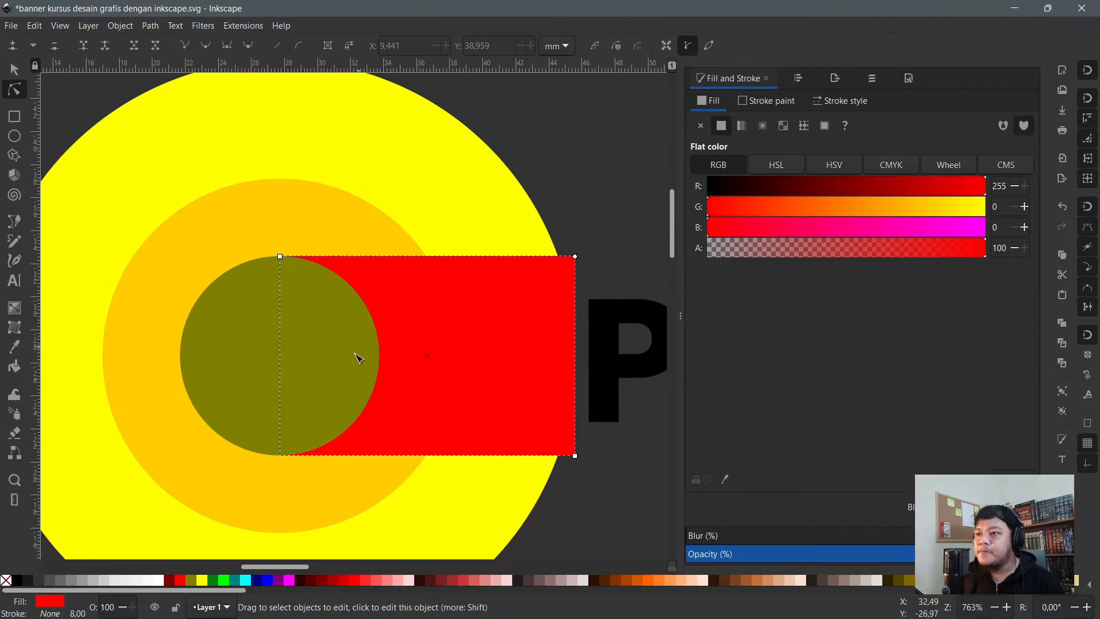
pyautogui.scroll(-3, 401, 355)
# - Drag the red rectangle's bottom edge down to make it taller
pyautogui.press('s')
pyautogui.keyDown('ctrl'); pyautogui.scroll(-1, 376, 384); pyautogui.keyUp('ctrl')
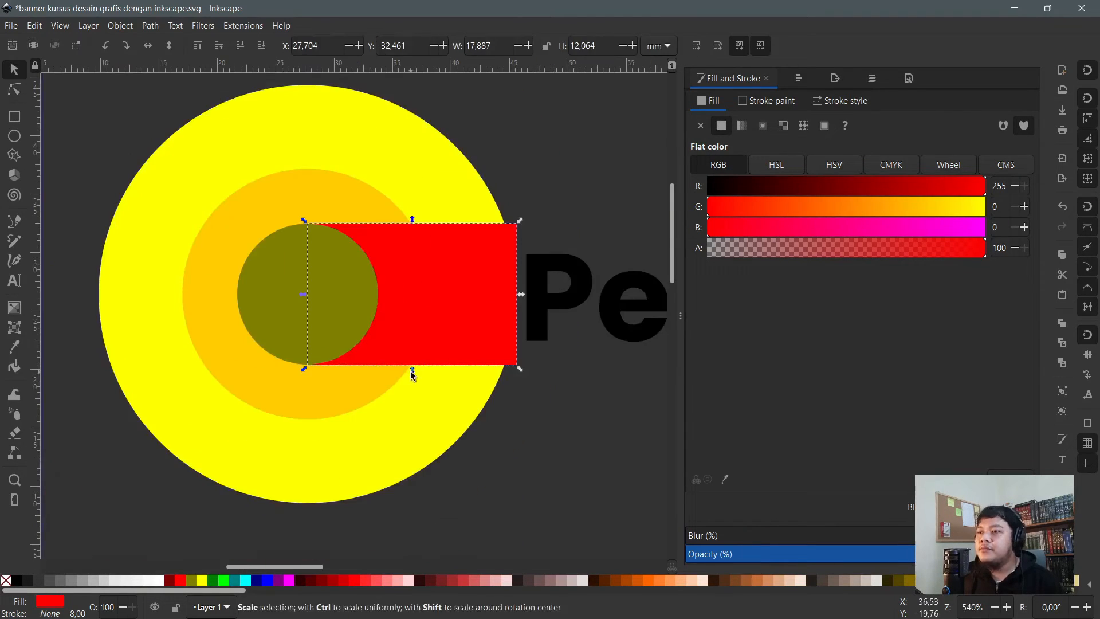
pyautogui.moveTo(413, 370); pyautogui.dragTo(407, 442)
pyautogui.scroll(2, 367, 252)
pyautogui.press('n')
# - Raise the orange circle to the top, above the red rectangle and olive circle
pyautogui.click(342, 241)
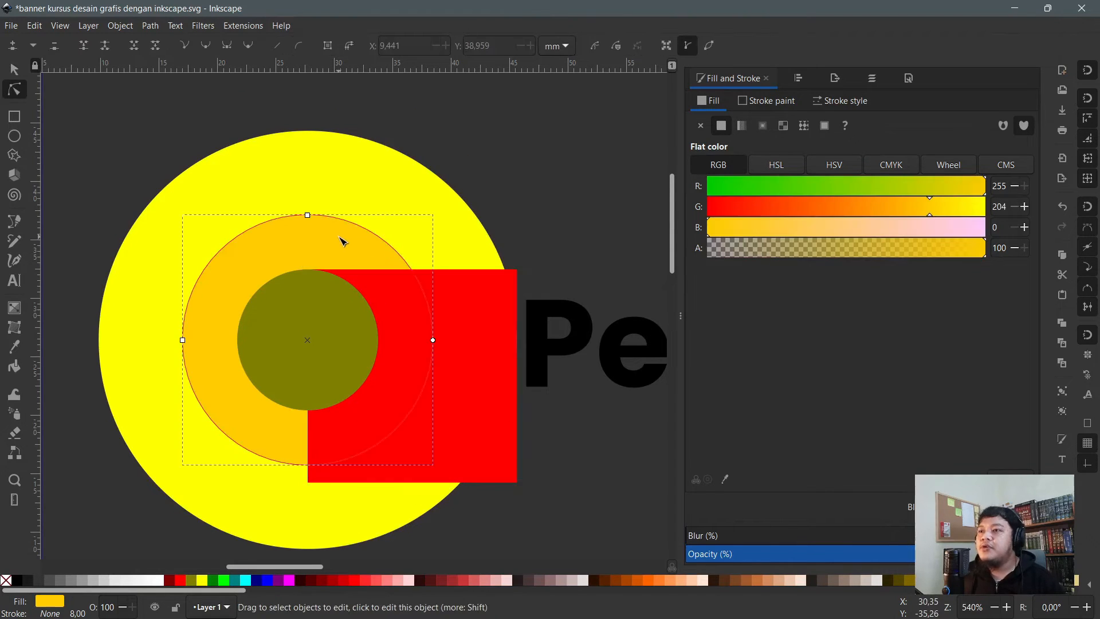
pyautogui.click(150, 26)
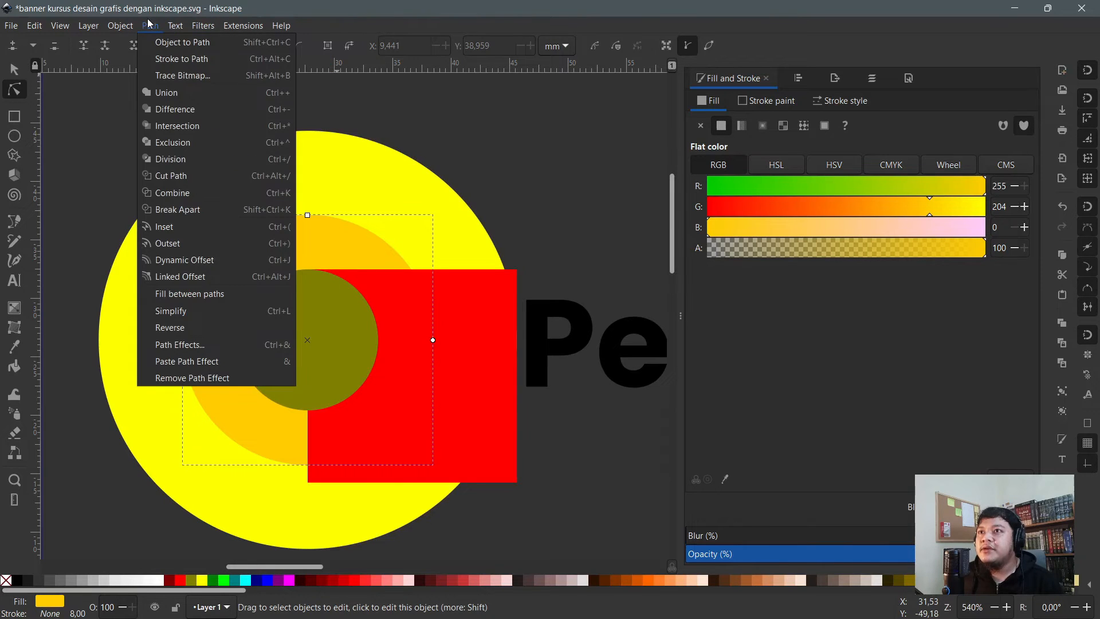
pyautogui.moveTo(203, 26)
pyautogui.click(528, 177)
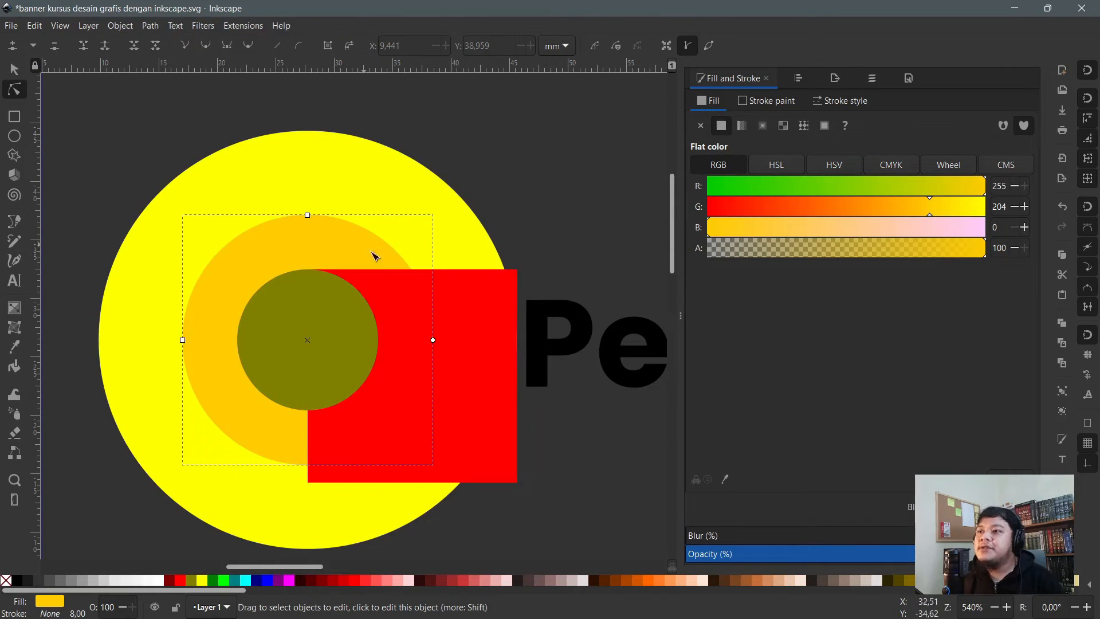
pyautogui.click(422, 310)
pyautogui.press('s')
pyautogui.press('n')
pyautogui.click(357, 245)
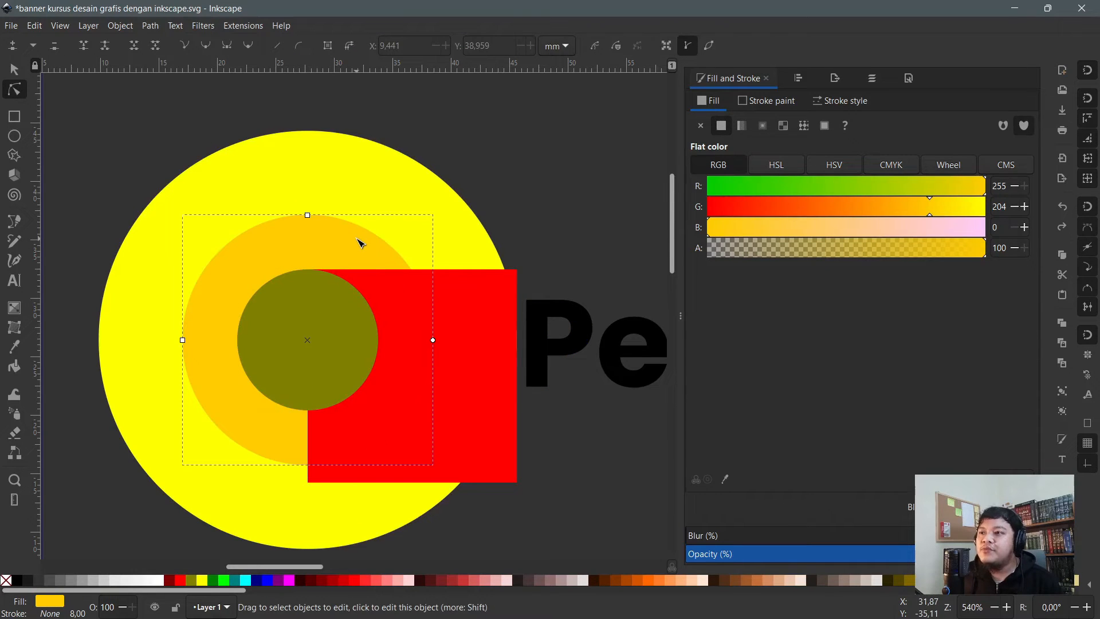
pyautogui.press('Home')
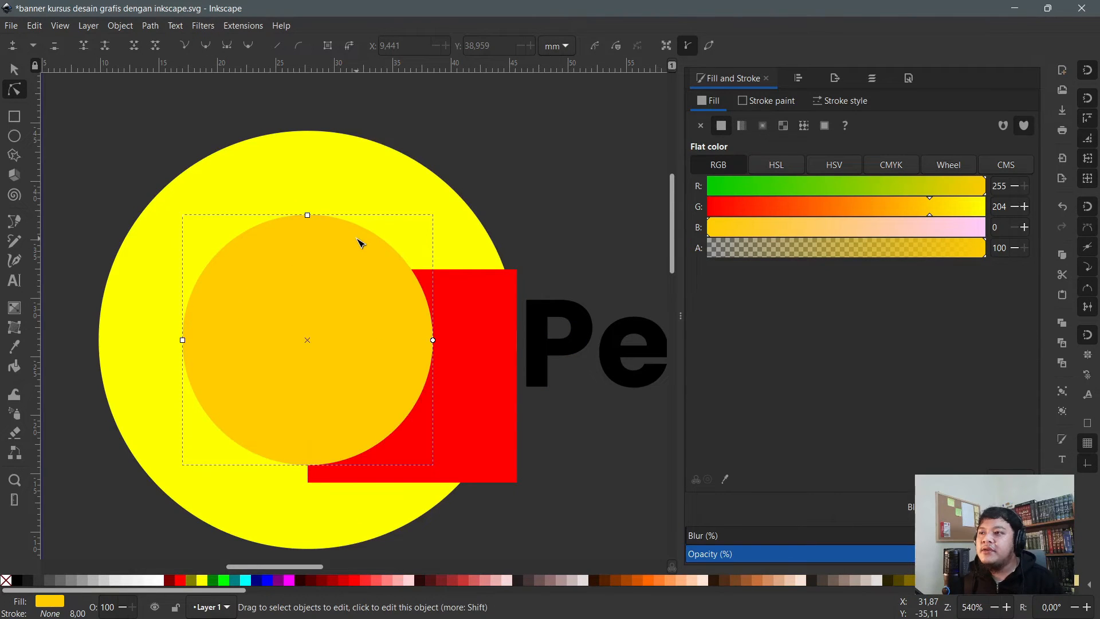
# - Try merging the orange circle and red rectangle with Path > Union, then undo it
pyautogui.keyDown('shift'); pyautogui.click(466, 300); pyautogui.keyUp('shift')
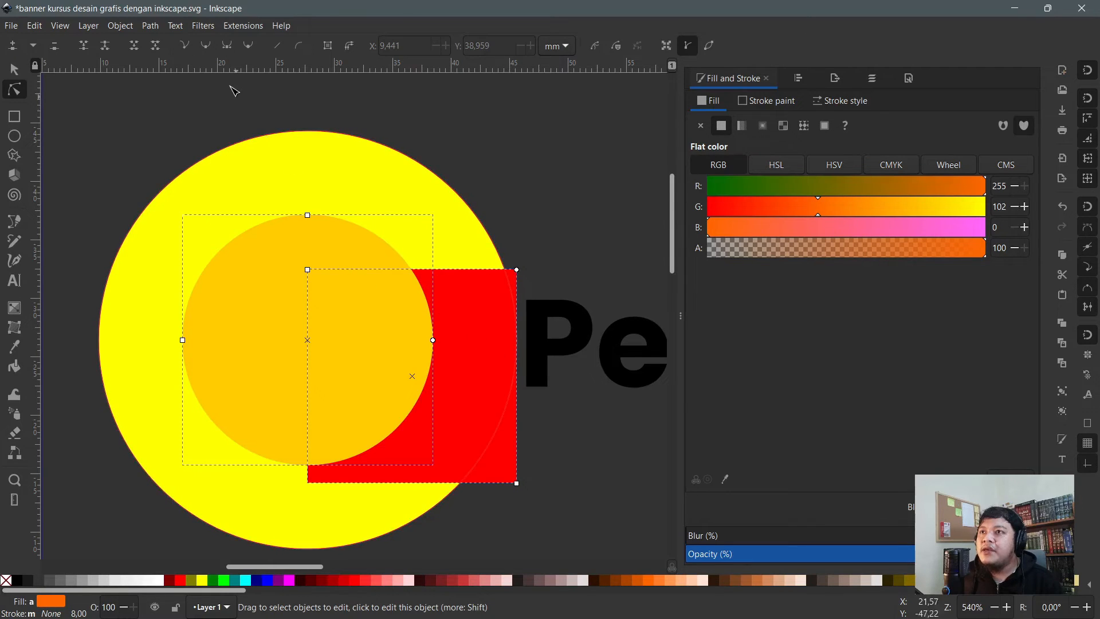
pyautogui.click(149, 26)
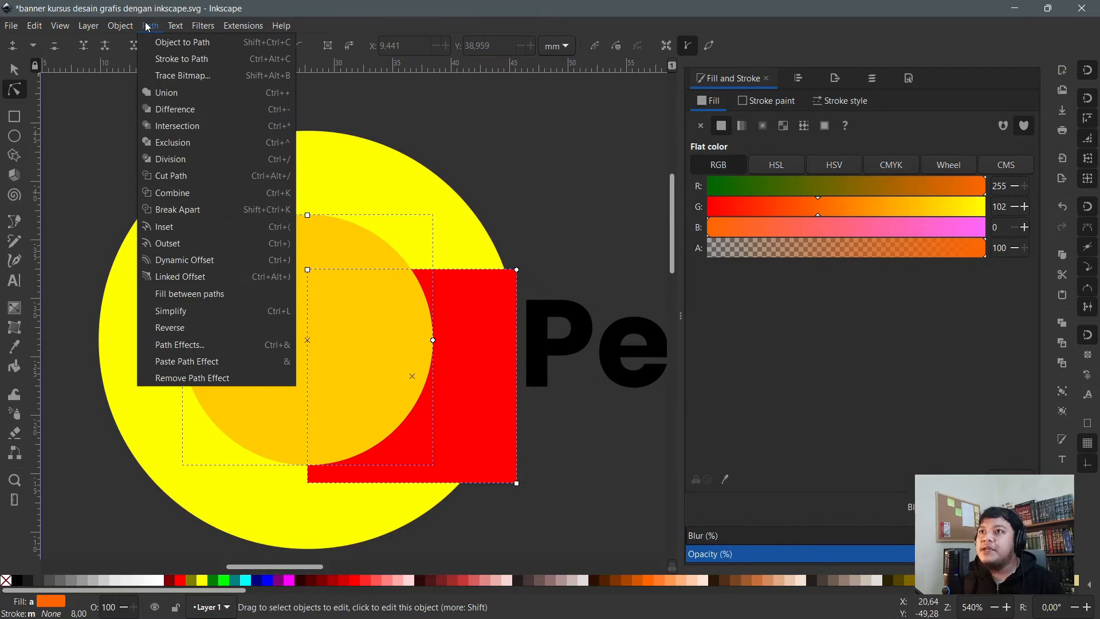
pyautogui.click(180, 99)
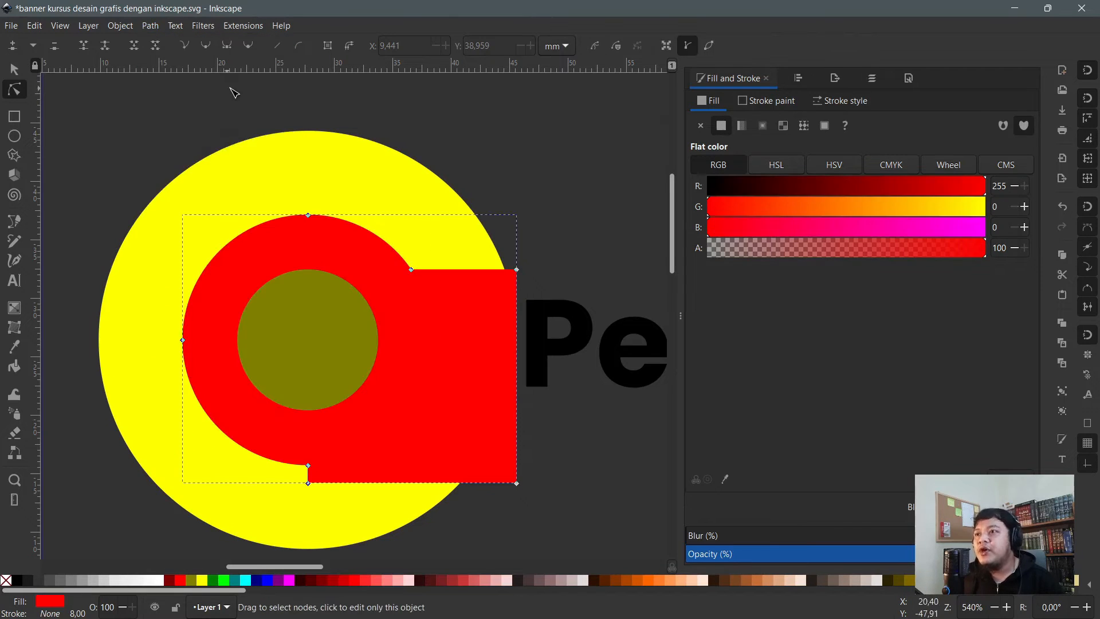
pyautogui.hotkey('ctrl', 'z')
# - Try Path > Difference on the orange circle and red rectangle, undo it, and reselect both
pyautogui.click(155, 28)
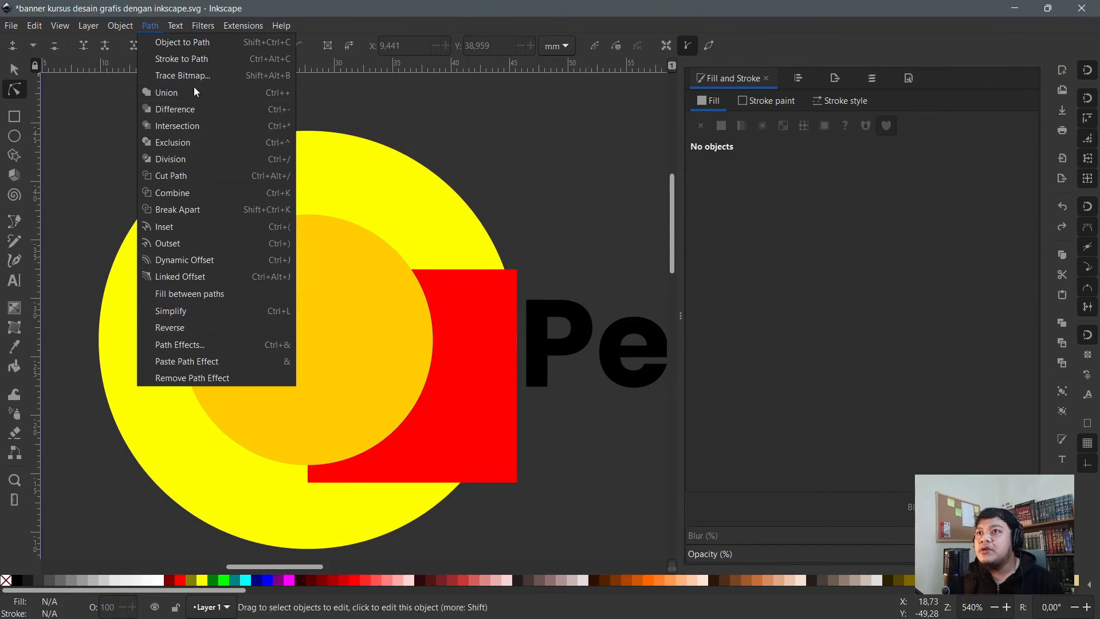
pyautogui.click(367, 292)
pyautogui.click(404, 310)
pyautogui.keyDown('shift'); pyautogui.click(474, 319); pyautogui.keyUp('shift')
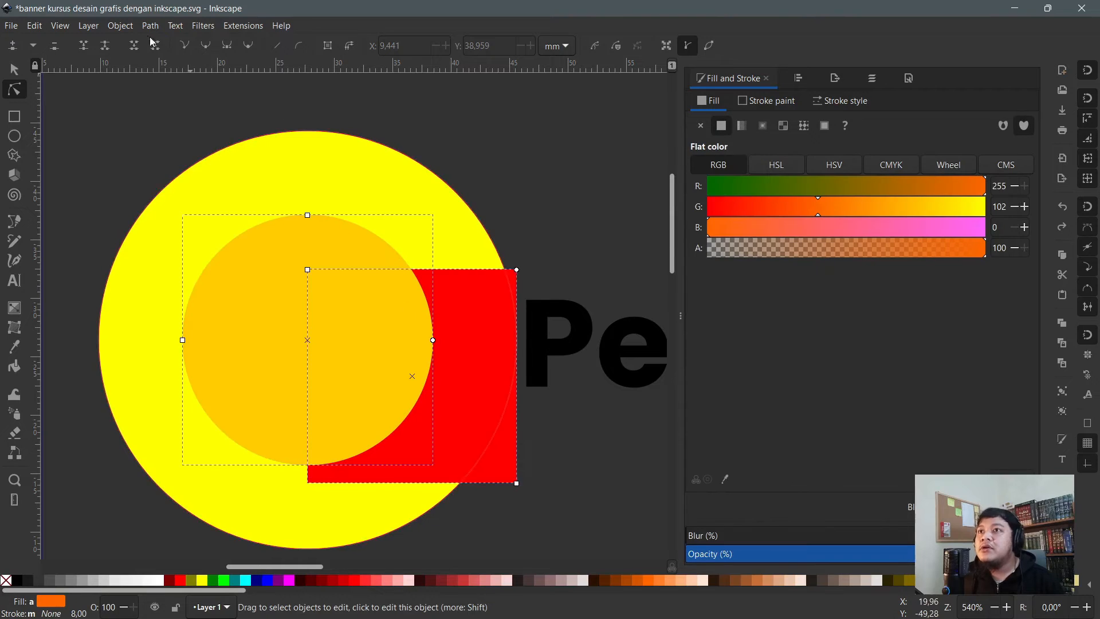
pyautogui.click(151, 26)
pyautogui.click(191, 112)
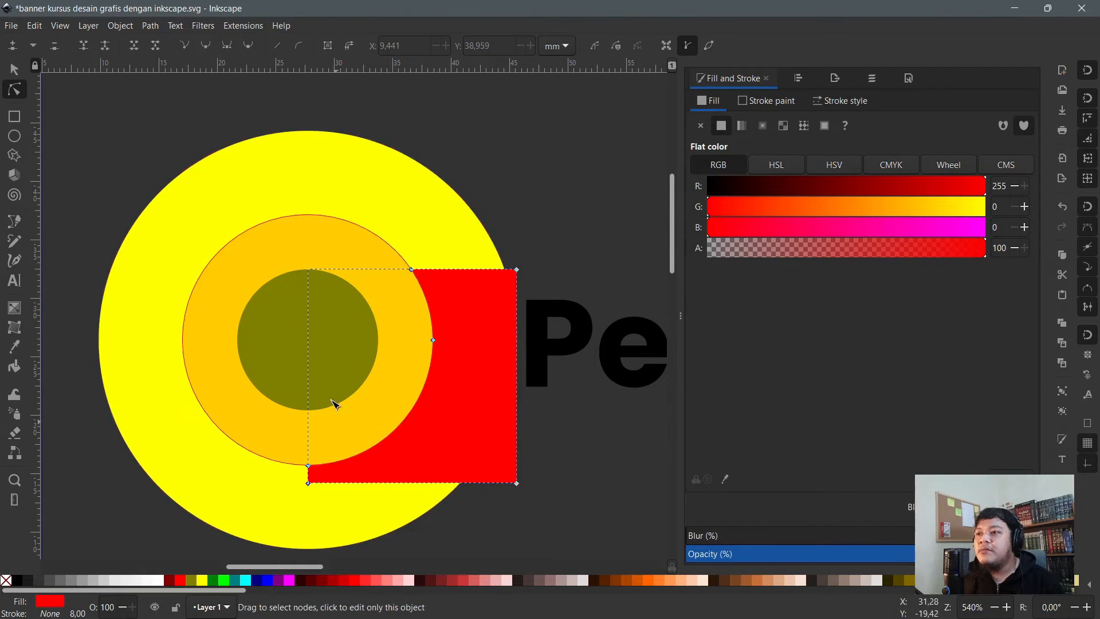
pyautogui.hotkey('ctrl', 'z')
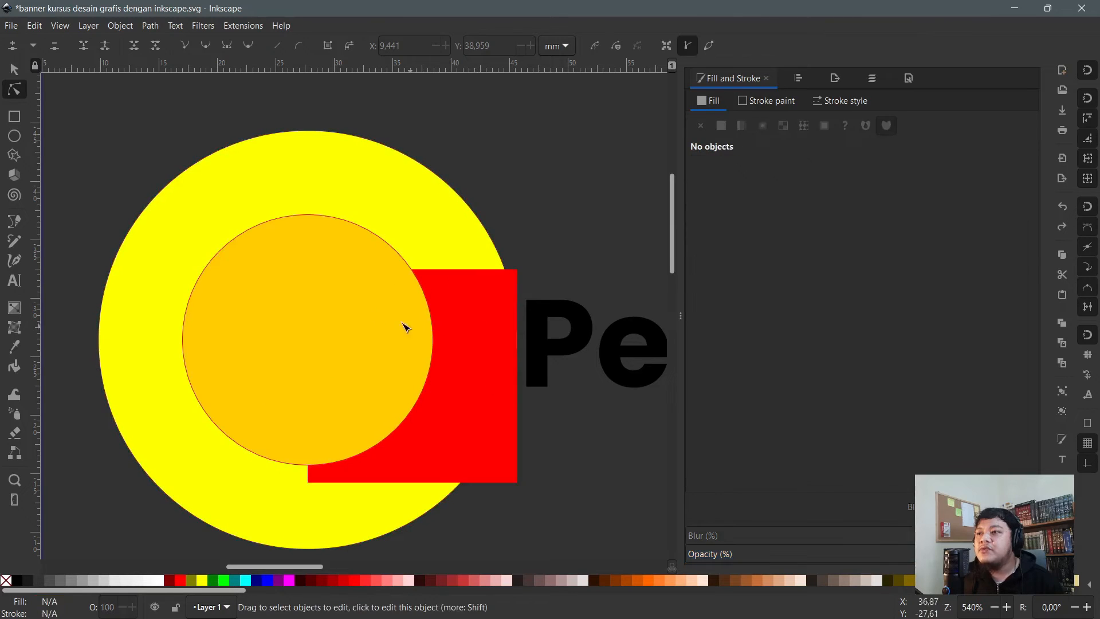
pyautogui.click(408, 328)
pyautogui.keyDown('shift'); pyautogui.click(451, 344); pyautogui.keyUp('shift')
# - Move the orange circle and red rectangle up and right, trying Path > Difference then undoing
pyautogui.press('s')
pyautogui.moveTo(481, 407); pyautogui.dragTo(646, 96)
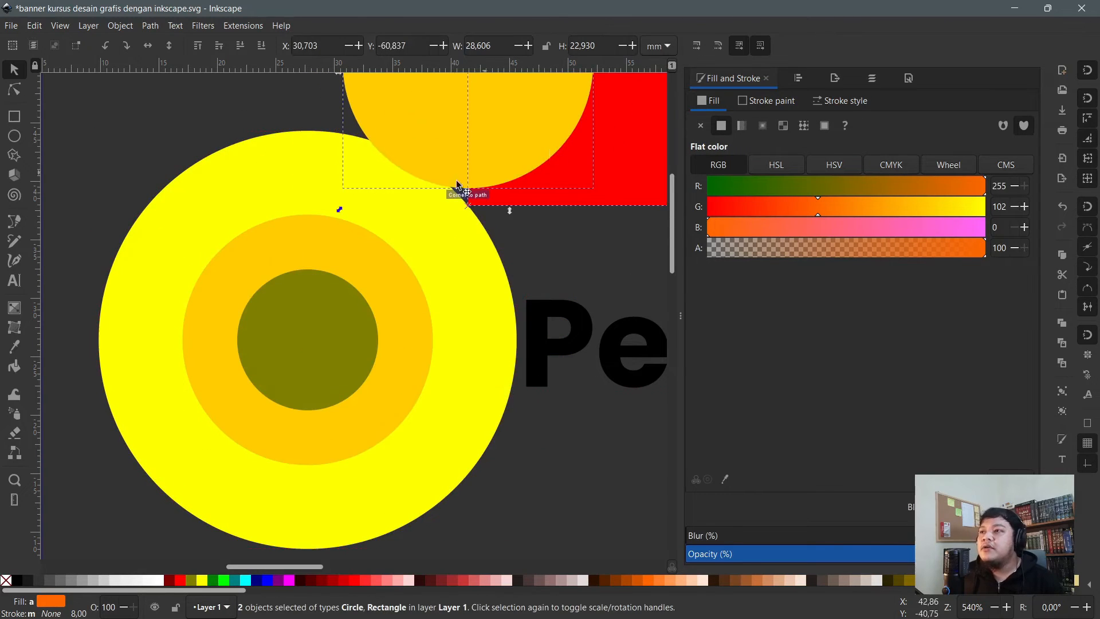
pyautogui.scroll(6, 458, 187)
pyautogui.moveTo(593, 246); pyautogui.dragTo(599, 189)
pyautogui.scroll(4, 666, 196)
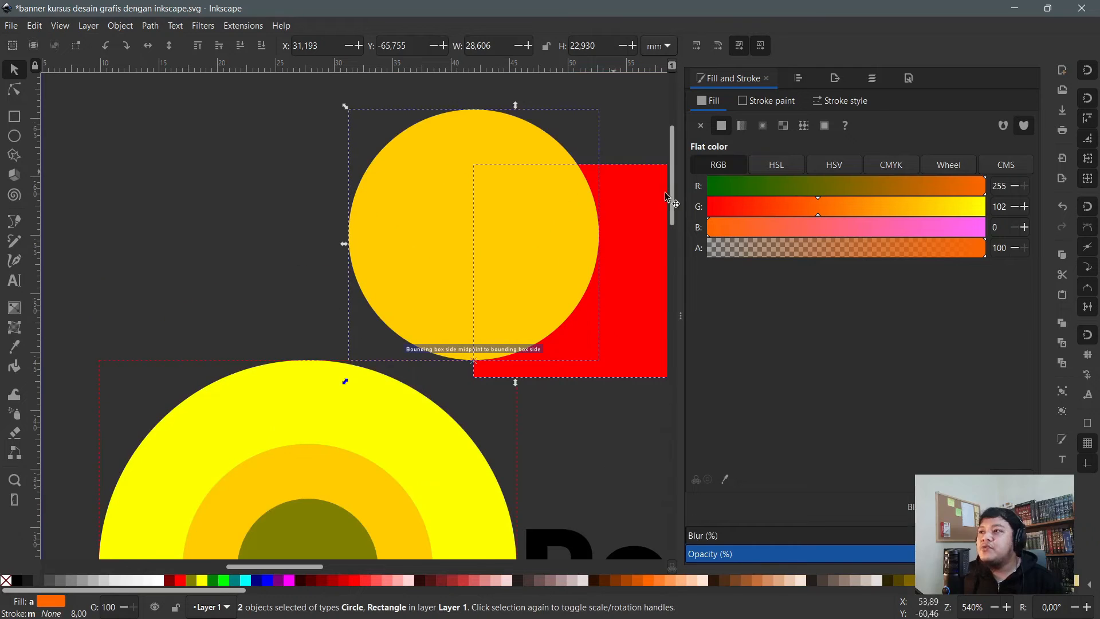
pyautogui.click(149, 26)
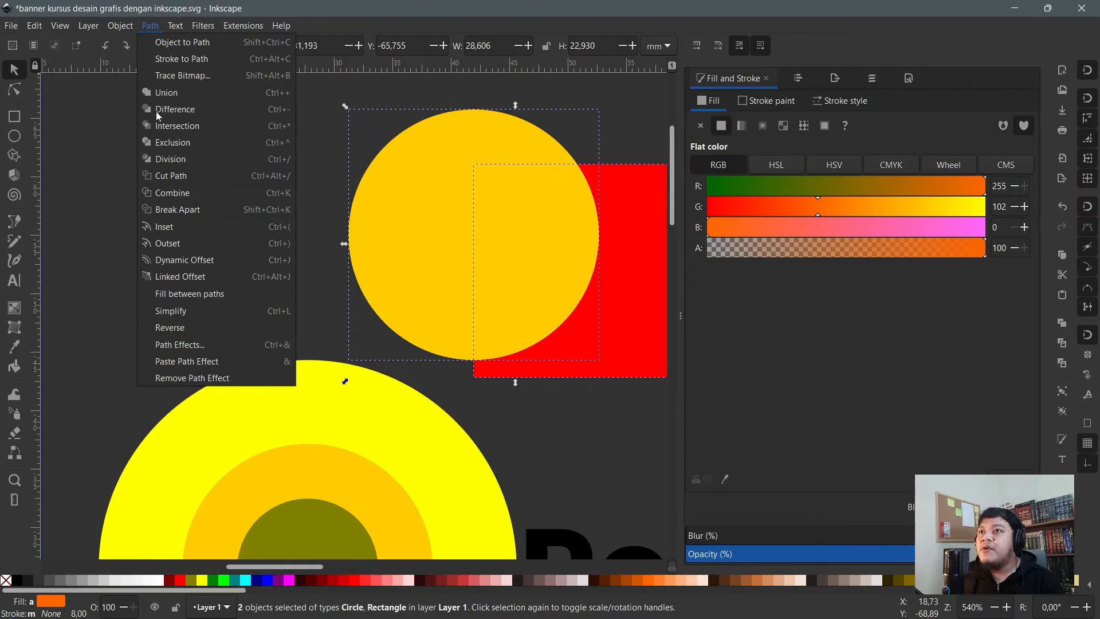
pyautogui.click(174, 112)
pyautogui.scroll(-4, 172, 172)
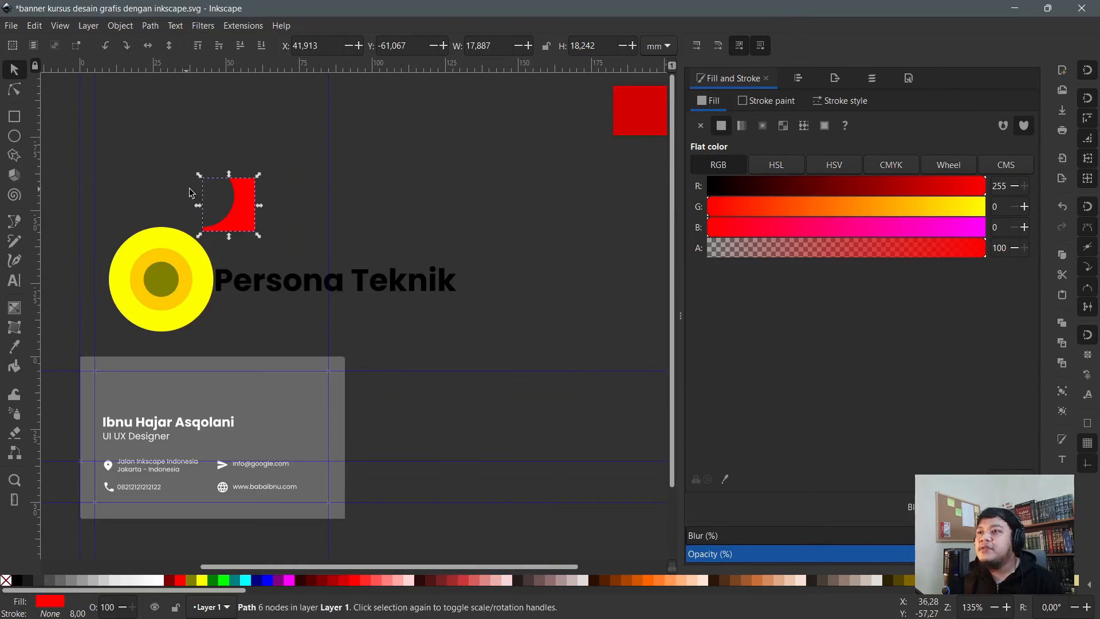
pyautogui.hotkey('ctrl', 'z')
pyautogui.scroll(2, 182, 173)
# - Centre the orange circle and red rectangle on the yellow circle and keep their Path > Intersection
pyautogui.moveTo(130, 127); pyautogui.dragTo(327, 278)
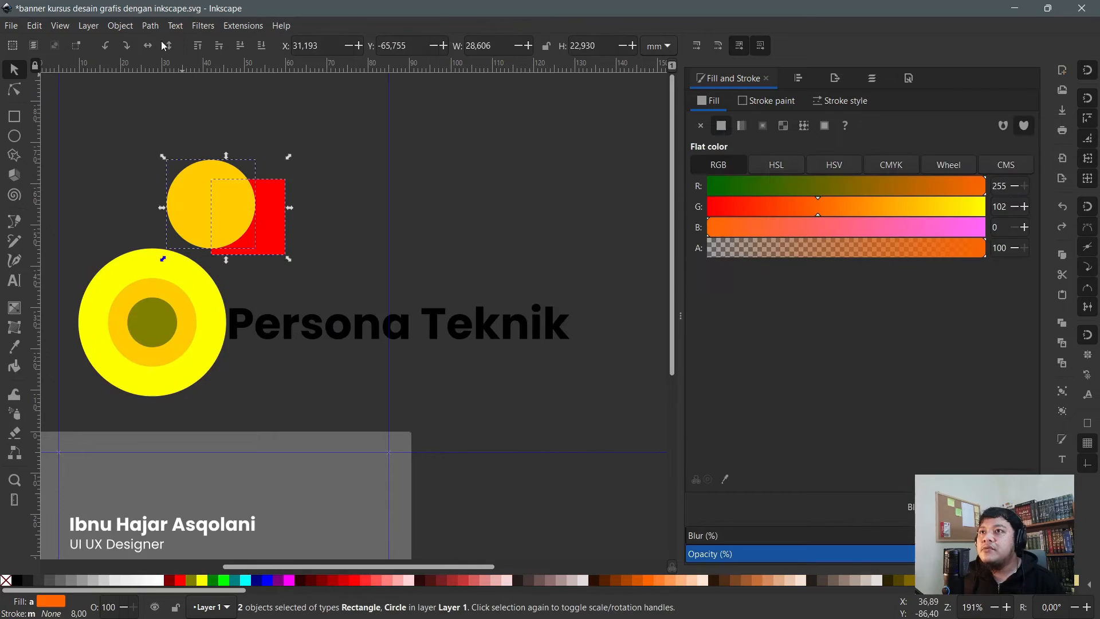
pyautogui.click(150, 26)
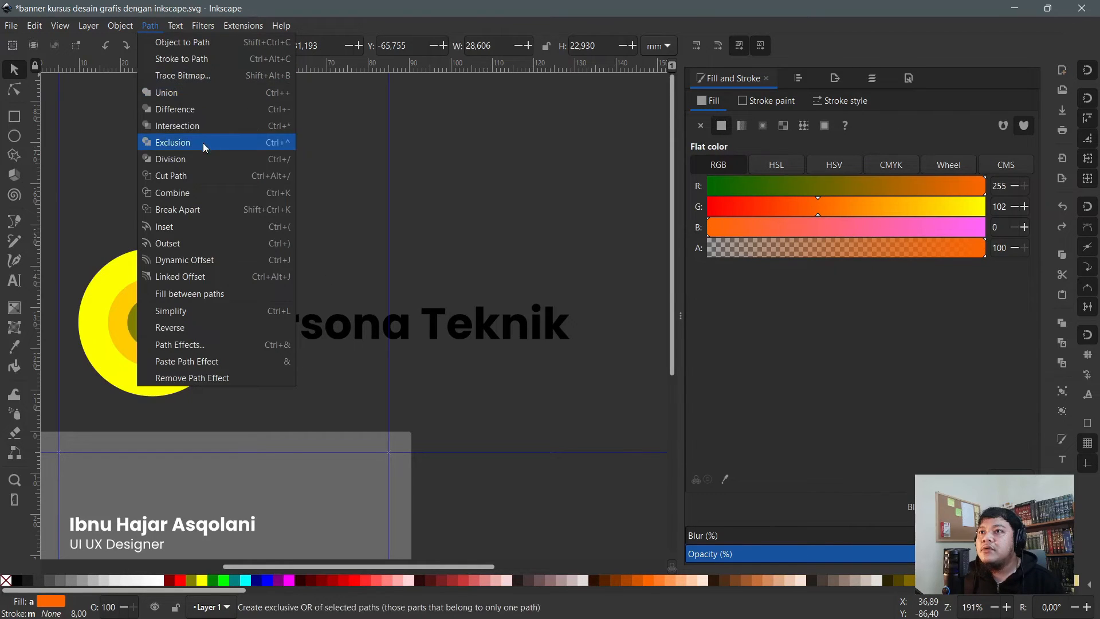
pyautogui.press('Escape')
pyautogui.scroll(1, 123, 314)
pyautogui.moveTo(215, 164); pyautogui.dragTo(132, 331)
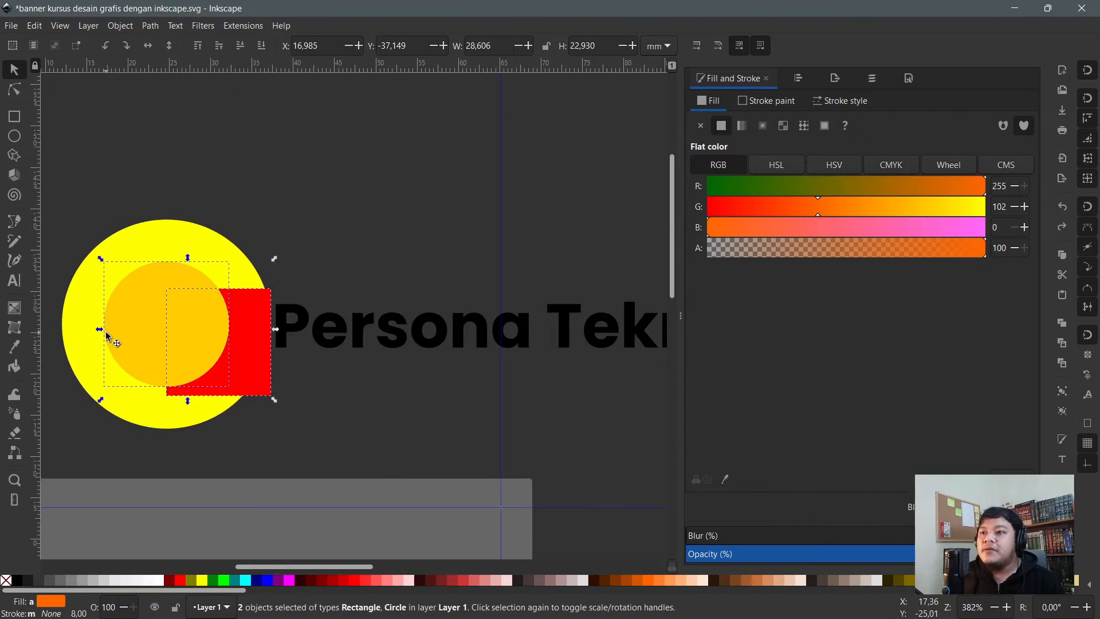
pyautogui.scroll(1, 109, 329)
pyautogui.click(150, 26)
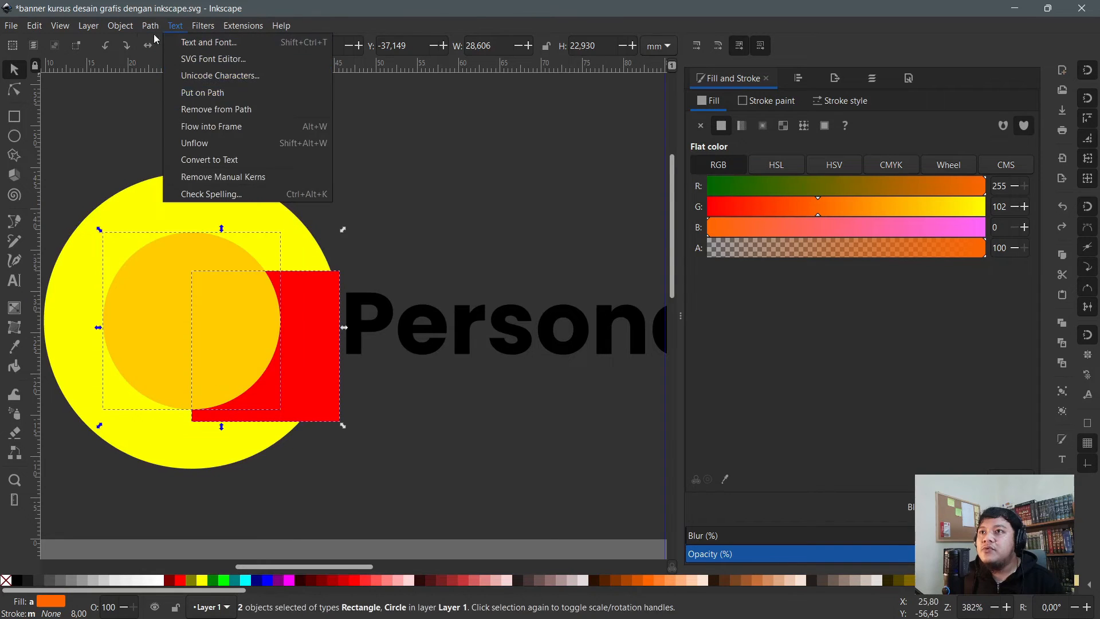
pyautogui.click(173, 127)
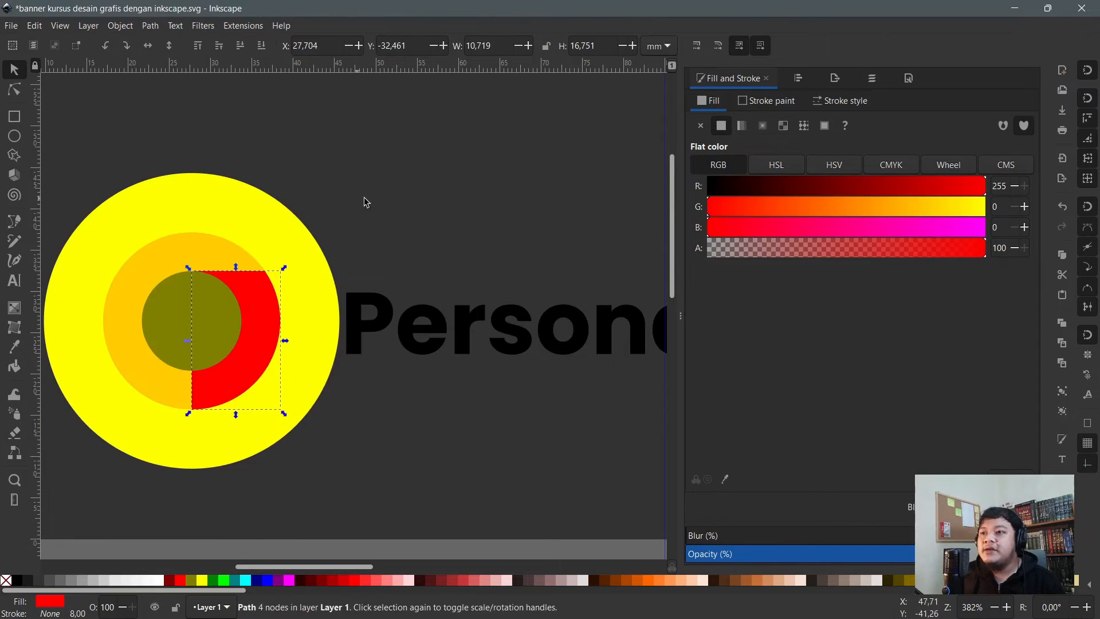
# - Duplicate the red half-ring and send the copy below the olive circle
pyautogui.click(409, 191)
pyautogui.scroll(1, 191, 361)
pyautogui.click(283, 290)
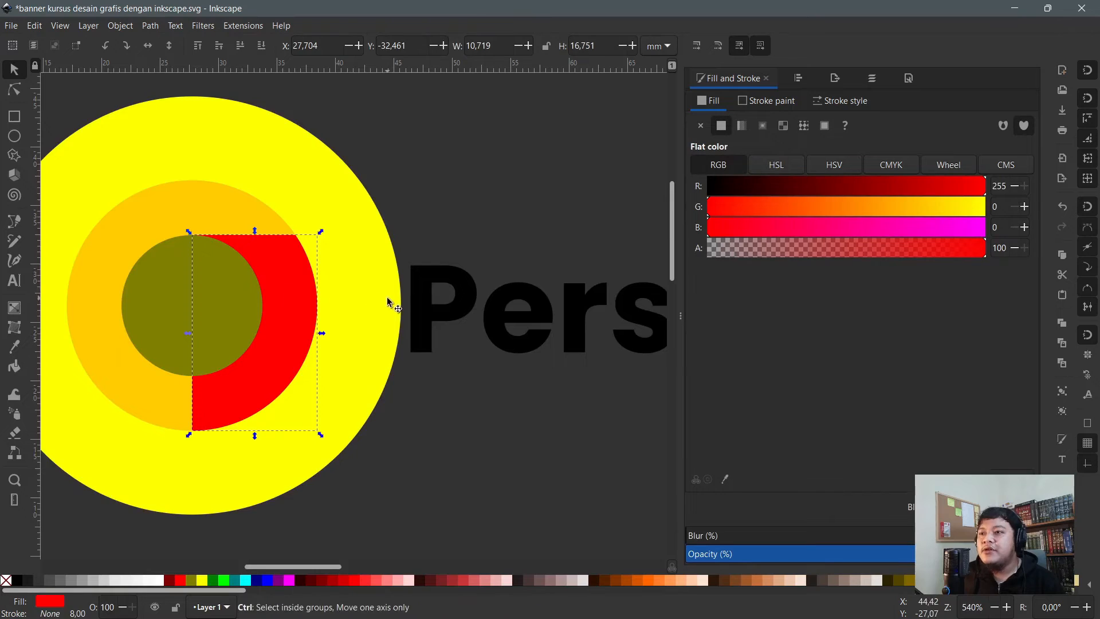
pyautogui.scroll(-1, 388, 297)
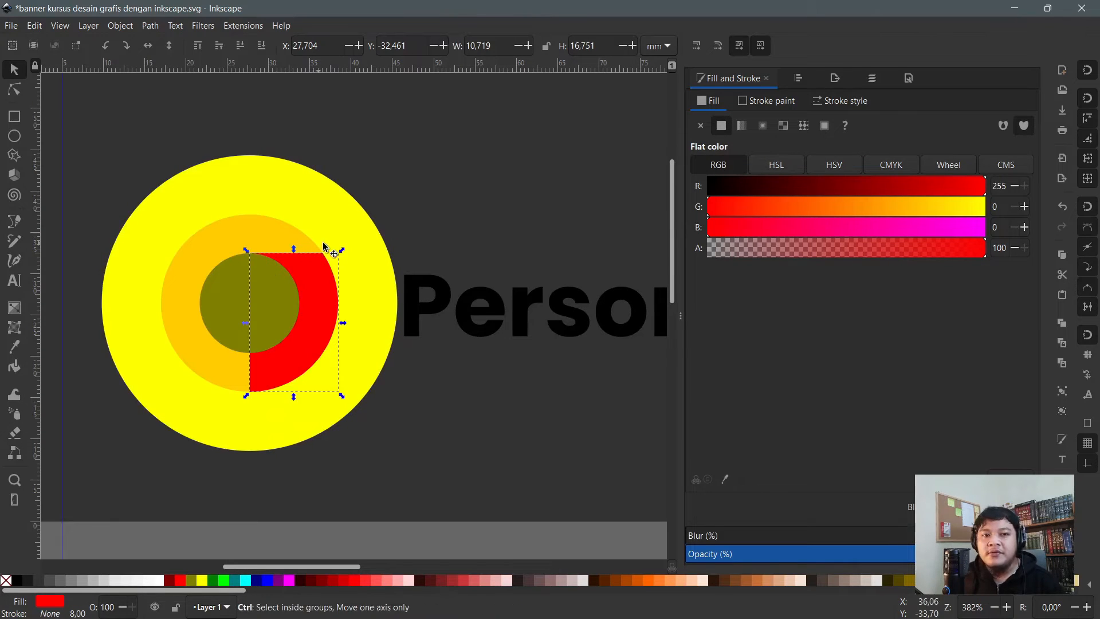
pyautogui.hotkey('ctrl', 'z')
pyautogui.click(311, 262)
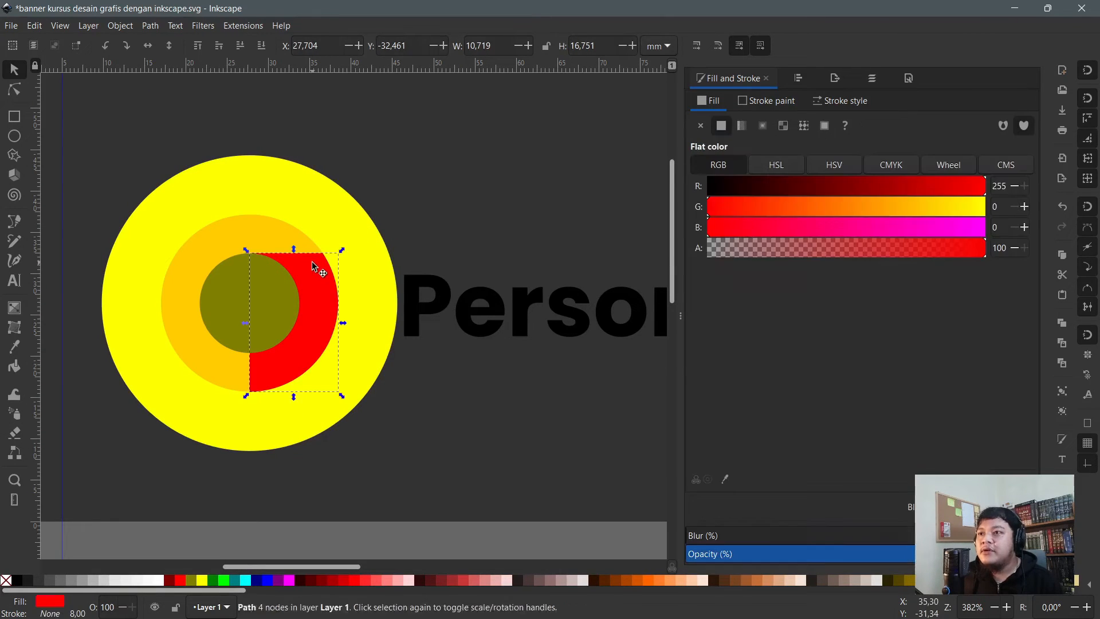
pyautogui.hotkey('ctrl', 'd')
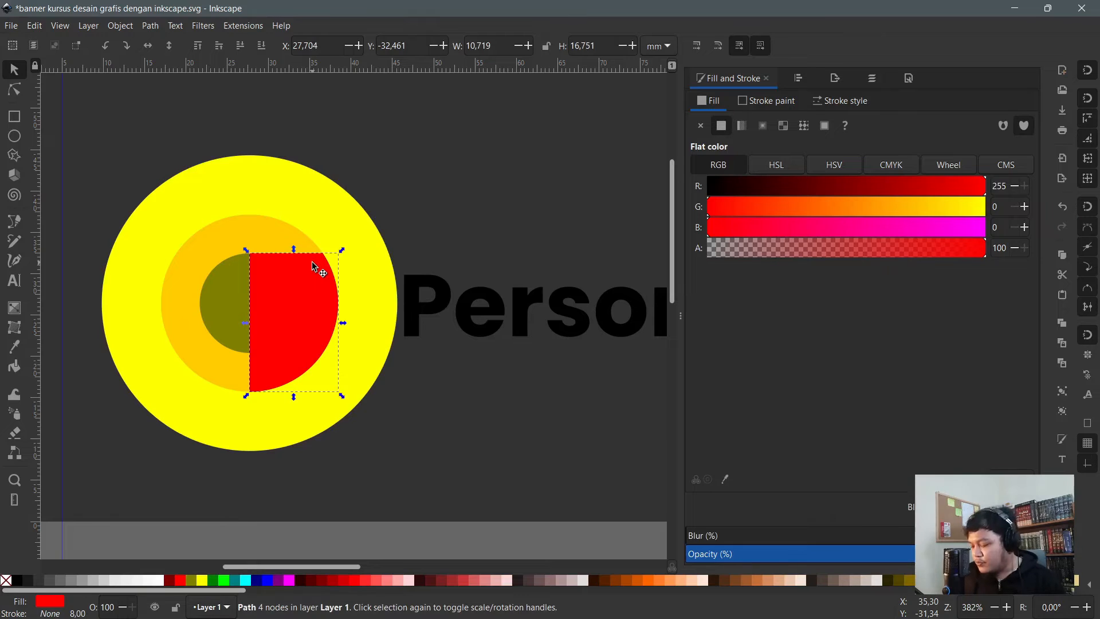
pyautogui.press('pagedown')
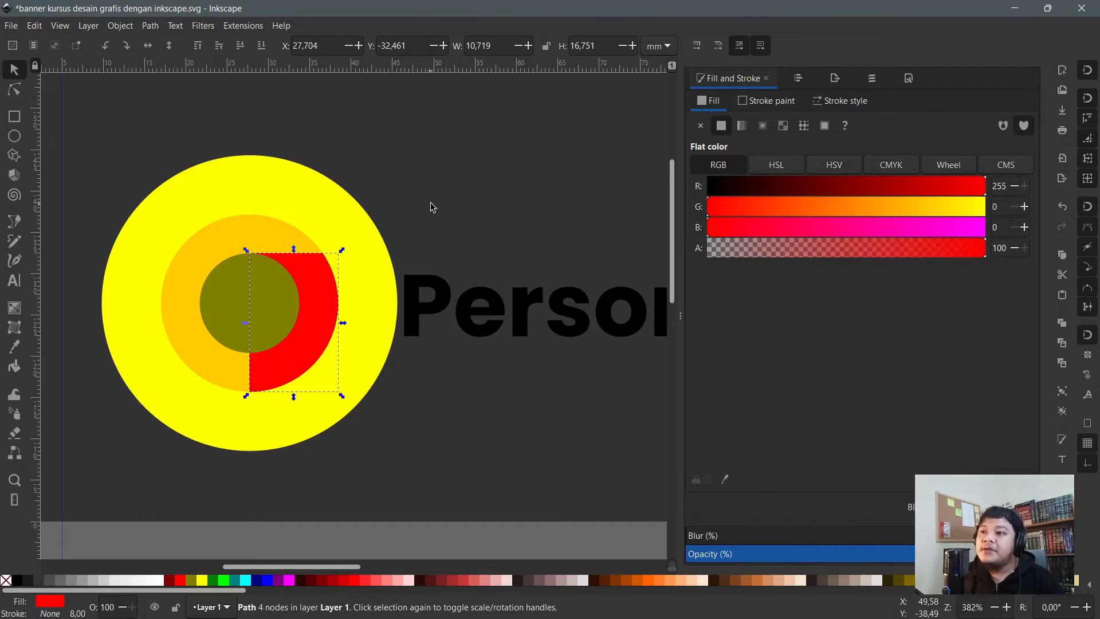
# - Rotate the red half-ring clockwise with ], then undo the rotation
pyautogui.click(431, 206)
pyautogui.click(321, 286)
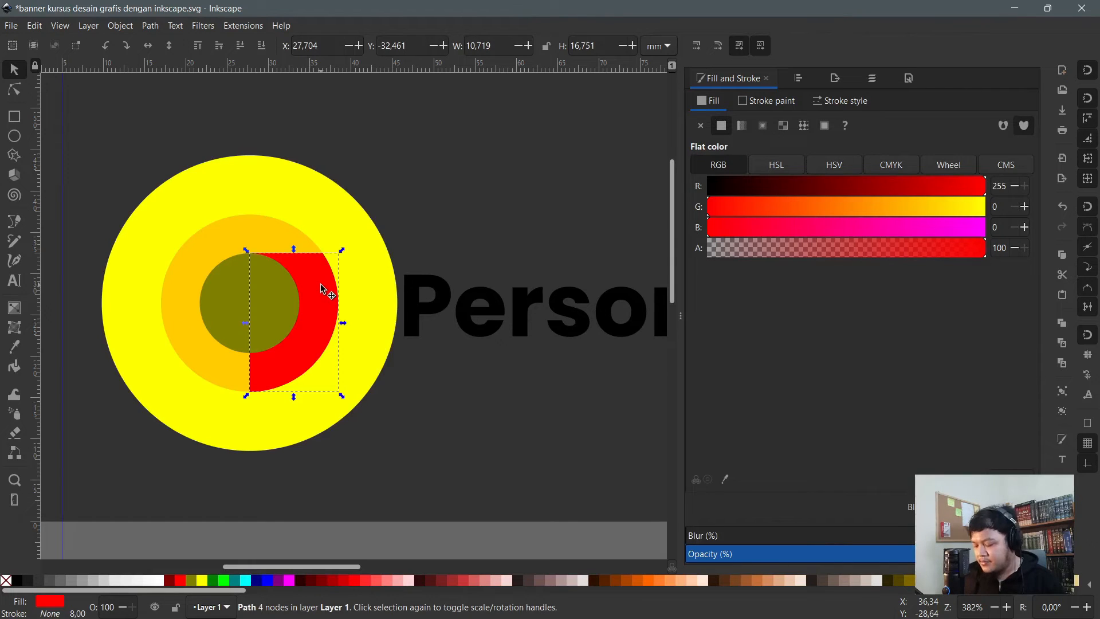
pyautogui.press(']')
pyautogui.hotkey('ctrl', 'z')
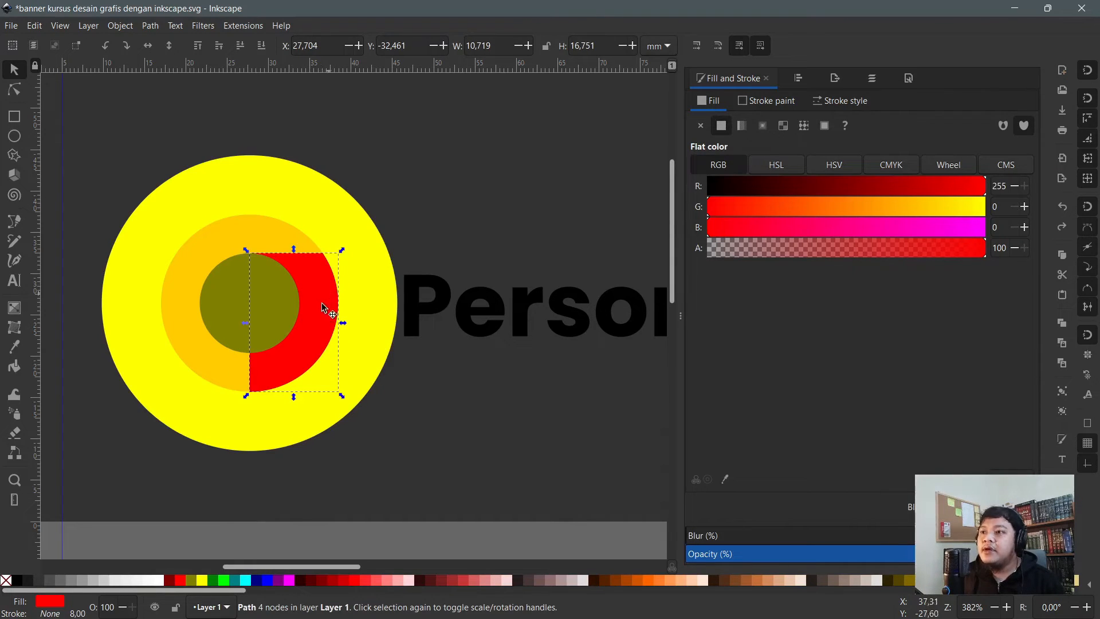
# - Pull the red half-ring aside to reveal its copy underneath, then undo the move
pyautogui.moveTo(323, 293); pyautogui.dragTo(350, 329)
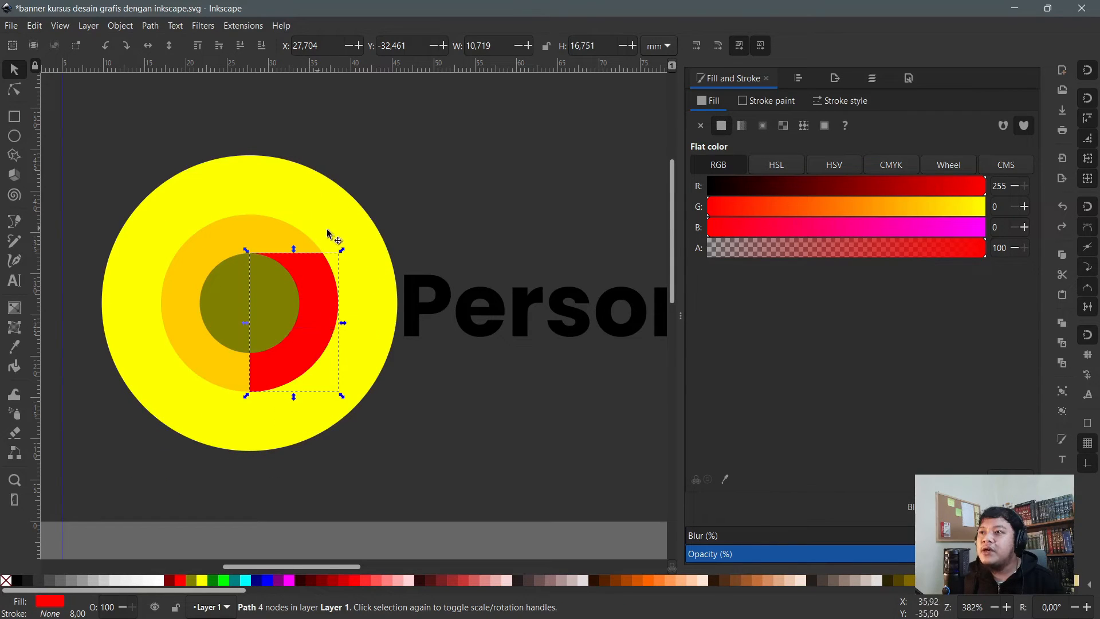
pyautogui.click(334, 204)
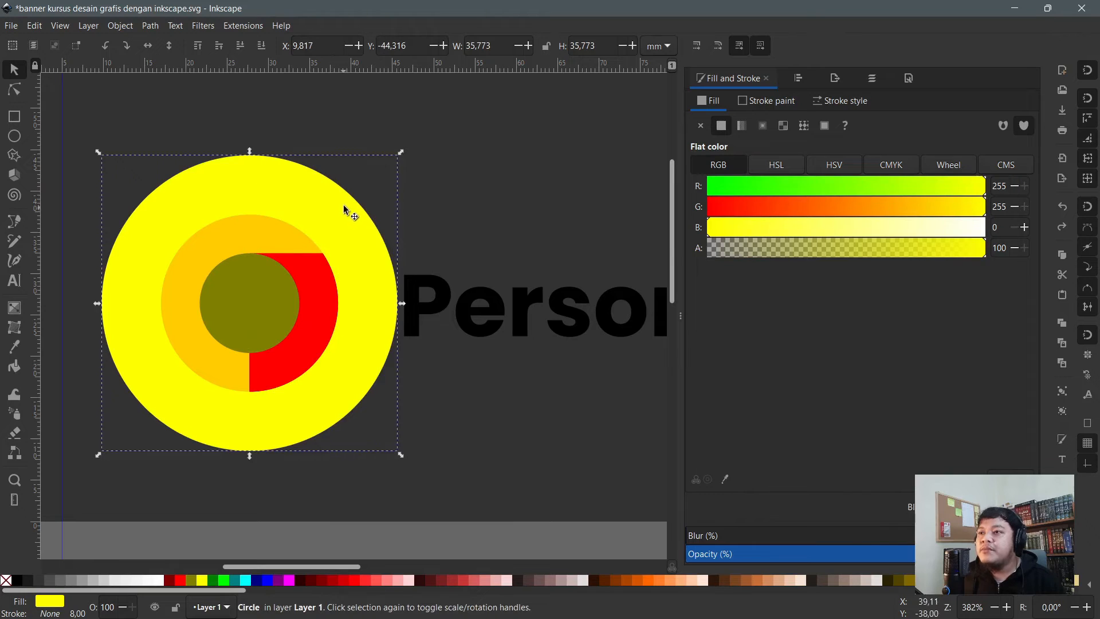
pyautogui.click(319, 299)
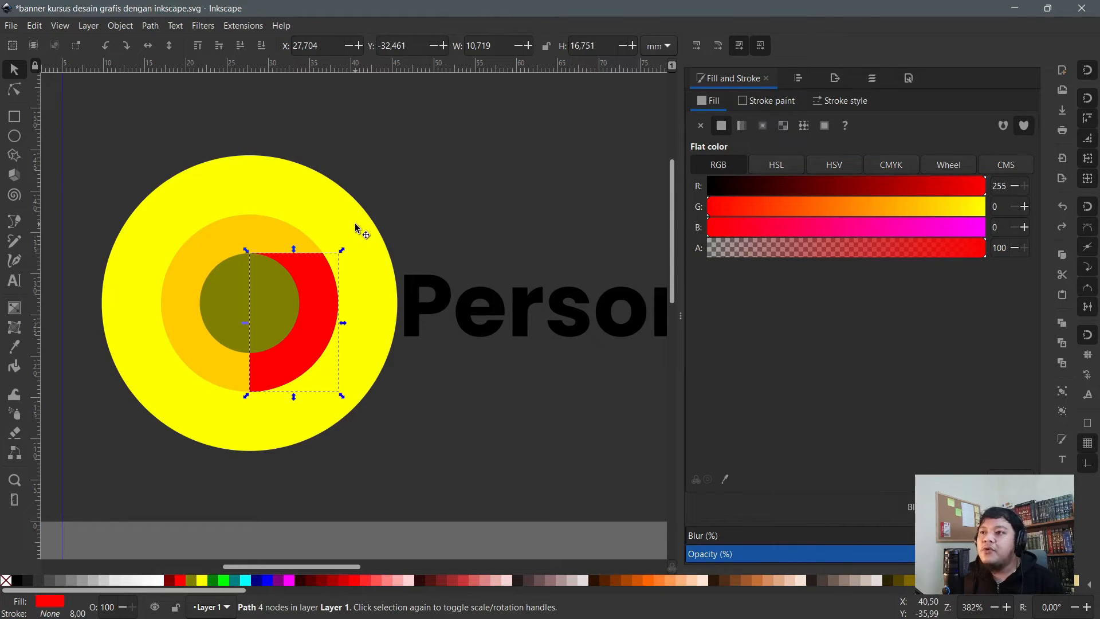
pyautogui.keyDown('ctrl'); pyautogui.scroll(1, 332, 227); pyautogui.keyUp('ctrl')
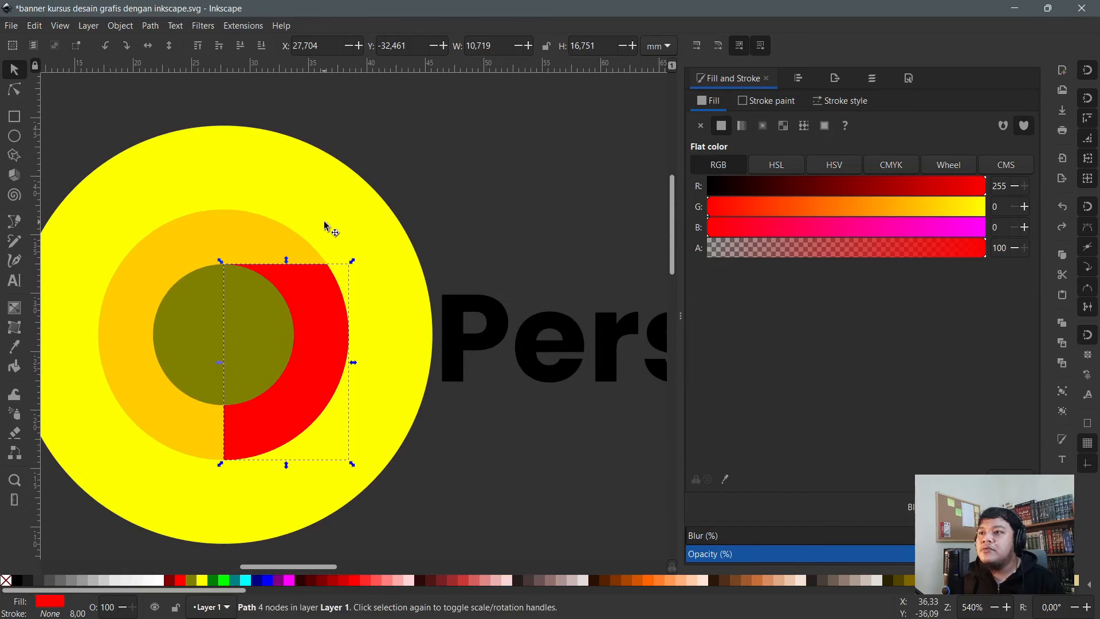
pyautogui.keyDown('shift'); pyautogui.click(333, 201); pyautogui.keyUp('shift')
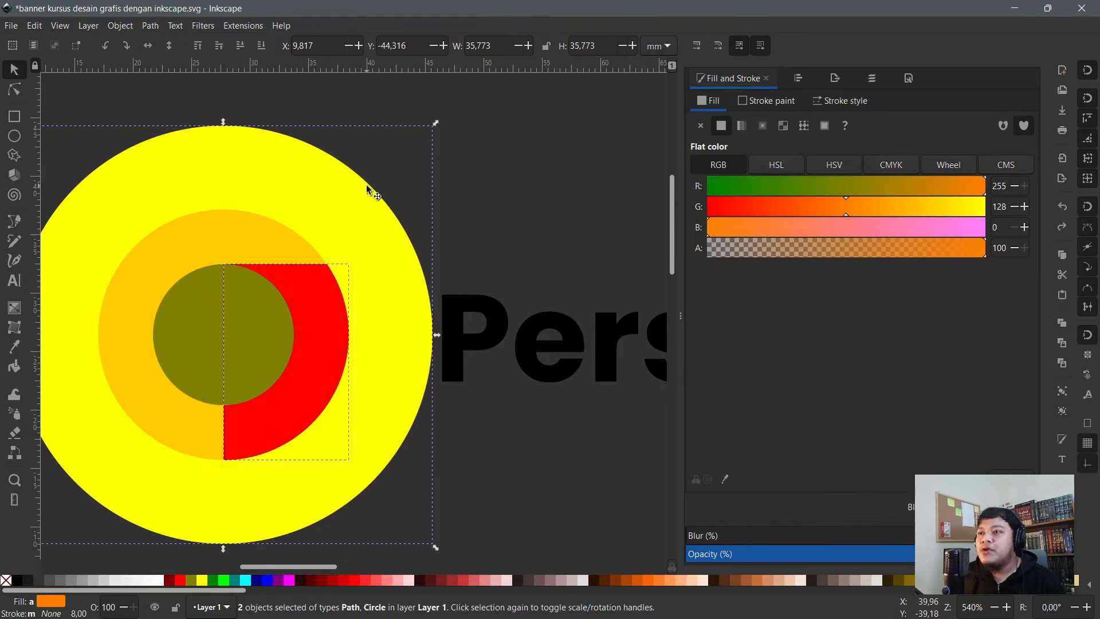
pyautogui.press('Escape')
pyautogui.click(327, 291)
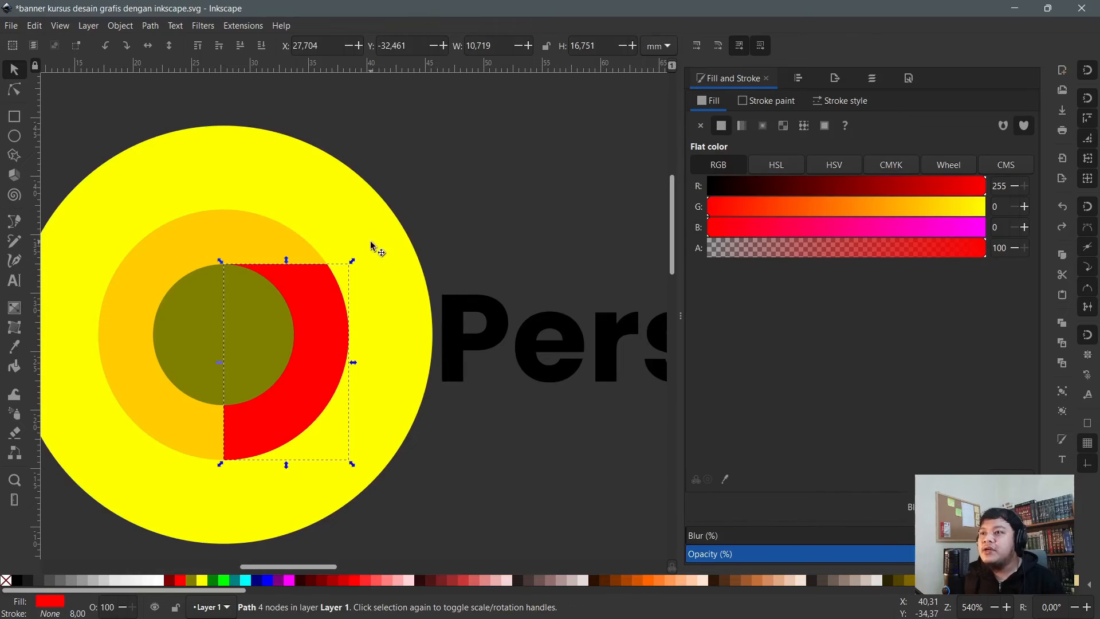
pyautogui.moveTo(326, 290); pyautogui.dragTo(387, 365)
pyautogui.hotkey('ctrl', 'z')
# - Fill the red half-ring with orange (255, 102, 0)
pyautogui.keyDown('shift'); pyautogui.click(359, 218); pyautogui.keyUp('shift')
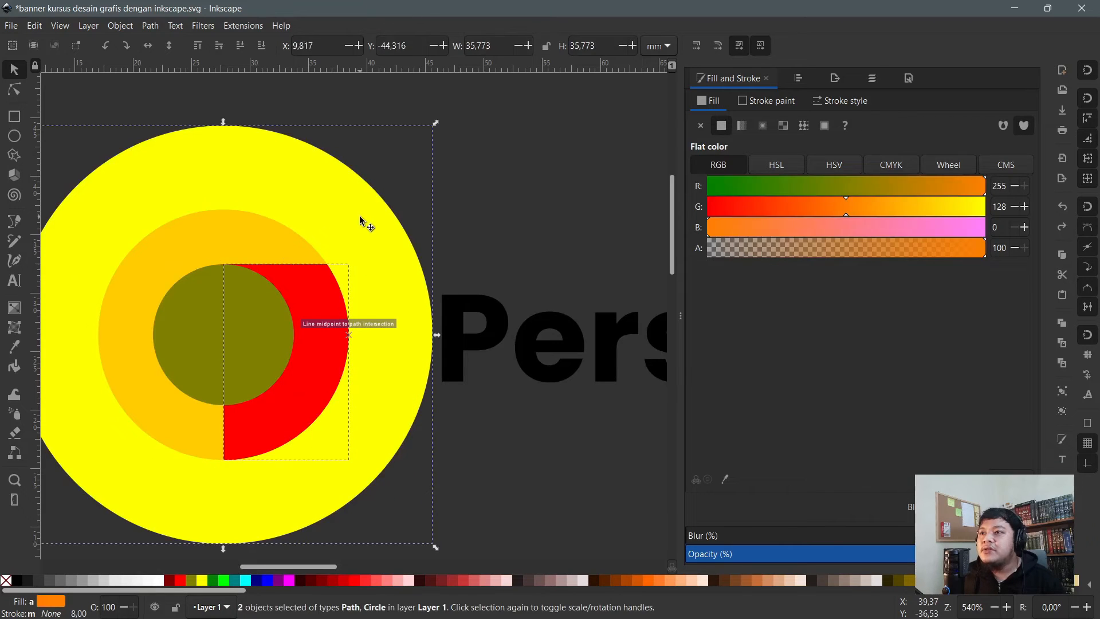
pyautogui.press('Escape')
pyautogui.click(326, 299)
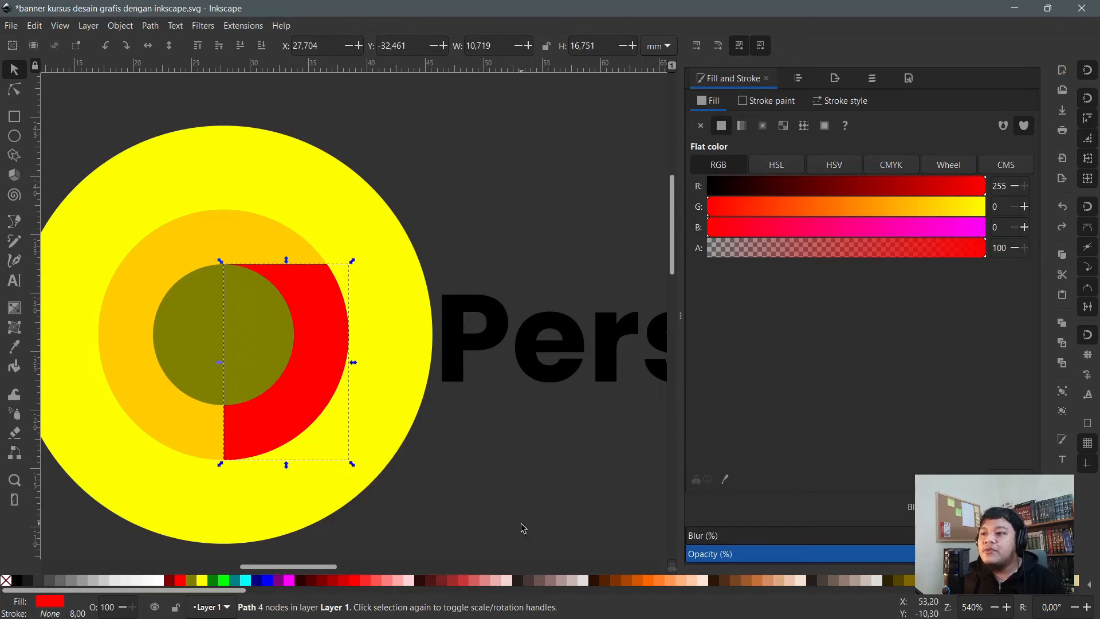
pyautogui.click(640, 581)
# - Select the orange arc with the yellow circle and rotate it clockwise two steps around the centre
pyautogui.press('Escape')
pyautogui.click(319, 312)
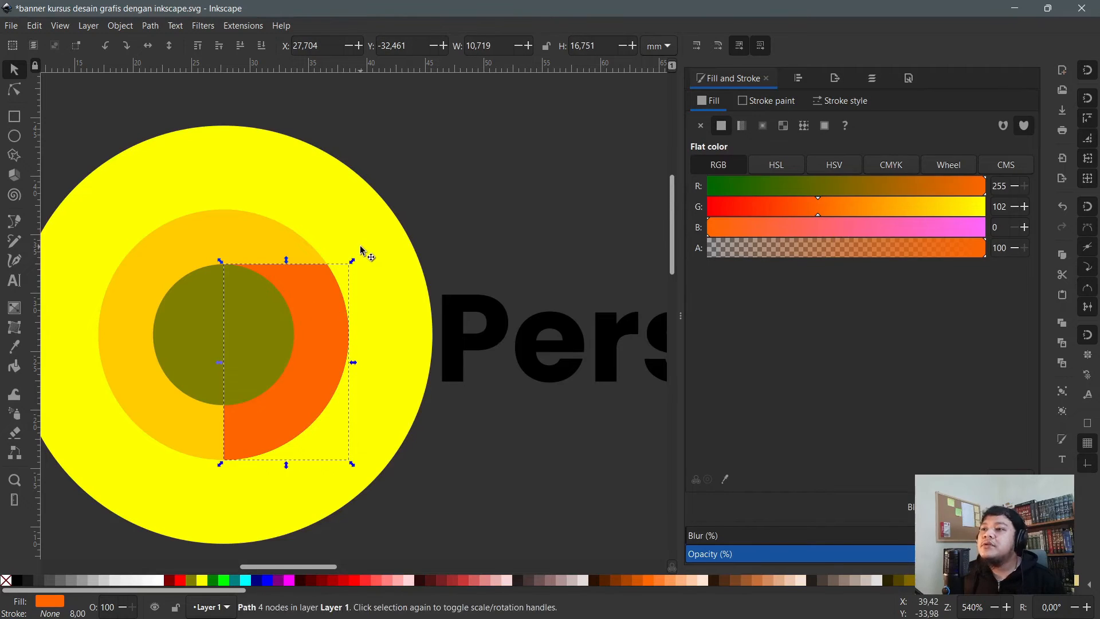
pyautogui.keyDown('shift'); pyautogui.click(361, 251); pyautogui.keyUp('shift')
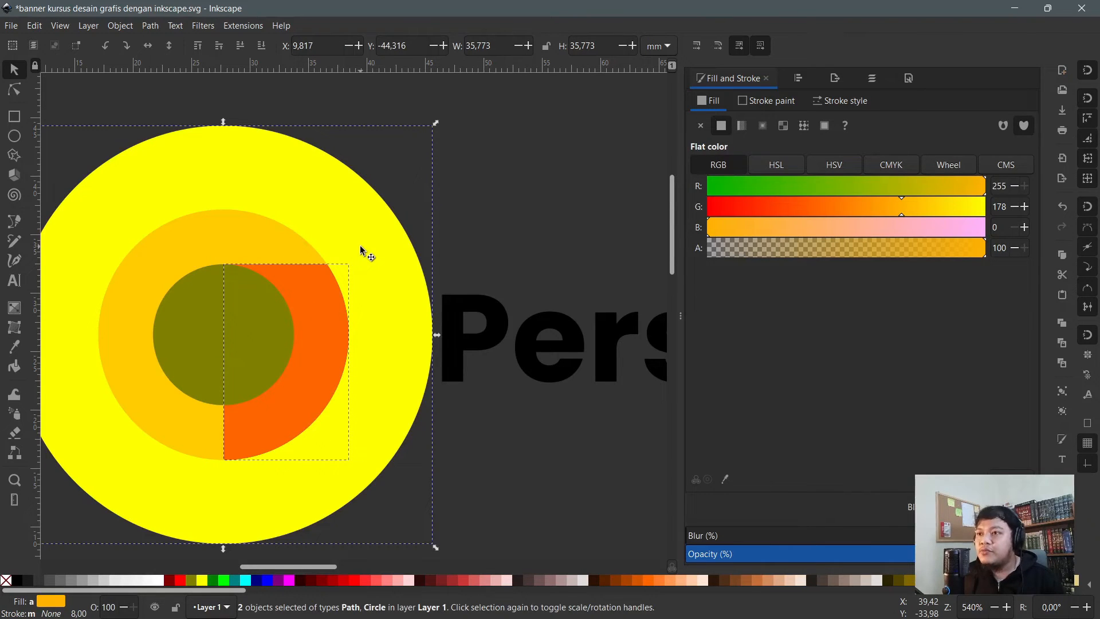
pyautogui.press(']')
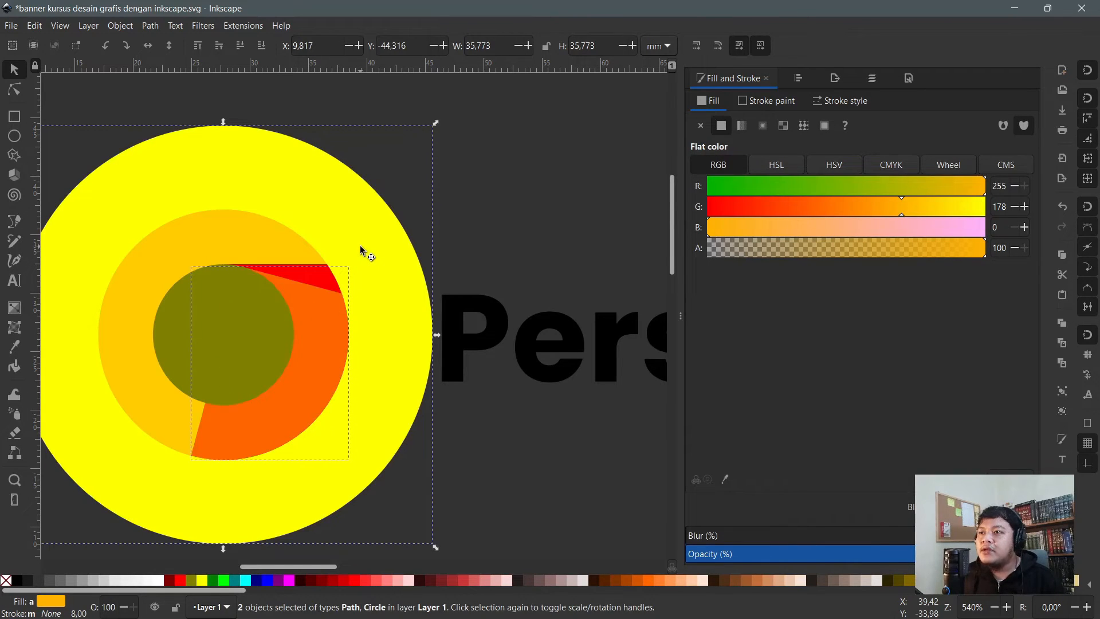
pyautogui.press(']')
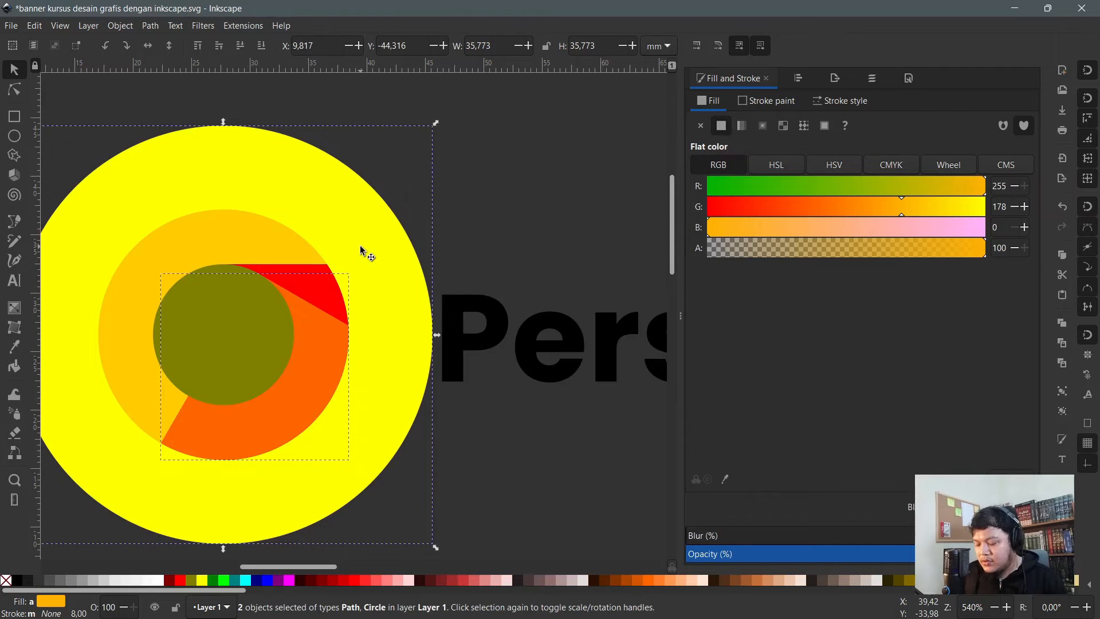
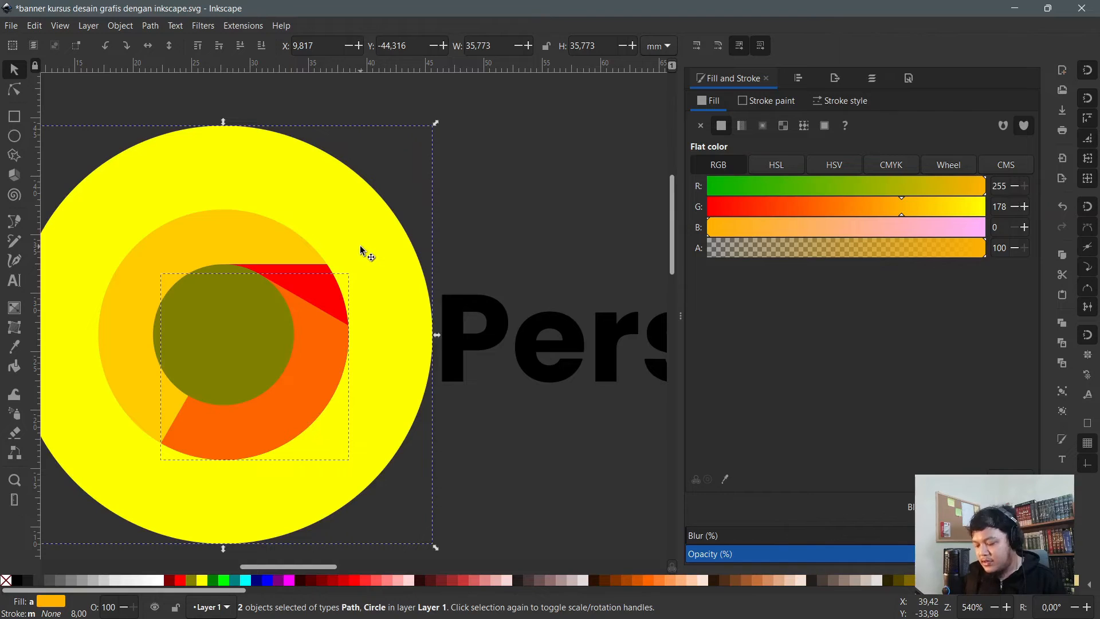
# - Try rotating the orange half-ring back and forth in clockwise steps, then deselect
pyautogui.press(']')
pyautogui.press(']')
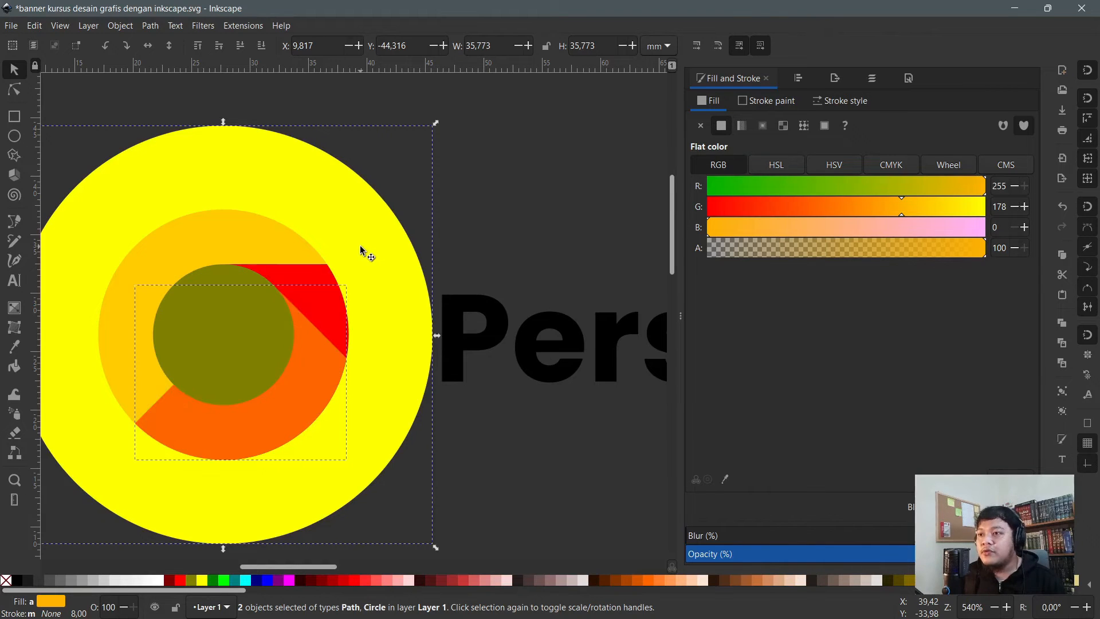
pyautogui.press('[')
pyautogui.press('[')
pyautogui.press(']')
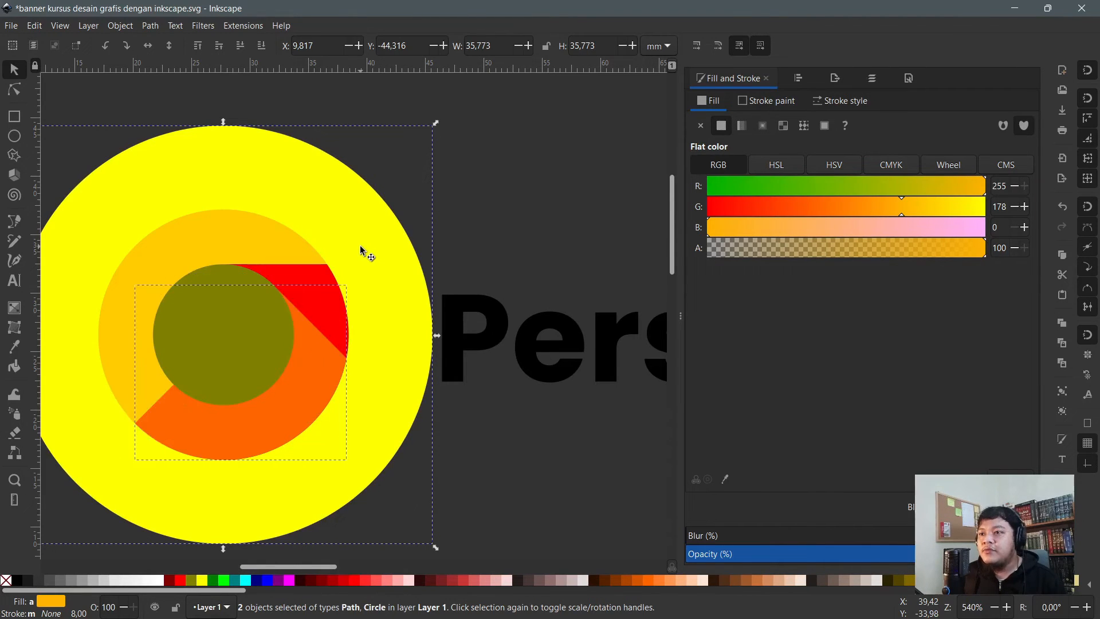
pyautogui.press('[')
pyautogui.press(']')
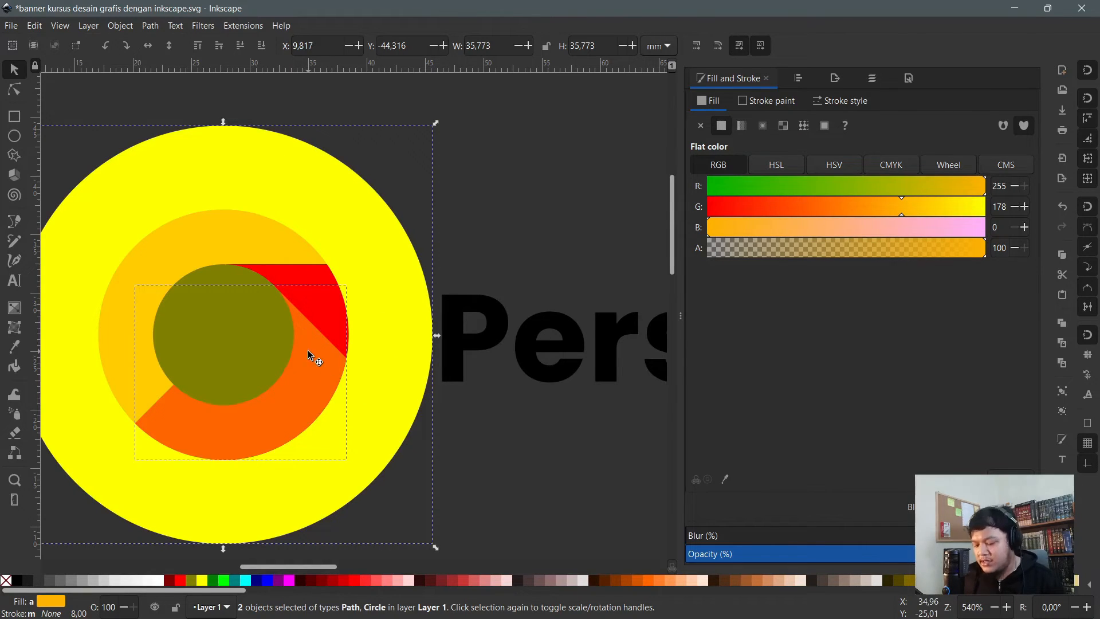
pyautogui.press(']')
pyautogui.press(']')
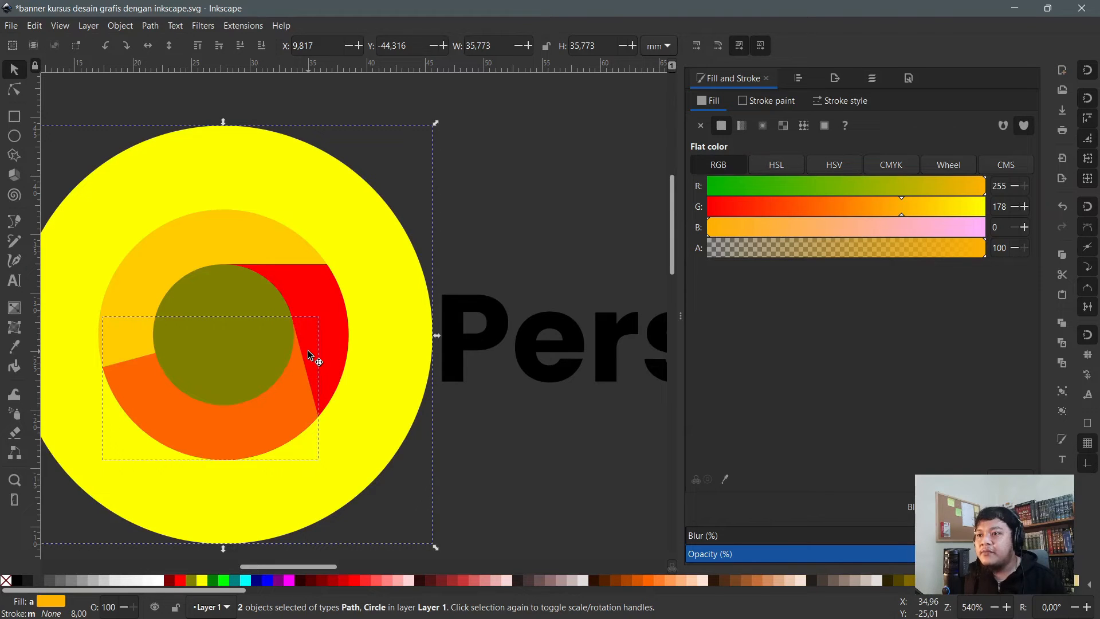
pyautogui.press(']')
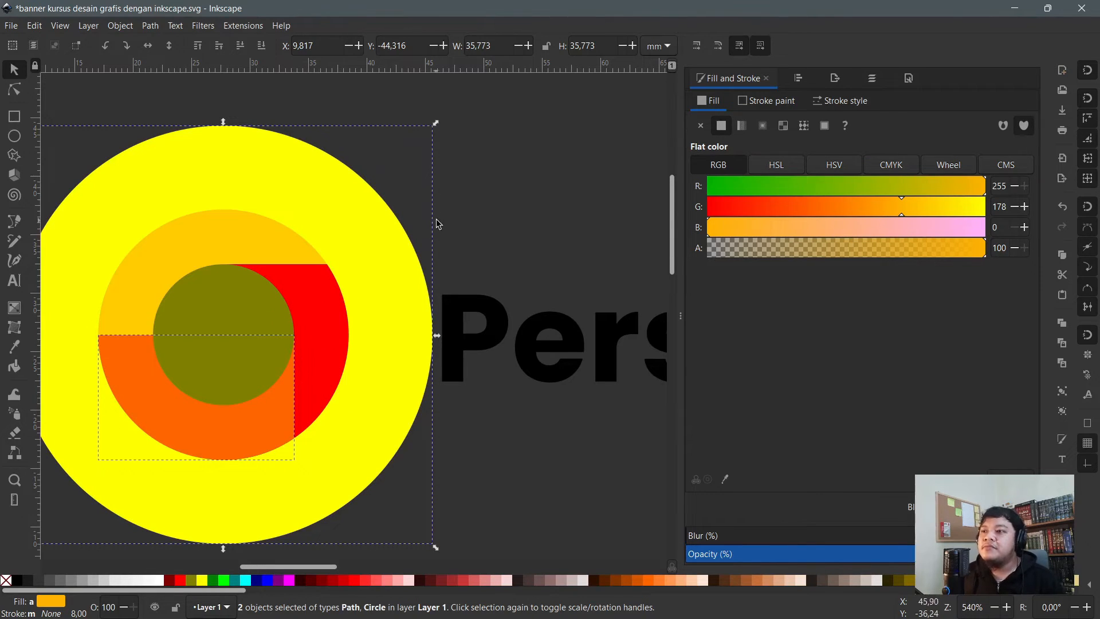
pyautogui.click(523, 202)
# - Raise the orange half-disc above the olive circle and rotate it to cover the logo's left half
pyautogui.click(264, 412)
pyautogui.press('pageup')
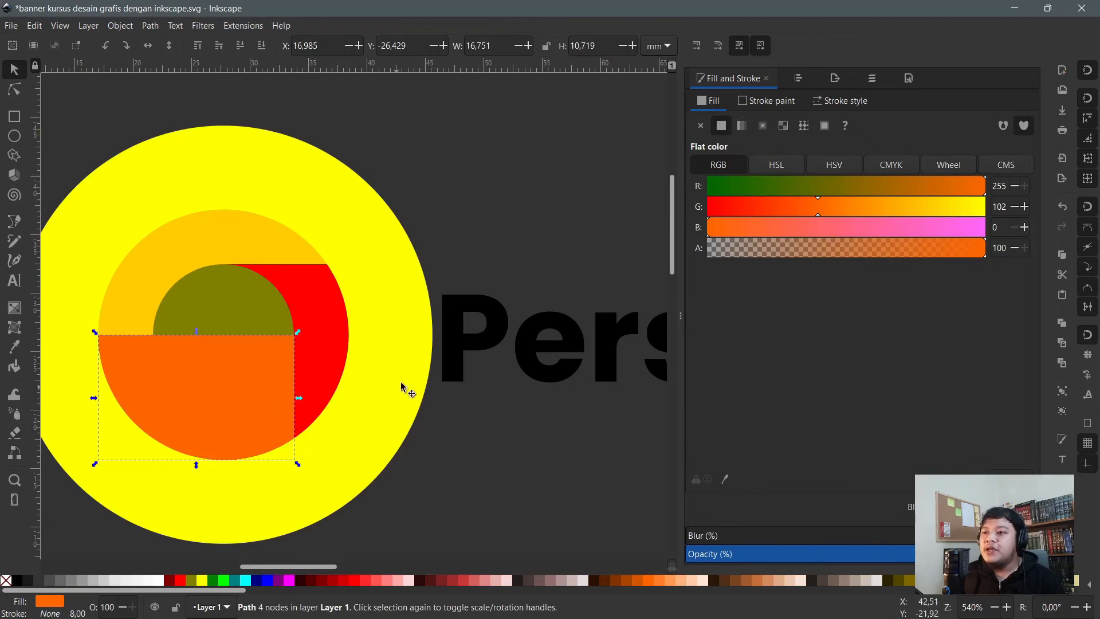
pyautogui.keyDown('shift'); pyautogui.click(417, 313); pyautogui.keyUp('shift')
pyautogui.press(']')
pyautogui.press(']')
pyautogui.press(']')
pyautogui.press(']')
pyautogui.press(']')
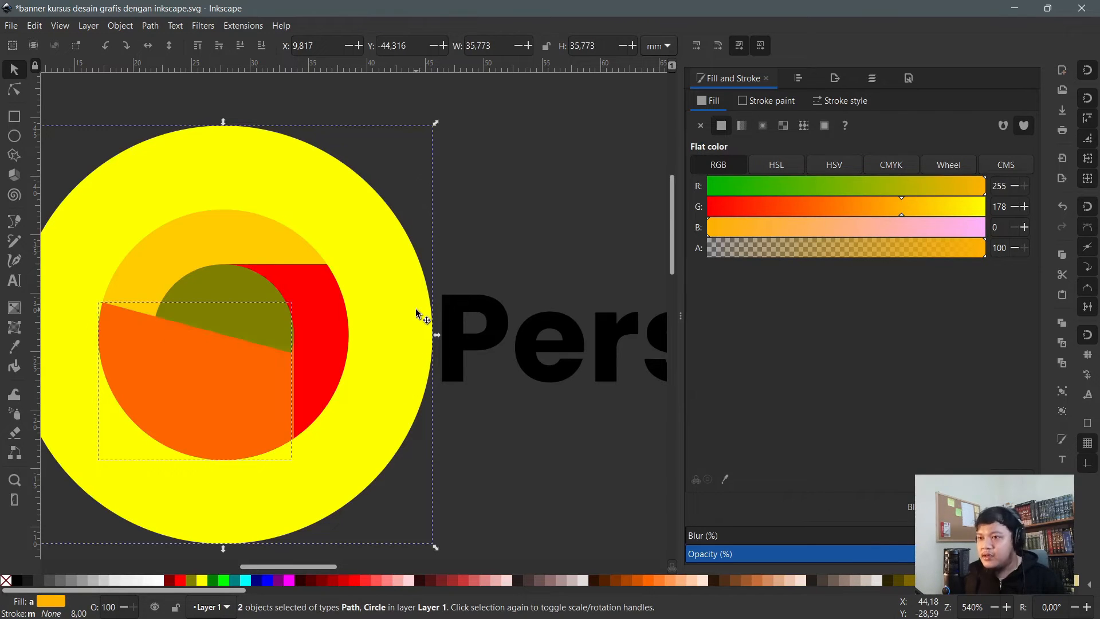
pyautogui.press(']')
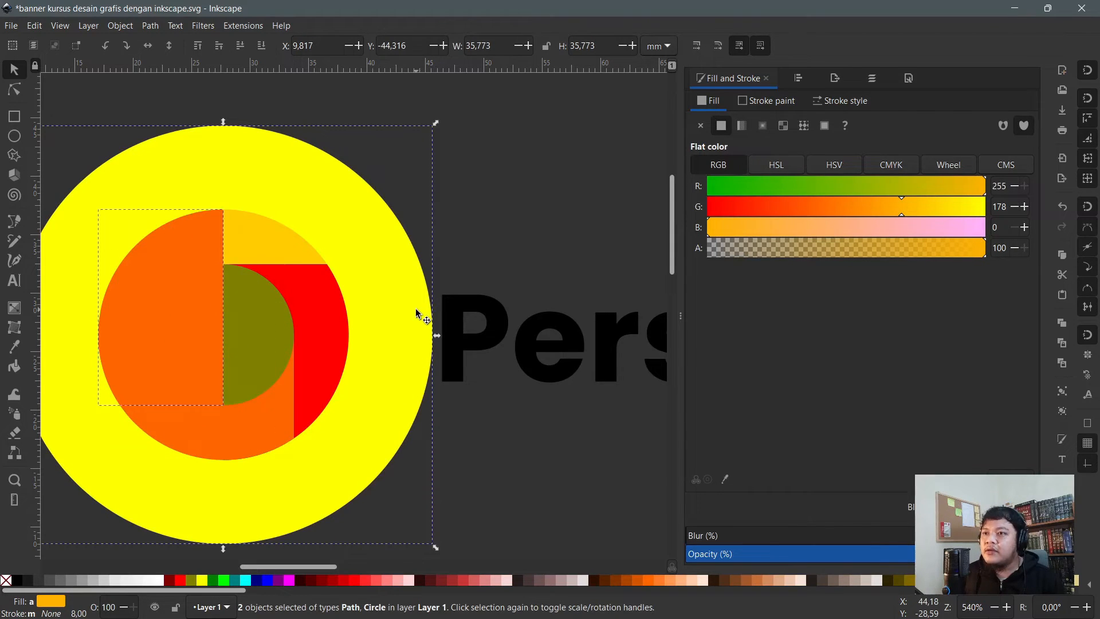
# - Recolour the half-disc green and lower it beneath the olive centre circle
pyautogui.click(491, 173)
pyautogui.press('n')
pyautogui.click(209, 258)
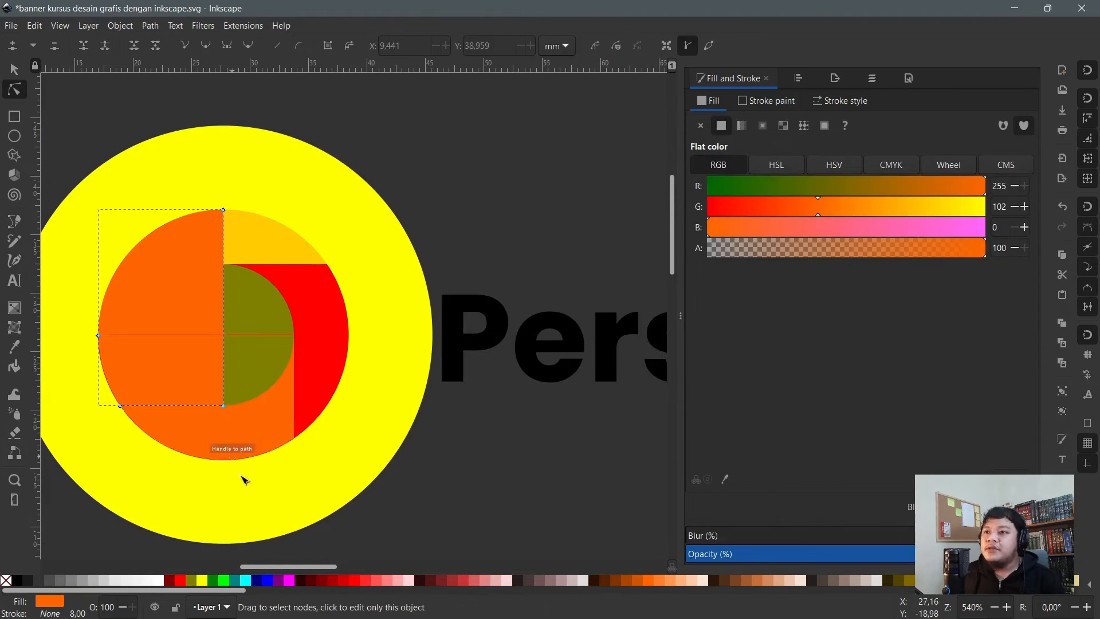
pyautogui.click(213, 580)
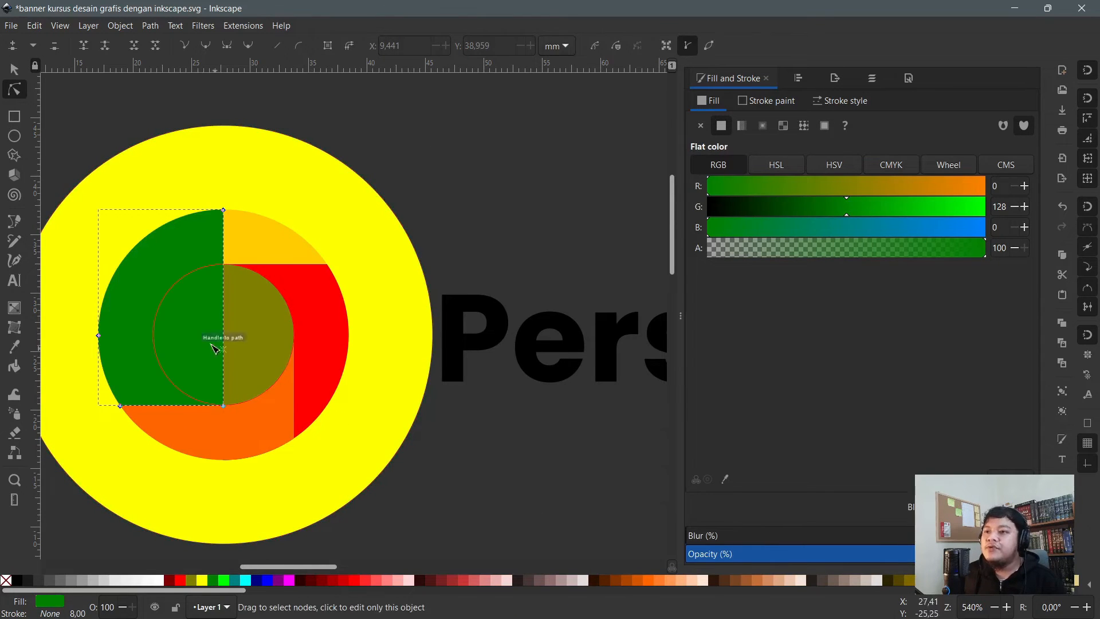
pyautogui.press('s')
pyautogui.press('pagedown')
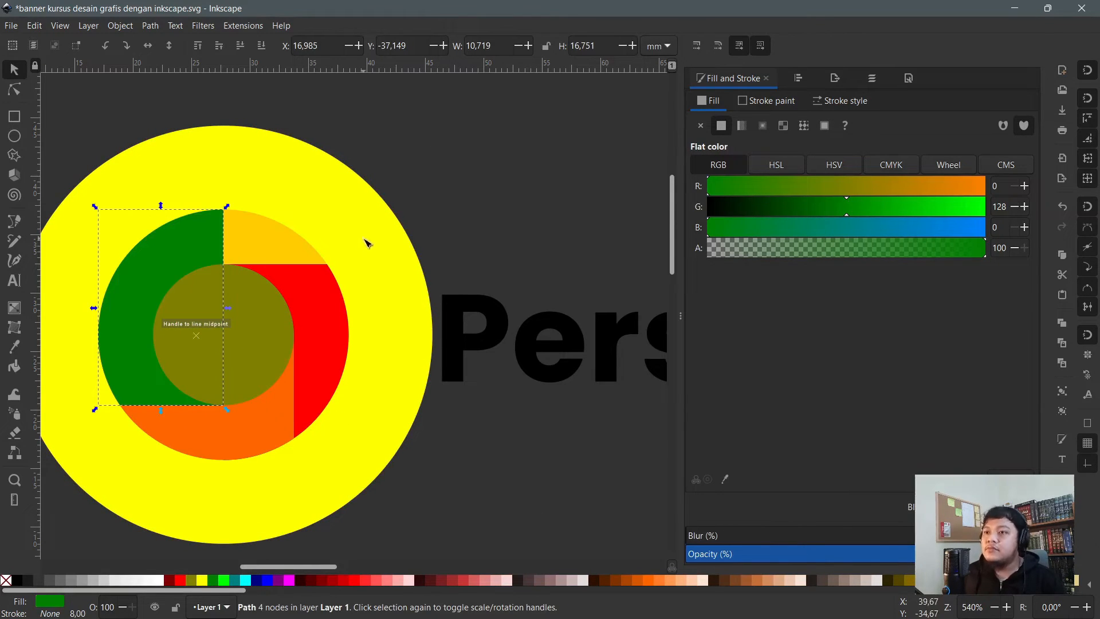
pyautogui.press('Escape')
# - Recolour the half-disc dark red and rotate it 90° to the logo's top
pyautogui.press('n')
pyautogui.click(222, 245)
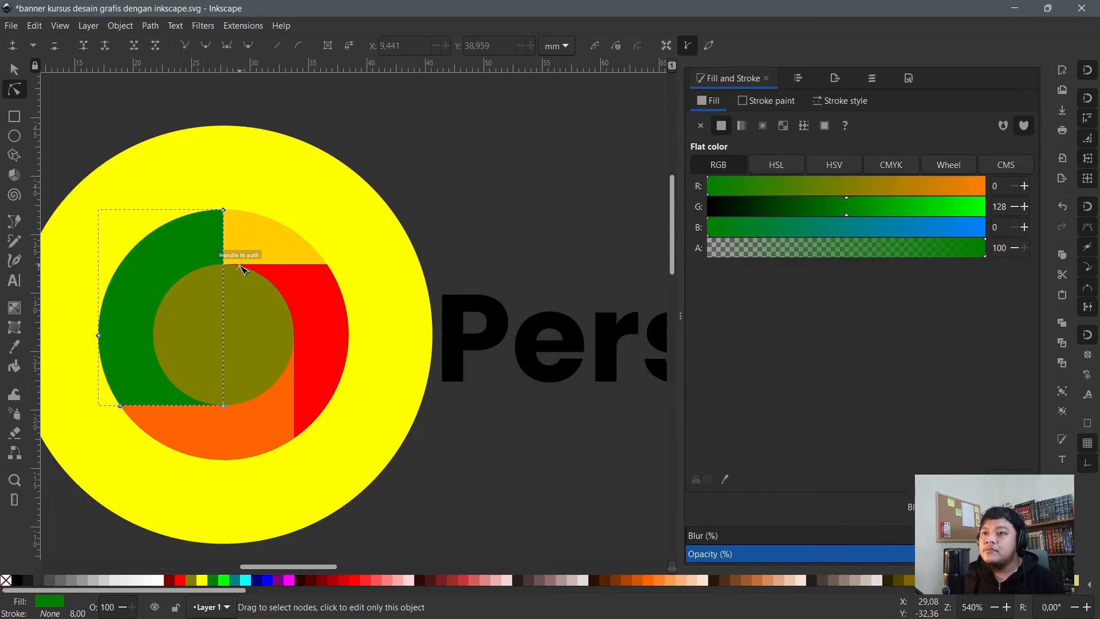
pyautogui.press('pageup')
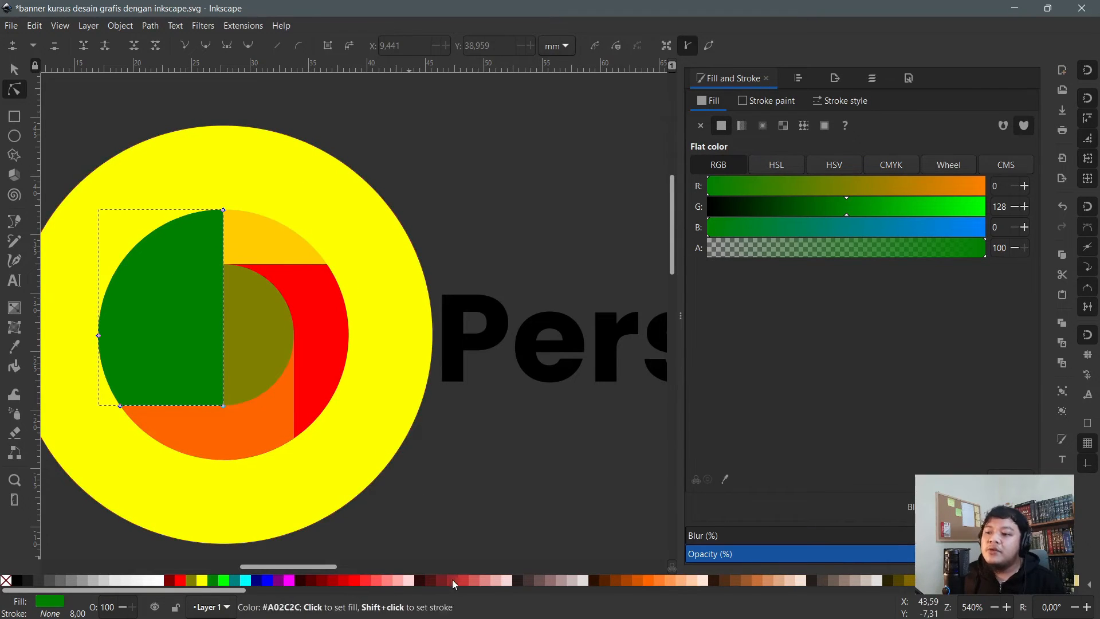
pyautogui.click(454, 584)
pyautogui.keyDown('shift'); pyautogui.click(342, 178); pyautogui.keyUp('shift')
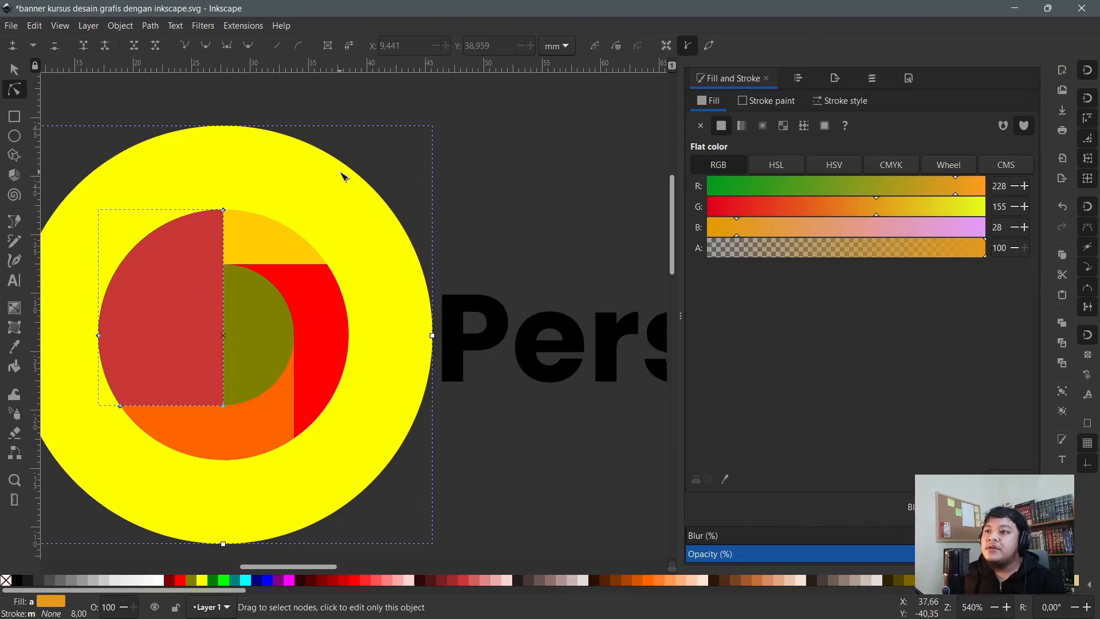
pyautogui.press('s')
pyautogui.press(']')
pyautogui.press(']')
pyautogui.press(']')
pyautogui.press(']')
pyautogui.press(']')
pyautogui.press(']')
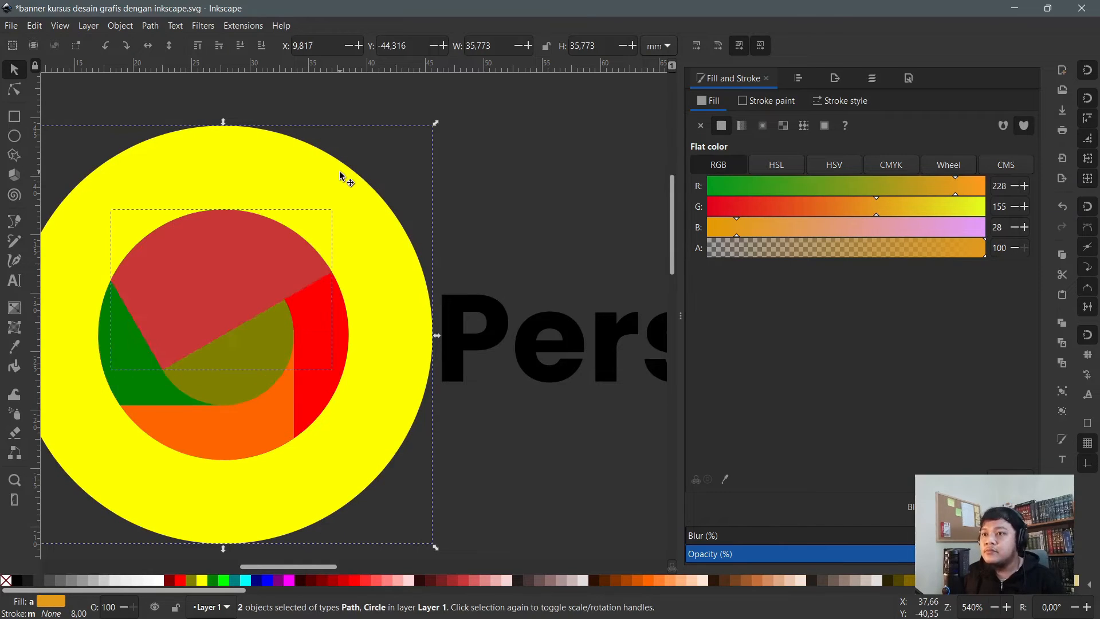
# - Lower the dark red top half-disc beneath the olive centre circle
pyautogui.click(491, 166)
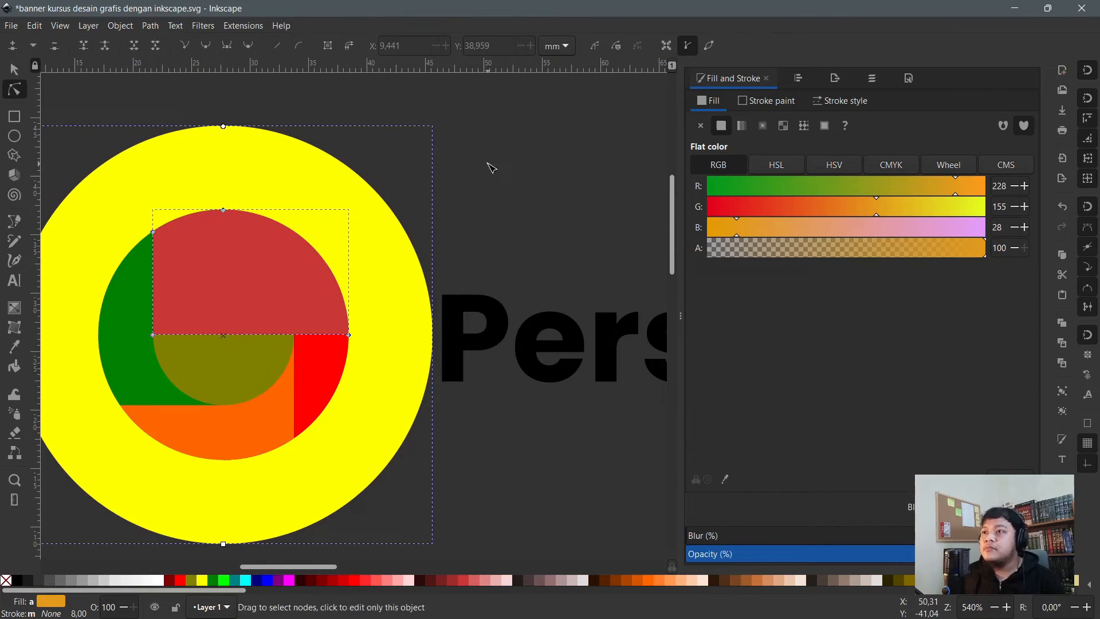
pyautogui.click(272, 259)
pyautogui.press('pagedown')
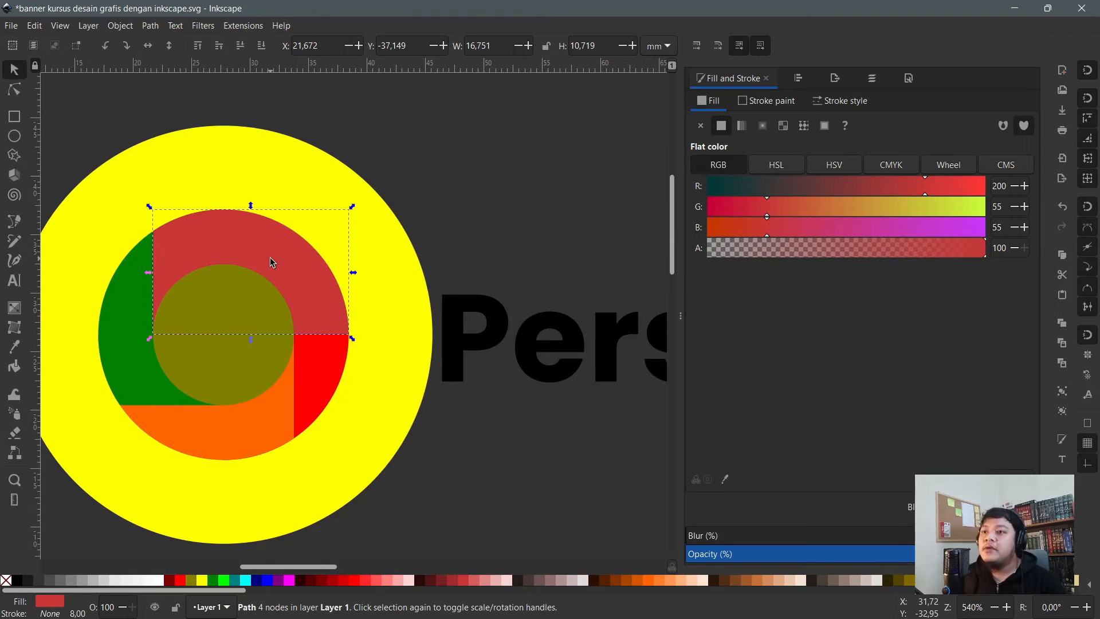
pyautogui.press('n')
pyautogui.click(261, 437)
# - Test-move the orange and dark red shapes aside, undoing both moves
pyautogui.press('s')
pyautogui.moveTo(260, 434); pyautogui.dragTo(291, 508)
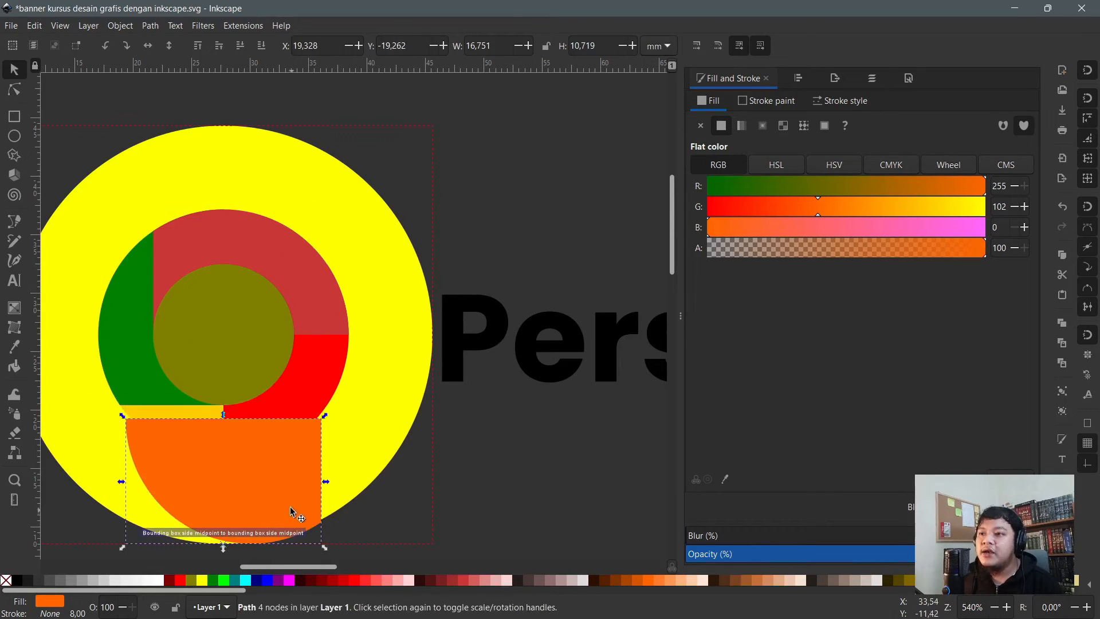
pyautogui.hotkey('ctrl', 'z')
pyautogui.press('n')
pyautogui.click(289, 260)
pyautogui.press('s')
pyautogui.moveTo(298, 286); pyautogui.dragTo(336, 179)
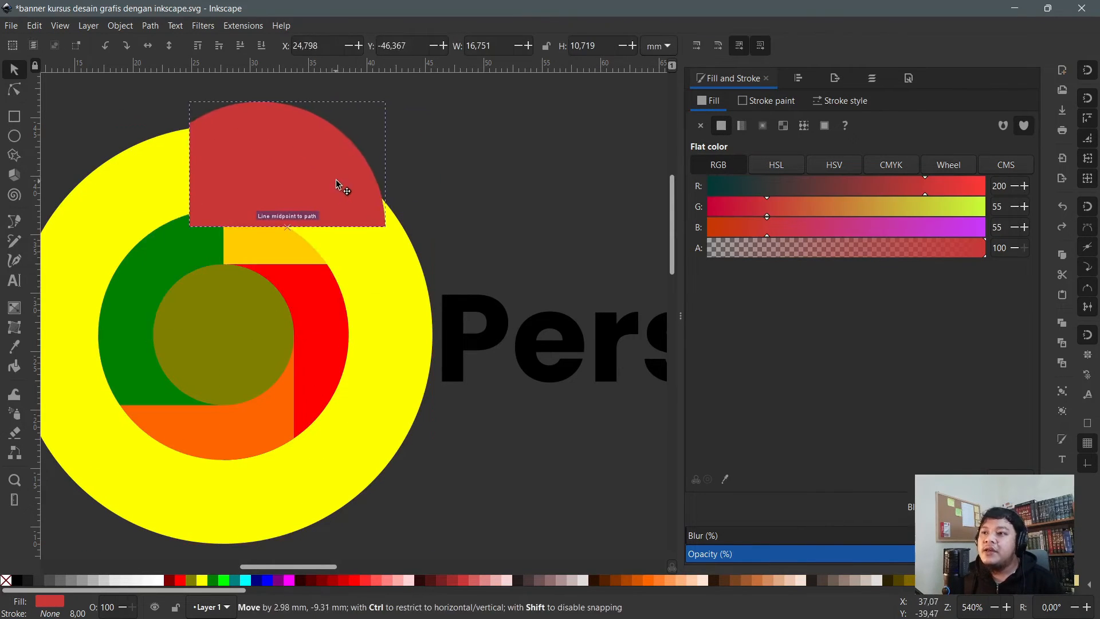
pyautogui.hotkey('ctrl', 'z')
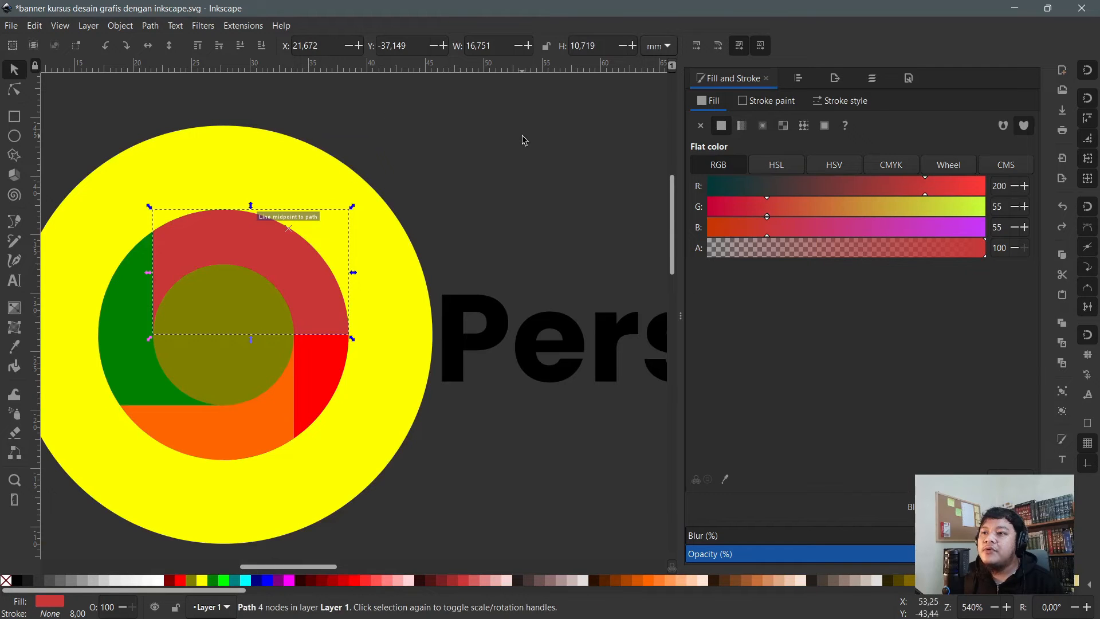
# - Bring the bright red right half-disc to the front
pyautogui.click(521, 136)
pyautogui.scroll(-2, 271, 318)
pyautogui.scroll(2, 272, 319)
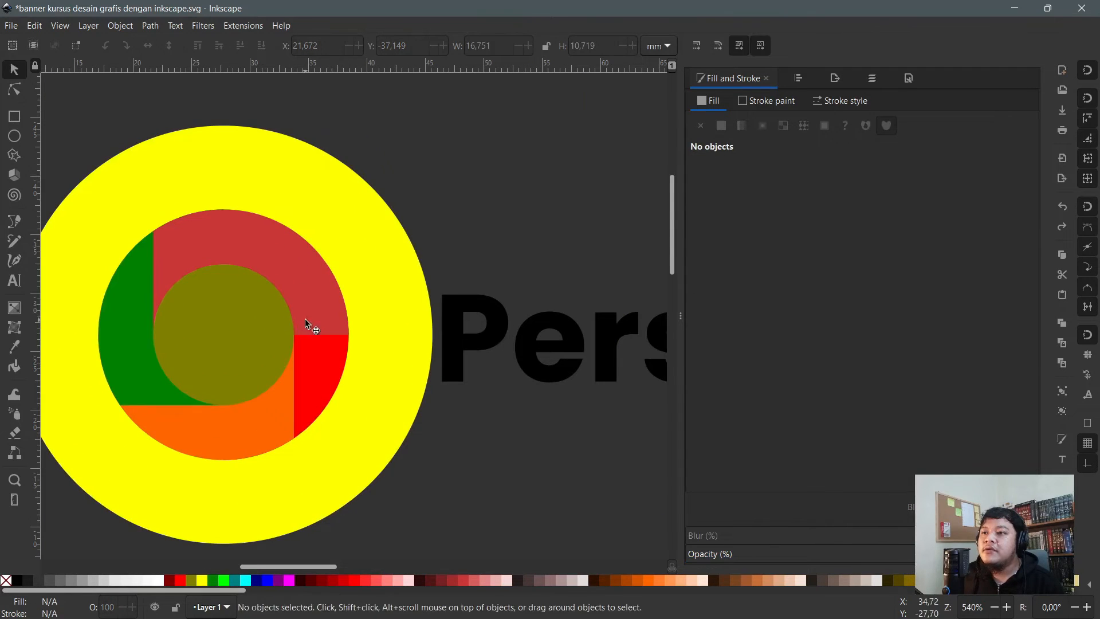
pyautogui.press('n')
pyautogui.click(306, 269)
pyautogui.click(333, 378)
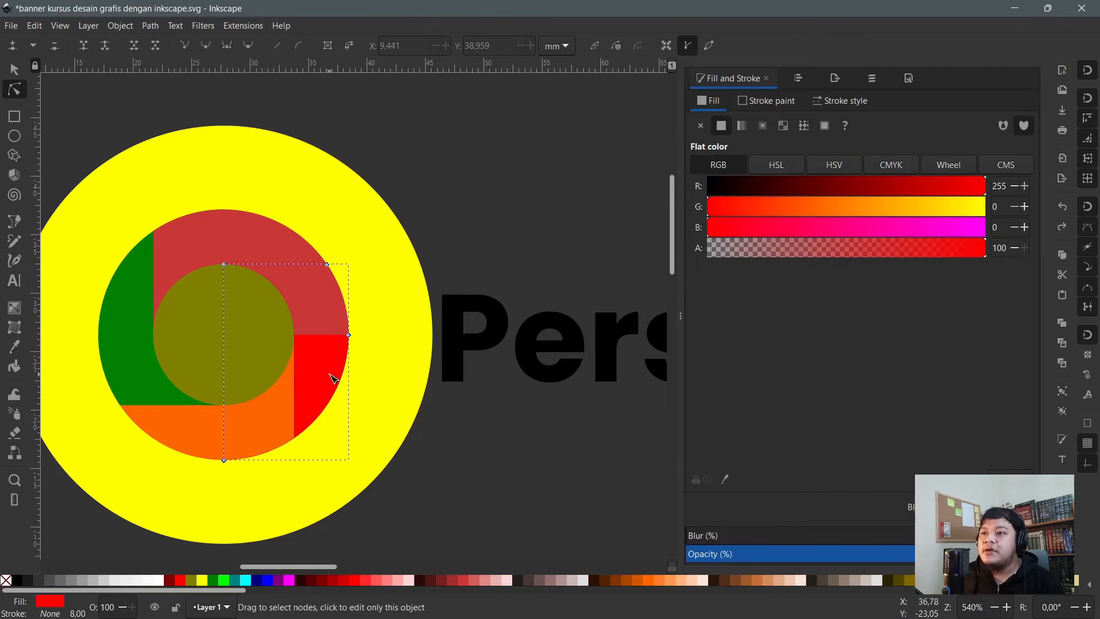
pyautogui.press('Home')
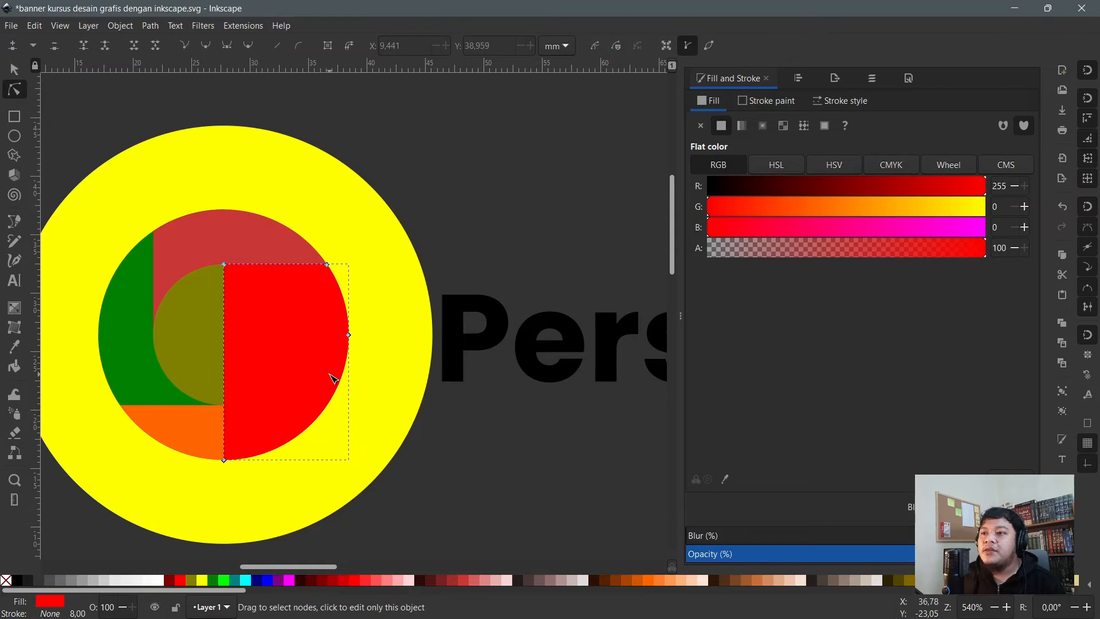
# - Subtract the dark red top shape from the red half-disc with Path > Difference
pyautogui.keyDown('shift'); pyautogui.click(252, 243); pyautogui.keyUp('shift')
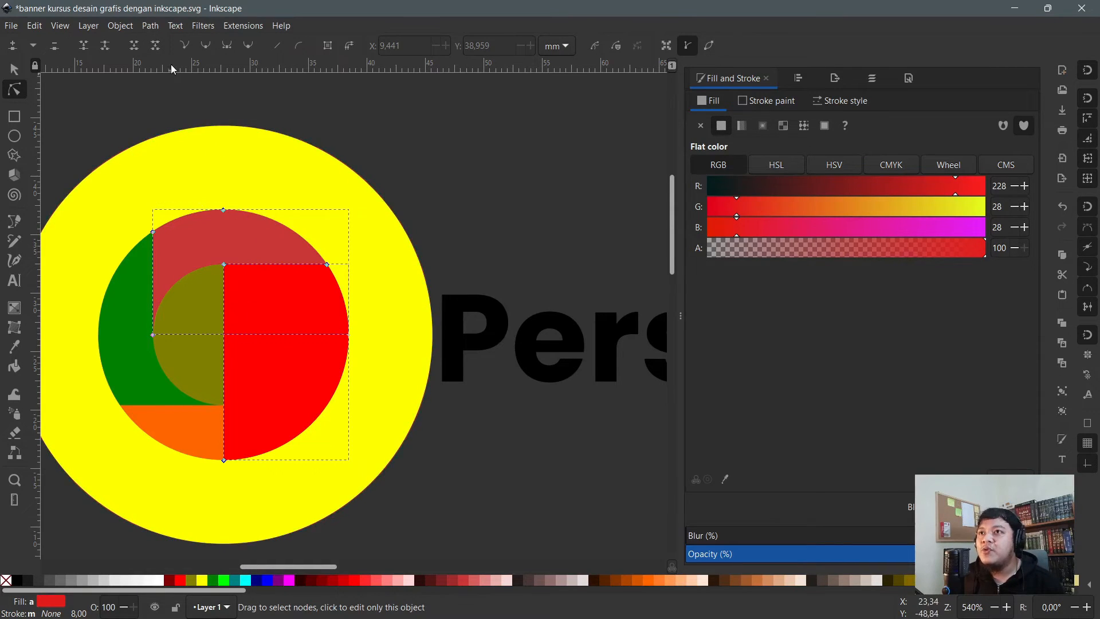
pyautogui.click(150, 25)
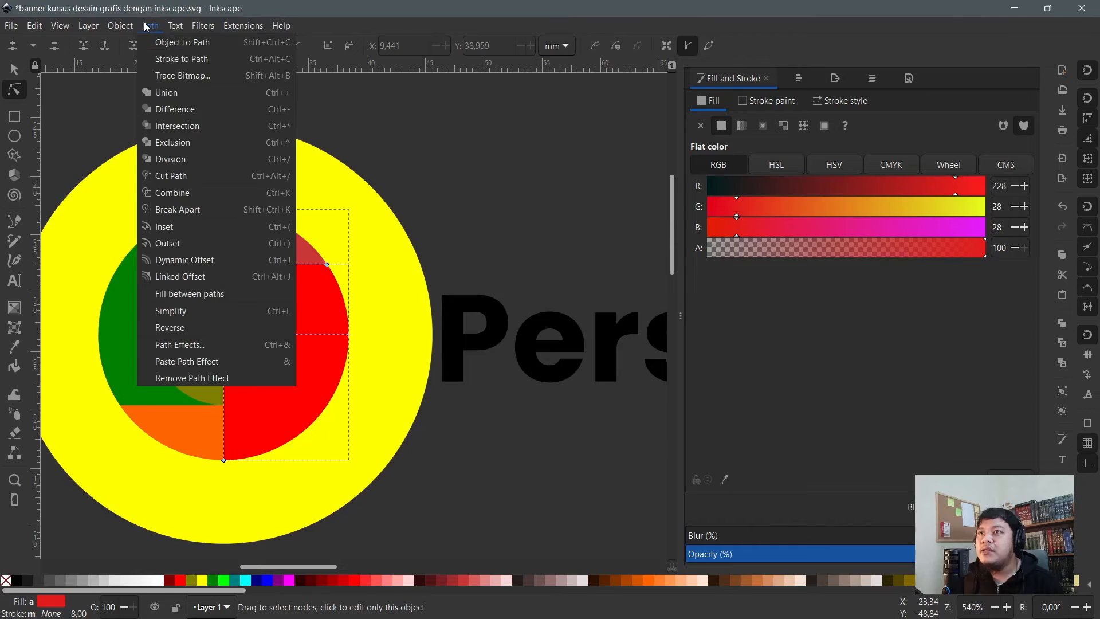
pyautogui.click(179, 109)
pyautogui.click(473, 143)
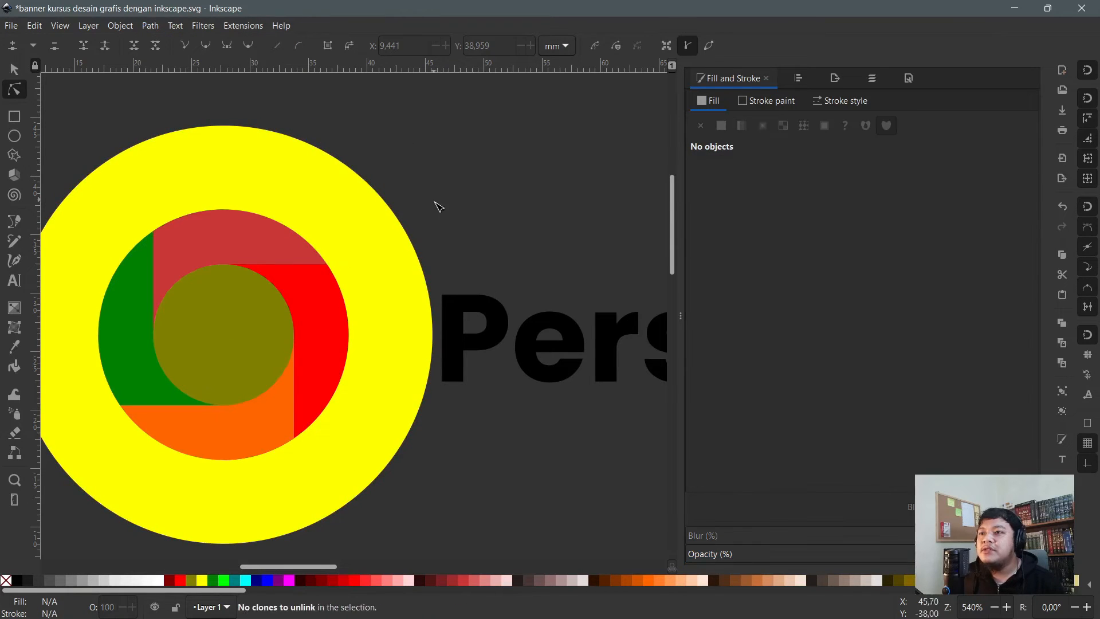
pyautogui.scroll(-4, 487, 216)
pyautogui.scroll(2, 493, 271)
pyautogui.click(421, 163)
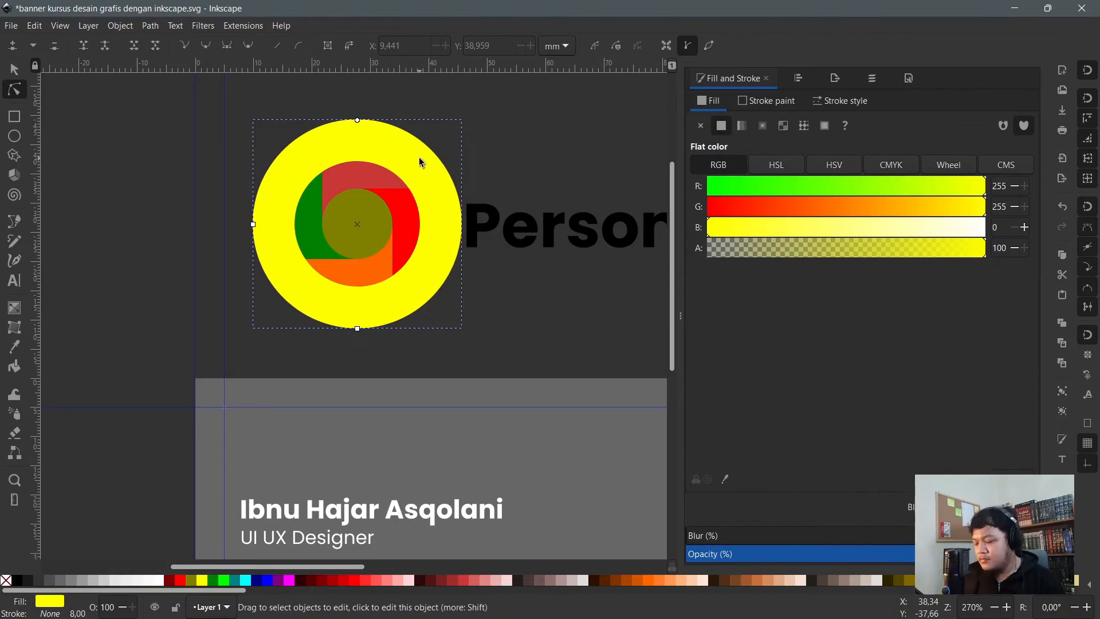
# - Delete the yellow helper circle
pyautogui.press('s')
pyautogui.press('Delete')
pyautogui.scroll(4, 412, 265)
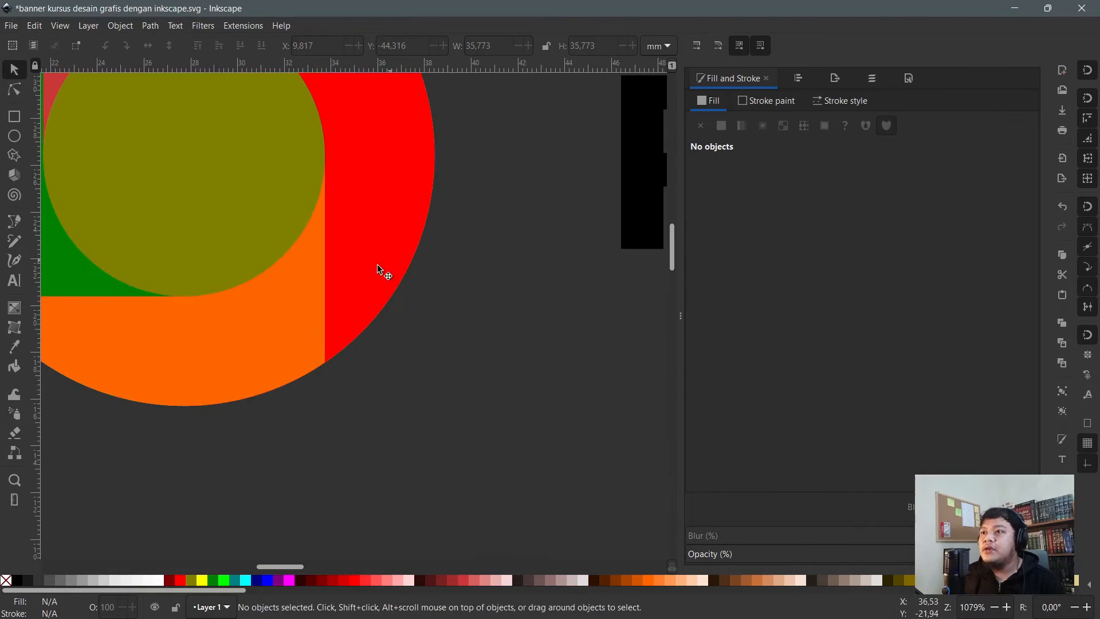
pyautogui.press('n')
pyautogui.scroll(-1, 344, 322)
pyautogui.scroll(2, 343, 332)
# - Recolour the orange bottom piece bright green #00D455 from the palette
pyautogui.click(315, 442)
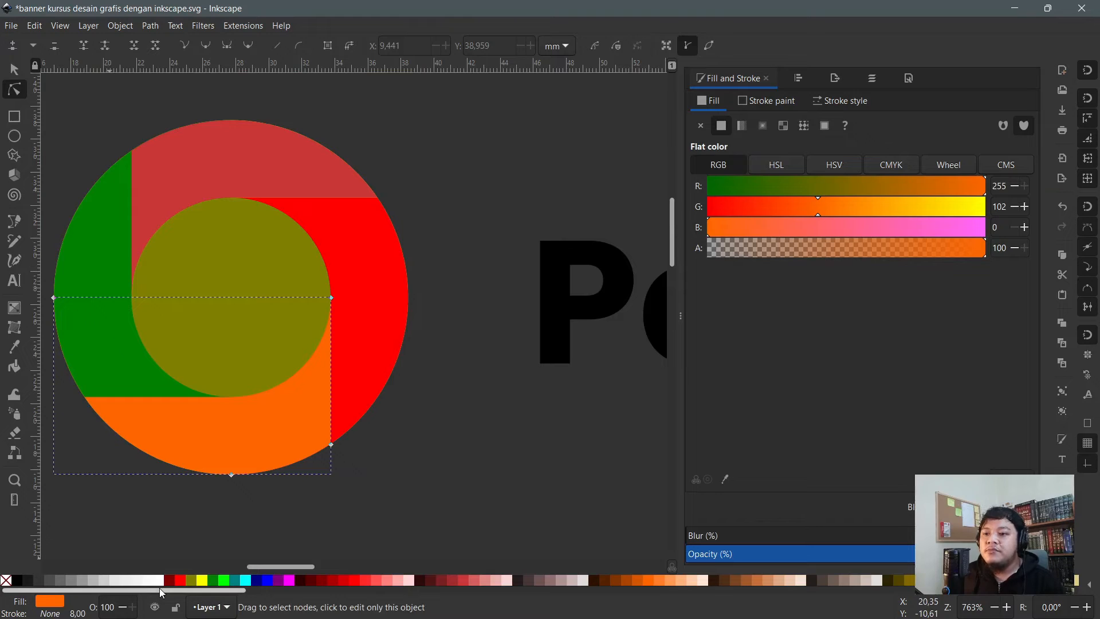
pyautogui.moveTo(159, 590); pyautogui.dragTo(516, 593)
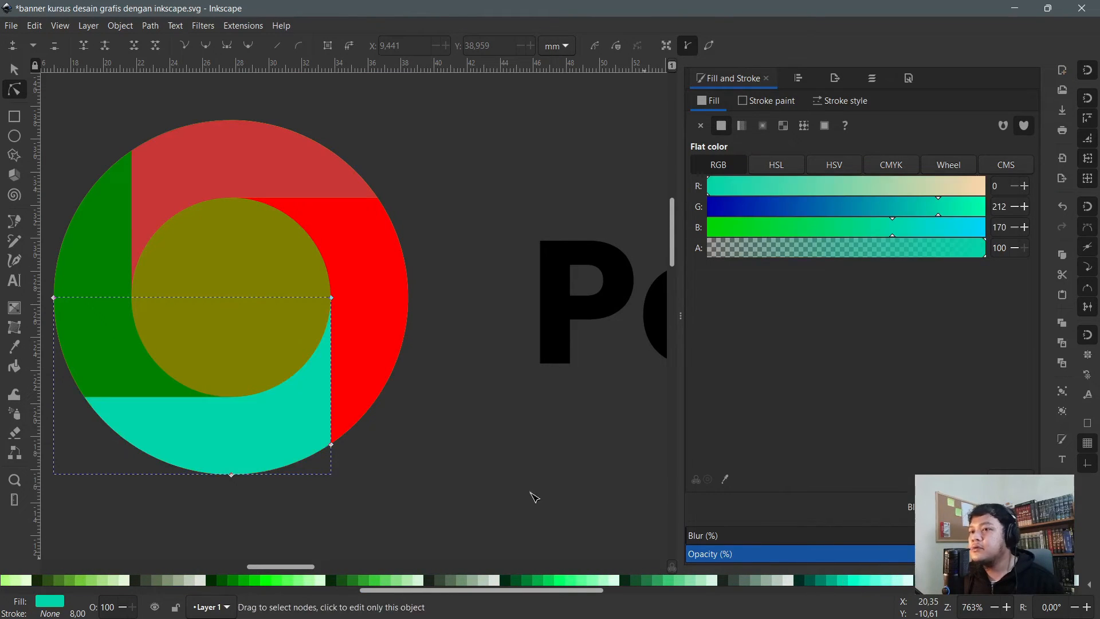
pyautogui.click(843, 578)
pyautogui.click(549, 577)
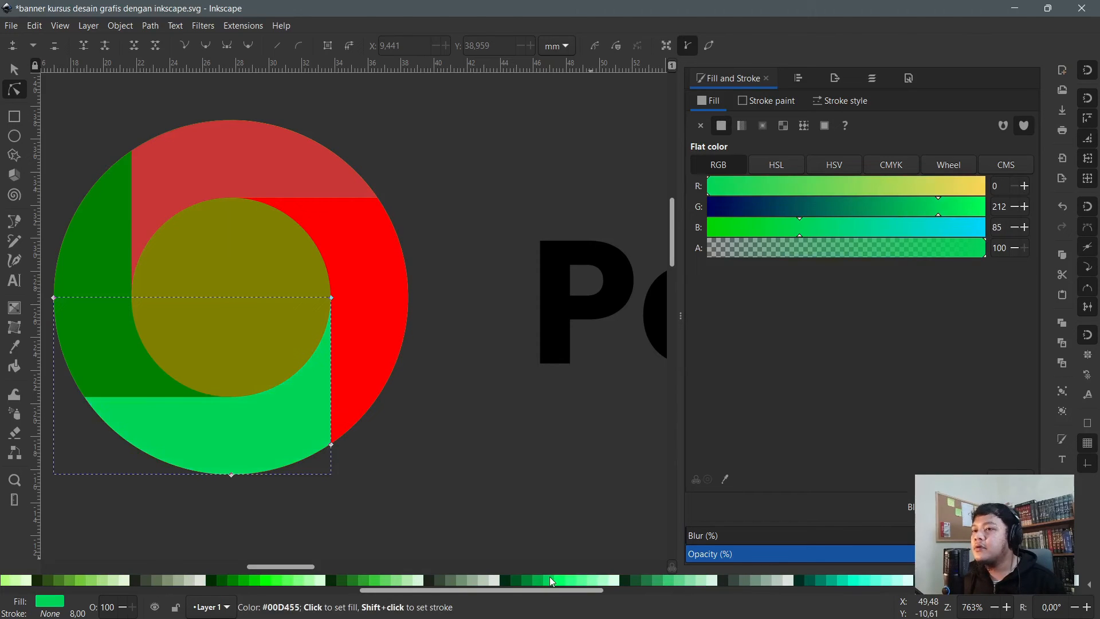
pyautogui.moveTo(430, 591); pyautogui.dragTo(554, 612)
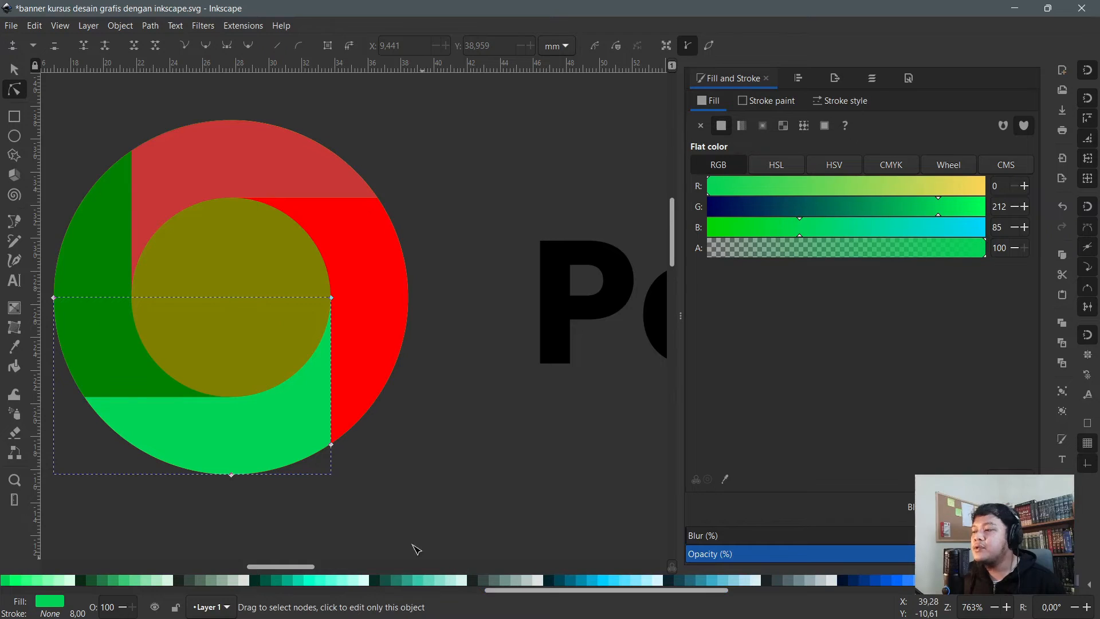
# - Give the bottom piece a horizontal green-to-blue linear gradient
pyautogui.click(14, 308)
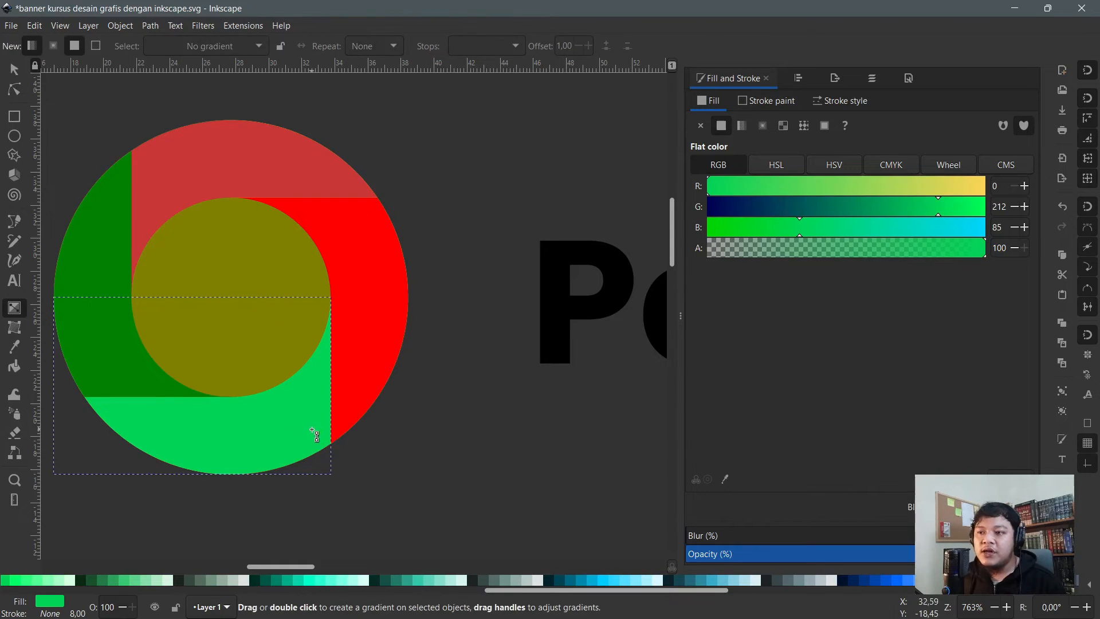
pyautogui.moveTo(311, 429); pyautogui.dragTo(96, 413)
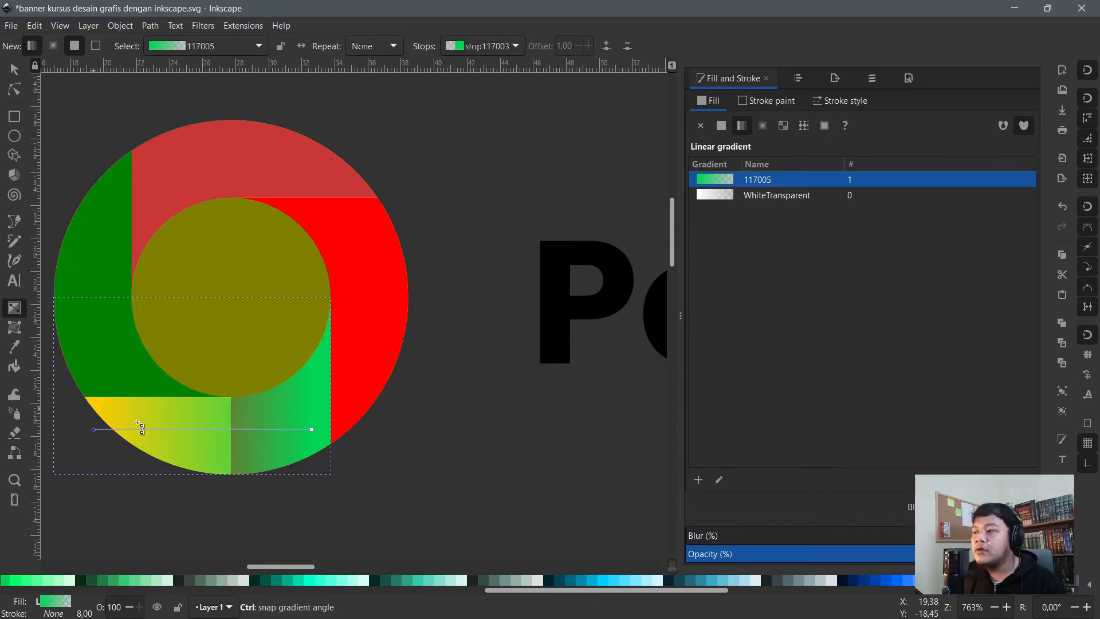
pyautogui.click(879, 584)
pyautogui.press('n')
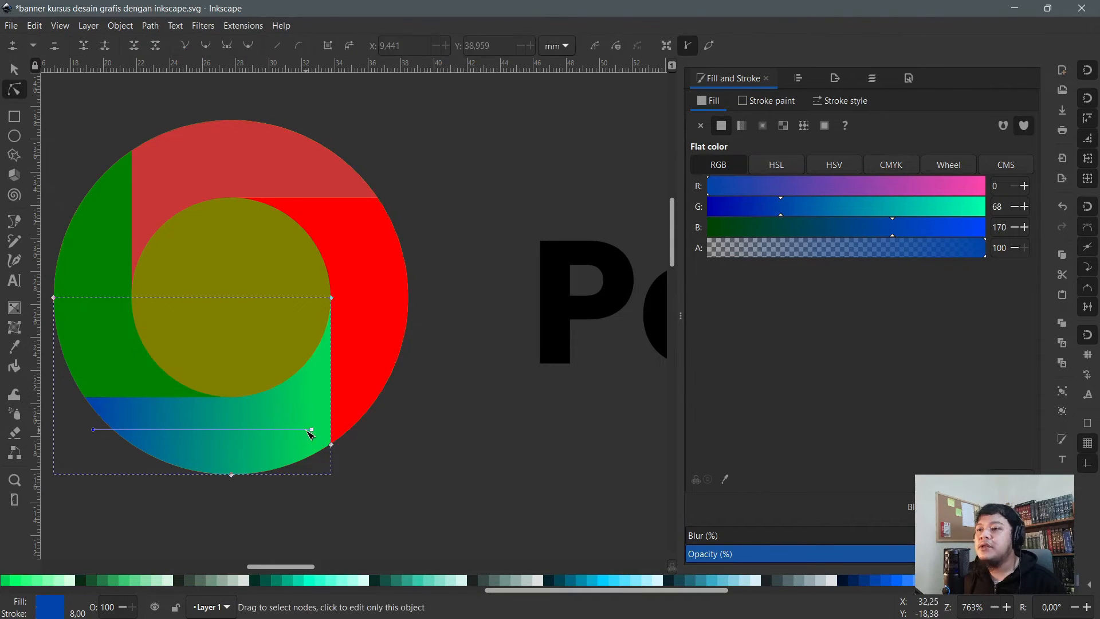
pyautogui.moveTo(311, 429); pyautogui.dragTo(376, 429)
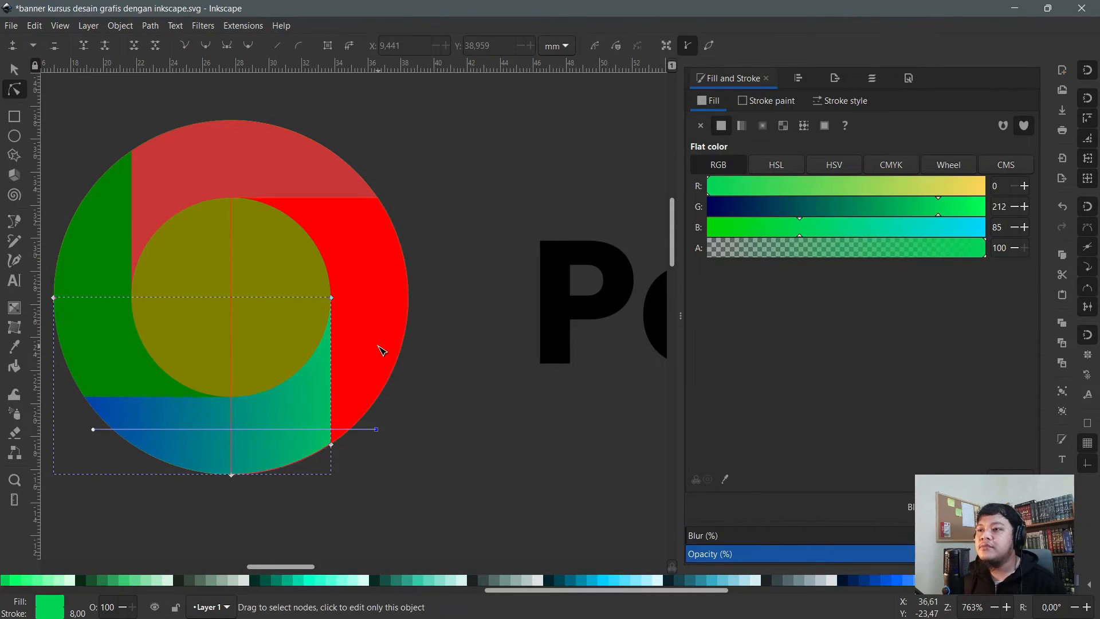
pyautogui.click(378, 345)
pyautogui.click(320, 395)
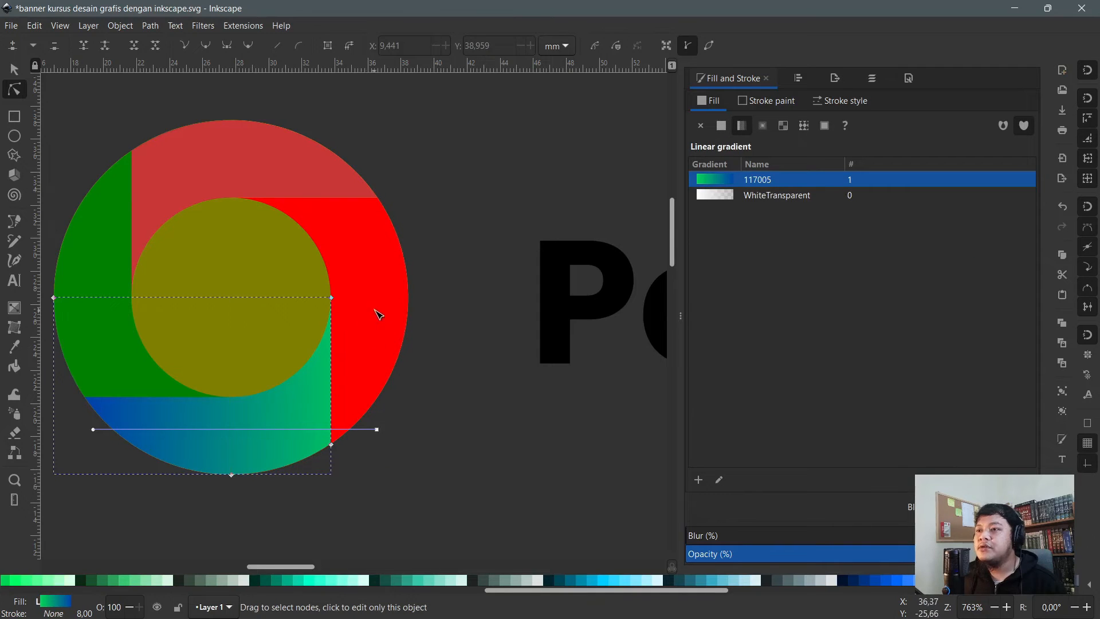
# - Make the right piece green with a vertical gradient fading to dark blue
pyautogui.click(380, 273)
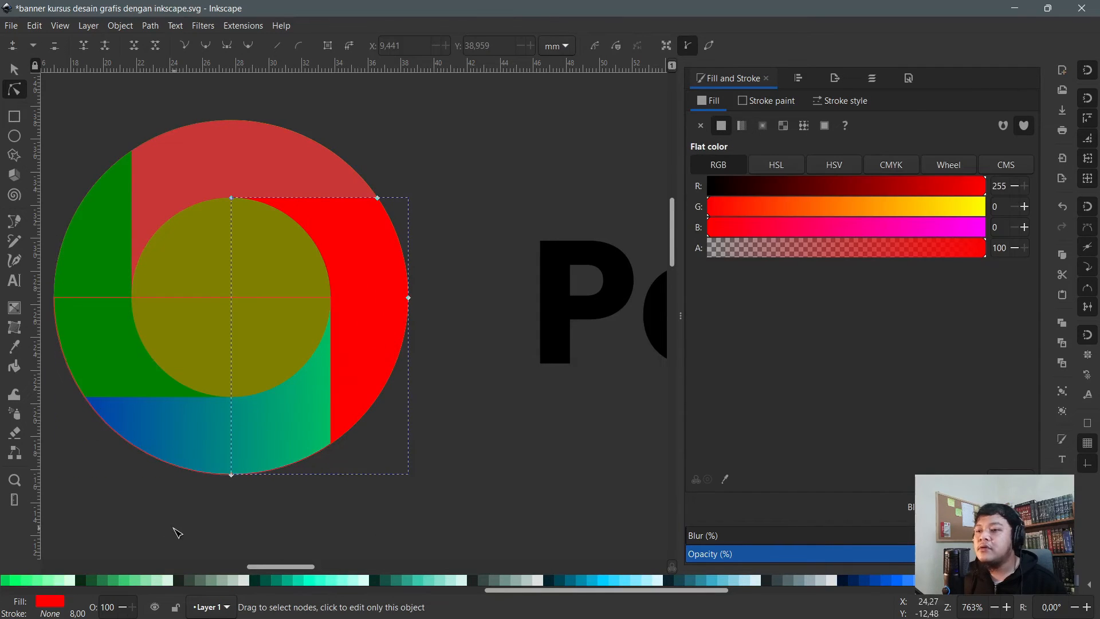
pyautogui.click(5, 580)
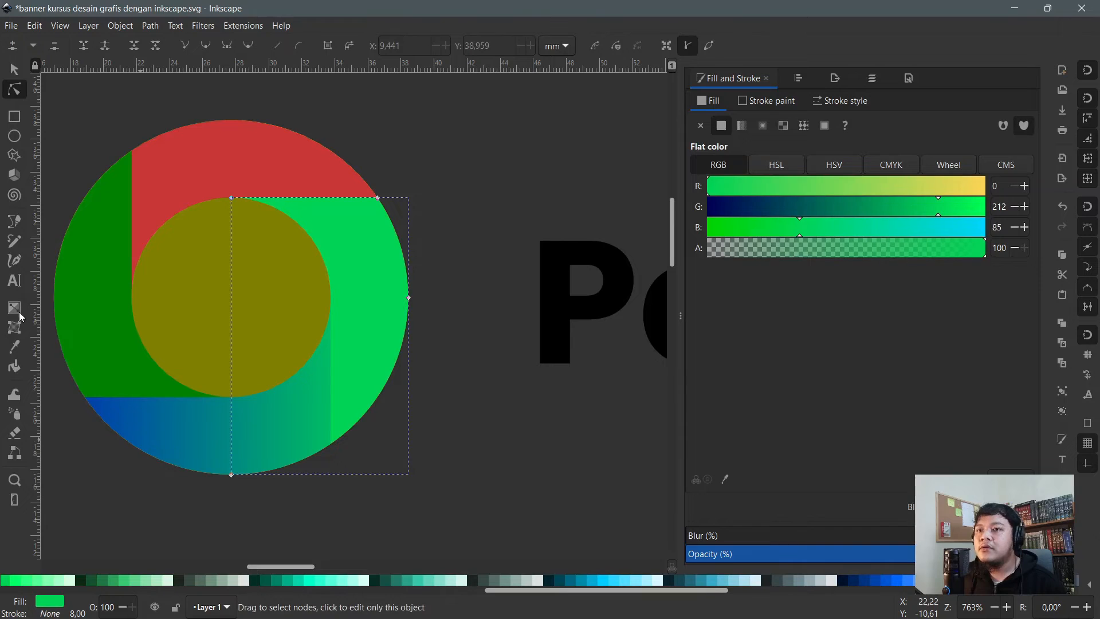
pyautogui.click(19, 315)
pyautogui.moveTo(369, 253); pyautogui.dragTo(368, 387)
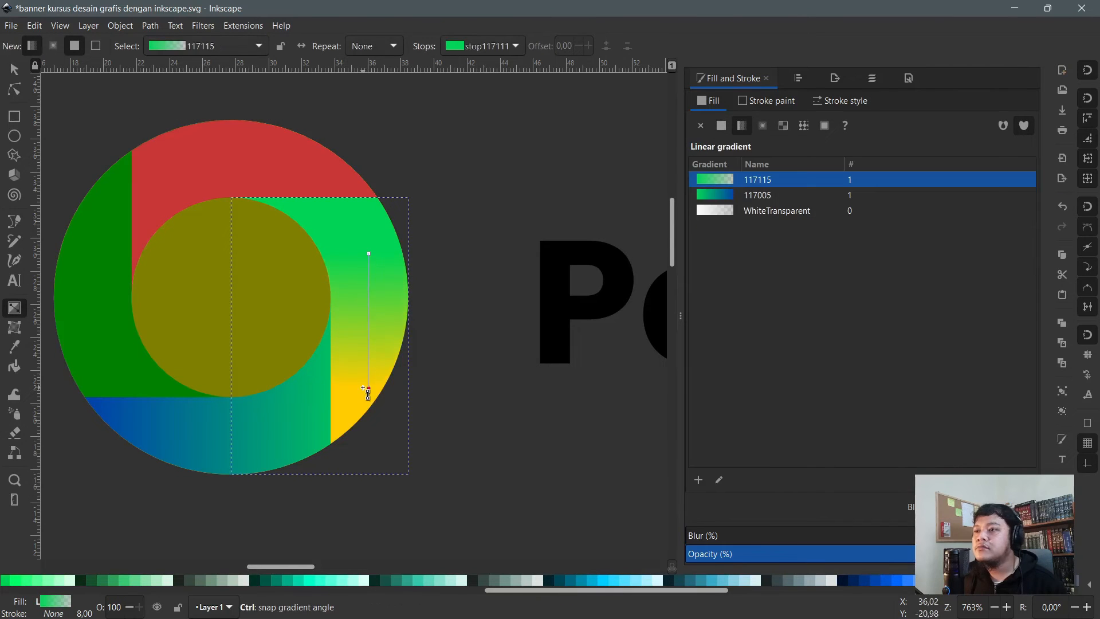
pyautogui.click(861, 579)
# - Make the top piece green with a horizontal gradient ending in blue
pyautogui.click(162, 174)
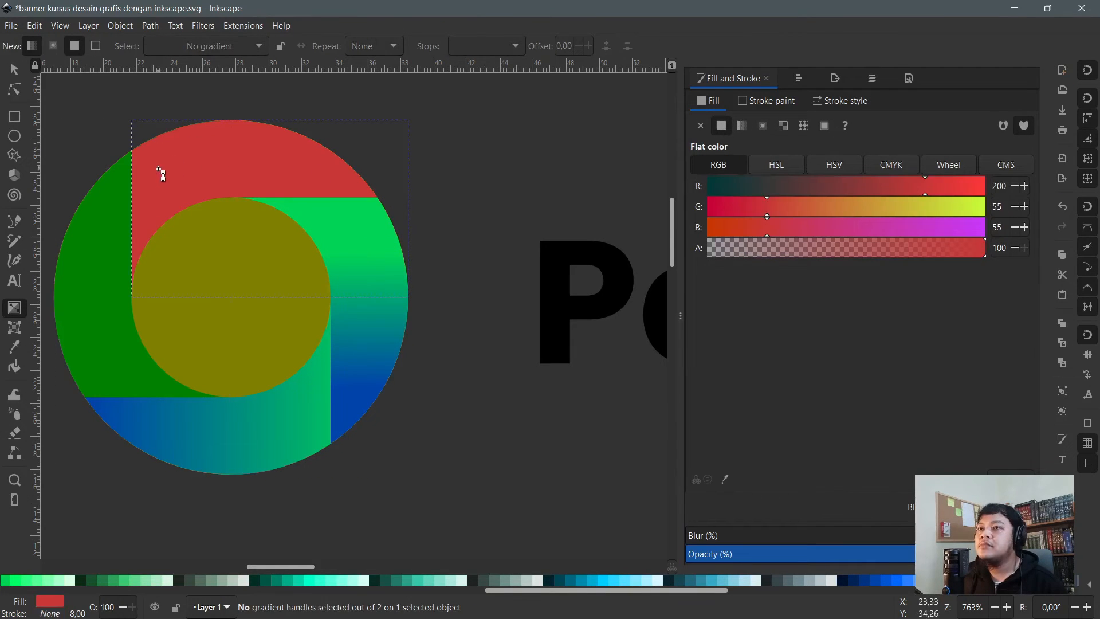
pyautogui.click(18, 580)
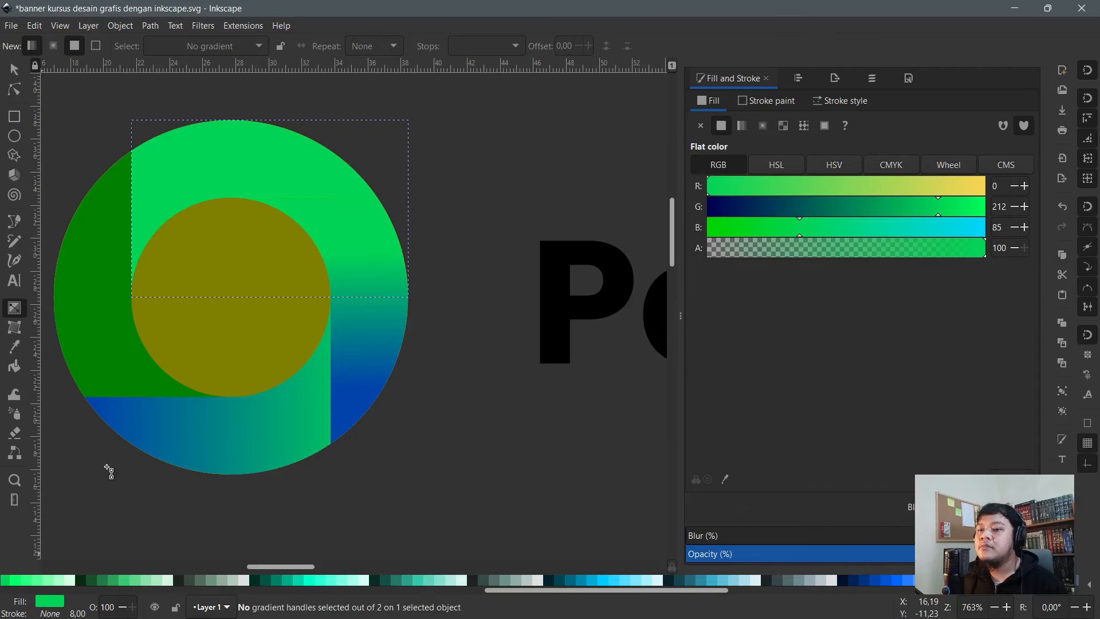
pyautogui.moveTo(167, 155); pyautogui.dragTo(319, 174)
pyautogui.click(322, 154)
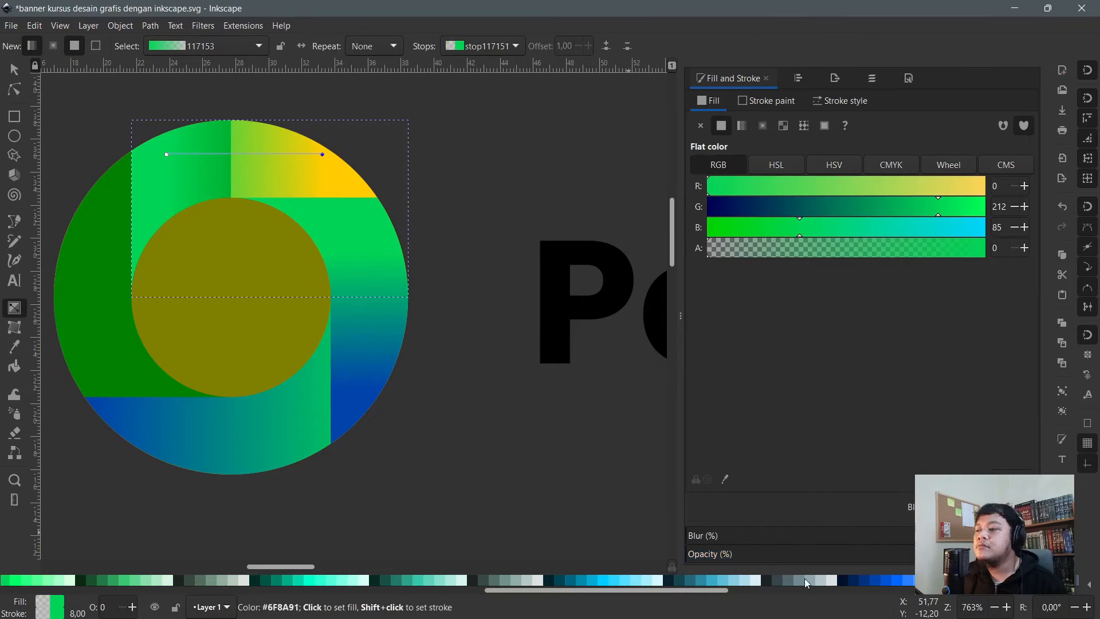
pyautogui.click(877, 580)
# - Add an upward gradient to the left piece with a blue top stop
pyautogui.click(103, 347)
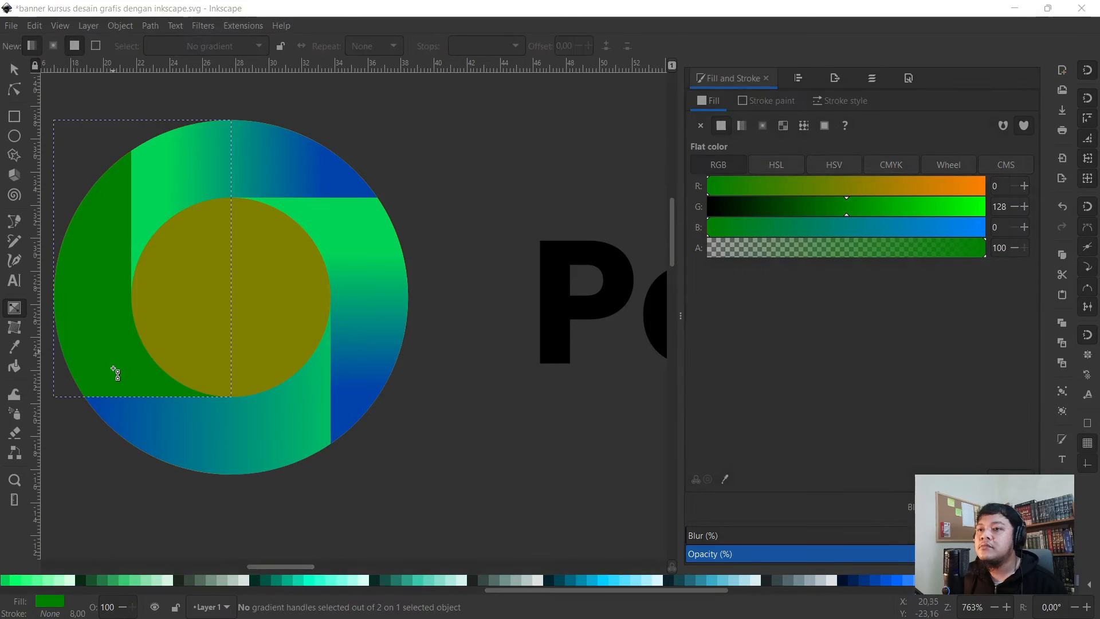
pyautogui.moveTo(116, 309); pyautogui.dragTo(118, 278)
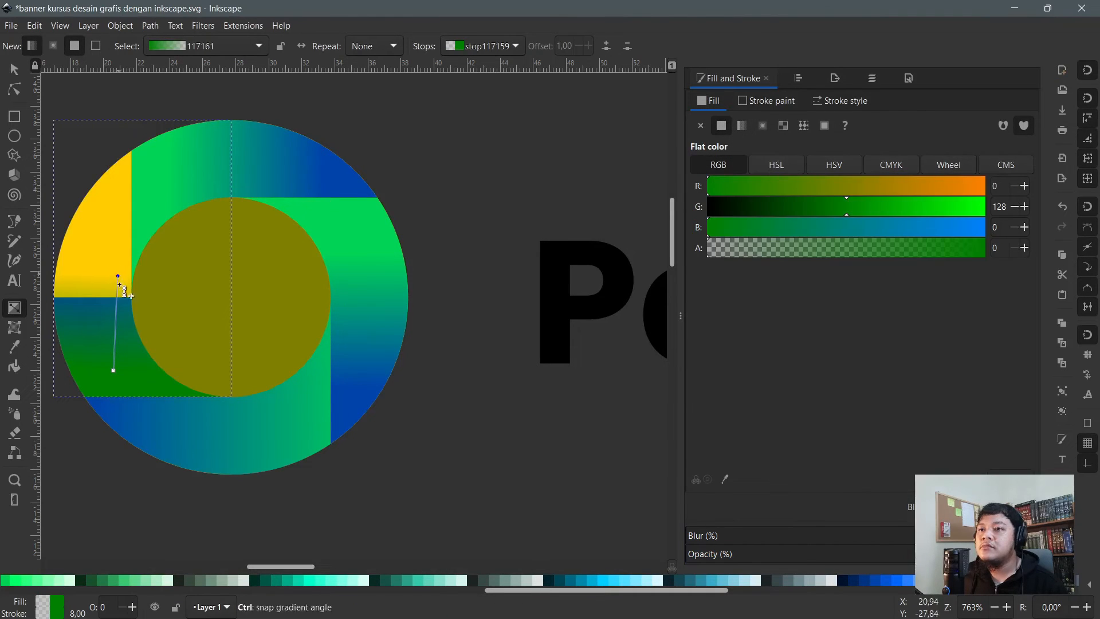
pyautogui.hotkey('ctrl', 'z')
pyautogui.moveTo(113, 356); pyautogui.dragTo(109, 227)
pyautogui.click(112, 210)
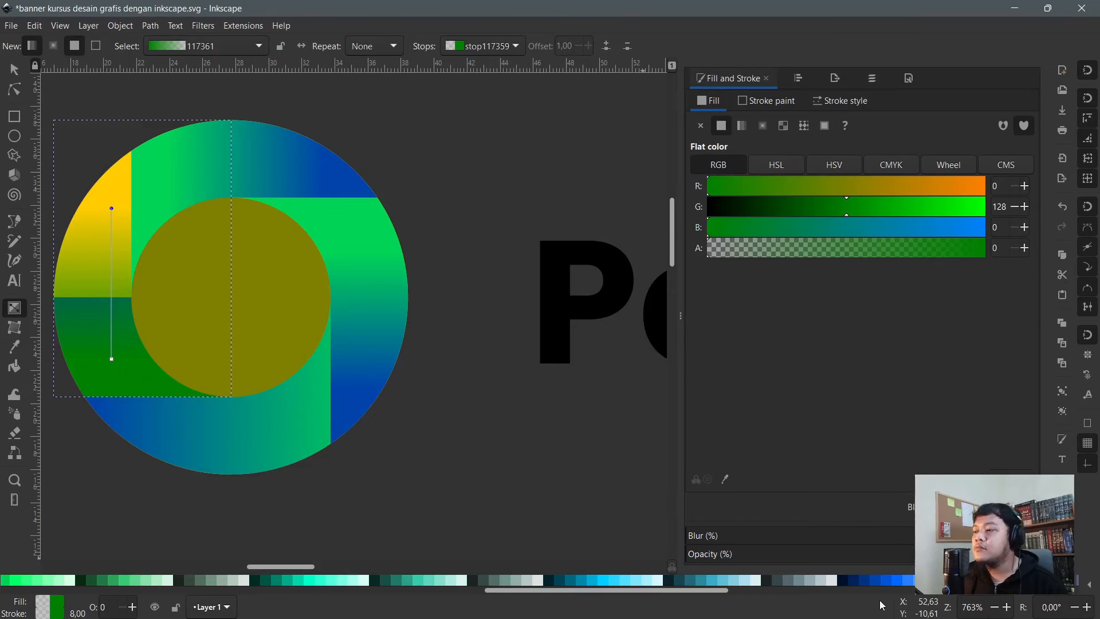
pyautogui.click(878, 580)
# - Redo the left piece as green with a vertical gradient to dark blue at top
pyautogui.press('n')
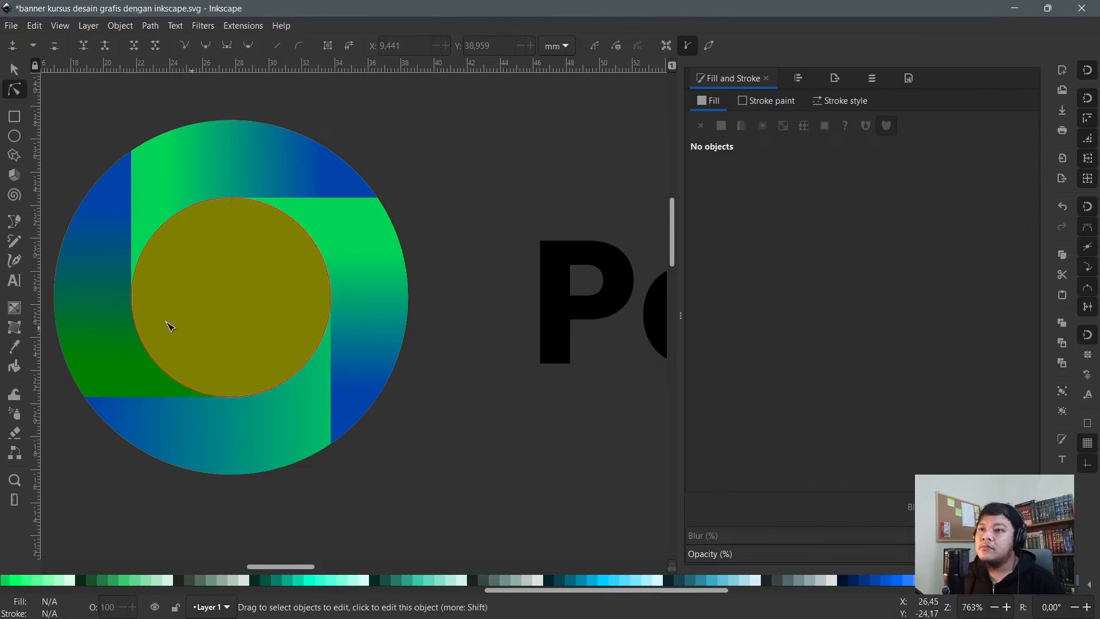
pyautogui.click(90, 304)
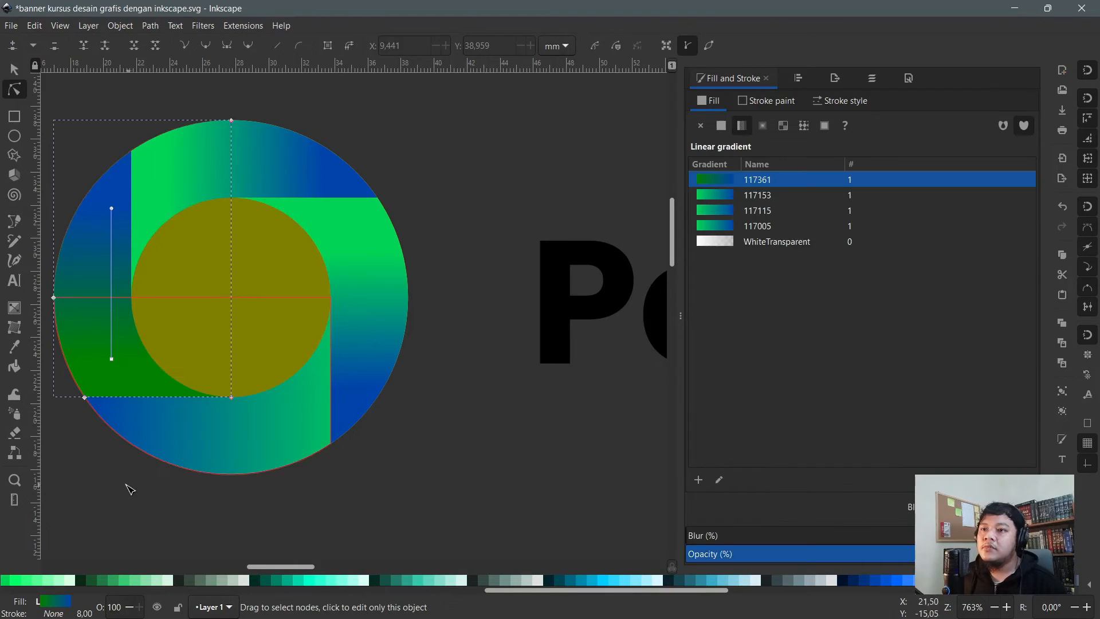
pyautogui.click(5, 582)
pyautogui.click(15, 308)
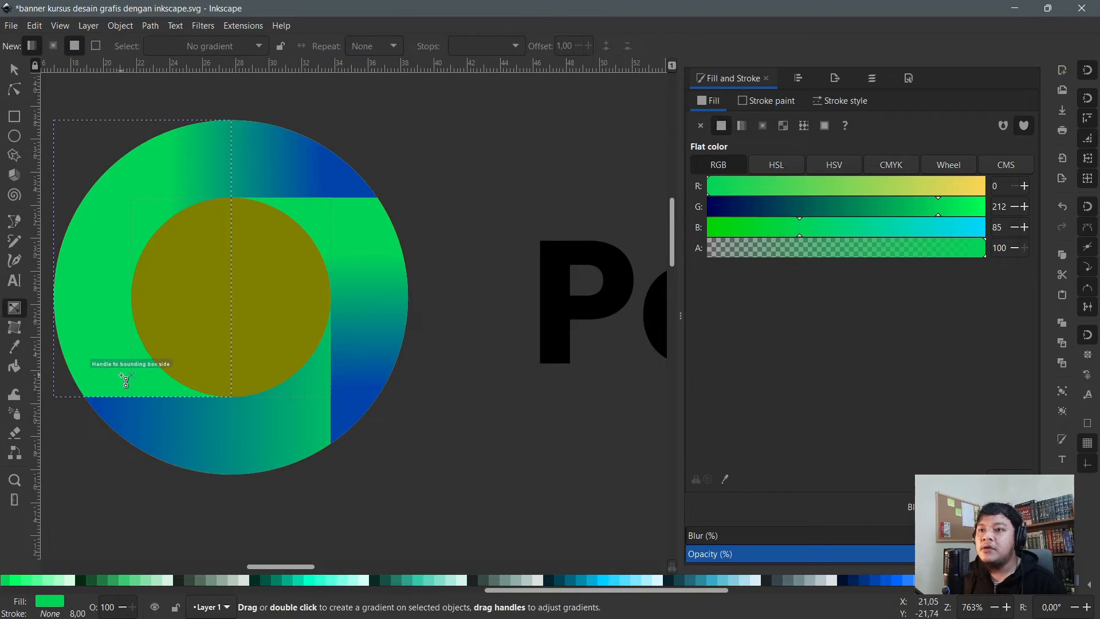
pyautogui.moveTo(119, 374); pyautogui.dragTo(120, 205)
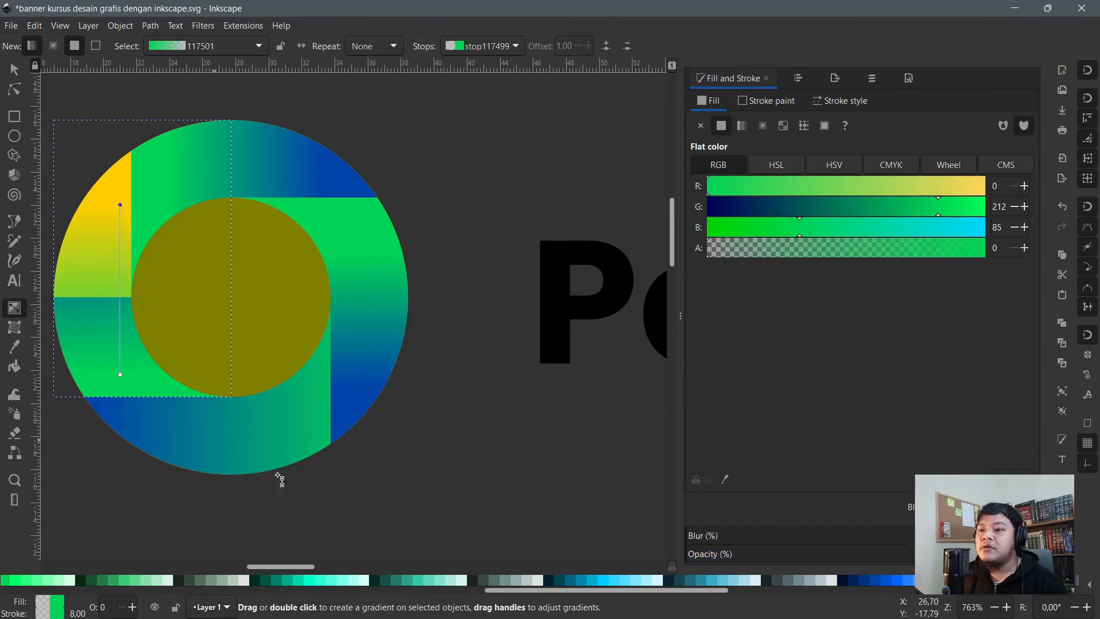
pyautogui.click(849, 579)
pyautogui.press('n')
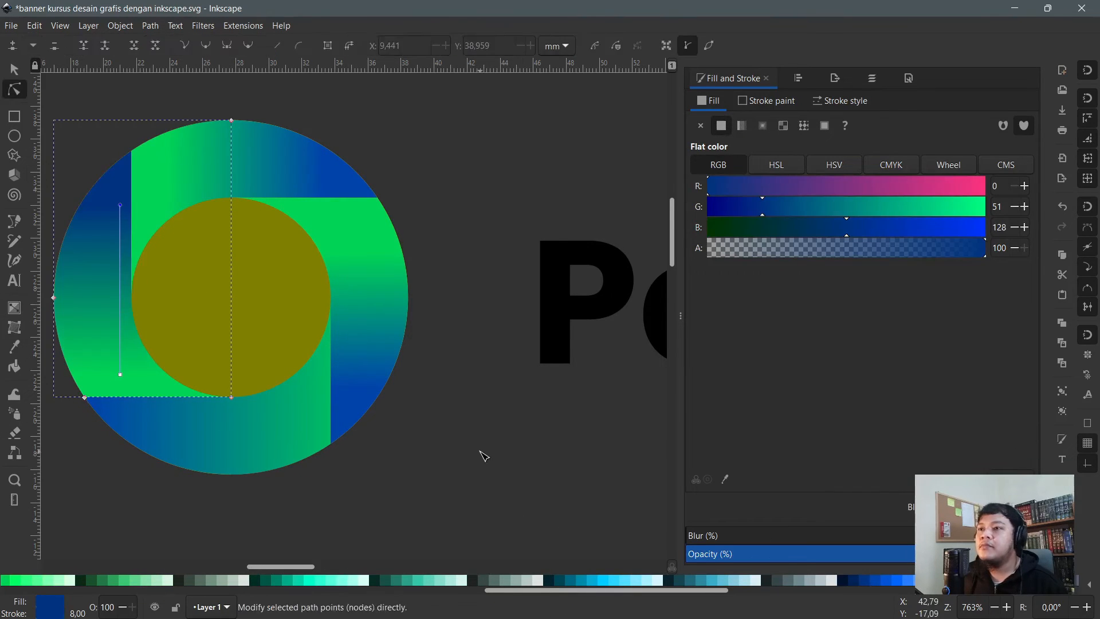
pyautogui.click(484, 455)
pyautogui.scroll(-2, 412, 435)
pyautogui.click(368, 373)
# - Fill the olive centre circle white
pyautogui.scroll(1, 370, 378)
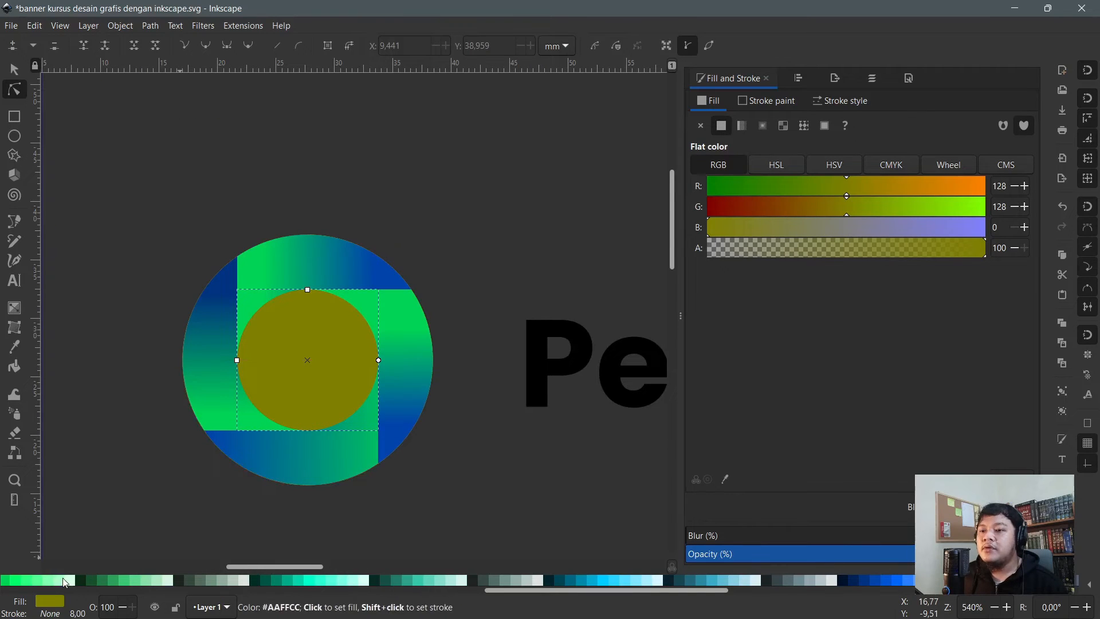
pyautogui.hscroll(-5, 67, 583)
pyautogui.click(156, 580)
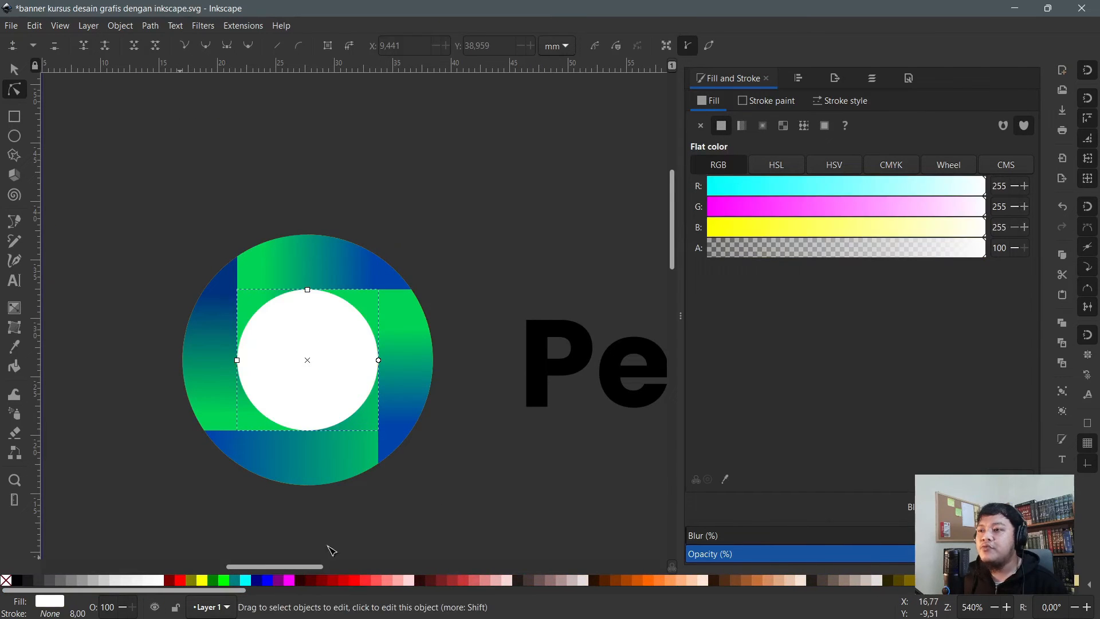
pyautogui.click(463, 472)
pyautogui.scroll(-2, 464, 471)
pyautogui.scroll(4, 478, 459)
pyautogui.scroll(-2, 398, 355)
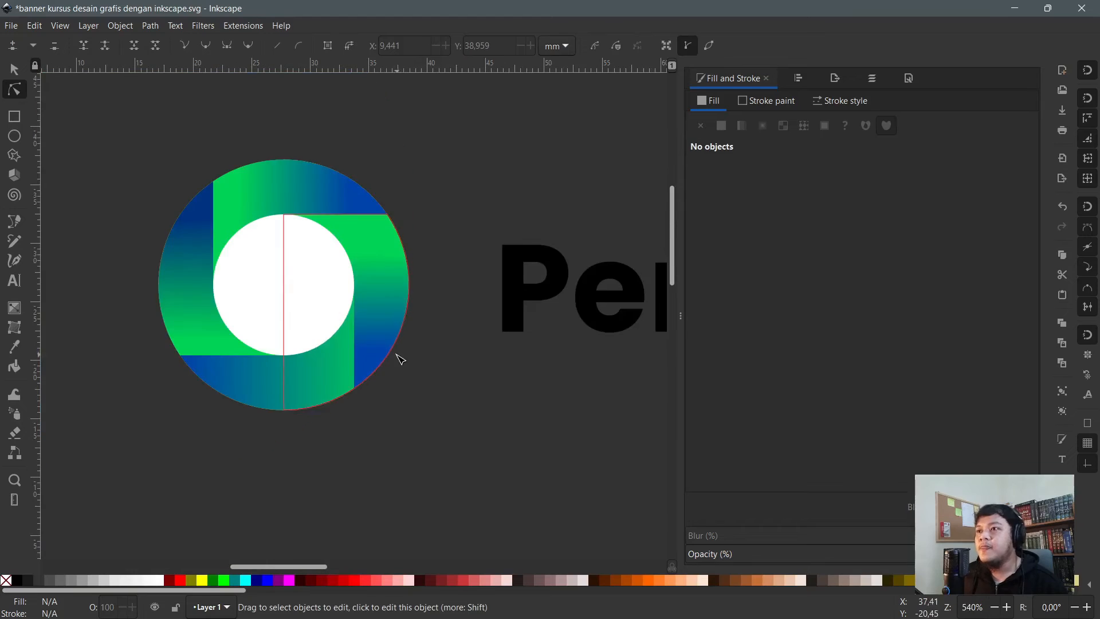
# - Give all four ring pieces a white outline, setting width 1 mm then 0.5 mm
pyautogui.click(385, 286)
pyautogui.keyDown('shift'); pyautogui.click(284, 183); pyautogui.keyUp('shift')
pyautogui.keyDown('shift'); pyautogui.click(184, 241); pyautogui.keyUp('shift')
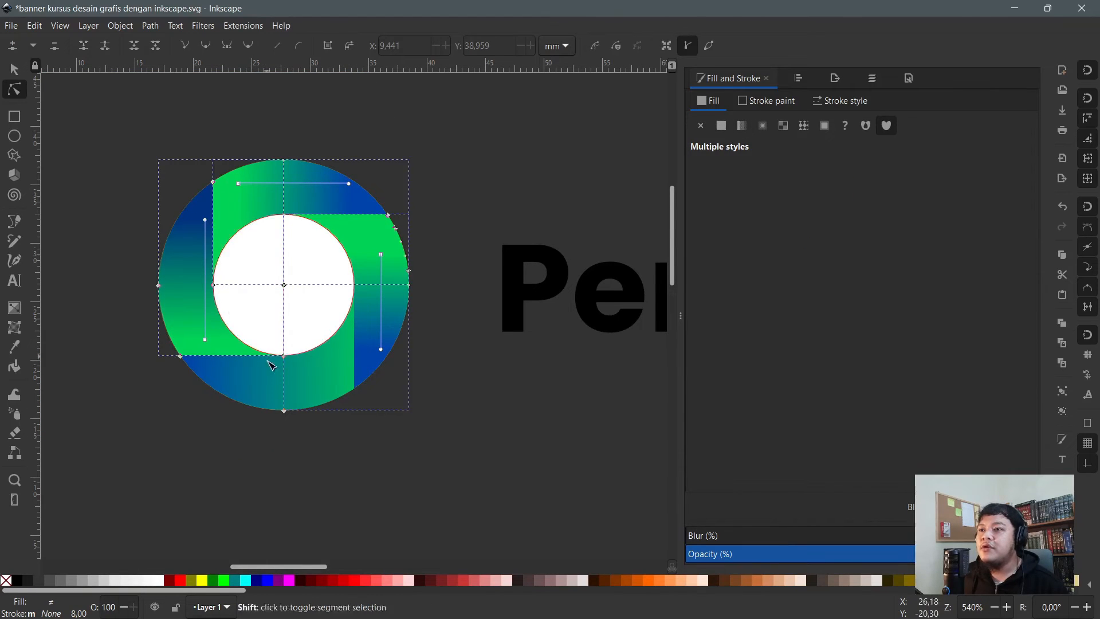
pyautogui.keyDown('shift'); pyautogui.click(272, 365); pyautogui.keyUp('shift')
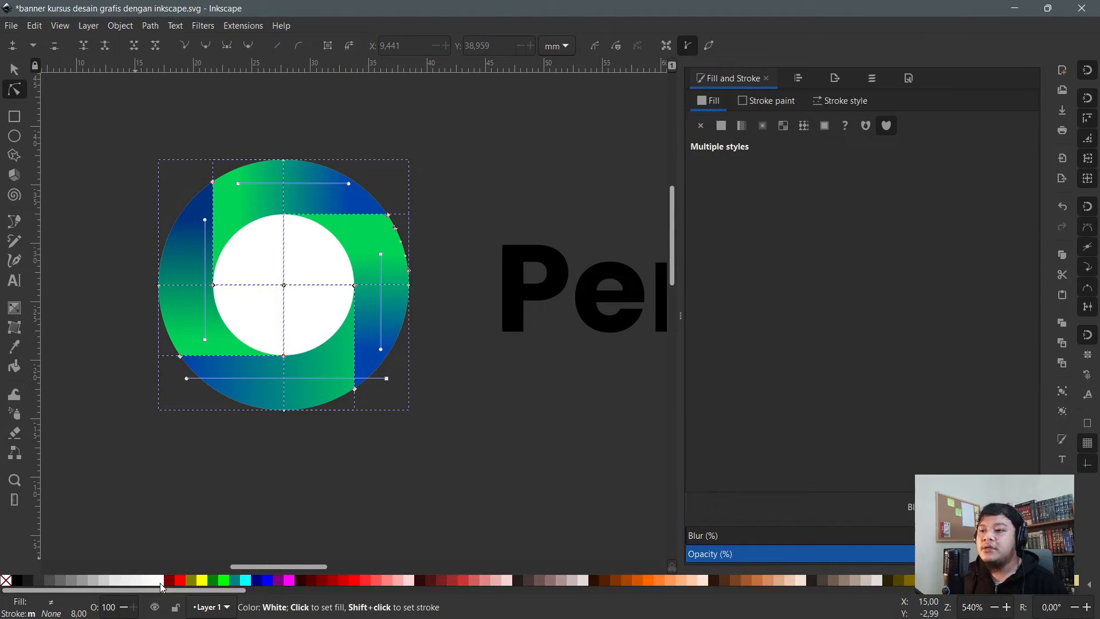
pyautogui.keyDown('shift'); pyautogui.click(161, 586); pyautogui.keyUp('shift')
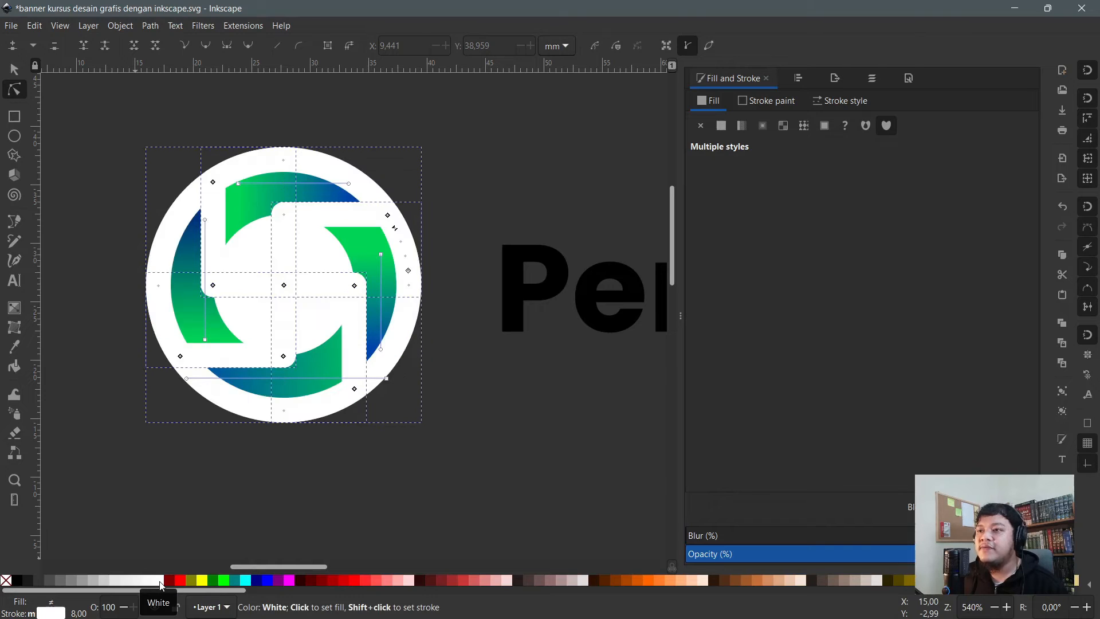
pyautogui.click(845, 102)
pyautogui.write('1')
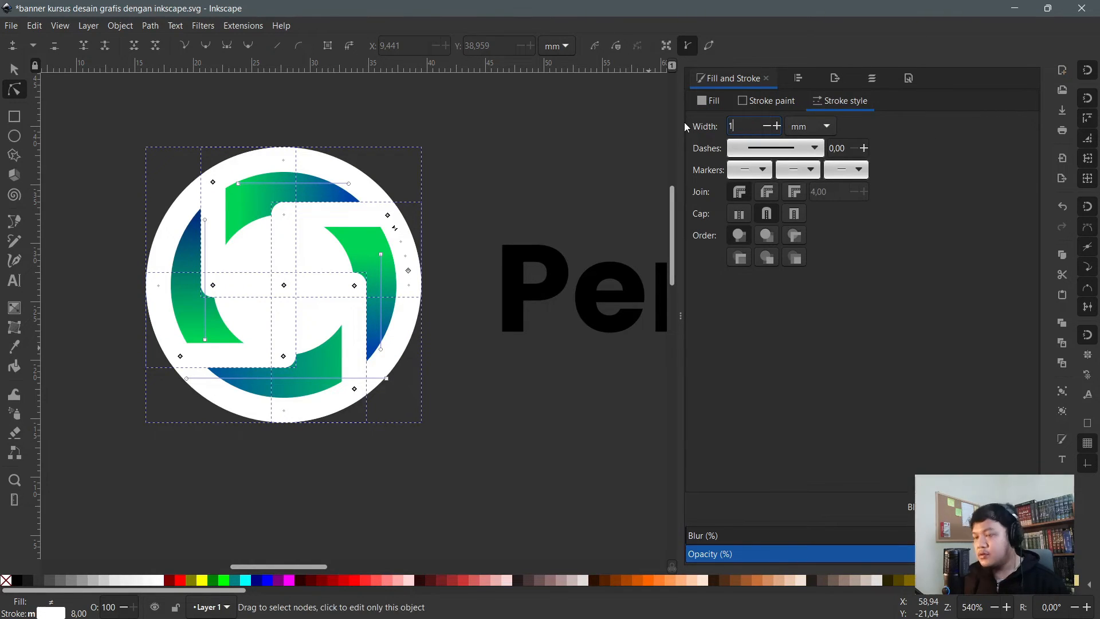
pyautogui.press('Return')
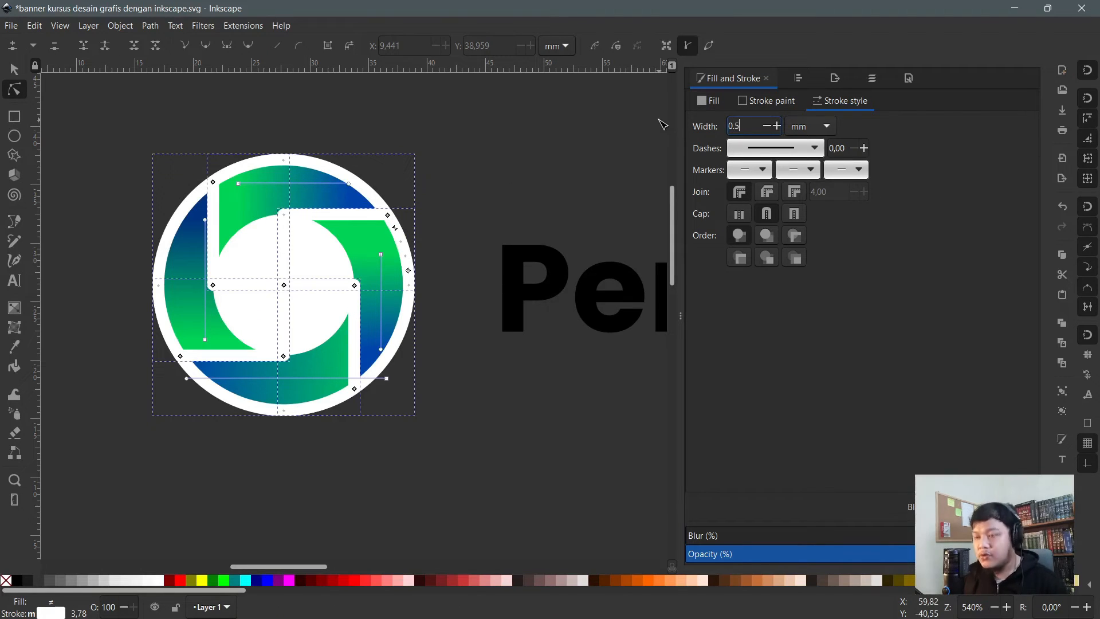
pyautogui.press('Return')
pyautogui.scroll(2, 305, 231)
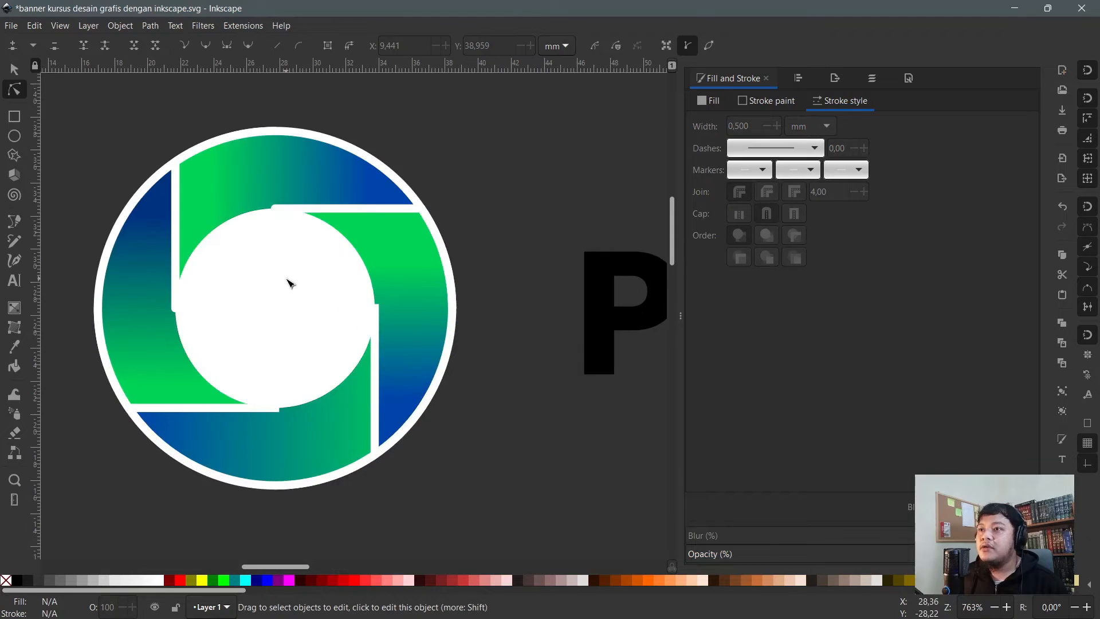
# - Give the white centre circle a 0.5 mm white outline
pyautogui.click(291, 283)
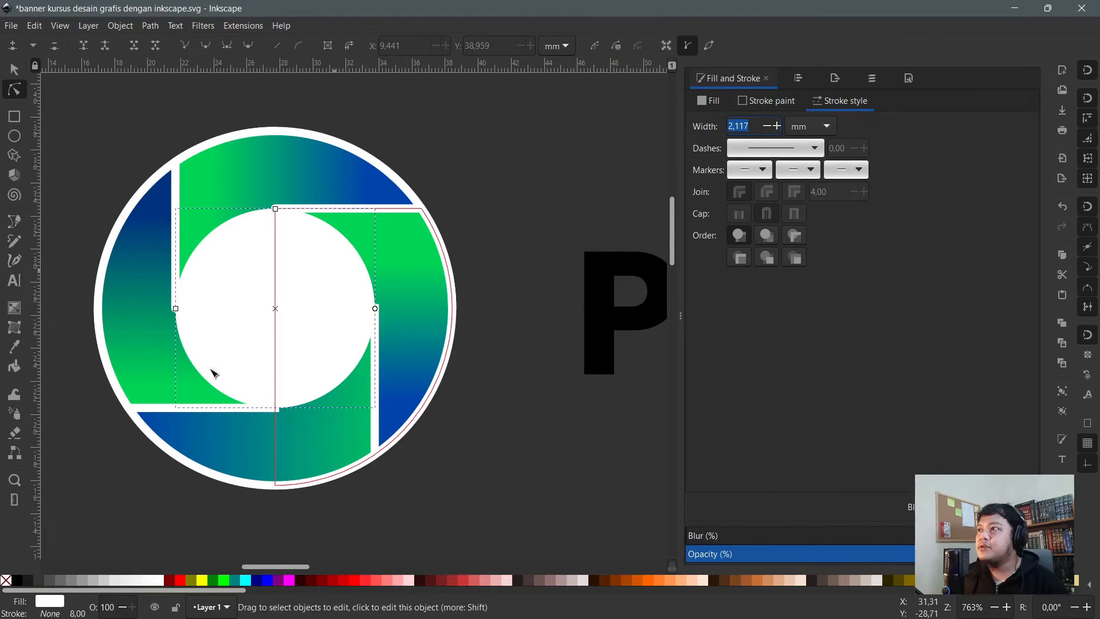
pyautogui.keyDown('shift'); pyautogui.click(158, 581); pyautogui.keyUp('shift')
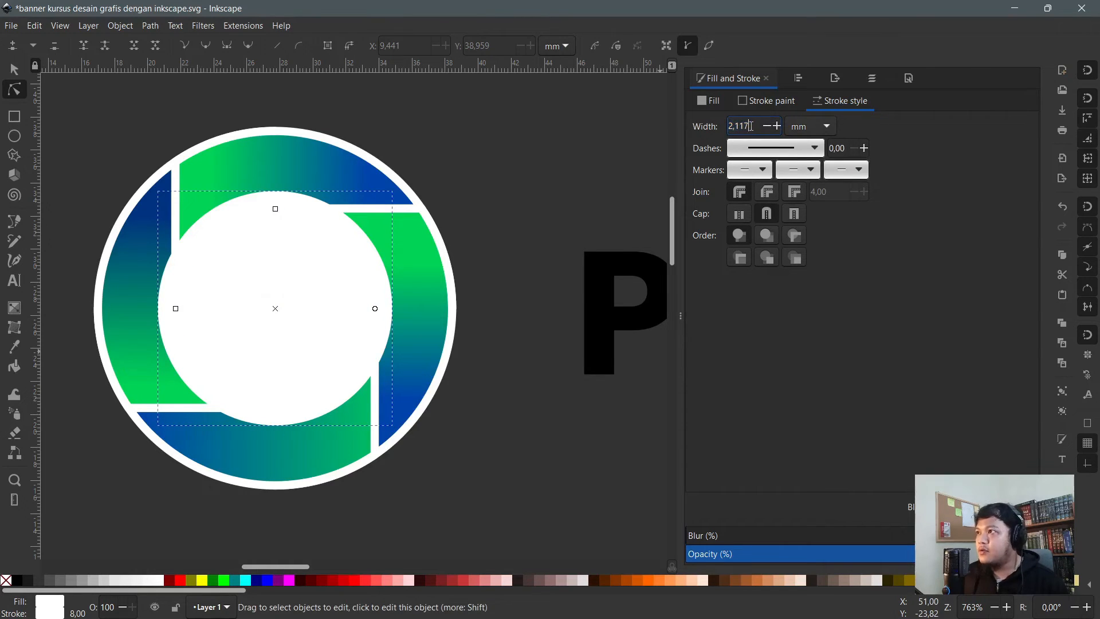
pyautogui.press('Return')
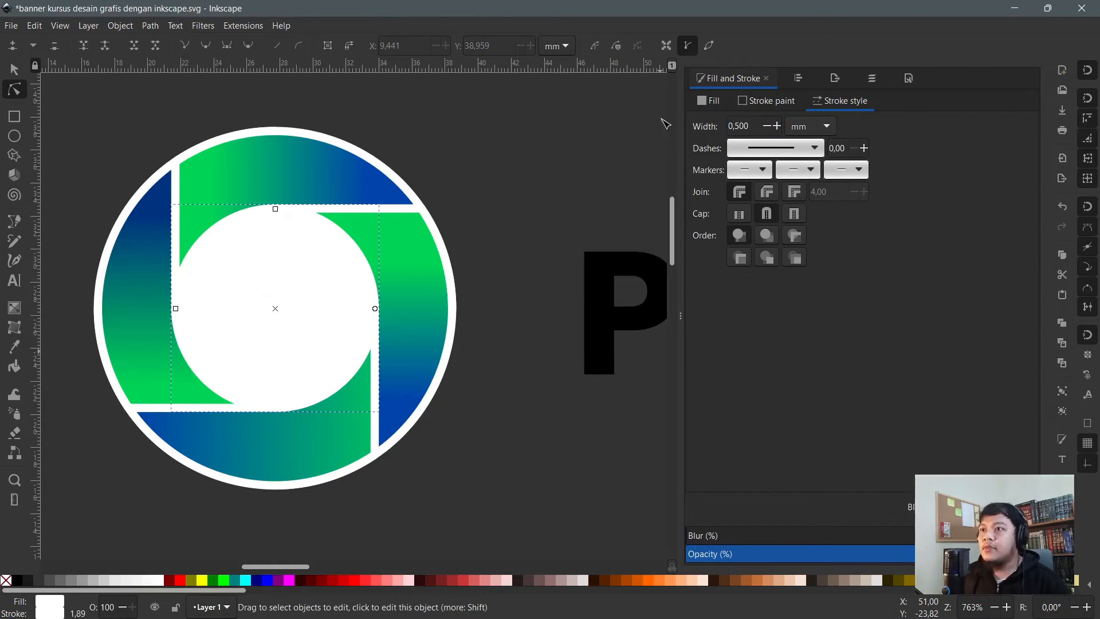
pyautogui.click(484, 132)
pyautogui.scroll(-3, 299, 160)
# - Draw a white rectangle around the logo and text and send it to the back
pyautogui.scroll(-3, 288, 267)
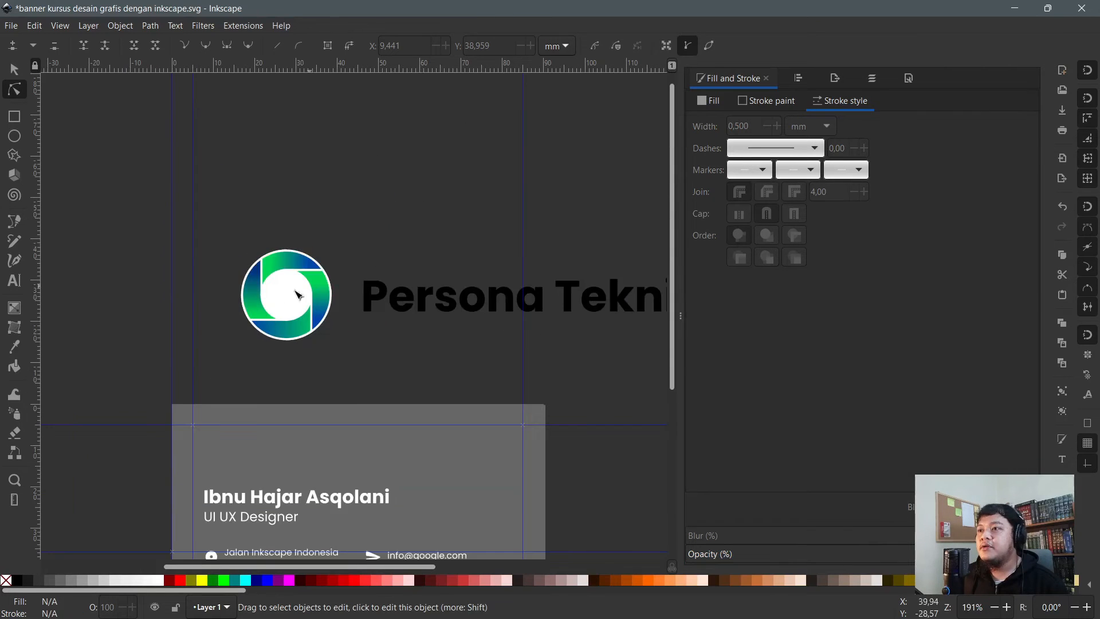
pyautogui.click(14, 116)
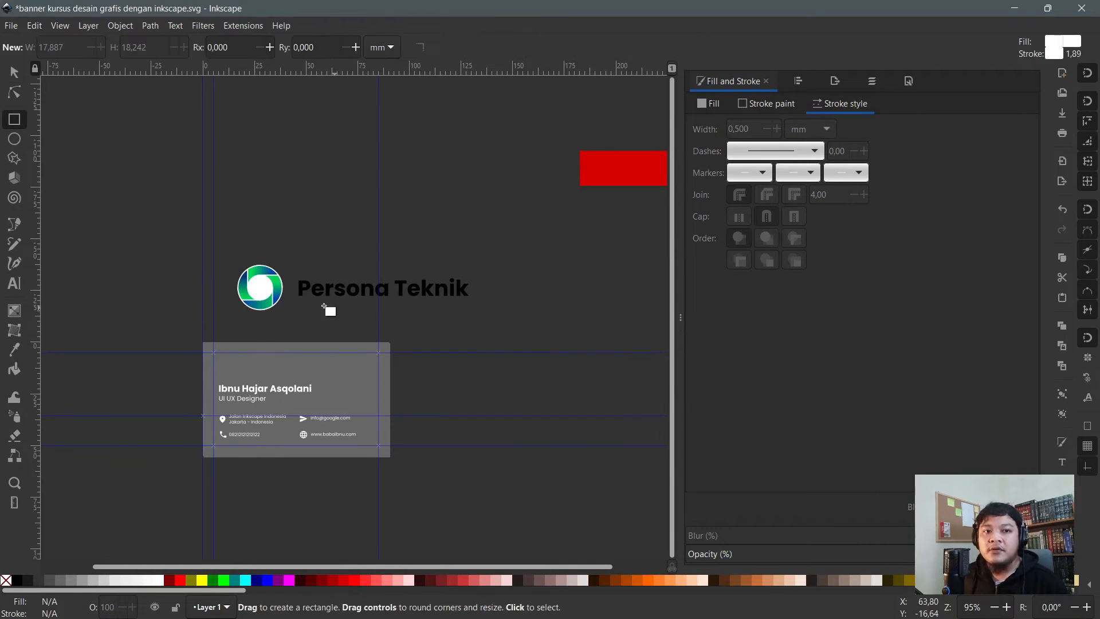
pyautogui.scroll(1, 326, 309)
pyautogui.moveTo(181, 205); pyautogui.dragTo(207, 216)
pyautogui.moveTo(286, 245); pyautogui.dragTo(547, 312)
pyautogui.press('s')
pyautogui.press('End')
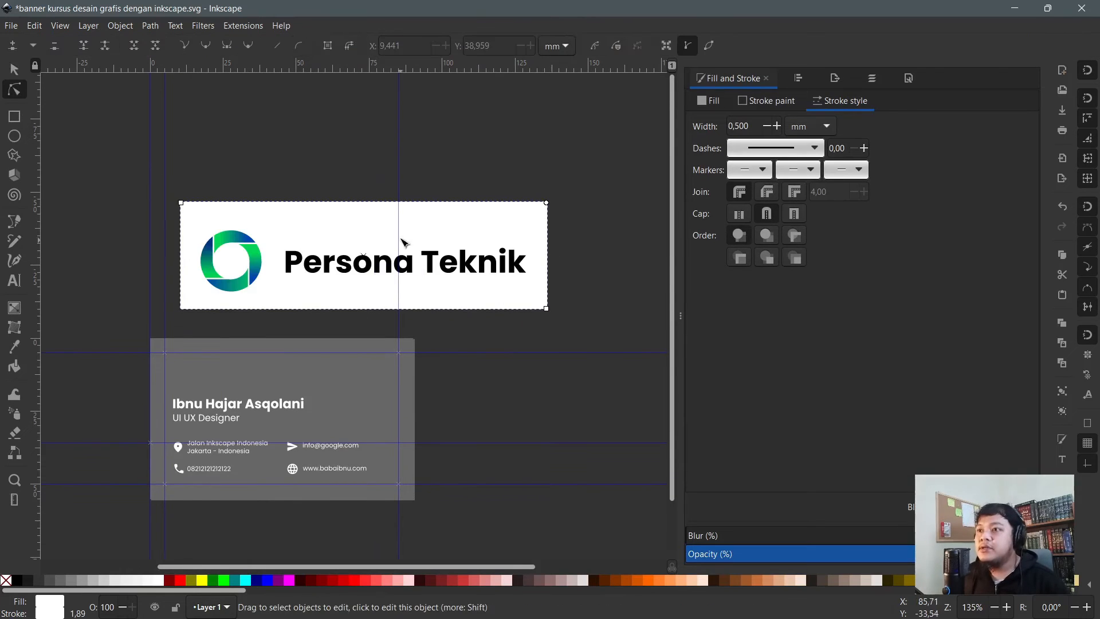
pyautogui.scroll(1, 314, 225)
pyautogui.moveTo(342, 224); pyautogui.dragTo(331, 233)
# - Select all six logo parts and flip them horizontally
pyautogui.scroll(1, 155, 226)
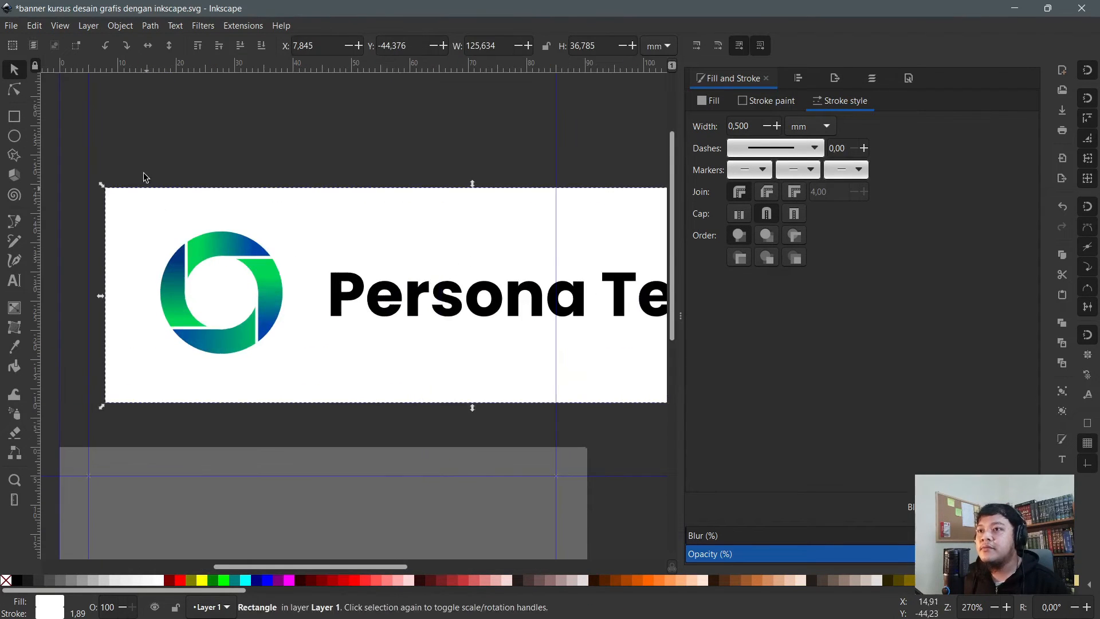
pyautogui.click(126, 129)
pyautogui.moveTo(127, 129); pyautogui.dragTo(303, 397)
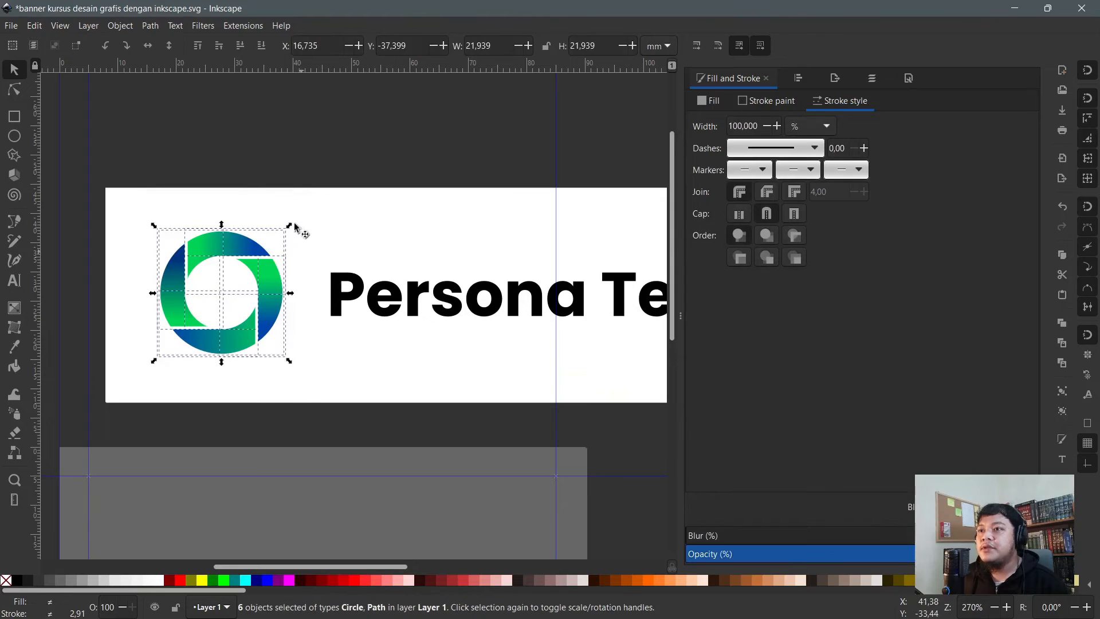
pyautogui.click(152, 45)
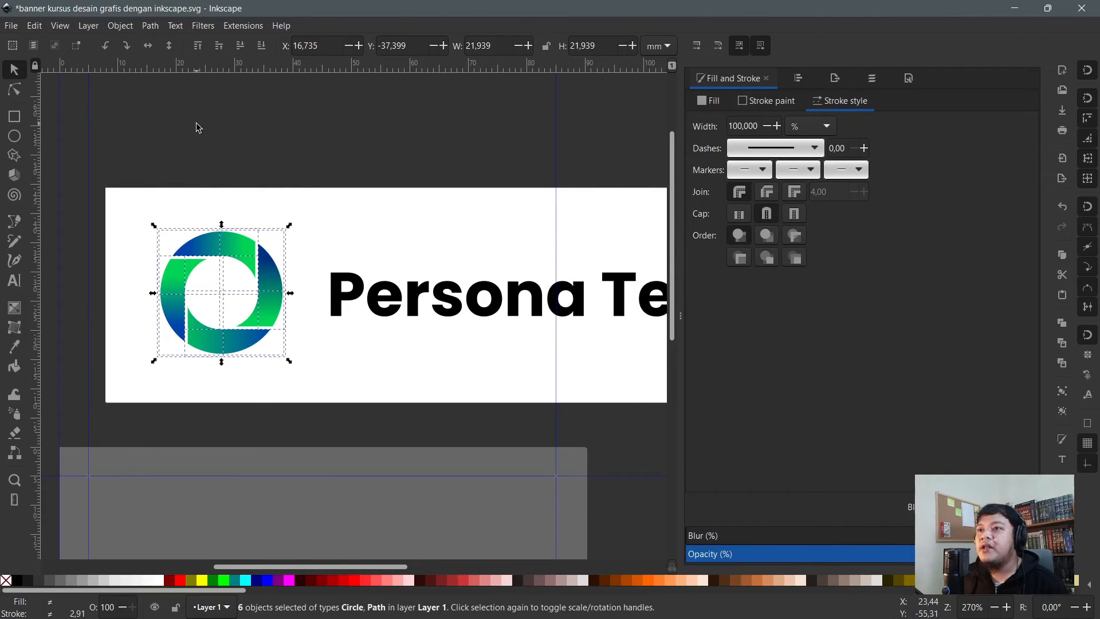
# - Reselect all six logo parts, redo the horizontal mirror and tilt the logo a step with ]
pyautogui.click(140, 151)
pyautogui.moveTo(139, 152); pyautogui.dragTo(332, 401)
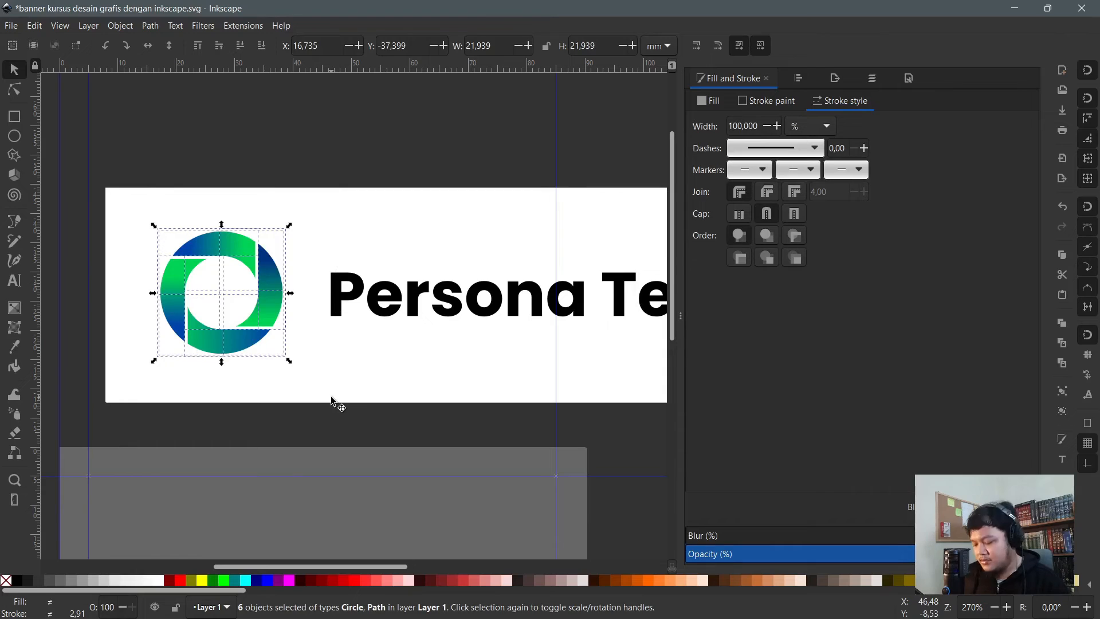
pyautogui.hotkey('ctrl', 'z')
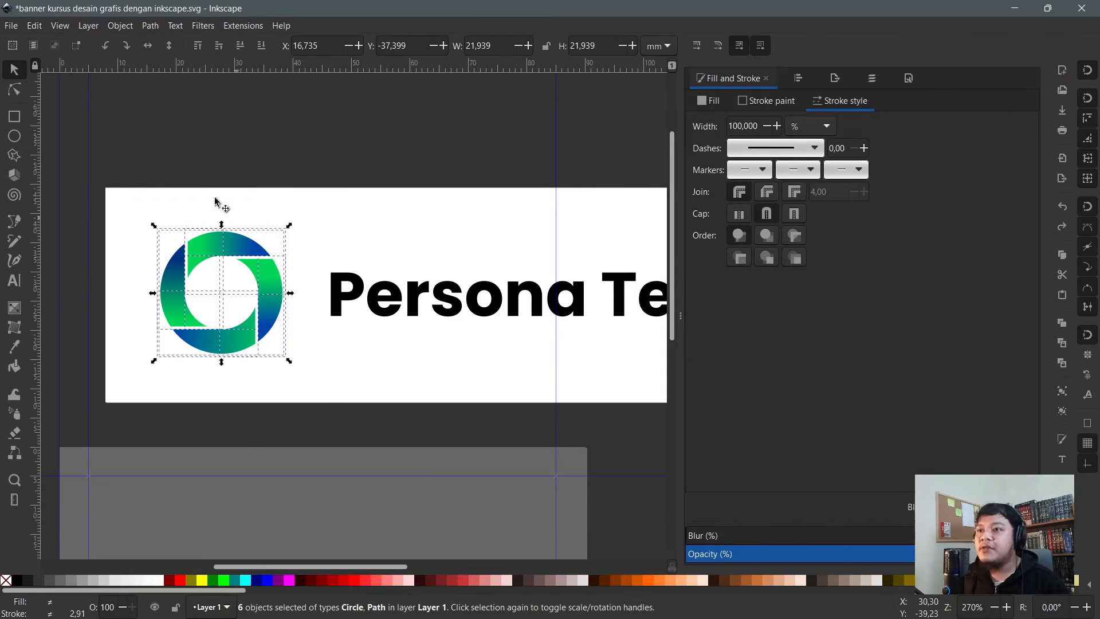
pyautogui.click(124, 124)
pyautogui.moveTo(124, 124); pyautogui.dragTo(361, 412)
pyautogui.click(148, 45)
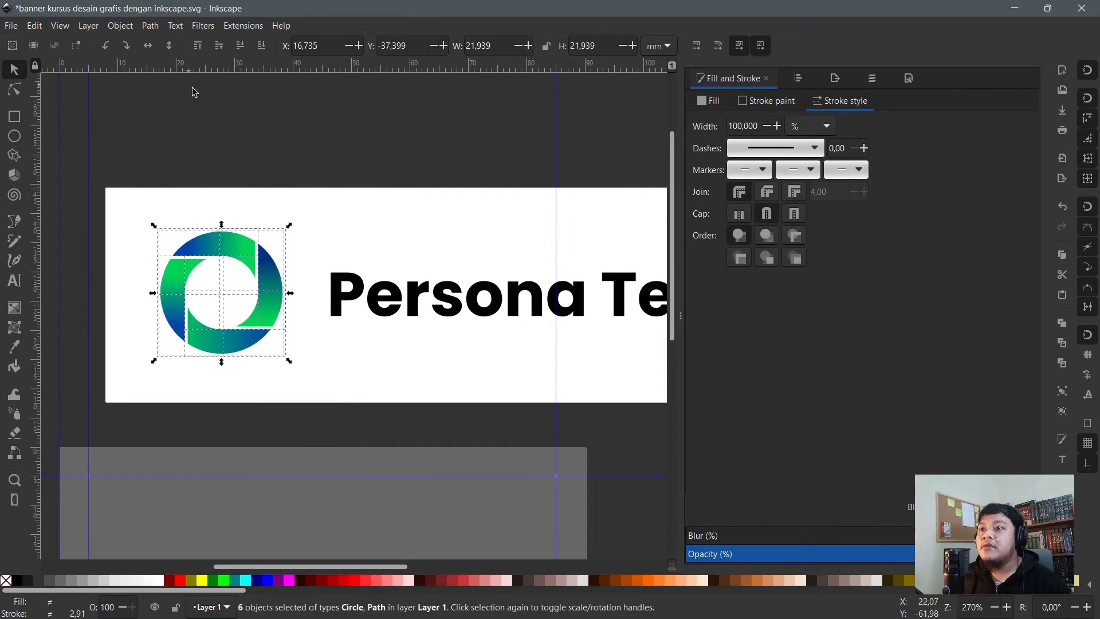
pyautogui.click(140, 133)
pyautogui.moveTo(140, 133); pyautogui.dragTo(362, 417)
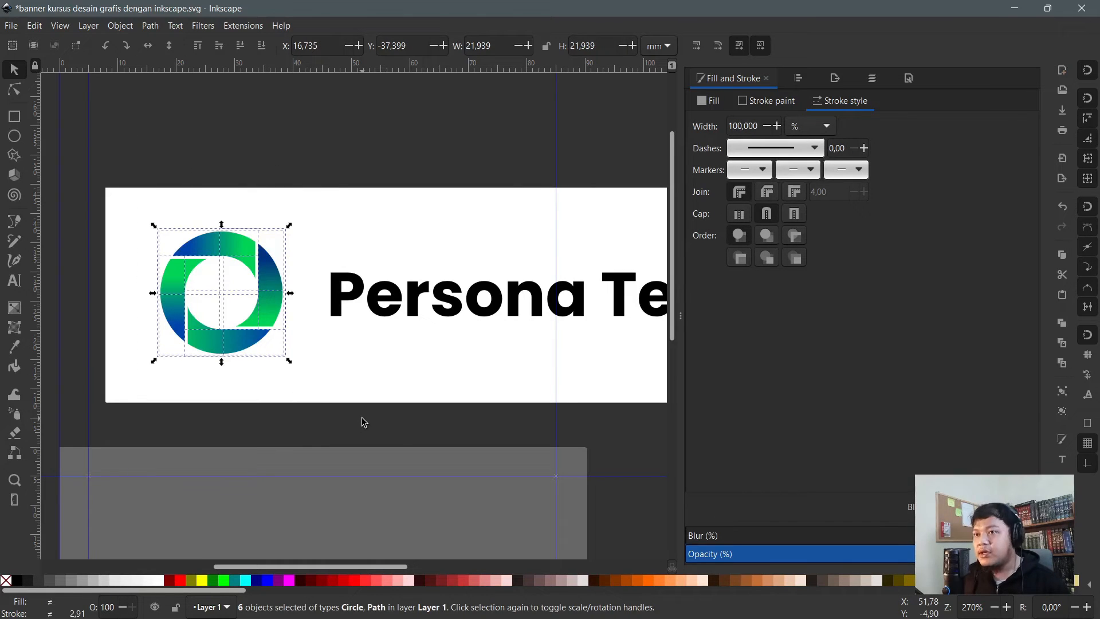
pyautogui.press(']')
pyautogui.press(']')
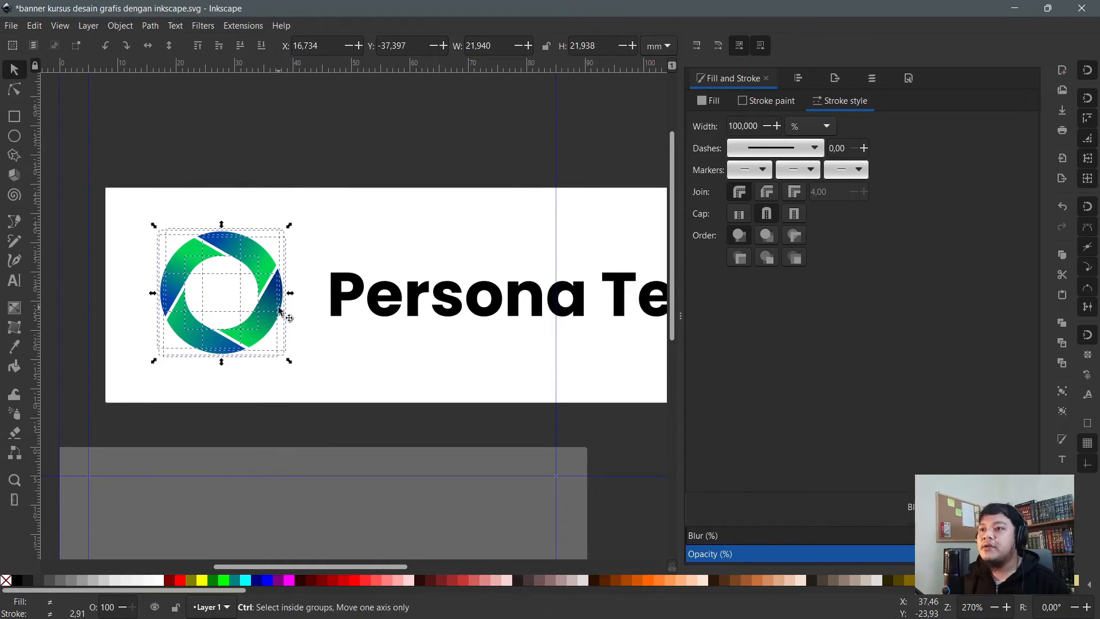
# - Draw a white bar over the logo's lower-left segment, rotate it with ] and align it to the gaps
pyautogui.keyDown('ctrl'); pyautogui.scroll(2, 195, 299); pyautogui.keyUp('ctrl')
pyautogui.keyDown('ctrl'); pyautogui.scroll(1, 162, 296); pyautogui.keyUp('ctrl')
pyautogui.press('n')
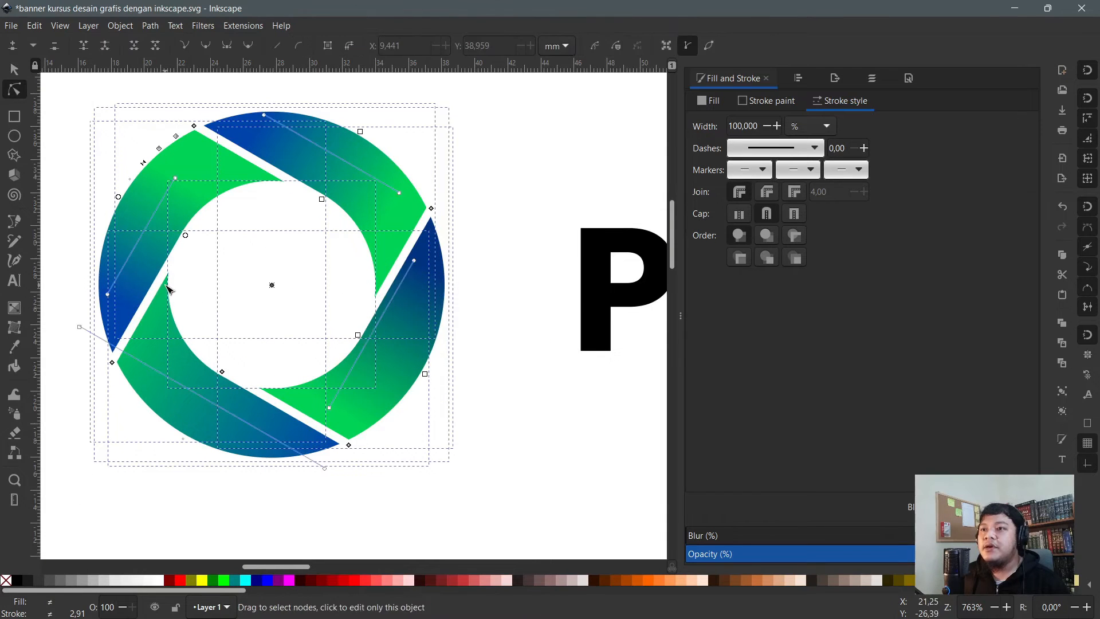
pyautogui.click(165, 294)
pyautogui.click(15, 117)
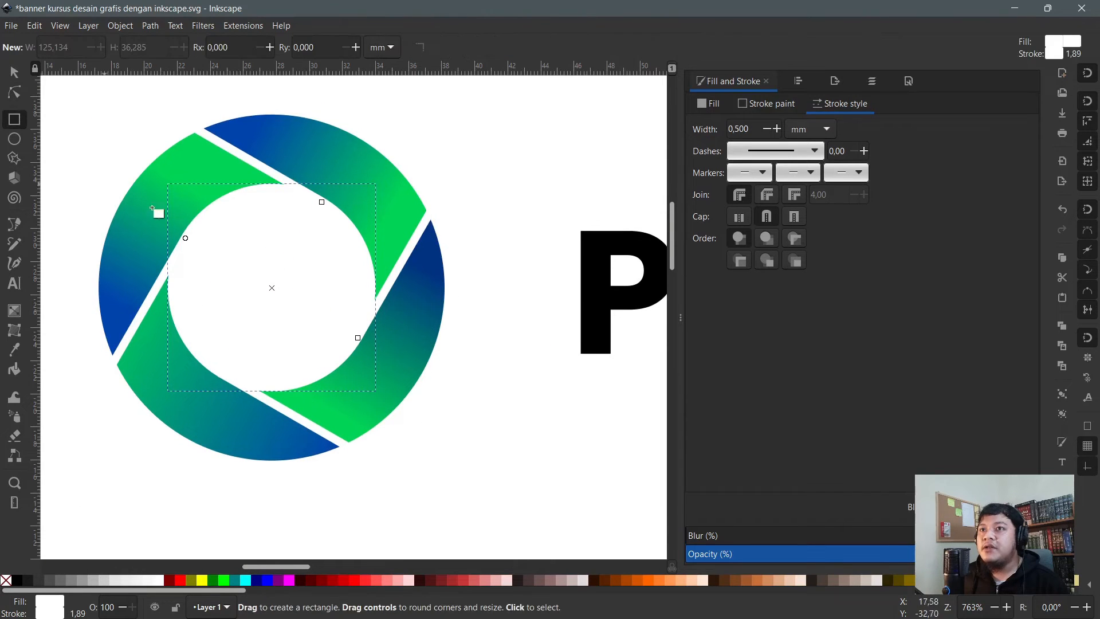
pyautogui.moveTo(189, 287); pyautogui.dragTo(198, 449)
pyautogui.press('s')
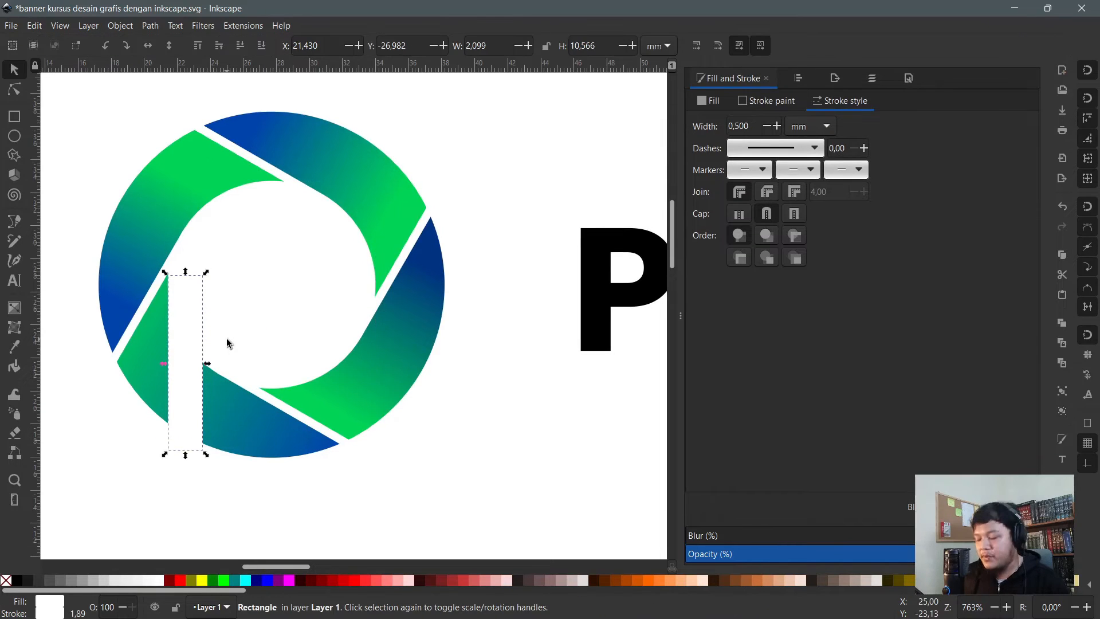
pyautogui.press(']')
pyautogui.press(']')
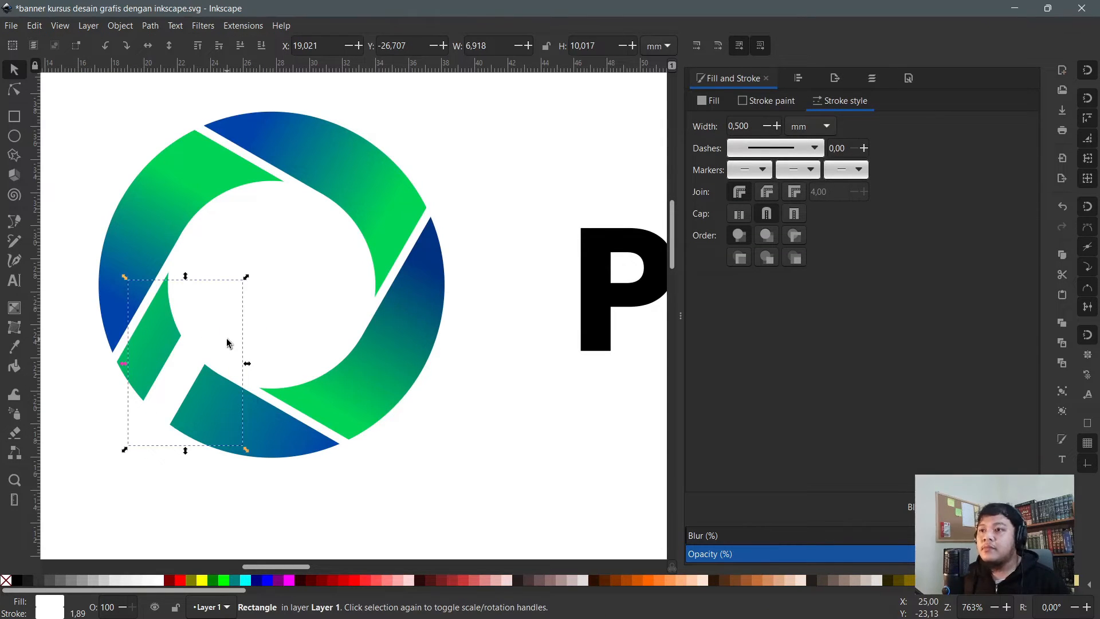
pyautogui.moveTo(229, 376); pyautogui.dragTo(157, 319)
# - Select the Persona Teknik title and shift it slightly up and left
pyautogui.press('n')
pyautogui.keyDown('ctrl'); pyautogui.scroll(-1, 149, 467); pyautogui.keyUp('ctrl')
pyautogui.scroll(-2, 145, 412)
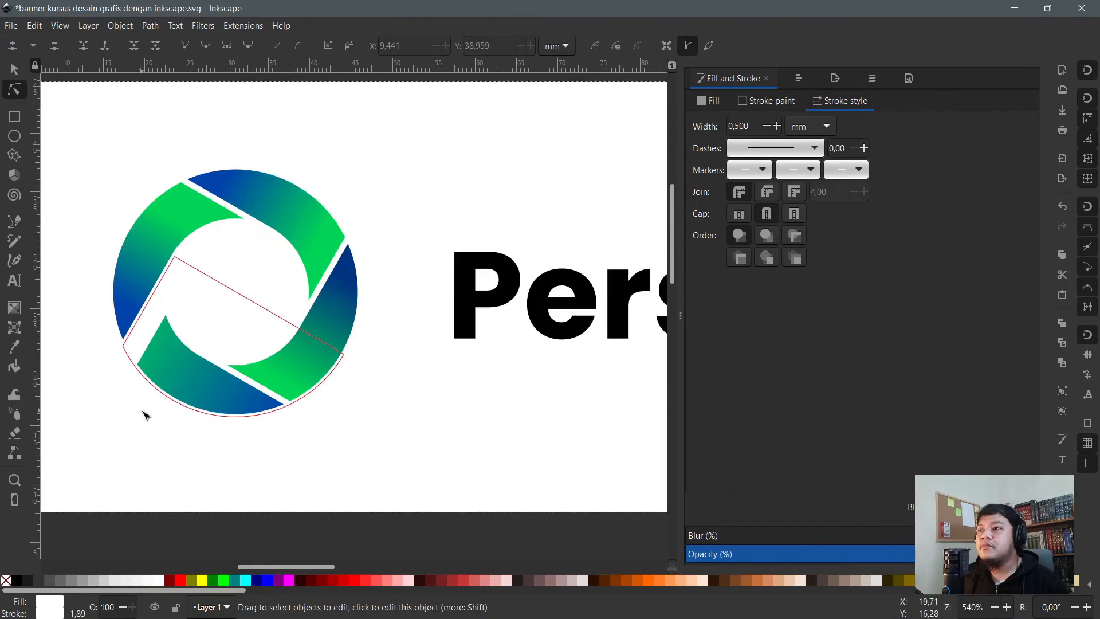
pyautogui.keyDown('ctrl'); pyautogui.scroll(-1, 145, 412); pyautogui.keyUp('ctrl')
pyautogui.click(294, 121)
pyautogui.scroll(-1, 311, 244)
pyautogui.click(431, 302)
pyautogui.press('s')
pyautogui.moveTo(431, 302); pyautogui.dragTo(416, 293)
# - Shrink the Persona Teknik title to about 61.9 mm wide and place a copy below it
pyautogui.scroll(-1, 386, 302)
pyautogui.scroll(-1, 441, 277)
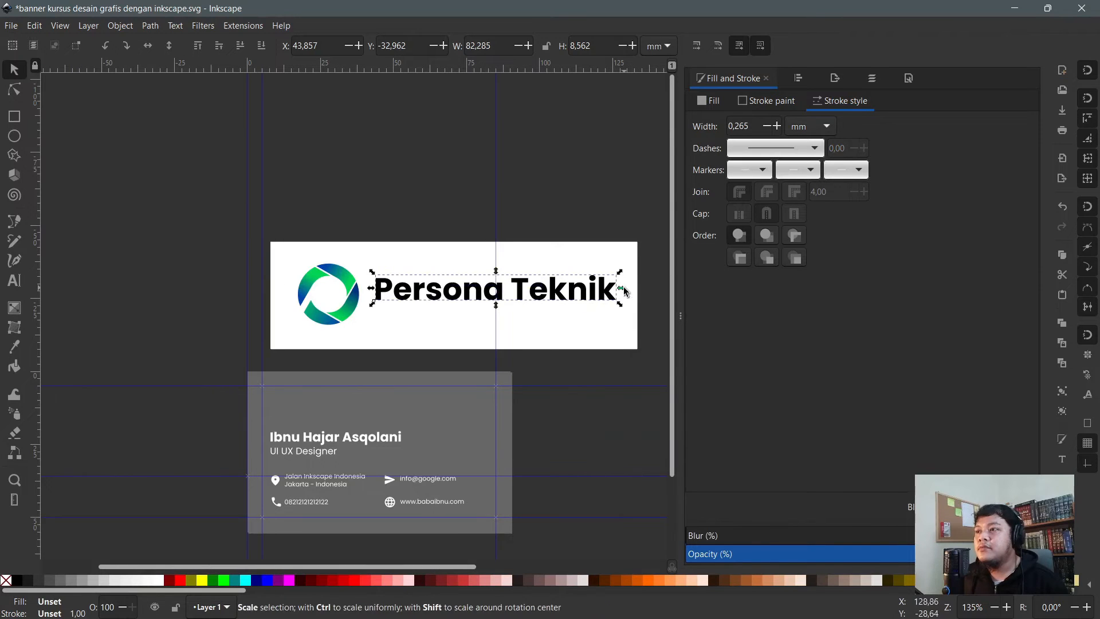
pyautogui.moveTo(619, 290); pyautogui.dragTo(561, 289)
pyautogui.scroll(1, 455, 298)
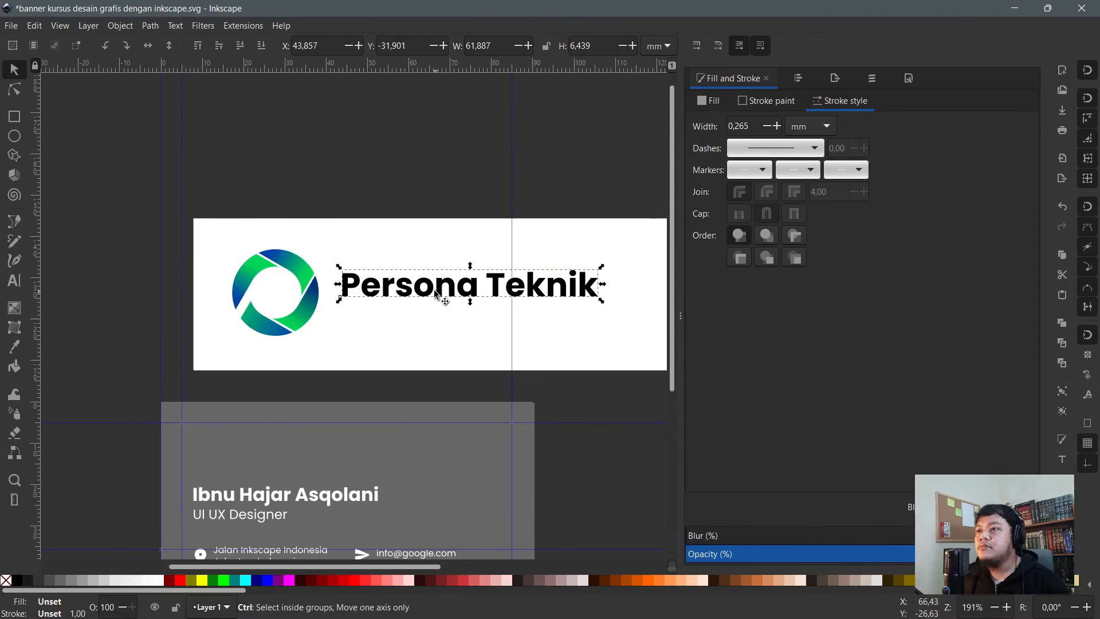
pyautogui.moveTo(417, 301); pyautogui.dragTo(416, 319)
# - Replace the copied title's text with the tagline 'Spesialis Pia Tembaga'
pyautogui.press('t')
pyautogui.hotkey('ctrl', 'a')
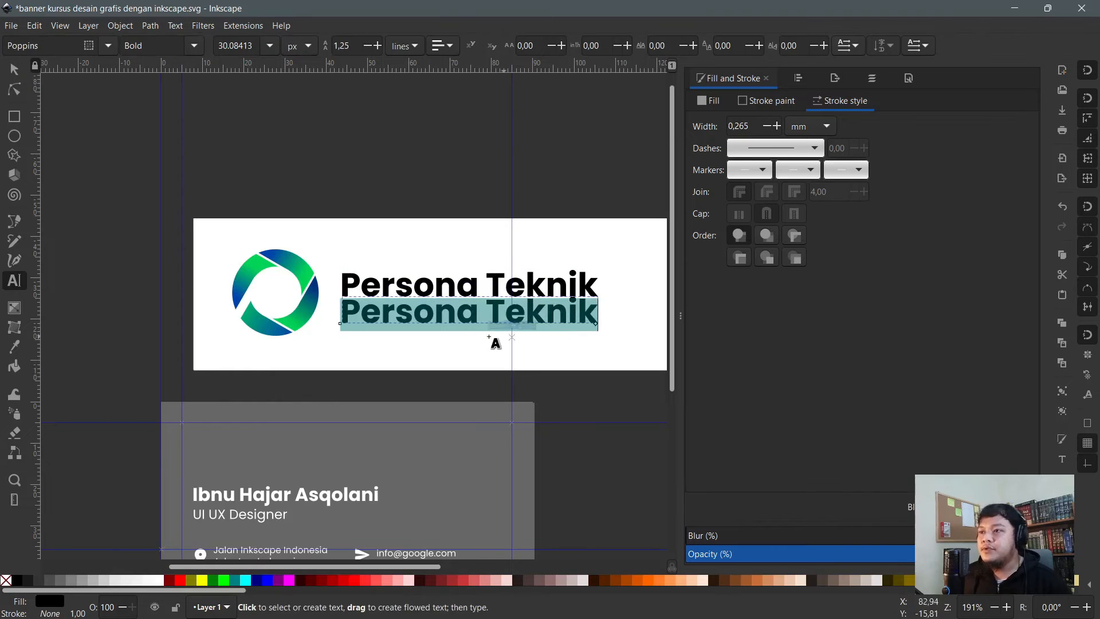
pyautogui.scroll(1, 491, 337)
pyautogui.write('Spel')
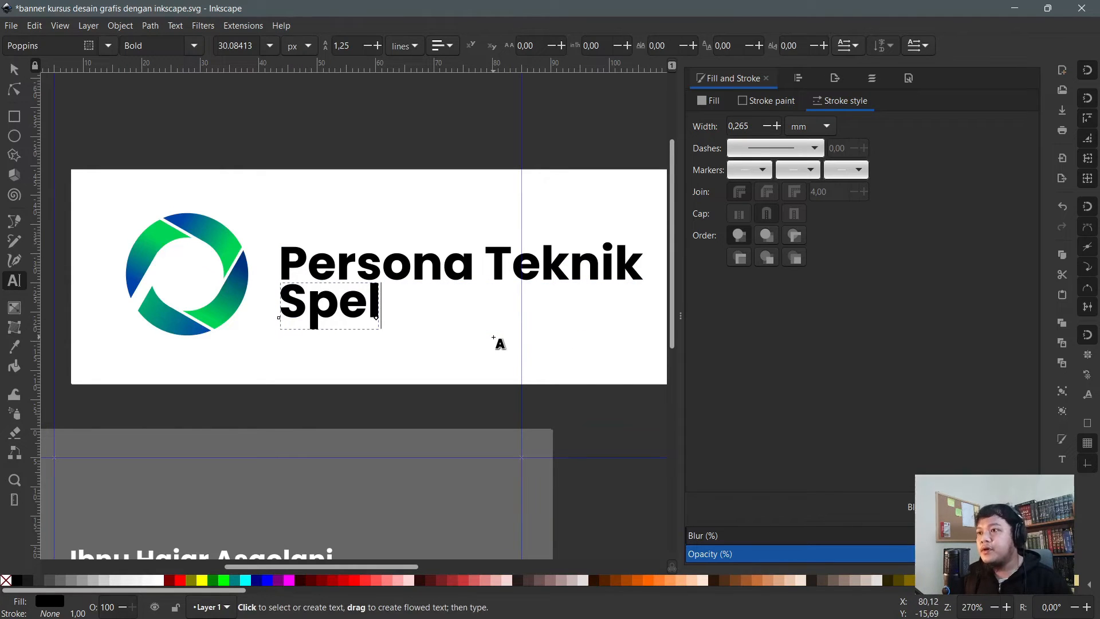
pyautogui.press('BackSpace')
pyautogui.write('sialis P')
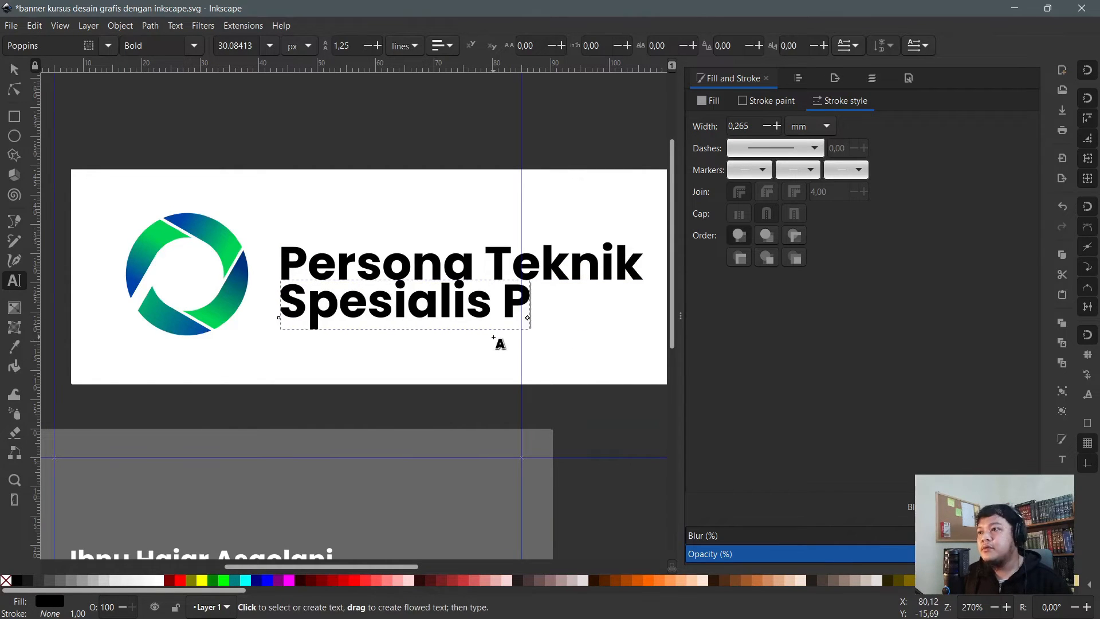
pyautogui.write('ia Pe')
pyautogui.press('BackSpace')
pyautogui.press('BackSpace')
pyautogui.press('BackSpace')
pyautogui.write('Tem')
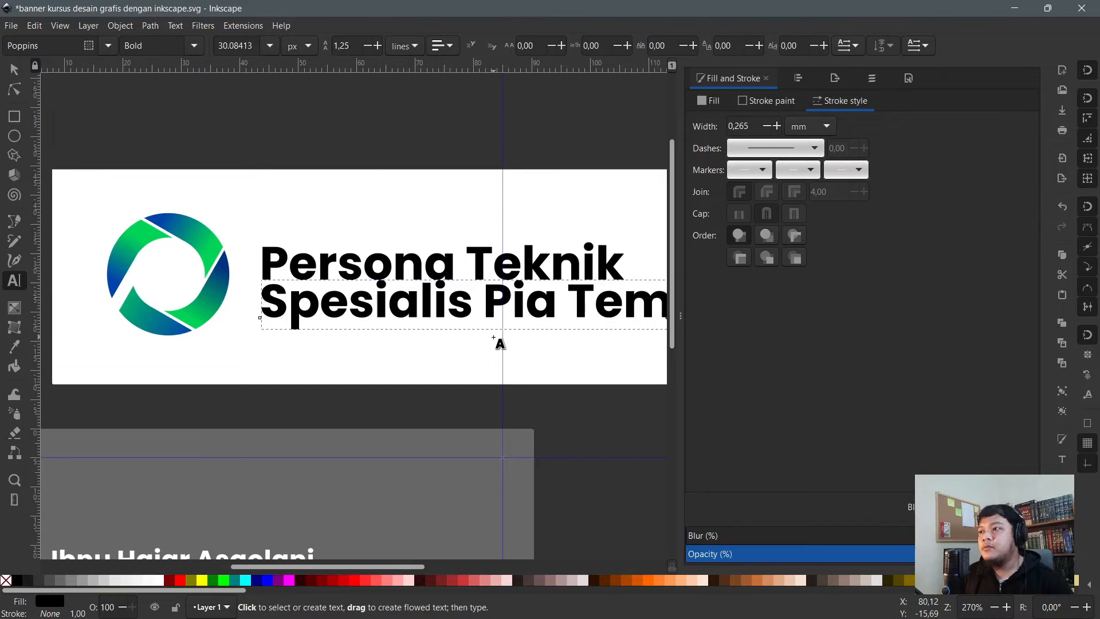
pyautogui.write('baga')
pyautogui.press('F1')
# - Shrink the tagline, set it to regular weight and correct it to 'Spesialis Pipa Tembaga'
pyautogui.scroll(-1, 488, 327)
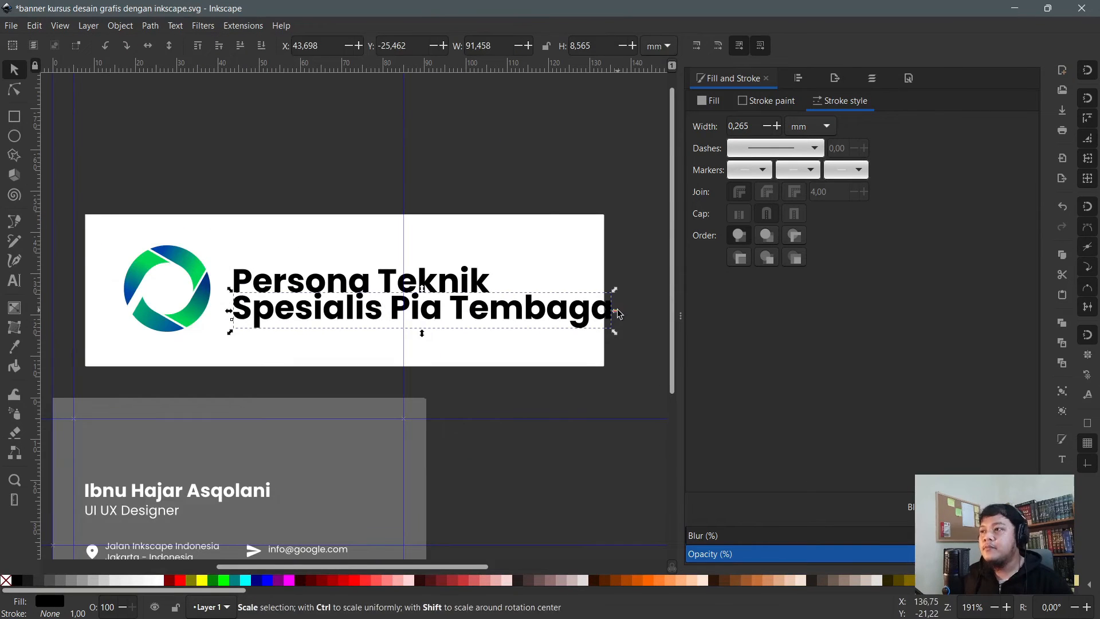
pyautogui.moveTo(616, 311); pyautogui.dragTo(497, 315)
pyautogui.doubleClick(370, 311)
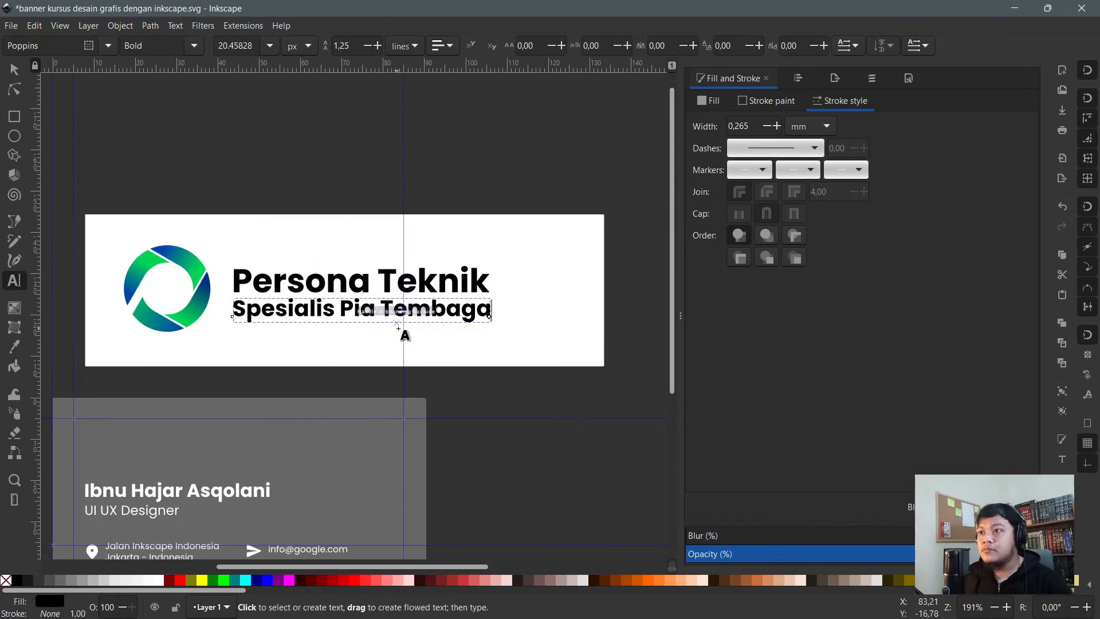
pyautogui.hotkey('ctrl', 'a')
pyautogui.click(194, 45)
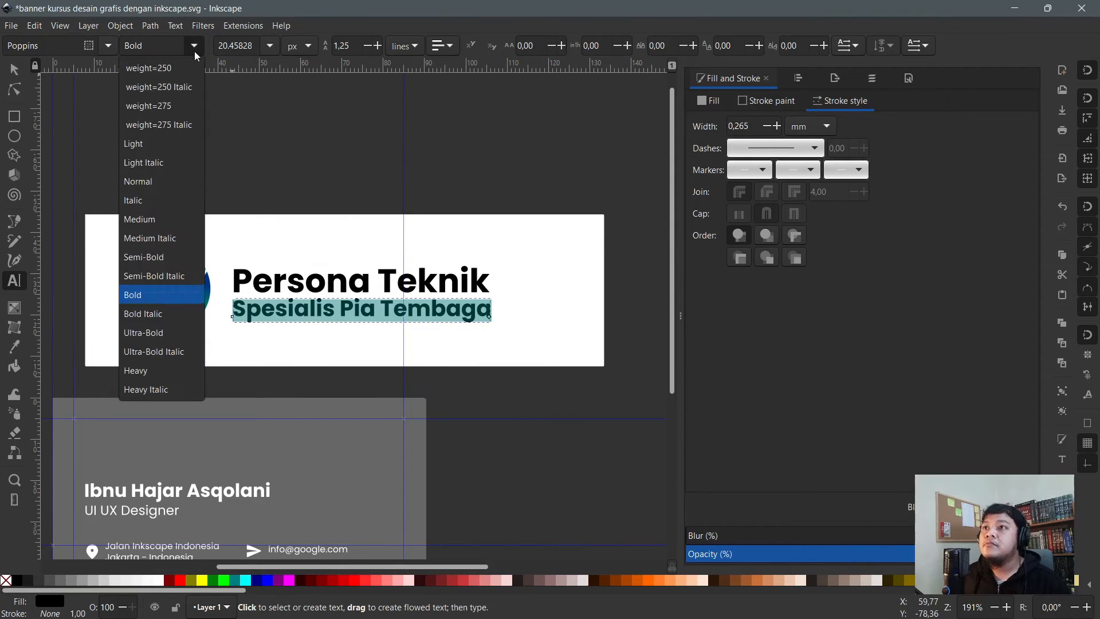
pyautogui.click(154, 177)
pyautogui.press('Escape')
pyautogui.press('n')
pyautogui.doubleClick(352, 300)
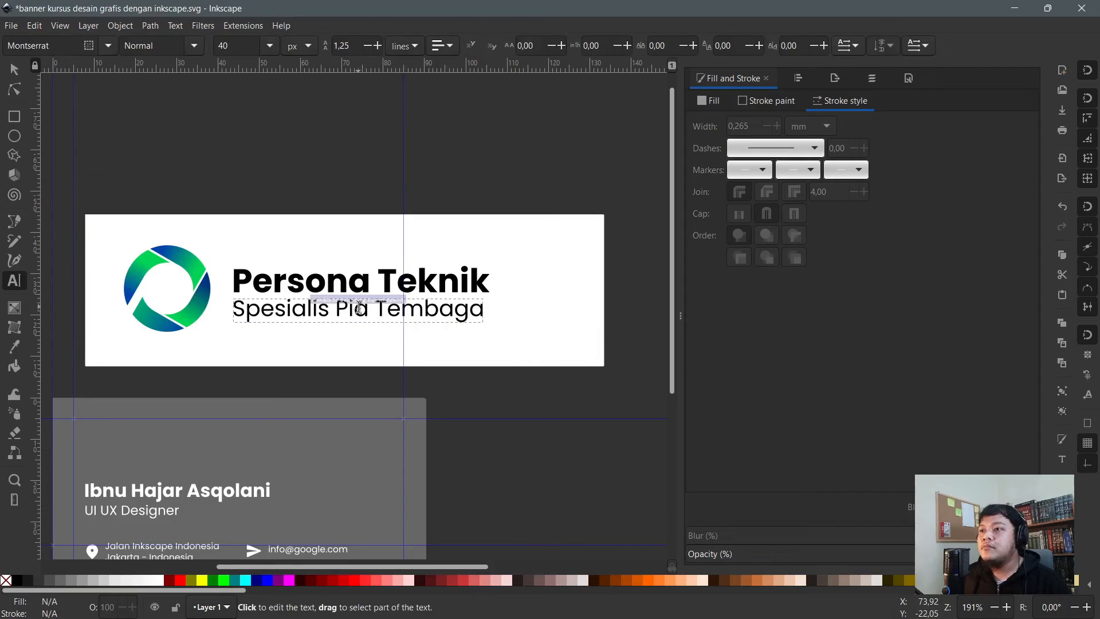
pyautogui.write('p')
pyautogui.press('Escape')
pyautogui.press('s')
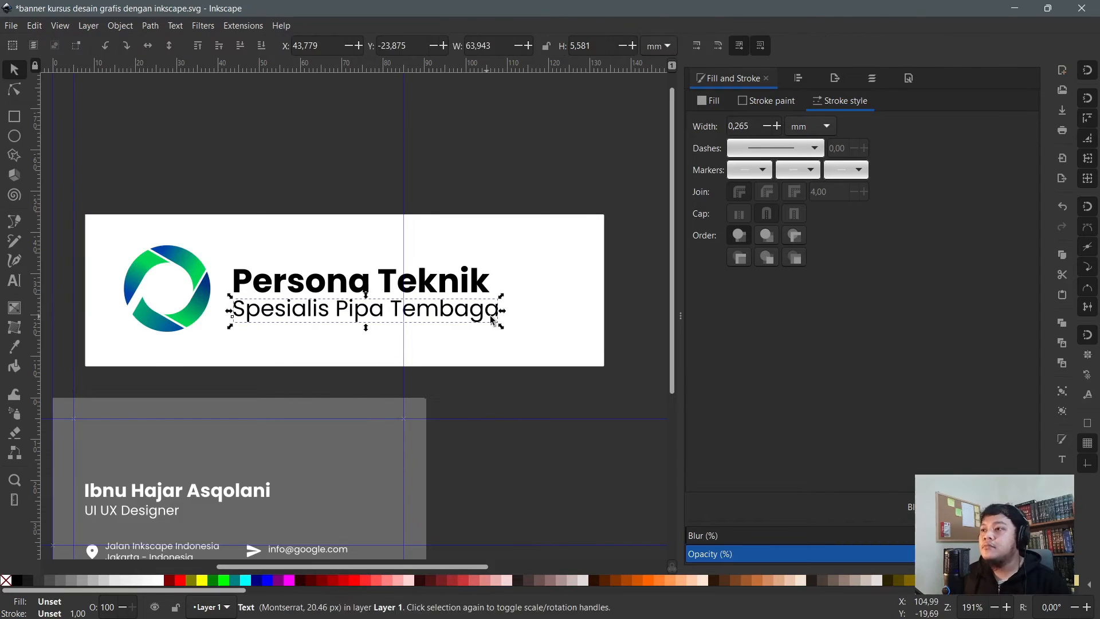
pyautogui.moveTo(504, 315); pyautogui.dragTo(495, 315)
# - Move the Persona Teknik heading up, then nudge it down slightly toward the tagline
pyautogui.click(354, 282)
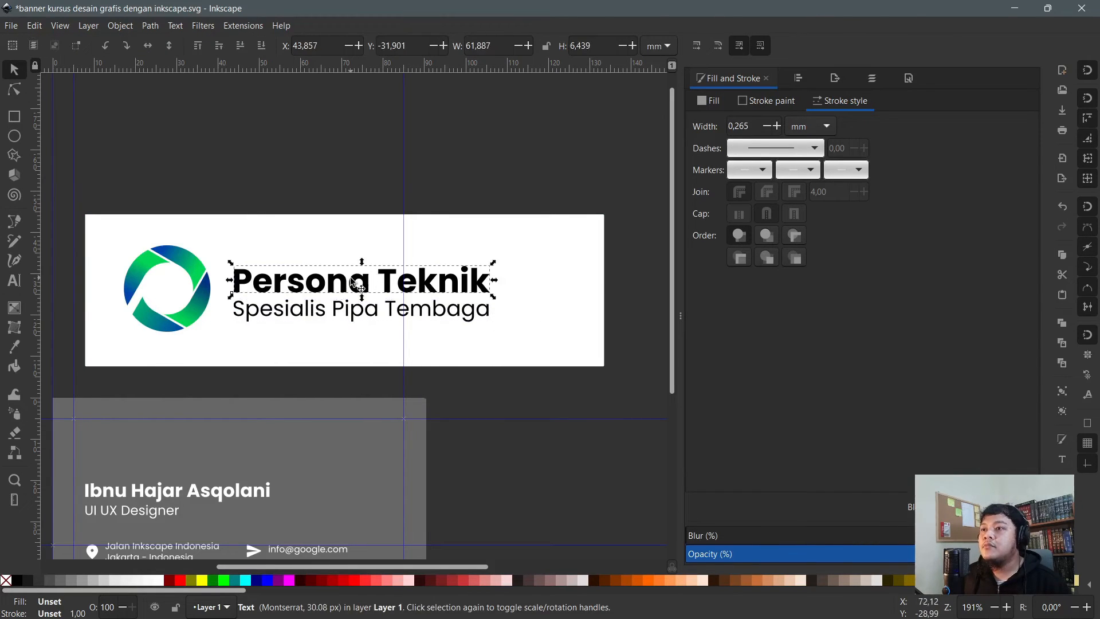
pyautogui.moveTo(354, 282); pyautogui.dragTo(353, 275)
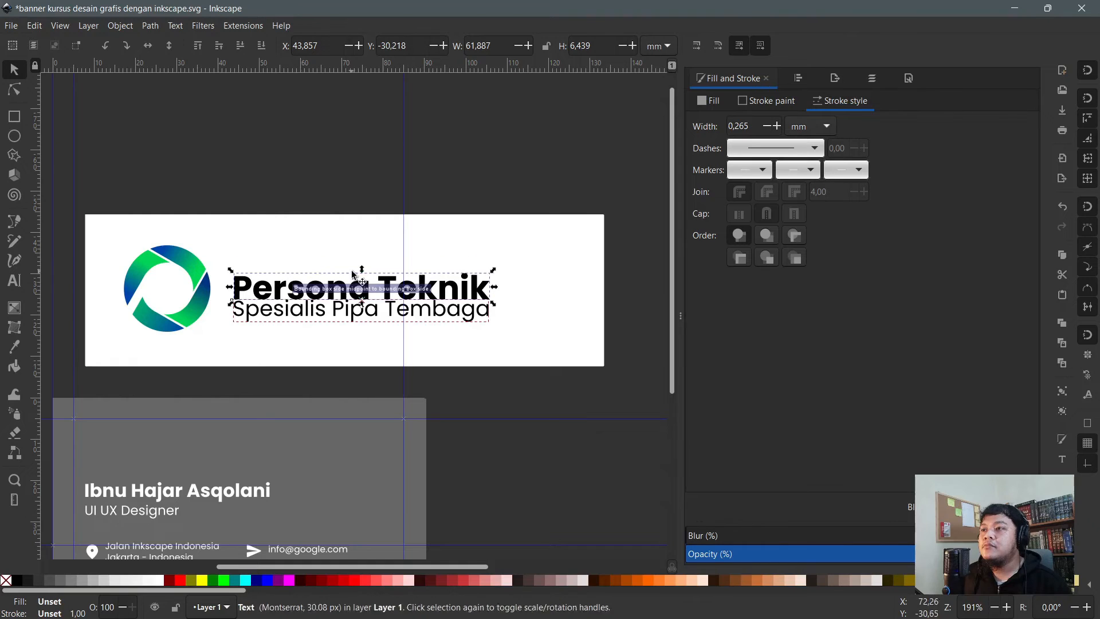
pyautogui.press('Up')
pyautogui.press('Up')
pyautogui.press('Up')
pyautogui.press('Up')
pyautogui.press('Up')
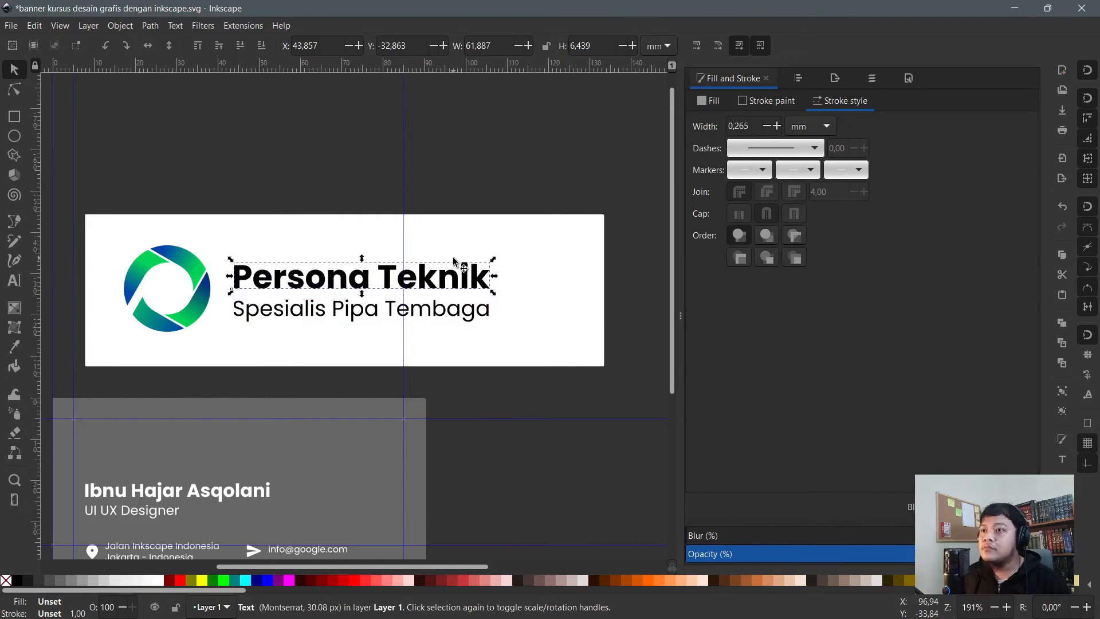
pyautogui.press('Down')
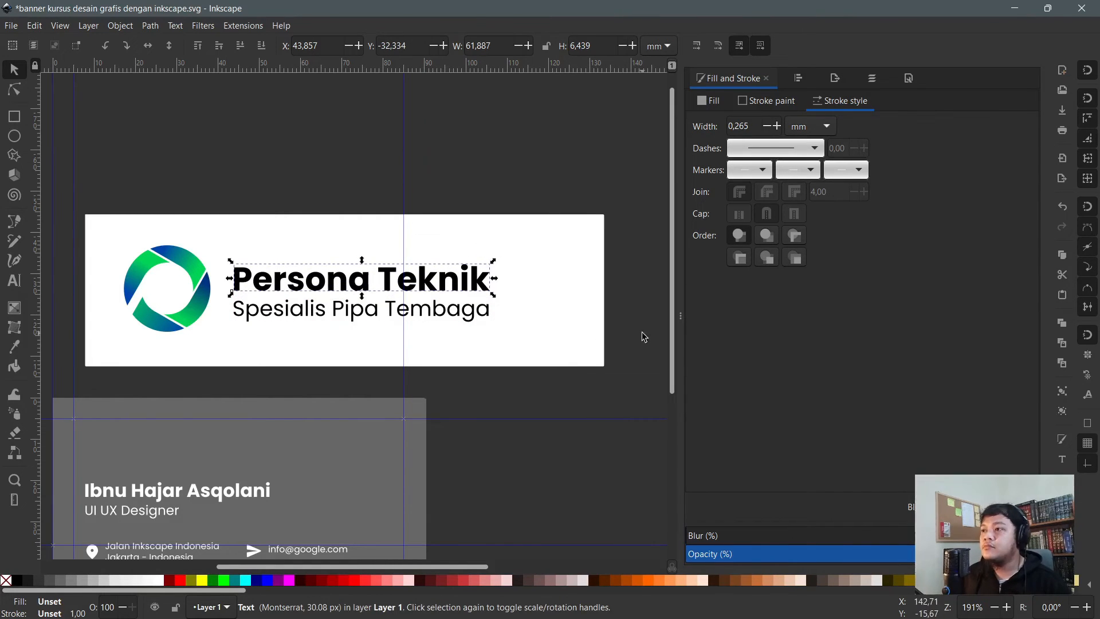
# - Group the two banner text lines with Ctrl+G, then select them with the logo
pyautogui.moveTo(641, 340); pyautogui.dragTo(213, 239)
pyautogui.hotkey('ctrl', 'g')
pyautogui.moveTo(87, 173); pyautogui.dragTo(545, 356)
# - Centre the text group on the logo's horizontal axis and group logo and text as one unit
pyautogui.hotkey('ctrl', 'shift', 'a')
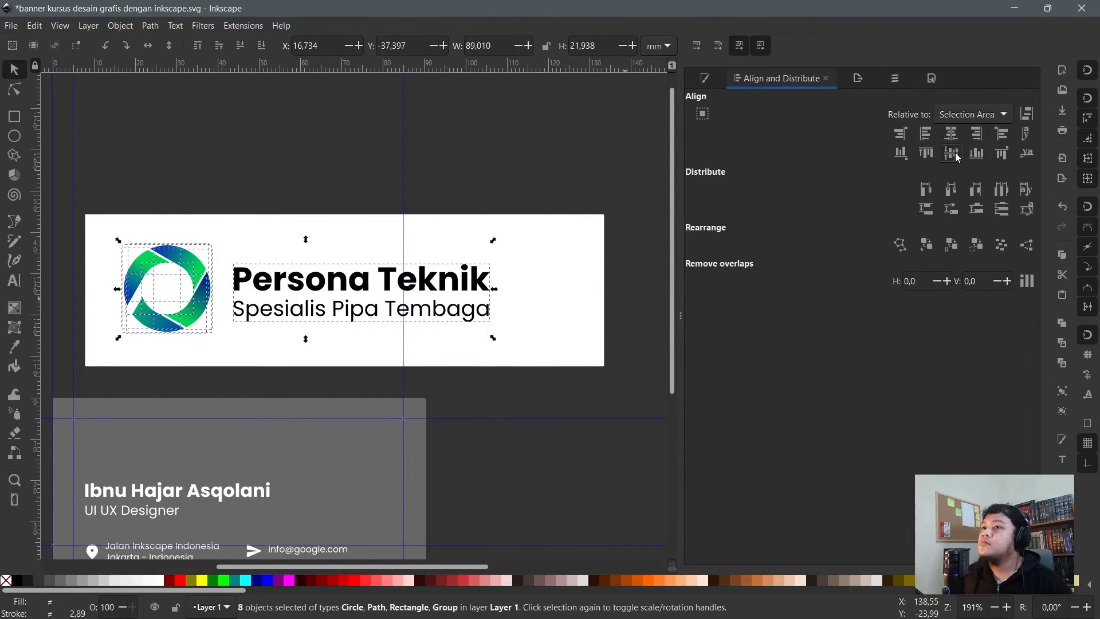
pyautogui.click(954, 154)
pyautogui.hotkey('ctrl', 'z')
pyautogui.click(114, 191)
pyautogui.moveTo(94, 159); pyautogui.dragTo(281, 387)
pyautogui.keyDown('shift'); pyautogui.click(274, 270); pyautogui.keyUp('shift')
pyautogui.click(951, 153)
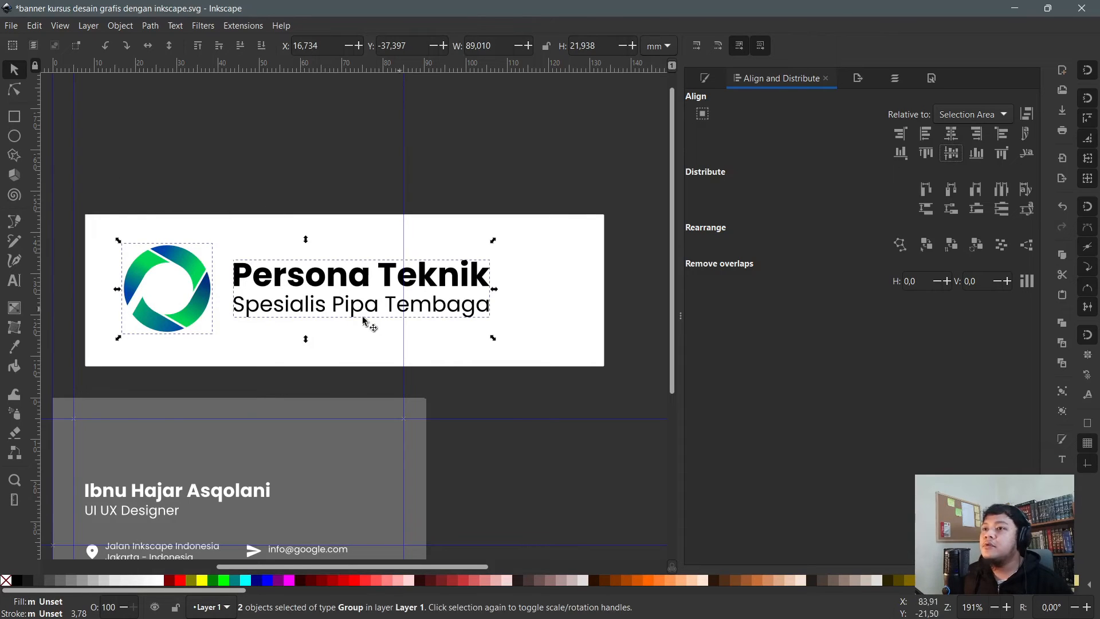
pyautogui.hotkey('ctrl', 'g')
pyautogui.scroll(-1, 303, 282)
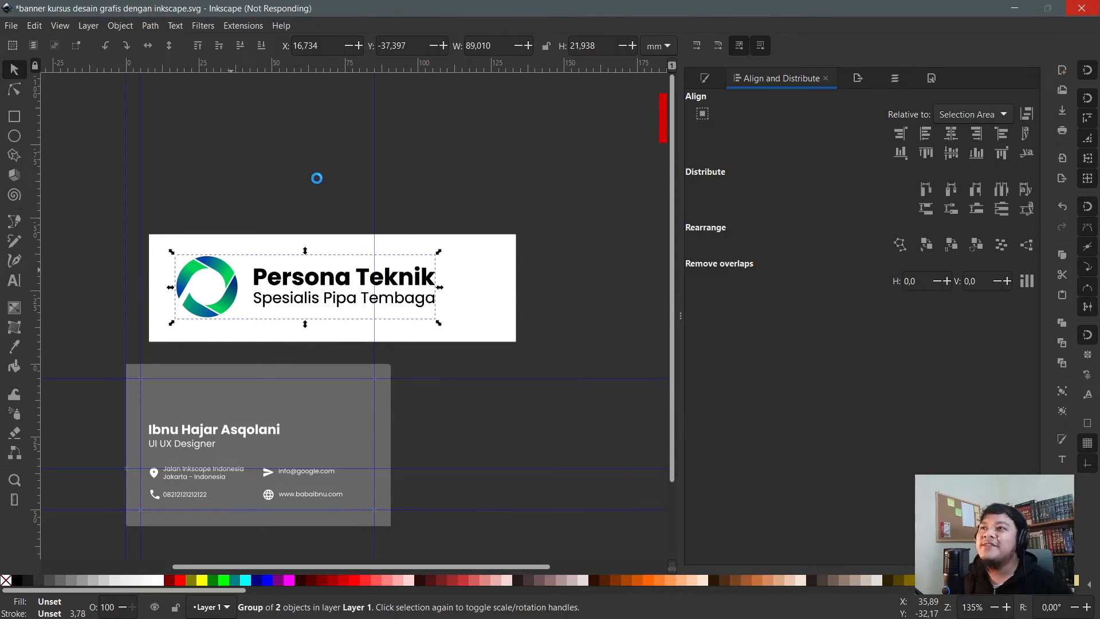
pyautogui.click(639, 123)
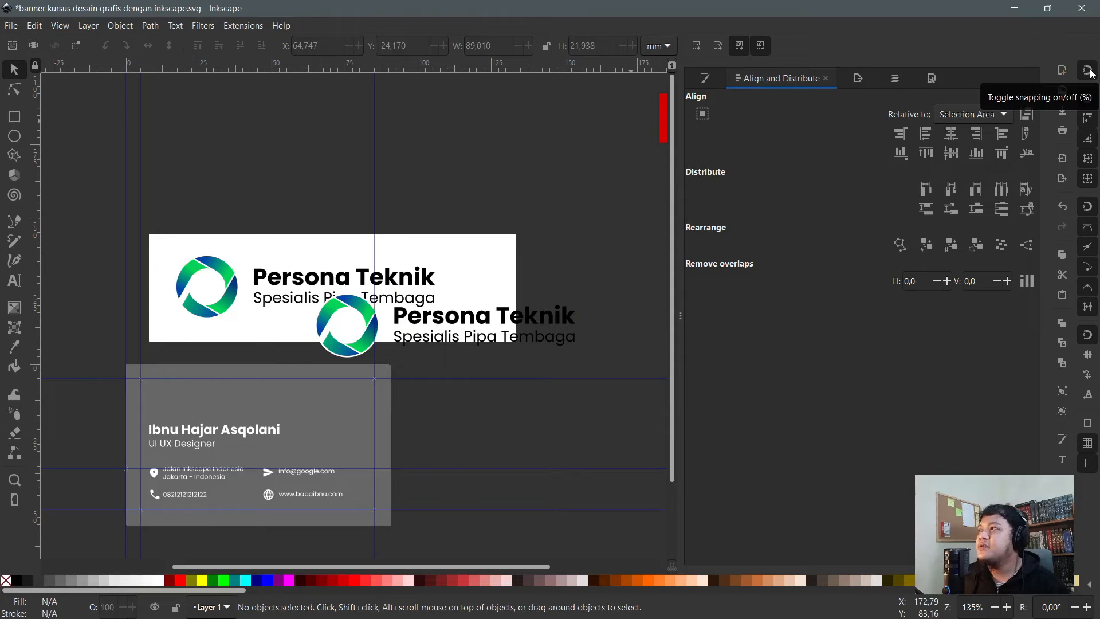
# - Move the duplicated logo group onto the business card and turn off snapping
pyautogui.click(381, 336)
pyautogui.click(366, 337)
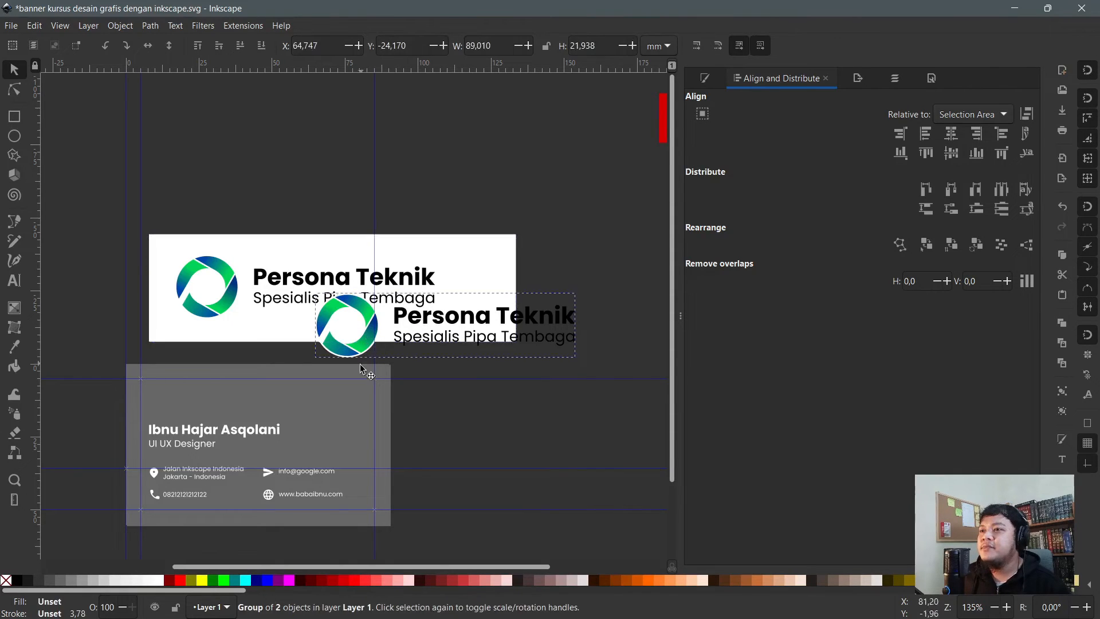
pyautogui.moveTo(365, 348); pyautogui.dragTo(225, 415)
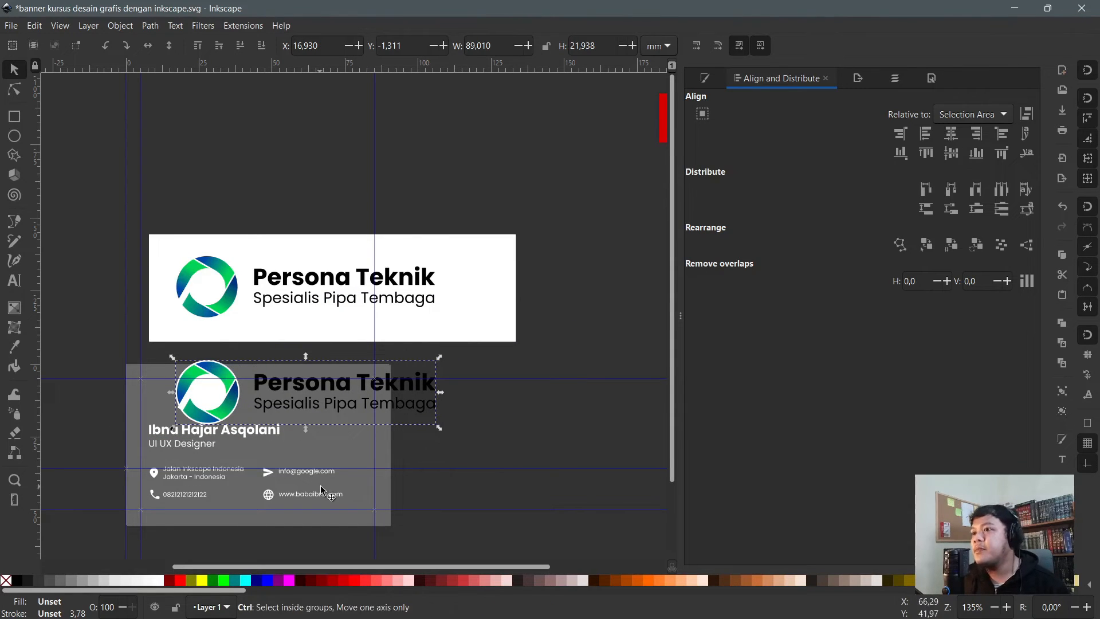
pyautogui.moveTo(438, 358); pyautogui.dragTo(362, 377)
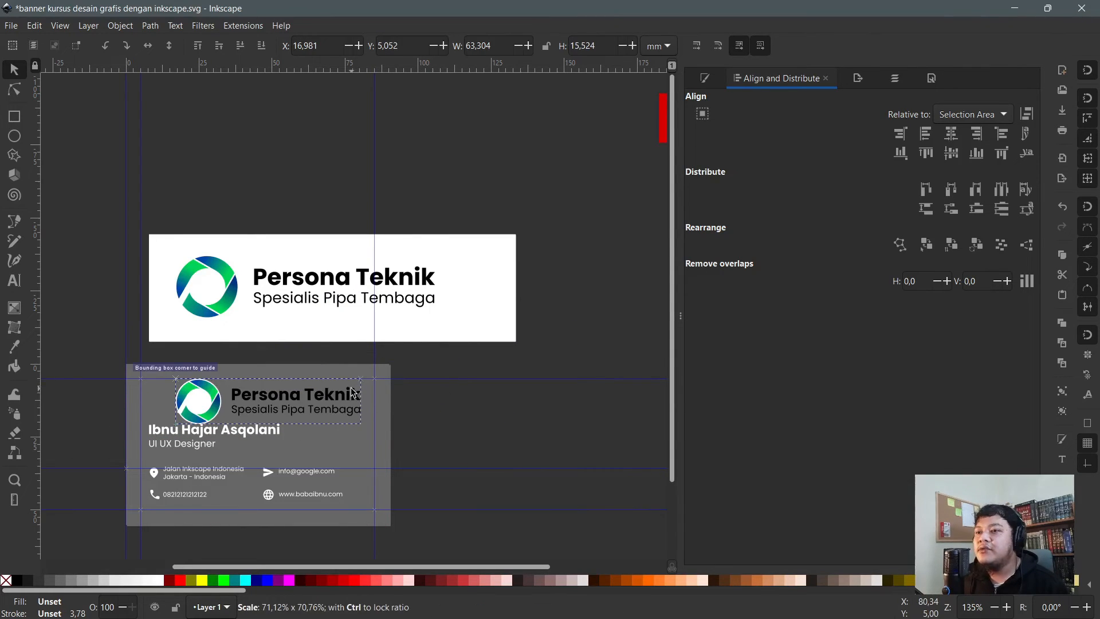
pyautogui.scroll(1, 473, 254)
pyautogui.click(1086, 71)
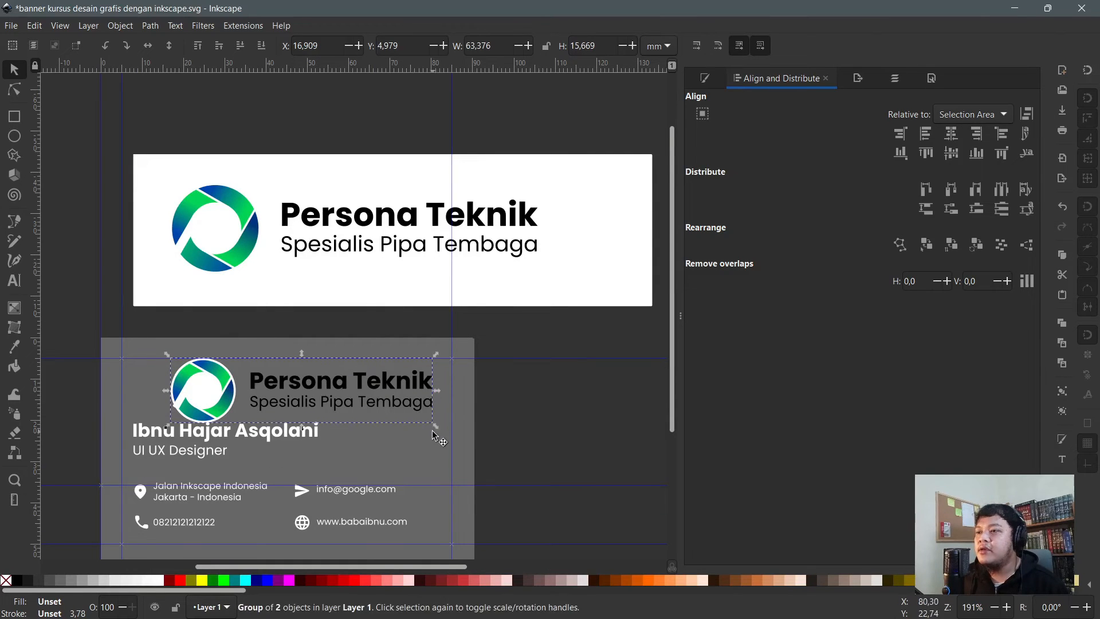
# - Scale the card's logo copy down to about 36.4 mm wide and move it top-left
pyautogui.moveTo(435, 426); pyautogui.dragTo(324, 412)
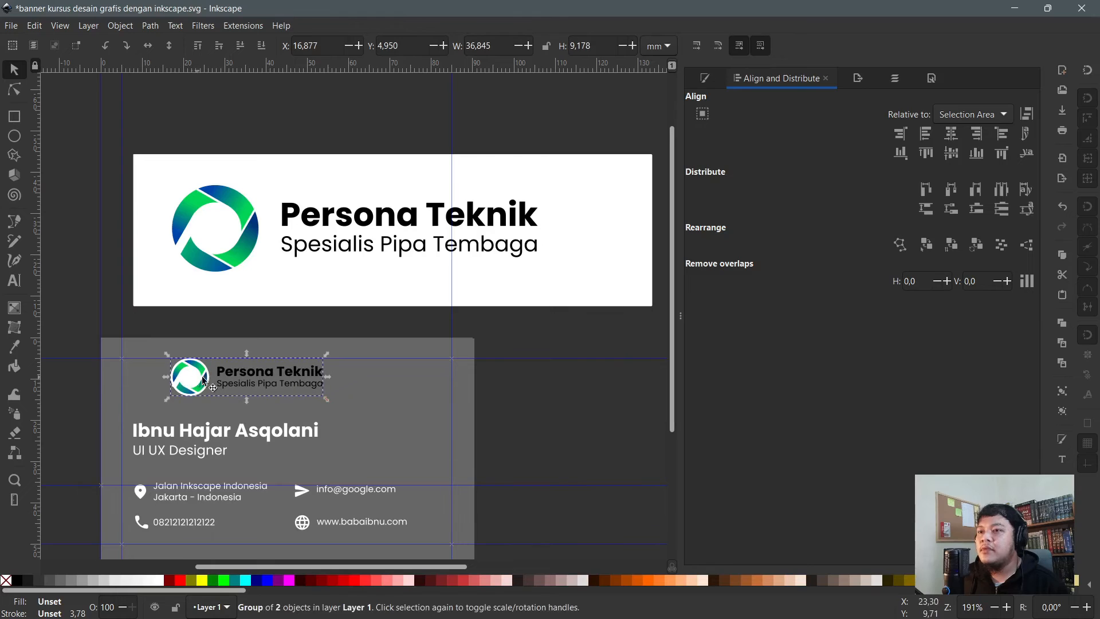
pyautogui.moveTo(198, 381)
pyautogui.mouseDown()
pyautogui.moveTo(175, 388)
pyautogui.moveTo(197, 381)
pyautogui.mouseUp()
pyautogui.hotkey('ctrl', 'z')
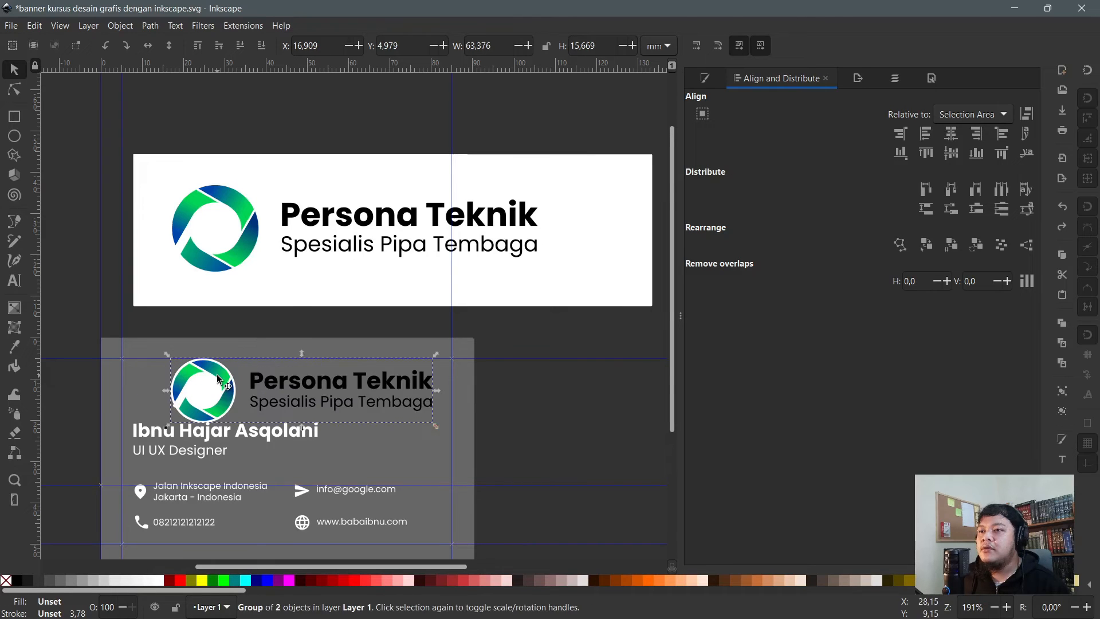
pyautogui.hotkey('ctrl', 'z')
pyautogui.hotkey('ctrl', 'z')
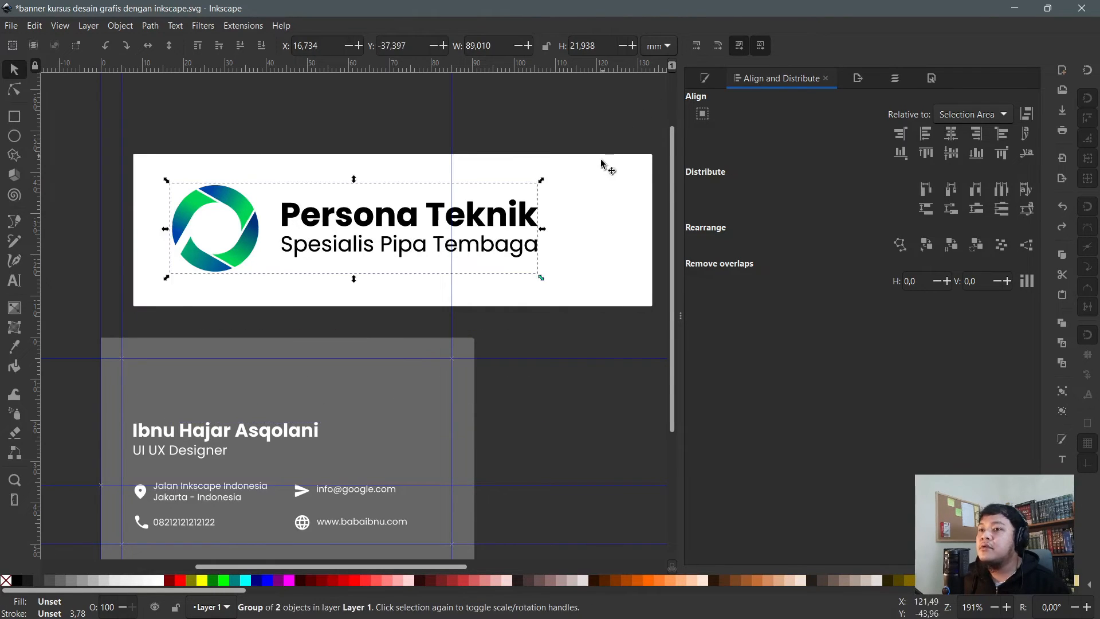
pyautogui.hotkey('ctrl', 'shift', 'z')
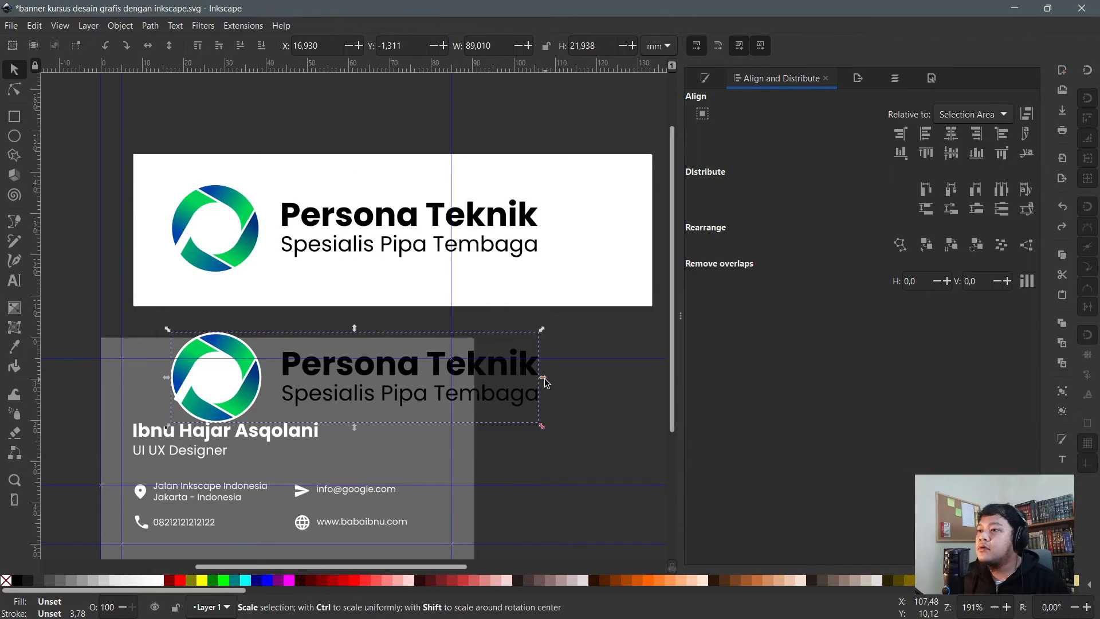
pyautogui.moveTo(538, 383); pyautogui.dragTo(325, 393)
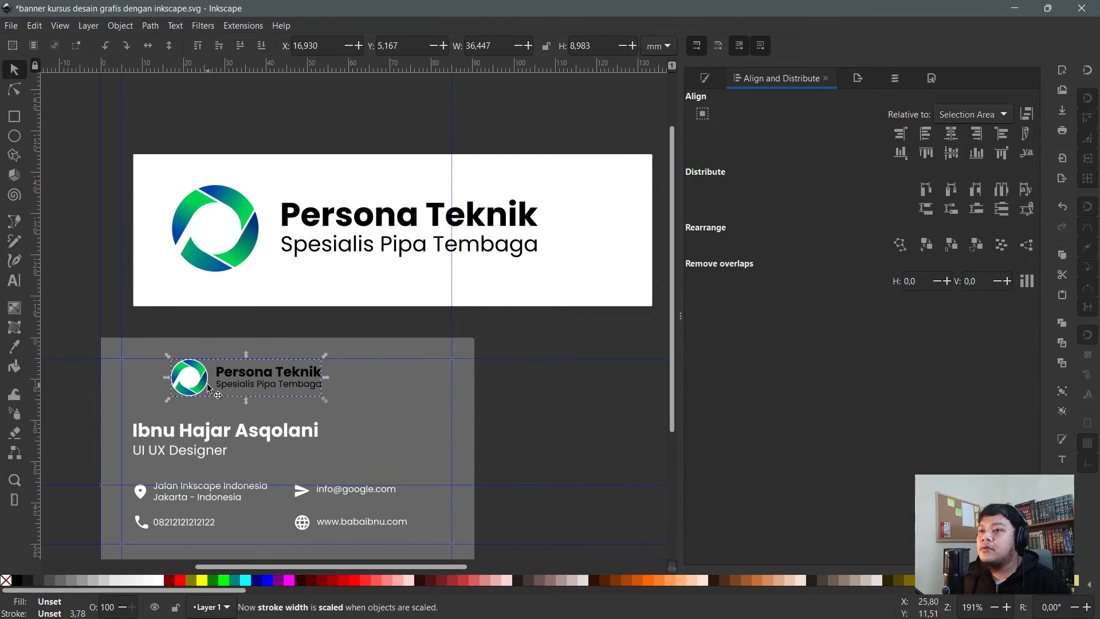
pyautogui.moveTo(207, 383); pyautogui.dragTo(165, 395)
pyautogui.click(540, 423)
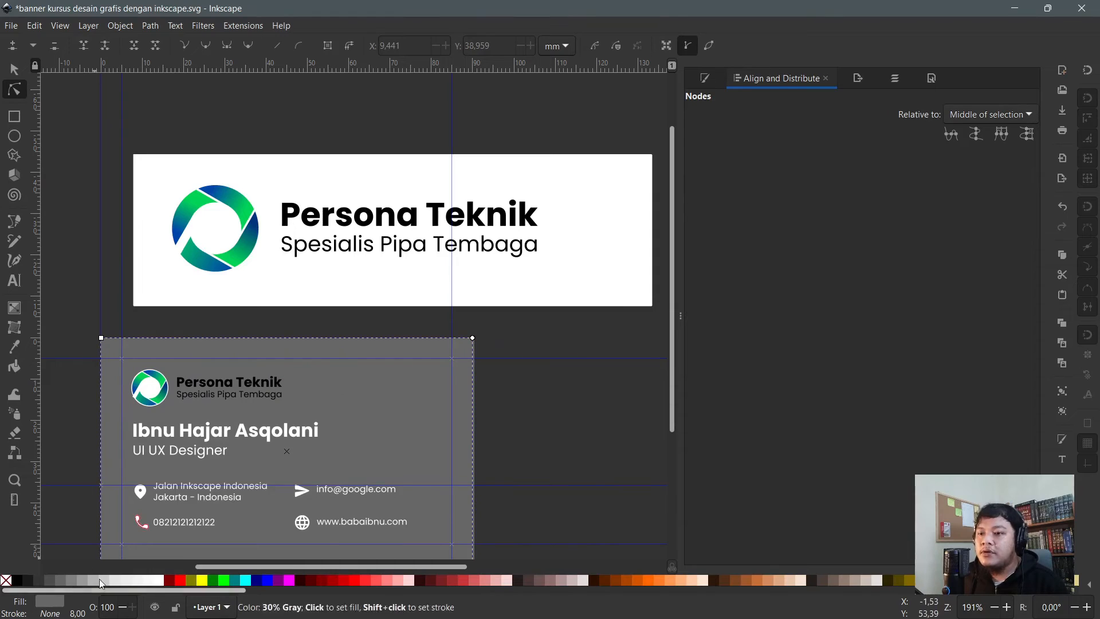
pyautogui.click(159, 582)
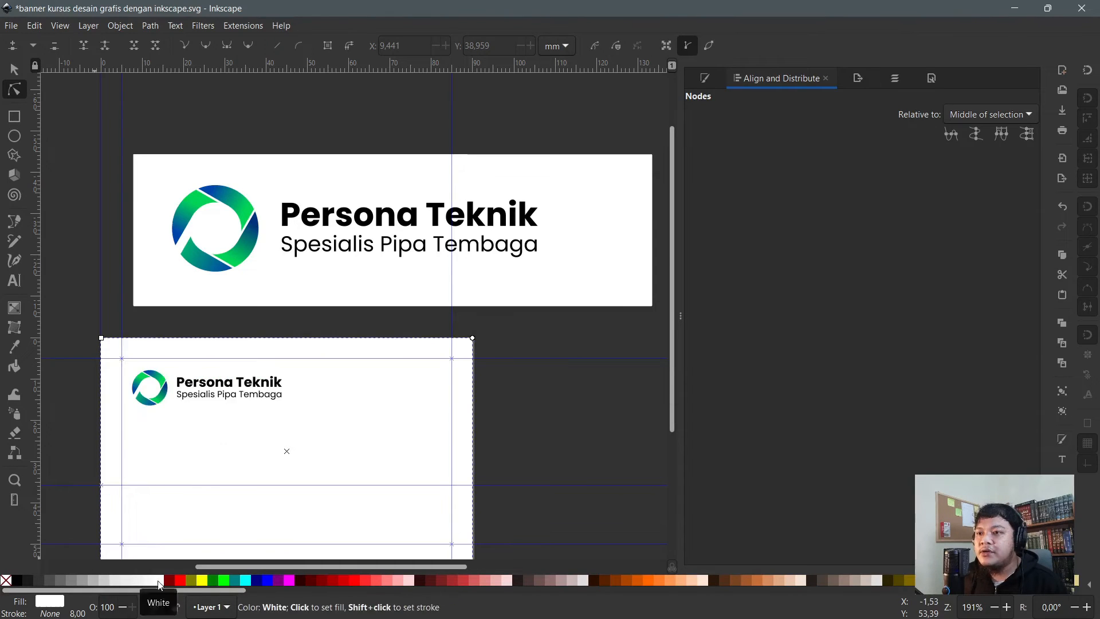
pyautogui.scroll(-2, 233, 455)
pyautogui.hotkey('ctrl', 'z')
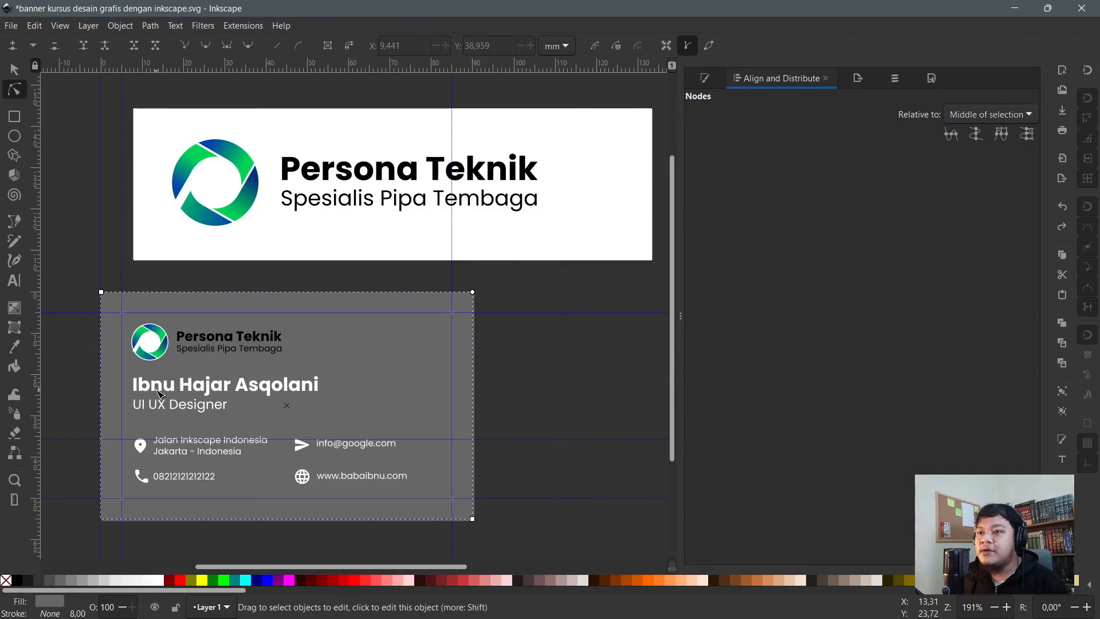
pyautogui.keyDown('shift'); pyautogui.click(161, 406); pyautogui.keyUp('shift')
pyautogui.keyDown('shift'); pyautogui.click(132, 451); pyautogui.keyUp('shift')
pyautogui.keyDown('shift'); pyautogui.click(139, 445); pyautogui.keyUp('shift')
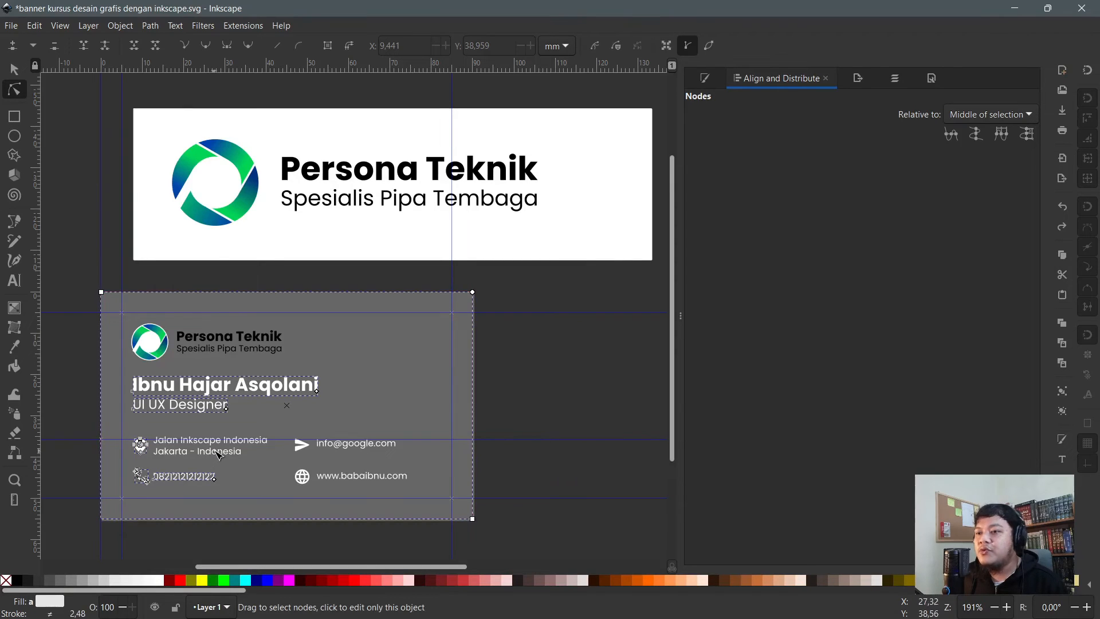
pyautogui.keyDown('shift'); pyautogui.click(302, 445); pyautogui.keyUp('shift')
pyautogui.keyDown('shift'); pyautogui.click(301, 476); pyautogui.keyUp('shift')
pyautogui.keyDown('shift'); pyautogui.click(361, 475); pyautogui.keyUp('shift')
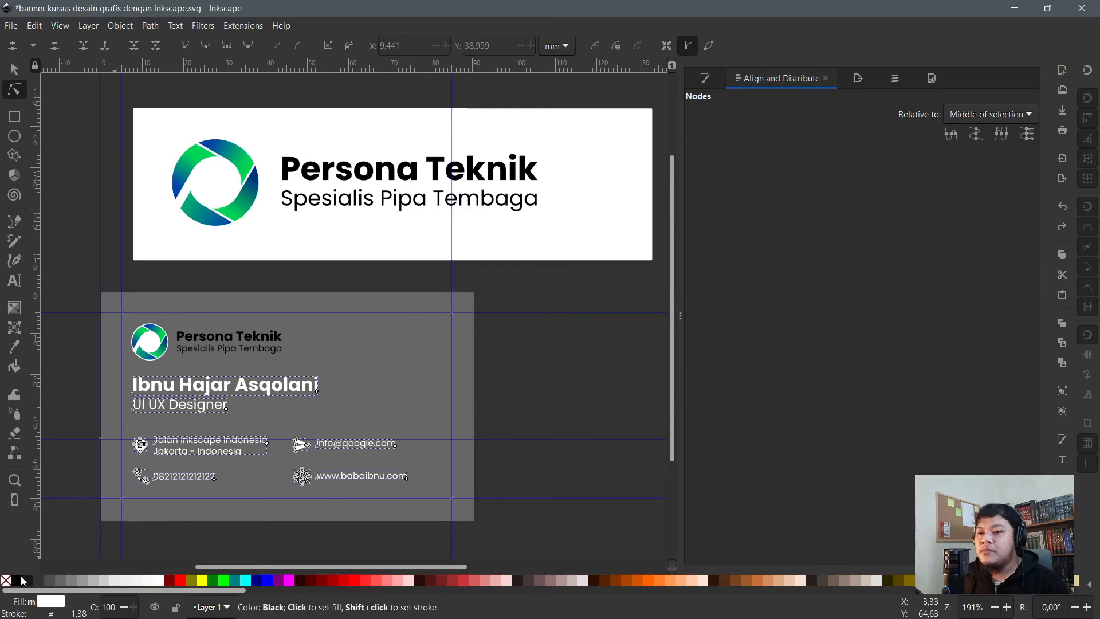
pyautogui.click(22, 582)
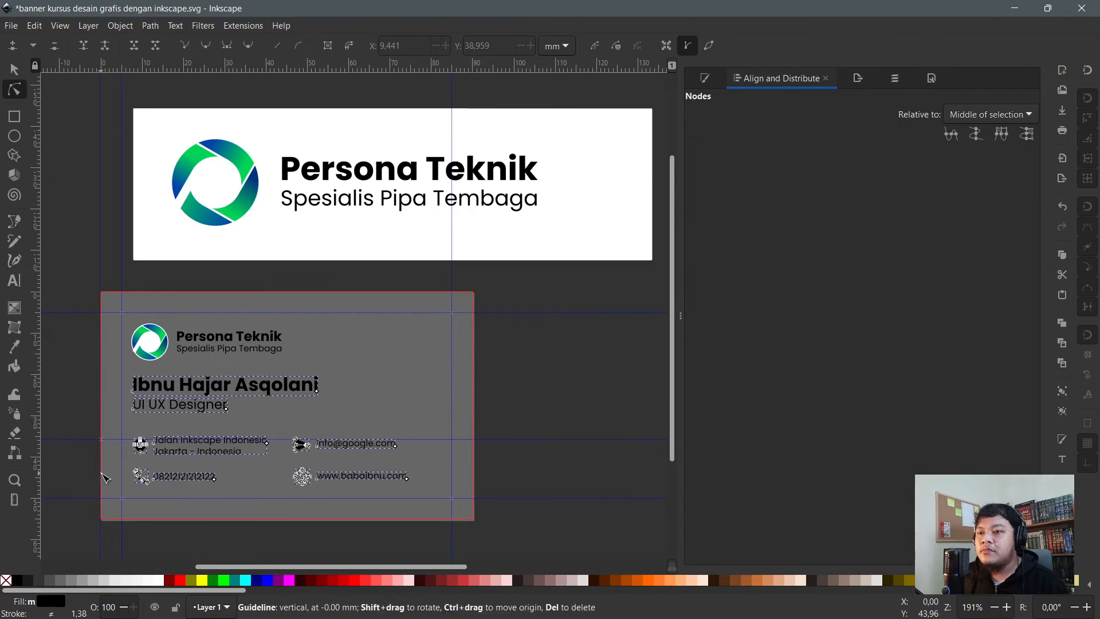
# - Fill the card background rectangle with white
pyautogui.click(111, 471)
pyautogui.click(158, 580)
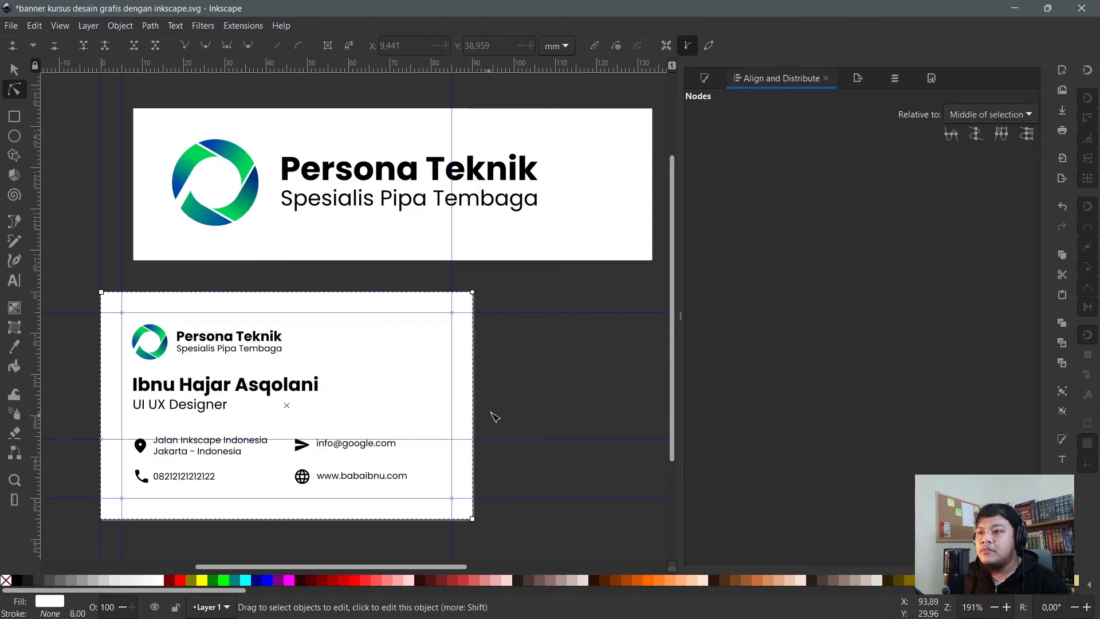
pyautogui.scroll(1, 145, 314)
pyautogui.press('s')
pyautogui.click(169, 361)
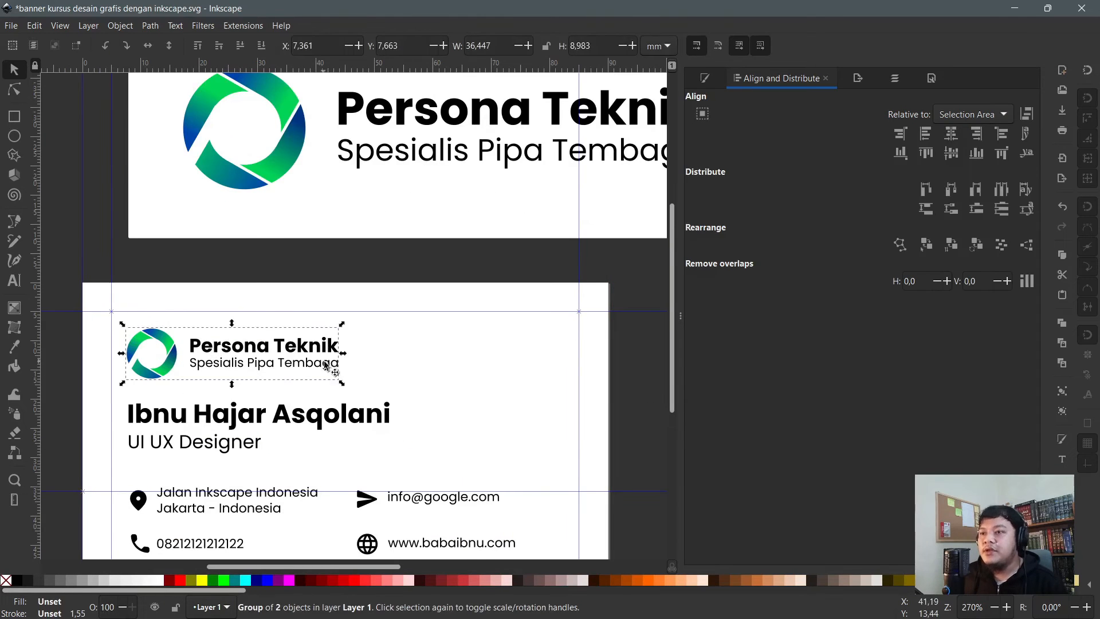
pyautogui.scroll(-4, 225, 401)
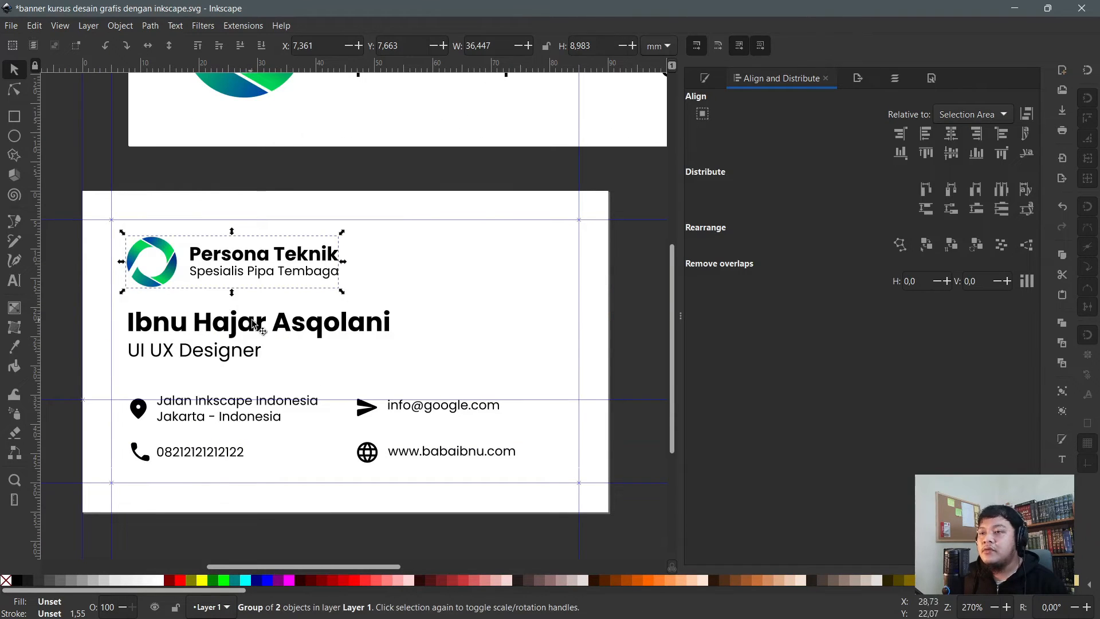
# - Select the location, phone, send and globe icons and apply the logo's green with the Dropper
pyautogui.press('t')
pyautogui.press('n')
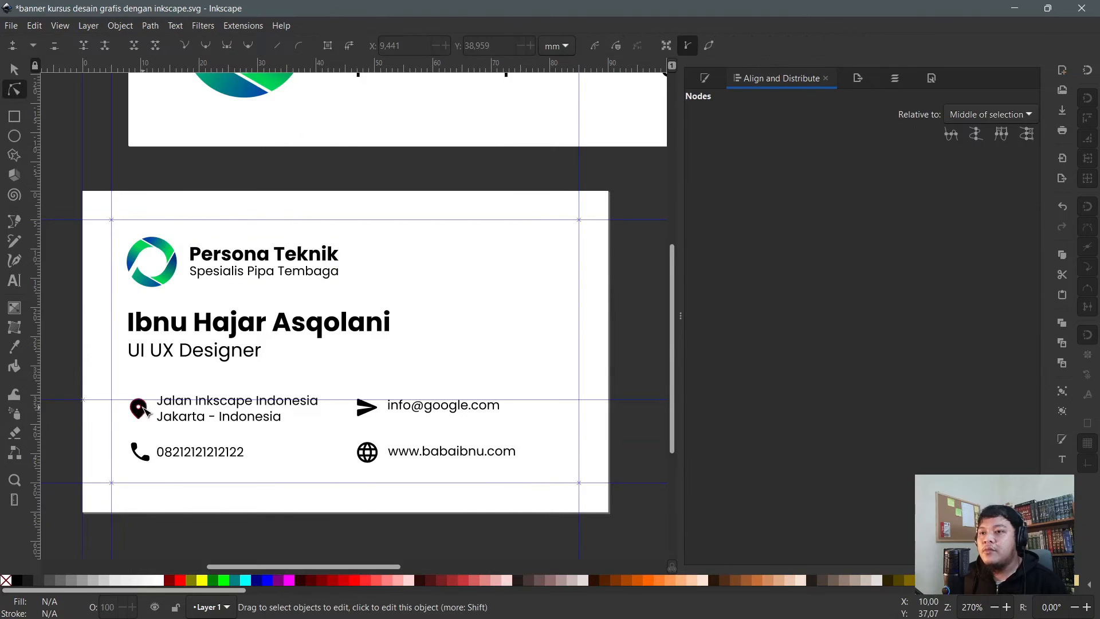
pyautogui.click(139, 408)
pyautogui.keyDown('shift'); pyautogui.click(141, 461); pyautogui.keyUp('shift')
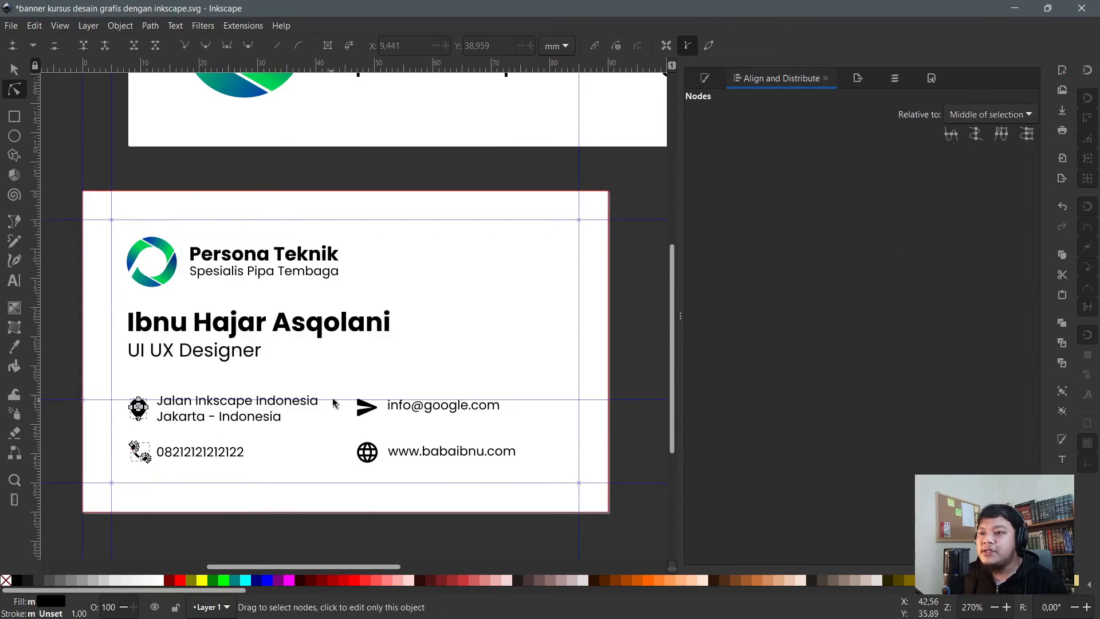
pyautogui.keyDown('shift'); pyautogui.click(366, 408); pyautogui.keyUp('shift')
pyautogui.keyDown('shift'); pyautogui.click(367, 452); pyautogui.keyUp('shift')
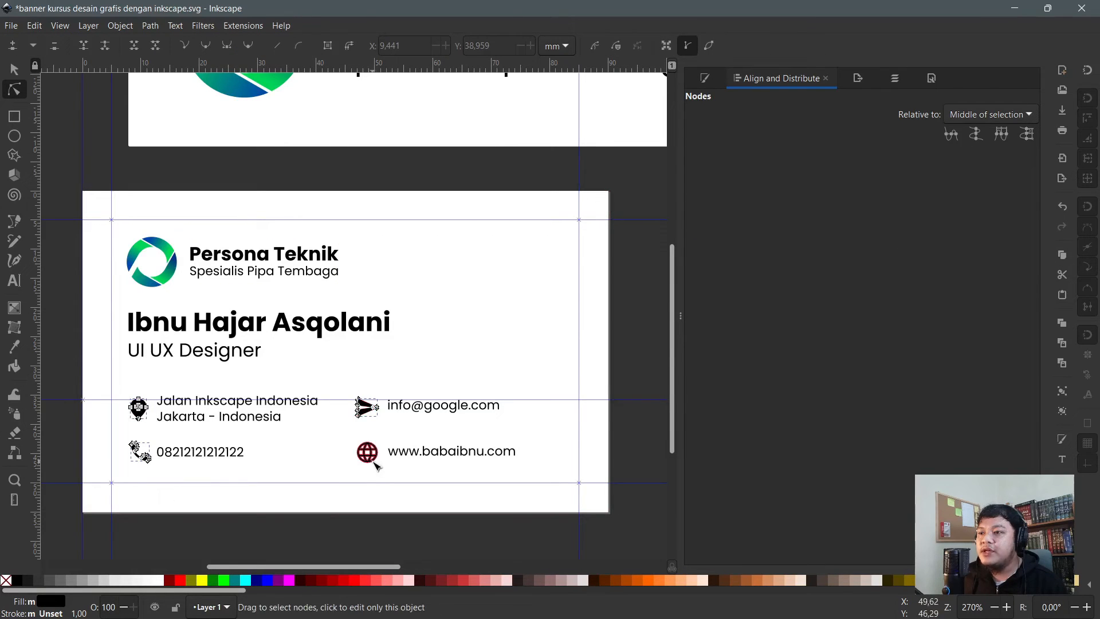
pyautogui.click(14, 346)
pyautogui.scroll(2, 238, 311)
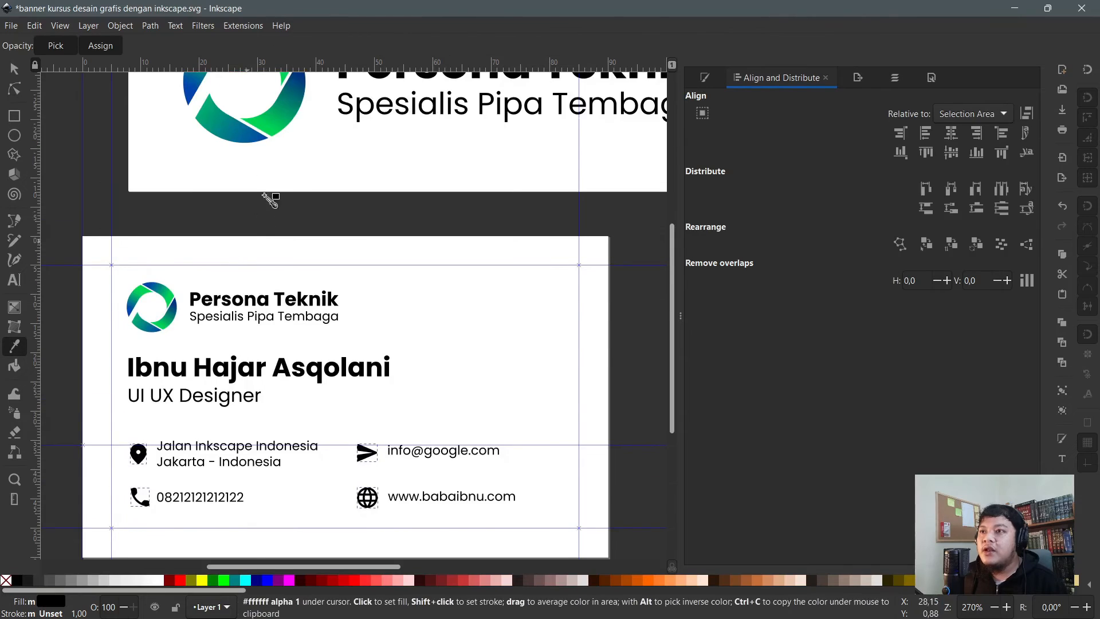
pyautogui.click(285, 112)
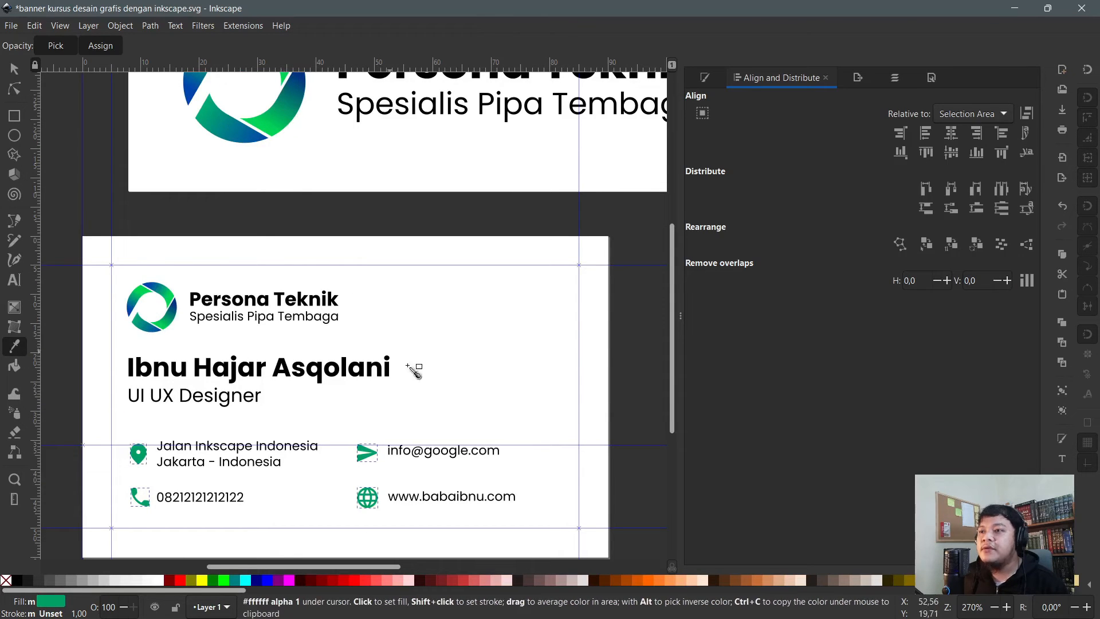
pyautogui.press('n')
pyautogui.click(217, 373)
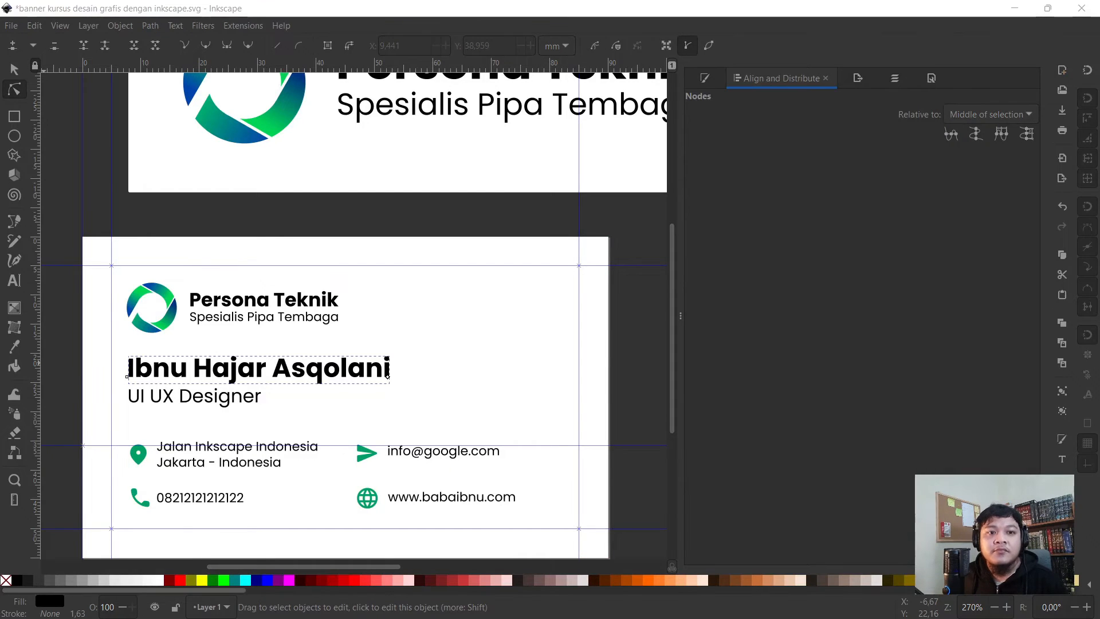
# - Select the name and job title together and move them slightly down
pyautogui.click(431, 320)
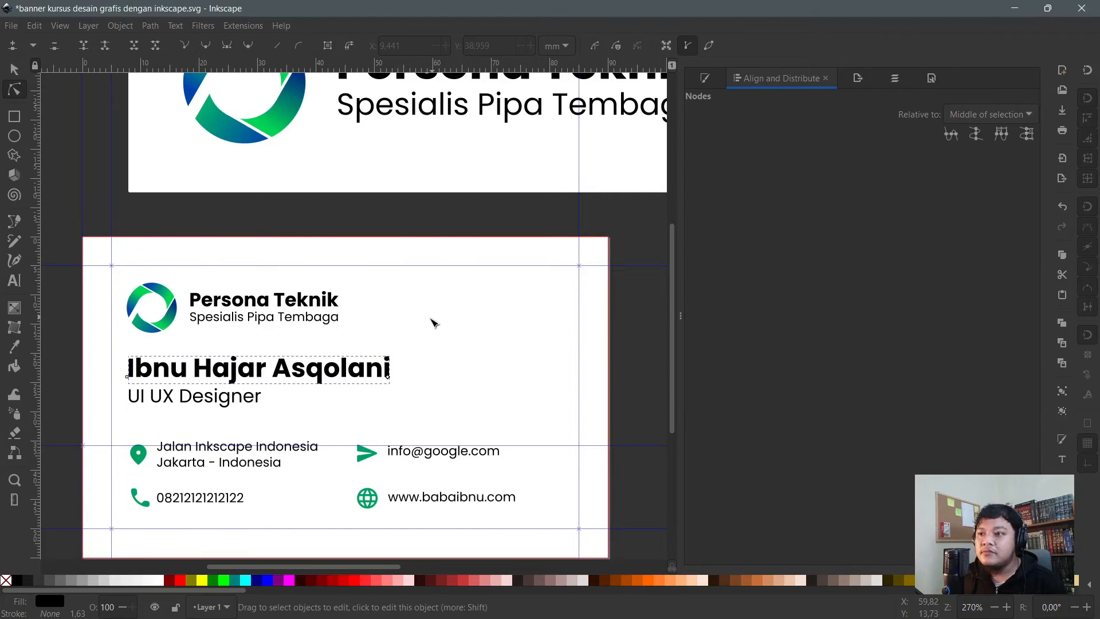
pyautogui.click(453, 201)
pyautogui.click(311, 366)
pyautogui.keyDown('shift'); pyautogui.click(217, 404); pyautogui.keyUp('shift')
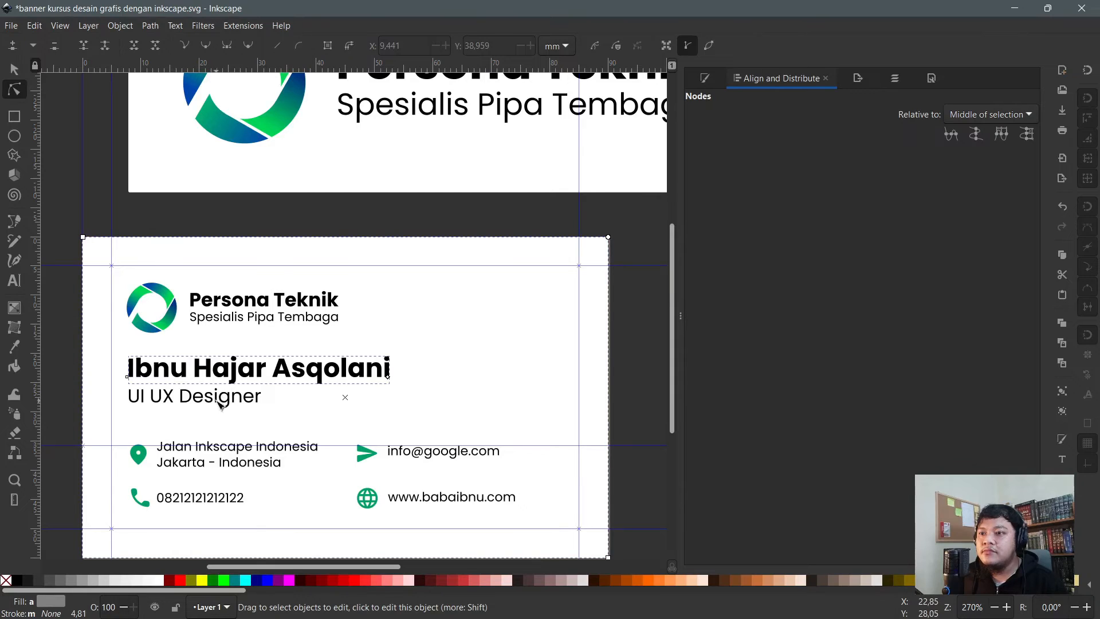
pyautogui.press('s')
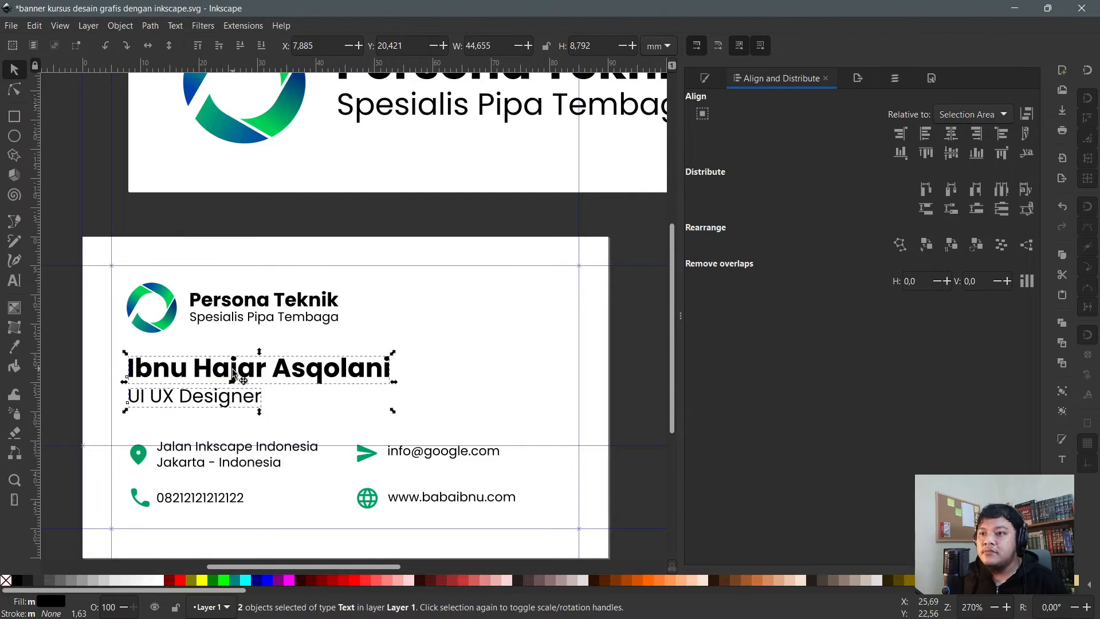
pyautogui.moveTo(232, 373); pyautogui.dragTo(232, 381)
pyautogui.scroll(-1, 202, 374)
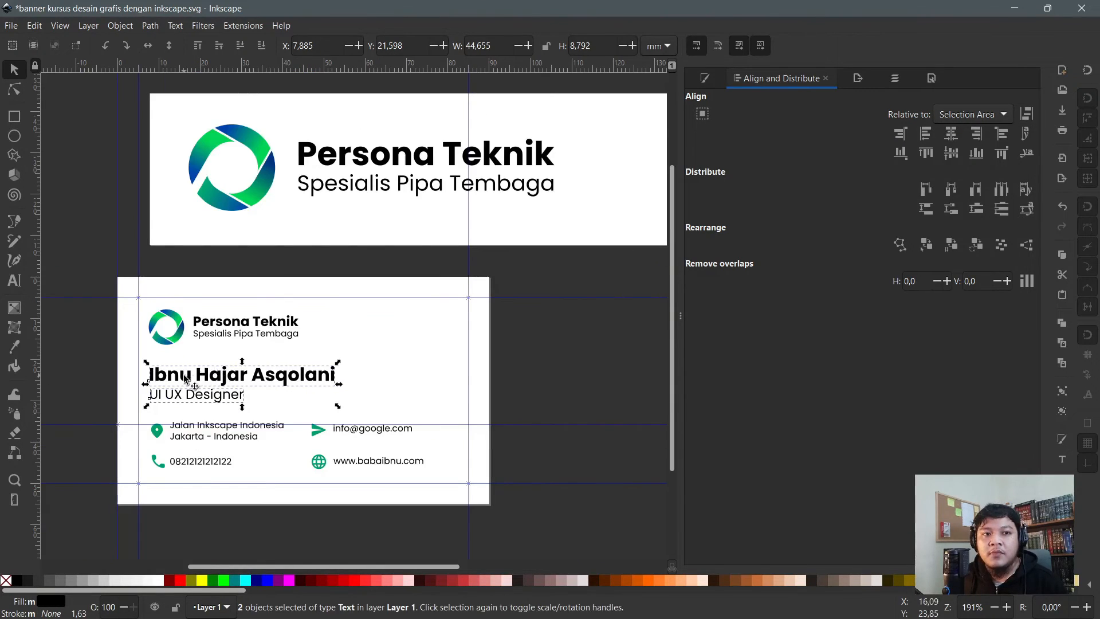
pyautogui.scroll(-2, 226, 404)
# - Rubber-band select the address and email row and shift it about 0.9 mm lower
pyautogui.click(517, 490)
pyautogui.moveTo(558, 502); pyautogui.dragTo(265, 433)
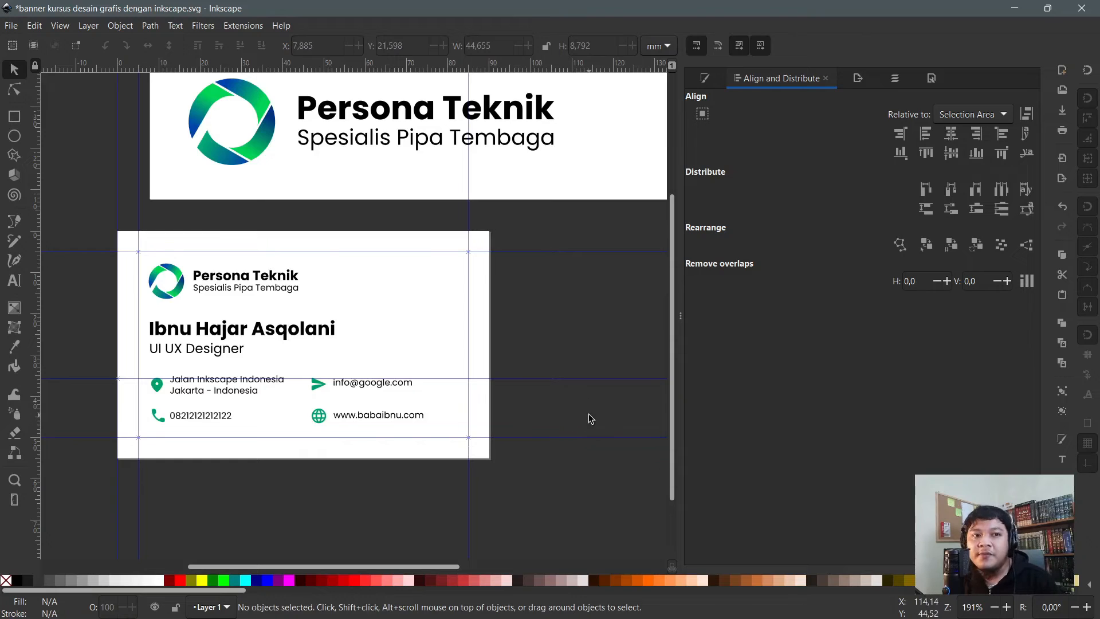
pyautogui.moveTo(560, 410); pyautogui.dragTo(89, 350)
pyautogui.scroll(1, 176, 378)
pyautogui.scroll(1, 177, 381)
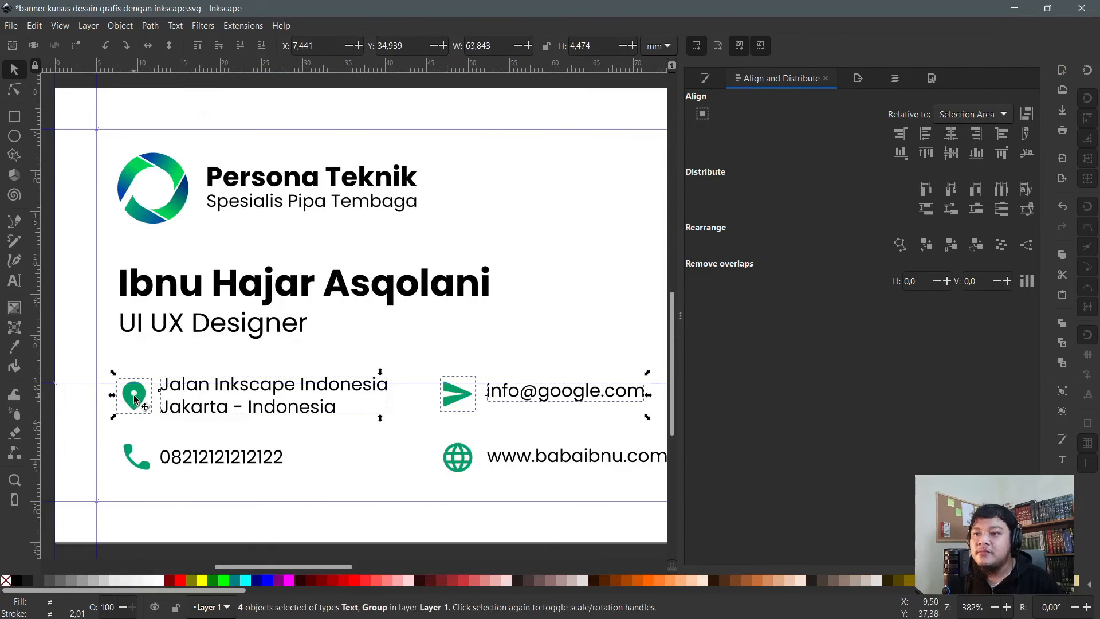
pyautogui.moveTo(141, 404); pyautogui.dragTo(132, 402)
# - Nudge the name and UI UX Designer title a little lower again and review the layout
pyautogui.scroll(-1, 132, 402)
pyautogui.click(225, 343)
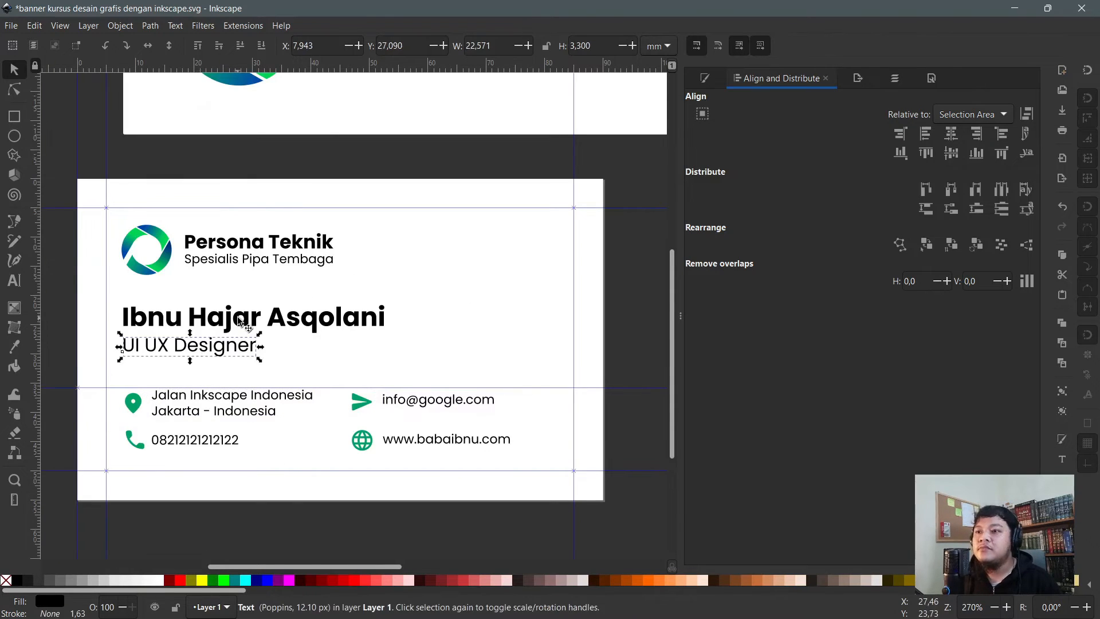
pyautogui.keyDown('shift'); pyautogui.click(241, 321); pyautogui.keyUp('shift')
pyautogui.moveTo(214, 325); pyautogui.dragTo(213, 330)
pyautogui.scroll(-1, 498, 319)
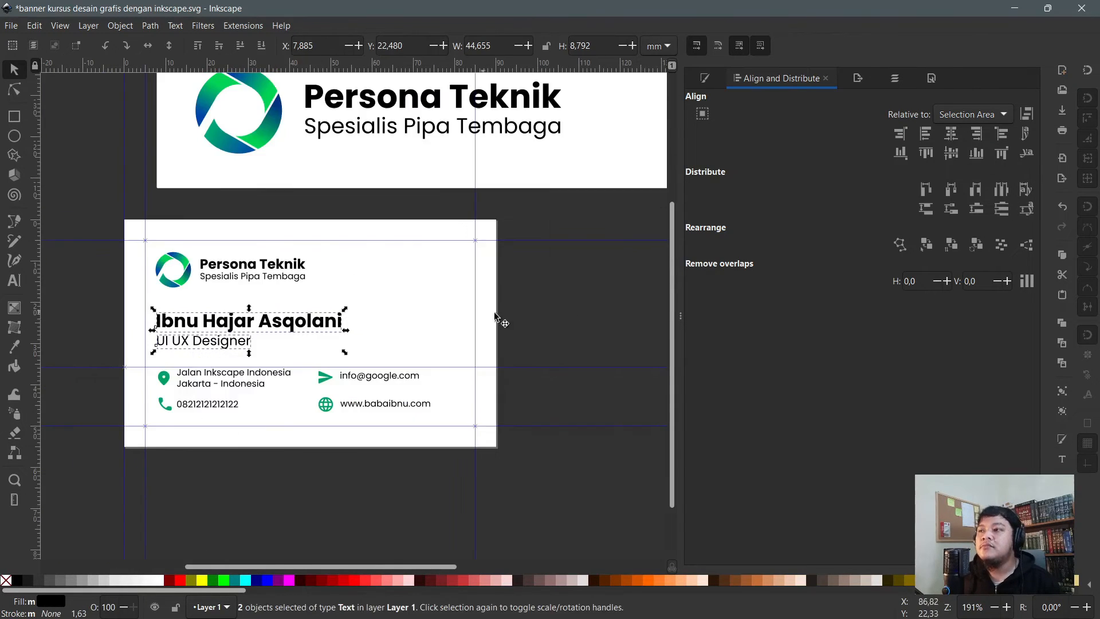
pyautogui.click(607, 292)
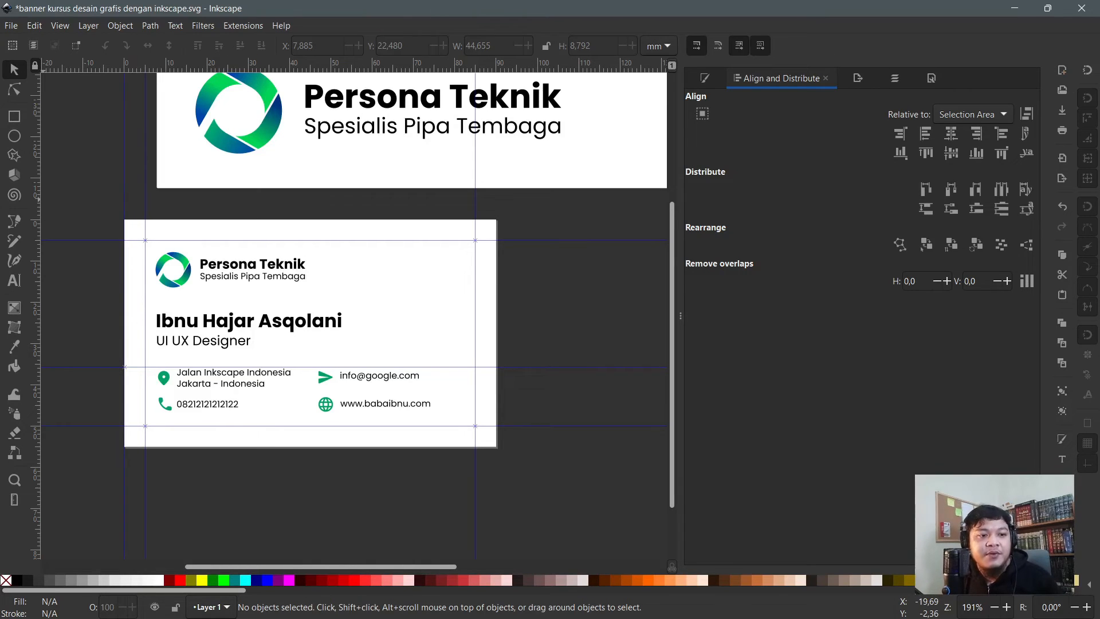
# - Switch to Chrome and load pinterest.com in a new tab
pyautogui.hotkey('alt', 'Tab')
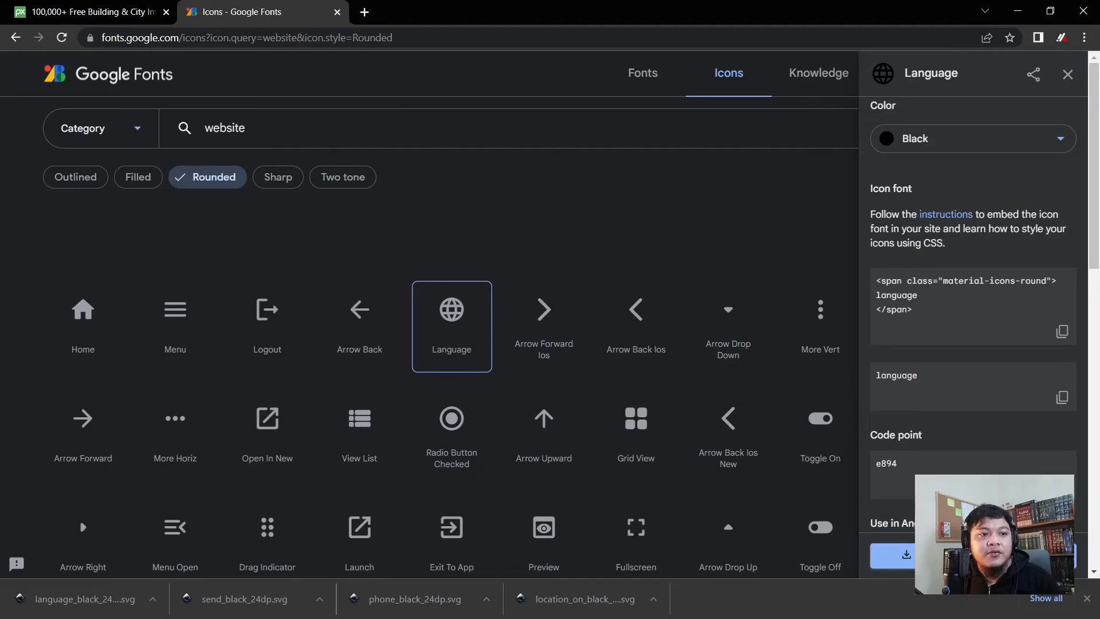
pyautogui.click(365, 11)
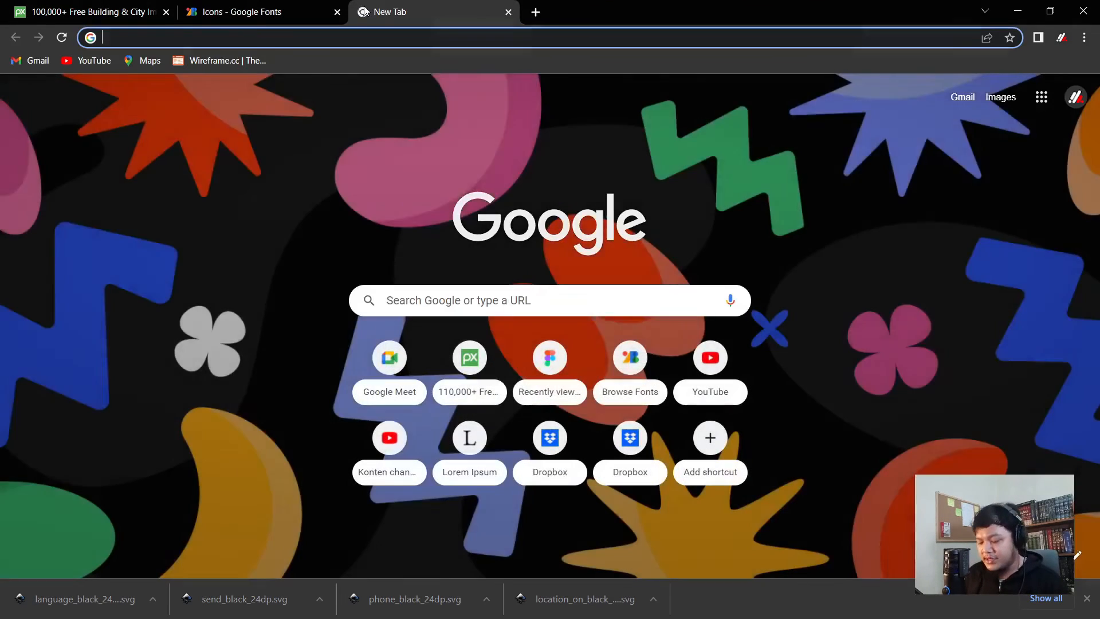
pyautogui.write('pint')
pyautogui.press('Return')
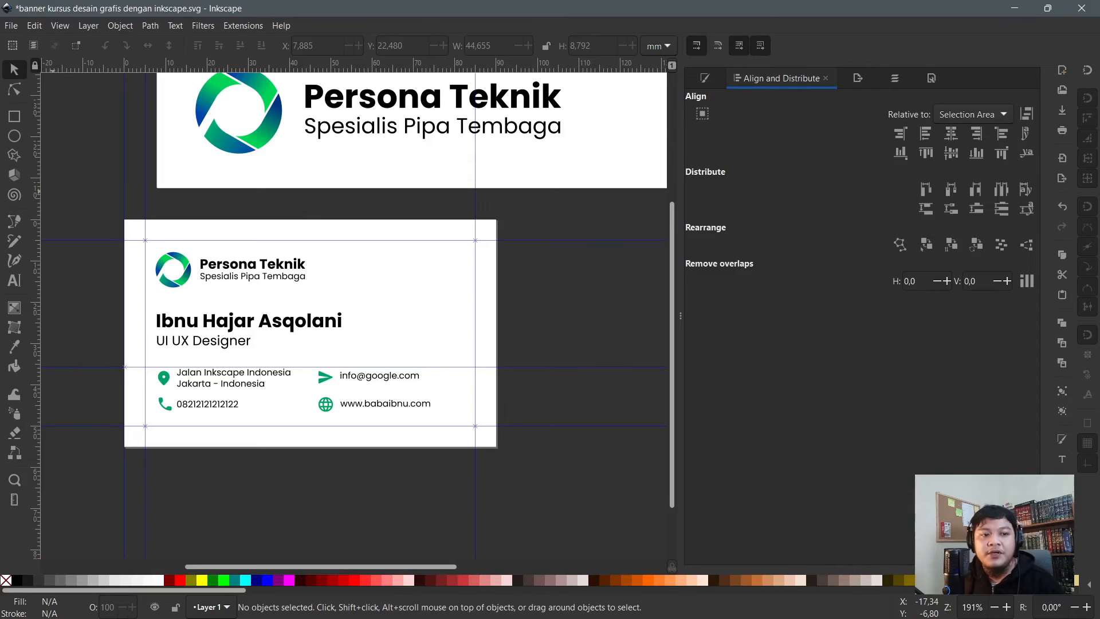
pyautogui.hotkey('alt', 'Tab')
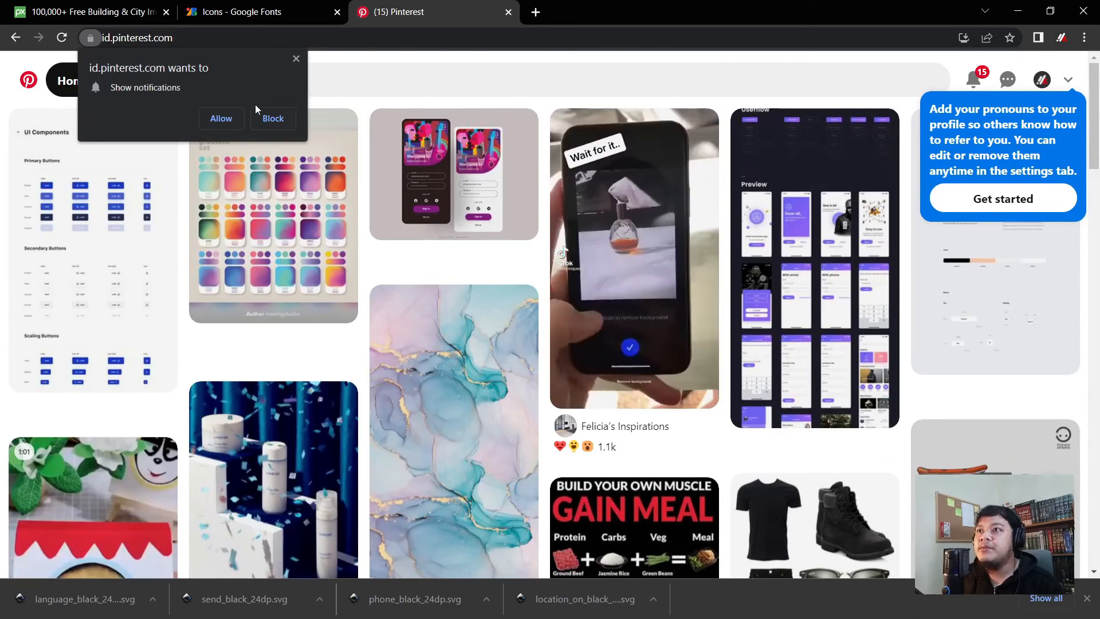
# - Dismiss the notification prompt, search Pinterest for 'namecard design' and browse the business card pins
pyautogui.click(285, 118)
pyautogui.click(279, 81)
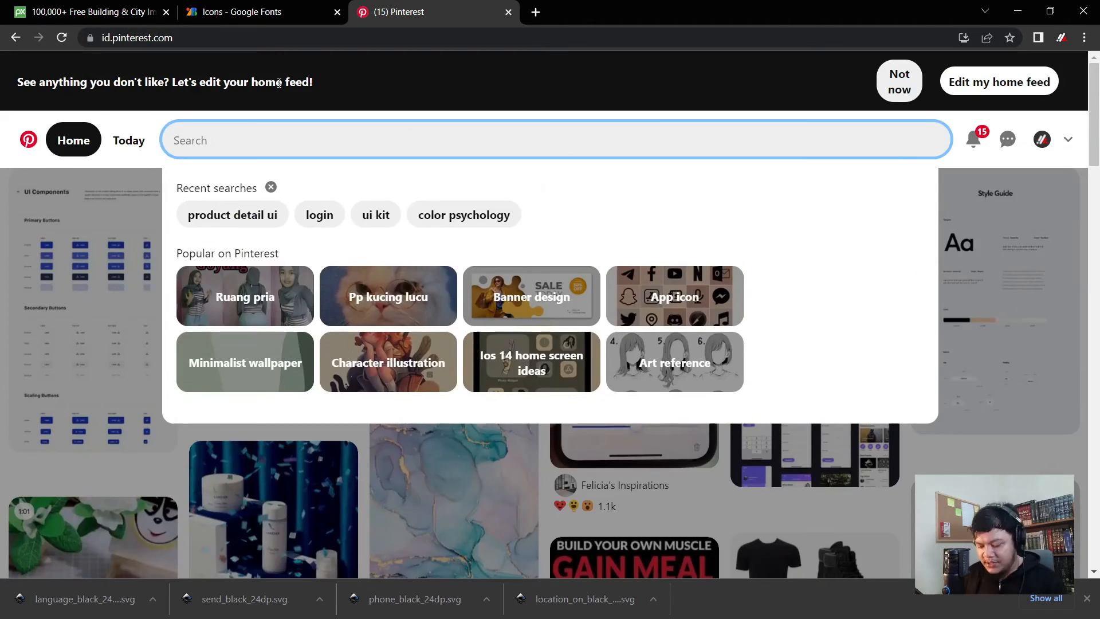
pyautogui.write('name')
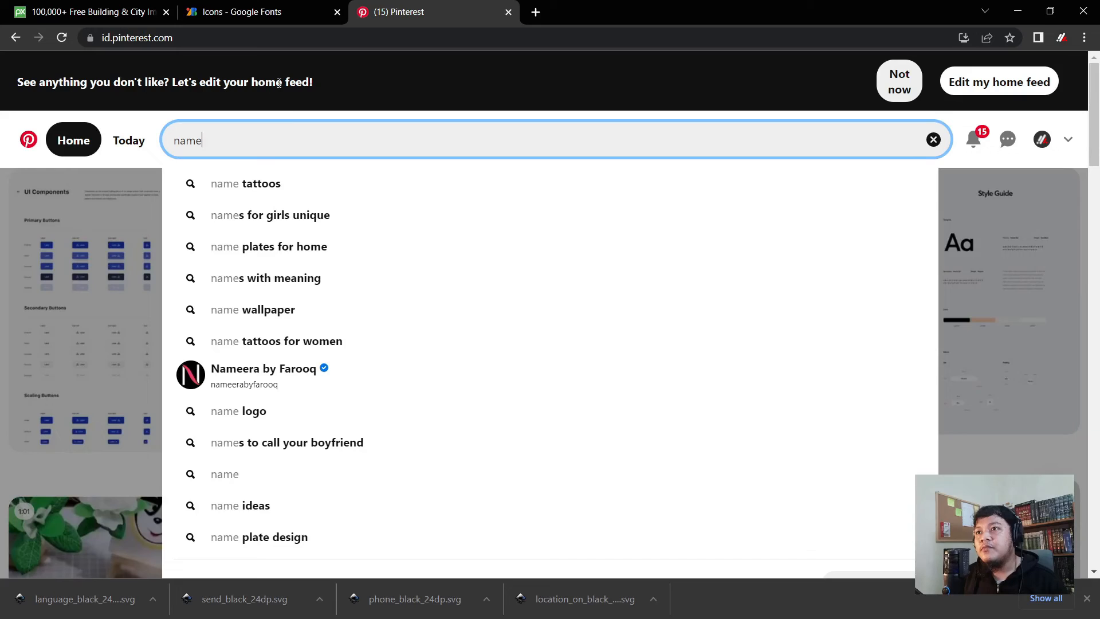
pyautogui.write('card design')
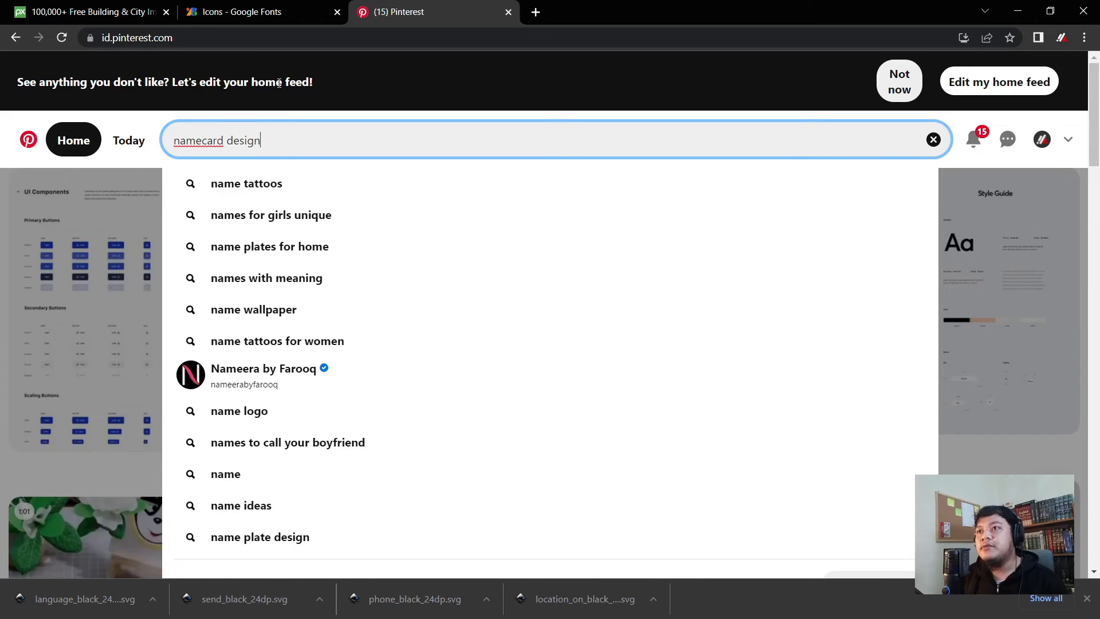
pyautogui.press('Return')
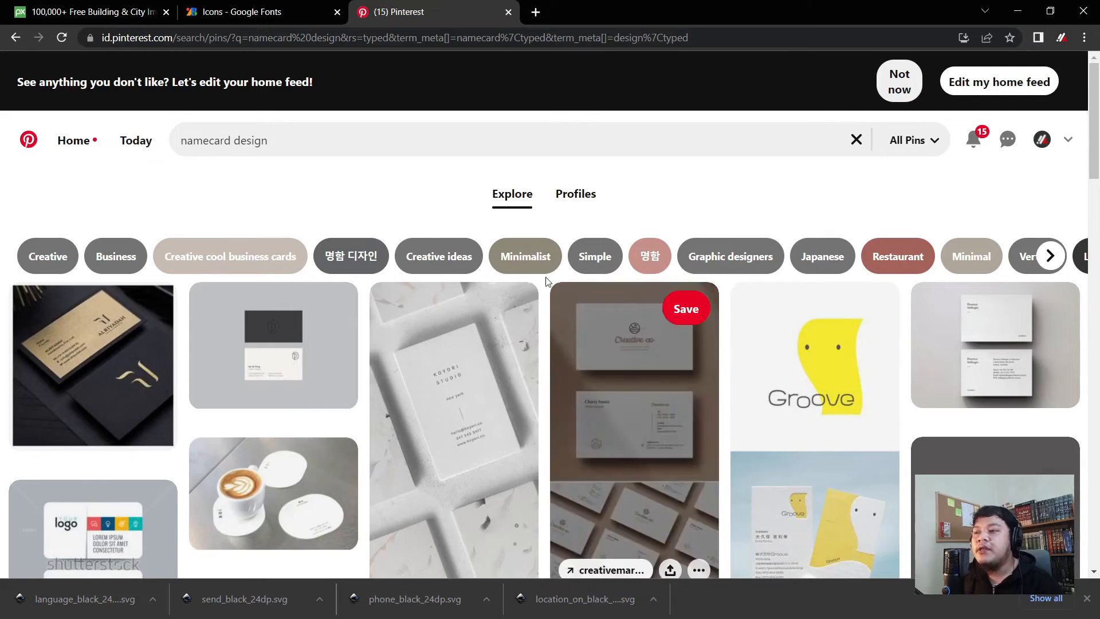
pyautogui.scroll(-1, 457, 372)
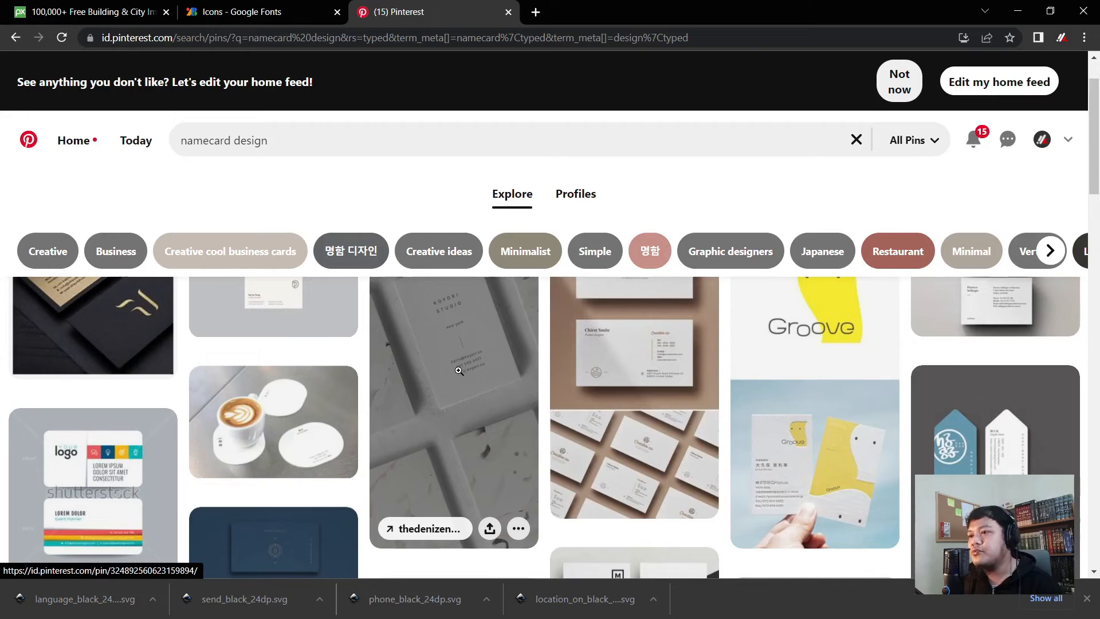
pyautogui.scroll(-2, 454, 358)
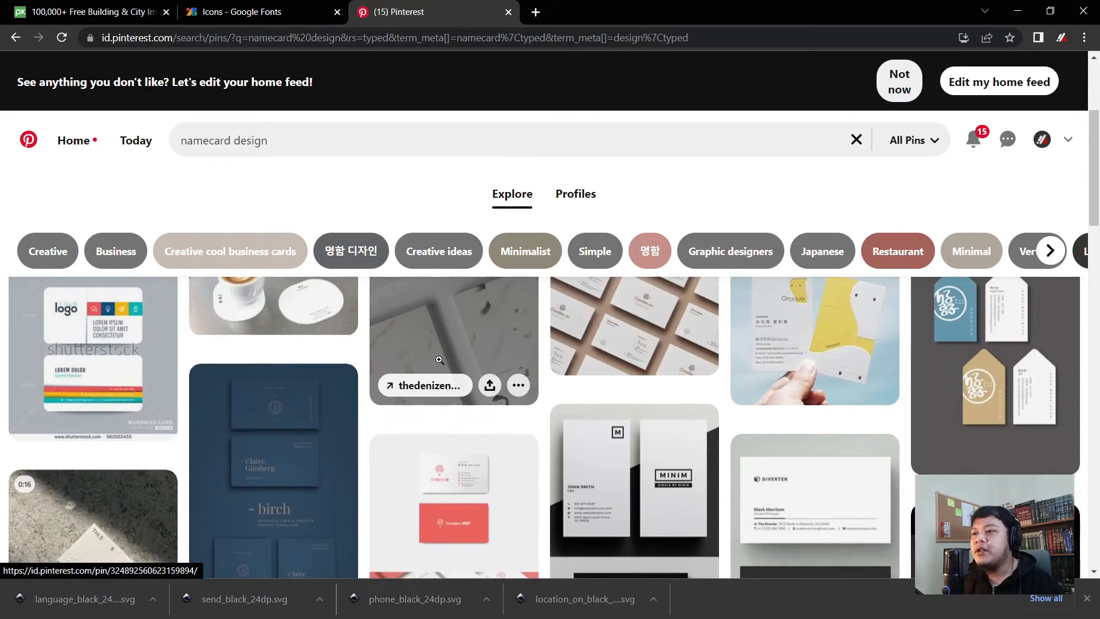
pyautogui.scroll(-4, 440, 359)
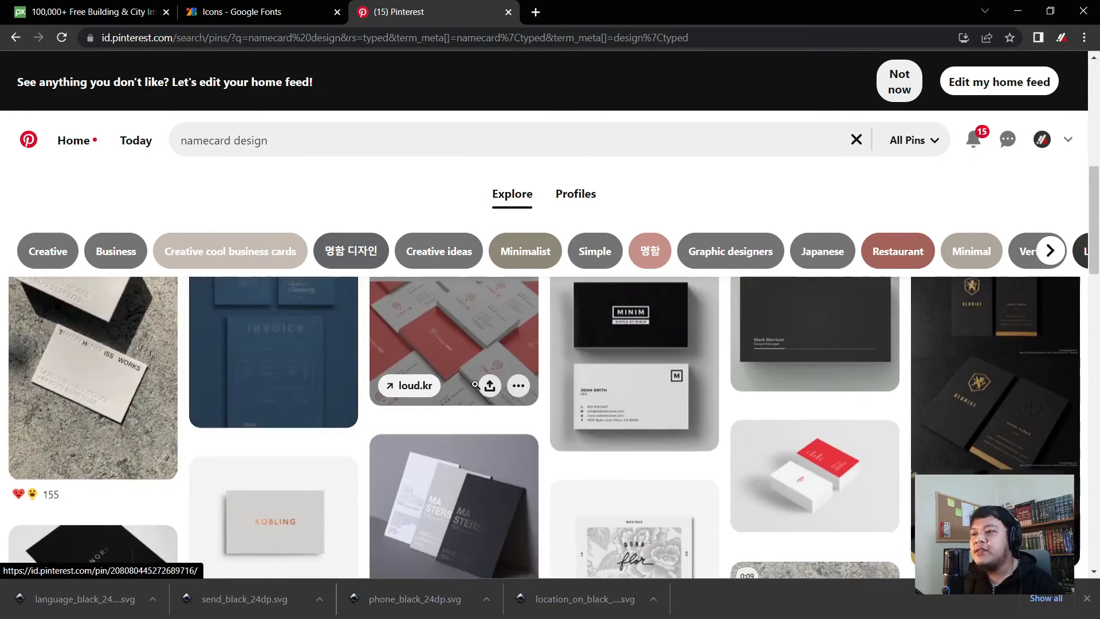
pyautogui.scroll(-8, 476, 385)
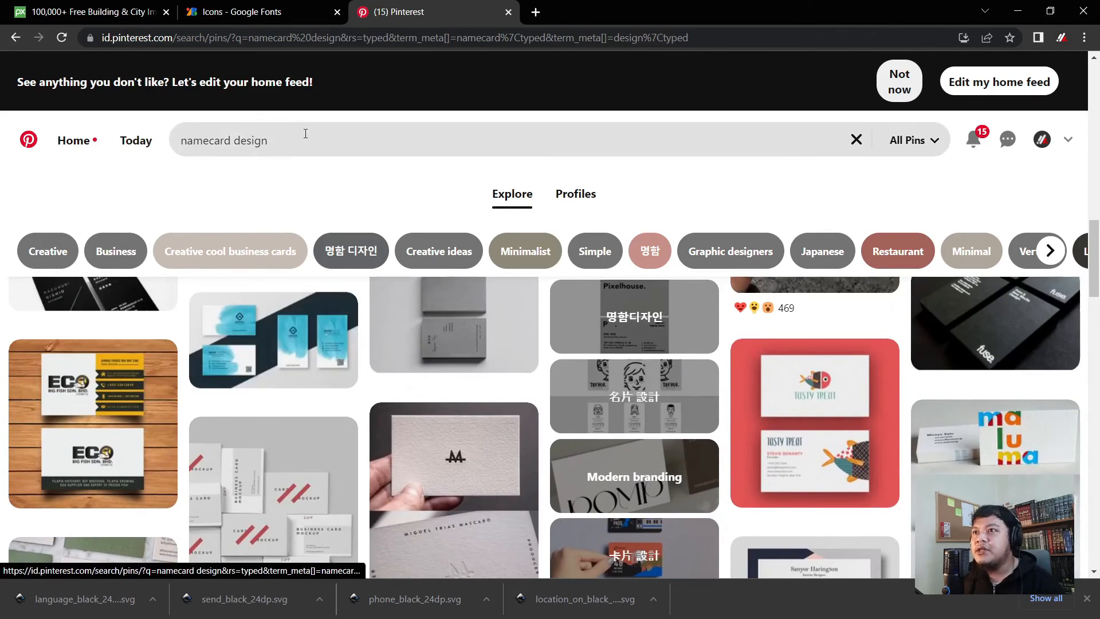
# - Refine the Pinterest search to 'namecard design blue'
pyautogui.click(306, 134)
pyautogui.write('blu')
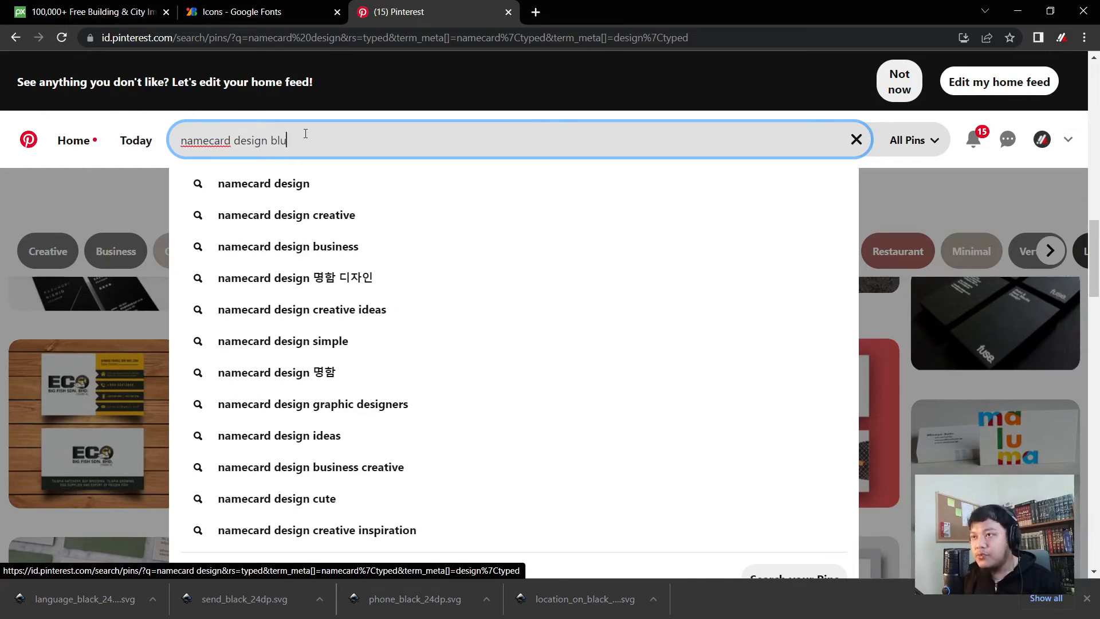
pyautogui.write('e')
pyautogui.press('Return')
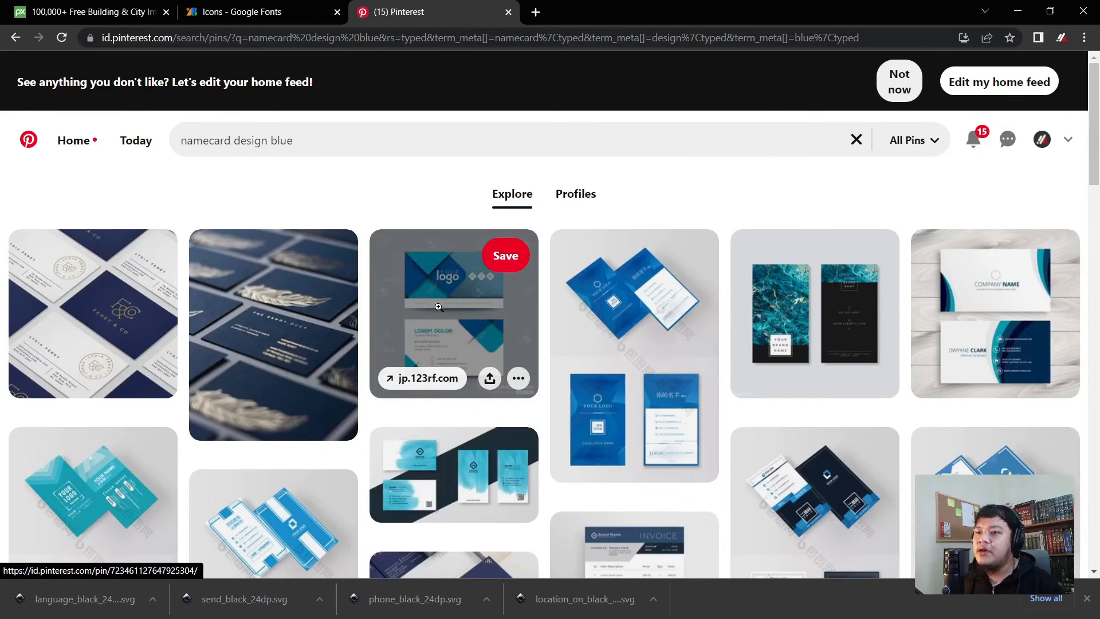
# - Browse the blue results and examine the blue logo business card pin before returning
pyautogui.scroll(-3, 445, 318)
pyautogui.scroll(3, 453, 321)
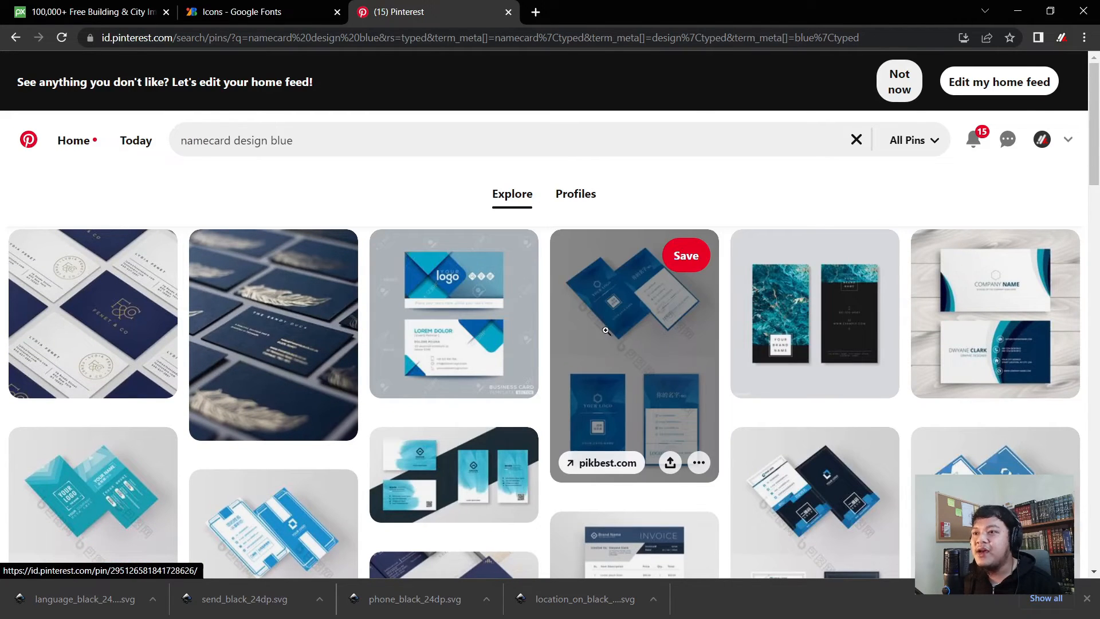
pyautogui.scroll(-5, 565, 324)
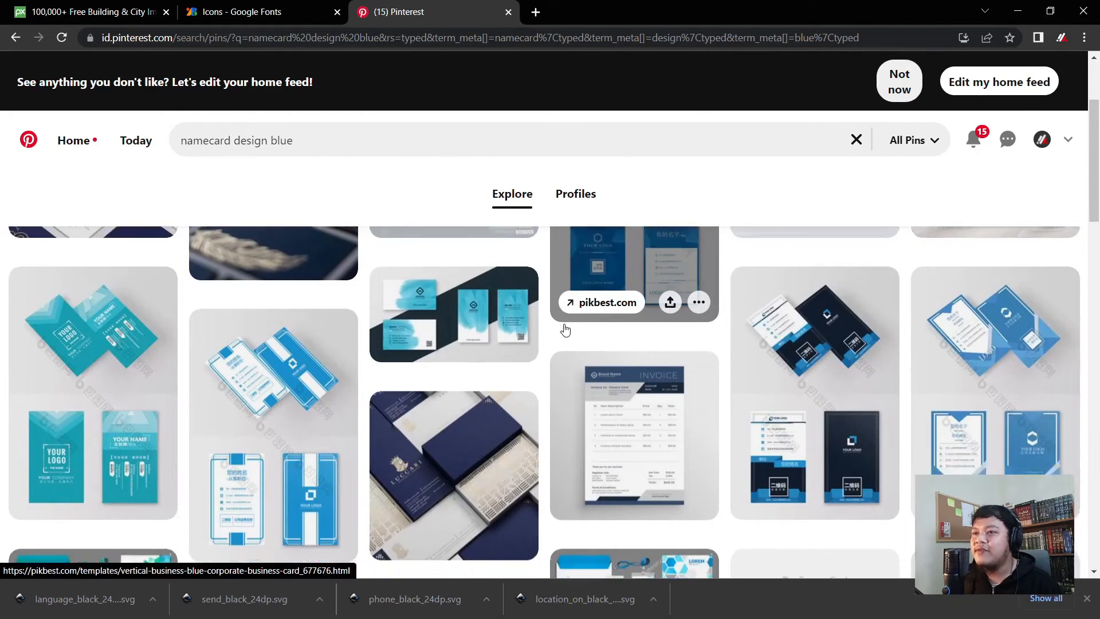
pyautogui.scroll(-10, 564, 328)
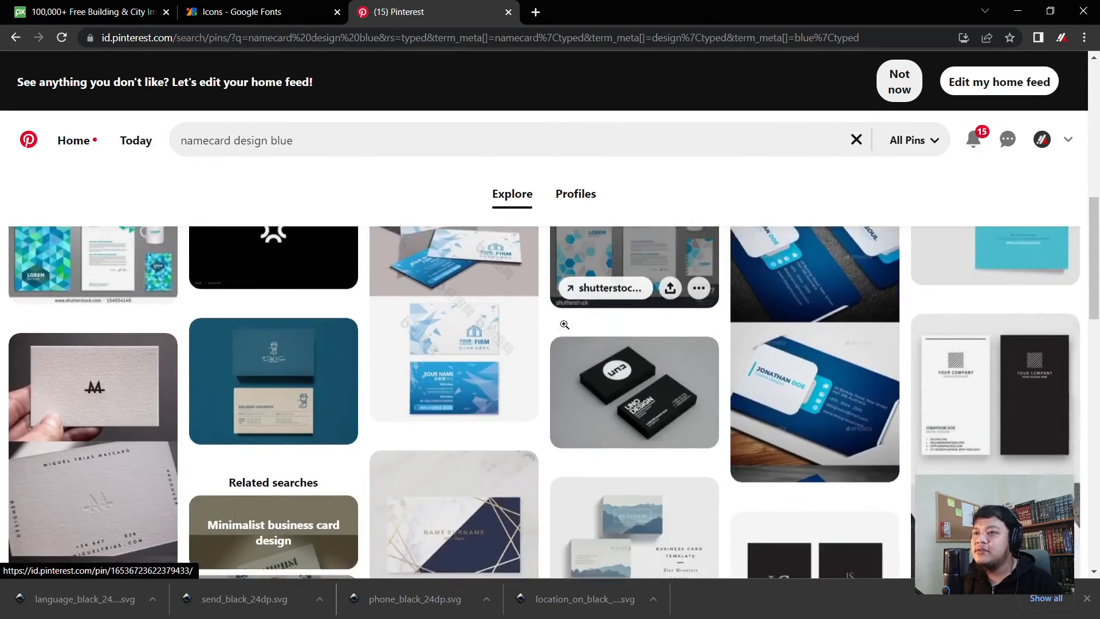
pyautogui.scroll(-1, 566, 328)
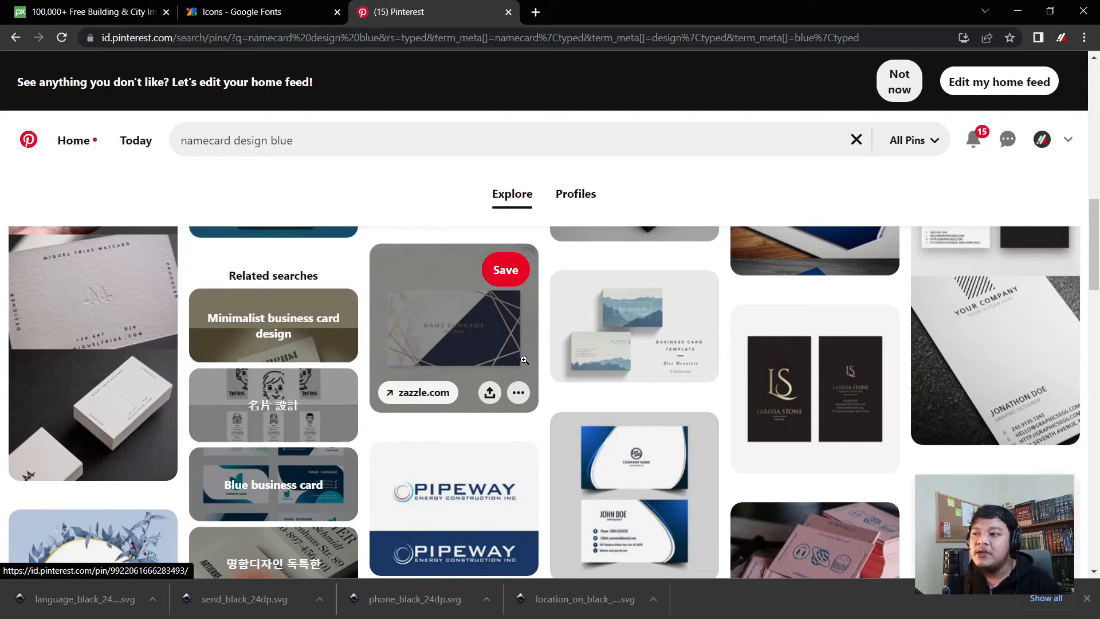
pyautogui.scroll(3, 378, 381)
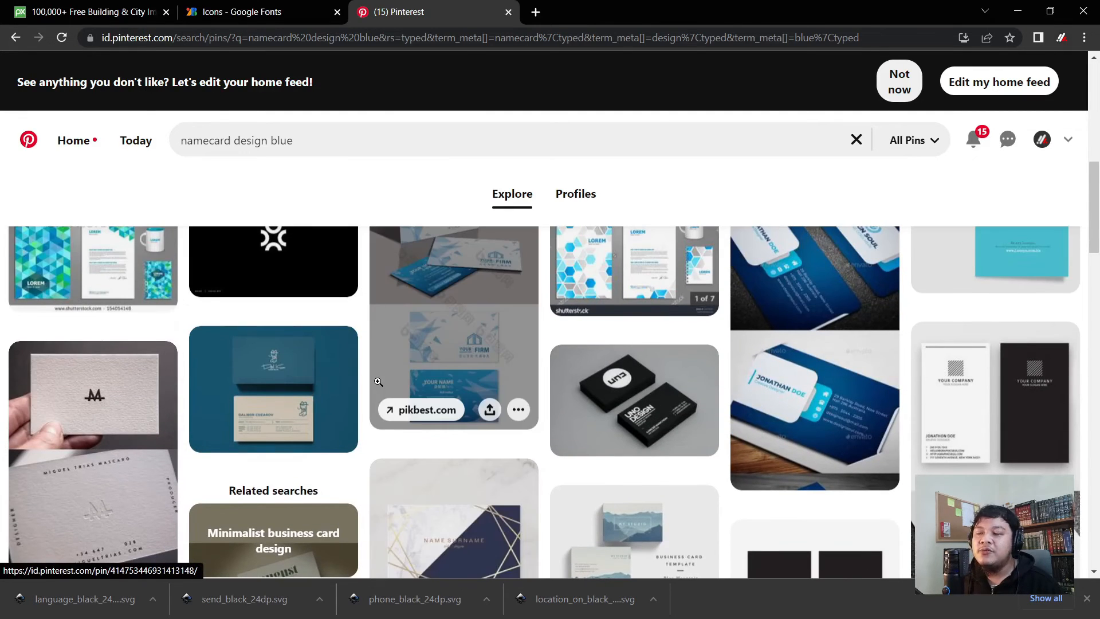
pyautogui.scroll(4, 369, 369)
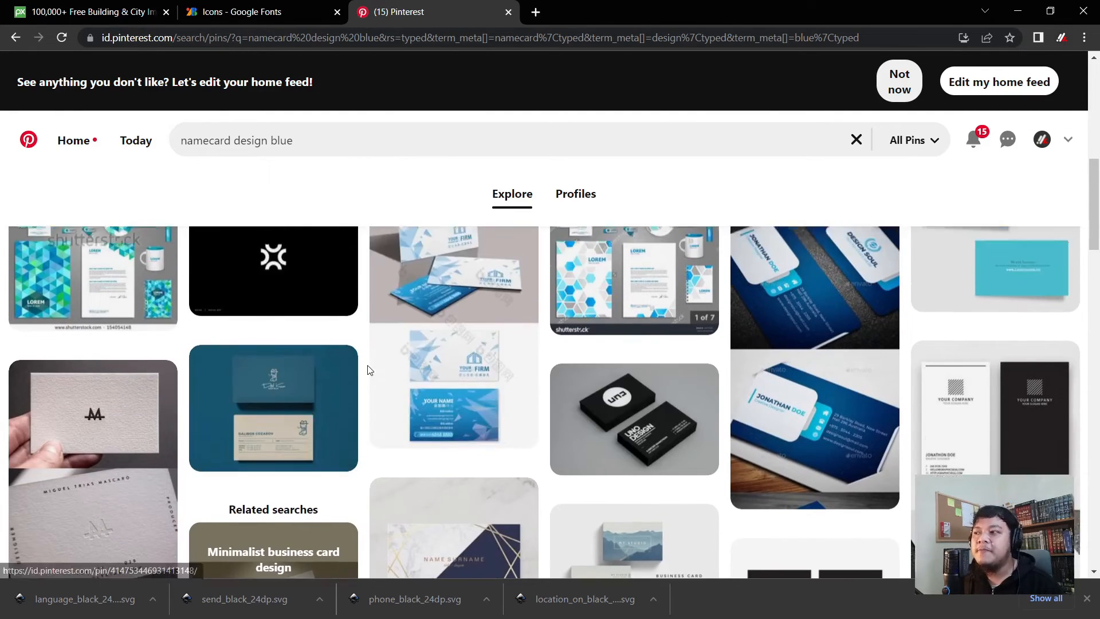
pyautogui.scroll(3, 336, 358)
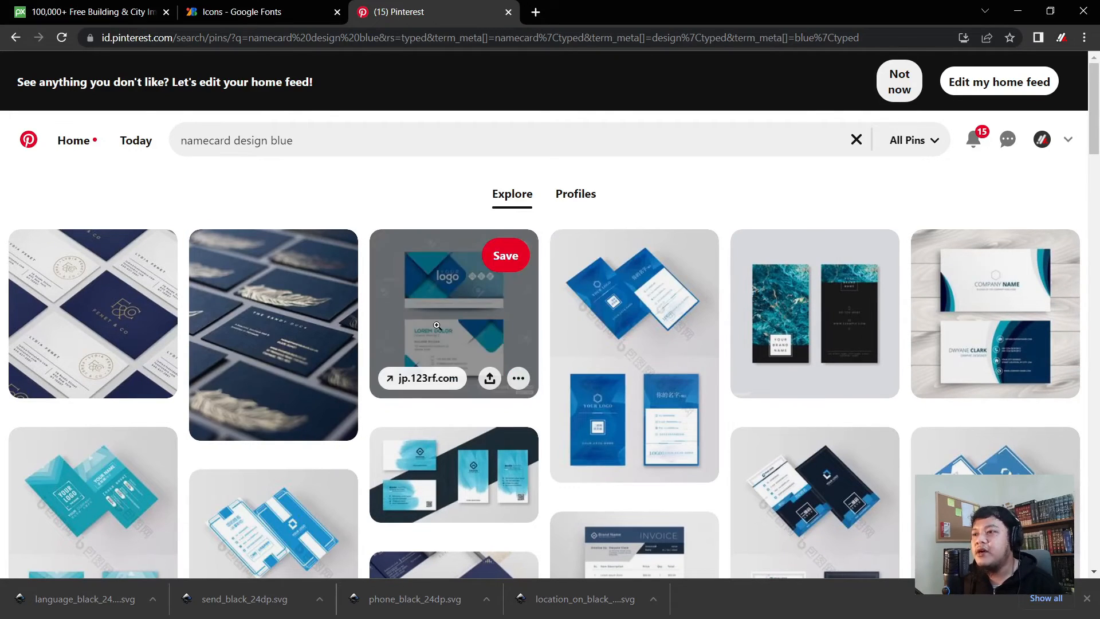
pyautogui.click(459, 331)
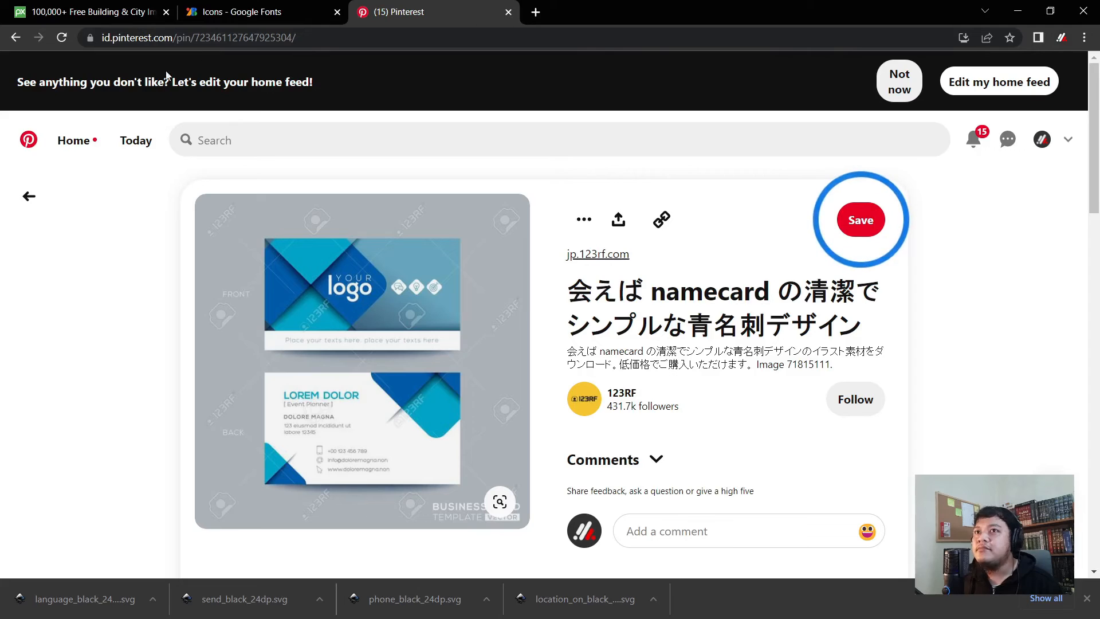
pyautogui.click(30, 196)
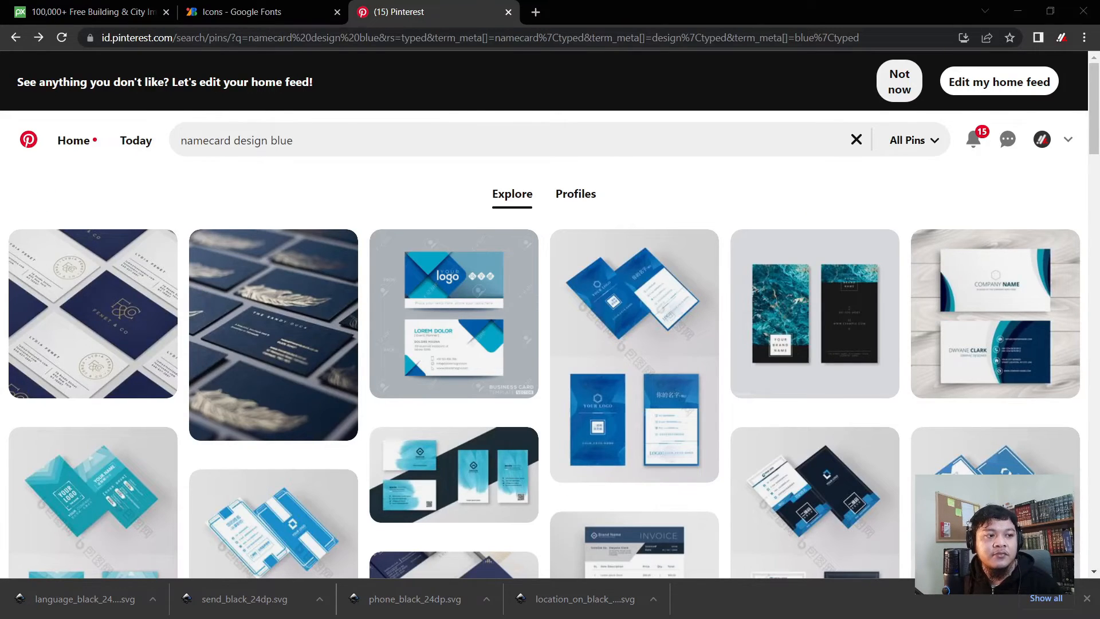
# - Duplicate the whole business card and place the copy to its right, with snapping on
pyautogui.hotkey('alt', 'Tab')
pyautogui.scroll(4, 344, 373)
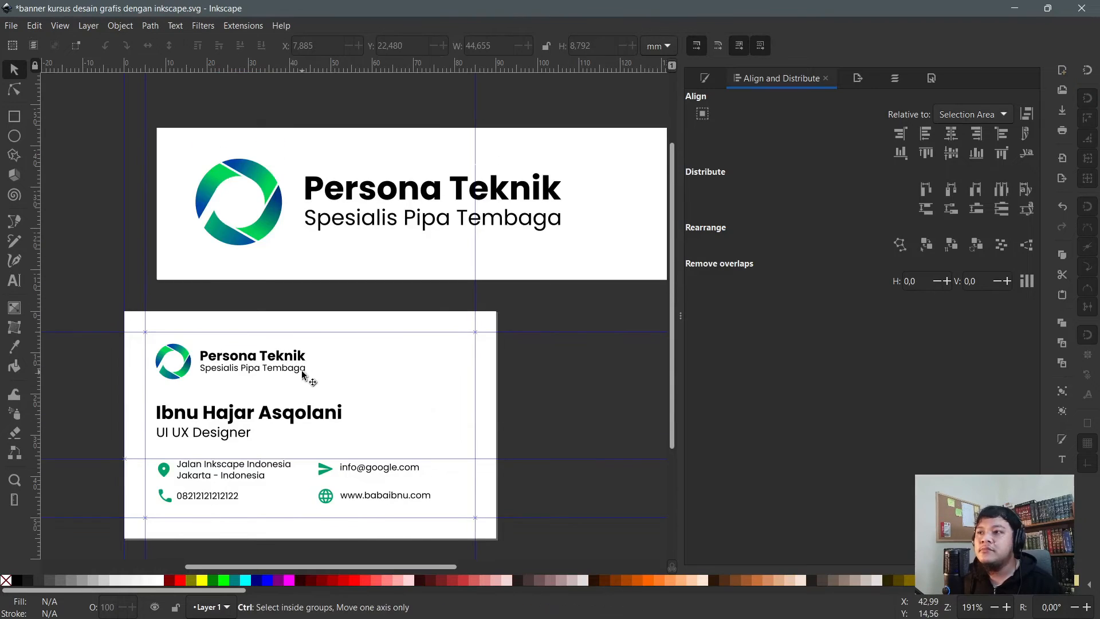
pyautogui.keyDown('ctrl'); pyautogui.scroll(-1, 301, 374); pyautogui.keyUp('ctrl')
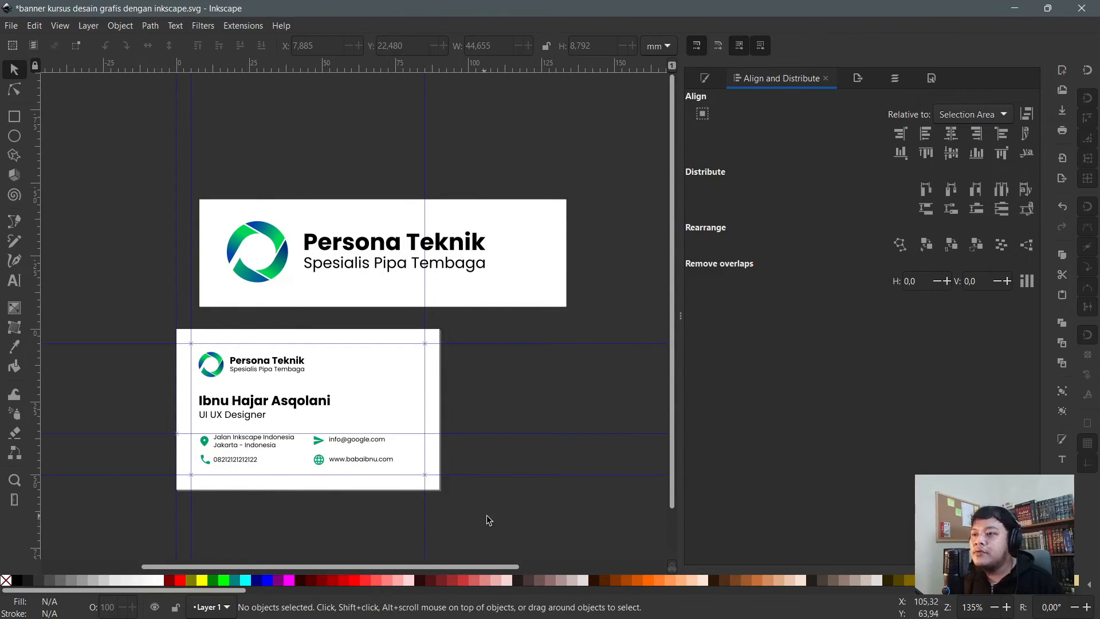
pyautogui.moveTo(488, 519); pyautogui.dragTo(153, 300)
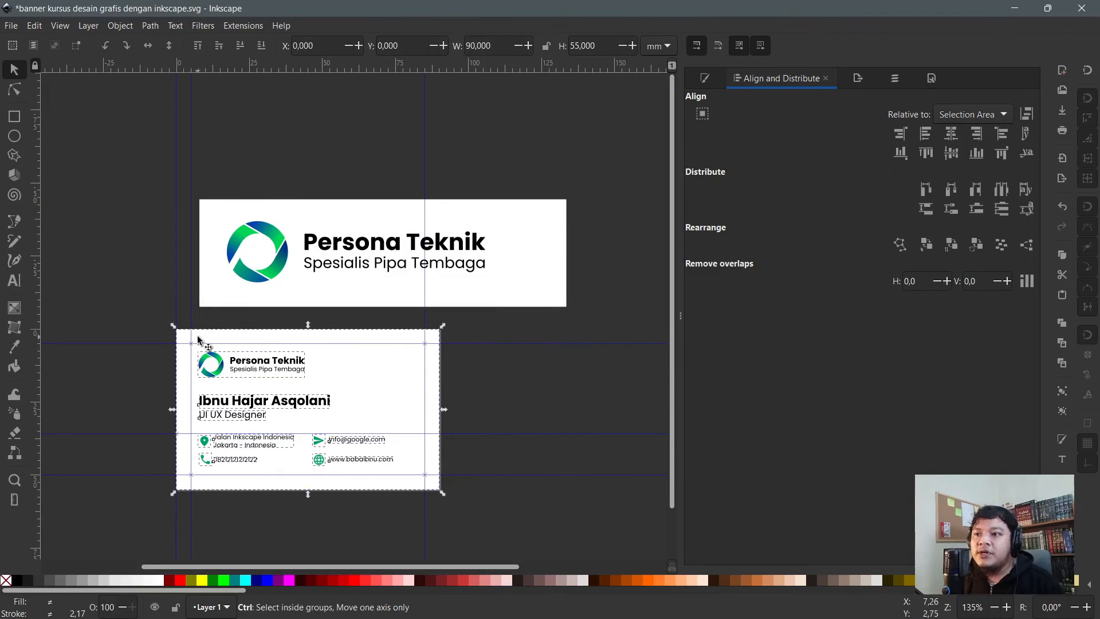
pyautogui.keyDown('ctrl'); pyautogui.scroll(-1, 197, 341); pyautogui.keyUp('ctrl')
pyautogui.keyDown('ctrl'); pyautogui.scroll(1, 279, 358); pyautogui.keyUp('ctrl')
pyautogui.hotkey('ctrl', 'd')
pyautogui.moveTo(150, 366); pyautogui.dragTo(414, 361)
pyautogui.click(1089, 71)
# - Delete the address, email, name, job title and phone details from the card copy
pyautogui.keyDown('ctrl'); pyautogui.scroll(-1, 269, 310); pyautogui.keyUp('ctrl')
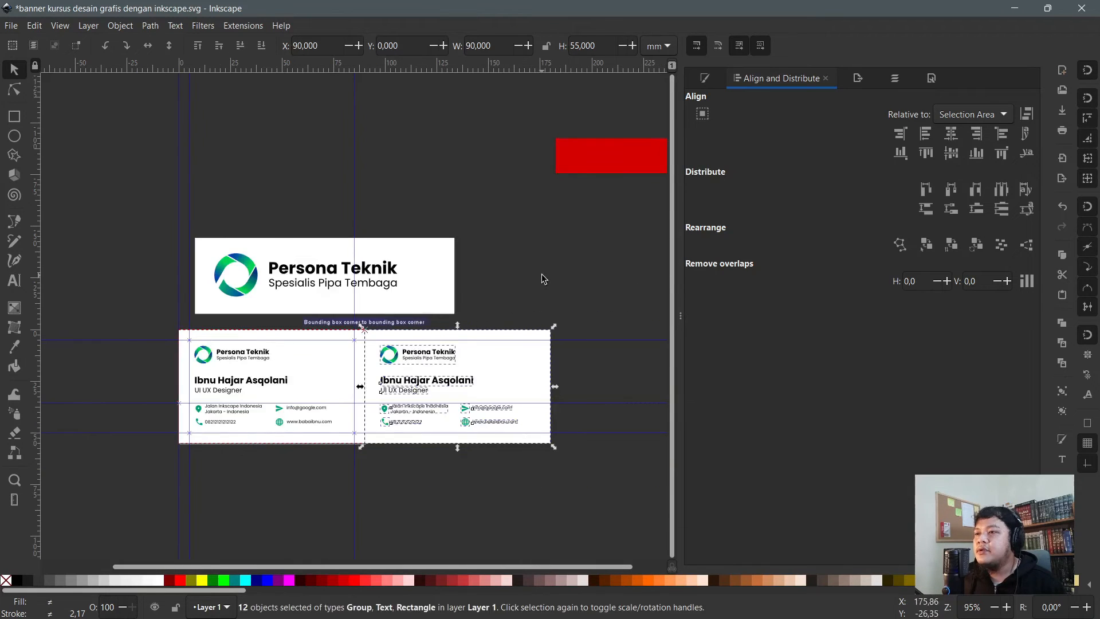
pyautogui.press('Escape')
pyautogui.keyDown('ctrl'); pyautogui.scroll(2, 475, 369); pyautogui.keyUp('ctrl')
pyautogui.moveTo(614, 530); pyautogui.dragTo(470, 510)
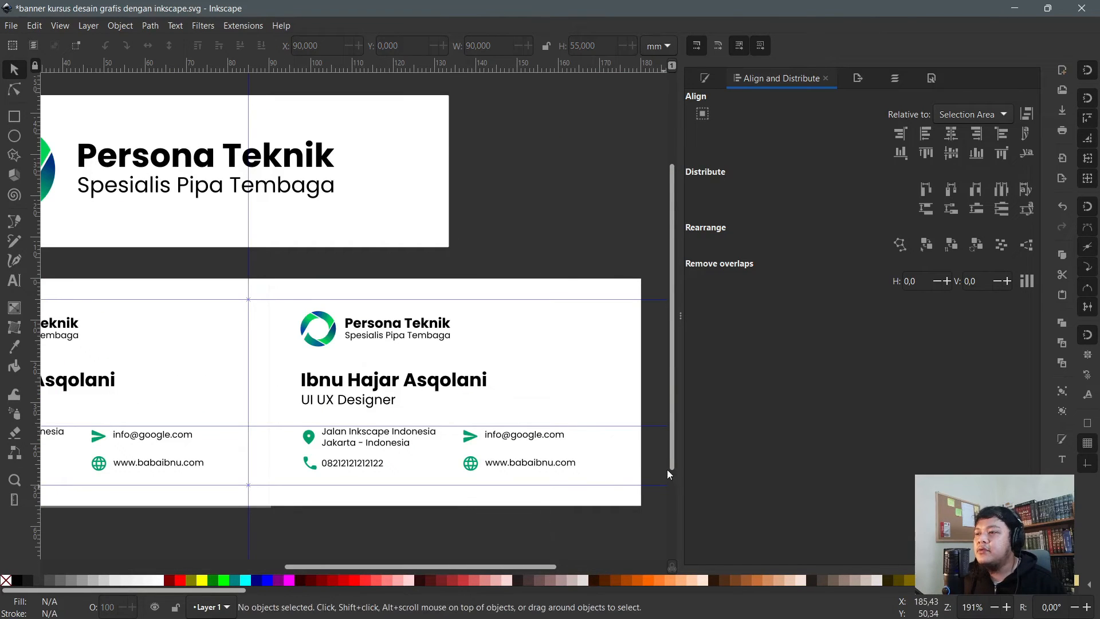
pyautogui.moveTo(649, 459); pyautogui.dragTo(282, 417)
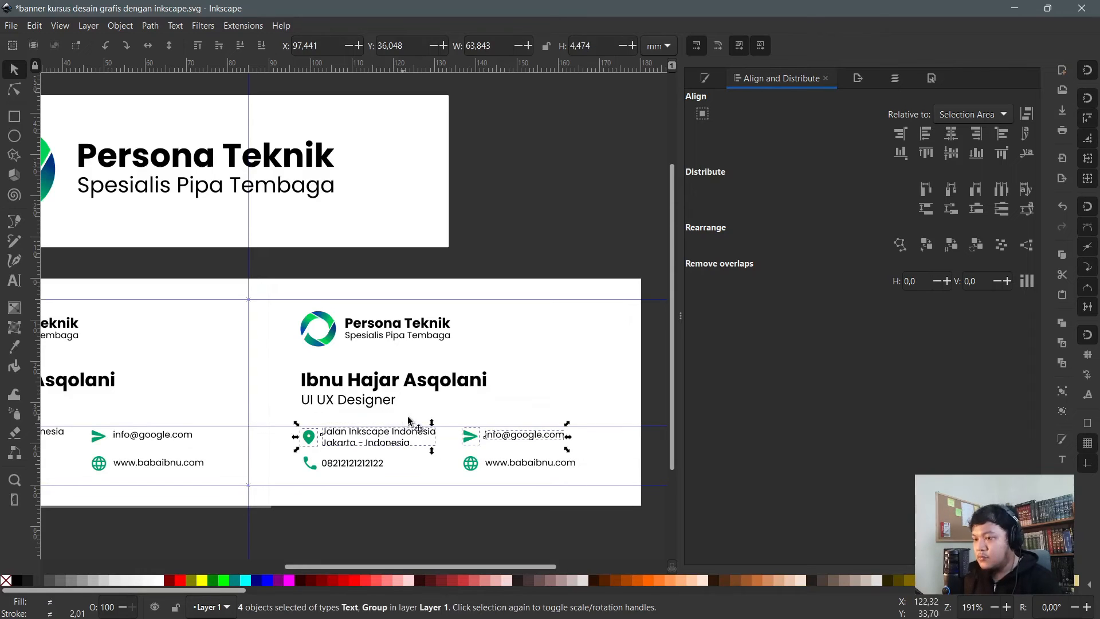
pyautogui.press('Delete')
pyautogui.moveTo(399, 407); pyautogui.dragTo(260, 363)
pyautogui.press('Delete')
pyautogui.moveTo(435, 527); pyautogui.dragTo(253, 427)
pyautogui.press('Delete')
# - Ungroup the copy's logo and centre the icon above its text, horizontally on the card
pyautogui.click(385, 335)
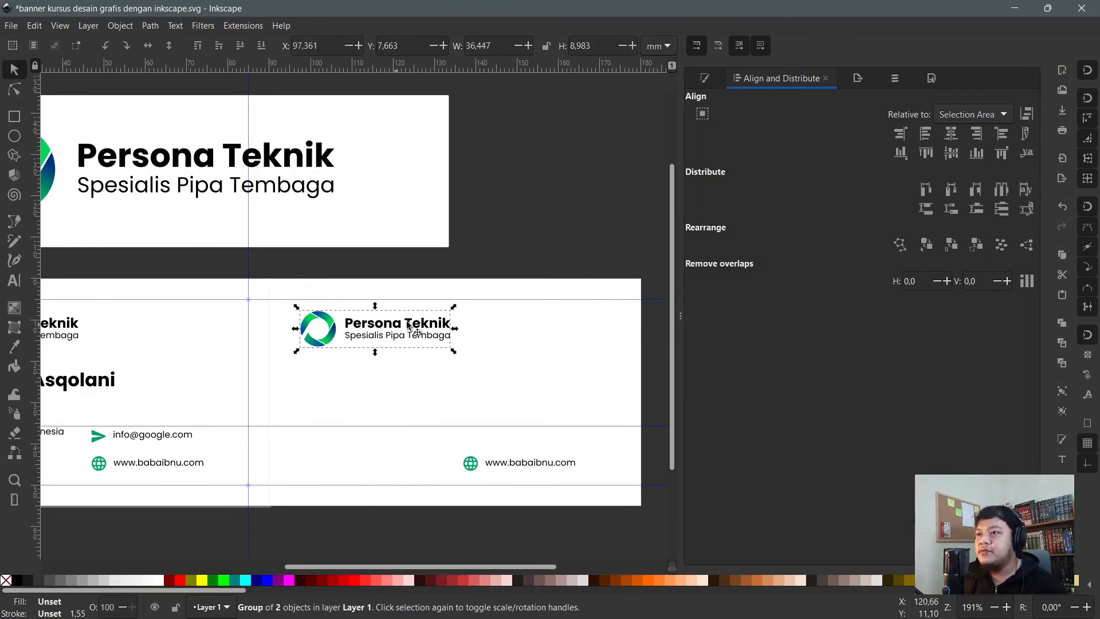
pyautogui.moveTo(407, 326); pyautogui.dragTo(439, 406)
pyautogui.hotkey('ctrl', 'shift', 'g')
pyautogui.click(575, 241)
pyautogui.moveTo(296, 264); pyautogui.dragTo(507, 426)
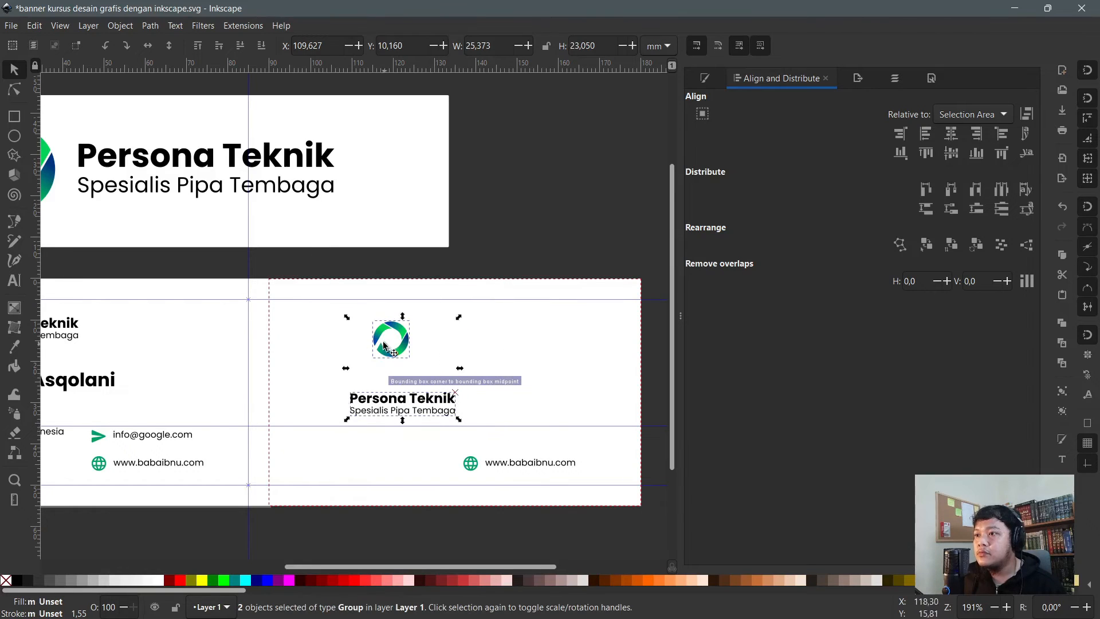
pyautogui.moveTo(387, 354); pyautogui.dragTo(451, 350)
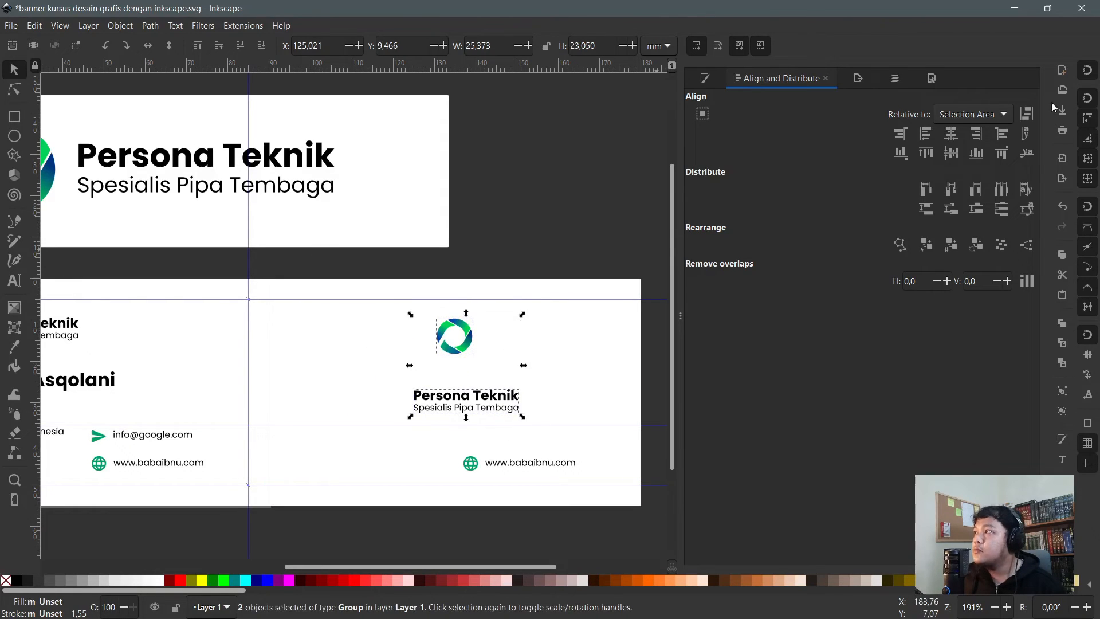
pyautogui.click(950, 134)
pyautogui.keyDown('shift'); pyautogui.click(582, 363); pyautogui.keyUp('shift')
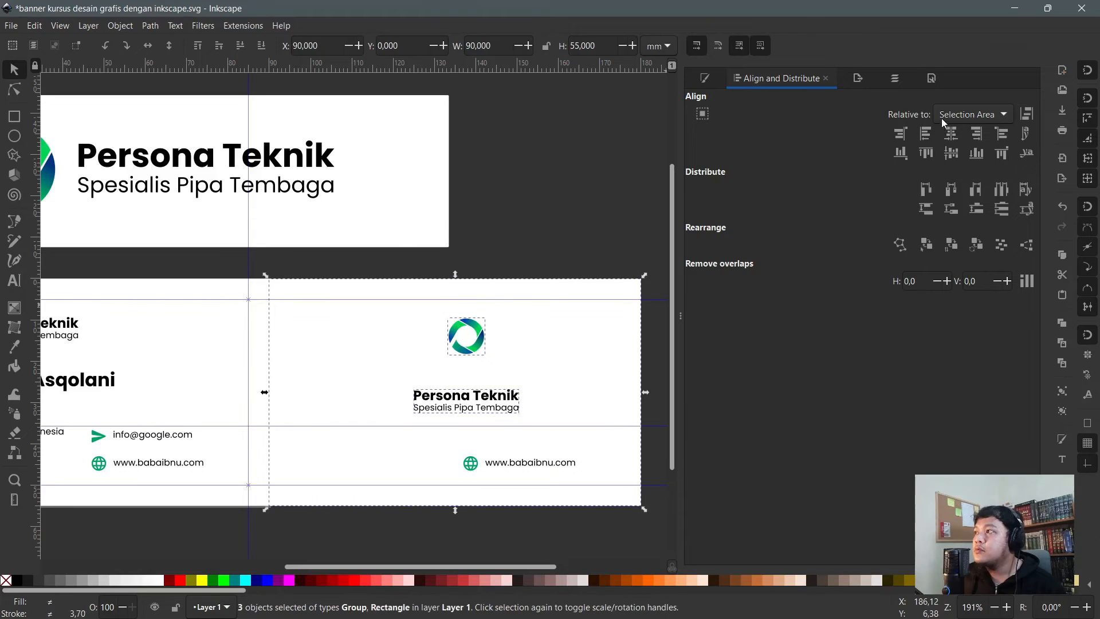
pyautogui.click(950, 133)
pyautogui.press('Escape')
pyautogui.scroll(1, 459, 370)
pyautogui.click(457, 344)
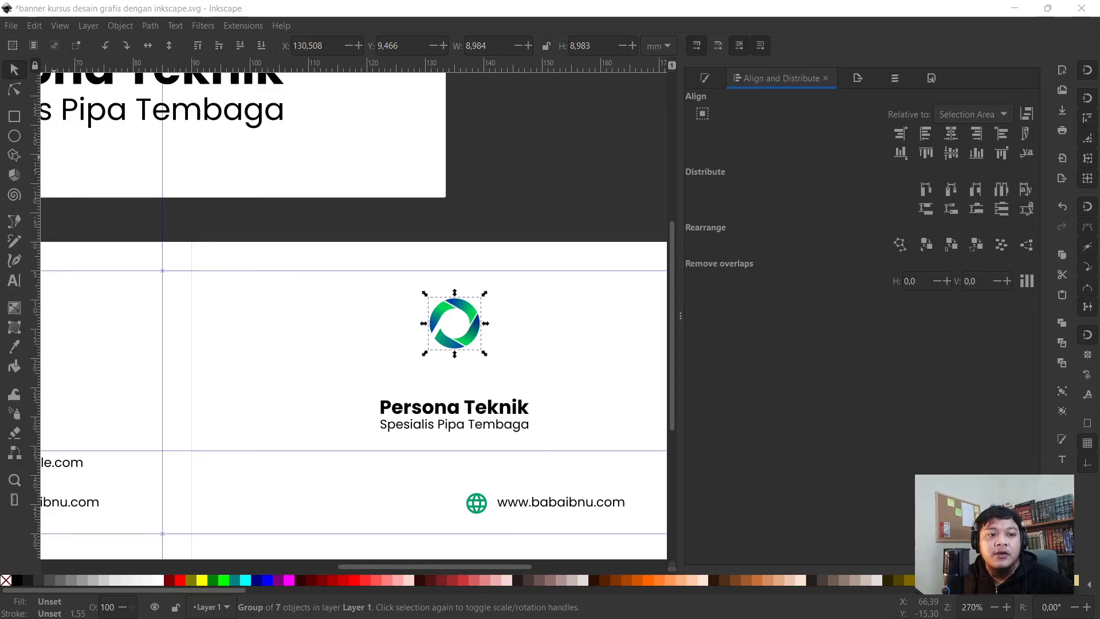
# - Switch to the browser's Pixabay building photo results
pyautogui.hotkey('alt', 'Tab')
pyautogui.click(275, 7)
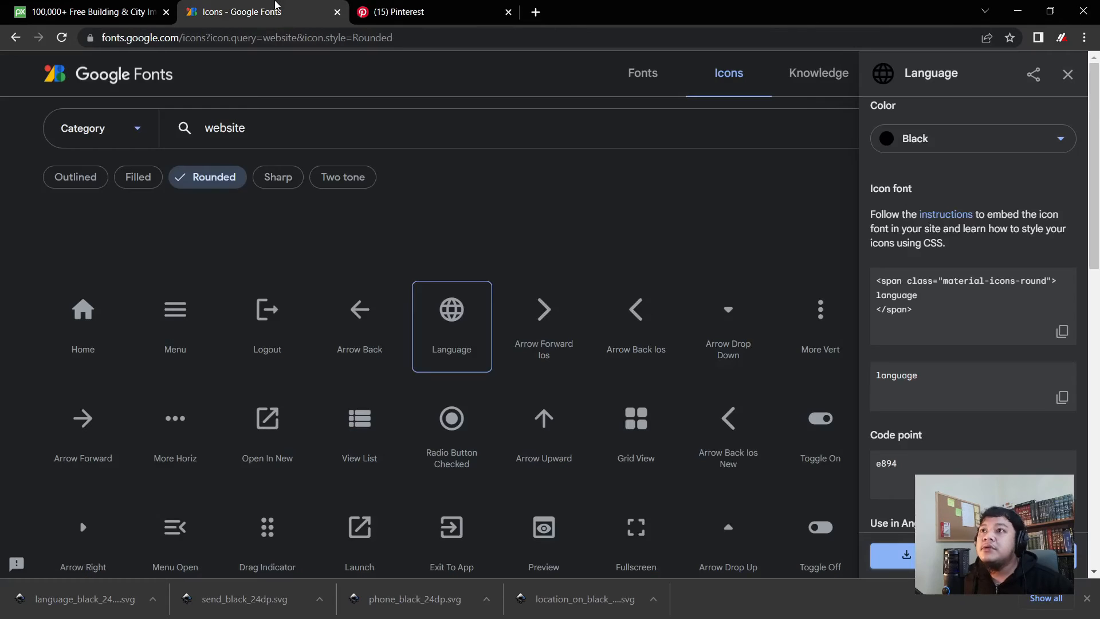
pyautogui.scroll(-4, 496, 393)
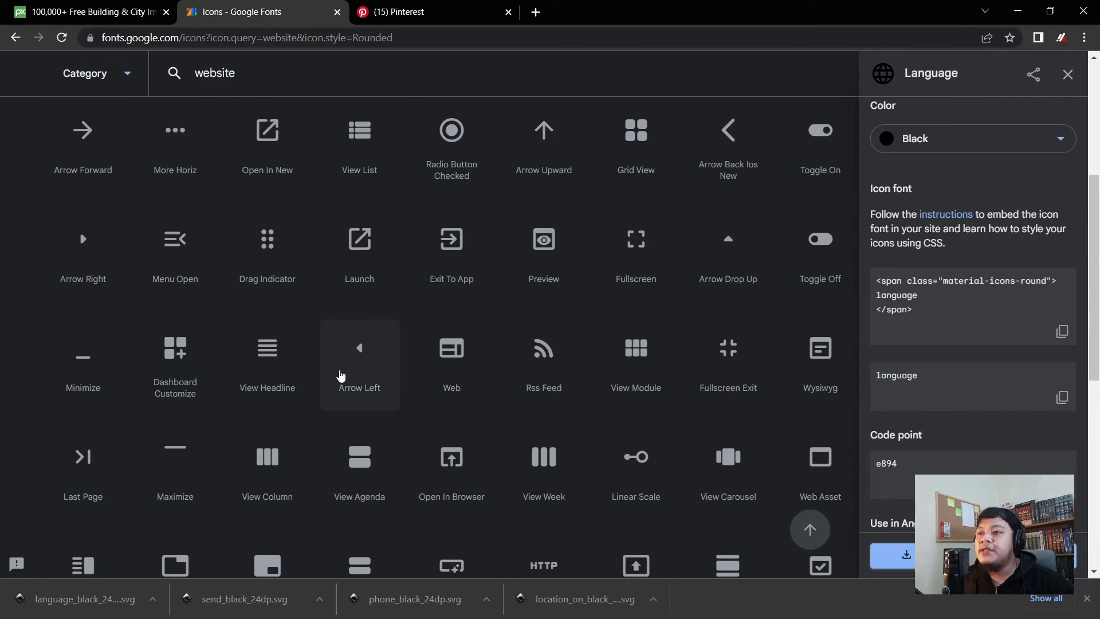
pyautogui.scroll(2, 340, 375)
pyautogui.scroll(3, 340, 375)
pyautogui.click(80, 8)
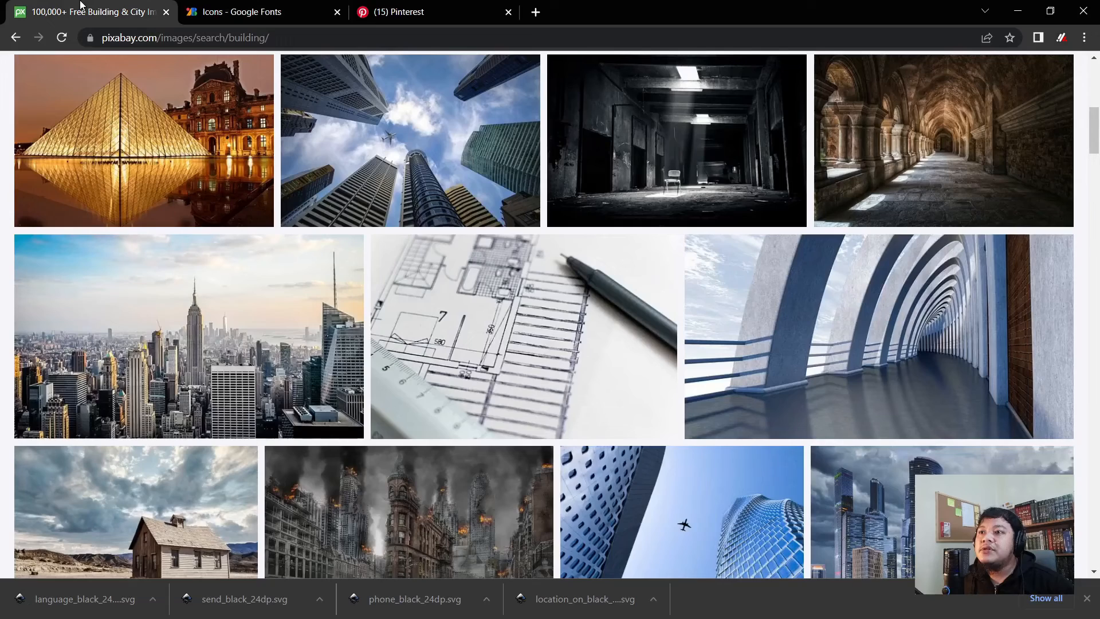
pyautogui.scroll(9, 227, 275)
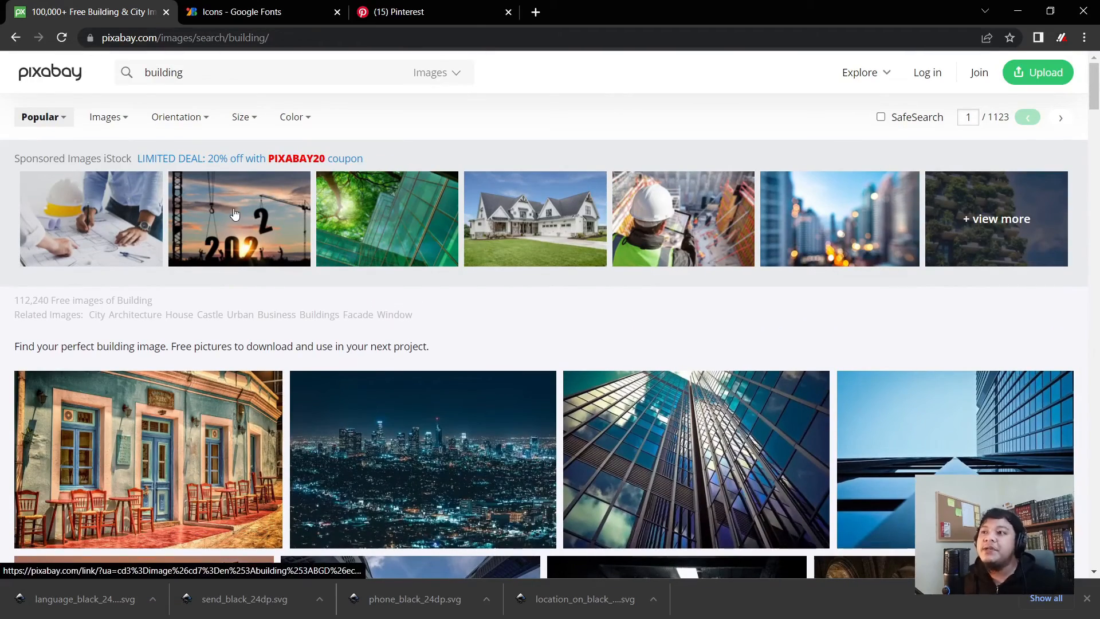
pyautogui.scroll(-3, 435, 320)
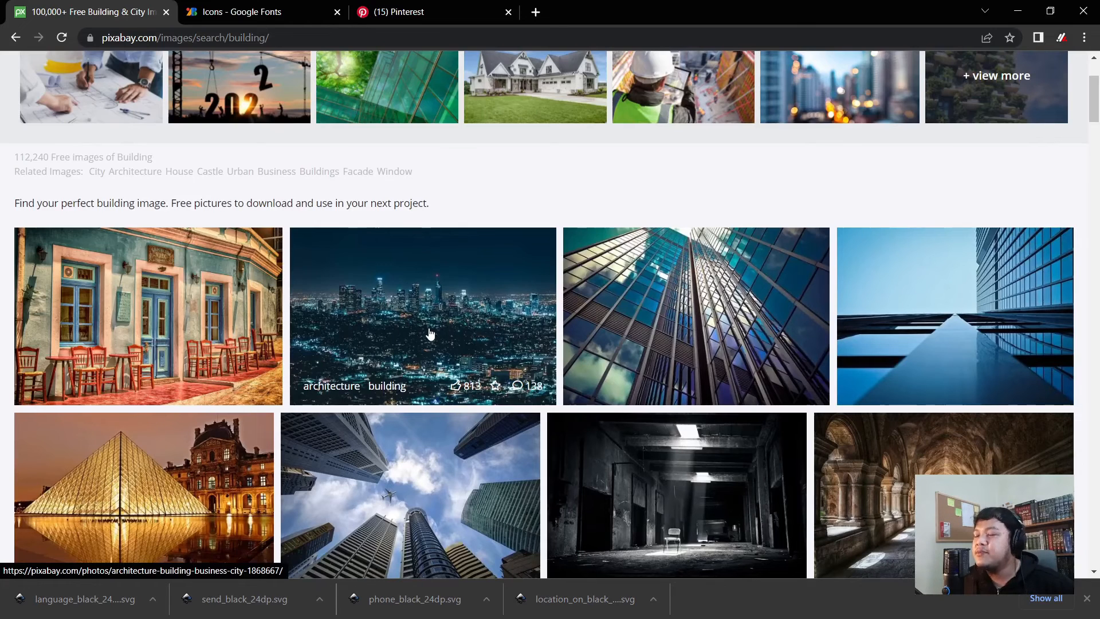
pyautogui.scroll(3, 430, 338)
# - Check the Pixabay search type options and browse the building photos
pyautogui.click(449, 74)
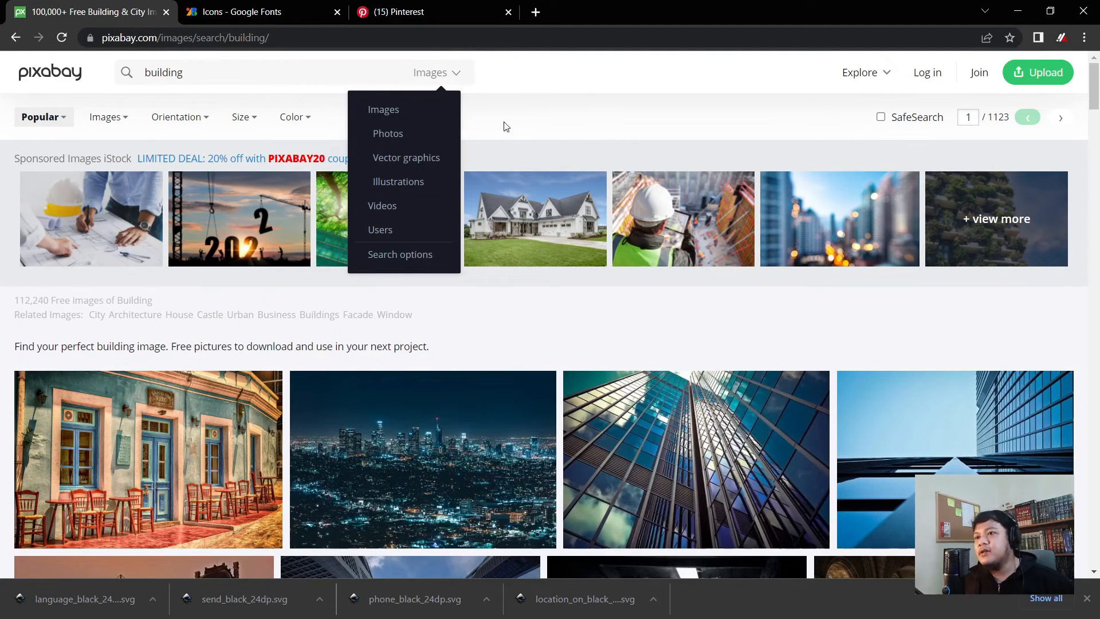
pyautogui.click(585, 99)
pyautogui.scroll(-2, 586, 98)
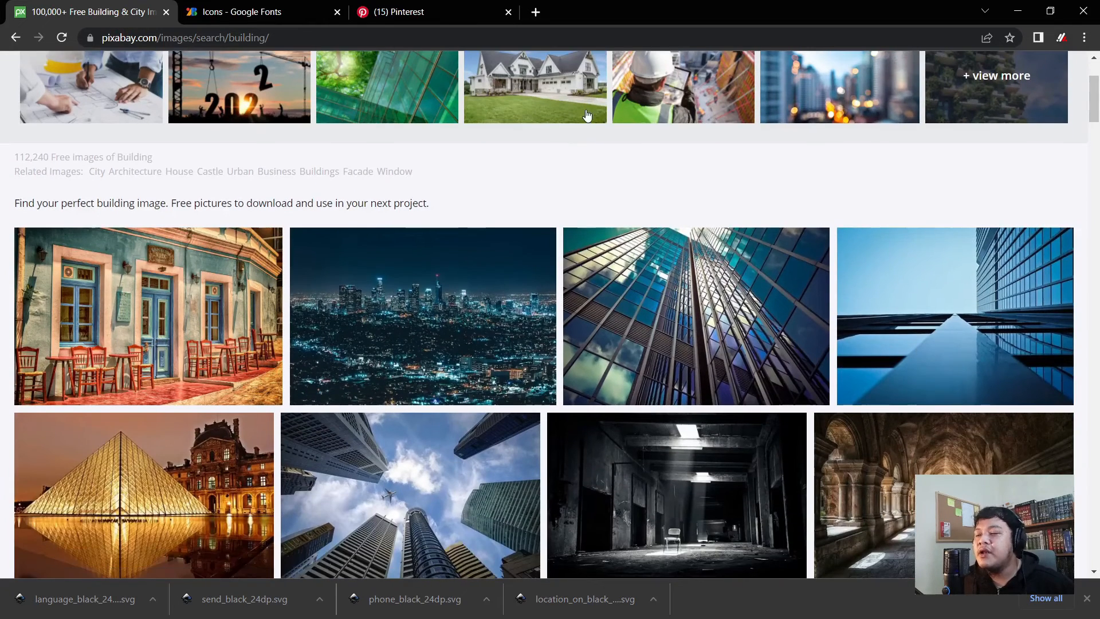
pyautogui.scroll(-3, 599, 252)
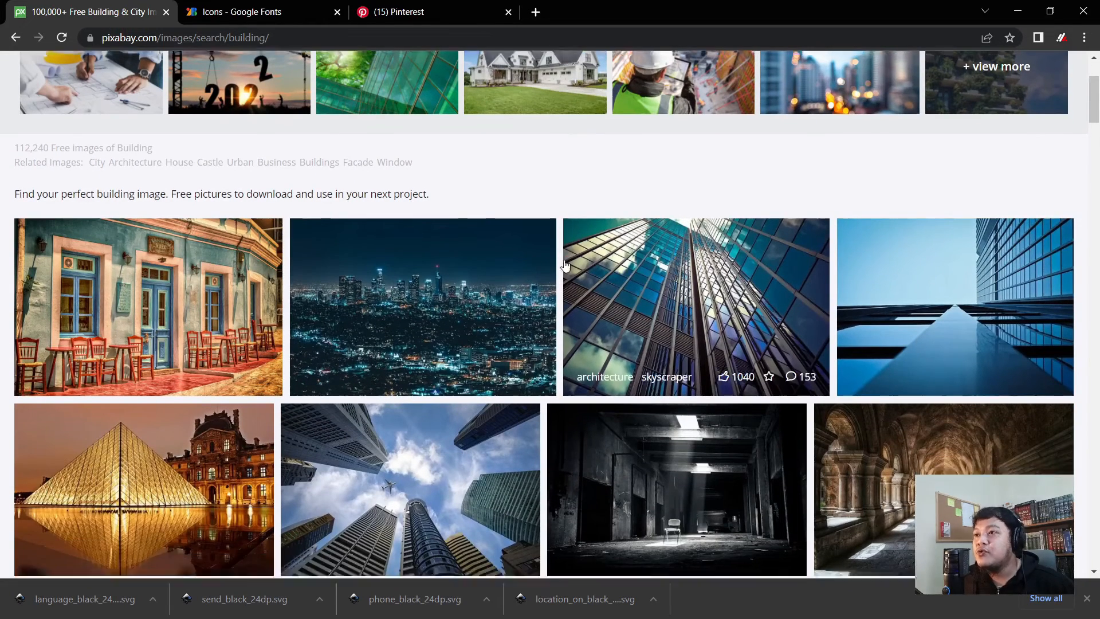
pyautogui.scroll(-6, 555, 264)
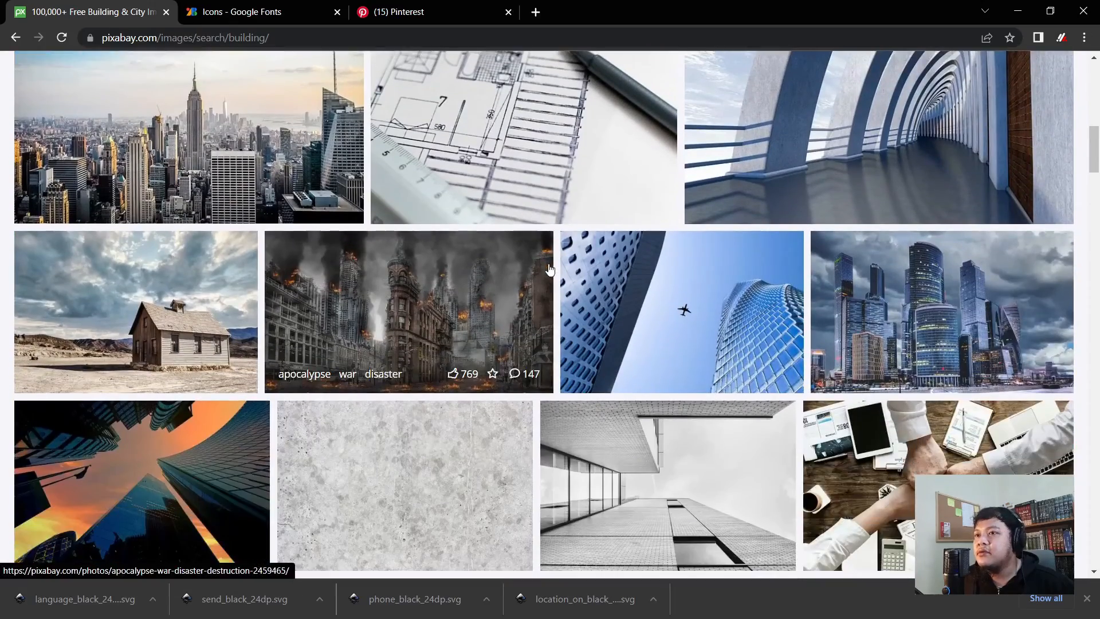
pyautogui.scroll(3, 317, 279)
pyautogui.scroll(5, 318, 279)
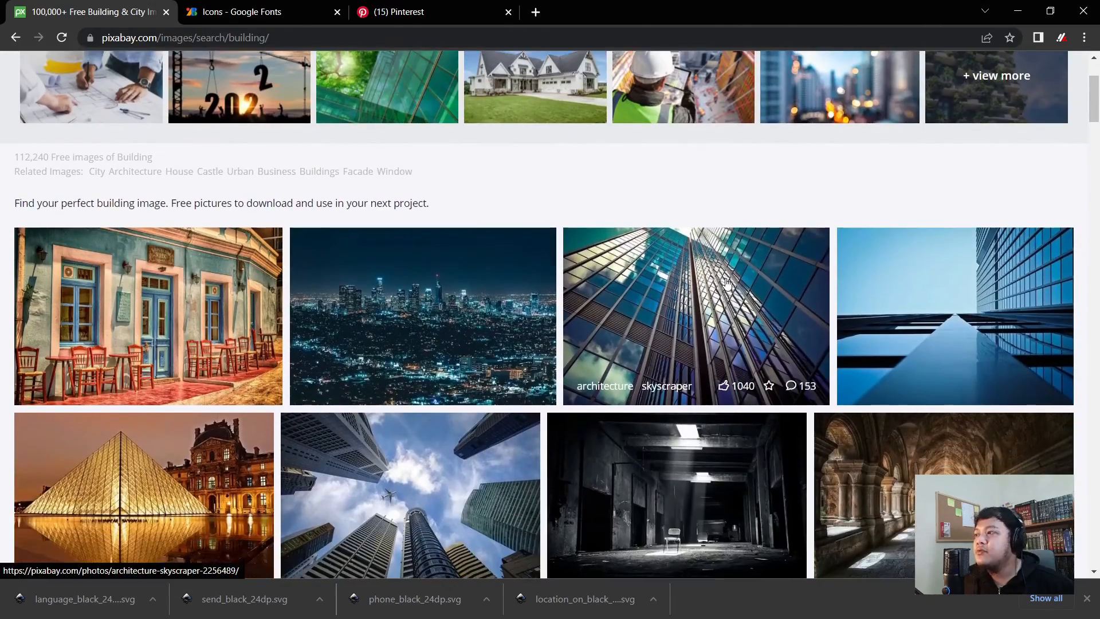
# - Open the glass skyscraper photo's page and copy the image
pyautogui.click(676, 305)
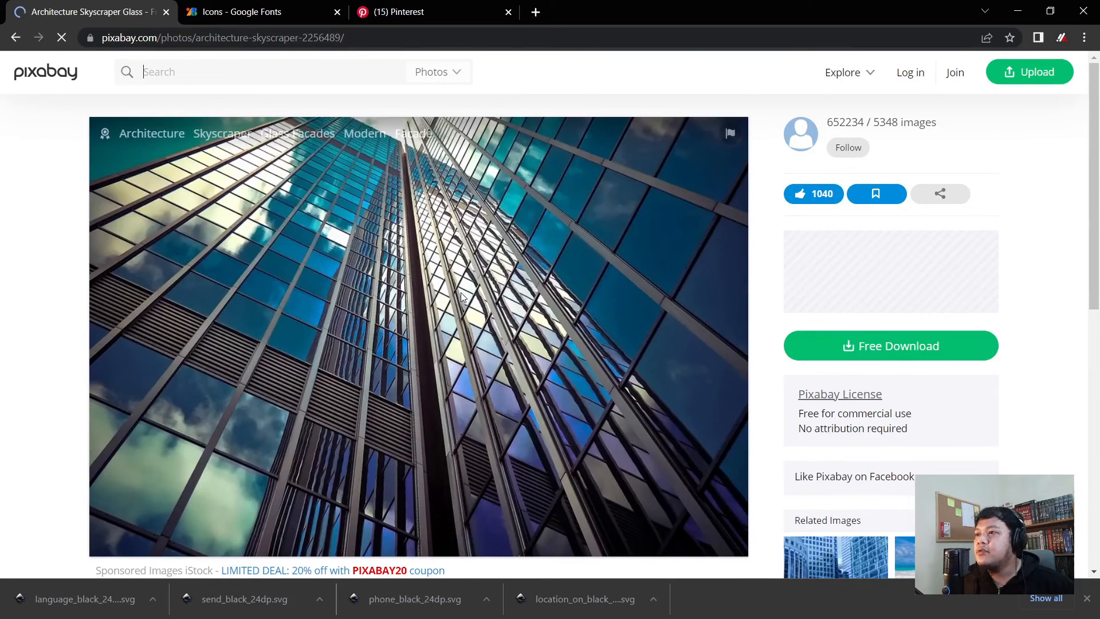
pyautogui.rightClick(464, 293)
pyautogui.click(535, 341)
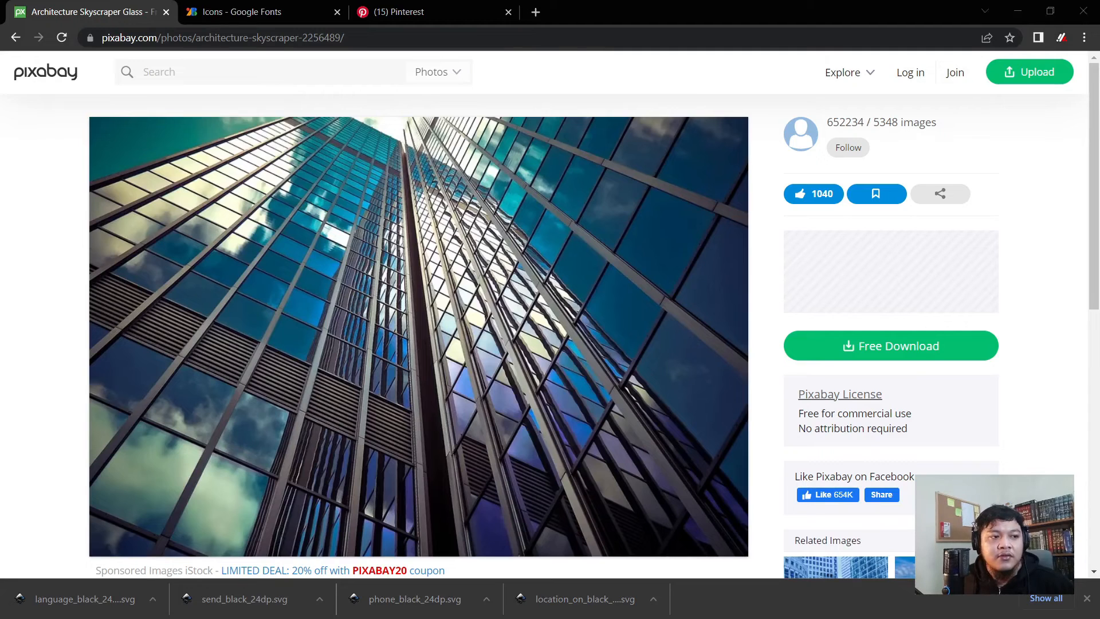
# - Try pasting the copied skyscraper photo into Inkscape beside the back card
pyautogui.hotkey('alt', 'Tab')
pyautogui.scroll(-1, 208, 378)
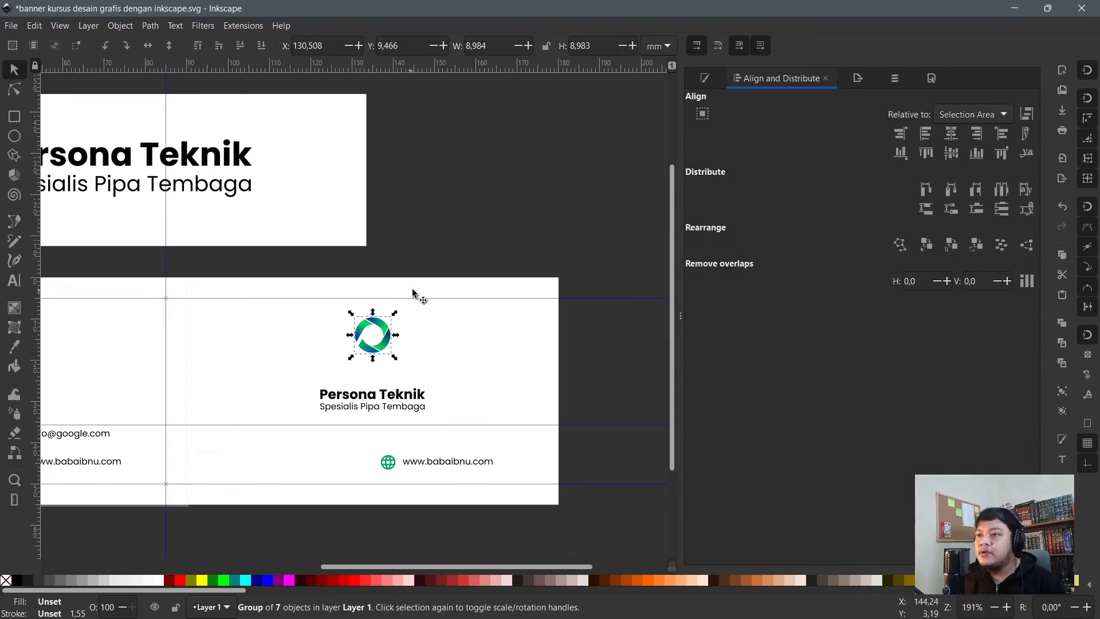
pyautogui.press('Escape')
pyautogui.click(430, 349)
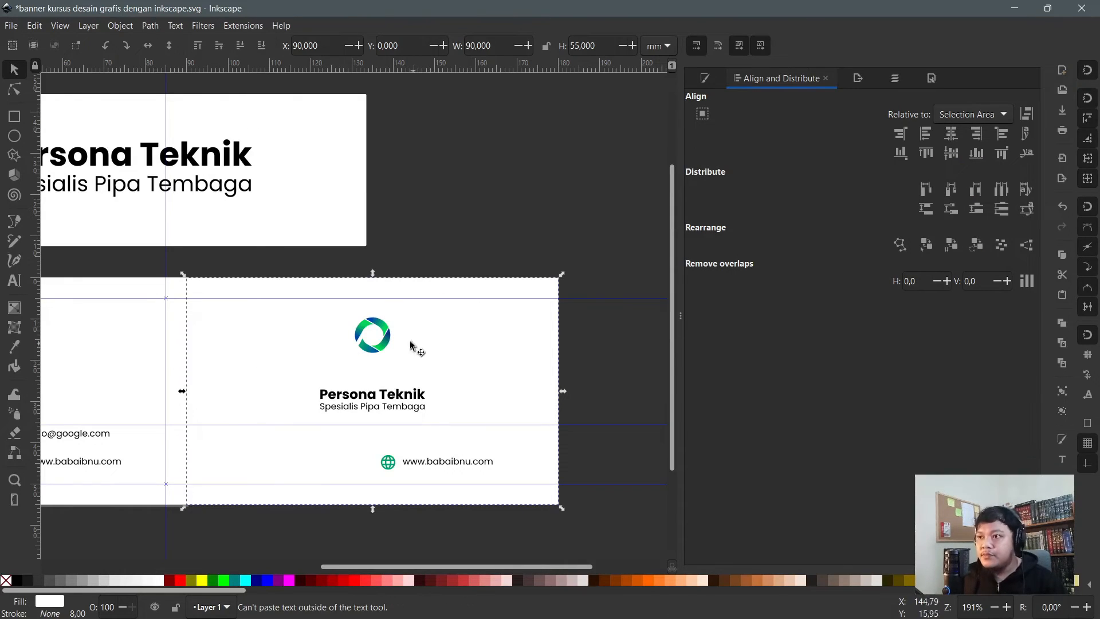
pyautogui.scroll(-1, 362, 343)
pyautogui.scroll(-1, 362, 343)
pyautogui.click(465, 221)
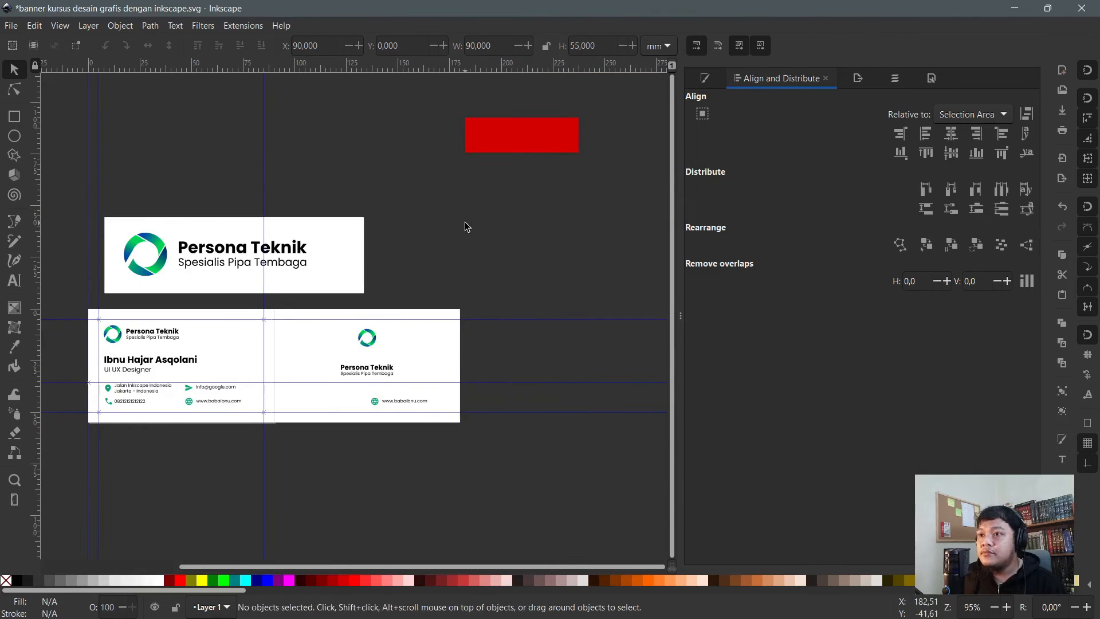
pyautogui.hotkey('ctrl', 'v')
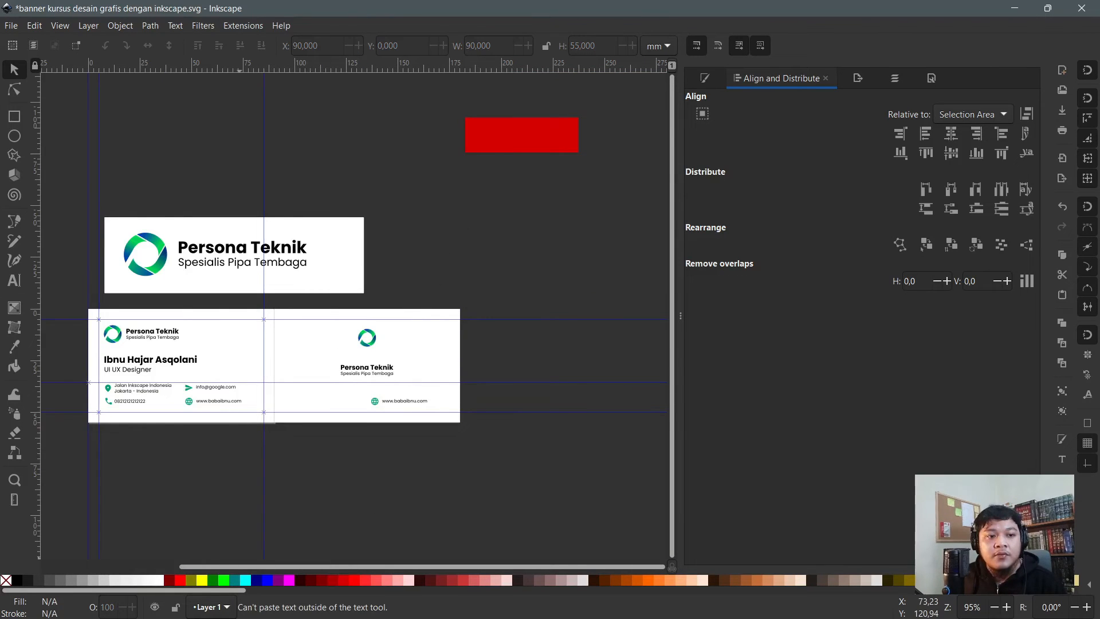
pyautogui.hotkey('alt', 'Tab')
# - Download the skyscraper photo at 1280×853 as a JPG and return to Inkscape
pyautogui.rightClick(270, 341)
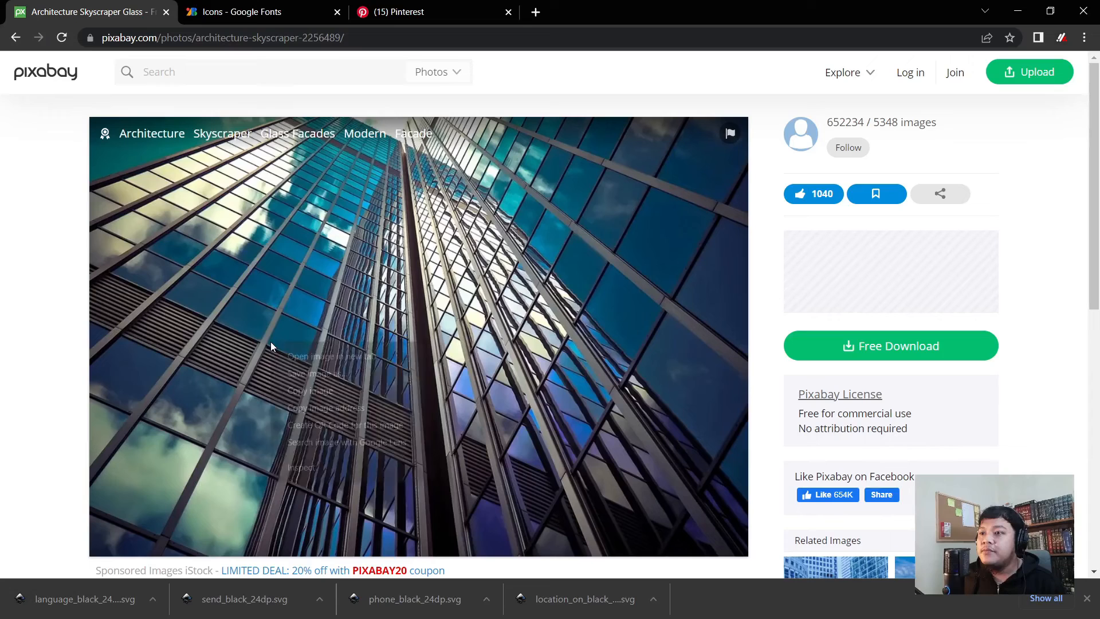
pyautogui.click(321, 389)
pyautogui.click(898, 354)
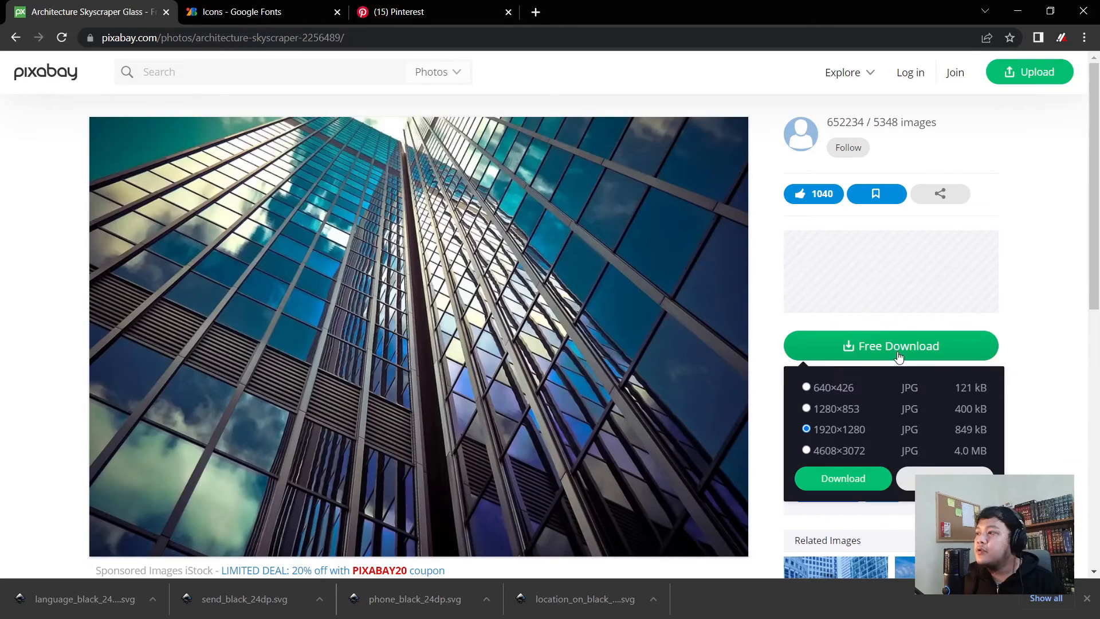
pyautogui.click(842, 413)
pyautogui.click(844, 481)
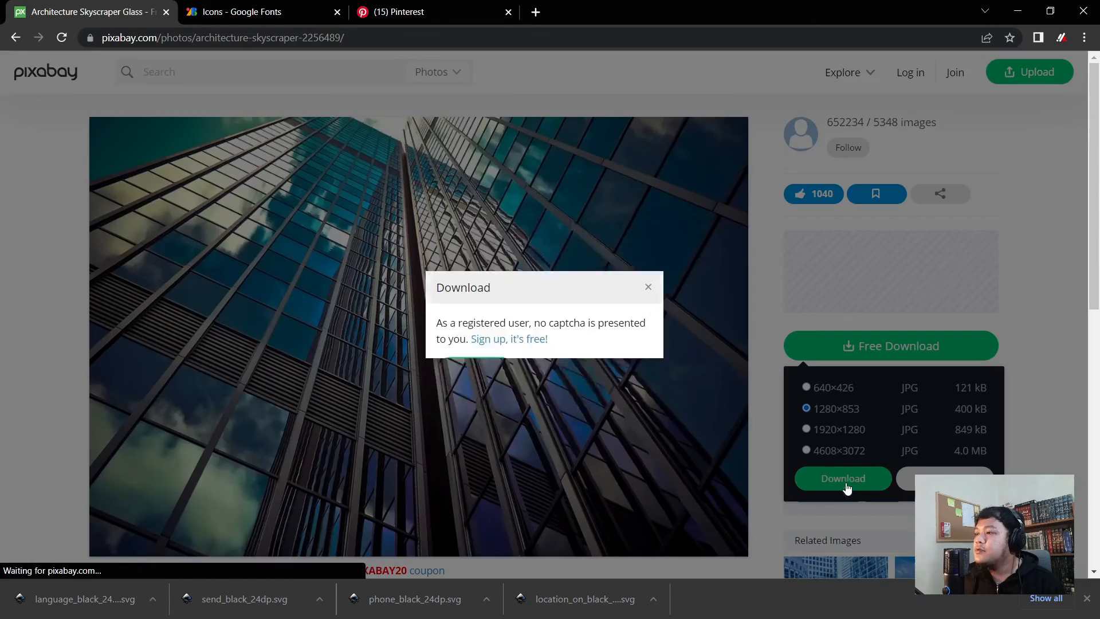
pyautogui.click(455, 331)
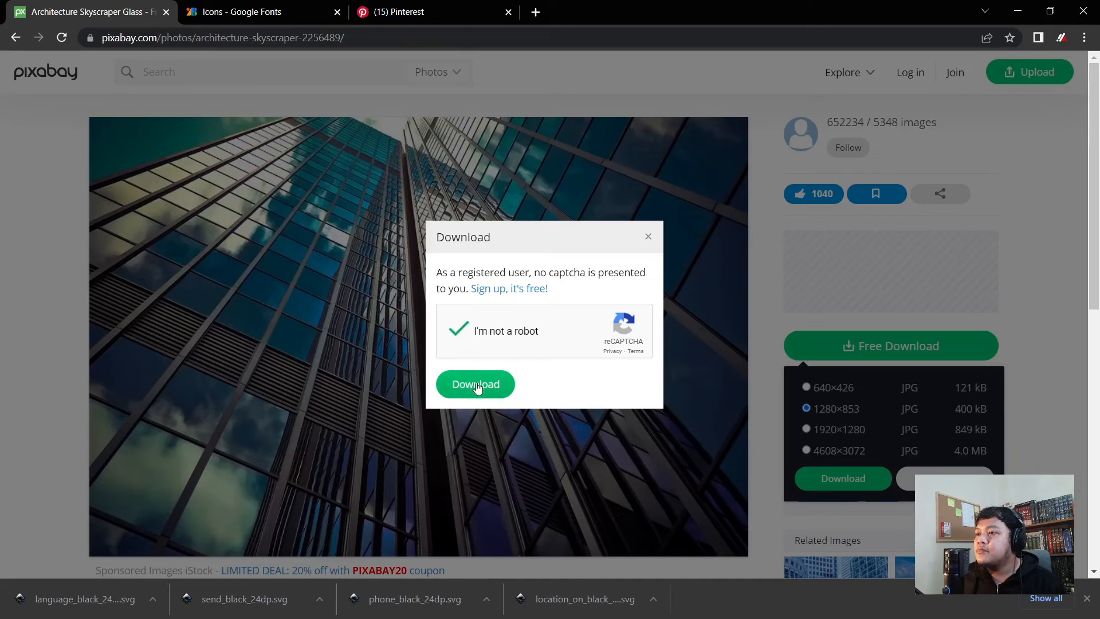
pyautogui.click(476, 388)
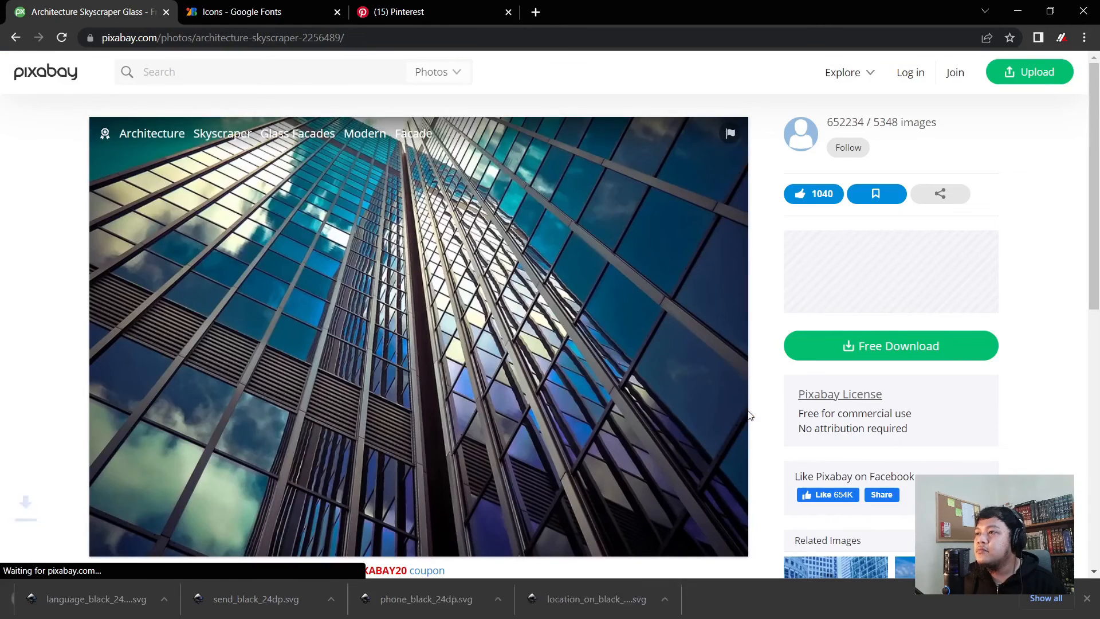
pyautogui.click(1087, 598)
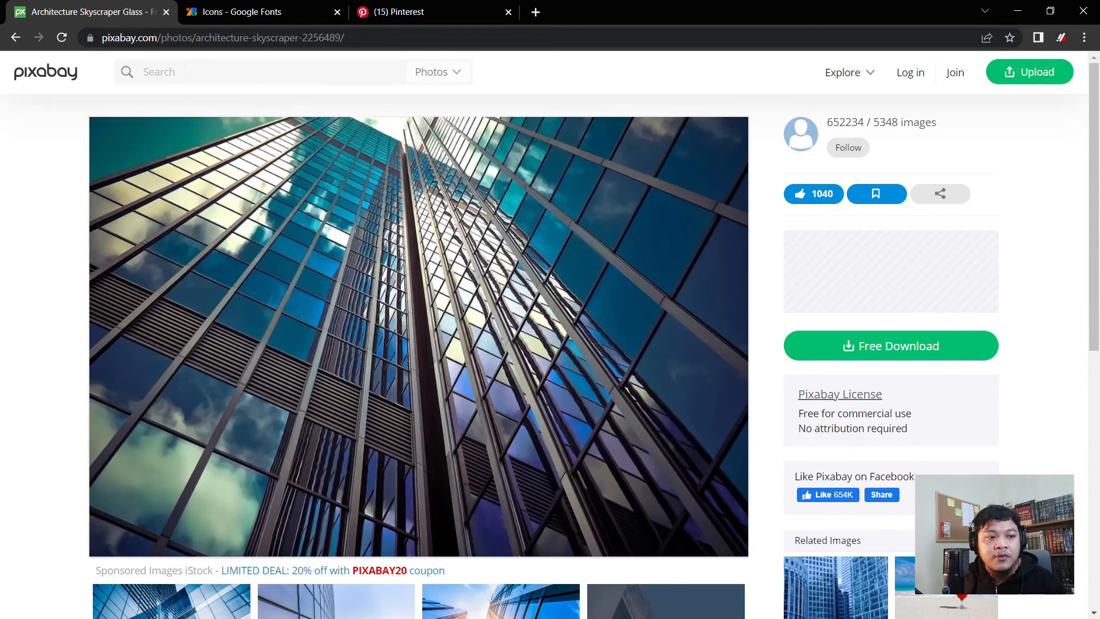
pyautogui.hotkey('alt', 'Tab')
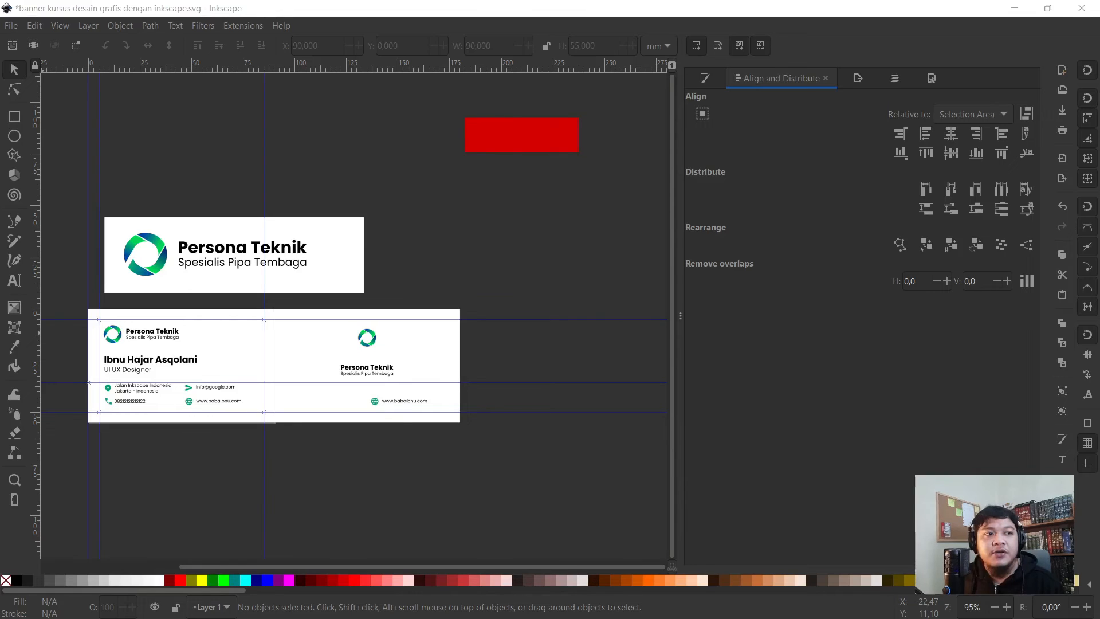
# - Import and embed the skyscraper JPG, shrinking it and moving it onto the card's back side
pyautogui.moveTo(328, 185); pyautogui.dragTo(380, 157)
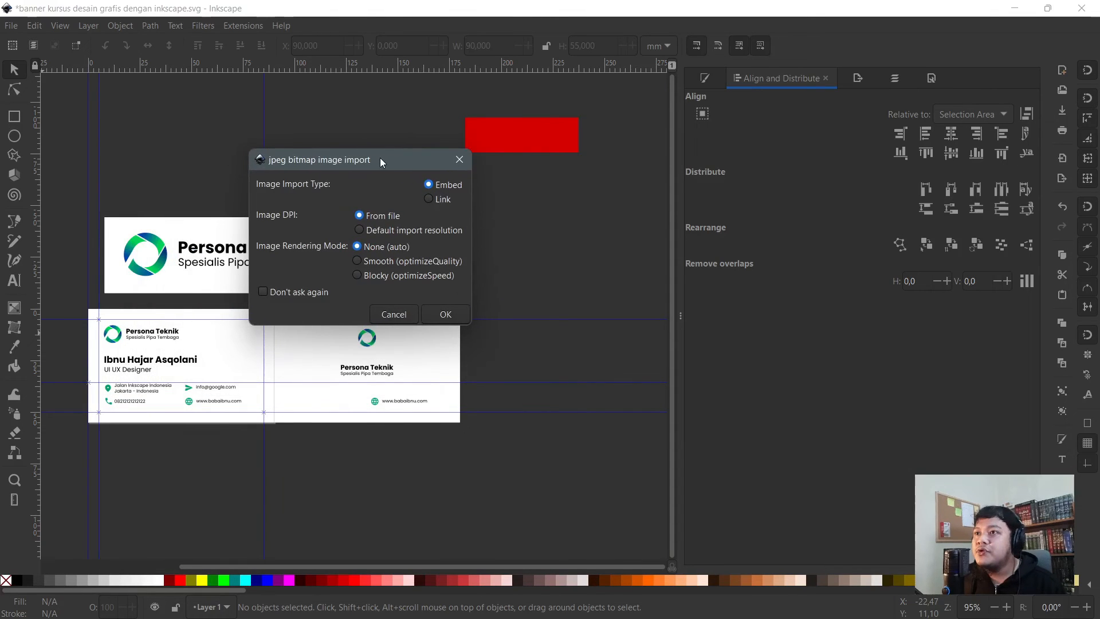
pyautogui.click(447, 315)
pyautogui.scroll(-3, 318, 300)
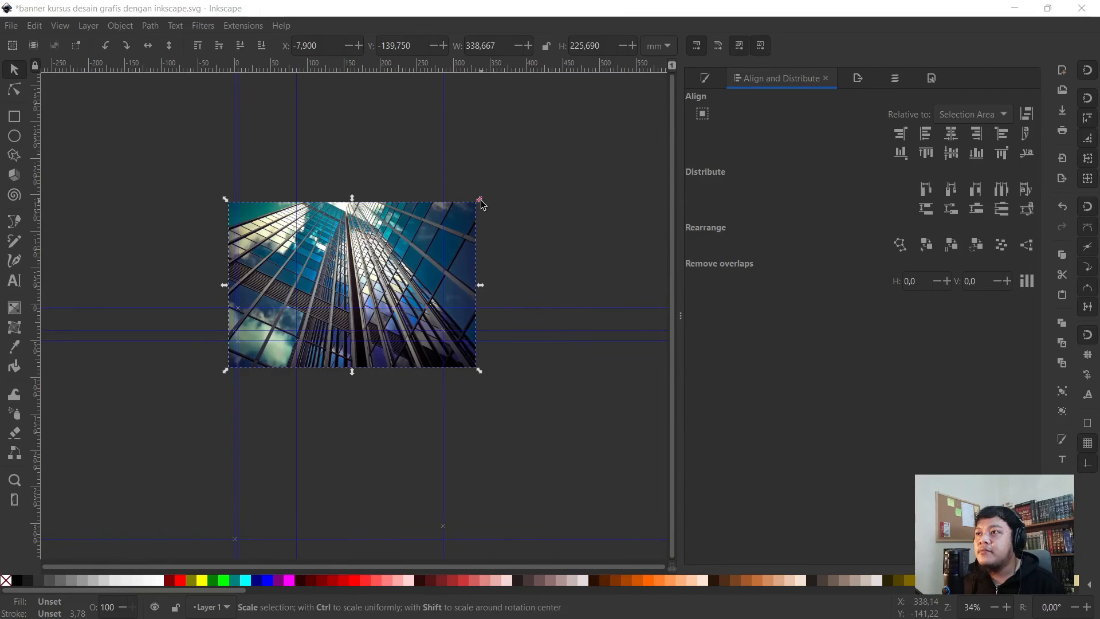
pyautogui.moveTo(482, 197); pyautogui.dragTo(302, 312)
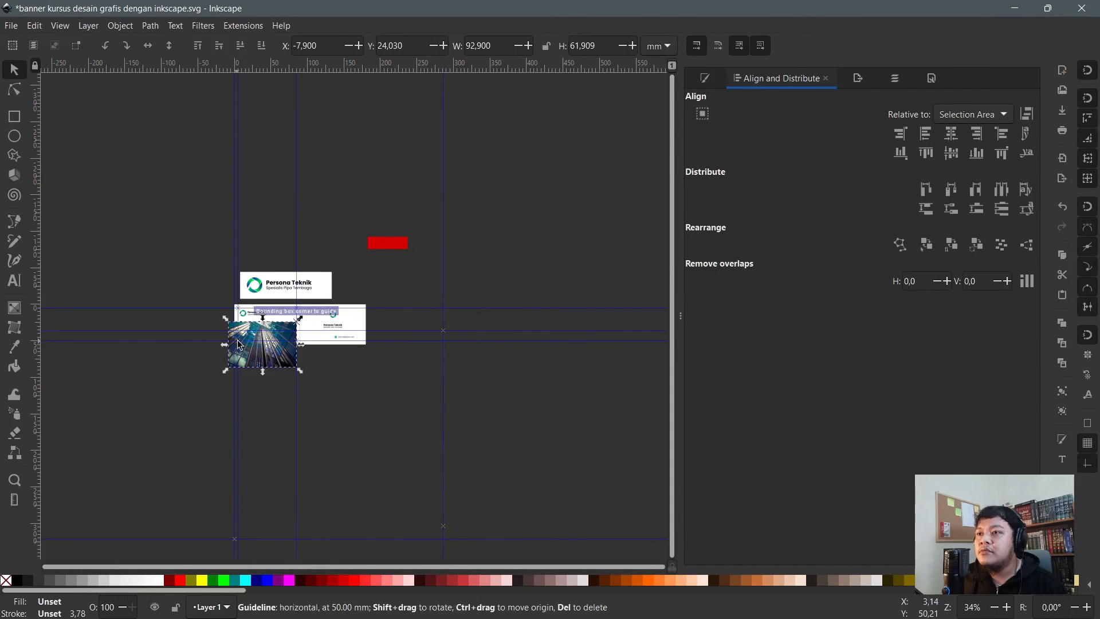
pyautogui.moveTo(240, 344); pyautogui.dragTo(361, 324)
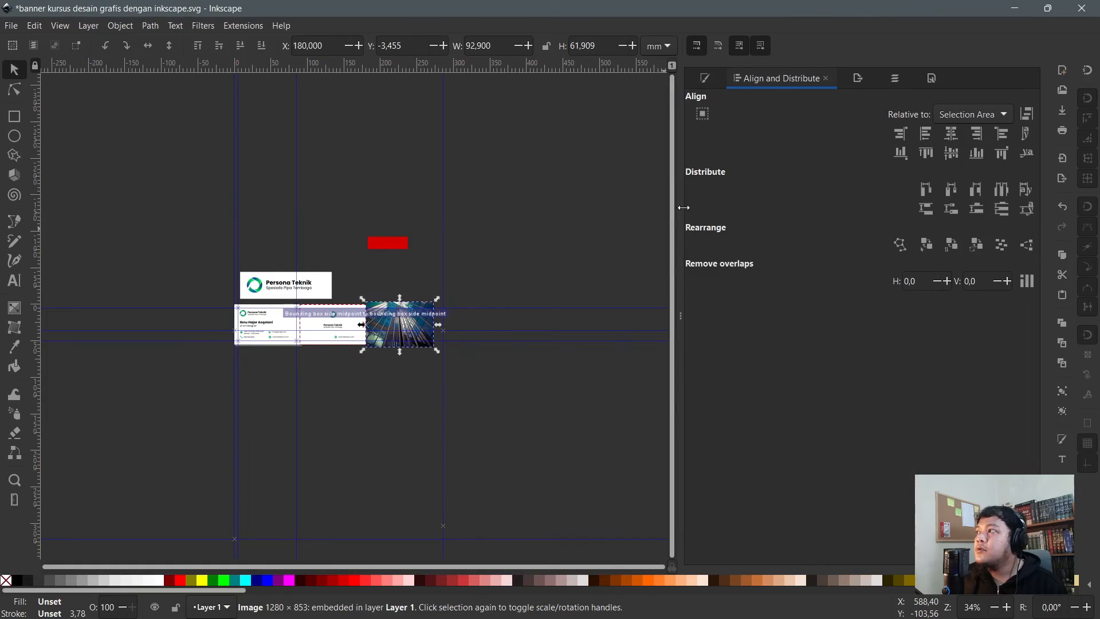
pyautogui.scroll(3, 423, 264)
pyautogui.moveTo(358, 415); pyautogui.dragTo(160, 414)
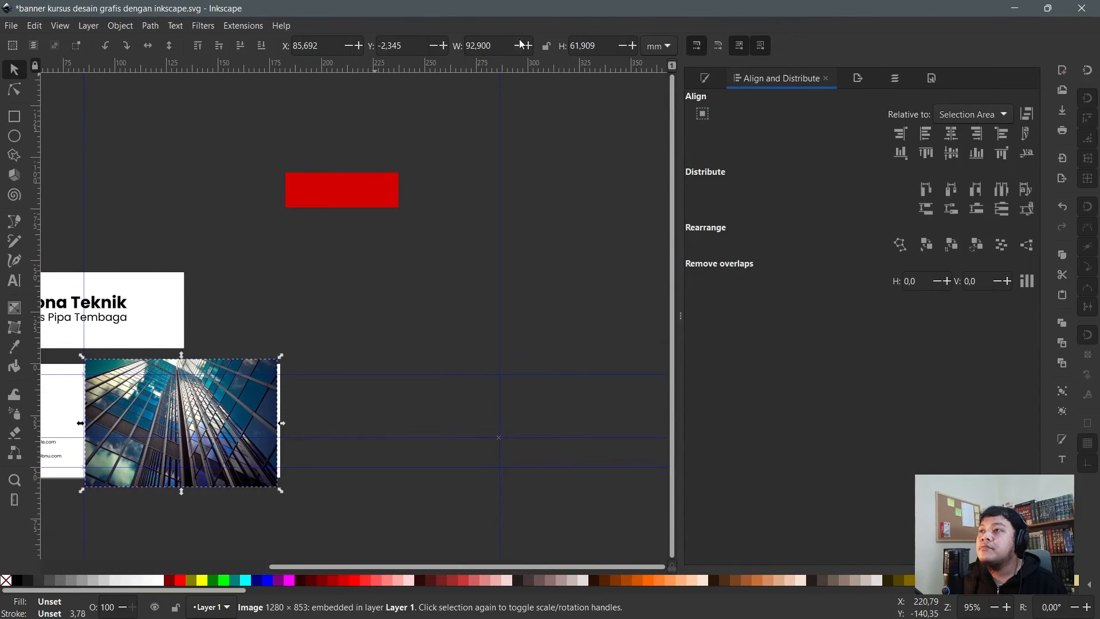
# - Lock proportions, set the photo width to 90 mm, and position it over the card back
pyautogui.click(547, 47)
pyautogui.moveTo(497, 46); pyautogui.dragTo(423, 49)
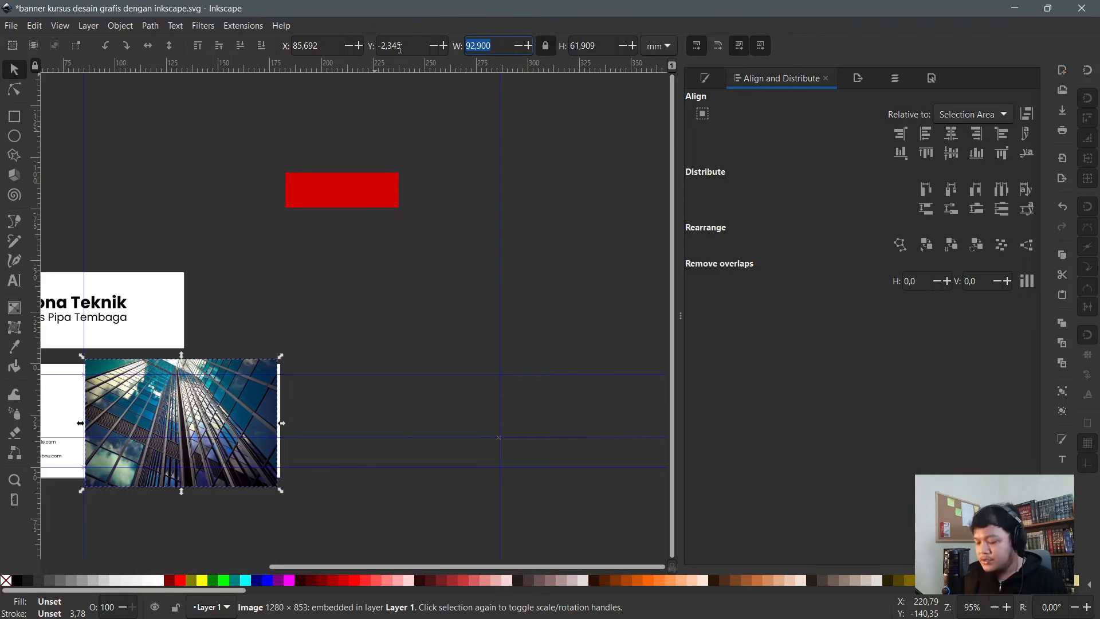
pyautogui.write('90')
pyautogui.press('Return')
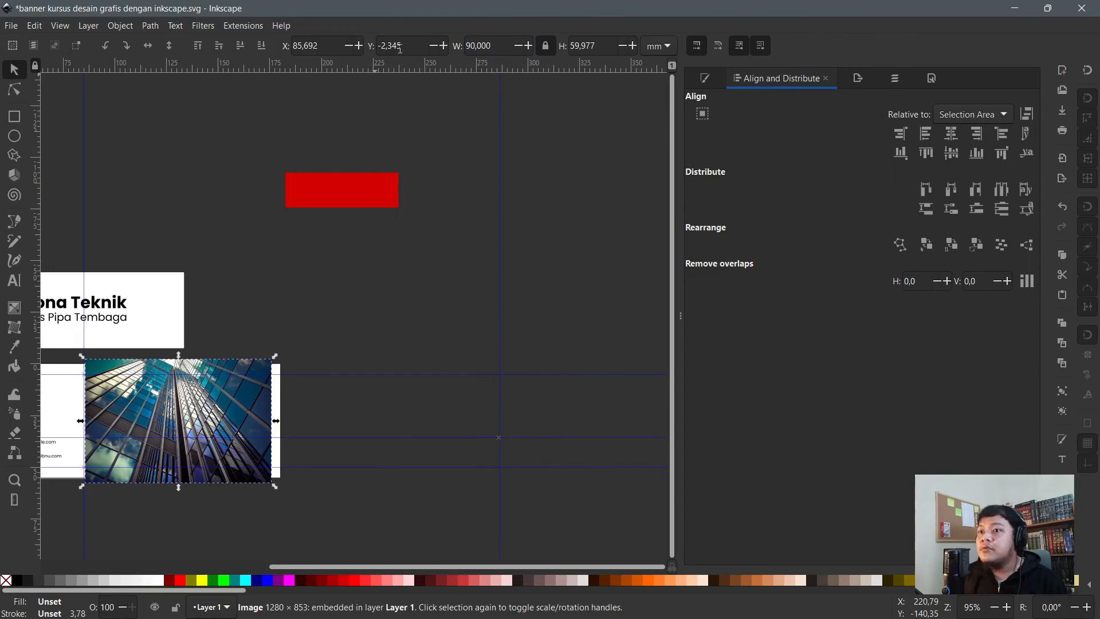
pyautogui.moveTo(175, 431); pyautogui.dragTo(229, 487)
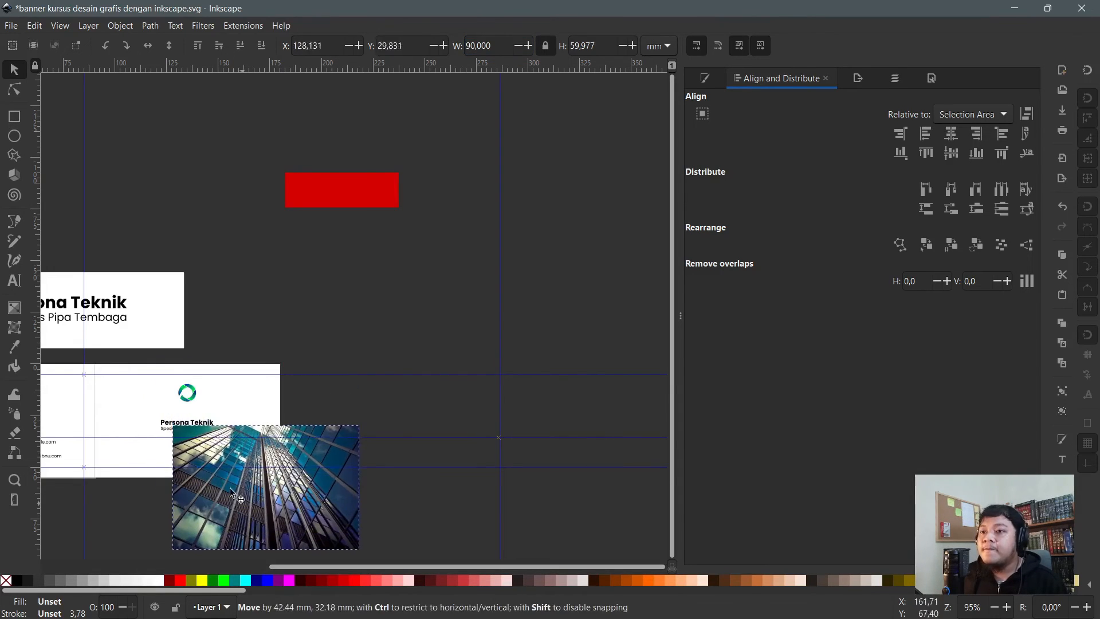
# - Align the photo to the back card's top and left edges and lower it behind the card
pyautogui.keyDown('shift'); pyautogui.click(122, 393); pyautogui.keyUp('shift')
pyautogui.click(929, 151)
pyautogui.click(926, 134)
pyautogui.press('n')
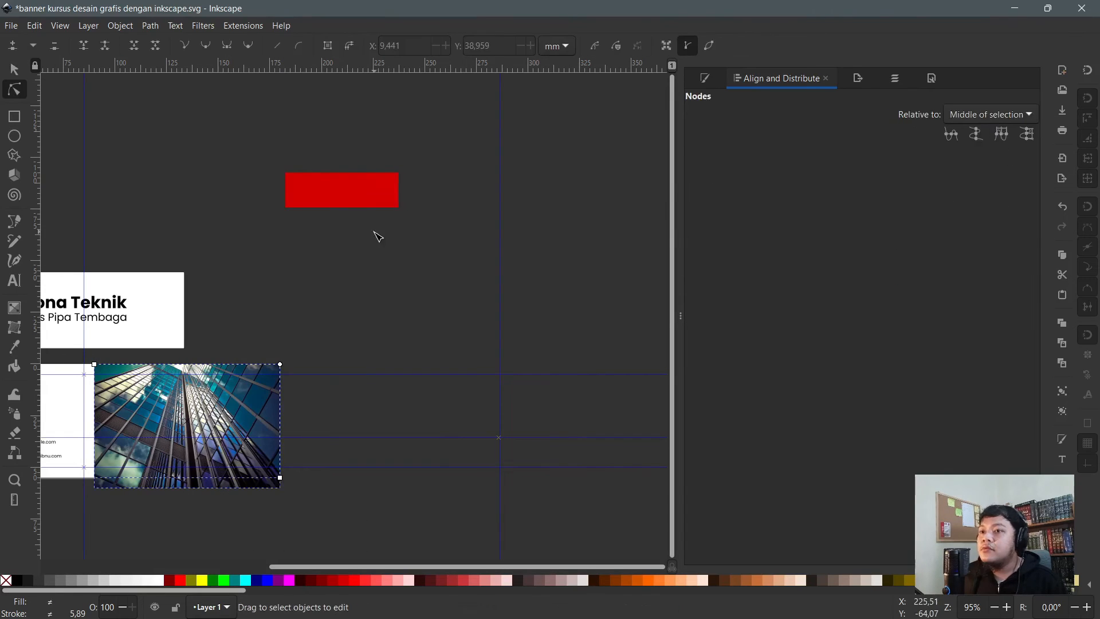
pyautogui.click(243, 384)
pyautogui.press('s')
pyautogui.press('pagedown')
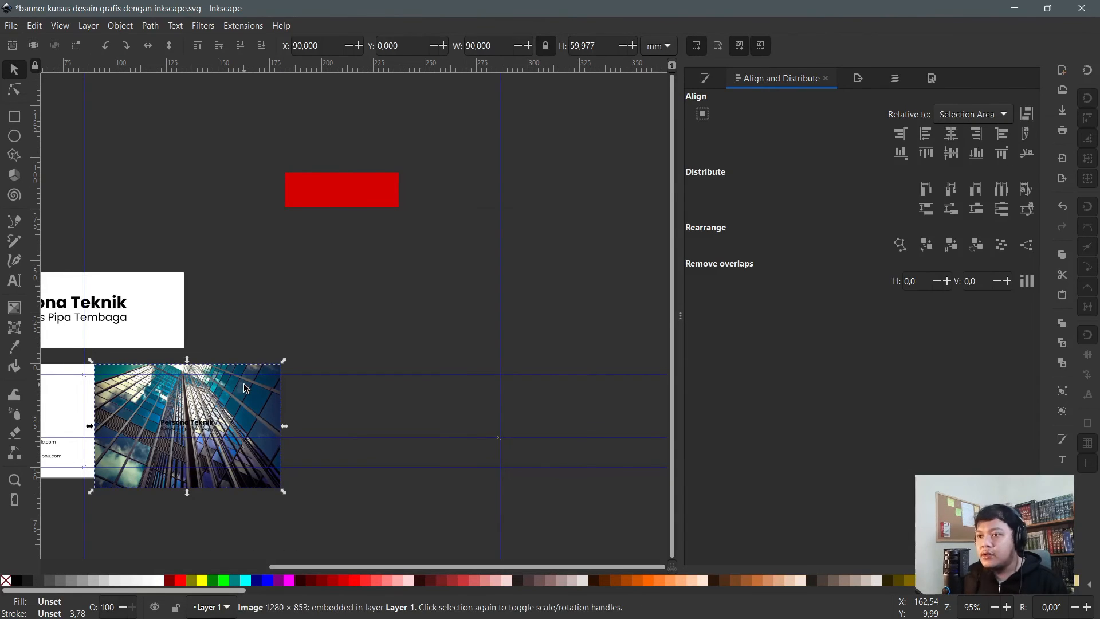
pyautogui.press('pagedown')
pyautogui.press('n')
# - Set the white back card to 69% opacity, duplicate it, and select it with the photo
pyautogui.click(243, 385)
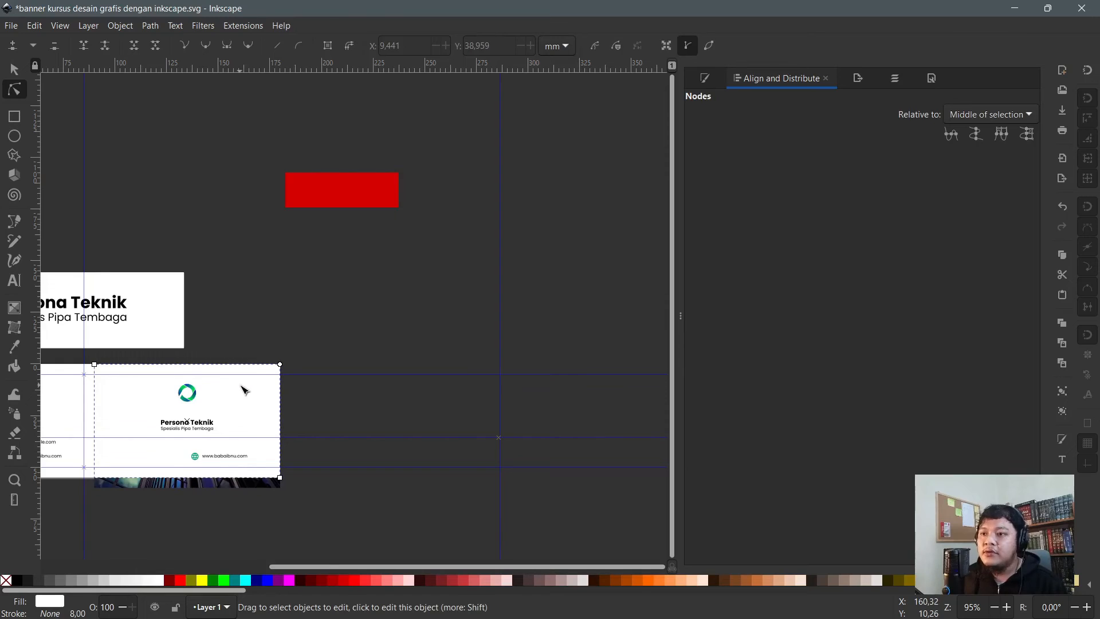
pyautogui.keyDown('ctrl'); pyautogui.scroll(1, 163, 453); pyautogui.keyUp('ctrl')
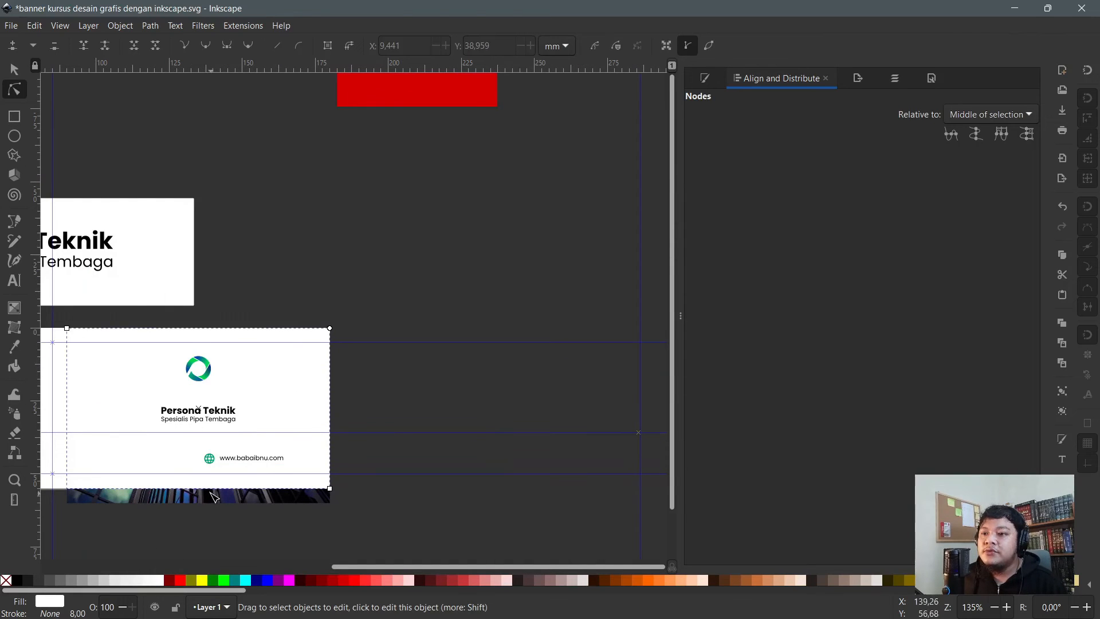
pyautogui.hotkey('ctrl', 'shift', 'f')
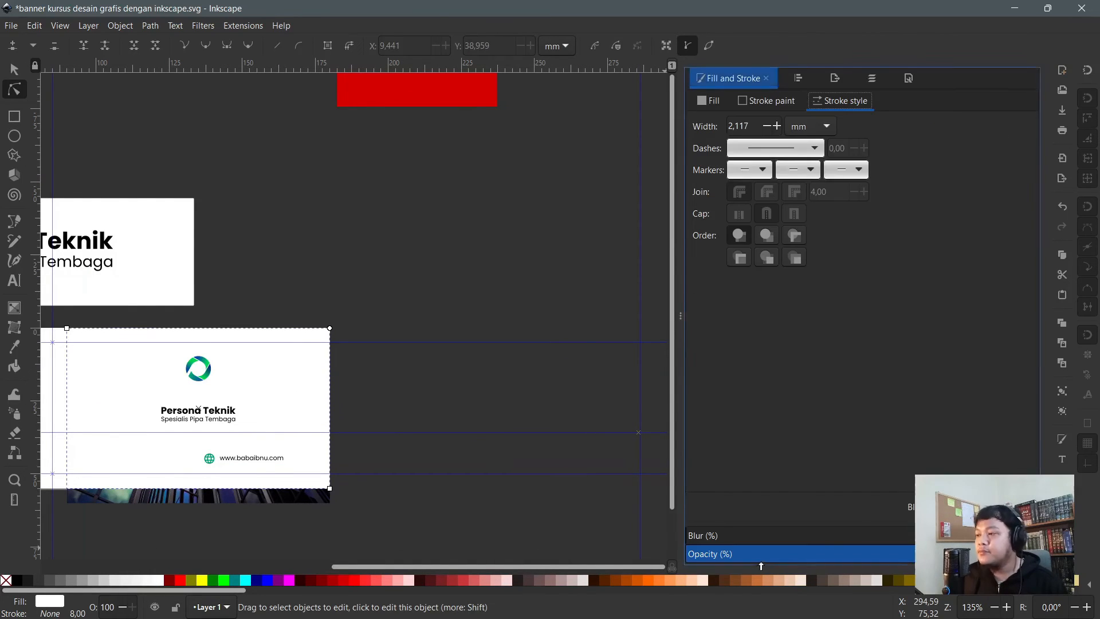
pyautogui.moveTo(813, 557); pyautogui.dragTo(773, 560)
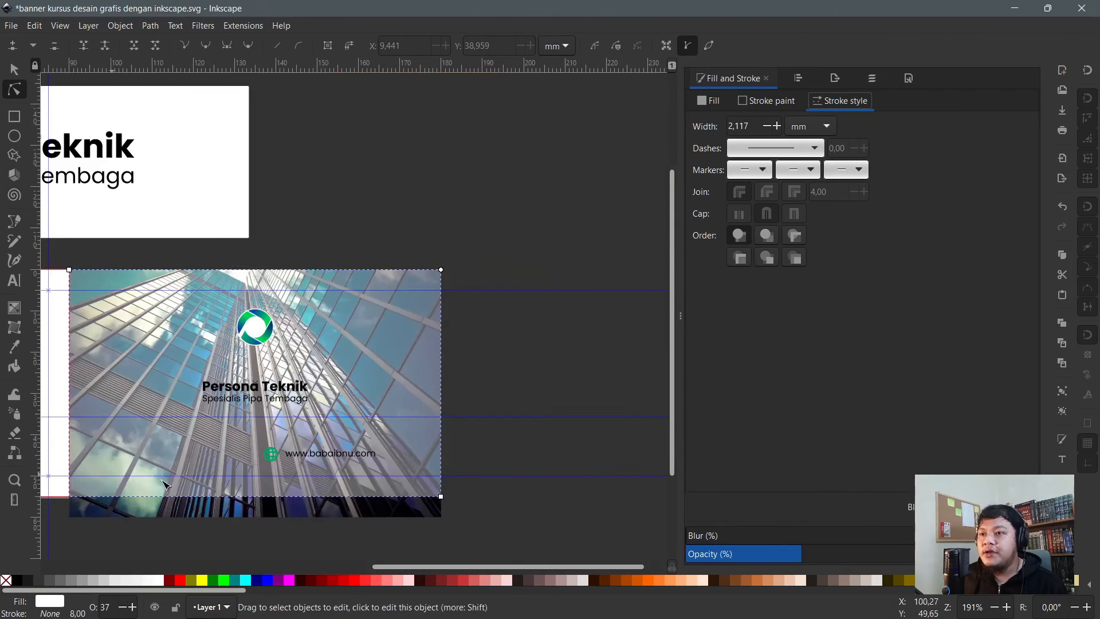
pyautogui.keyDown('ctrl'); pyautogui.scroll(1, 134, 464); pyautogui.keyUp('ctrl')
pyautogui.keyDown('shift'); pyautogui.click(229, 516); pyautogui.keyUp('shift')
pyautogui.click(235, 524)
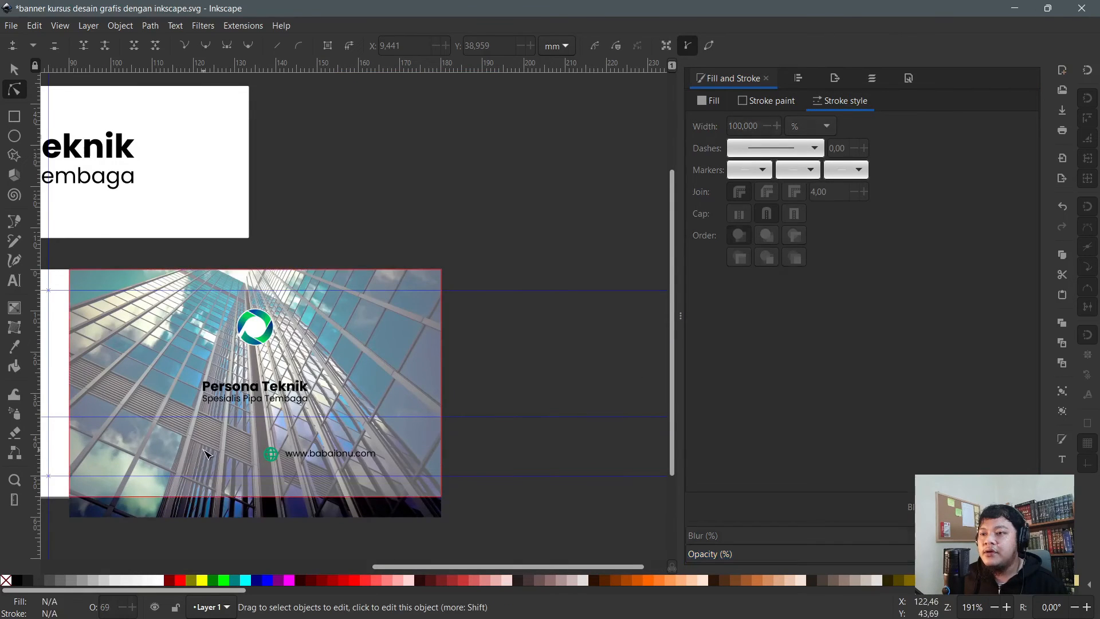
pyautogui.click(207, 454)
pyautogui.hotkey('ctrl', 'd')
pyautogui.keyDown('shift'); pyautogui.click(210, 507); pyautogui.keyUp('shift')
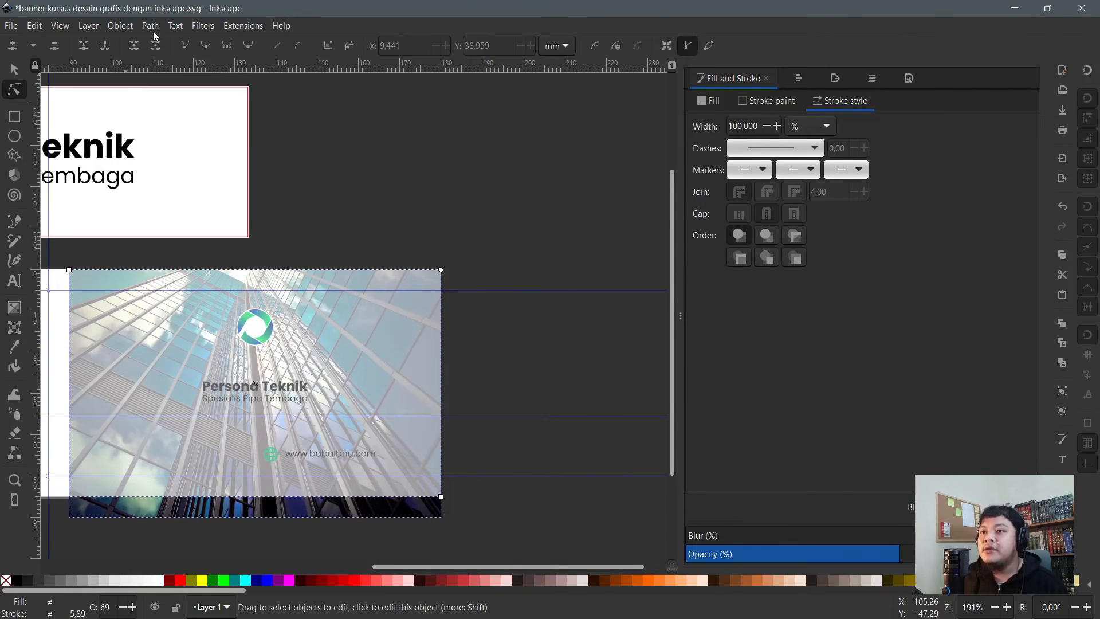
# - Clip the photo to the back card and darken it with a black overlay of raised opacity
pyautogui.click(120, 26)
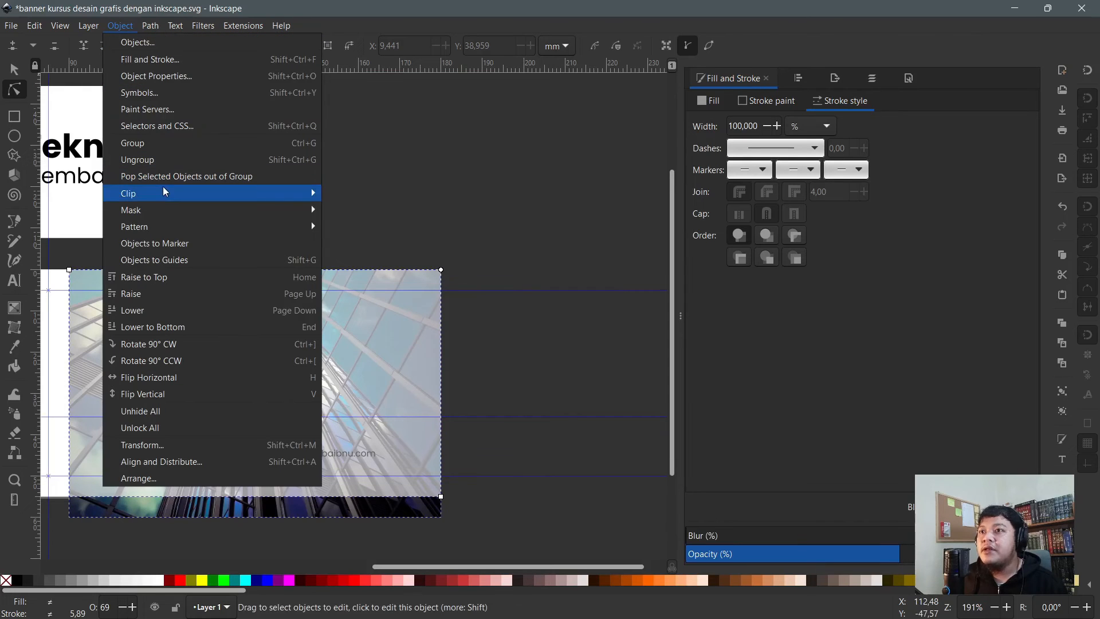
pyautogui.moveTo(316, 198)
pyautogui.click(350, 194)
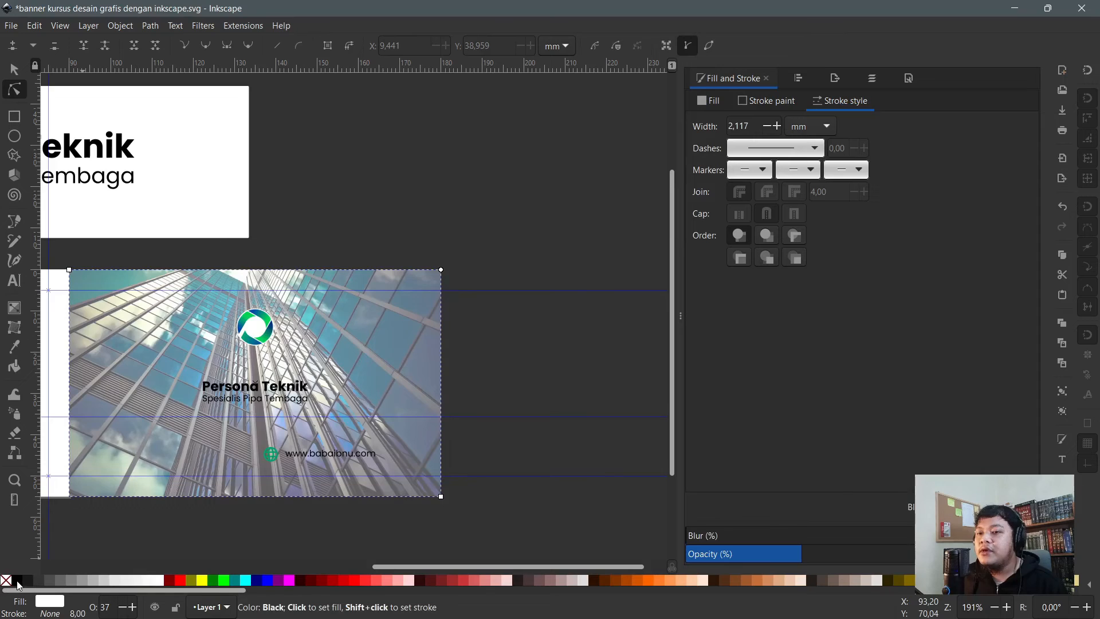
pyautogui.click(17, 581)
pyautogui.moveTo(844, 557); pyautogui.dragTo(880, 551)
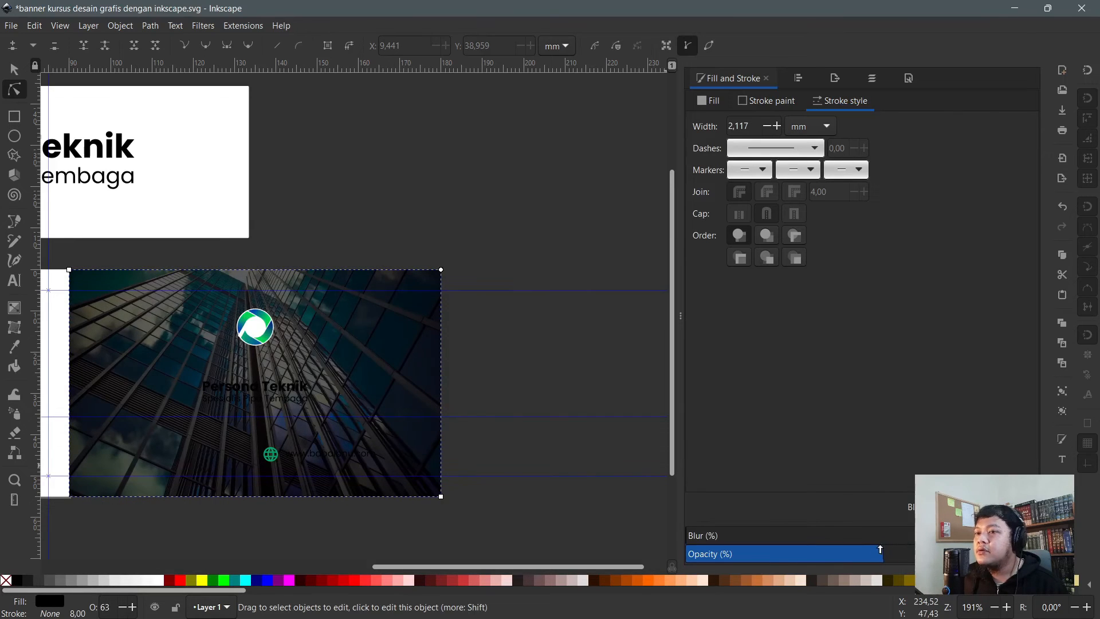
# - Make the website and 'Persona Teknik' title text white and move the title up toward the logo
pyautogui.click(491, 366)
pyautogui.scroll(1, 225, 415)
pyautogui.click(331, 471)
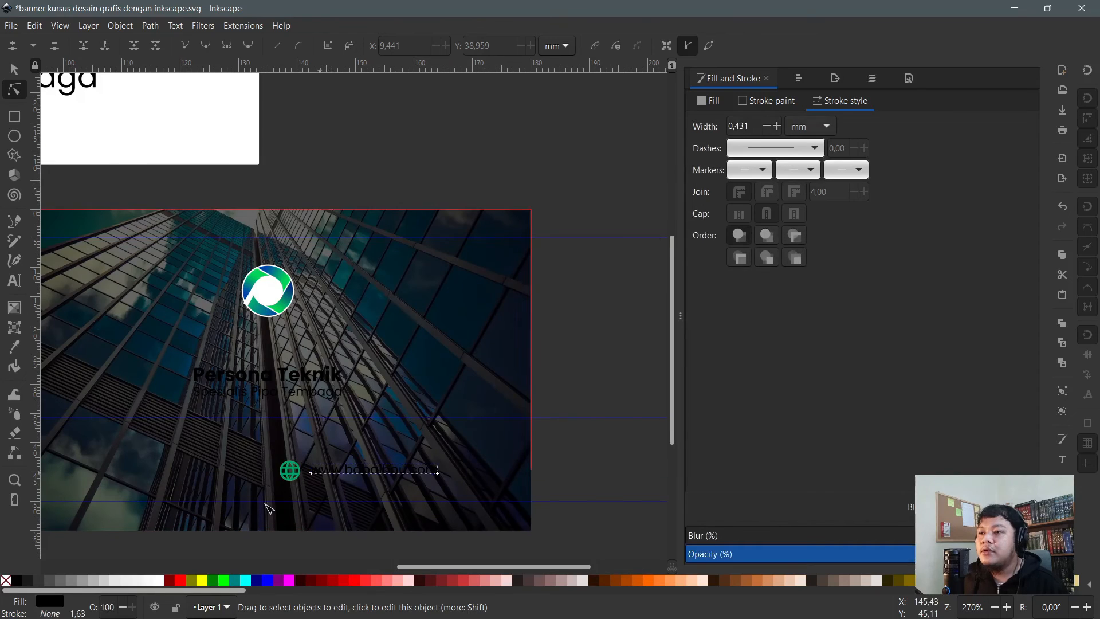
pyautogui.click(161, 580)
pyautogui.click(259, 385)
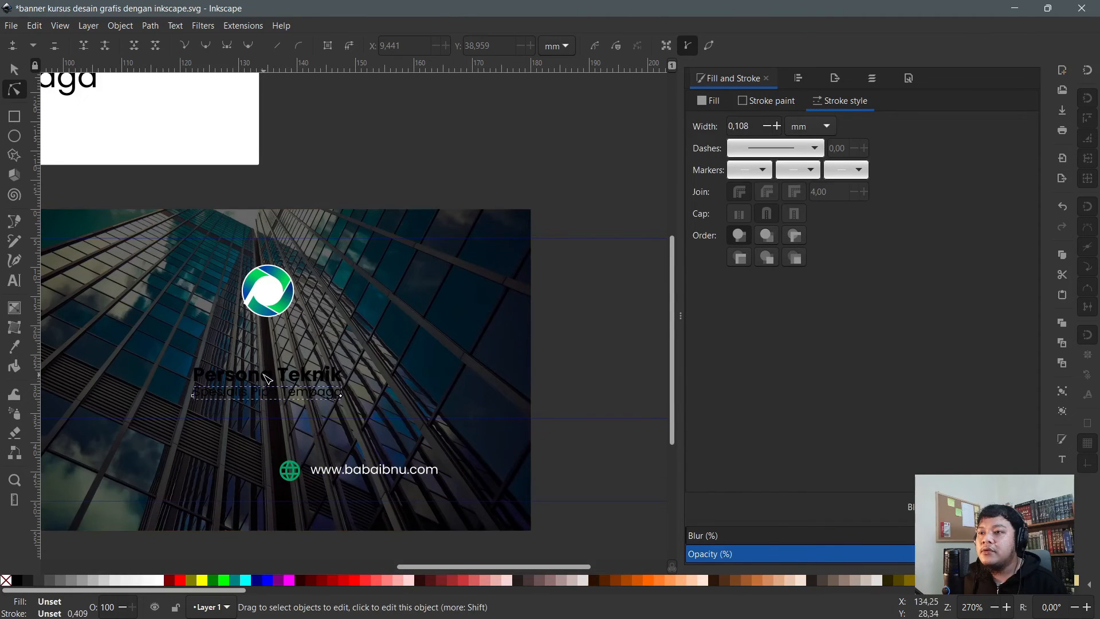
pyautogui.click(161, 580)
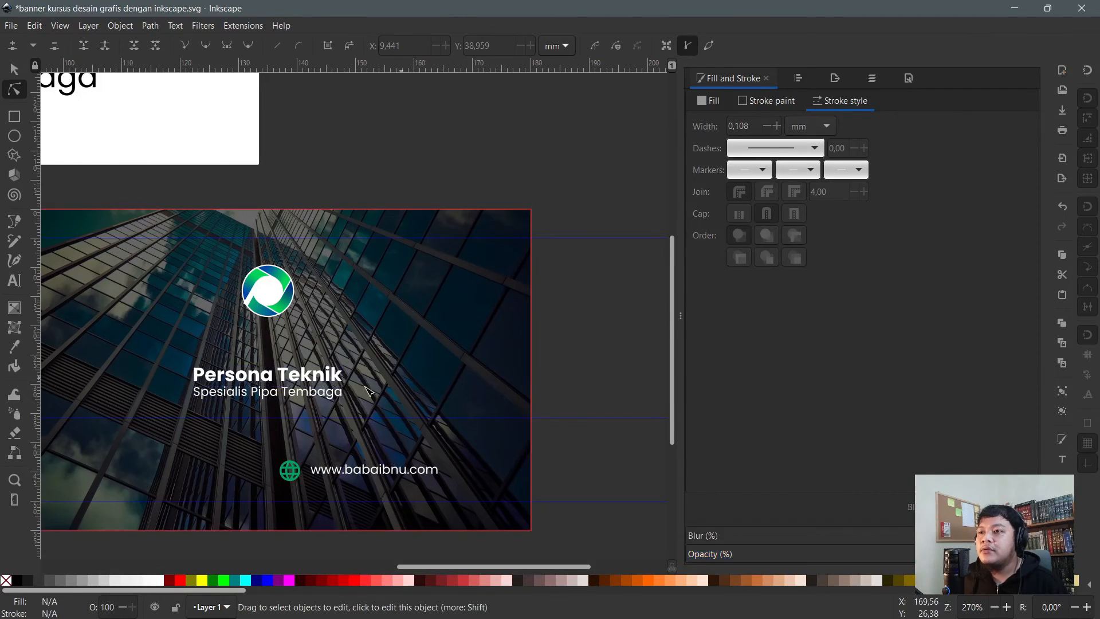
pyautogui.press('s')
pyautogui.moveTo(290, 382); pyautogui.dragTo(291, 347)
pyautogui.scroll(-2, 567, 377)
# - Scale up the logo and title group on the dark card back and nudge it upward
pyautogui.moveTo(577, 383); pyautogui.dragTo(372, 311)
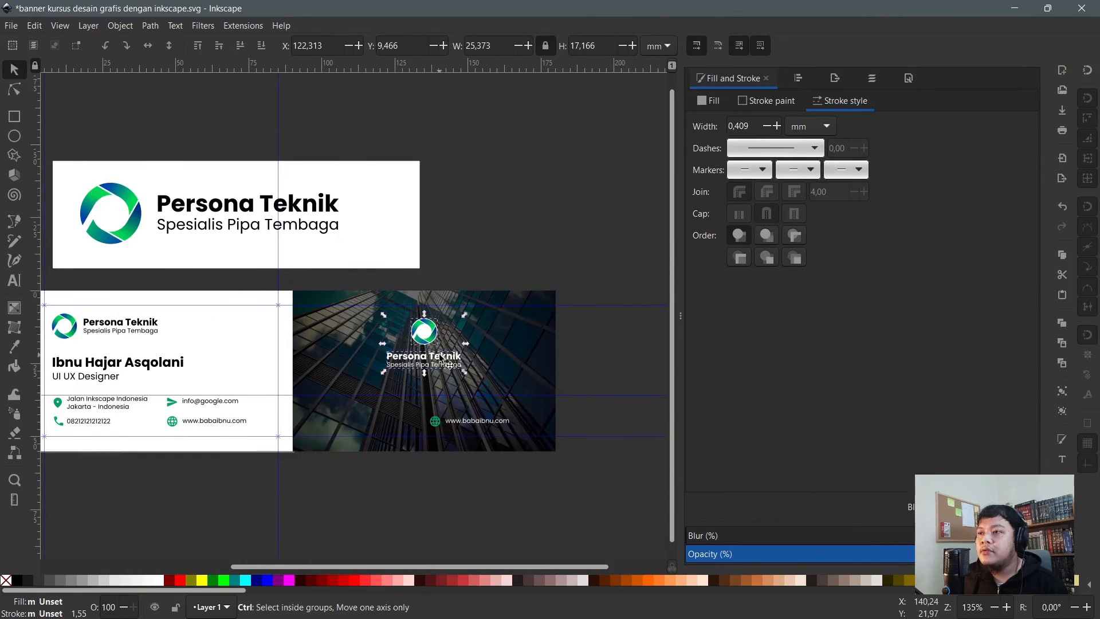
pyautogui.scroll(1, 423, 380)
pyautogui.moveTo(418, 387); pyautogui.dragTo(418, 403)
pyautogui.moveTo(418, 332); pyautogui.dragTo(418, 333)
# - Move the globe and website line under the title, shift the whole block down slightly, then save
pyautogui.moveTo(617, 523); pyautogui.dragTo(366, 411)
pyautogui.moveTo(435, 451); pyautogui.dragTo(374, 422)
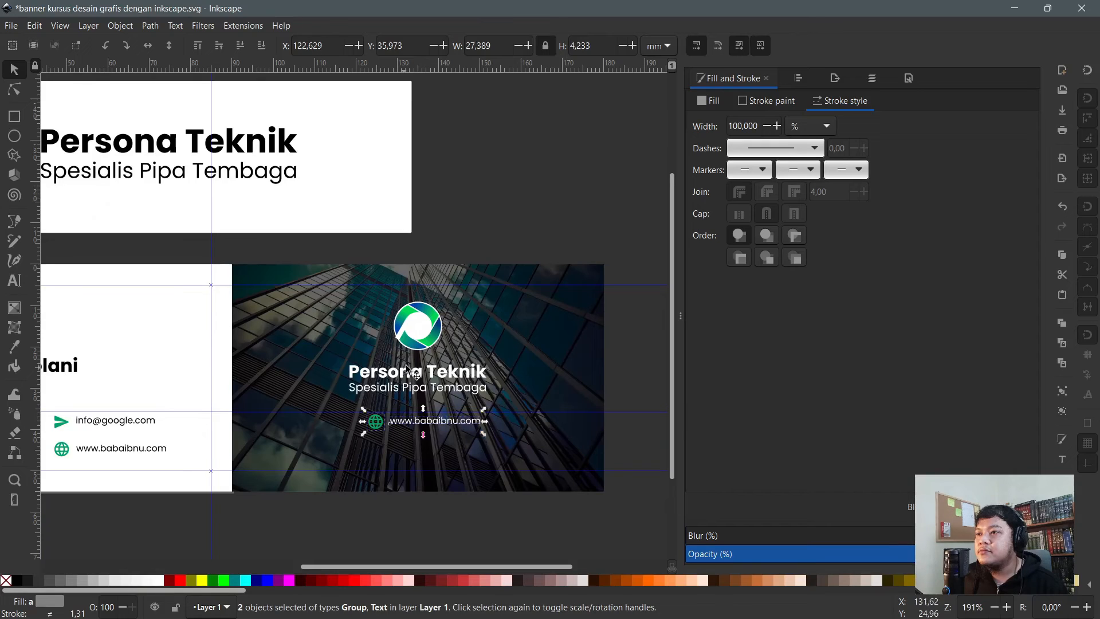
pyautogui.moveTo(294, 248); pyautogui.dragTo(527, 459)
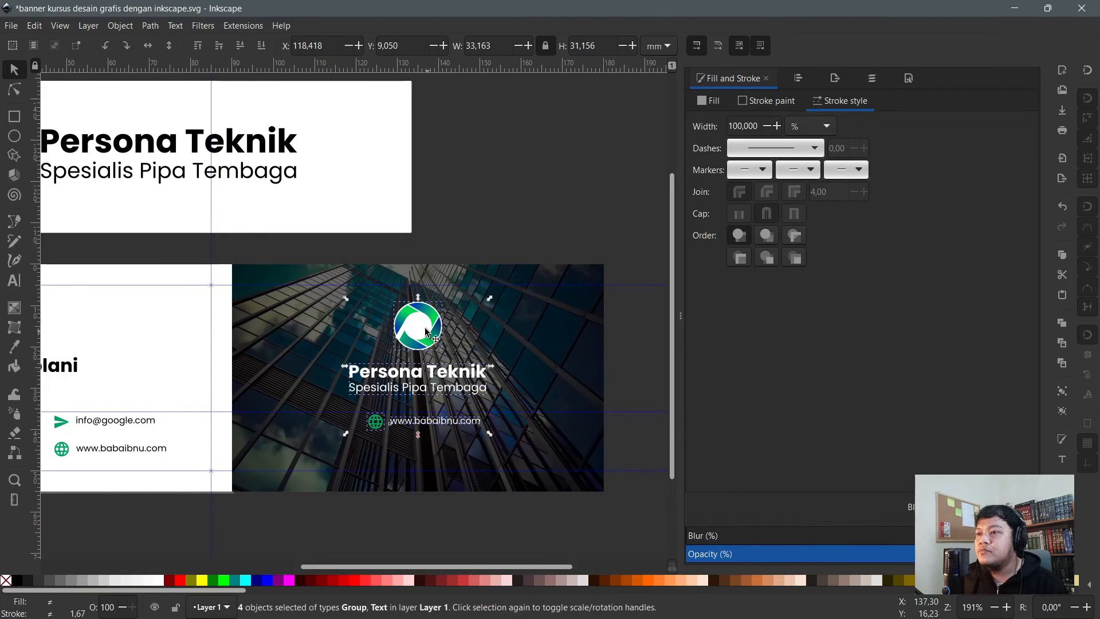
pyautogui.moveTo(422, 330); pyautogui.dragTo(422, 341)
pyautogui.scroll(-2, 423, 340)
pyautogui.press('Escape')
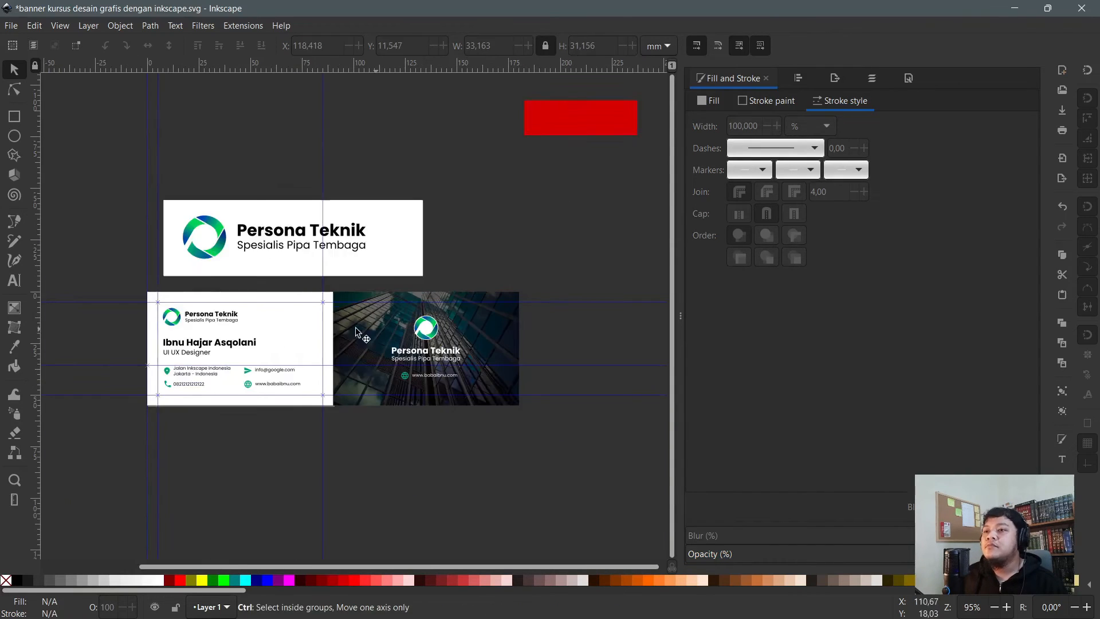
pyautogui.scroll(1, 226, 344)
pyautogui.hotkey('ctrl', 's')
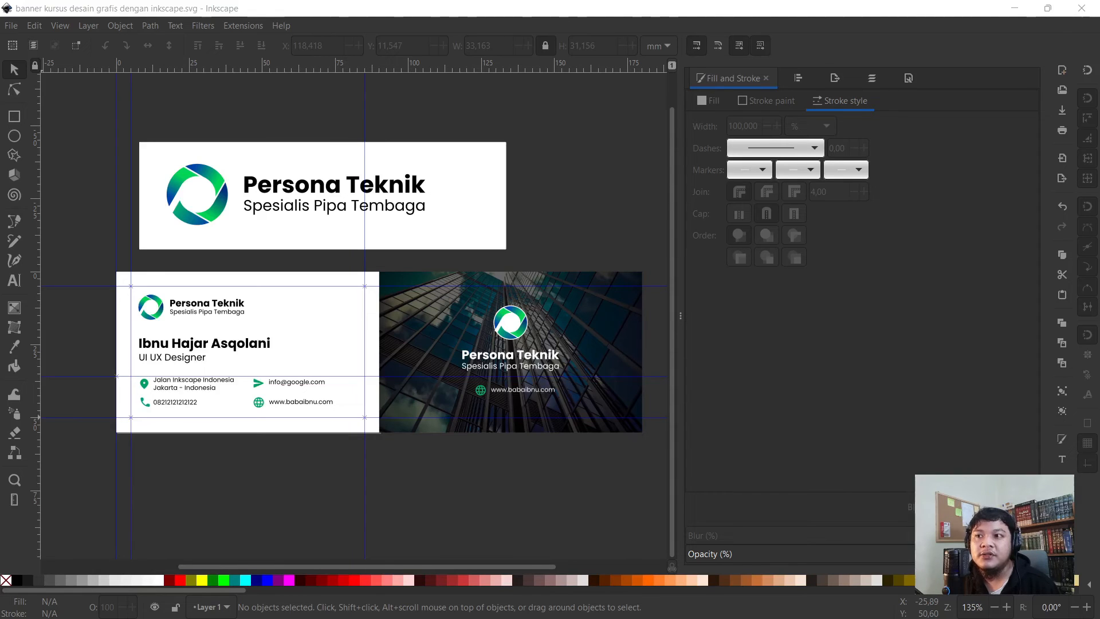
pyautogui.click(147, 7)
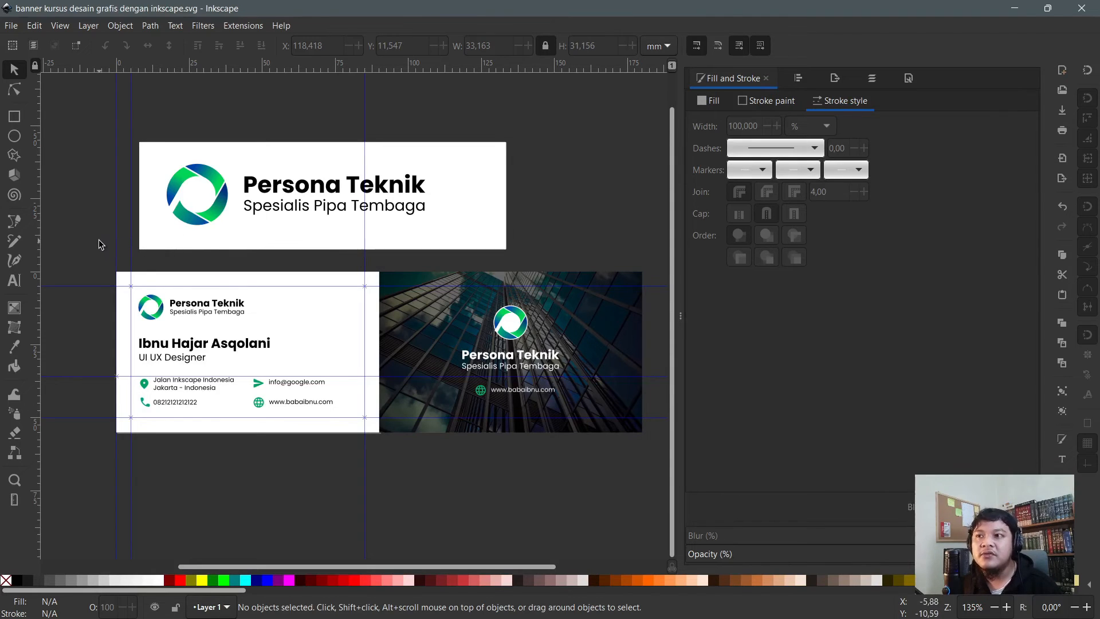
# - Select the banner rectangle with its logo group and shift them slightly left and down toward the cards
pyautogui.click(15, 89)
pyautogui.scroll(2, 102, 150)
pyautogui.press('s')
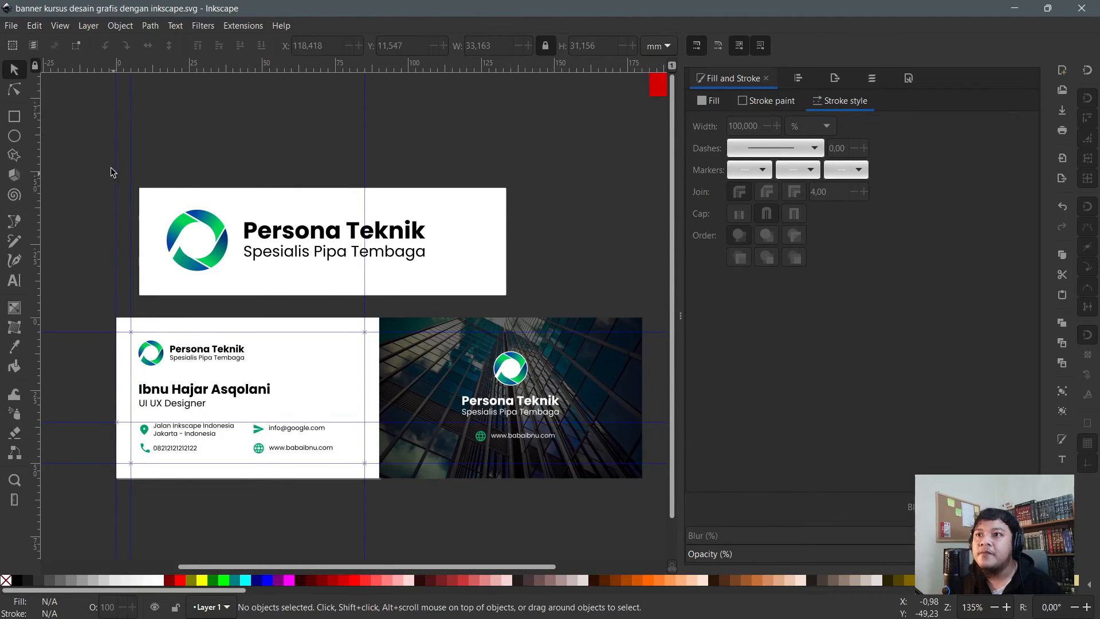
pyautogui.moveTo(93, 151); pyautogui.dragTo(523, 301)
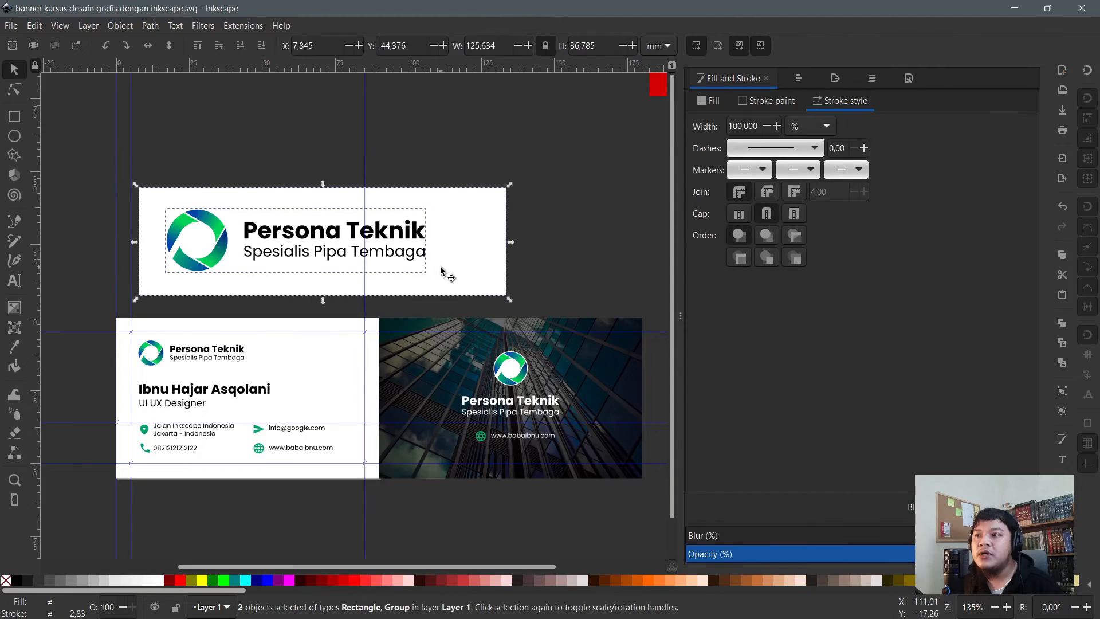
pyautogui.moveTo(438, 271); pyautogui.dragTo(422, 277)
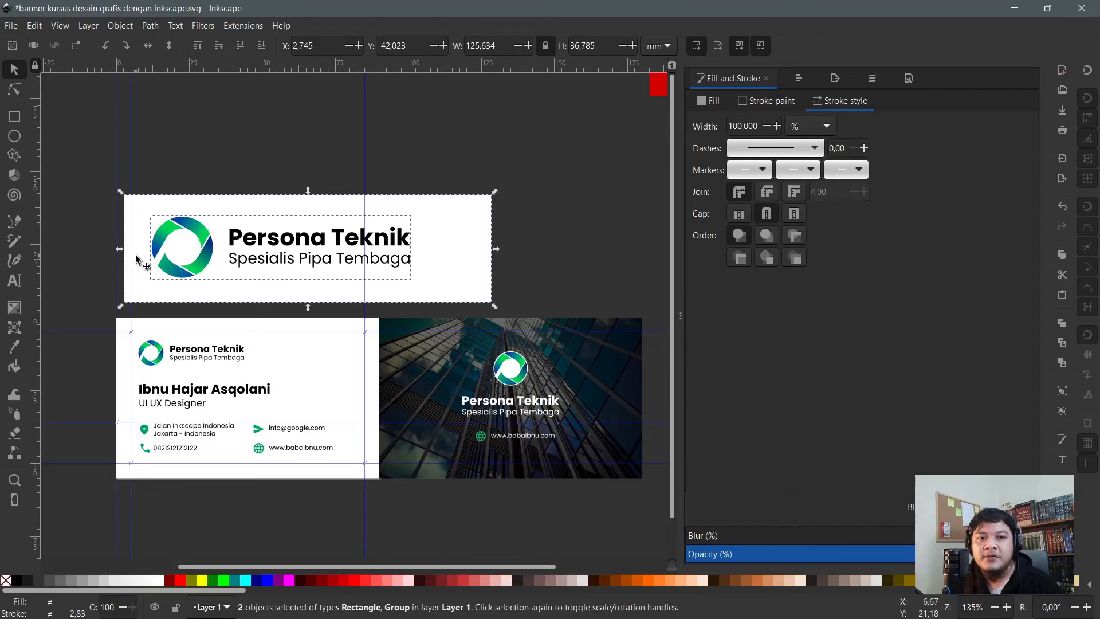
pyautogui.click(412, 127)
pyautogui.scroll(1, 225, 373)
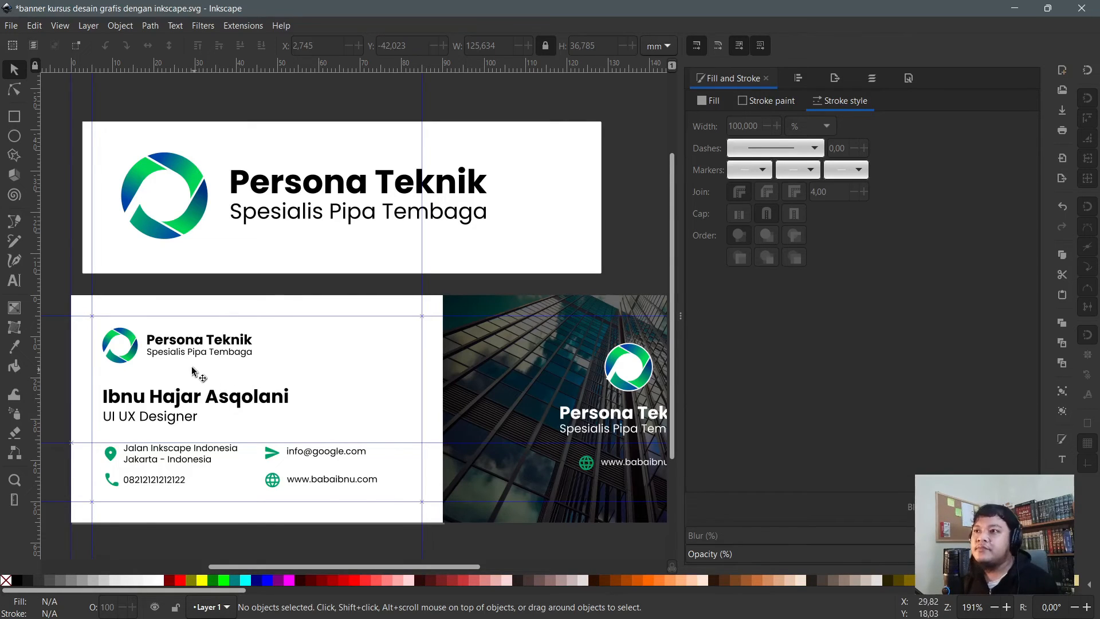
pyautogui.scroll(-1, 115, 460)
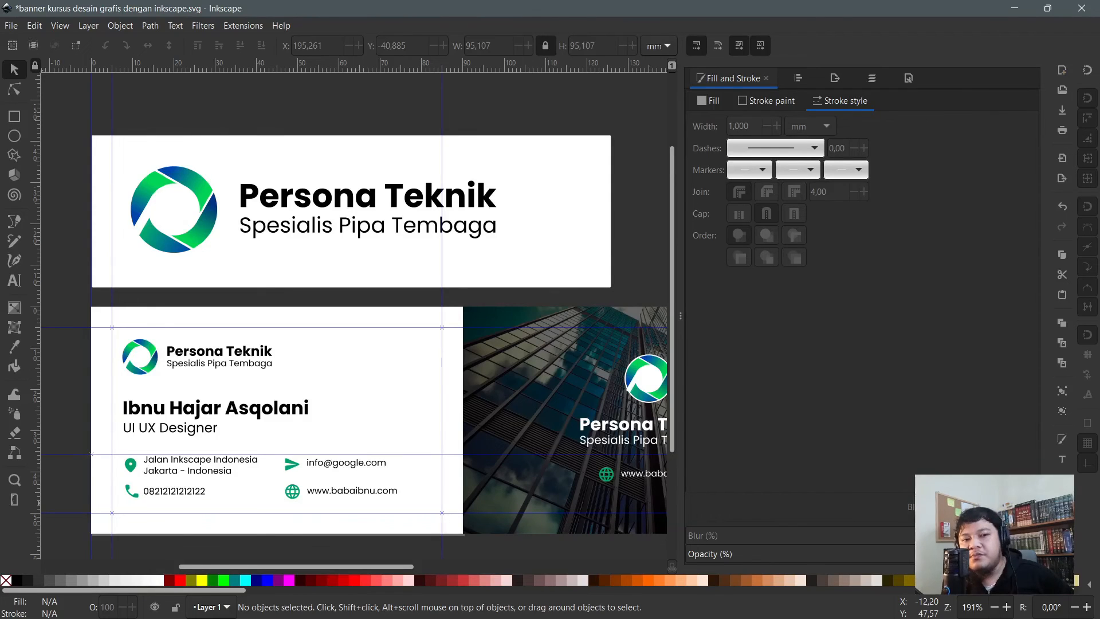
# - Turn a shrunken copy of the card rectangle into a three-node path in the top-right corner
pyautogui.scroll(-1, 312, 390)
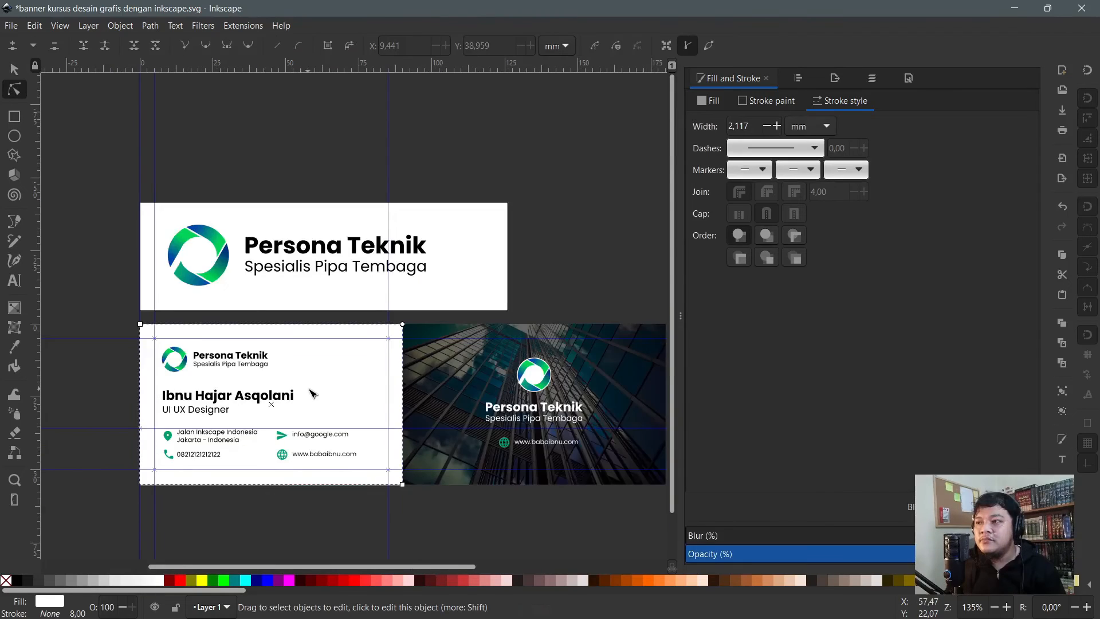
pyautogui.scroll(1, 326, 388)
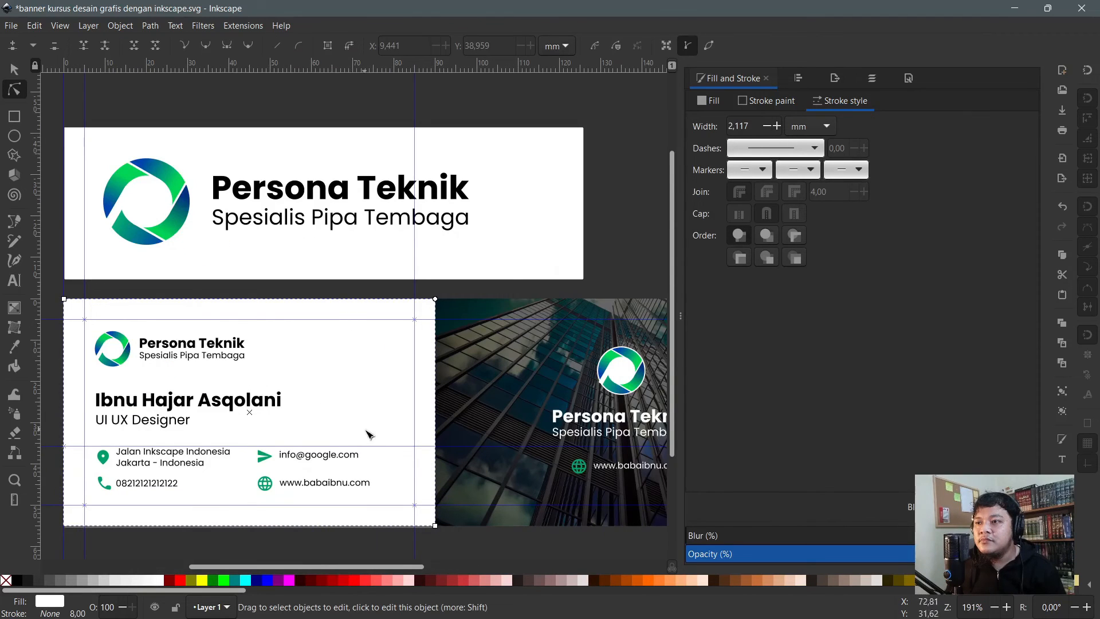
pyautogui.hotkey('ctrl', 'd')
pyautogui.press('s')
pyautogui.moveTo(67, 524); pyautogui.dragTo(305, 419)
pyautogui.press('n')
pyautogui.click(329, 45)
pyautogui.scroll(1, 319, 367)
pyautogui.press('Delete')
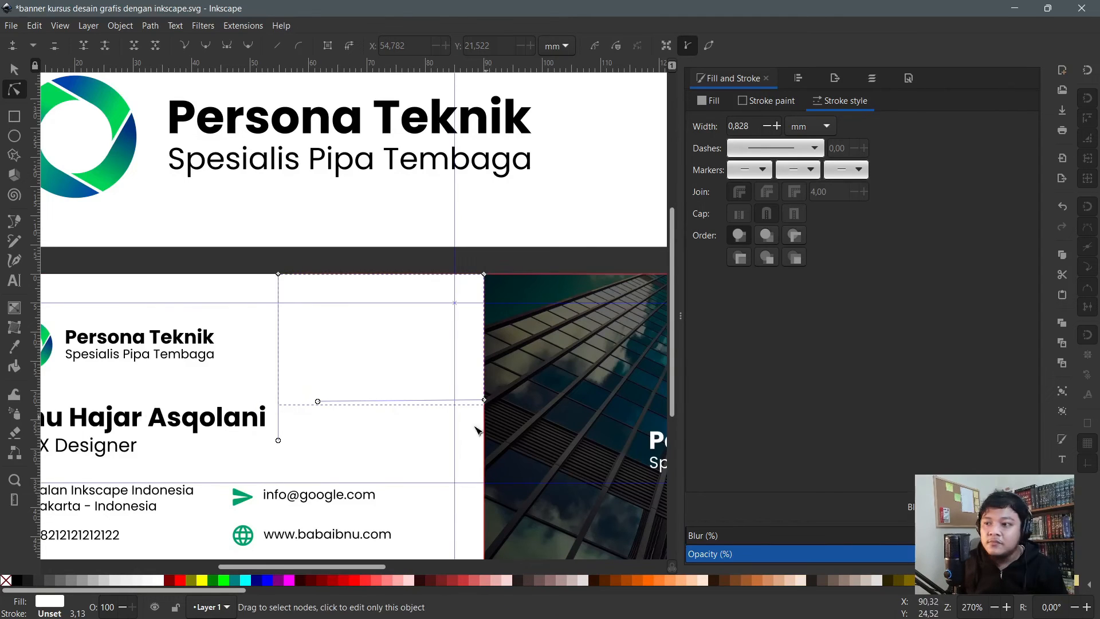
pyautogui.moveTo(484, 401); pyautogui.dragTo(484, 473)
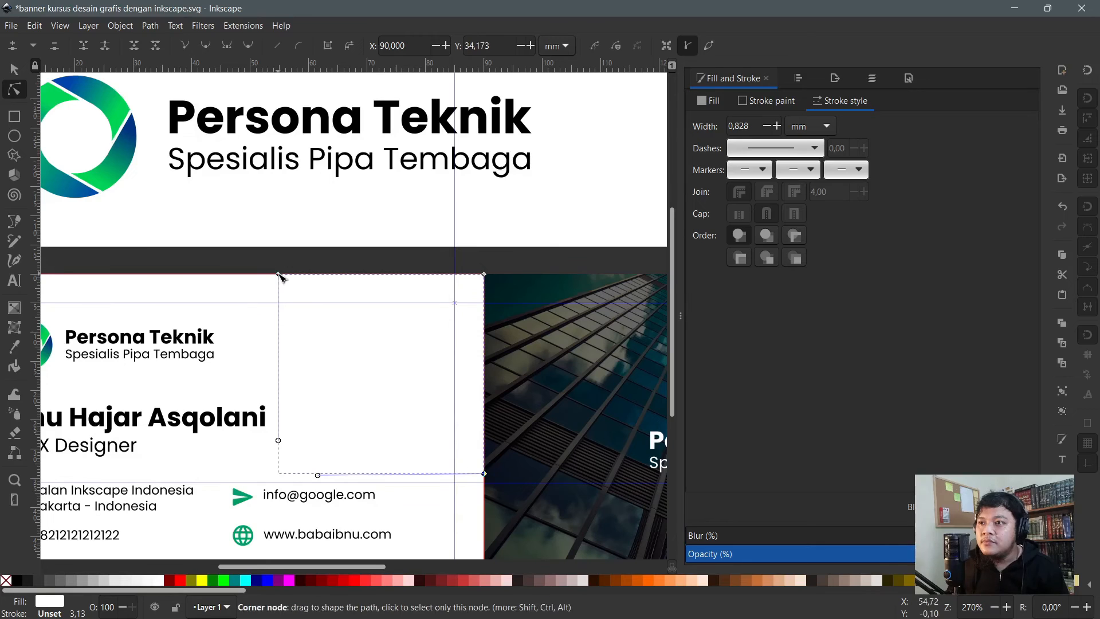
pyautogui.moveTo(278, 274); pyautogui.dragTo(248, 274)
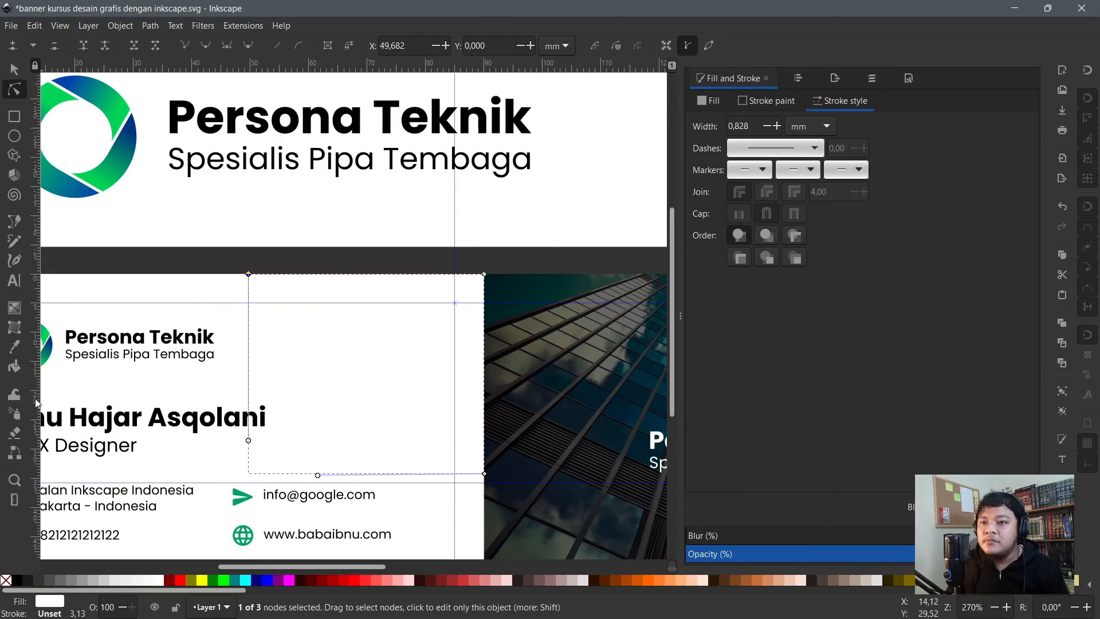
# - Fill the corner shape with the logo's teal and bend its inner edge into a curve
pyautogui.click(16, 349)
pyautogui.click(130, 154)
pyautogui.press('n')
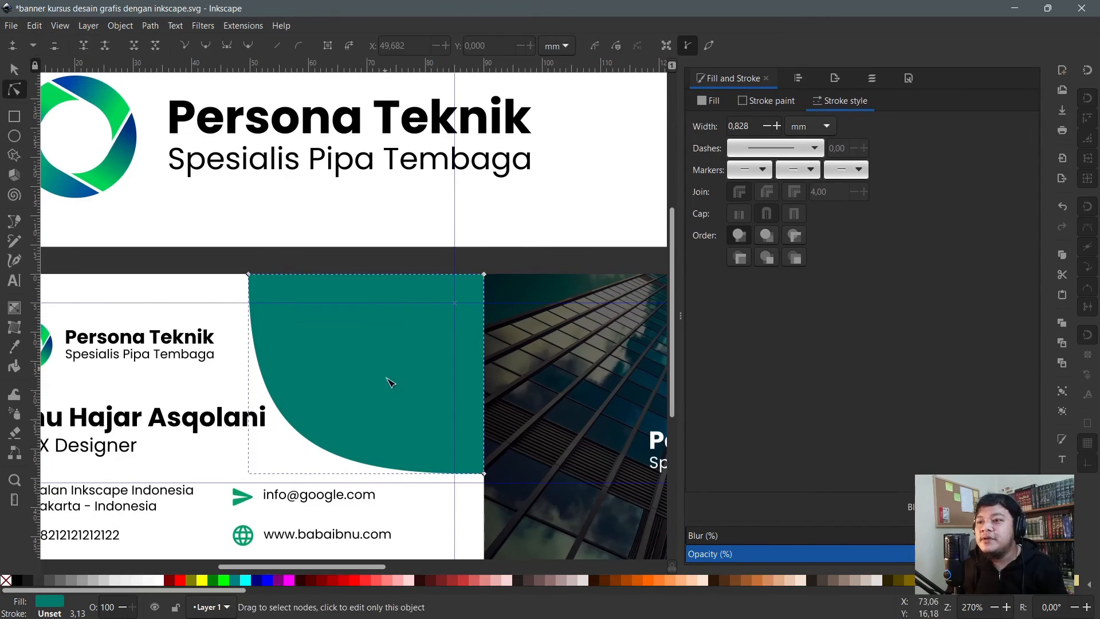
pyautogui.click(484, 473)
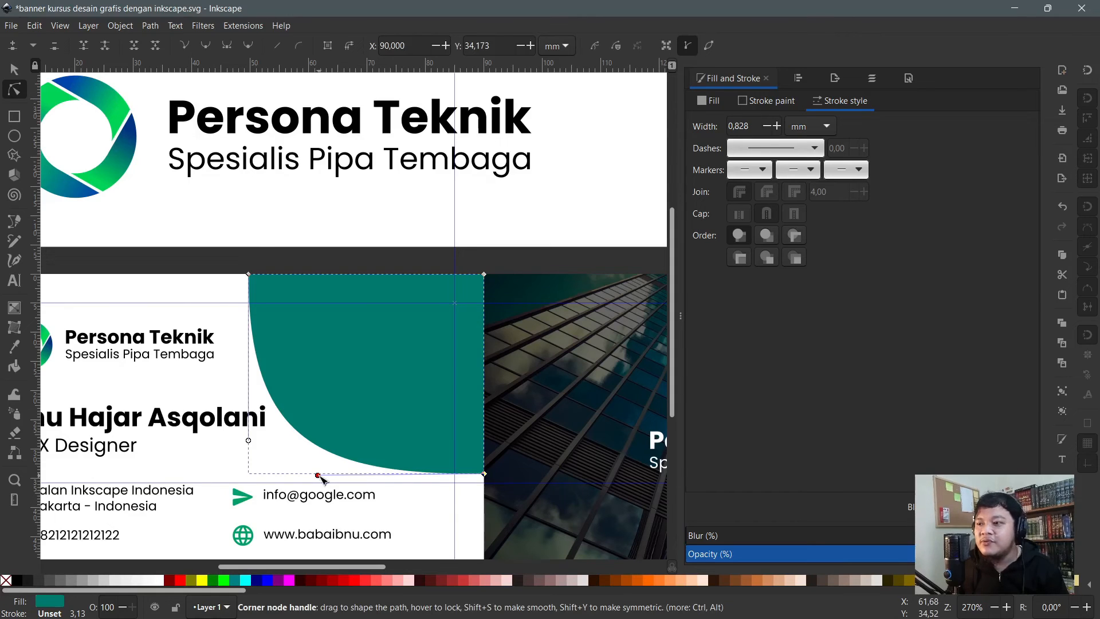
pyautogui.moveTo(318, 476); pyautogui.dragTo(331, 450)
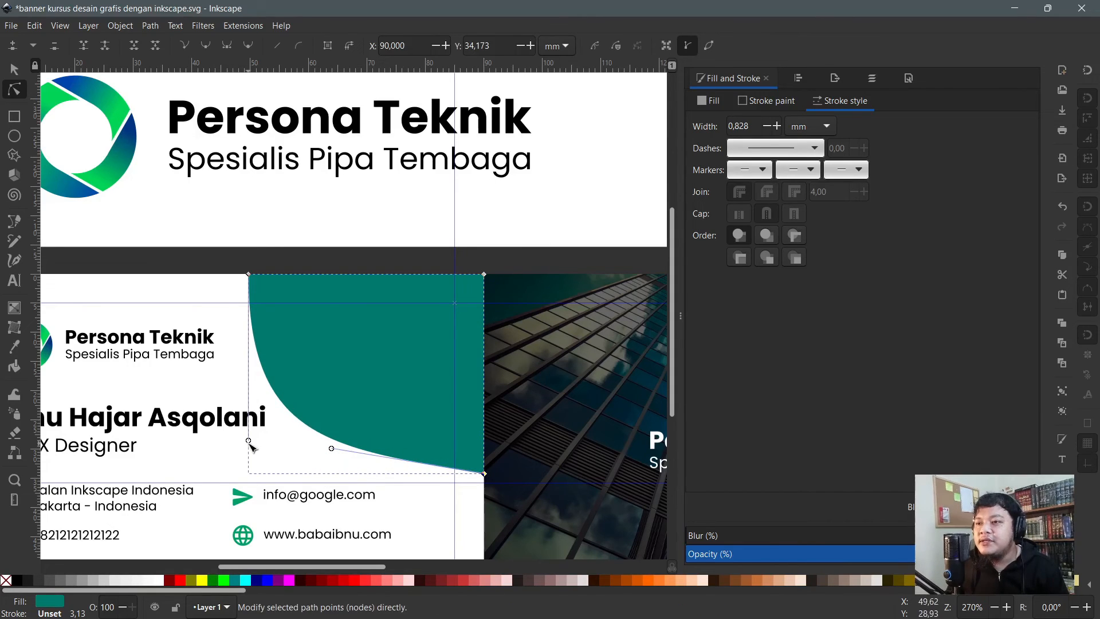
pyautogui.moveTo(248, 439); pyautogui.dragTo(262, 351)
# - Move the teal curved shape flush with the card's top-right edge
pyautogui.press('s')
pyautogui.moveTo(353, 316); pyautogui.dragTo(443, 383)
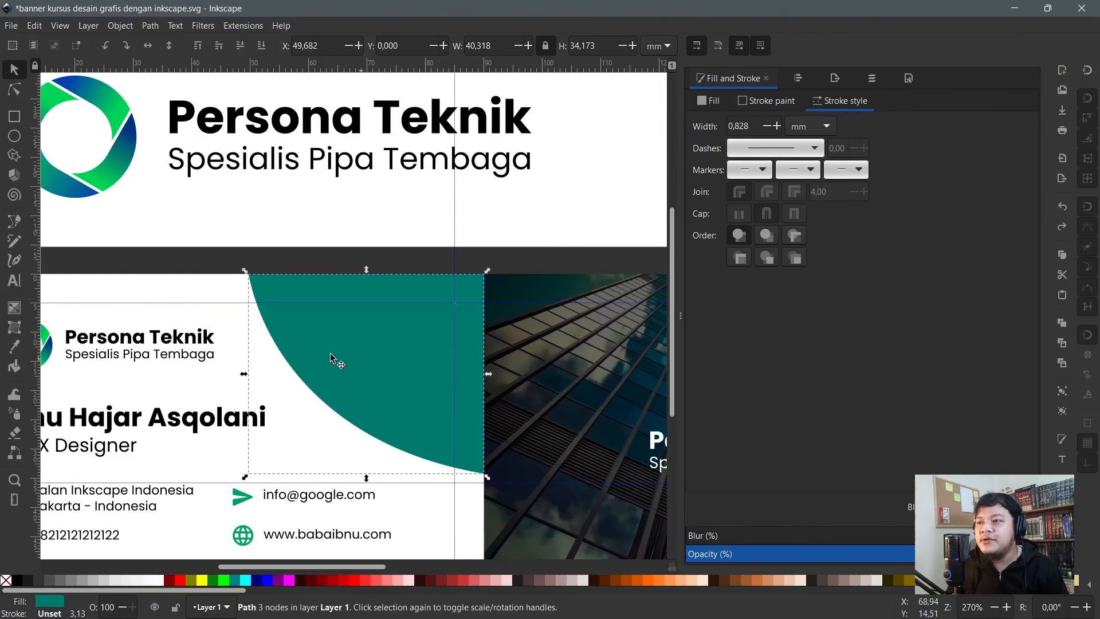
pyautogui.scroll(-1, 329, 353)
pyautogui.press('n')
pyautogui.scroll(1, 375, 393)
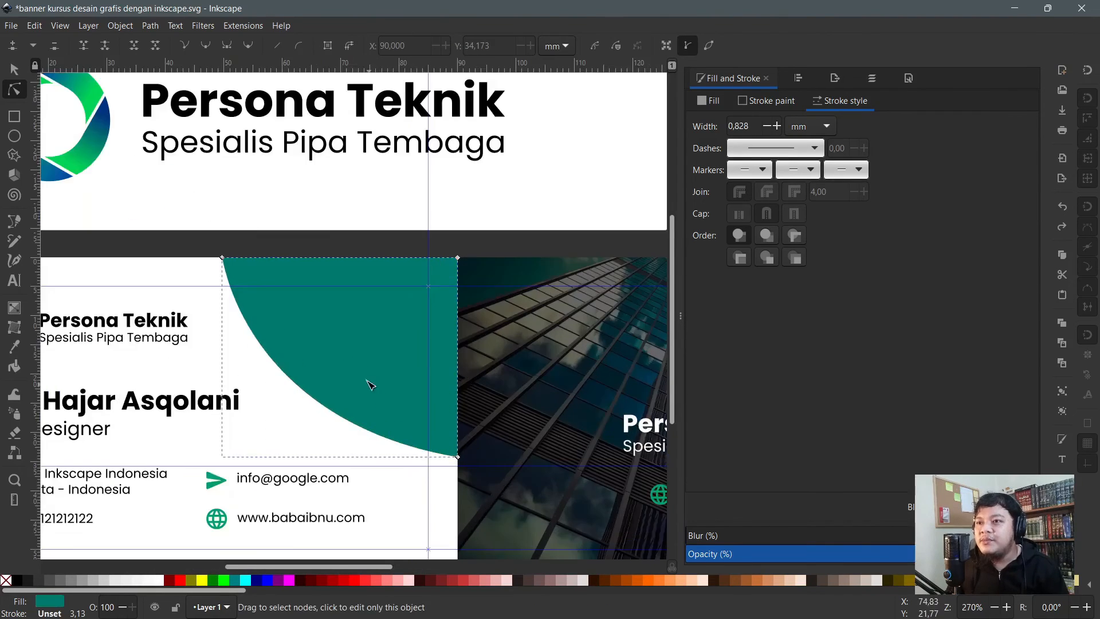
pyautogui.scroll(-1, 380, 363)
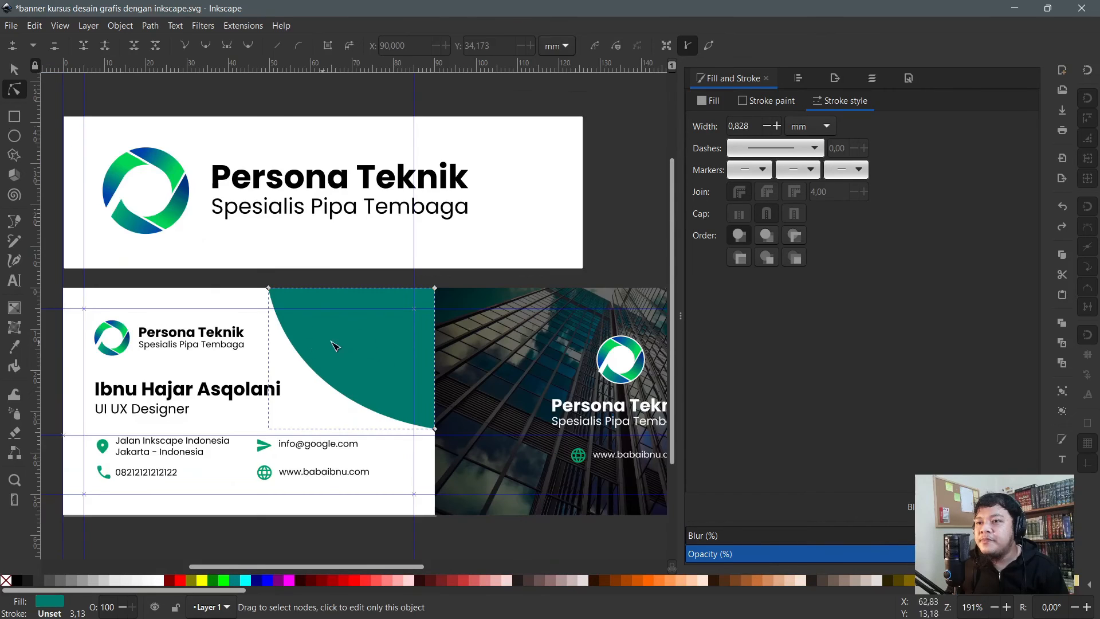
pyautogui.scroll(1, 363, 356)
# - Add a smaller, narrower copy of the accent filled with the logo's green
pyautogui.press('s')
pyautogui.moveTo(220, 470); pyautogui.dragTo(240, 457)
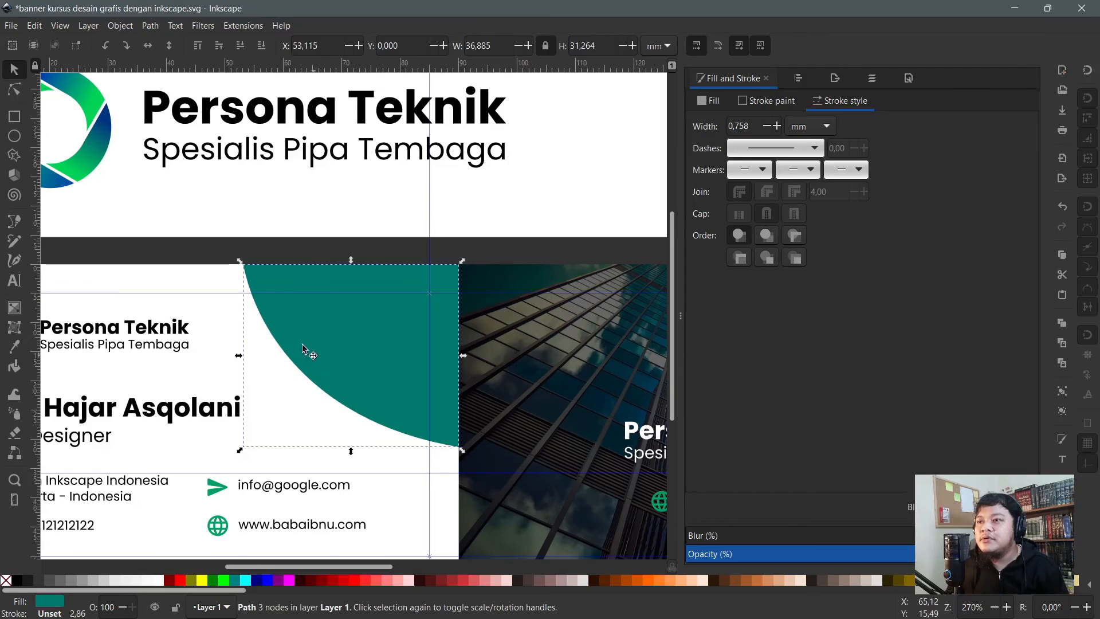
pyautogui.moveTo(239, 358); pyautogui.dragTo(278, 355)
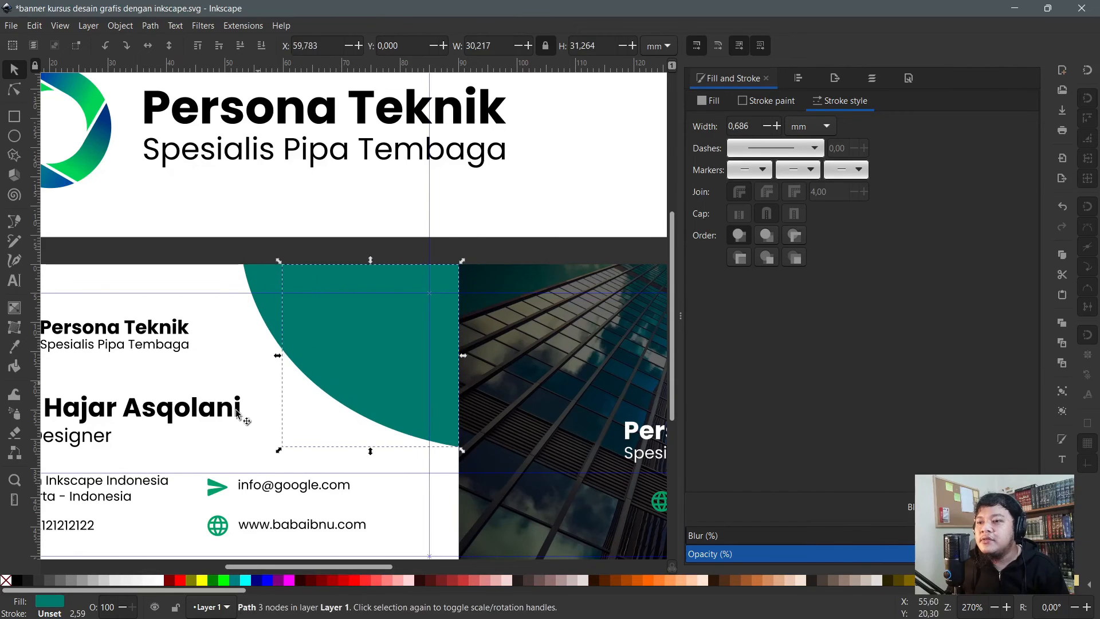
pyautogui.click(14, 346)
pyautogui.click(101, 139)
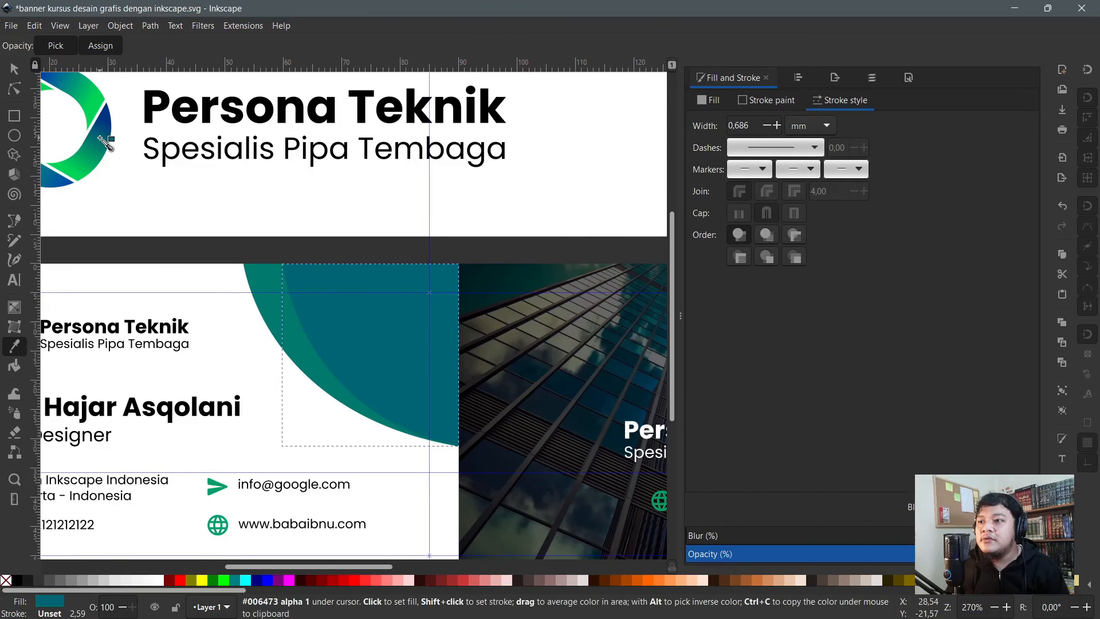
pyautogui.click(95, 106)
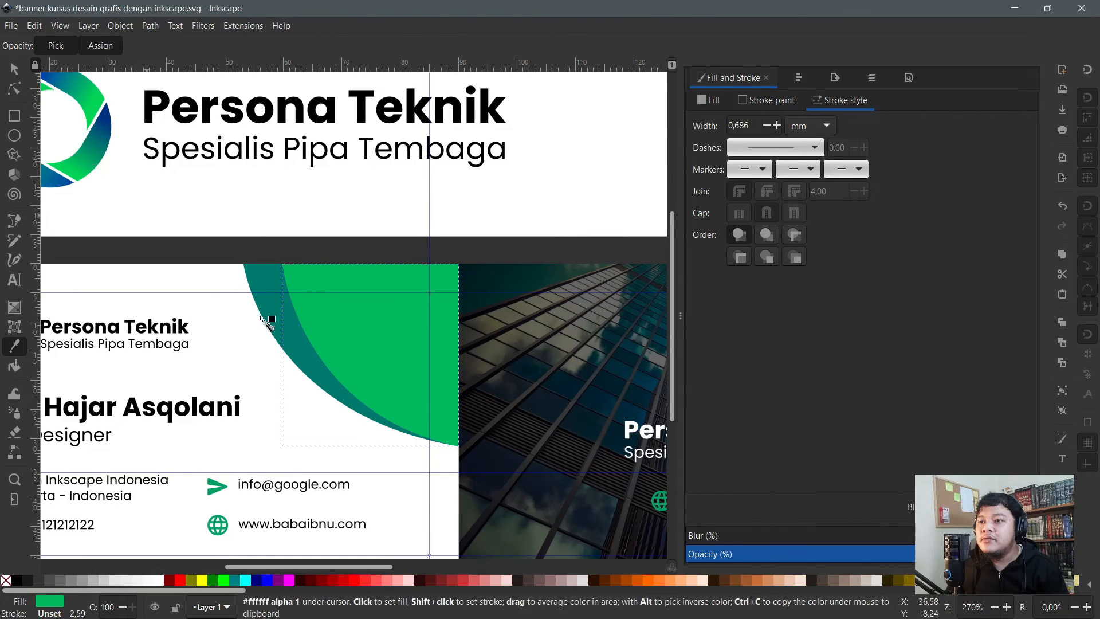
pyautogui.press('n')
pyautogui.keyDown('ctrl'); pyautogui.scroll(-1, 404, 381); pyautogui.keyUp('ctrl')
pyautogui.keyDown('ctrl'); pyautogui.scroll(1, 389, 382); pyautogui.keyUp('ctrl')
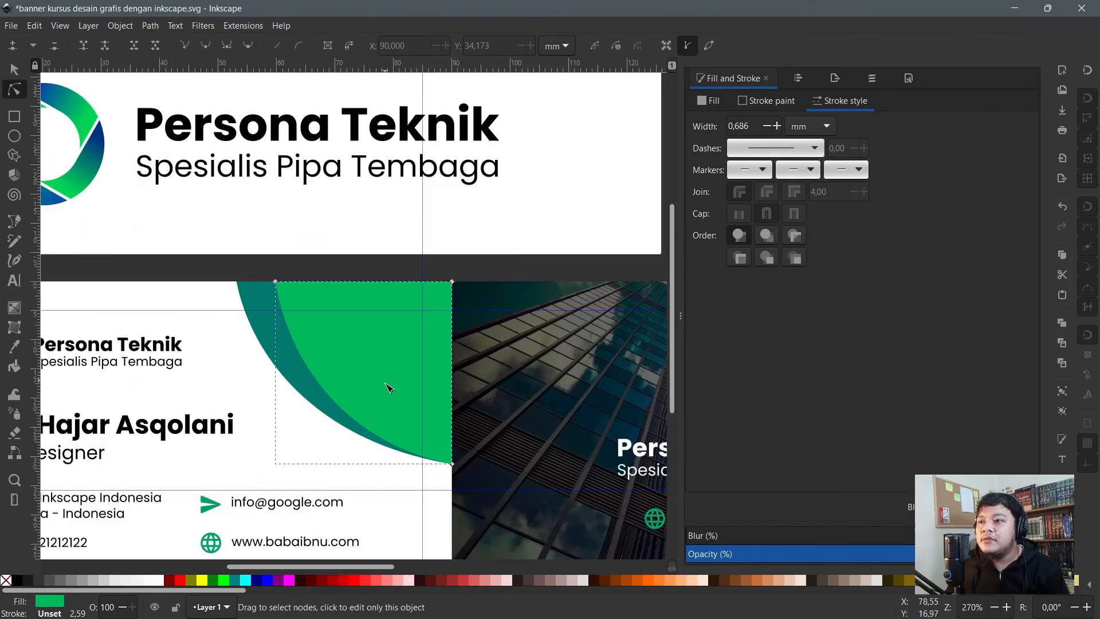
# - Add a shorter copy on top filled with the logo's dark blue, then deselect
pyautogui.press('s')
pyautogui.moveTo(363, 468); pyautogui.dragTo(366, 418)
pyautogui.click(14, 345)
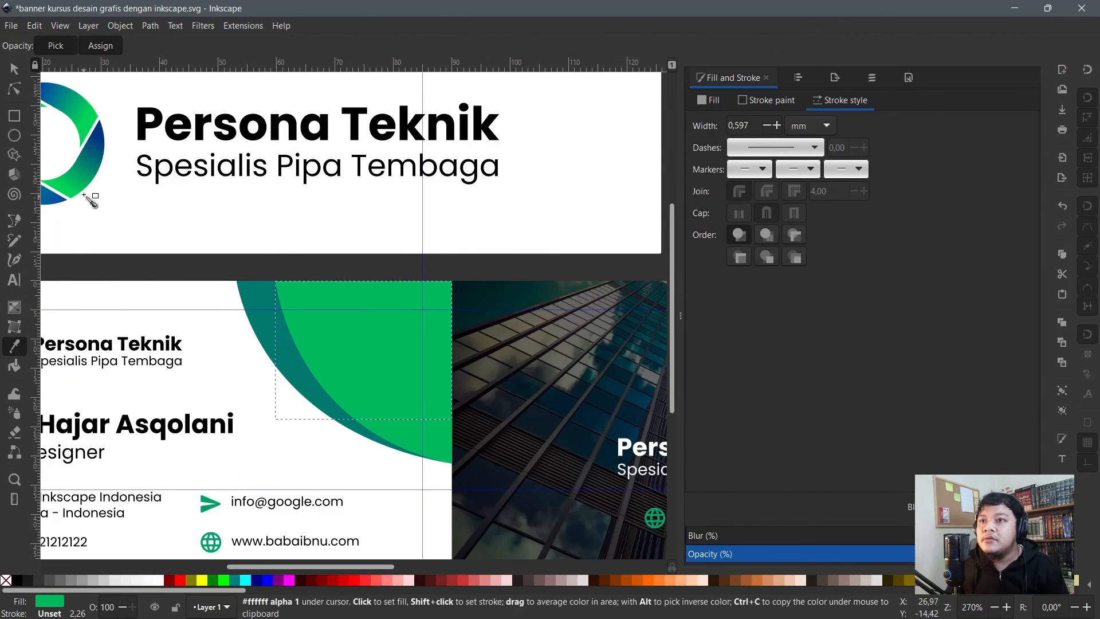
pyautogui.click(92, 162)
pyautogui.click(100, 150)
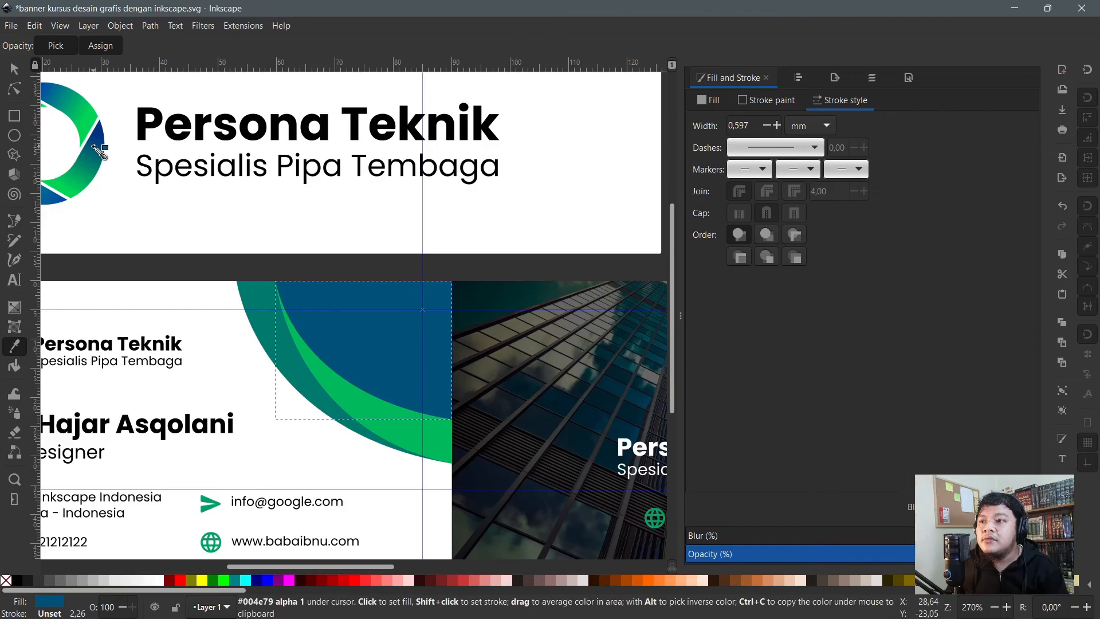
pyautogui.press('n')
pyautogui.click(285, 376)
pyautogui.scroll(-1, 318, 431)
pyautogui.click(589, 194)
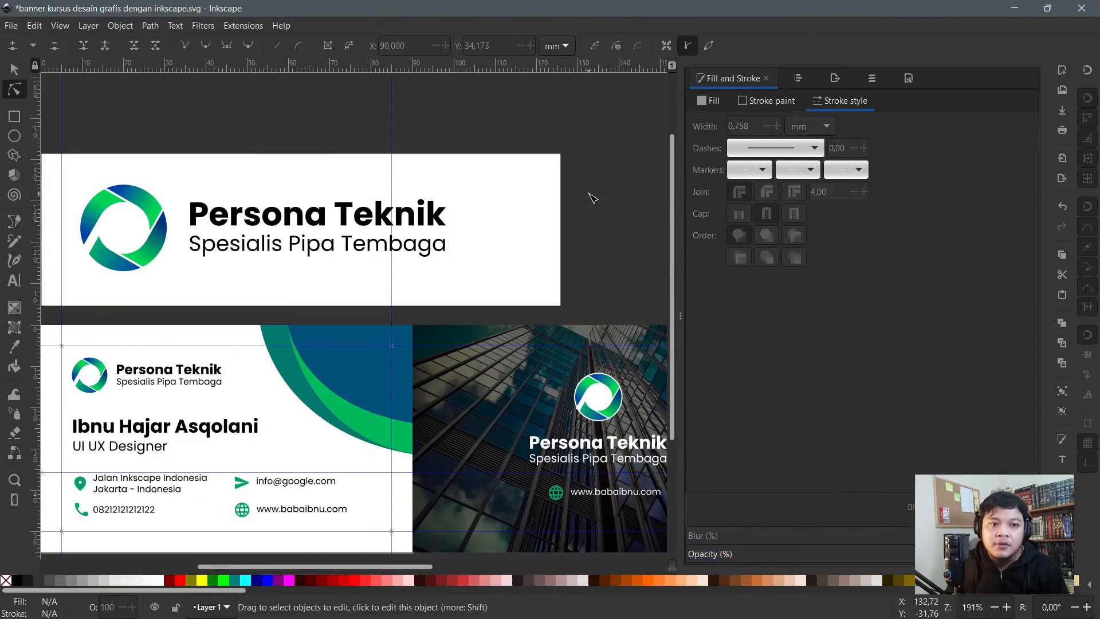
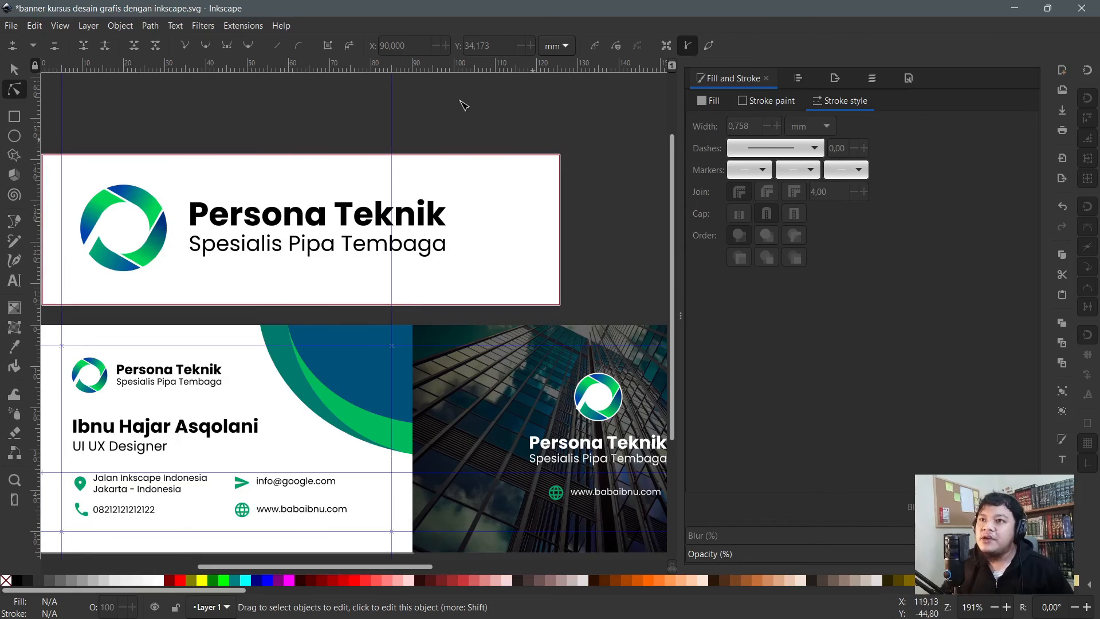
# - Narrow the white banner rectangle from 125.634 to 110.656 mm wide so it ends nearer the text
pyautogui.click(14, 69)
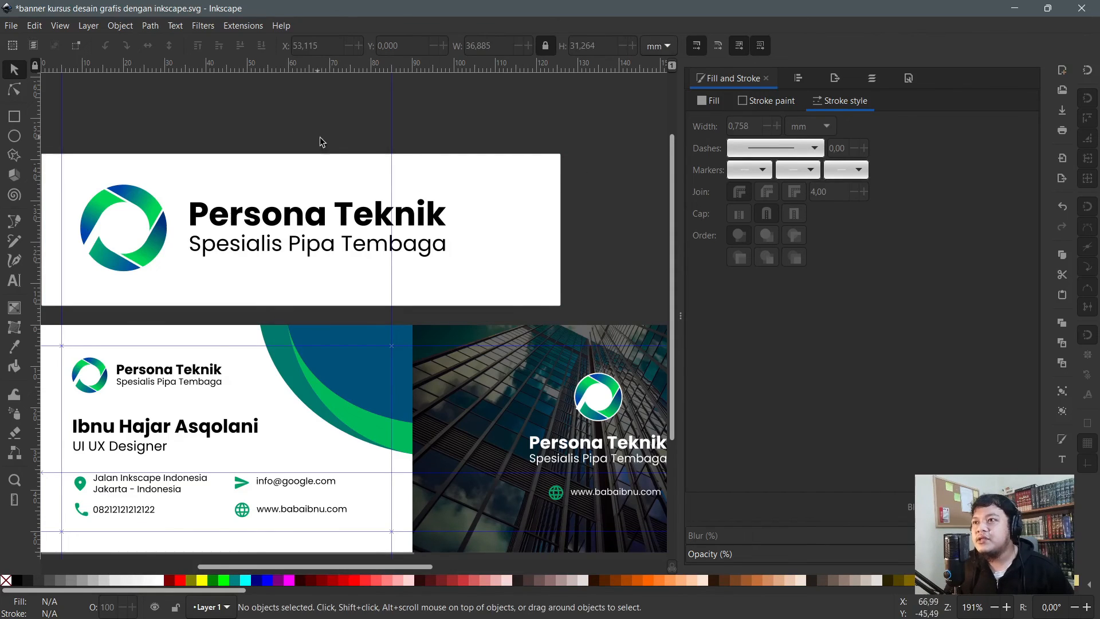
pyautogui.click(513, 209)
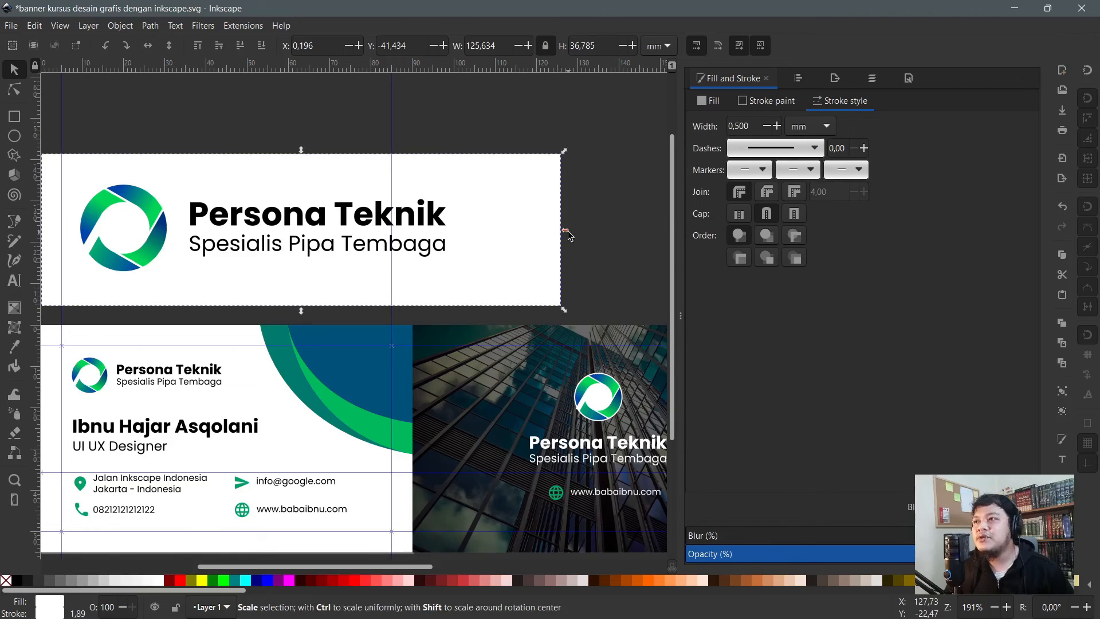
pyautogui.moveTo(568, 235); pyautogui.dragTo(502, 233)
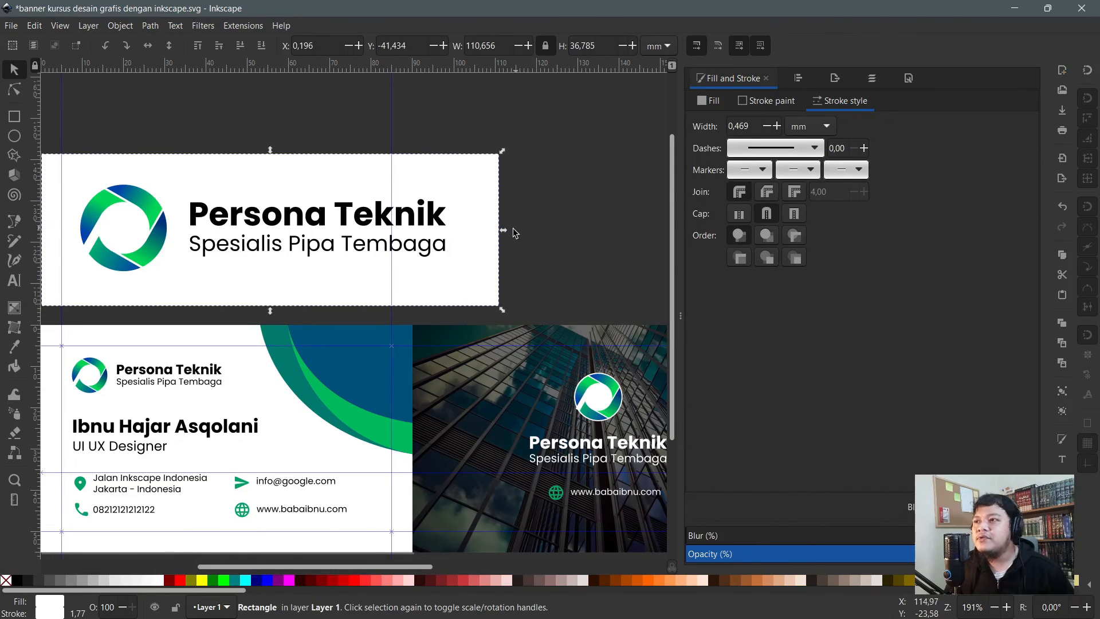
pyautogui.click(561, 248)
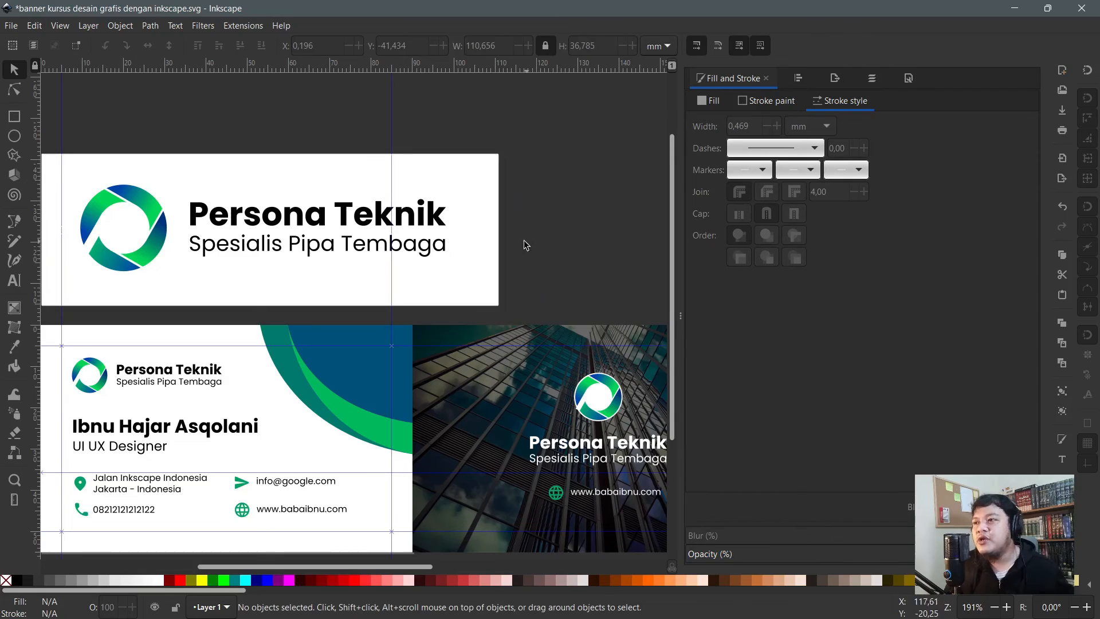
pyautogui.scroll(-1, 500, 246)
pyautogui.scroll(1, 282, 188)
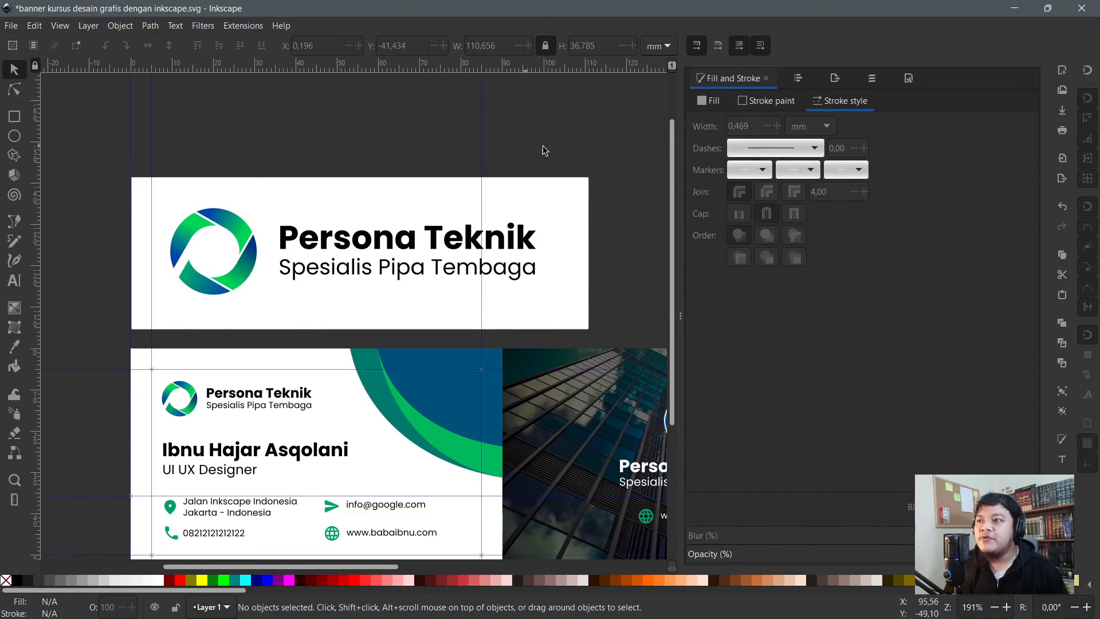
pyautogui.scroll(2, 399, 236)
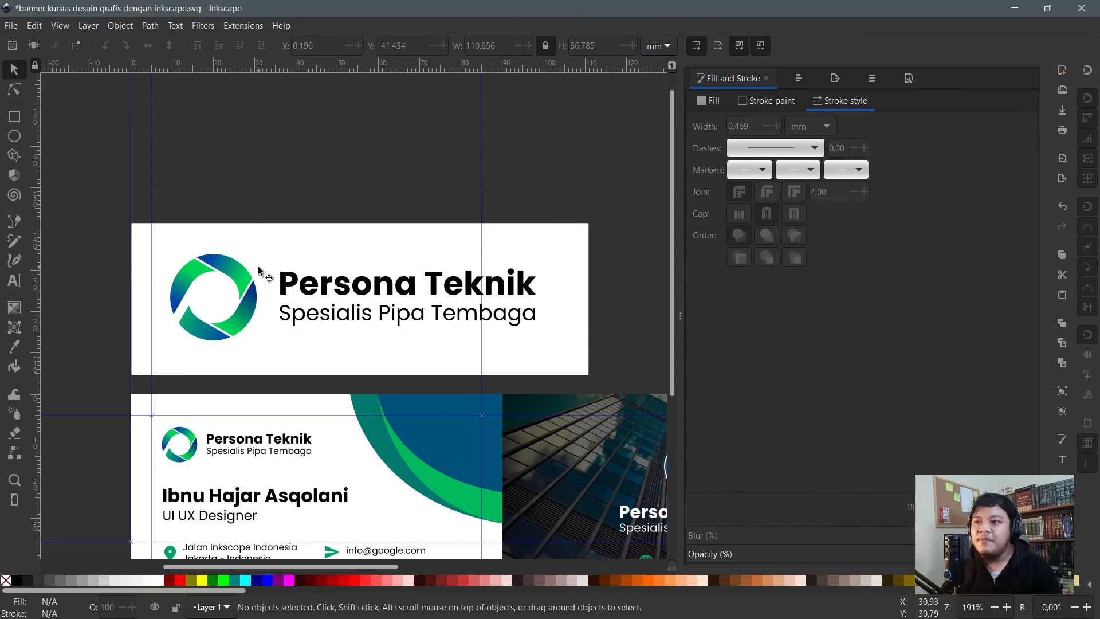
pyautogui.keyDown('ctrl'); pyautogui.scroll(1, 258, 267); pyautogui.keyUp('ctrl')
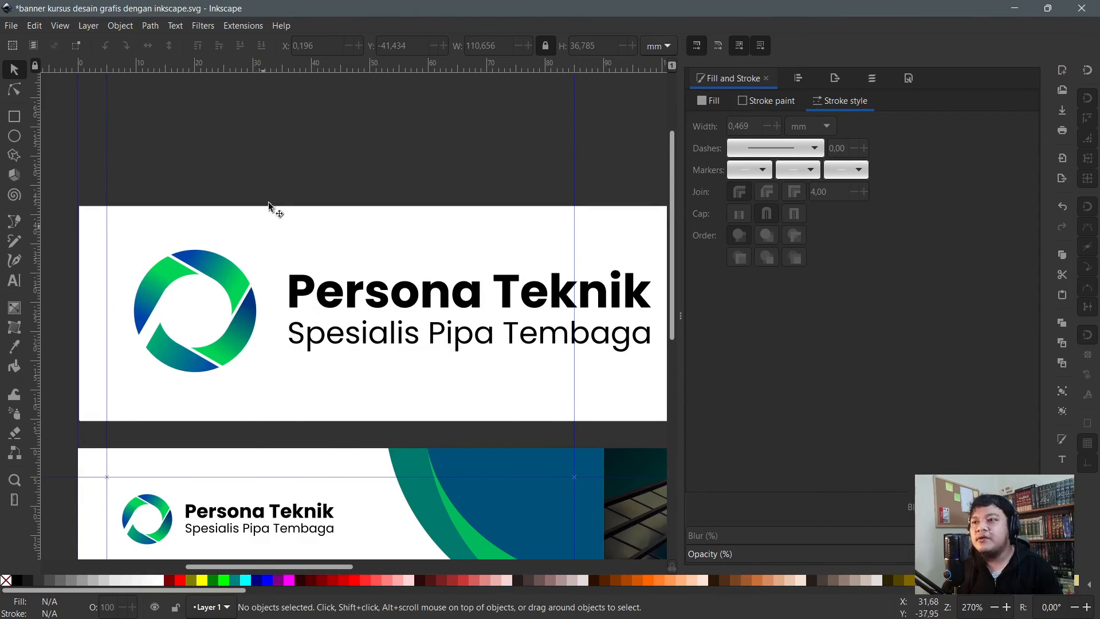
pyautogui.press('n')
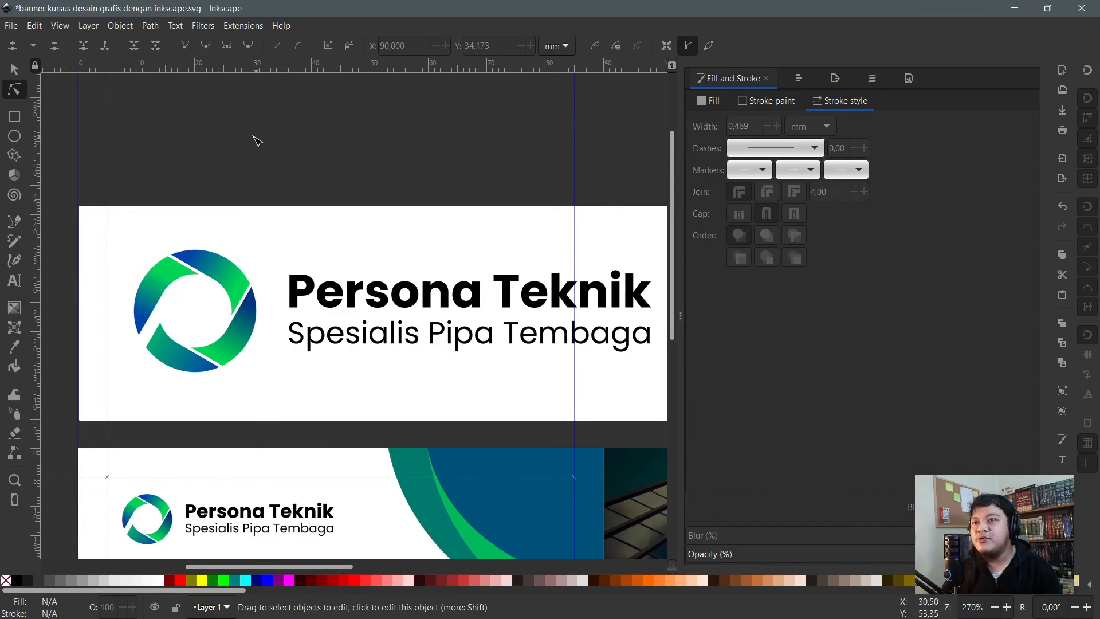
pyautogui.press('s')
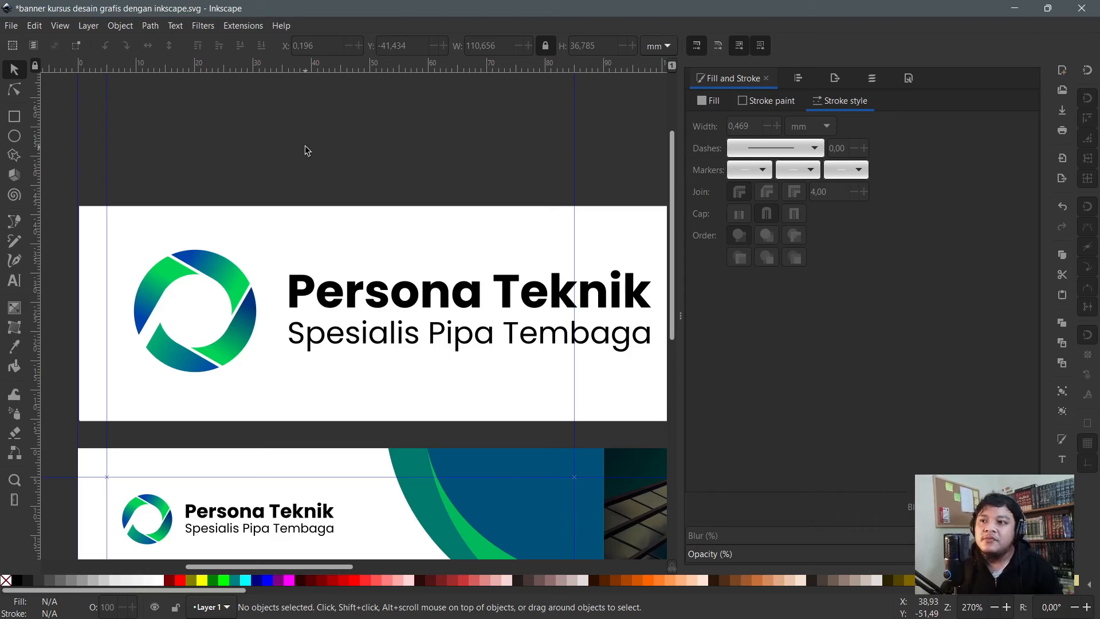
pyautogui.scroll(1, 229, 286)
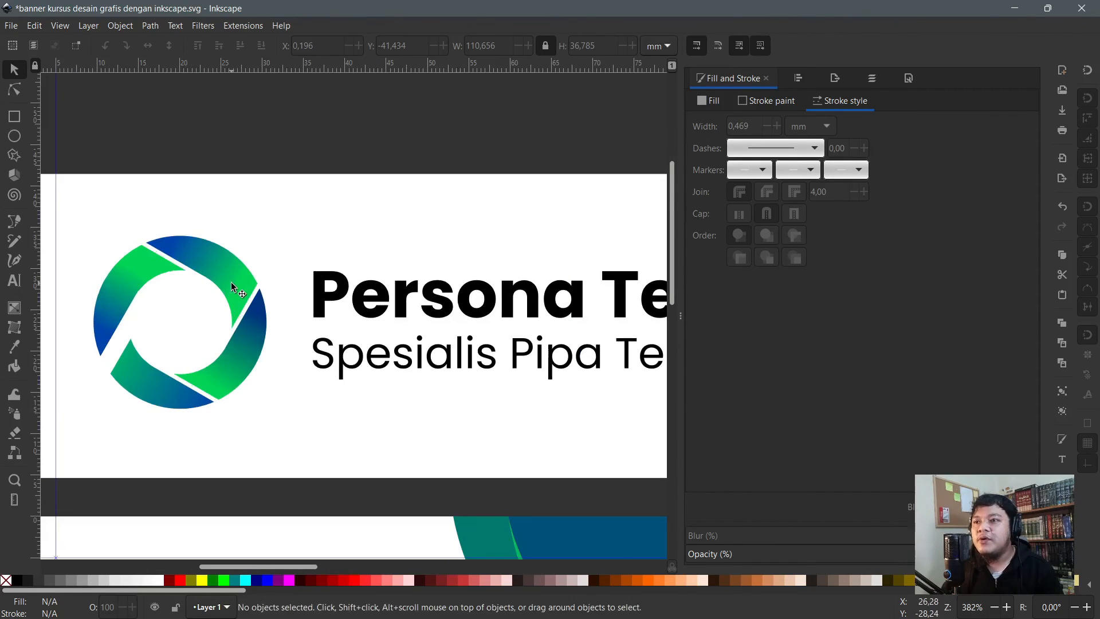
# - Reposition the gradient handles on the lower-right, lower-left and upper-left logo segments so shading flows around the ring
pyautogui.press('n')
pyautogui.click(224, 269)
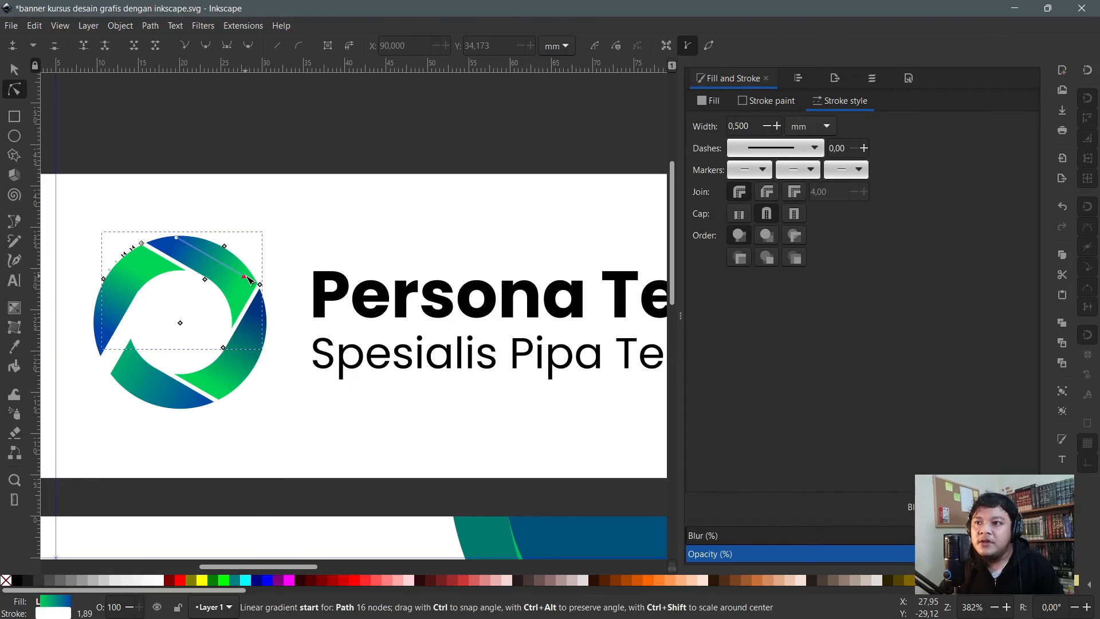
pyautogui.click(249, 373)
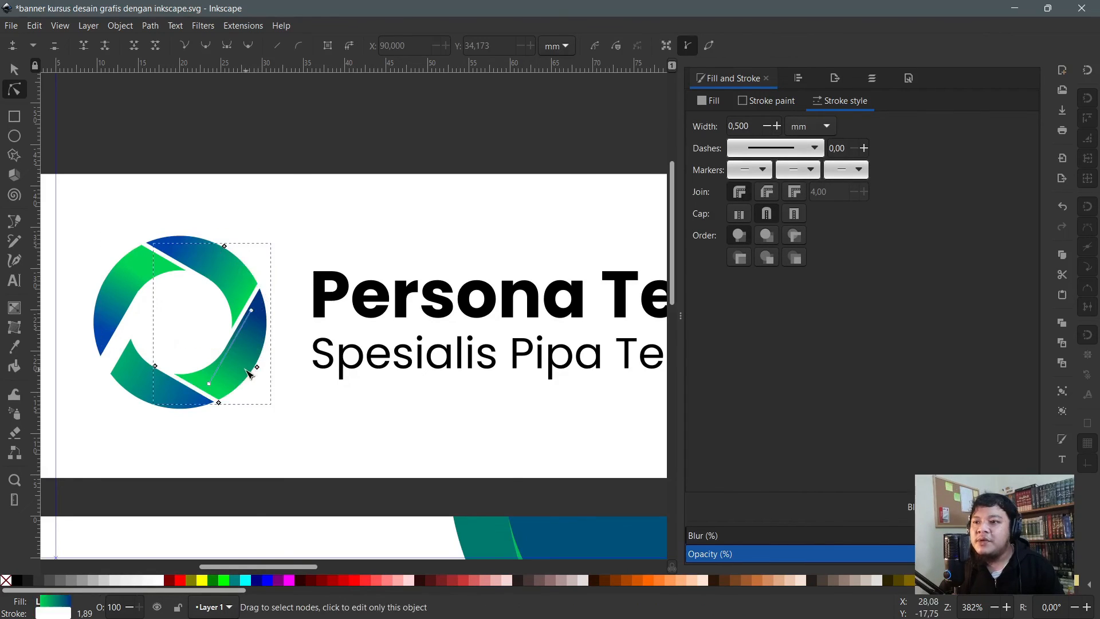
pyautogui.moveTo(211, 383); pyautogui.dragTo(206, 390)
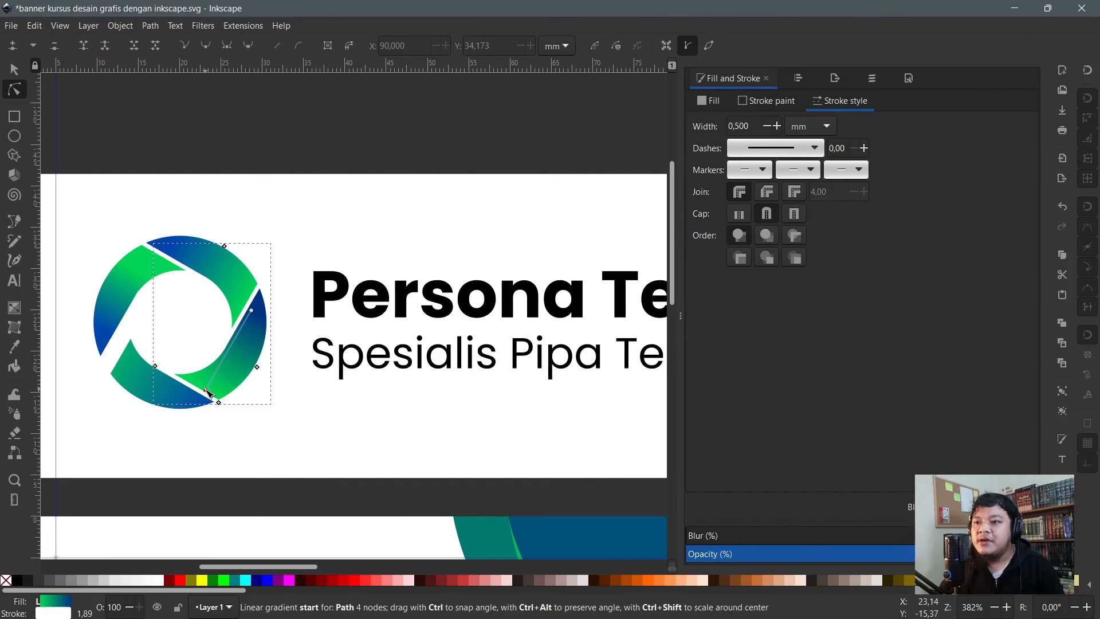
pyautogui.click(102, 353)
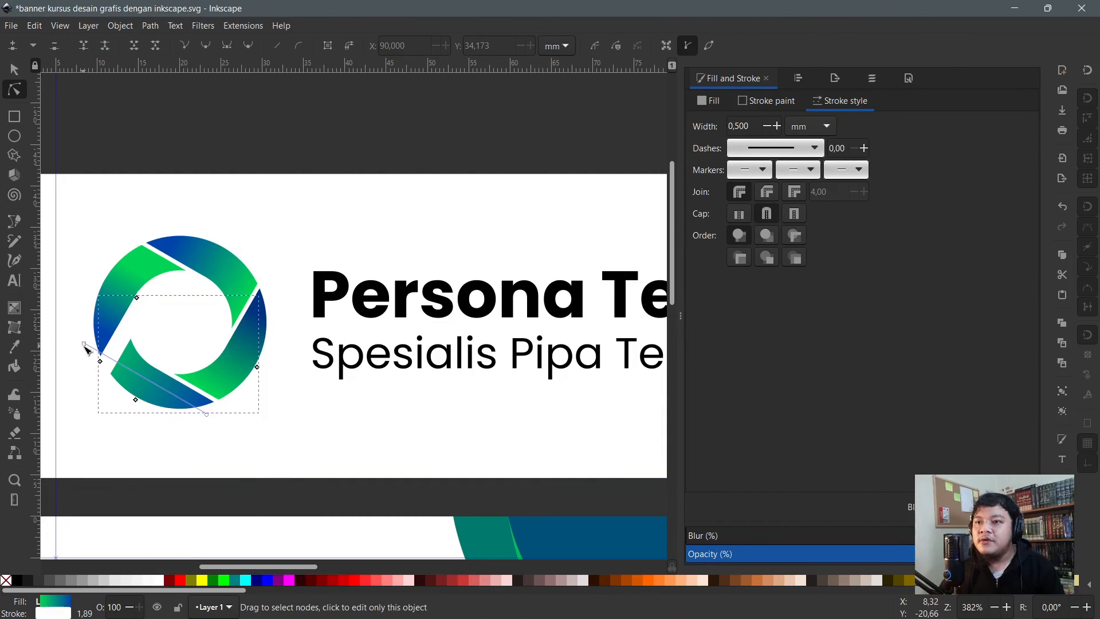
pyautogui.moveTo(86, 347); pyautogui.dragTo(112, 360)
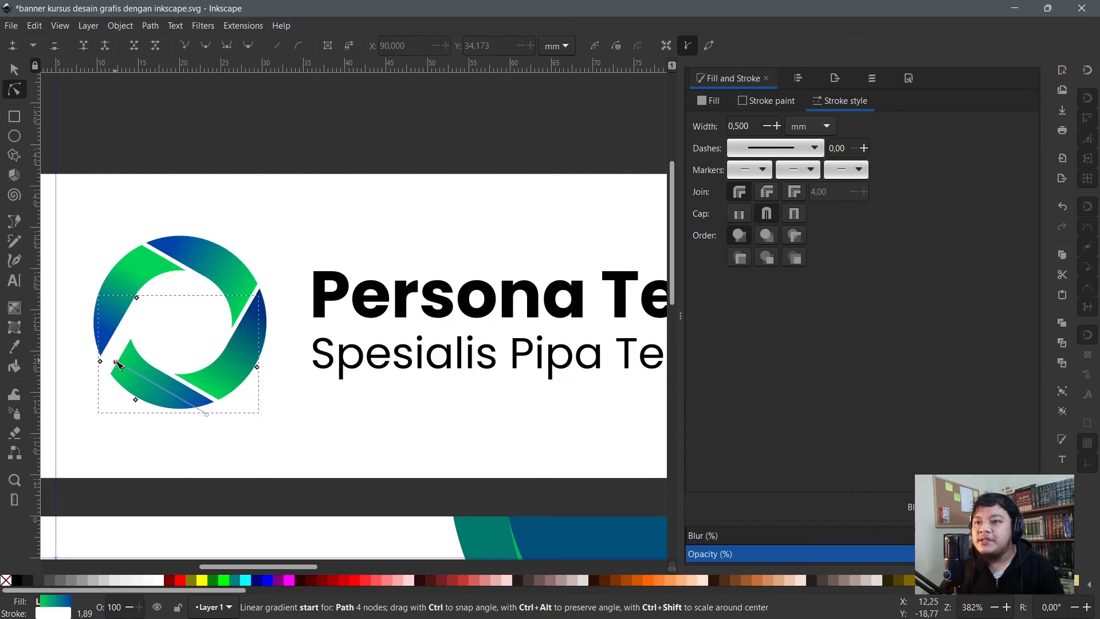
pyautogui.click(116, 363)
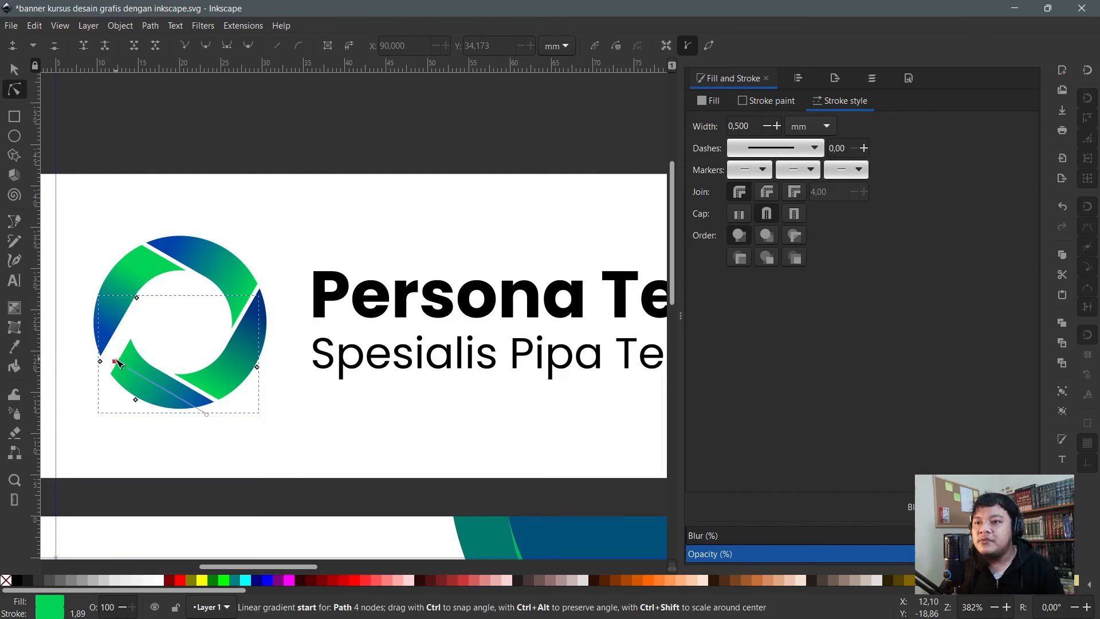
pyautogui.click(152, 266)
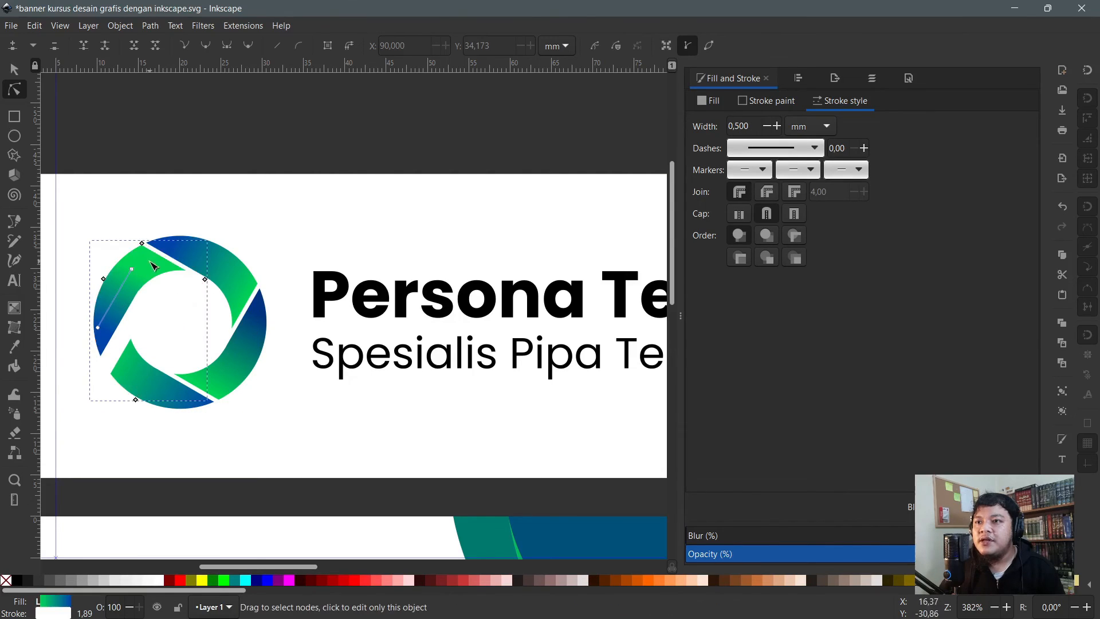
pyautogui.moveTo(135, 271); pyautogui.dragTo(147, 255)
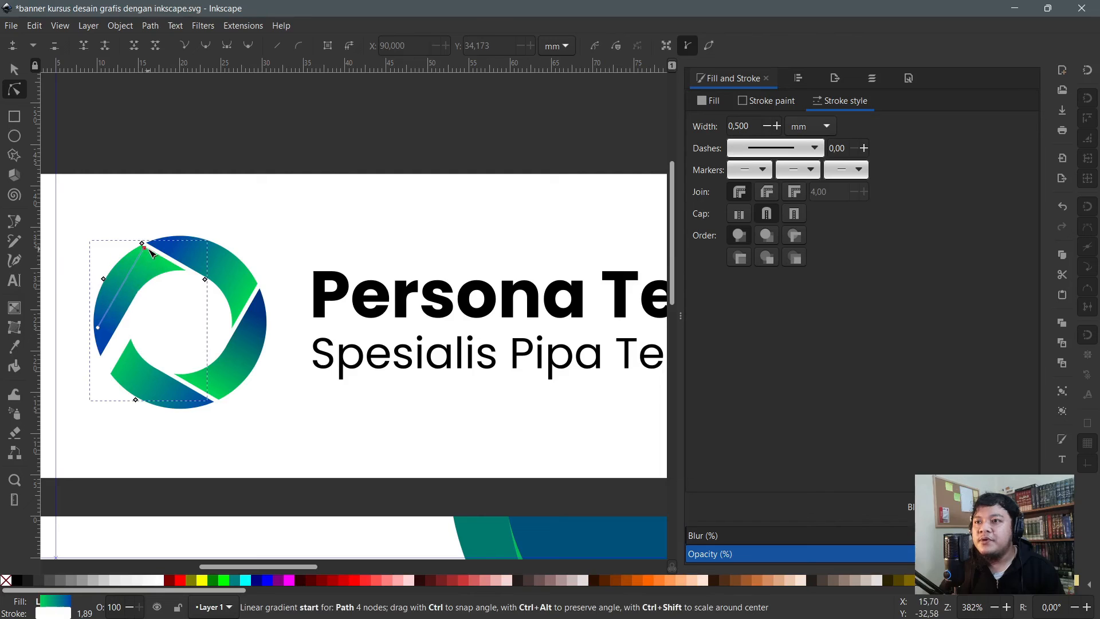
pyautogui.scroll(-2, 200, 147)
pyautogui.click(248, 116)
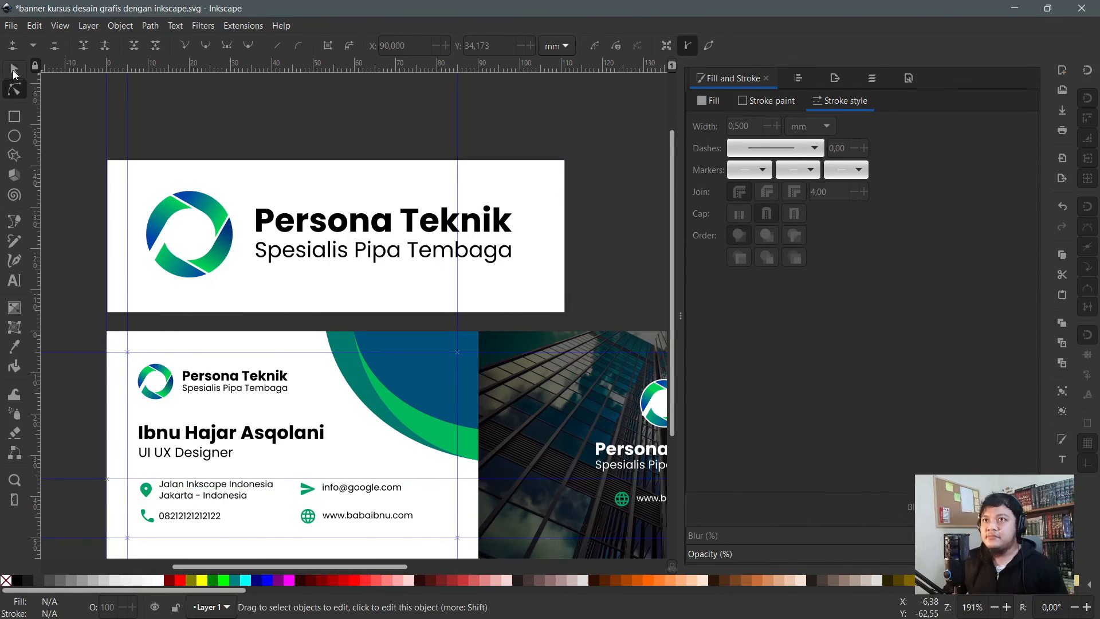
# - Shrink a copy of the blue curved shape toward the card's top-right corner
pyautogui.click(14, 70)
pyautogui.scroll(-1, 224, 440)
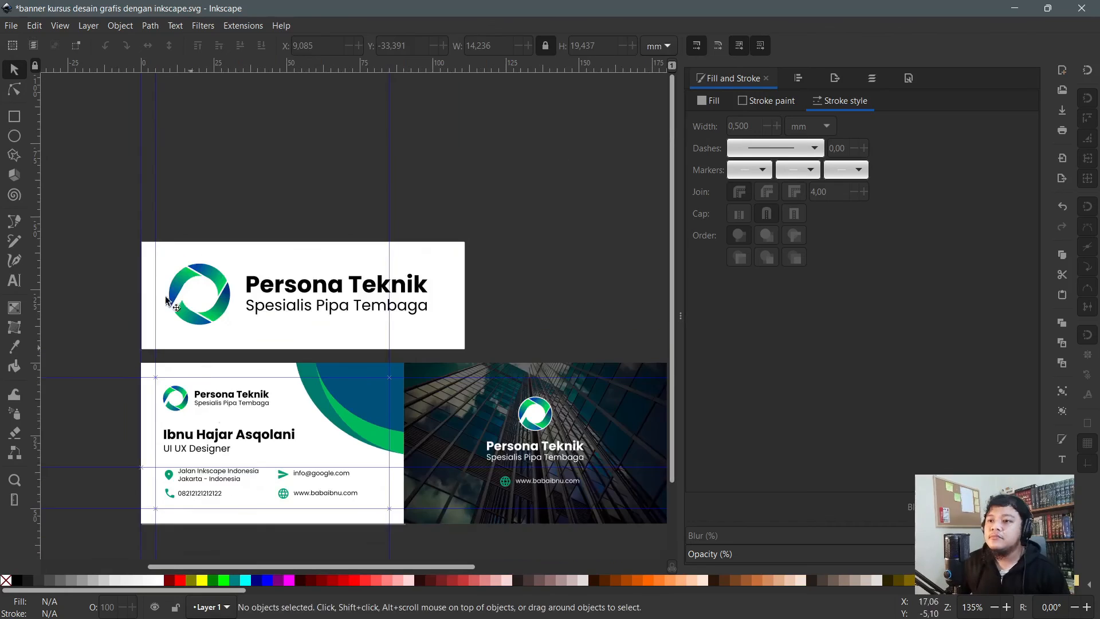
pyautogui.scroll(1, 401, 424)
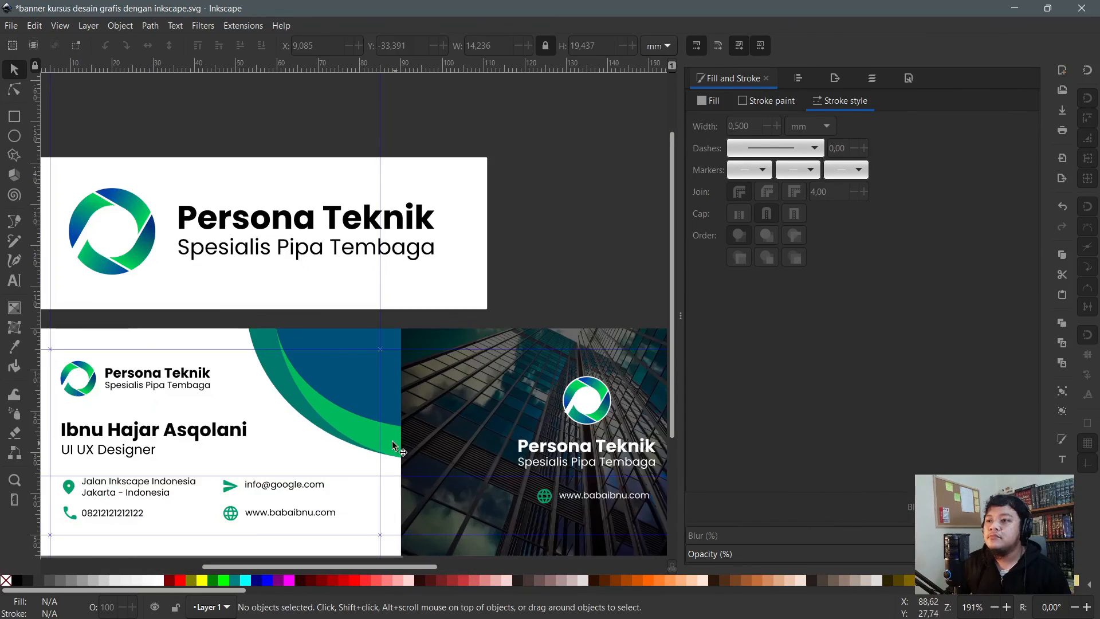
pyautogui.scroll(-2, 351, 424)
pyautogui.scroll(-1, 389, 302)
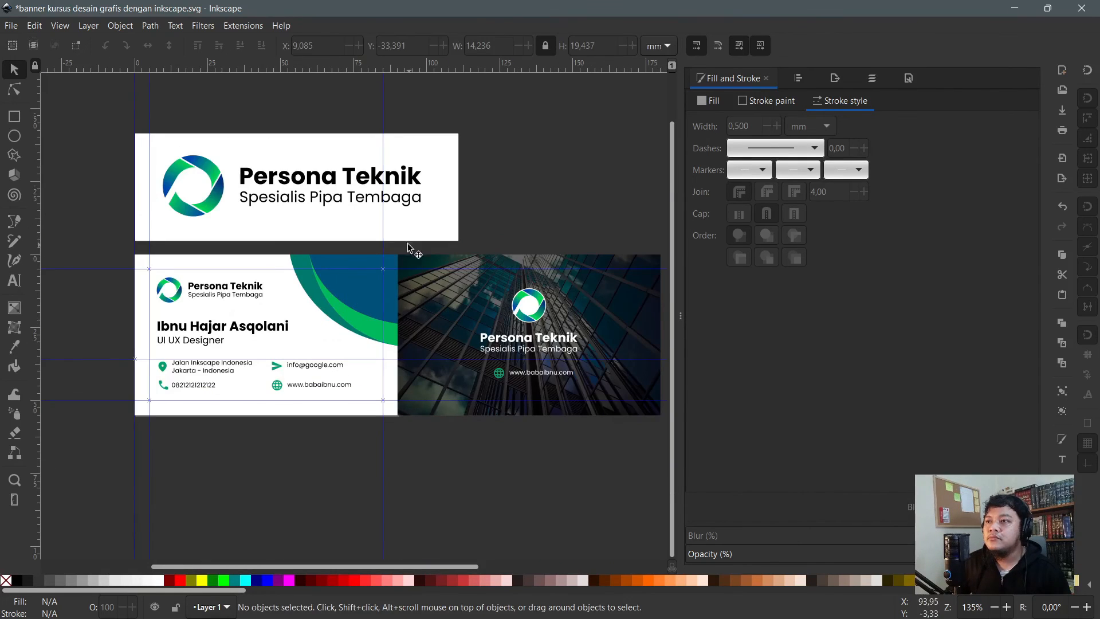
pyautogui.press('n')
pyautogui.scroll(1, 361, 268)
pyautogui.click(363, 290)
pyautogui.press('s')
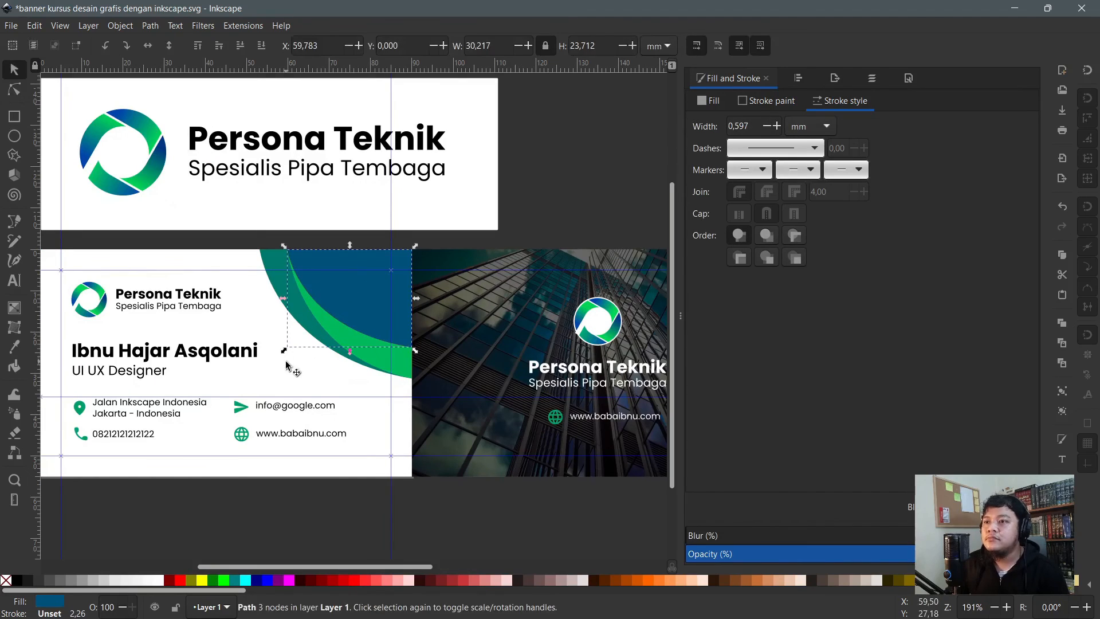
pyautogui.moveTo(285, 352)
pyautogui.mouseDown()
pyautogui.moveTo(356, 294)
pyautogui.moveTo(338, 315)
pyautogui.mouseUp()
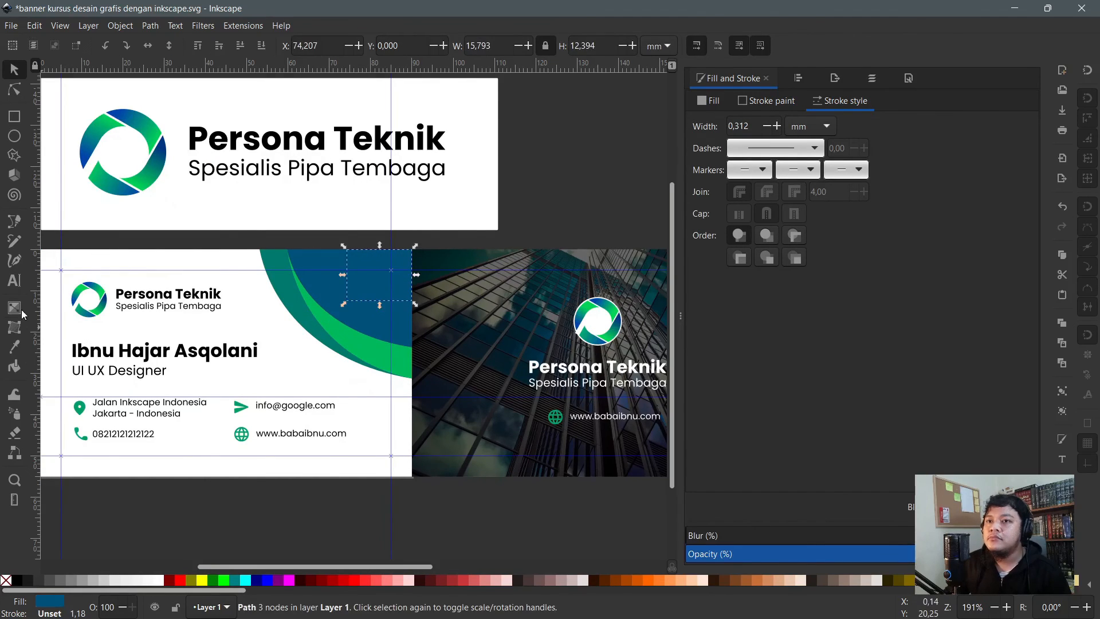
# - Fill the small shape with the logo's green #00b866 using the dropper
pyautogui.press('d')
pyautogui.click(98, 174)
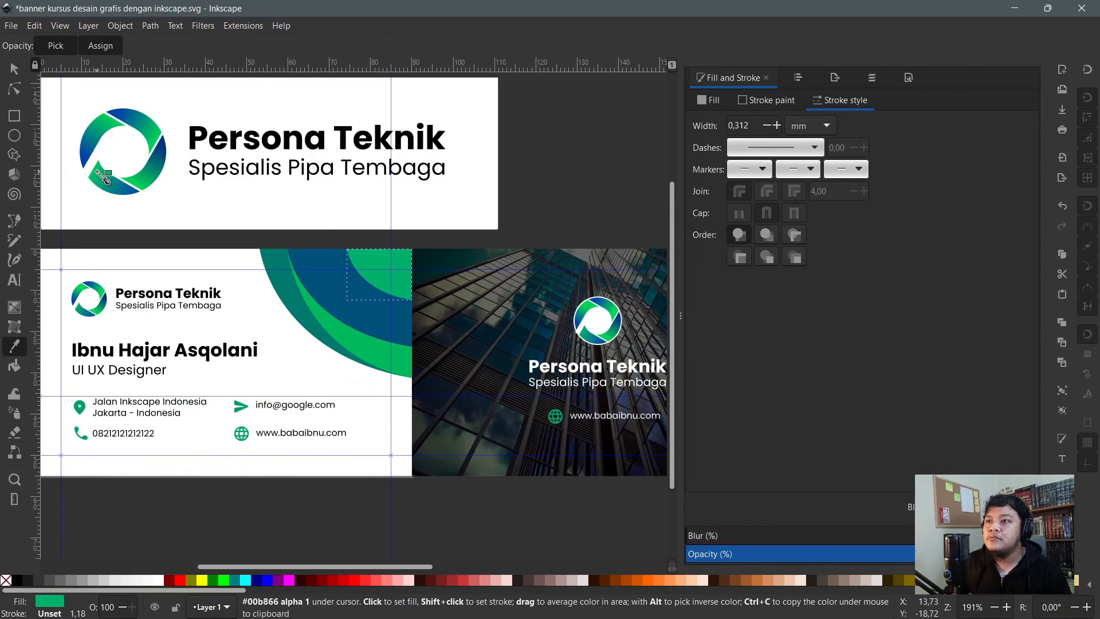
pyautogui.click(96, 170)
pyautogui.press('n')
pyautogui.click(424, 396)
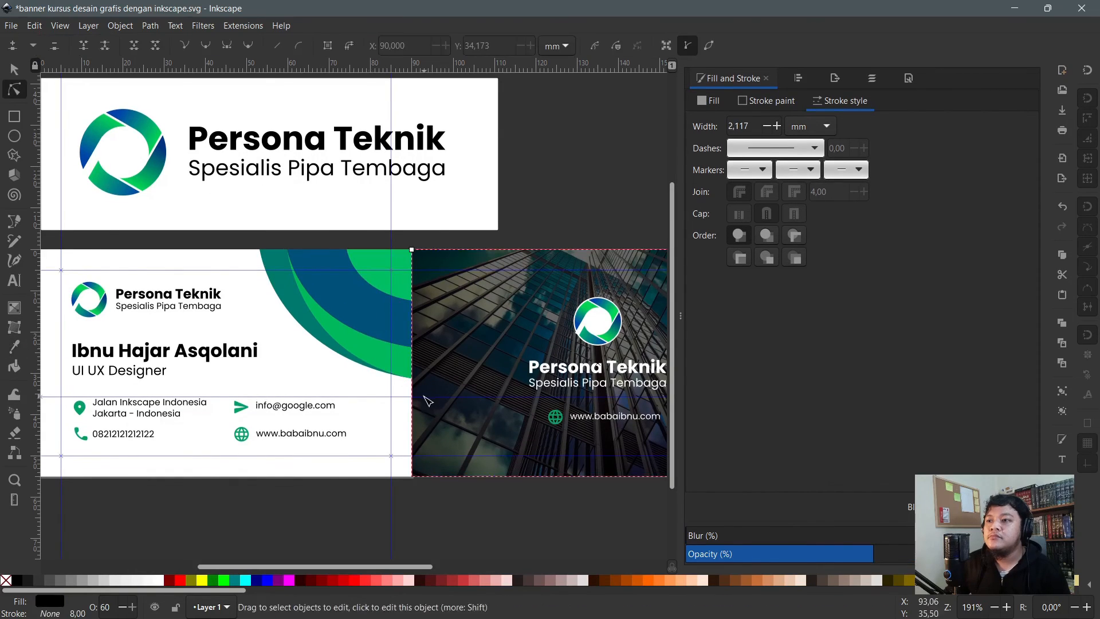
pyautogui.moveTo(432, 397); pyautogui.dragTo(216, 230)
# - Flip a copy of the arcs into the card's bottom-left corner and shrink it to about 29%
pyautogui.press('s')
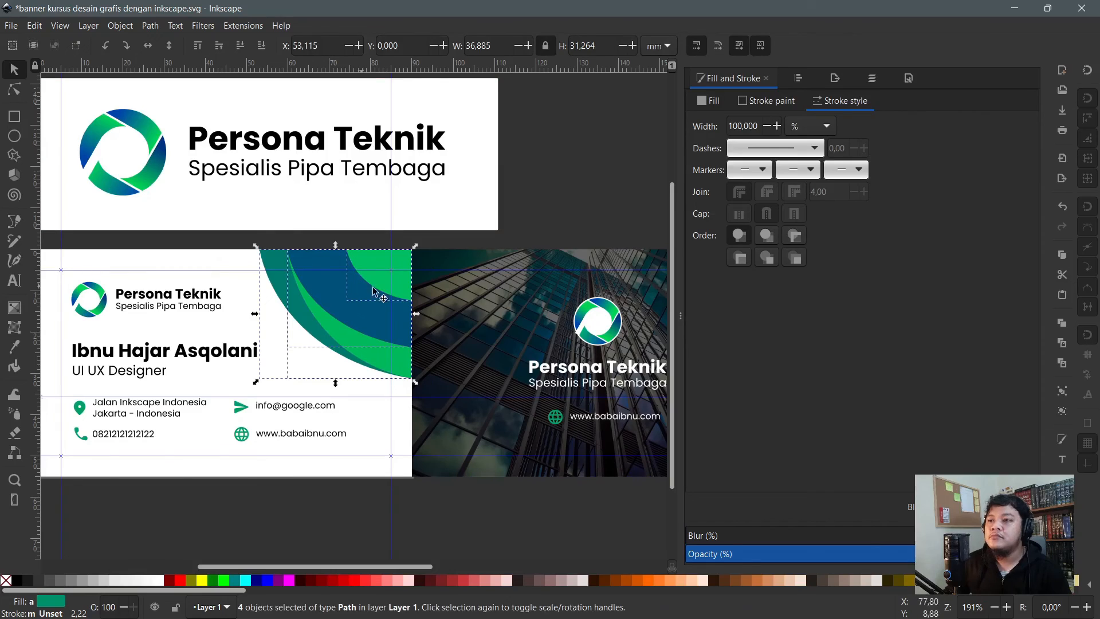
pyautogui.moveTo(345, 316); pyautogui.dragTo(228, 448)
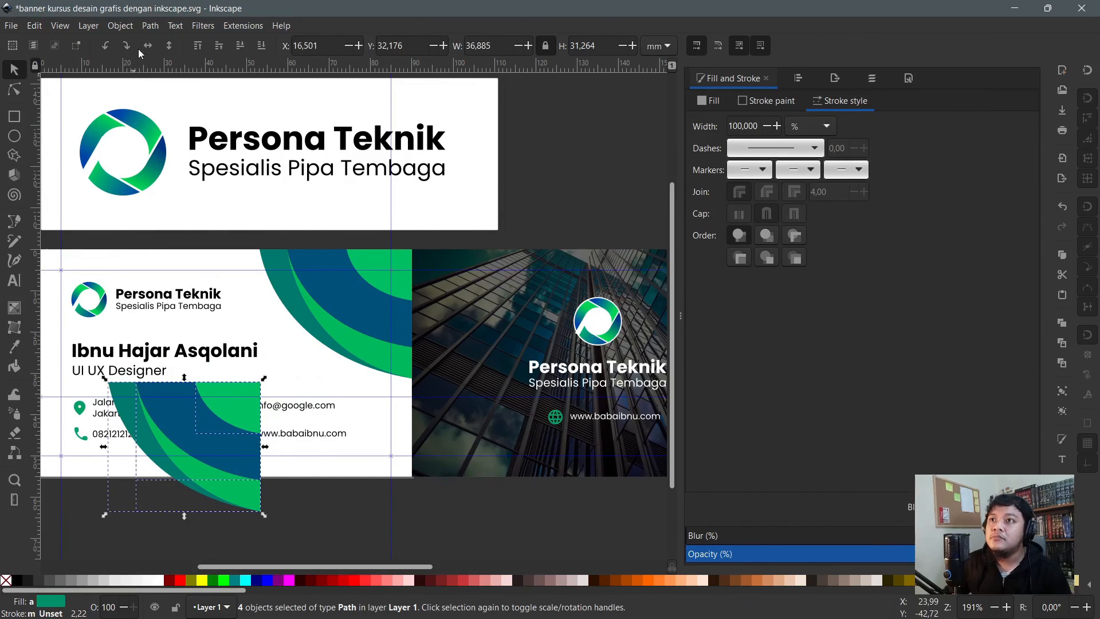
pyautogui.click(170, 46)
pyautogui.click(171, 49)
pyautogui.scroll(-1, 189, 465)
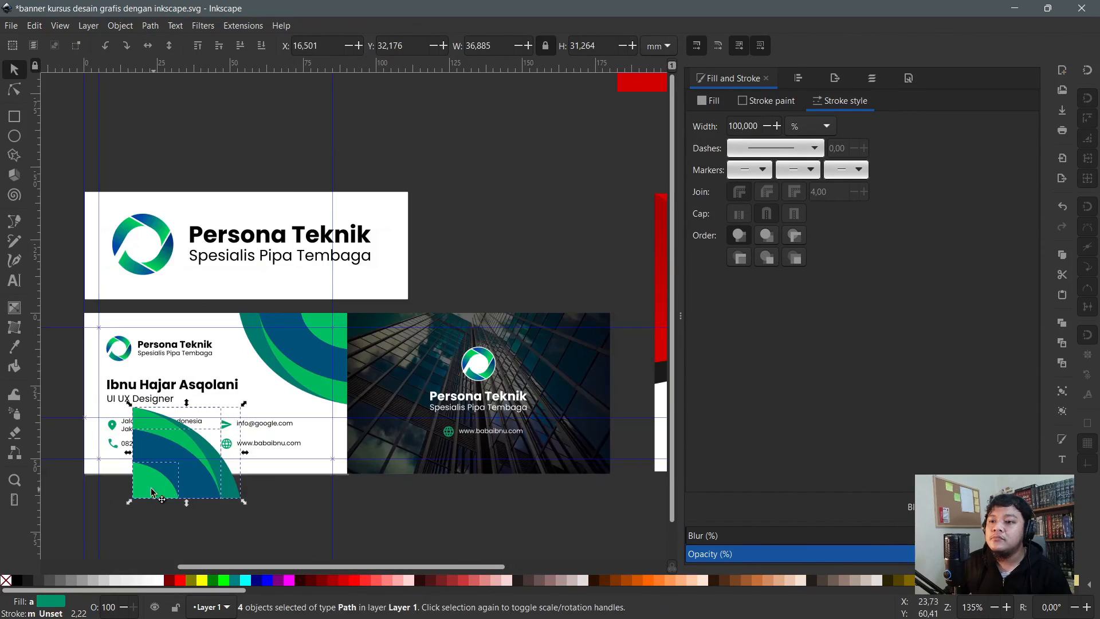
pyautogui.moveTo(147, 492); pyautogui.dragTo(93, 468)
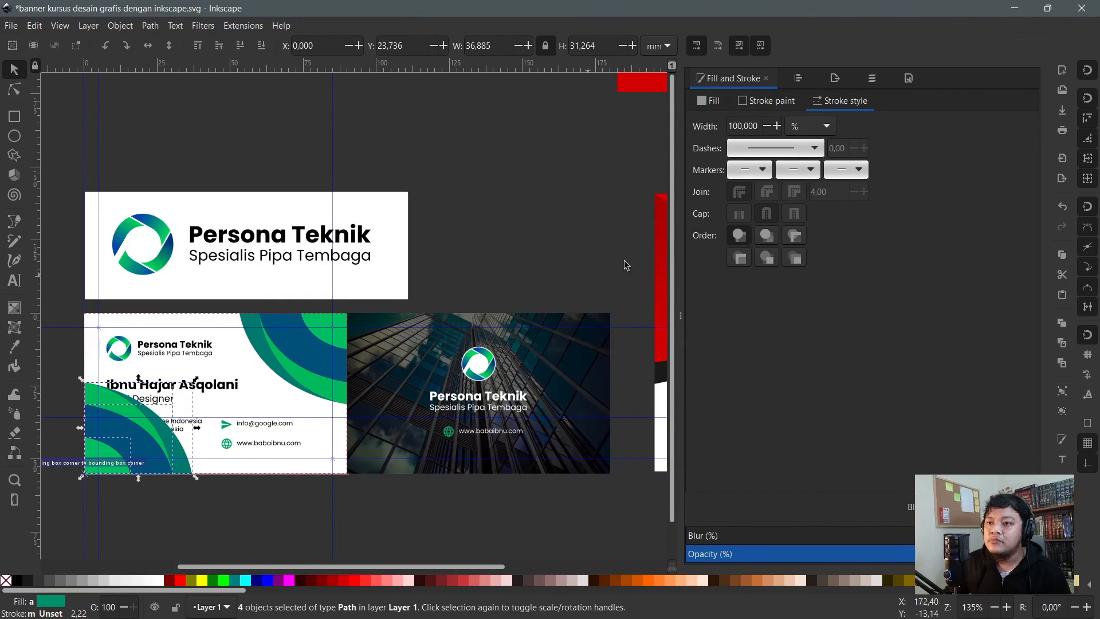
pyautogui.click(1088, 70)
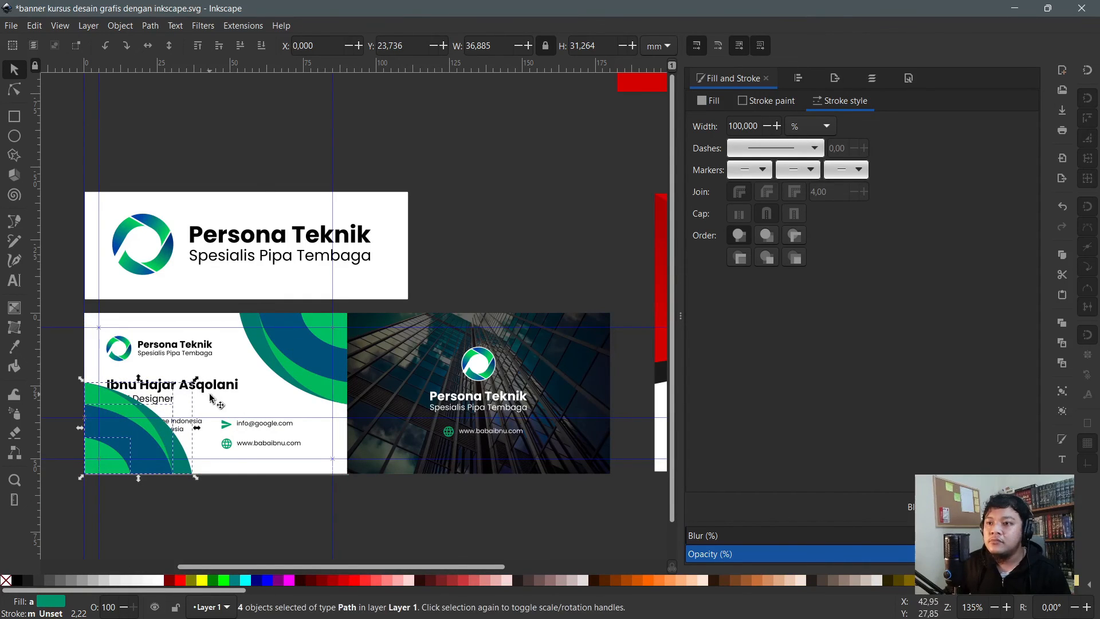
pyautogui.moveTo(195, 382); pyautogui.dragTo(119, 438)
pyautogui.click(156, 519)
# - Enlarge the teal corner arc, place it behind the text, and make it pale gray
pyautogui.scroll(2, 107, 480)
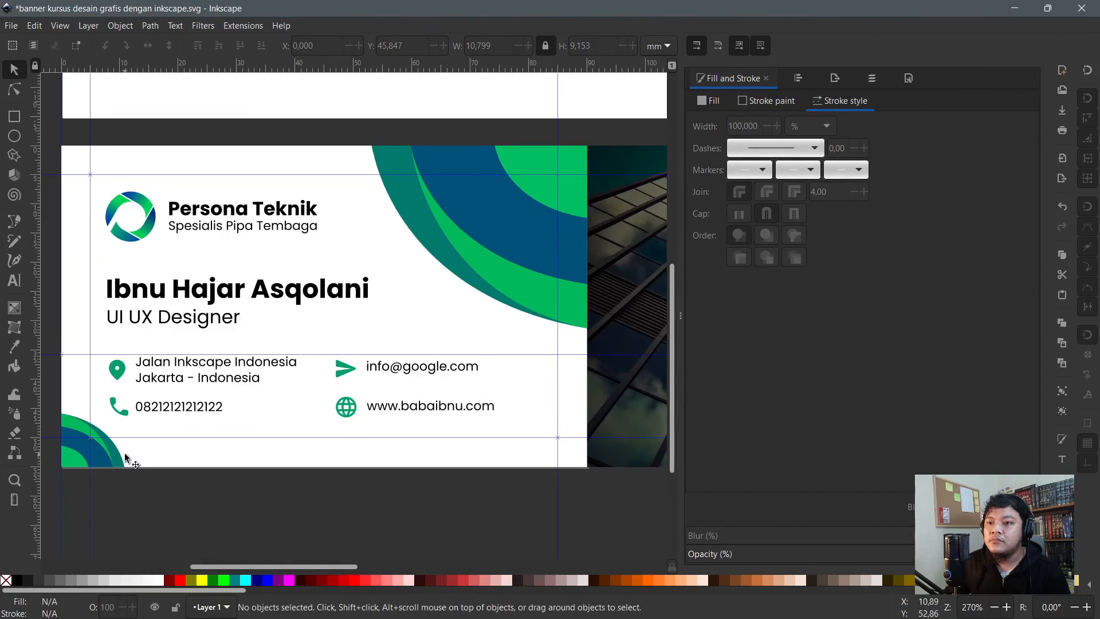
pyautogui.press('n')
pyautogui.click(119, 450)
pyautogui.press('s')
pyautogui.moveTo(127, 410); pyautogui.dragTo(238, 291)
pyautogui.press('End')
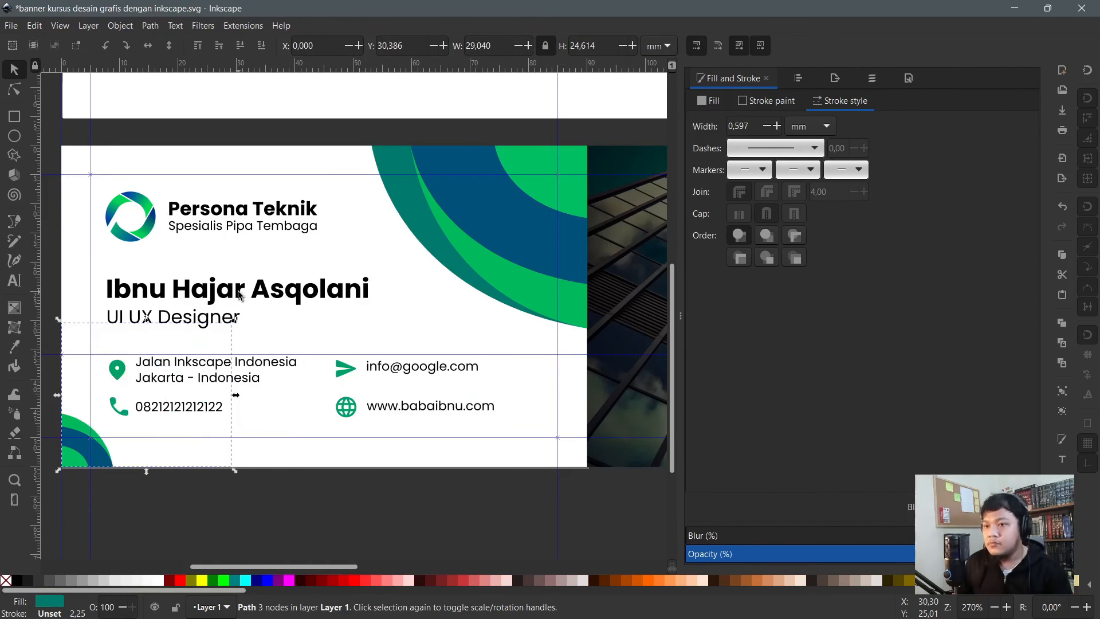
pyautogui.press('pageup')
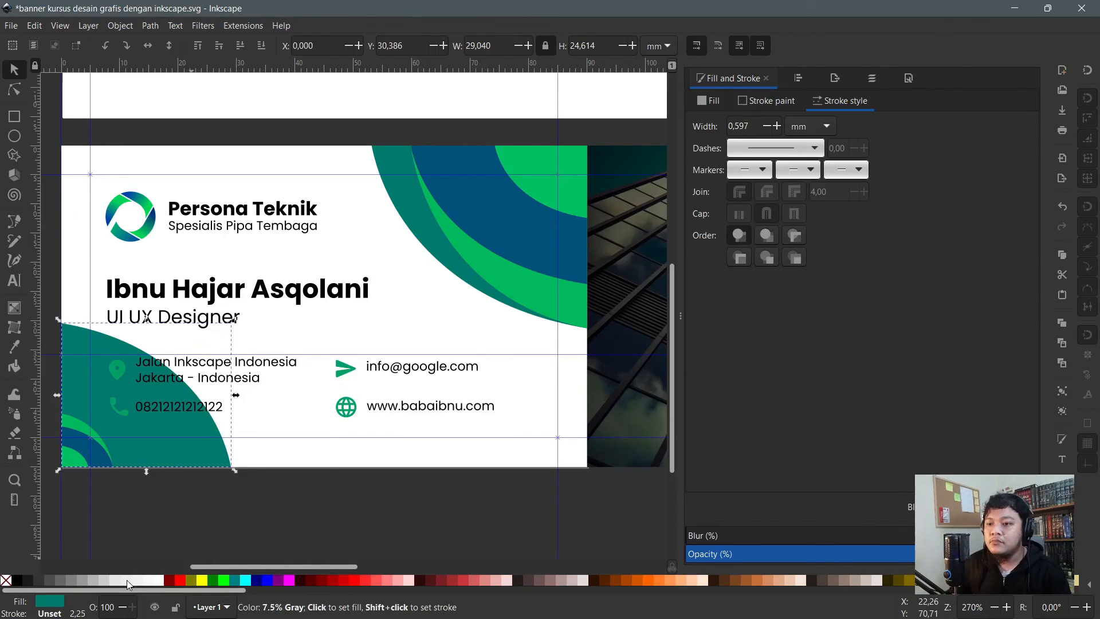
pyautogui.click(116, 580)
pyautogui.click(100, 580)
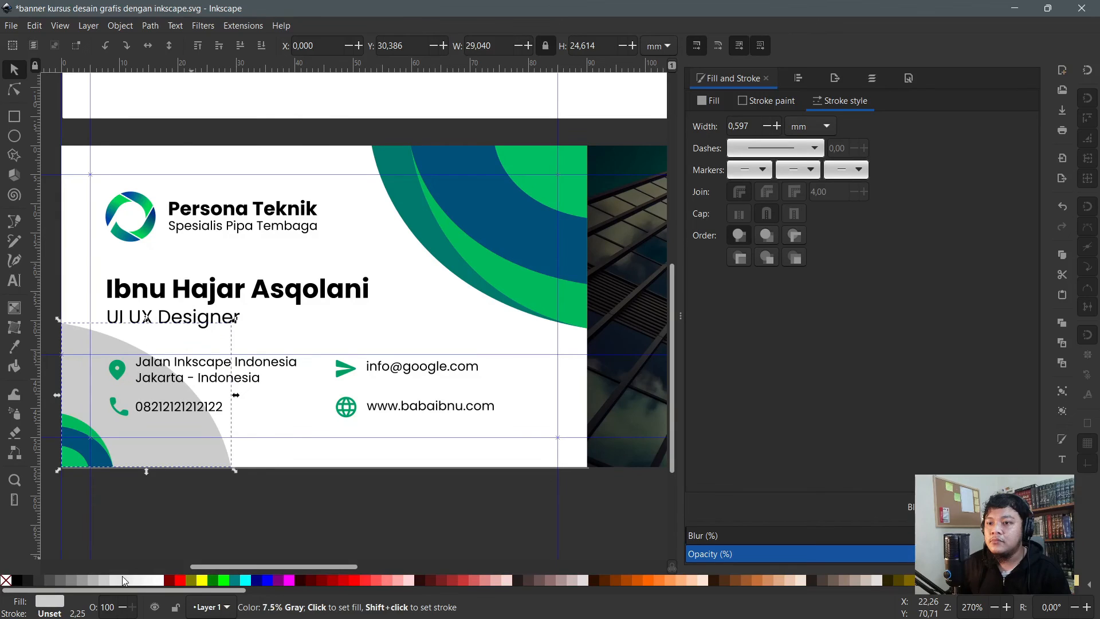
pyautogui.click(122, 577)
# - Check the green corner arc and save the business card design
pyautogui.press('n')
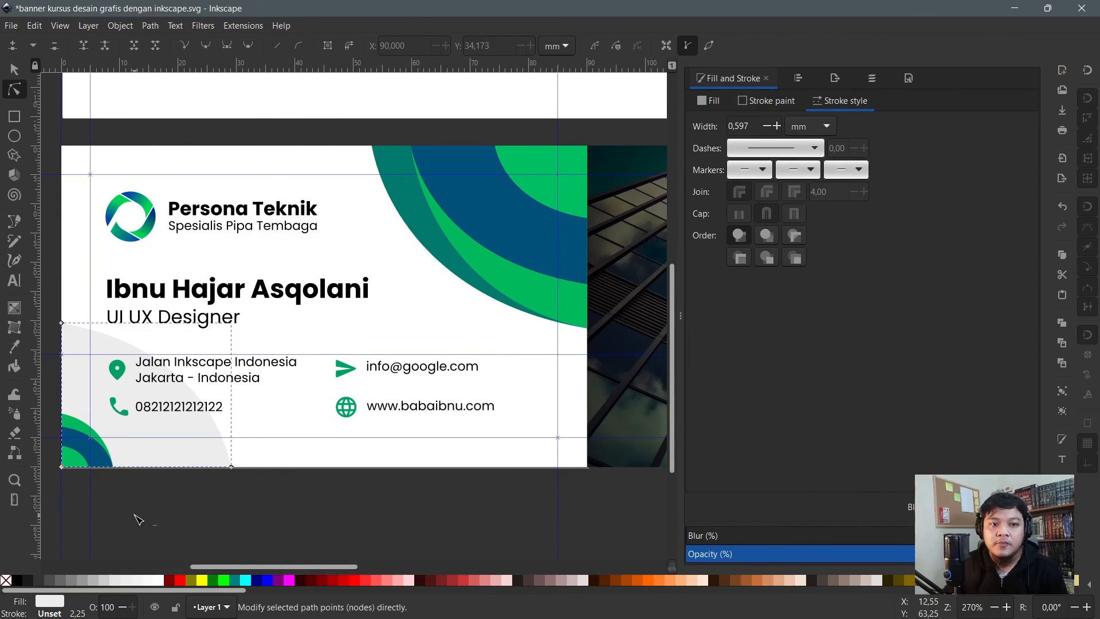
pyautogui.click(77, 422)
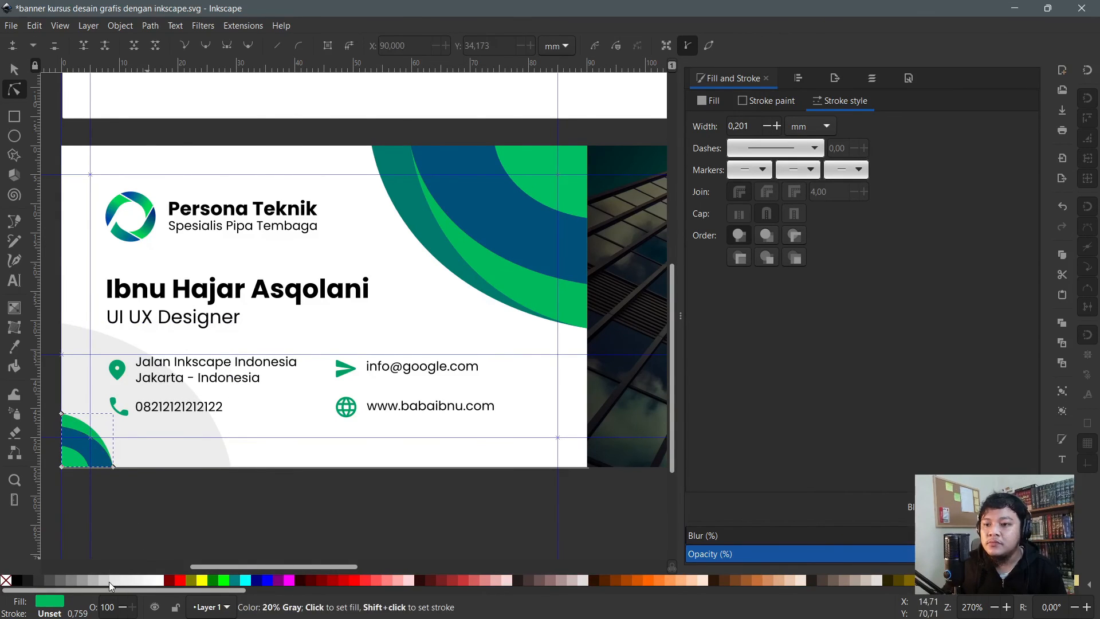
pyautogui.click(166, 515)
pyautogui.keyDown('ctrl'); pyautogui.scroll(-2, 166, 516); pyautogui.keyUp('ctrl')
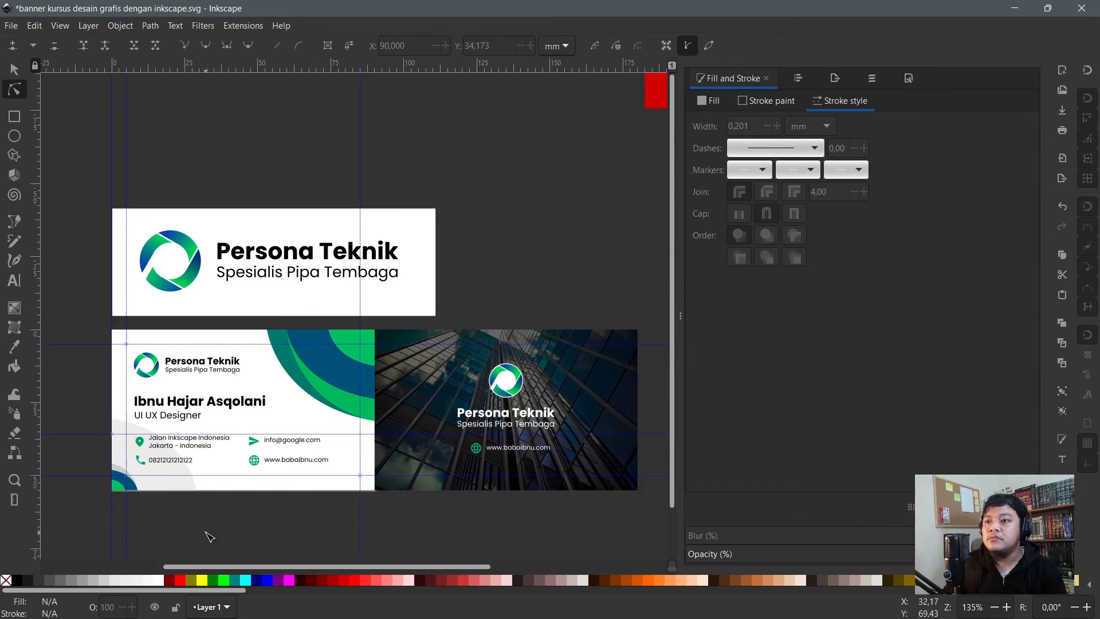
pyautogui.click(14, 69)
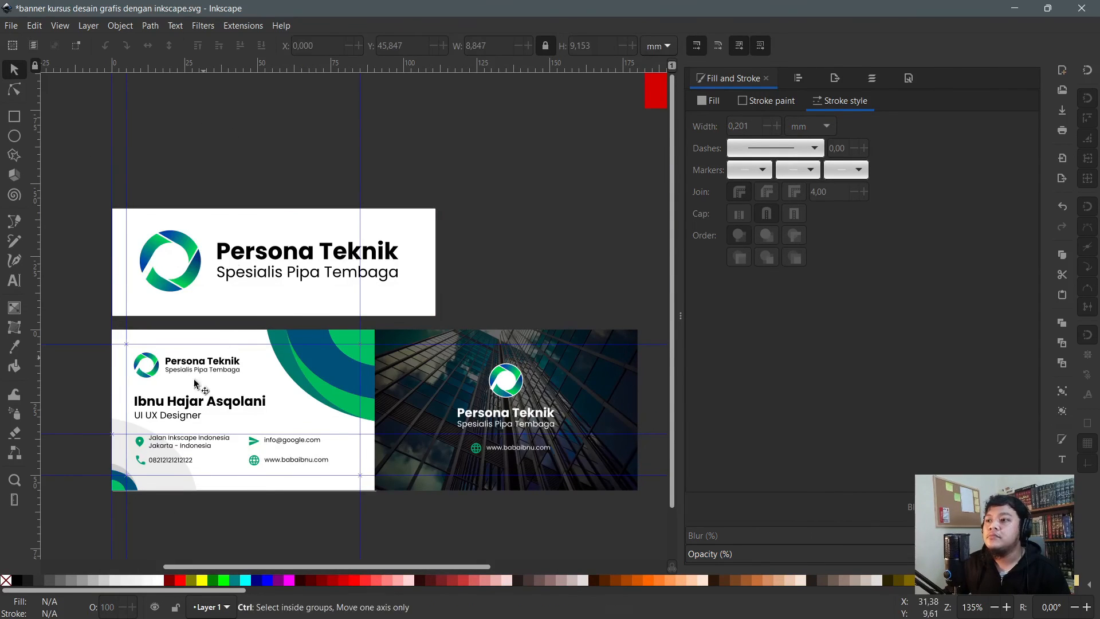
pyautogui.keyDown('ctrl'); pyautogui.scroll(1, 172, 428); pyautogui.keyUp('ctrl')
pyautogui.hotkey('ctrl', 's')
pyautogui.keyDown('ctrl'); pyautogui.scroll(-1, 496, 358); pyautogui.keyUp('ctrl')
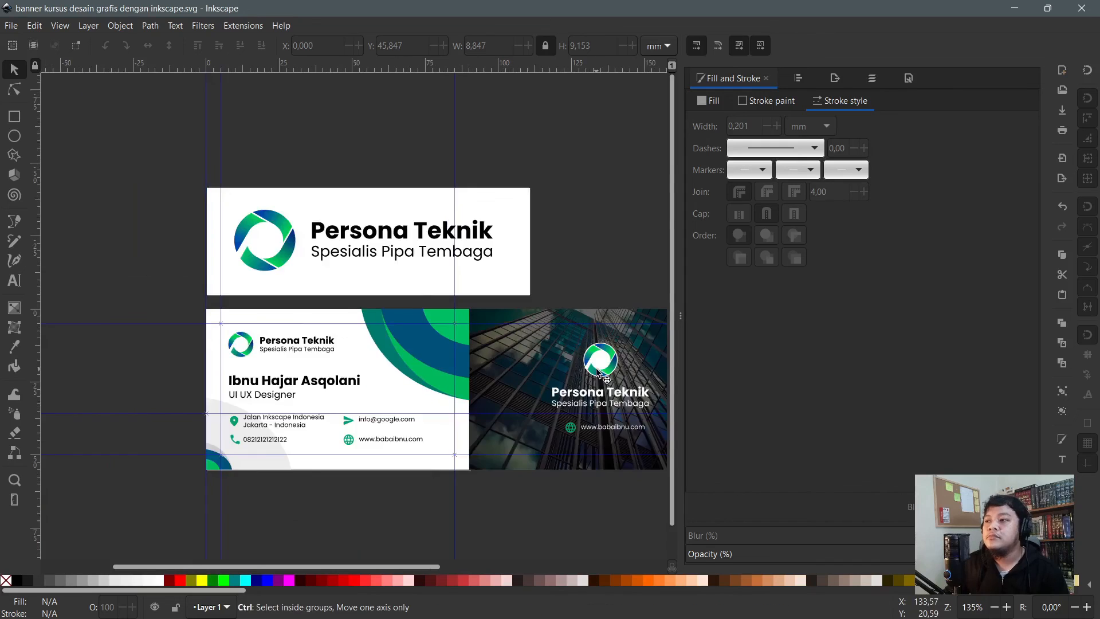
pyautogui.keyDown('ctrl'); pyautogui.scroll(3, 596, 371); pyautogui.keyUp('ctrl')
# - Shorten the height of the white rectangle inside the card back's logo
pyautogui.press('n')
pyautogui.click(574, 361)
pyautogui.keyDown('ctrl'); pyautogui.scroll(3, 585, 362); pyautogui.keyUp('ctrl')
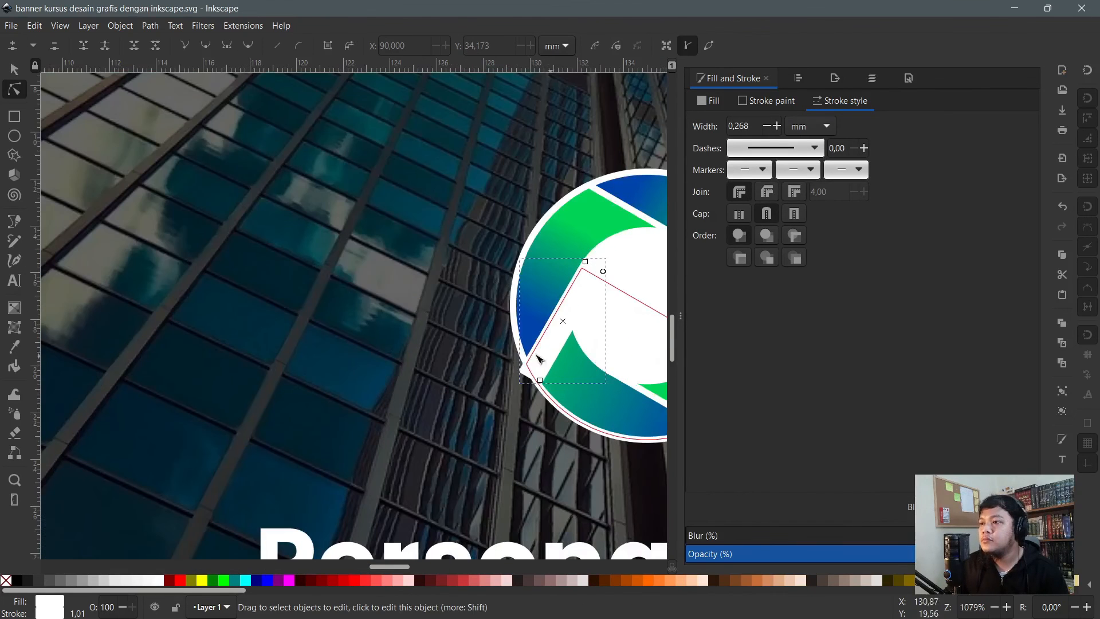
pyautogui.click(528, 293)
pyautogui.click(527, 370)
pyautogui.press('s')
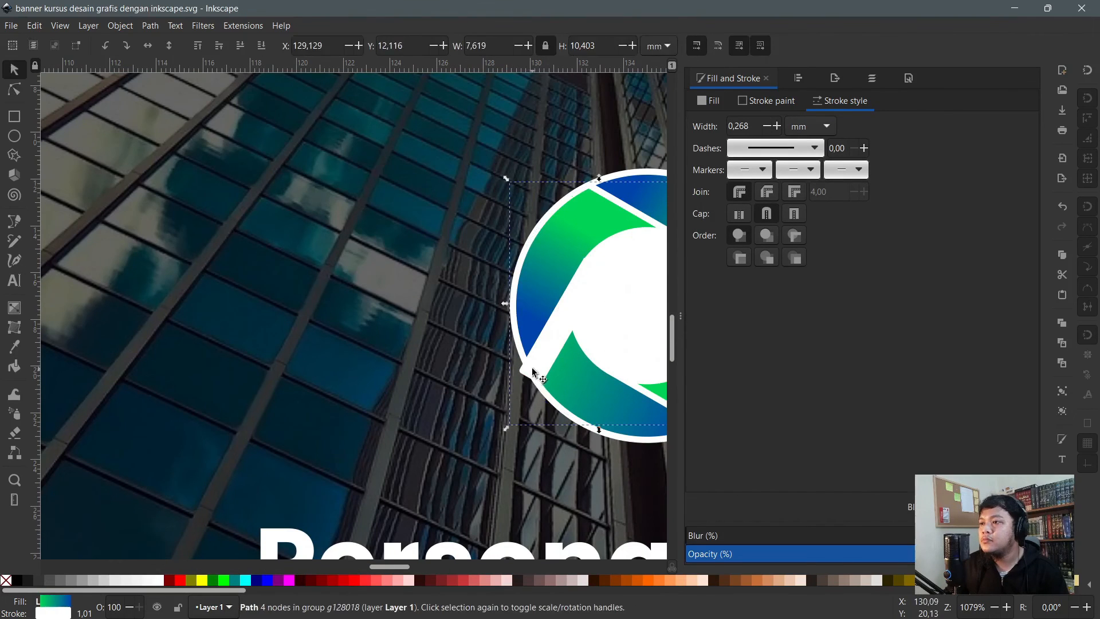
pyautogui.press('n')
pyautogui.click(532, 373)
pyautogui.press('s')
pyautogui.press('r')
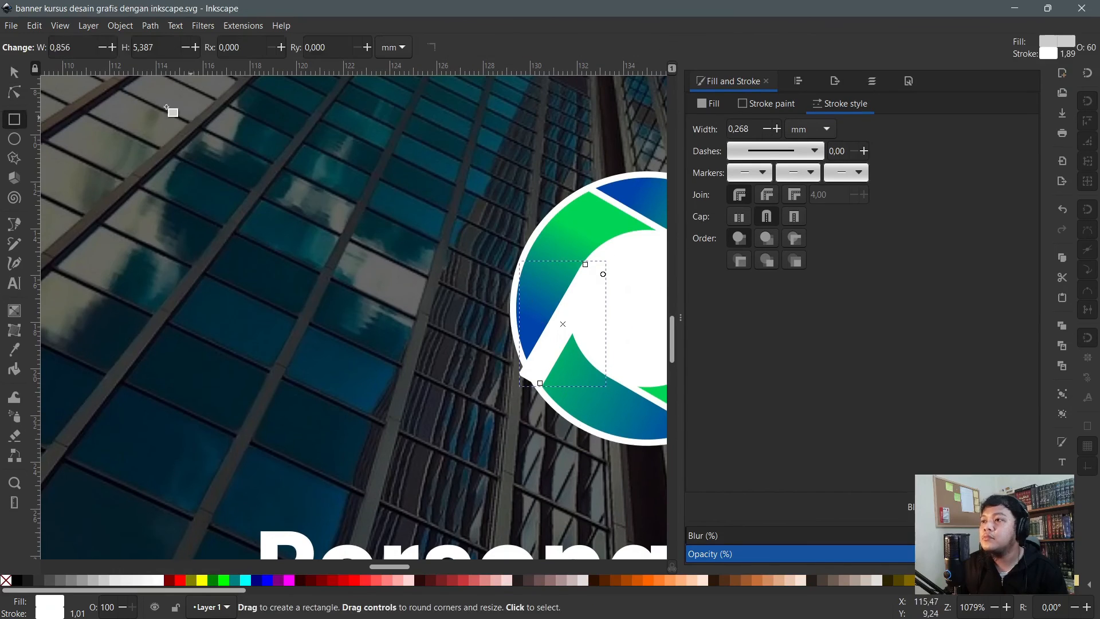
pyautogui.click(185, 47)
pyautogui.click(185, 47)
pyautogui.click(185, 48)
pyautogui.click(185, 48)
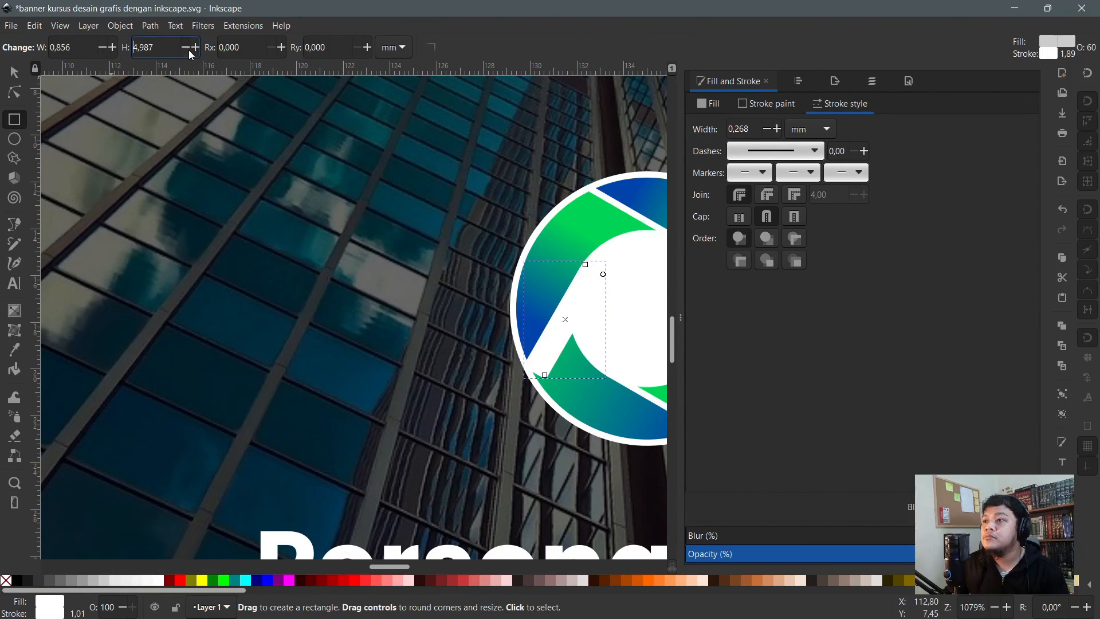
# - Convert the white rectangle to a path, lower its bottom corner, then save and switch to Chrome
pyautogui.press('n')
pyautogui.click(328, 46)
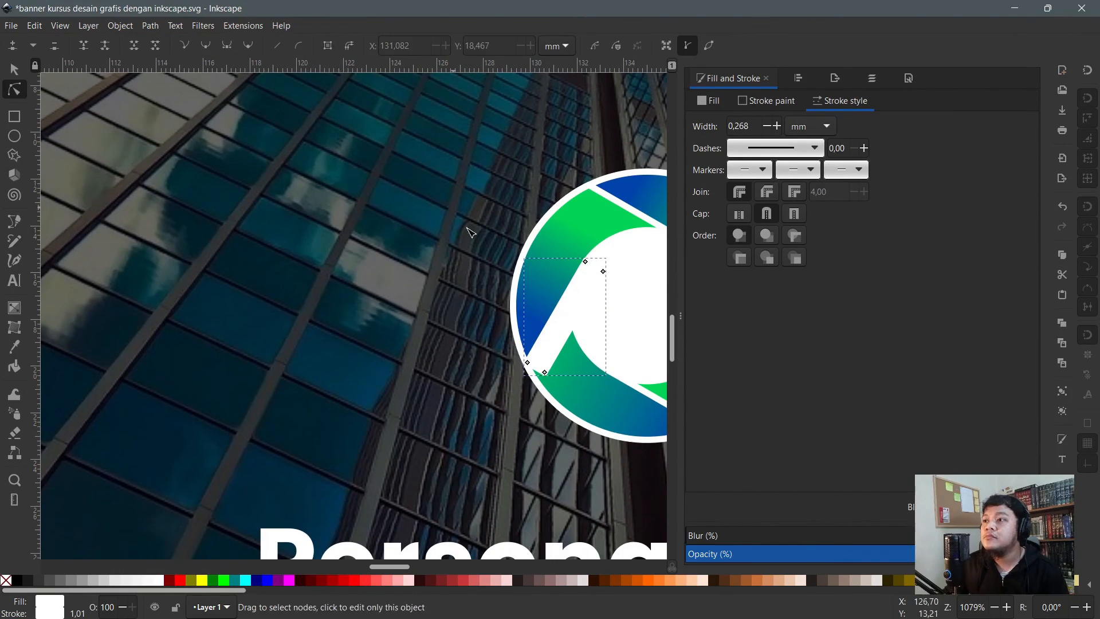
pyautogui.moveTo(547, 378); pyautogui.dragTo(548, 394)
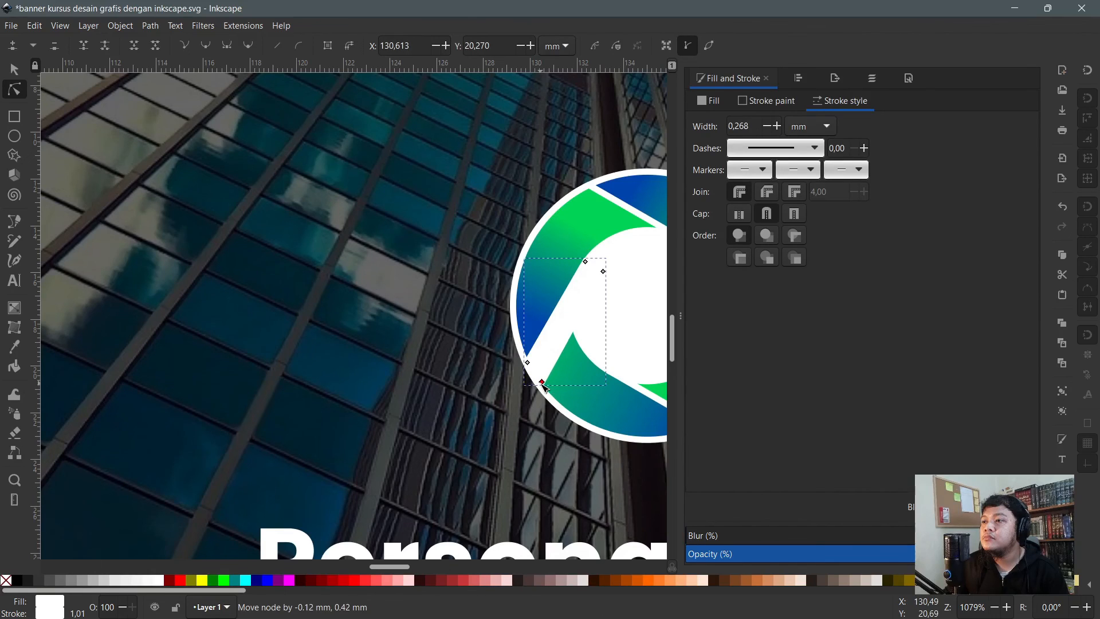
pyautogui.scroll(-3, 441, 422)
pyautogui.scroll(-1, 441, 422)
pyautogui.click(525, 168)
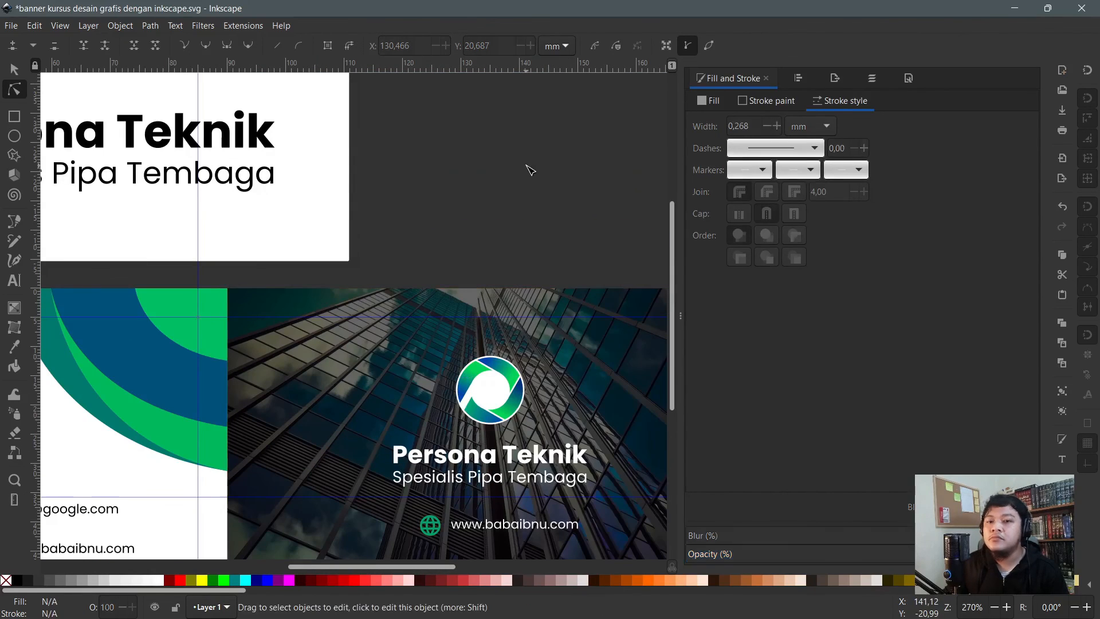
pyautogui.hotkey('ctrl', 's')
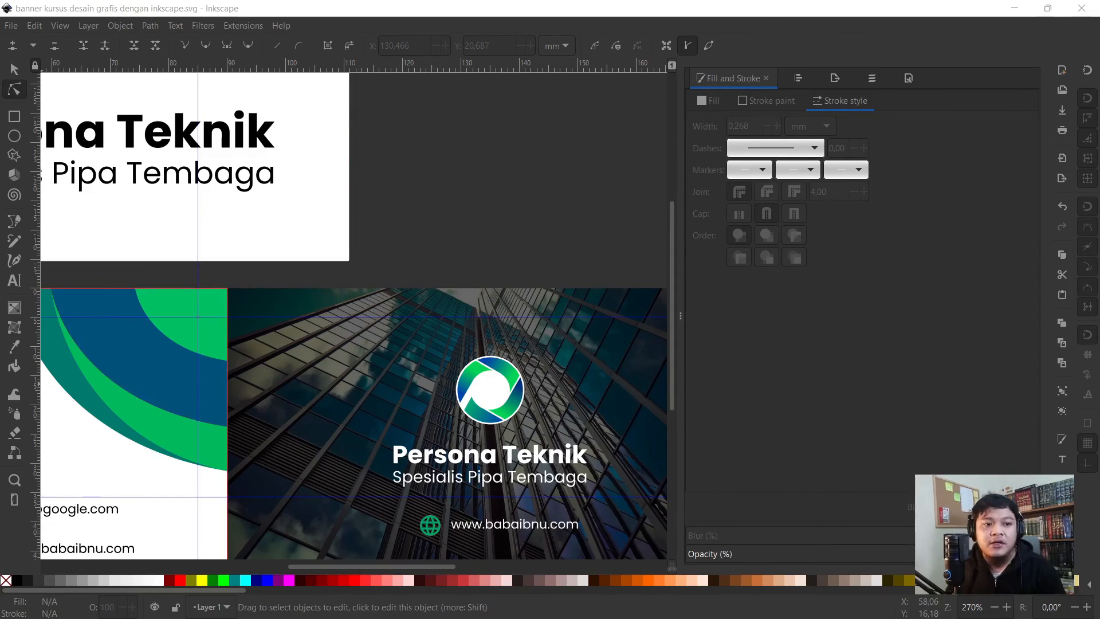
pyautogui.hotkey('alt', 'Tab')
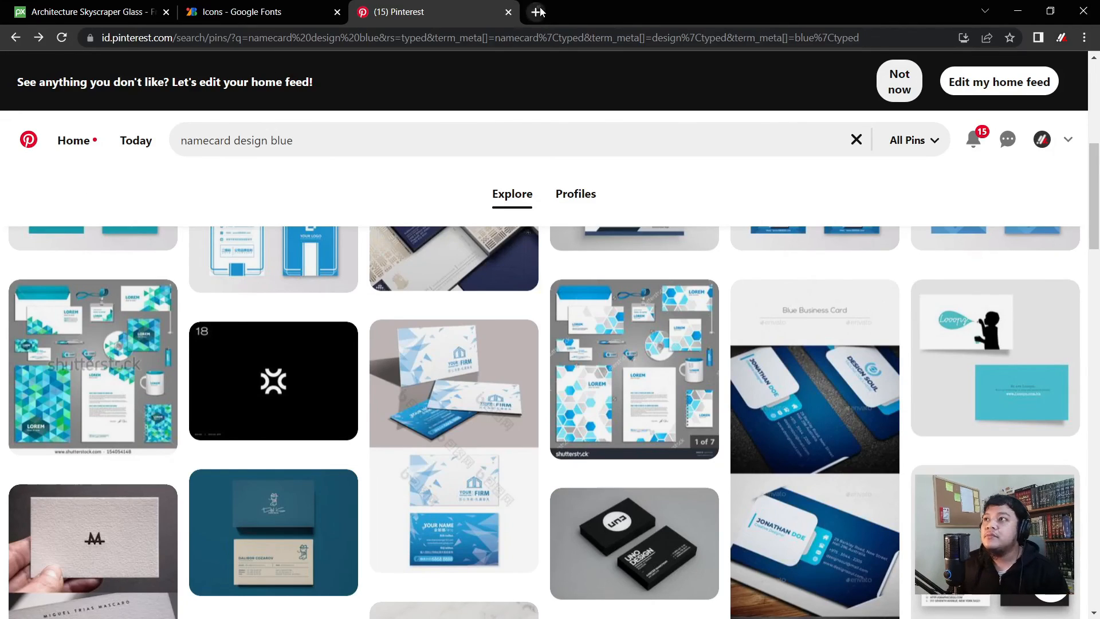
# - Load color.adobe.com in a new browser tab
pyautogui.click(536, 11)
pyautogui.write('color.adobe.com')
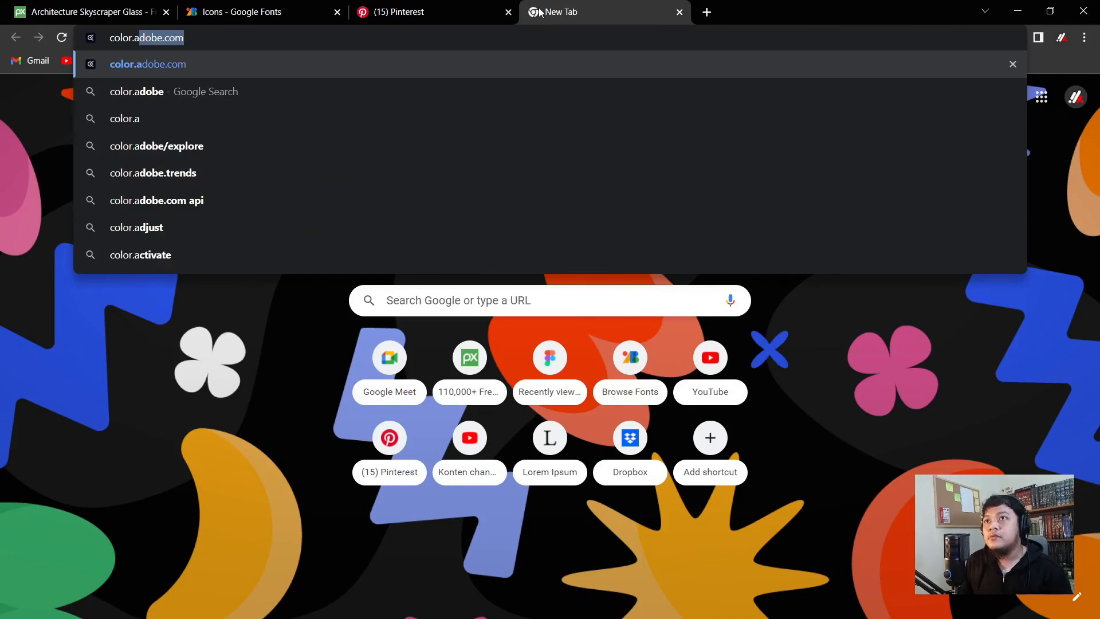
pyautogui.press('Return')
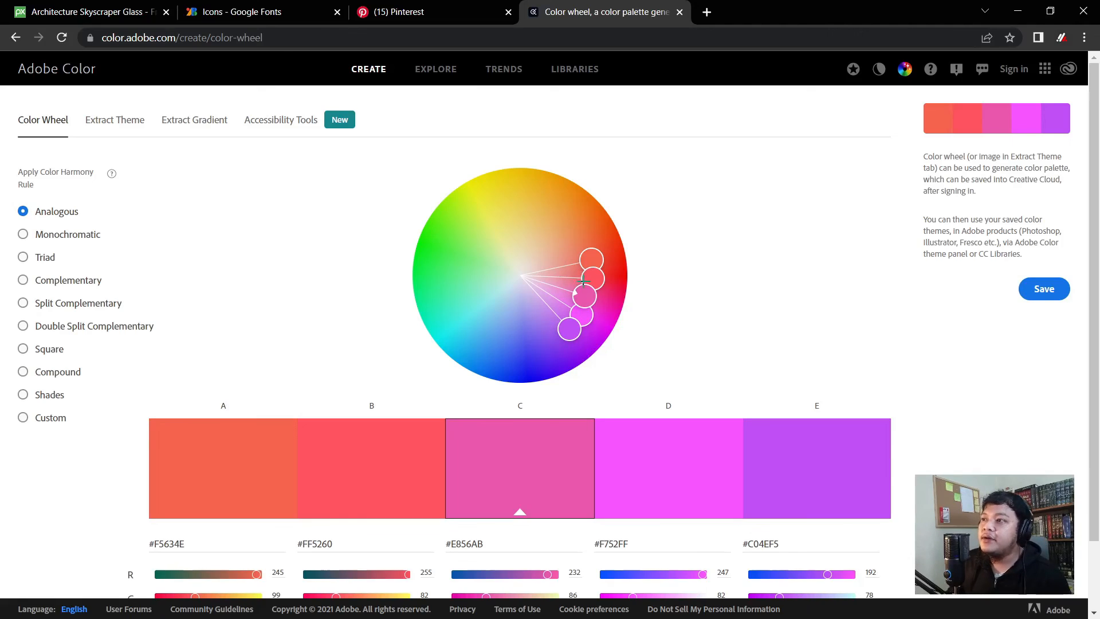
# - Try a monochromatic palette, then build an analogous yellow-to-red palette based on orange #F07800
pyautogui.click(23, 238)
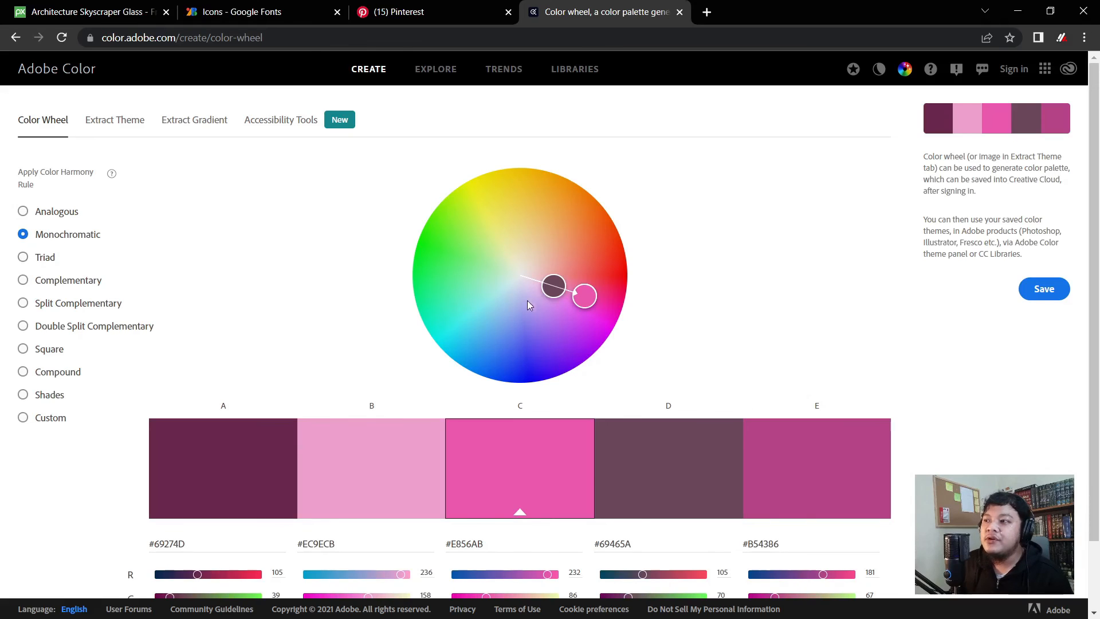
pyautogui.moveTo(580, 294); pyautogui.dragTo(619, 251)
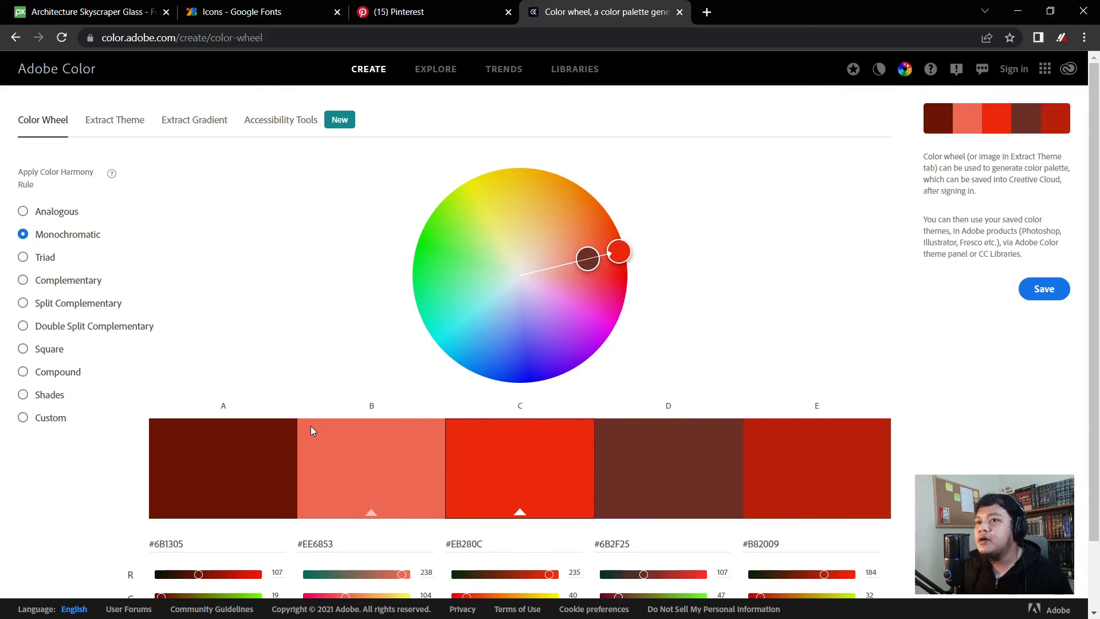
pyautogui.click(55, 212)
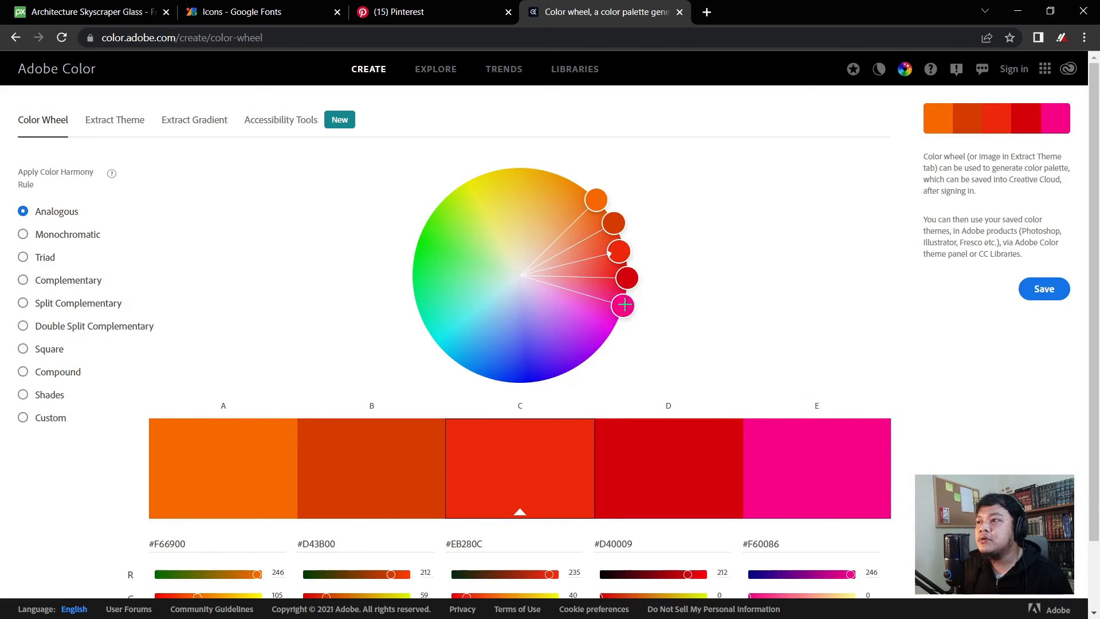
pyautogui.moveTo(625, 304); pyautogui.dragTo(608, 375)
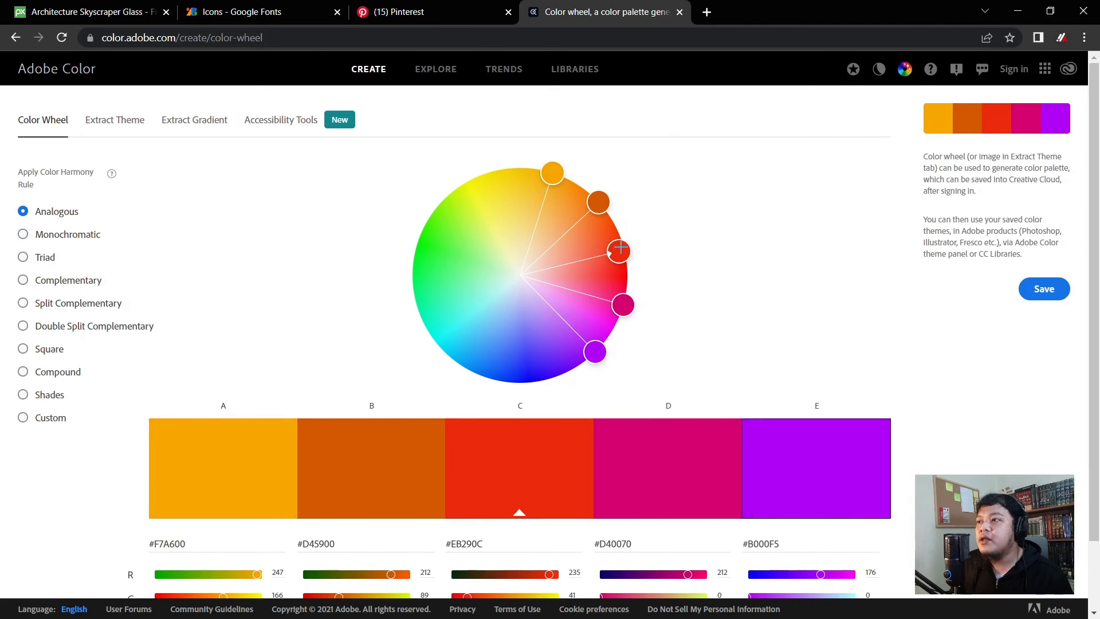
pyautogui.moveTo(620, 248); pyautogui.dragTo(618, 397)
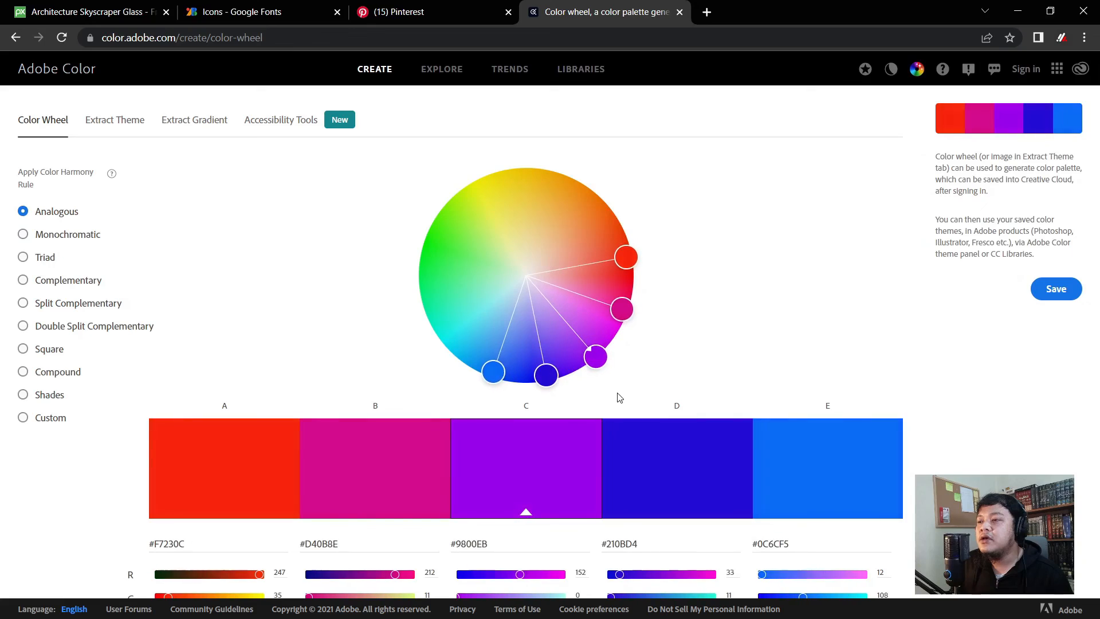
pyautogui.moveTo(488, 373); pyautogui.dragTo(512, 382)
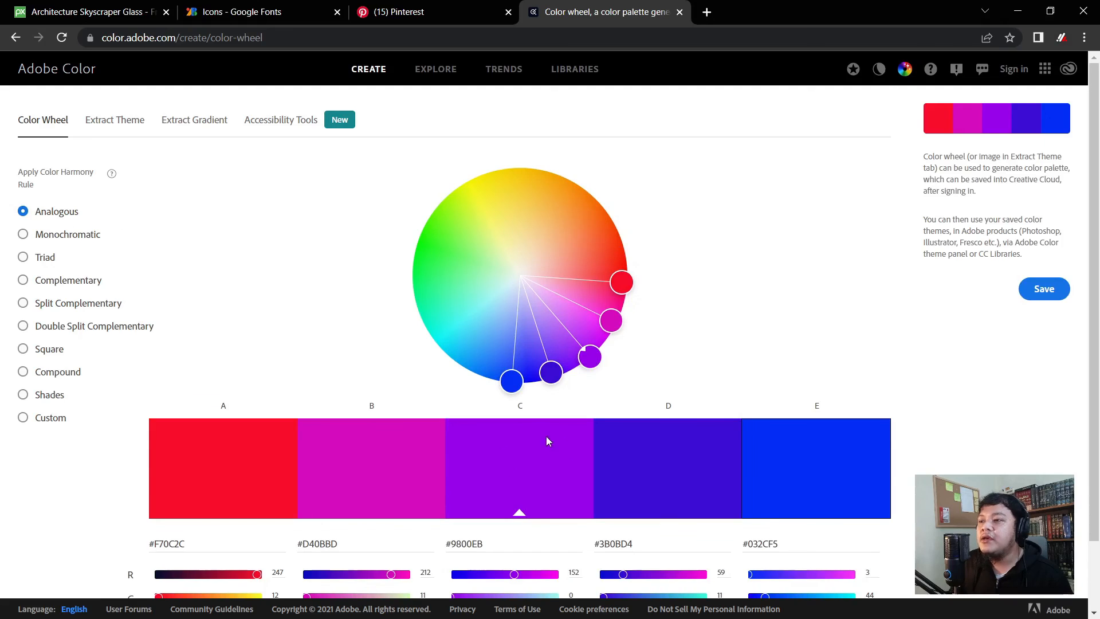
pyautogui.moveTo(587, 353); pyautogui.dragTo(601, 156)
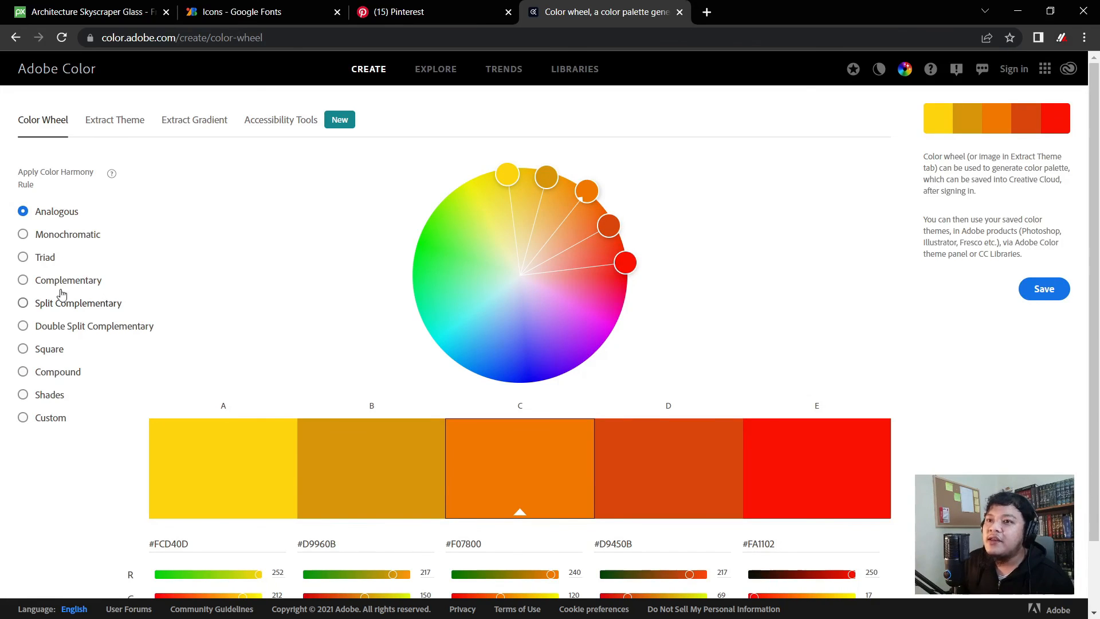
# - Try Complementary, Split Complementary, Double Split Complementary and Square harmonies, nudging the base hue
pyautogui.click(44, 283)
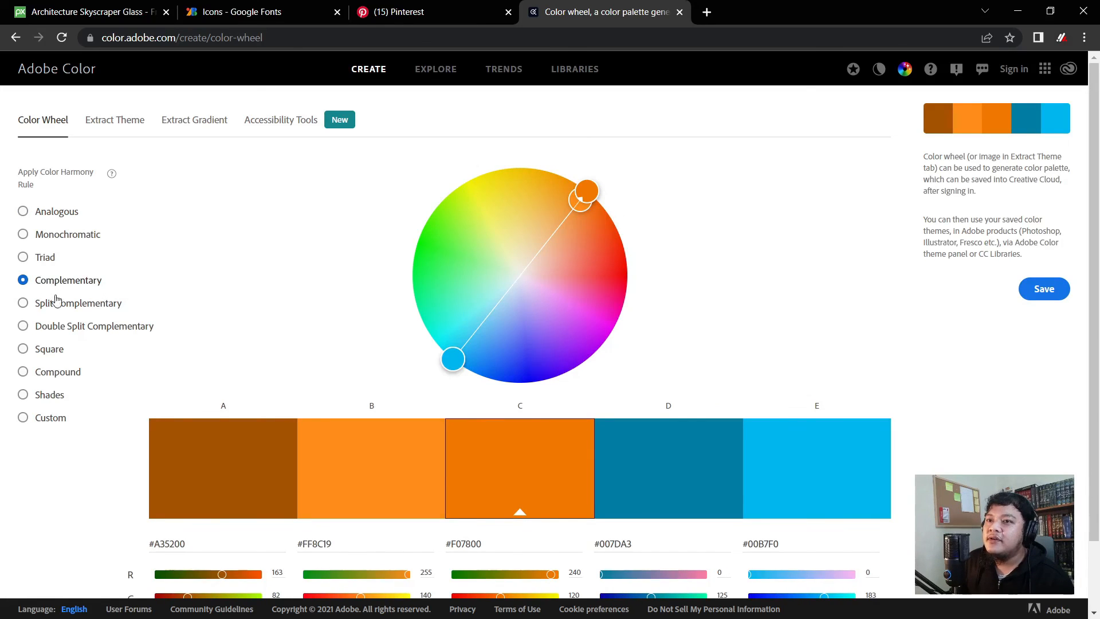
pyautogui.click(60, 304)
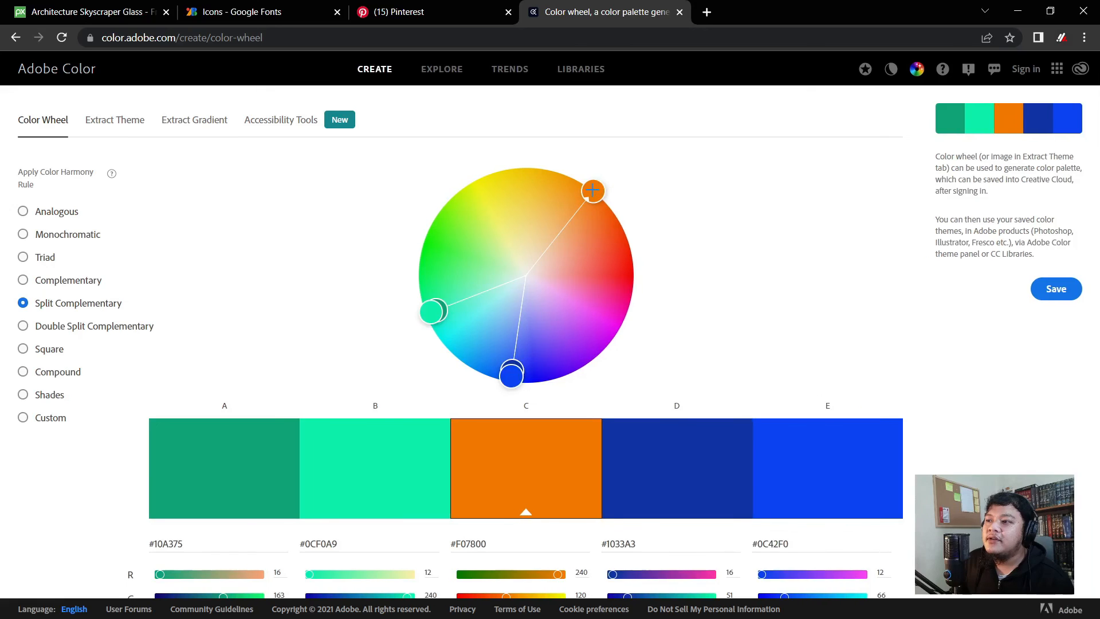
pyautogui.moveTo(596, 189); pyautogui.dragTo(616, 207)
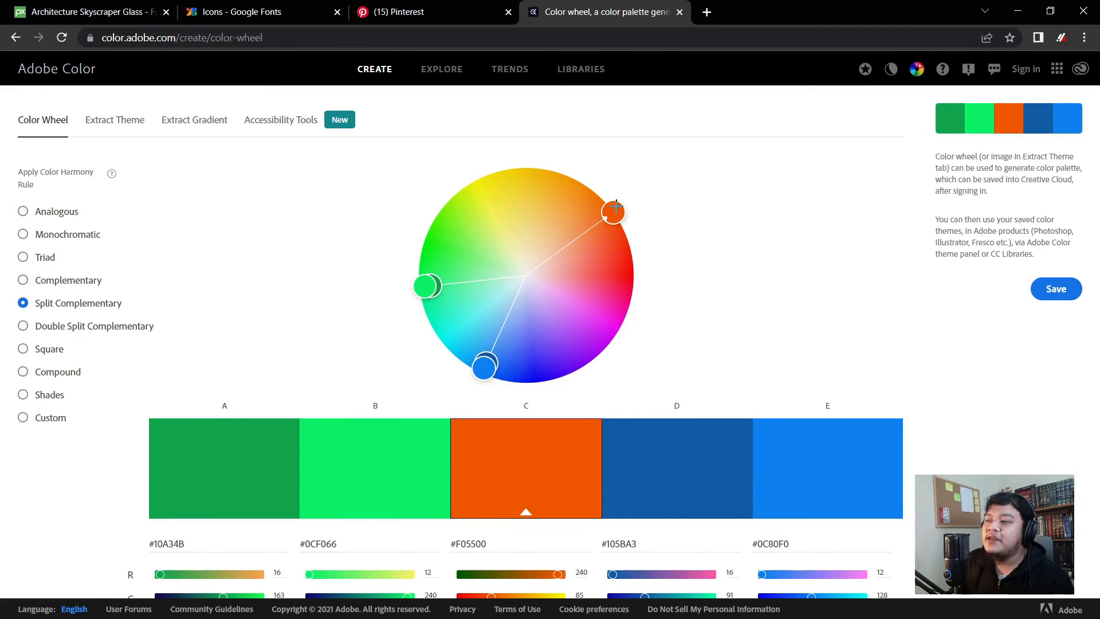
pyautogui.click(113, 335)
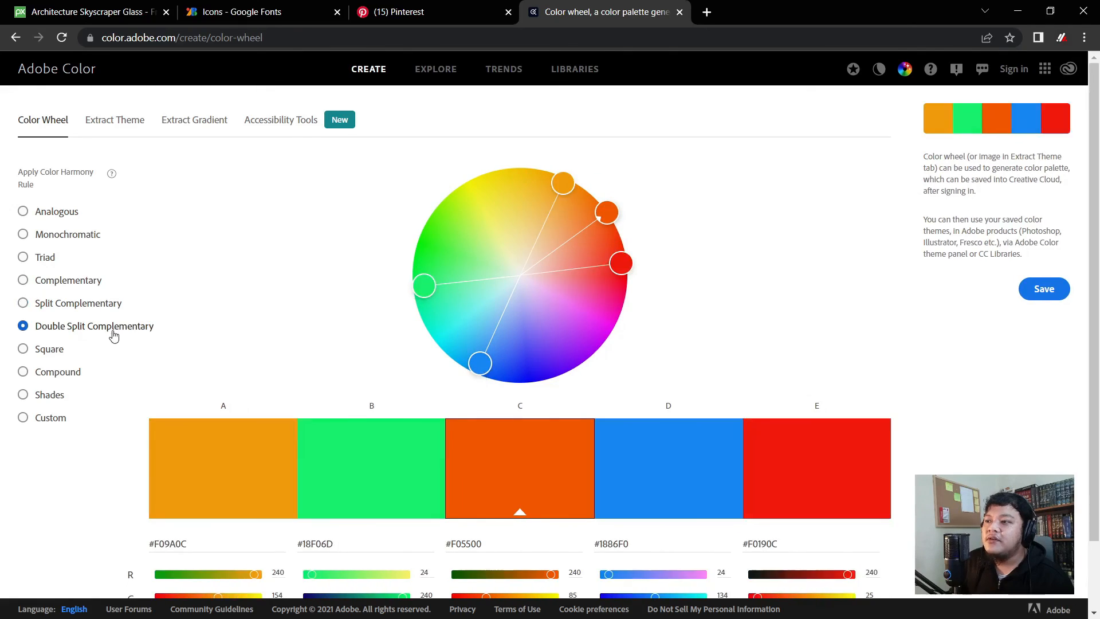
pyautogui.click(45, 353)
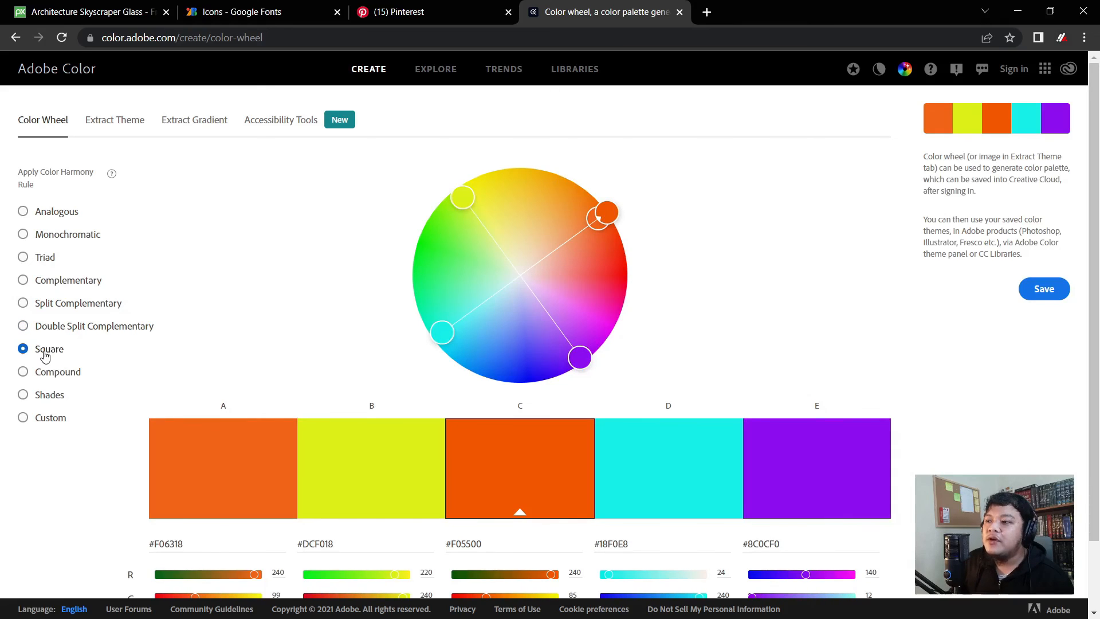
pyautogui.moveTo(601, 213); pyautogui.dragTo(594, 194)
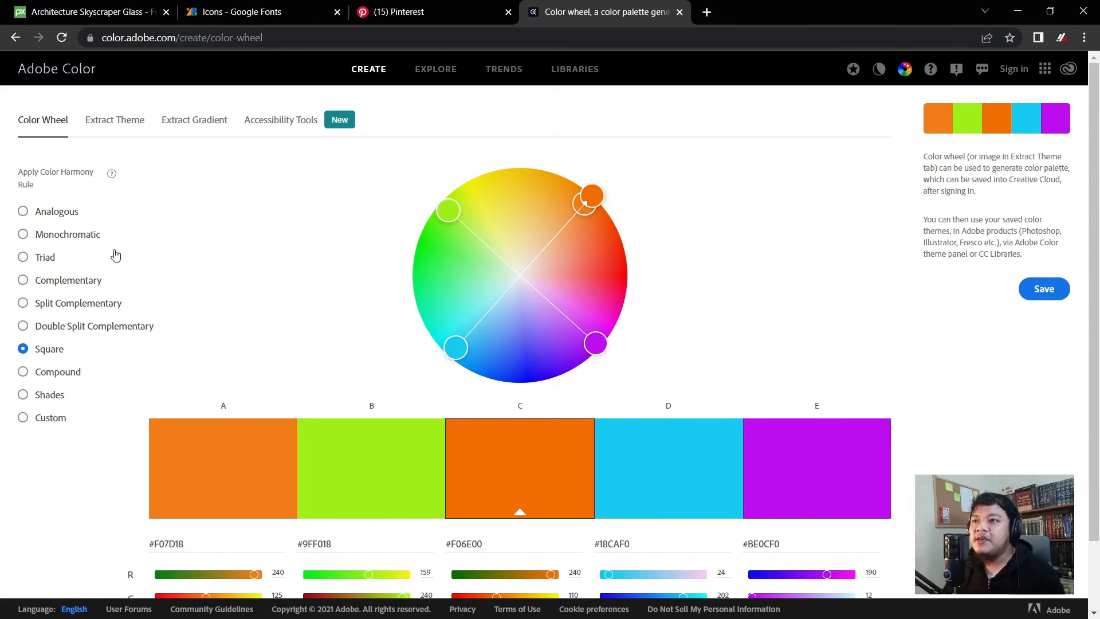
# - Settle on a triad palette around orange #F08800, then open a blank new tab
pyautogui.click(23, 257)
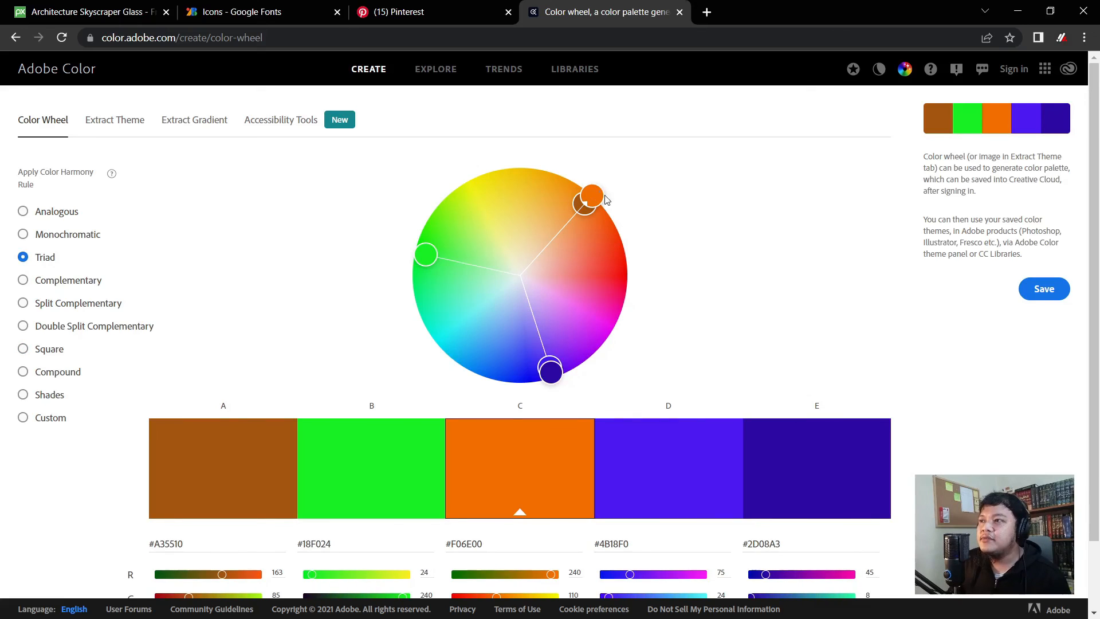
pyautogui.moveTo(591, 197); pyautogui.dragTo(575, 183)
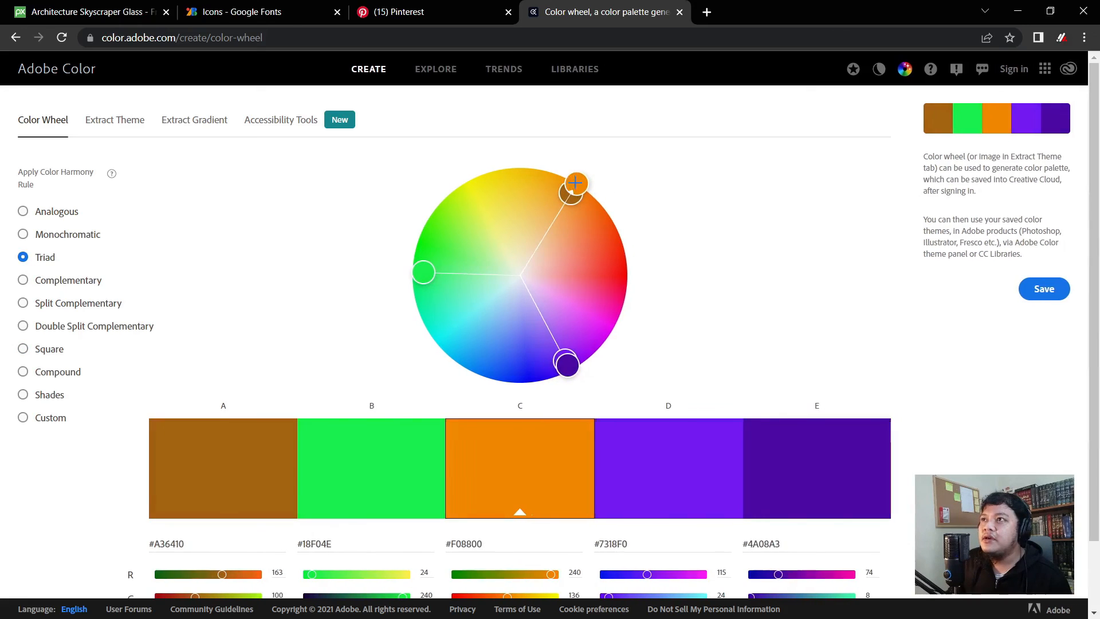
pyautogui.click(69, 12)
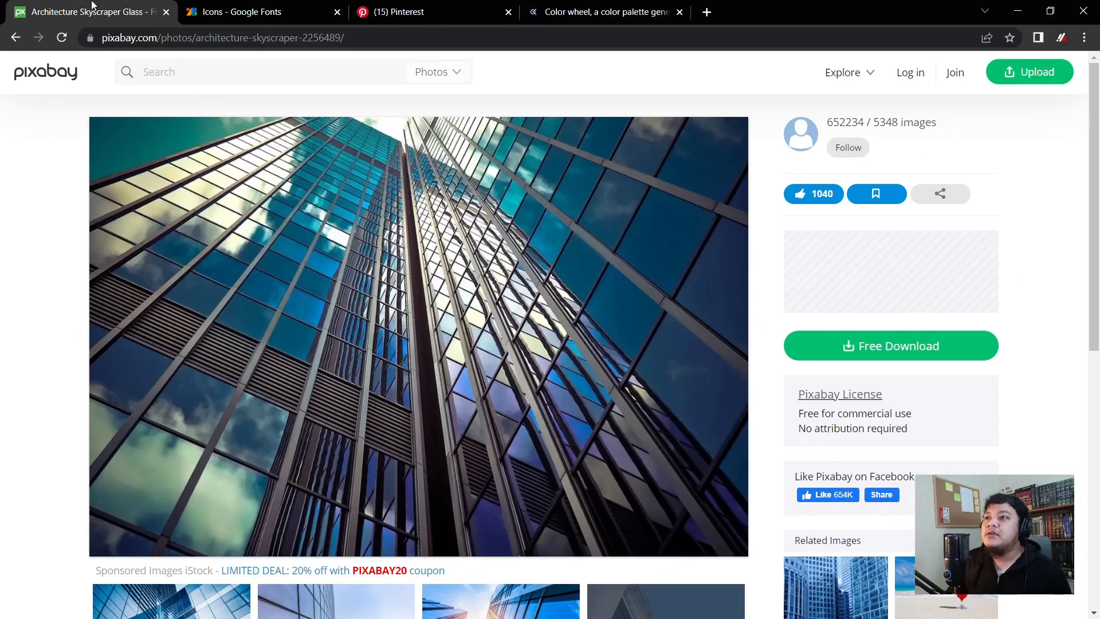
pyautogui.click(706, 11)
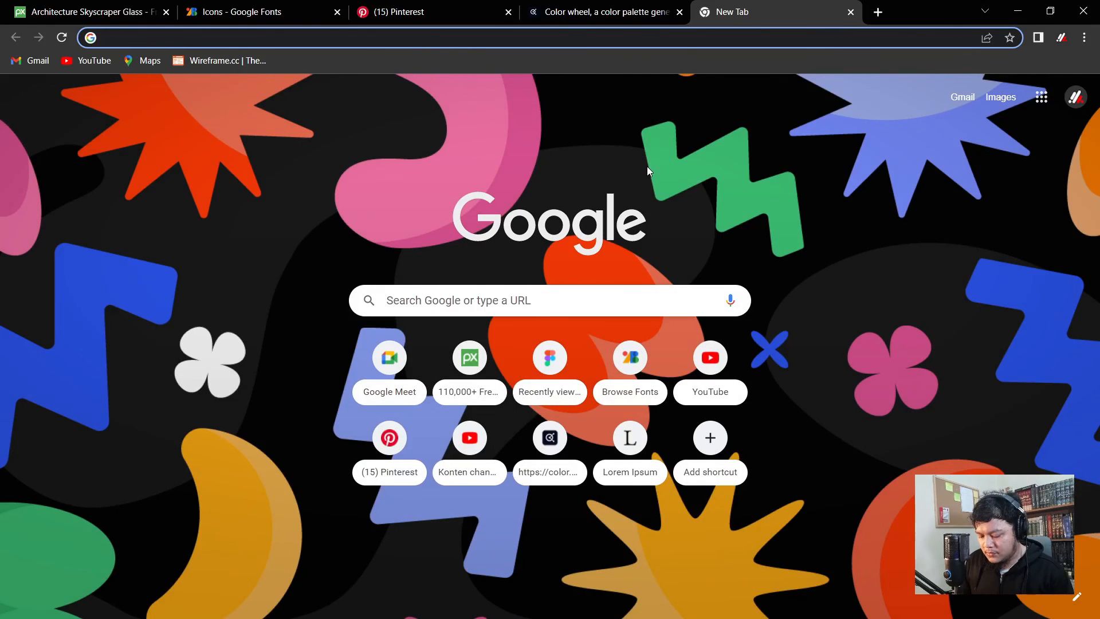
# - Search Google Images for 'mawar' to view rose photos, then return to Adobe Color
pyautogui.write('mawar')
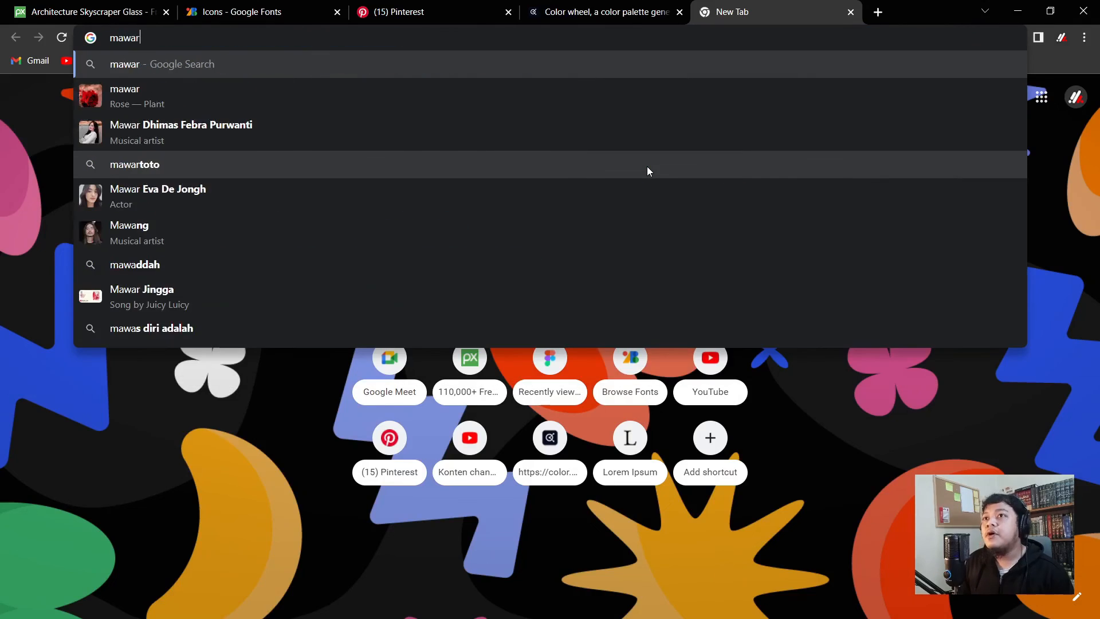
pyautogui.press('Return')
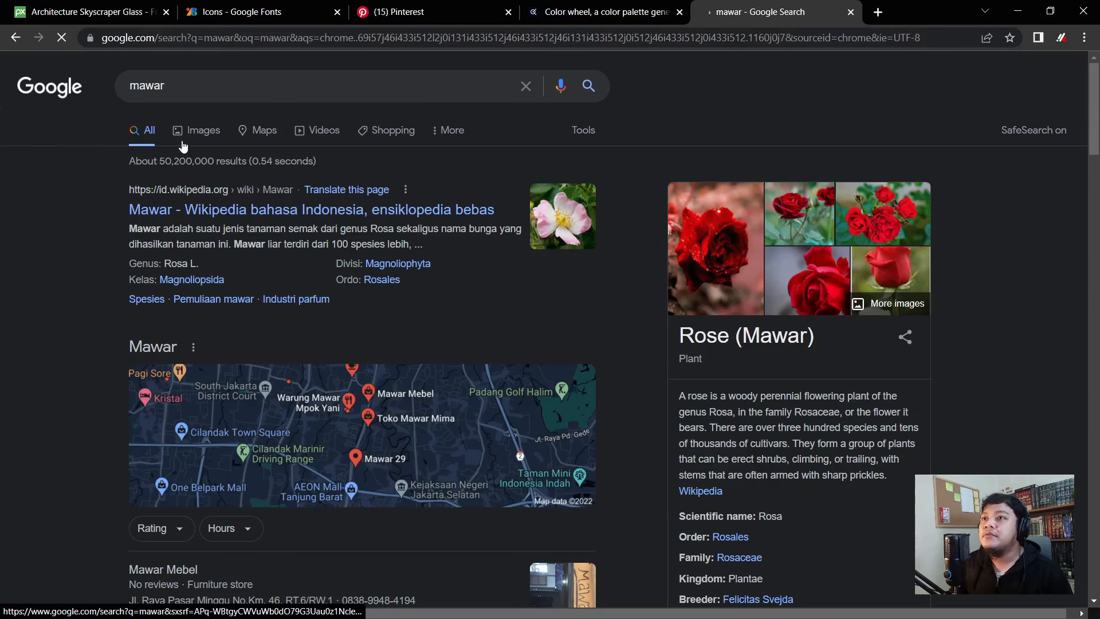
pyautogui.click(209, 136)
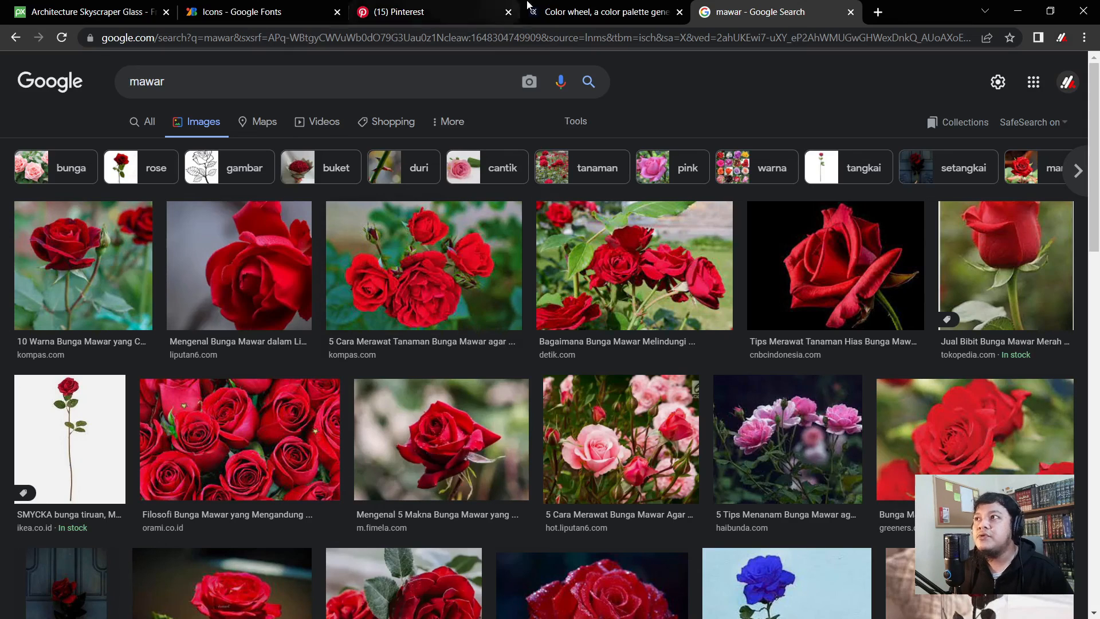
pyautogui.click(601, 7)
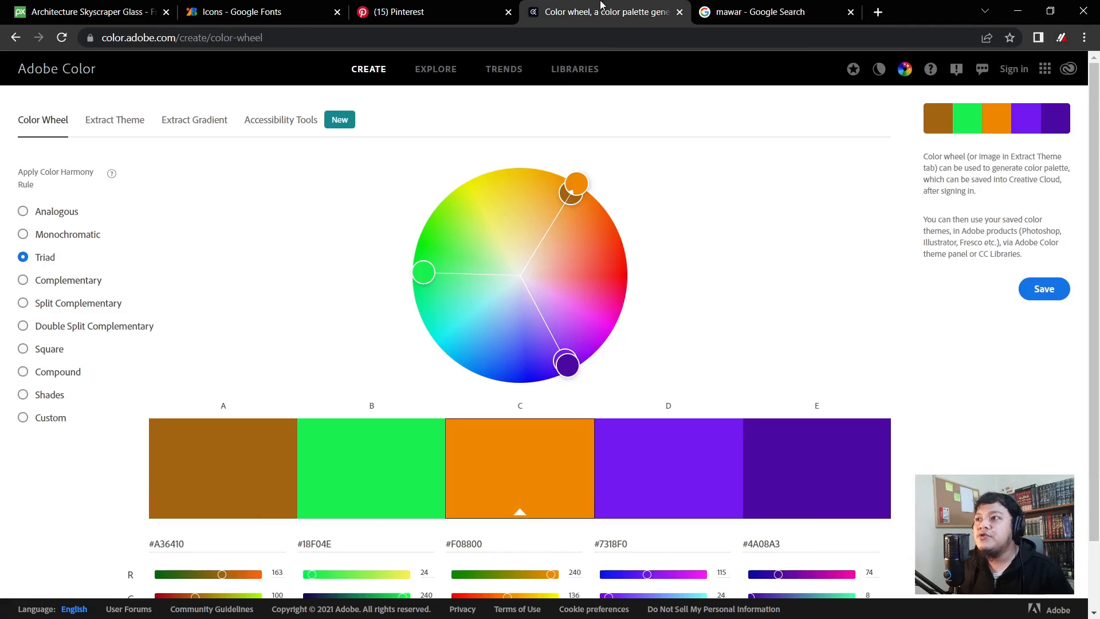
# - Try a red-green complementary palette, then search Google Images for 'sunset'
pyautogui.click(67, 284)
pyautogui.moveTo(576, 184); pyautogui.dragTo(626, 277)
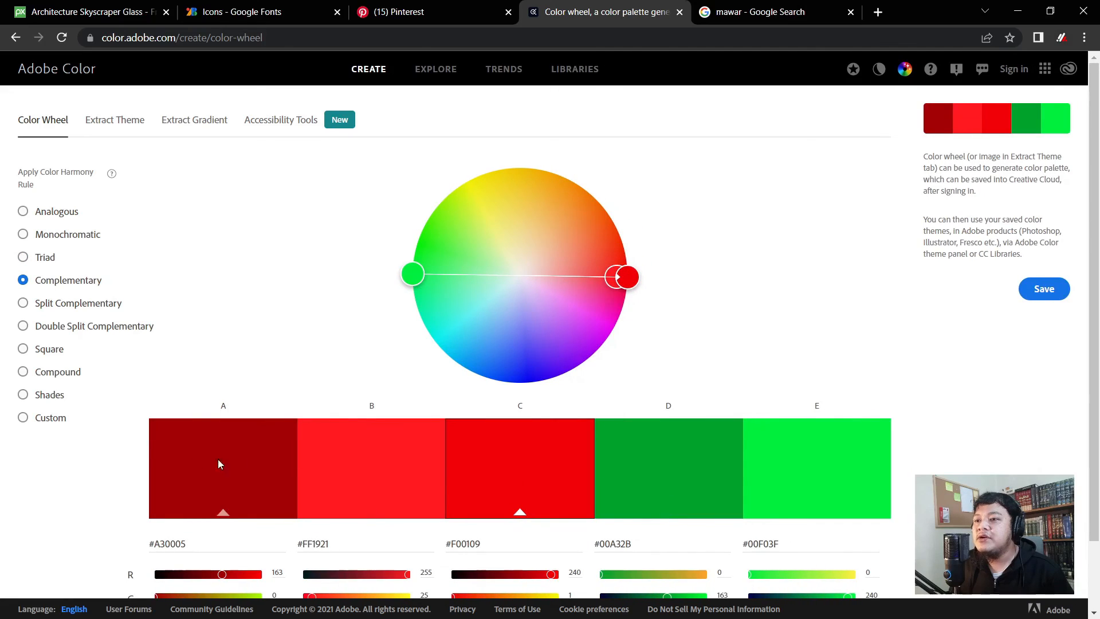
pyautogui.click(744, 11)
pyautogui.click(96, 85)
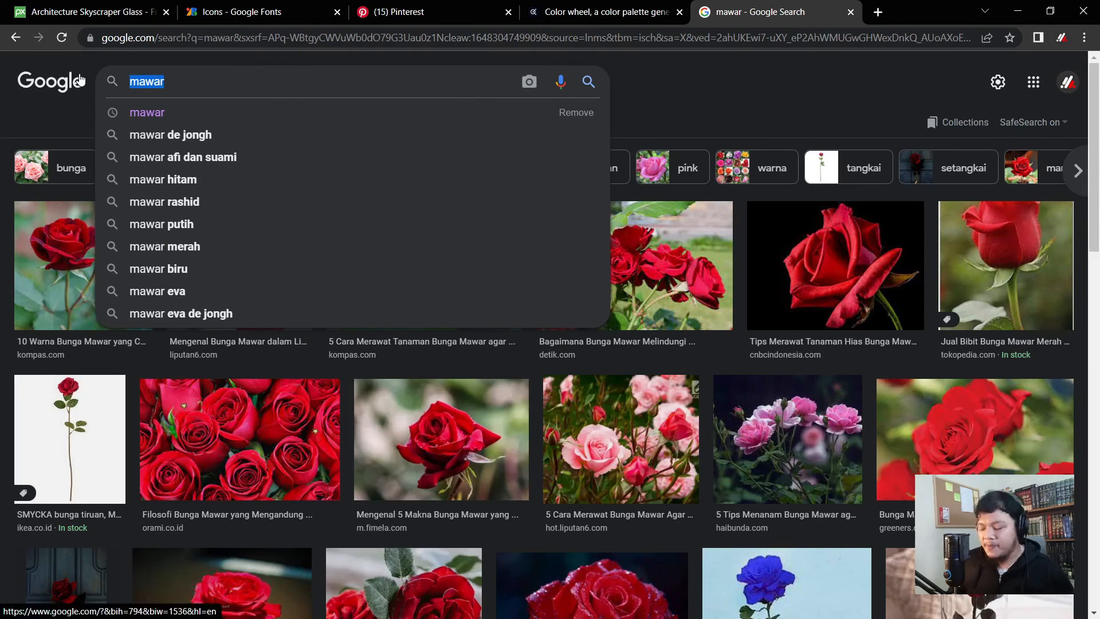
pyautogui.write('sunset')
pyautogui.press('Return')
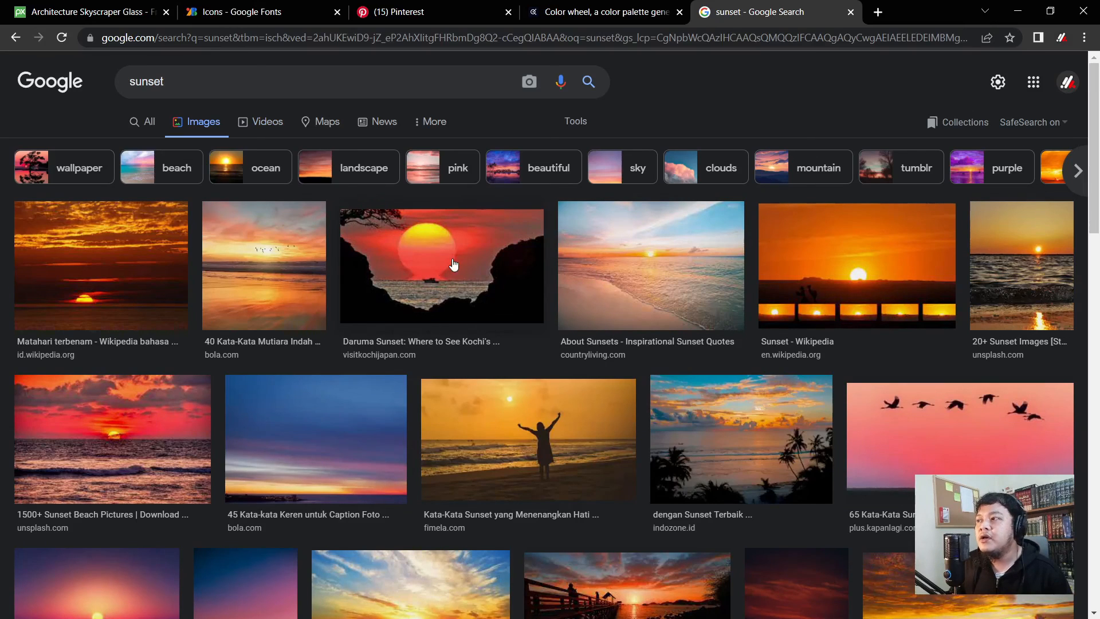
pyautogui.scroll(-1, 314, 395)
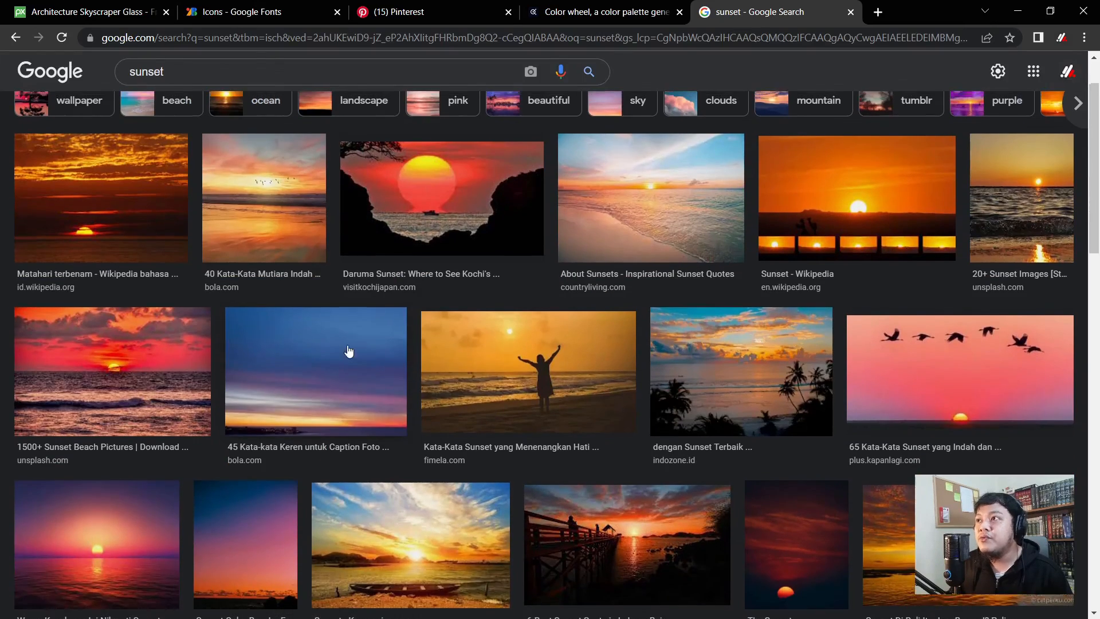
pyautogui.scroll(1, 350, 346)
# - Set a Split Complementary harmony with its base colour moved from red to orange
pyautogui.click(599, 10)
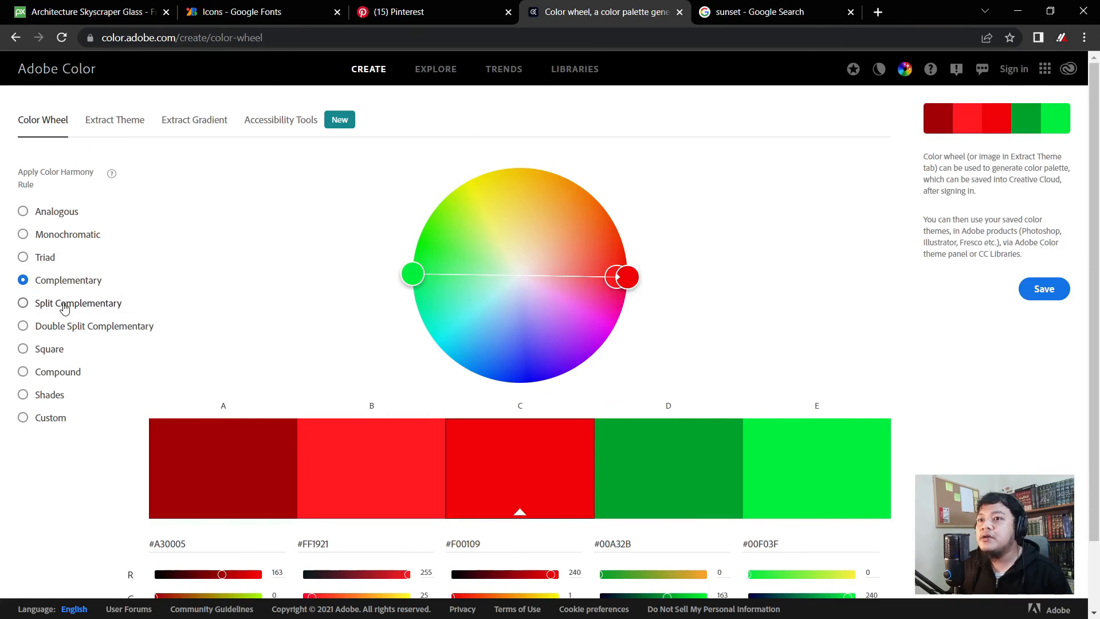
pyautogui.click(64, 304)
pyautogui.moveTo(632, 276)
pyautogui.mouseDown()
pyautogui.moveTo(609, 184)
pyautogui.moveTo(577, 180)
pyautogui.mouseUp()
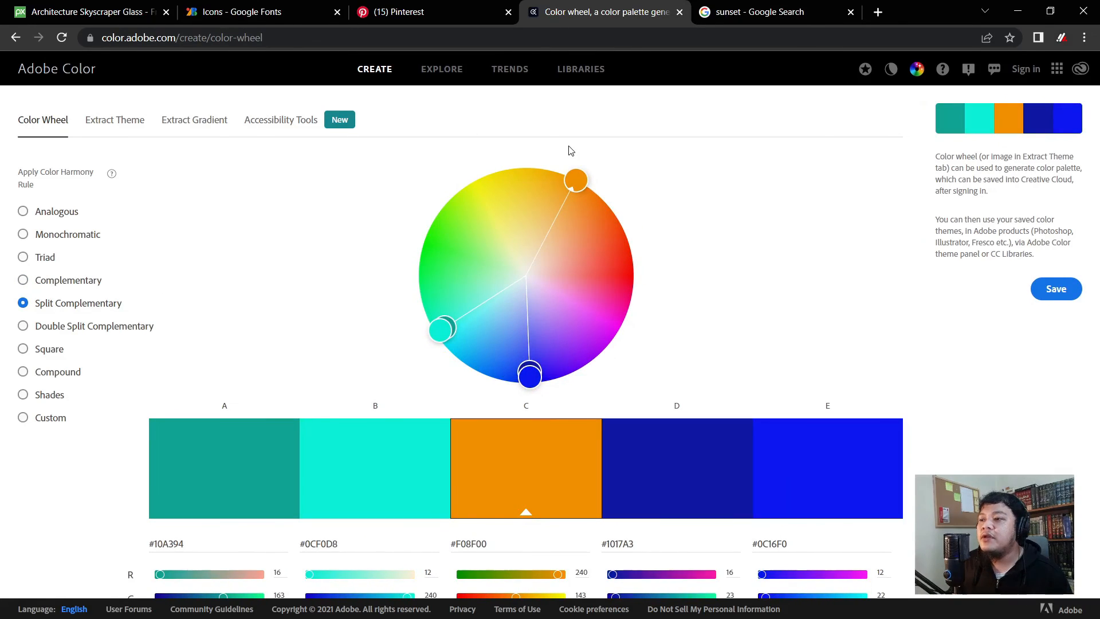
pyautogui.moveTo(579, 173); pyautogui.dragTo(575, 170)
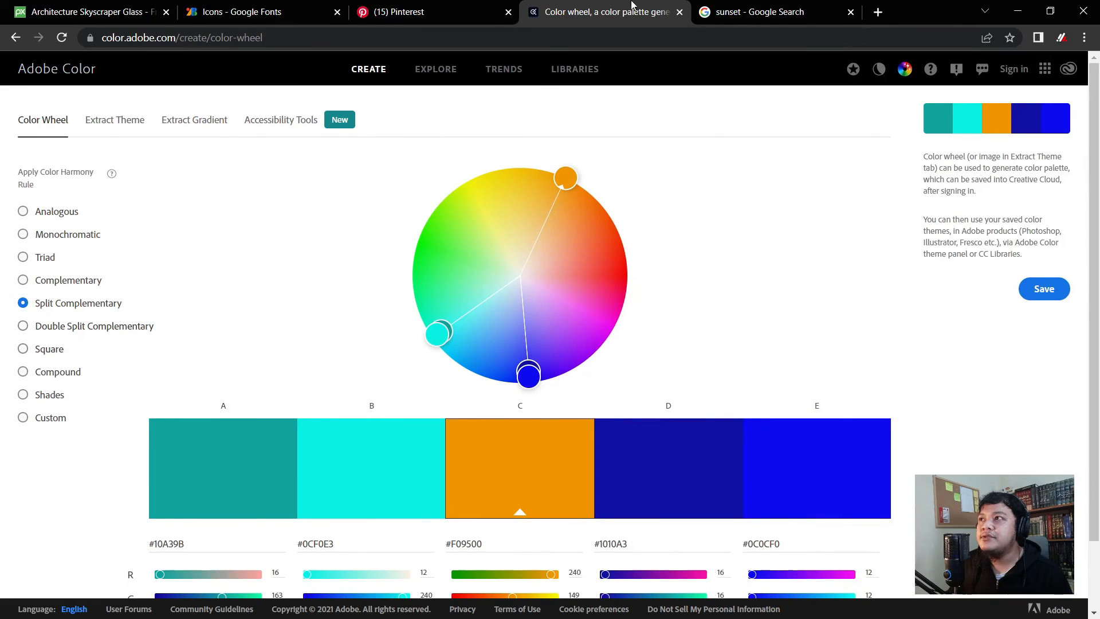
# - Review the sunset and mawar image results, then return to Pinterest's 'namecard design blue' results
pyautogui.click(750, 12)
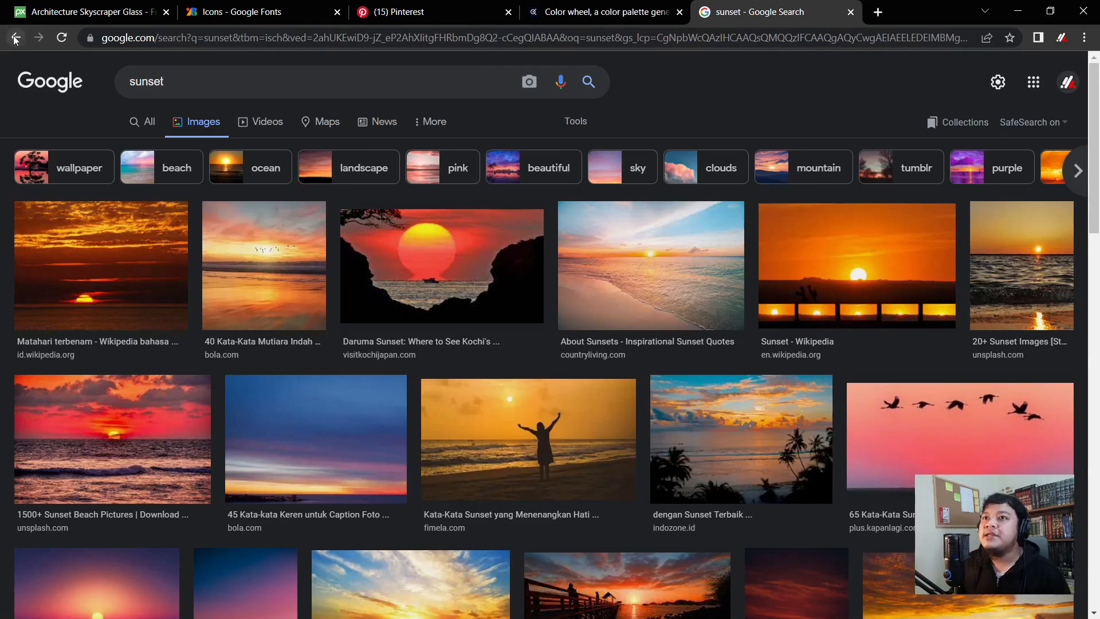
pyautogui.click(16, 37)
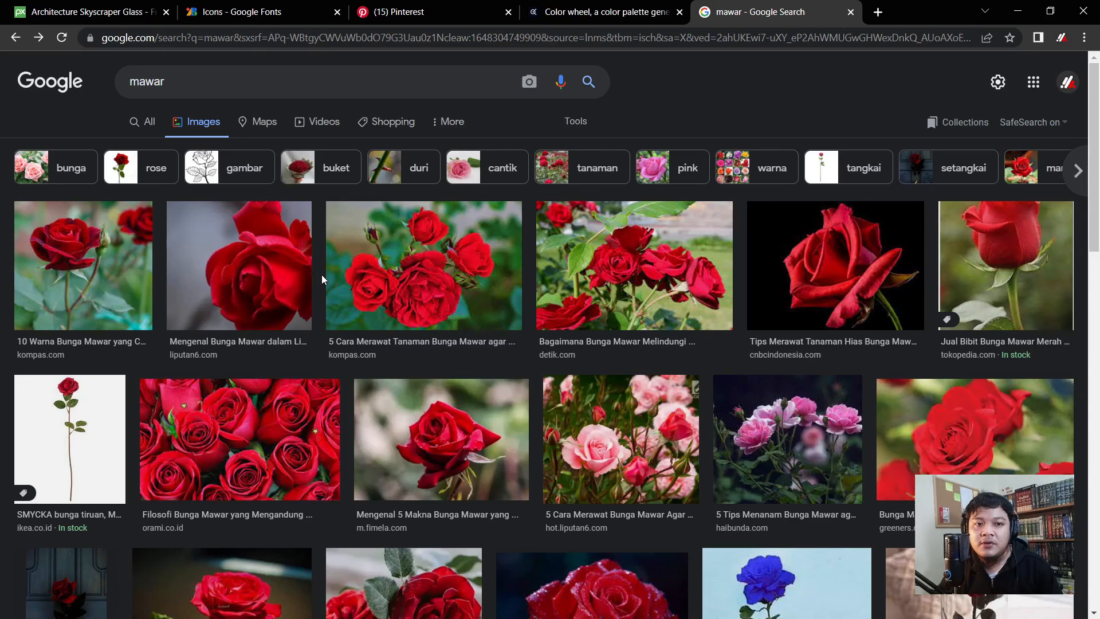
pyautogui.scroll(-1, 553, 344)
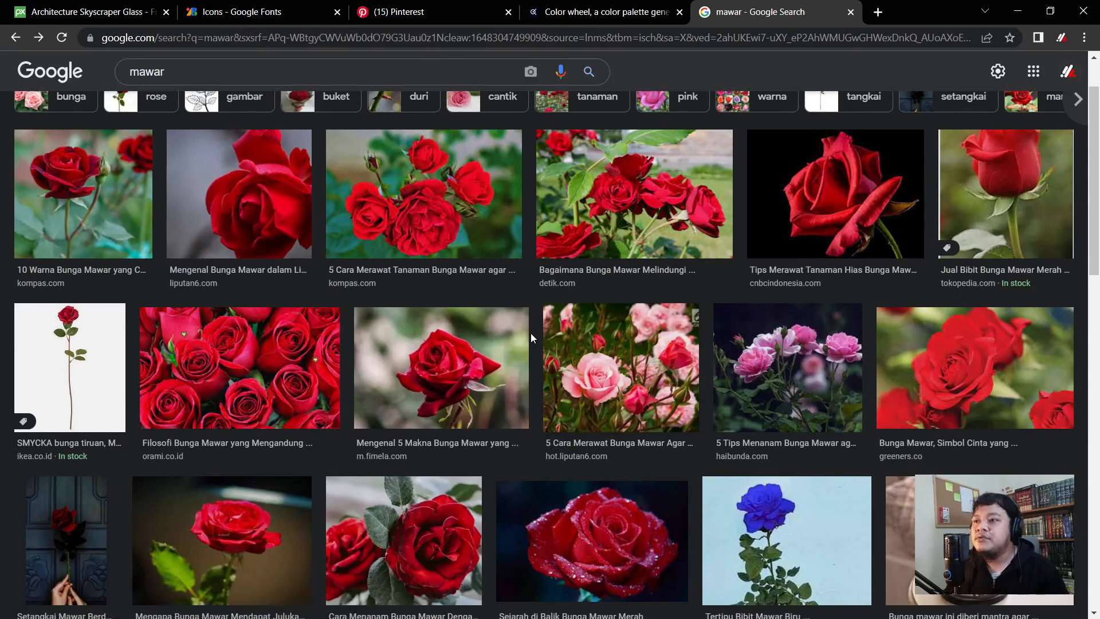
pyautogui.scroll(1, 531, 338)
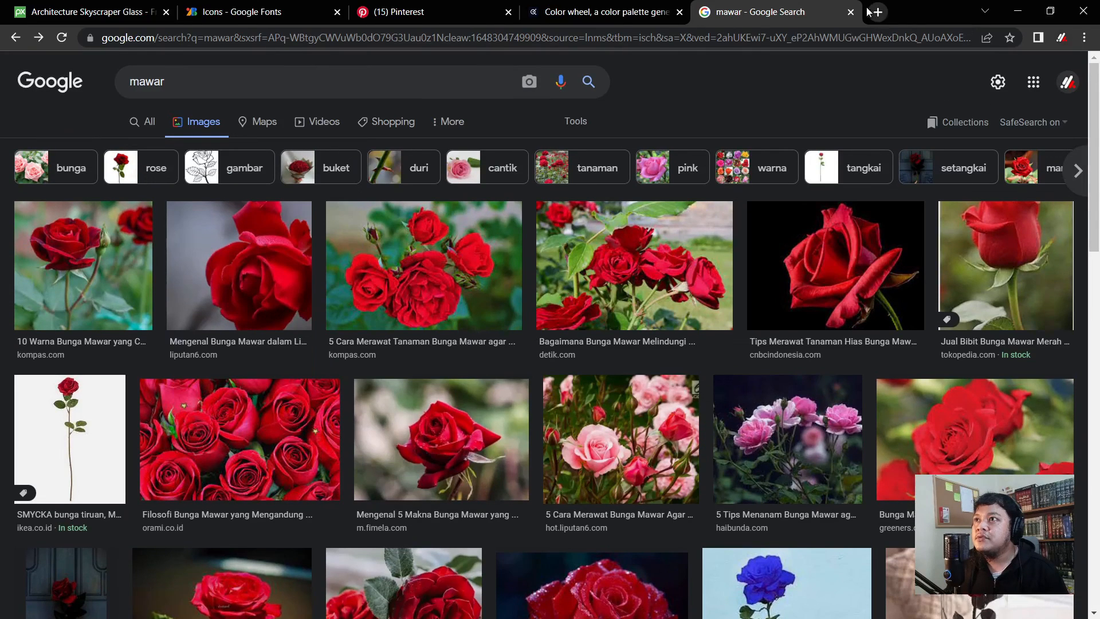
pyautogui.click(401, 7)
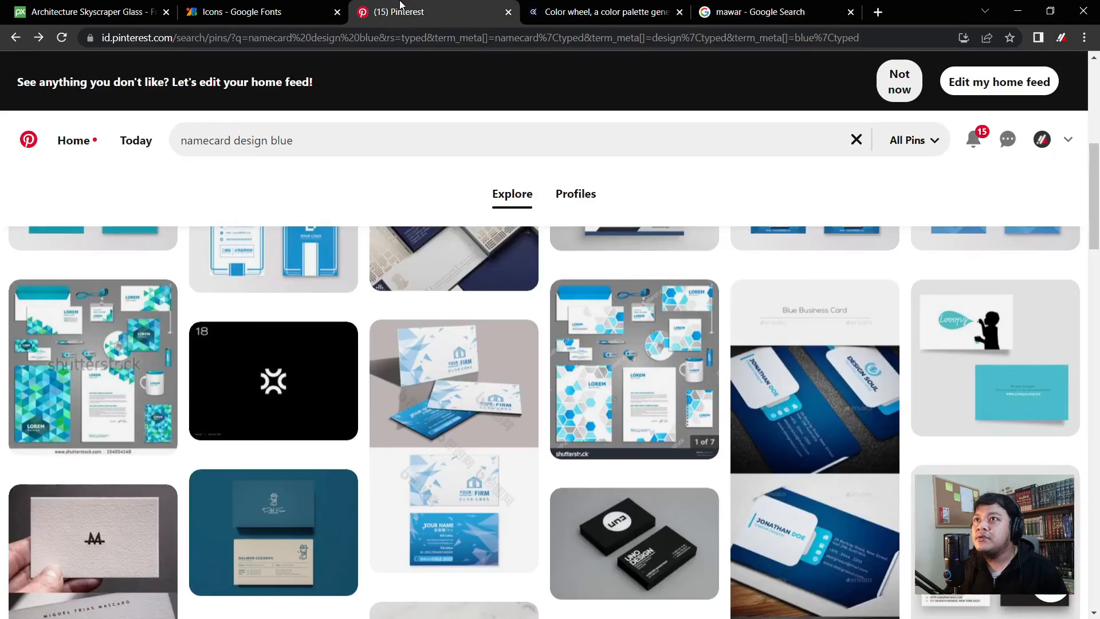
# - Cycle past the Google Fonts and Adobe Color tabs back to the mawar rose image results
pyautogui.click(268, 8)
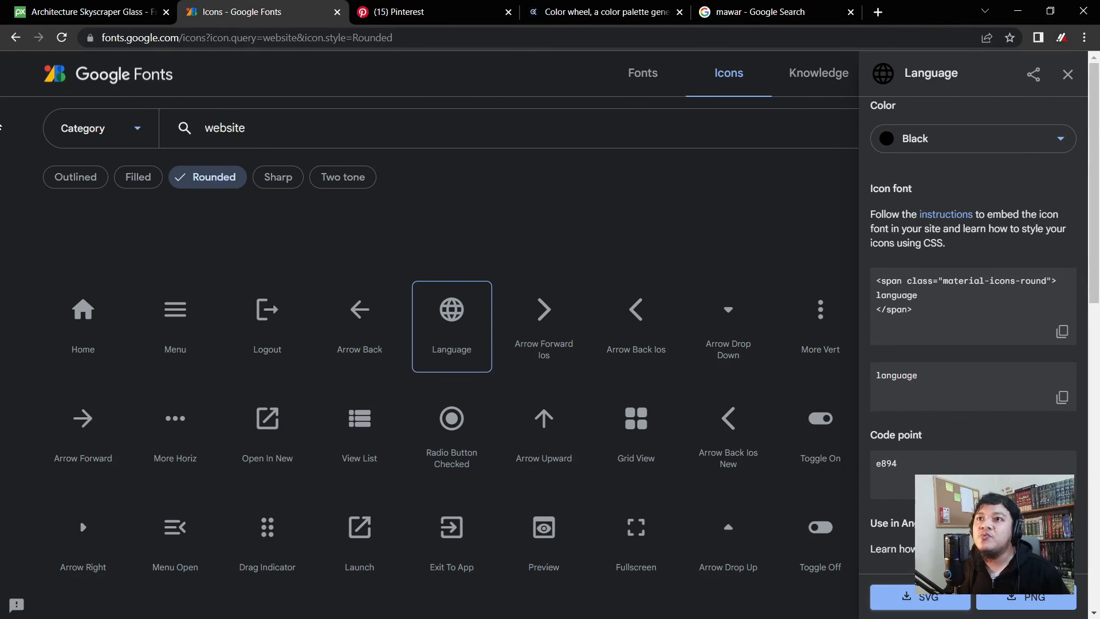
pyautogui.click(599, 8)
pyautogui.click(733, 6)
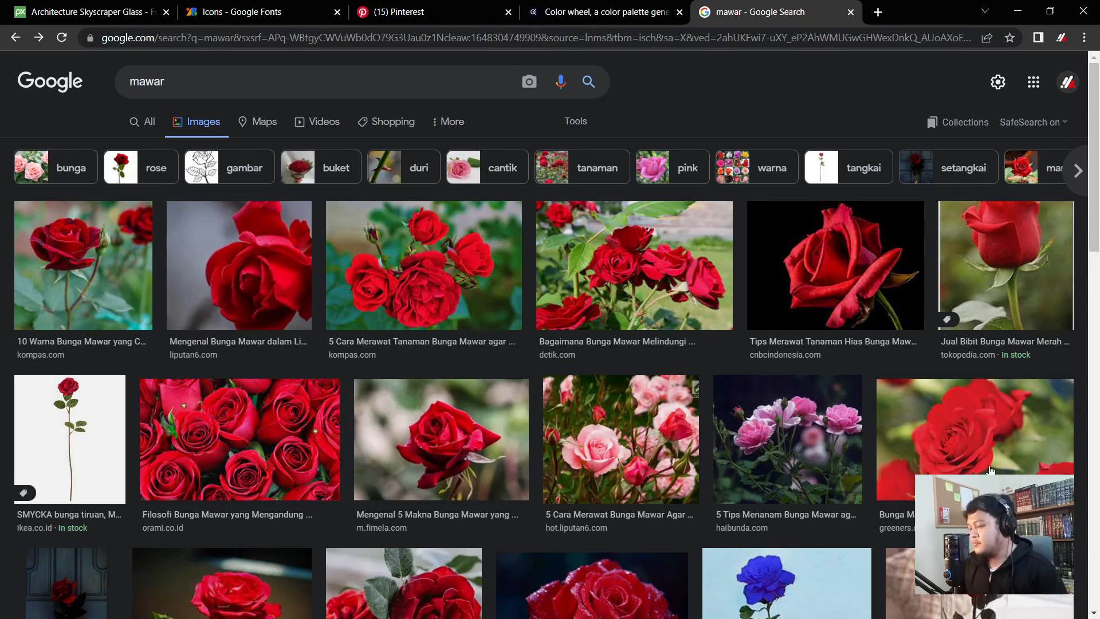
# - Close the mawar tab, desaturate the orange base, apply Compound then Shades around #F0B632, and open Explore
pyautogui.click(850, 12)
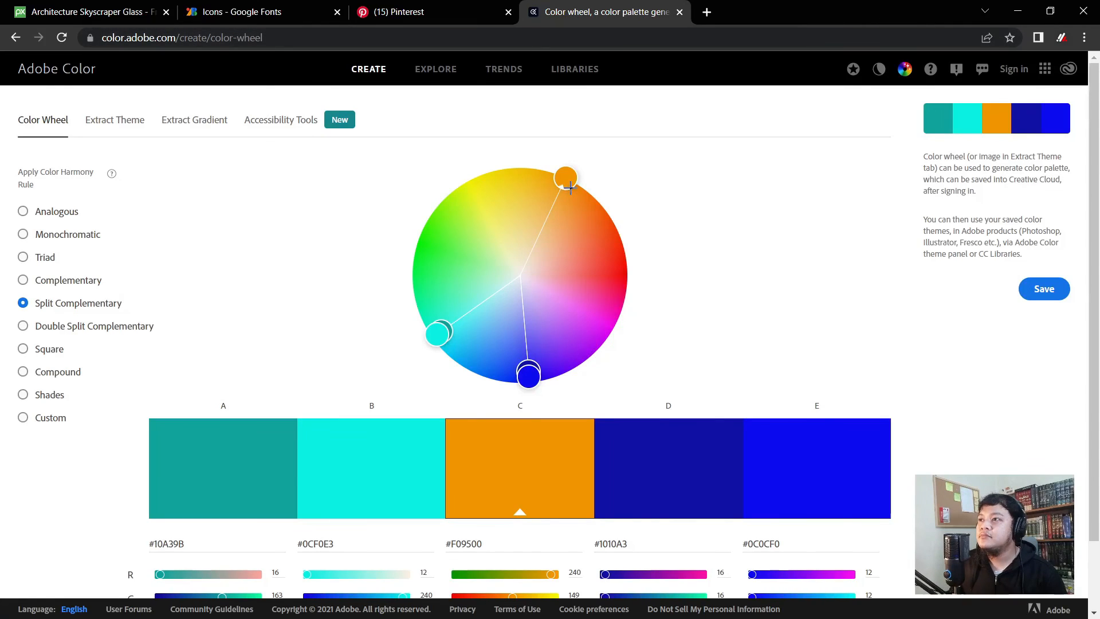
pyautogui.moveTo(575, 181); pyautogui.dragTo(543, 192)
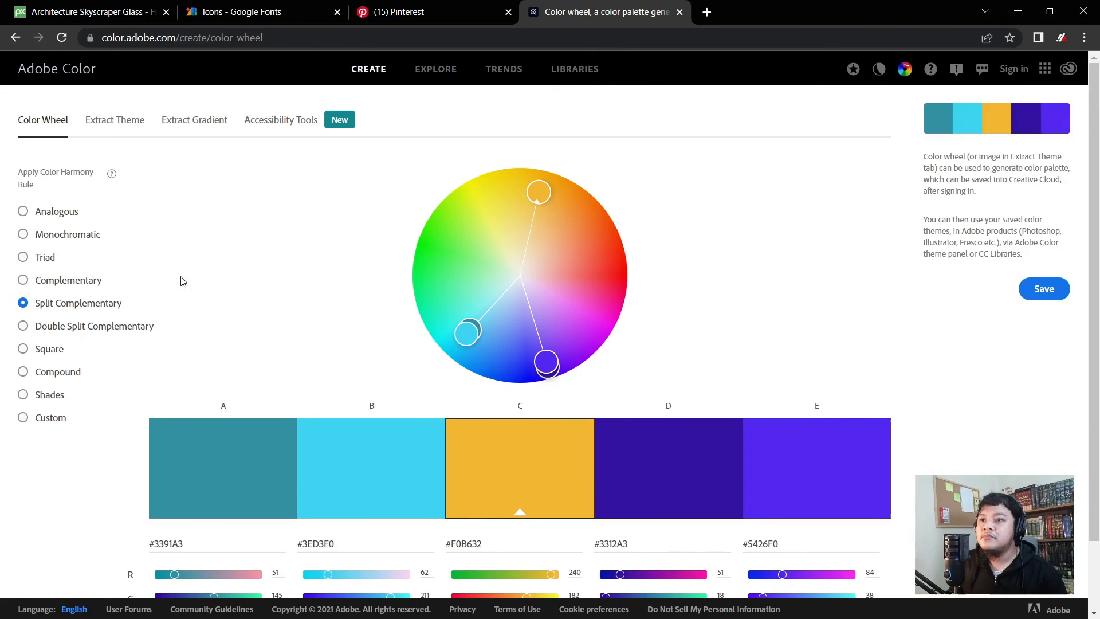
pyautogui.click(54, 376)
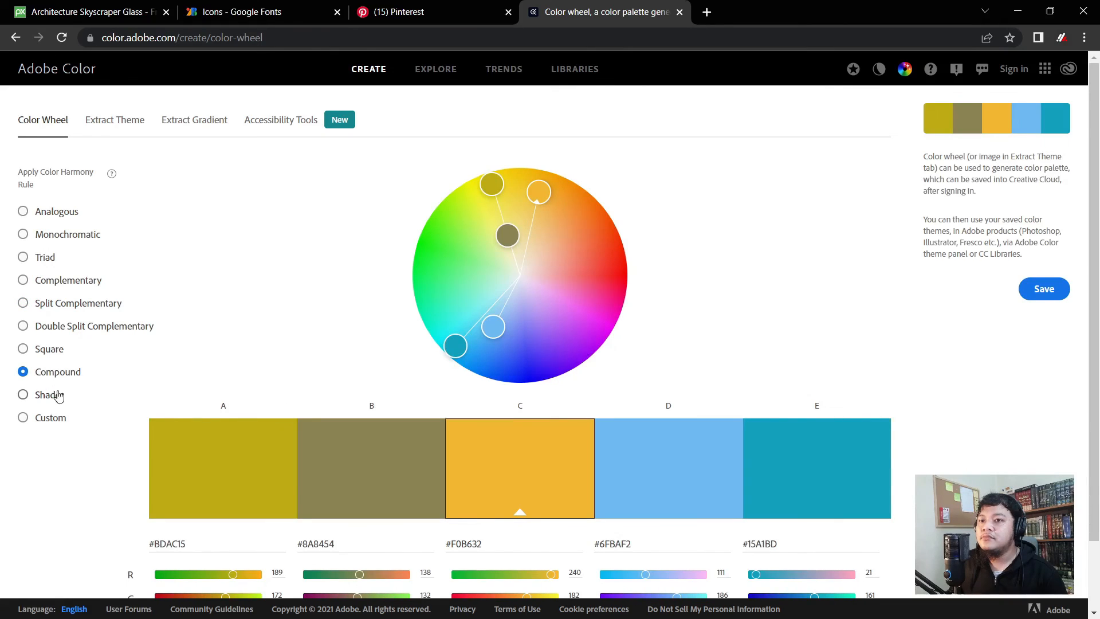
pyautogui.click(53, 393)
pyautogui.scroll(-2, 292, 307)
pyautogui.scroll(2, 315, 305)
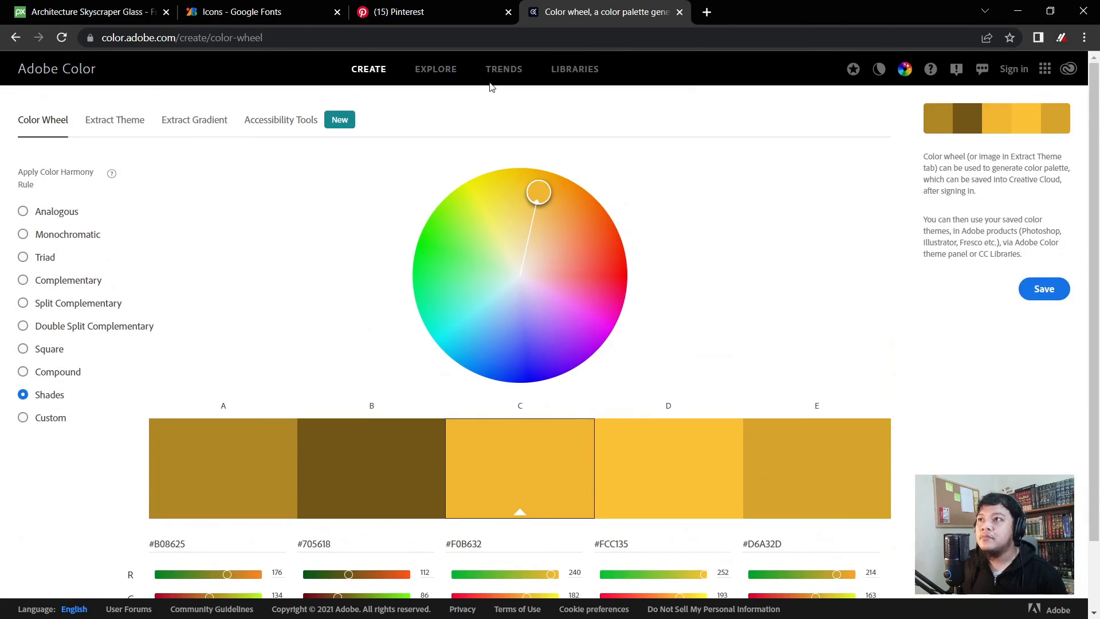
pyautogui.click(448, 72)
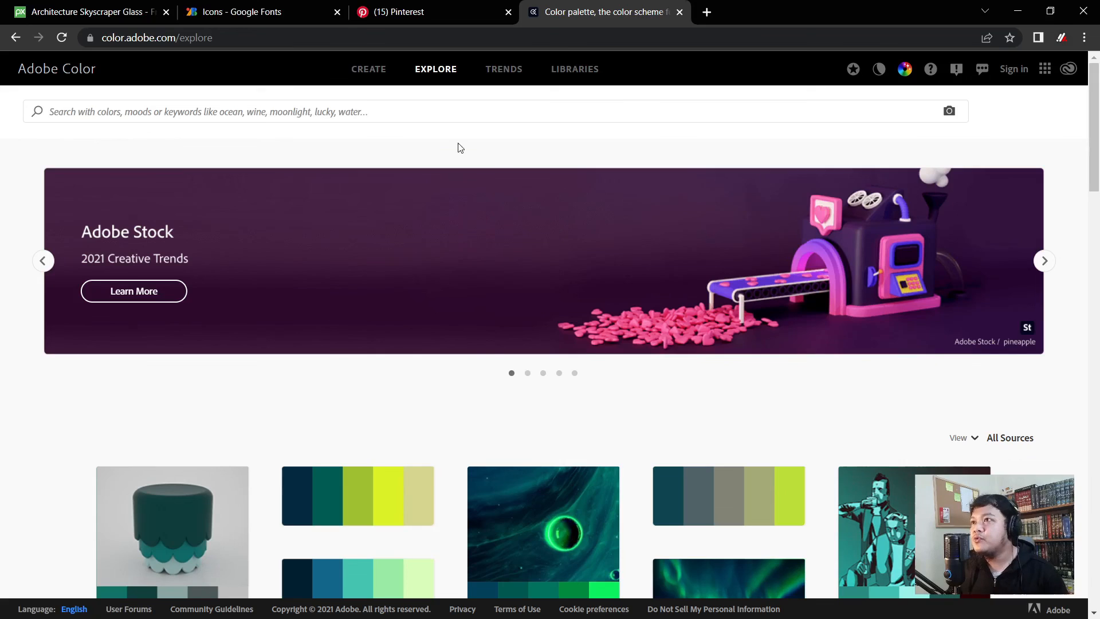
# - Scroll the Explore grid of community palettes and start a keyword palette search
pyautogui.scroll(-3, 228, 216)
pyautogui.scroll(1, 228, 216)
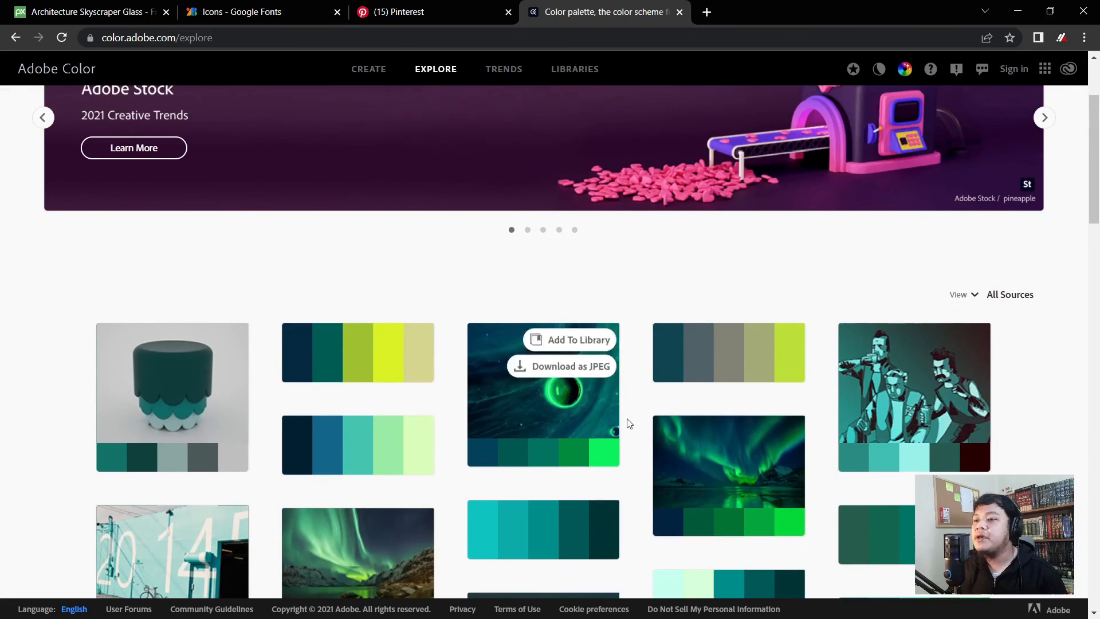
pyautogui.scroll(1, 446, 292)
pyautogui.scroll(1, 282, 138)
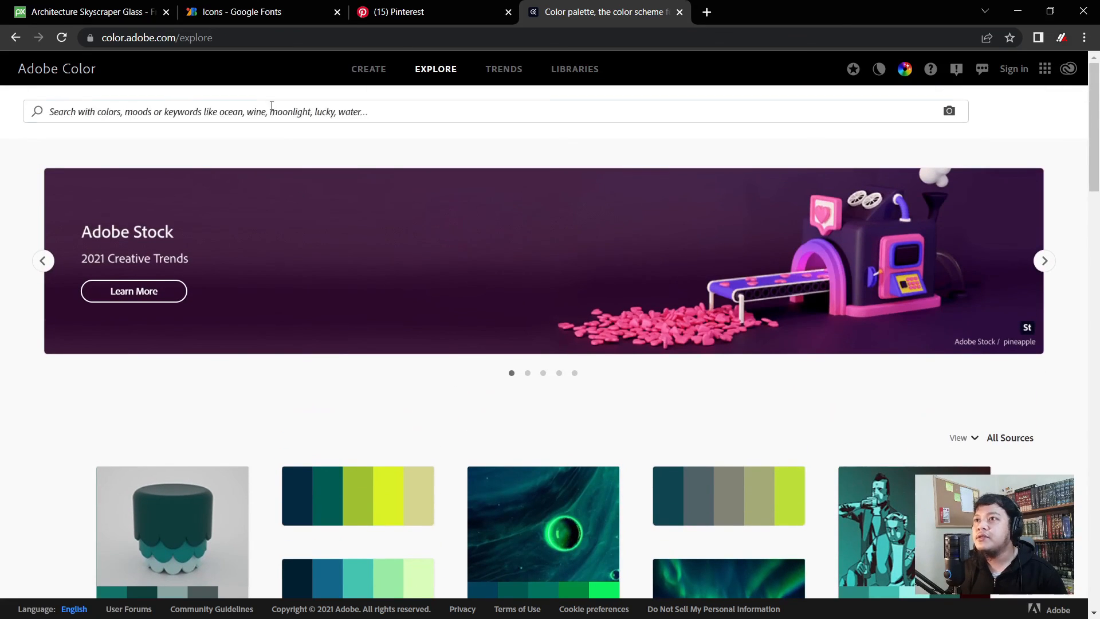
pyautogui.click(268, 108)
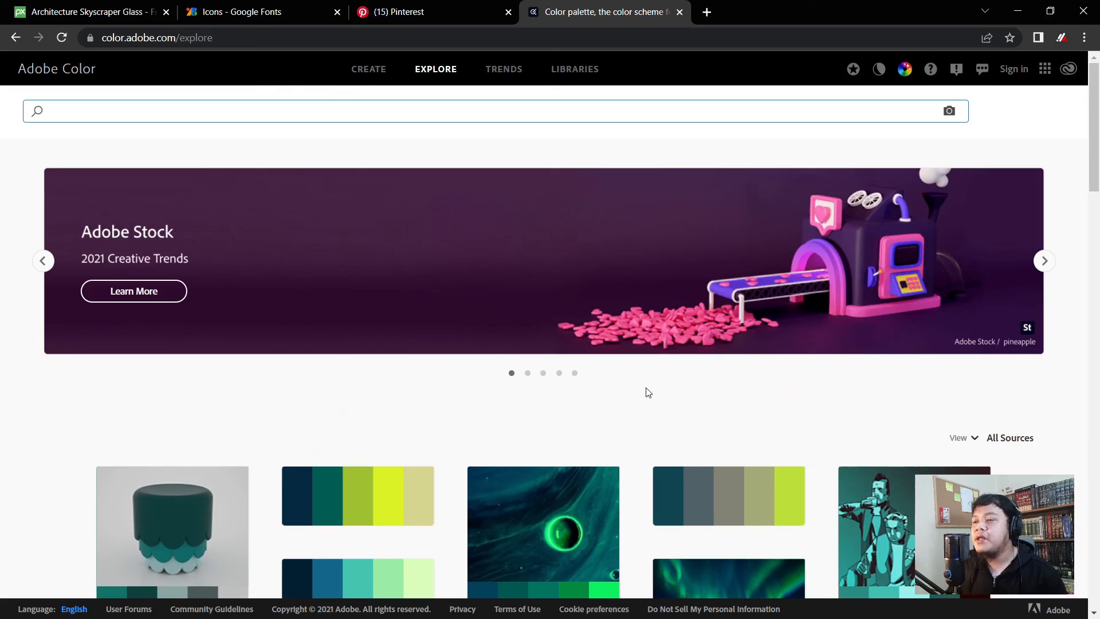
# - Browse more palettes and the previous banner slide, then return to the Persona Teknik banner in Inkscape
pyautogui.scroll(-1, 644, 390)
pyautogui.moveTo(603, 410)
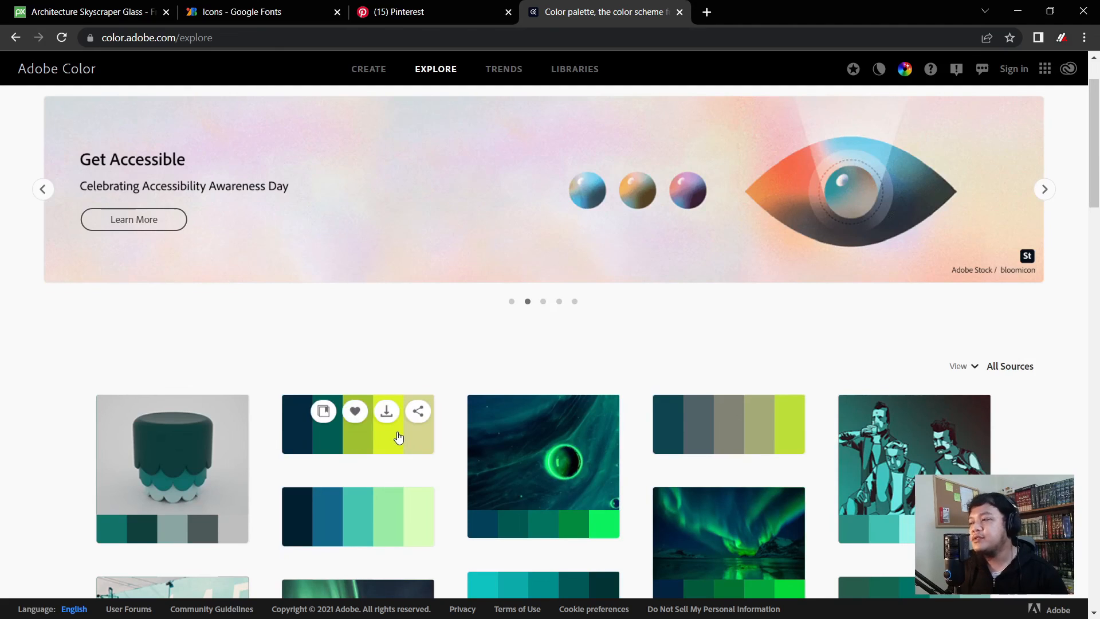
pyautogui.moveTo(400, 440)
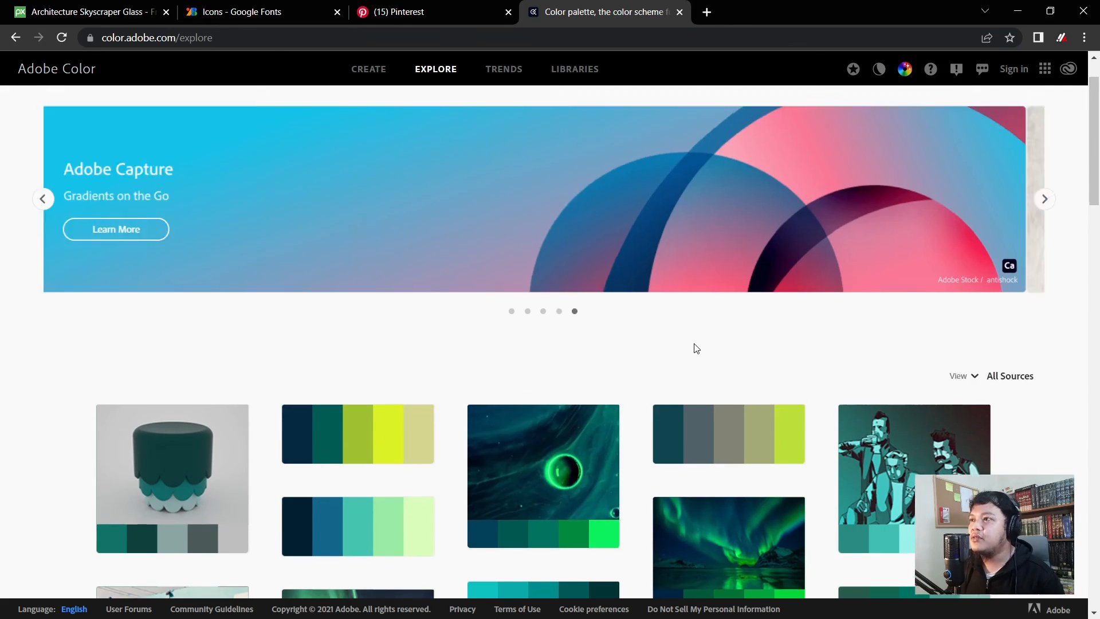
pyautogui.scroll(1, 693, 346)
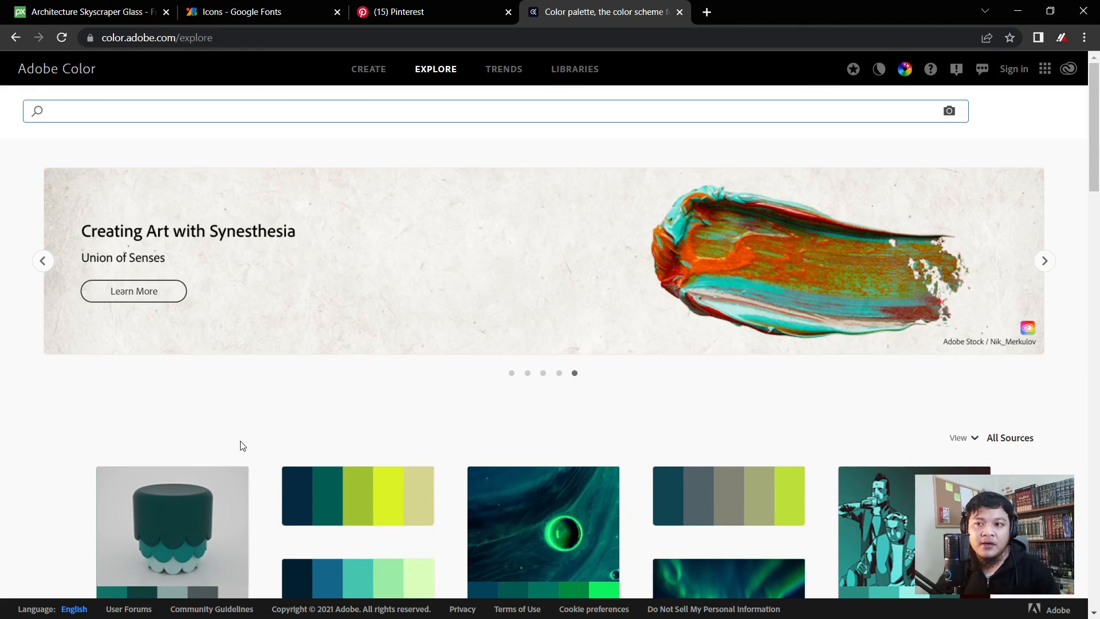
pyautogui.click(560, 374)
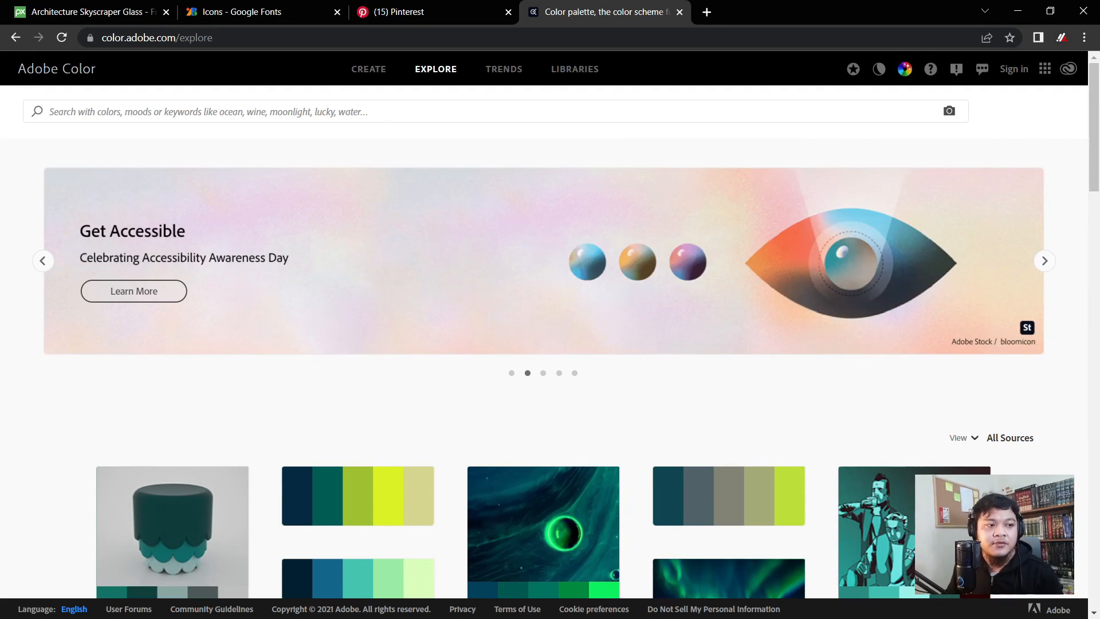
pyautogui.hotkey('alt', 'Tab')
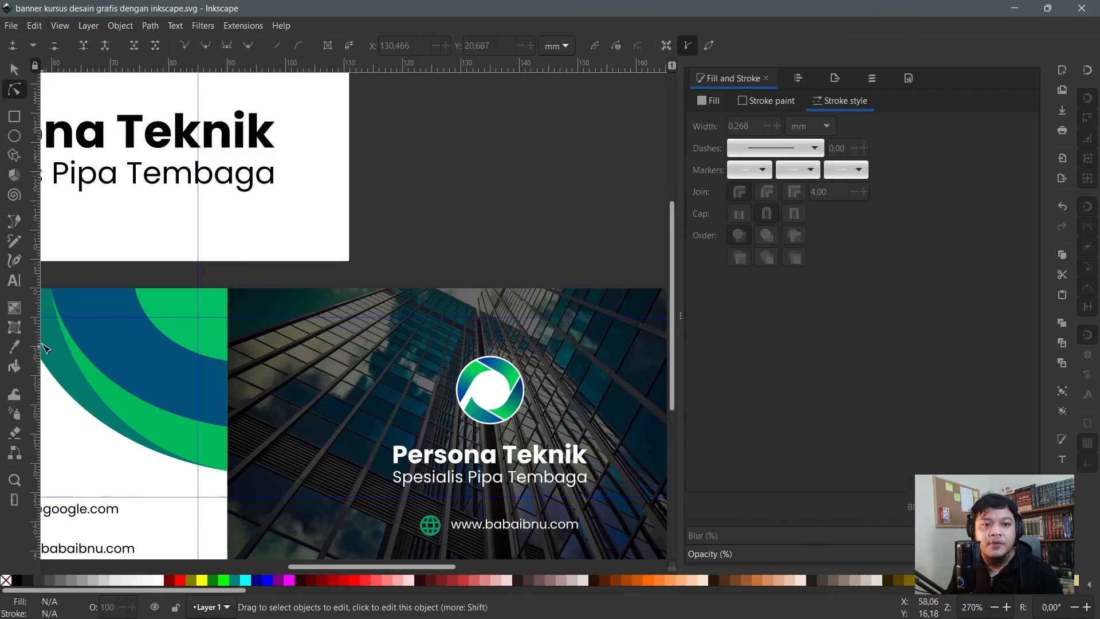